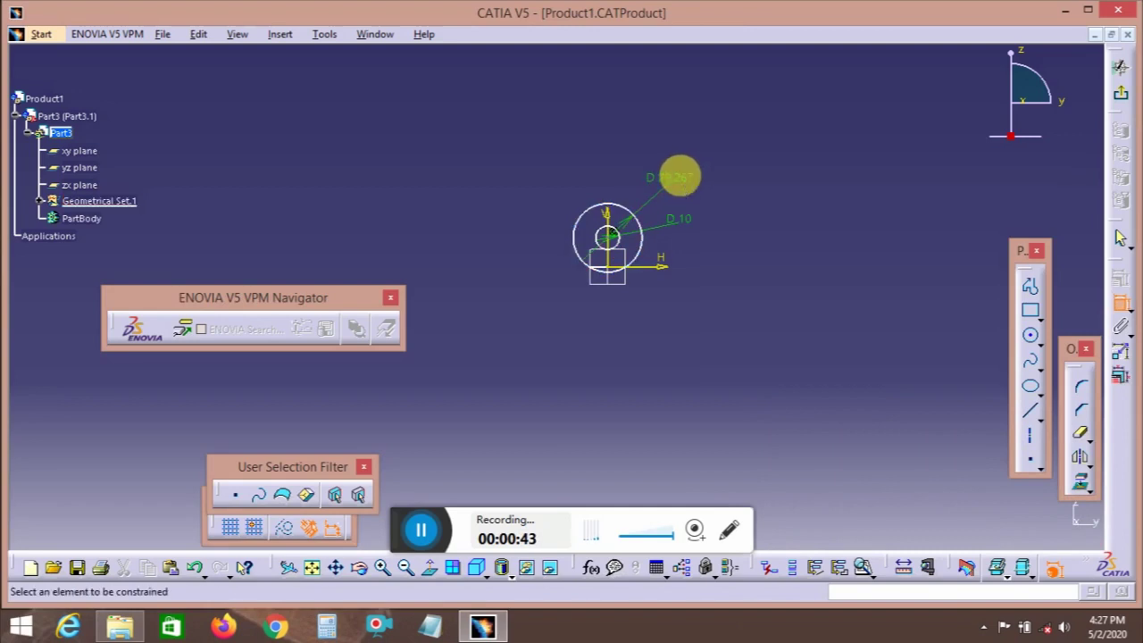
# - Set the outer circle's diameter to 12 mm and constrain the circles' centre 20 mm above the horizontal axis
pyautogui.doubleClick(680, 177)
pyautogui.press('Return')
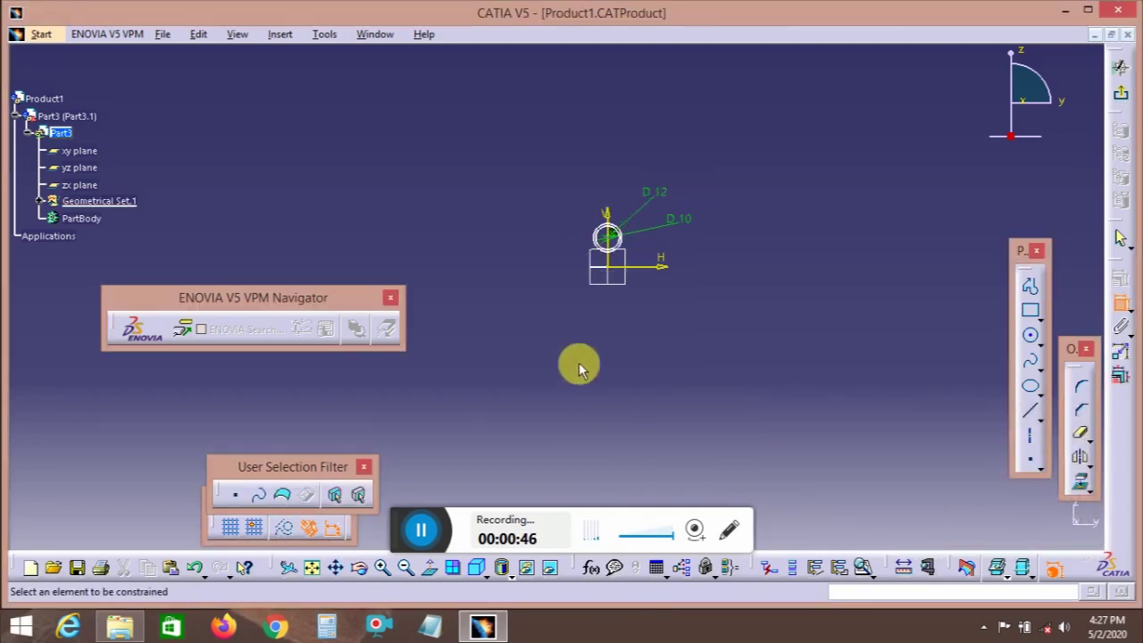
pyautogui.click(592, 205)
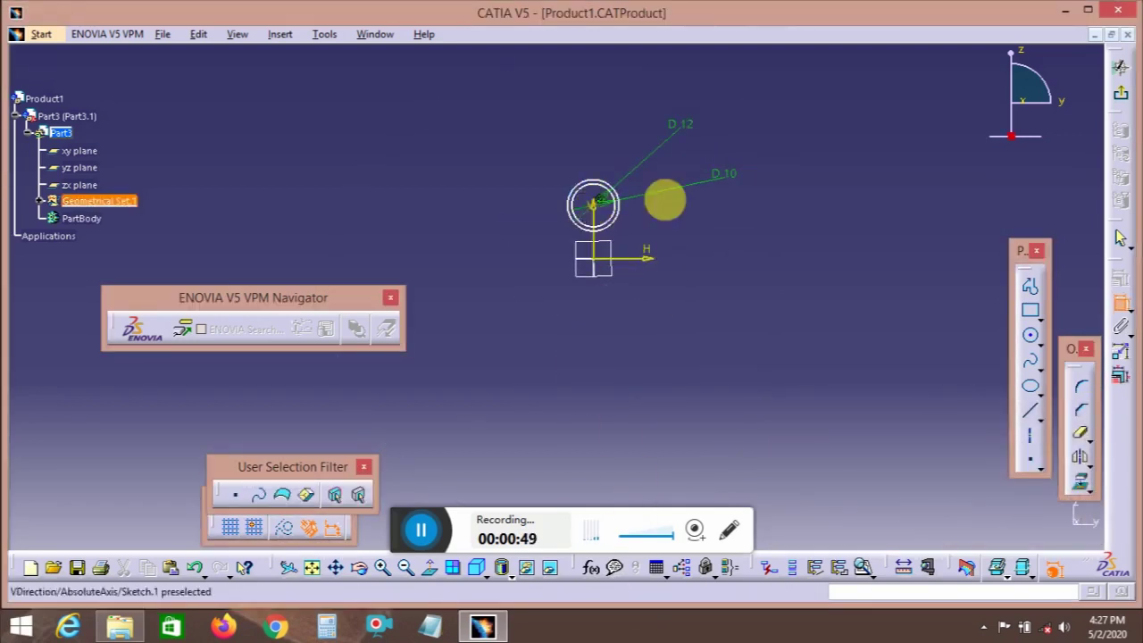
pyautogui.click(649, 258)
pyautogui.click(714, 243)
pyautogui.doubleClick(728, 236)
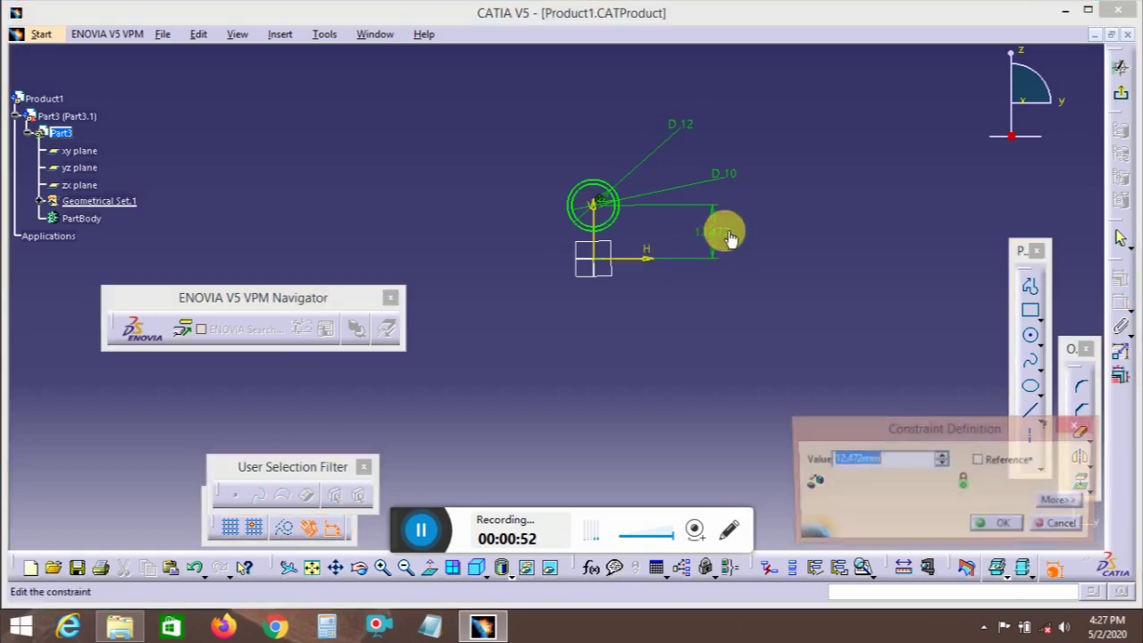
pyautogui.write('20')
pyautogui.press('Return')
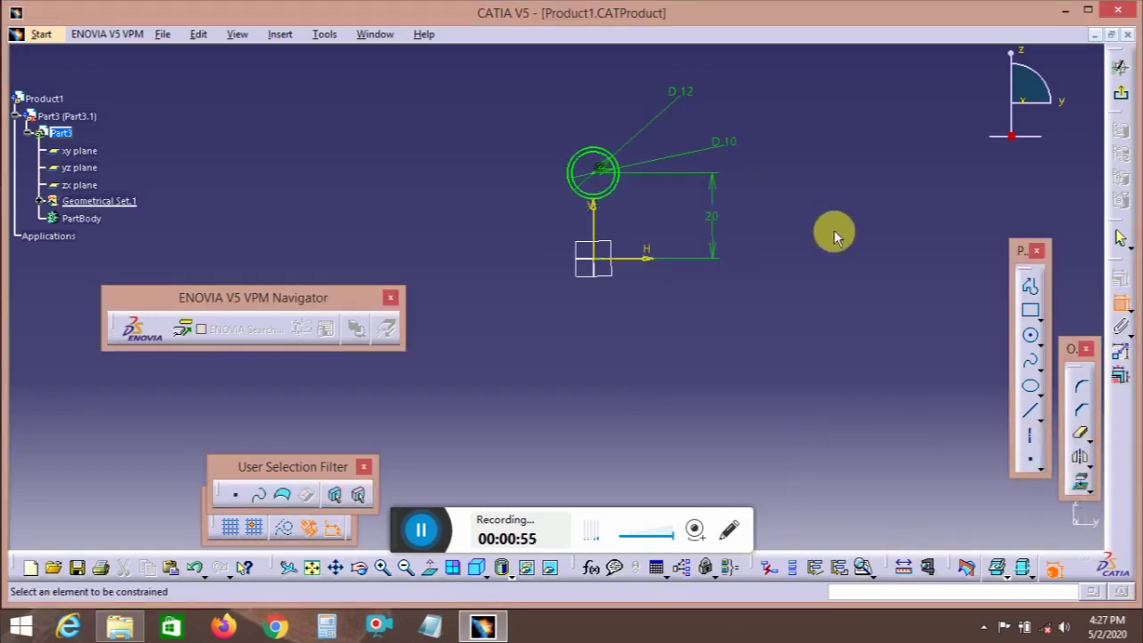
# - Exit the sketch and extrude the two concentric circles into a long hollow tube with a Pad in the PartBody
pyautogui.click(1124, 97)
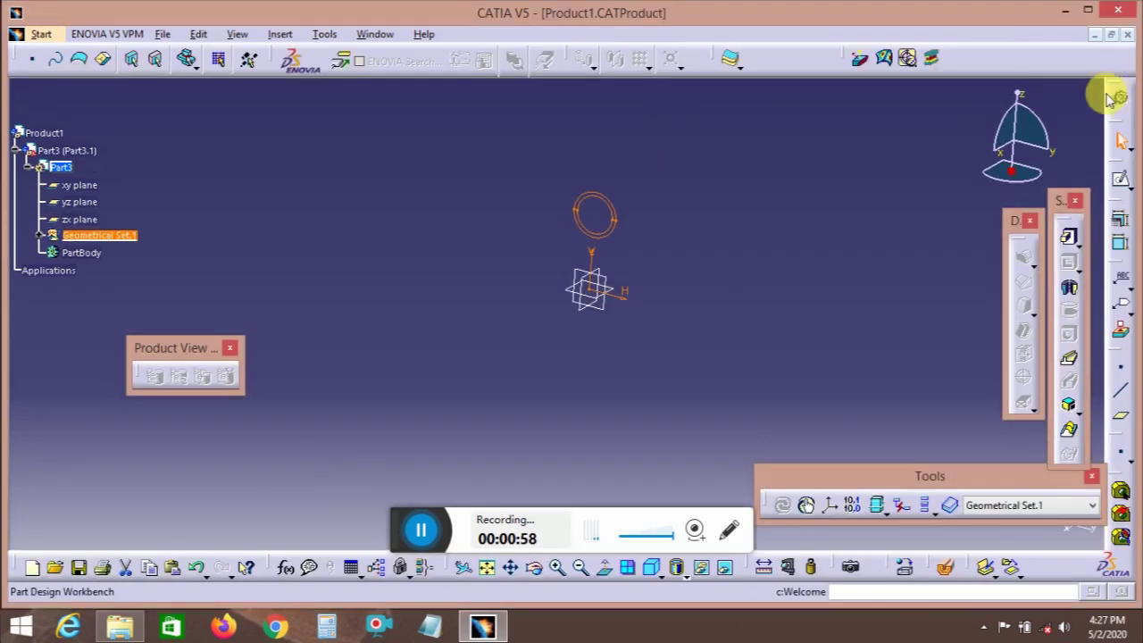
pyautogui.click(1071, 236)
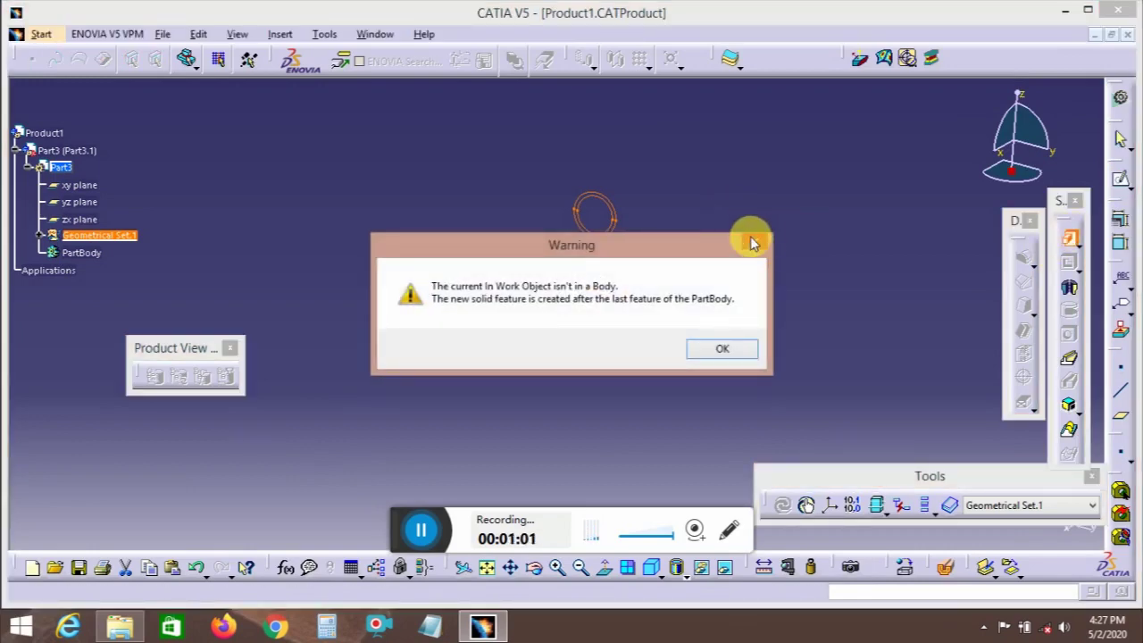
pyautogui.press('Return')
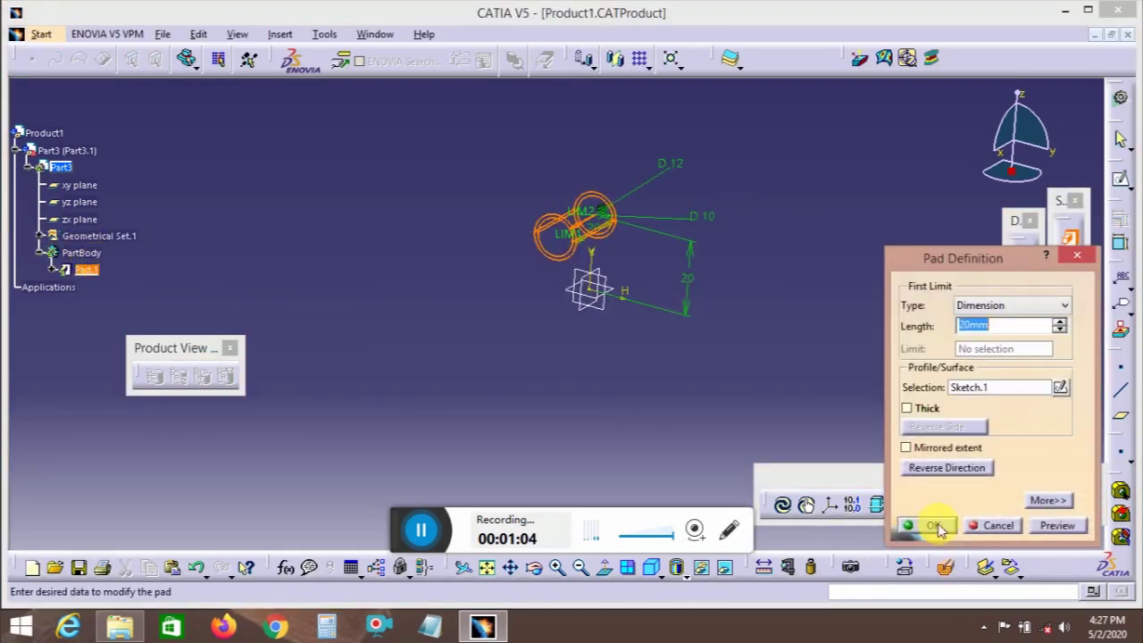
pyautogui.press('Return')
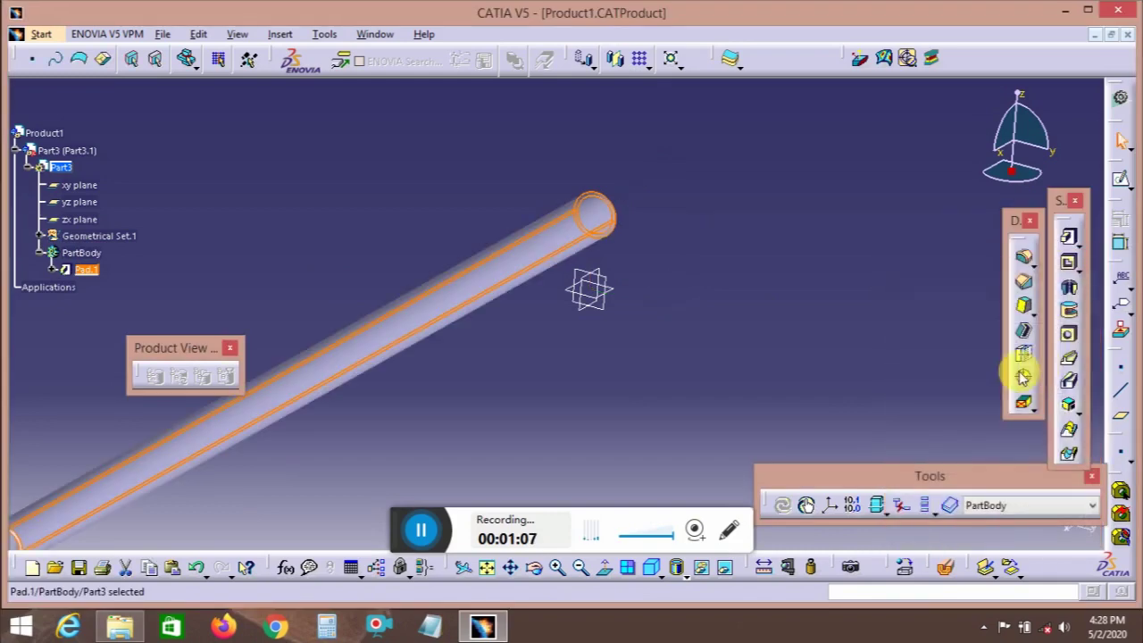
pyautogui.moveTo(518, 222); pyautogui.dragTo(666, 355, button='middle')
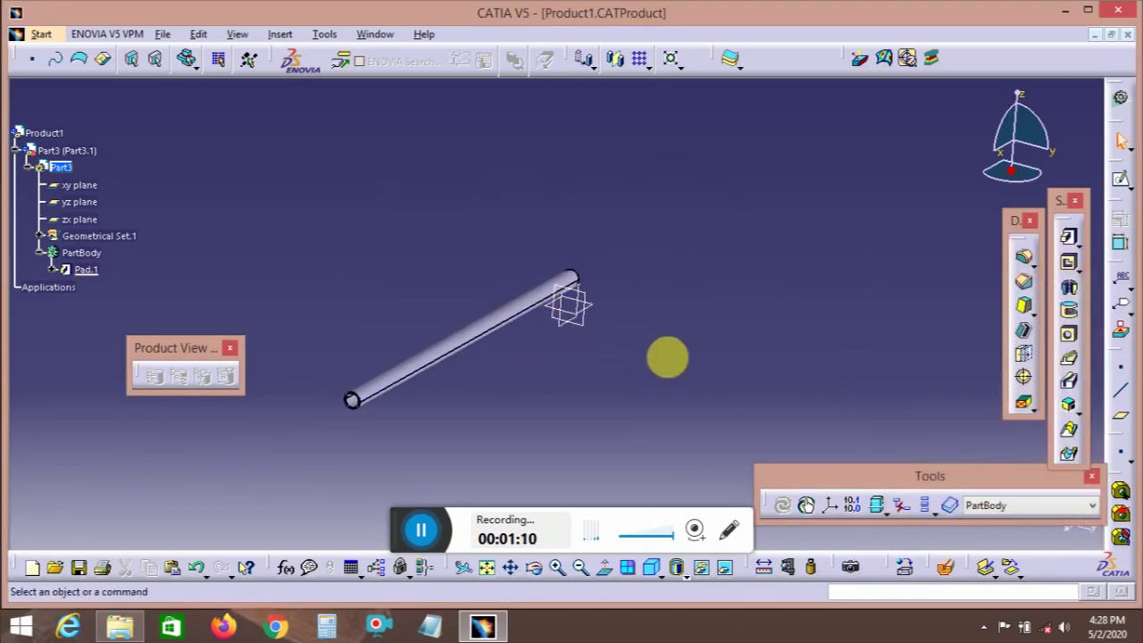
# - Return to the assembly level and save the tube part as Part3 in the gun folder
pyautogui.click(27, 170)
pyautogui.click(25, 150)
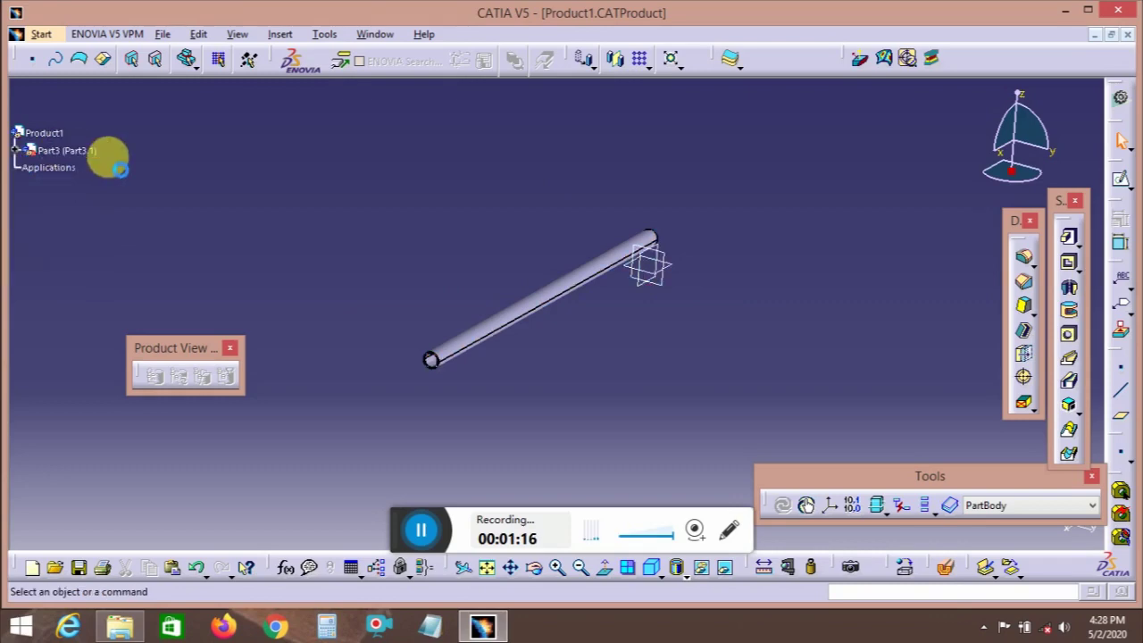
pyautogui.doubleClick(57, 148)
pyautogui.hotkey('ctrl', 's')
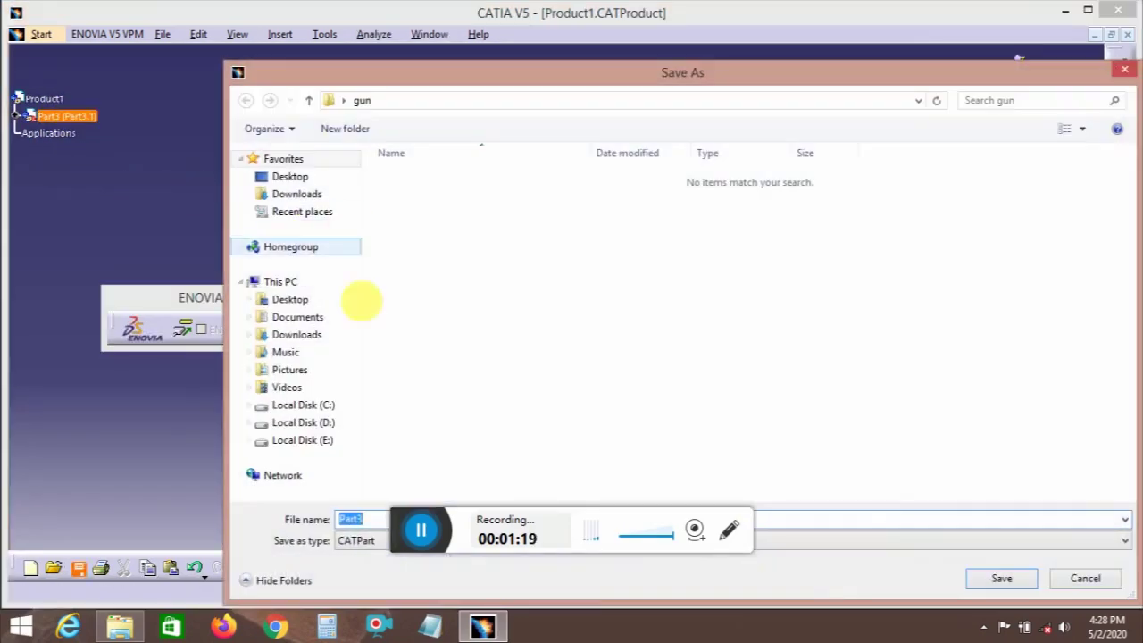
pyautogui.click(1021, 585)
pyautogui.click(651, 379)
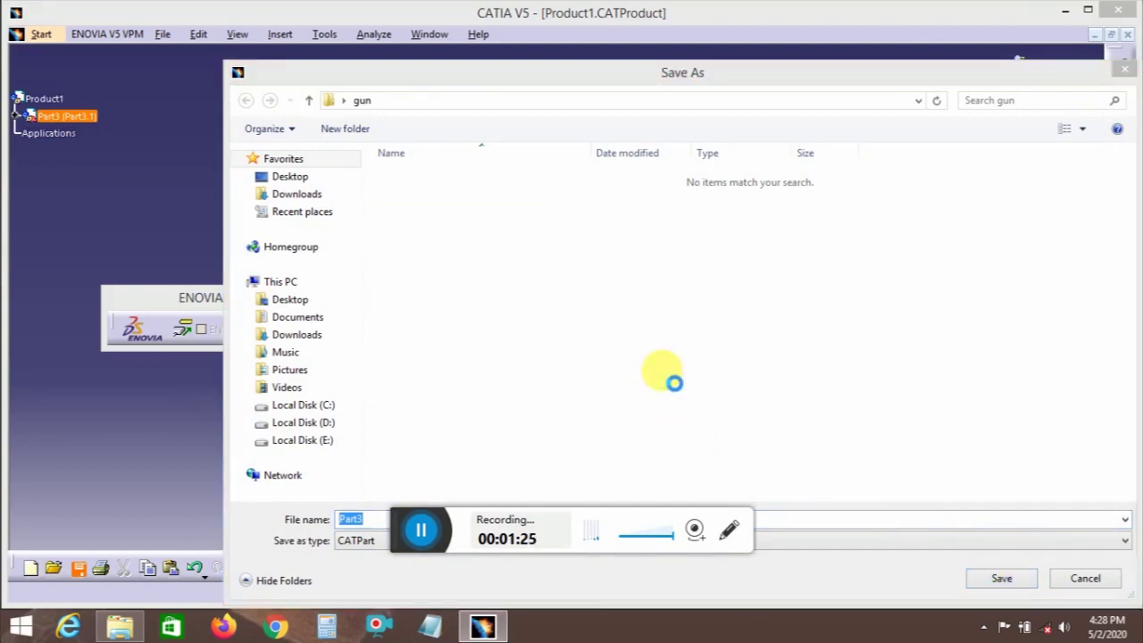
pyautogui.click(584, 357)
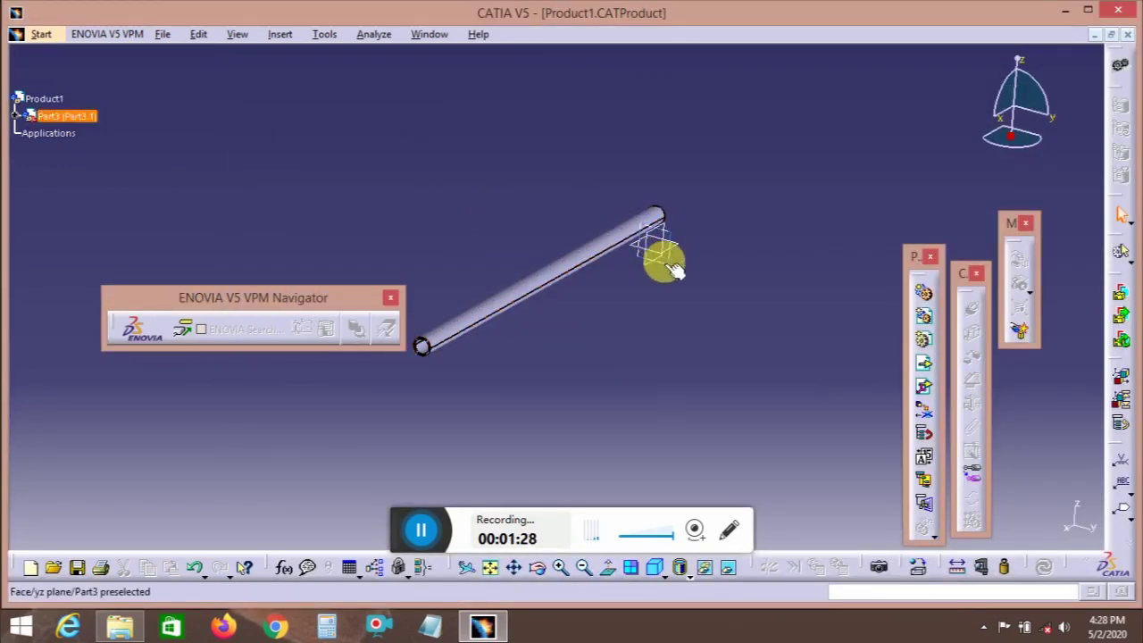
# - Insert a new part into Product1
pyautogui.click(277, 38)
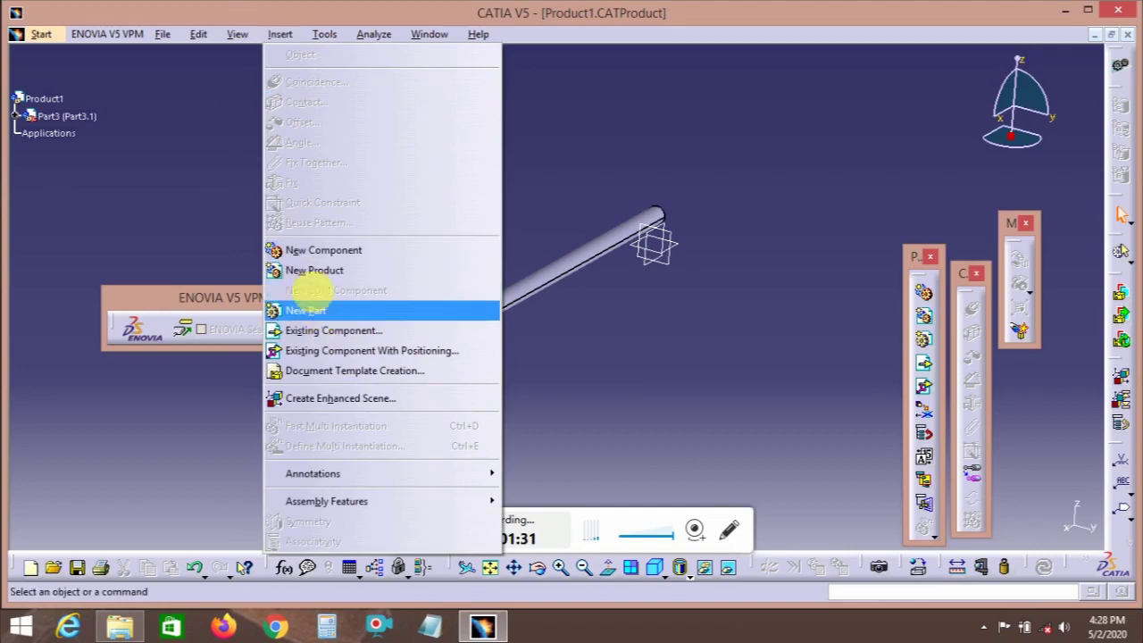
pyautogui.click(288, 308)
pyautogui.click(619, 378)
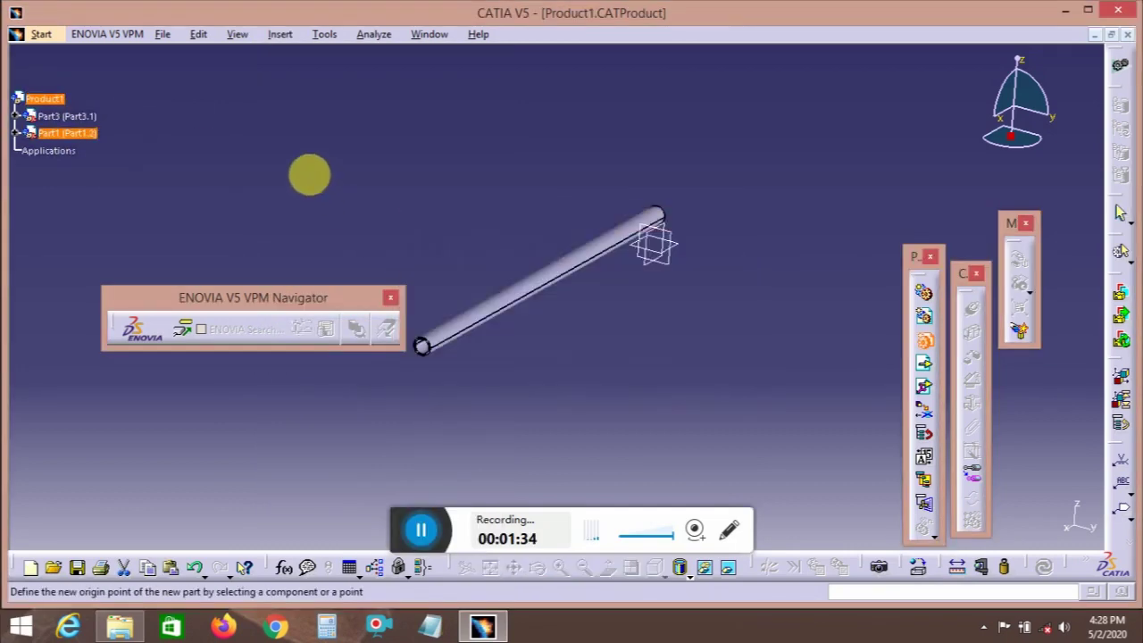
# - Activate the new Part1 for editing and open a sketch on its yz plane
pyautogui.click(33, 156)
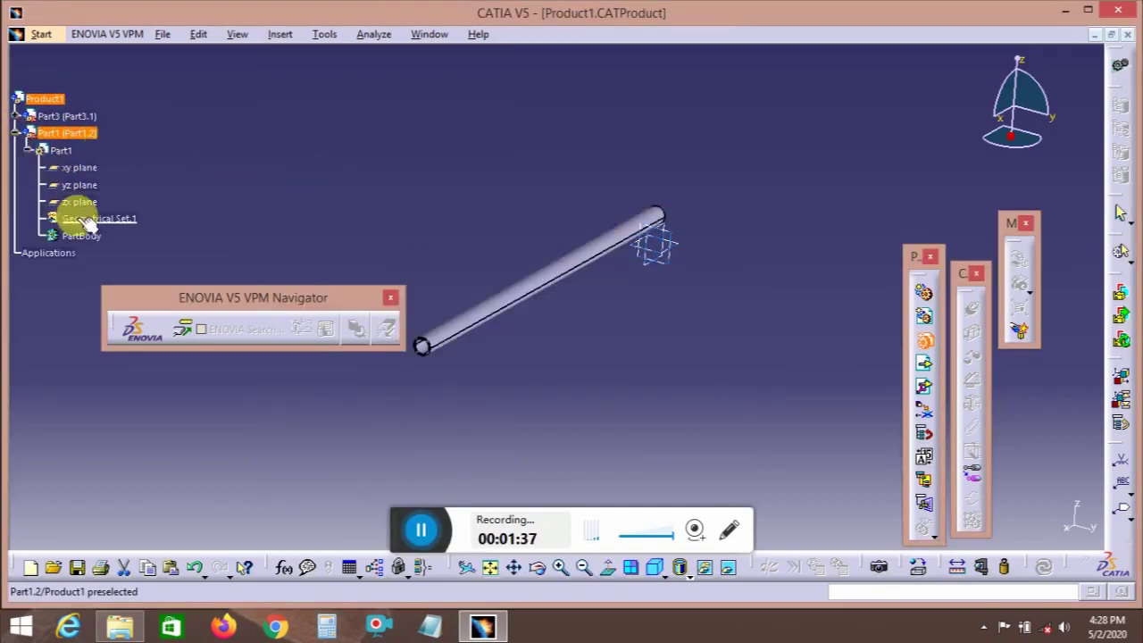
pyautogui.doubleClick(81, 235)
pyautogui.click(664, 283)
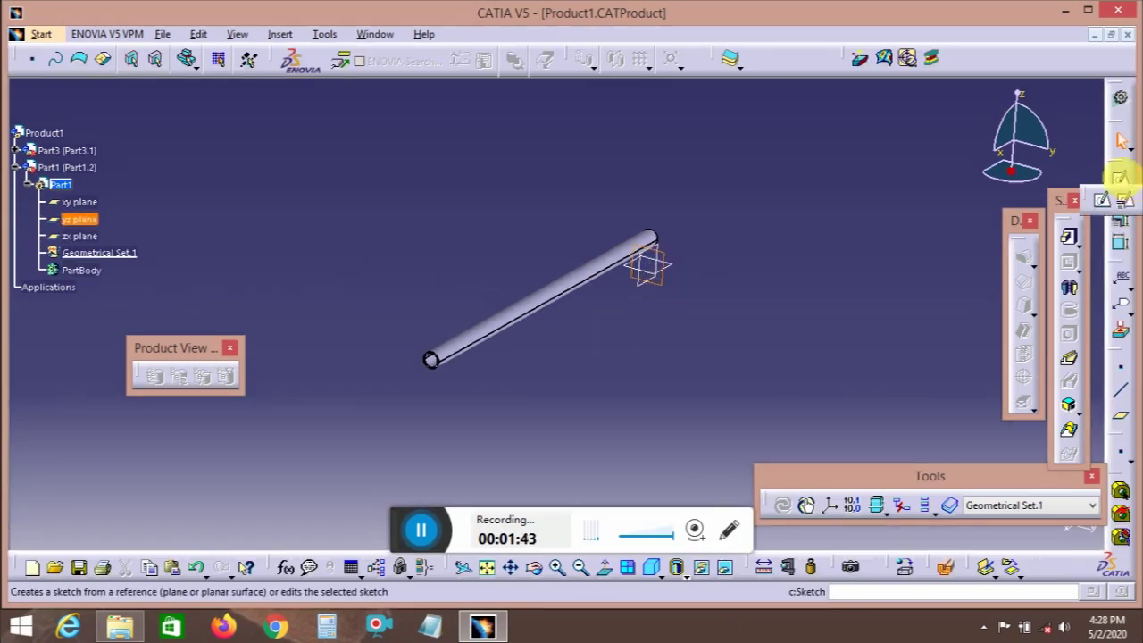
pyautogui.click(1122, 181)
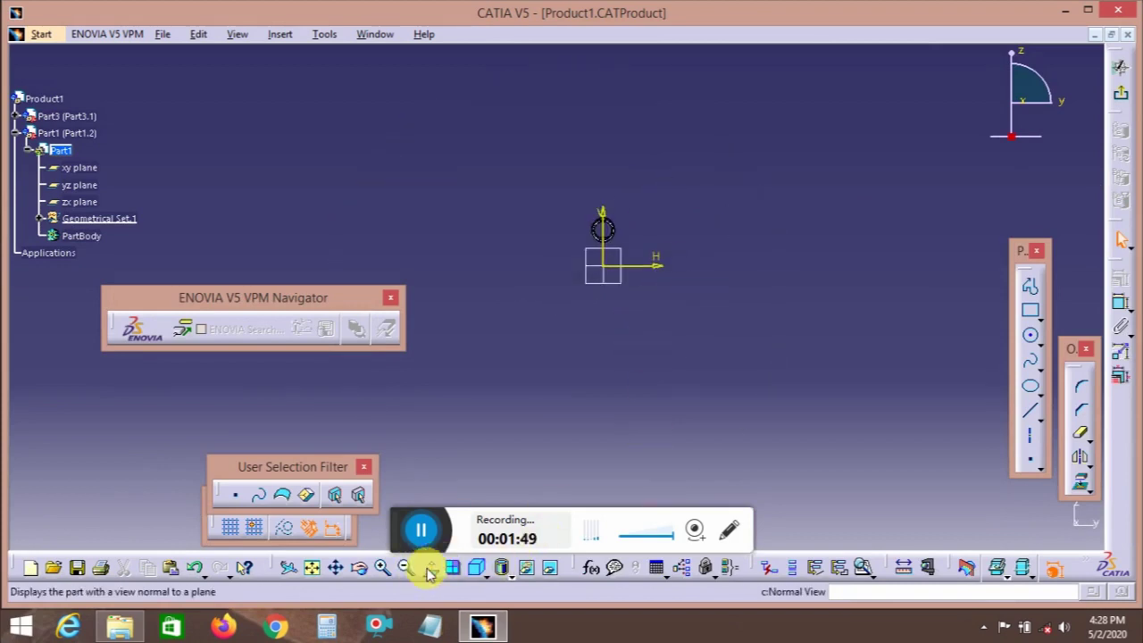
# - Sketch a circle about 25 mm in diameter around the tube's end, centred on the vertical axis
pyautogui.click(1030, 335)
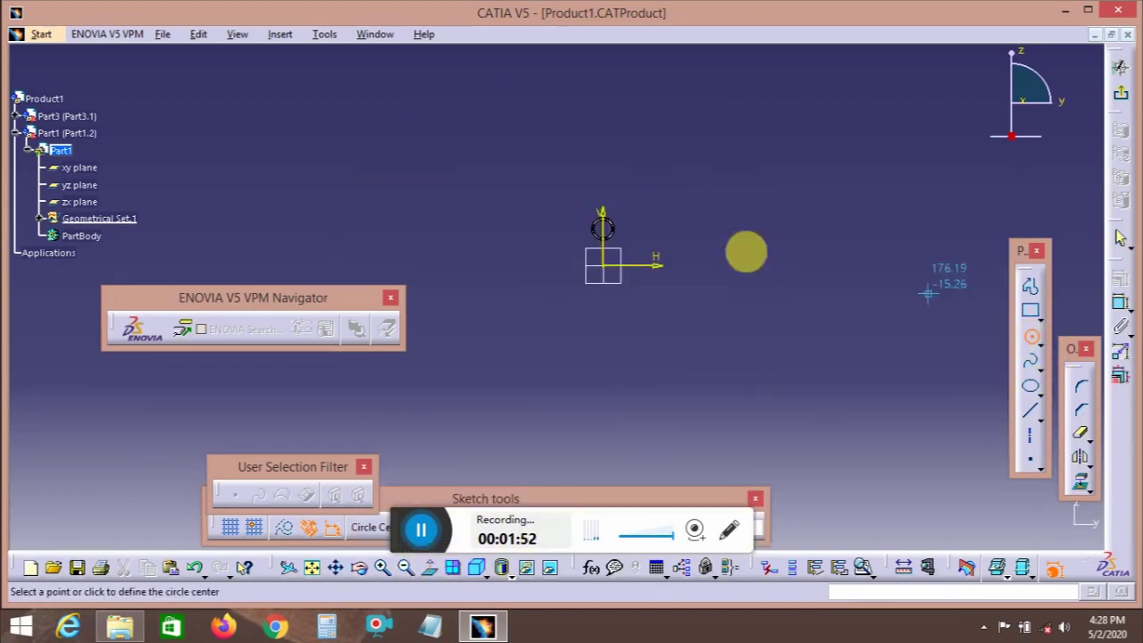
pyautogui.click(605, 229)
pyautogui.click(625, 232)
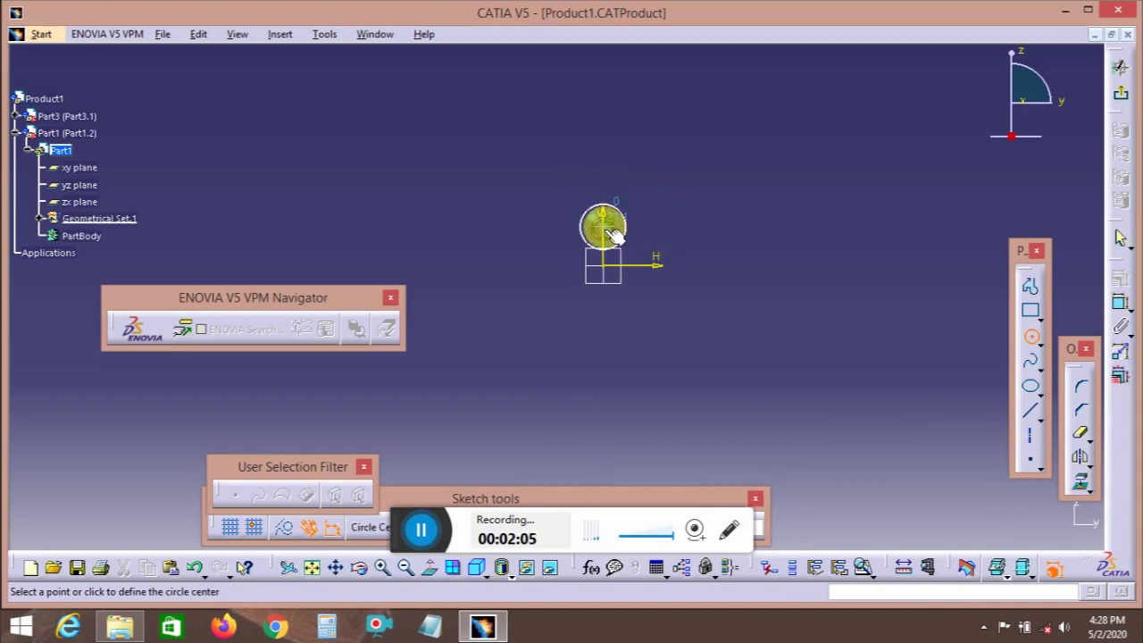
pyautogui.click(640, 230)
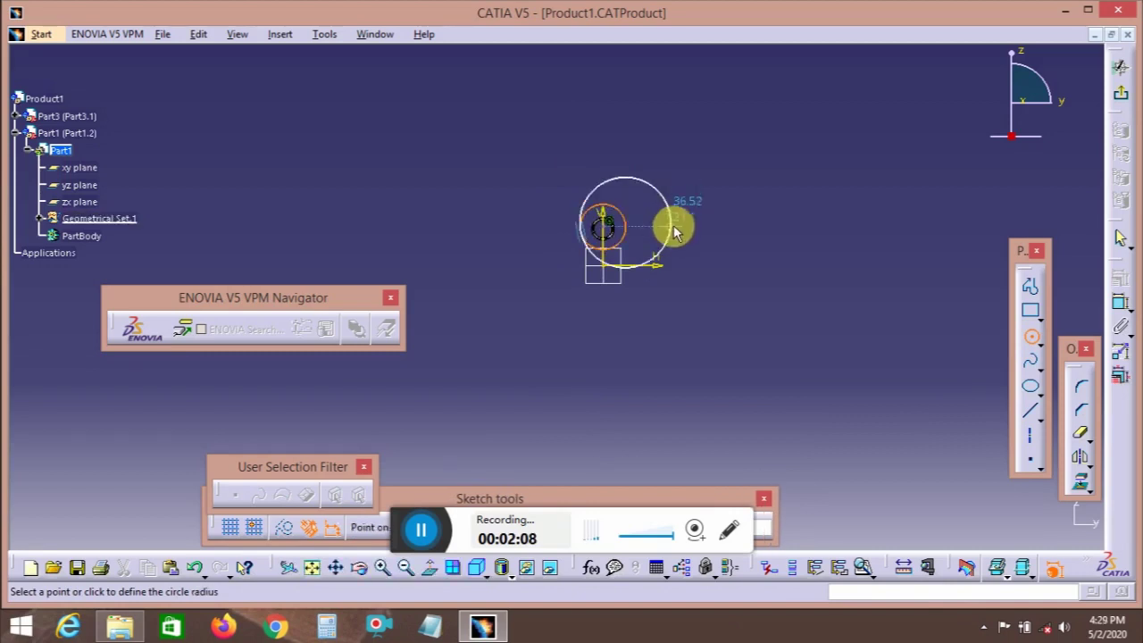
pyautogui.click(1032, 335)
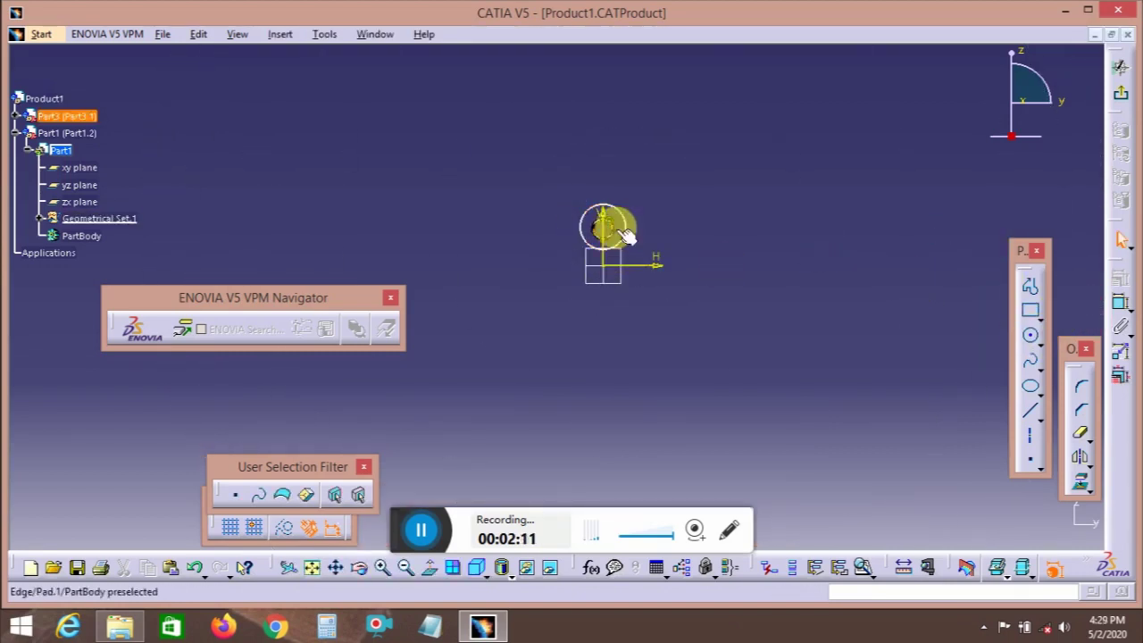
# - Dimension the new circle and set its diameter to 12 mm
pyautogui.click(625, 225)
pyautogui.click(1119, 302)
pyautogui.click(731, 230)
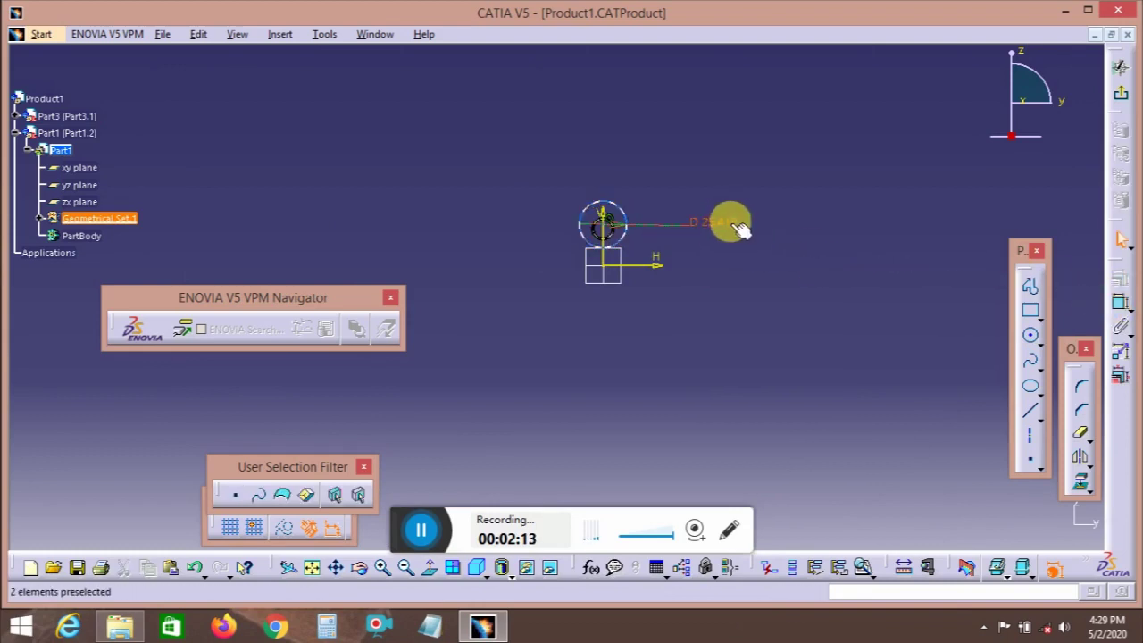
pyautogui.doubleClick(732, 227)
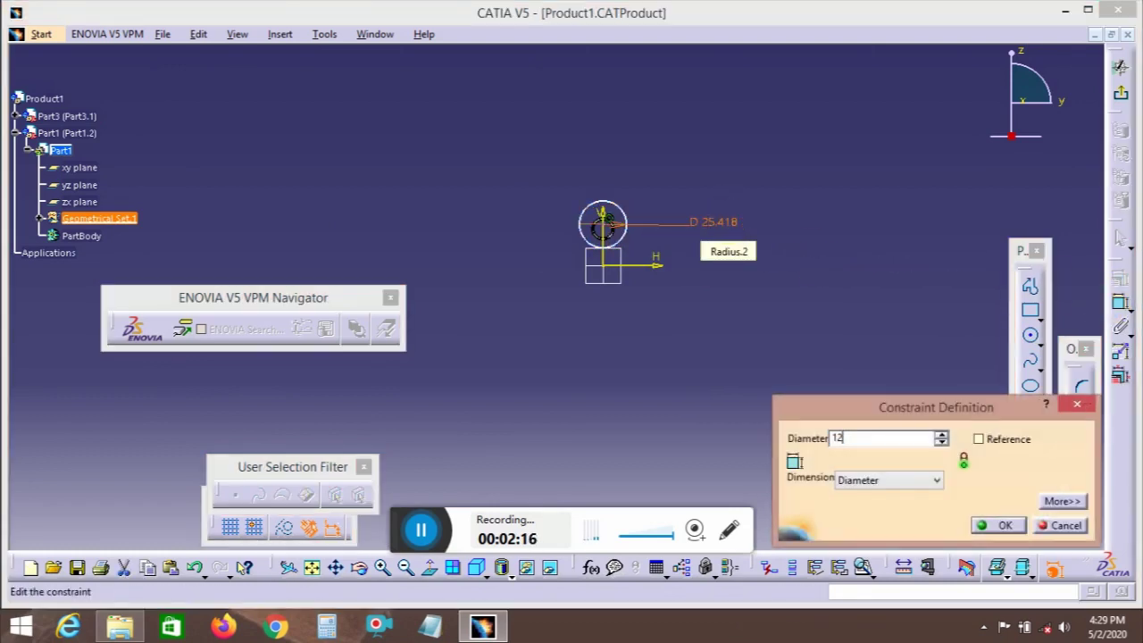
pyautogui.press('Return')
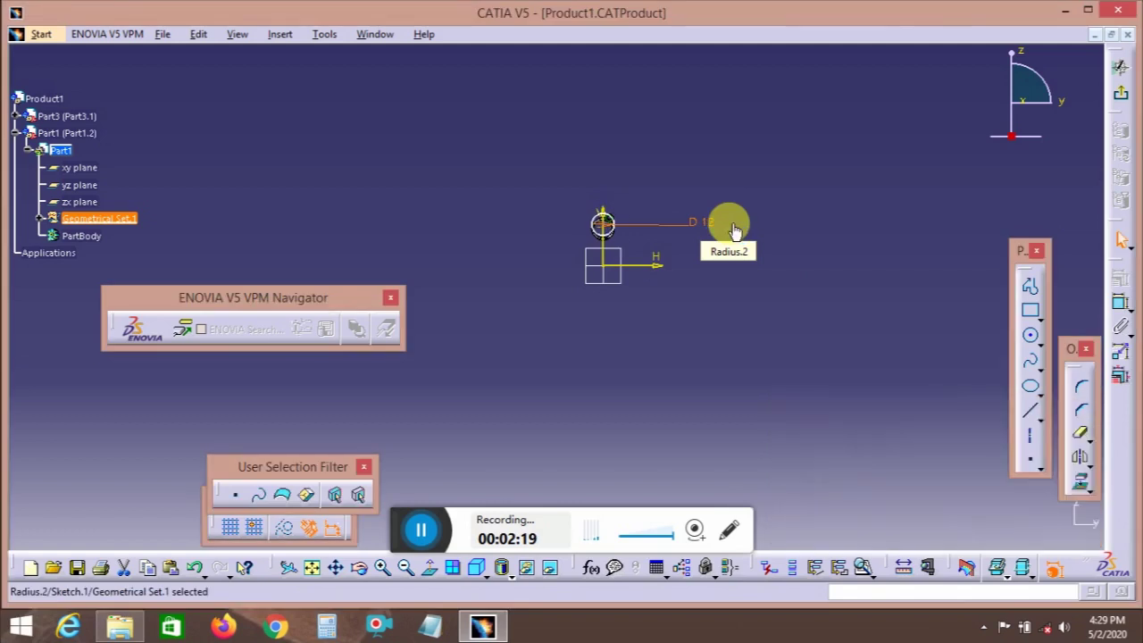
# - View the sketch from the opposite side and delete the coincidence constraint at the circle's centre
pyautogui.click(431, 569)
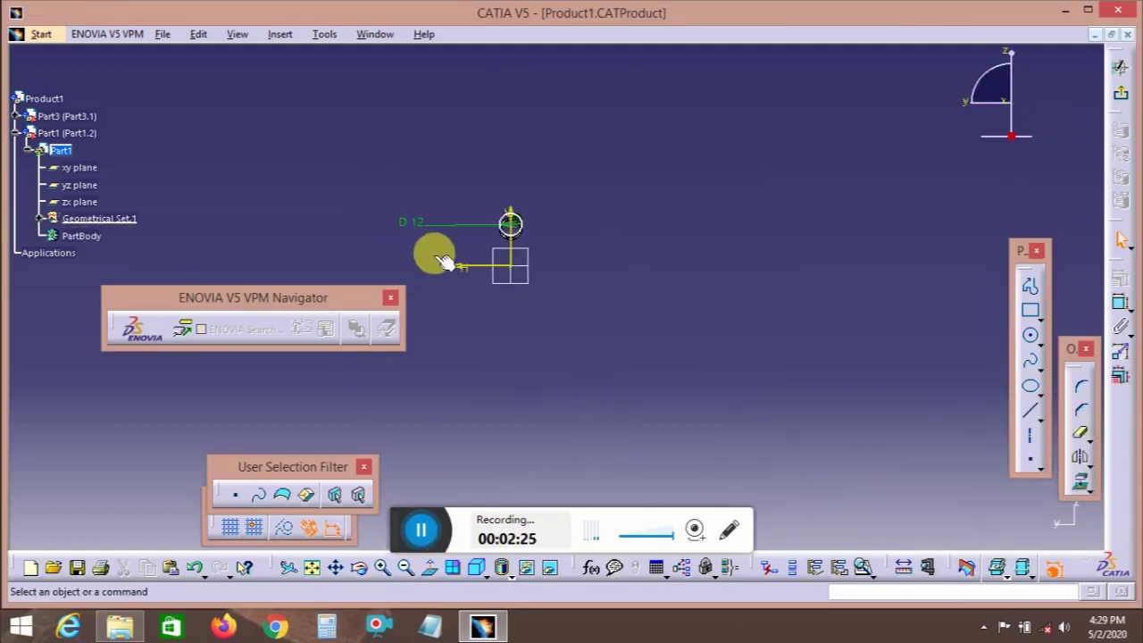
pyautogui.moveTo(434, 255)
pyautogui.keyDown('ctrl'); pyautogui.mouseDown(button='middle')
pyautogui.moveTo(617, 153)
pyautogui.moveTo(598, 348)
pyautogui.mouseUp(button='middle'); pyautogui.keyUp('ctrl')
pyautogui.rightClick(585, 285)
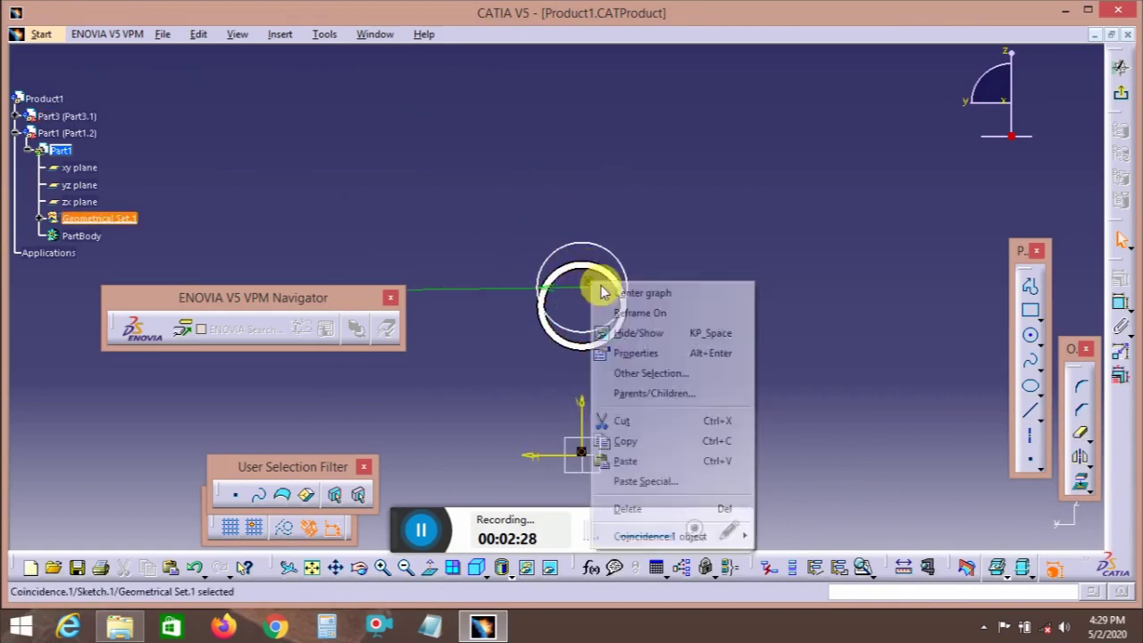
pyautogui.click(678, 508)
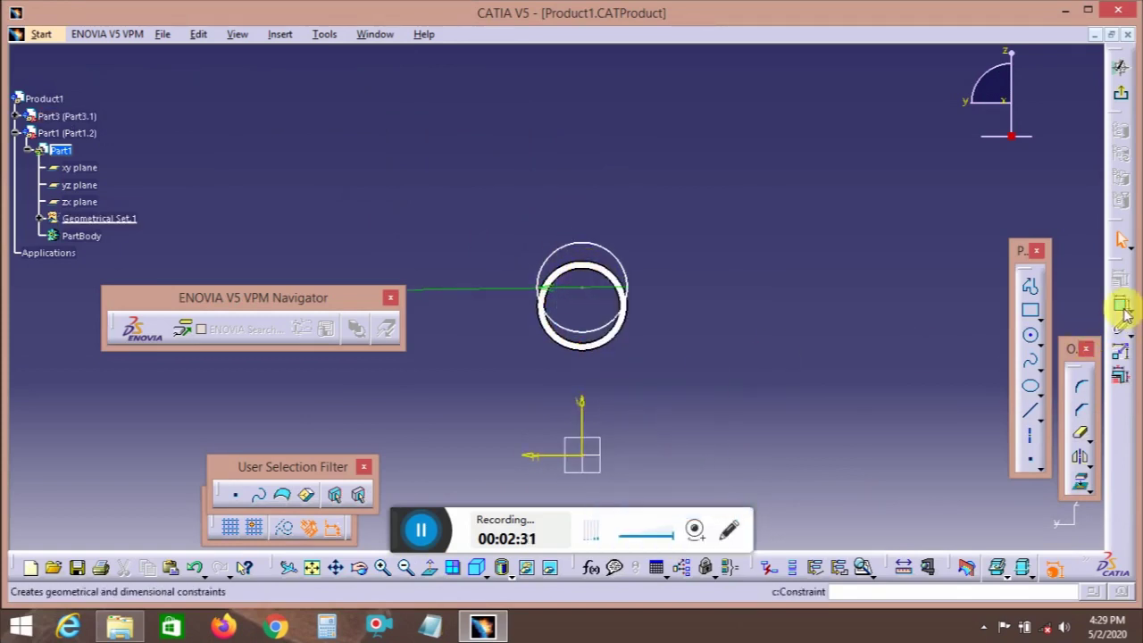
# - Constrain the 12 mm circle's centre 20 mm above the horizontal axis
pyautogui.click(582, 287)
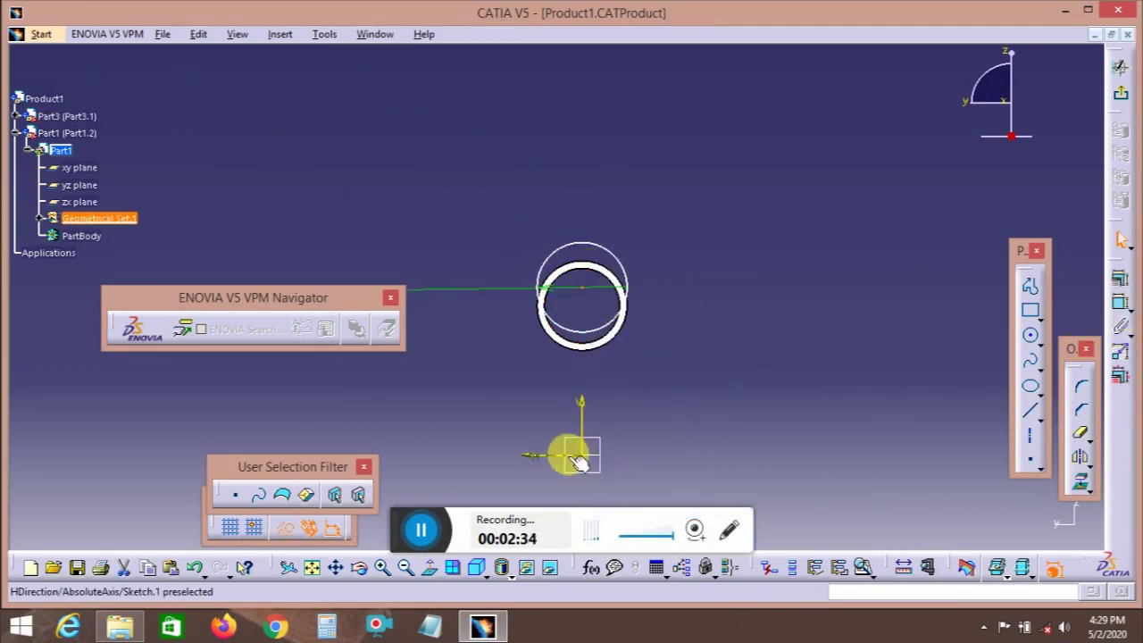
pyautogui.click(671, 433)
pyautogui.click(1123, 302)
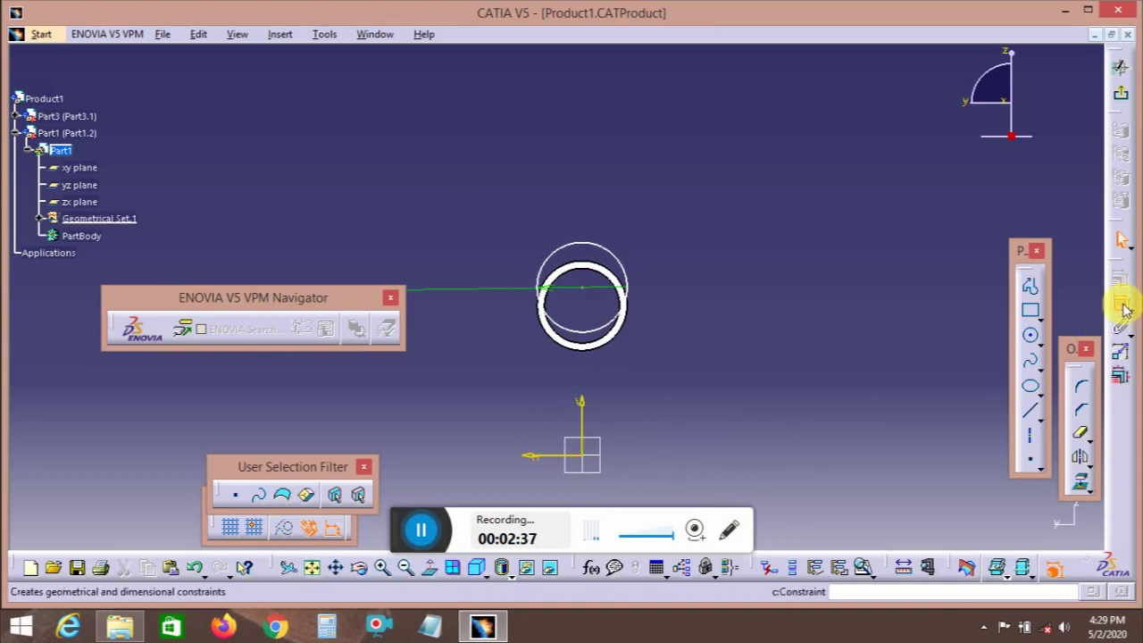
pyautogui.click(582, 288)
pyautogui.click(546, 457)
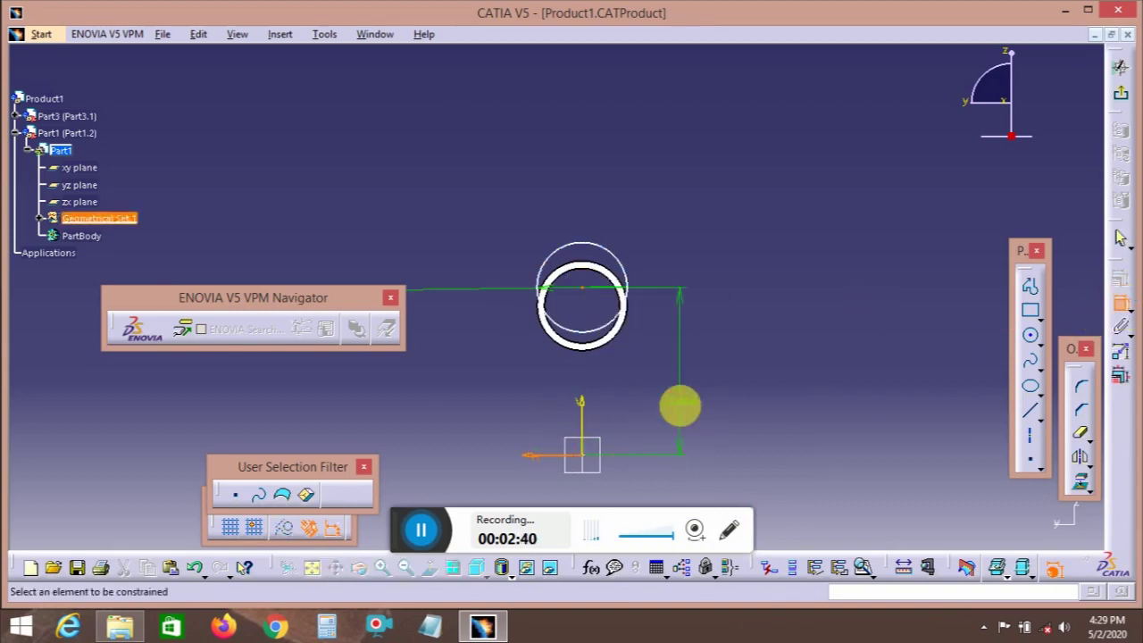
pyautogui.click(681, 403)
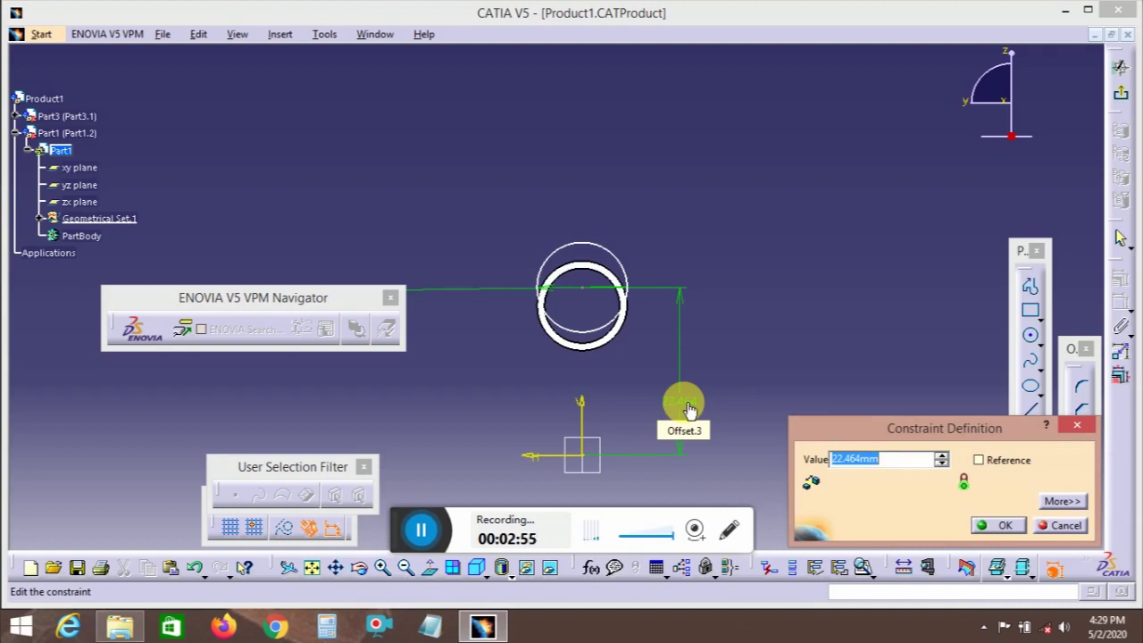
pyautogui.write('0')
pyautogui.press('Return')
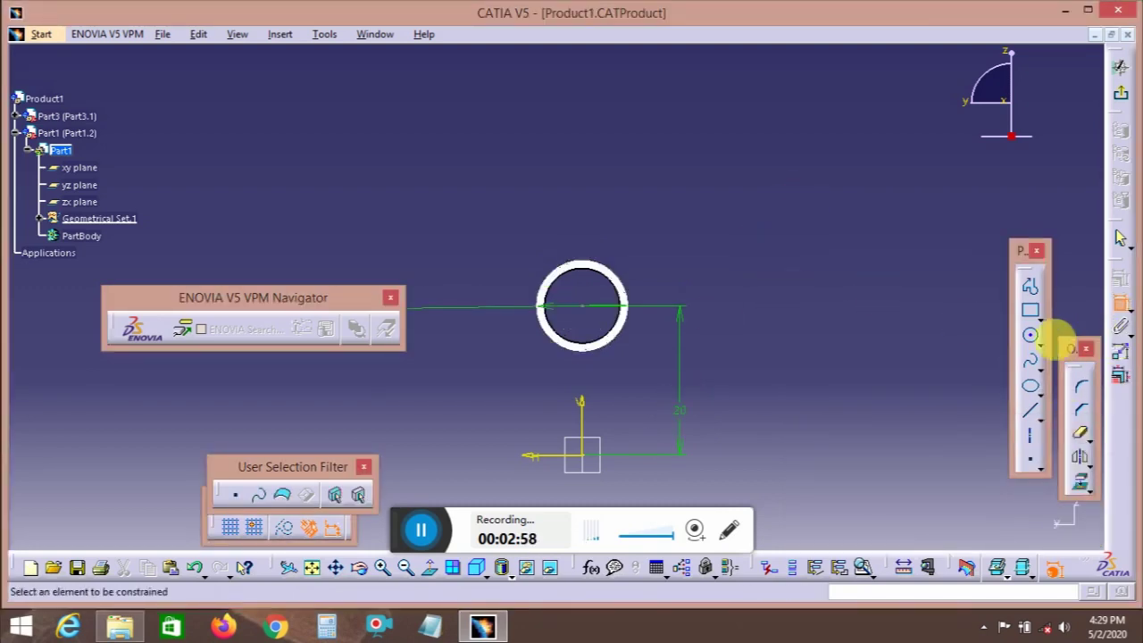
# - Sketch a second, larger circle concentric with the 12 mm circle
pyautogui.click(1033, 337)
pyautogui.click(581, 305)
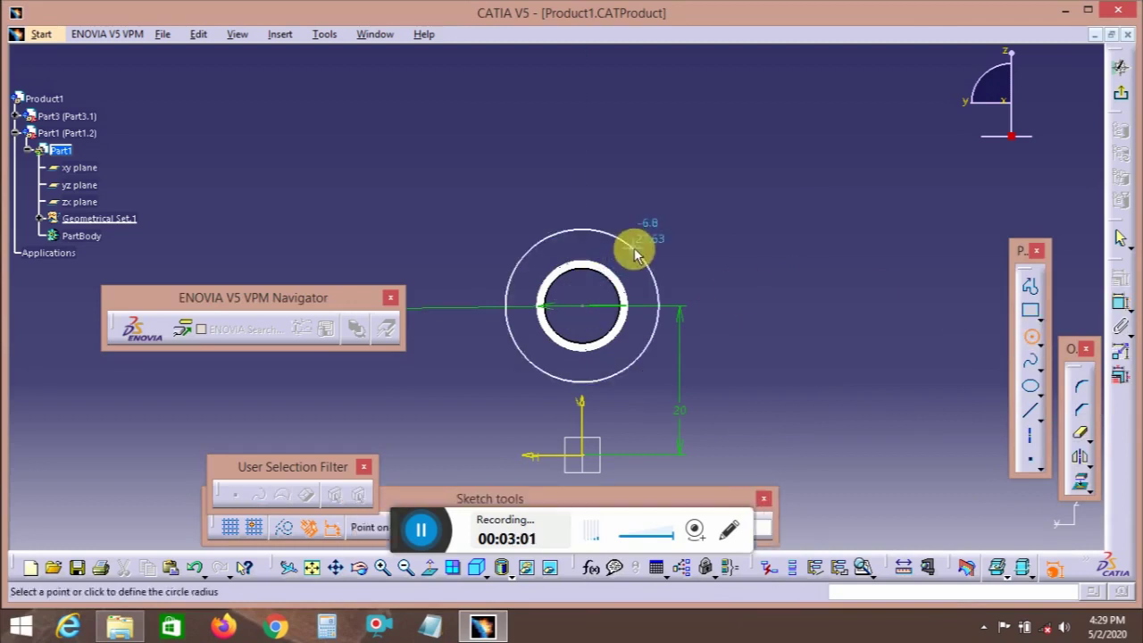
pyautogui.click(639, 268)
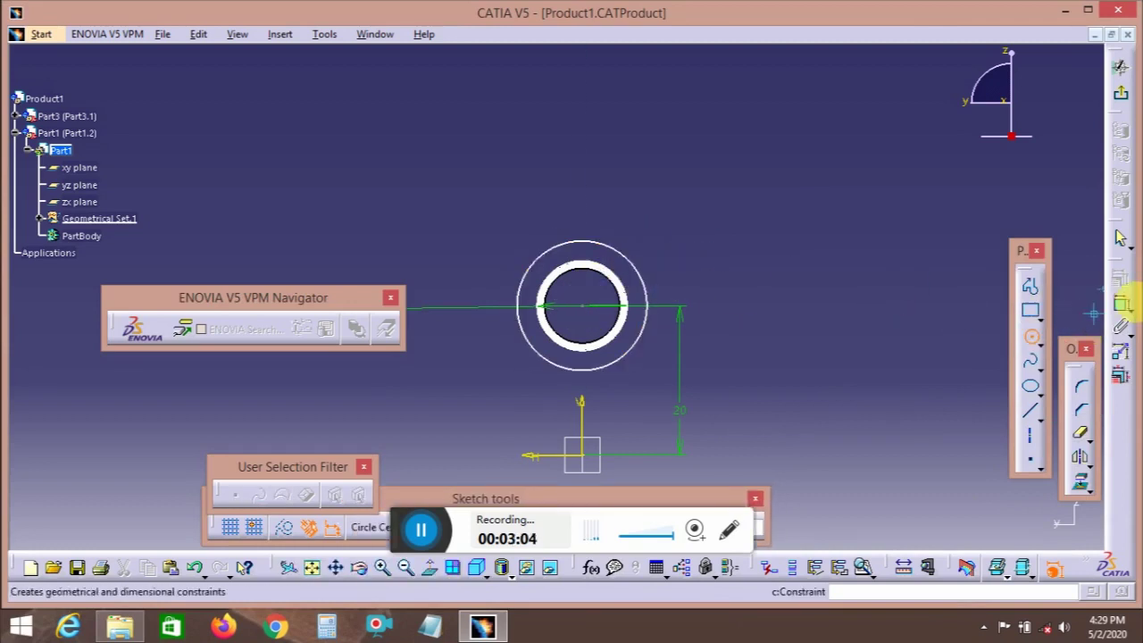
# - Dimension the outer concentric circle and set its diameter to 15 mm
pyautogui.click(1119, 304)
pyautogui.click(632, 267)
pyautogui.click(684, 266)
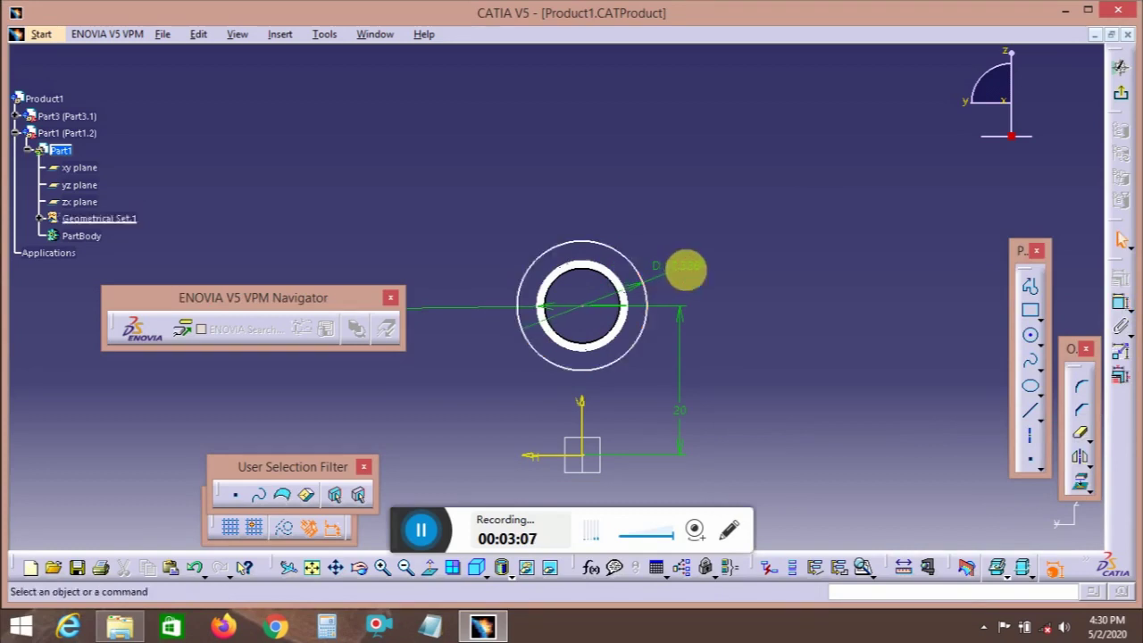
pyautogui.doubleClick(693, 272)
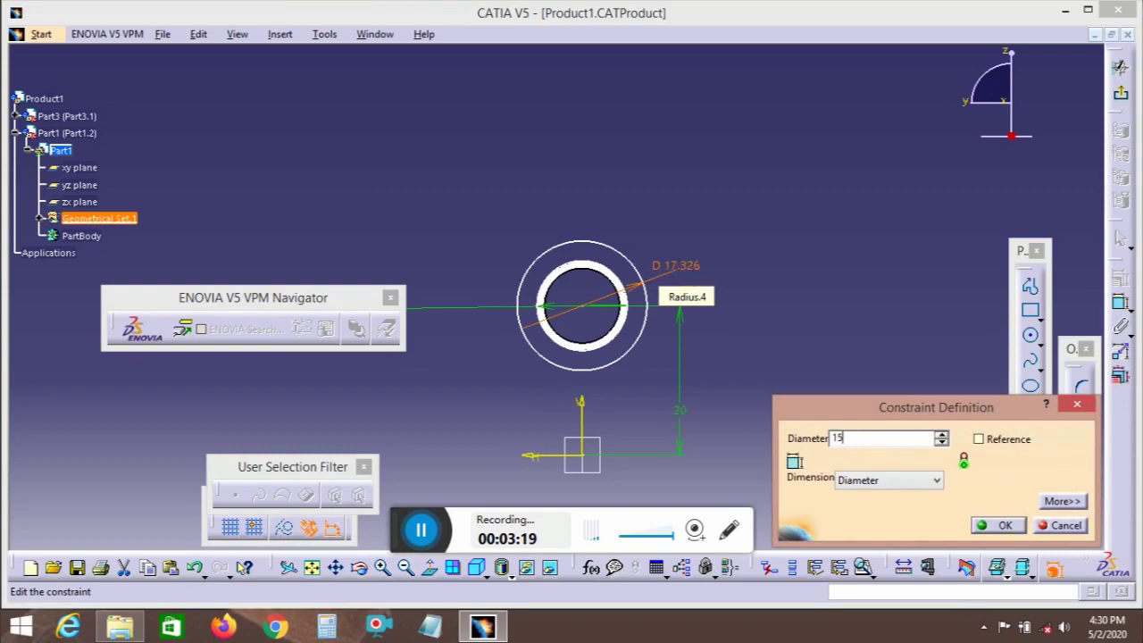
pyautogui.press('Return')
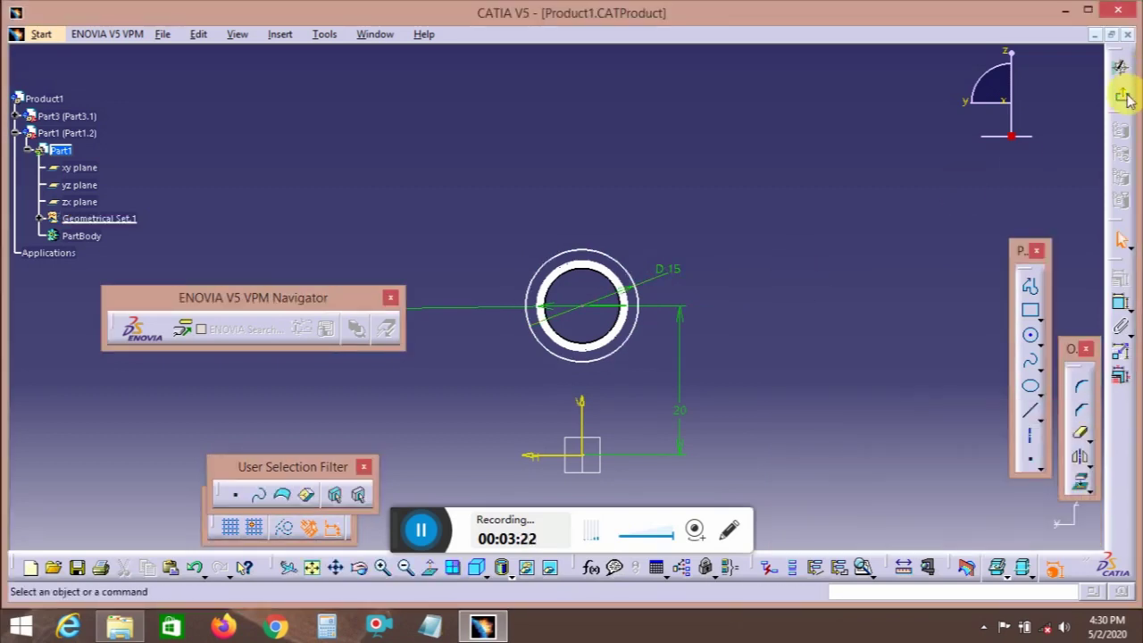
# - Sketch a construction circle about 40 mm in diameter, centred on the origin and passing through the centre of the concentric circles
pyautogui.moveTo(740, 158); pyautogui.dragTo(760, 244, button='middle')
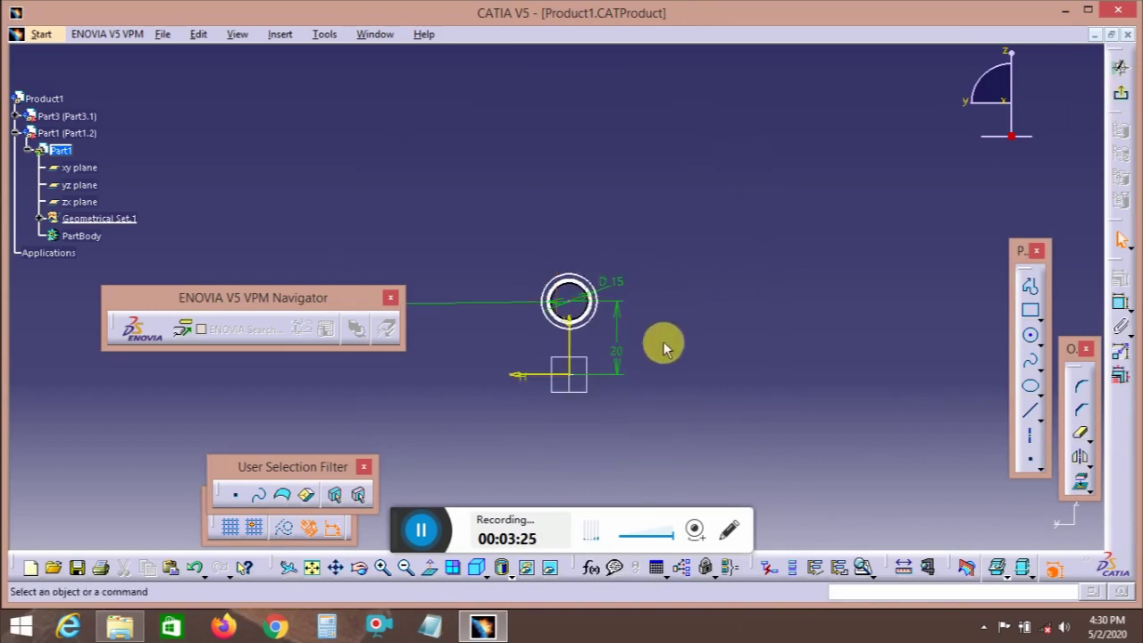
pyautogui.moveTo(664, 348); pyautogui.dragTo(751, 310, button='middle')
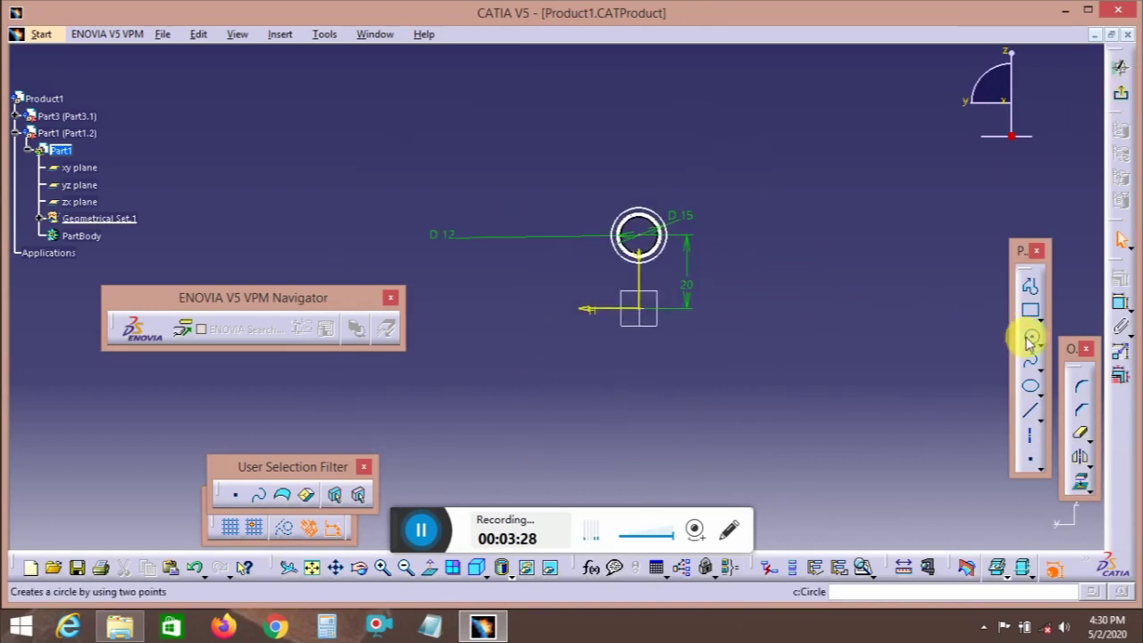
pyautogui.click(1032, 339)
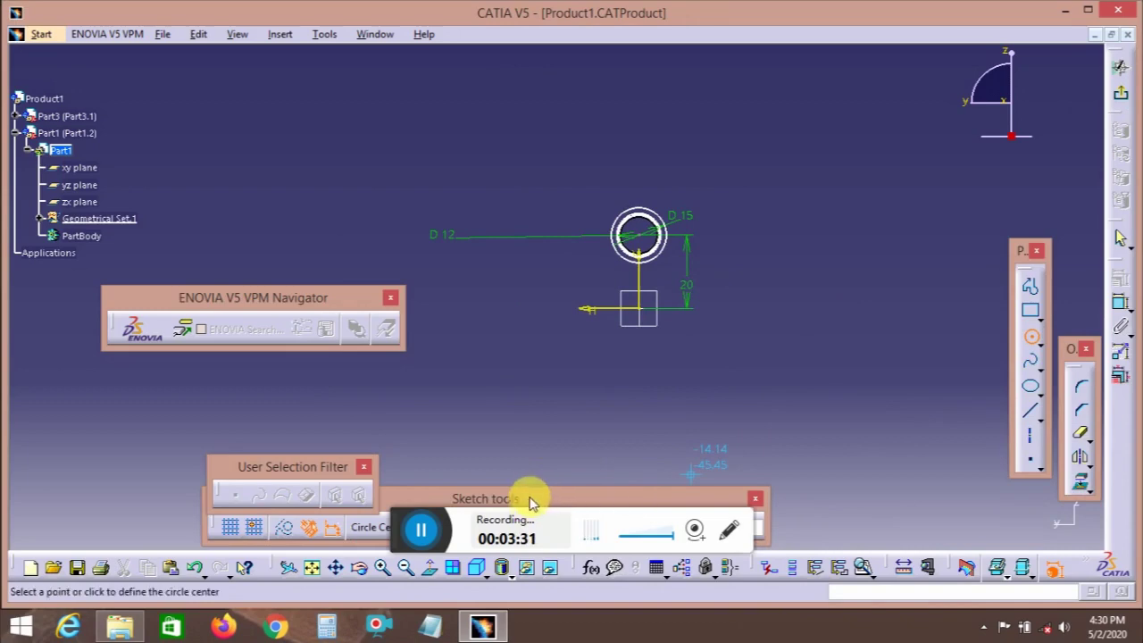
pyautogui.moveTo(523, 492)
pyautogui.mouseDown()
pyautogui.moveTo(605, 459)
pyautogui.moveTo(610, 442)
pyautogui.mouseUp()
pyautogui.moveTo(332, 469); pyautogui.dragTo(219, 494)
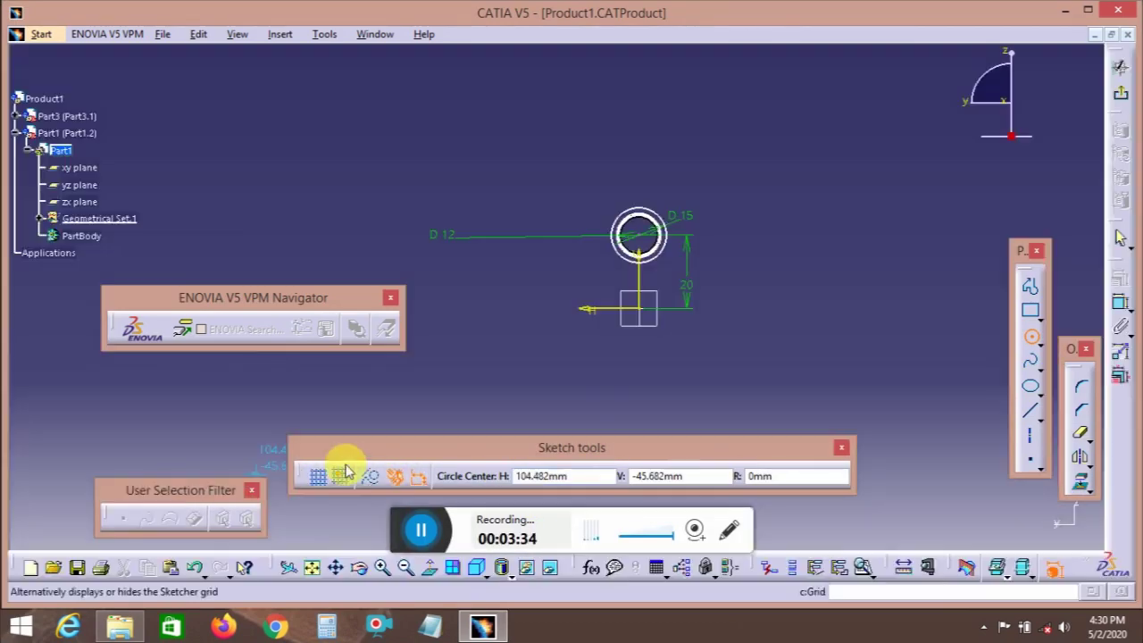
pyautogui.click(637, 234)
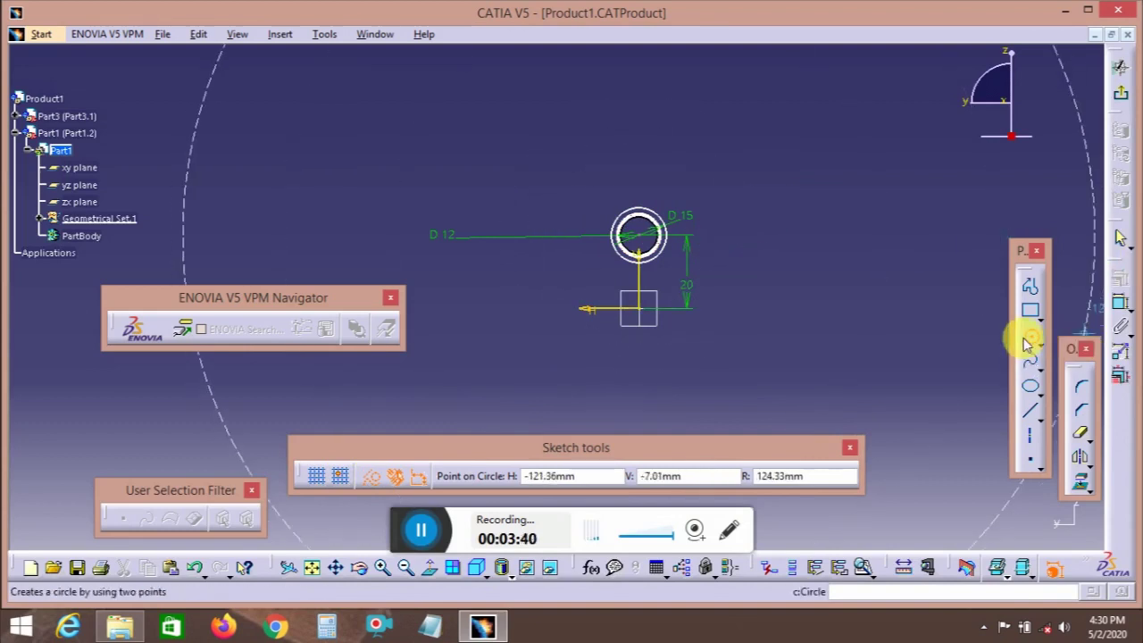
pyautogui.click(1031, 337)
pyautogui.click(1030, 337)
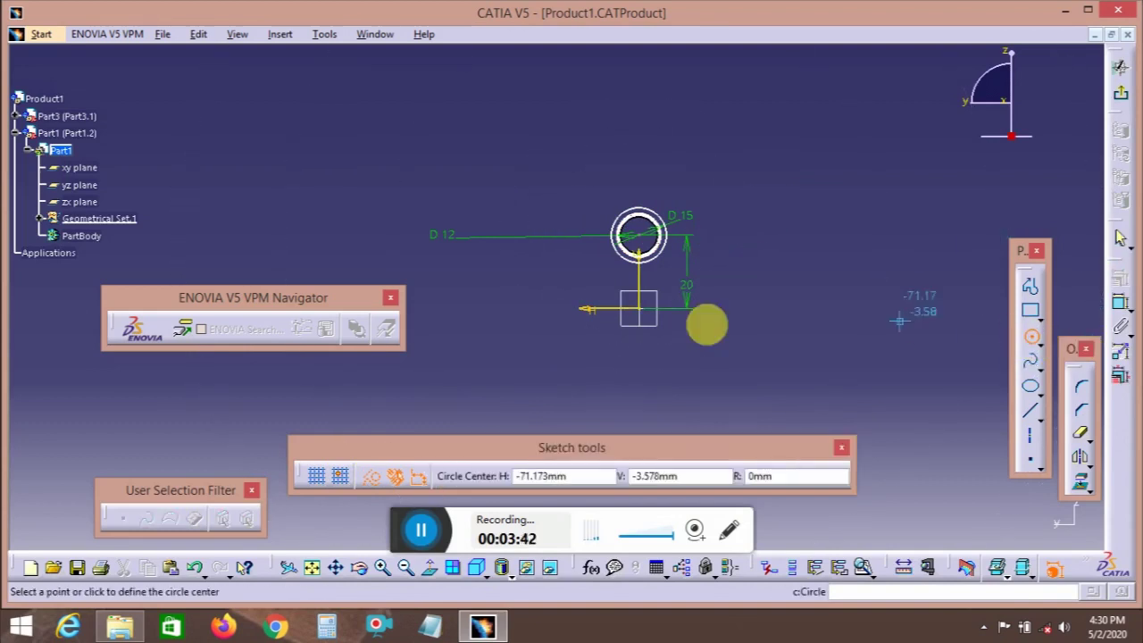
pyautogui.click(639, 310)
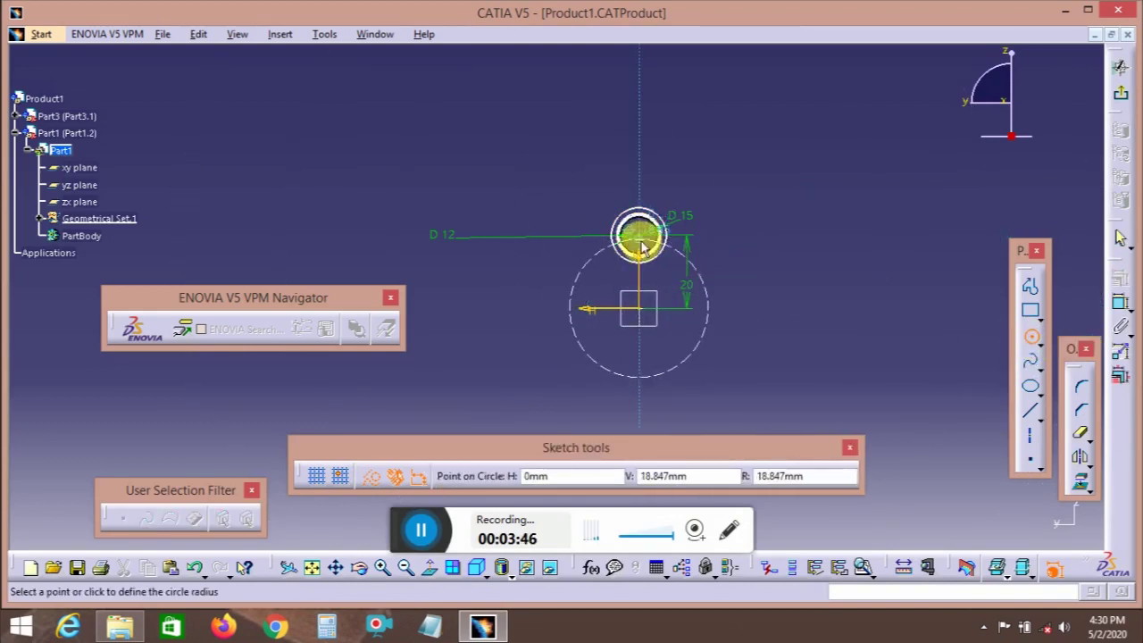
pyautogui.click(640, 235)
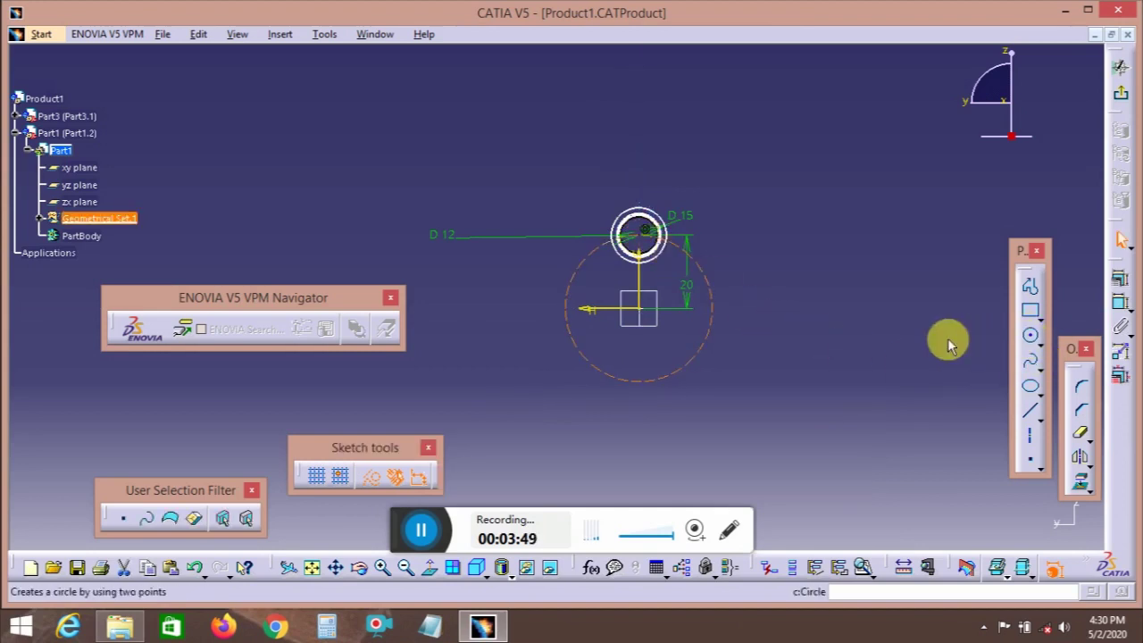
pyautogui.click(1033, 458)
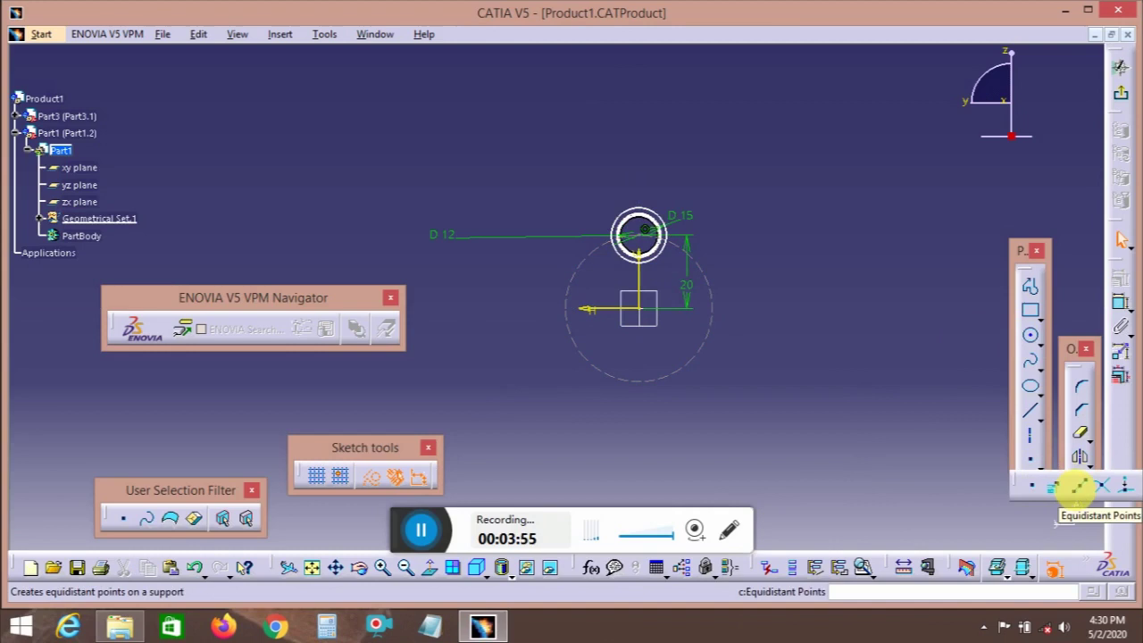
pyautogui.click(1078, 484)
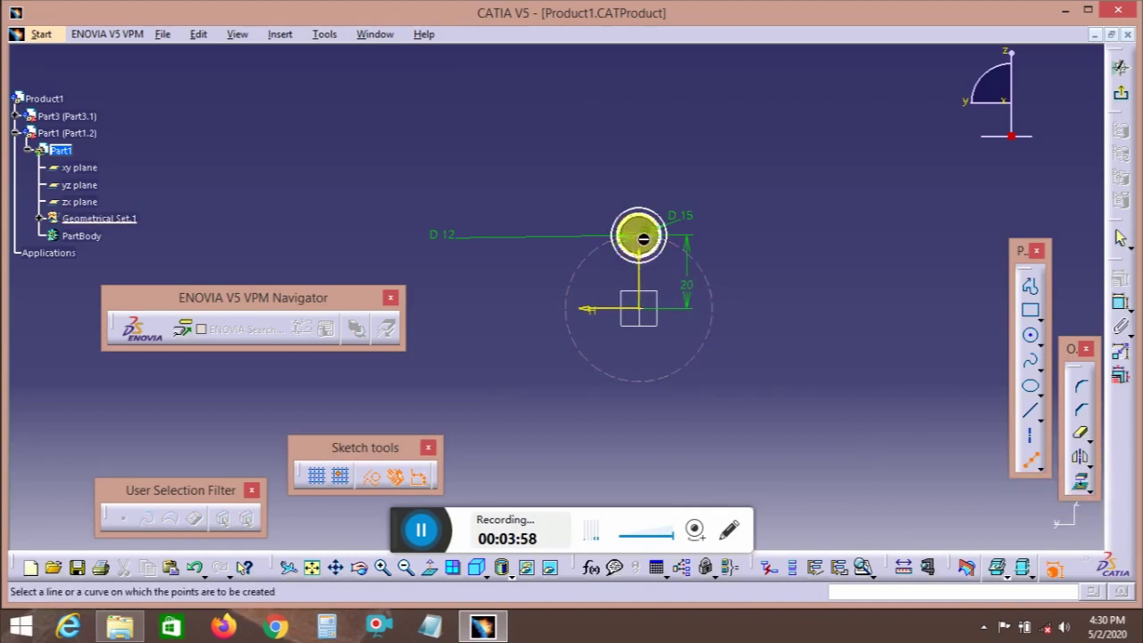
pyautogui.click(676, 247)
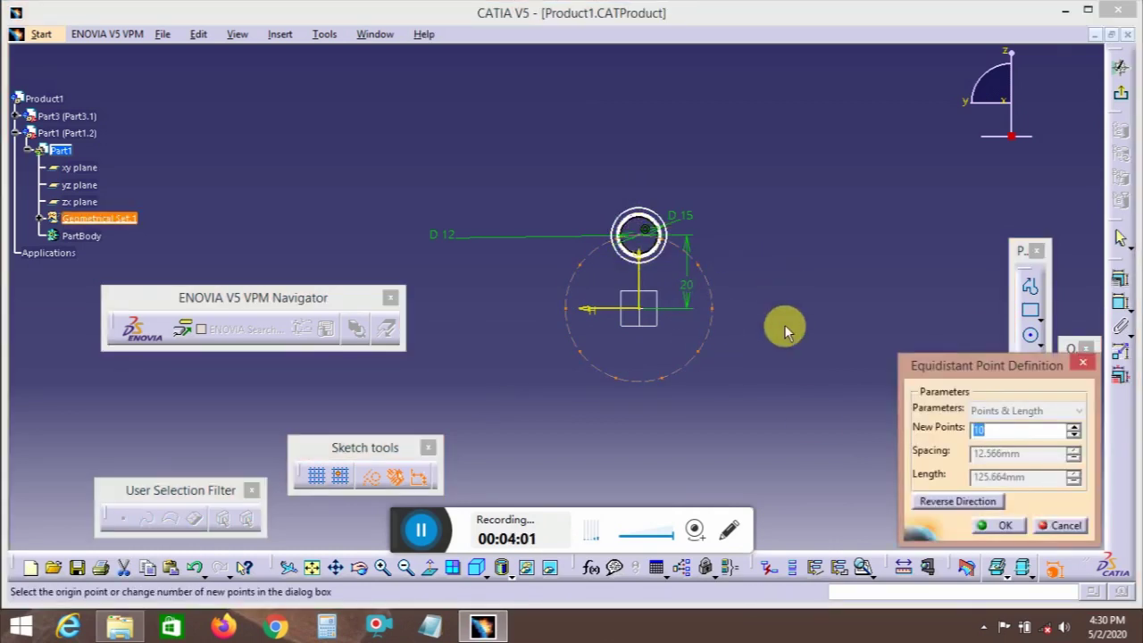
pyautogui.write('6')
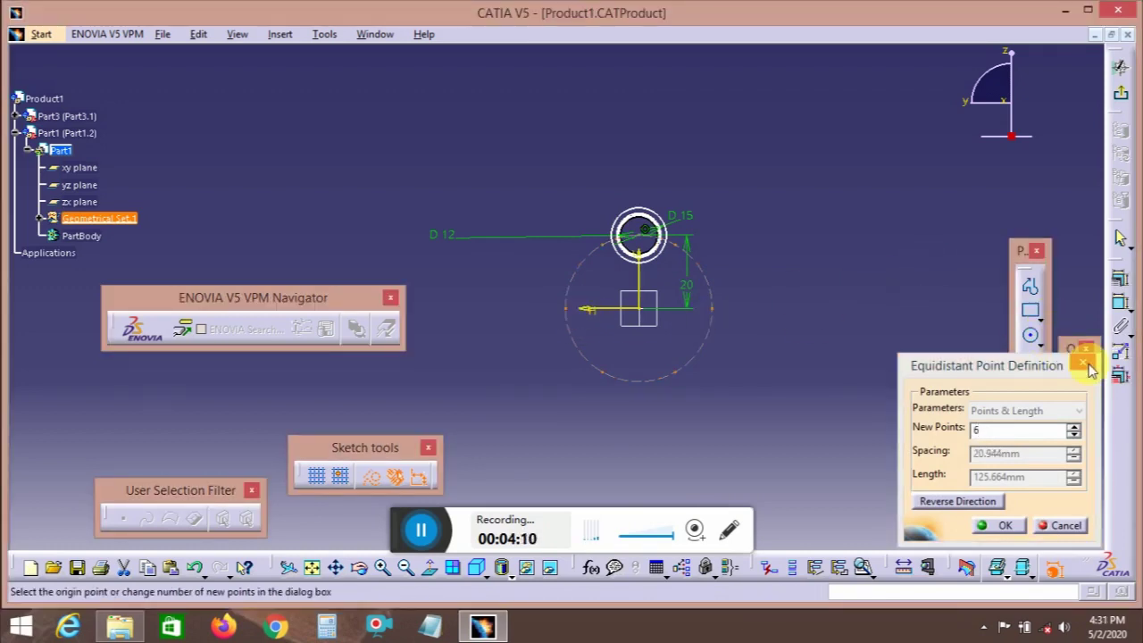
pyautogui.click(975, 505)
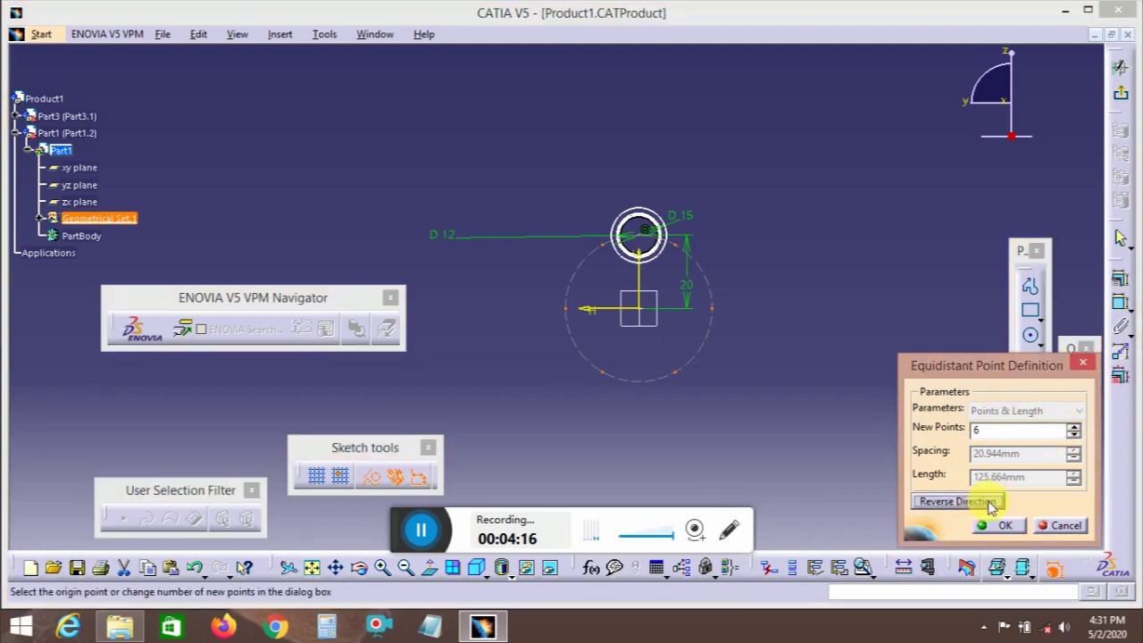
pyautogui.click(1082, 362)
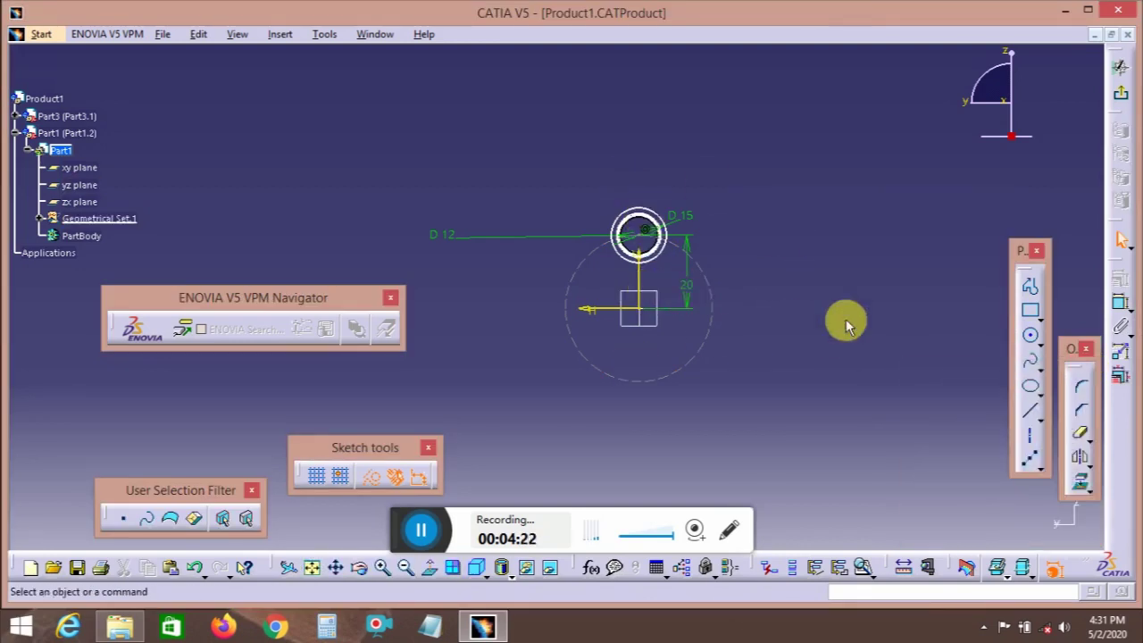
# - Delete the 12 mm and 15 mm concentric circles together with the 20 mm offset constraint
pyautogui.click(662, 246)
pyautogui.press('Delete')
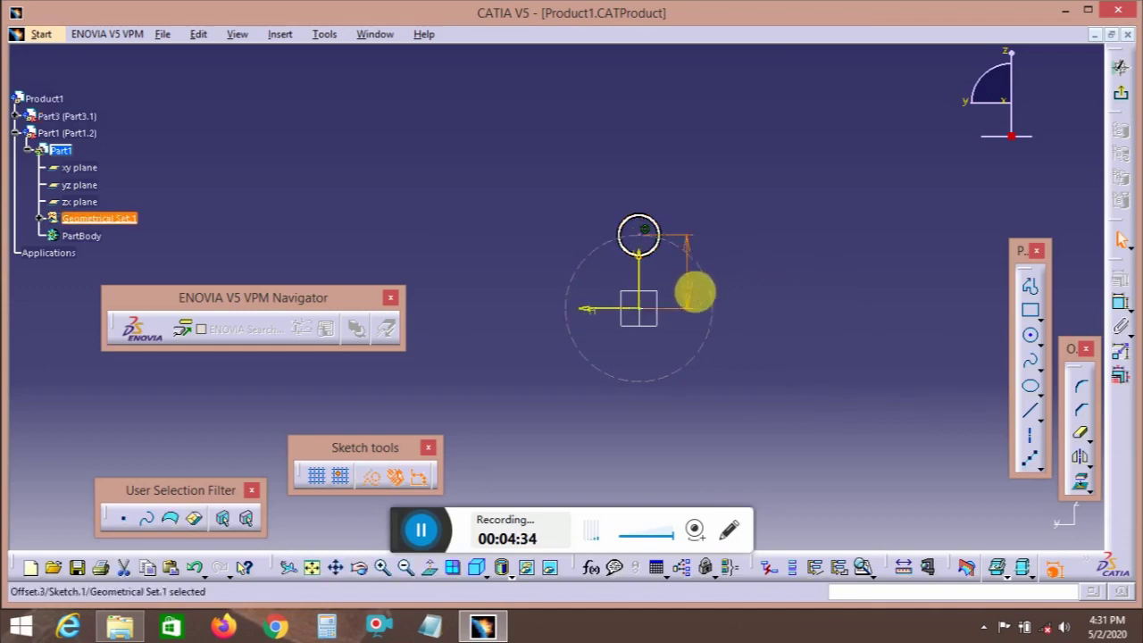
pyautogui.press('Delete')
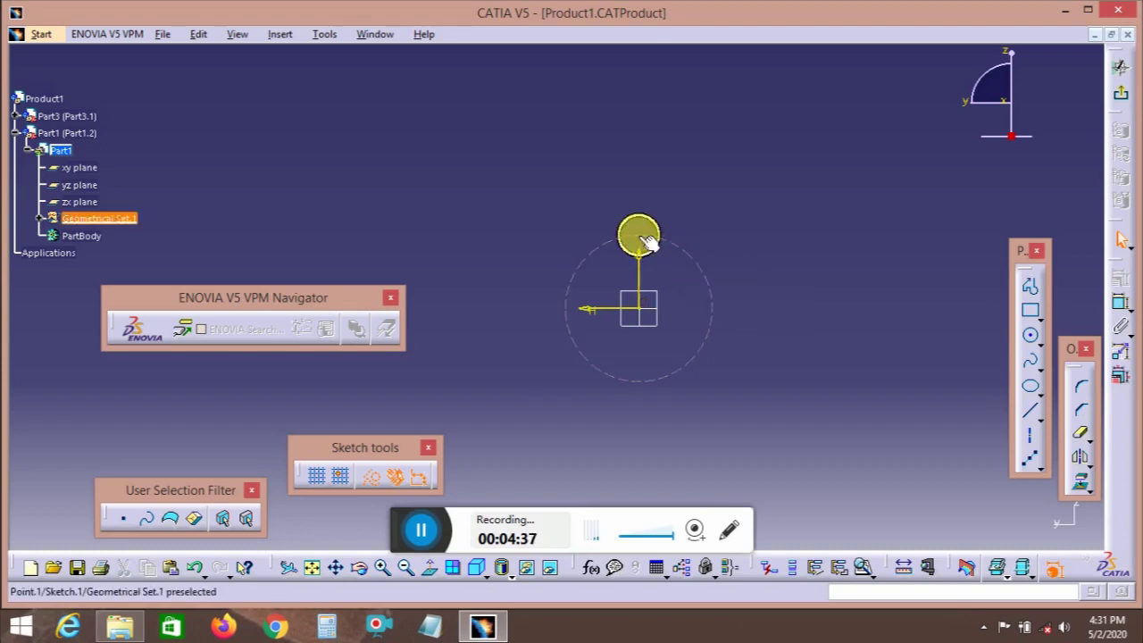
# - Dimension the construction circle's diameter and create 6 equidistant points along it
pyautogui.click(1119, 302)
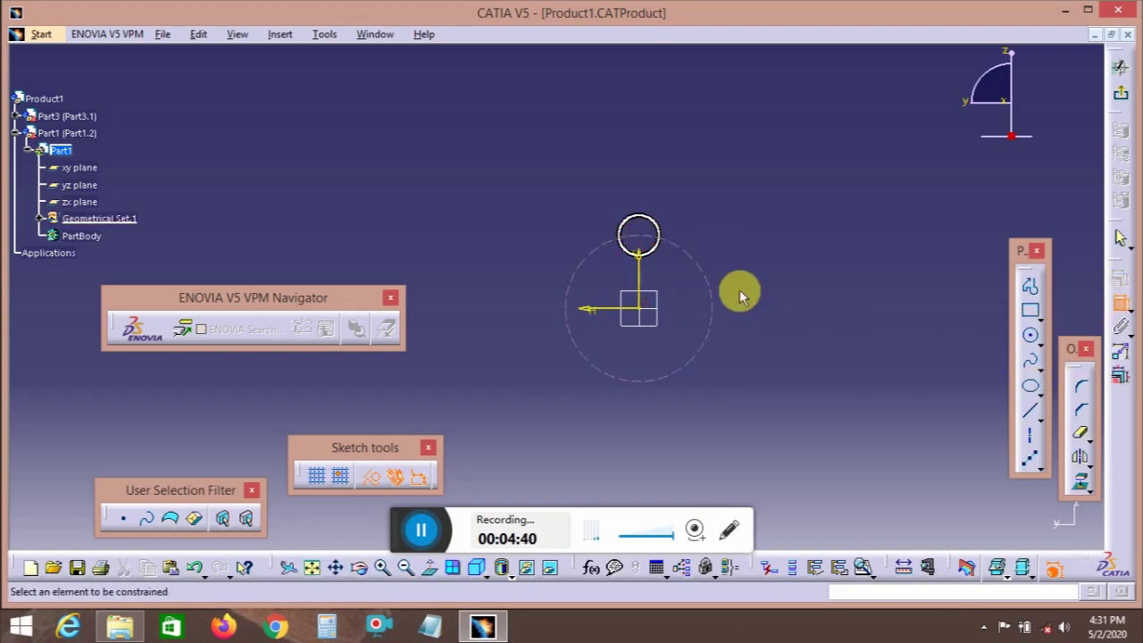
pyautogui.click(710, 296)
pyautogui.click(766, 275)
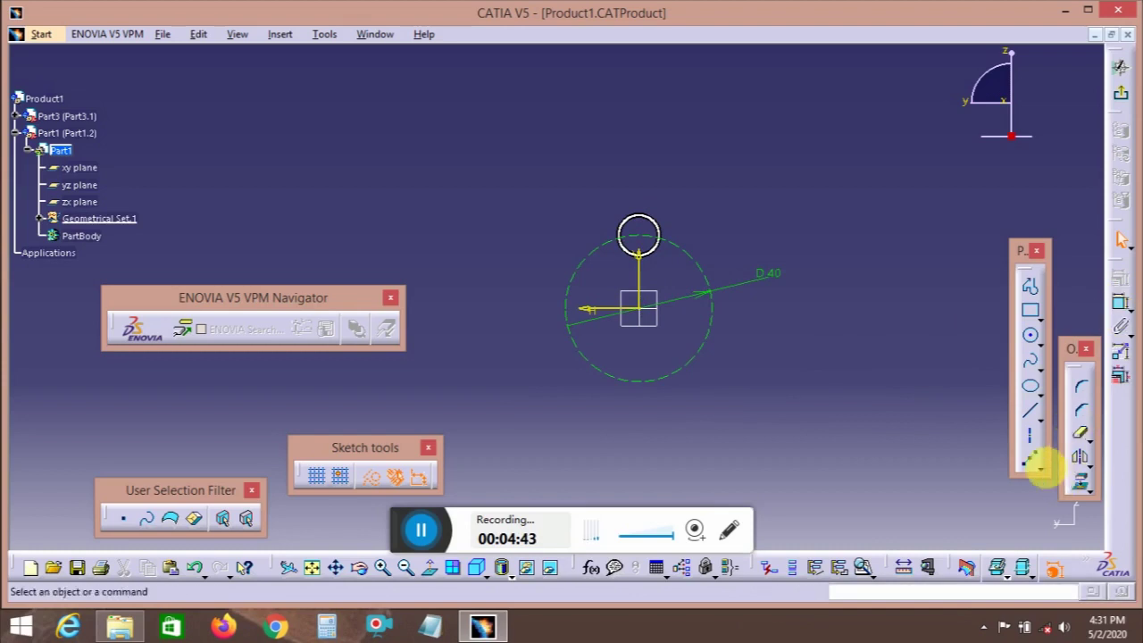
pyautogui.click(1035, 462)
pyautogui.click(709, 318)
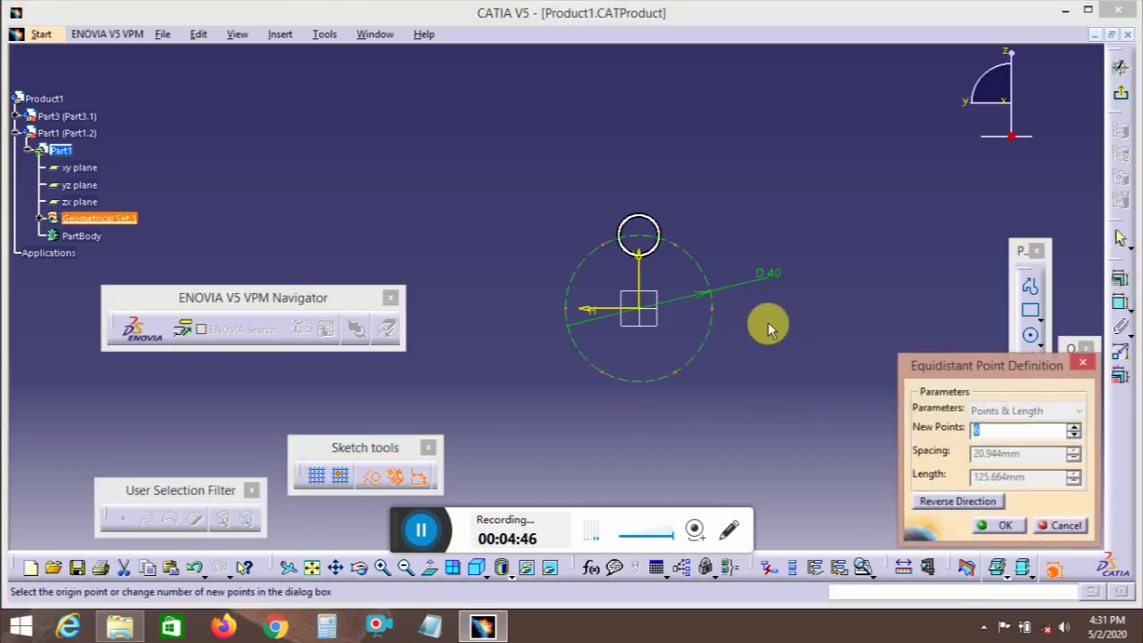
pyautogui.click(997, 525)
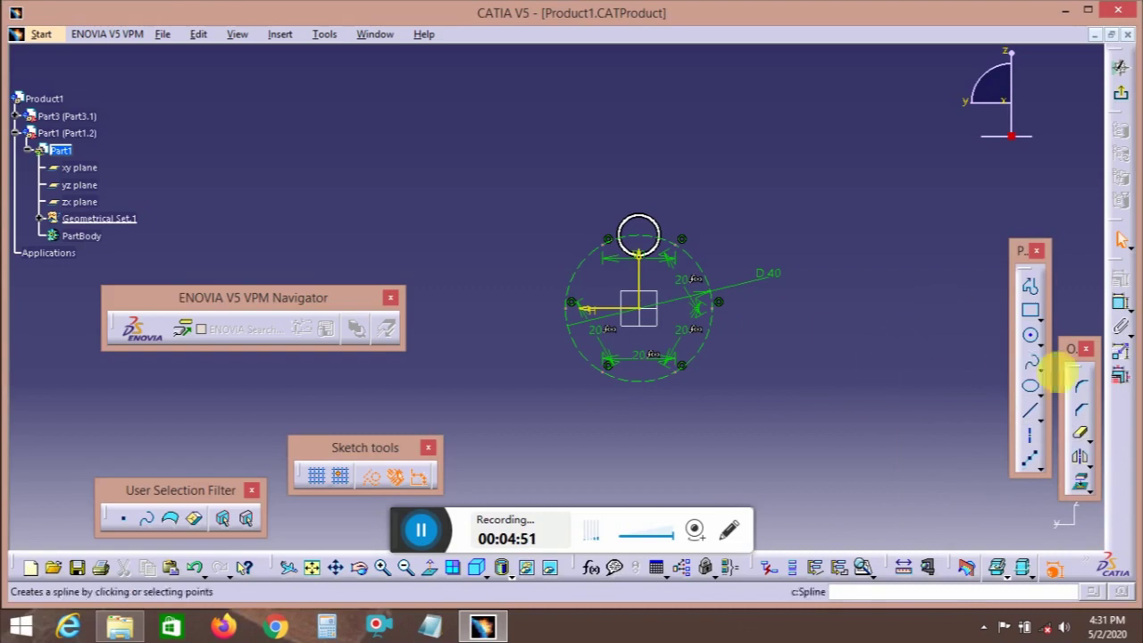
# - Switch off construction geometry and sketch two concentric circles centred on the upper-right equidistant point
pyautogui.click(1030, 335)
pyautogui.press('Escape')
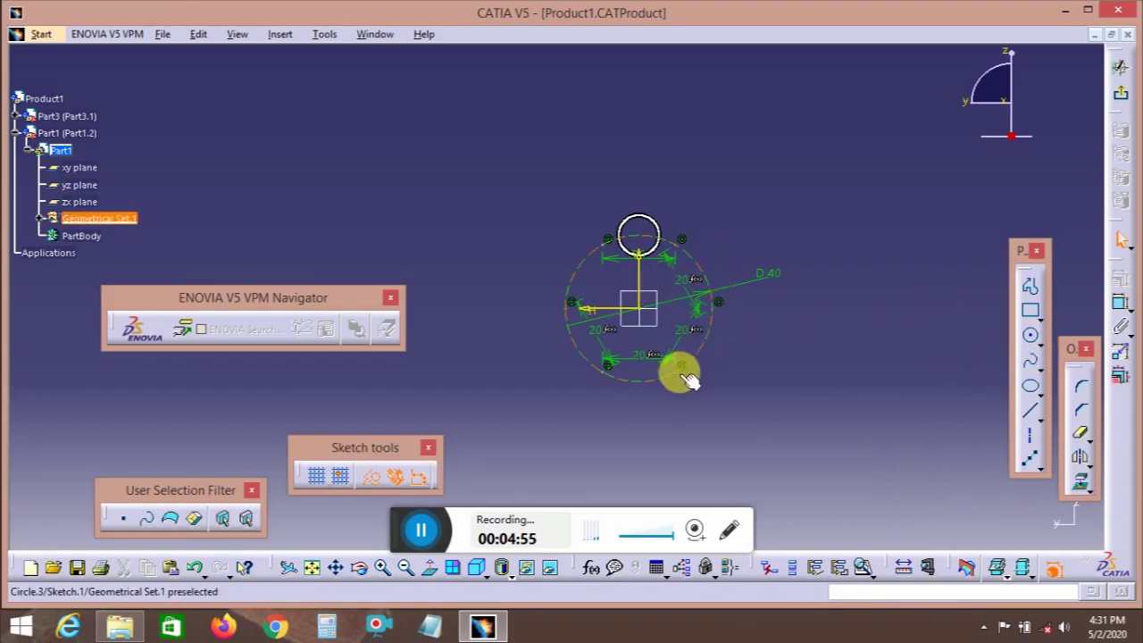
pyautogui.keyDown('ctrl'); pyautogui.moveTo(684, 383); pyautogui.dragTo(755, 321, button='middle'); pyautogui.keyUp('ctrl')
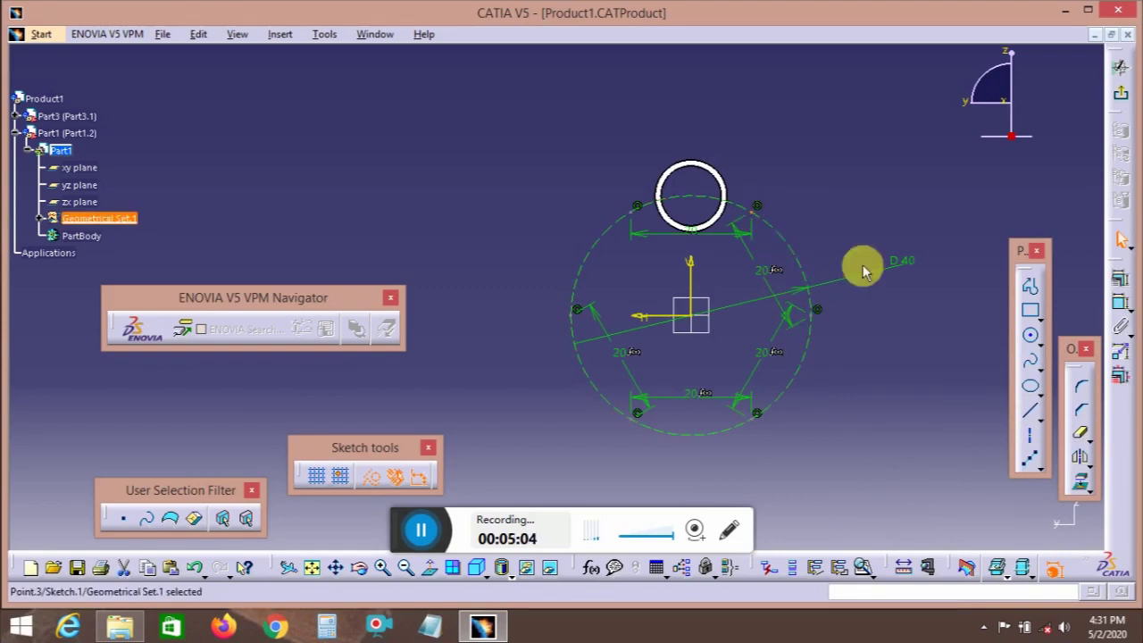
pyautogui.click(1031, 335)
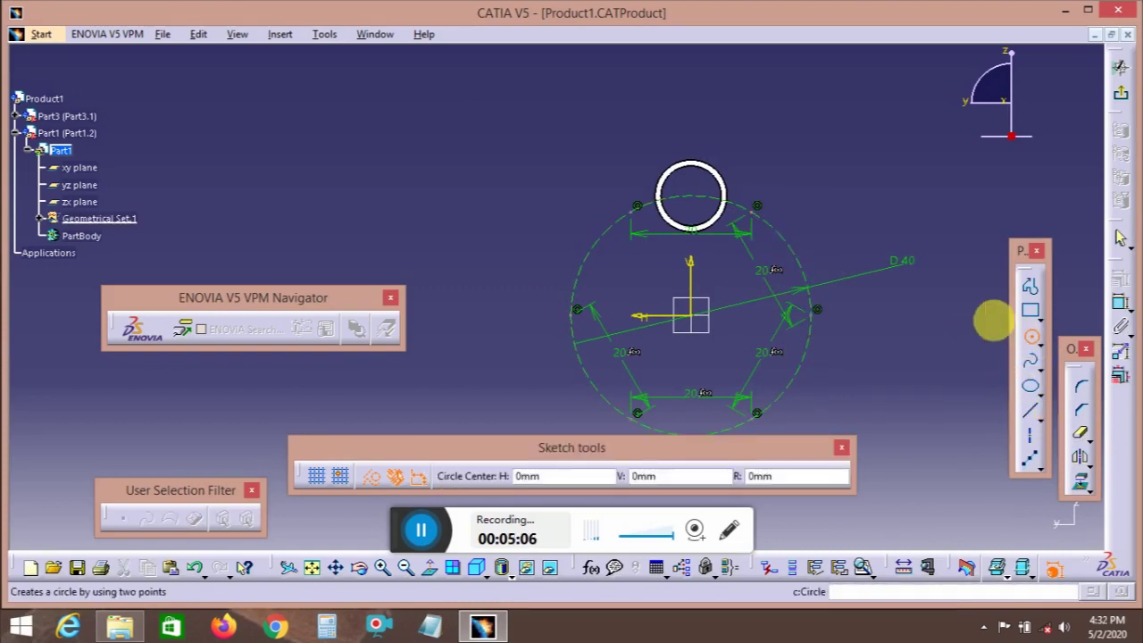
pyautogui.click(756, 207)
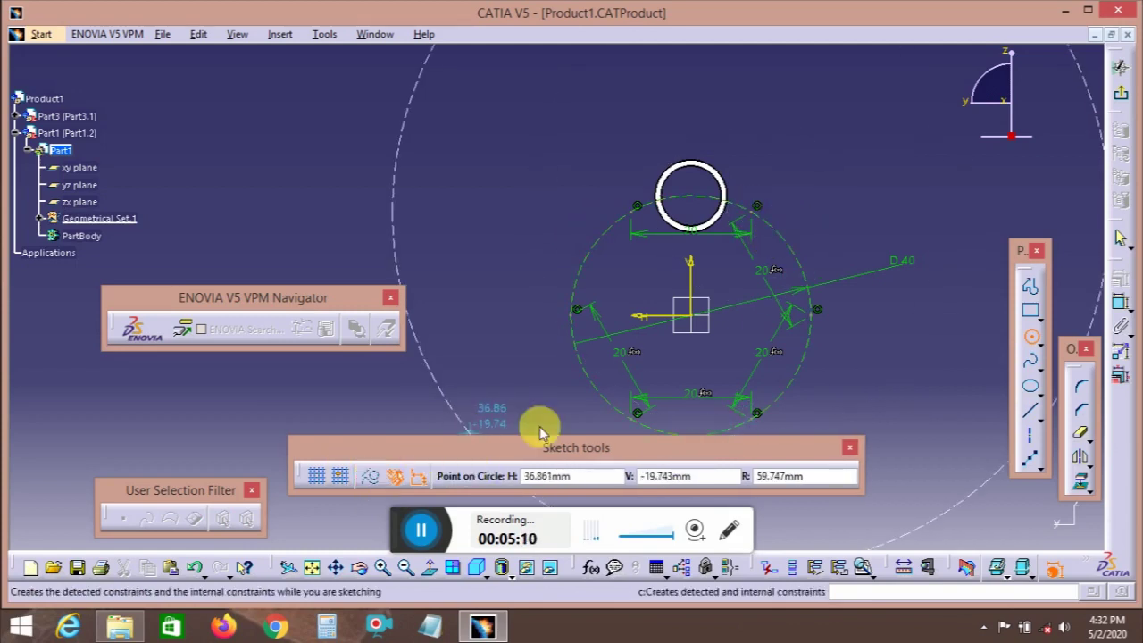
pyautogui.click(783, 225)
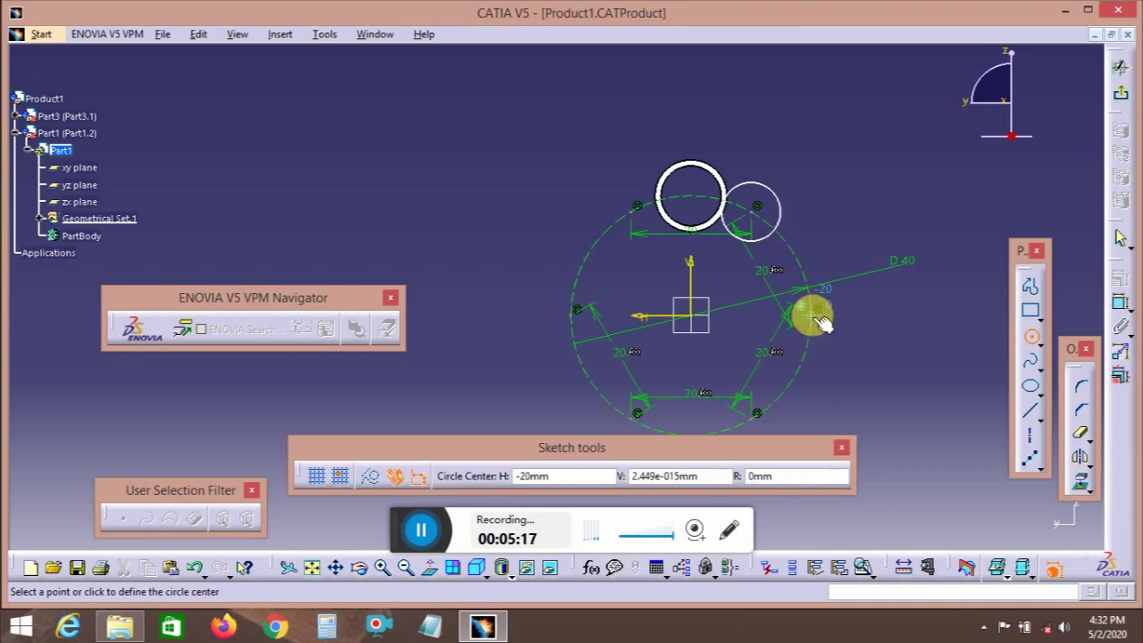
pyautogui.click(756, 207)
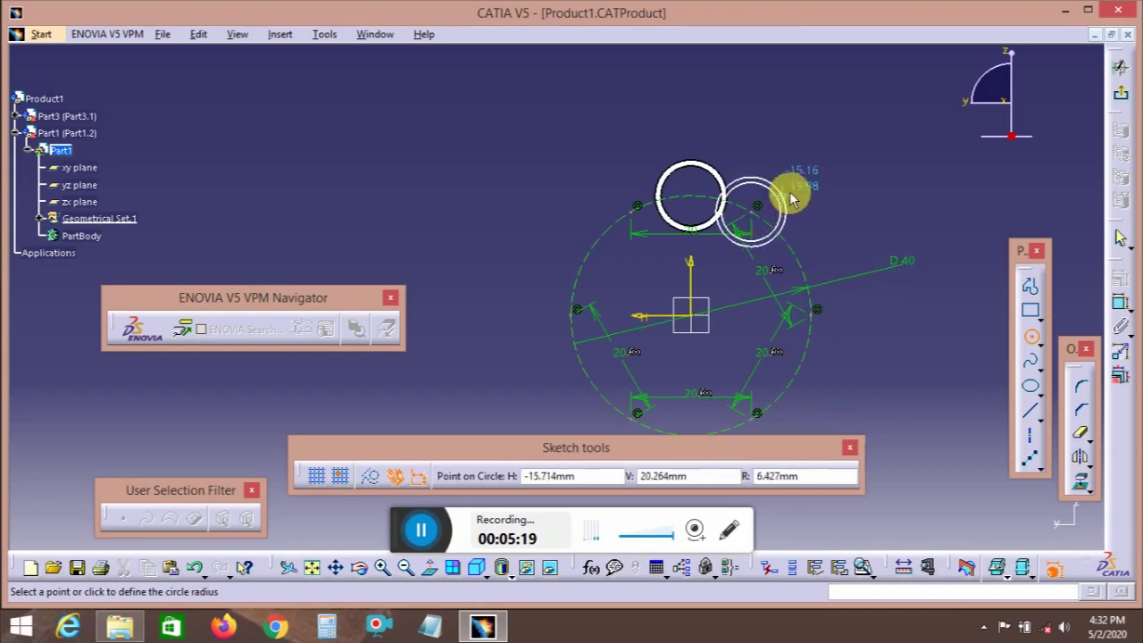
pyautogui.click(793, 190)
# - Sketch two concentric circles centred on the rightmost equidistant point of the construction circle
pyautogui.click(819, 320)
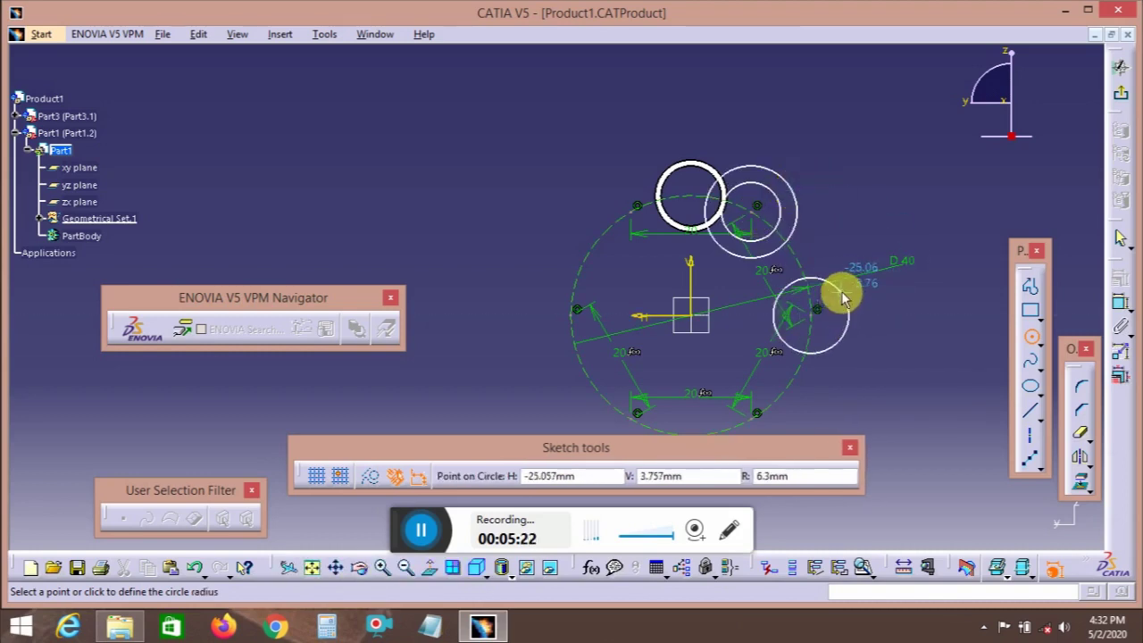
pyautogui.click(840, 296)
pyautogui.click(818, 316)
pyautogui.click(851, 274)
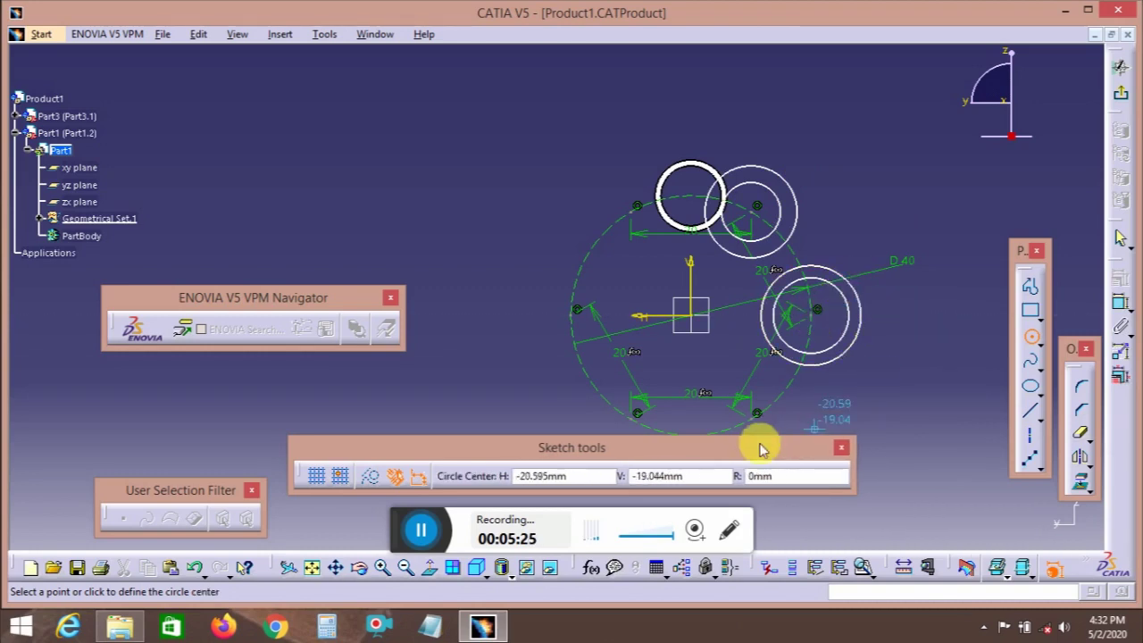
# - Sketch two concentric circles centred on the lower-right equidistant point of the construction circle
pyautogui.click(758, 414)
pyautogui.click(777, 399)
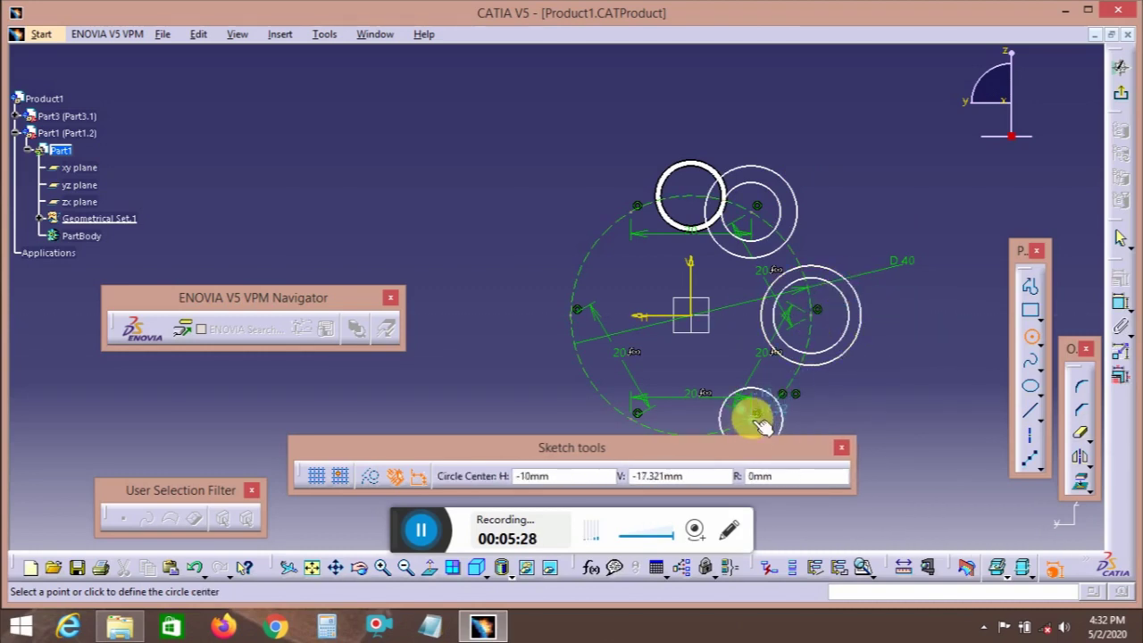
pyautogui.click(751, 418)
pyautogui.click(780, 396)
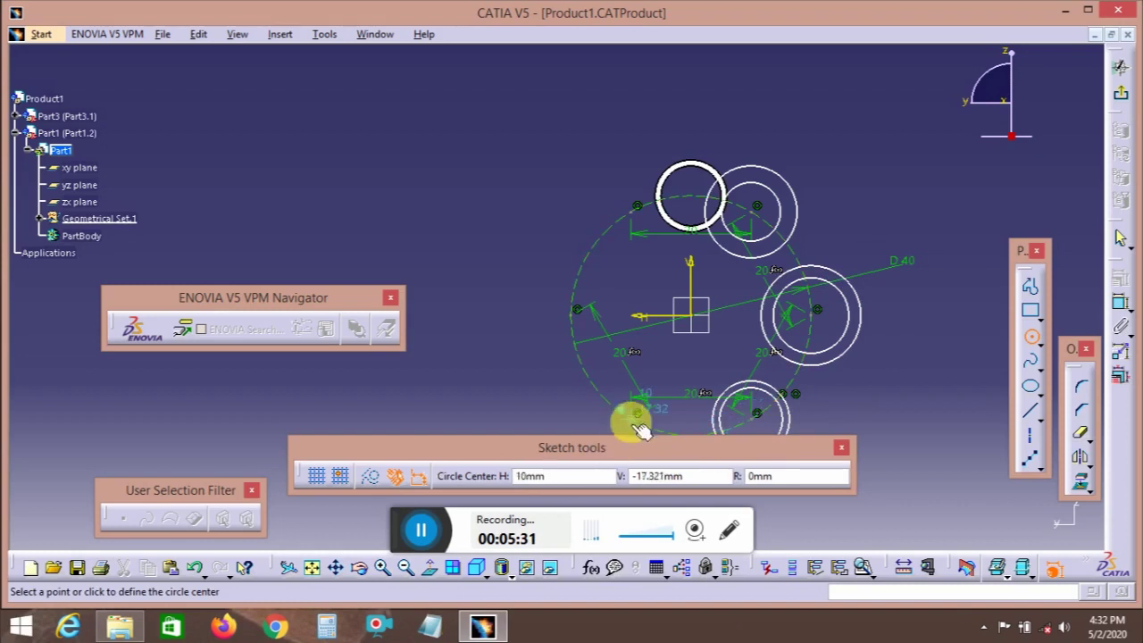
# - Sketch two concentric circles centred on the lower-left equidistant point, the outer one about 16 mm in diameter
pyautogui.click(636, 416)
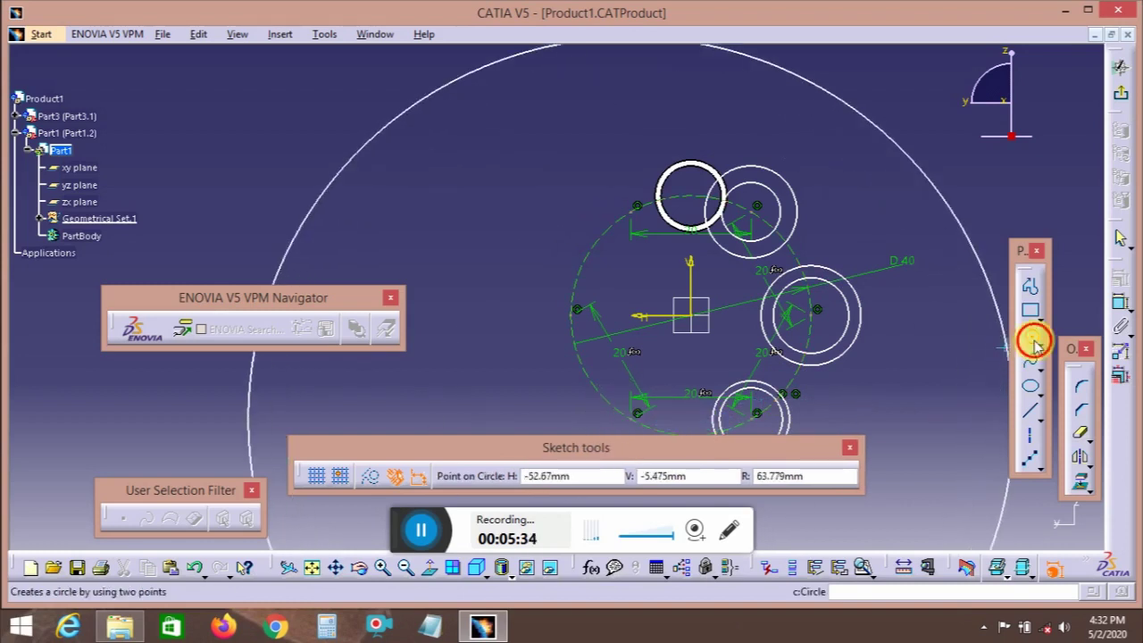
pyautogui.click(1031, 339)
pyautogui.click(636, 413)
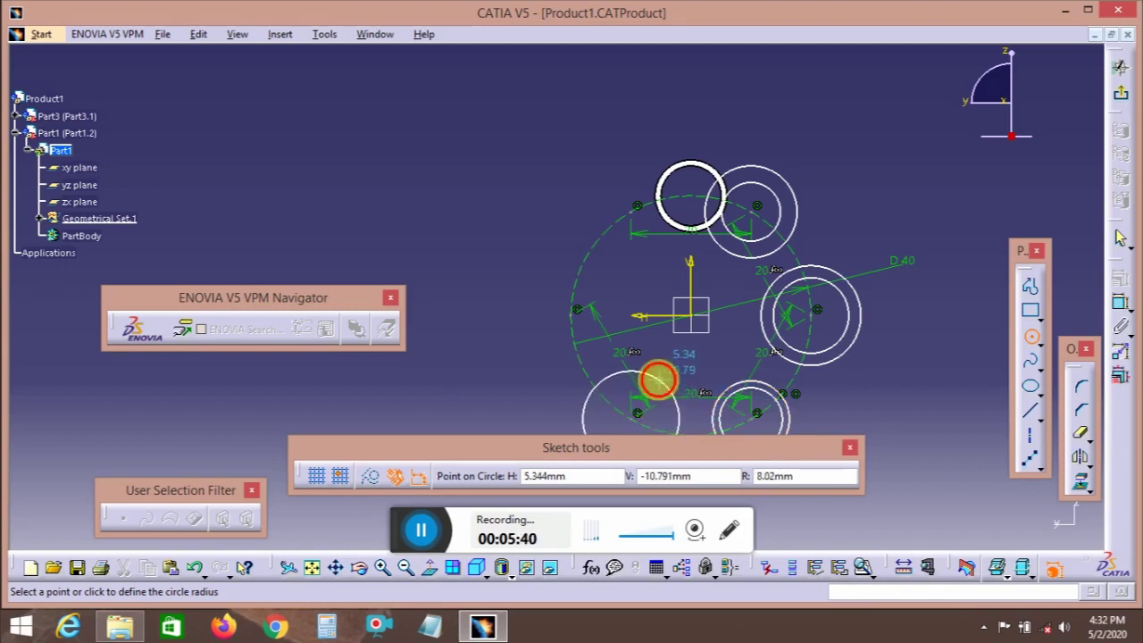
pyautogui.click(658, 379)
pyautogui.click(625, 405)
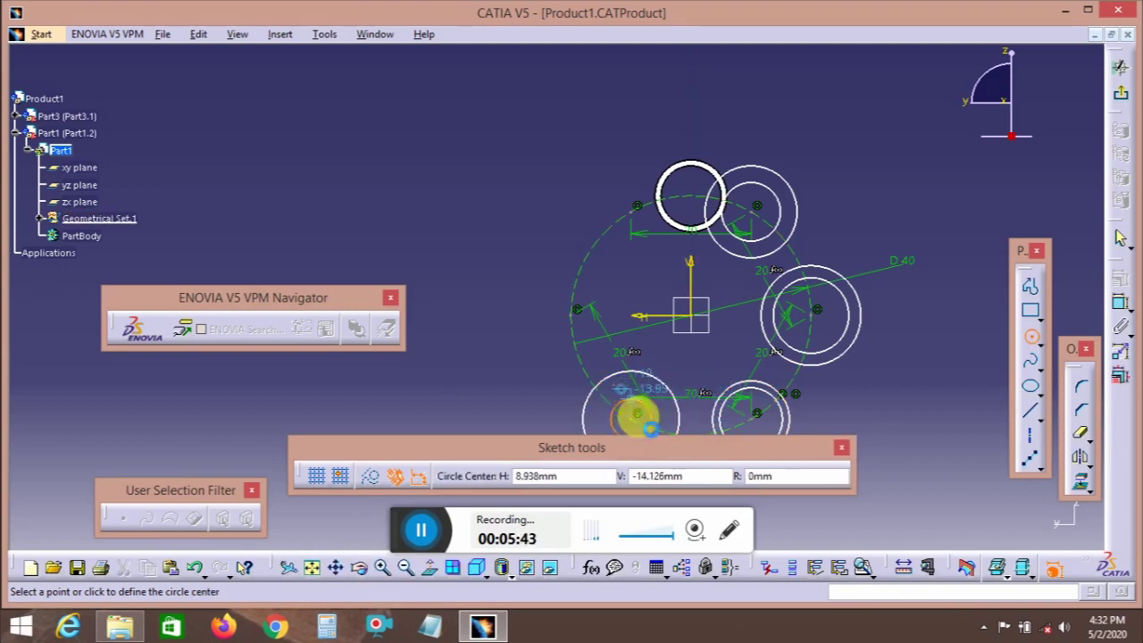
# - Sketch two concentric circles centred on the leftmost equidistant point, the inner one about 7 mm in diameter
pyautogui.moveTo(599, 408); pyautogui.dragTo(658, 401, button='middle')
pyautogui.click(630, 330)
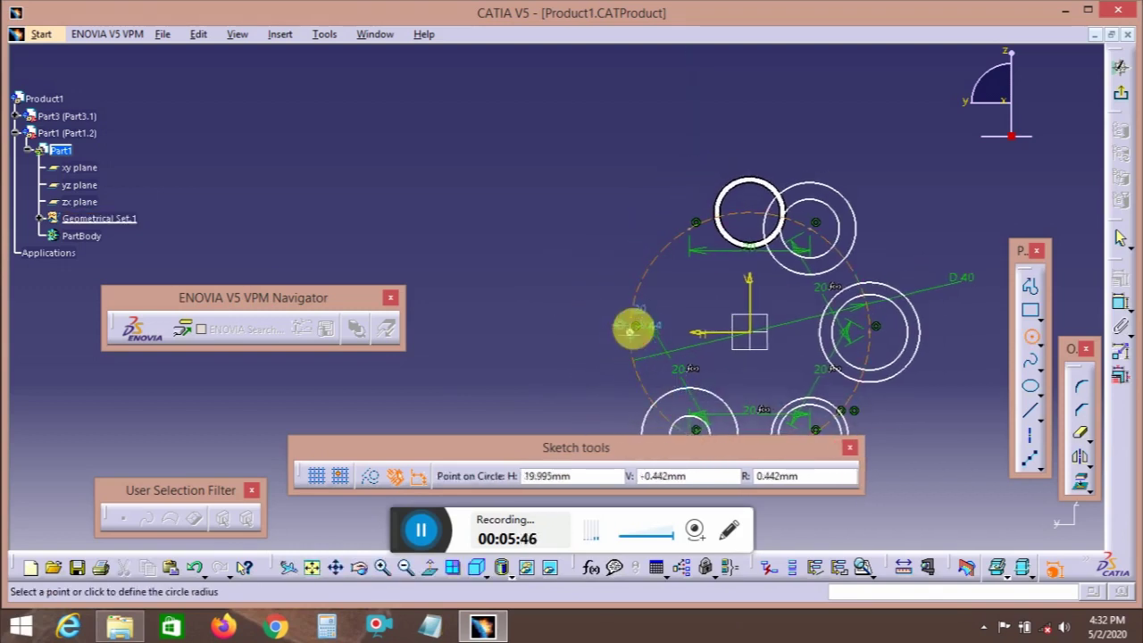
pyautogui.click(657, 302)
pyautogui.click(622, 327)
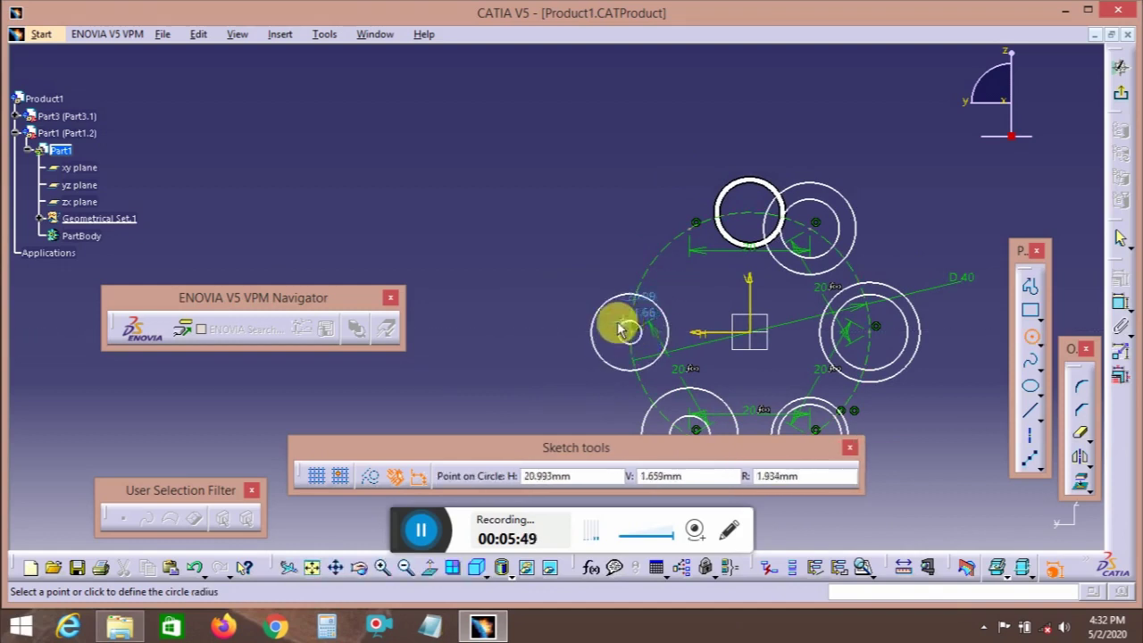
pyautogui.click(611, 329)
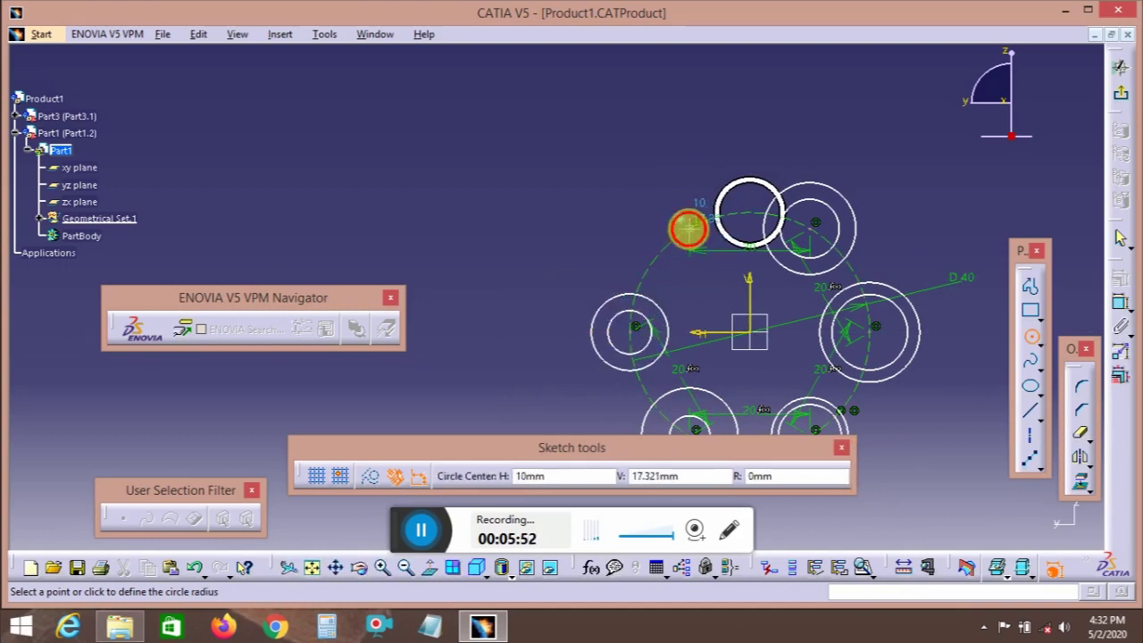
# - Sketch two concentric circles centred on the upper-left equidistant point, the inner one about 10 mm in diameter
pyautogui.click(705, 249)
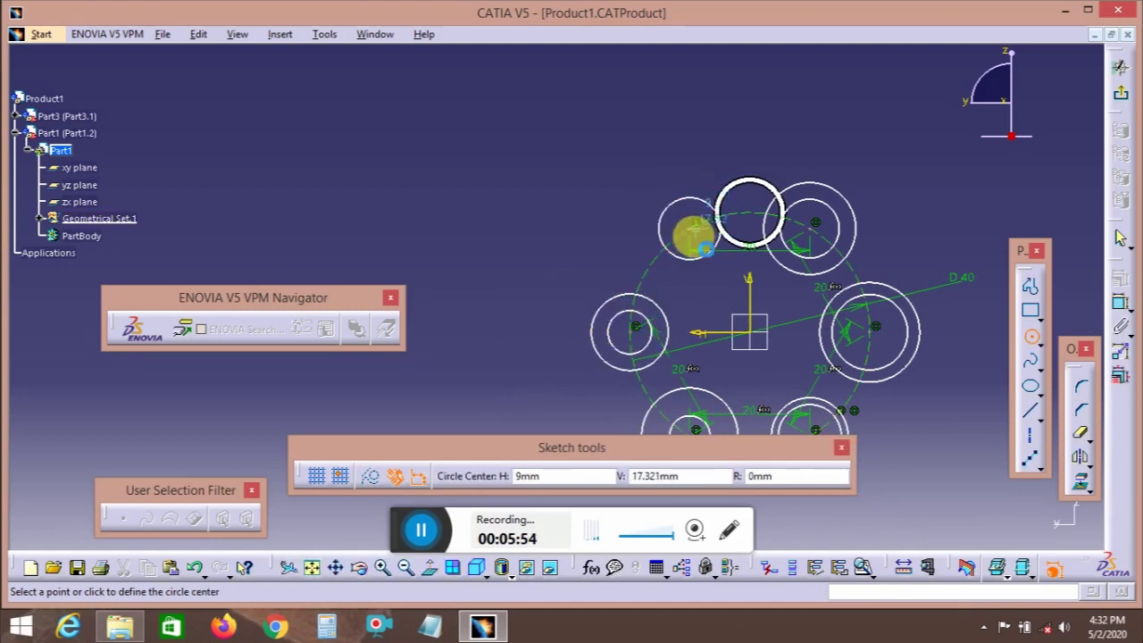
pyautogui.click(691, 230)
pyautogui.click(699, 183)
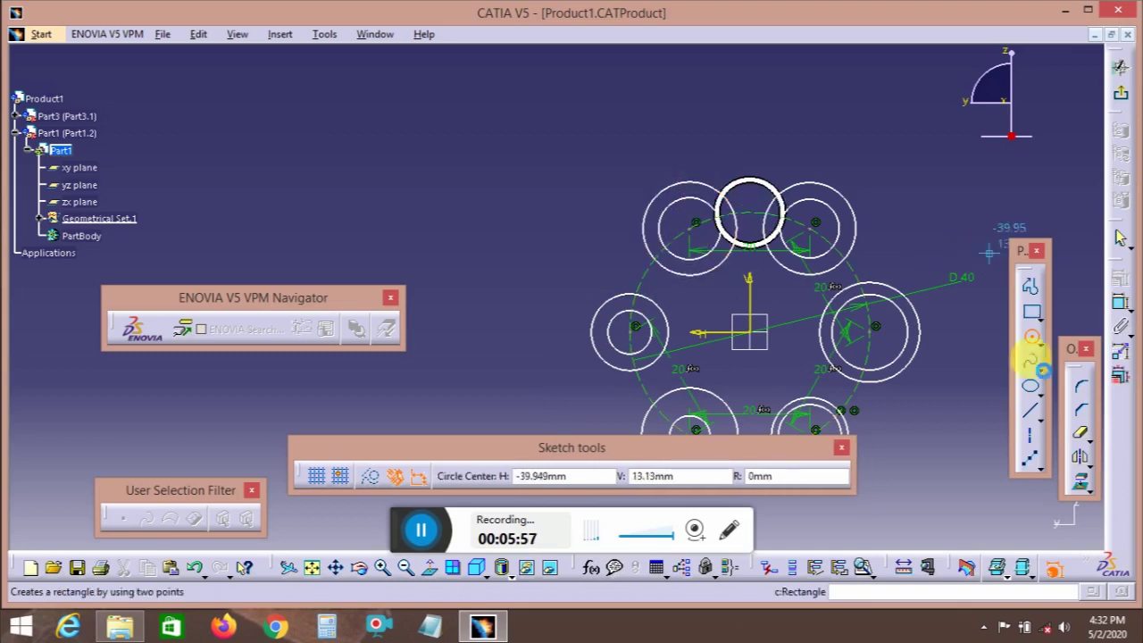
# - Dimension the upper-right pair of circles to diameters of 12 mm inside and 15 mm outside
pyautogui.click(1110, 306)
pyautogui.click(840, 230)
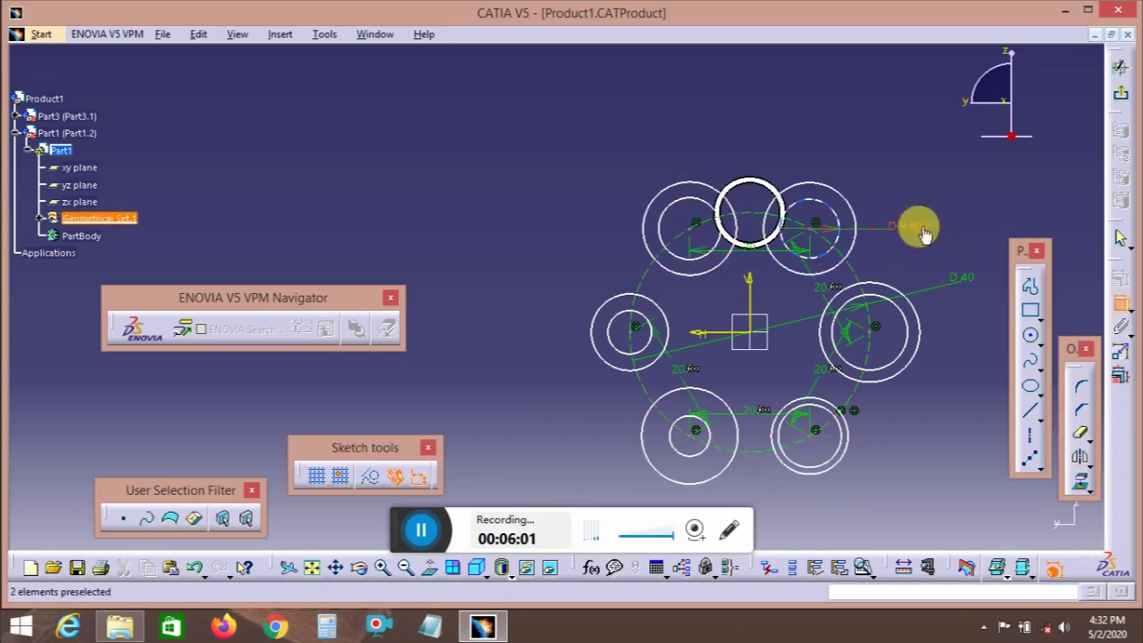
pyautogui.doubleClick(924, 234)
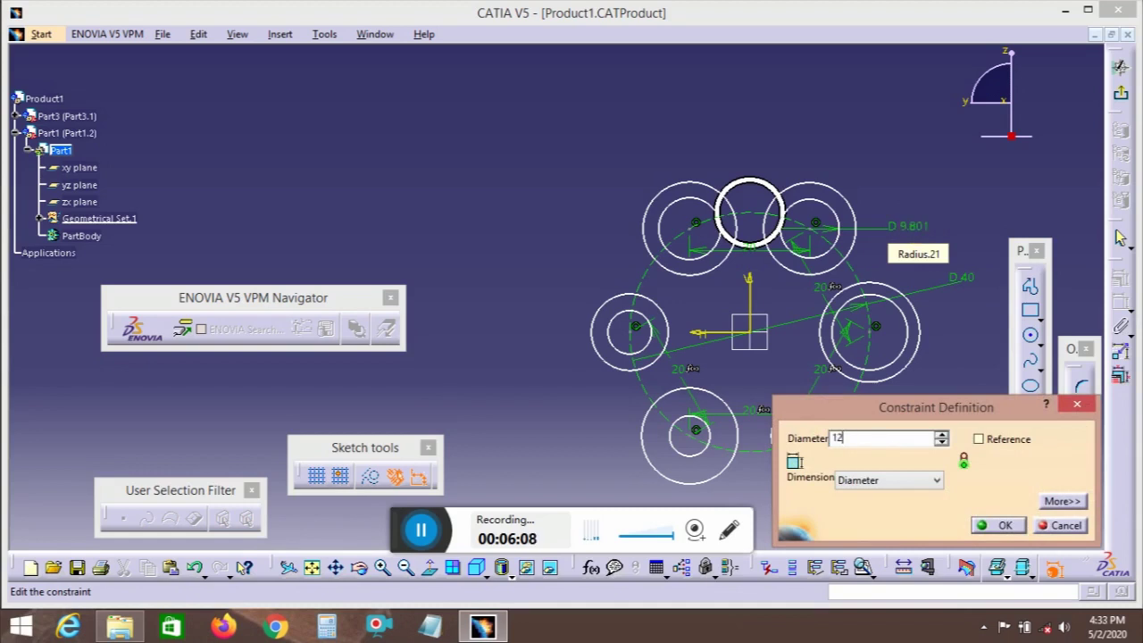
pyautogui.press('Return')
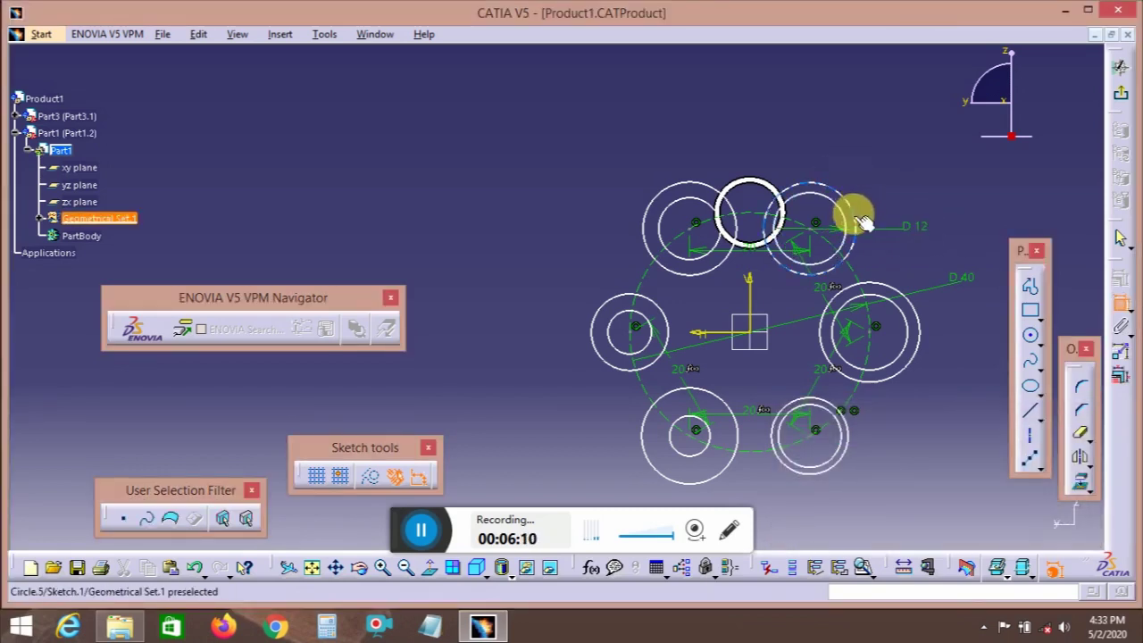
pyautogui.click(862, 221)
pyautogui.doubleClick(893, 193)
pyautogui.write('5')
pyautogui.press('Return')
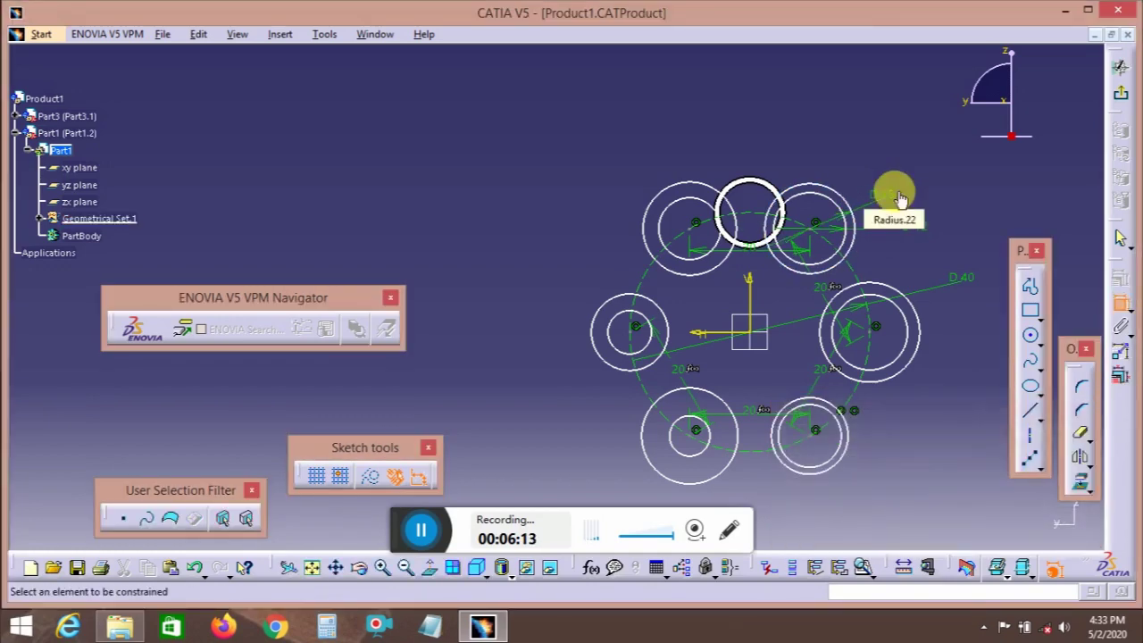
# - Dimension the inner circles at the rightmost and lower-right points to a diameter of 12 mm each
pyautogui.click(905, 337)
pyautogui.doubleClick(923, 411)
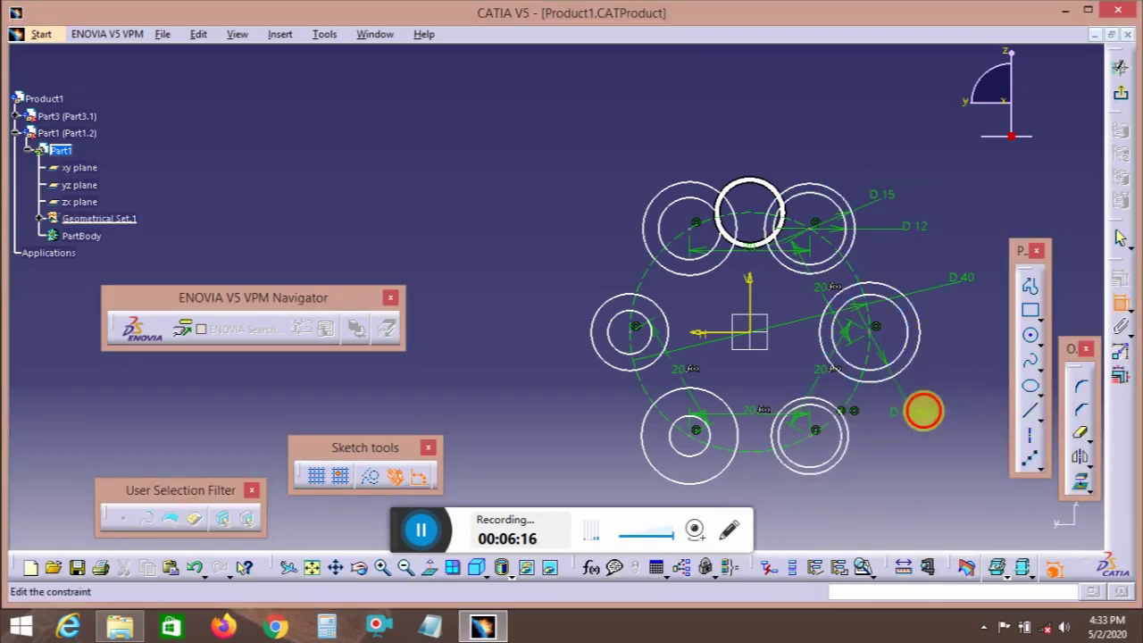
pyautogui.write('12mm')
pyautogui.press('Return')
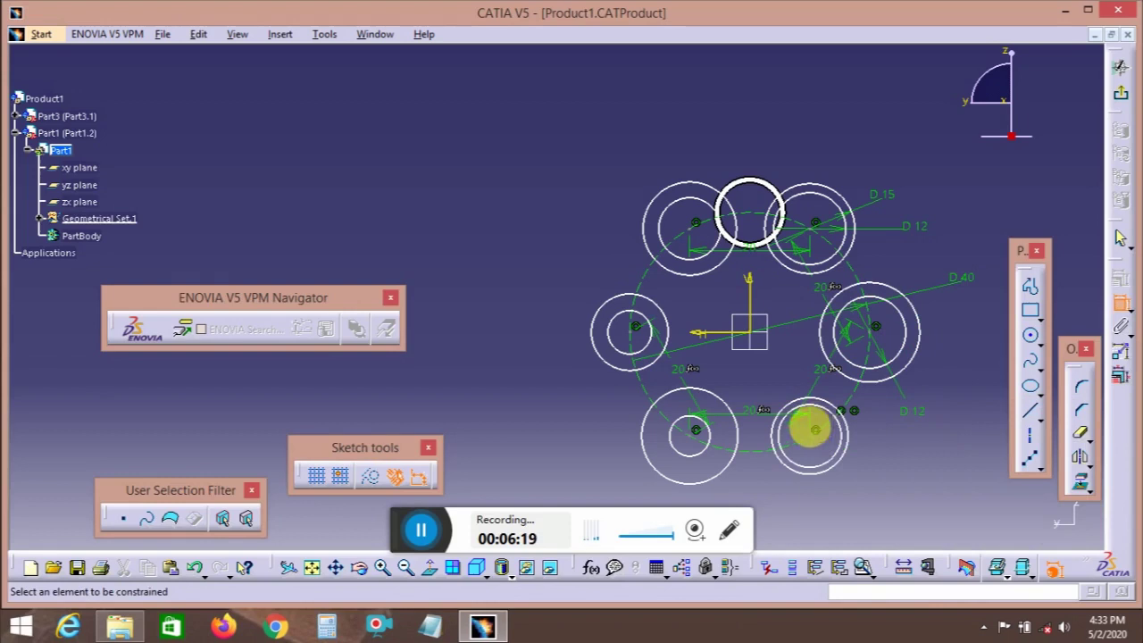
pyautogui.click(846, 460)
pyautogui.doubleClick(878, 495)
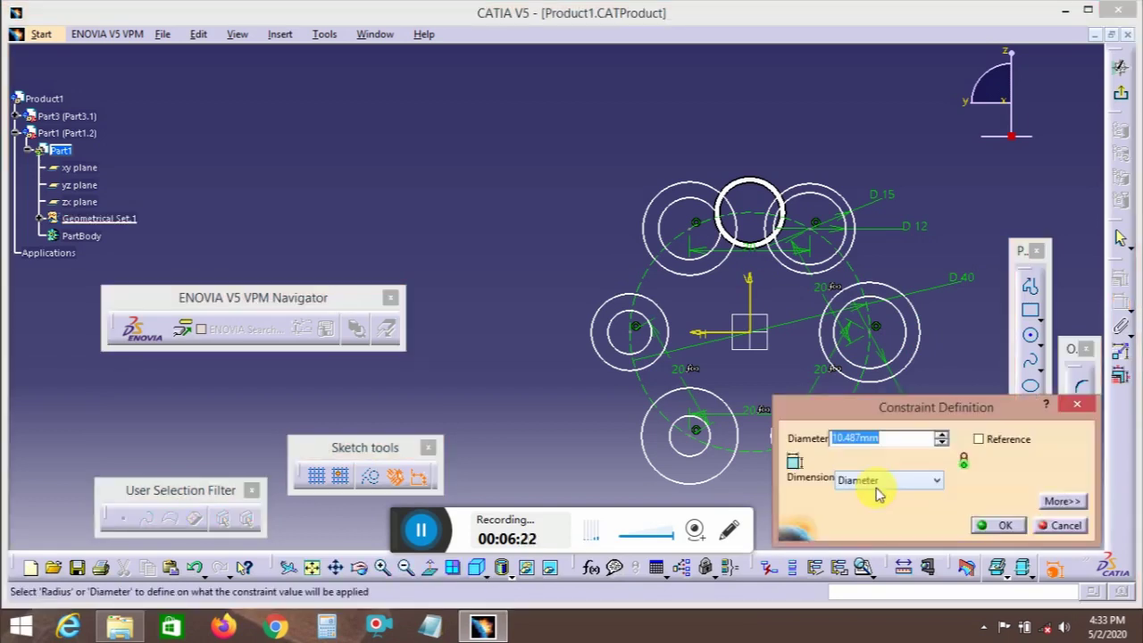
pyautogui.write('12')
pyautogui.press('Return')
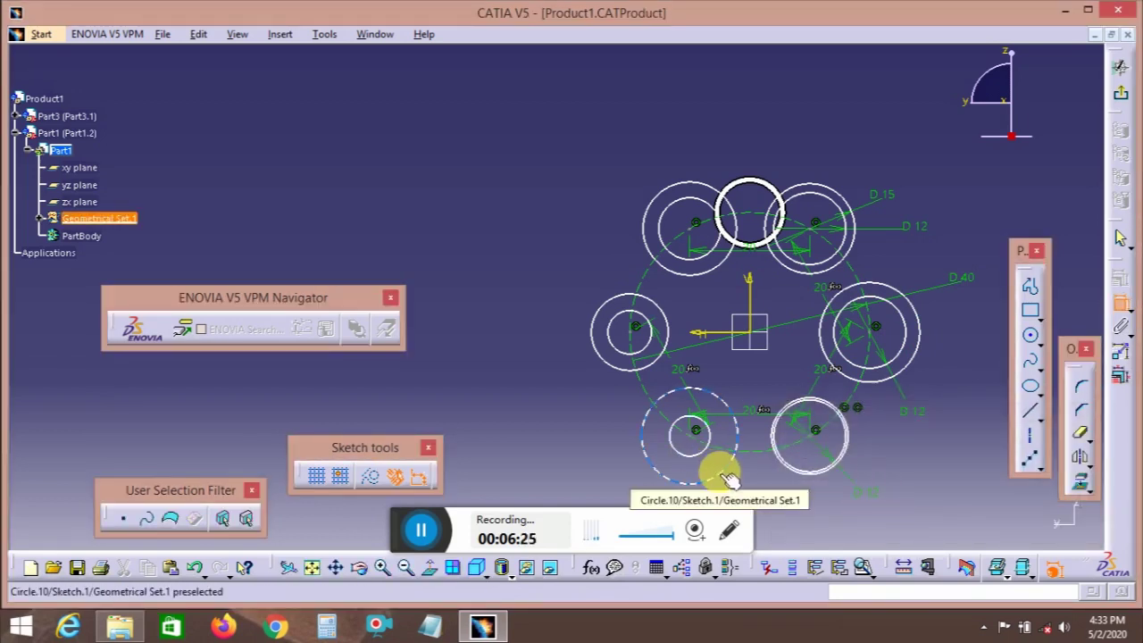
# - Dimension the lower-left pair of circles to diameters of 15 mm outside and 12 mm inside
pyautogui.click(723, 478)
pyautogui.doubleClick(768, 493)
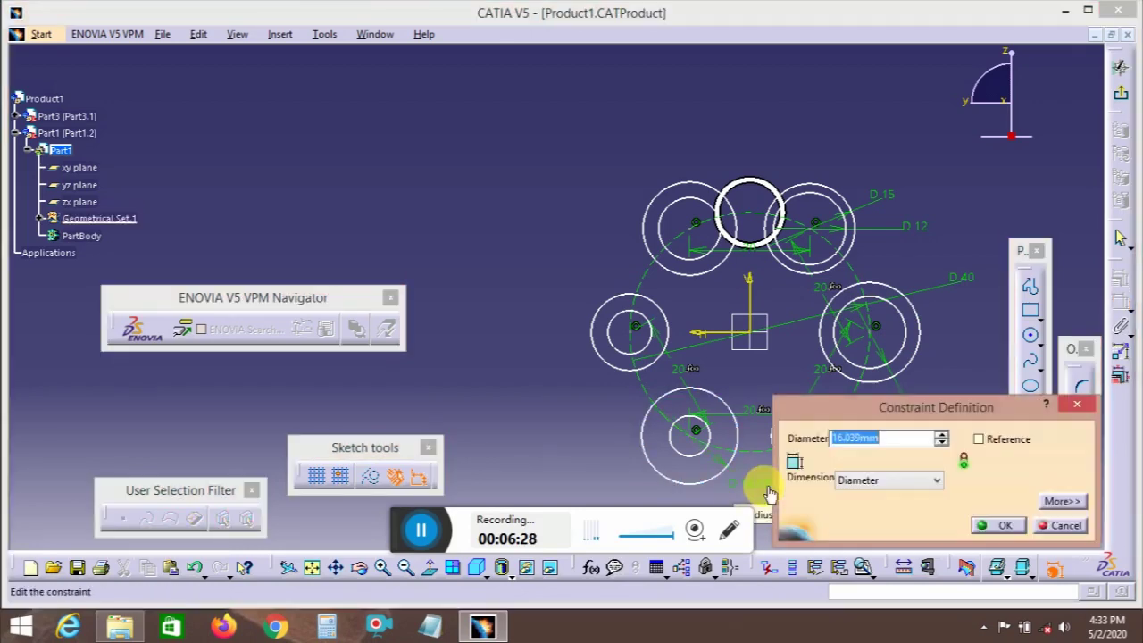
pyautogui.write('15')
pyautogui.press('Return')
pyautogui.click(670, 451)
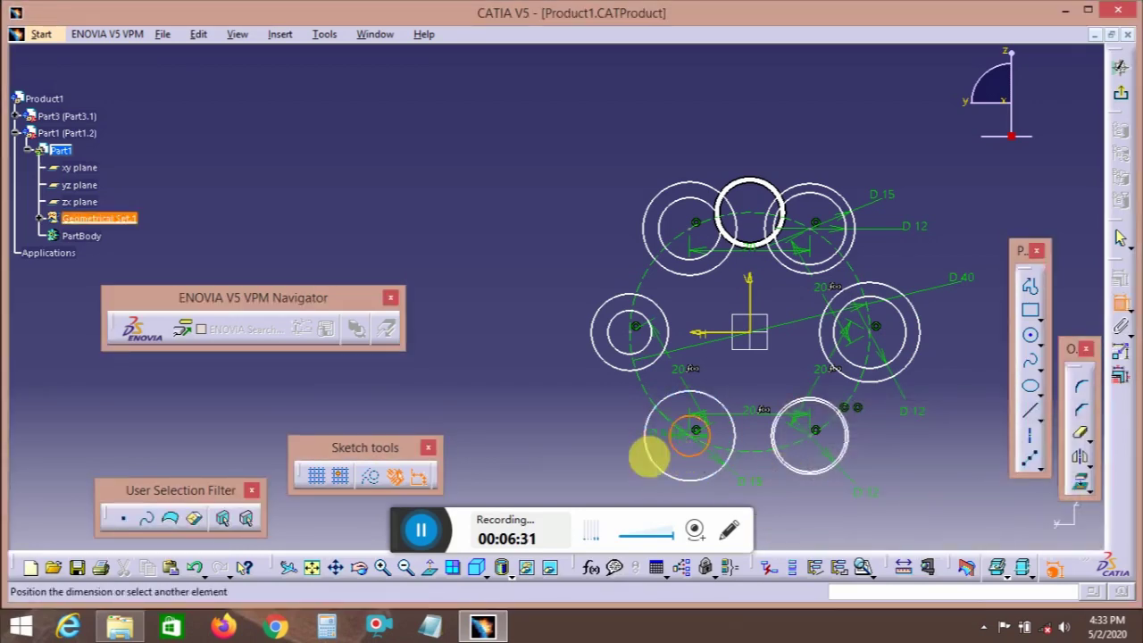
pyautogui.doubleClick(634, 455)
pyautogui.write('12')
pyautogui.press('Return')
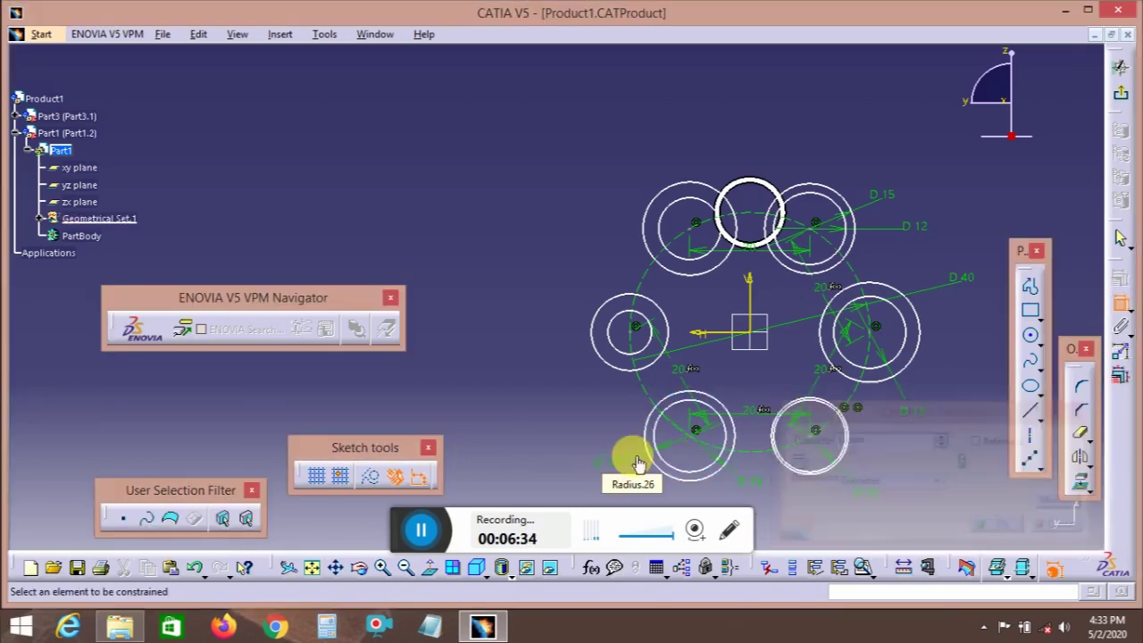
# - Dimension the outer circle at the lower-right point to a diameter of 15 mm
pyautogui.moveTo(819, 502)
pyautogui.mouseDown(button='middle')
pyautogui.moveTo(842, 420)
pyautogui.moveTo(732, 383)
pyautogui.mouseUp(button='middle')
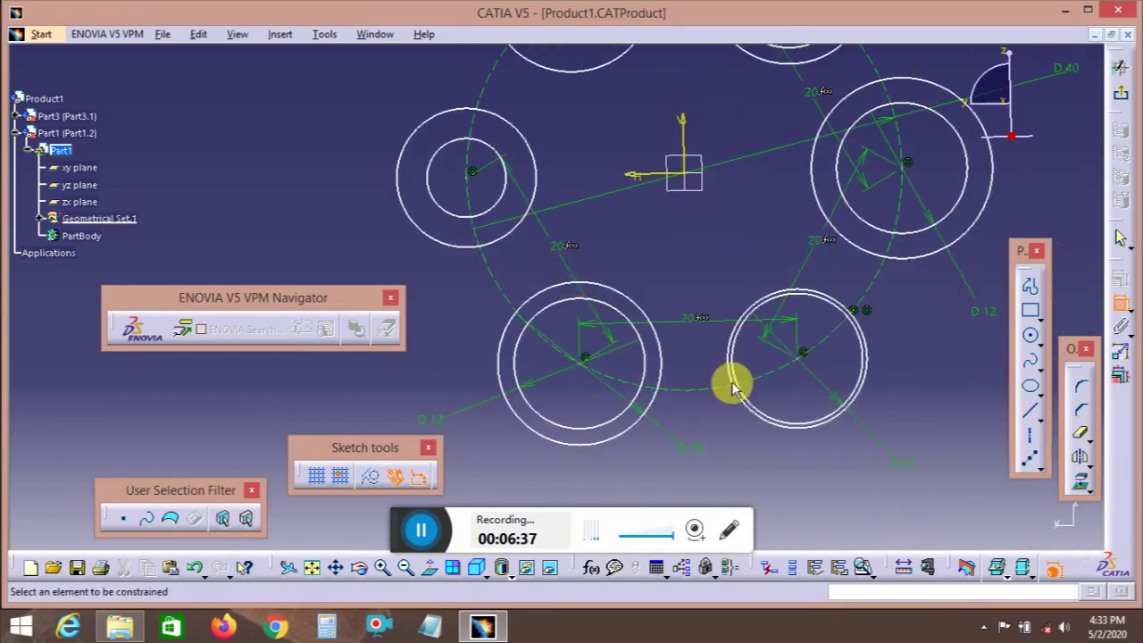
pyautogui.click(835, 418)
pyautogui.doubleClick(834, 464)
pyautogui.write('15')
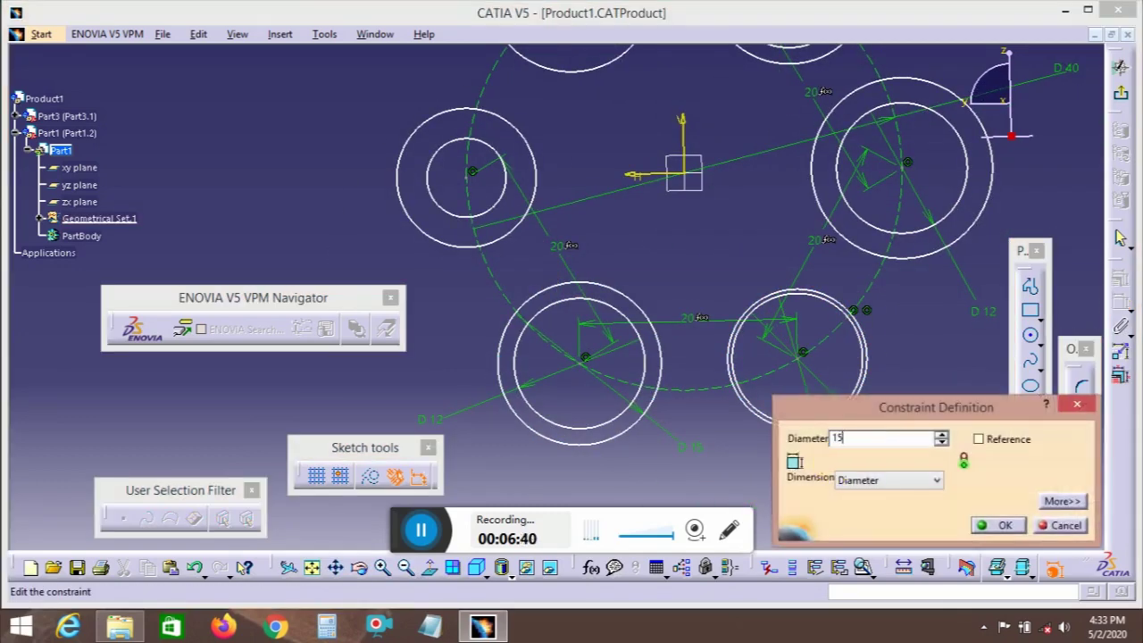
pyautogui.press('Return')
# - Dimension the leftmost pair of circles to diameters of 12 mm inside and 15 mm outside
pyautogui.moveTo(499, 189); pyautogui.dragTo(709, 291, button='middle')
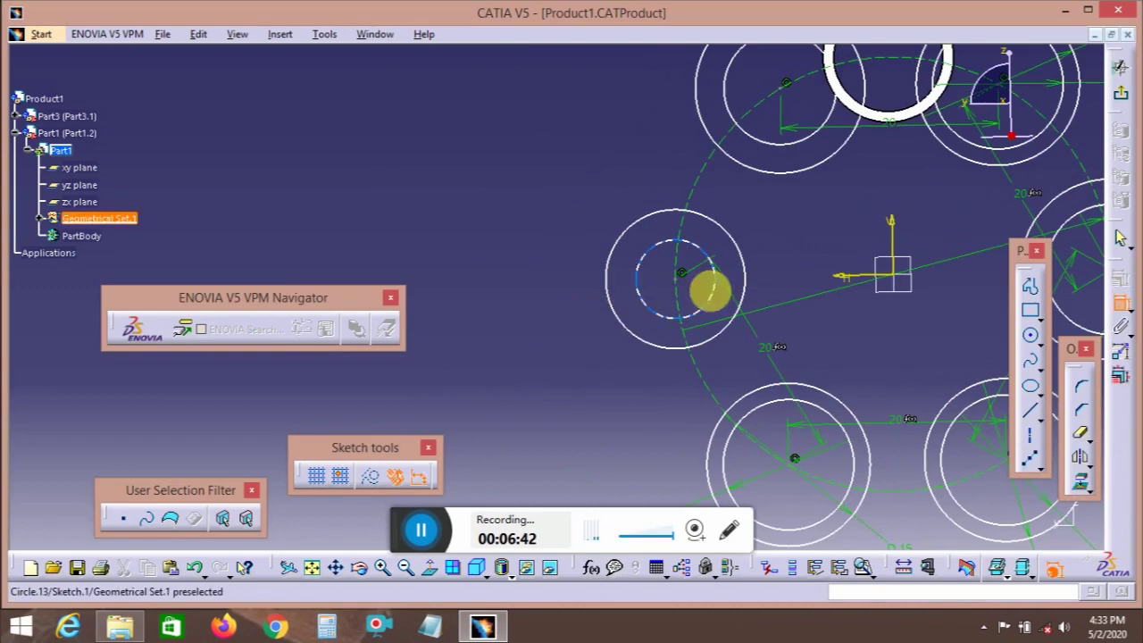
pyautogui.click(638, 301)
pyautogui.doubleClick(540, 344)
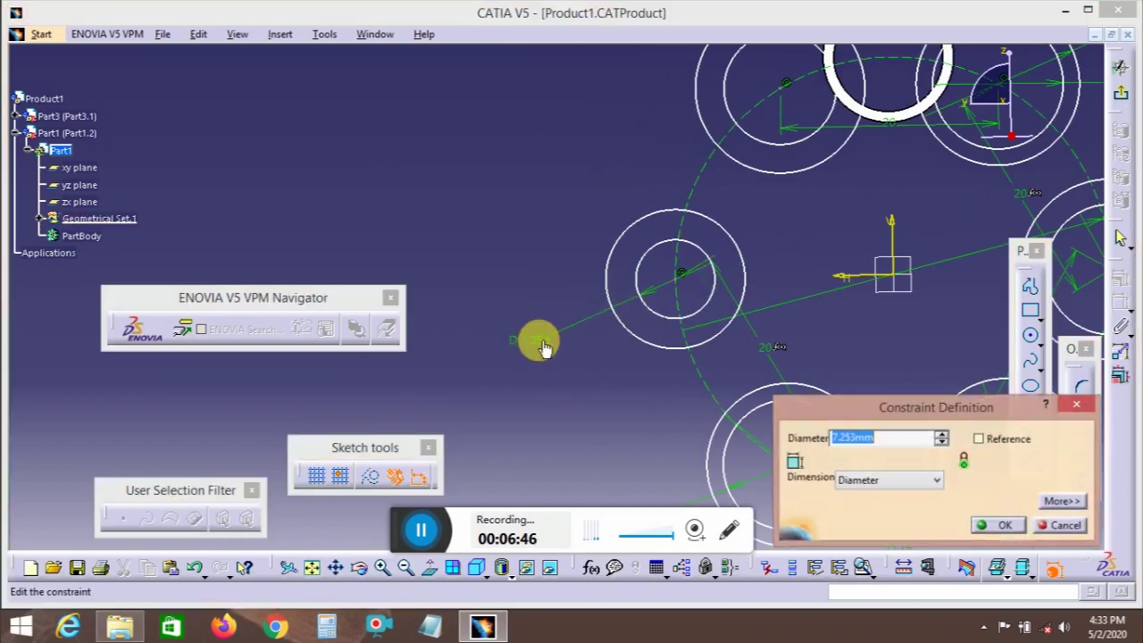
pyautogui.write('12')
pyautogui.press('Return')
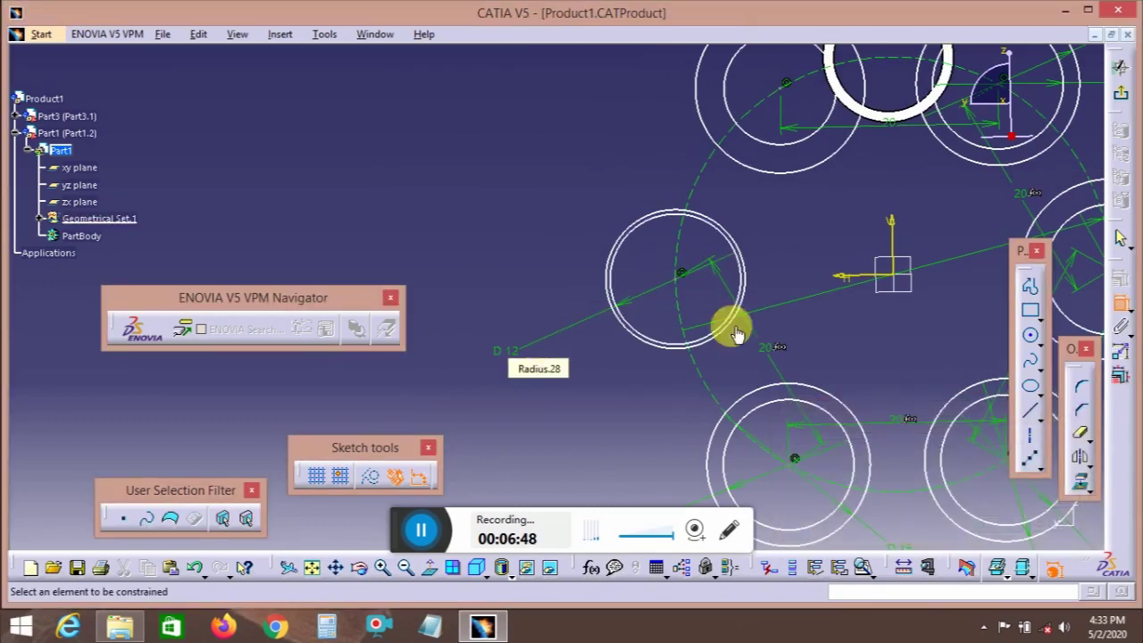
pyautogui.click(638, 331)
pyautogui.doubleClick(632, 379)
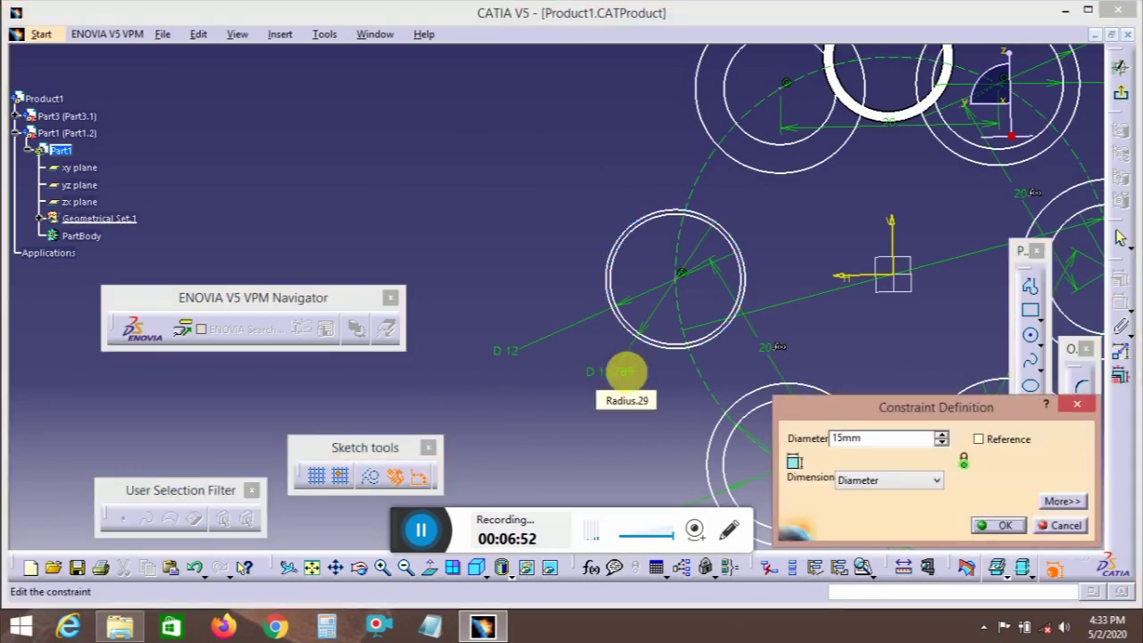
pyautogui.write('15mm')
pyautogui.press('Return')
# - Dimension the upper-left pair of circles to diameters of 15 mm outside and 12 mm inside
pyautogui.moveTo(663, 229)
pyautogui.mouseDown(button='middle')
pyautogui.moveTo(651, 191)
pyautogui.moveTo(630, 237)
pyautogui.mouseUp(button='middle')
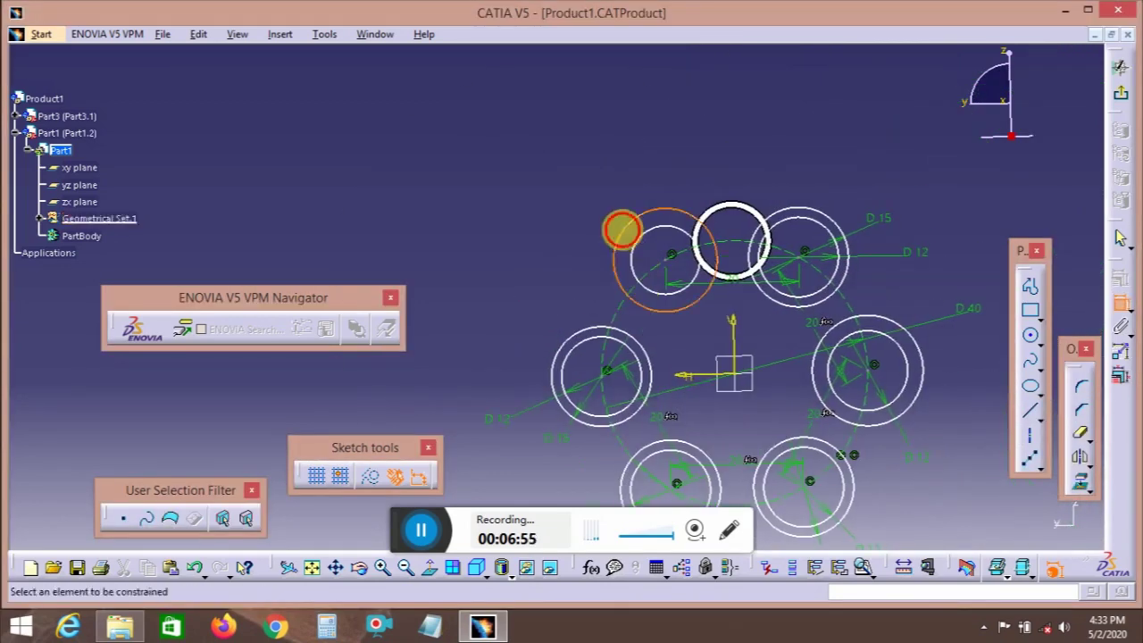
pyautogui.click(623, 230)
pyautogui.doubleClick(606, 213)
pyautogui.write('15')
pyautogui.press('Return')
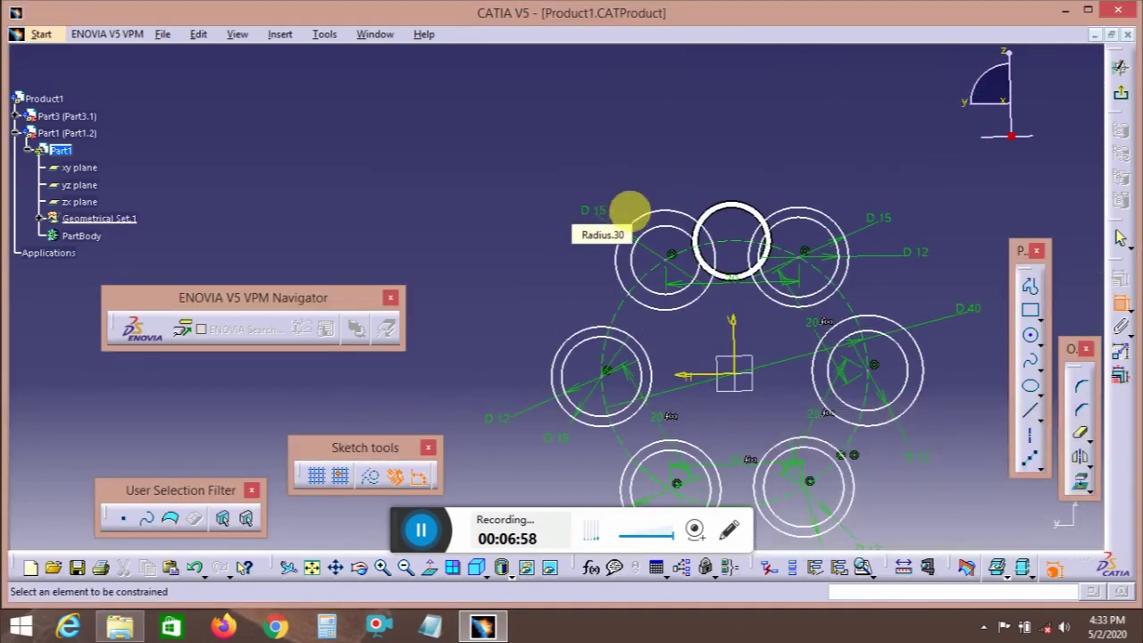
pyautogui.doubleClick(595, 283)
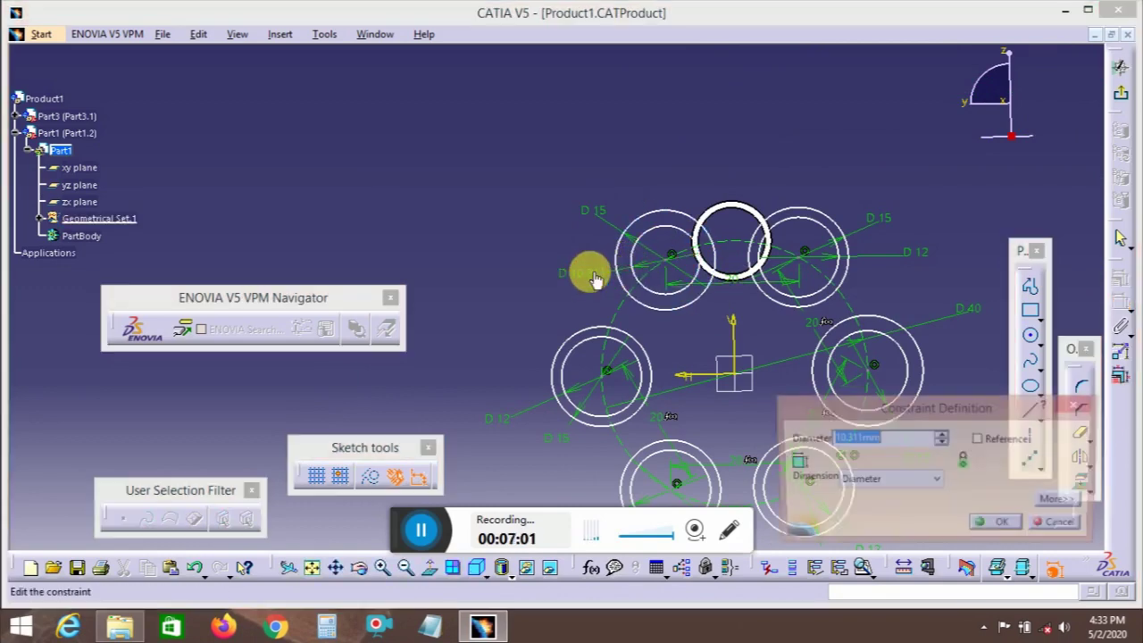
pyautogui.press('Return')
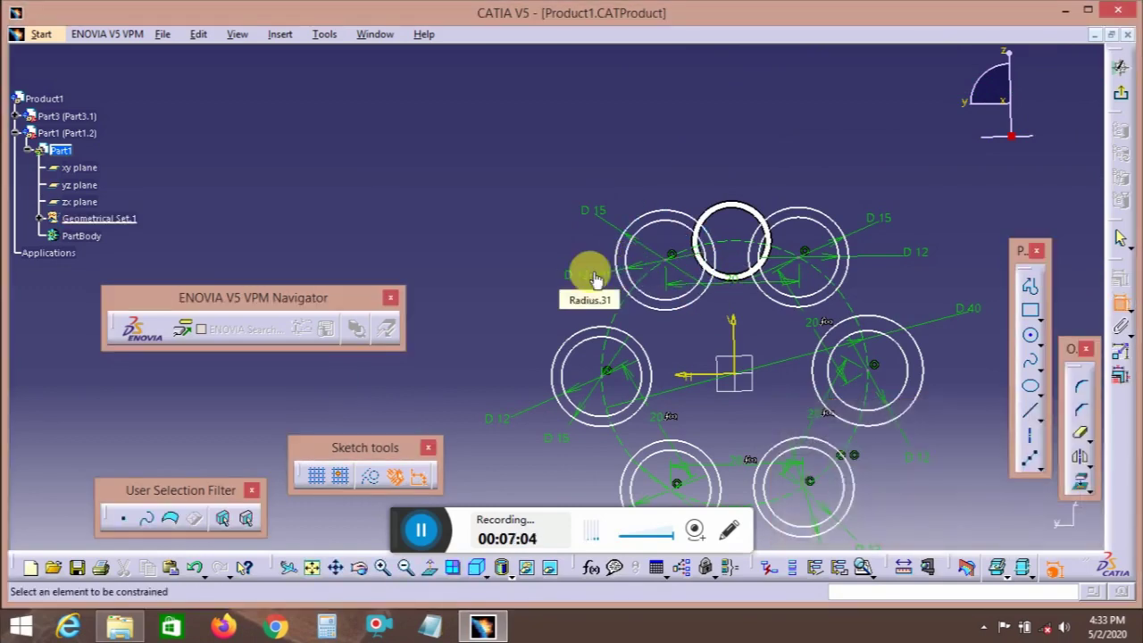
# - Sketch two circles centred on the sketch origin, one slightly inside and one slightly outside the 40 mm construction circle
pyautogui.moveTo(816, 307); pyautogui.dragTo(786, 242, button='middle')
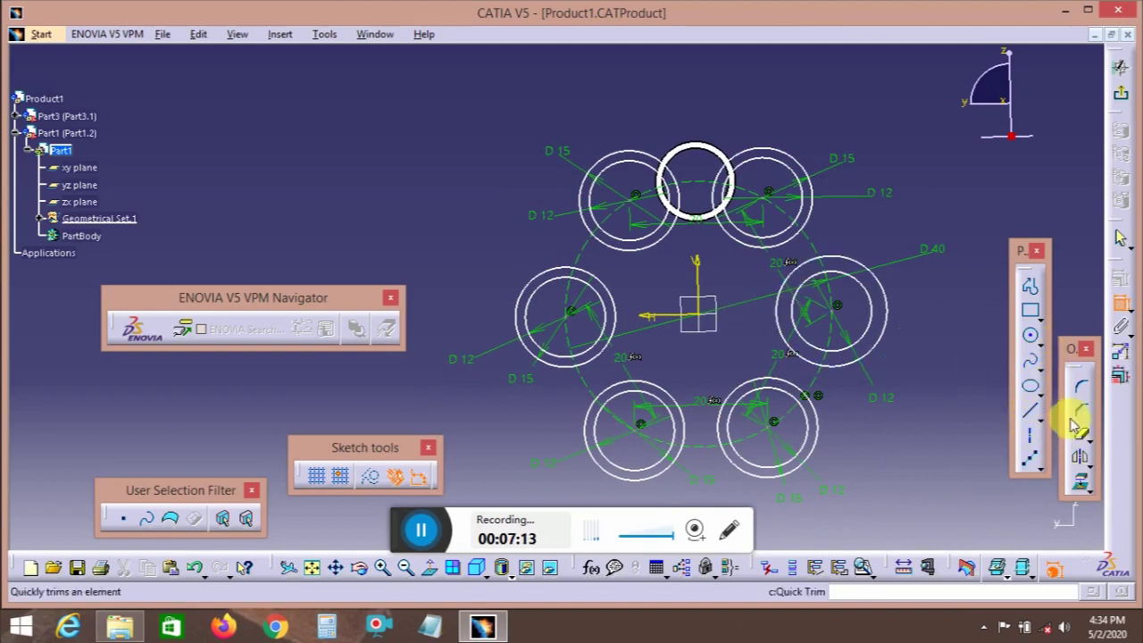
pyautogui.click(1032, 340)
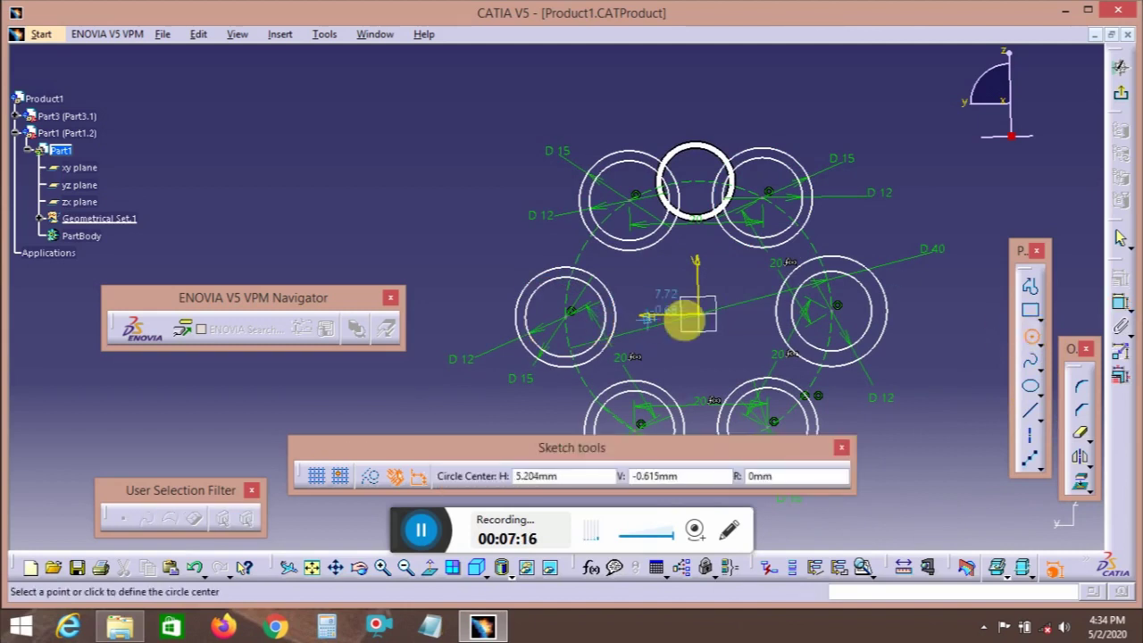
pyautogui.click(698, 312)
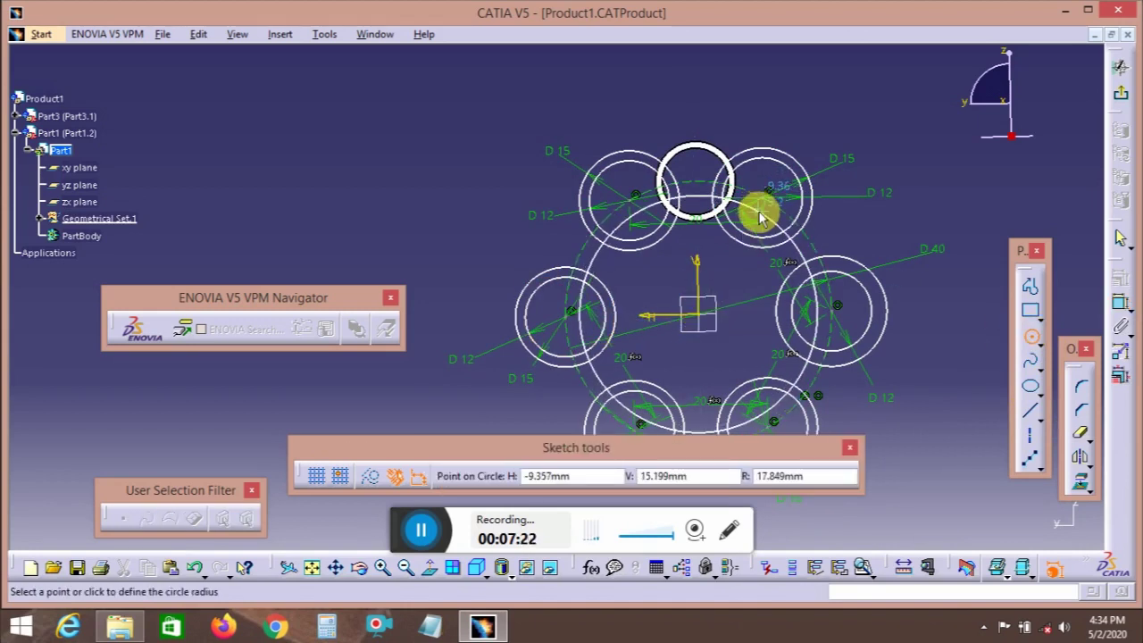
pyautogui.click(766, 217)
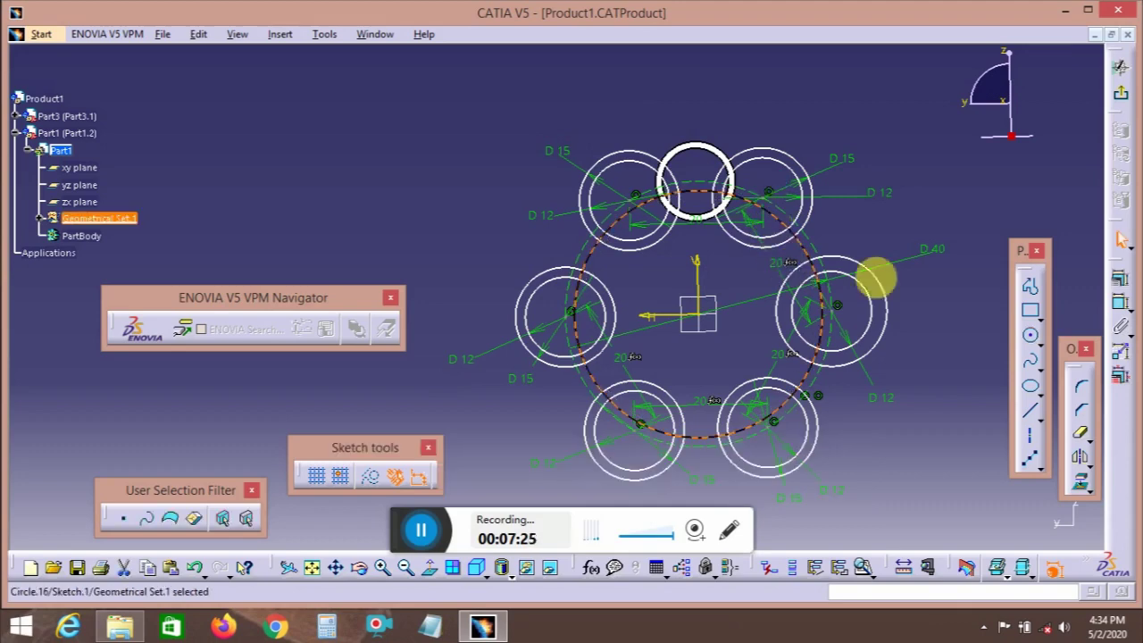
pyautogui.click(1032, 337)
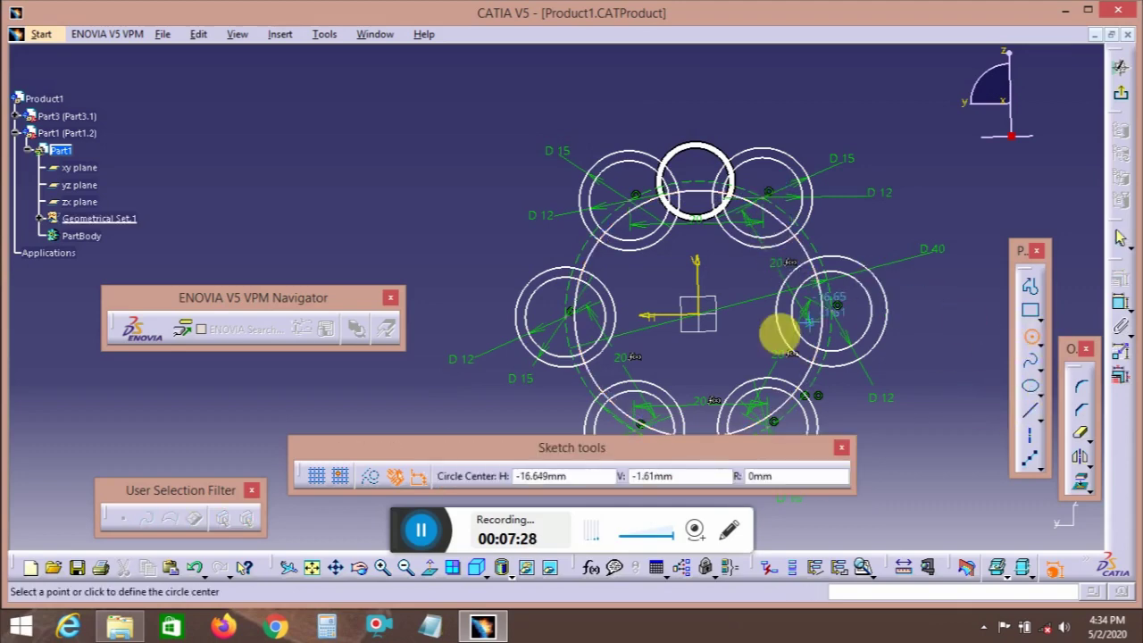
pyautogui.click(697, 313)
pyautogui.click(819, 238)
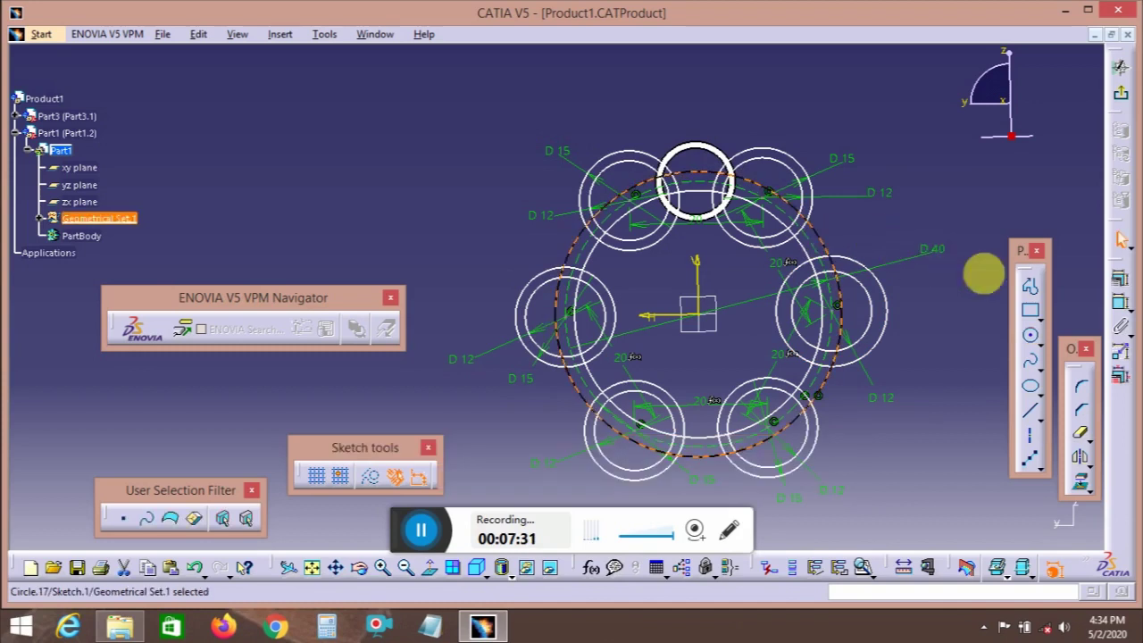
# - Dimension the inner central circle to a diameter of 37 mm
pyautogui.click(1123, 308)
pyautogui.click(807, 246)
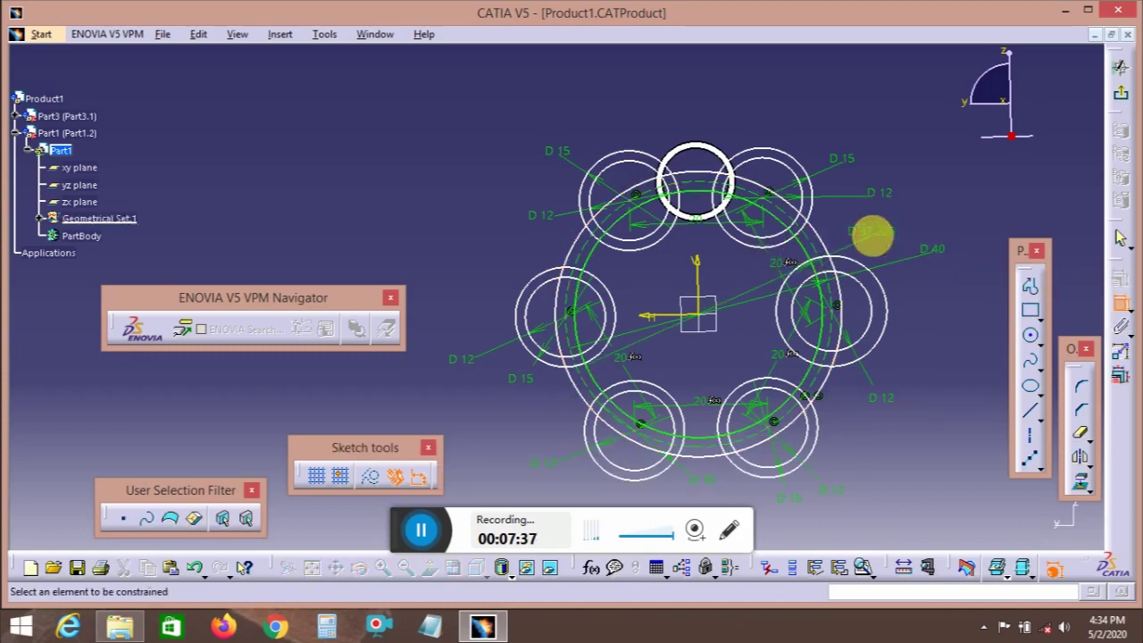
pyautogui.doubleClick(891, 238)
pyautogui.write('3')
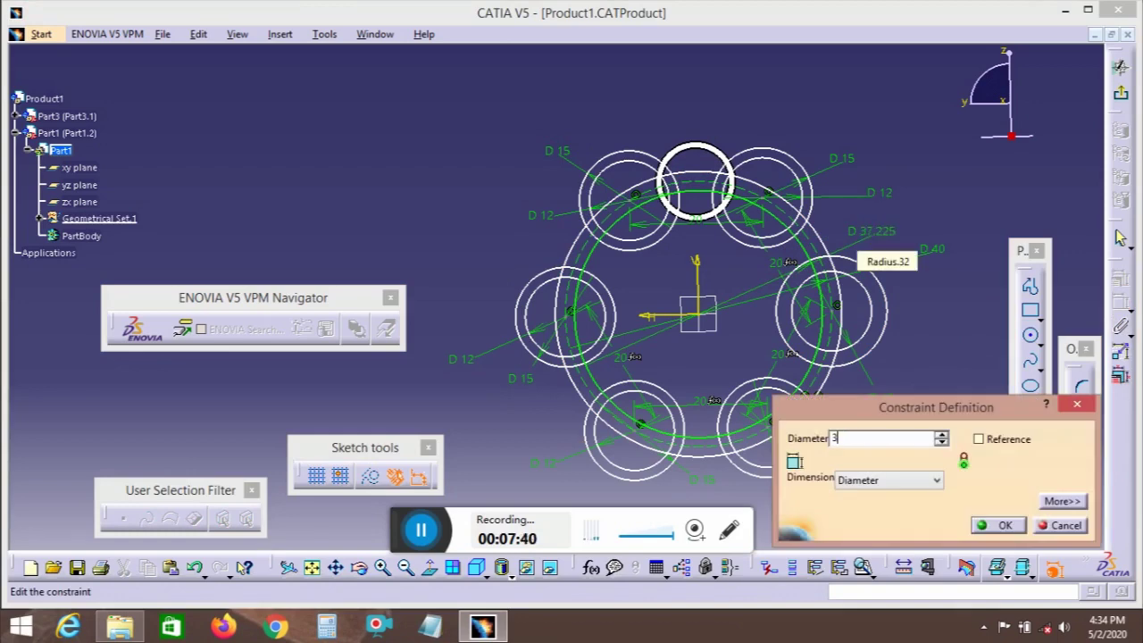
pyautogui.write('7mm')
pyautogui.press('Return')
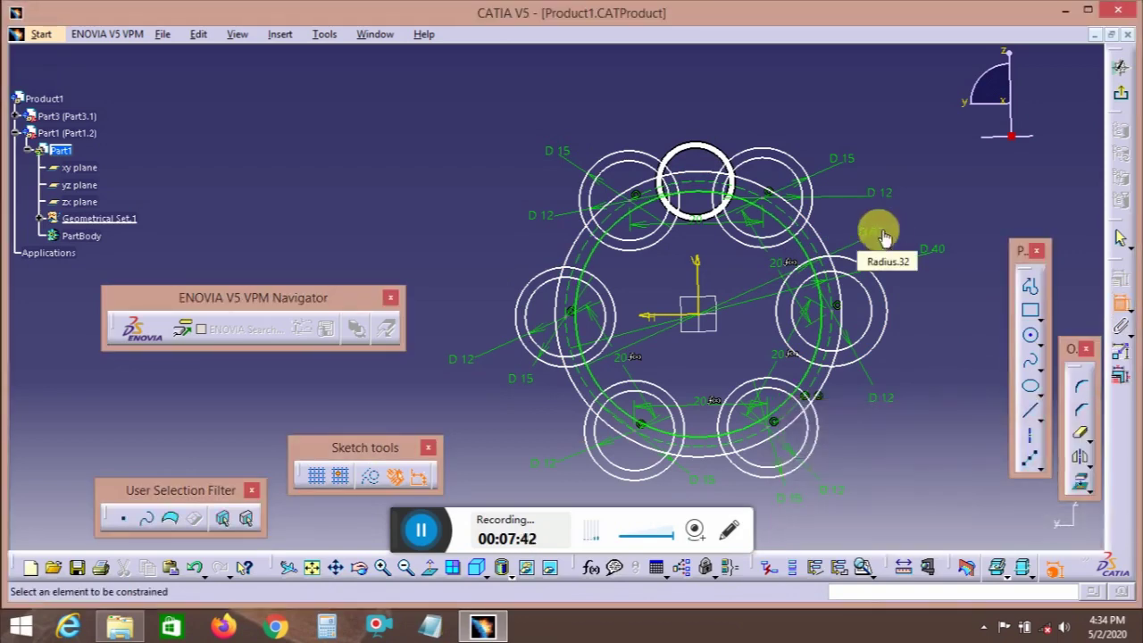
# - Dimension the outer central circle to a diameter of 43 mm
pyautogui.click(829, 246)
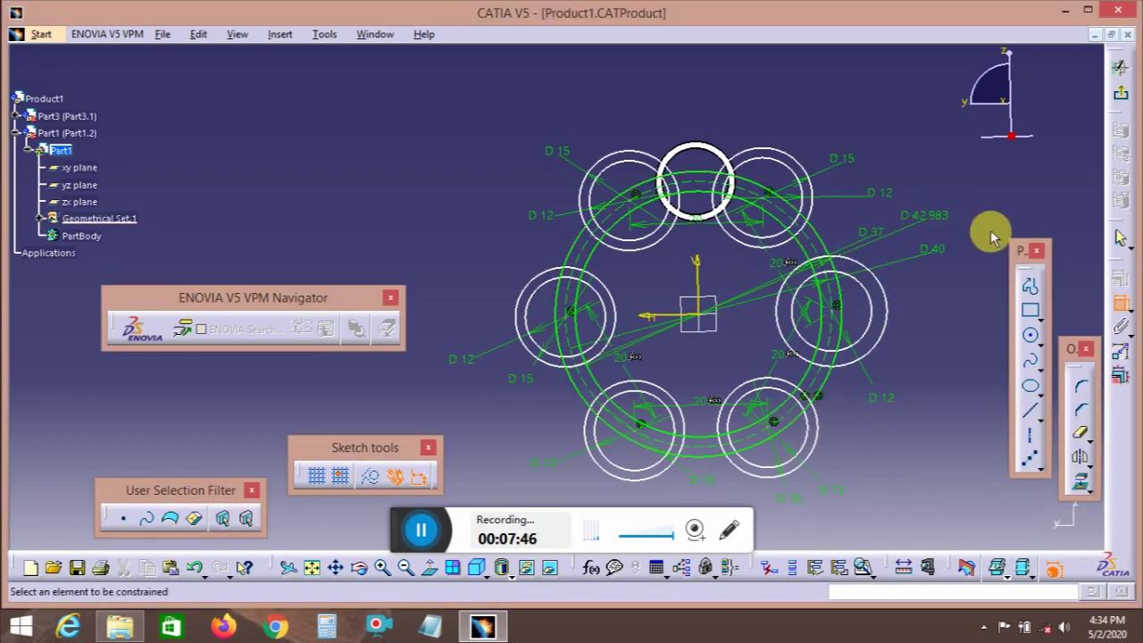
pyautogui.click(924, 211)
pyautogui.doubleClick(920, 214)
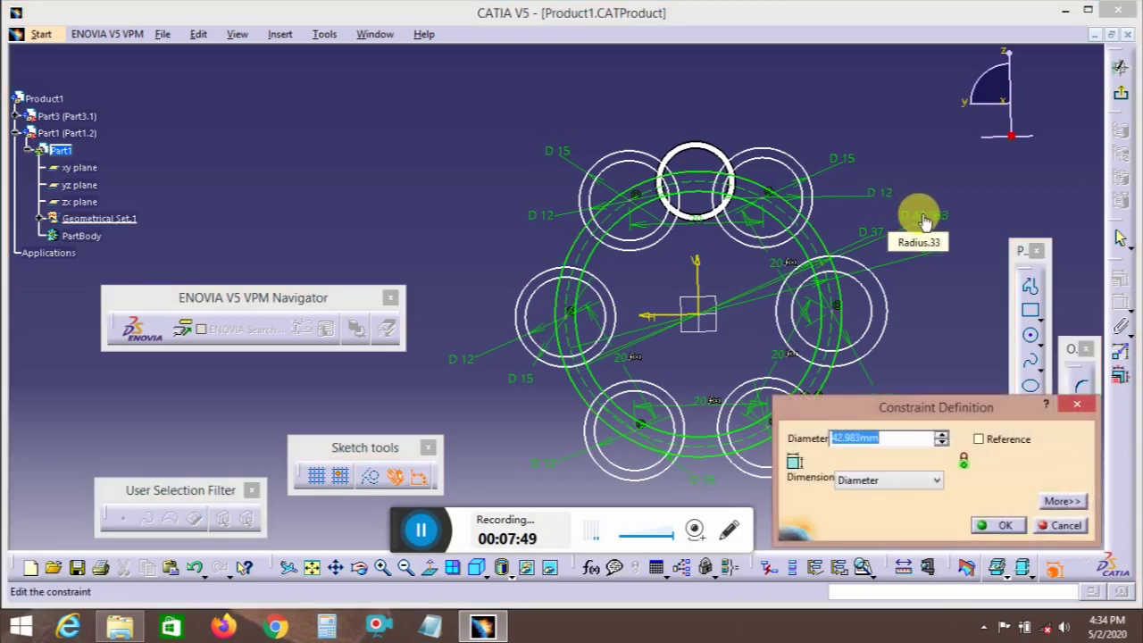
pyautogui.write('40')
pyautogui.press('Return')
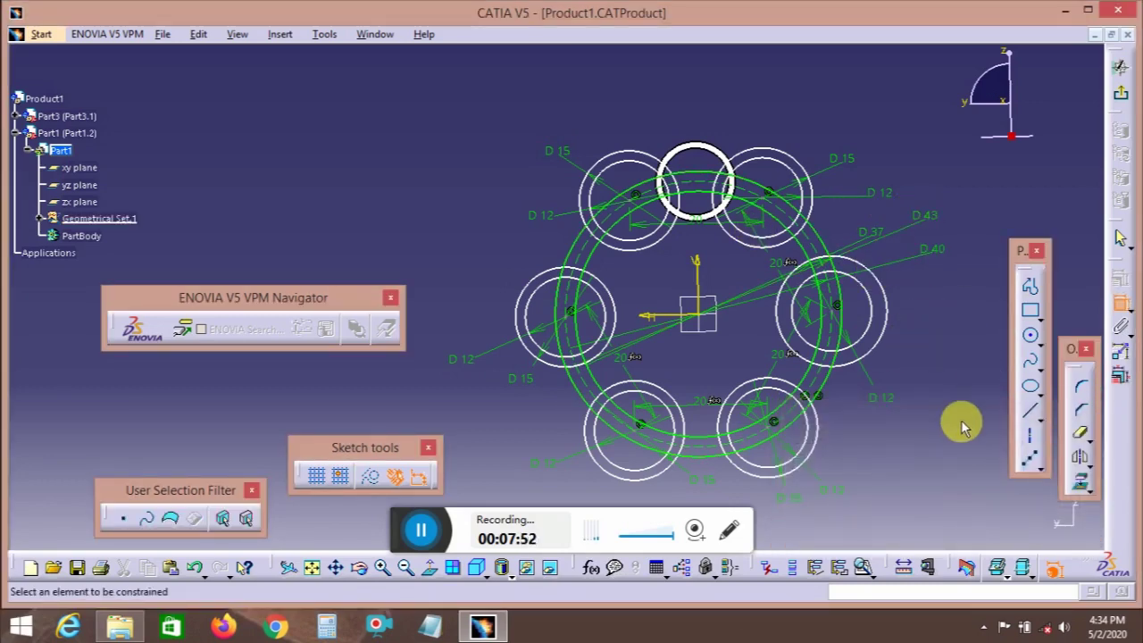
# - Use Quick Trim to remove the central circles' arcs inside the lower-right pair and open its outer circle between them
pyautogui.click(1083, 435)
pyautogui.scroll(5, 842, 449)
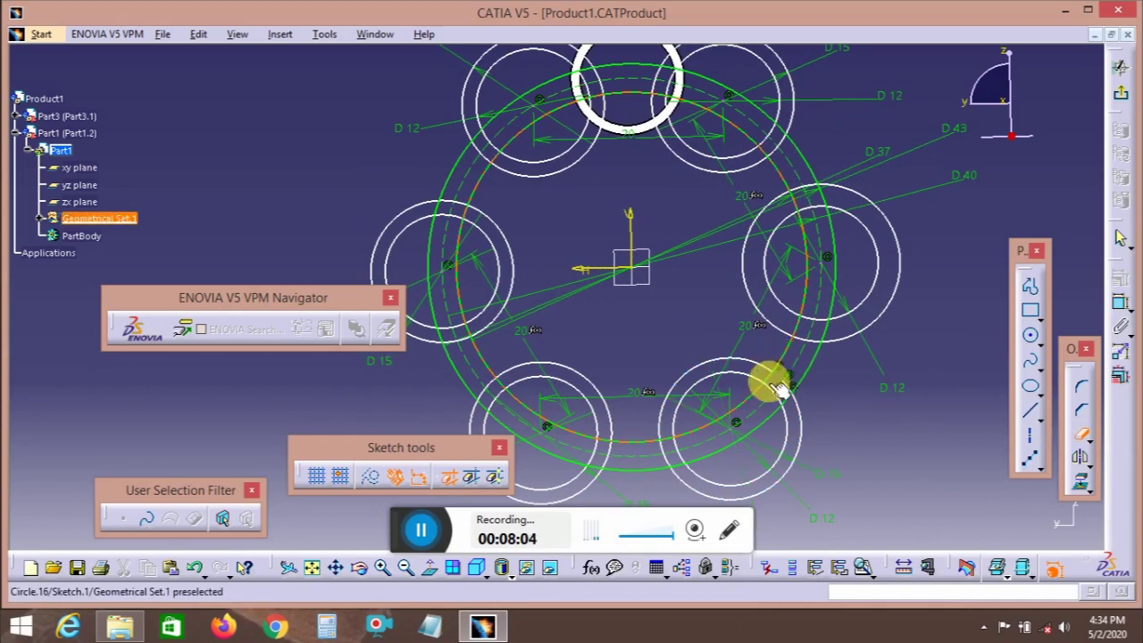
pyautogui.click(779, 386)
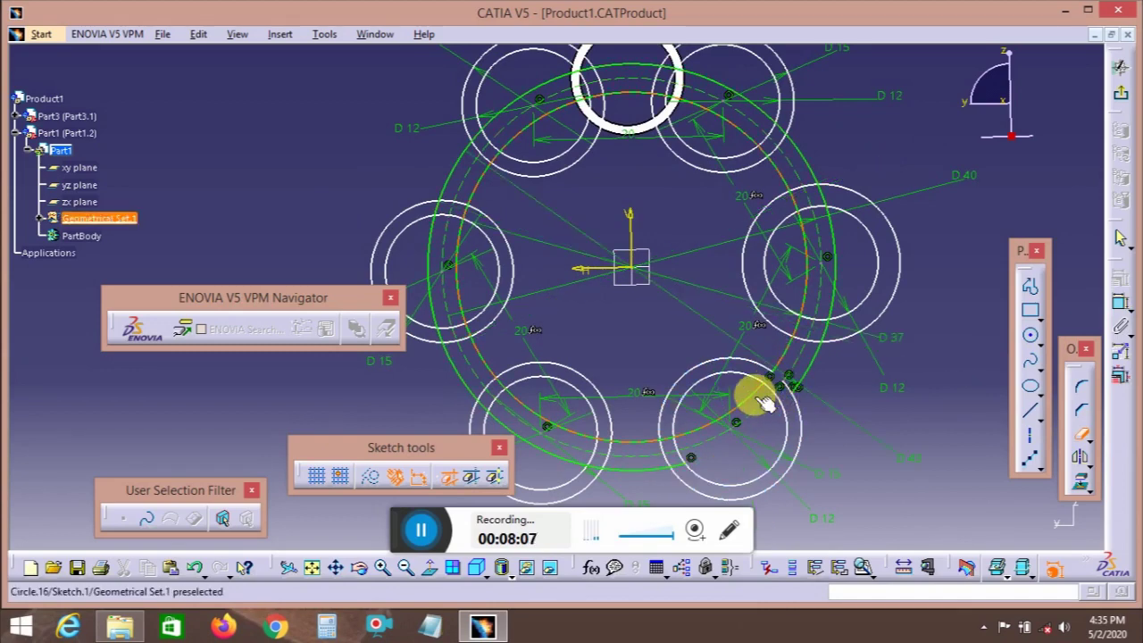
pyautogui.click(753, 397)
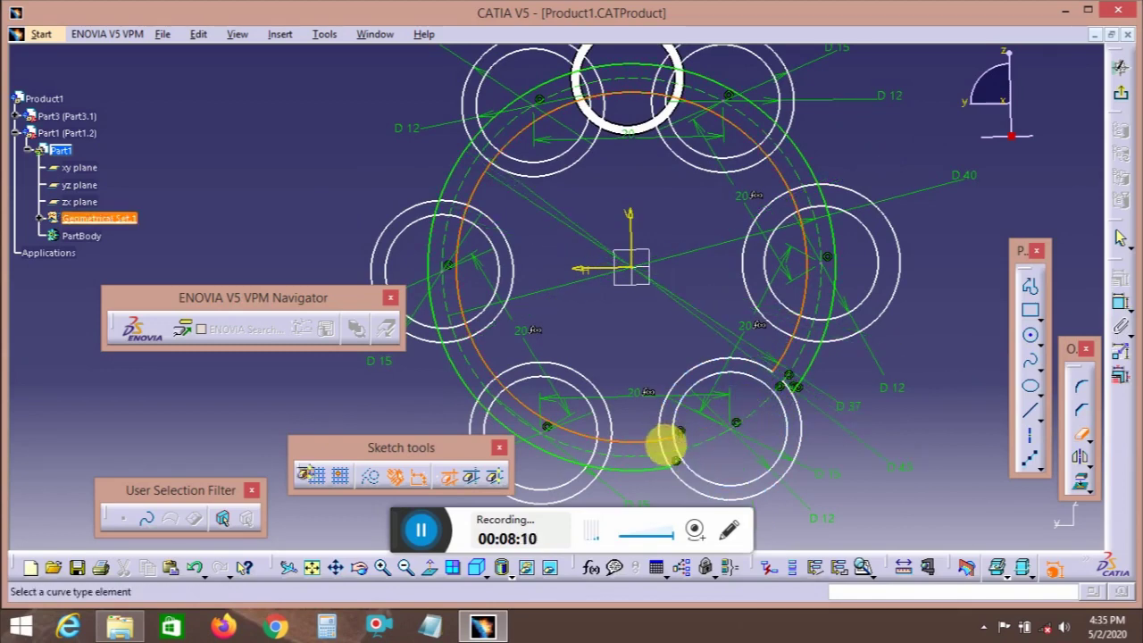
pyautogui.click(670, 444)
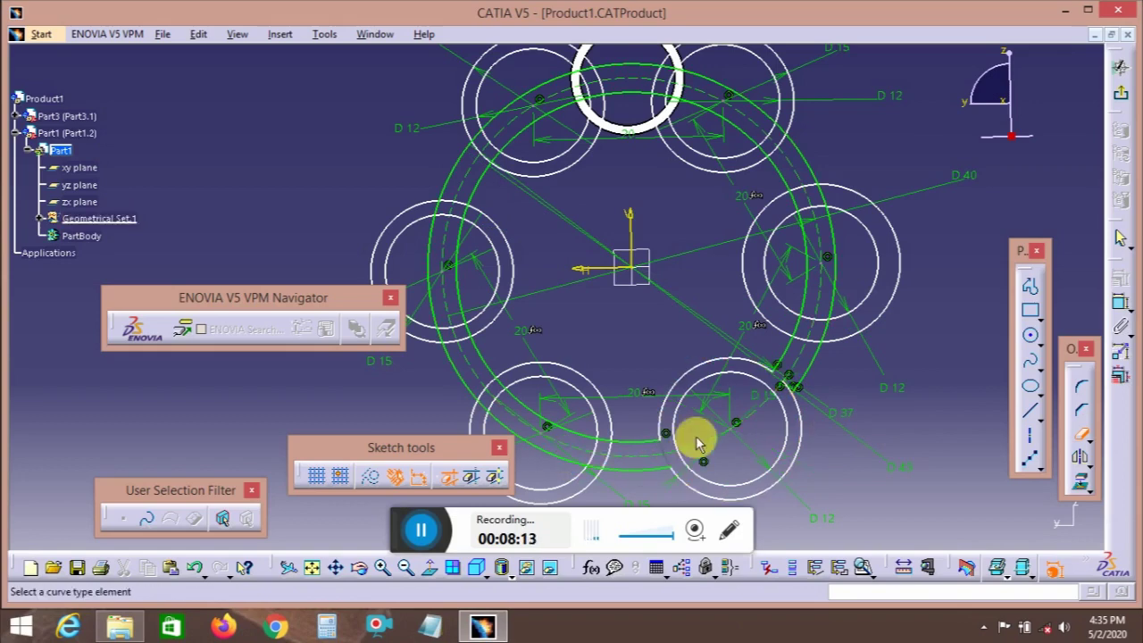
# - Trim the central circles' arcs inside the rightmost pair and open its outer circle where the central ring meets it
pyautogui.moveTo(663, 454)
pyautogui.mouseDown(button='middle')
pyautogui.moveTo(735, 459)
pyautogui.moveTo(778, 414)
pyautogui.moveTo(823, 418)
pyautogui.moveTo(766, 365)
pyautogui.moveTo(859, 403)
pyautogui.mouseUp(button='middle')
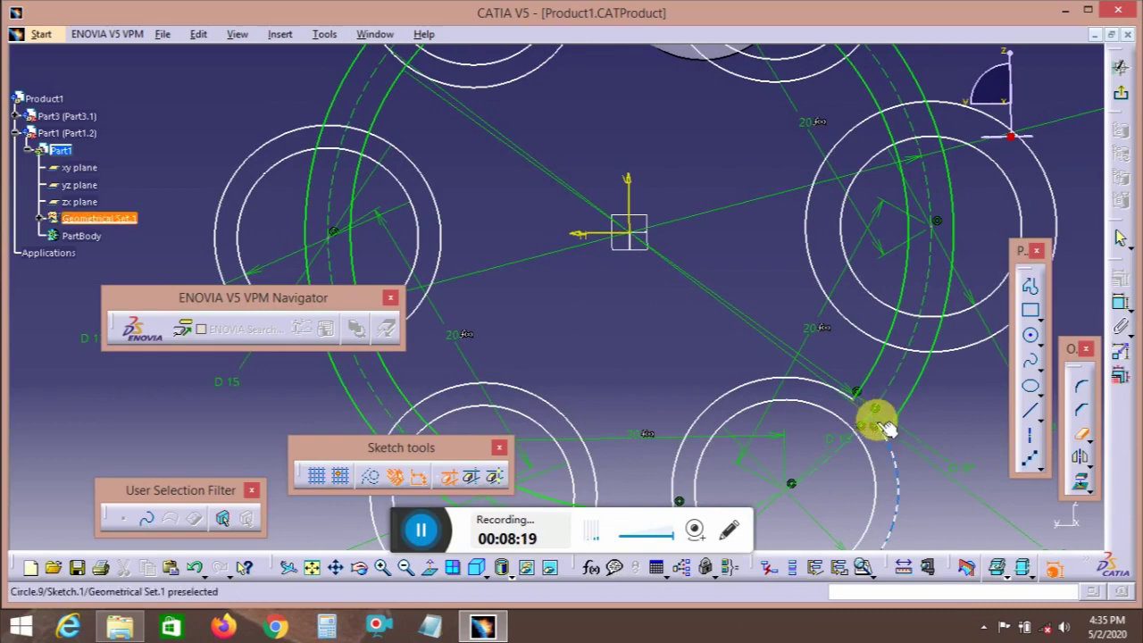
pyautogui.scroll(-2, 811, 369)
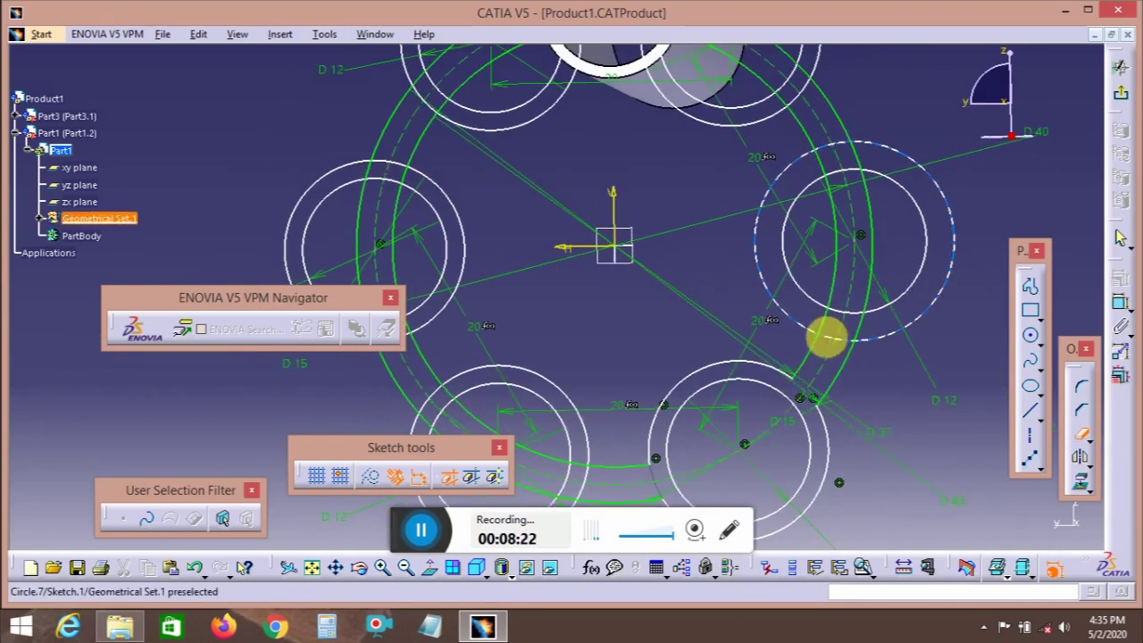
pyautogui.click(830, 339)
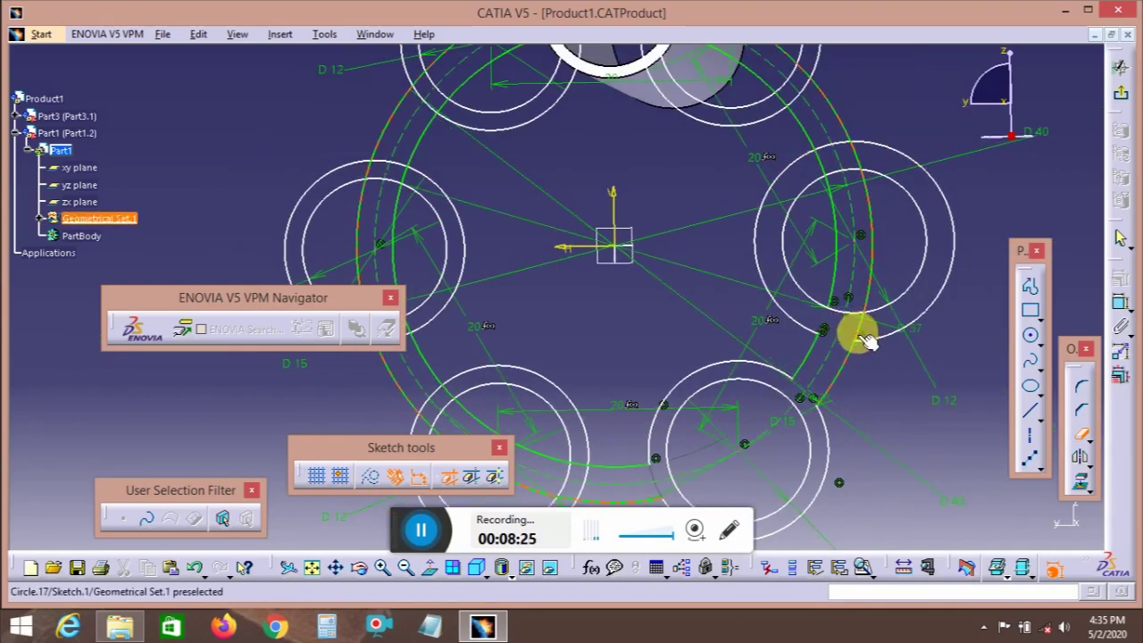
pyautogui.moveTo(893, 224); pyautogui.dragTo(845, 279, button='middle')
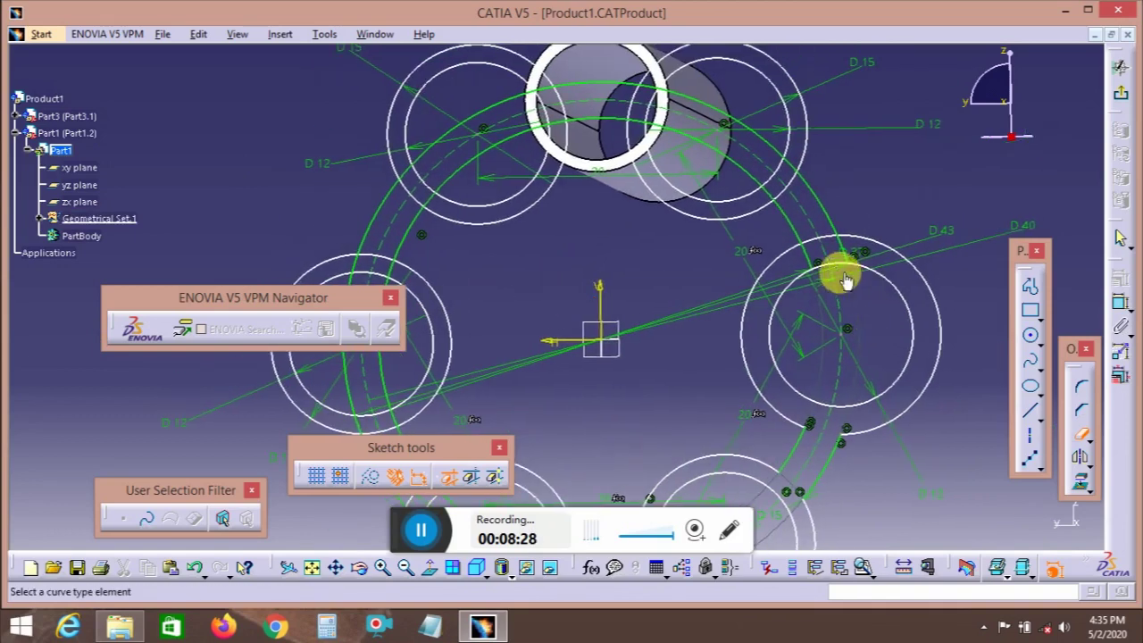
pyautogui.click(835, 239)
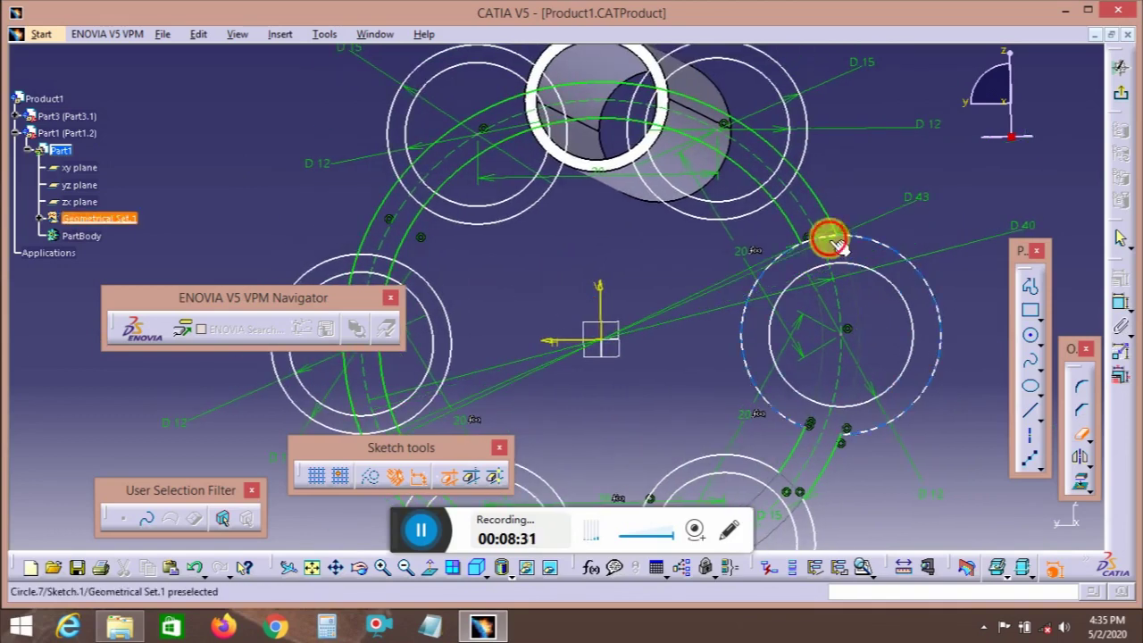
# - Trim the upper-right pair's outer circle between the two central circles, on the side facing the rightmost pair
pyautogui.moveTo(824, 232); pyautogui.dragTo(959, 390, button='middle')
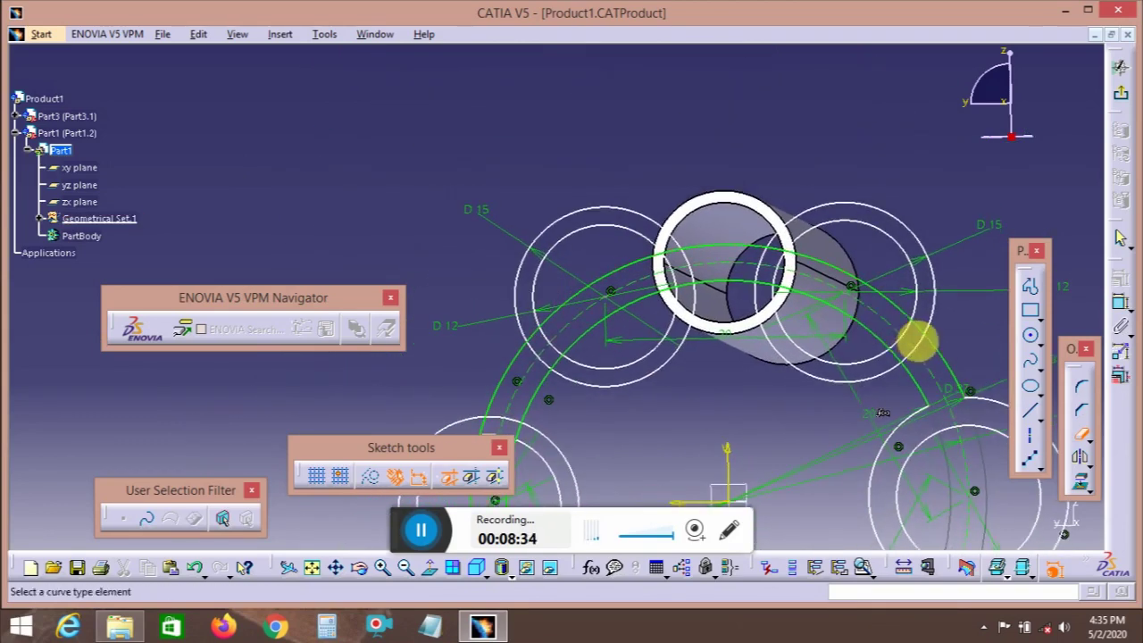
pyautogui.click(907, 355)
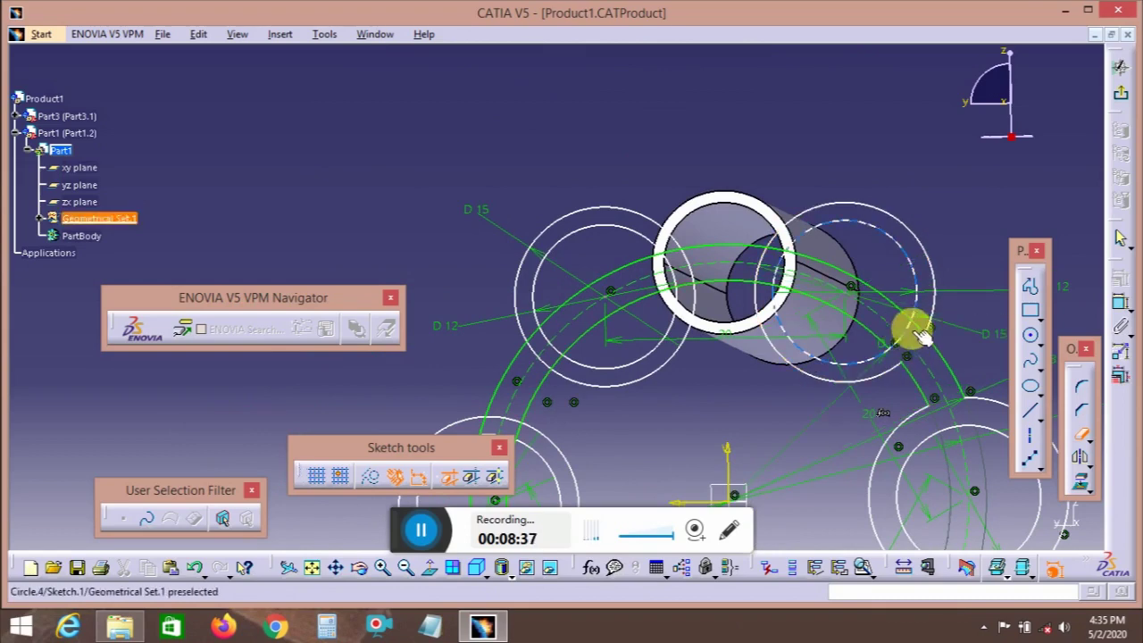
pyautogui.click(913, 338)
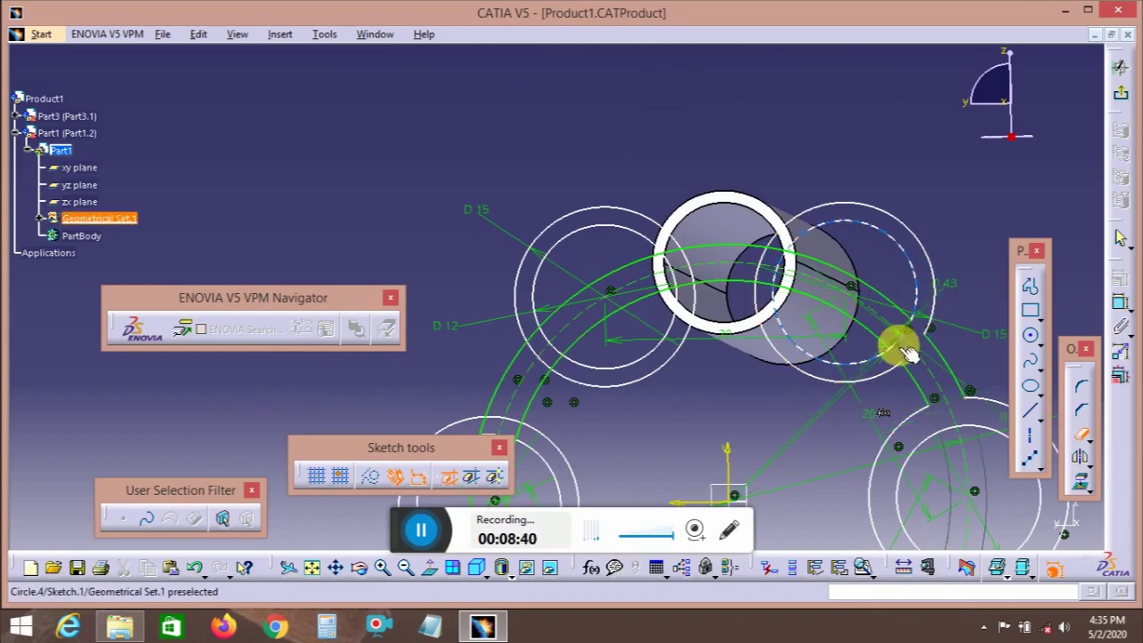
pyautogui.moveTo(884, 304); pyautogui.dragTo(987, 364, button='middle')
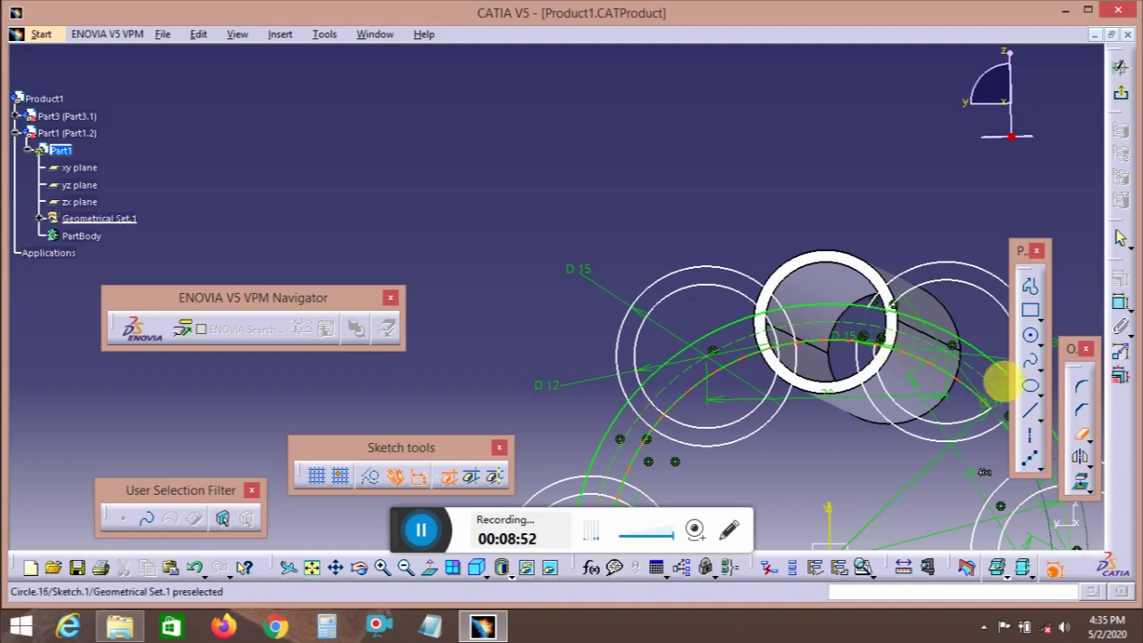
pyautogui.click(1081, 435)
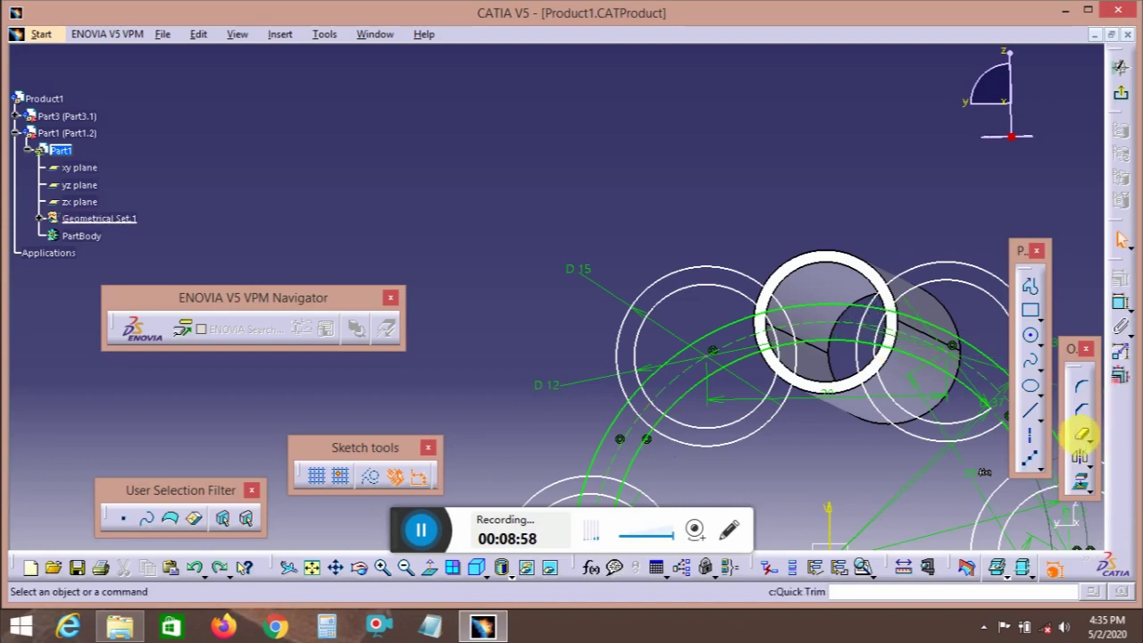
pyautogui.click(1081, 434)
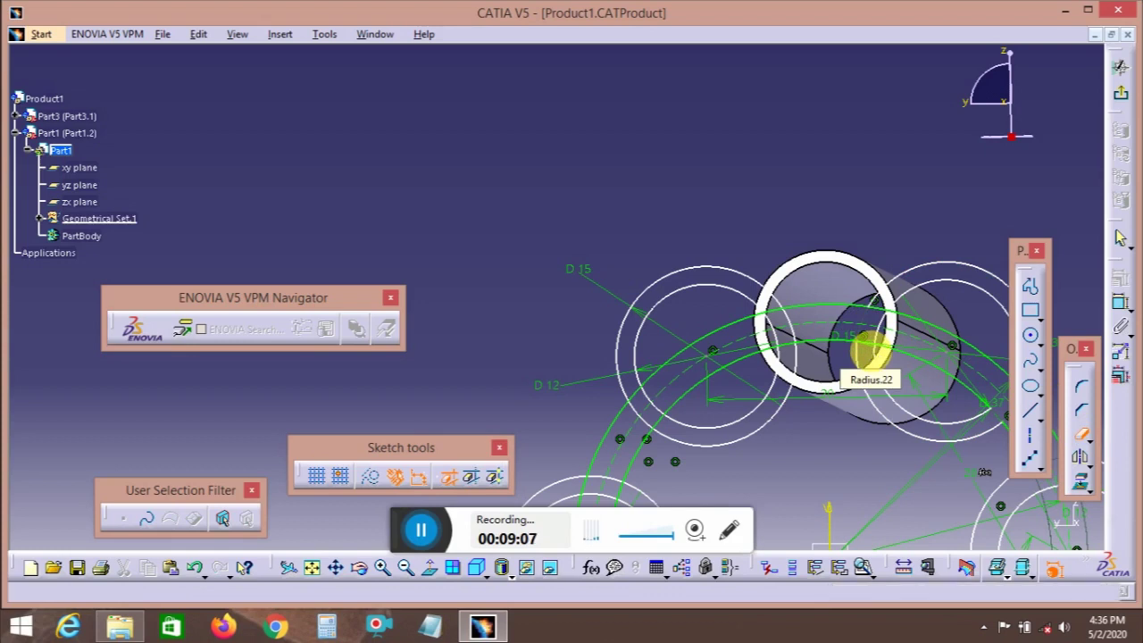
pyautogui.click(1082, 434)
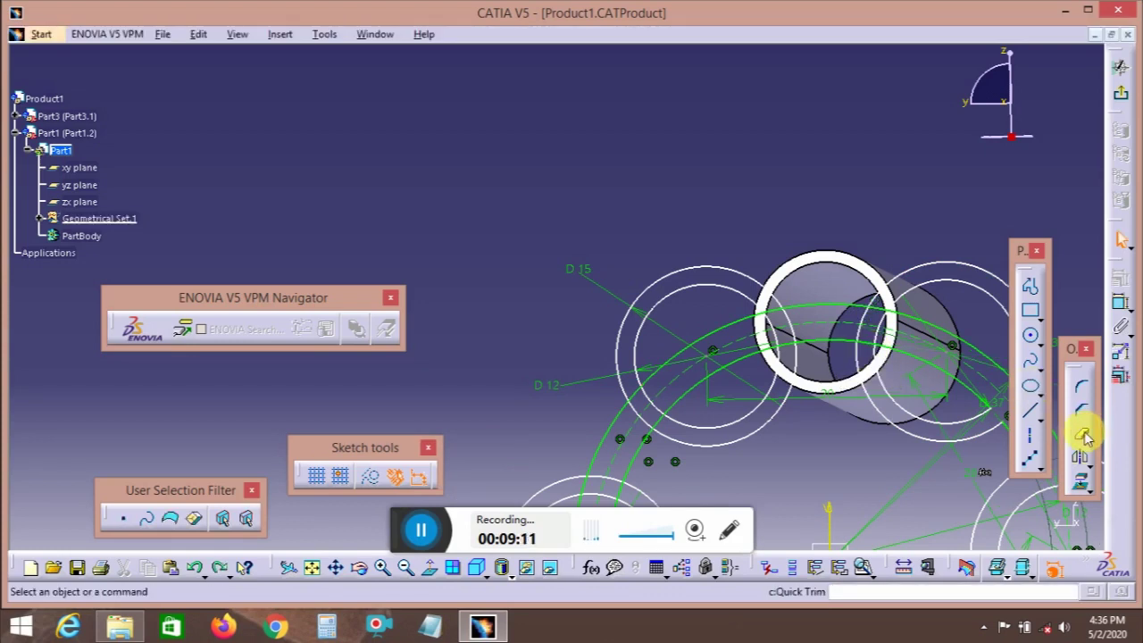
pyautogui.moveTo(910, 414); pyautogui.dragTo(821, 401, button='middle')
pyautogui.click(1081, 435)
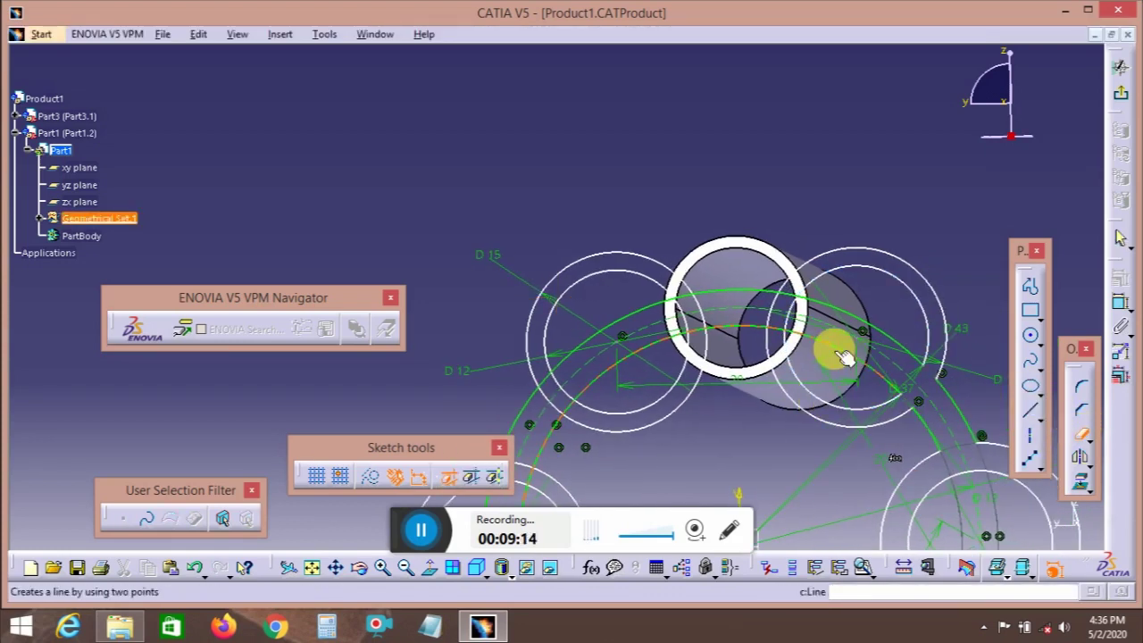
pyautogui.click(895, 386)
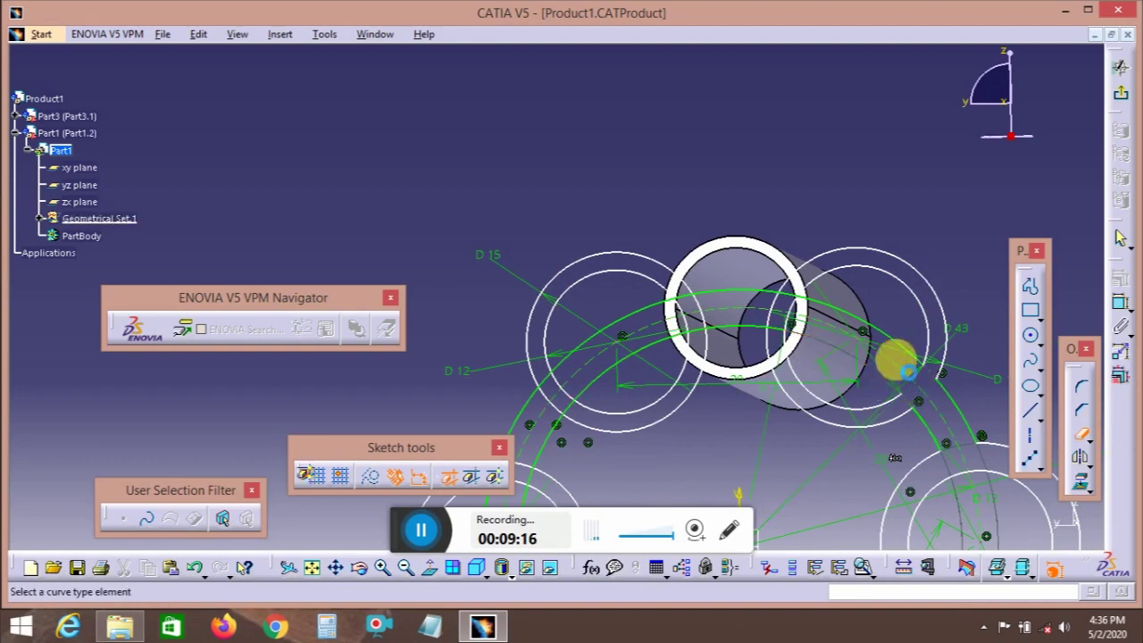
pyautogui.moveTo(893, 323); pyautogui.dragTo(901, 336, button='middle')
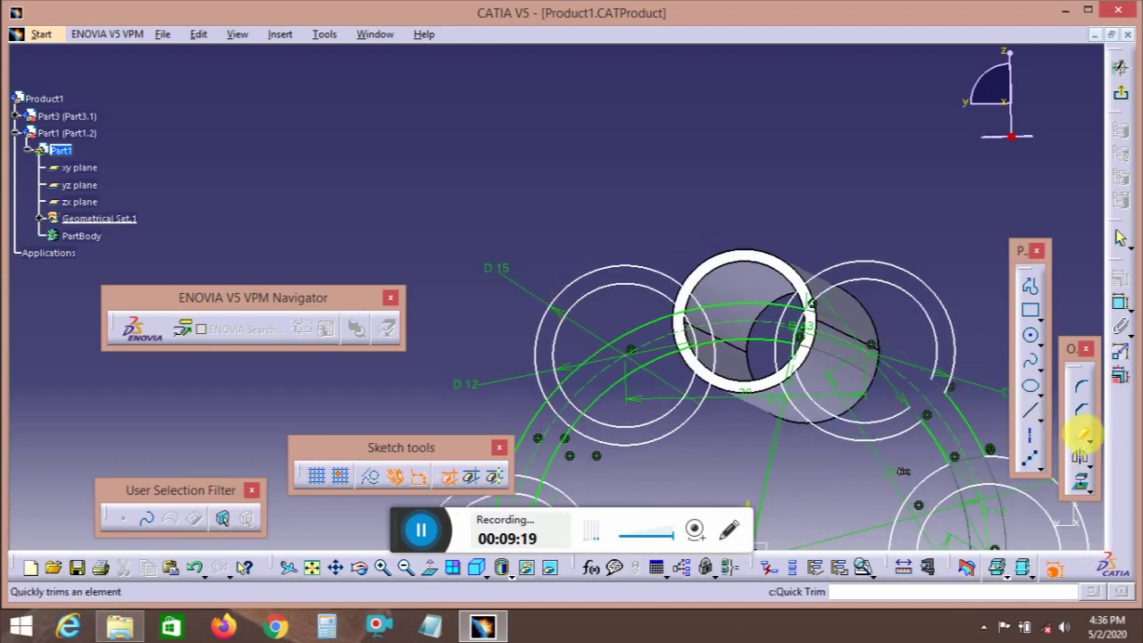
pyautogui.click(1081, 435)
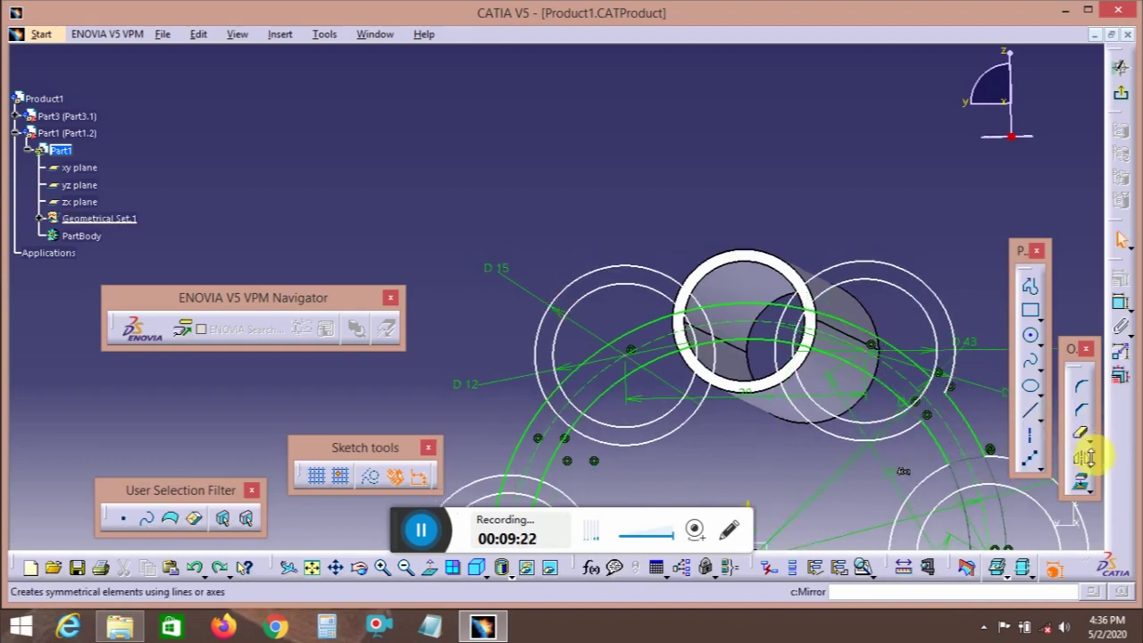
# - Trim the central circles' arcs inside the upper-right pair and open its outer circle on the side facing the upper-left pair
pyautogui.click(1081, 435)
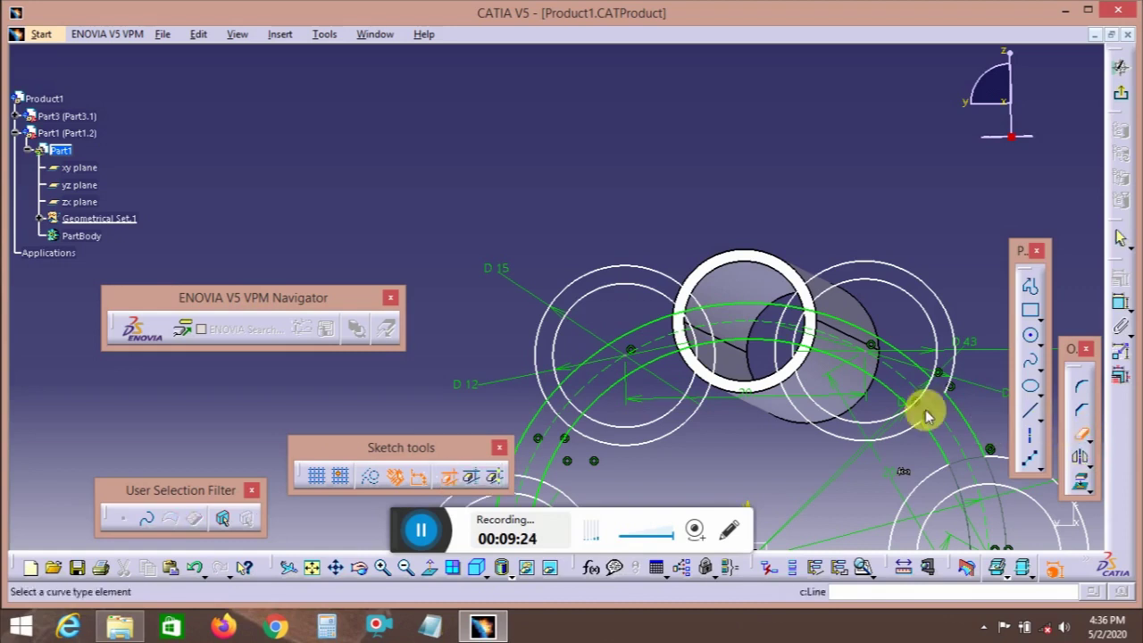
pyautogui.click(806, 328)
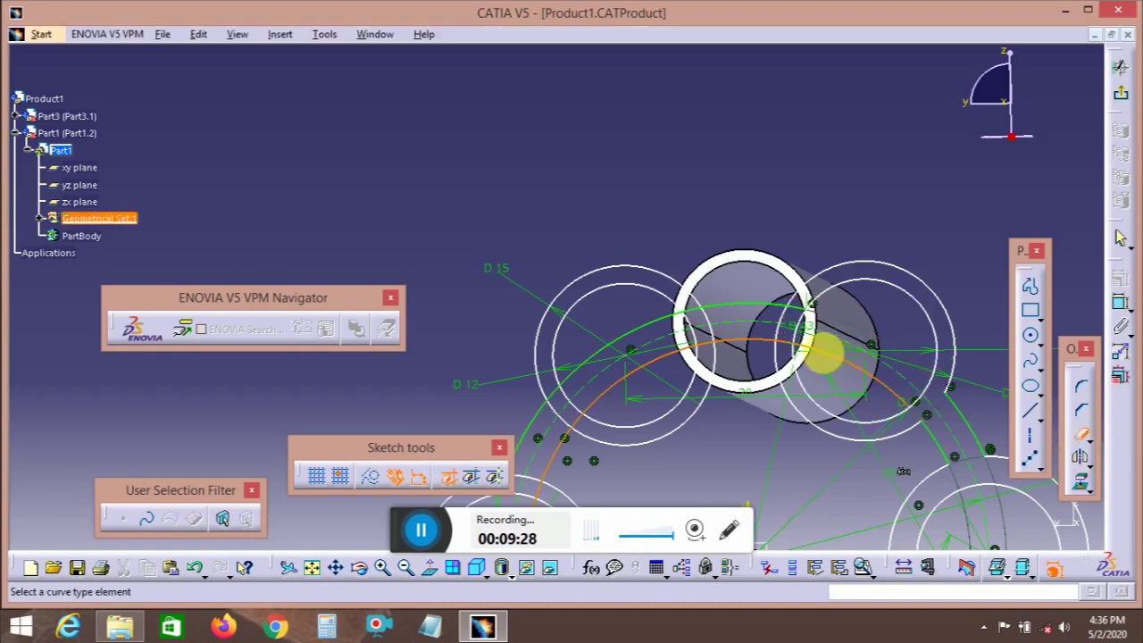
pyautogui.click(780, 319)
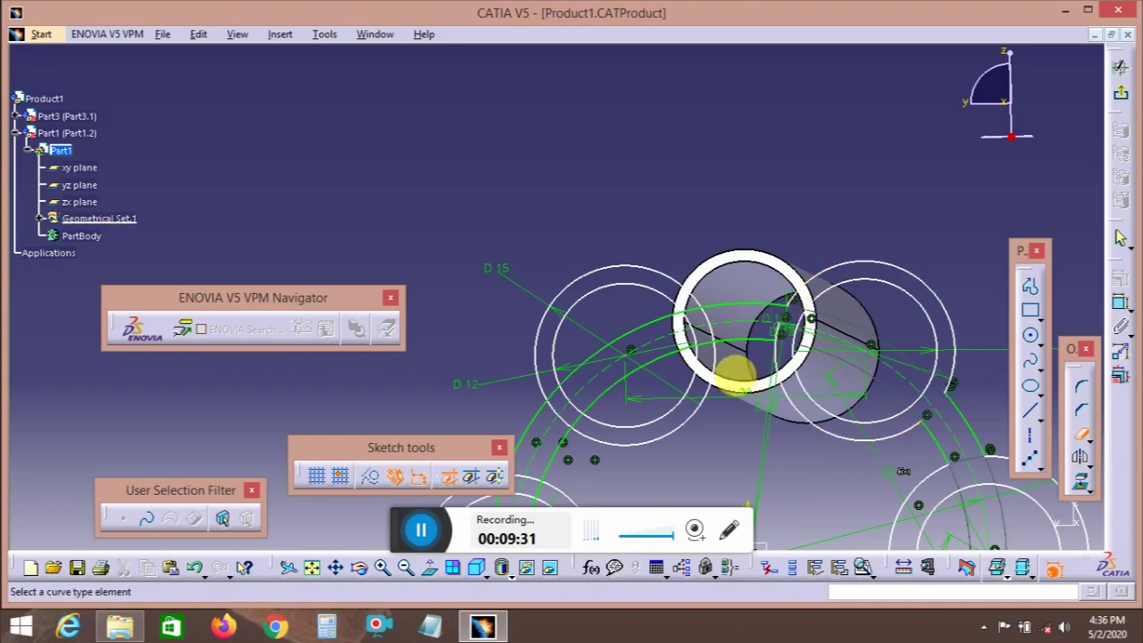
# - Trim the central circles' arcs inside the upper-left pair and open its outer circle between them on both sides
pyautogui.moveTo(737, 374)
pyautogui.mouseDown(button='middle')
pyautogui.moveTo(801, 324)
pyautogui.moveTo(872, 307)
pyautogui.moveTo(815, 353)
pyautogui.moveTo(705, 347)
pyautogui.mouseUp(button='middle')
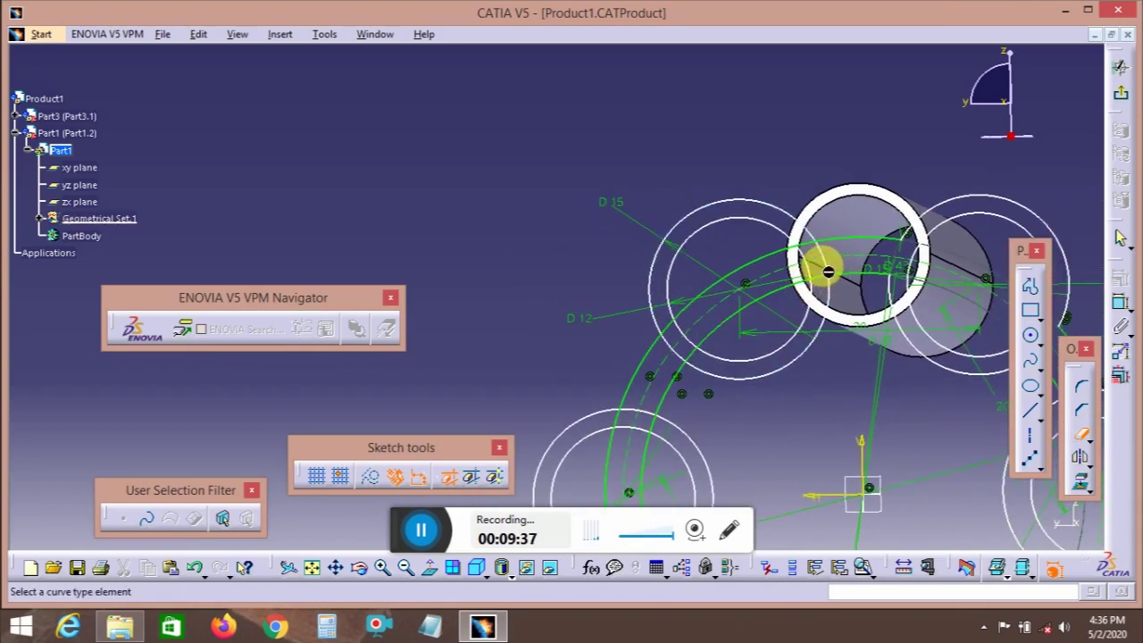
pyautogui.click(821, 248)
pyautogui.click(811, 245)
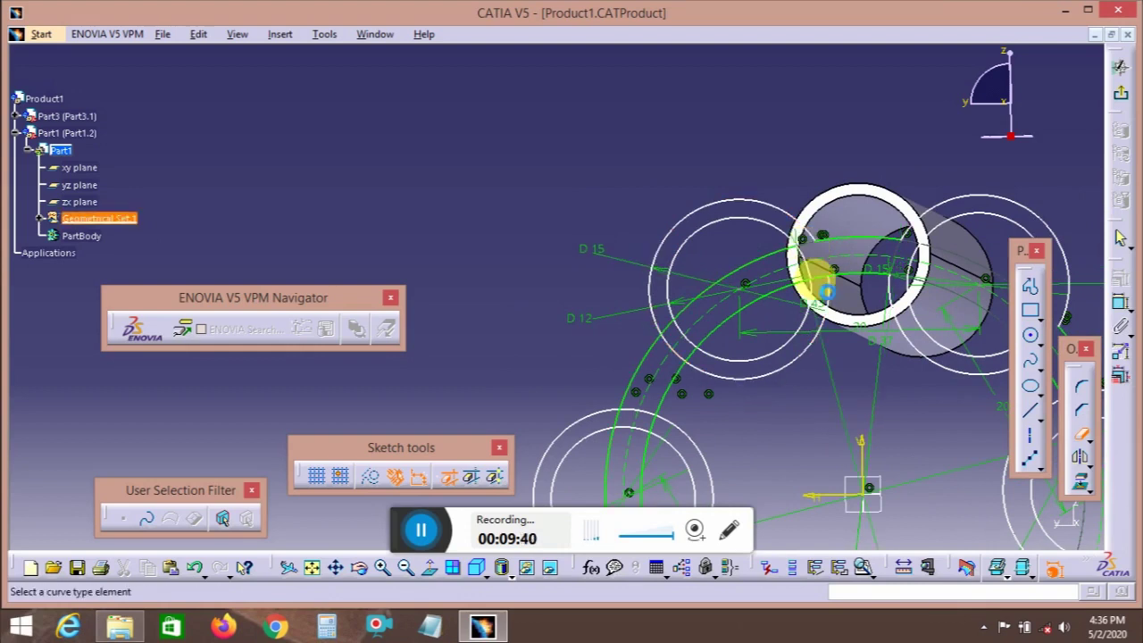
pyautogui.click(823, 282)
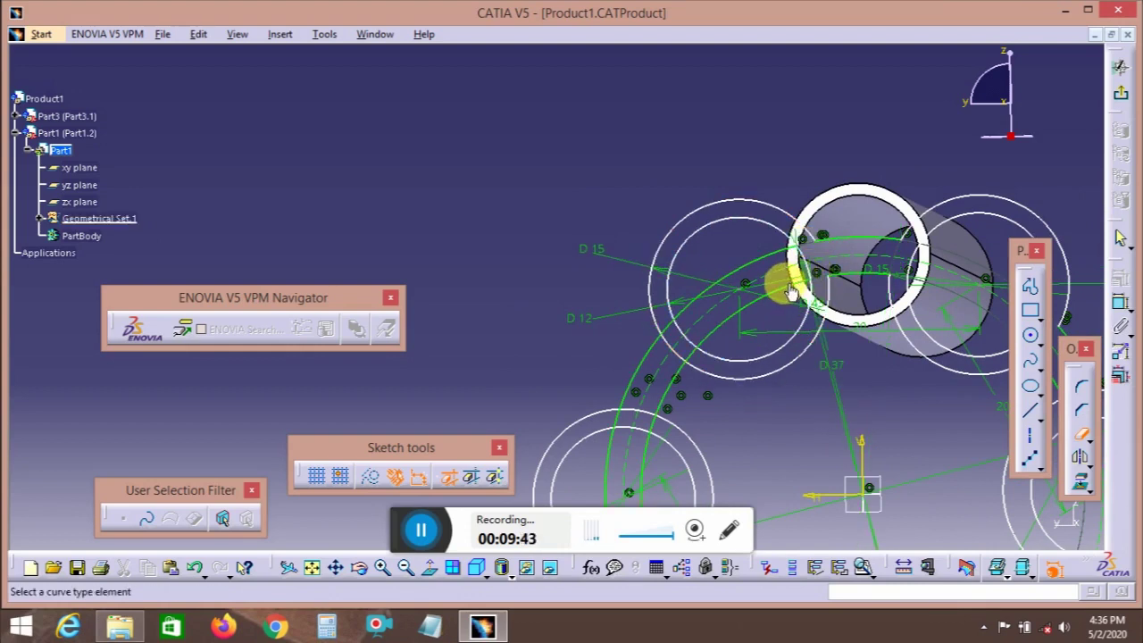
pyautogui.click(777, 272)
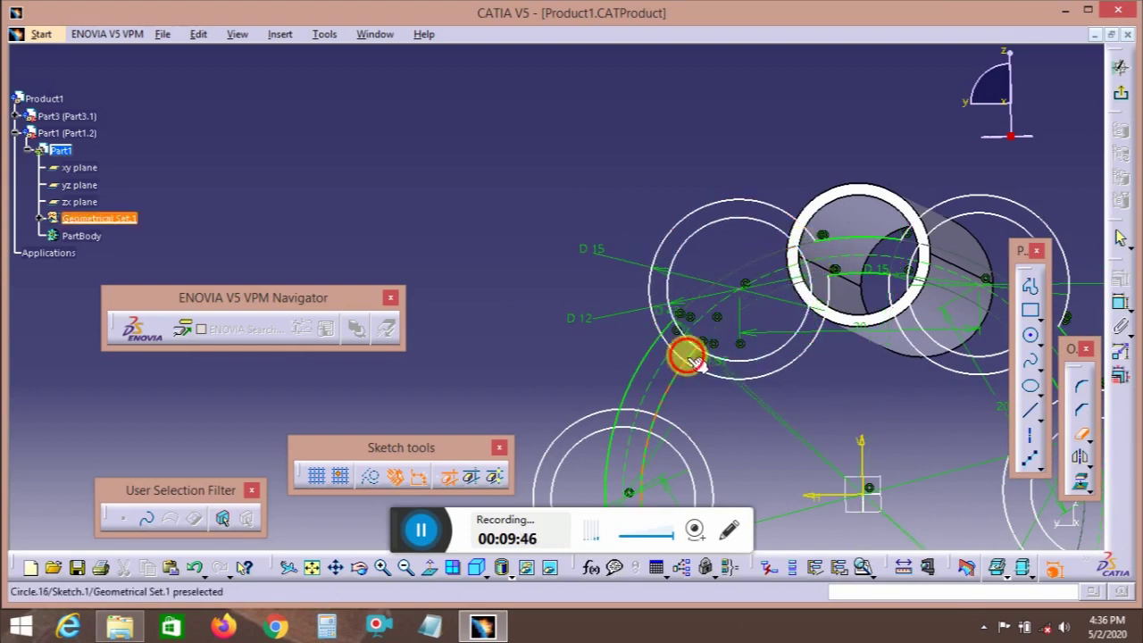
pyautogui.click(694, 357)
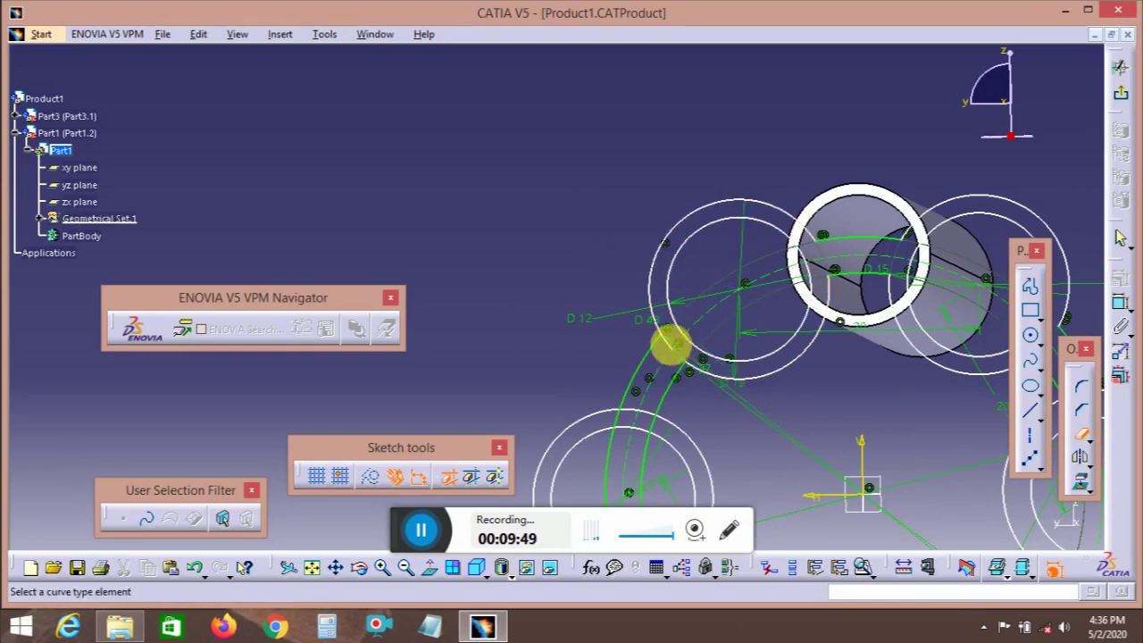
pyautogui.moveTo(633, 422); pyautogui.dragTo(714, 285, button='middle')
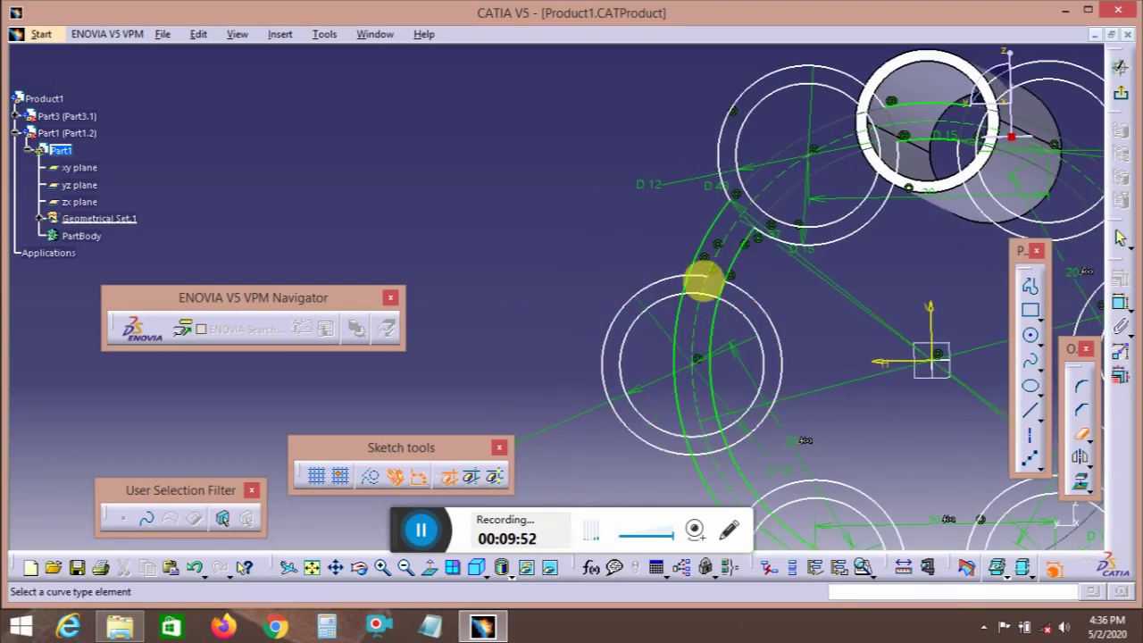
# - Trim the central circles' arcs inside the leftmost pair and open its outer circle between them on both sides
pyautogui.click(719, 322)
pyautogui.click(683, 335)
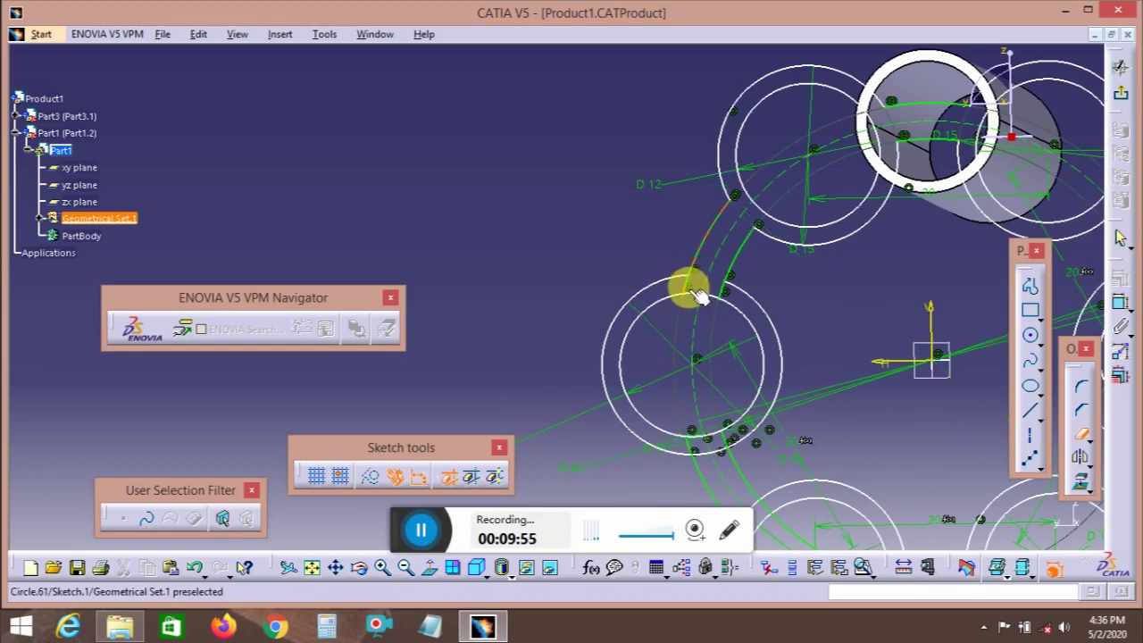
pyautogui.click(705, 448)
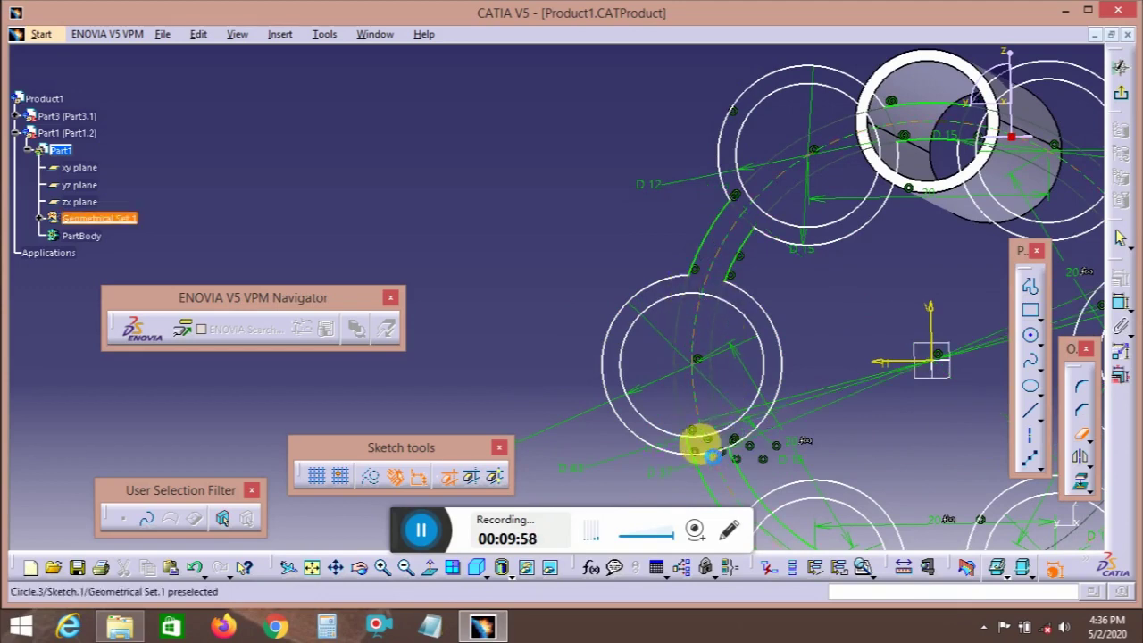
pyautogui.click(692, 450)
pyautogui.click(713, 452)
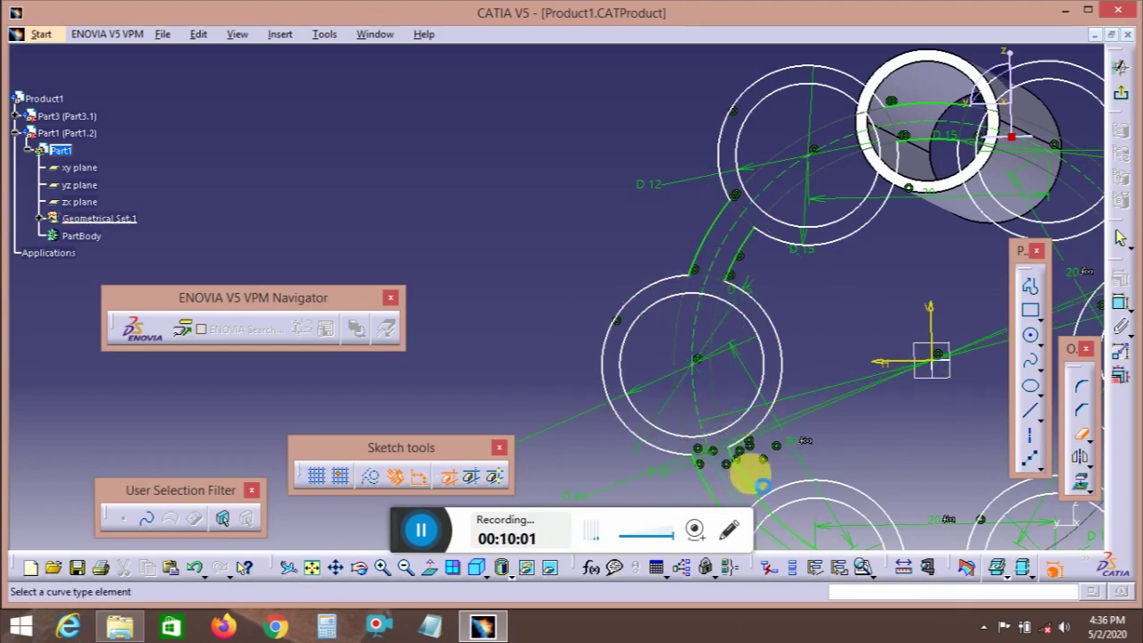
# - Trim the central circles' arcs inside the lower-left pair and open its outer circle where the central ring meets it
pyautogui.moveTo(755, 491); pyautogui.dragTo(675, 326, button='middle')
pyautogui.click(683, 342)
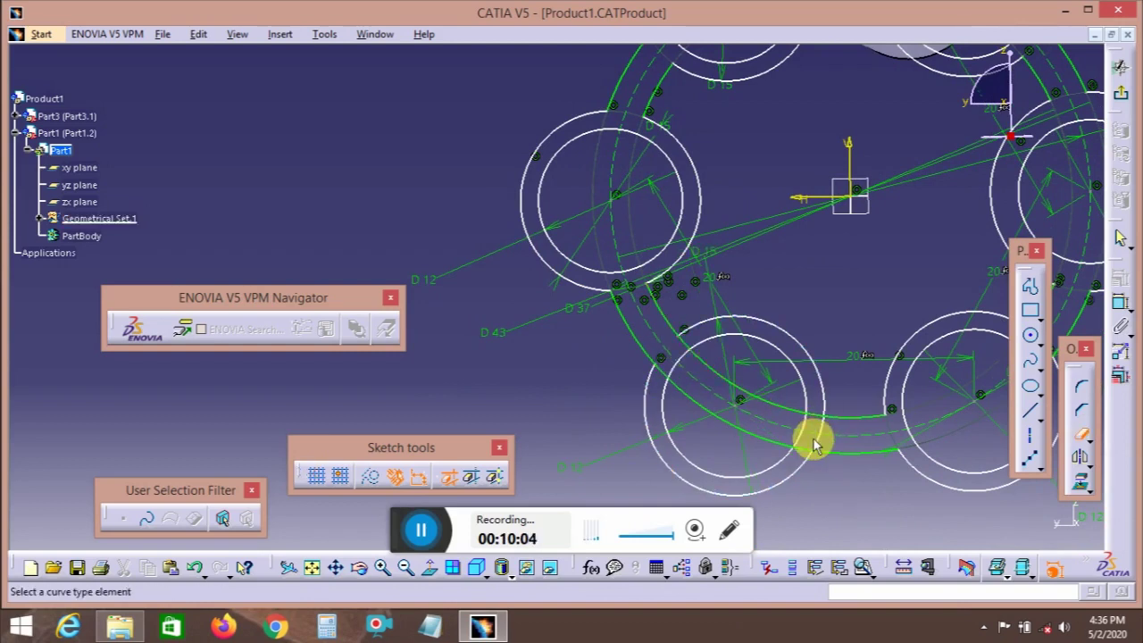
pyautogui.click(804, 408)
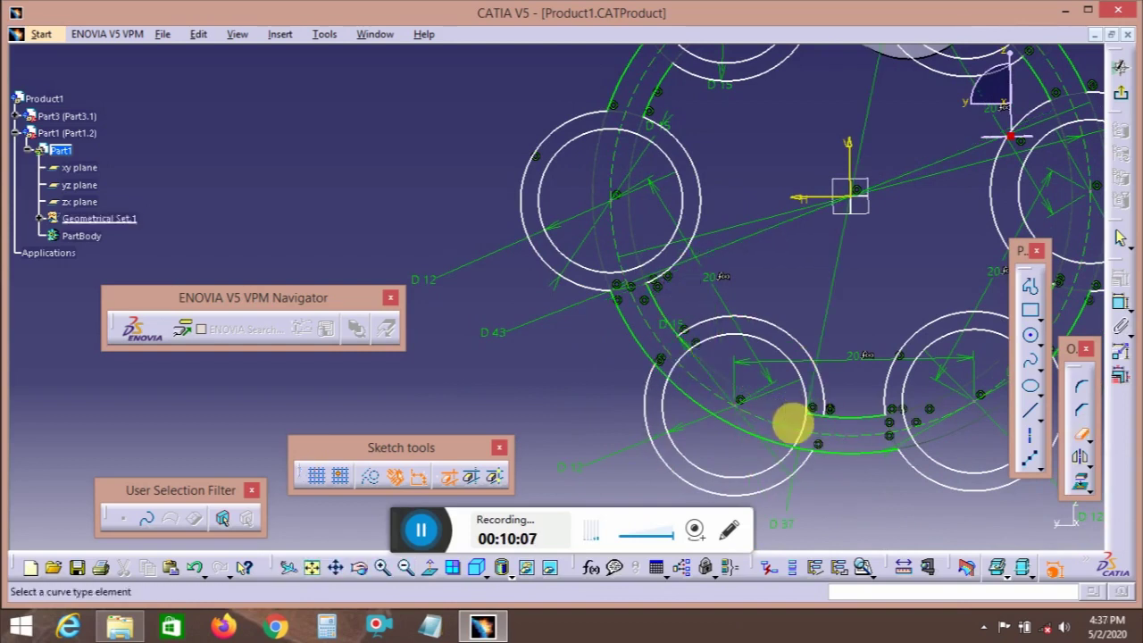
pyautogui.click(792, 441)
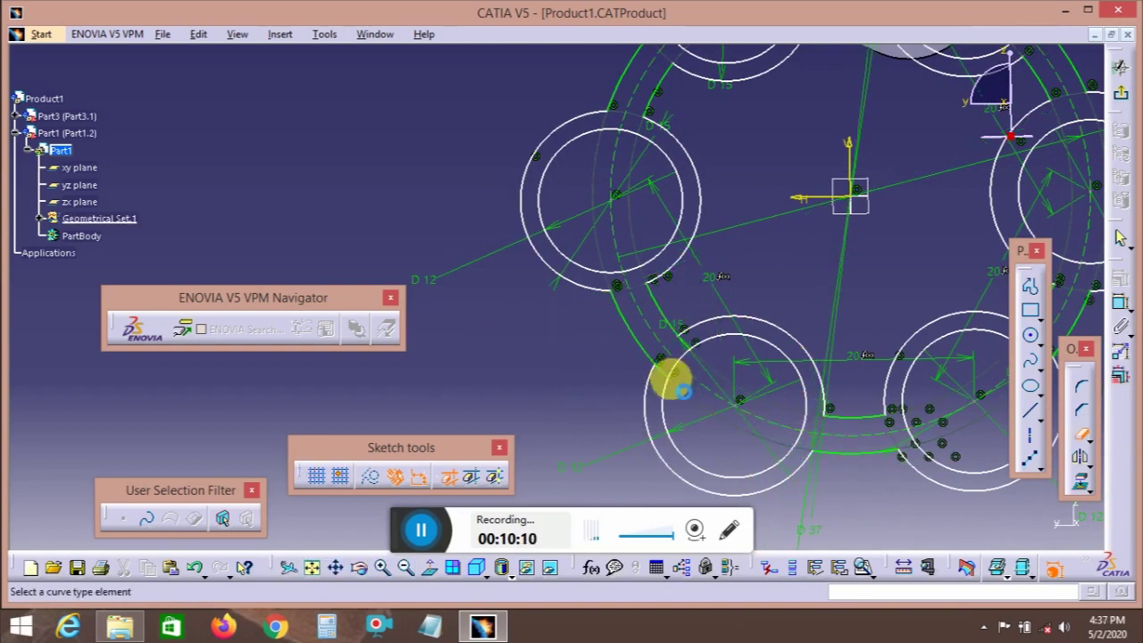
pyautogui.click(664, 374)
pyautogui.click(686, 343)
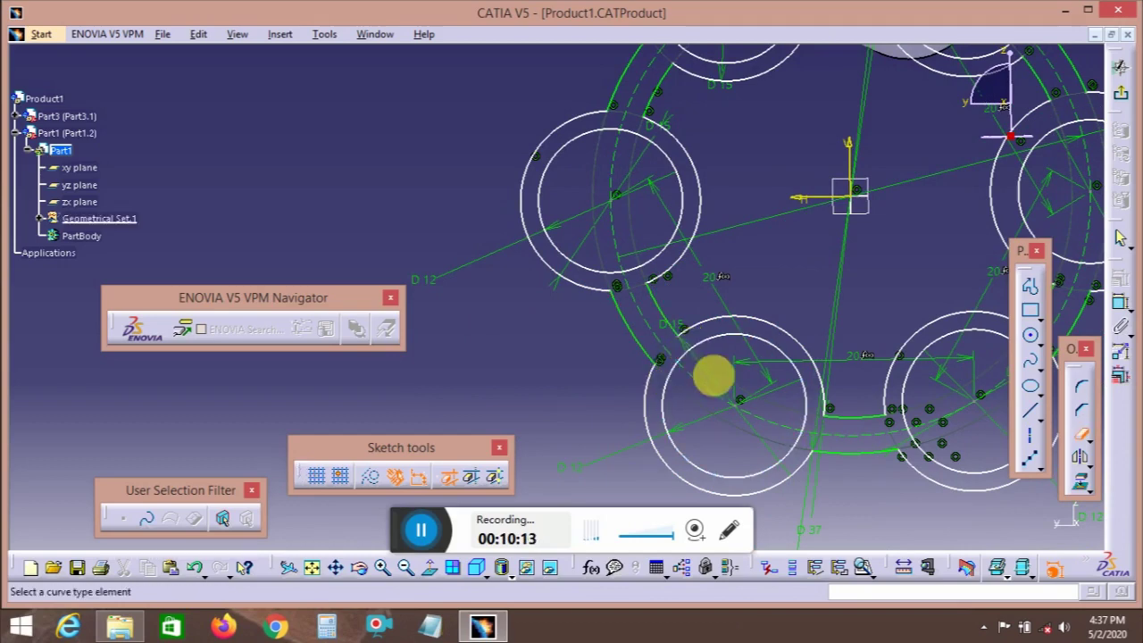
# - Check with Sketch Analysis that the sketch profiles are closed, and exit the sketch
pyautogui.keyDown('ctrl'); pyautogui.moveTo(748, 360); pyautogui.dragTo(822, 411, button='middle'); pyautogui.keyUp('ctrl')
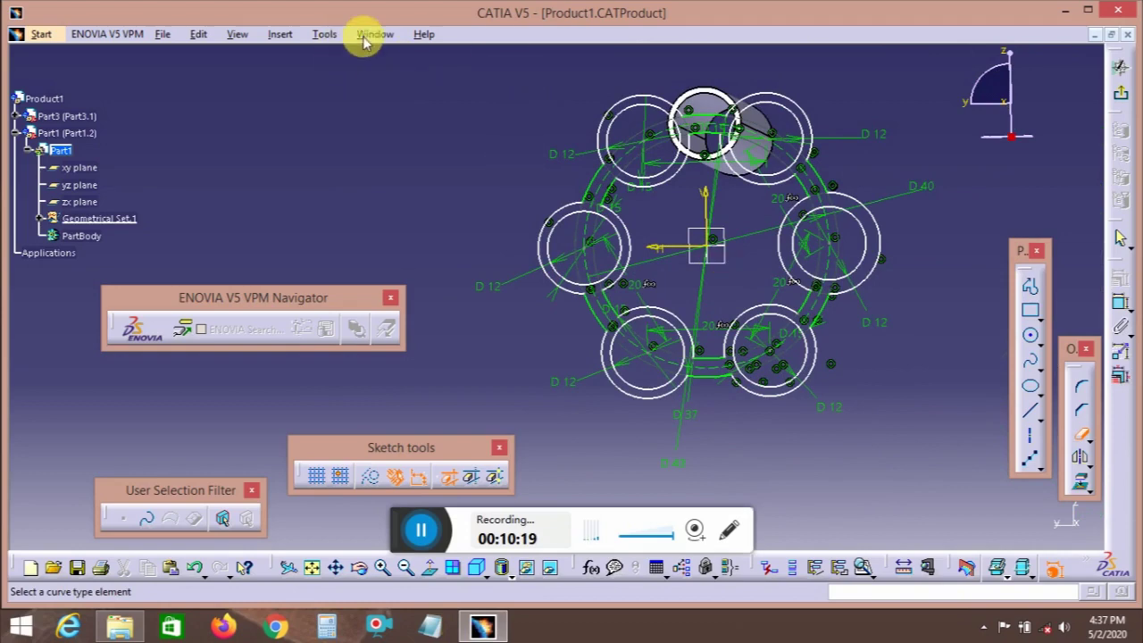
pyautogui.click(325, 34)
pyautogui.click(380, 283)
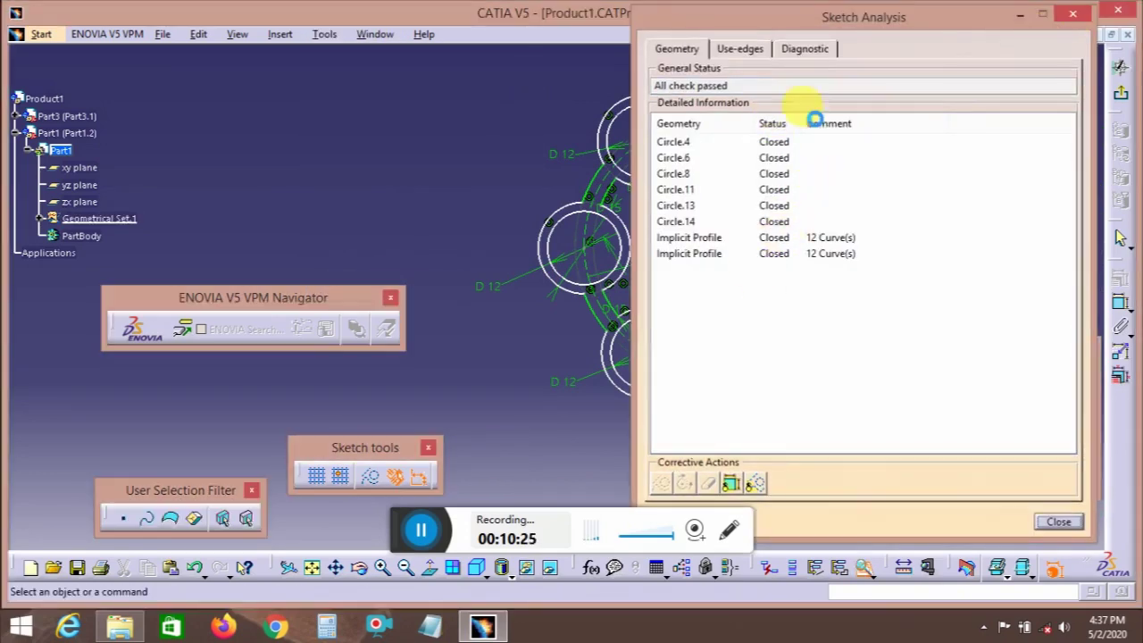
pyautogui.click(1072, 13)
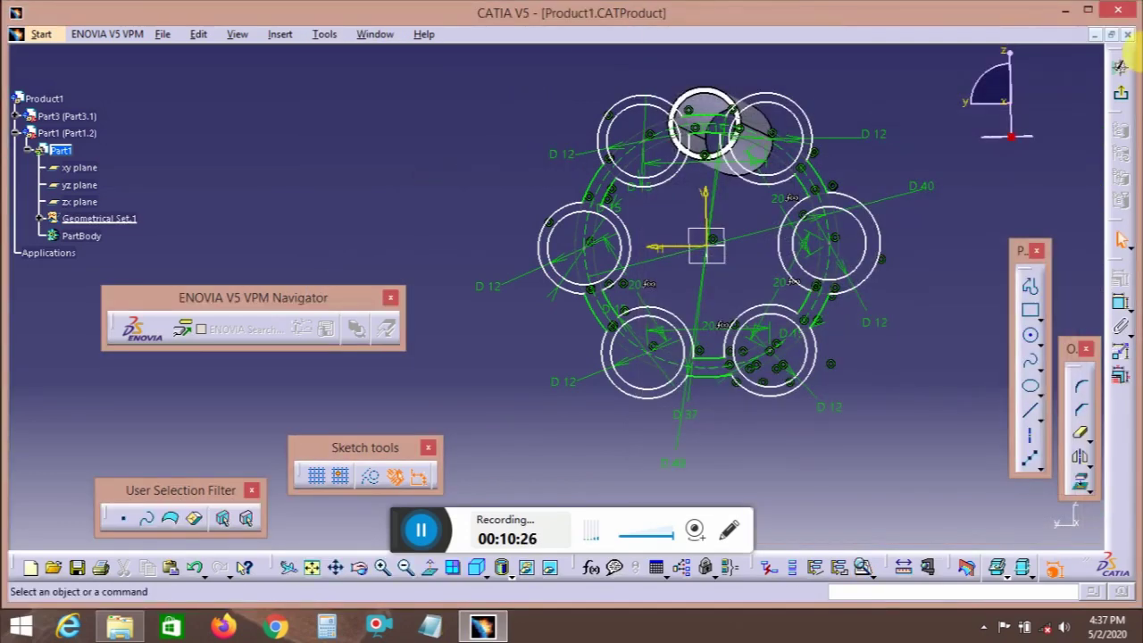
pyautogui.click(1123, 100)
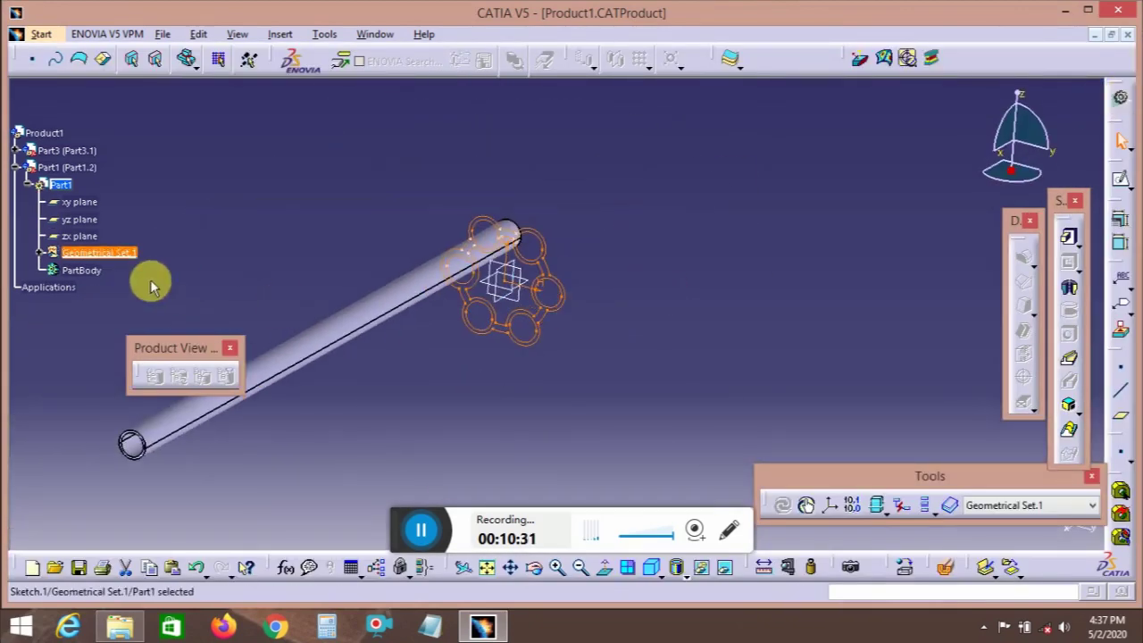
# - Move Sketch.1 from Geometrical Set.1 into PartBody and pad it with a length of 15 mm
pyautogui.click(40, 253)
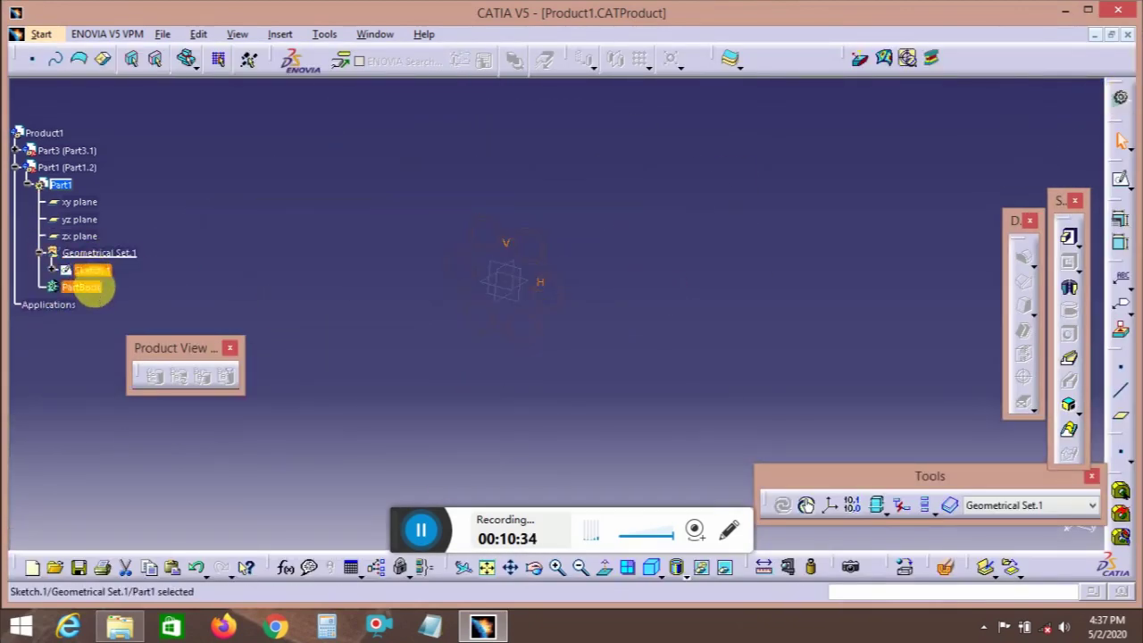
pyautogui.moveTo(93, 286); pyautogui.dragTo(90, 287)
pyautogui.click(1068, 236)
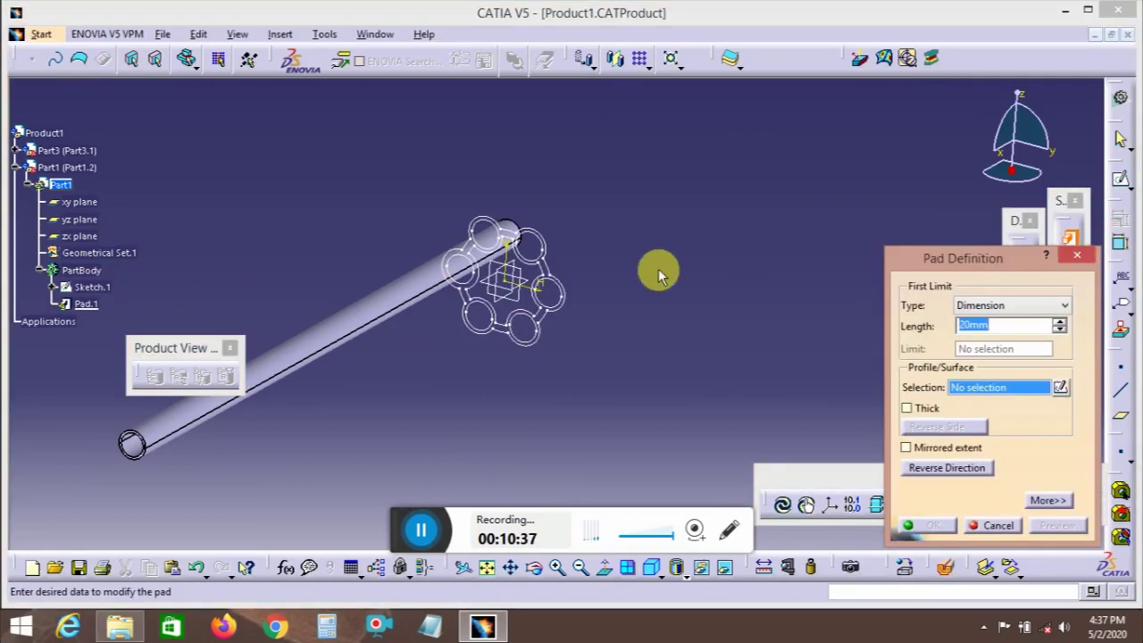
pyautogui.moveTo(659, 275); pyautogui.dragTo(845, 201, button='middle')
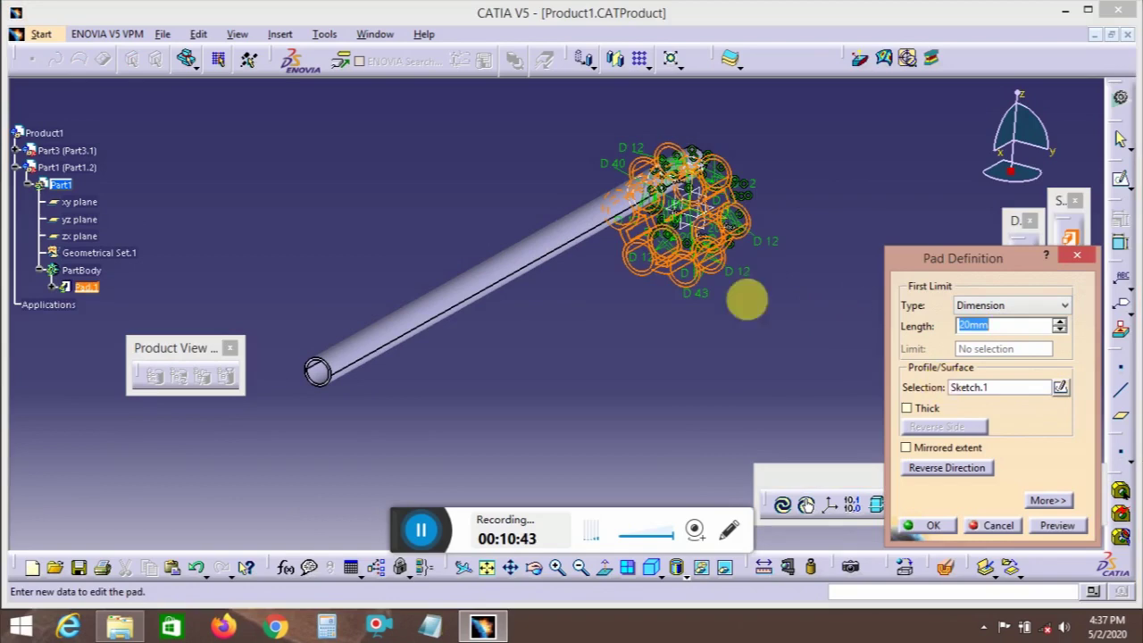
pyautogui.moveTo(746, 301); pyautogui.dragTo(723, 302, button='middle')
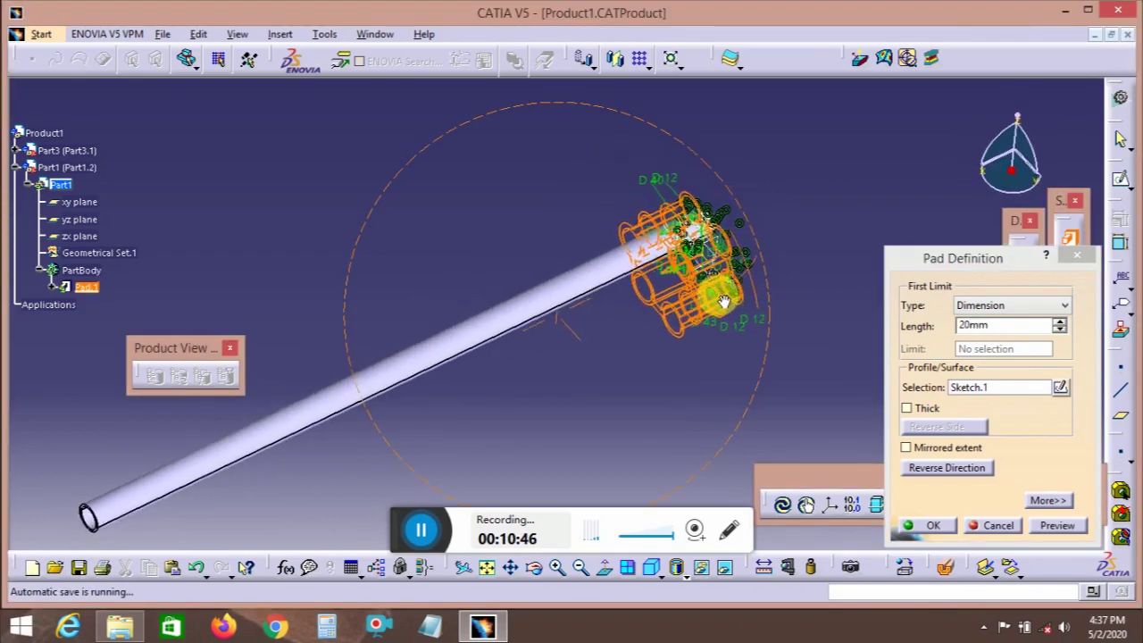
pyautogui.click(998, 325)
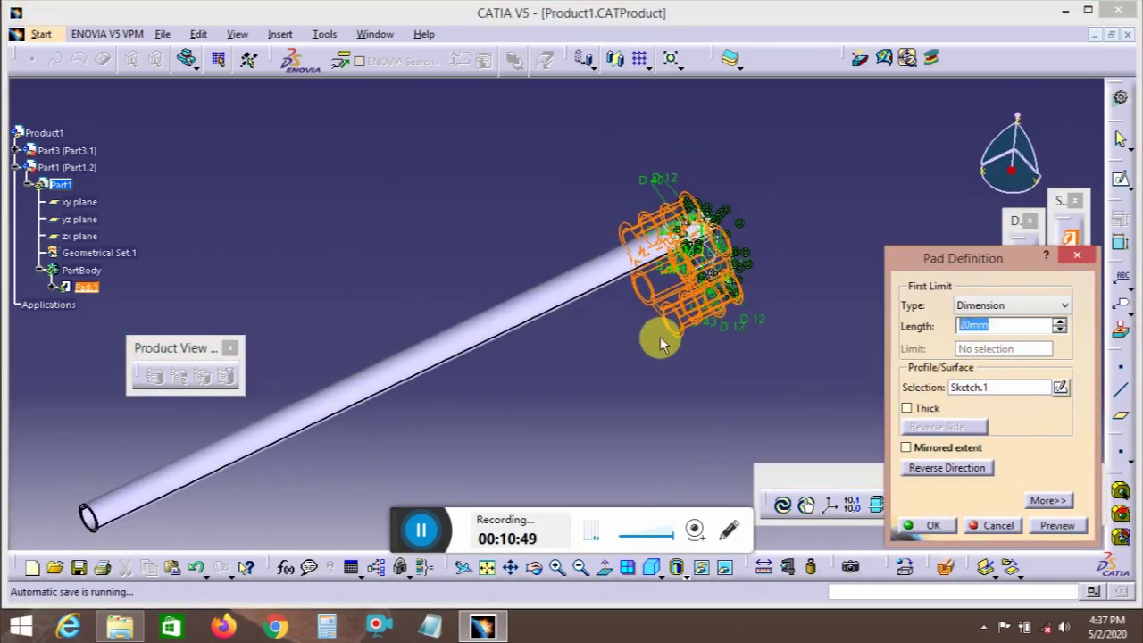
pyautogui.write('15')
pyautogui.press('Return')
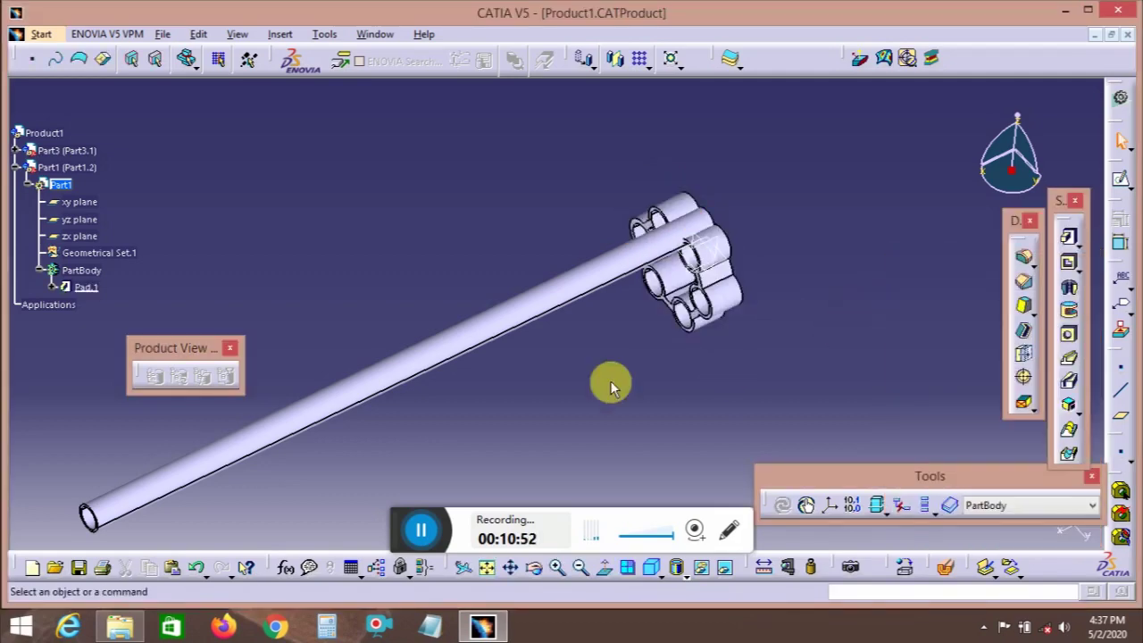
# - Activate Product1 and snap the axis of one tube of the six-tube part onto the barrel's axis
pyautogui.moveTo(607, 381); pyautogui.dragTo(717, 350, button='middle')
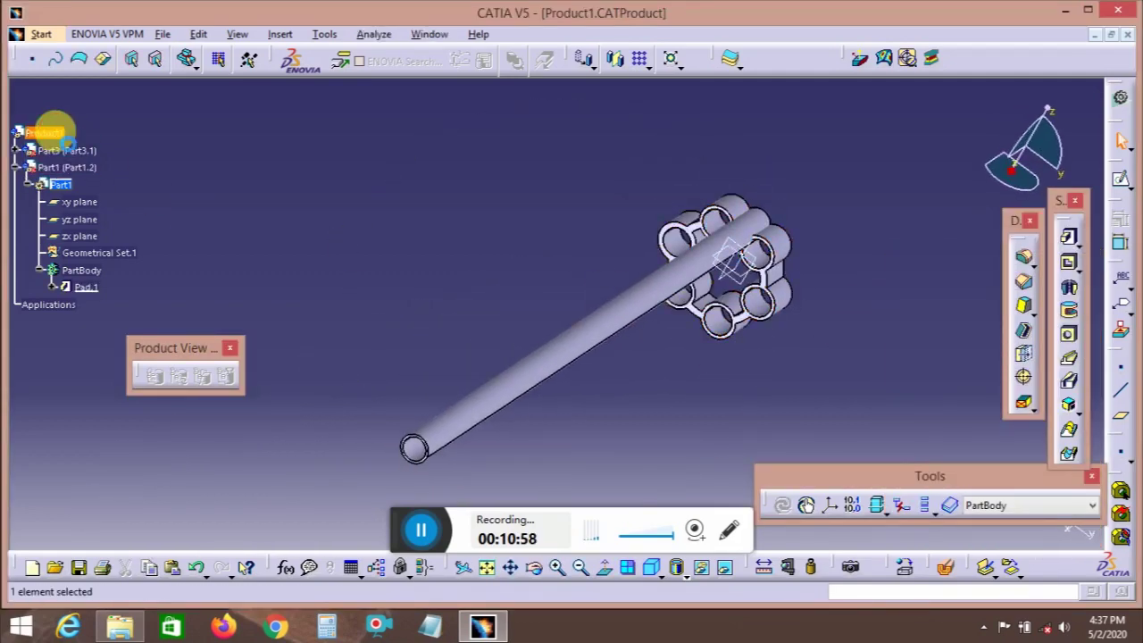
pyautogui.doubleClick(54, 130)
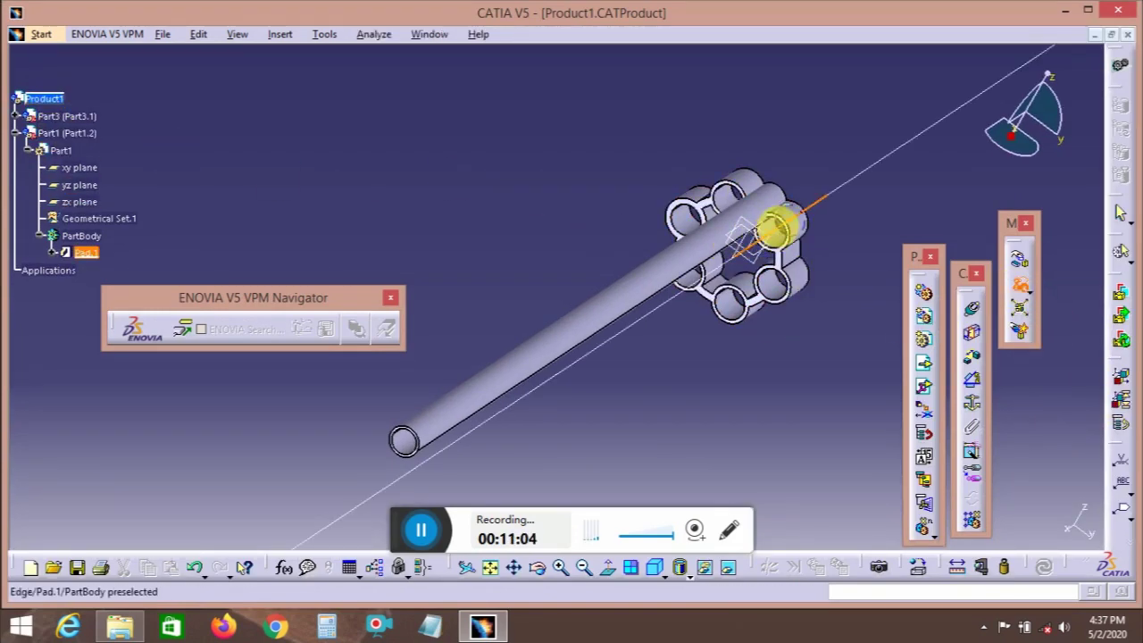
pyautogui.click(745, 262)
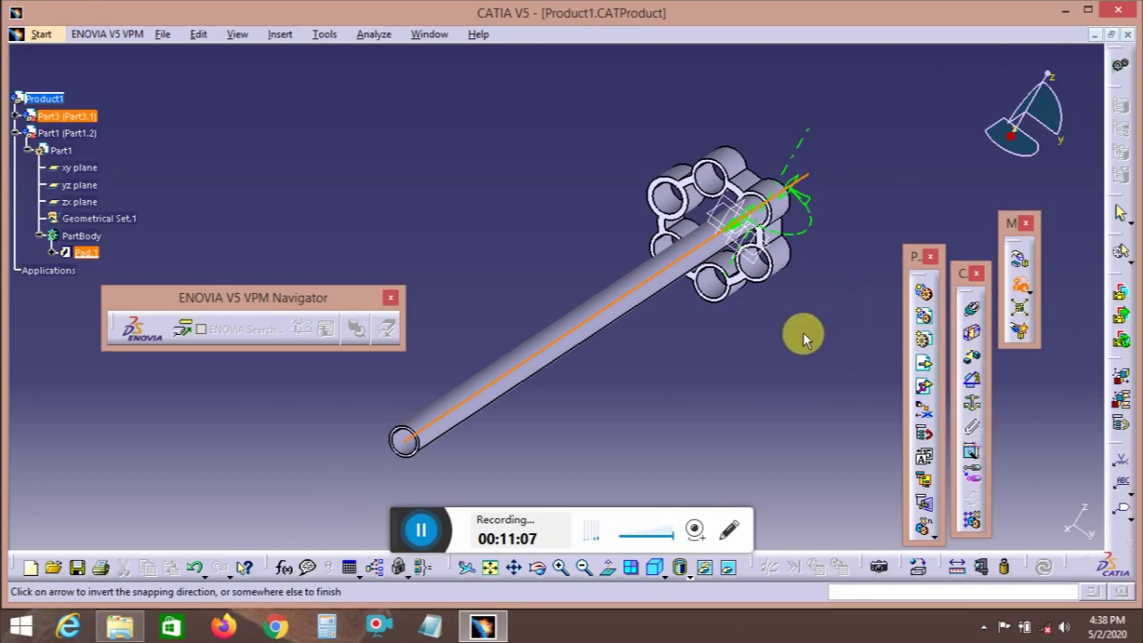
pyautogui.moveTo(804, 337); pyautogui.dragTo(786, 256, button='middle')
pyautogui.click(782, 273)
pyautogui.moveTo(676, 355); pyautogui.dragTo(645, 336, button='middle')
pyautogui.moveTo(705, 373); pyautogui.dragTo(605, 518, button='middle')
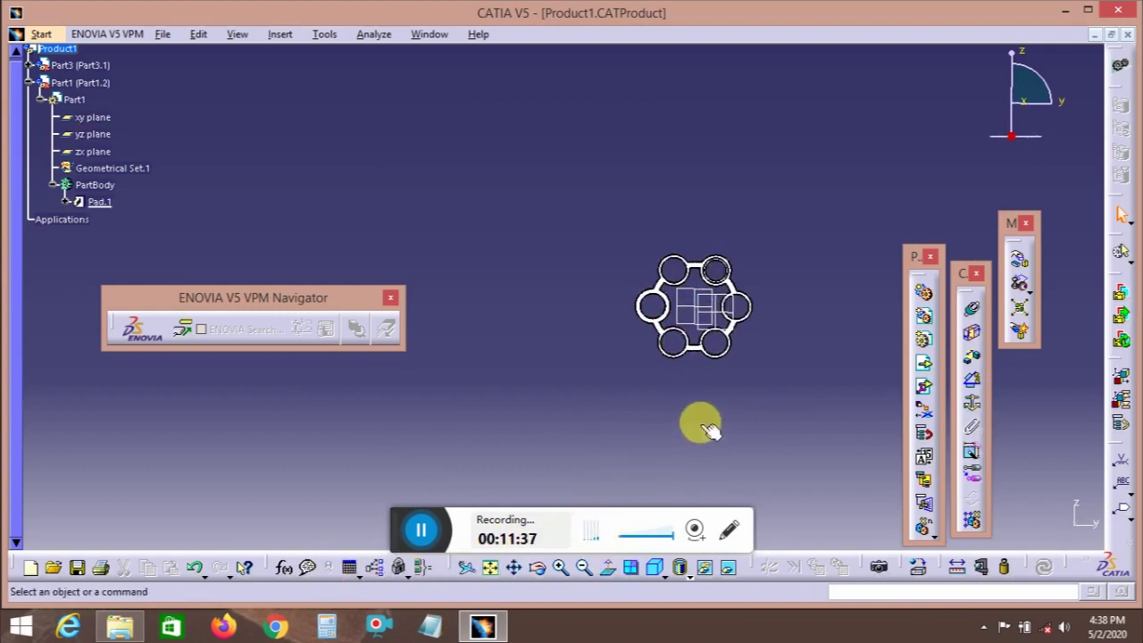
pyautogui.moveTo(765, 245); pyautogui.dragTo(534, 225, button='middle')
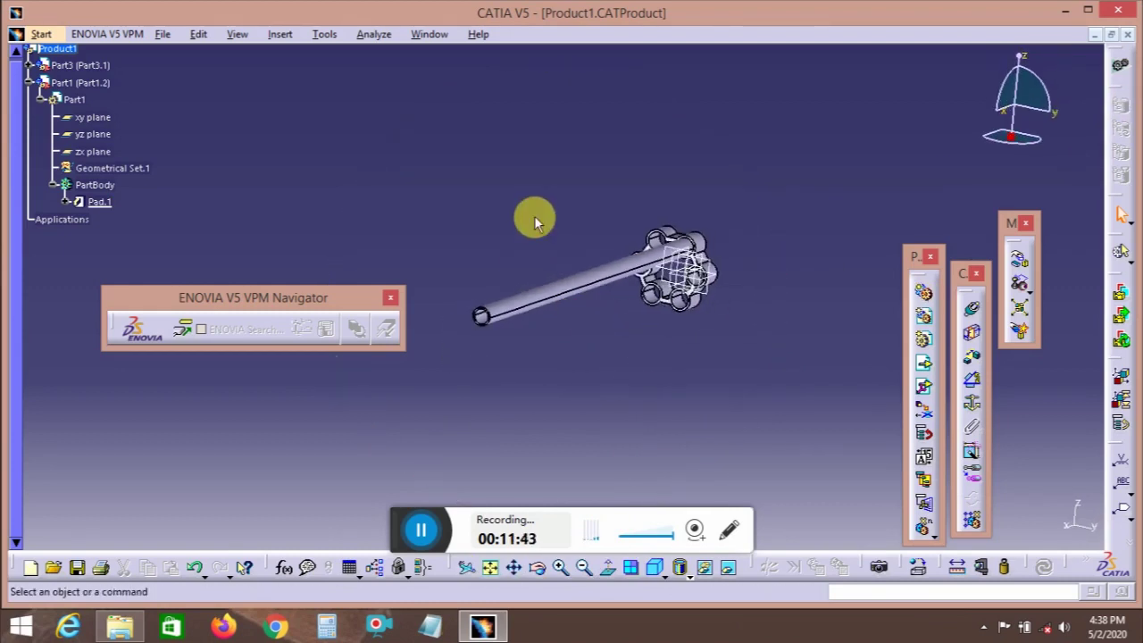
# - Save the six-tube part as Part1 in the gun folder, accepting the link update
pyautogui.click(41, 99)
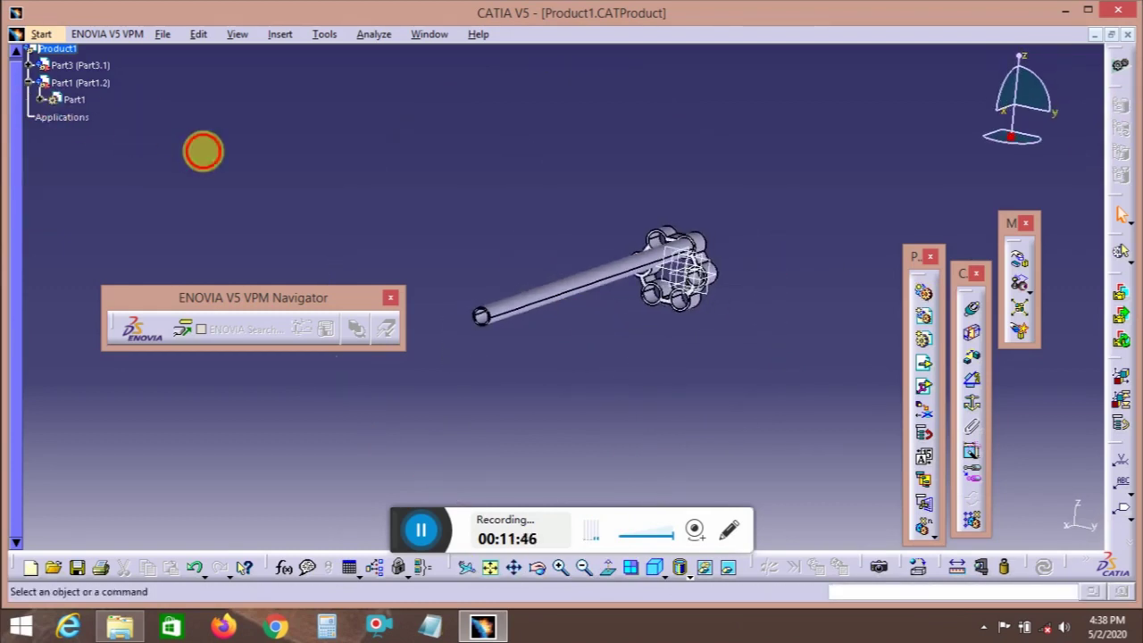
pyautogui.click(83, 83)
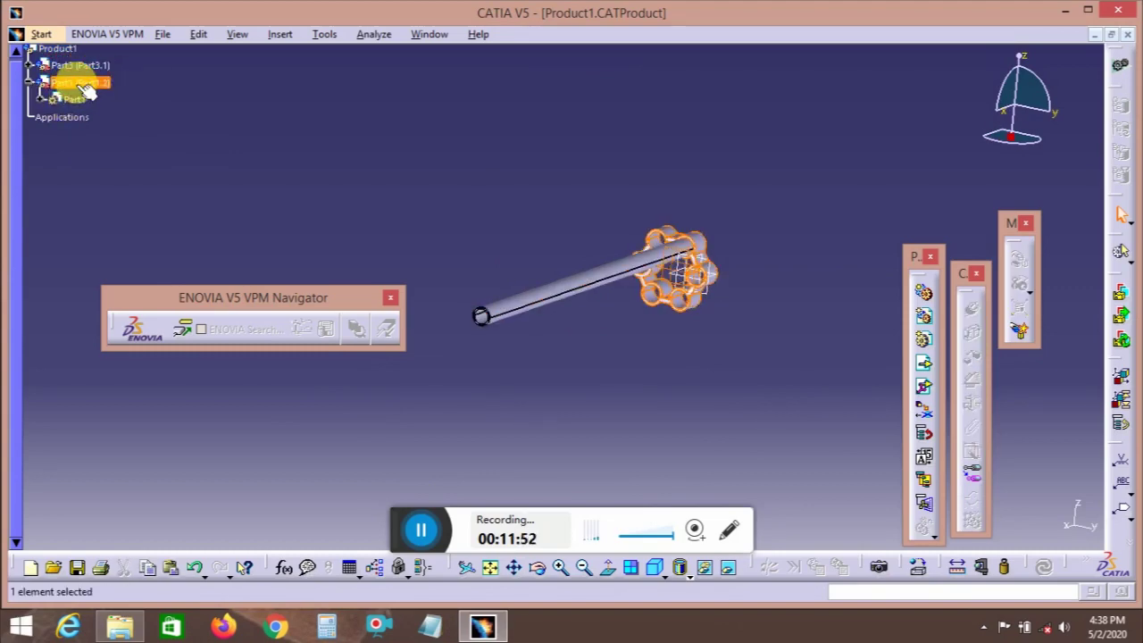
pyautogui.click(77, 568)
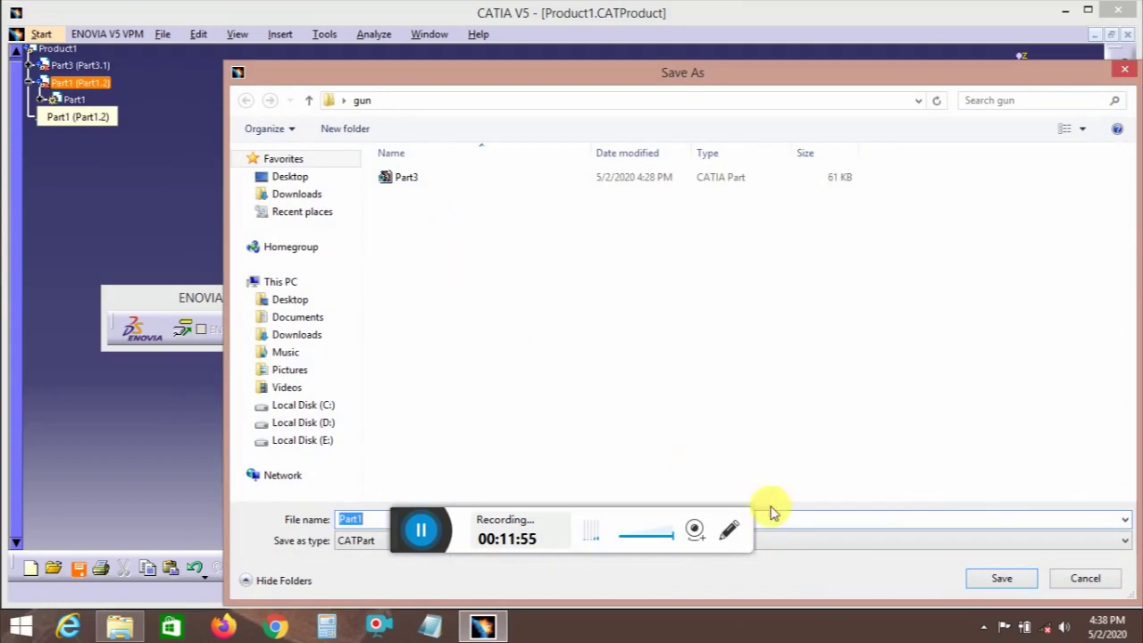
pyautogui.click(1016, 580)
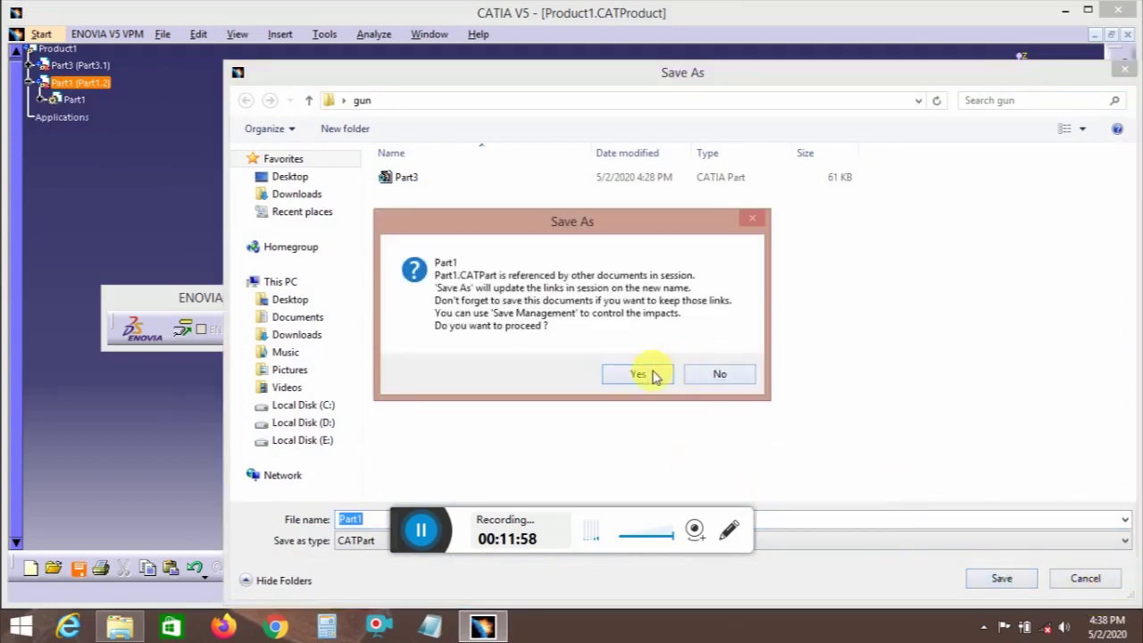
pyautogui.click(653, 375)
pyautogui.click(724, 340)
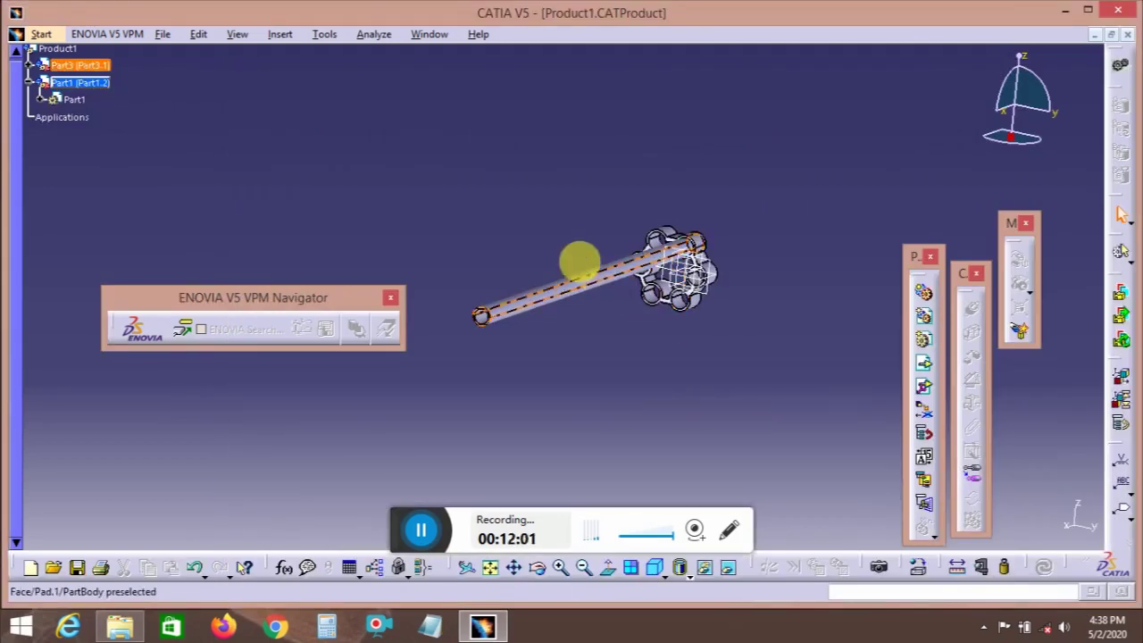
# - Insert the Part3 file from the gun folder into Product1 as an existing component
pyautogui.click(929, 370)
pyautogui.click(55, 48)
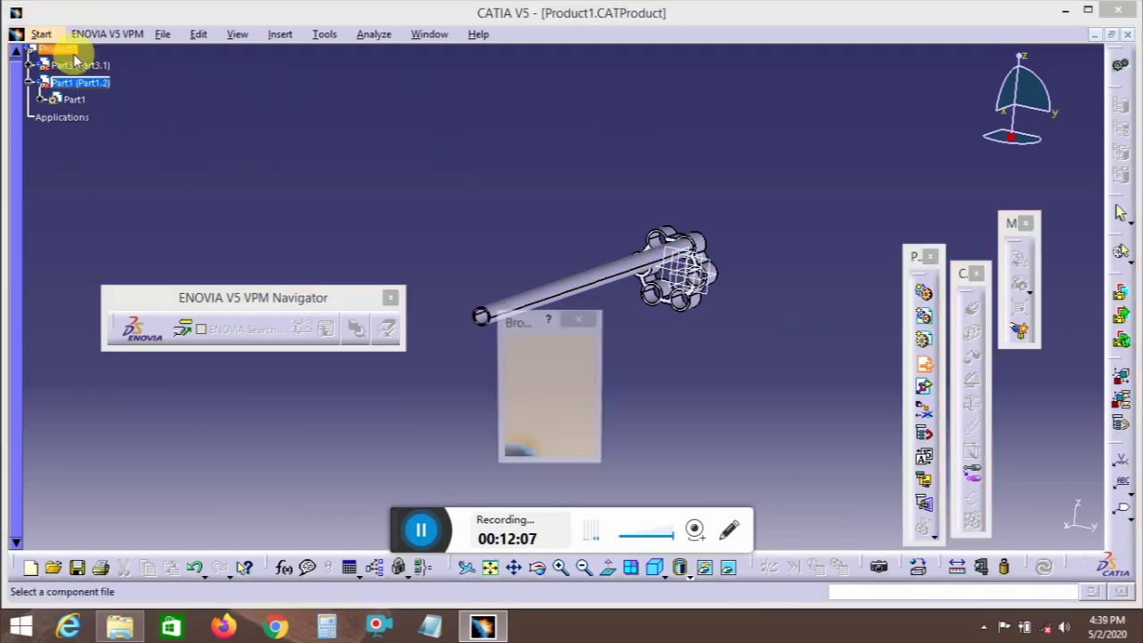
pyautogui.doubleClick(419, 406)
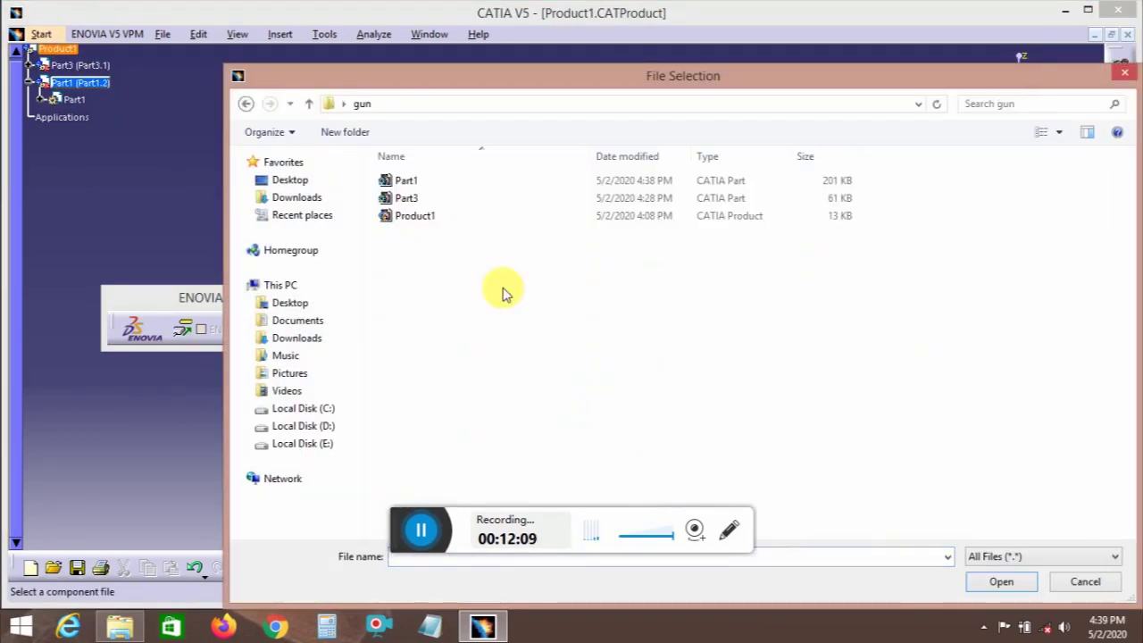
pyautogui.click(429, 197)
pyautogui.click(1032, 586)
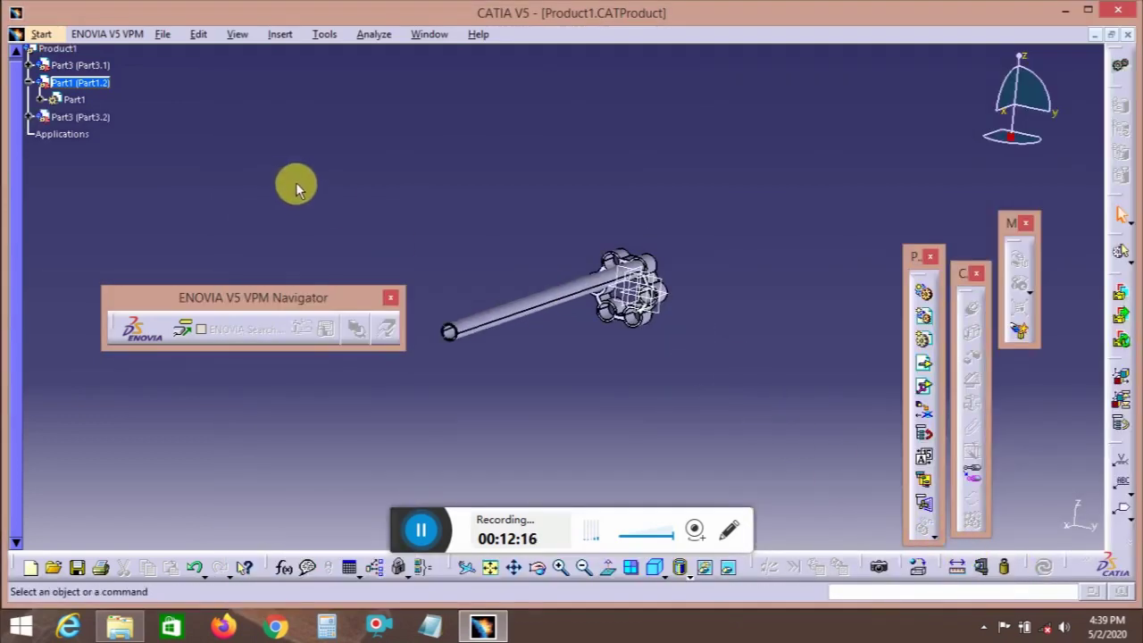
# - Insert two more copies of Part3 into Product1 as existing components
pyautogui.click(925, 365)
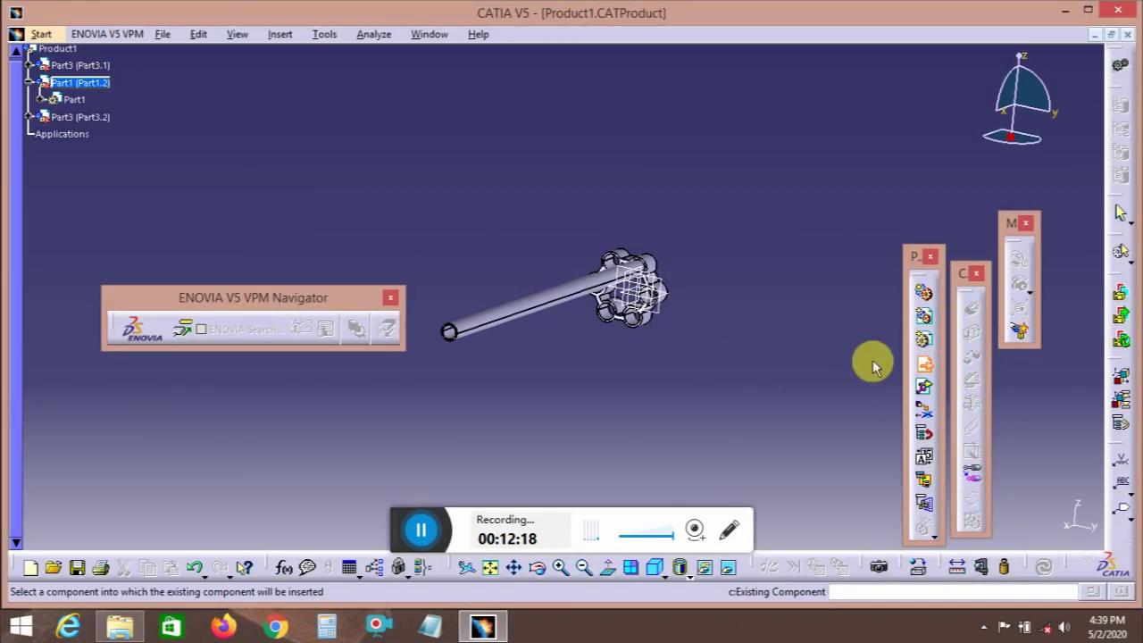
pyautogui.click(111, 67)
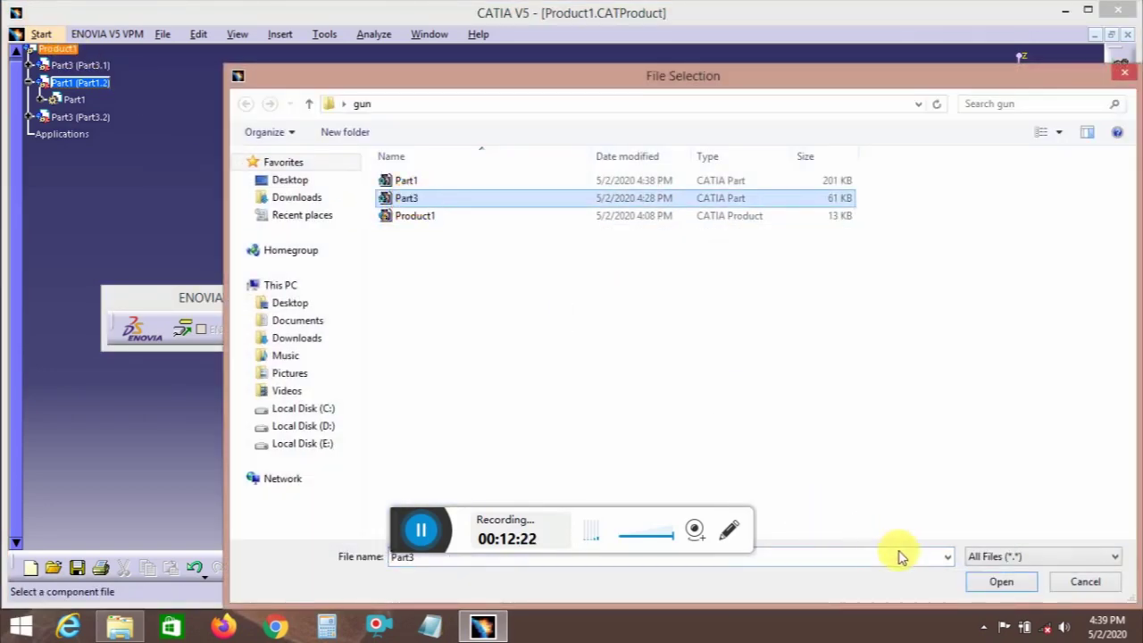
pyautogui.press('Return')
pyautogui.click(923, 365)
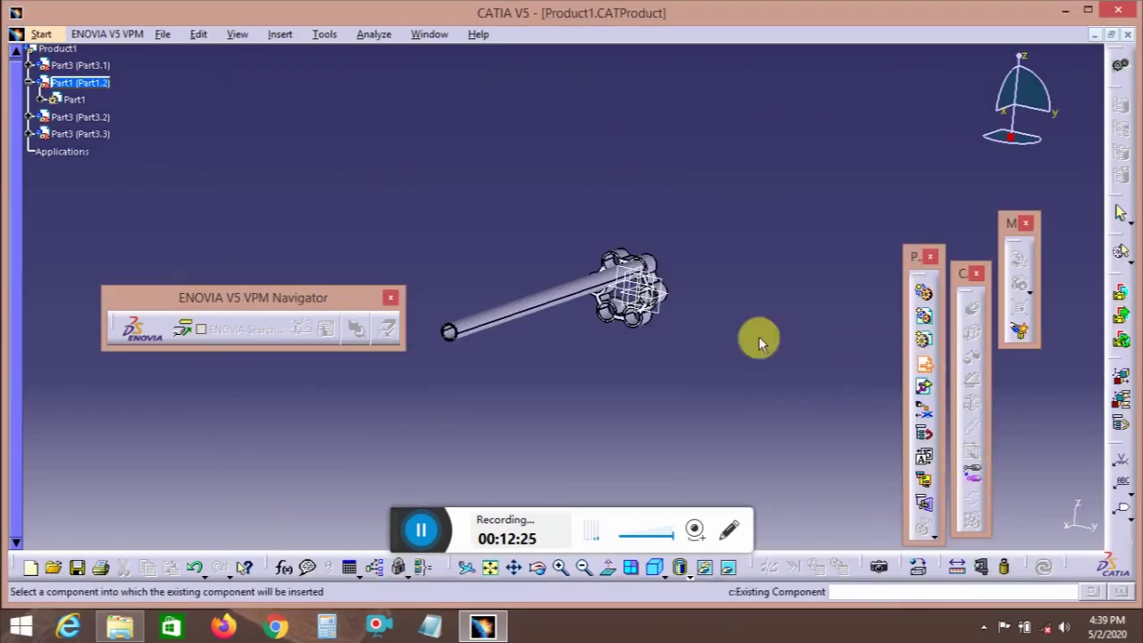
pyautogui.click(57, 48)
pyautogui.click(416, 200)
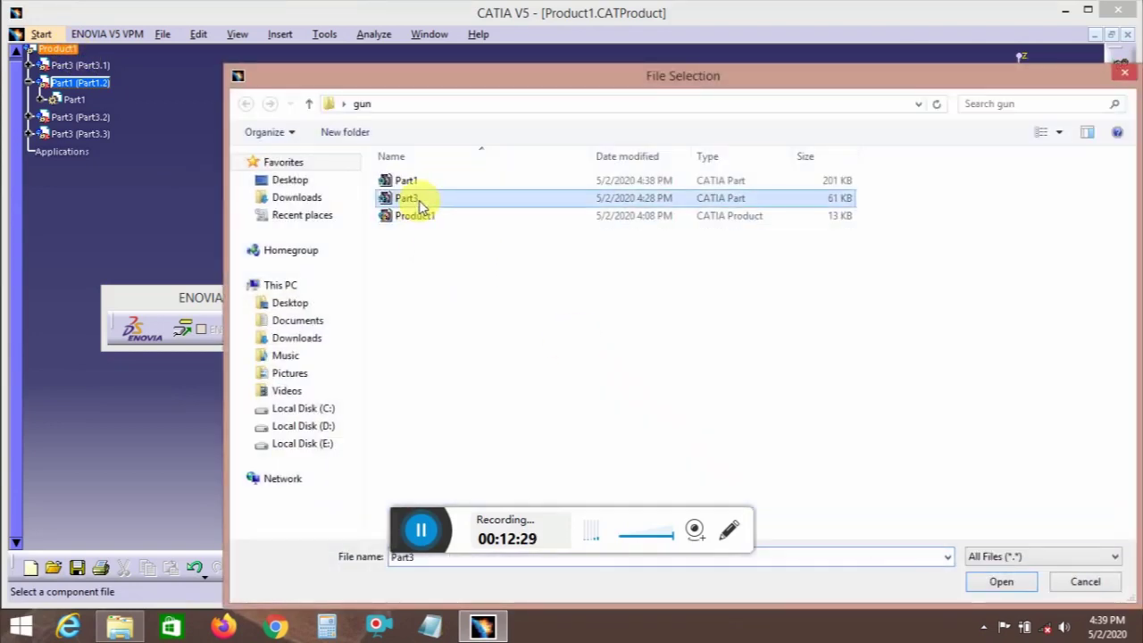
pyautogui.press('Return')
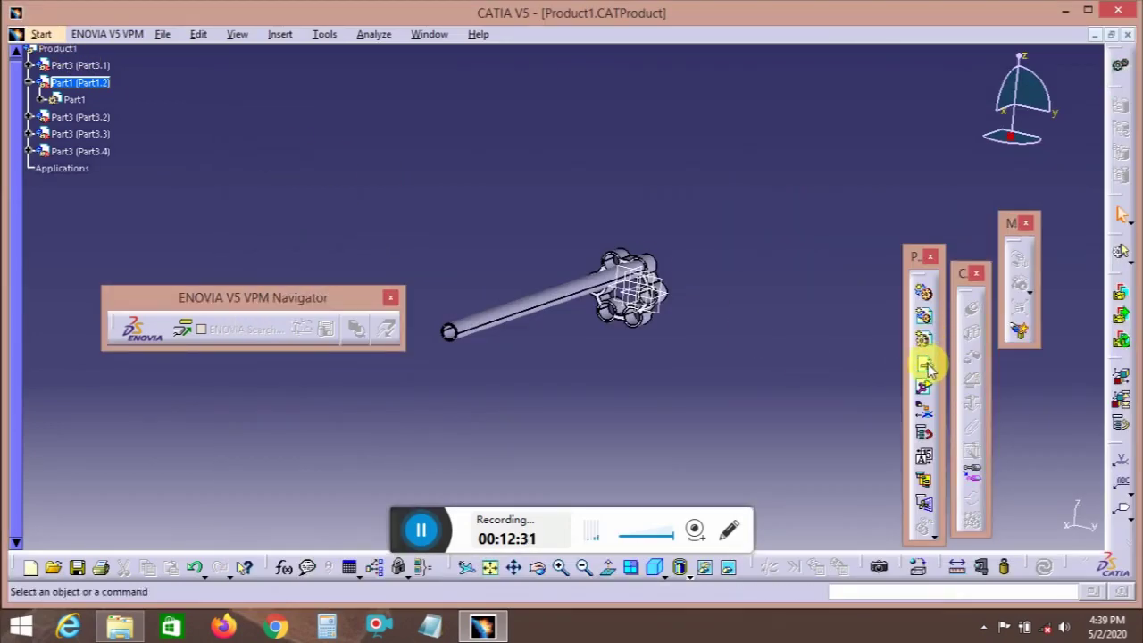
# - Activate Product1 and snap the axis of one inserted Part3 barrel copy onto a tube of the six-tube holder
pyautogui.moveTo(741, 323); pyautogui.dragTo(796, 340, button='middle')
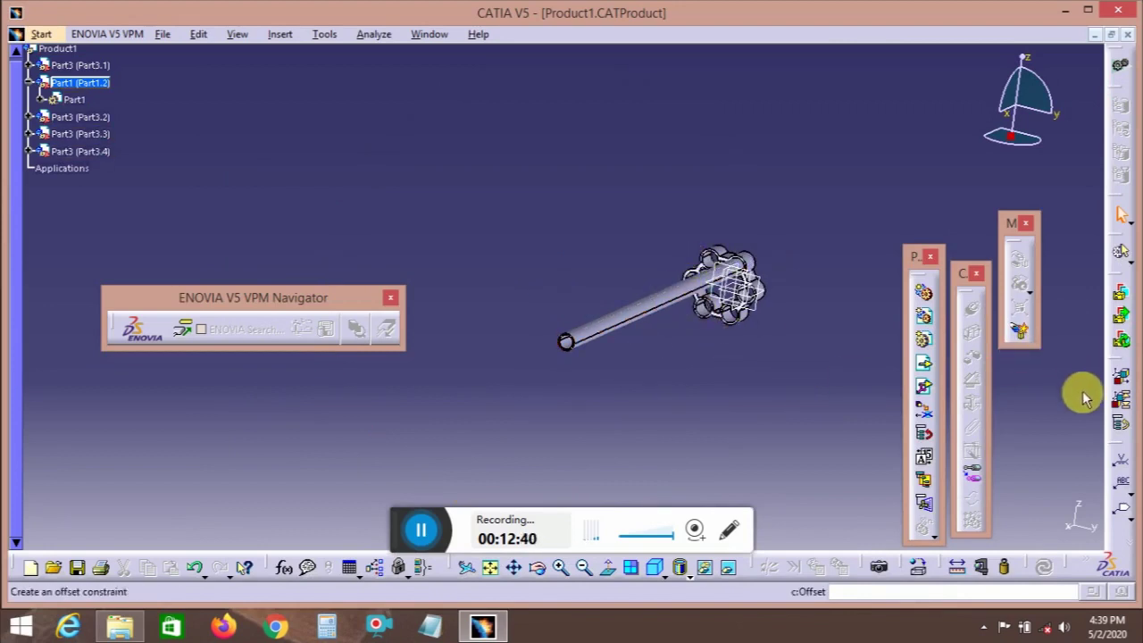
pyautogui.moveTo(778, 372); pyautogui.dragTo(735, 353, button='middle')
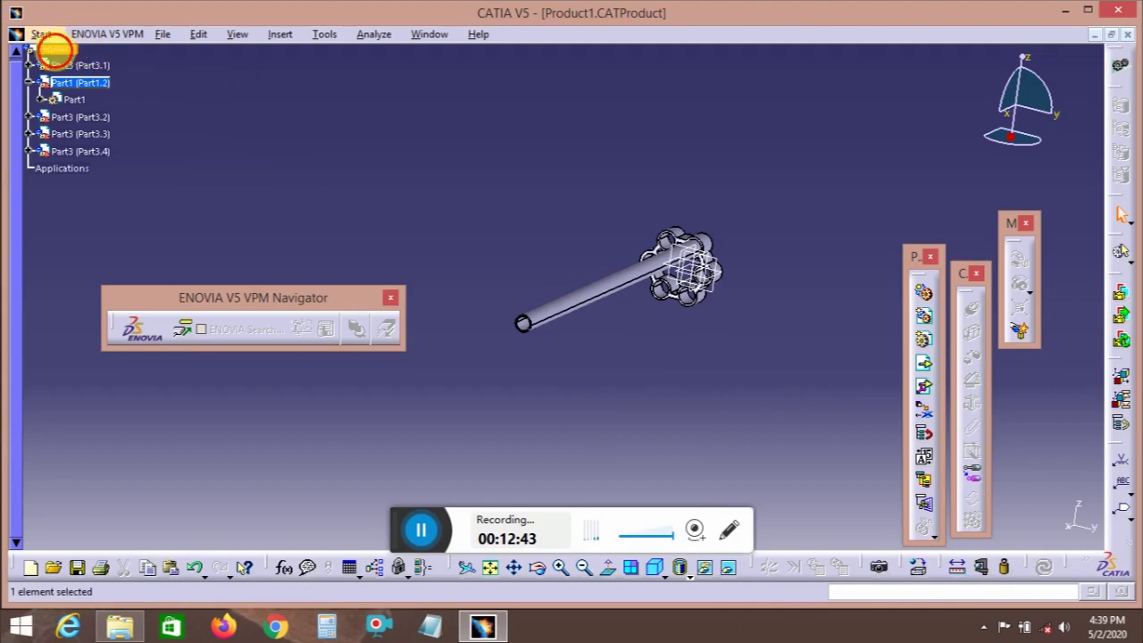
pyautogui.doubleClick(55, 49)
pyautogui.click(1021, 285)
pyautogui.moveTo(658, 375); pyautogui.dragTo(564, 335, button='middle')
pyautogui.click(630, 283)
pyautogui.click(625, 255)
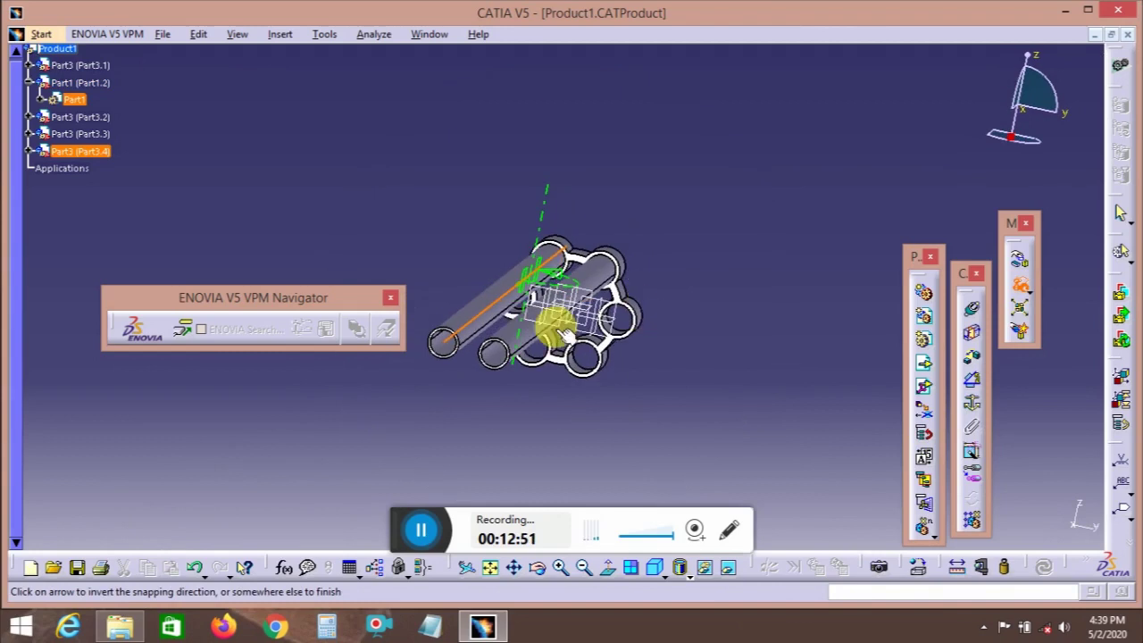
pyautogui.click(642, 326)
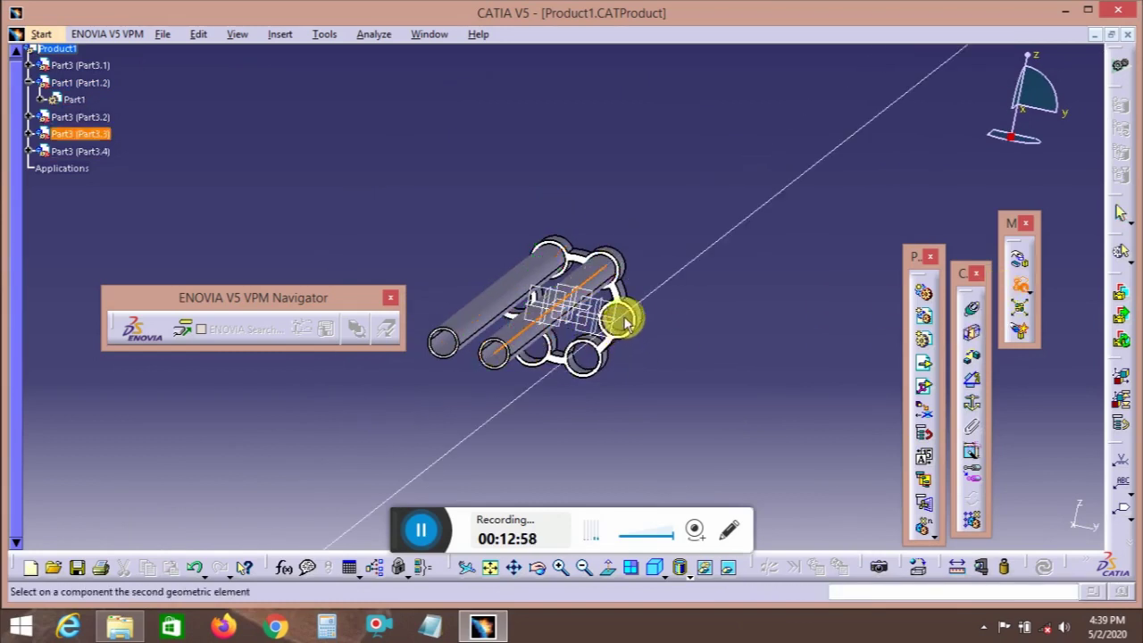
# - Snap the axes of the other two inserted barrel copies onto two more free tubes of the six-tube holder
pyautogui.moveTo(627, 336); pyautogui.dragTo(840, 339, button='middle')
pyautogui.click(839, 352)
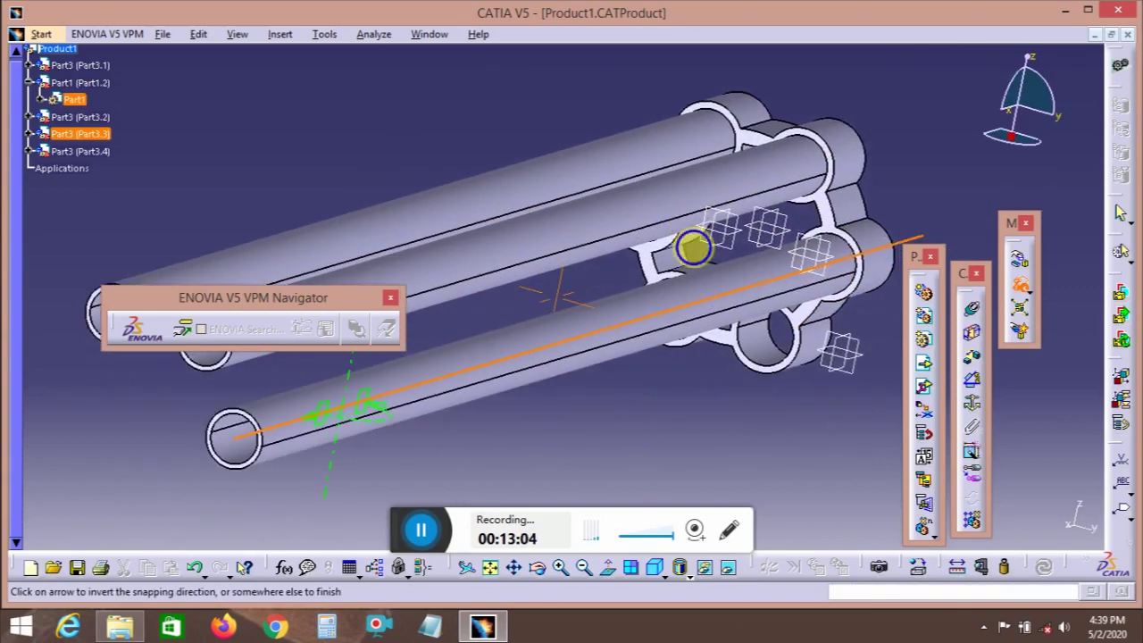
pyautogui.click(693, 247)
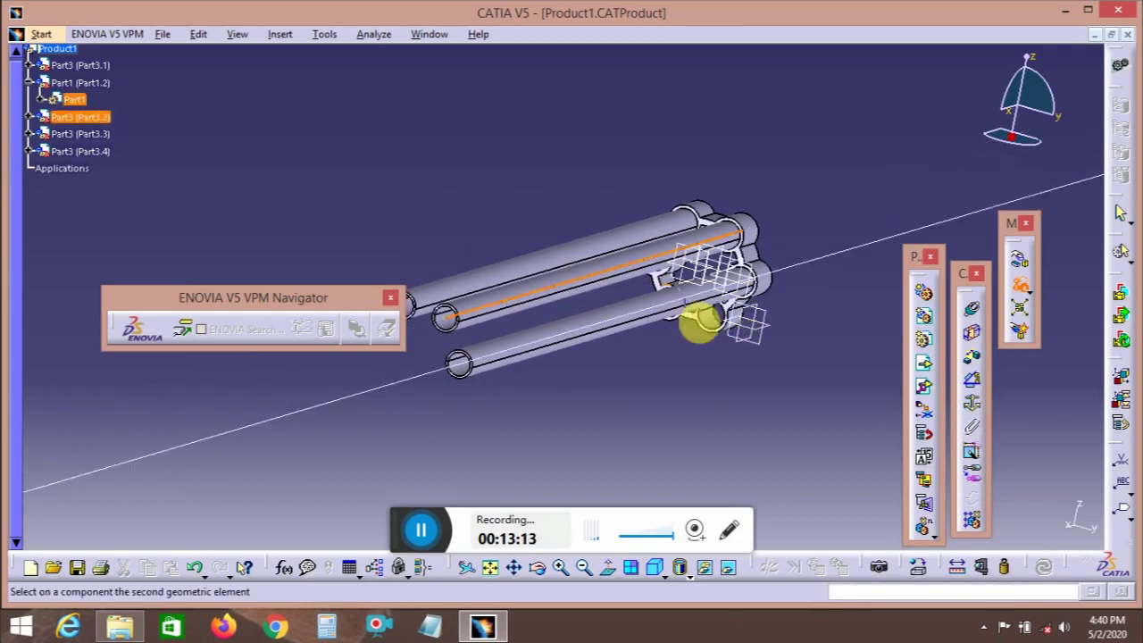
pyautogui.moveTo(713, 319); pyautogui.dragTo(812, 309, button='middle')
# - Insert two further copies of Part3 from the gun folder into Product1 as existing components
pyautogui.click(922, 364)
pyautogui.click(920, 366)
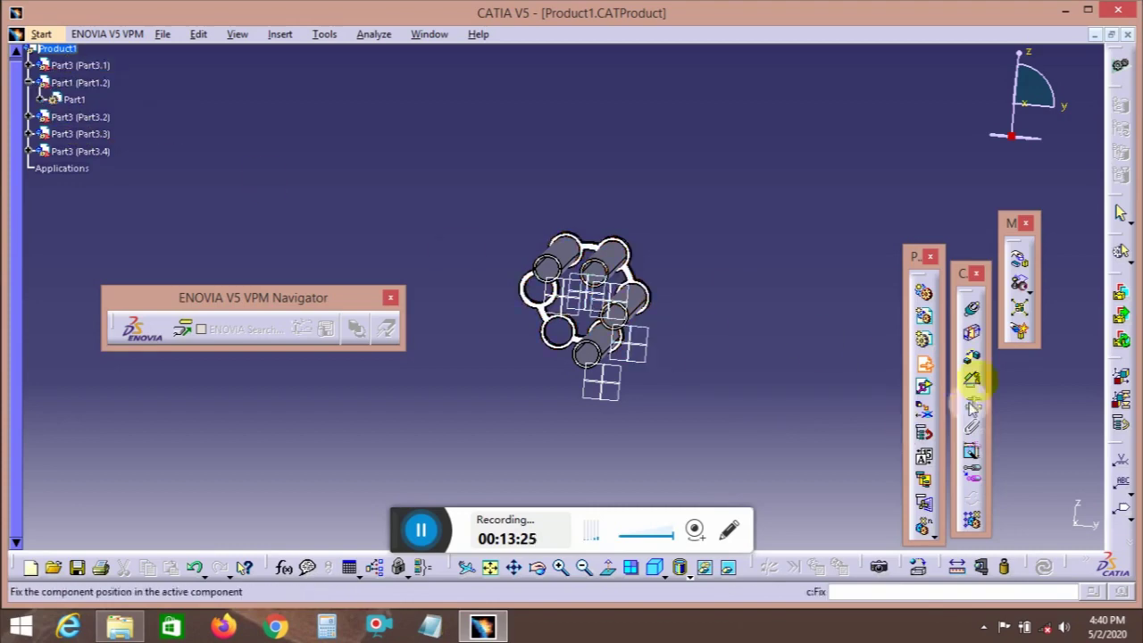
pyautogui.click(71, 50)
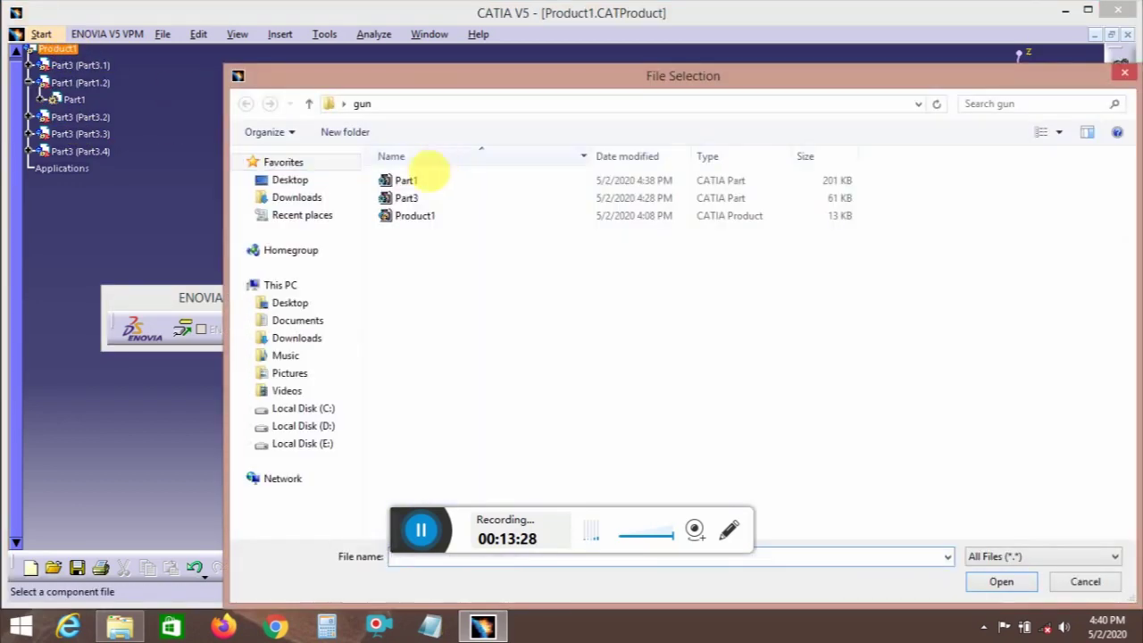
pyautogui.doubleClick(420, 200)
pyautogui.click(923, 365)
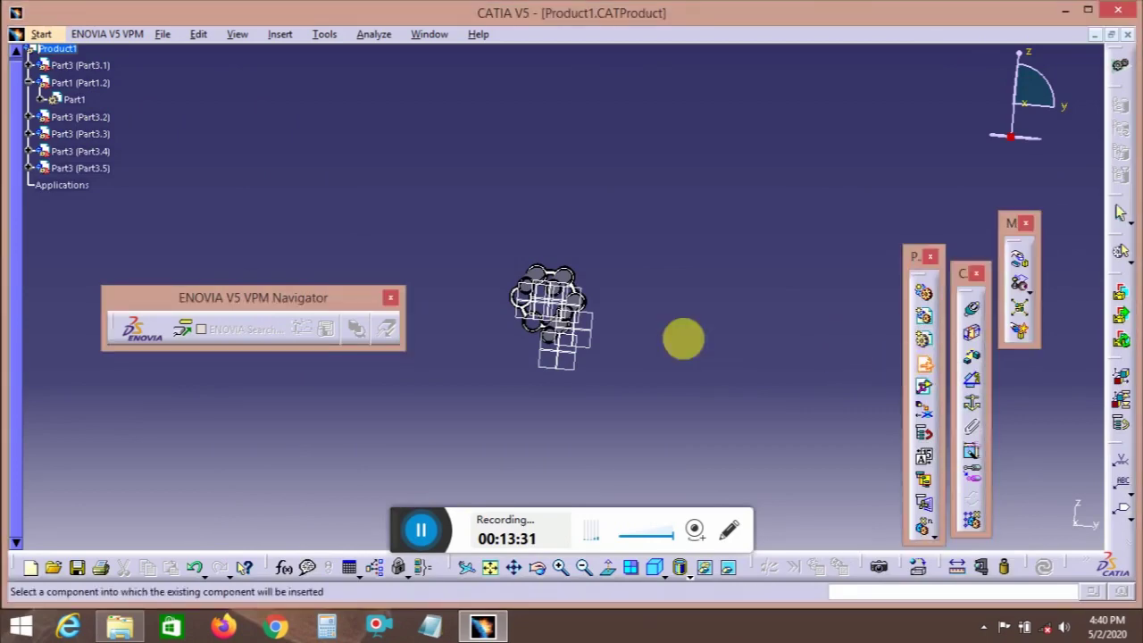
pyautogui.click(58, 49)
pyautogui.doubleClick(415, 202)
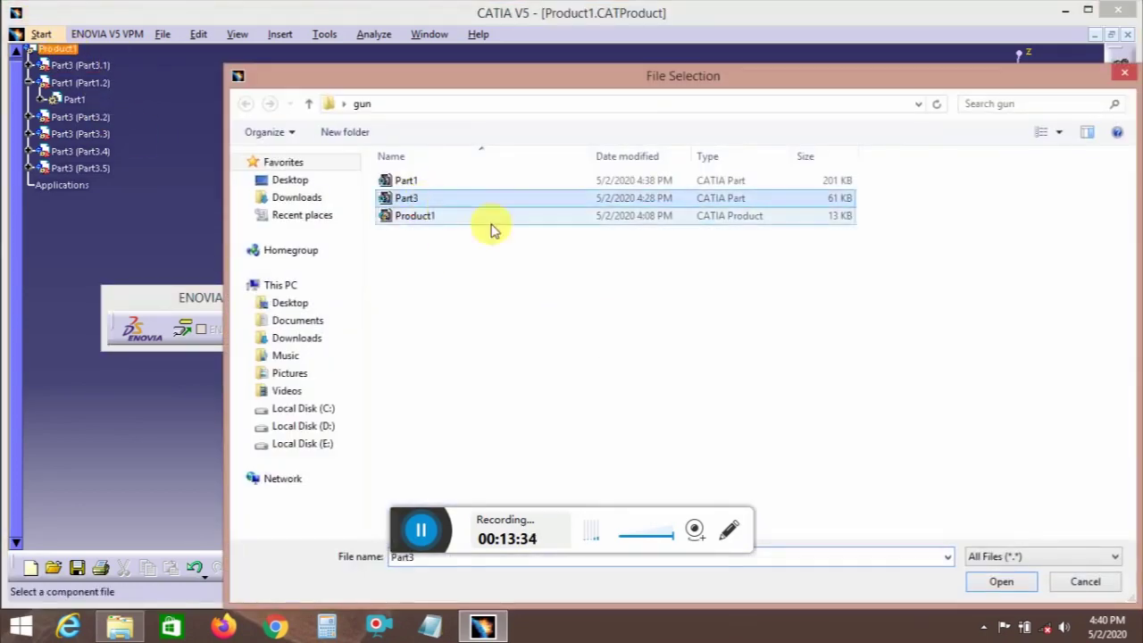
pyautogui.click(701, 353)
# - Snap the axis of the newest barrel copy, Part3.6, onto one of the two empty tubes of the holder
pyautogui.moveTo(701, 353); pyautogui.dragTo(675, 352, button='middle')
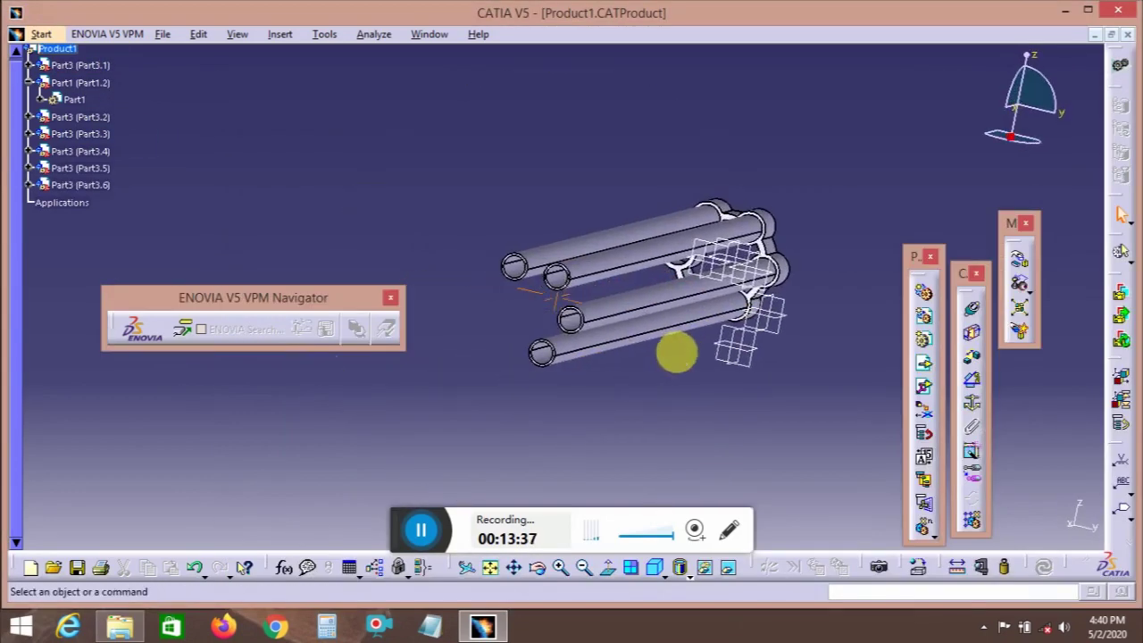
pyautogui.click(1019, 285)
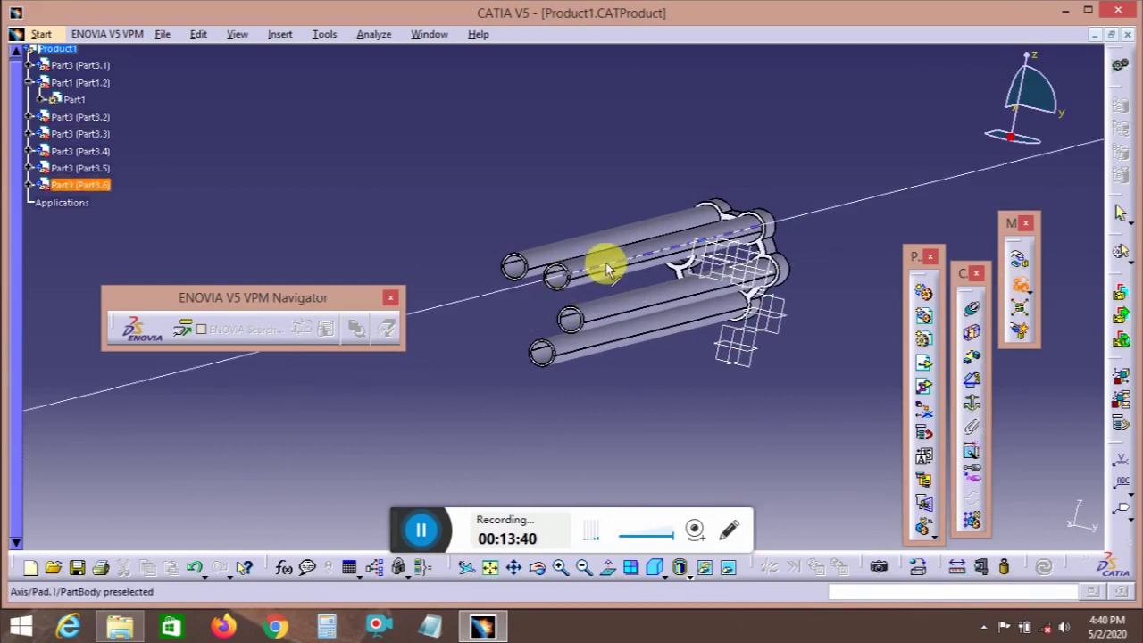
pyautogui.click(692, 265)
pyautogui.moveTo(694, 265); pyautogui.dragTo(717, 245, button='middle')
pyautogui.click(600, 271)
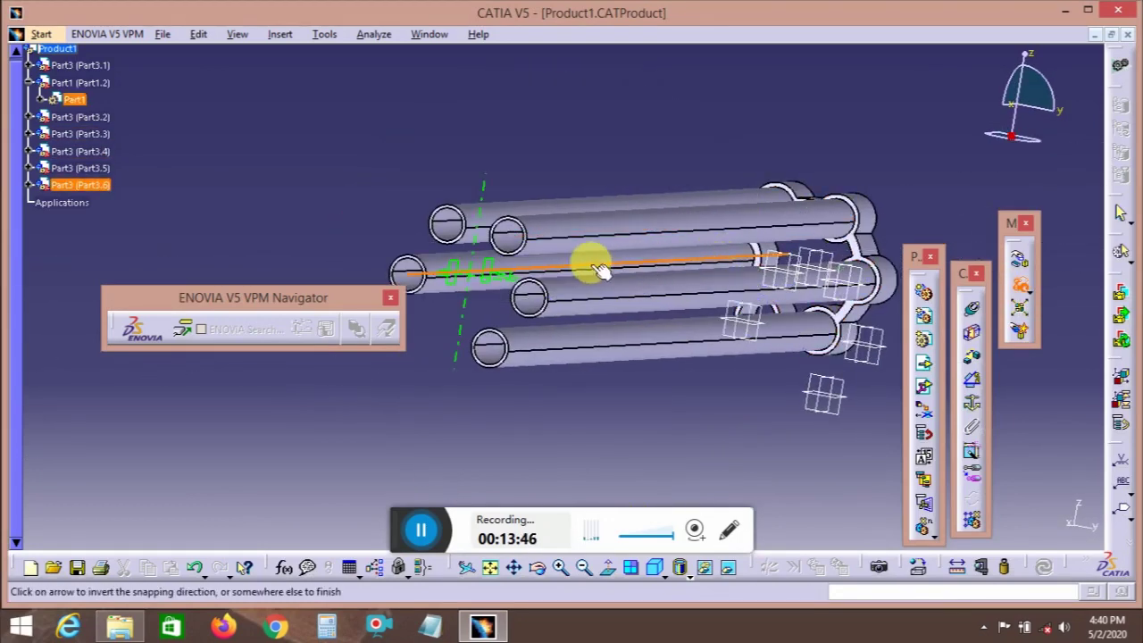
pyautogui.click(611, 269)
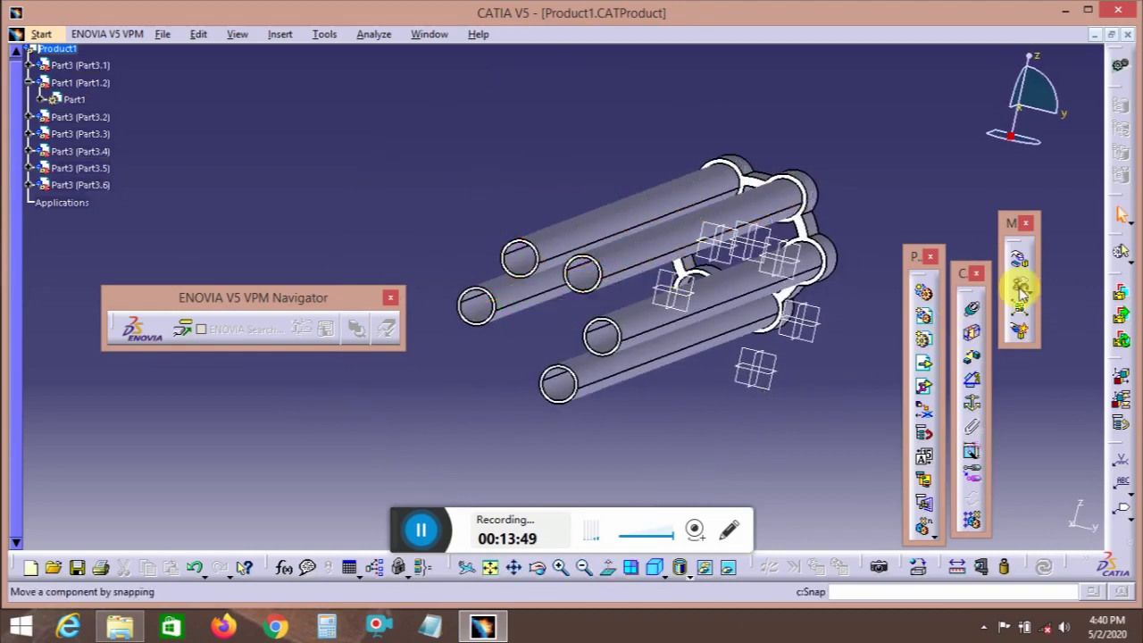
# - Snap the axis of the remaining barrel copy, Part3.5, onto the last empty tube of the holder
pyautogui.click(1020, 287)
pyautogui.click(668, 286)
pyautogui.moveTo(669, 286); pyautogui.dragTo(658, 398, button='middle')
pyautogui.moveTo(572, 252); pyautogui.dragTo(588, 379, button='middle')
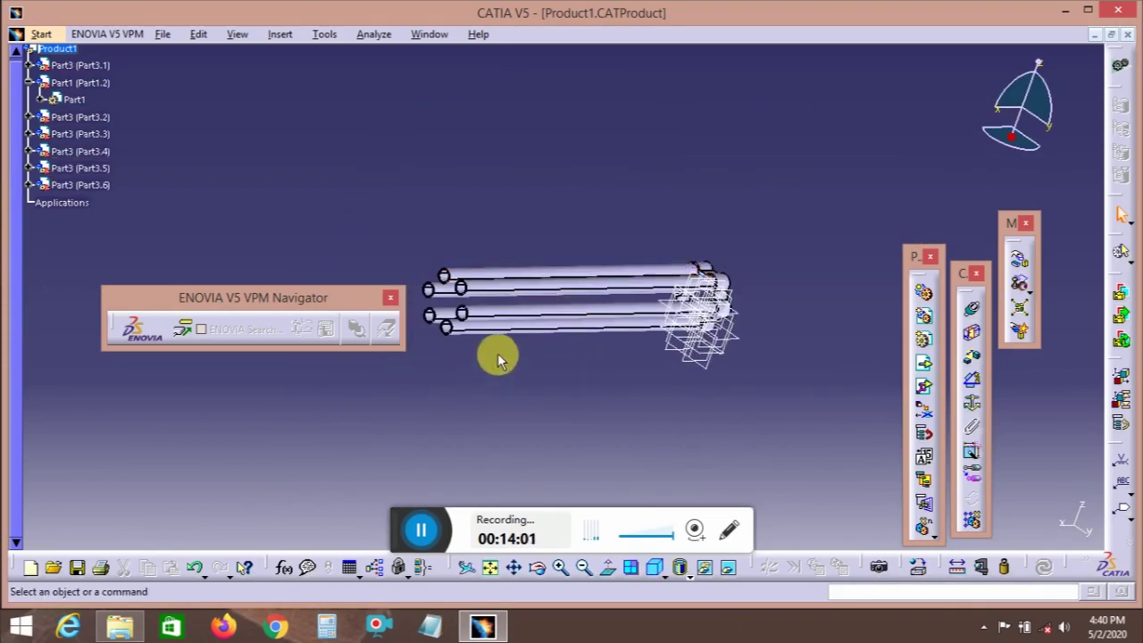
pyautogui.moveTo(693, 316); pyautogui.dragTo(642, 417, button='middle')
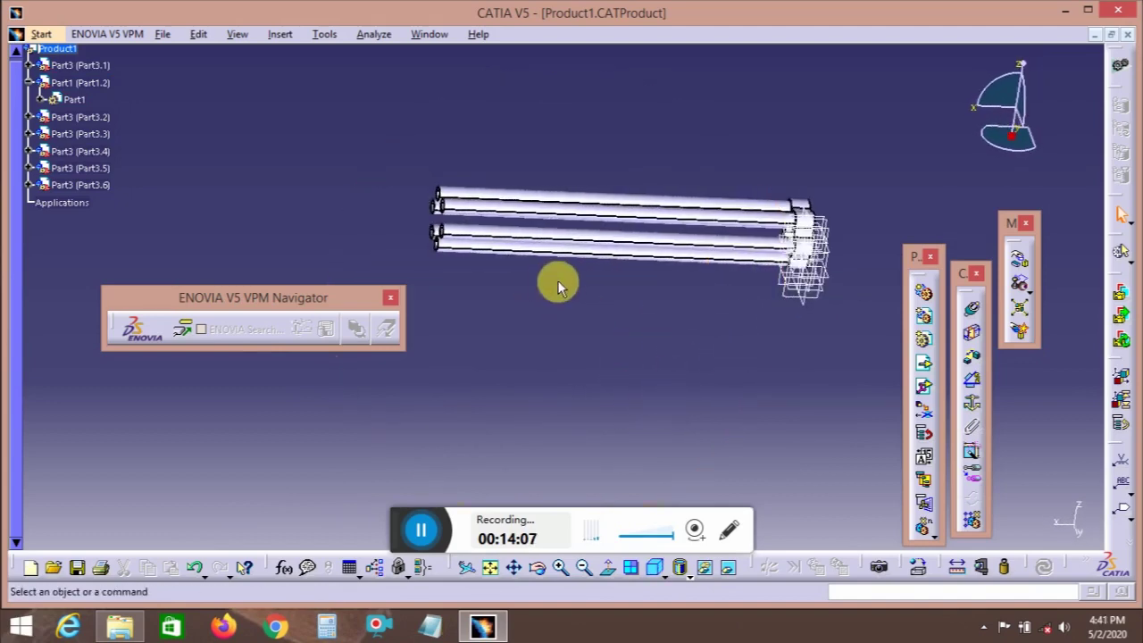
# - Switch to Calculator, enter the division 280 / 2, and close it
pyautogui.click(327, 624)
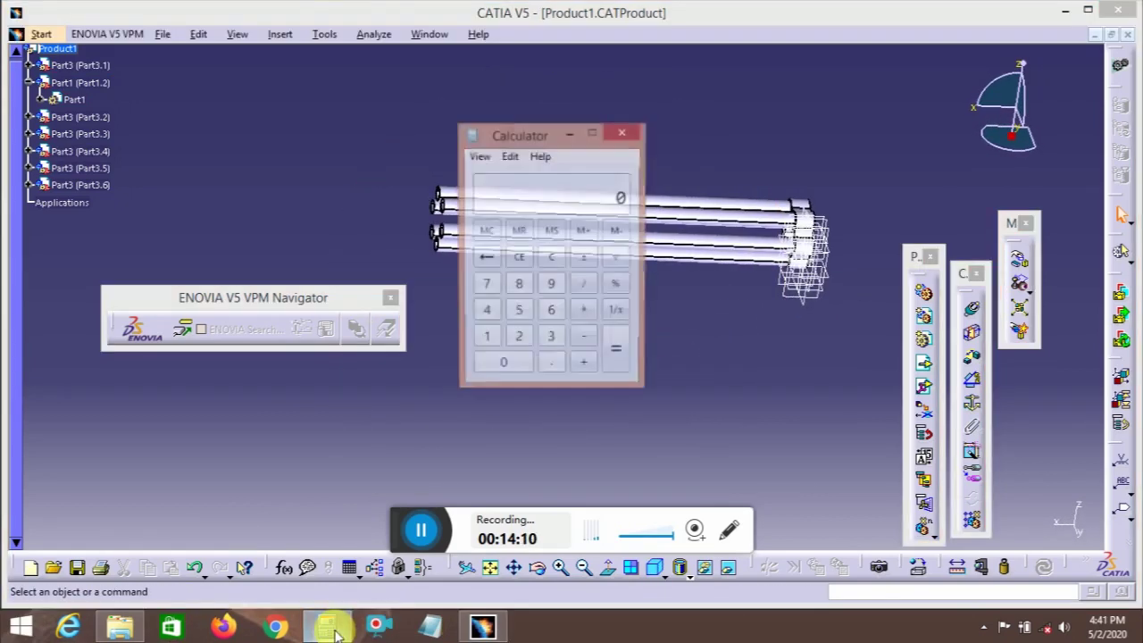
pyautogui.write('3')
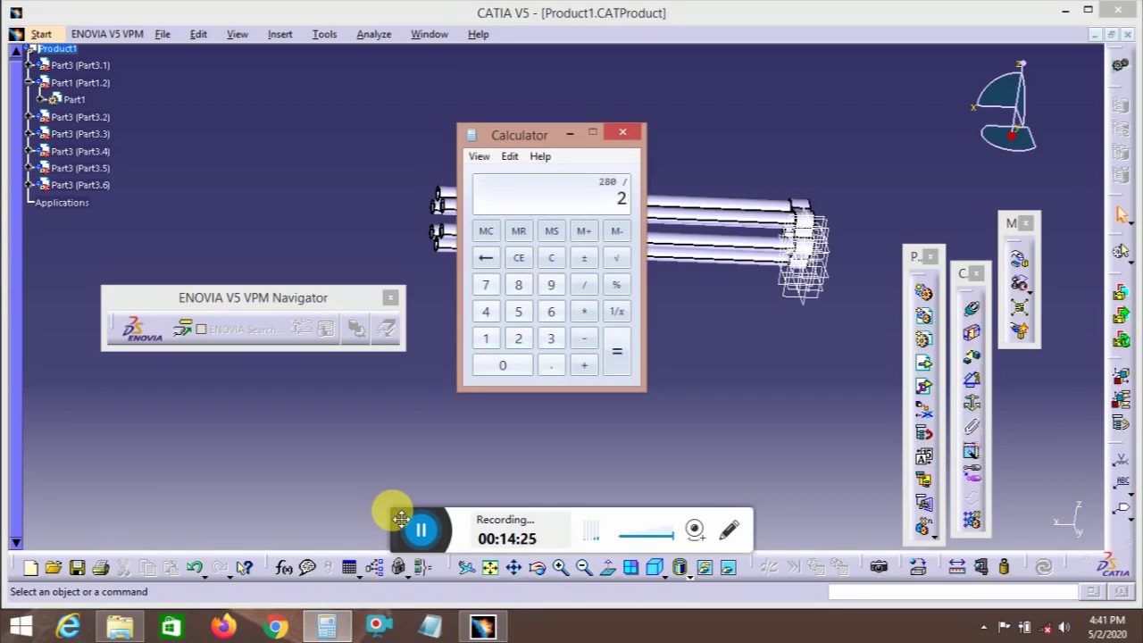
pyautogui.click(622, 132)
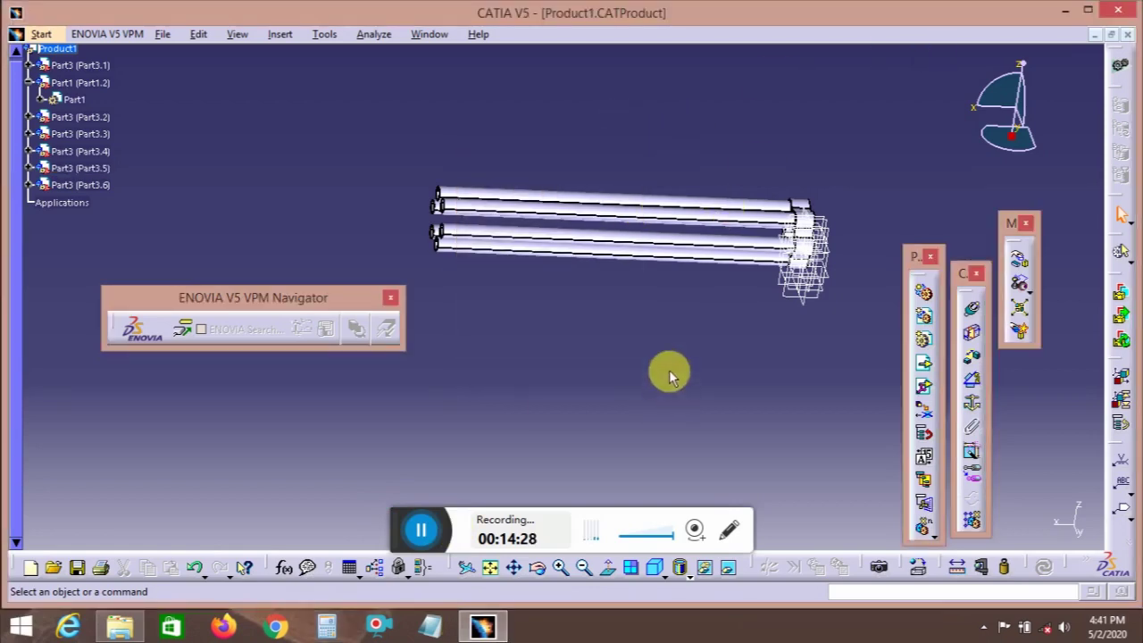
# - Insert two more copies of the six-tube Part1 from the gun folder into Product1 as existing components
pyautogui.moveTo(669, 372); pyautogui.dragTo(625, 268, button='middle')
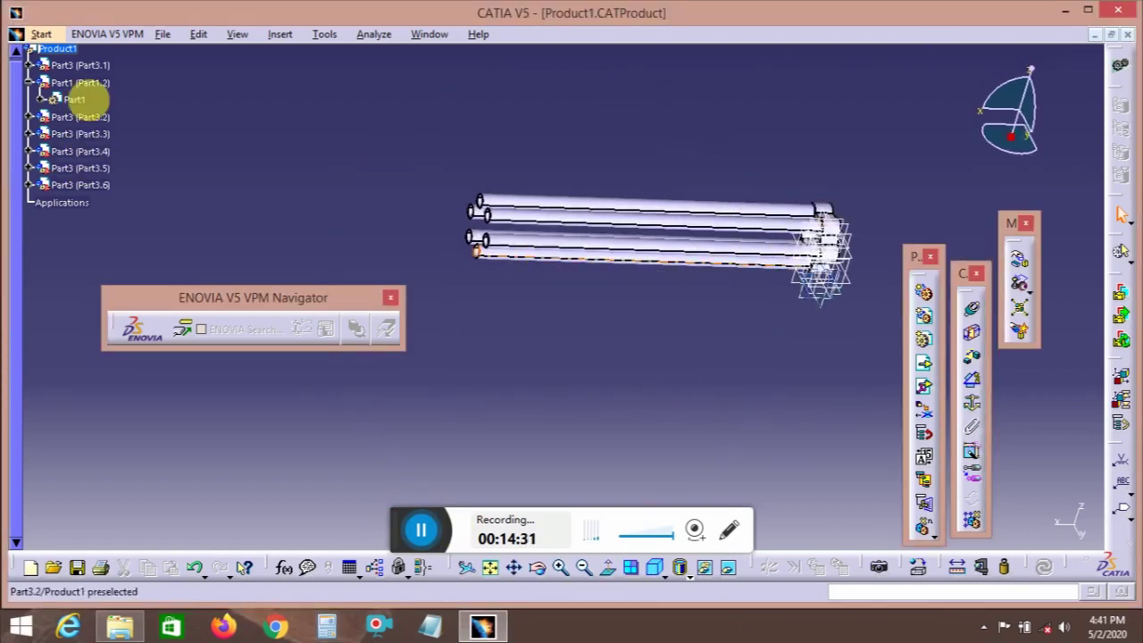
pyautogui.click(64, 87)
pyautogui.click(219, 168)
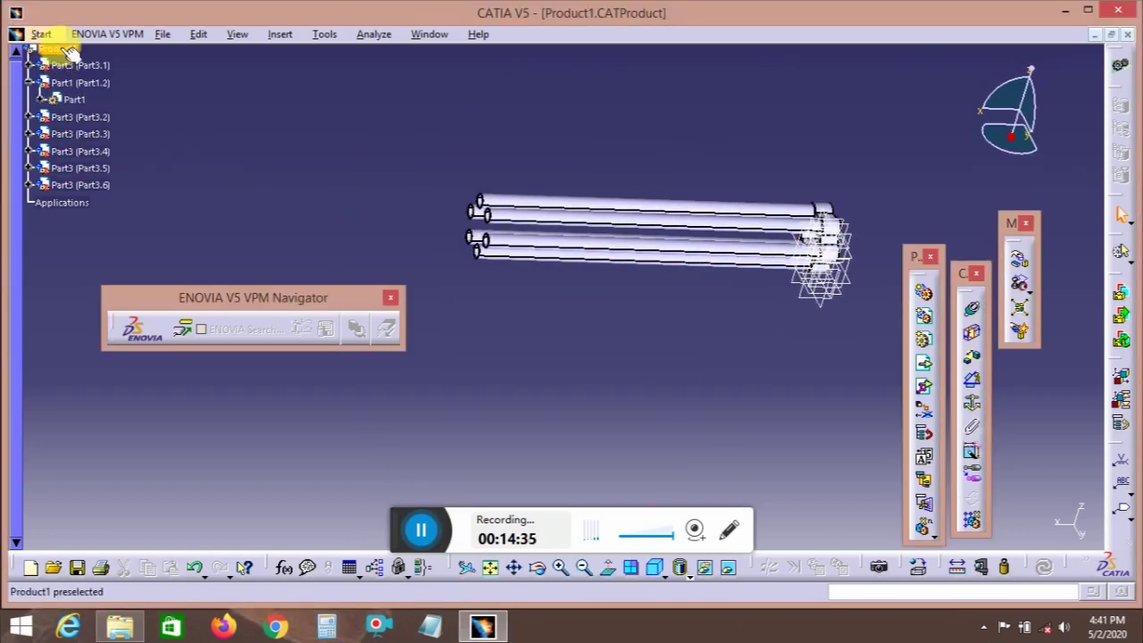
pyautogui.click(924, 366)
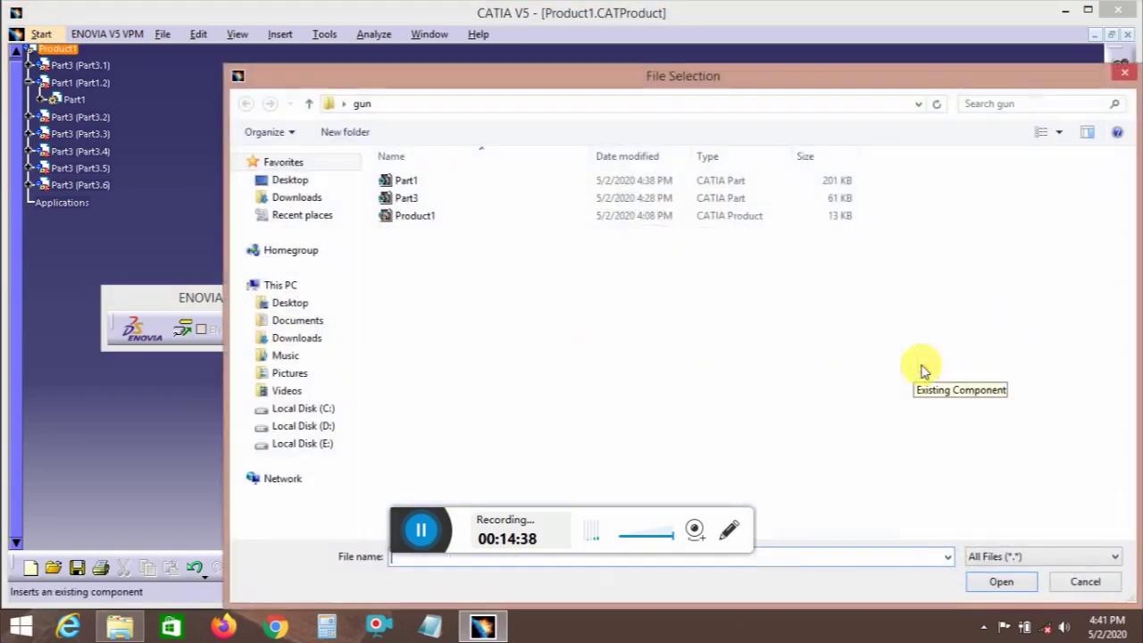
pyautogui.doubleClick(428, 180)
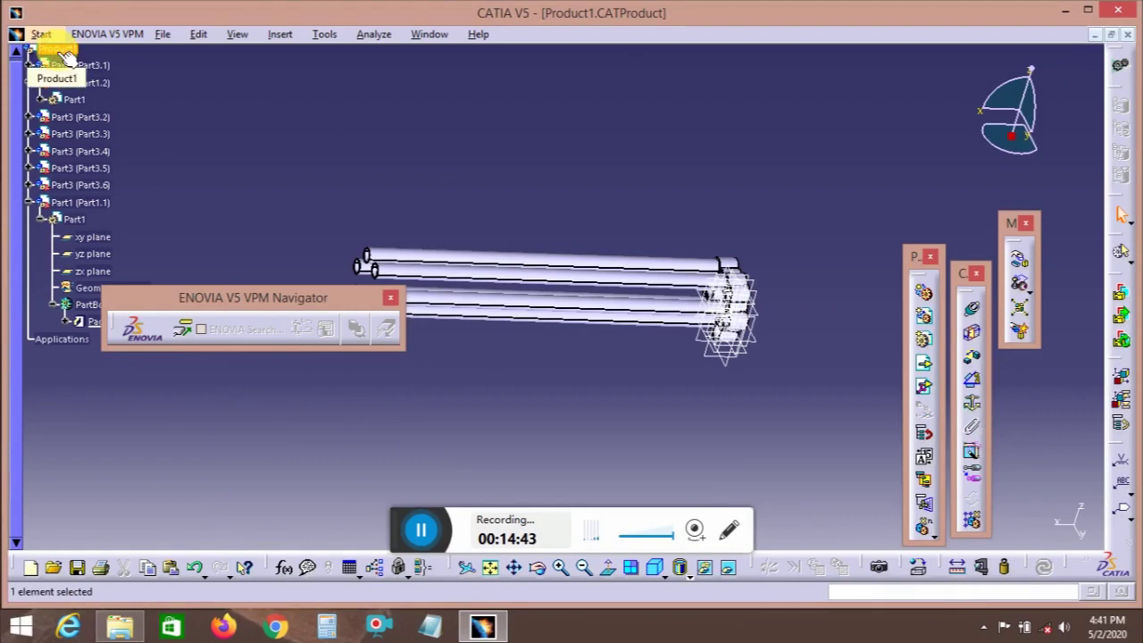
pyautogui.click(924, 366)
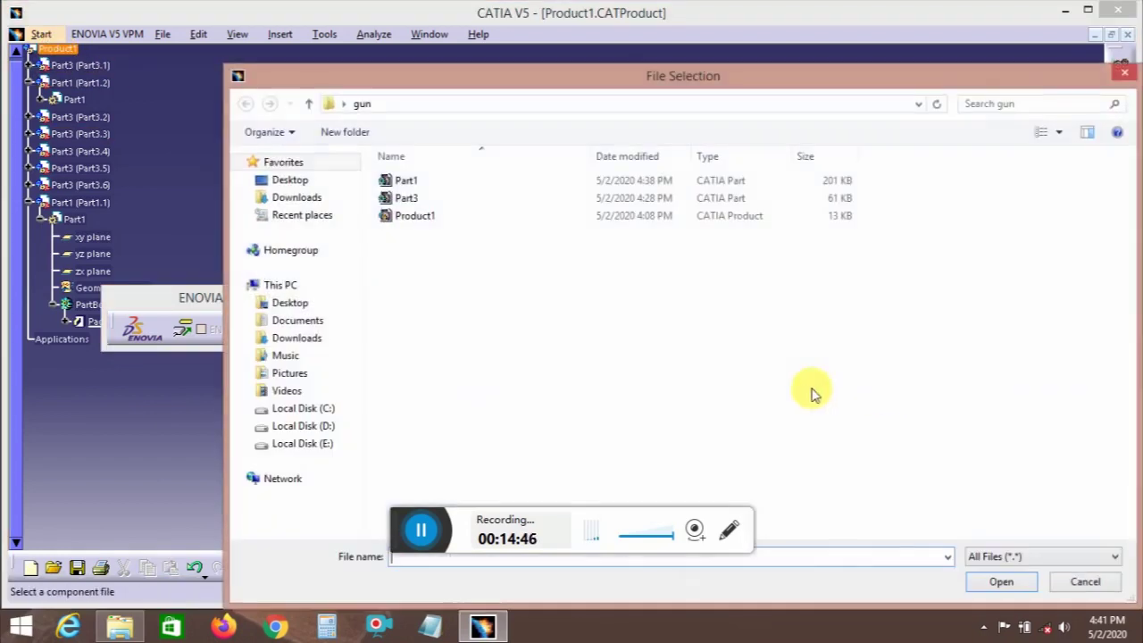
pyautogui.click(416, 181)
pyautogui.click(1001, 581)
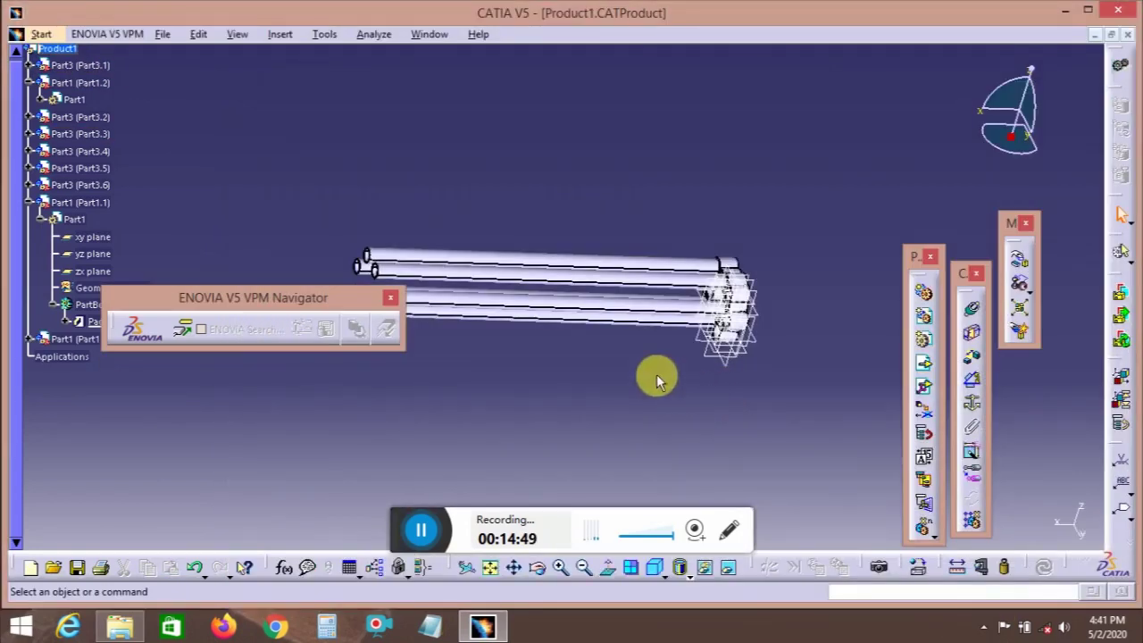
# - Hide the xy, yz and zx planes of the Part3 barrels and the Part1 holders
pyautogui.moveTo(657, 379); pyautogui.dragTo(741, 314, button='middle')
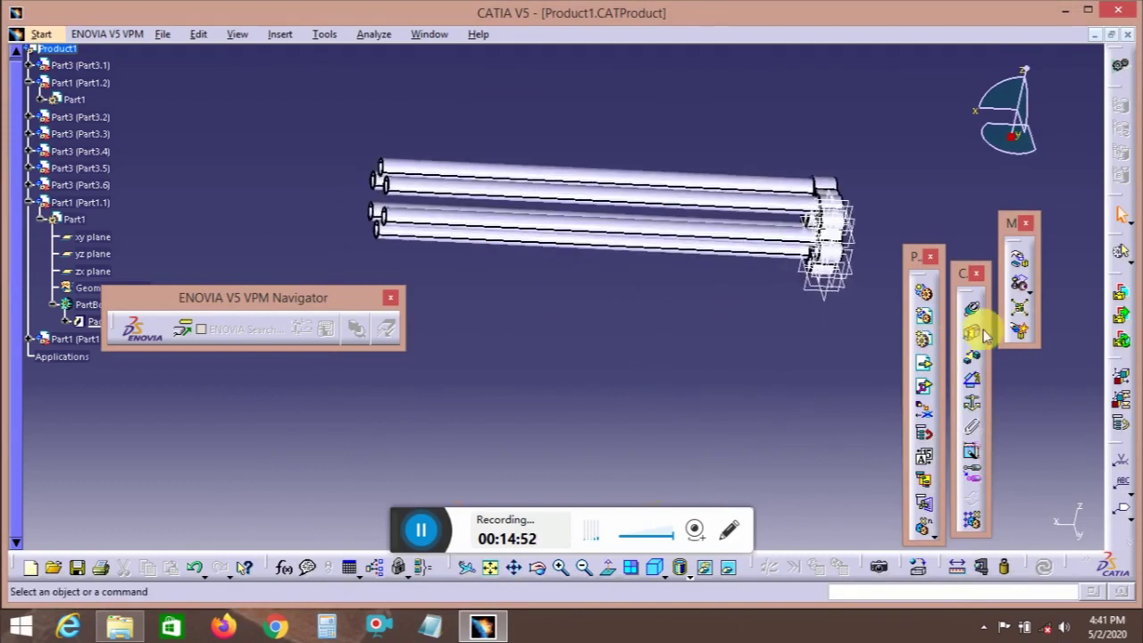
pyautogui.moveTo(849, 327); pyautogui.dragTo(760, 339, button='middle')
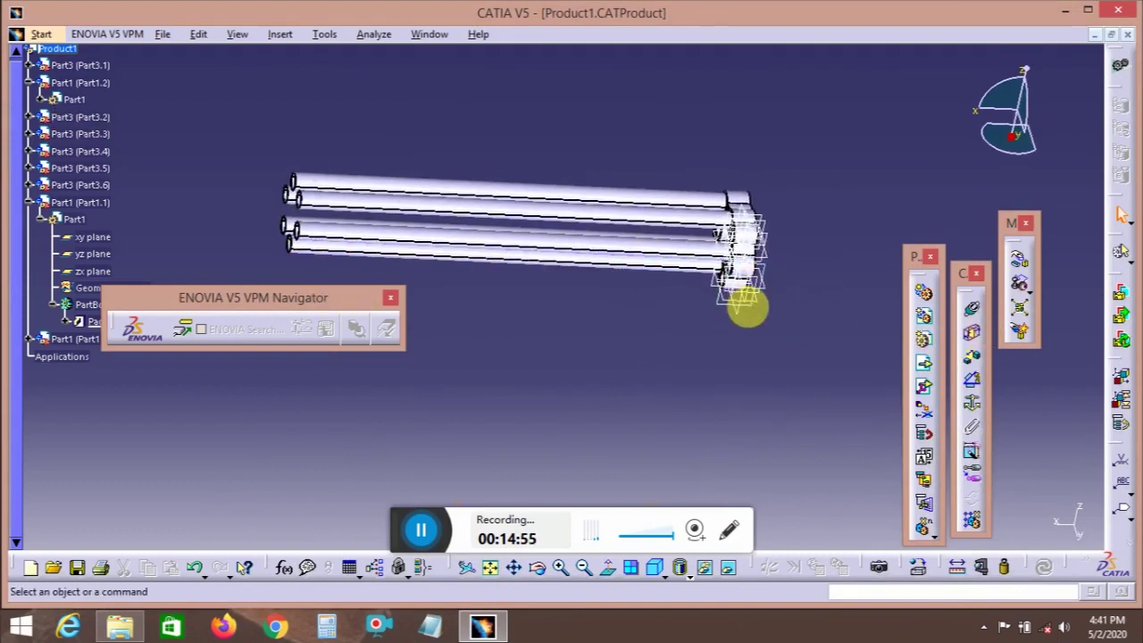
pyautogui.rightClick(741, 301)
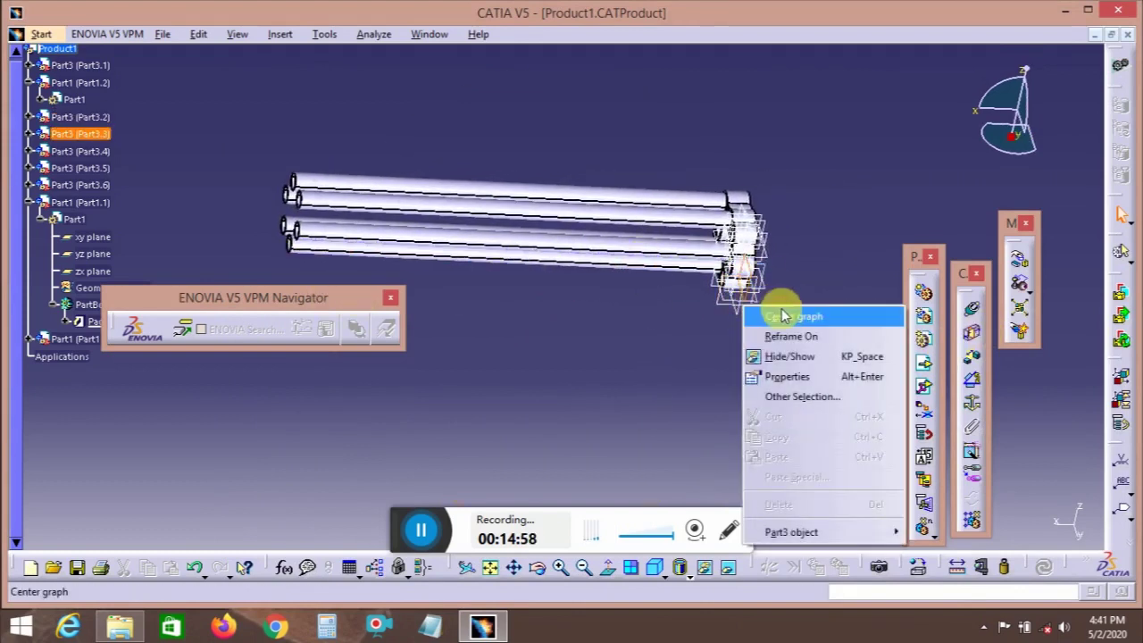
pyautogui.click(777, 306)
pyautogui.click(92, 280)
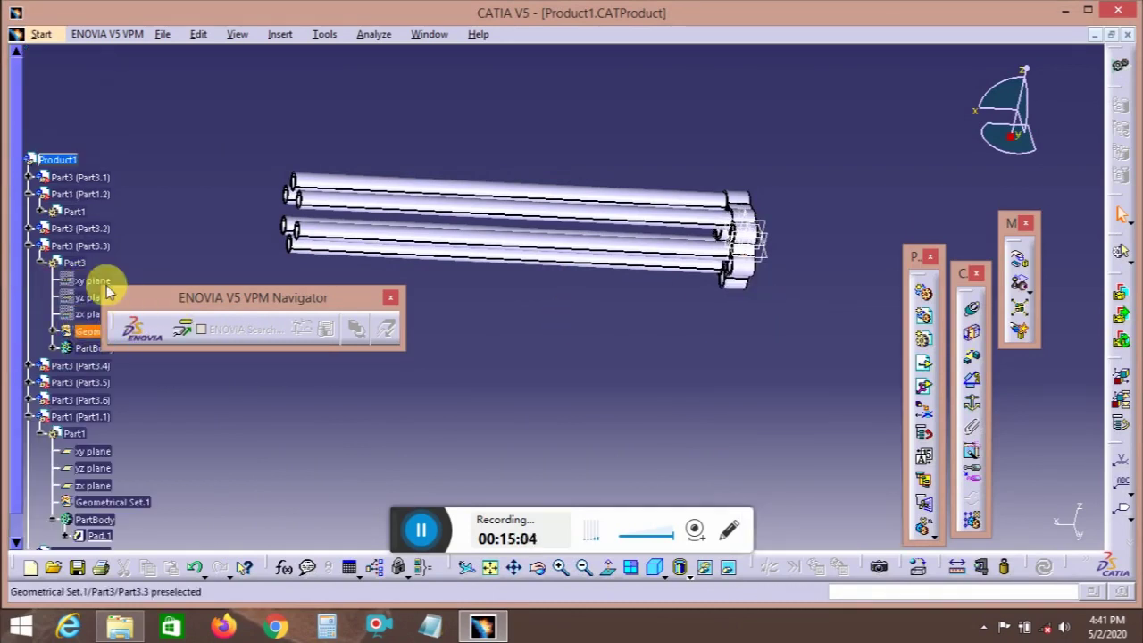
pyautogui.click(42, 212)
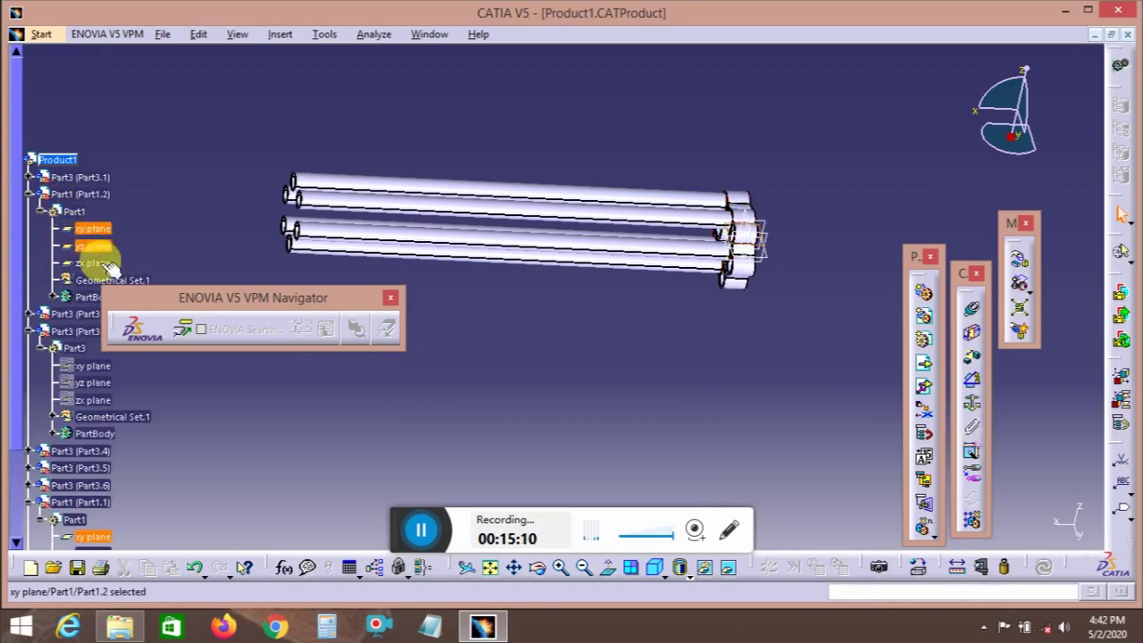
pyautogui.moveTo(546, 395); pyautogui.dragTo(603, 345, button='middle')
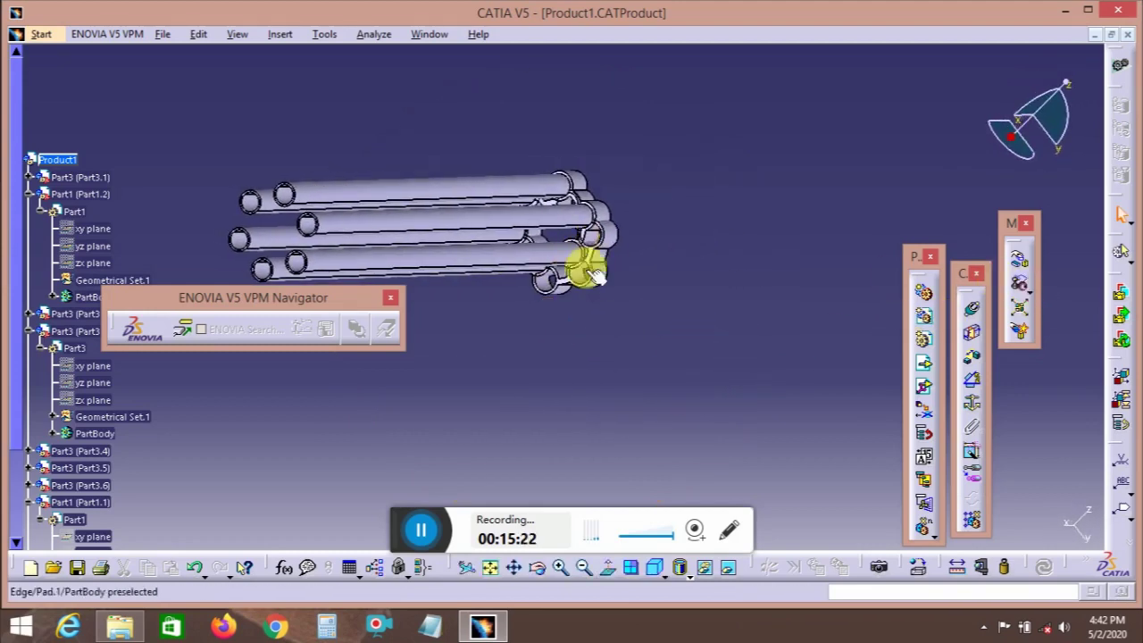
# - Slide the two added Part1 holder copies along a barrel's axis, away from the first holder, using free-axis manipulation
pyautogui.moveTo(566, 305); pyautogui.dragTo(643, 165, button='middle')
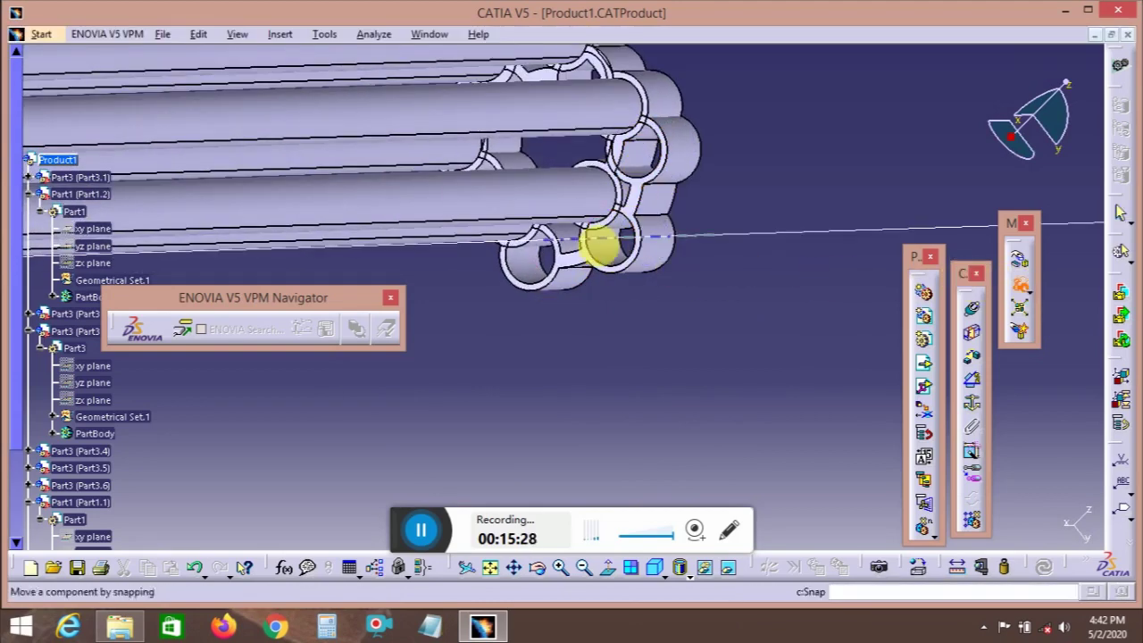
pyautogui.click(546, 234)
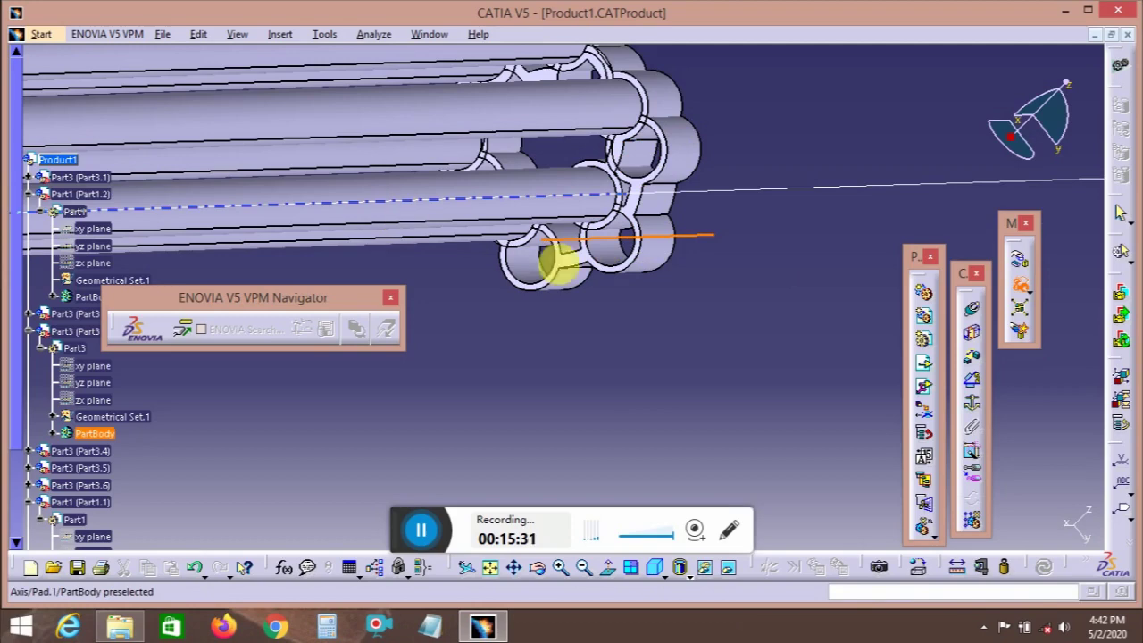
pyautogui.click(1019, 260)
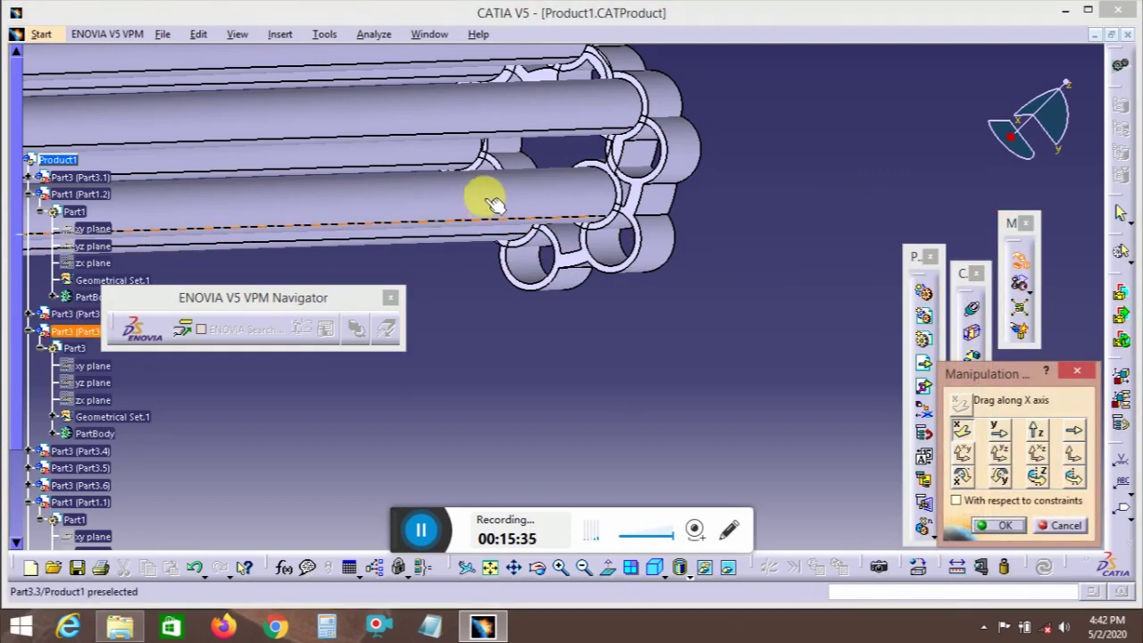
pyautogui.moveTo(655, 230); pyautogui.dragTo(691, 287, button='middle')
pyautogui.click(1075, 431)
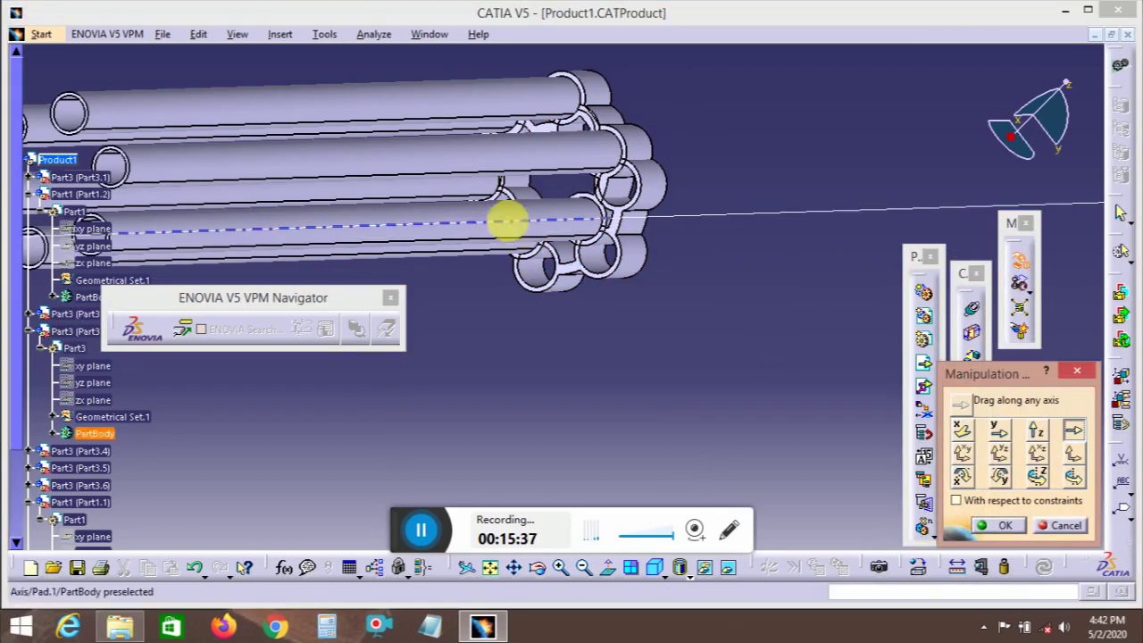
pyautogui.click(500, 220)
pyautogui.moveTo(653, 272); pyautogui.dragTo(265, 337)
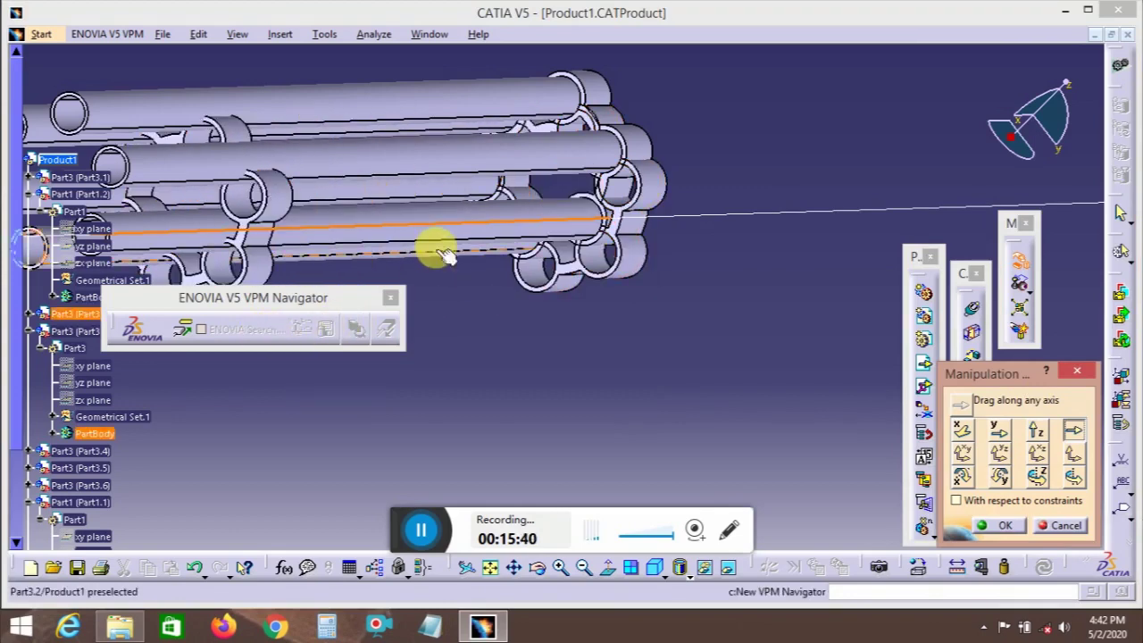
pyautogui.moveTo(438, 244)
pyautogui.mouseDown(button='middle')
pyautogui.moveTo(589, 219)
pyautogui.moveTo(426, 237)
pyautogui.mouseUp(button='middle')
pyautogui.moveTo(397, 254); pyautogui.dragTo(602, 283)
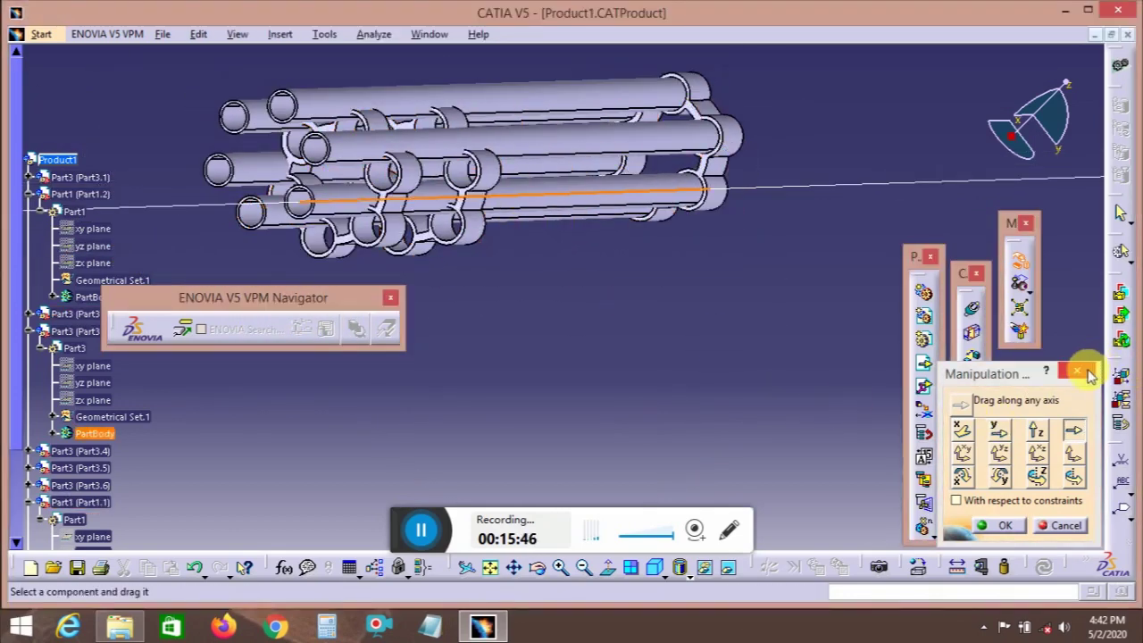
pyautogui.click(1078, 370)
# - Snap the tube axes of the two moved Part1 holder copies onto the matching barrel axes
pyautogui.moveTo(624, 268); pyautogui.dragTo(665, 284, button='middle')
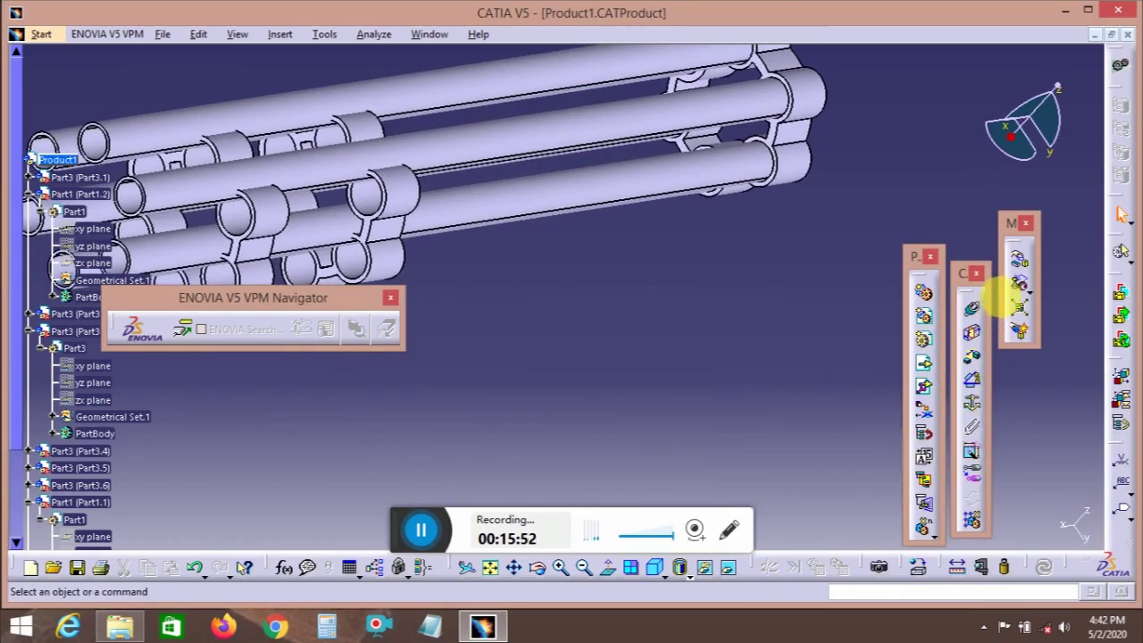
pyautogui.click(1023, 293)
pyautogui.moveTo(477, 241); pyautogui.dragTo(407, 228, button='middle')
pyautogui.click(478, 191)
pyautogui.moveTo(463, 301); pyautogui.dragTo(711, 225, button='middle')
pyautogui.click(682, 265)
pyautogui.click(509, 148)
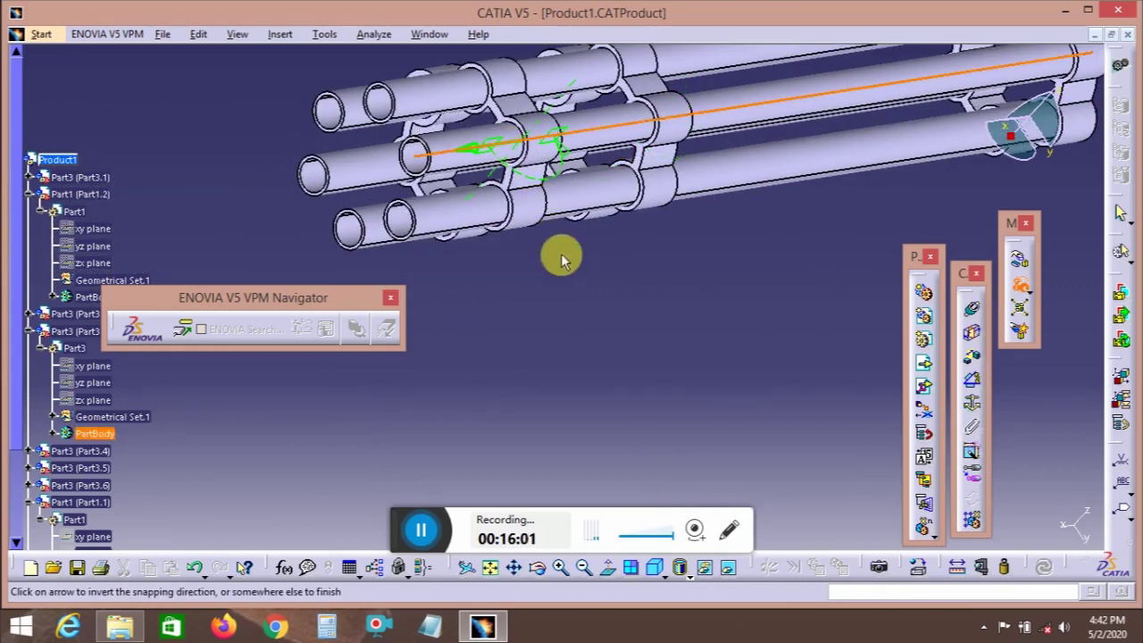
# - Move one holder copy along the barrel axis to mid-length and the other, Part1.3, close to the barrels' front ends
pyautogui.moveTo(559, 253); pyautogui.dragTo(708, 306, button='middle')
pyautogui.click(1019, 258)
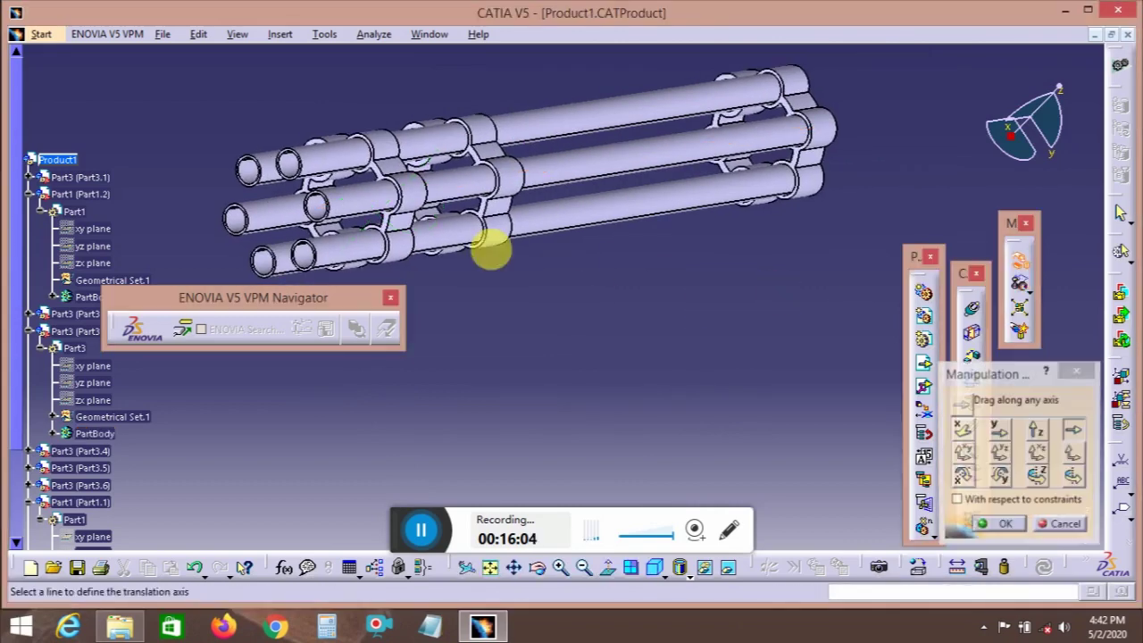
pyautogui.click(582, 222)
pyautogui.moveTo(500, 199); pyautogui.dragTo(628, 189)
pyautogui.moveTo(629, 189); pyautogui.dragTo(676, 242, button='middle')
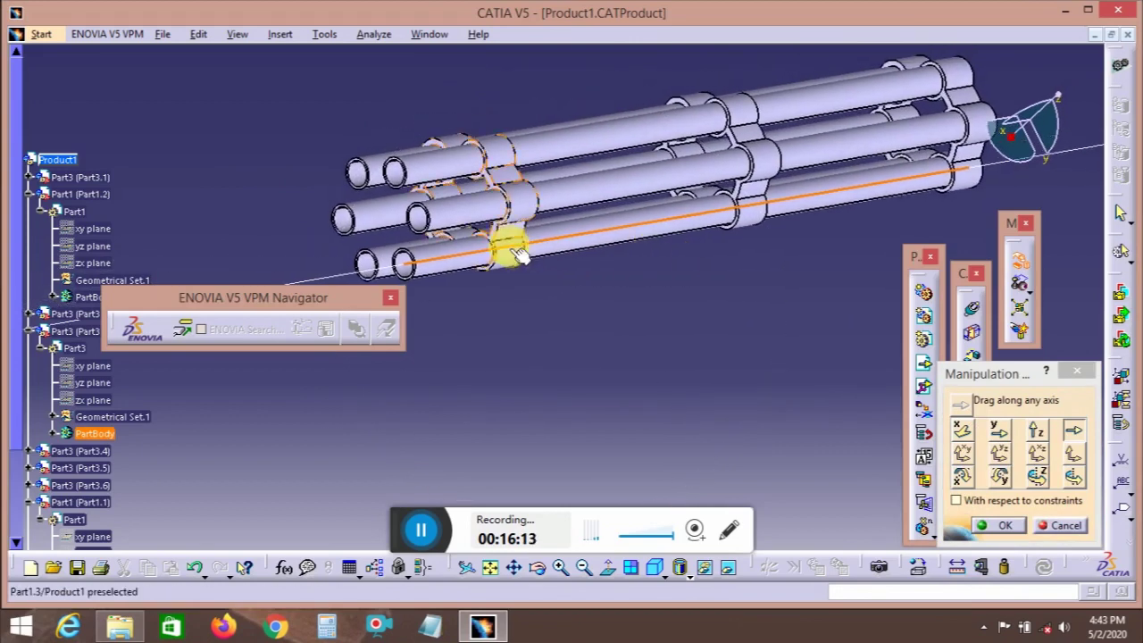
pyautogui.moveTo(509, 241); pyautogui.dragTo(489, 249)
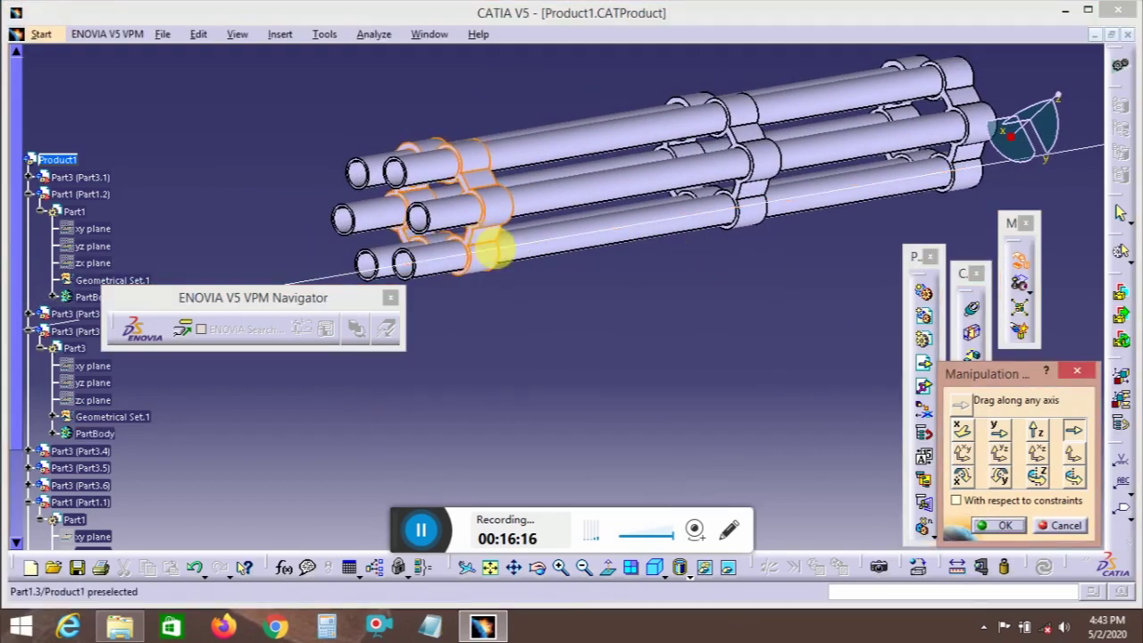
pyautogui.click(1004, 525)
# - Insert a new part into Product1 and select it in the tree
pyautogui.moveTo(617, 253); pyautogui.dragTo(576, 357, button='middle')
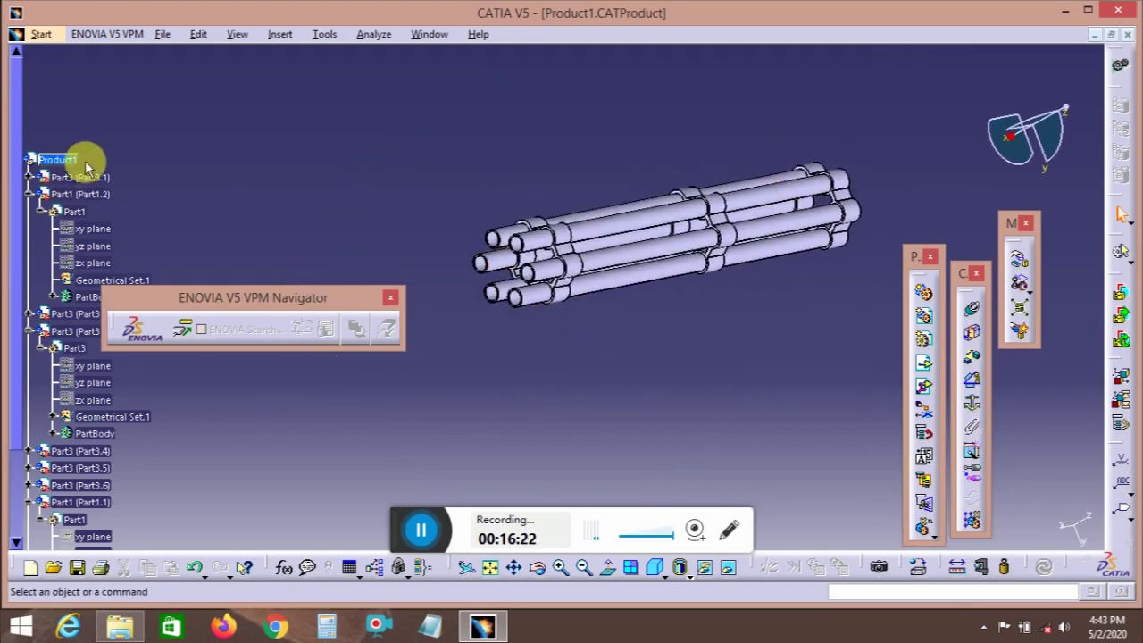
pyautogui.click(86, 163)
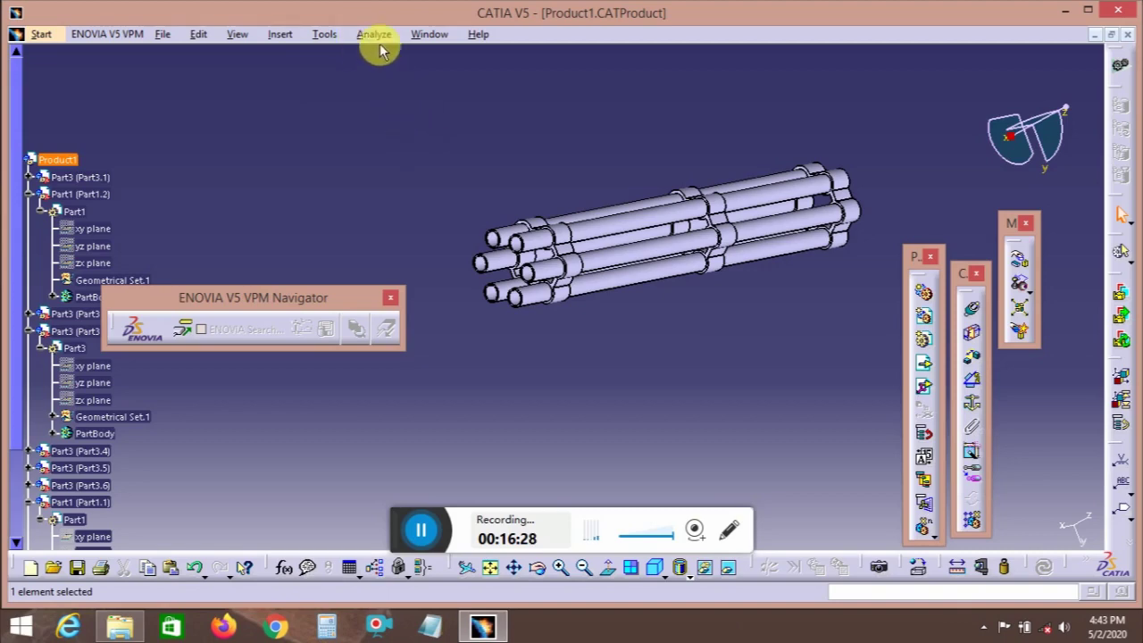
pyautogui.click(279, 34)
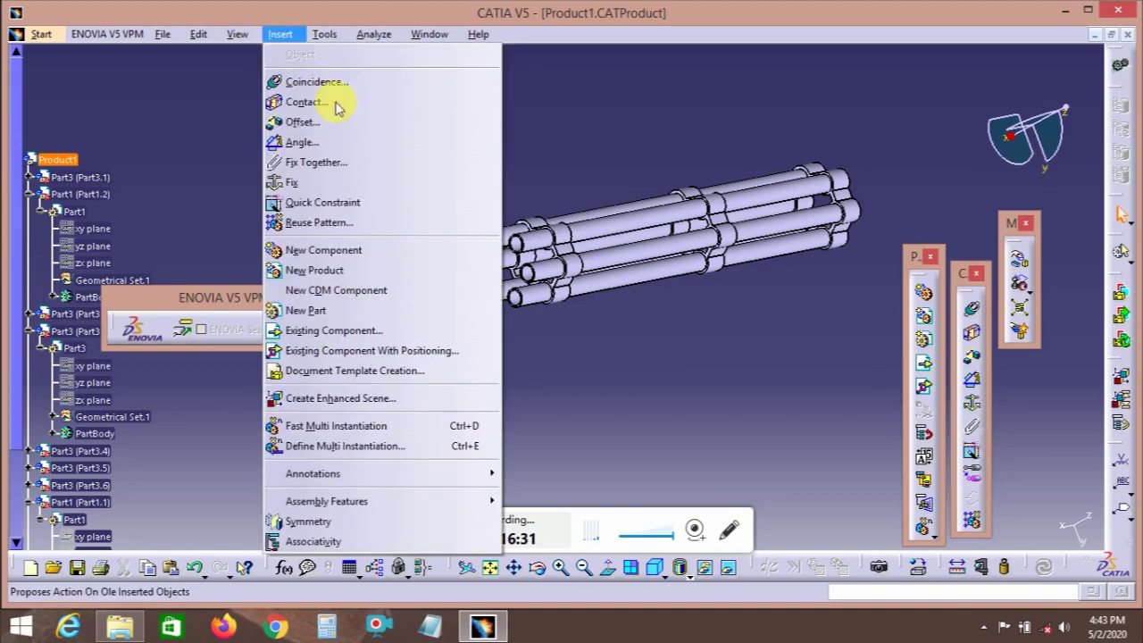
pyautogui.click(365, 312)
pyautogui.click(620, 379)
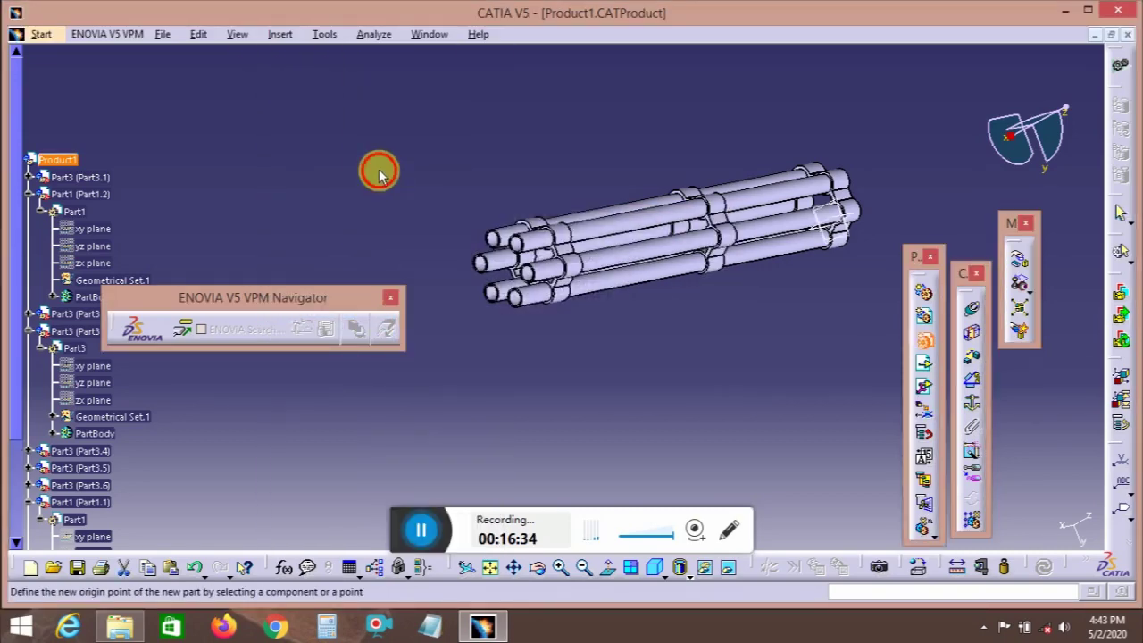
pyautogui.click(78, 257)
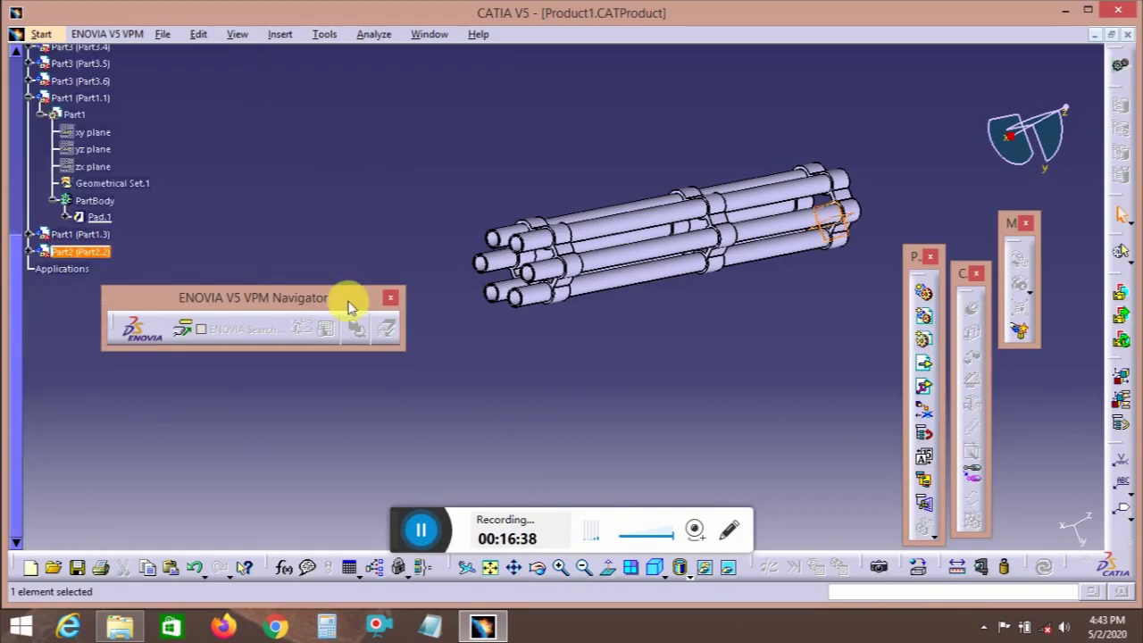
# - Expand the new Part2, open it for part editing and define its PartBody as the in-work object
pyautogui.moveTo(500, 317); pyautogui.dragTo(651, 255, button='middle')
pyautogui.click(653, 254)
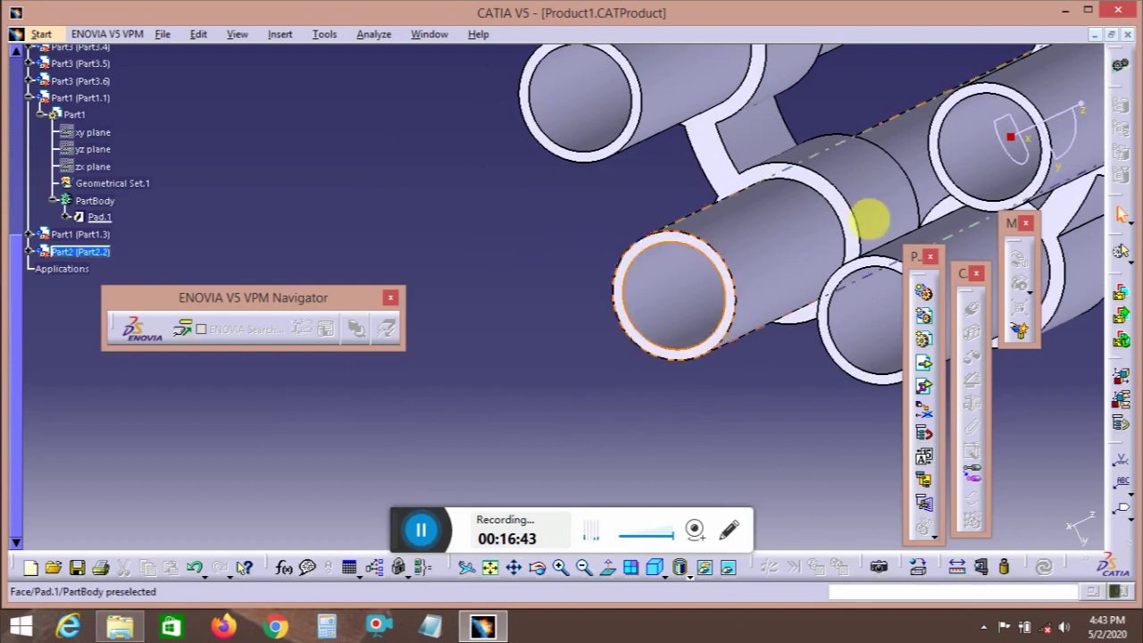
pyautogui.click(24, 260)
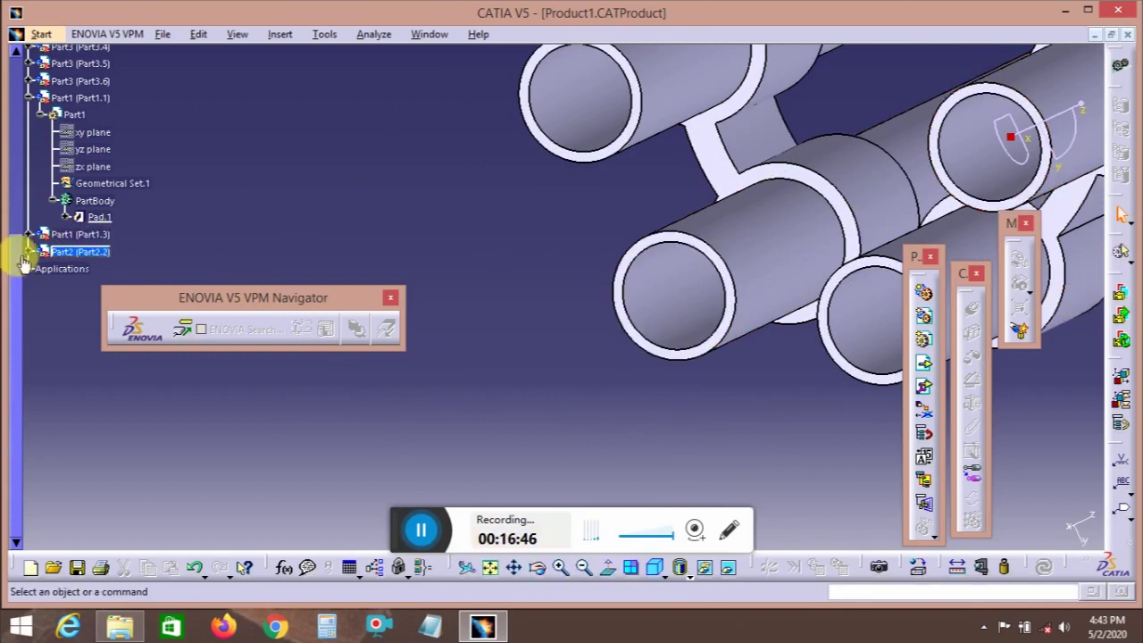
pyautogui.click(30, 253)
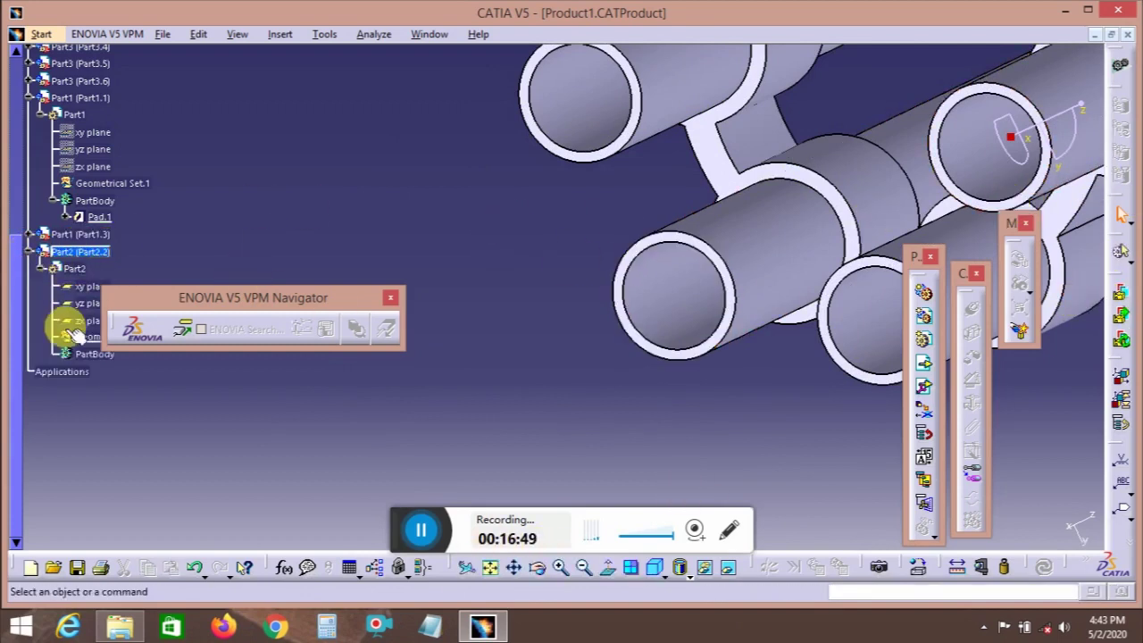
pyautogui.rightClick(93, 359)
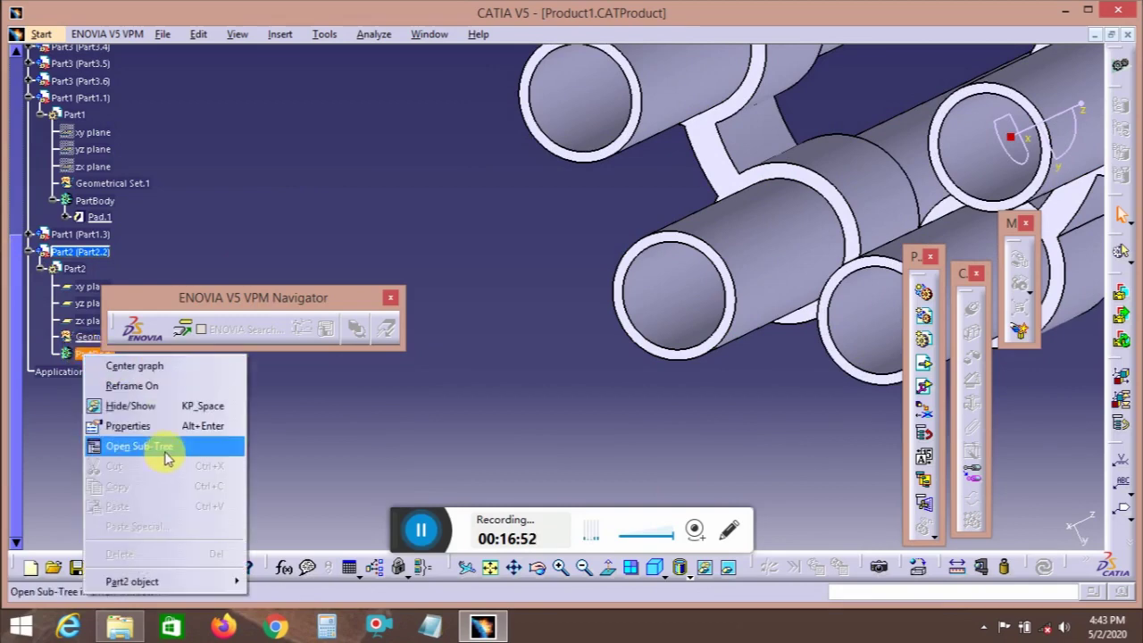
pyautogui.click(163, 462)
pyautogui.doubleClick(97, 357)
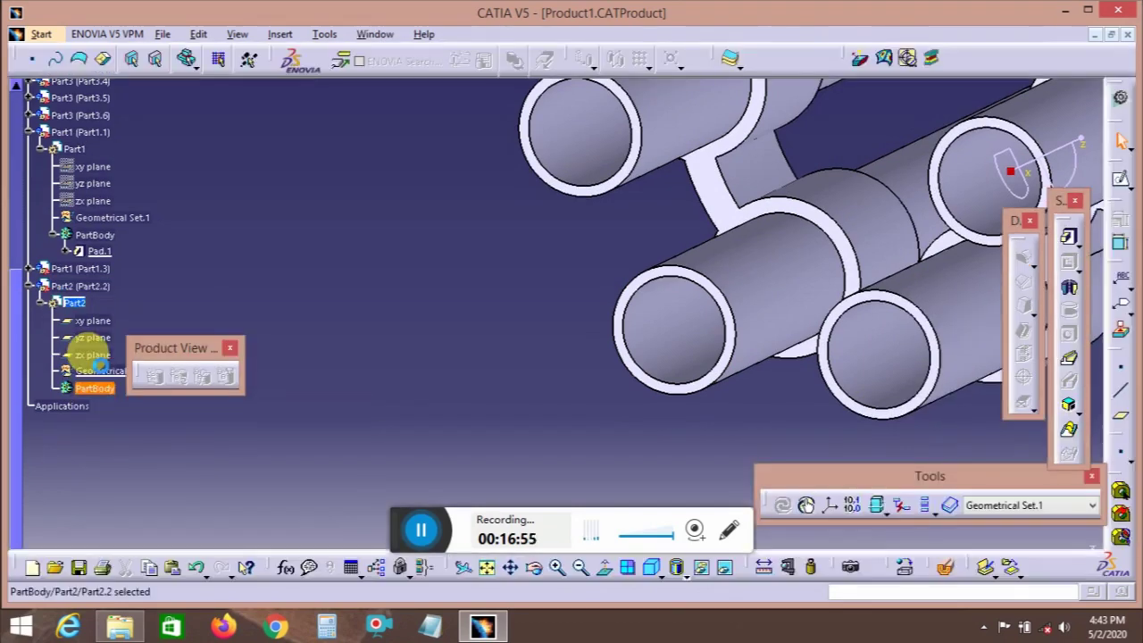
pyautogui.rightClick(90, 386)
pyautogui.click(175, 168)
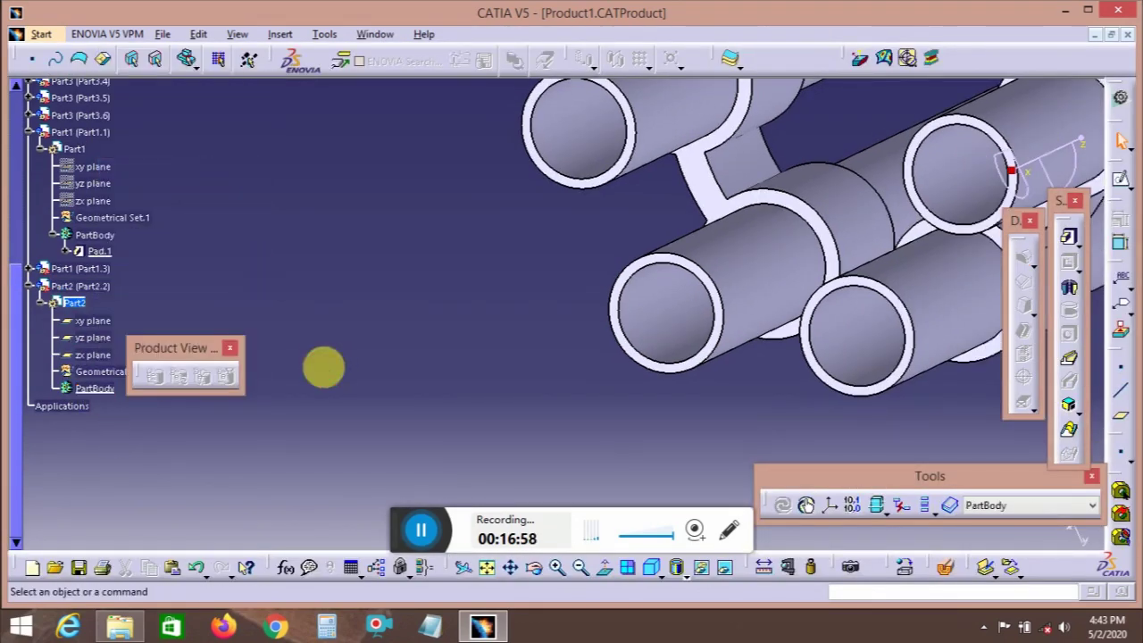
# - Start a sketch in Part2 on the front end face of a barrel
pyautogui.moveTo(527, 294); pyautogui.dragTo(658, 159, button='middle')
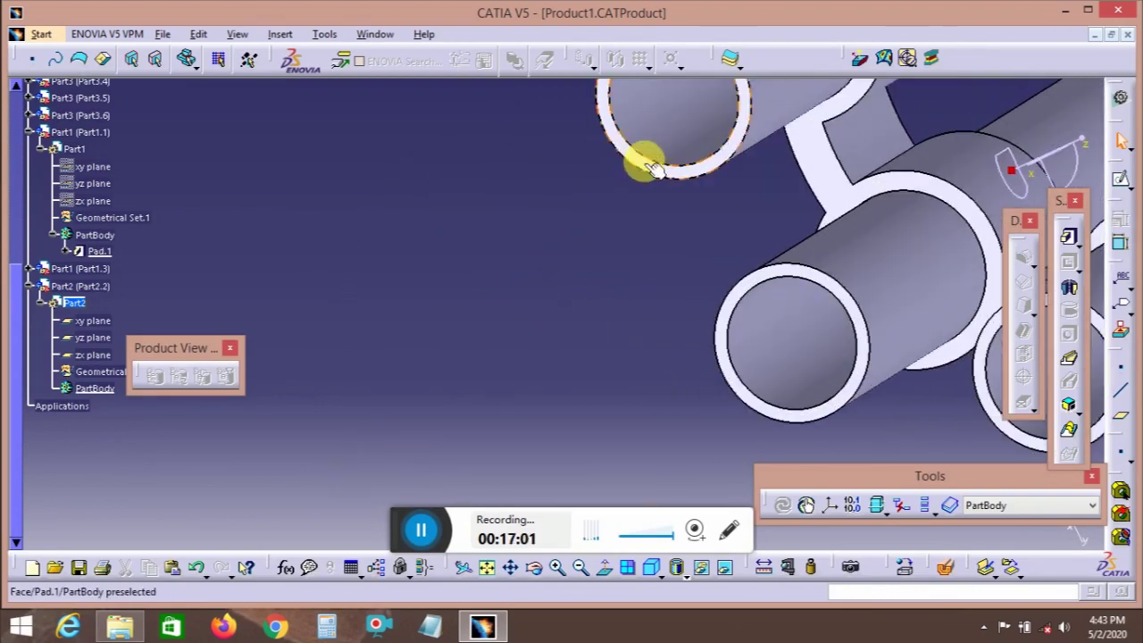
pyautogui.click(643, 158)
pyautogui.click(1120, 177)
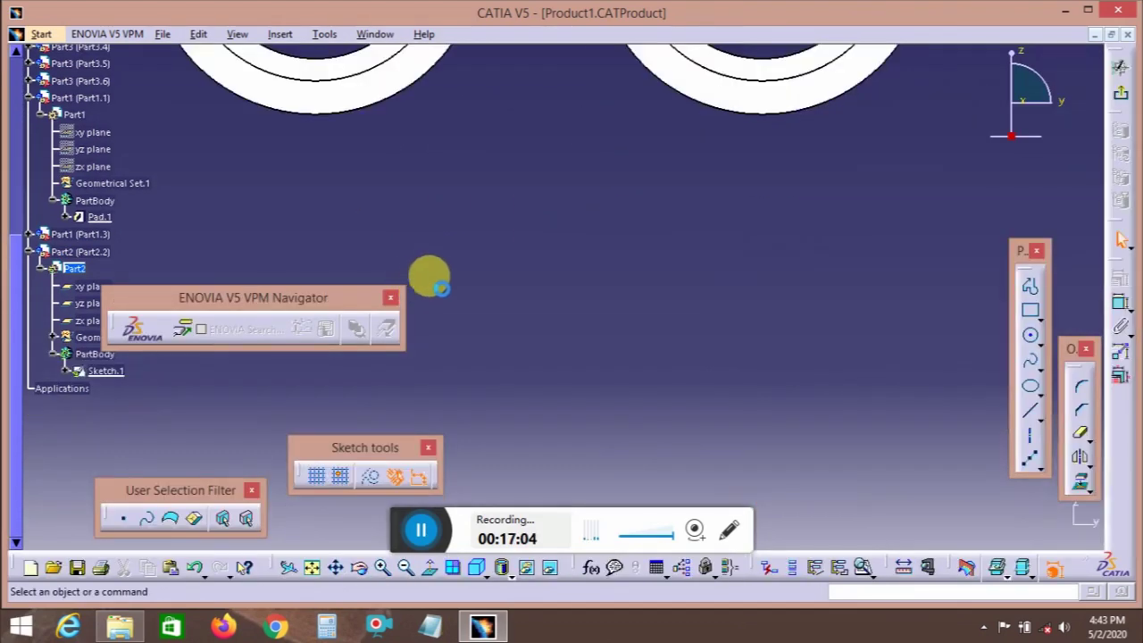
pyautogui.moveTo(510, 153)
pyautogui.mouseDown(button='middle')
pyautogui.moveTo(556, 250)
pyautogui.moveTo(598, 393)
pyautogui.mouseUp(button='middle')
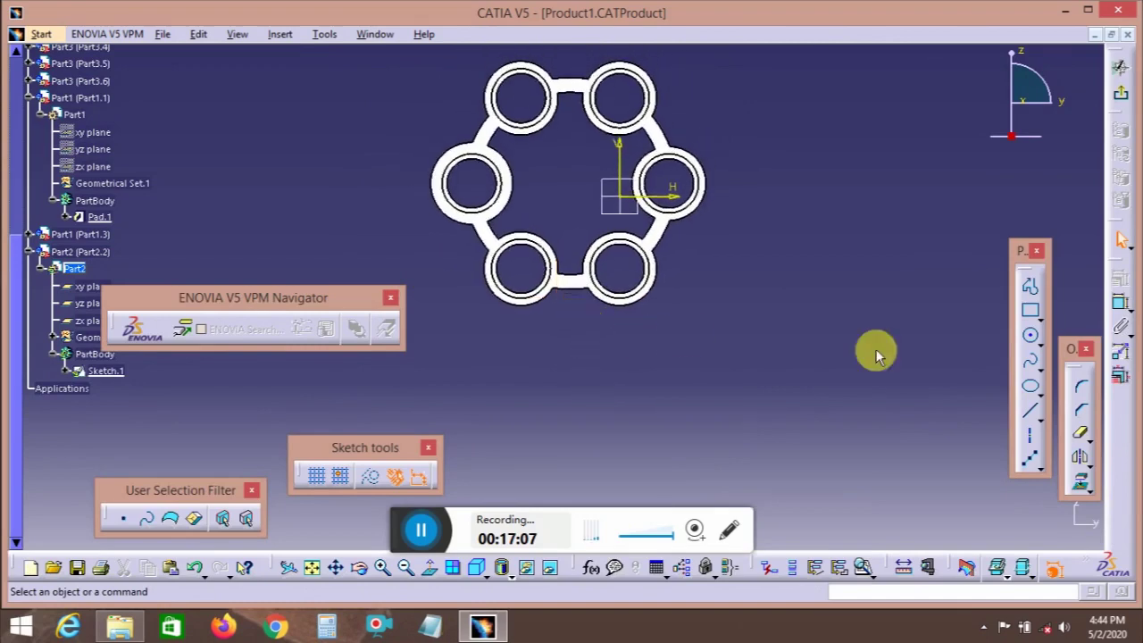
# - Sketch a circle of about 41 mm radius around all six tubes, centred near the middle of the holder
pyautogui.click(1030, 334)
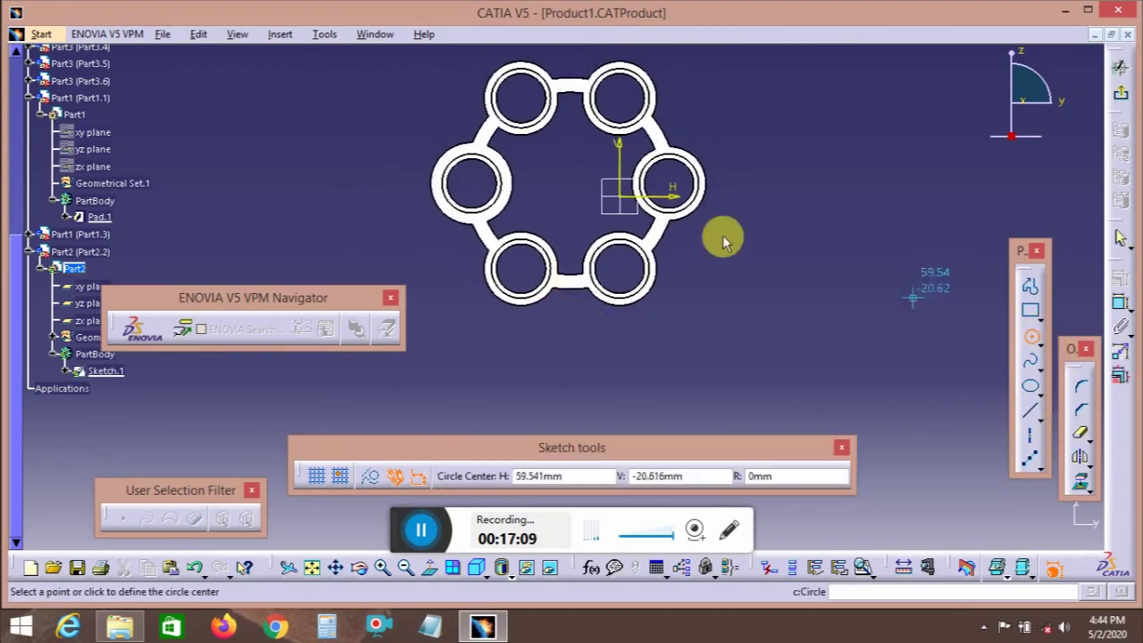
pyautogui.click(550, 195)
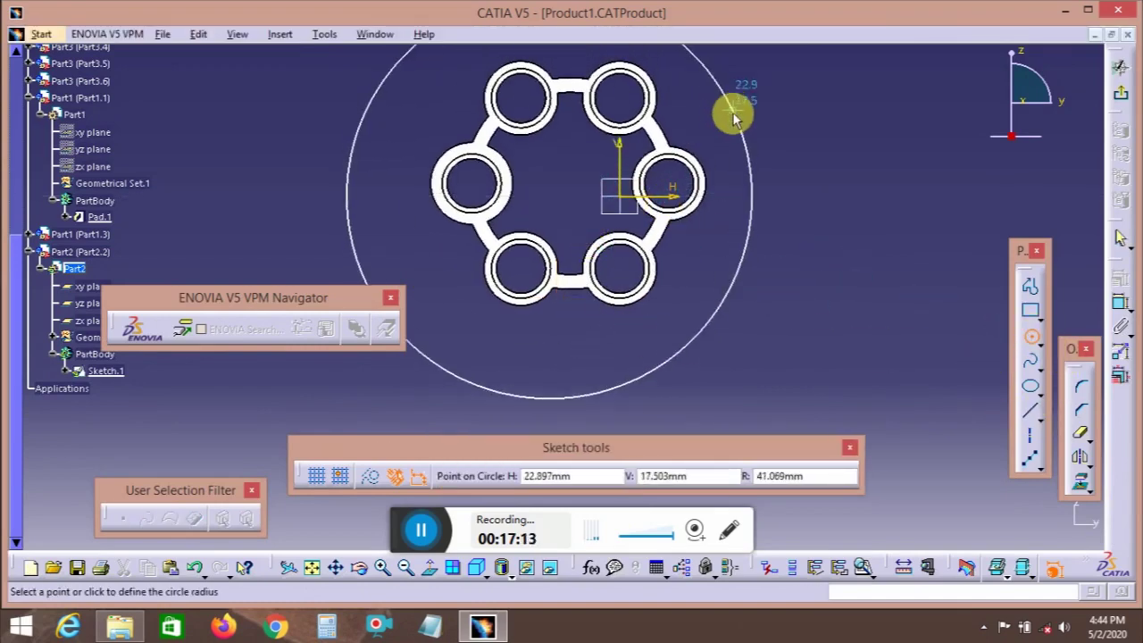
pyautogui.click(732, 117)
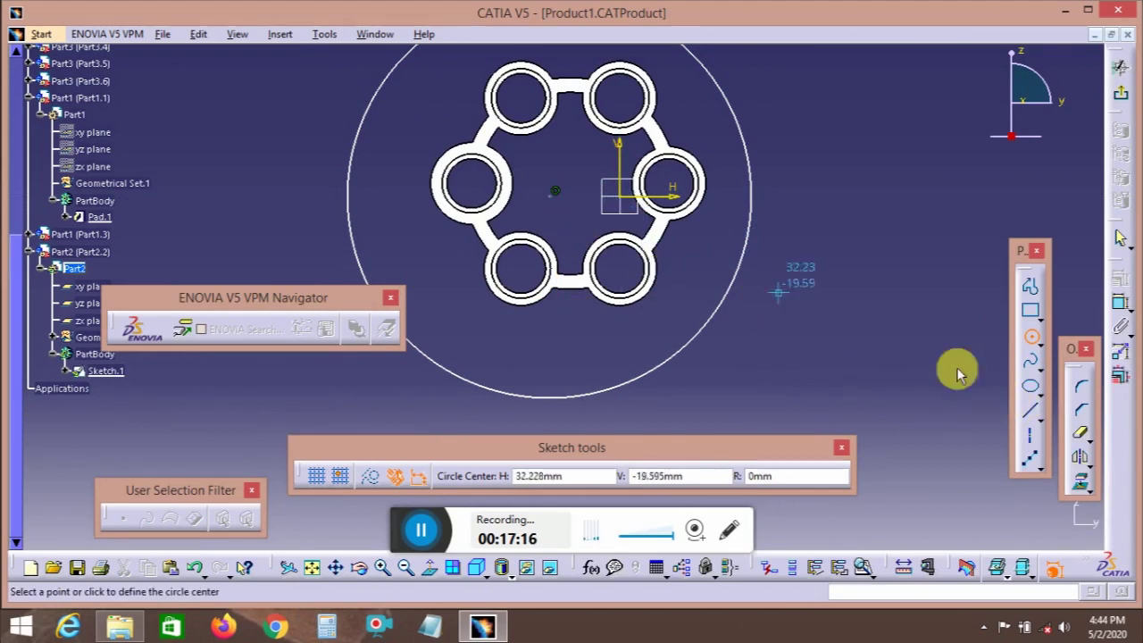
pyautogui.click(1034, 339)
# - Make the large circle tangent to the outer edge of the rightmost holder tube
pyautogui.click(1120, 303)
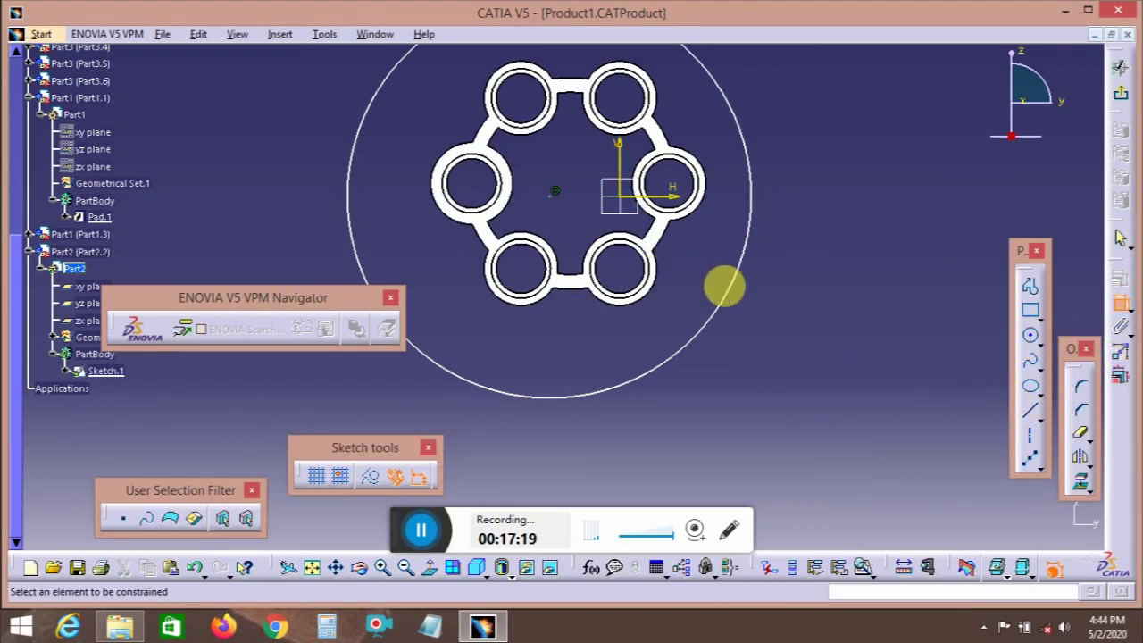
pyautogui.click(725, 289)
pyautogui.click(702, 191)
pyautogui.rightClick(793, 228)
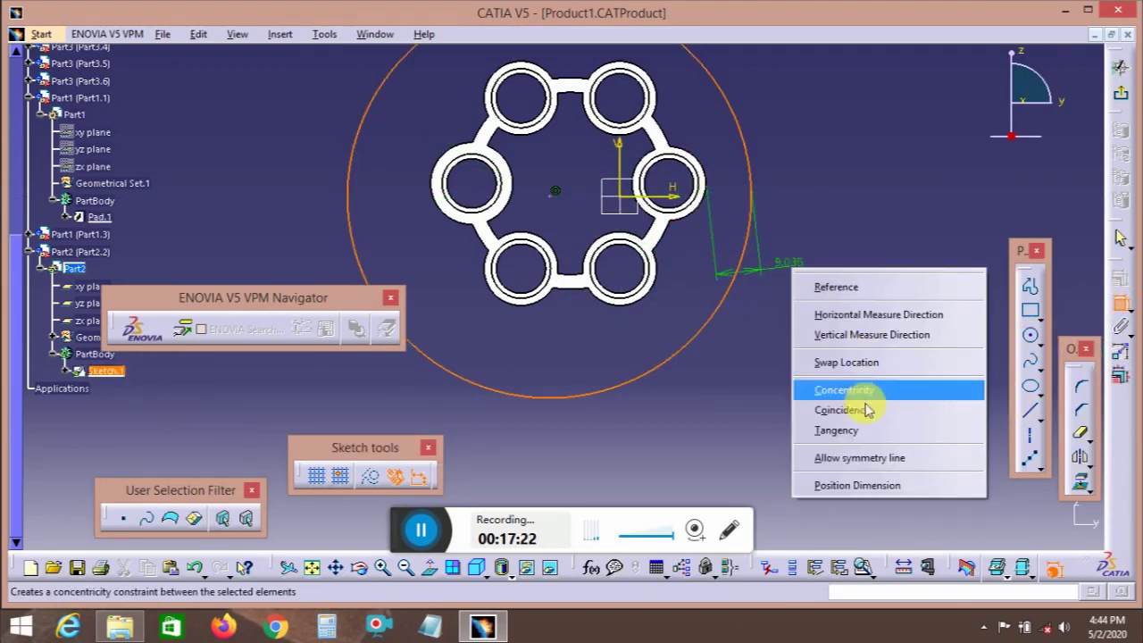
pyautogui.click(843, 430)
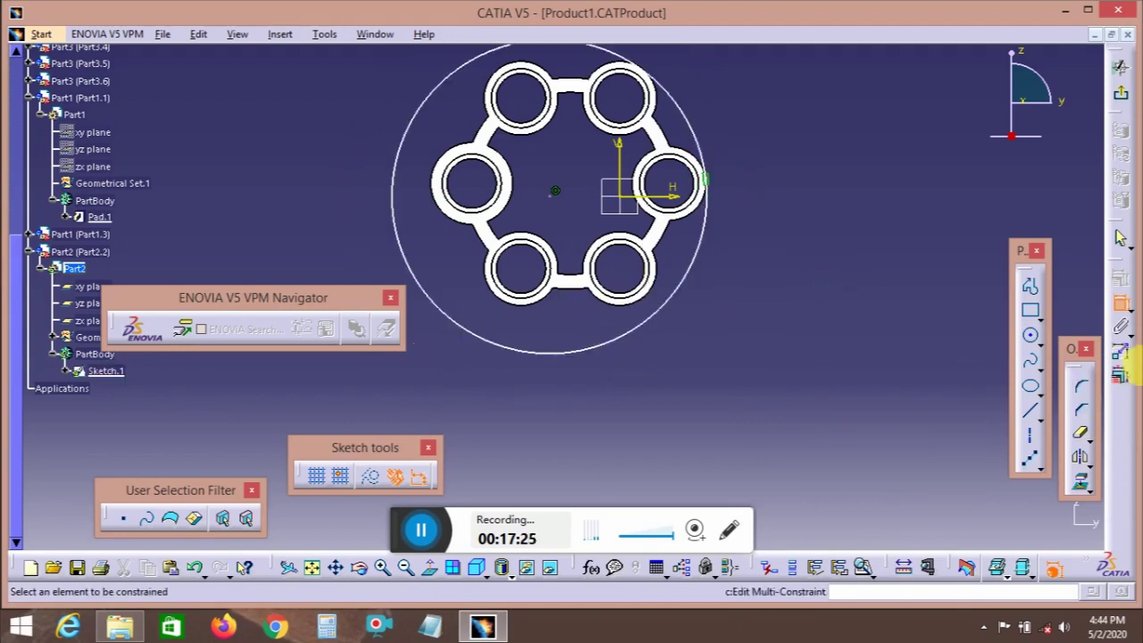
# - Try to constrain the large circle to the outer edge of the lower-left holder tube
pyautogui.click(515, 347)
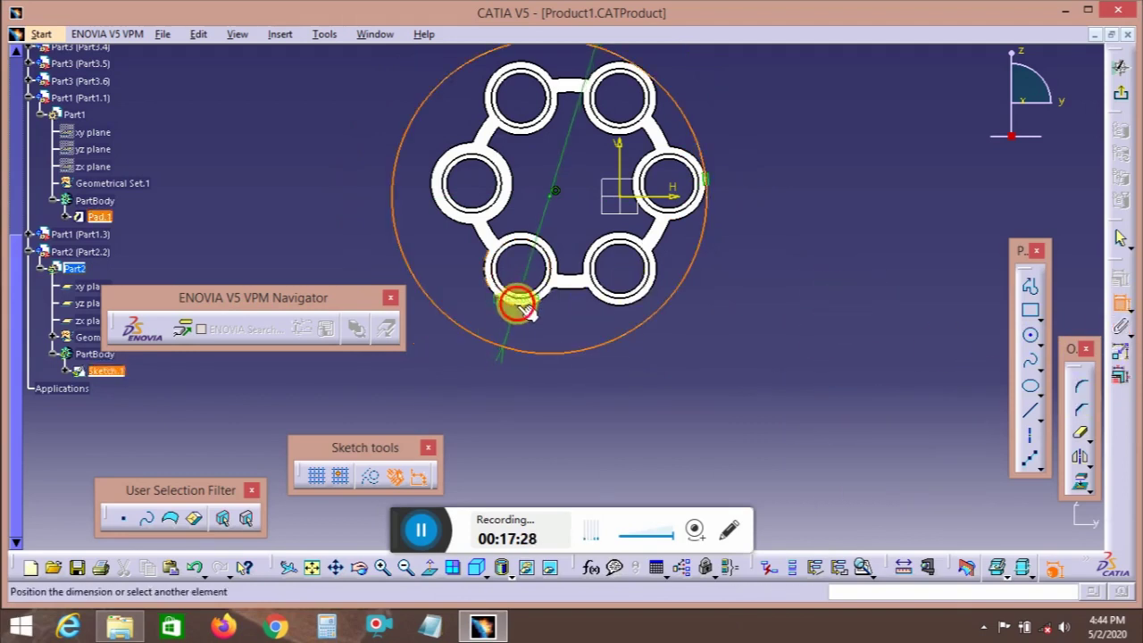
pyautogui.rightClick(566, 382)
pyautogui.click(856, 357)
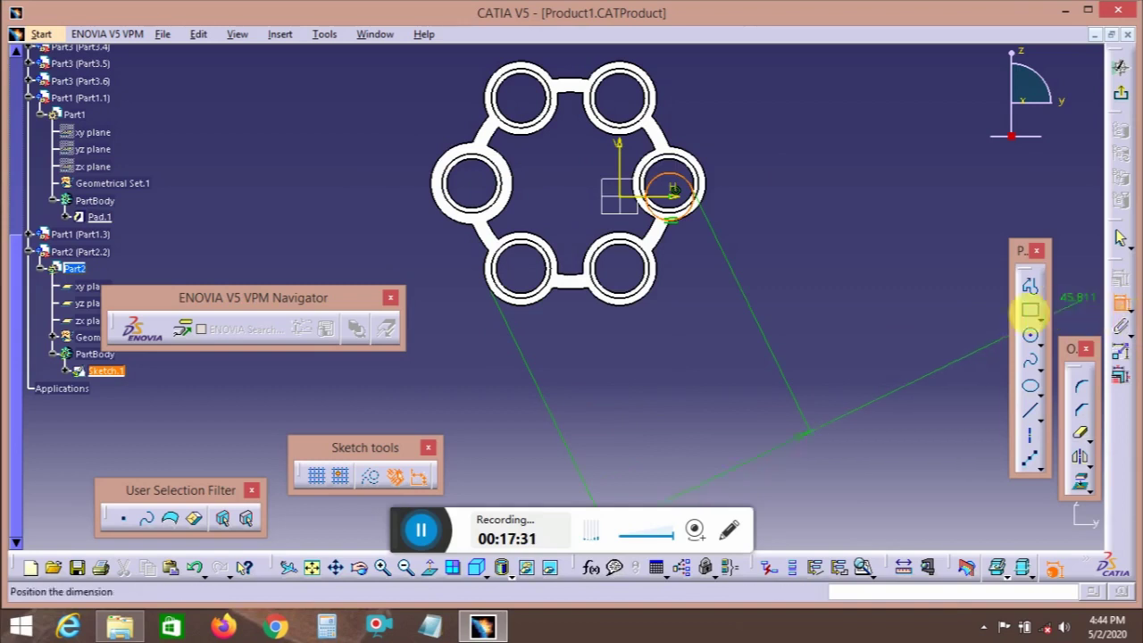
pyautogui.click(1122, 304)
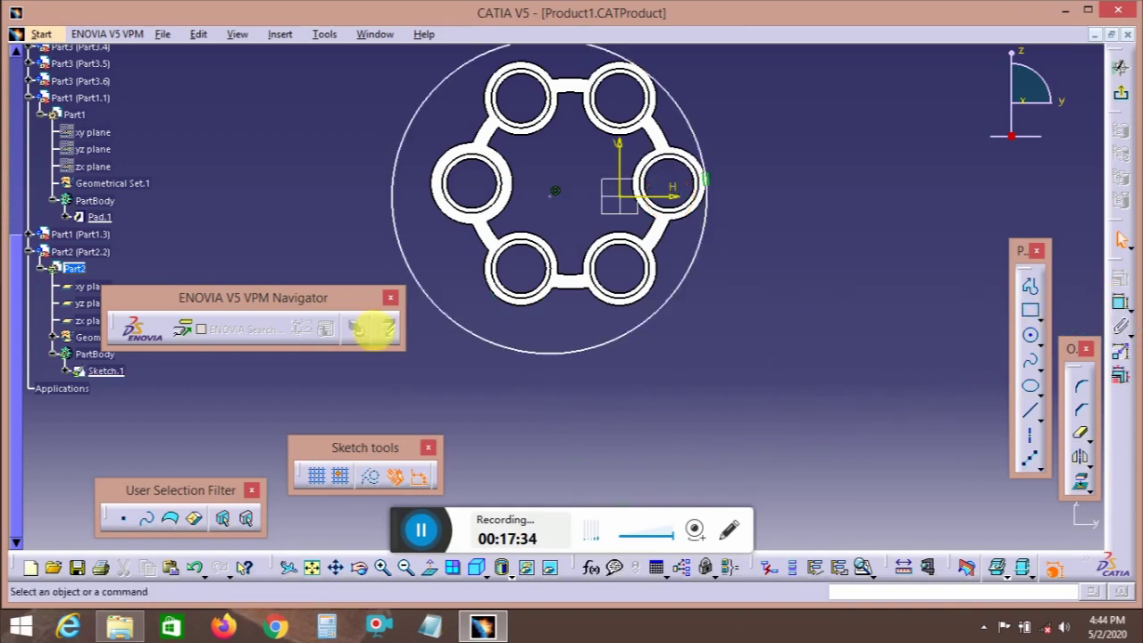
# - Make the large circle tangent to the outer edge of the lower-left holder tube
pyautogui.click(458, 323)
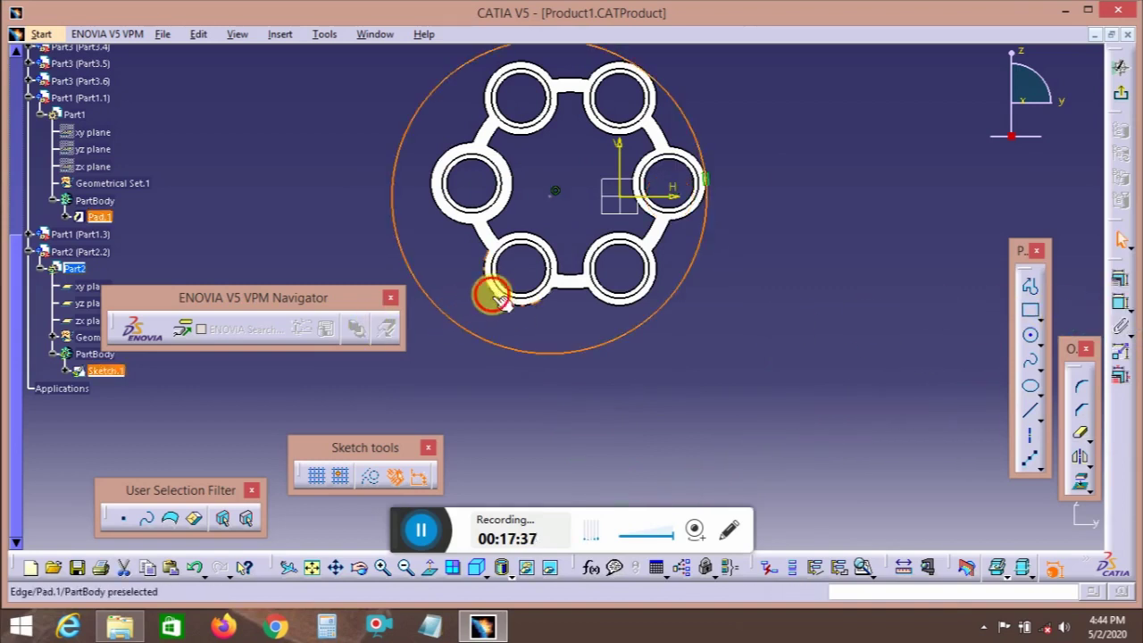
pyautogui.click(497, 299)
pyautogui.click(1120, 306)
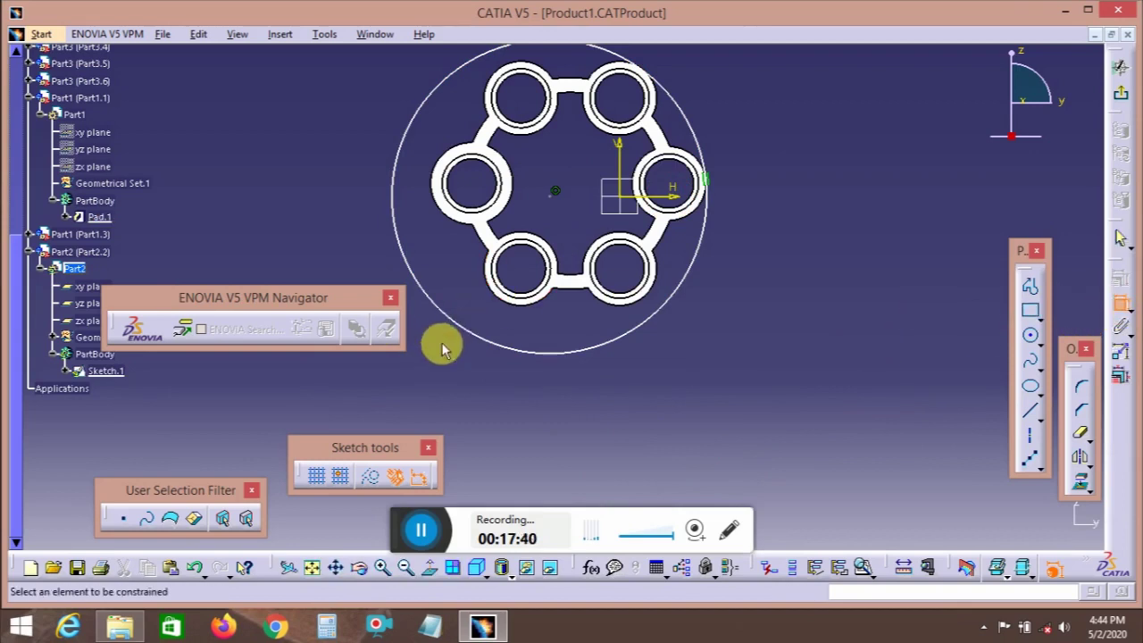
pyautogui.click(477, 336)
pyautogui.rightClick(524, 374)
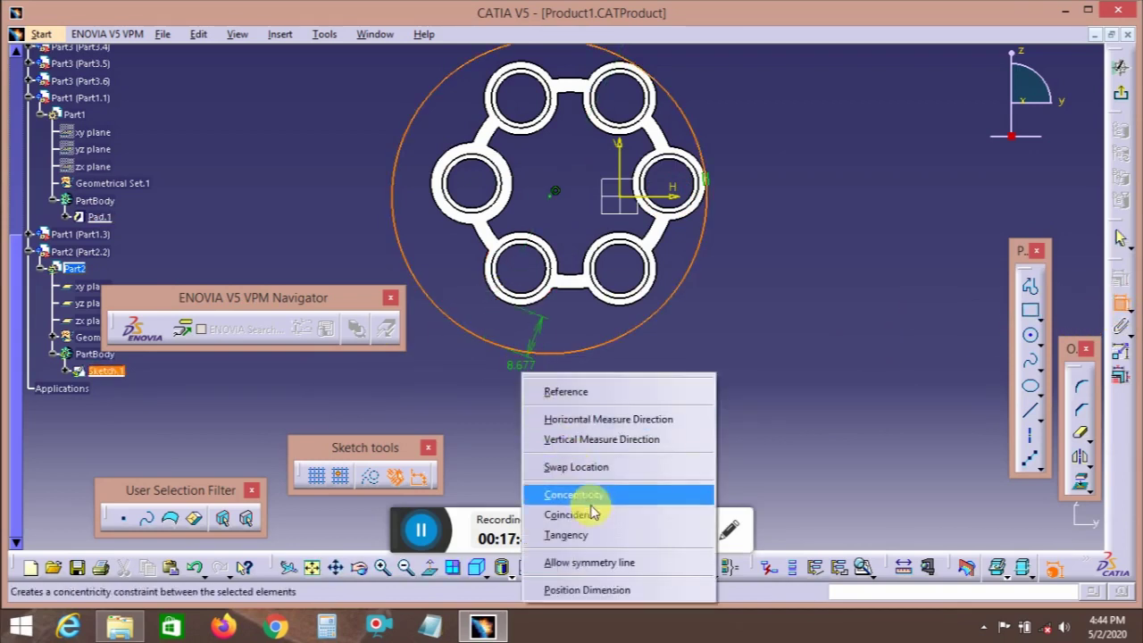
pyautogui.click(603, 534)
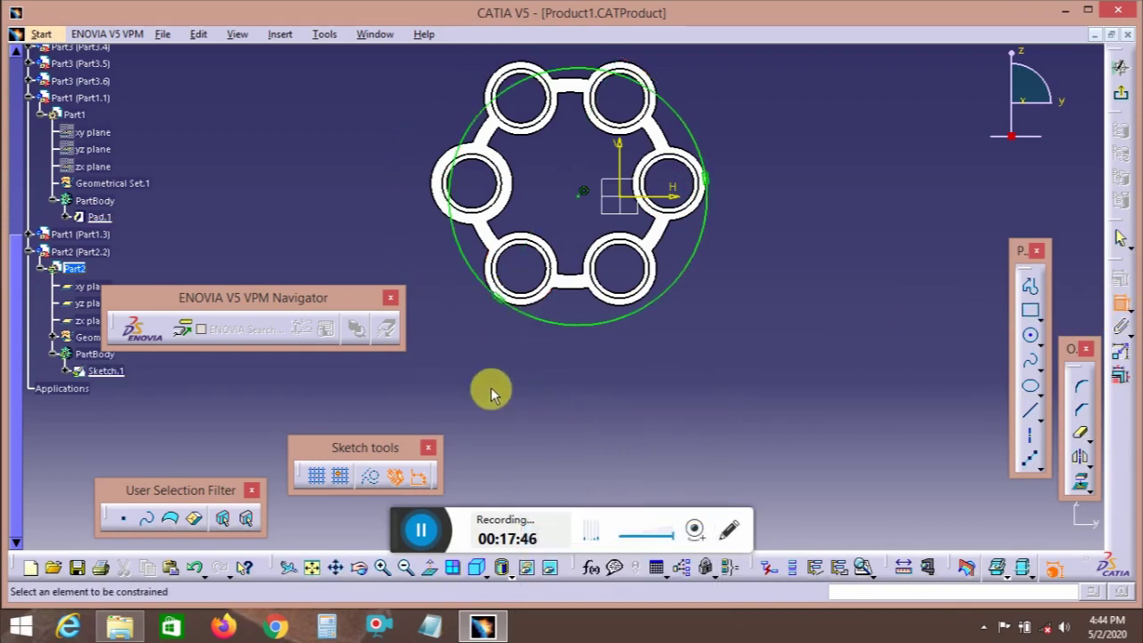
pyautogui.moveTo(490, 388)
pyautogui.mouseDown(button='middle')
pyautogui.moveTo(527, 424)
pyautogui.moveTo(527, 450)
pyautogui.mouseUp(button='middle')
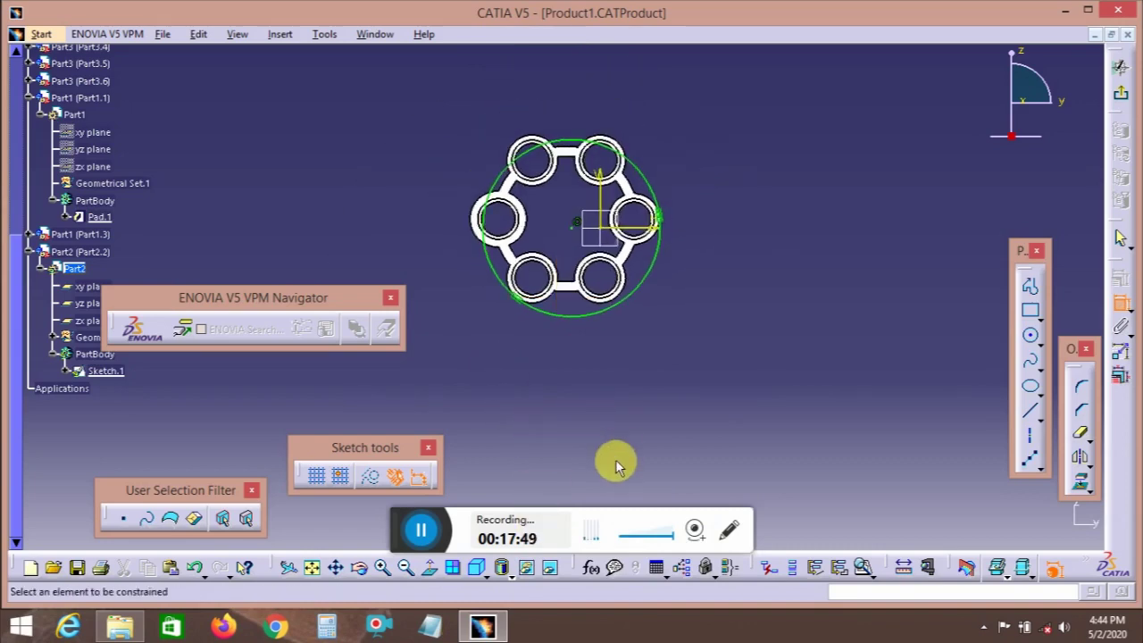
pyautogui.moveTo(534, 185)
pyautogui.mouseDown(button='middle')
pyautogui.moveTo(620, 262)
pyautogui.moveTo(656, 245)
pyautogui.mouseUp(button='middle')
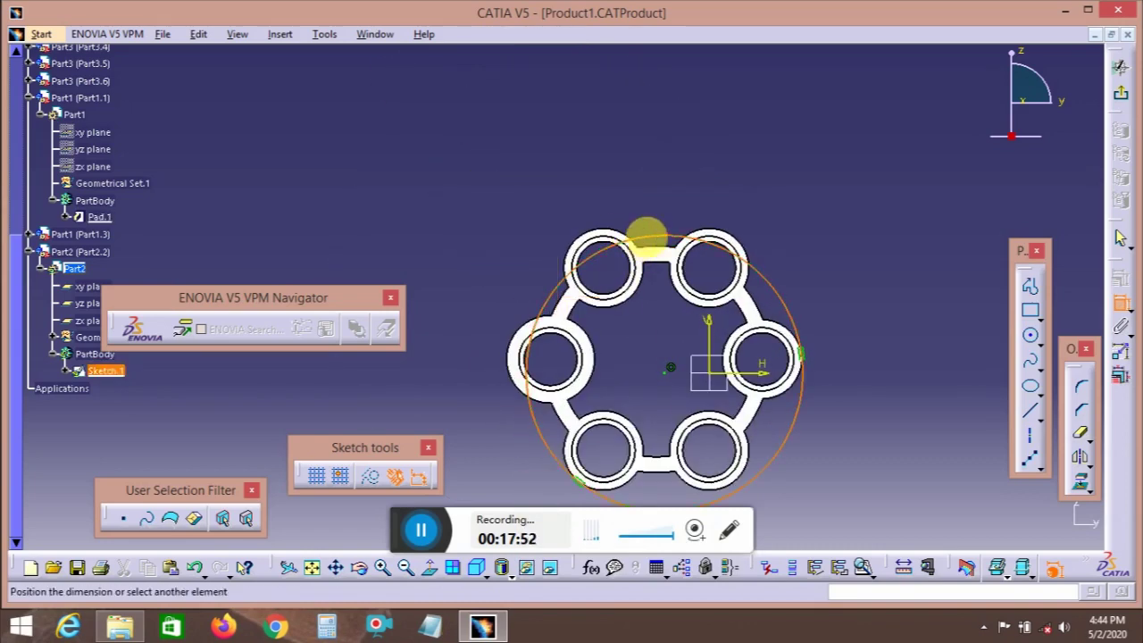
pyautogui.rightClick(616, 223)
pyautogui.click(1032, 286)
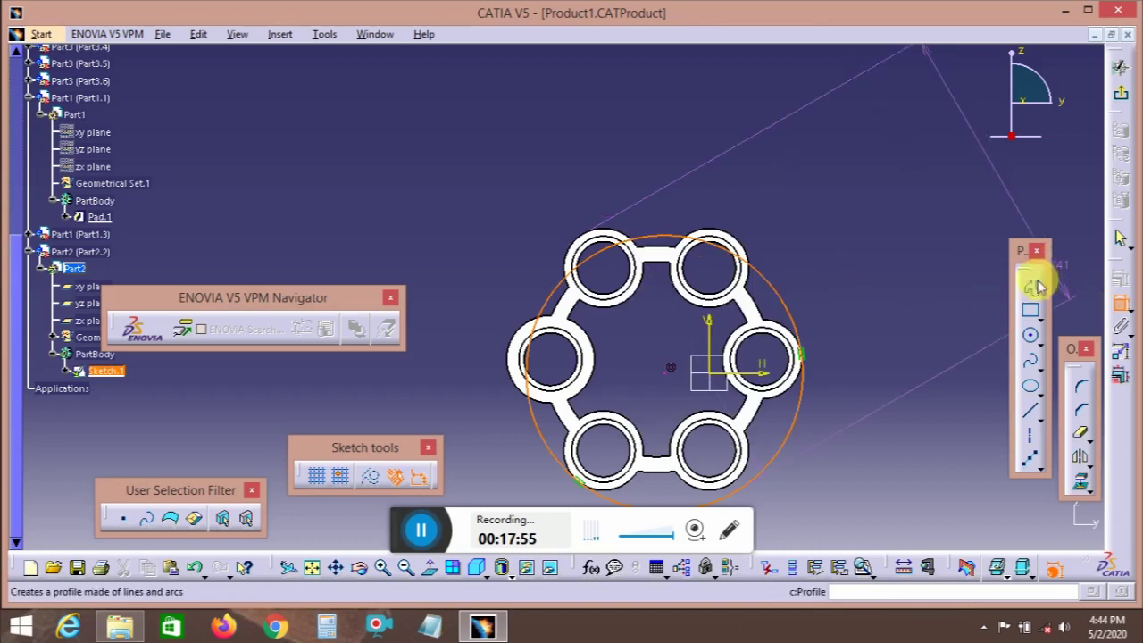
pyautogui.press('Escape')
pyautogui.moveTo(831, 308); pyautogui.dragTo(799, 268, button='middle')
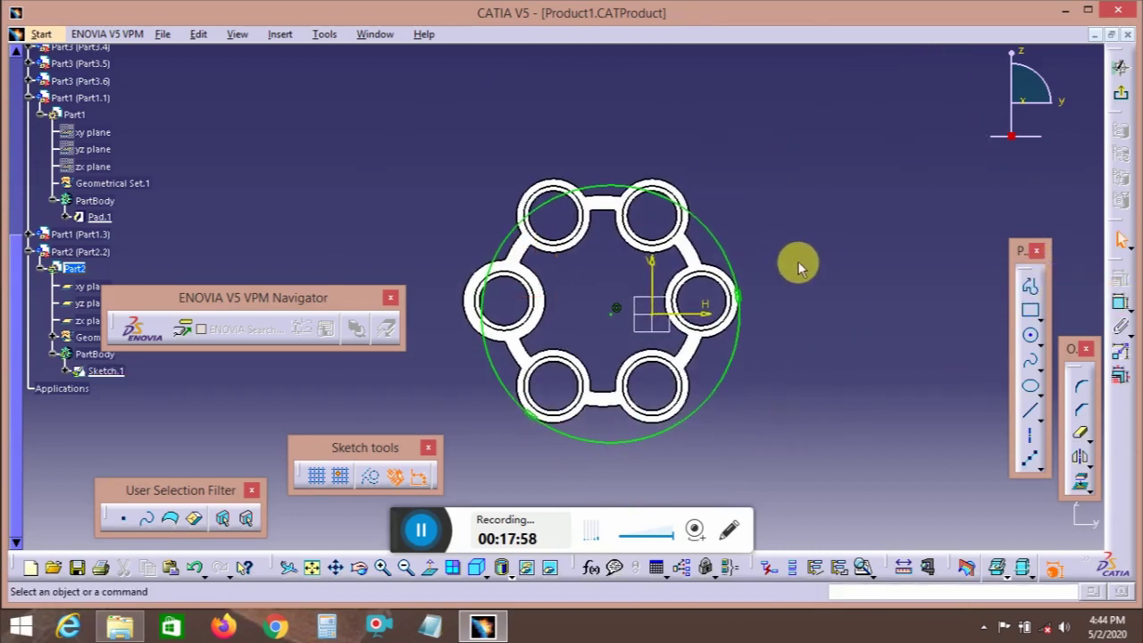
# - Delete the constraint that fixes the large circle's centre
pyautogui.click(1120, 304)
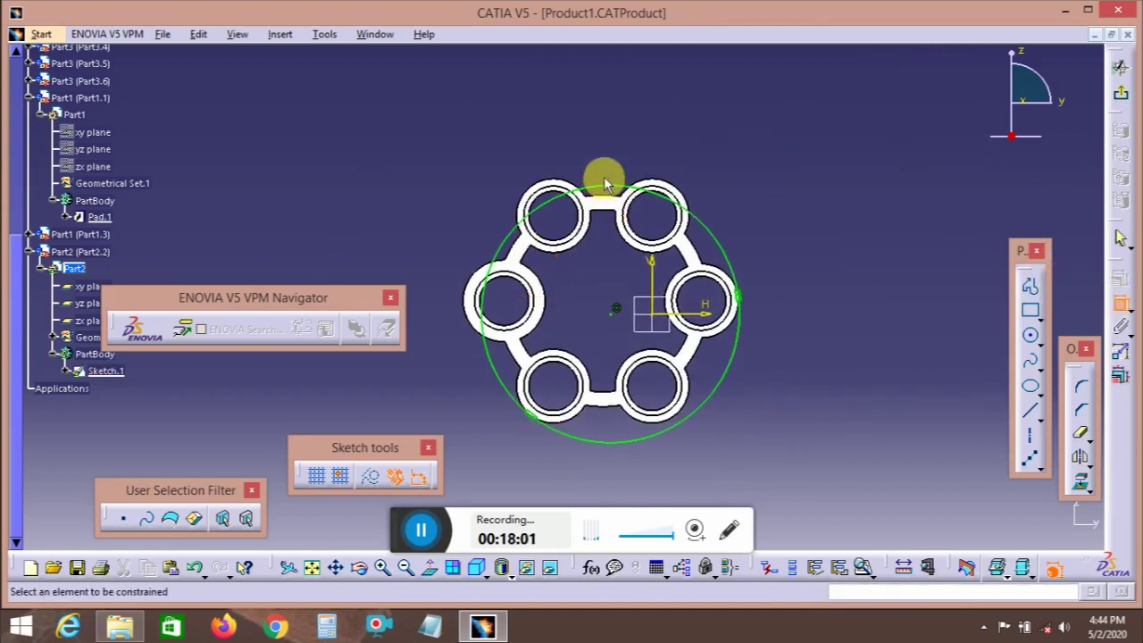
pyautogui.rightClick(620, 309)
pyautogui.click(660, 449)
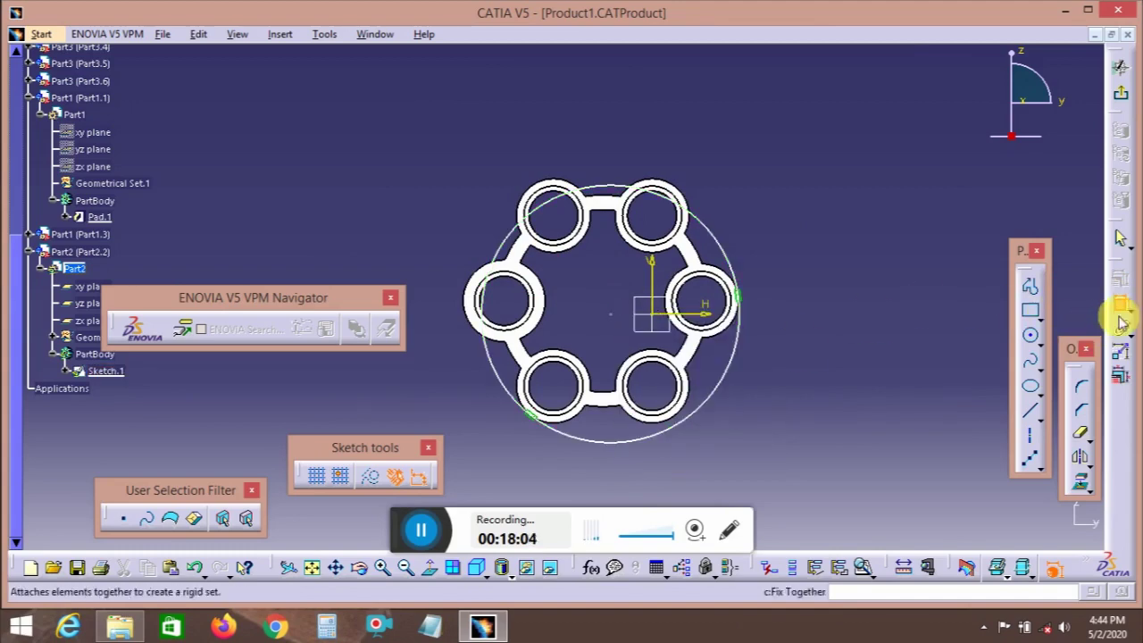
# - Make the large circle tangent to the outer edge of the upper-left holder tube
pyautogui.click(604, 185)
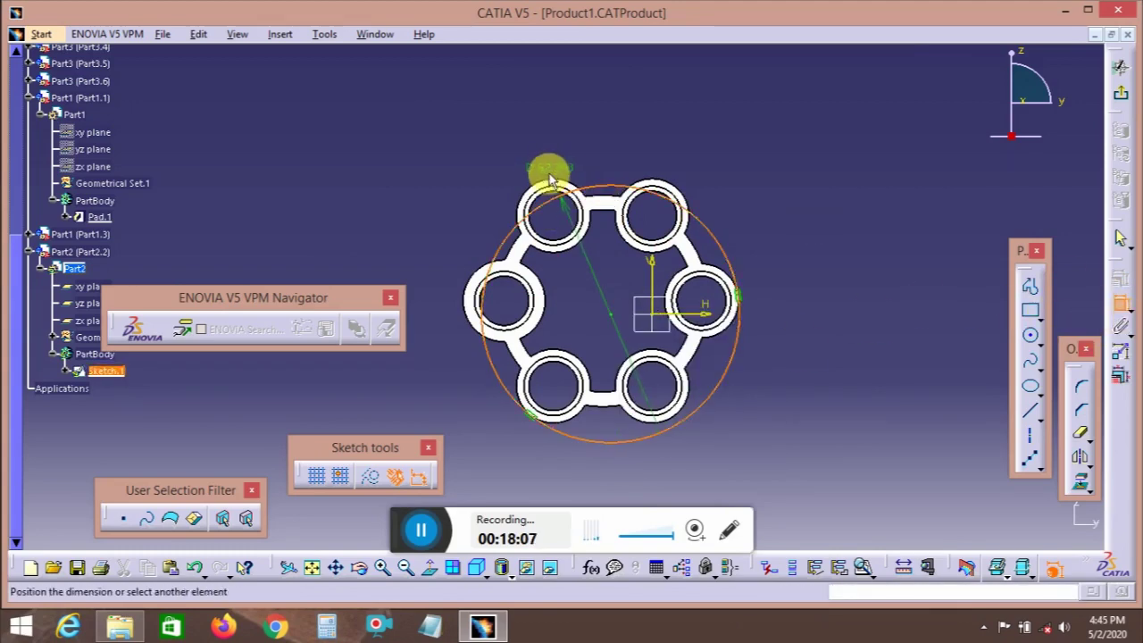
pyautogui.rightClick(580, 139)
pyautogui.click(656, 276)
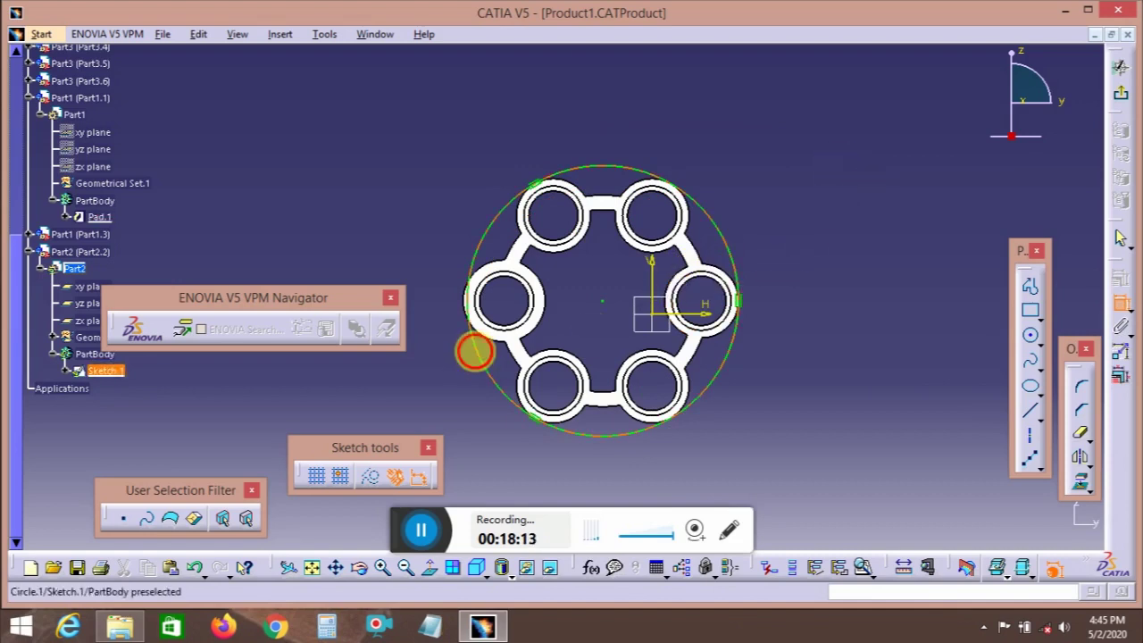
pyautogui.click(474, 352)
pyautogui.rightClick(452, 307)
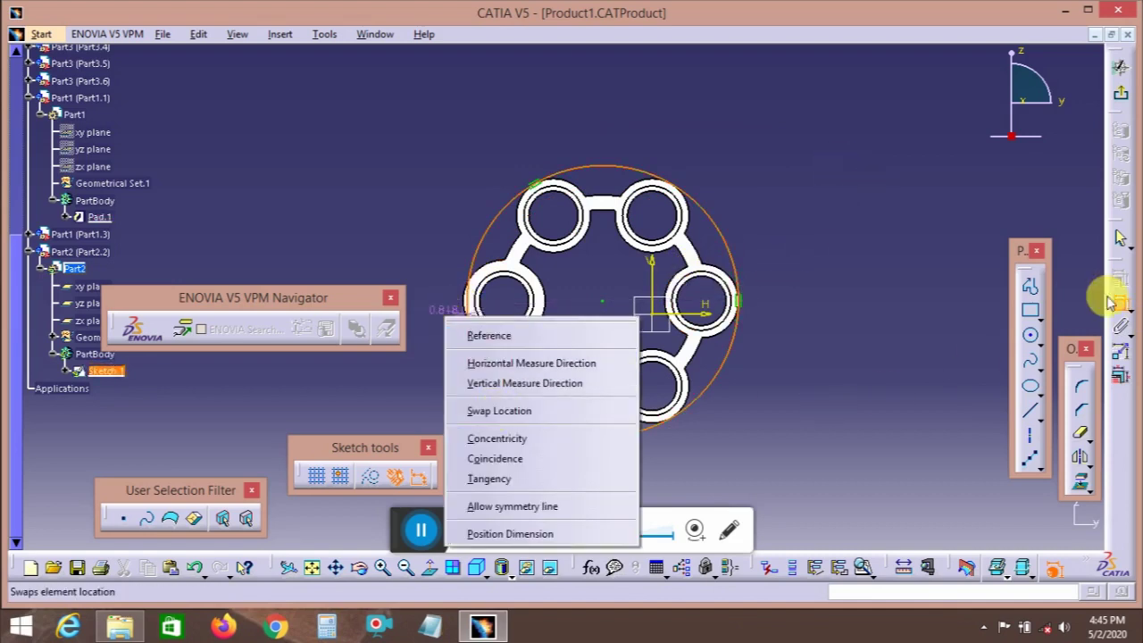
pyautogui.click(830, 351)
pyautogui.moveTo(750, 408)
pyautogui.mouseDown(button='middle')
pyautogui.moveTo(804, 319)
pyautogui.moveTo(791, 357)
pyautogui.moveTo(810, 338)
pyautogui.mouseUp(button='middle')
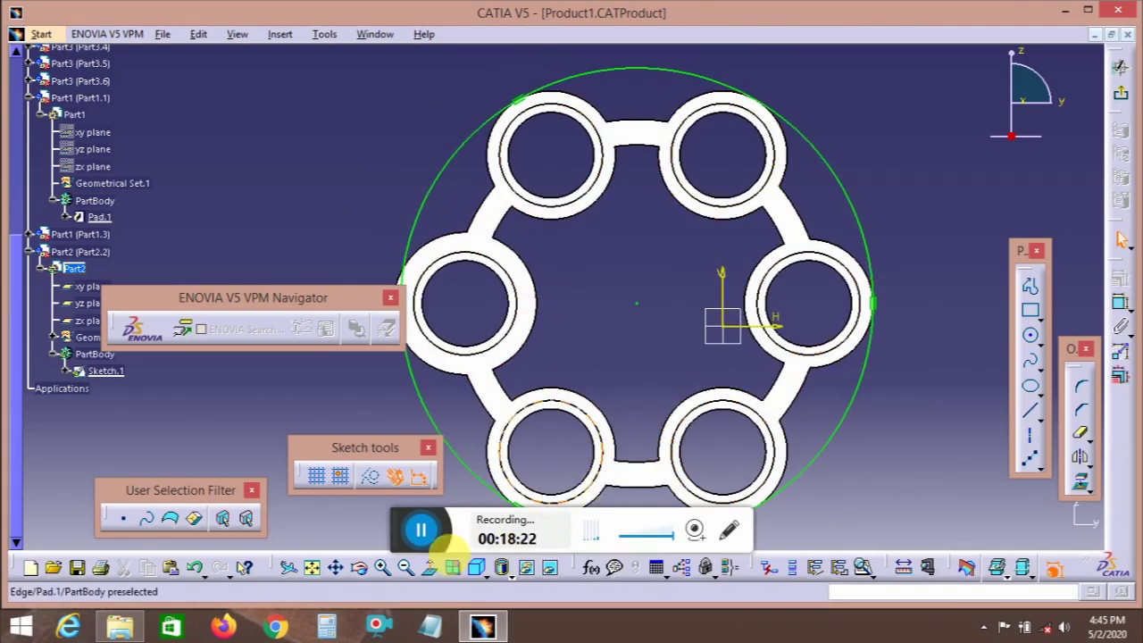
# - Examine from both sides of the sketch how the large circle meets the outer edges of the holder tubes
pyautogui.click(429, 569)
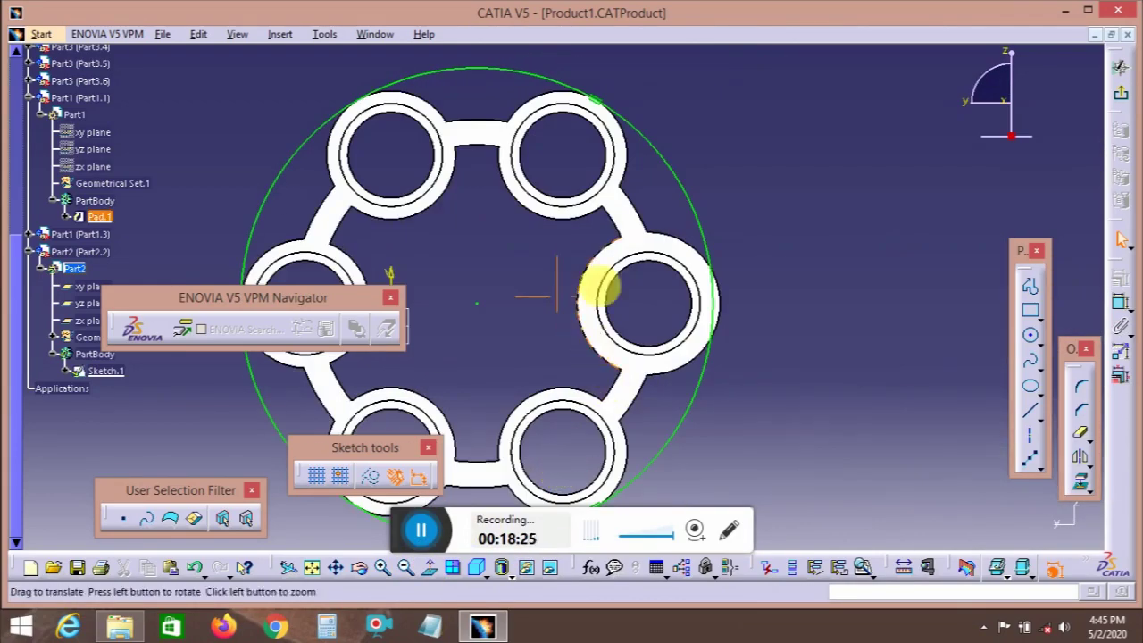
pyautogui.moveTo(595, 286)
pyautogui.mouseDown(button='middle')
pyautogui.moveTo(679, 299)
pyautogui.moveTo(683, 247)
pyautogui.mouseUp(button='middle')
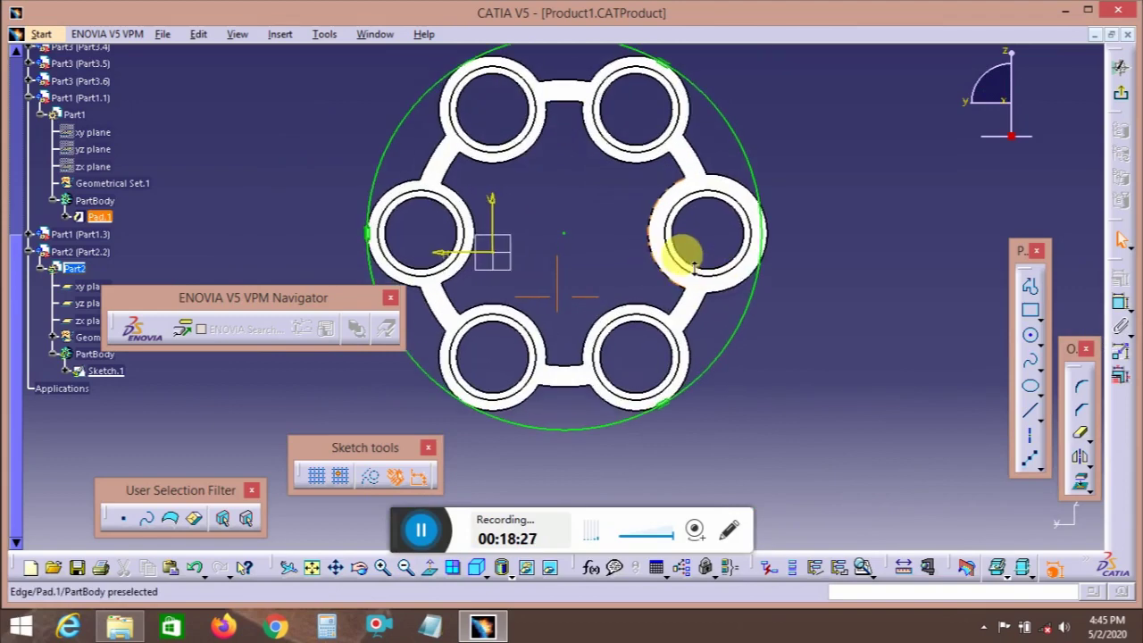
pyautogui.click(1123, 98)
pyautogui.moveTo(726, 237)
pyautogui.mouseDown(button='middle')
pyautogui.moveTo(740, 344)
pyautogui.moveTo(681, 306)
pyautogui.moveTo(706, 280)
pyautogui.moveTo(651, 373)
pyautogui.moveTo(598, 362)
pyautogui.moveTo(670, 316)
pyautogui.moveTo(723, 245)
pyautogui.mouseUp(button='middle')
pyautogui.doubleClick(593, 377)
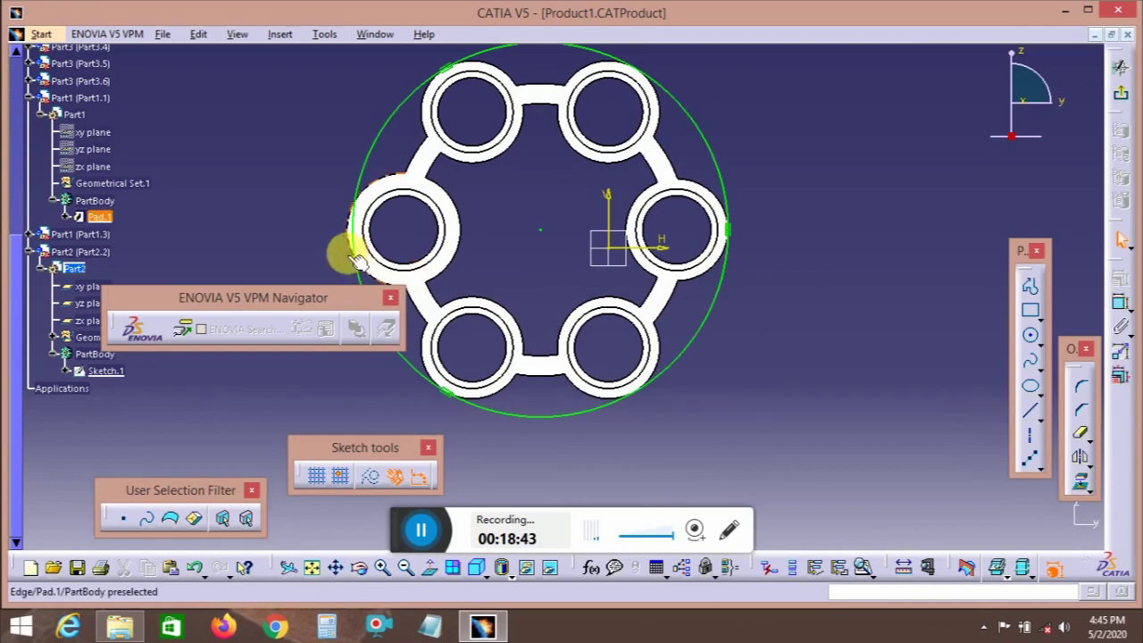
pyautogui.moveTo(345, 248)
pyautogui.mouseDown(button='middle')
pyautogui.moveTo(603, 316)
pyautogui.moveTo(702, 309)
pyautogui.mouseUp(button='middle')
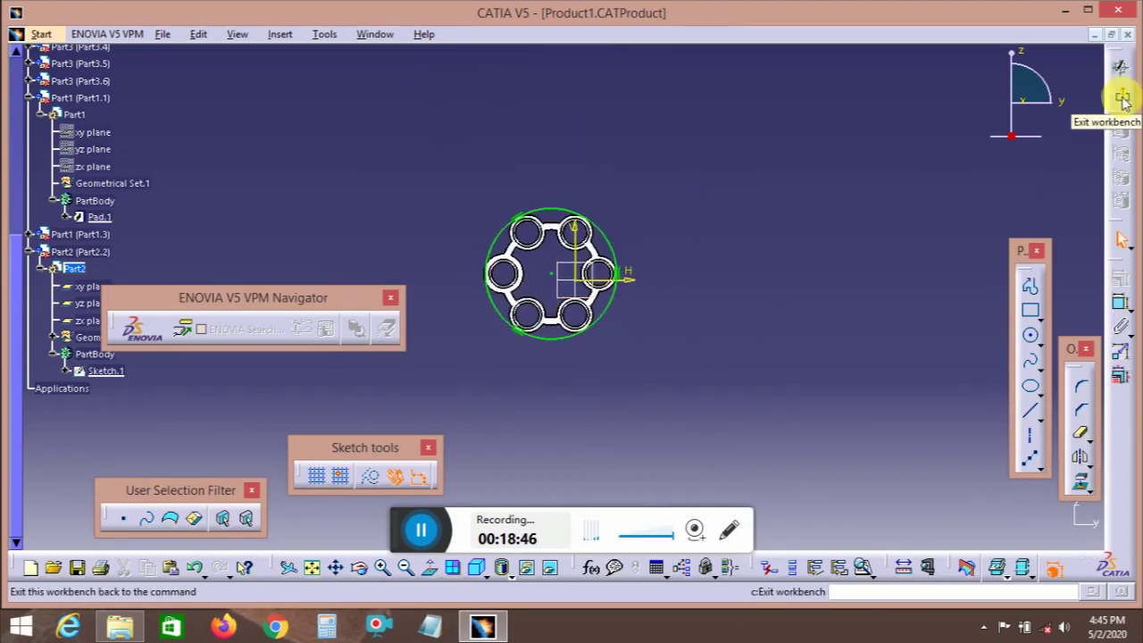
# - Leave the Part2 sketch and open the sketch under Pad.1 of the tube holder, Part1, for editing
pyautogui.click(1122, 98)
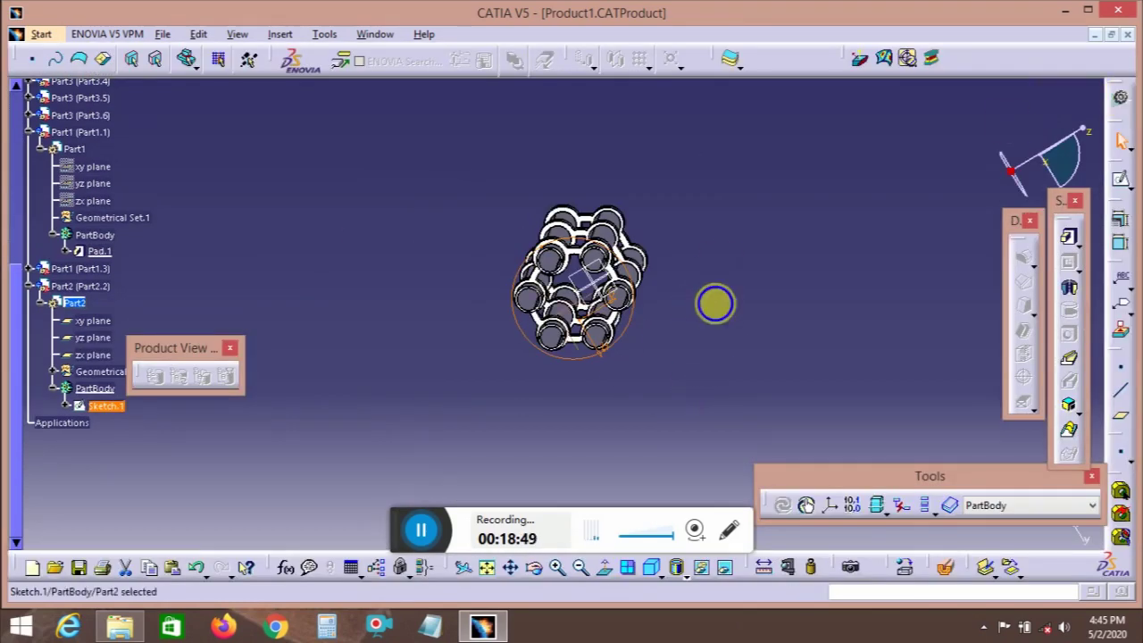
pyautogui.moveTo(719, 307); pyautogui.dragTo(704, 355, button='middle')
pyautogui.click(629, 270)
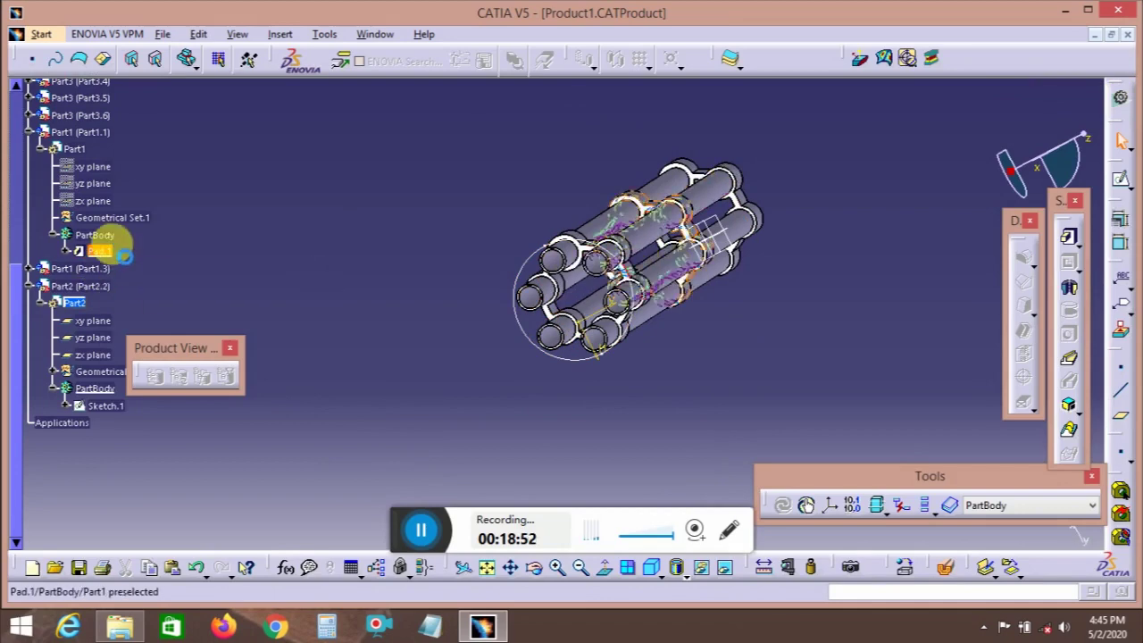
pyautogui.click(68, 252)
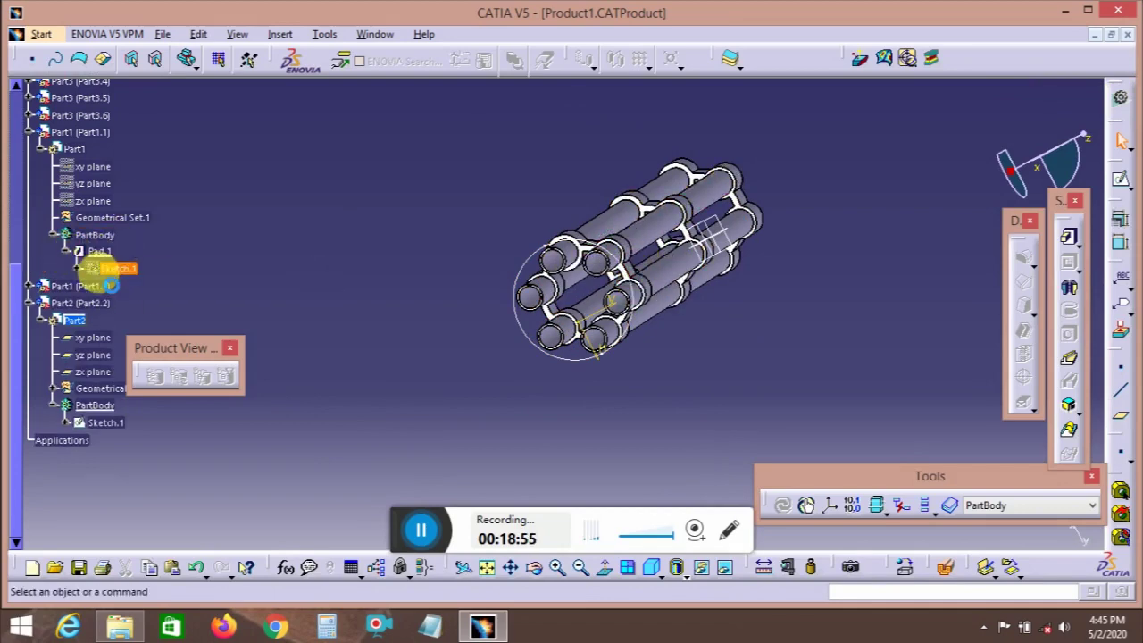
pyautogui.doubleClick(105, 268)
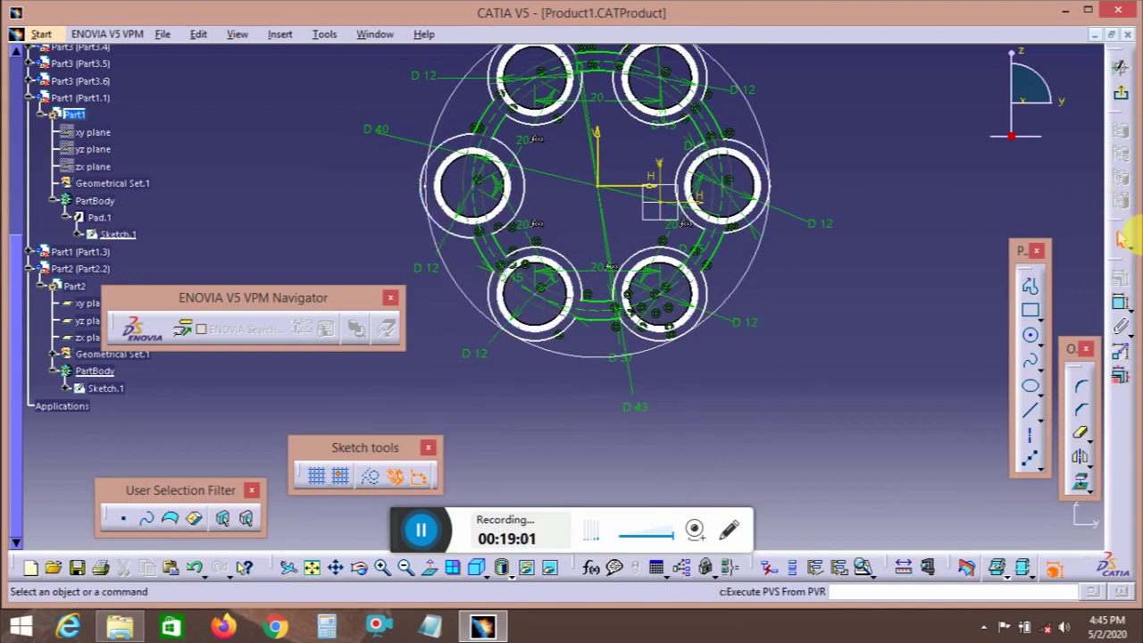
# - Set the radius of the leftmost tube's outer arc to 7.5 mm, and undo the change
pyautogui.click(1122, 308)
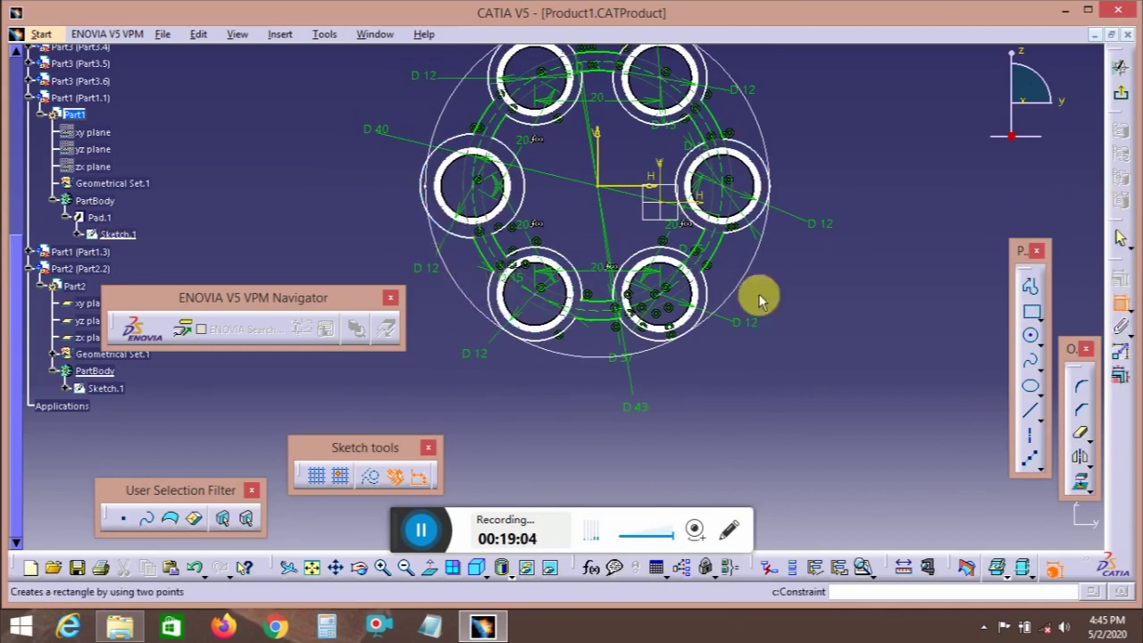
pyautogui.click(434, 217)
pyautogui.doubleClick(353, 241)
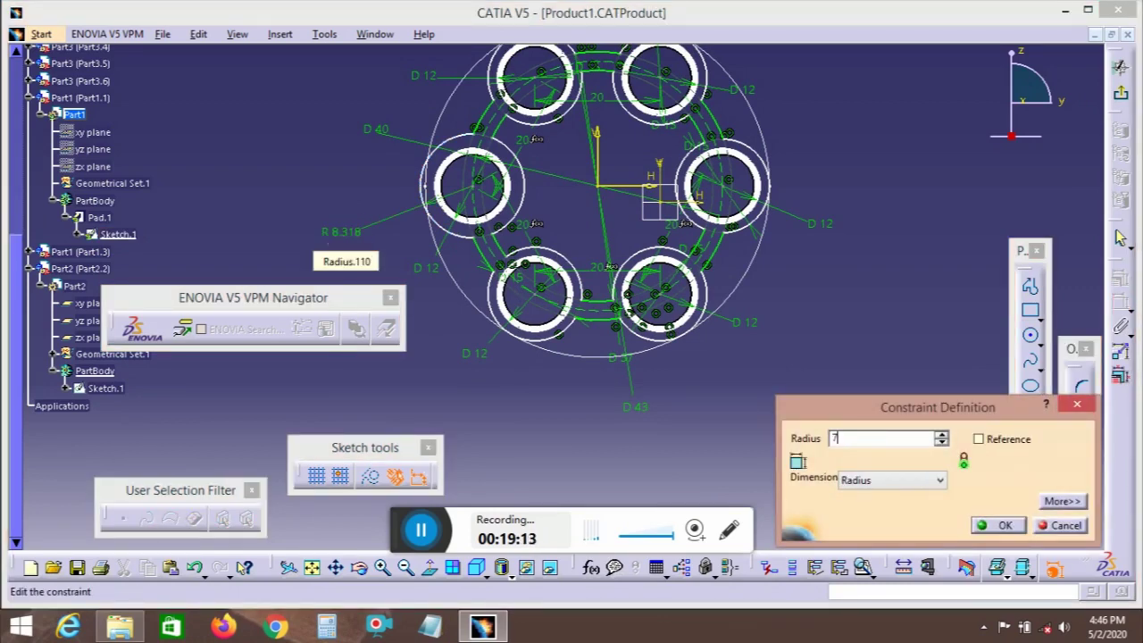
pyautogui.write('7.5')
pyautogui.press('Return')
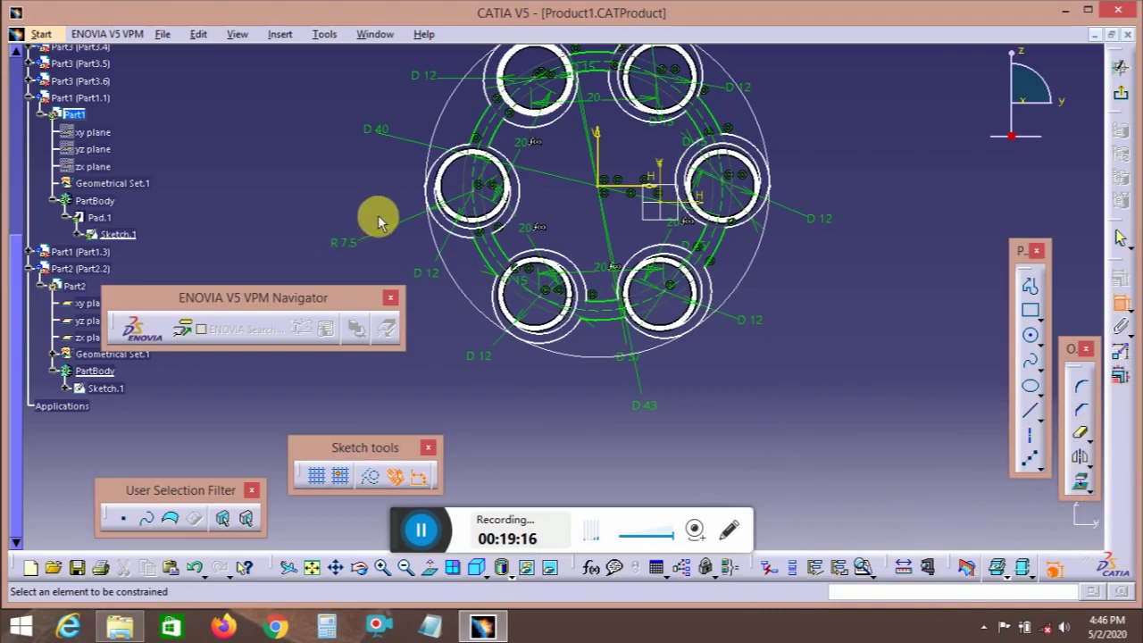
pyautogui.click(435, 201)
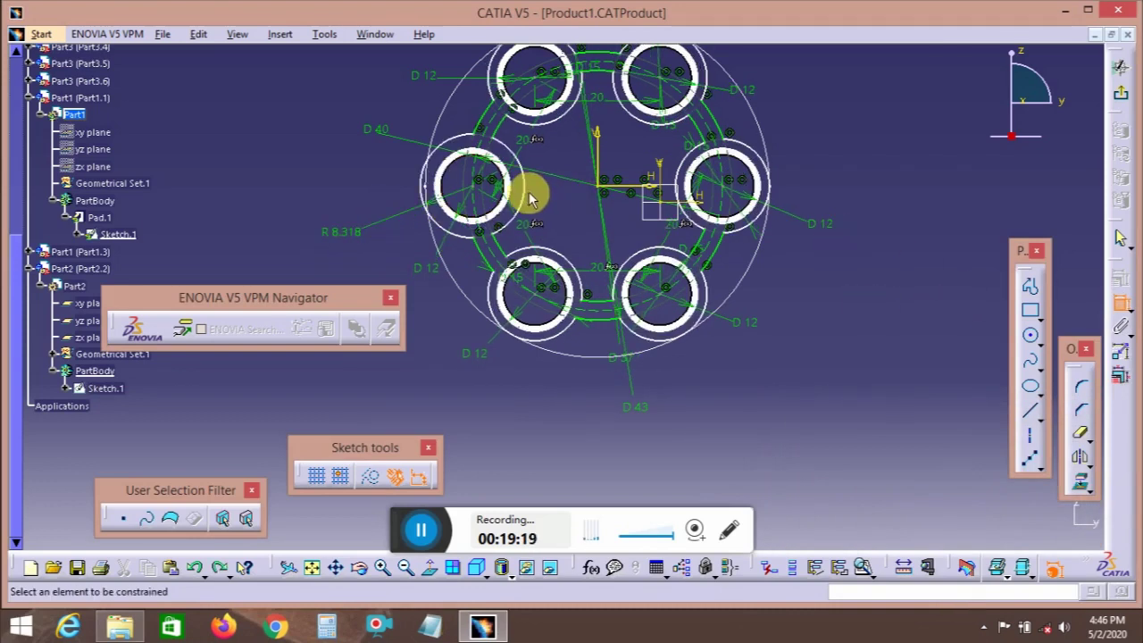
# - Delete the outer circle geometry around the leftmost tube in the holder sketch
pyautogui.click(531, 198)
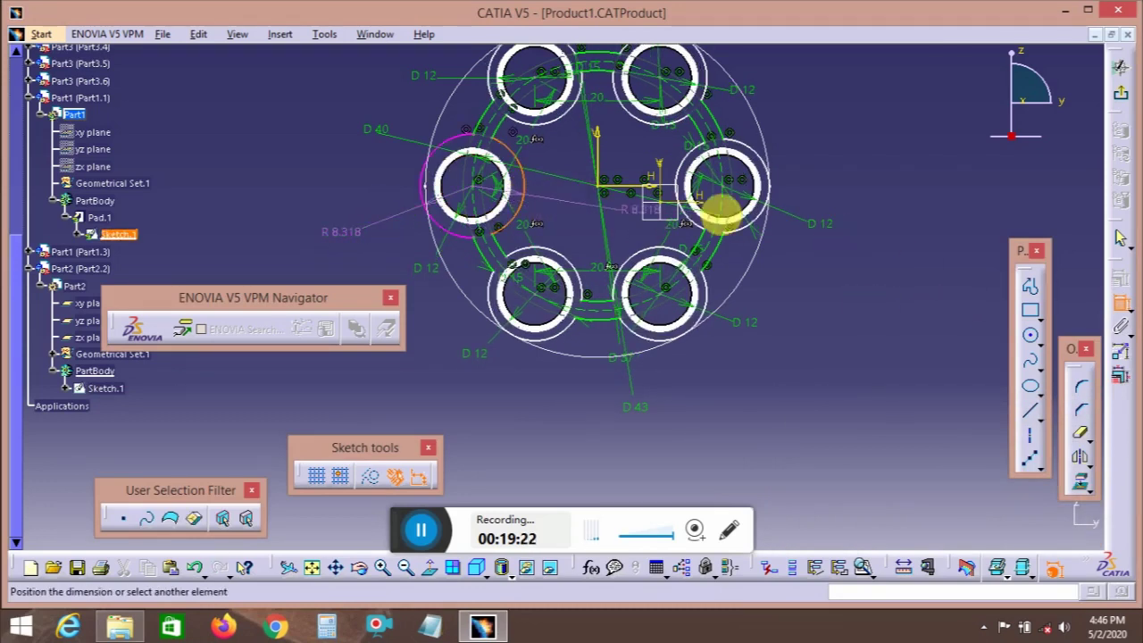
pyautogui.press('Escape')
pyautogui.click(524, 188)
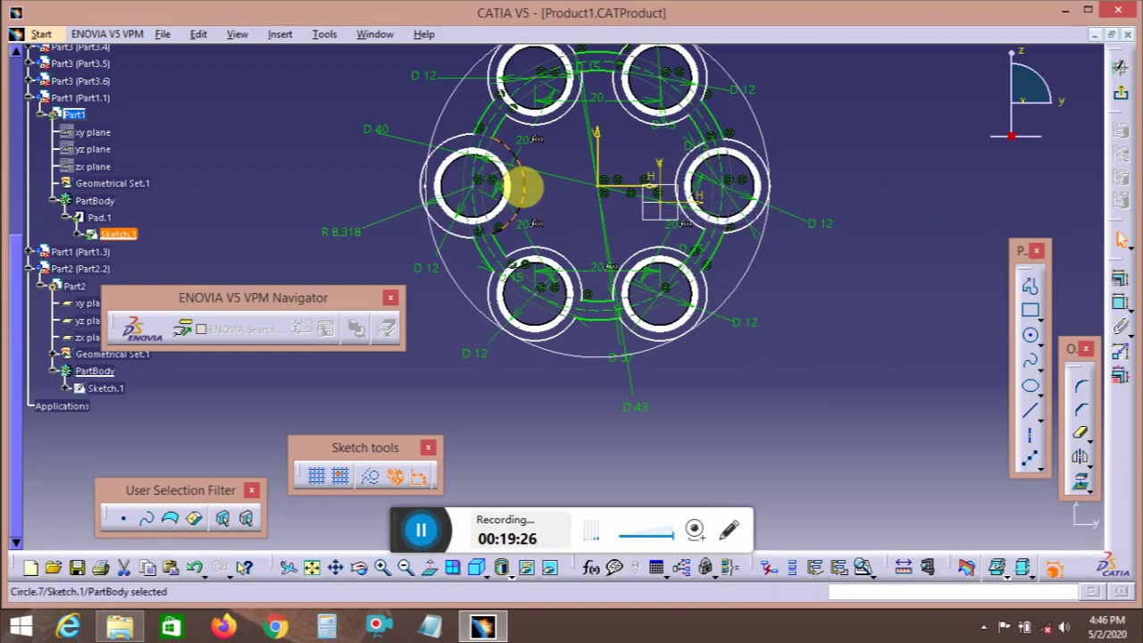
pyautogui.press('Delete')
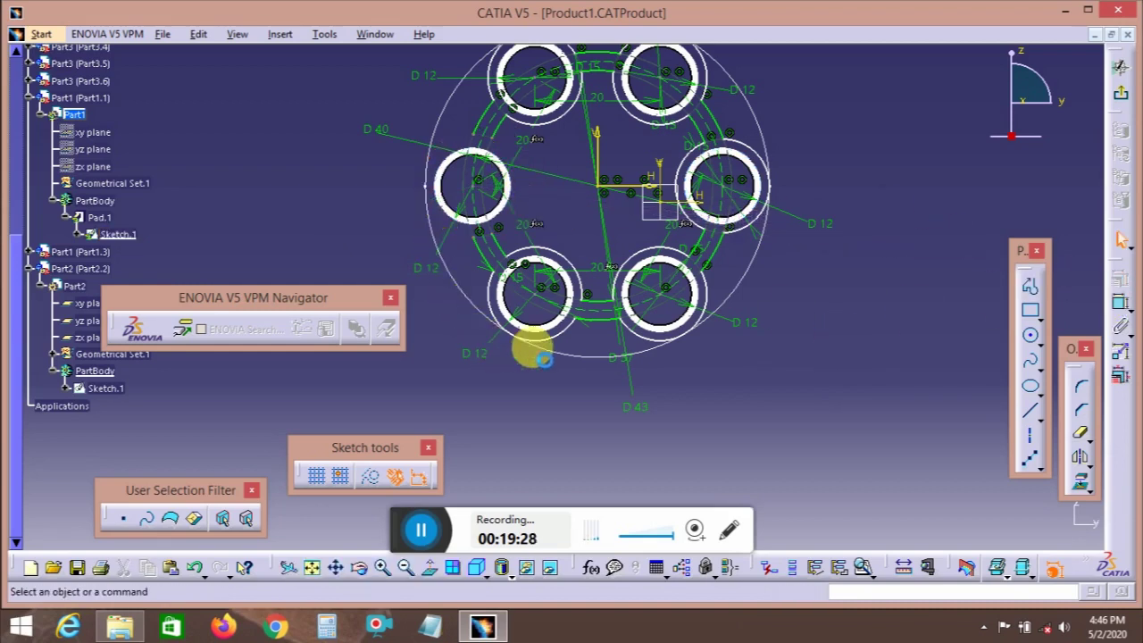
# - Sketch a replacement outer circle around the leftmost tube, centred on the tube's centre point
pyautogui.click(1032, 337)
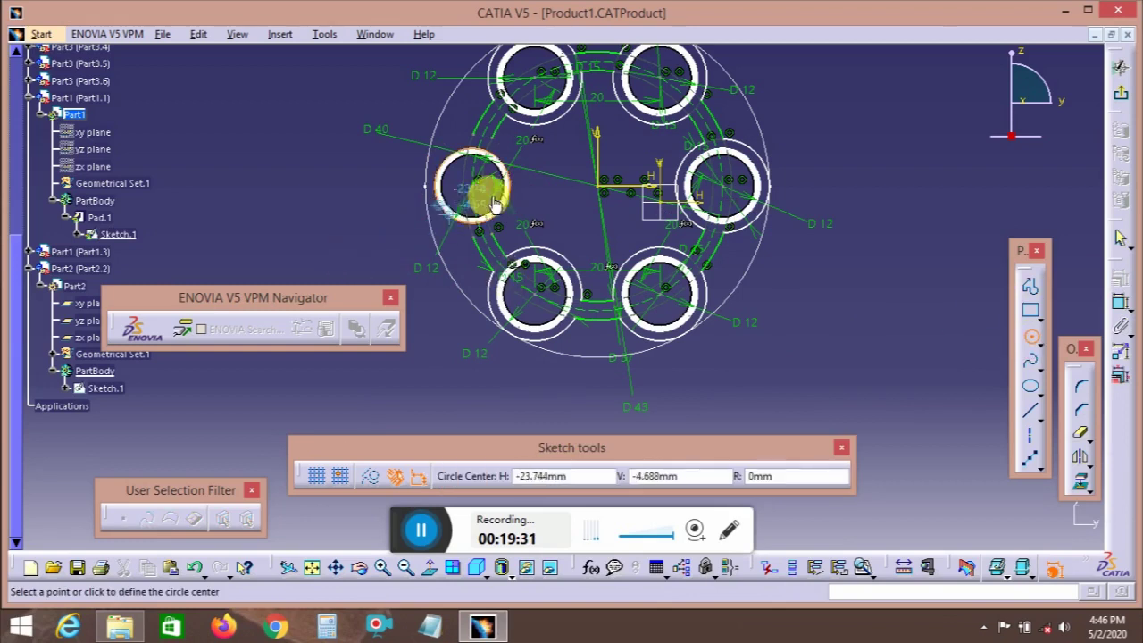
pyautogui.click(478, 190)
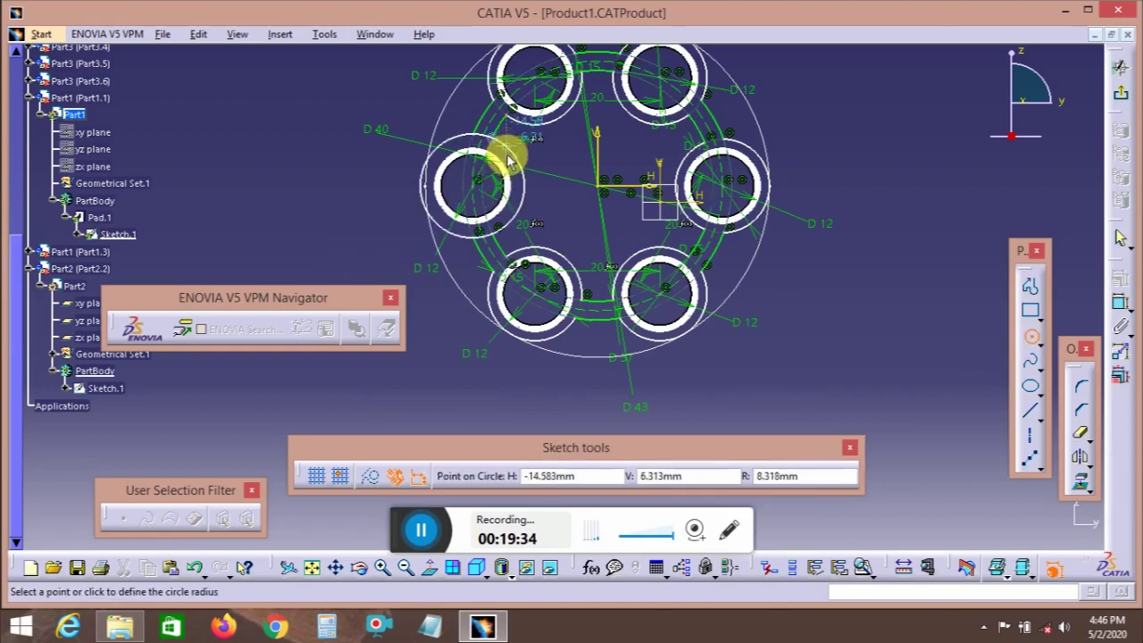
pyautogui.click(1038, 343)
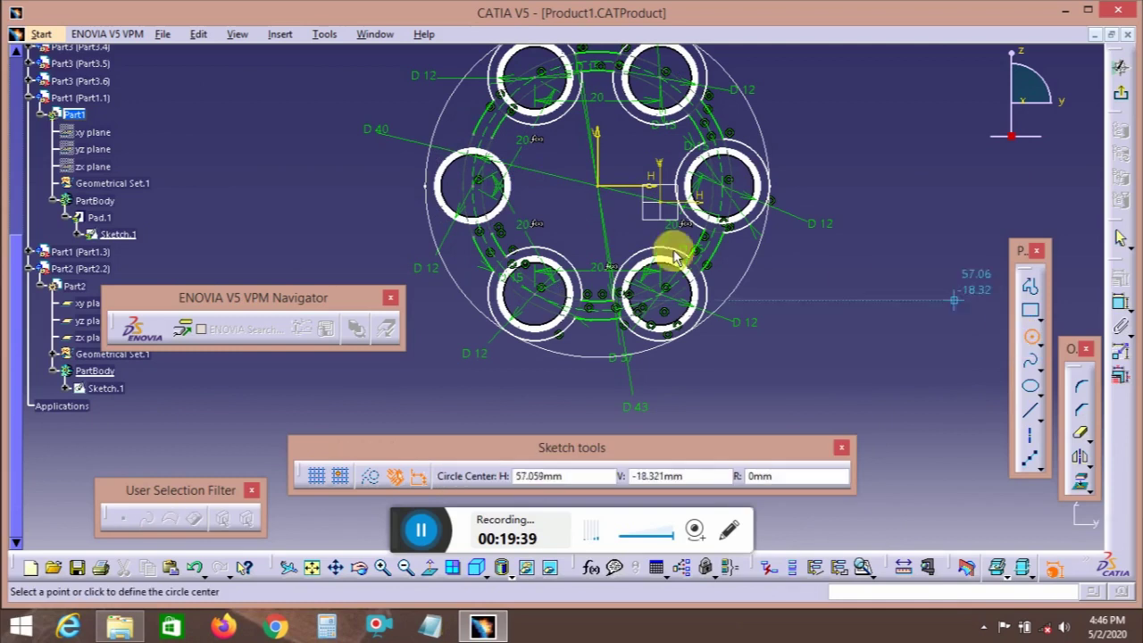
pyautogui.click(474, 185)
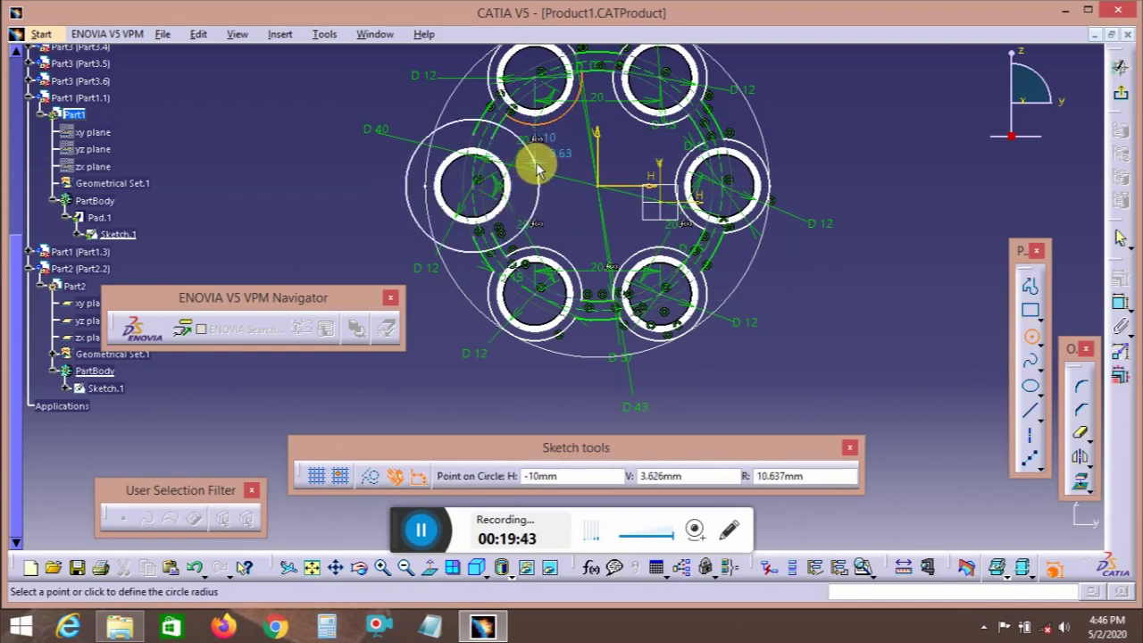
pyautogui.click(535, 171)
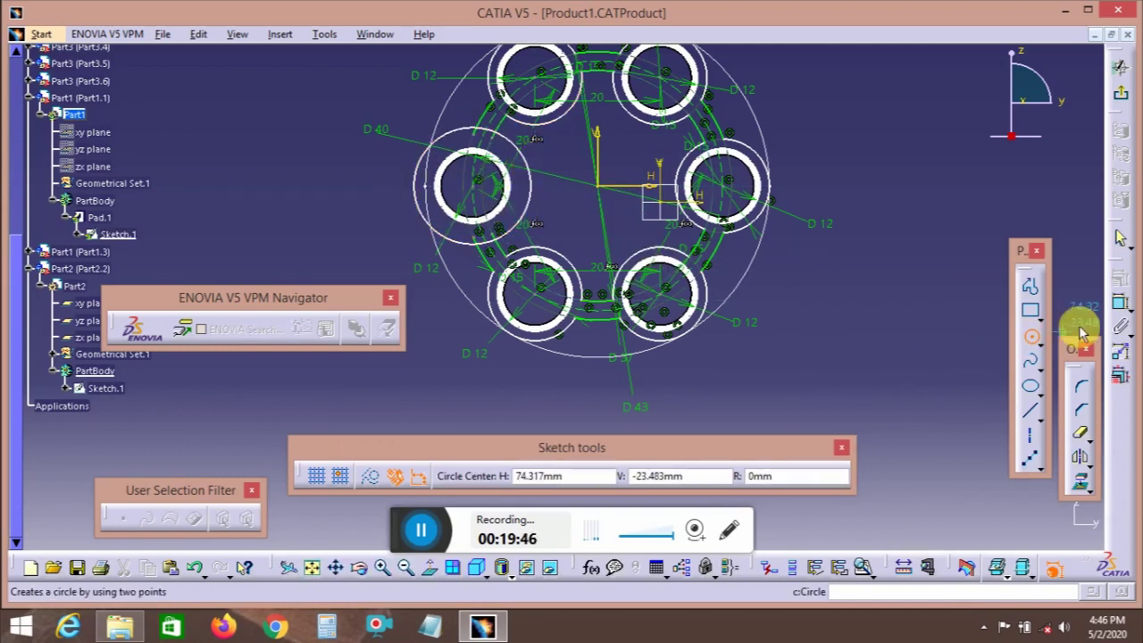
# - Dimension the replacement outer circle around the leftmost tube and set its diameter to 15 mm
pyautogui.click(1120, 302)
pyautogui.click(458, 239)
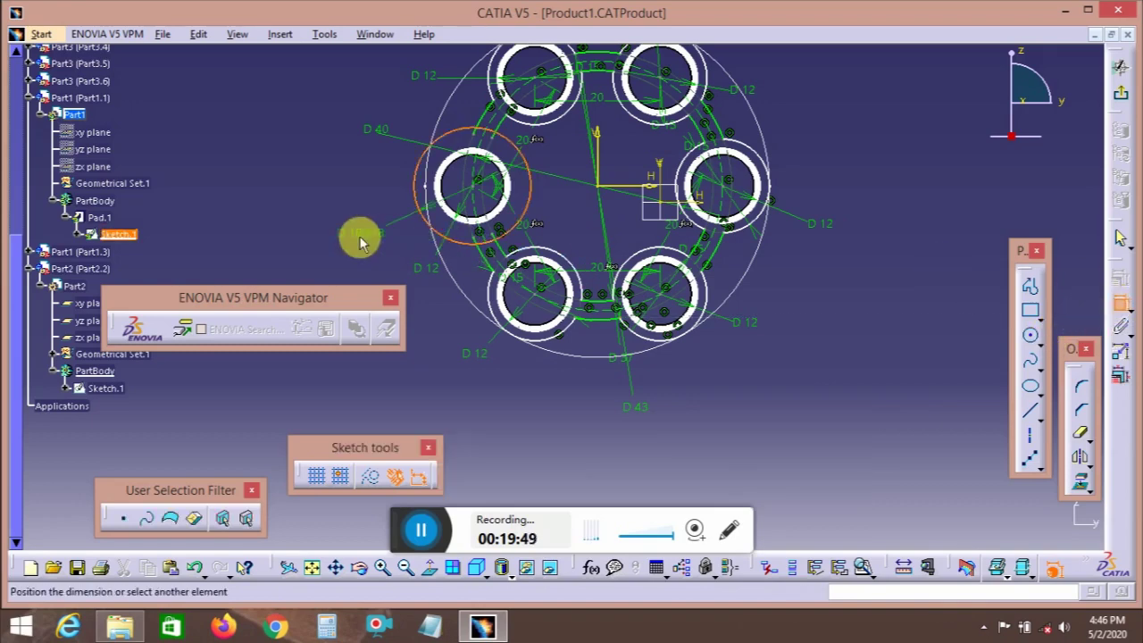
pyautogui.click(359, 238)
pyautogui.doubleClick(370, 239)
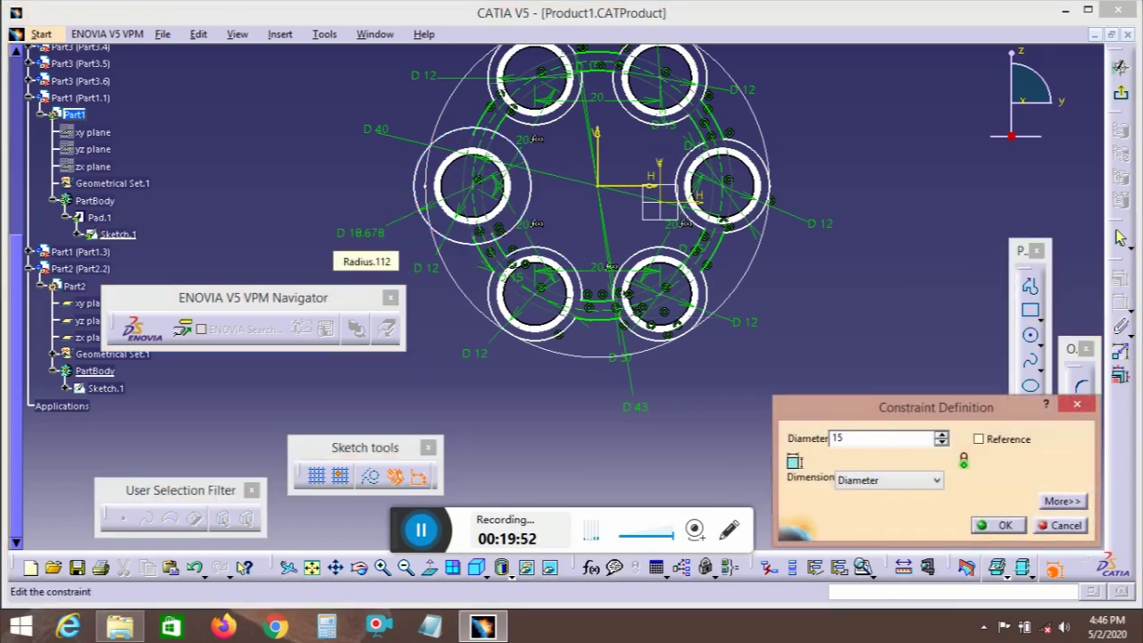
pyautogui.press('Return')
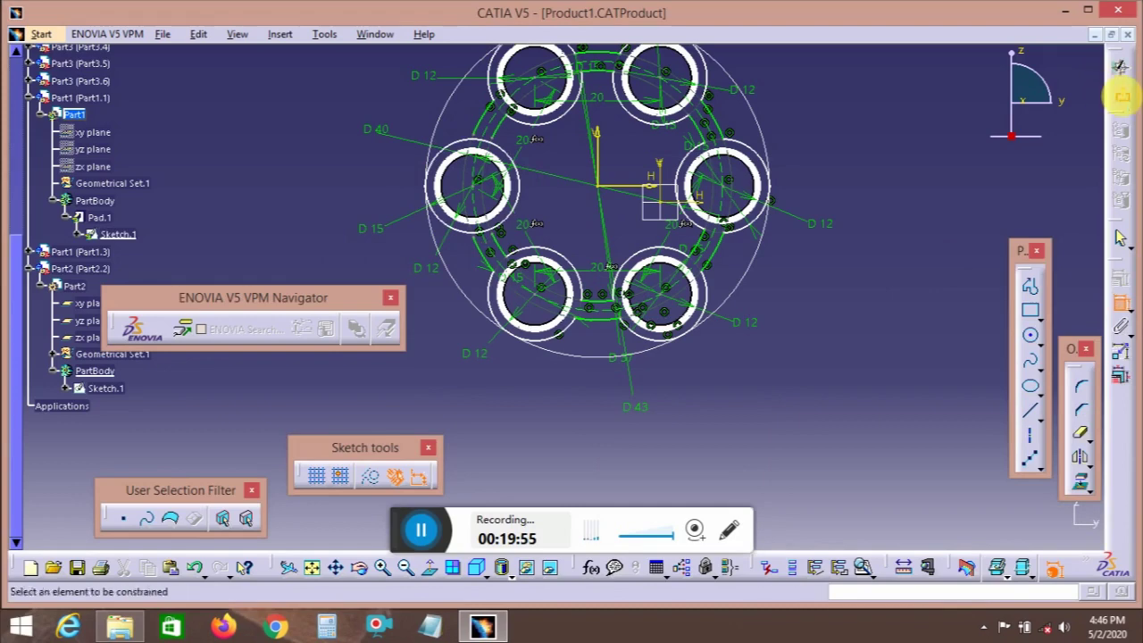
# - Leave the holder sketch and deactivate Pad.1 through the update diagnosis, including its aggregated elements
pyautogui.click(1120, 93)
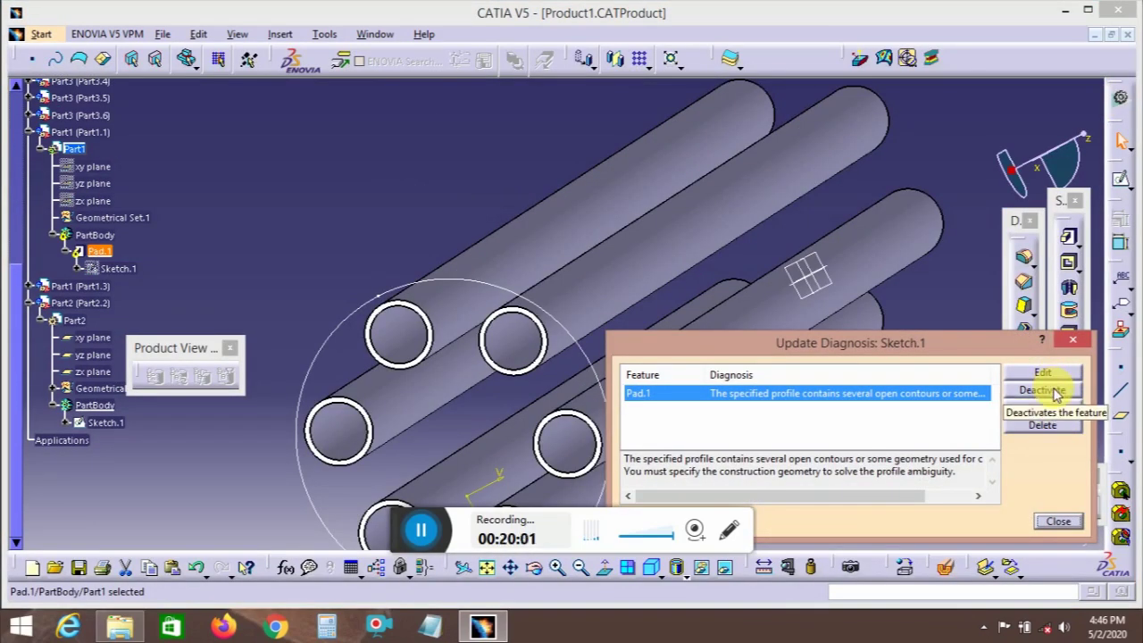
pyautogui.click(1053, 391)
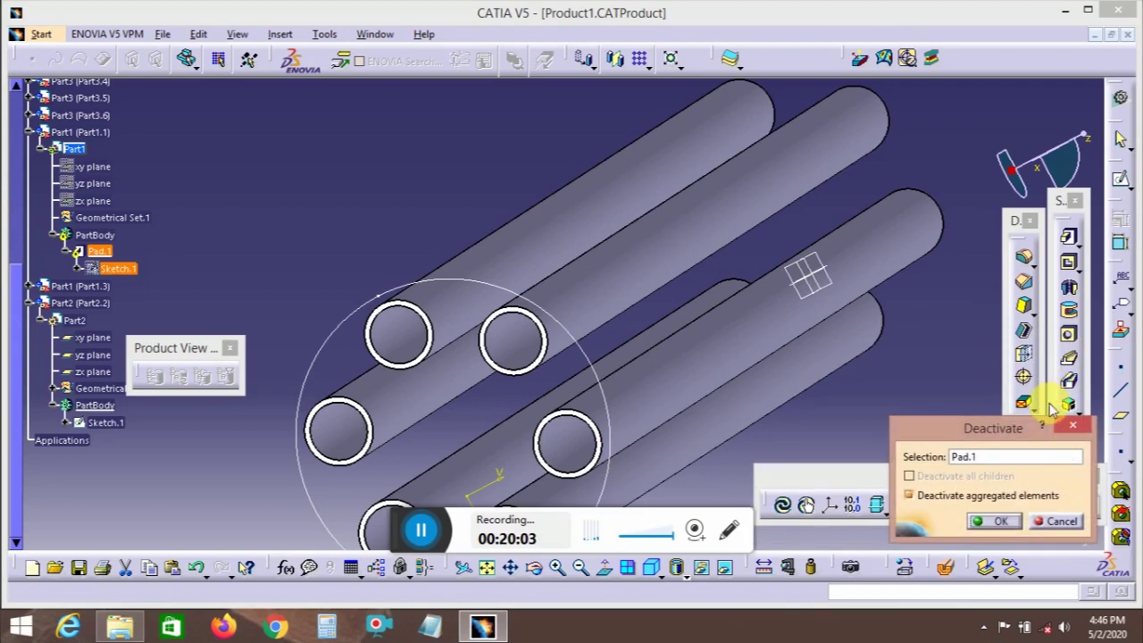
pyautogui.click(1002, 523)
pyautogui.keyDown('ctrl'); pyautogui.moveTo(706, 214); pyautogui.dragTo(739, 357, button='middle'); pyautogui.keyUp('ctrl')
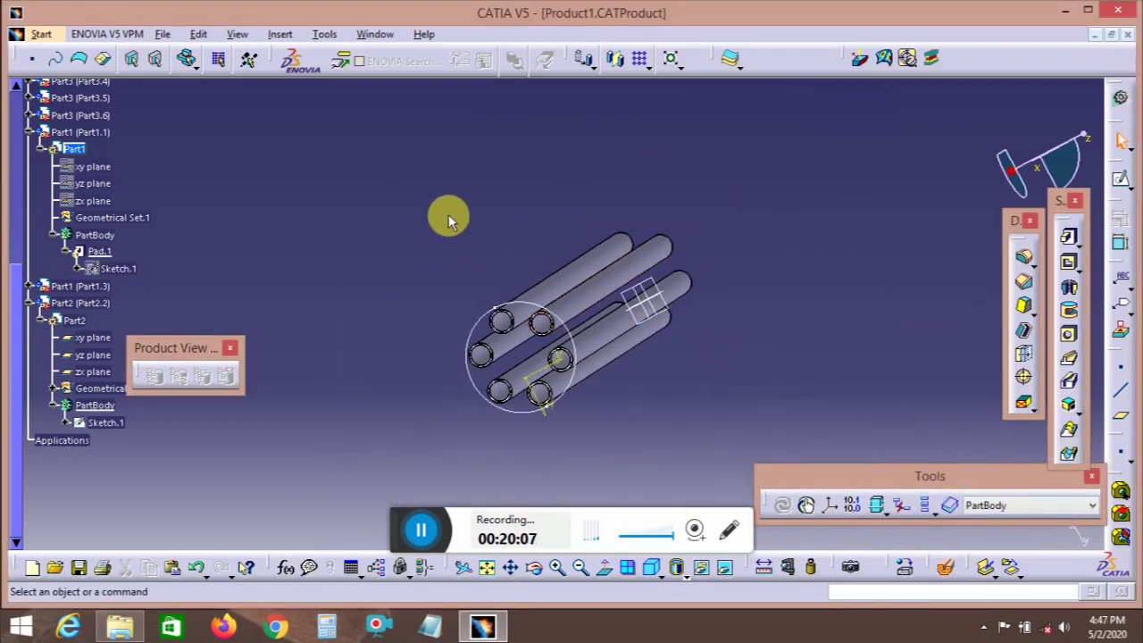
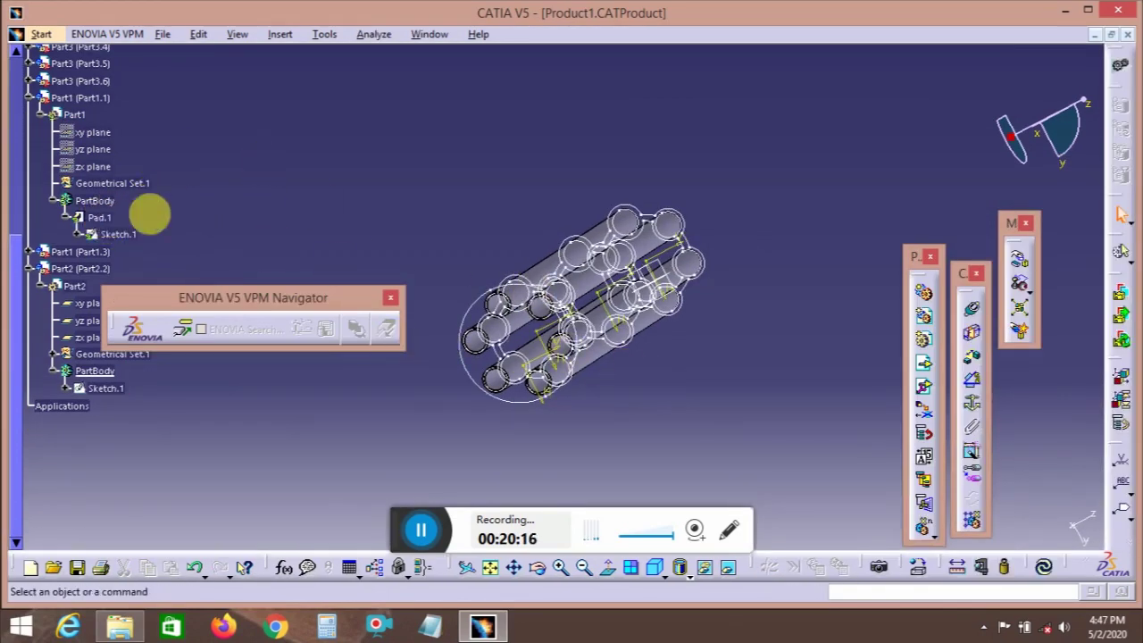
# - Reopen the sketch under Pad.1 of the tube holder, Part1, for editing
pyautogui.doubleClick(120, 235)
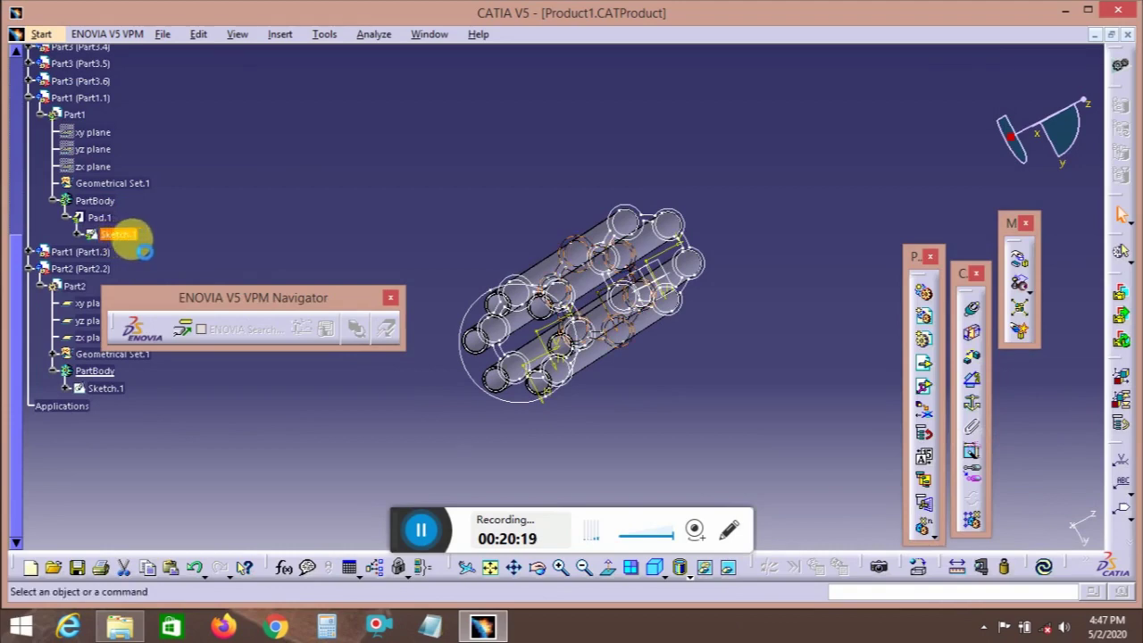
pyautogui.moveTo(596, 320); pyautogui.dragTo(724, 127, button='middle')
pyautogui.moveTo(558, 150); pyautogui.dragTo(650, 234, button='middle')
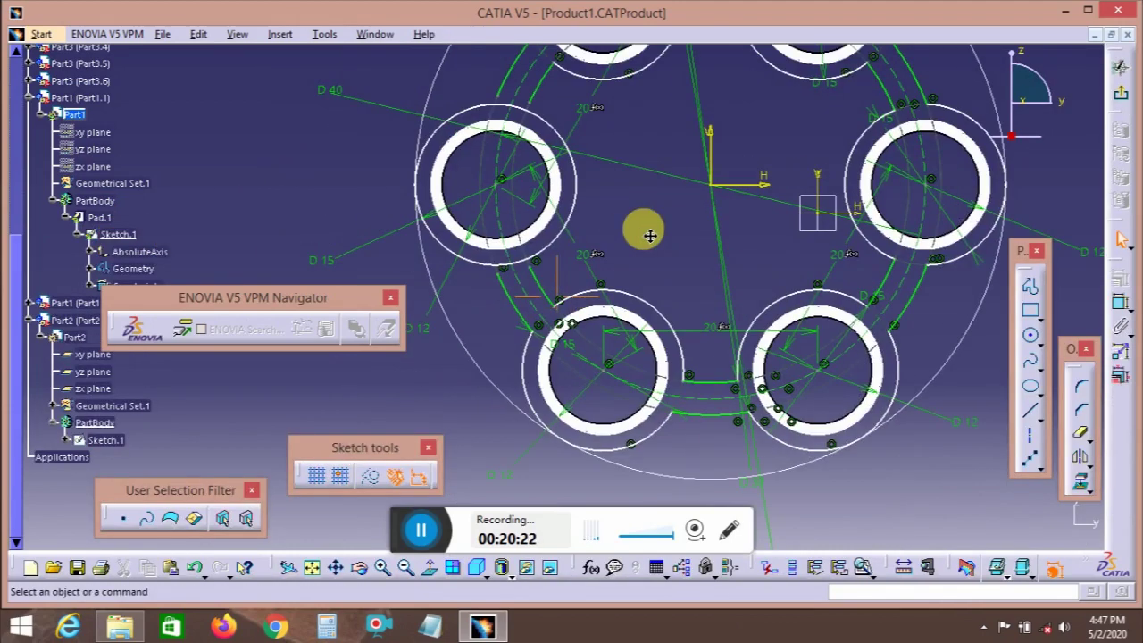
pyautogui.moveTo(625, 184)
pyautogui.mouseDown(button='middle')
pyautogui.moveTo(643, 186)
pyautogui.moveTo(625, 238)
pyautogui.mouseUp(button='middle')
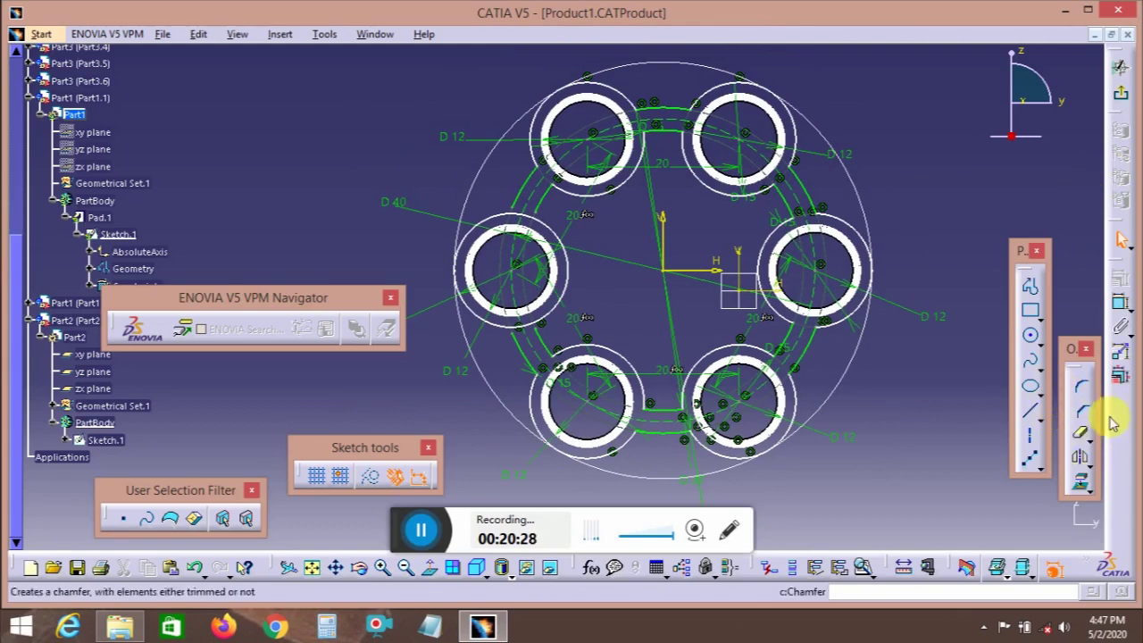
# - Try to trim the leftmost tube's outer circle against the adjoining connecting arcs, and undo the trims
pyautogui.click(1089, 453)
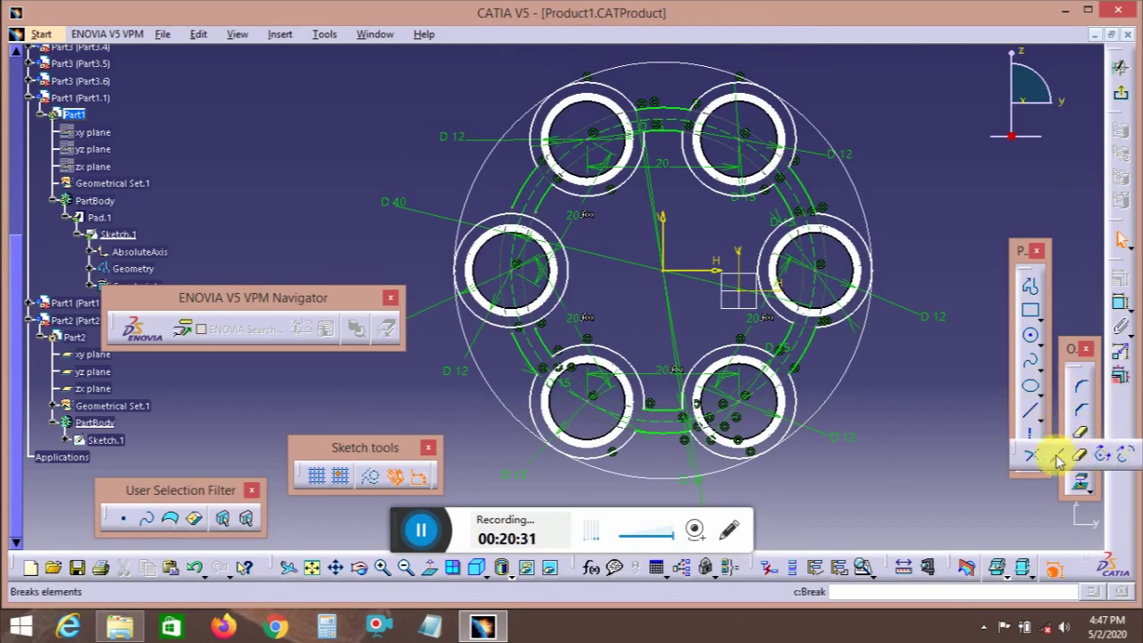
pyautogui.click(1032, 455)
pyautogui.moveTo(510, 258); pyautogui.dragTo(543, 220, button='middle')
pyautogui.click(528, 191)
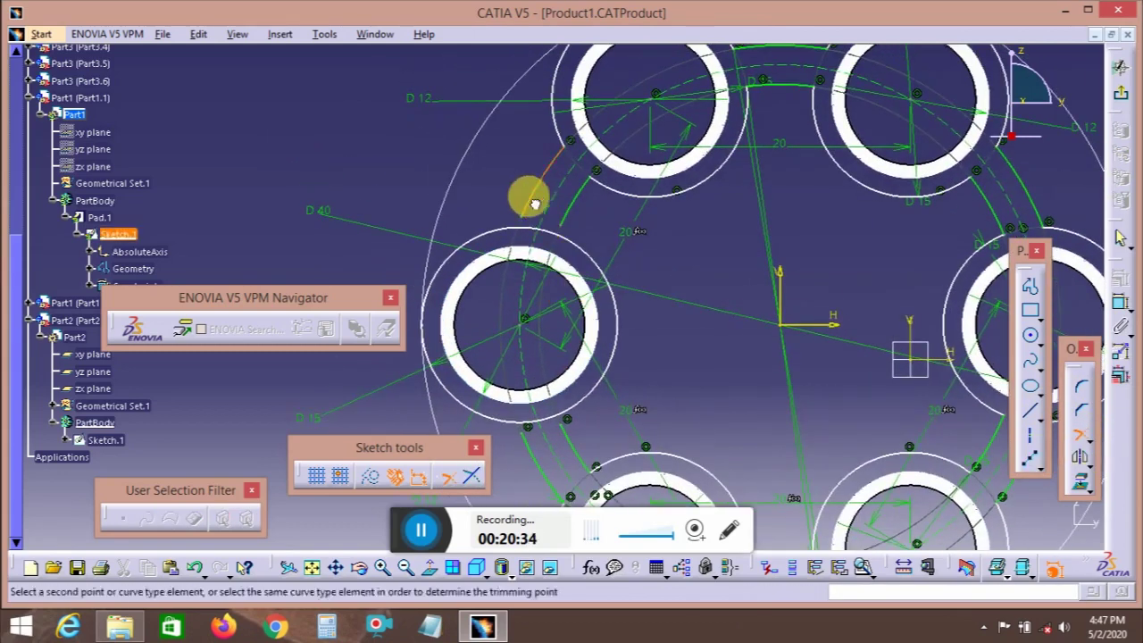
pyautogui.click(503, 233)
pyautogui.click(616, 339)
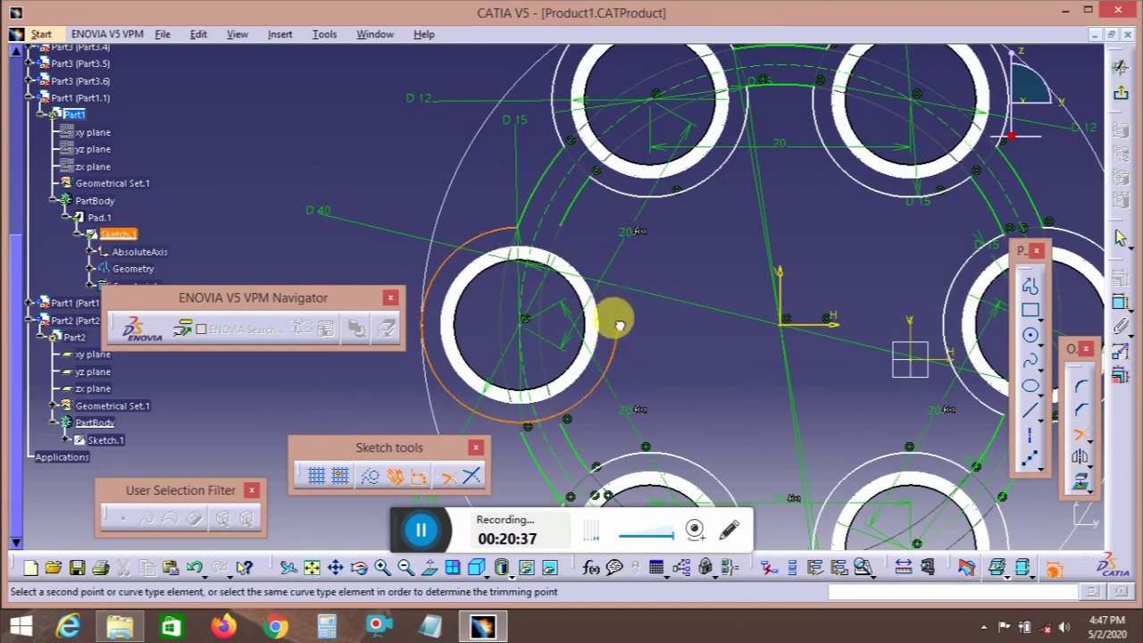
pyautogui.click(569, 214)
pyautogui.moveTo(632, 371); pyautogui.dragTo(643, 308, button='middle')
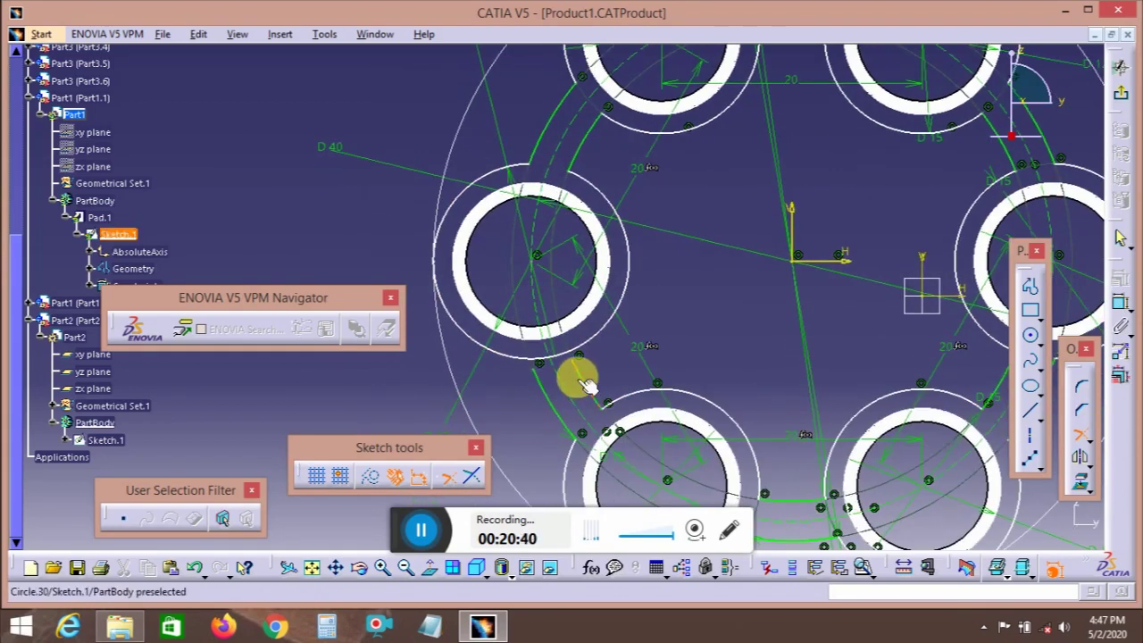
pyautogui.click(585, 382)
pyautogui.click(594, 347)
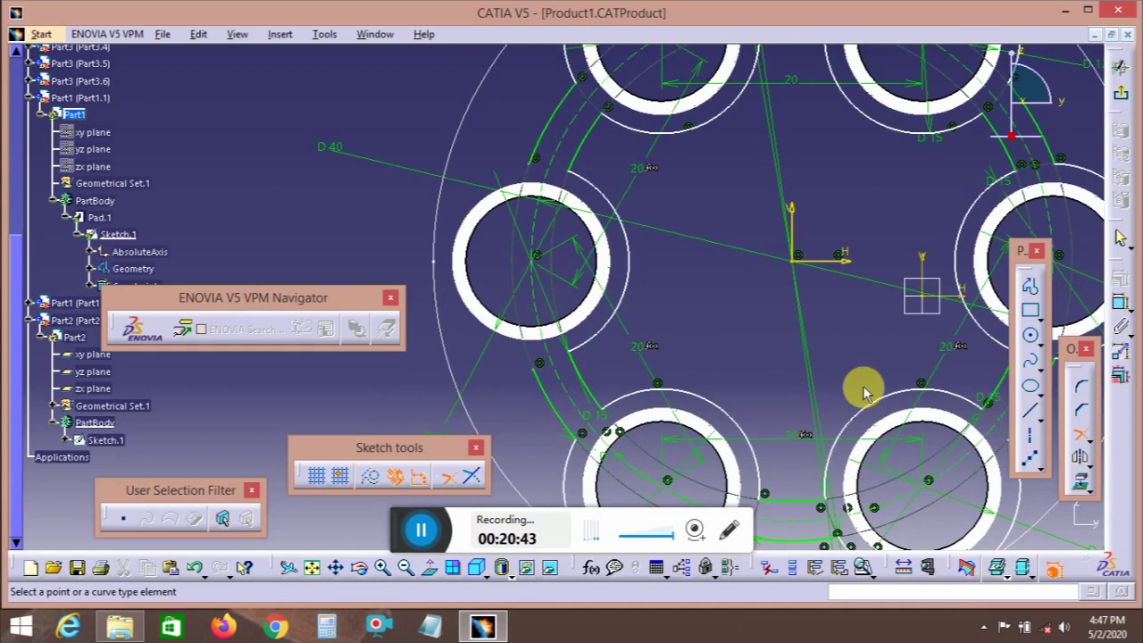
pyautogui.click(1082, 438)
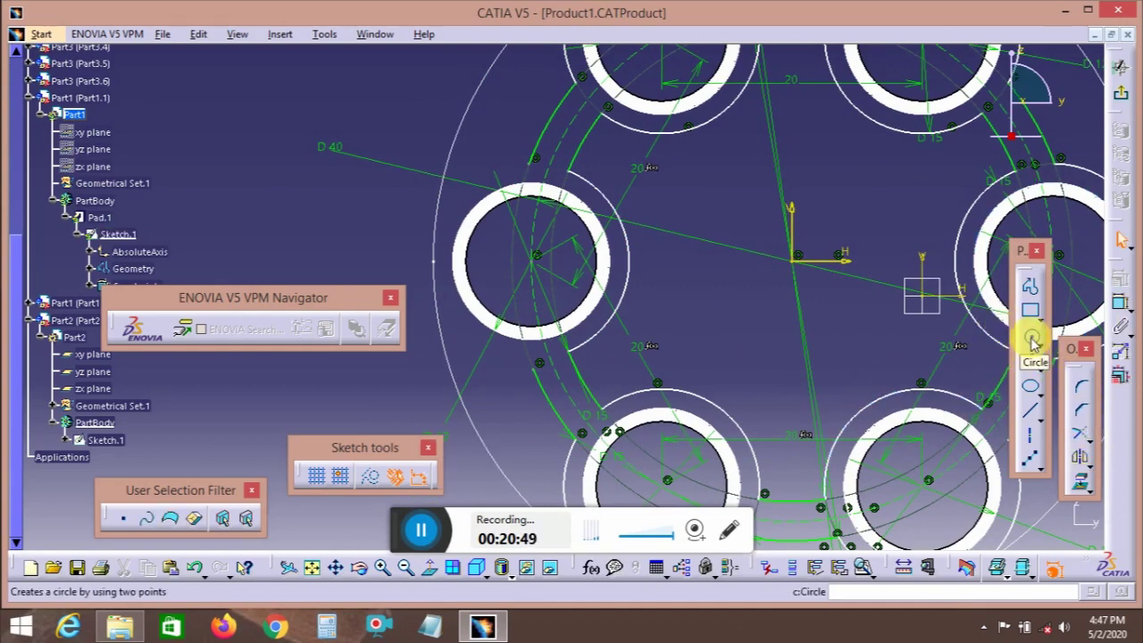
pyautogui.hotkey('ctrl', 'z')
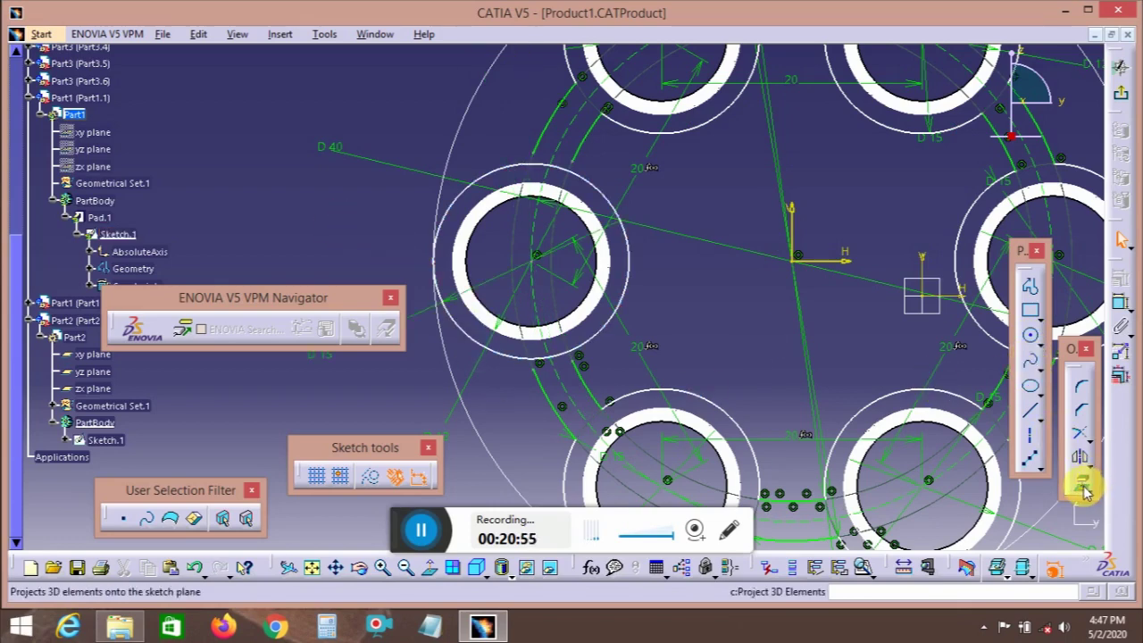
# - Trim the leftmost tube's outer circle with the upper and lower inner connecting arcs, keeping the portion facing the holder's centre
pyautogui.click(1083, 438)
pyautogui.click(582, 169)
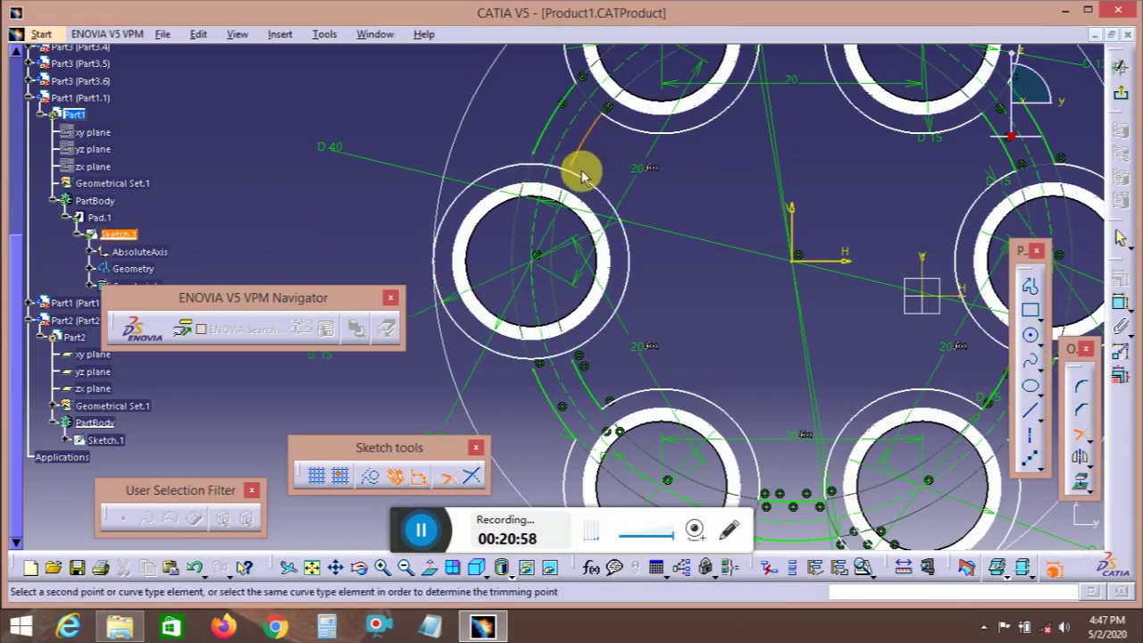
pyautogui.click(612, 231)
pyautogui.click(620, 279)
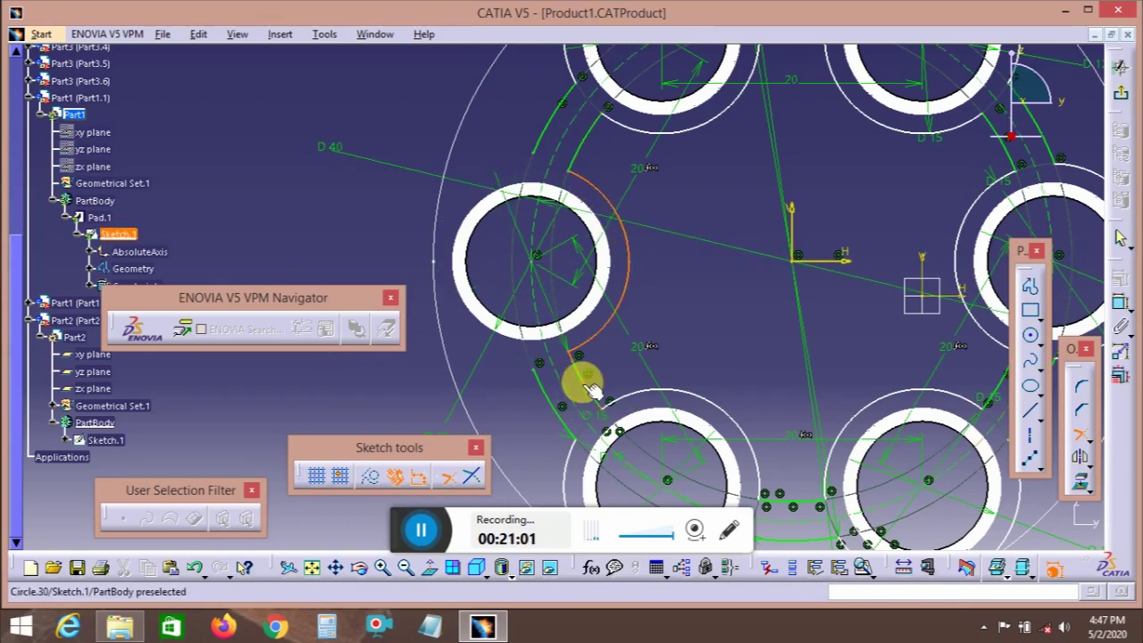
pyautogui.click(582, 384)
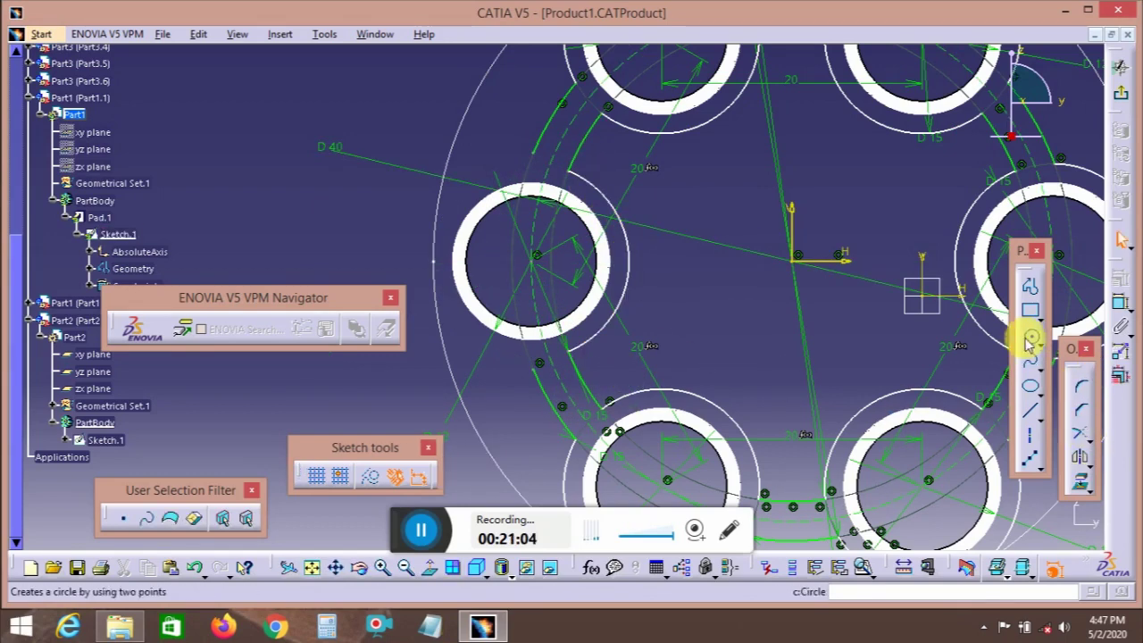
# - Sketch a second outer circle centred on the leftmost tube and set its diameter to 15 mm
pyautogui.click(1030, 335)
pyautogui.click(535, 255)
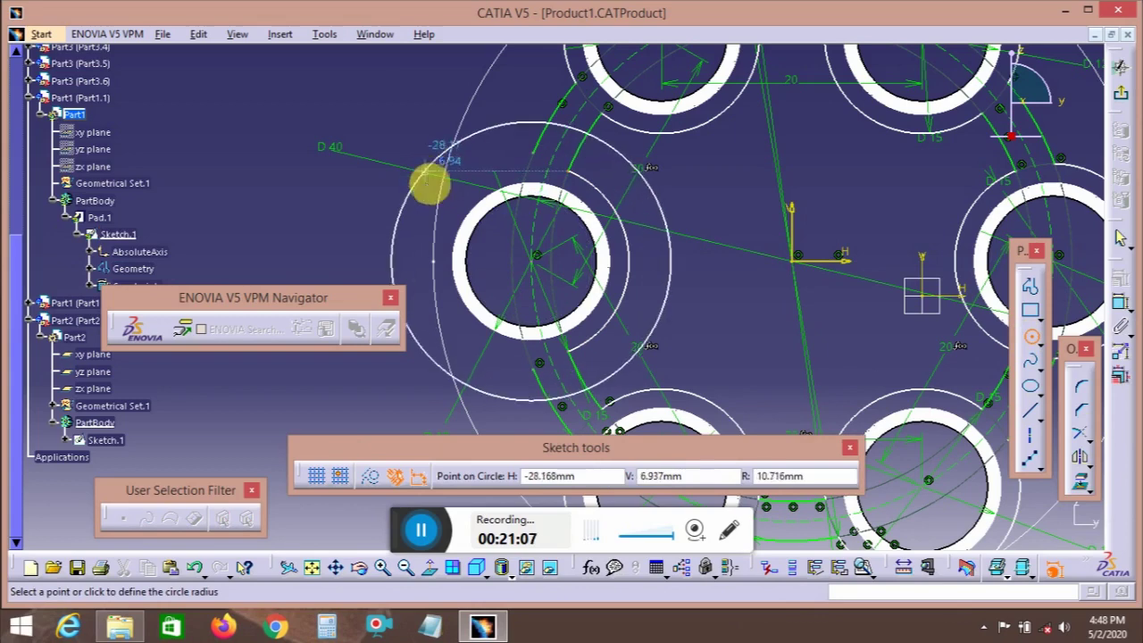
pyautogui.click(425, 200)
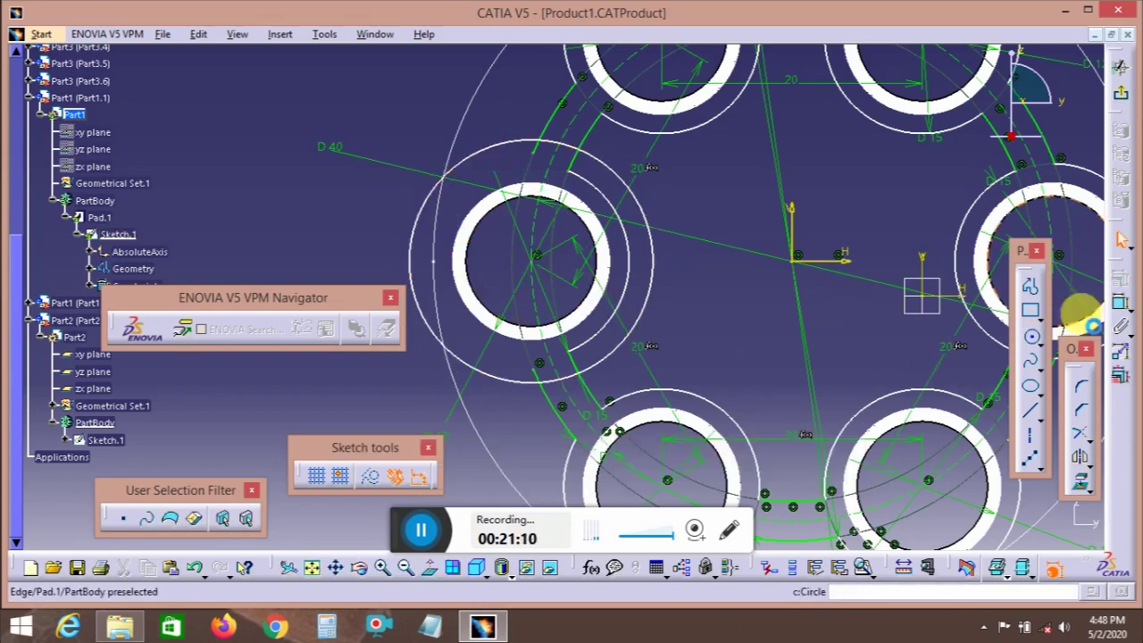
pyautogui.click(1121, 305)
pyautogui.click(413, 211)
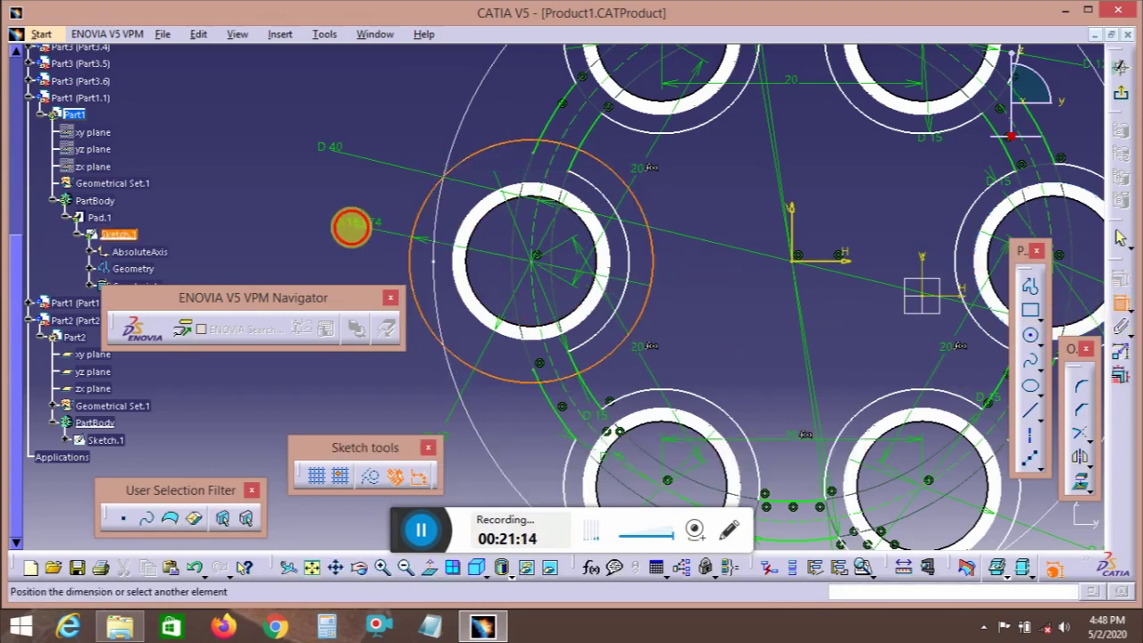
pyautogui.click(358, 225)
pyautogui.doubleClick(366, 229)
pyautogui.write('15')
pyautogui.press('Return')
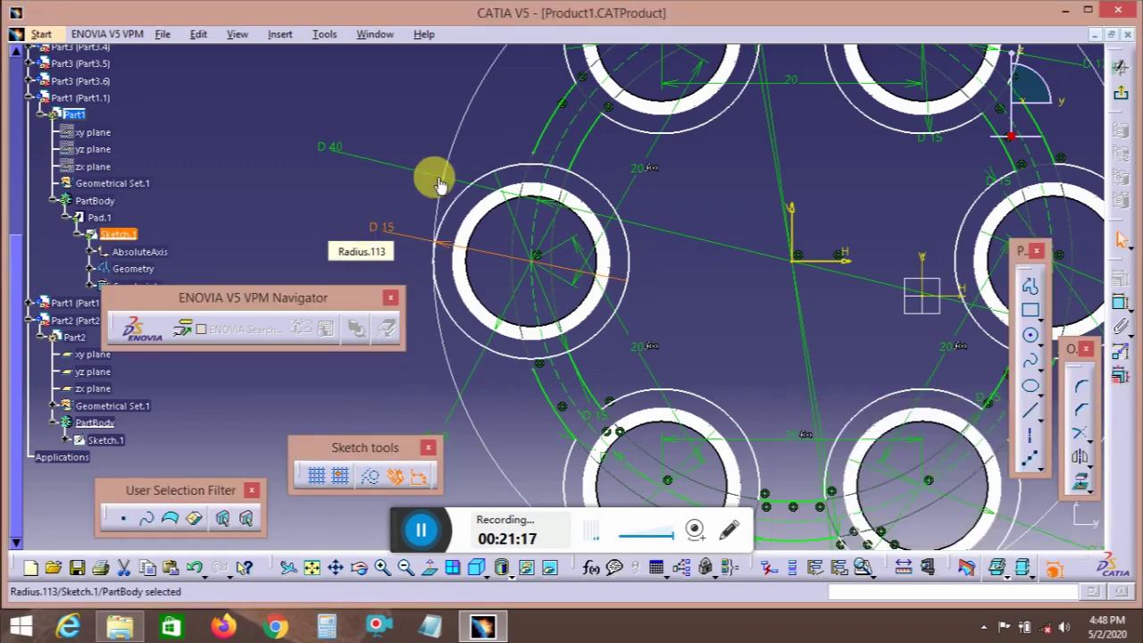
# - Trim the second circle around the leftmost tube with the outer connecting arcs, and leave the holder sketch
pyautogui.click(1082, 437)
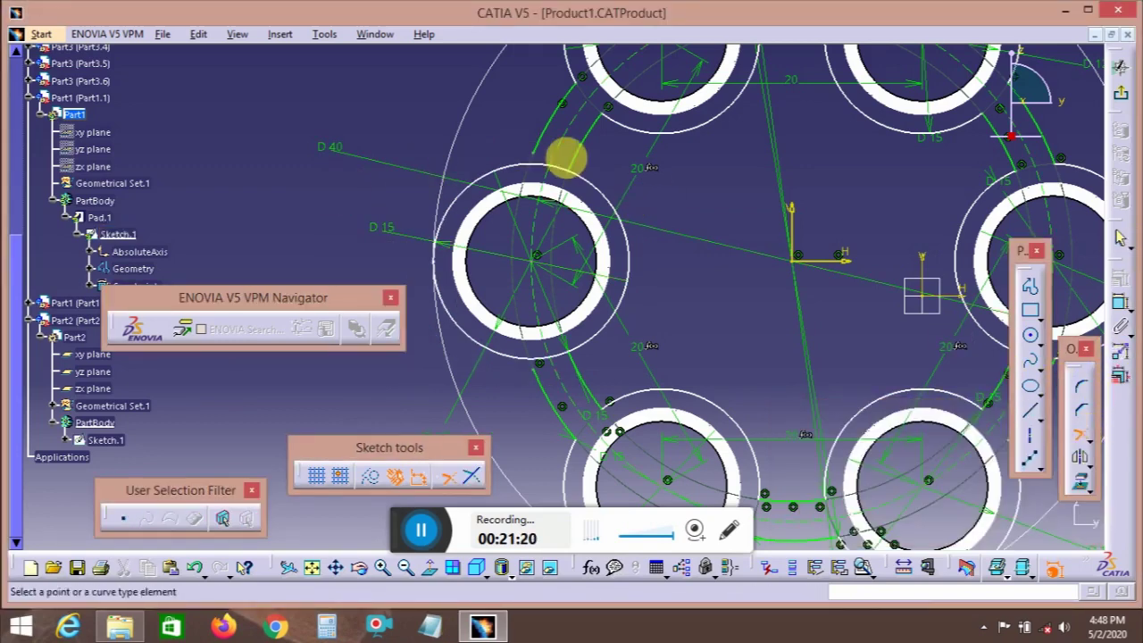
pyautogui.click(518, 361)
pyautogui.click(554, 381)
pyautogui.moveTo(556, 383)
pyautogui.mouseDown(button='middle')
pyautogui.moveTo(721, 250)
pyautogui.moveTo(1047, 210)
pyautogui.mouseUp(button='middle')
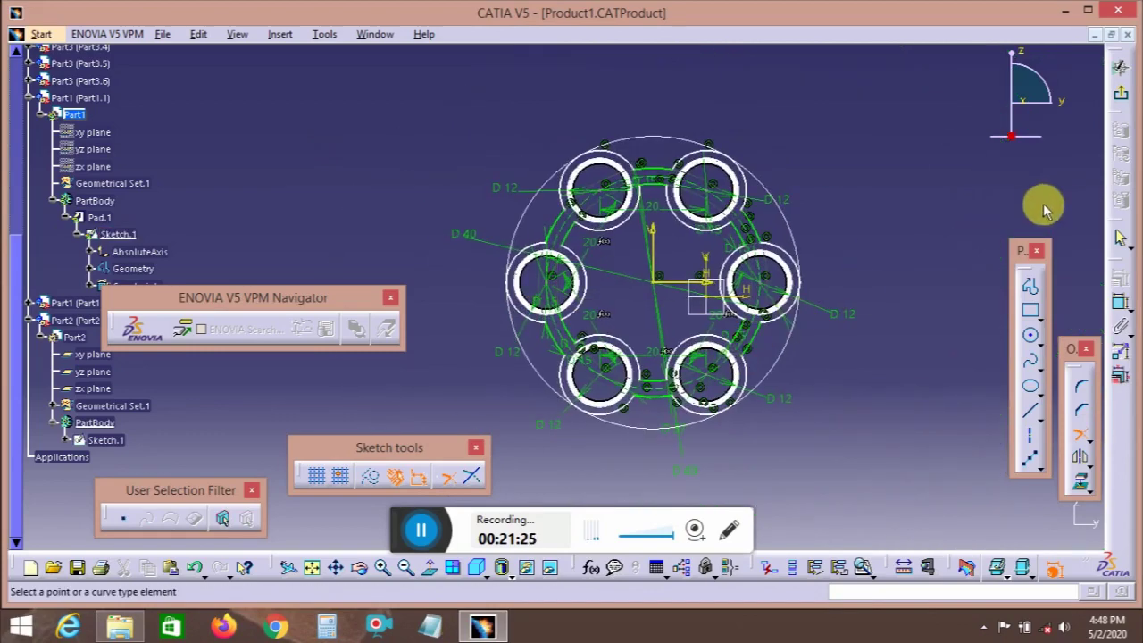
pyautogui.click(1125, 98)
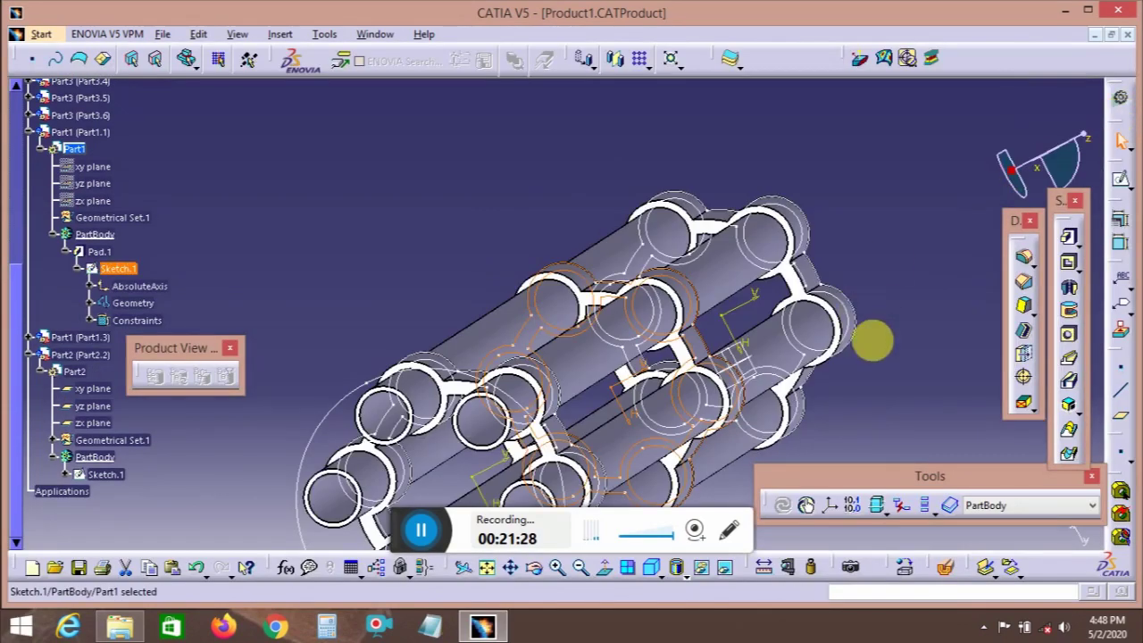
# - Save the product and hide the tube holder's sketch in Part1
pyautogui.keyDown('ctrl'); pyautogui.moveTo(879, 282); pyautogui.dragTo(879, 388, button='middle'); pyautogui.keyUp('ctrl')
pyautogui.click(845, 314)
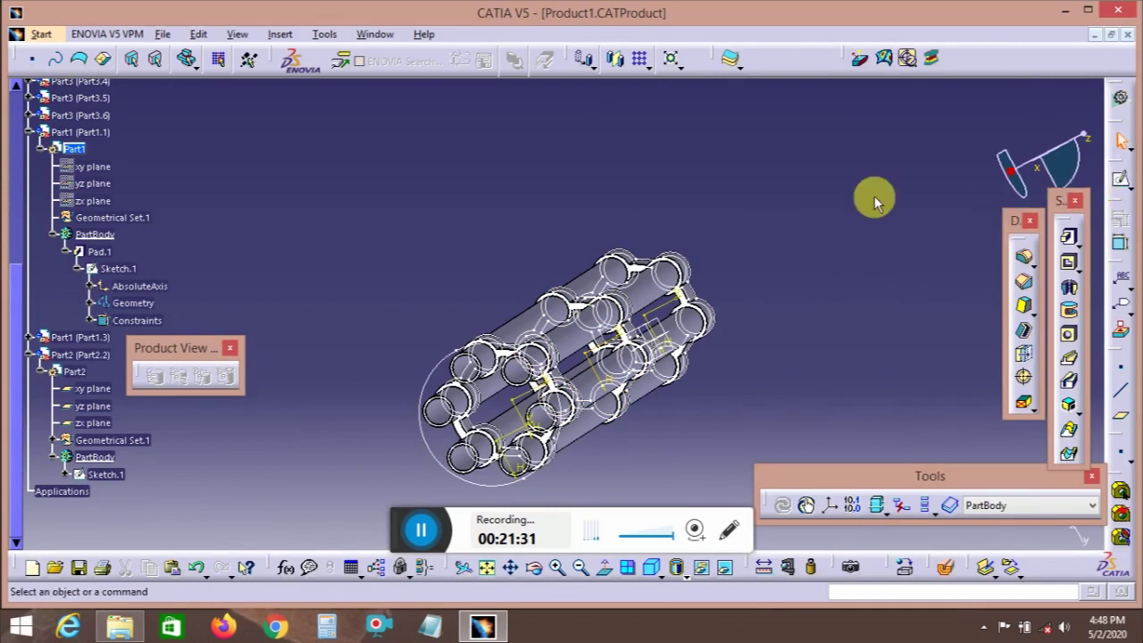
pyautogui.keyDown('ctrl'); pyautogui.moveTo(873, 202); pyautogui.dragTo(795, 304, button='middle'); pyautogui.keyUp('ctrl')
pyautogui.hotkey('ctrl', 's')
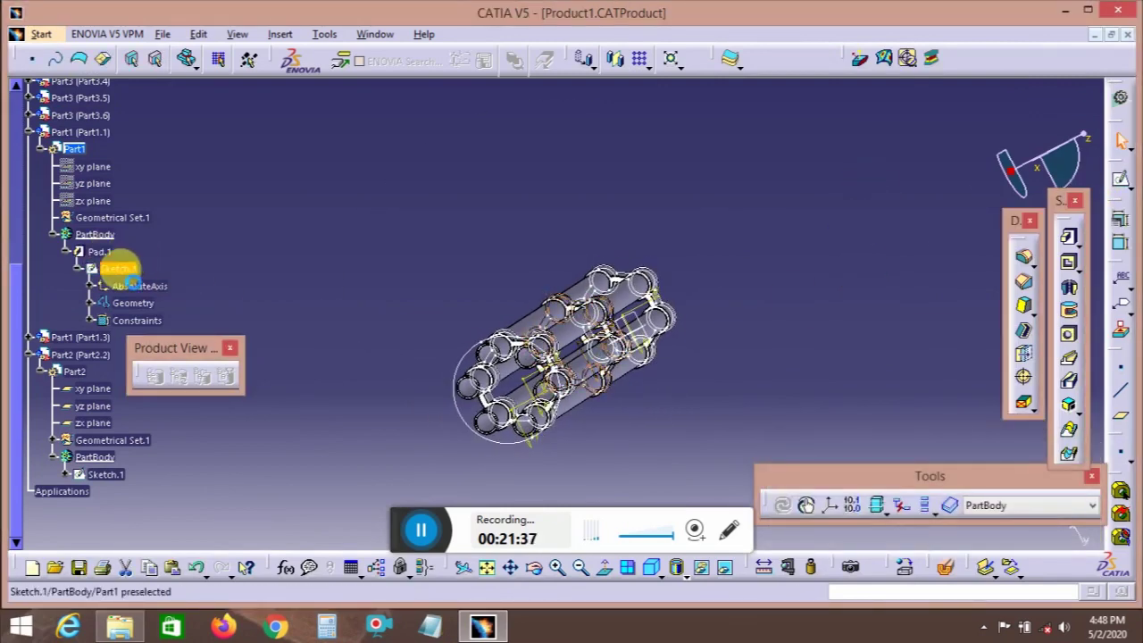
# - Open the Part2 sketch containing the circle tangent to the six barrels for editing
pyautogui.moveTo(619, 324); pyautogui.dragTo(658, 260, button='middle')
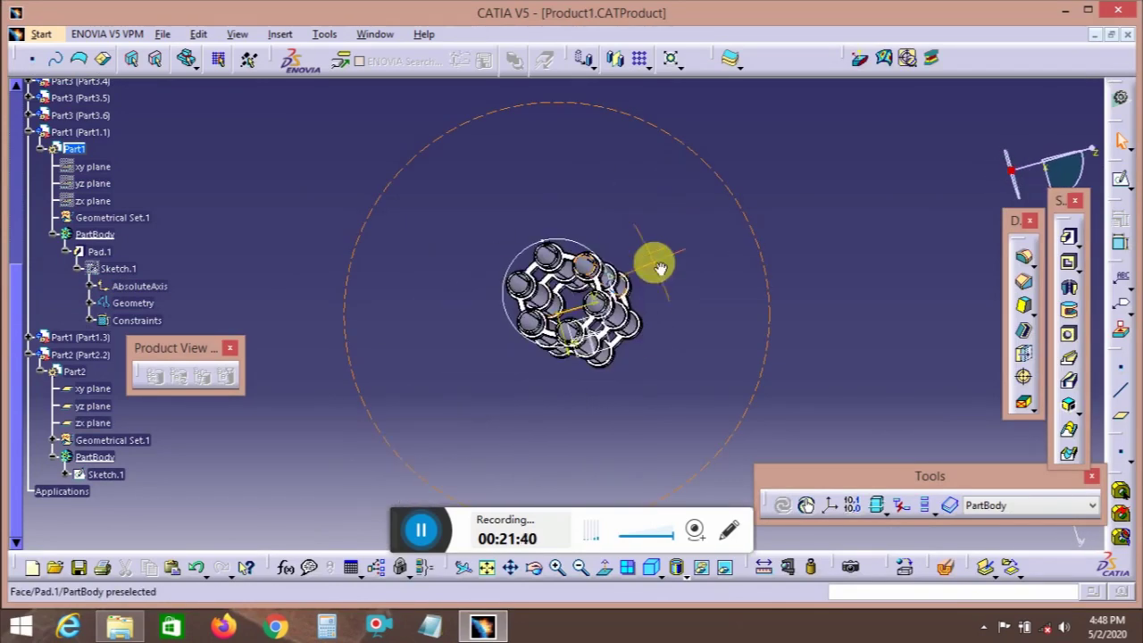
pyautogui.doubleClick(638, 307)
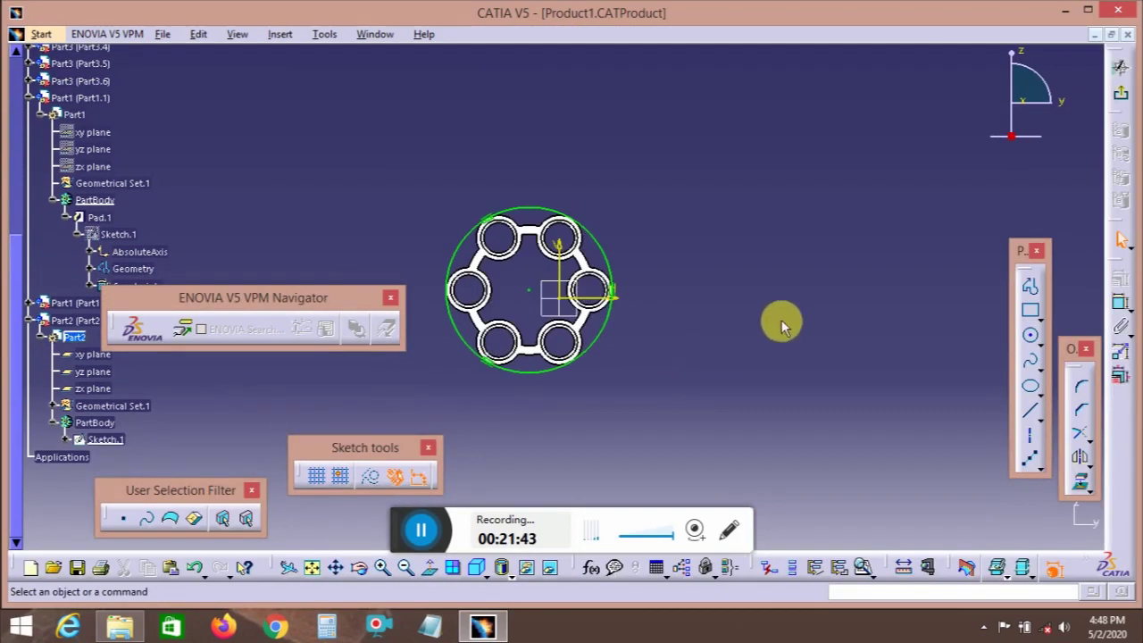
pyautogui.moveTo(741, 352)
pyautogui.mouseDown(button='middle')
pyautogui.moveTo(845, 298)
pyautogui.moveTo(701, 383)
pyautogui.moveTo(740, 331)
pyautogui.moveTo(744, 414)
pyautogui.moveTo(912, 219)
pyautogui.mouseUp(button='middle')
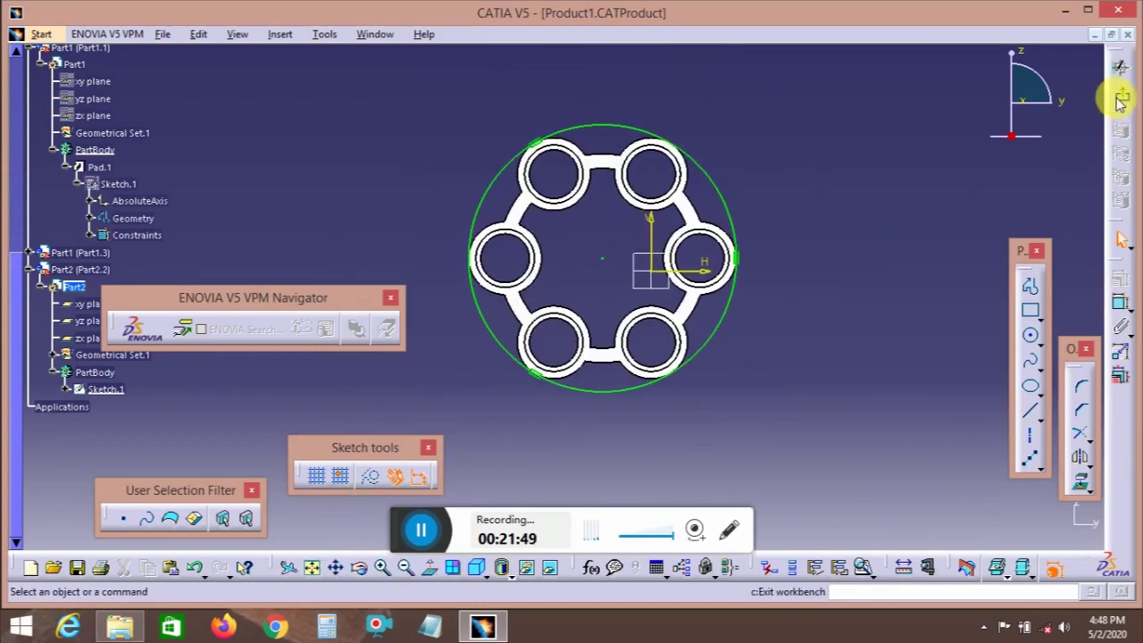
# - Sketch a larger circle around the tangent circle in Part2, centred on the same point
pyautogui.moveTo(844, 312)
pyautogui.mouseDown(button='middle')
pyautogui.moveTo(949, 316)
pyautogui.moveTo(844, 386)
pyautogui.mouseUp(button='middle')
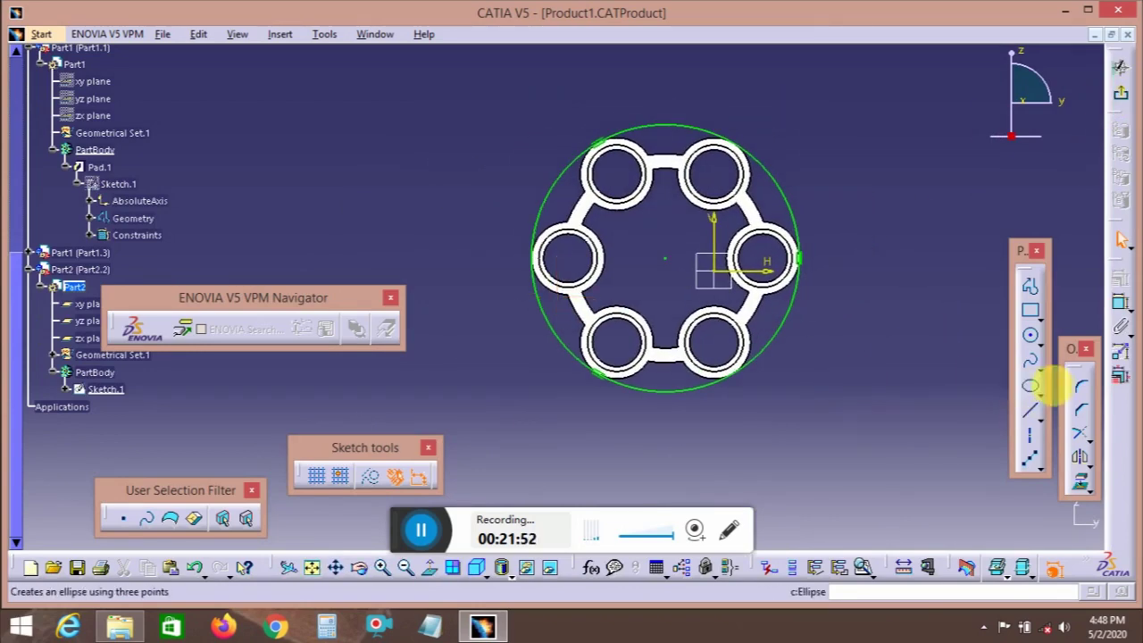
pyautogui.click(1031, 338)
pyautogui.click(666, 259)
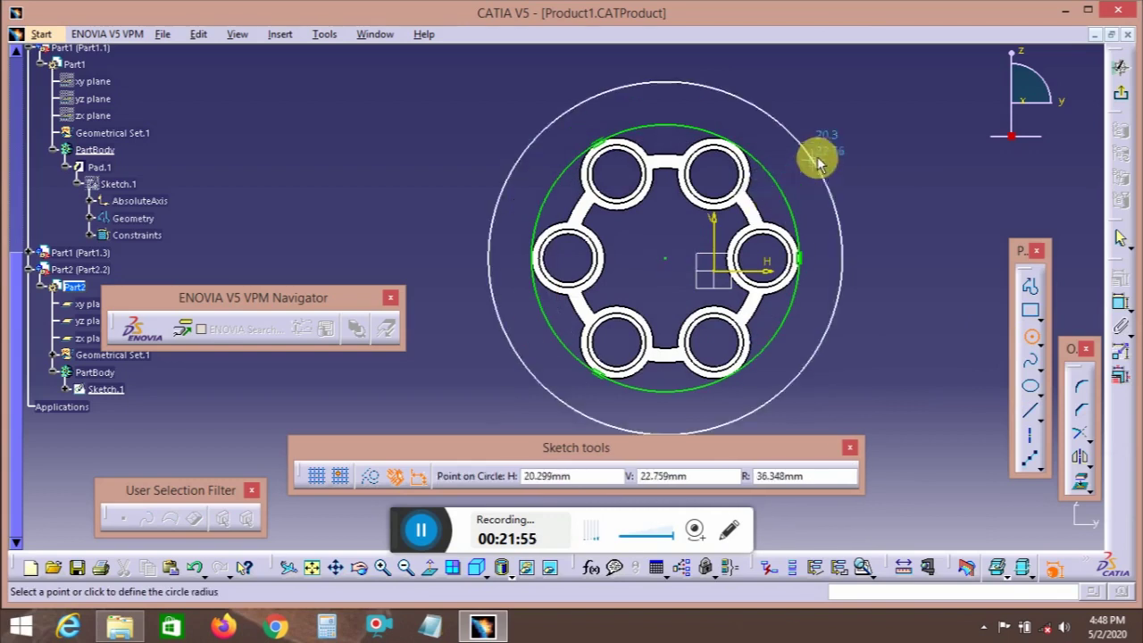
pyautogui.click(808, 185)
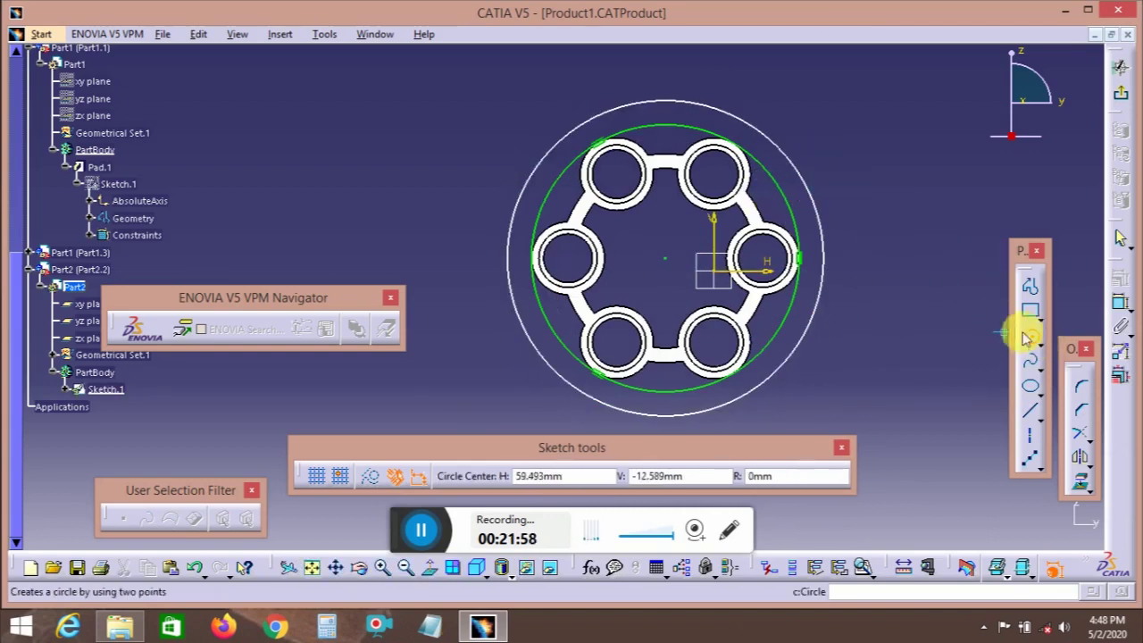
# - Add a reference diameter dimension to the circle tangent to the six barrels
pyautogui.click(1124, 308)
pyautogui.click(787, 192)
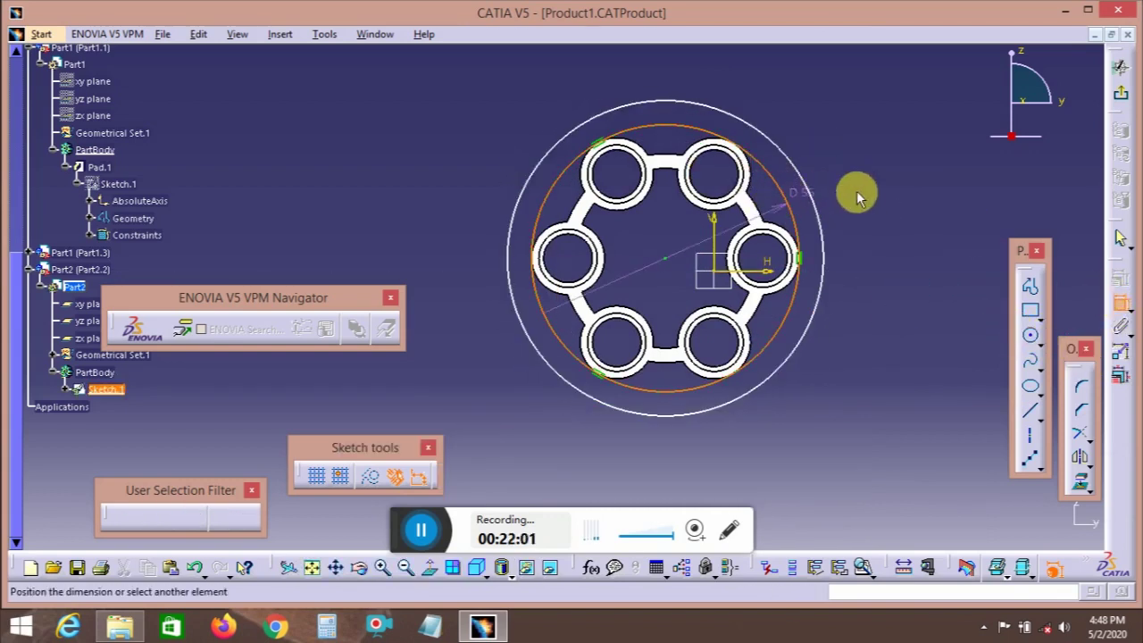
pyautogui.rightClick(864, 219)
pyautogui.click(908, 236)
pyautogui.click(878, 266)
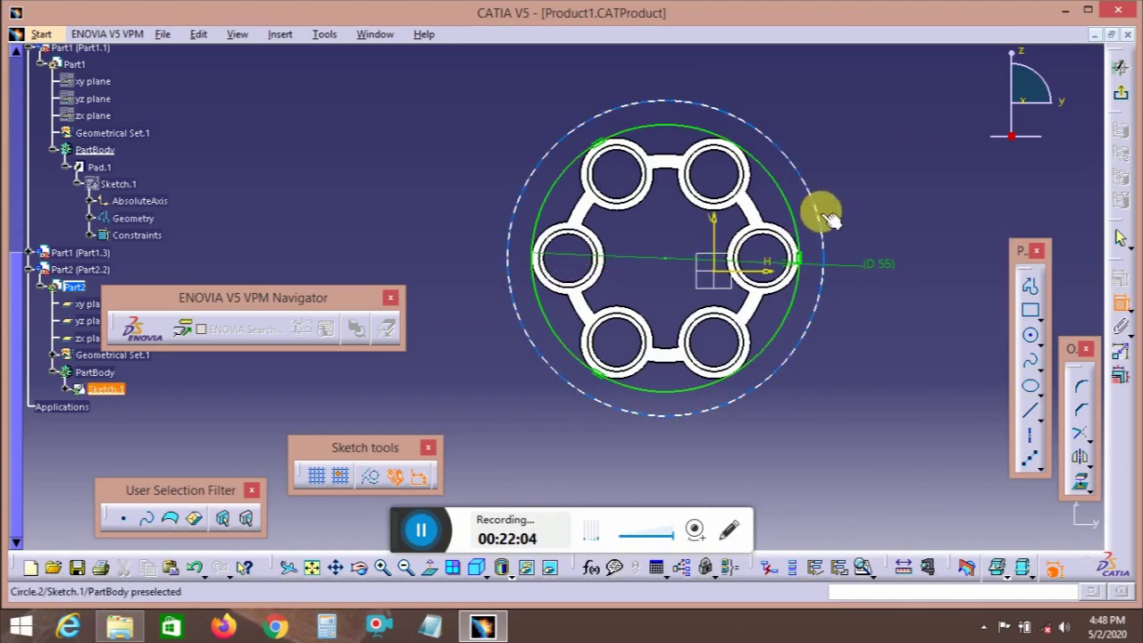
# - Dimension the outer circle's diameter at 60 mm and leave the Part2 sketch
pyautogui.click(822, 204)
pyautogui.doubleClick(878, 202)
pyautogui.write('6')
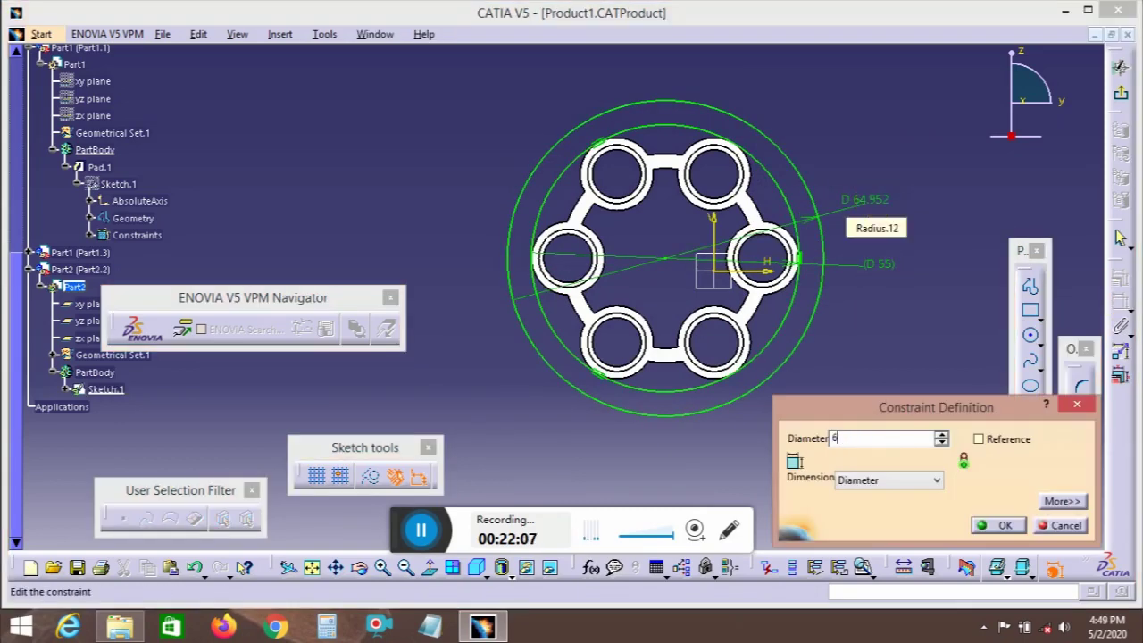
pyautogui.write('5')
pyautogui.press('Return')
pyautogui.click(1122, 92)
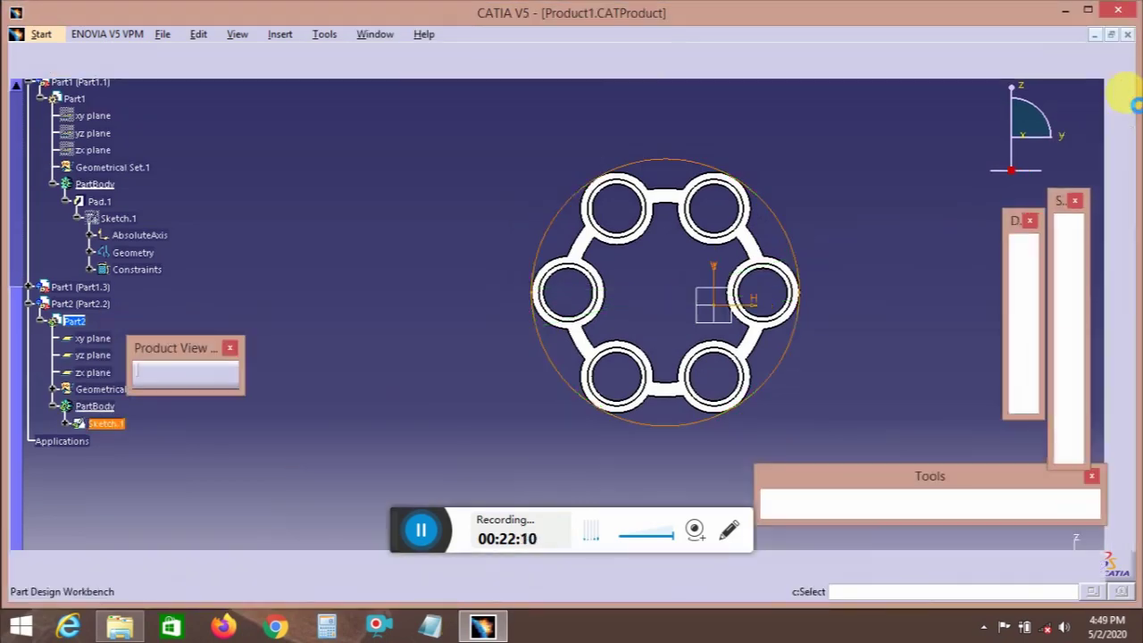
# - Pad the two-circle sketch 10 mm in the reversed direction to form a ring around the barrel ends
pyautogui.click(1070, 238)
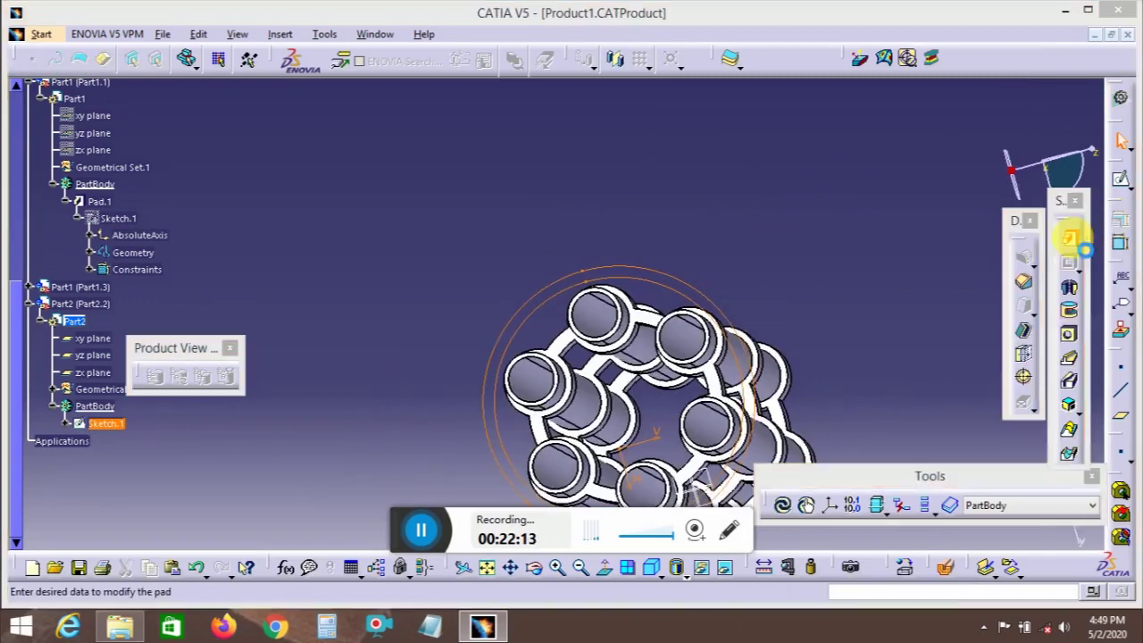
pyautogui.moveTo(722, 163); pyautogui.dragTo(696, 324, button='middle')
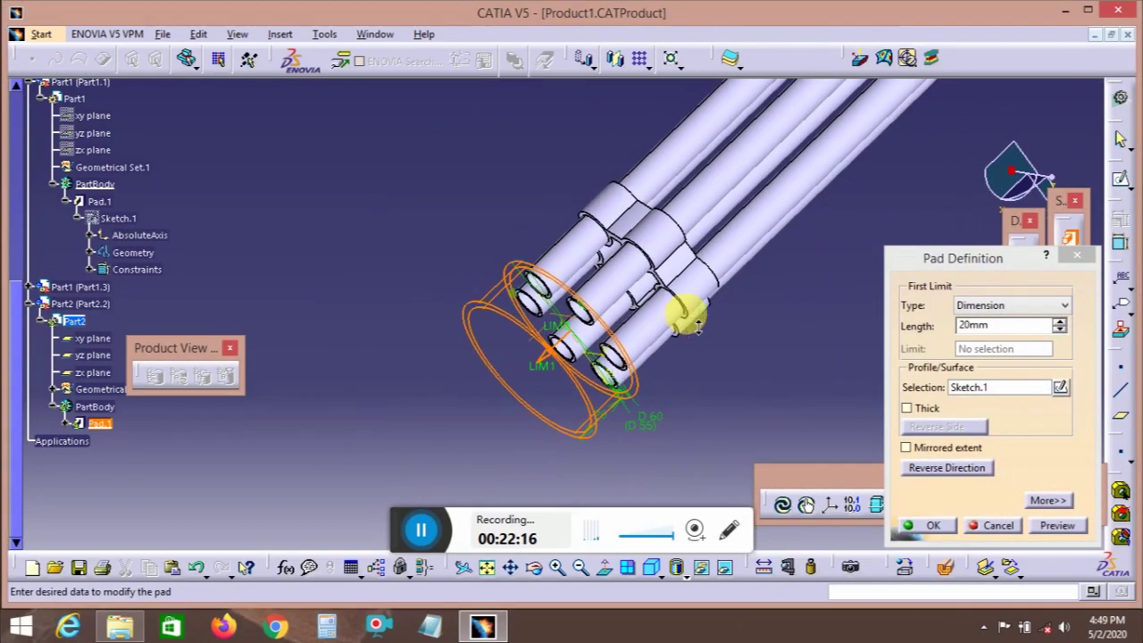
pyautogui.click(998, 326)
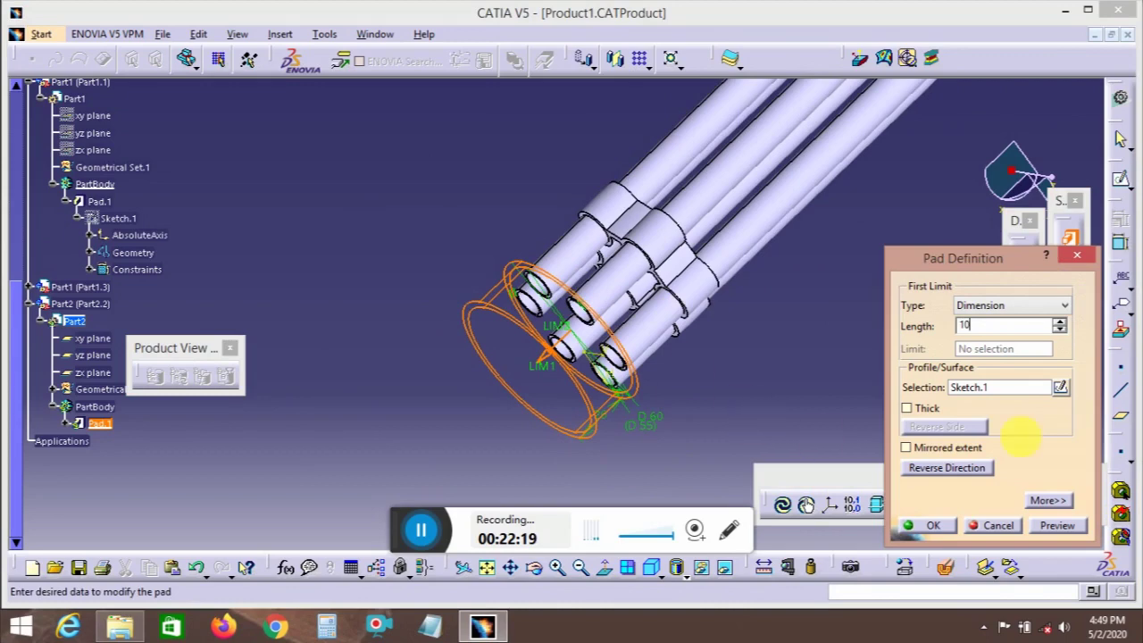
pyautogui.write('10')
pyautogui.click(946, 468)
pyautogui.click(1056, 526)
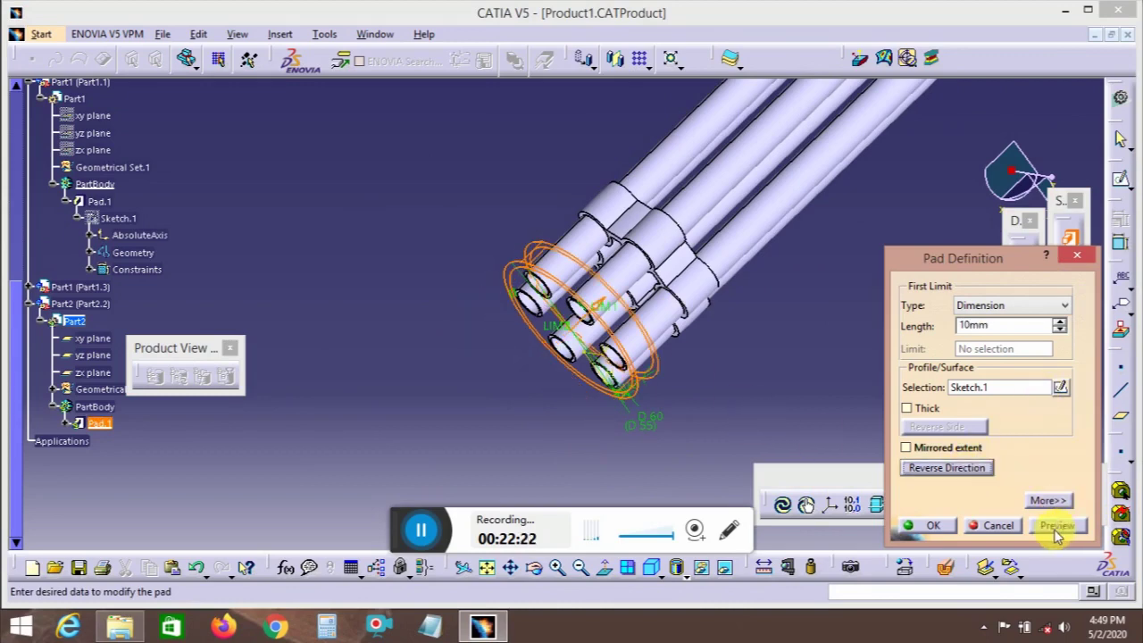
pyautogui.click(933, 526)
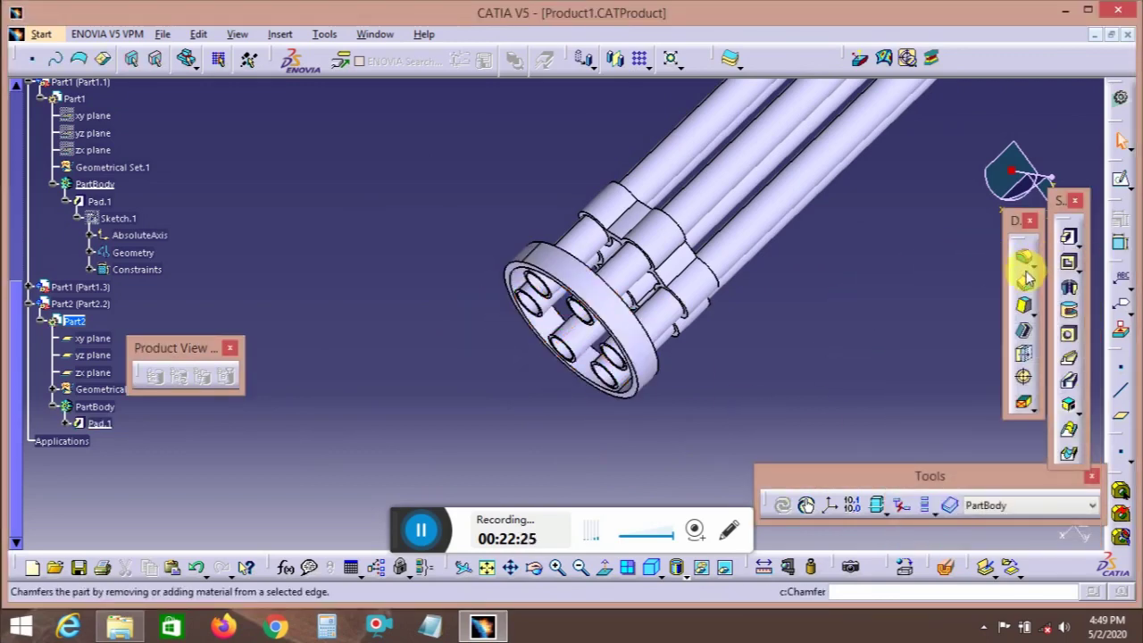
pyautogui.click(1024, 258)
pyautogui.keyDown('ctrl'); pyautogui.moveTo(625, 371); pyautogui.dragTo(644, 323, button='middle'); pyautogui.keyUp('ctrl')
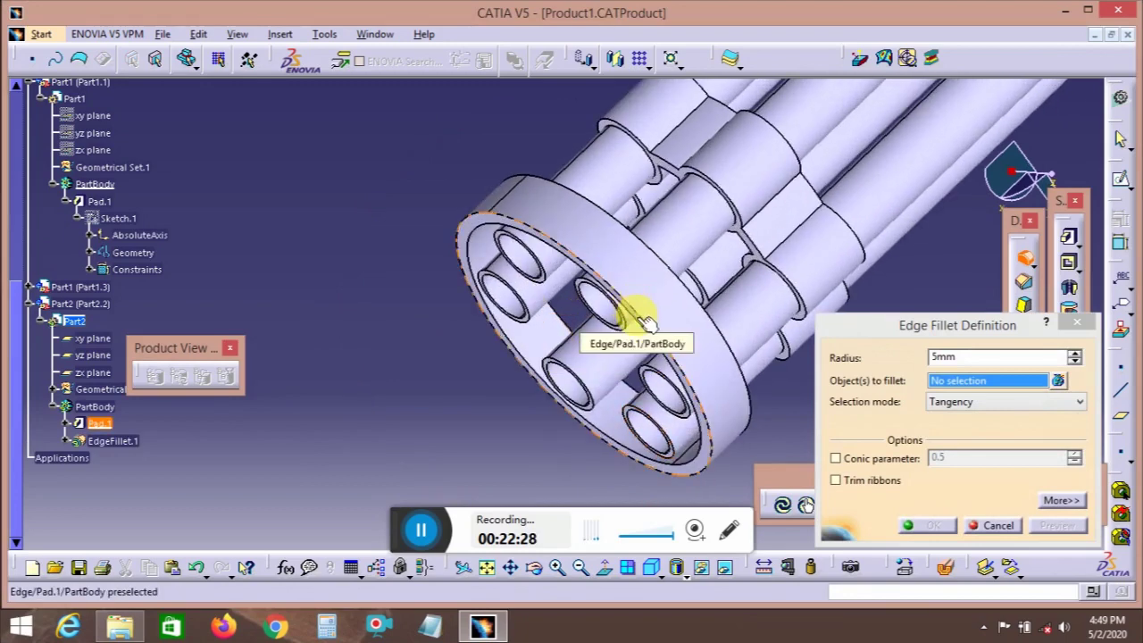
pyautogui.click(1076, 322)
# - Try to chamfer both outer circular edges of the ring with a 3 mm length at 45 degrees, and cancel the command
pyautogui.click(1024, 281)
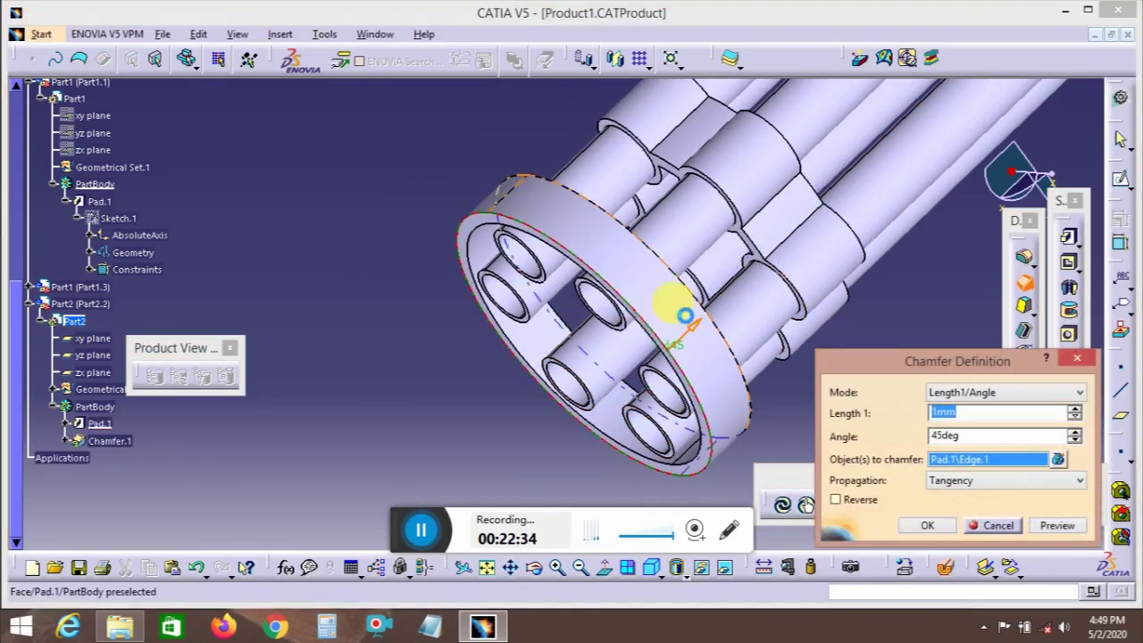
pyautogui.click(685, 301)
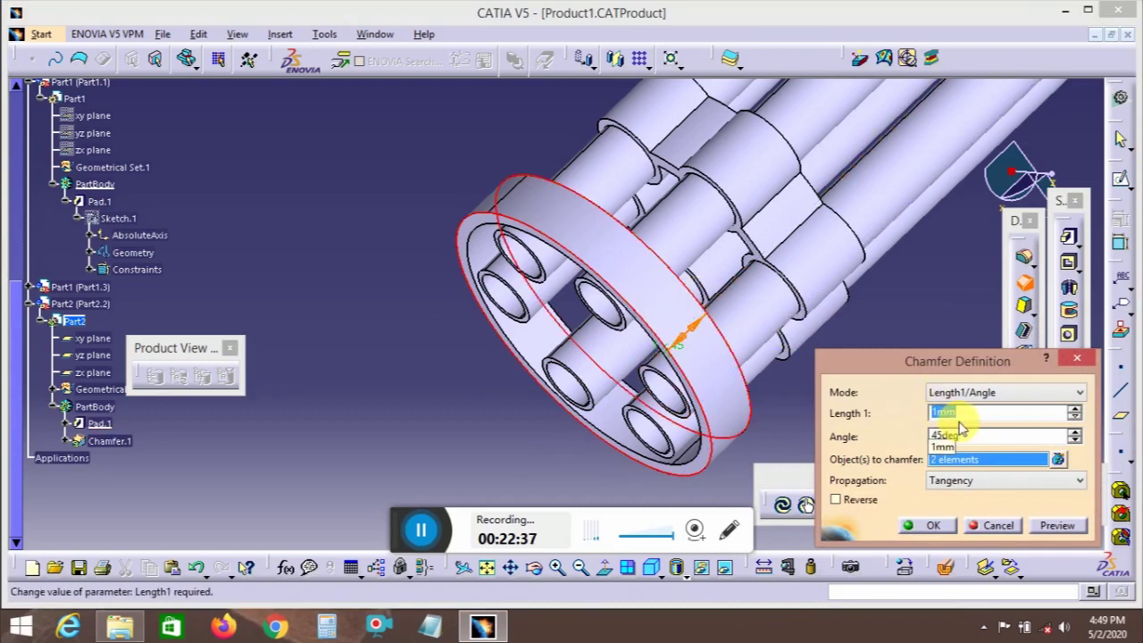
pyautogui.press('Return')
pyautogui.click(687, 359)
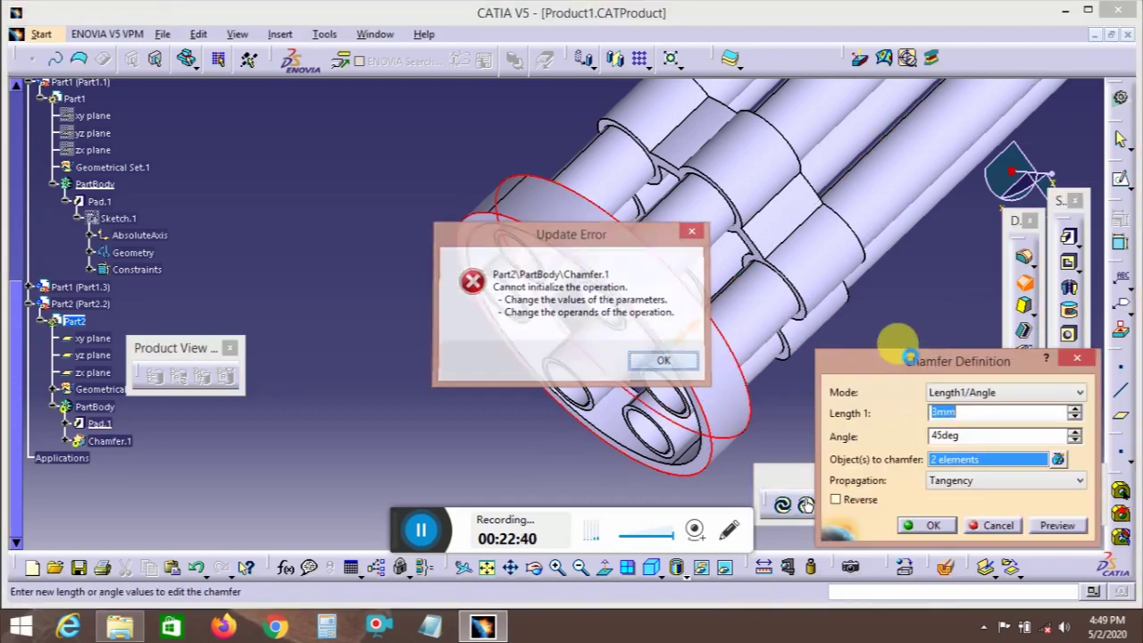
pyautogui.click(978, 393)
pyautogui.click(978, 406)
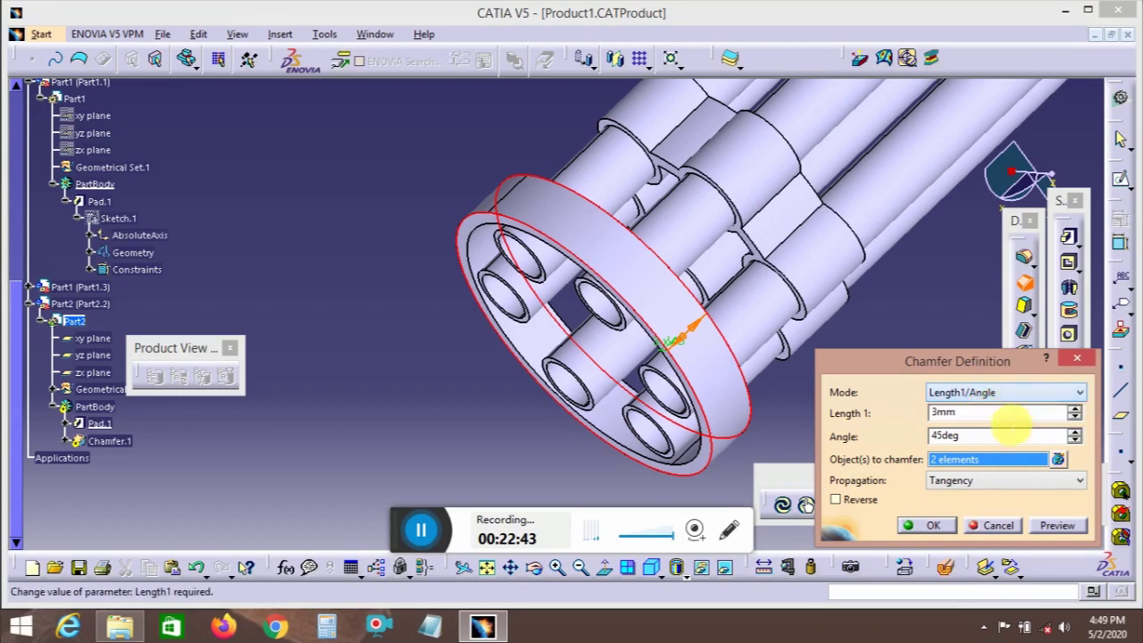
pyautogui.click(1055, 526)
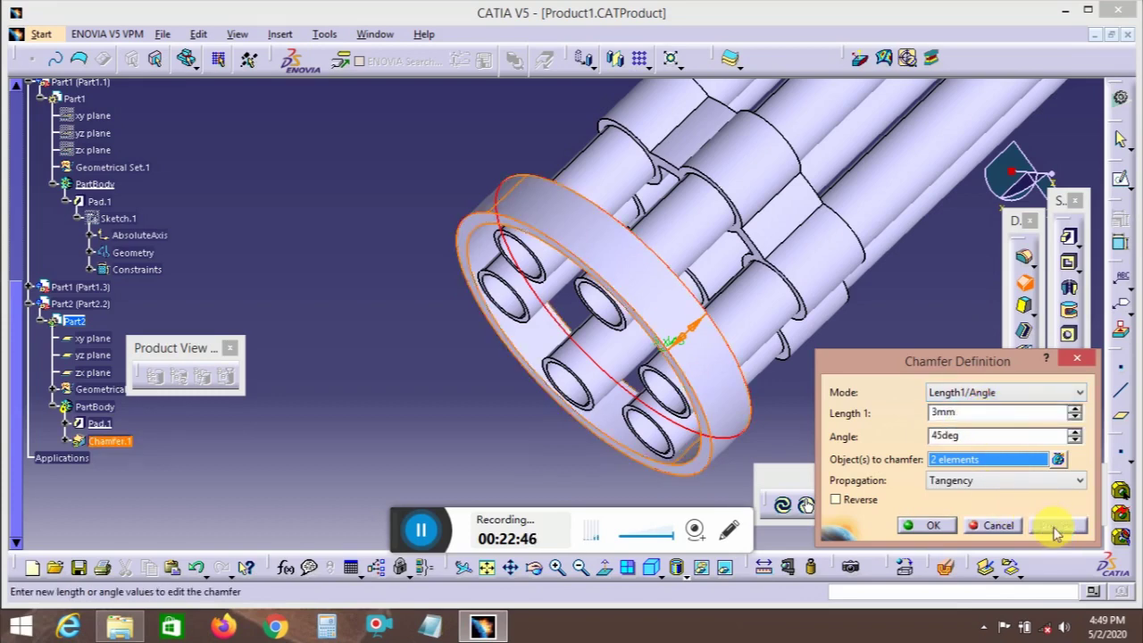
pyautogui.click(943, 527)
pyautogui.click(693, 362)
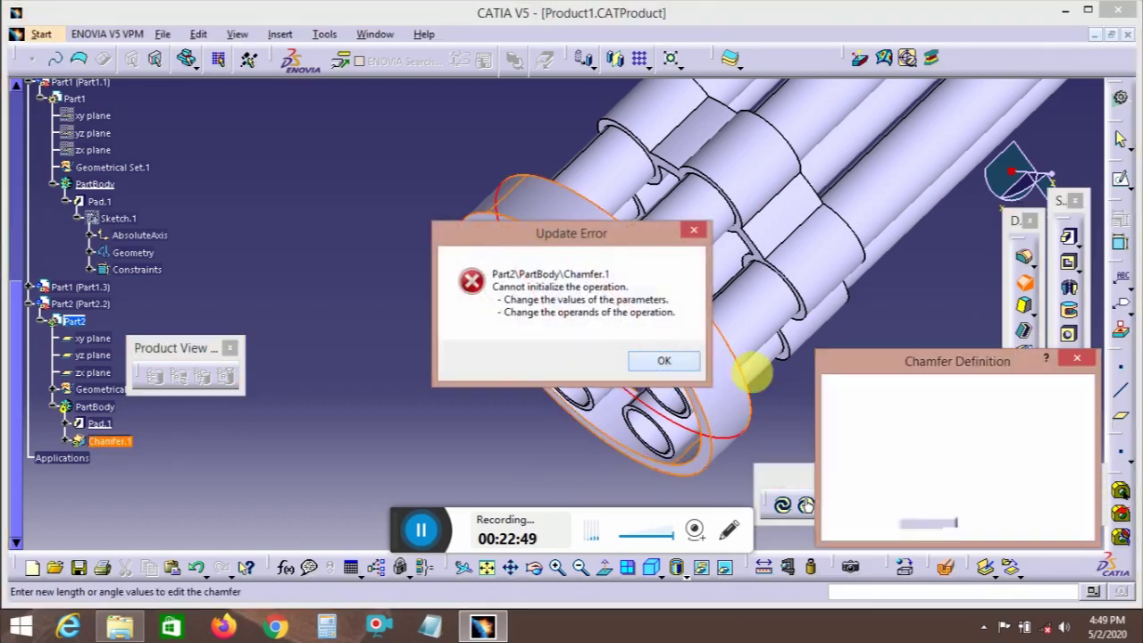
pyautogui.click(1076, 358)
# - Chamfer the front and rear outer edges of the ring with a 1 mm length at 45 degrees
pyautogui.click(1024, 284)
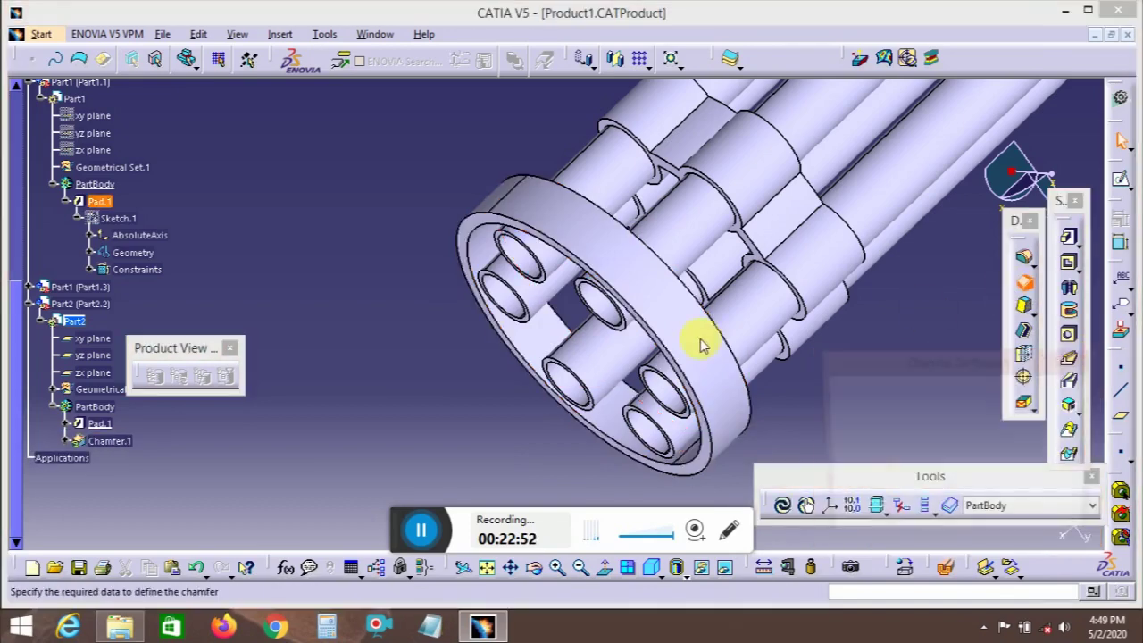
pyautogui.click(695, 306)
pyautogui.click(696, 295)
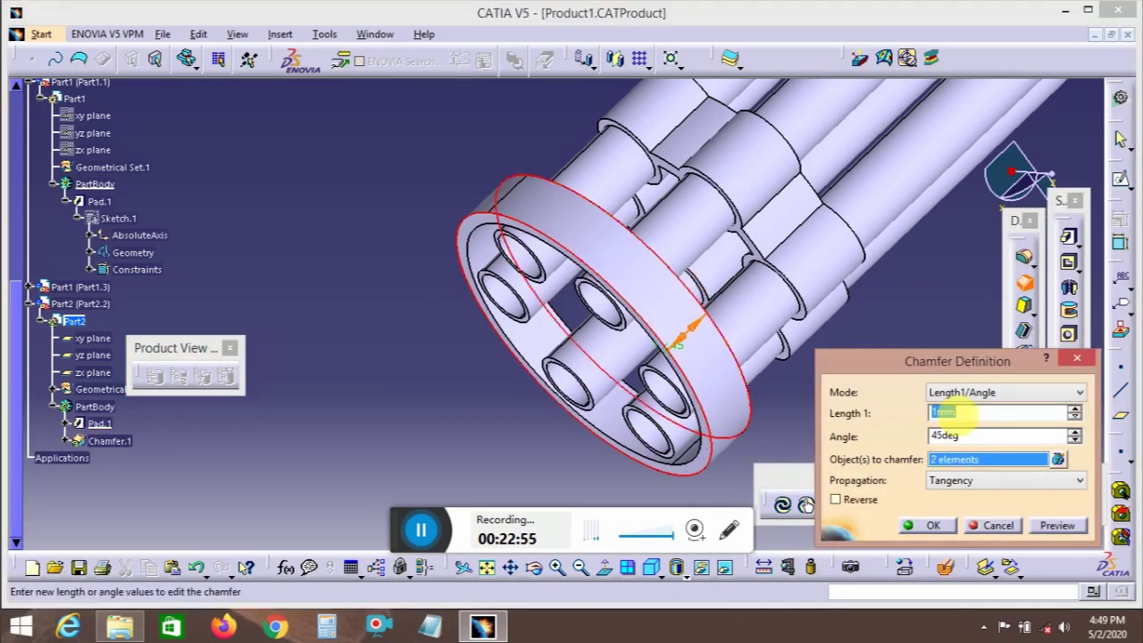
pyautogui.click(1062, 526)
pyautogui.click(934, 526)
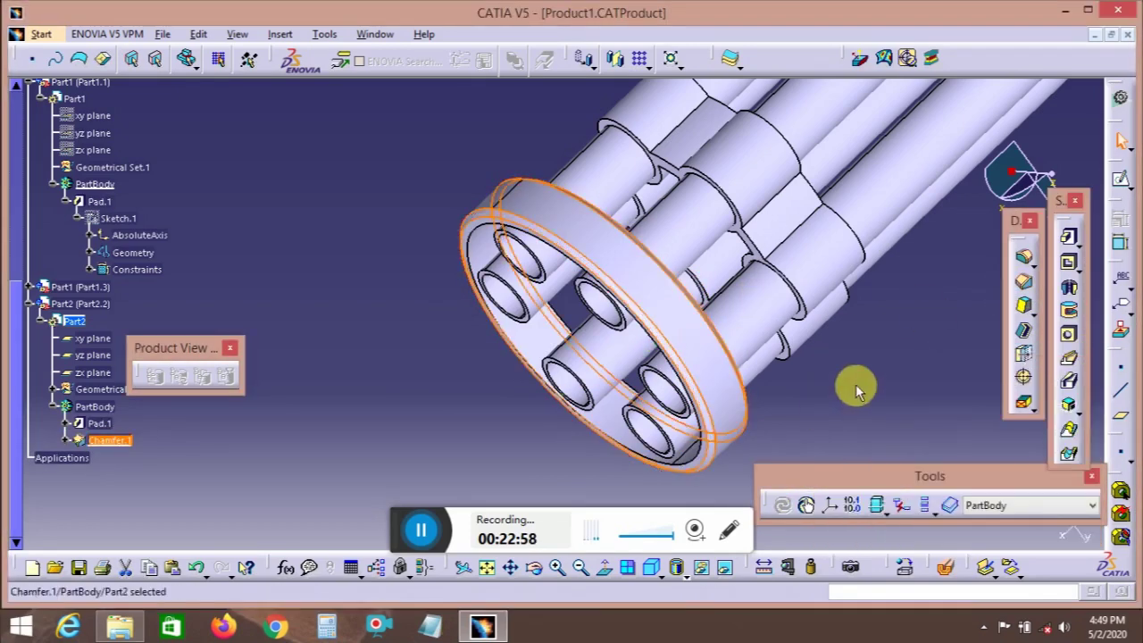
# - Try to set the ring chamfer's length to 5 mm
pyautogui.doubleClick(661, 337)
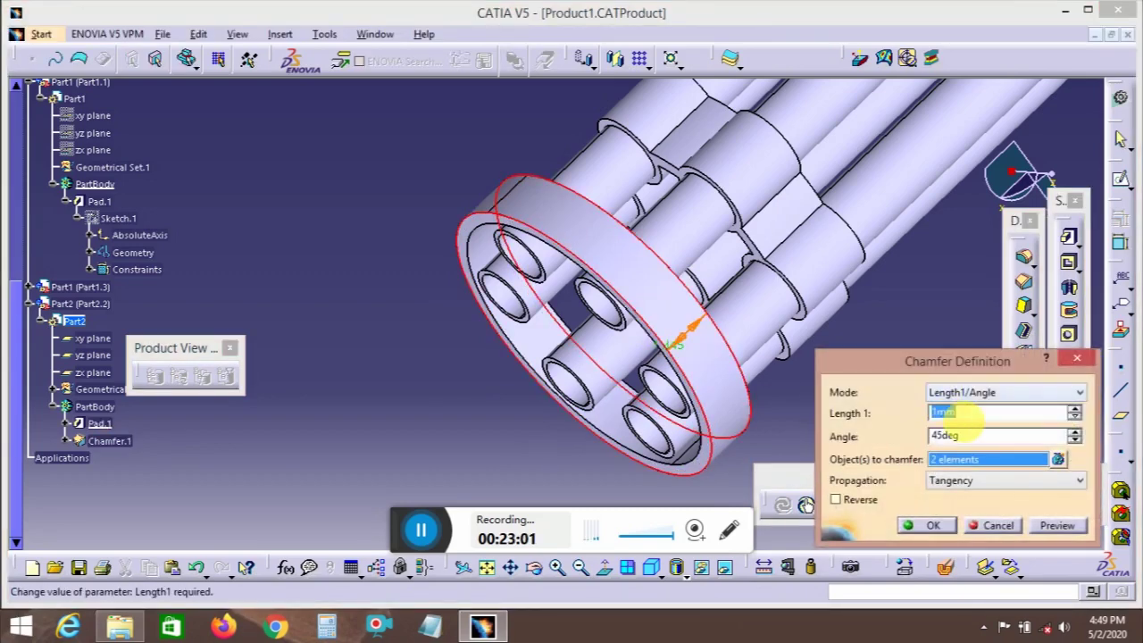
pyautogui.write('5mm')
pyautogui.press('Return')
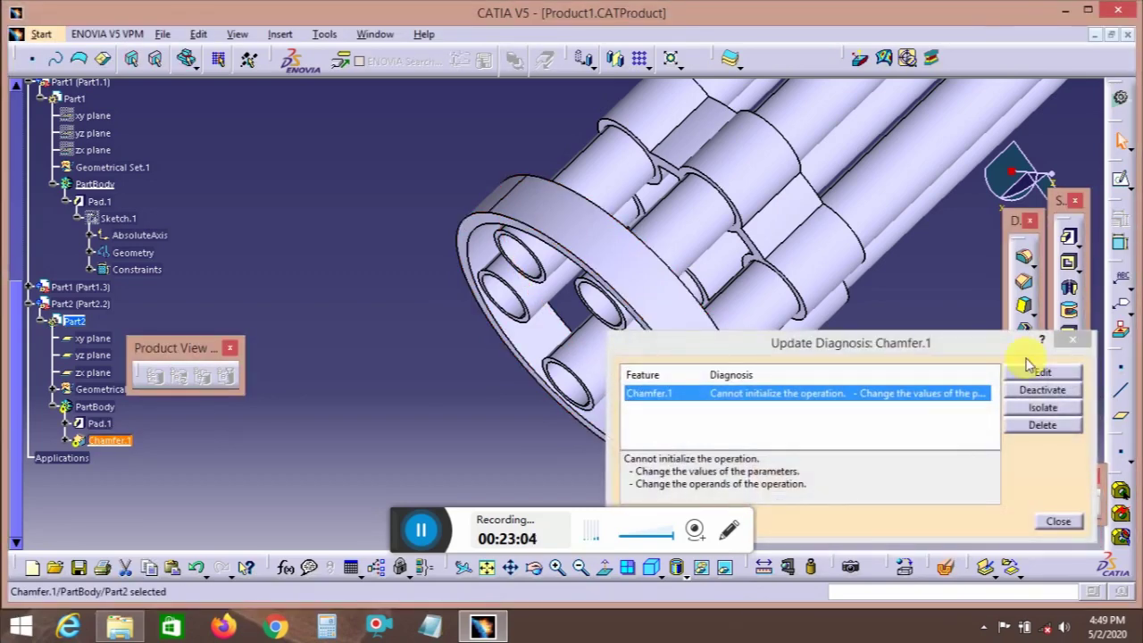
pyautogui.click(1072, 337)
# - Try to add a second 45-degree chamfer on the ring's two outer edges
pyautogui.click(1024, 282)
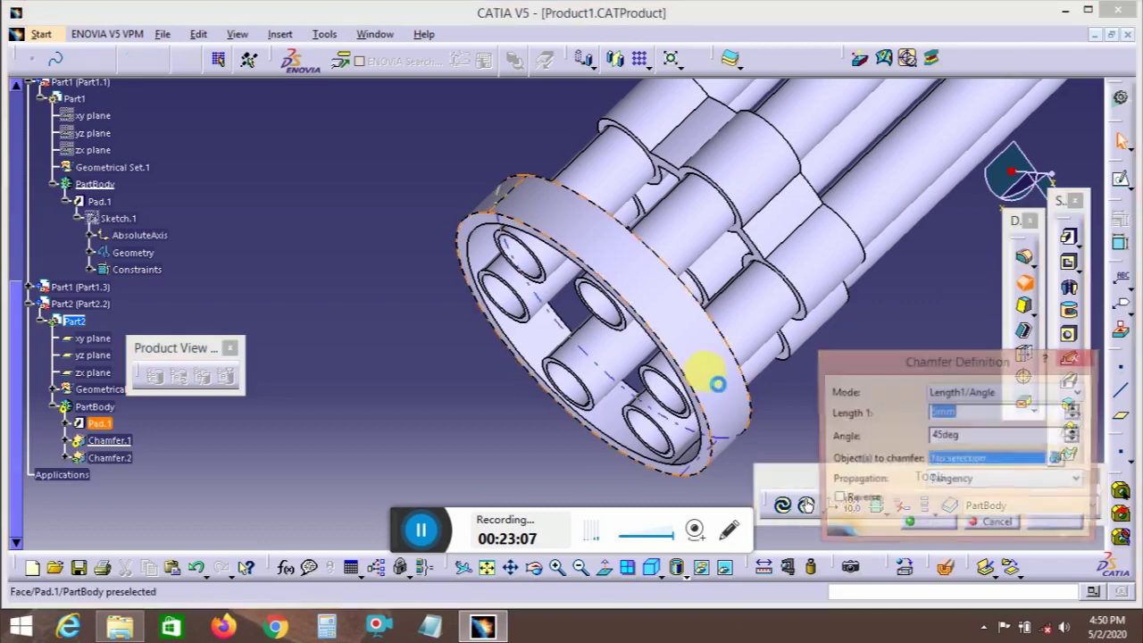
pyautogui.click(683, 371)
pyautogui.click(703, 304)
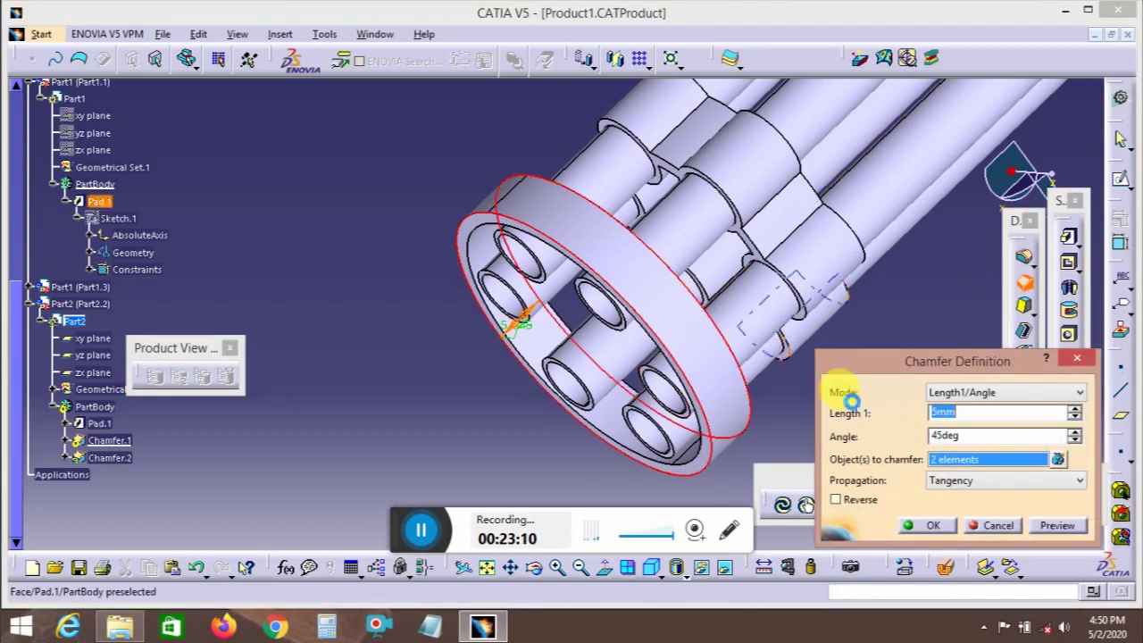
pyautogui.press('Return')
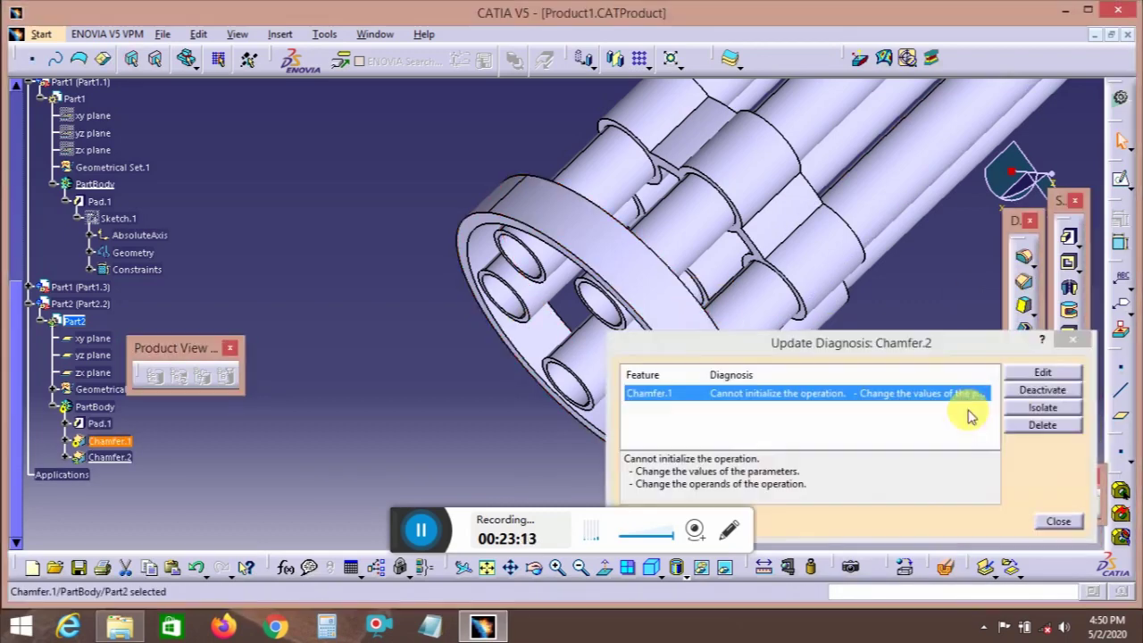
pyautogui.click(1076, 340)
# - Try to add a third chamfer at 45 degrees to the same two outer ring edges
pyautogui.click(1023, 281)
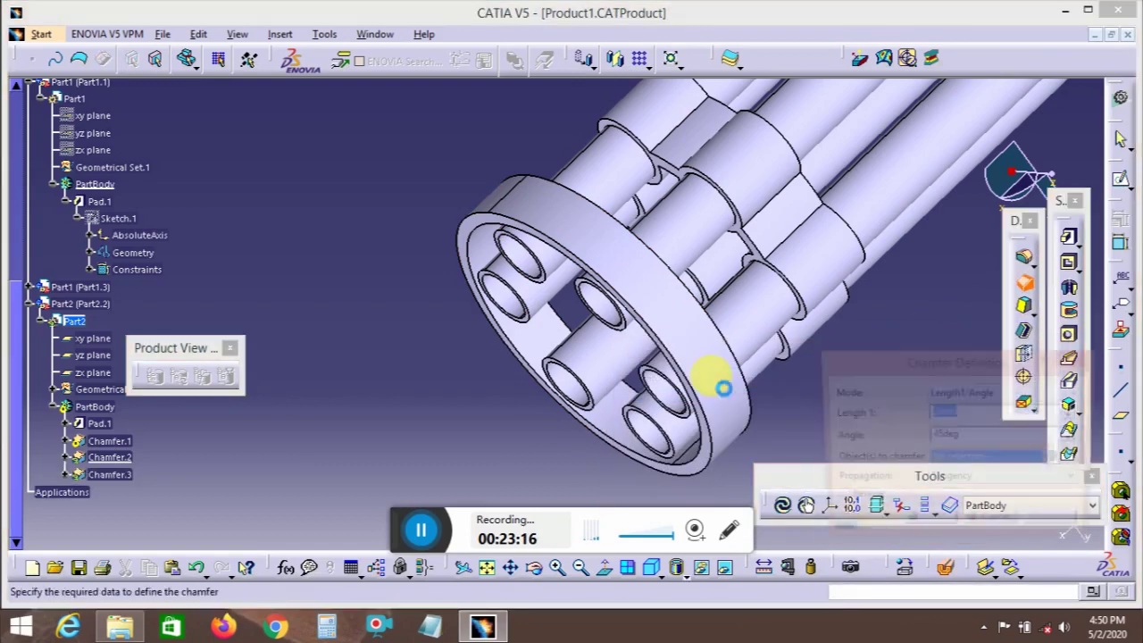
pyautogui.click(703, 304)
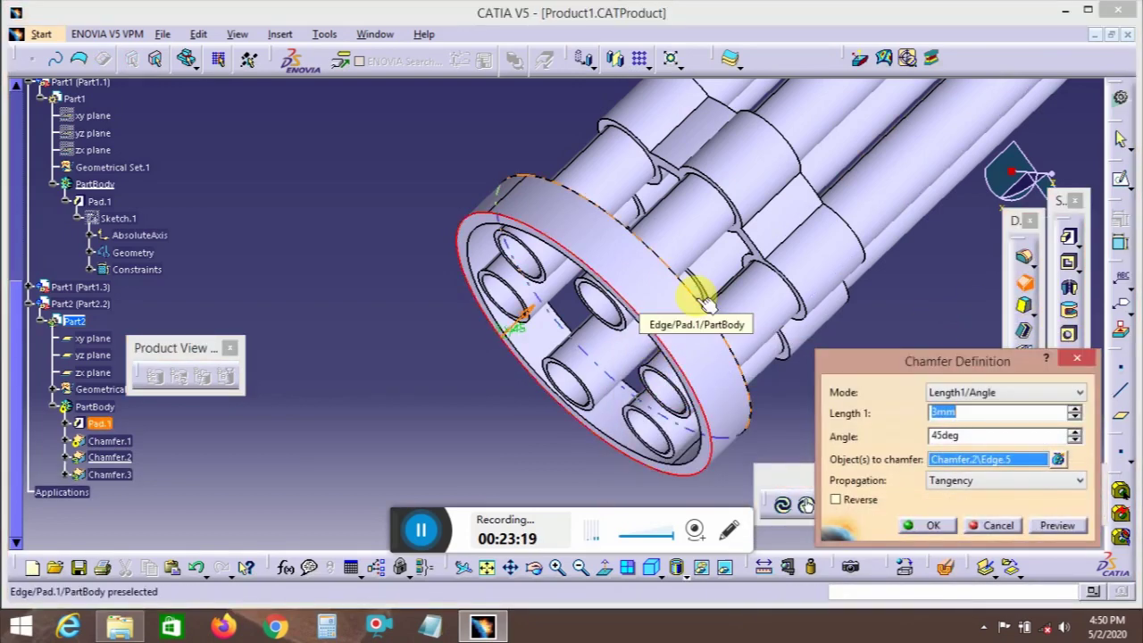
pyautogui.click(704, 304)
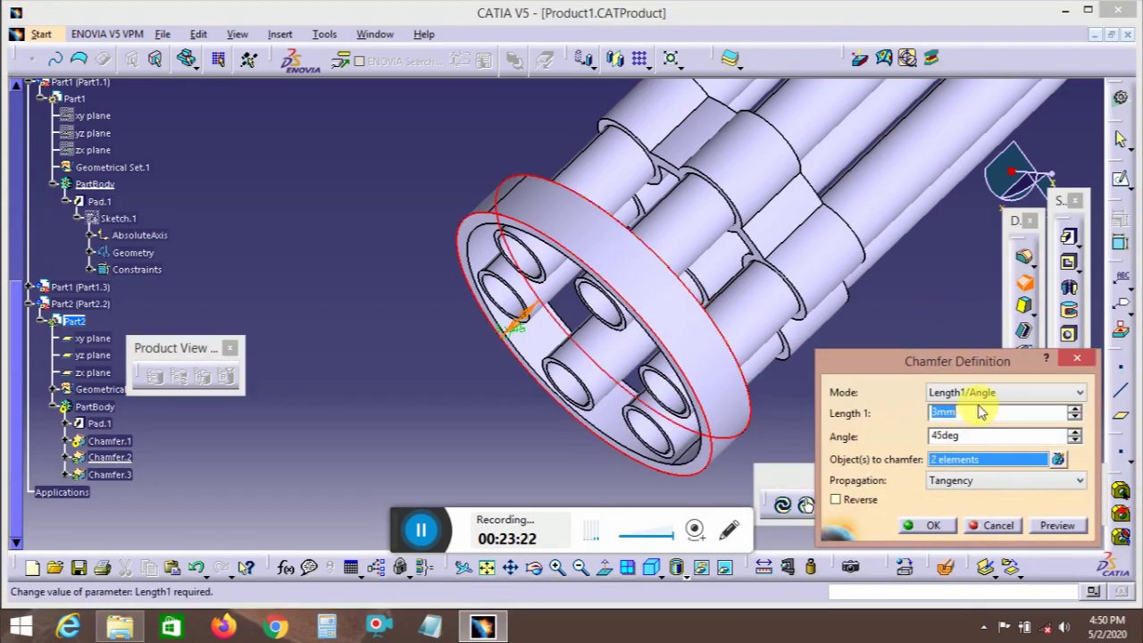
pyautogui.press('Return')
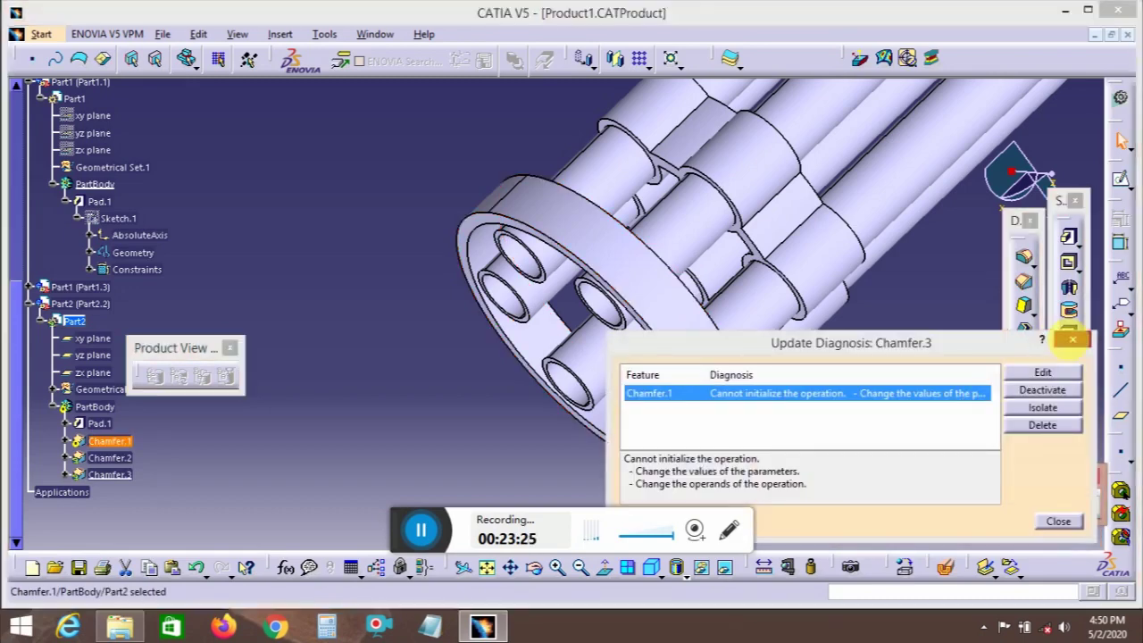
pyautogui.press('Escape')
# - Delete all three chamfers from Part2's body, keeping only the ring pad
pyautogui.click(886, 362)
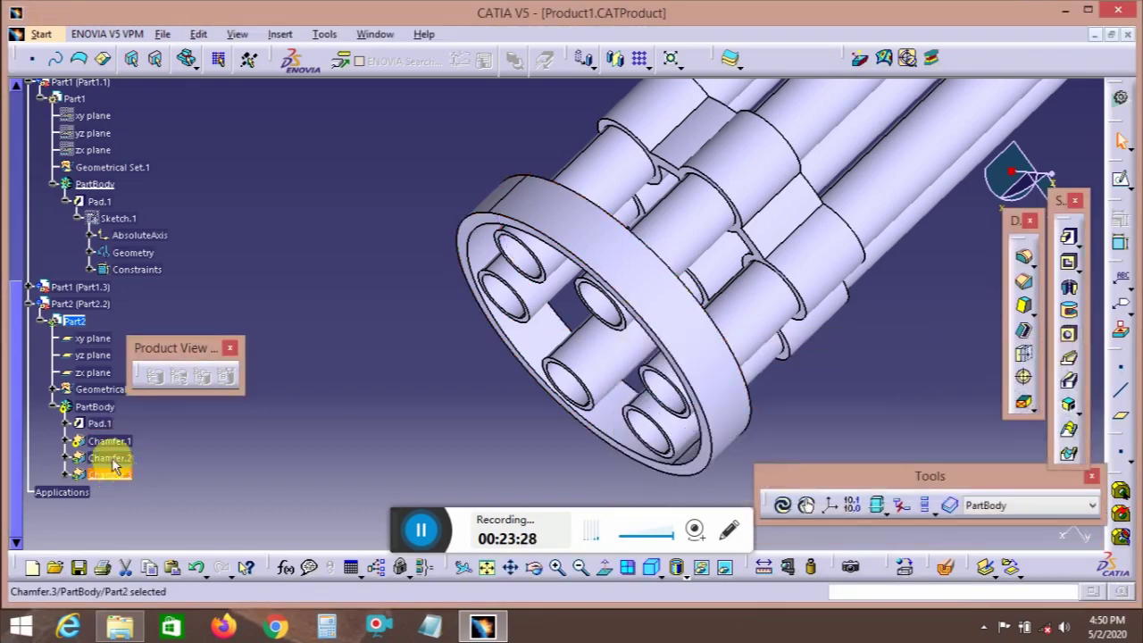
pyautogui.press('Delete')
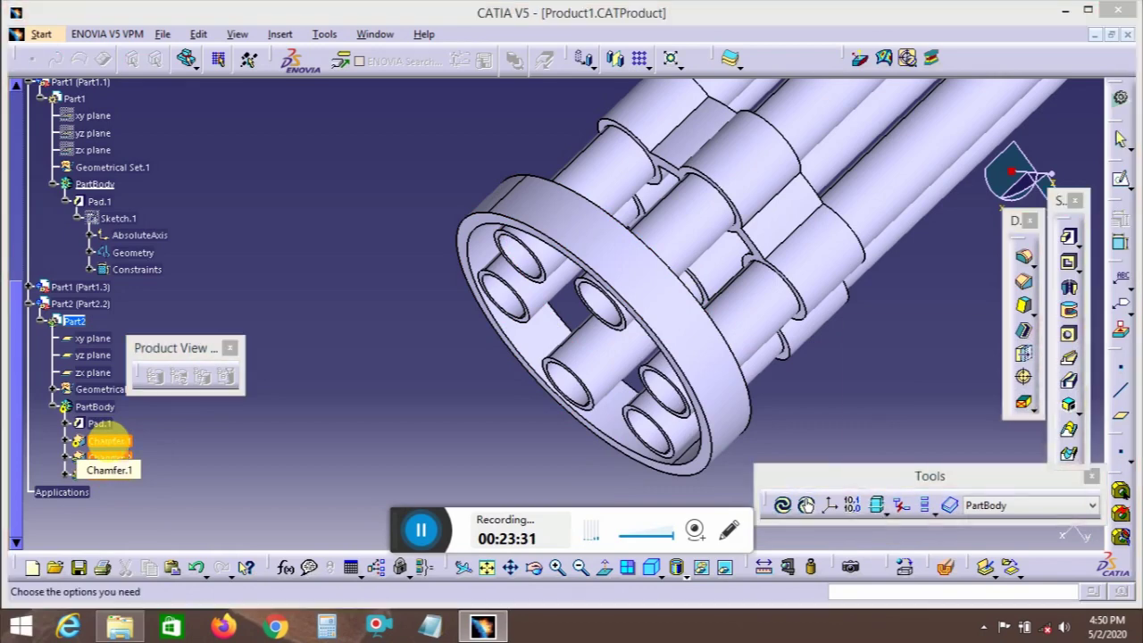
pyautogui.press('Return')
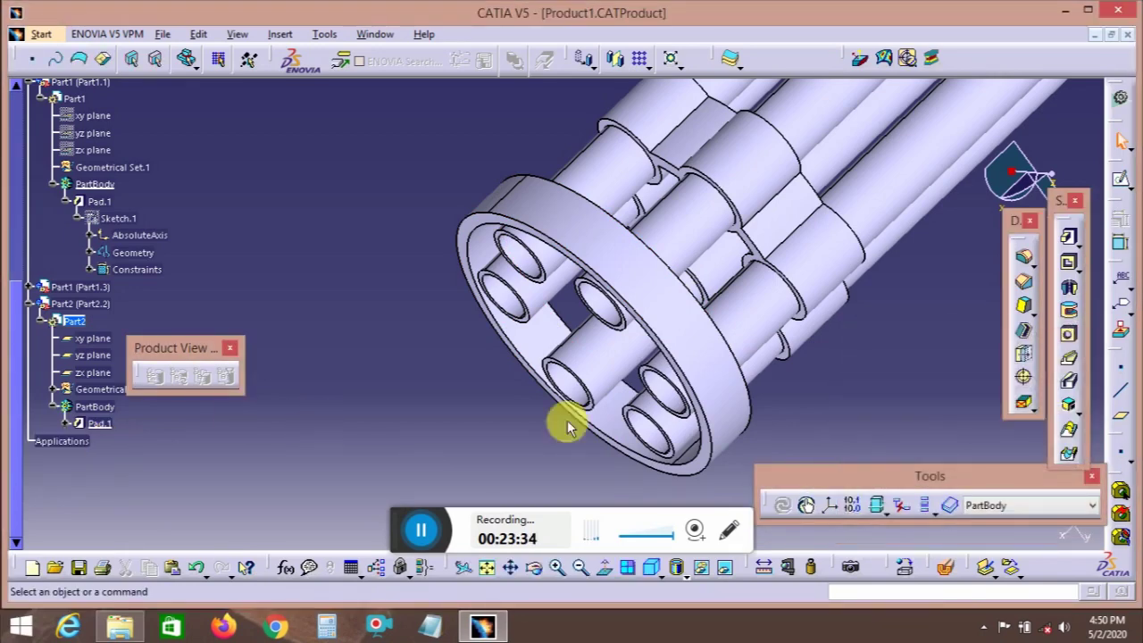
# - Chamfer the ring pad's two outer edges again with length 1 mm and angle 45 degrees
pyautogui.click(1023, 282)
pyautogui.click(658, 328)
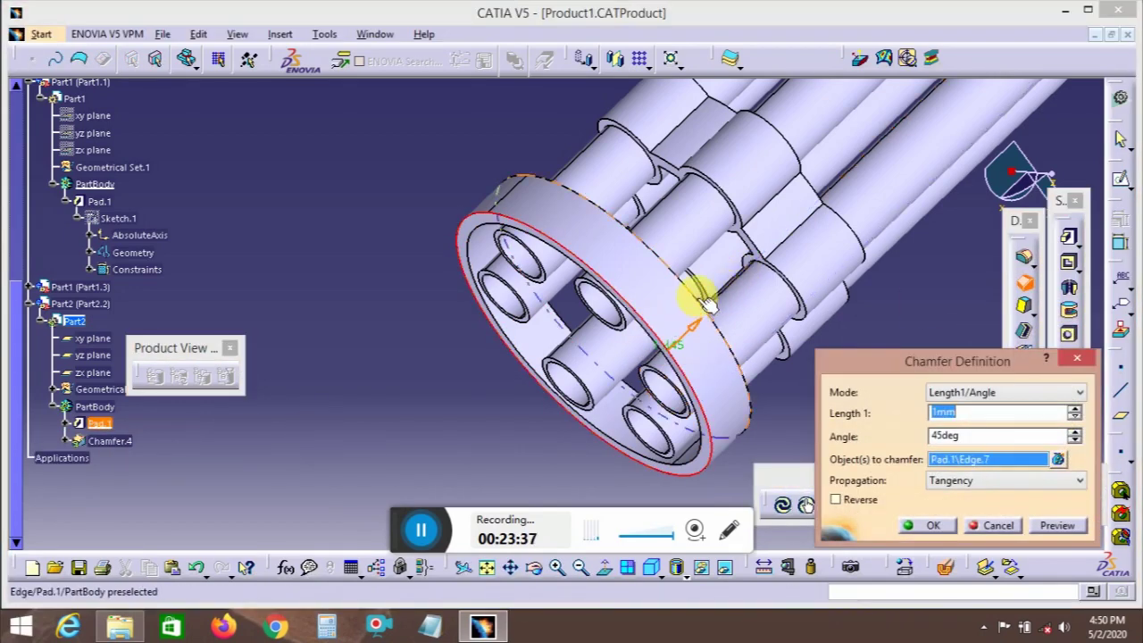
pyautogui.click(728, 320)
pyautogui.click(926, 525)
pyautogui.click(824, 387)
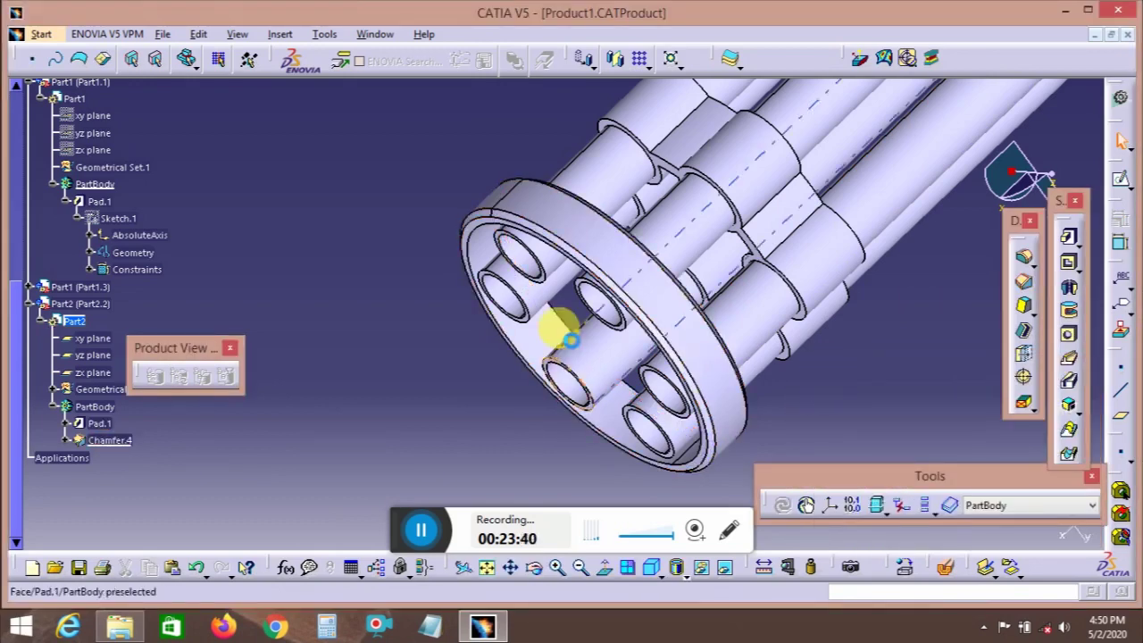
# - Insert a new part into Product1 and choose to define a new origin point for it
pyautogui.moveTo(551, 331); pyautogui.dragTo(533, 346, button='middle')
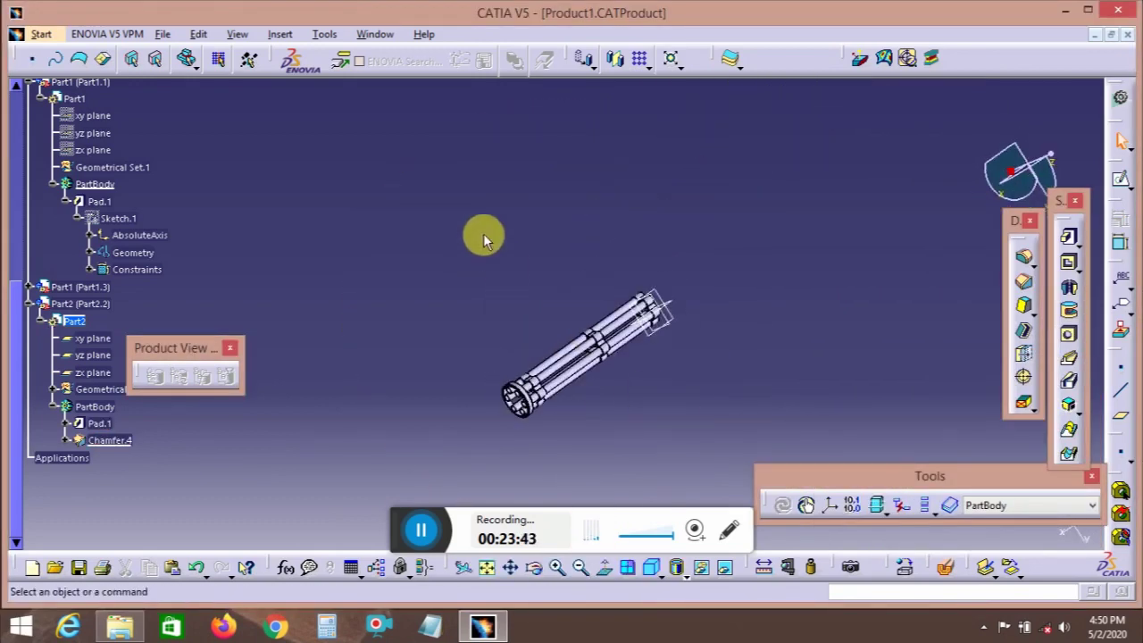
pyautogui.click(281, 34)
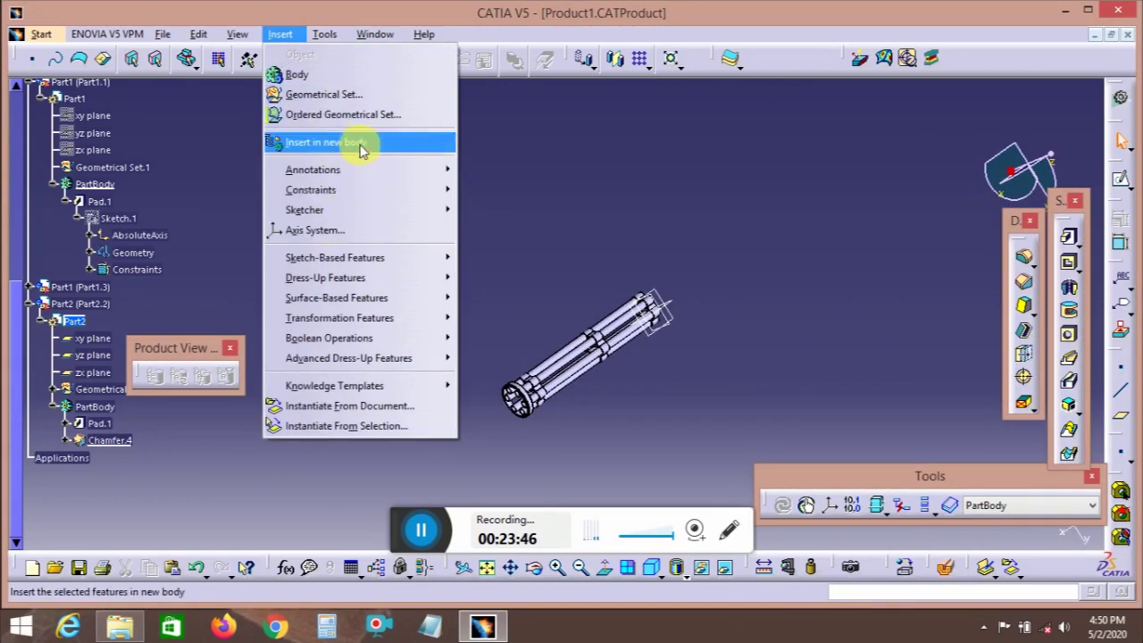
pyautogui.click(228, 183)
pyautogui.doubleClick(51, 306)
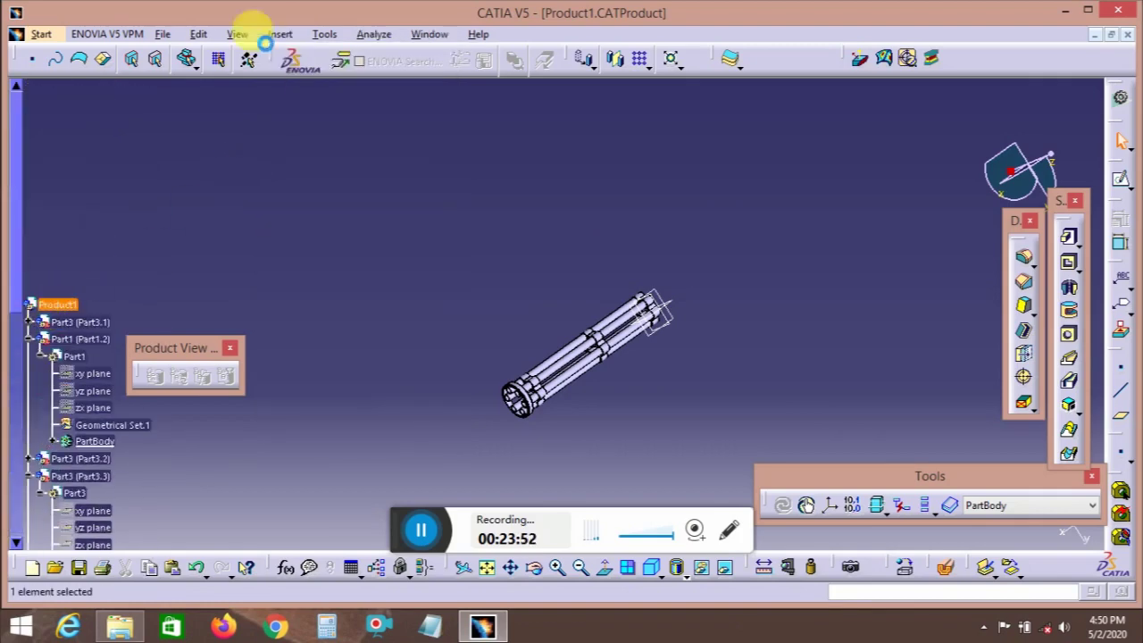
pyautogui.click(280, 36)
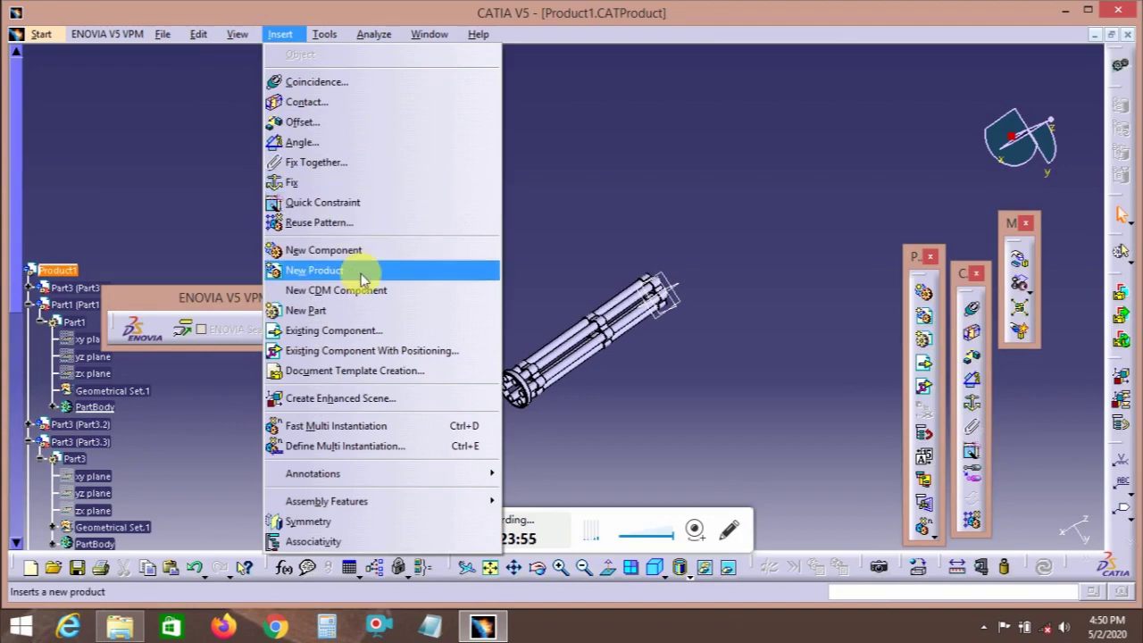
pyautogui.click(357, 309)
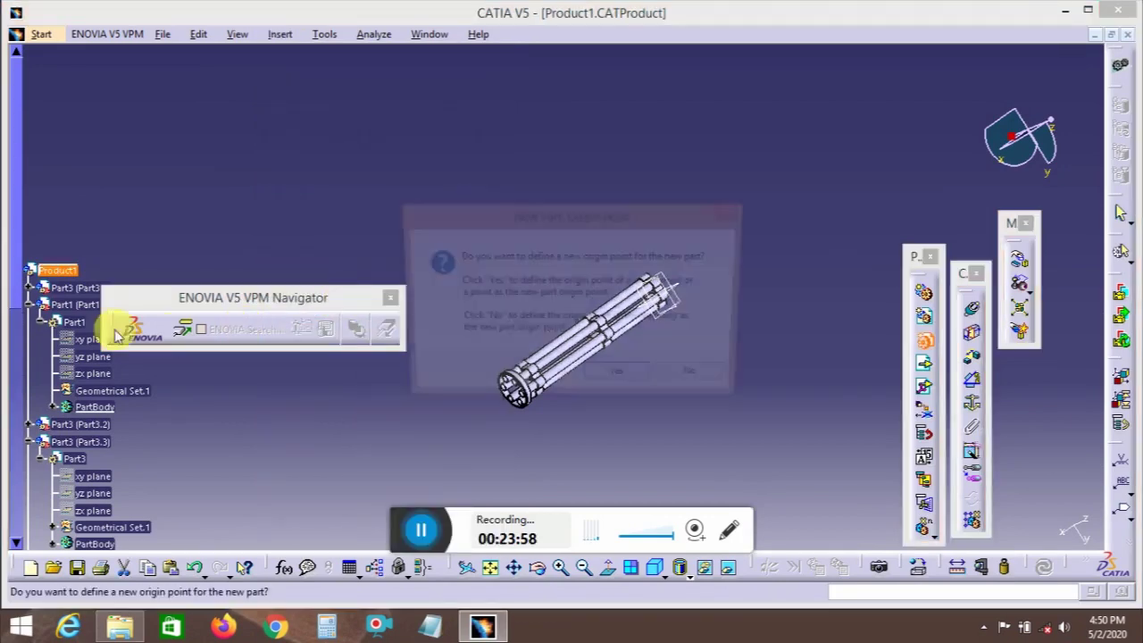
pyautogui.click(625, 378)
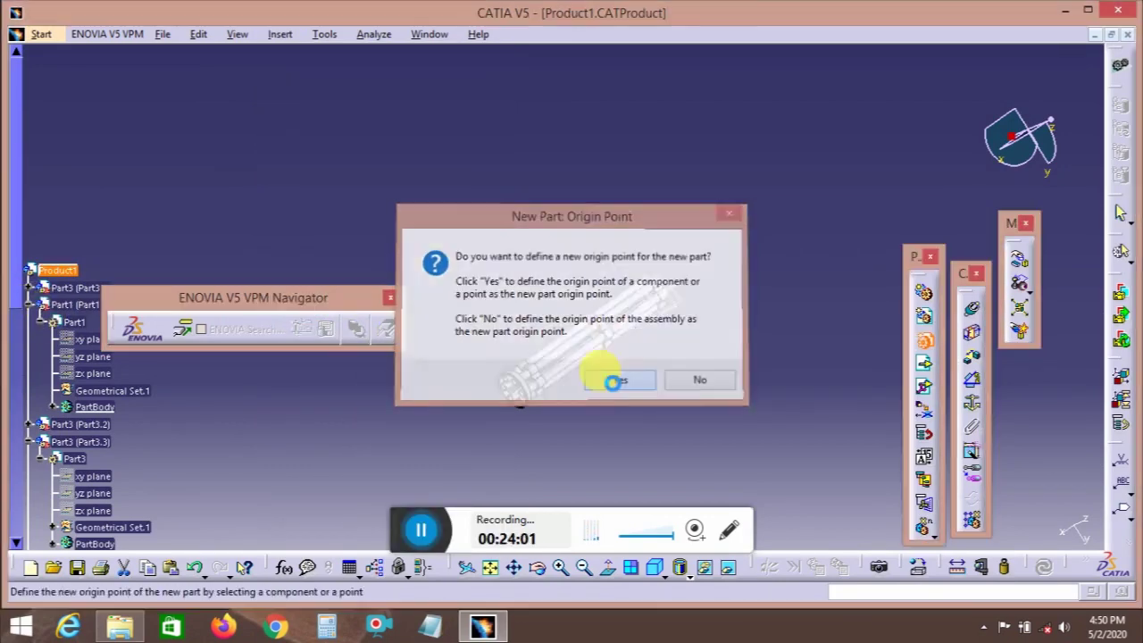
# - Collapse the expanded components in the specification tree and expand the new Part4 down to its PartBody
pyautogui.click(29, 304)
pyautogui.click(30, 338)
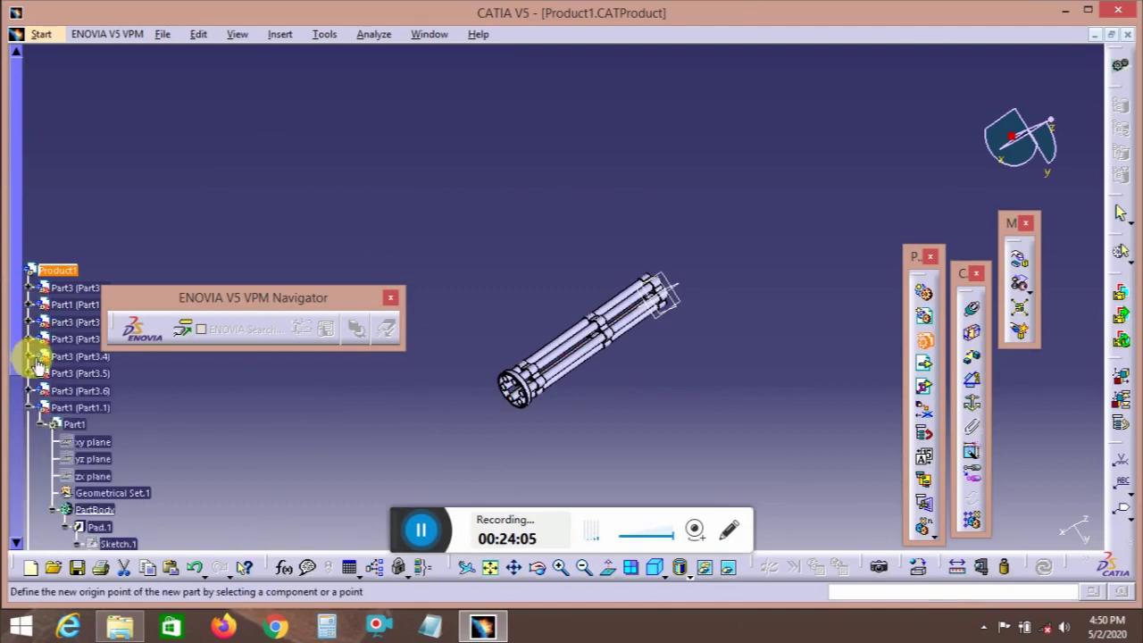
pyautogui.click(32, 411)
pyautogui.click(26, 444)
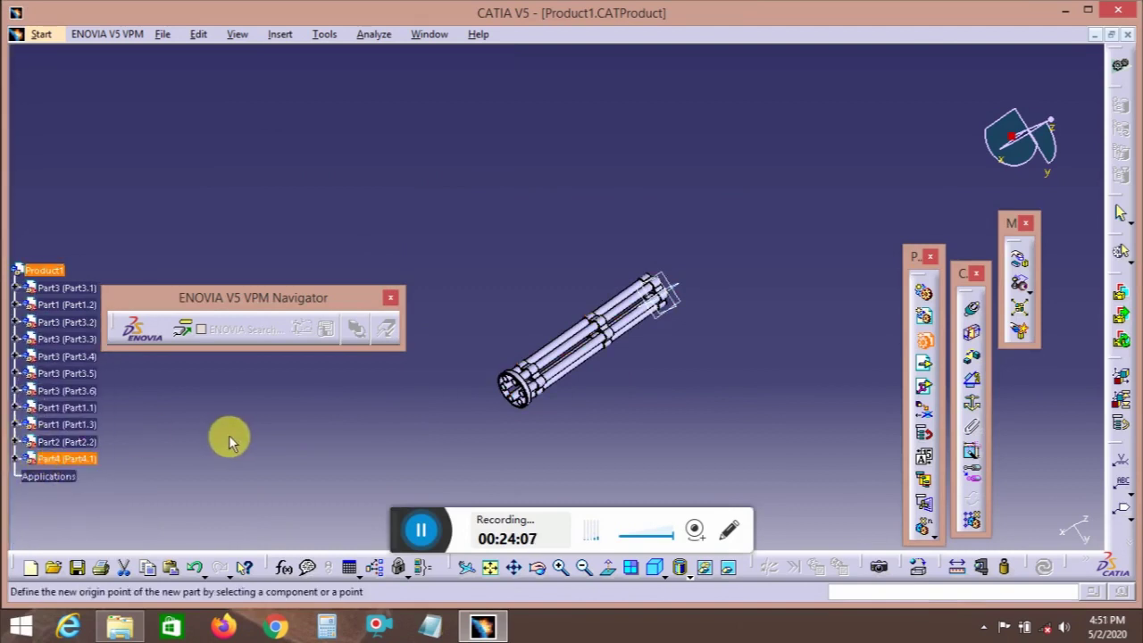
pyautogui.click(22, 459)
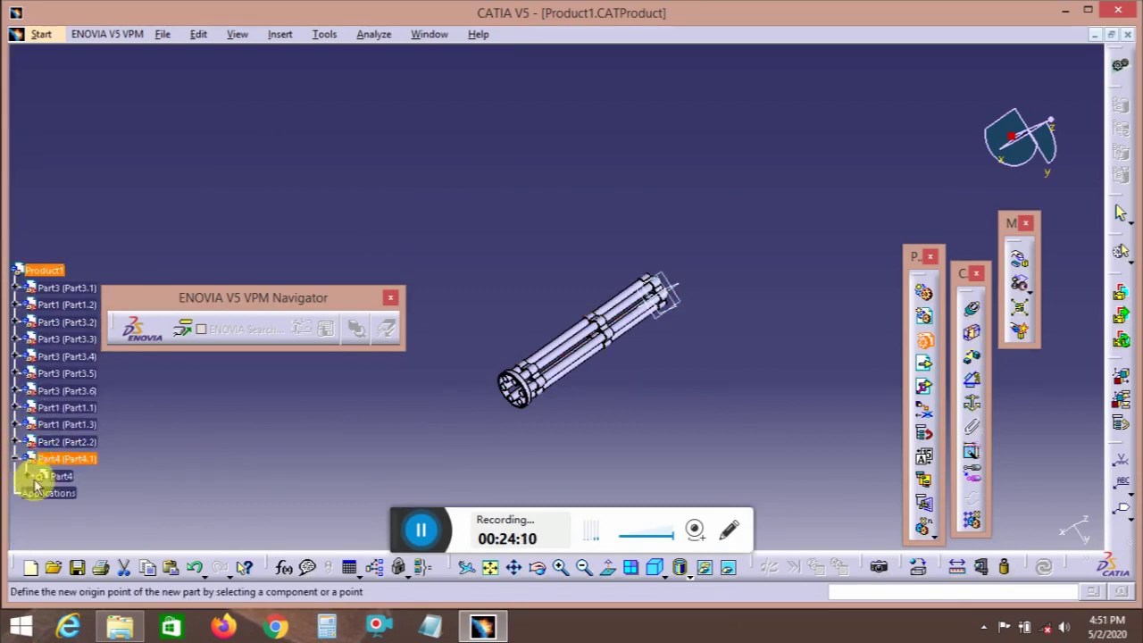
pyautogui.click(79, 476)
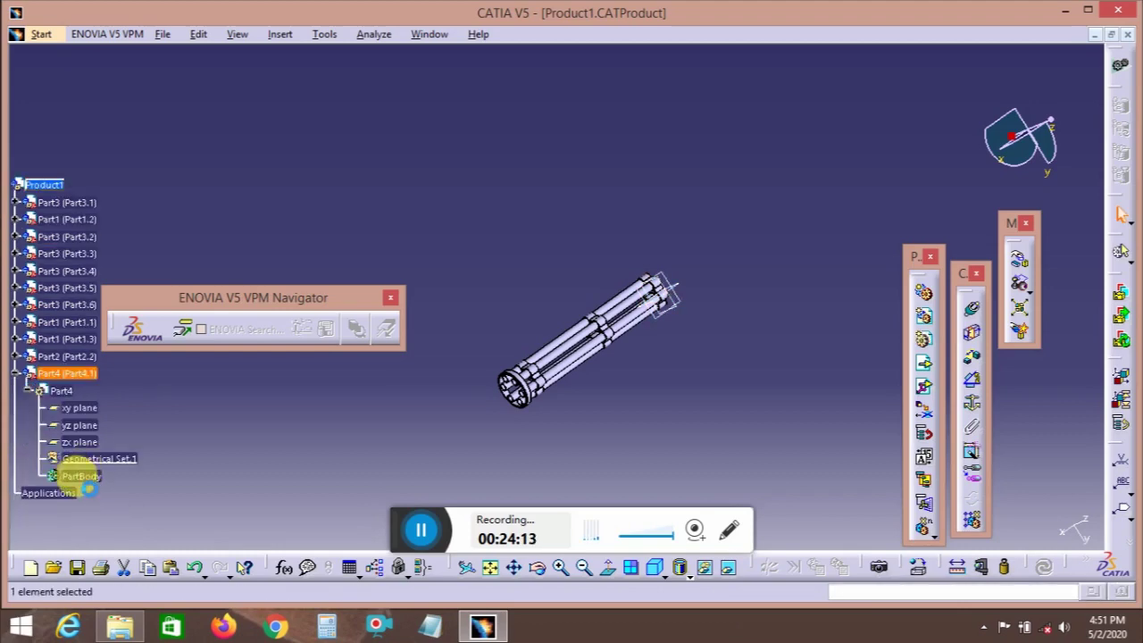
# - Open Part4's PartBody for editing in Part Design and define it as the in-work object
pyautogui.rightClick(79, 476)
pyautogui.click(130, 502)
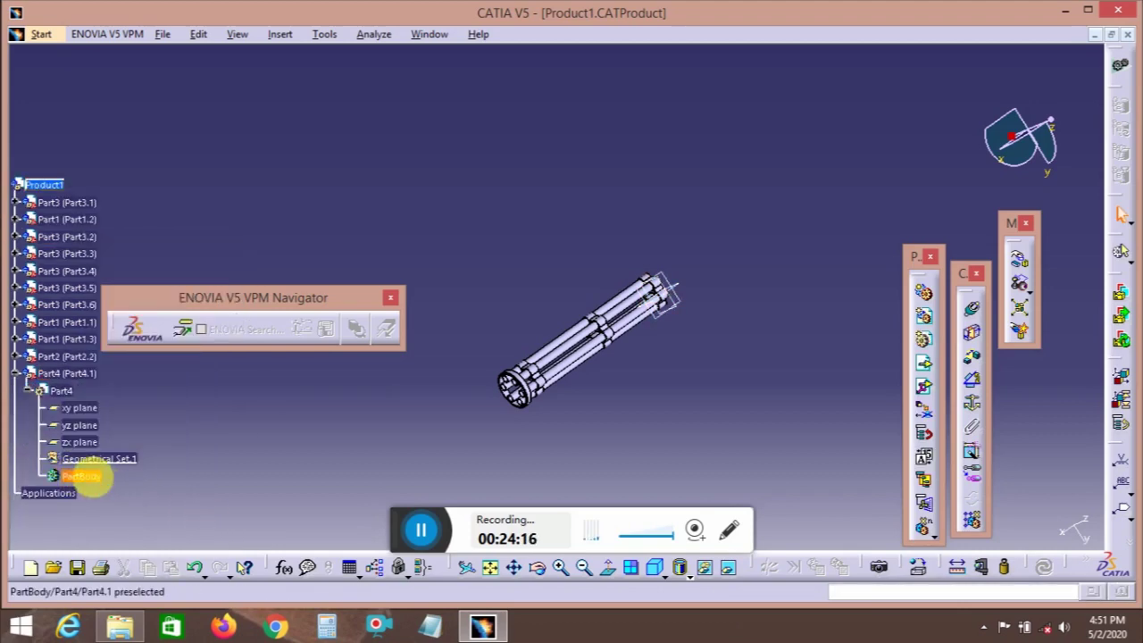
pyautogui.doubleClick(82, 475)
pyautogui.rightClick(85, 510)
pyautogui.click(170, 288)
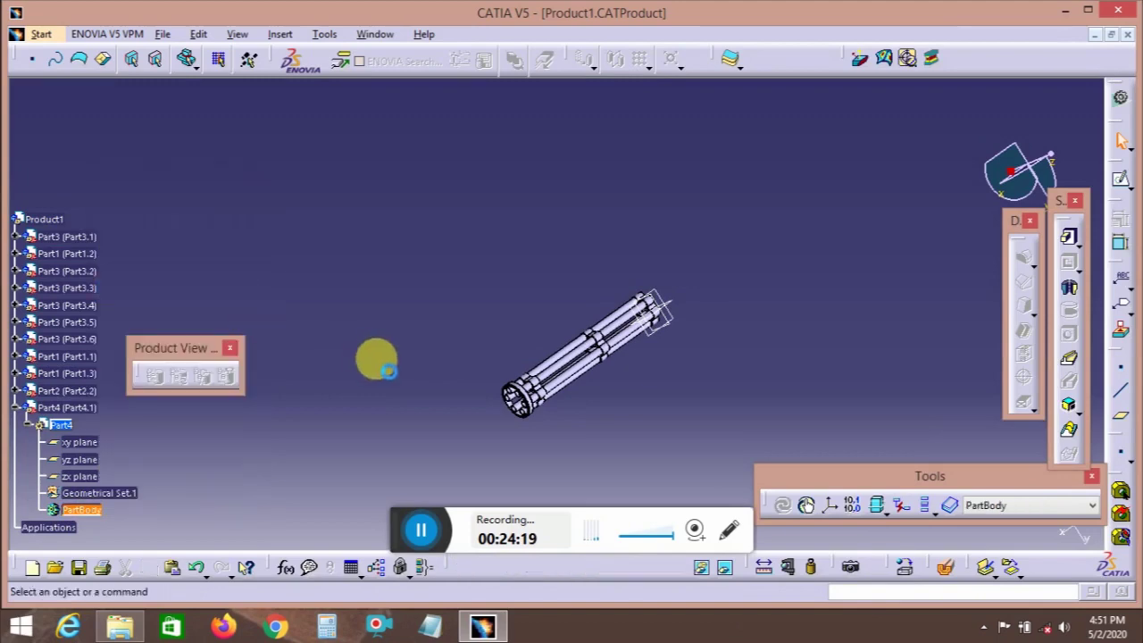
# - On Part4's yz plane, sketch a rectangle about 90 mm wide and 132 mm high enclosing the ring and barrels
pyautogui.moveTo(376, 360); pyautogui.dragTo(692, 313, button='middle')
pyautogui.click(686, 323)
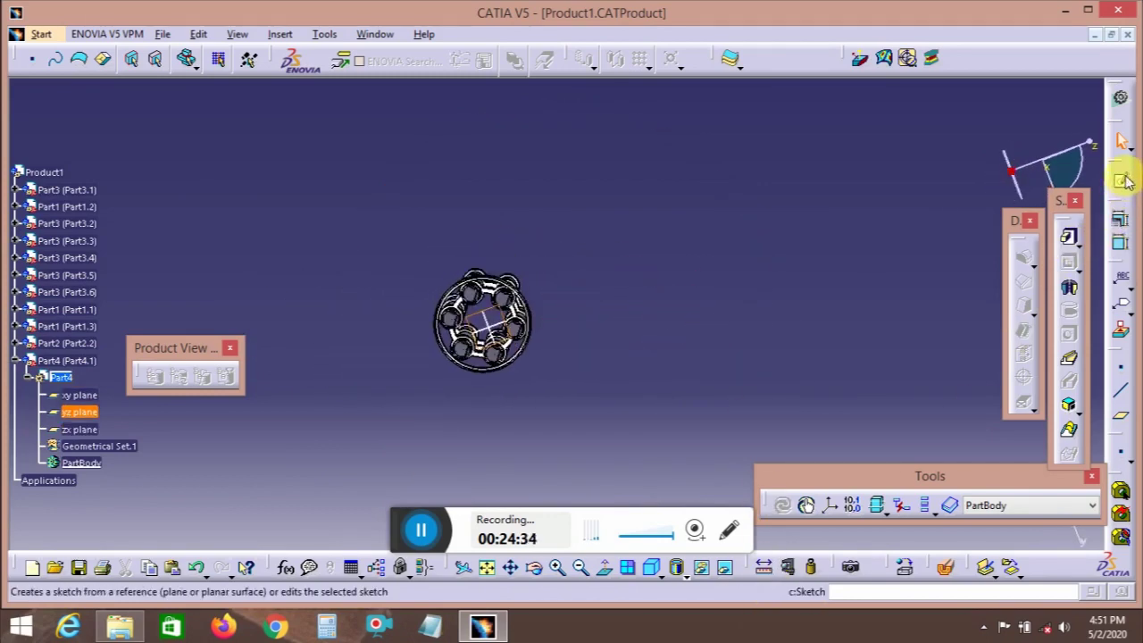
pyautogui.click(1120, 178)
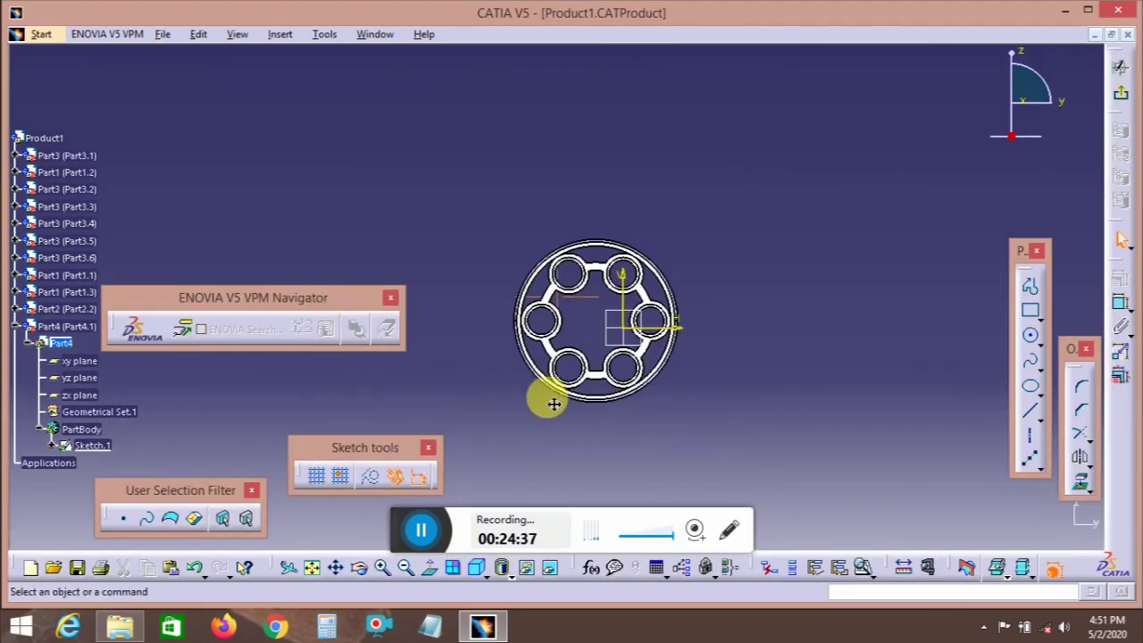
pyautogui.click(1030, 308)
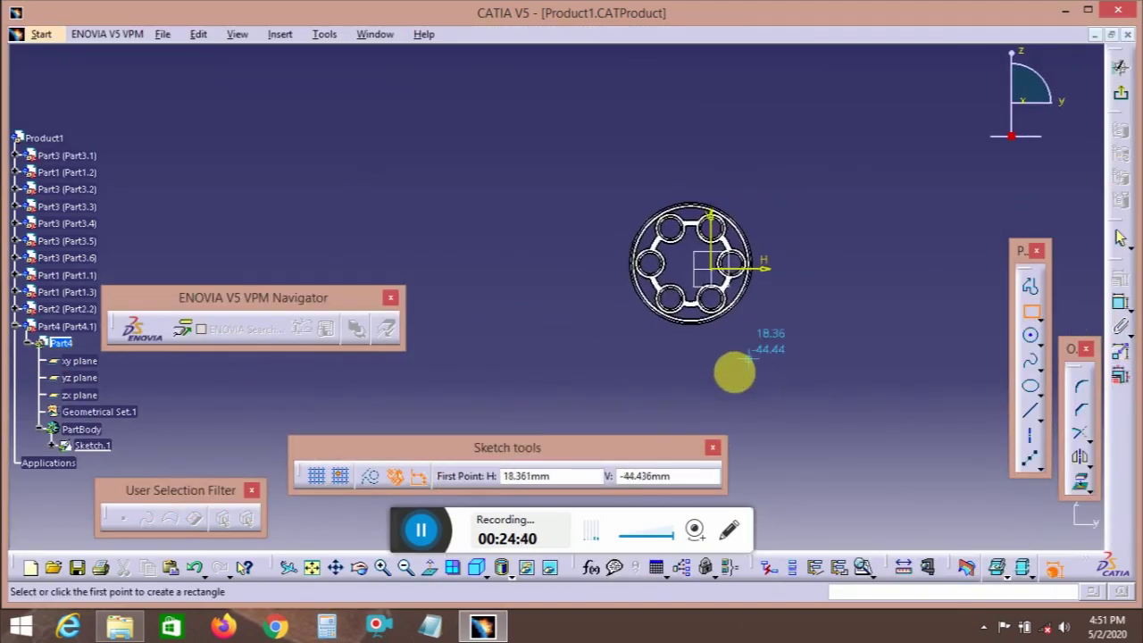
pyautogui.click(570, 151)
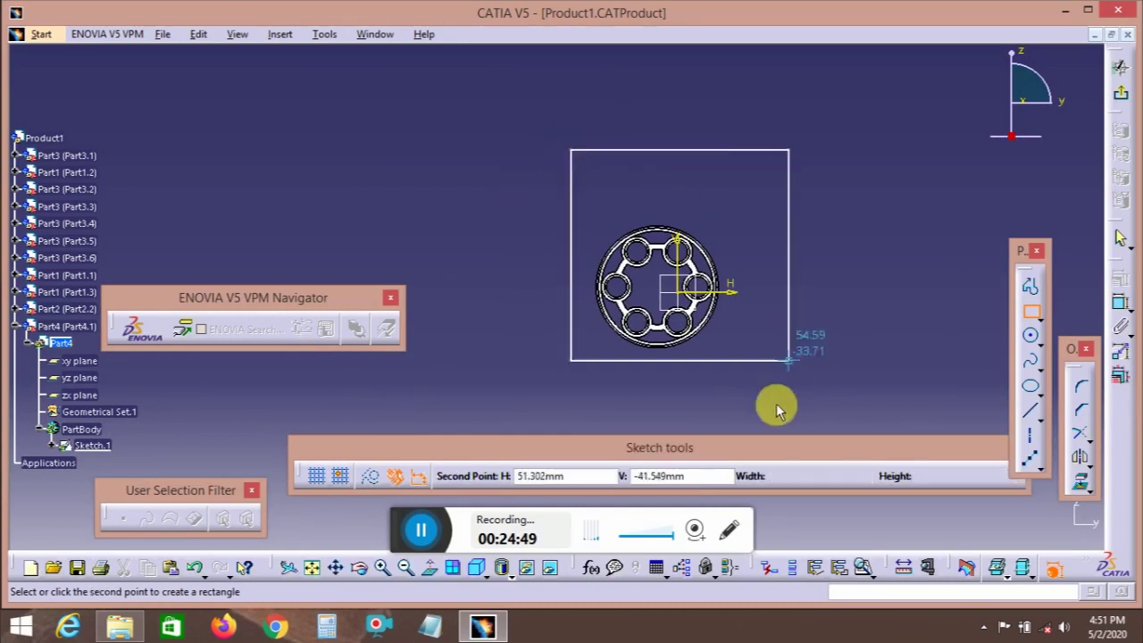
pyautogui.click(754, 418)
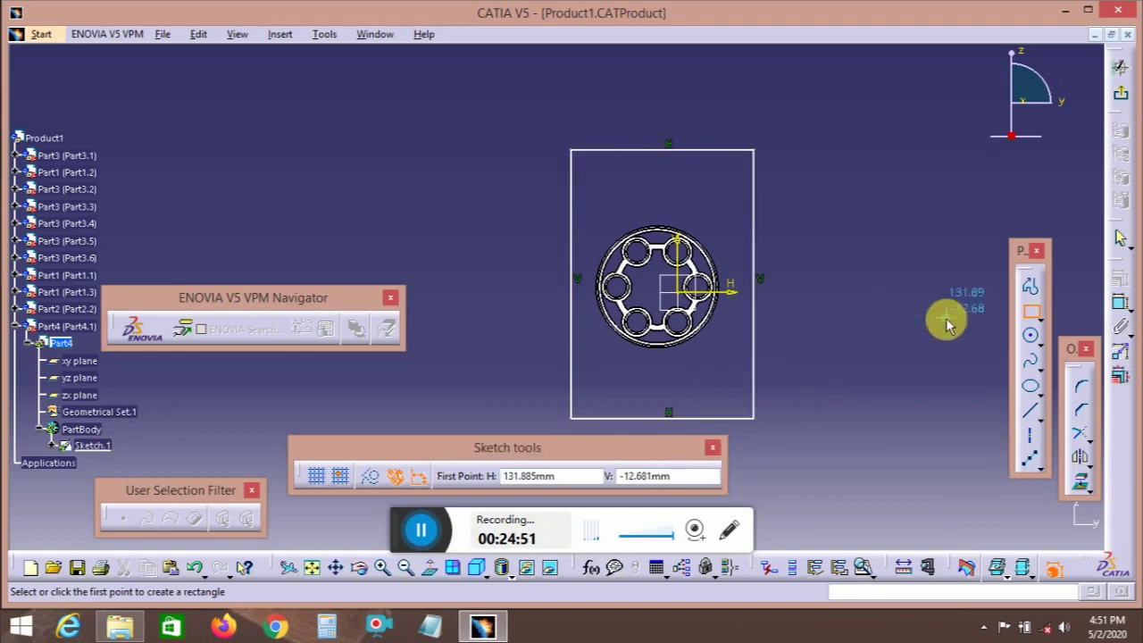
pyautogui.click(882, 329)
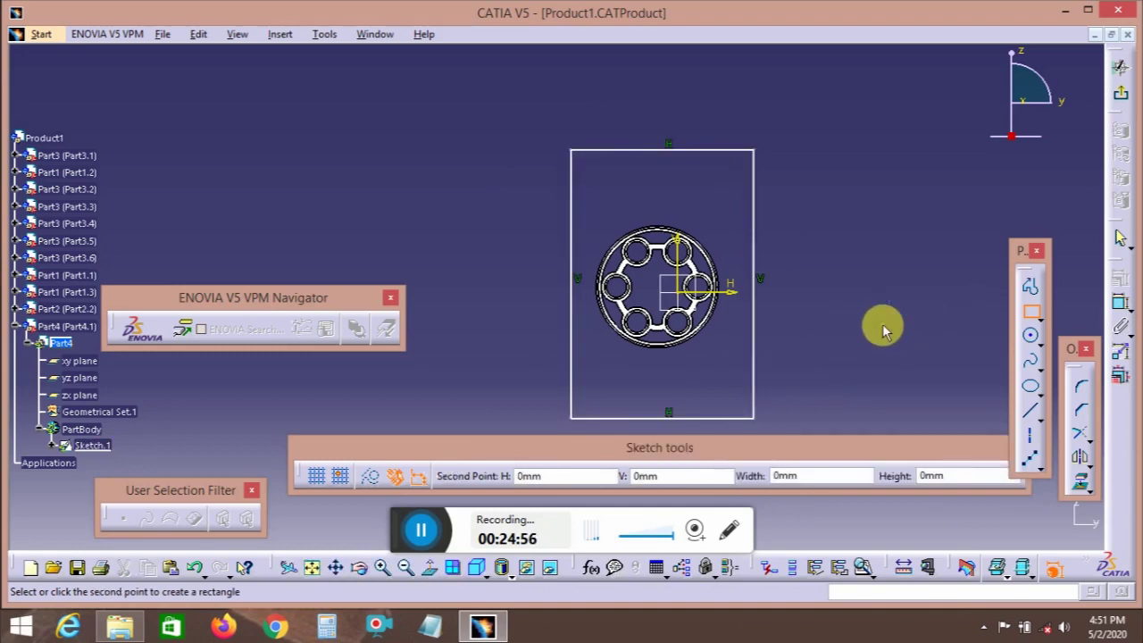
pyautogui.click(1031, 311)
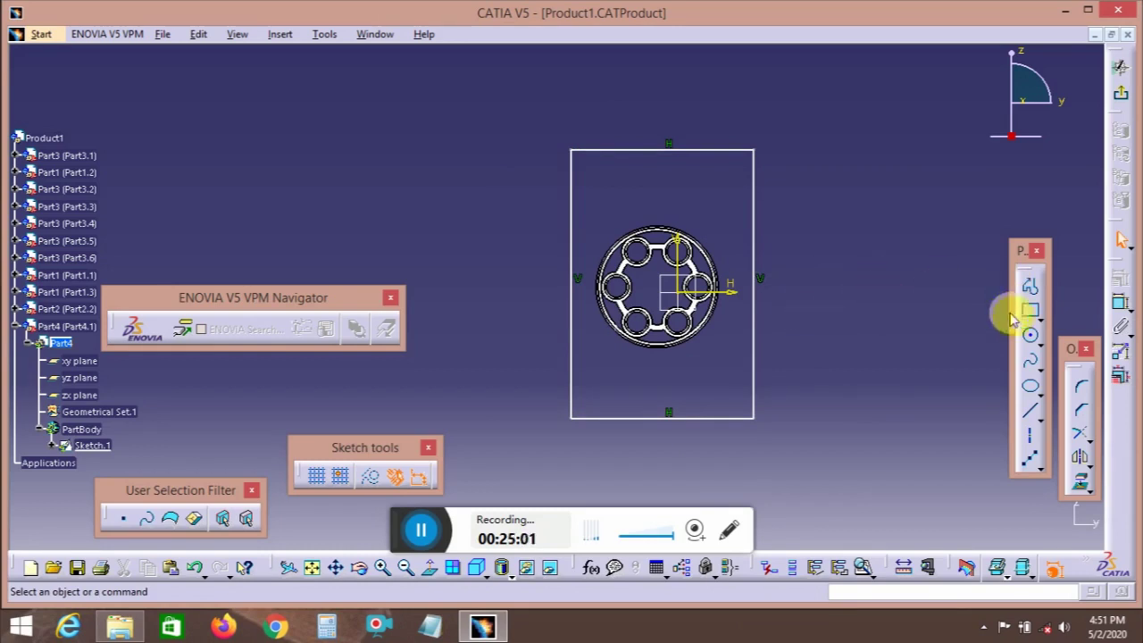
# - Dimension the rectangle's vertical side and set its height to 300 mm
pyautogui.click(754, 285)
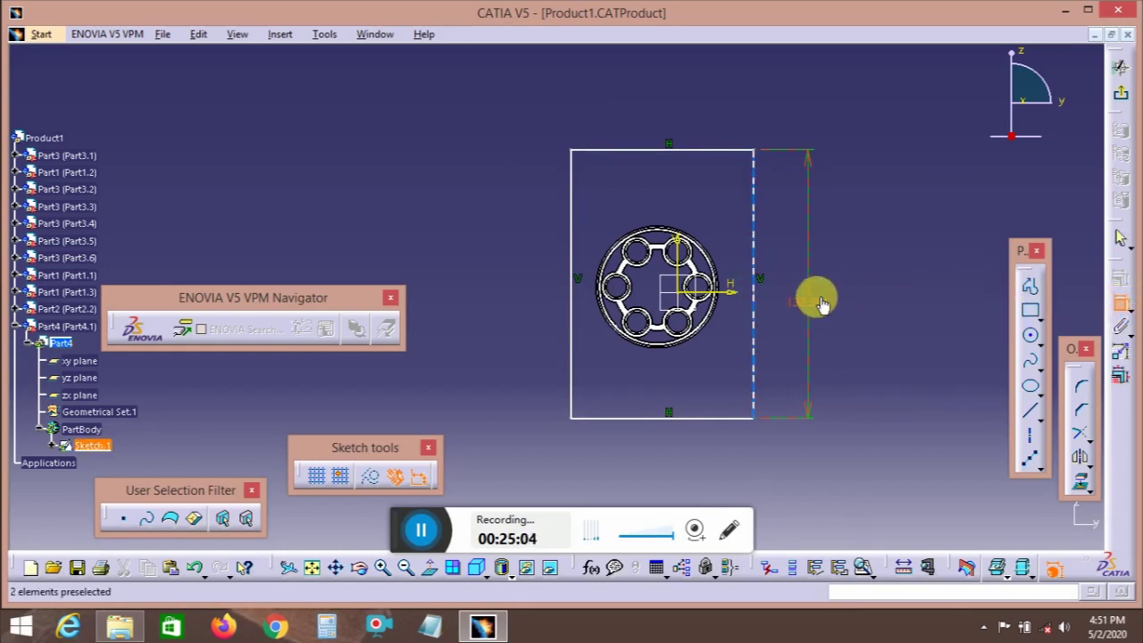
pyautogui.doubleClick(814, 295)
pyautogui.write('300')
pyautogui.press('Return')
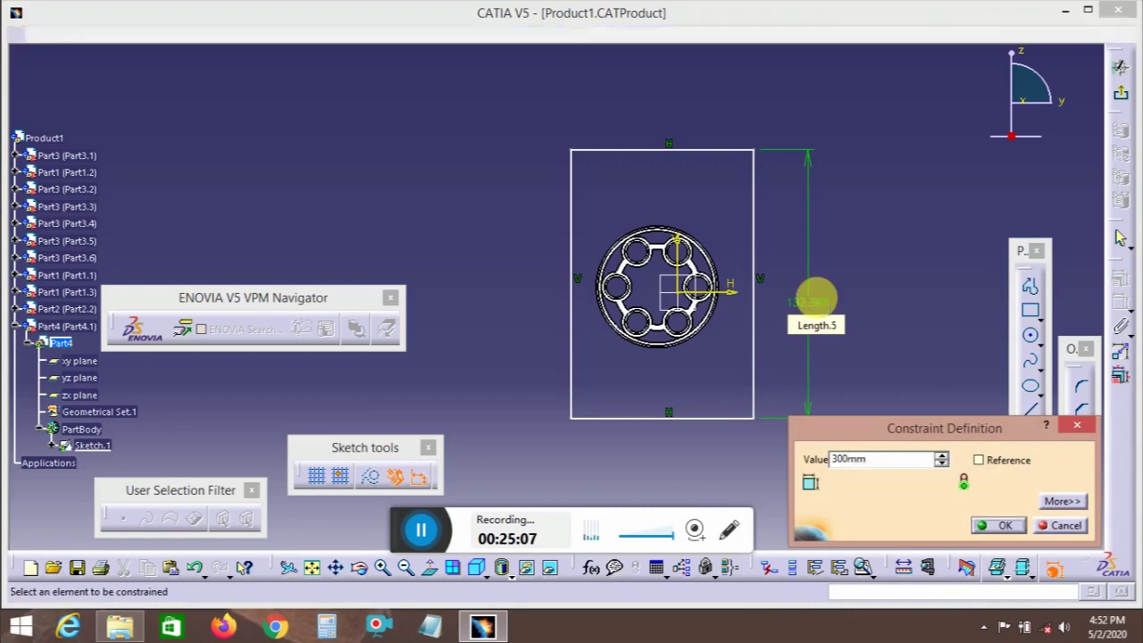
# - Set the rectangle's height dimension to 200 mm
pyautogui.moveTo(748, 218)
pyautogui.mouseDown(button='middle')
pyautogui.moveTo(793, 357)
pyautogui.moveTo(795, 323)
pyautogui.mouseUp(button='middle')
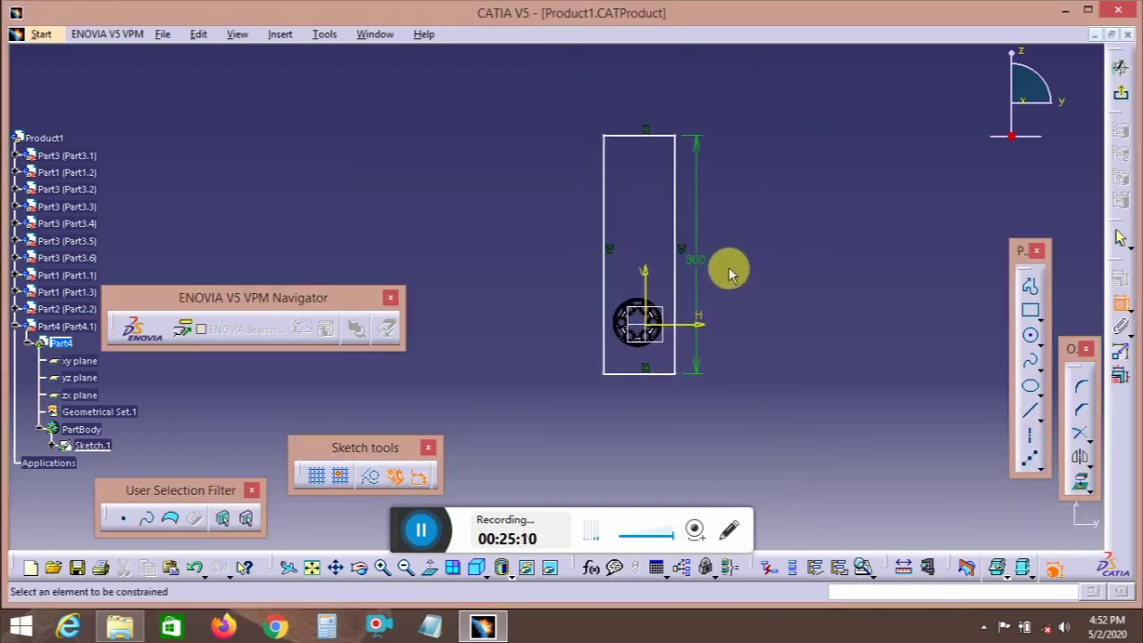
pyautogui.doubleClick(697, 259)
pyautogui.write('20')
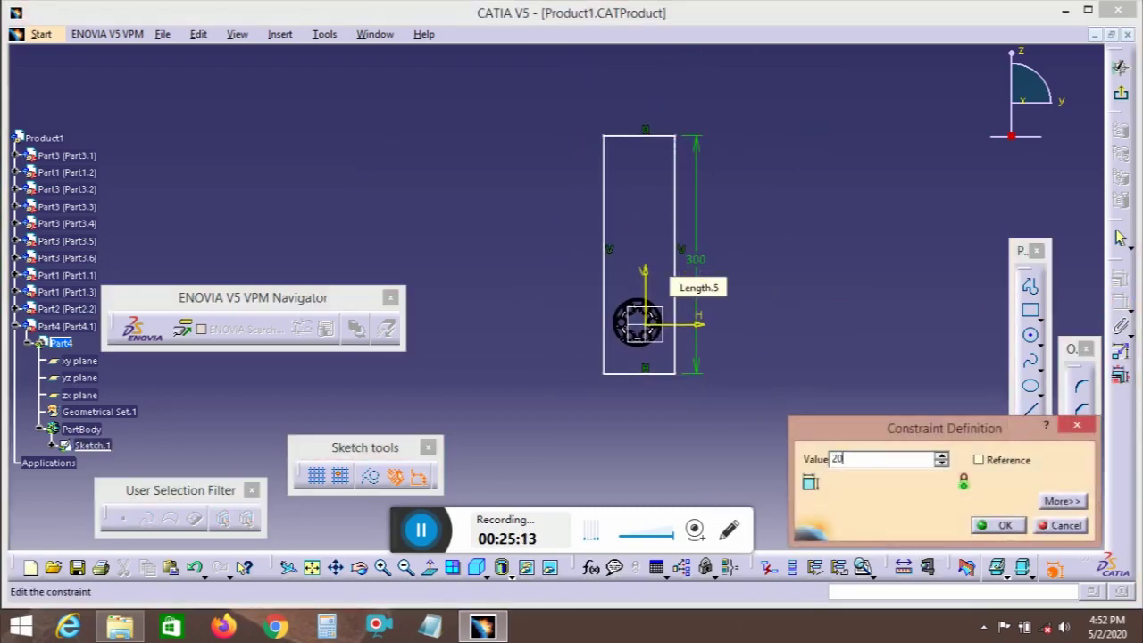
pyautogui.write('0')
pyautogui.press('Return')
# - Set the rectangle's height to 150 mm and dimension its width at 100 mm
pyautogui.doubleClick(702, 300)
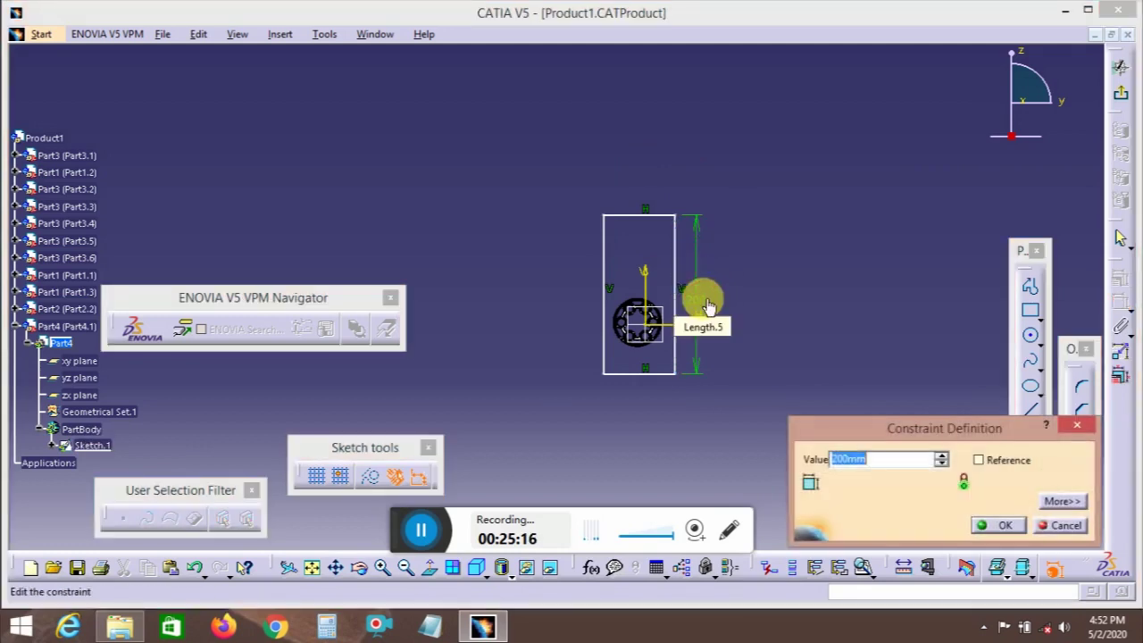
pyautogui.write('150')
pyautogui.press('Return')
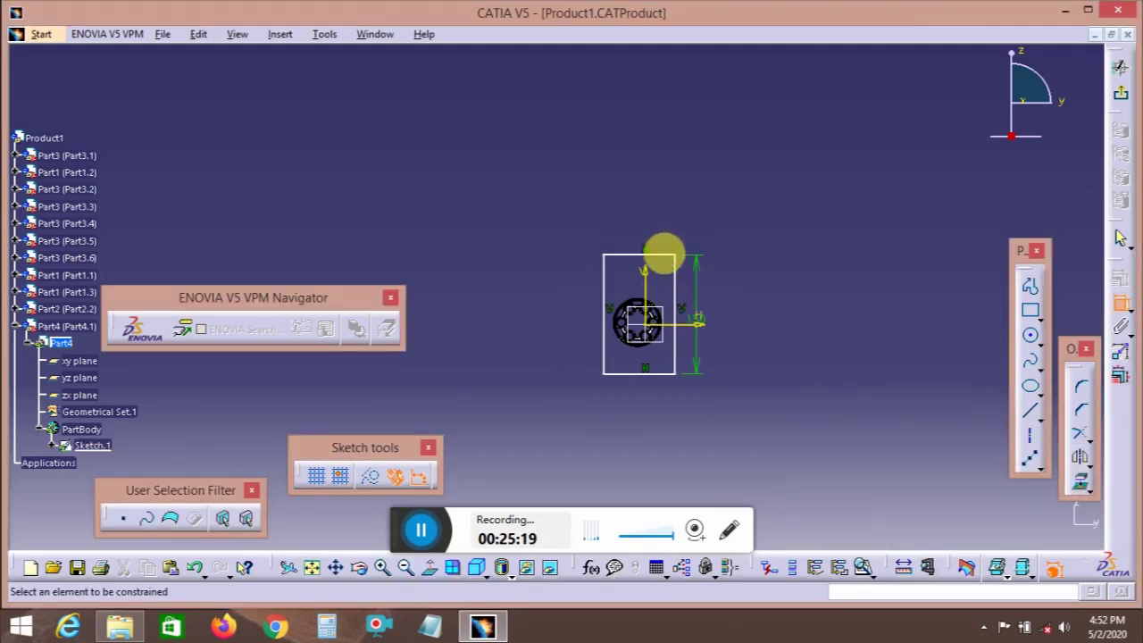
pyautogui.doubleClick(664, 226)
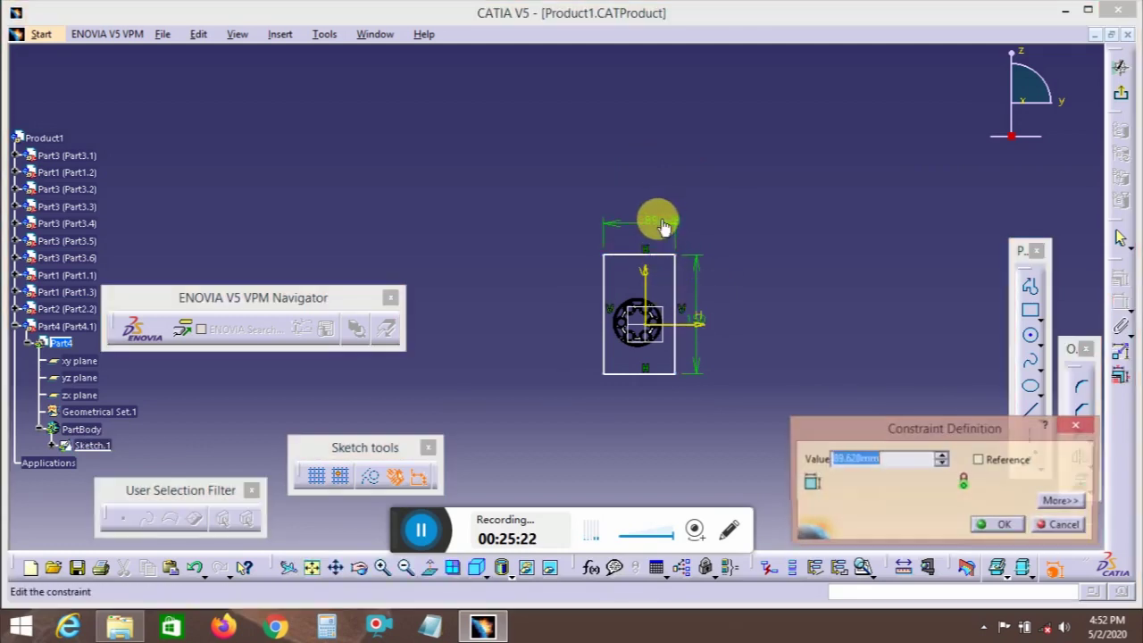
pyautogui.write('100')
pyautogui.press('Return')
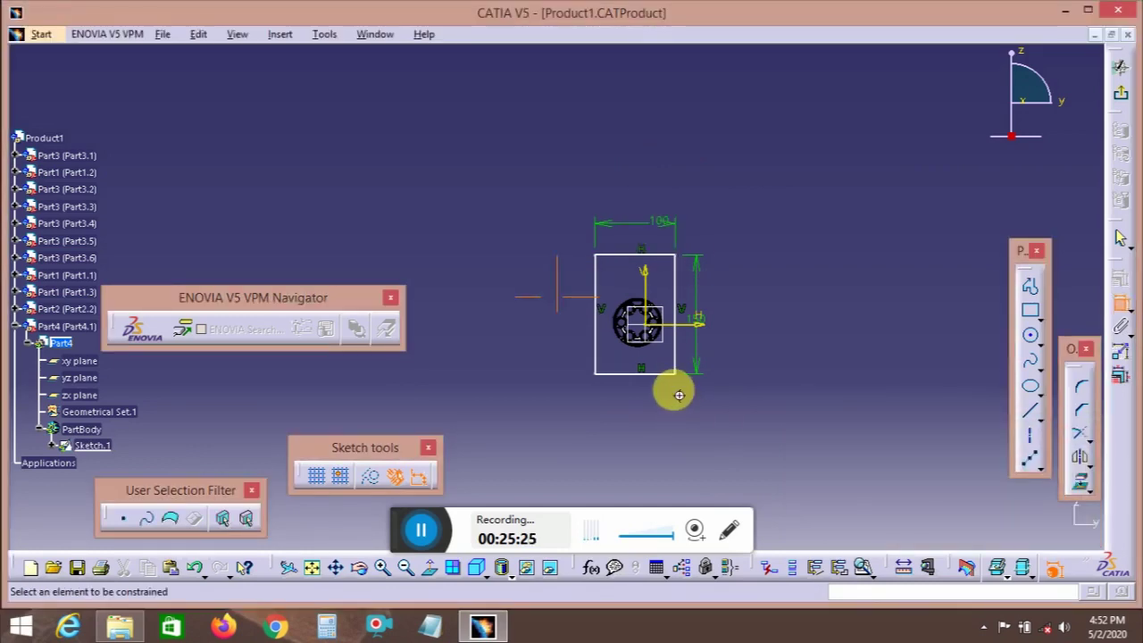
# - Examine the rectangle's position relative to the barrels and ring from several viewing angles
pyautogui.moveTo(678, 395)
pyautogui.keyDown('ctrl'); pyautogui.mouseDown(button='middle')
pyautogui.moveTo(695, 323)
pyautogui.moveTo(652, 320)
pyautogui.moveTo(627, 336)
pyautogui.moveTo(634, 351)
pyautogui.mouseUp(button='middle'); pyautogui.keyUp('ctrl')
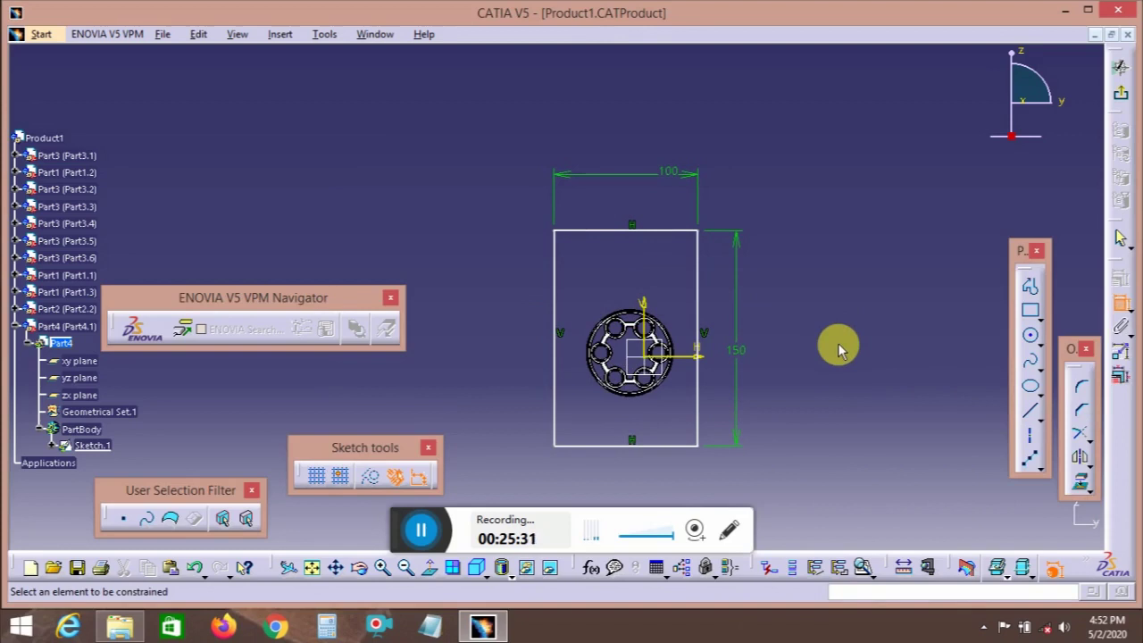
pyautogui.moveTo(783, 379)
pyautogui.mouseDown(button='middle')
pyautogui.moveTo(816, 387)
pyautogui.moveTo(774, 381)
pyautogui.moveTo(789, 387)
pyautogui.moveTo(812, 327)
pyautogui.moveTo(738, 296)
pyautogui.moveTo(743, 332)
pyautogui.mouseUp(button='middle')
pyautogui.moveTo(713, 337)
pyautogui.mouseDown(button='middle')
pyautogui.moveTo(772, 328)
pyautogui.moveTo(804, 268)
pyautogui.mouseUp(button='middle')
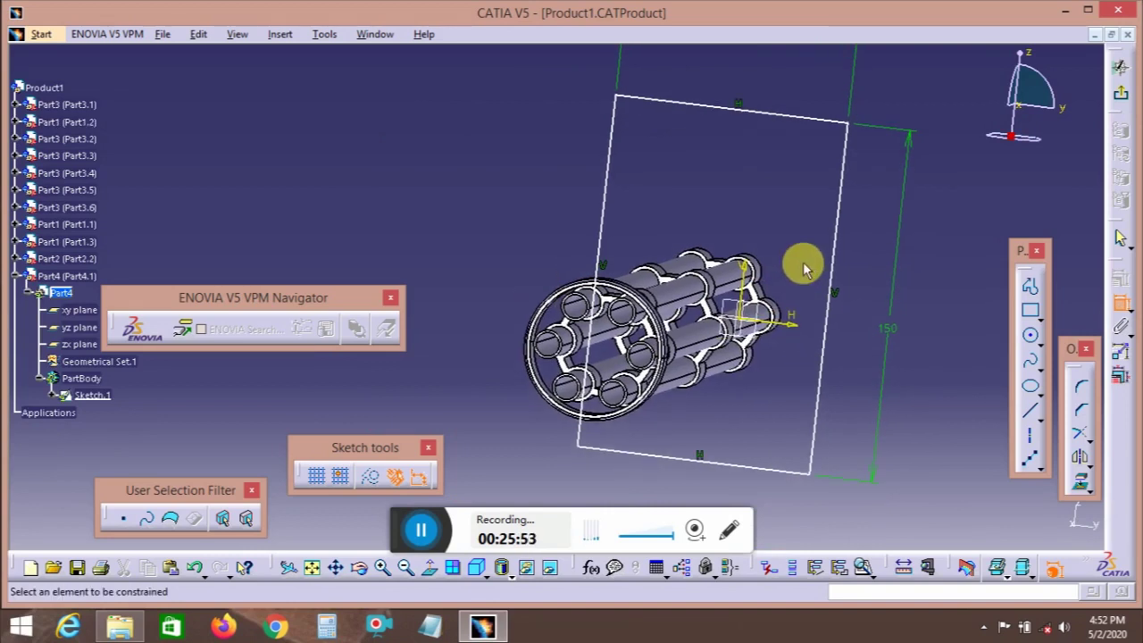
pyautogui.moveTo(777, 352); pyautogui.dragTo(773, 323, button='middle')
pyautogui.moveTo(705, 313); pyautogui.dragTo(773, 304, button='middle')
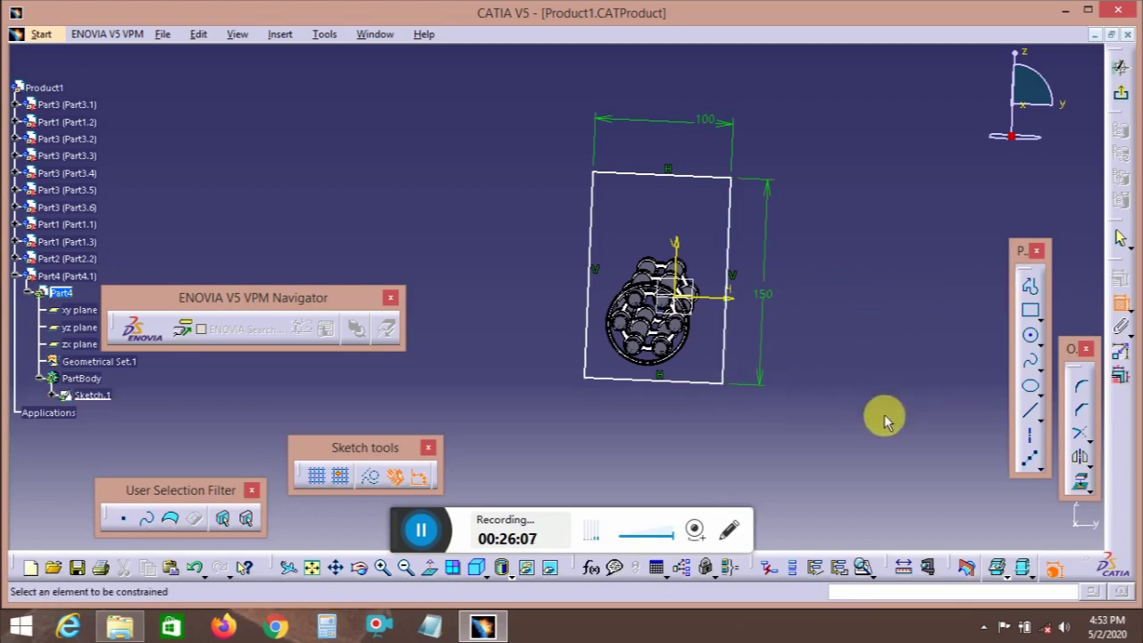
pyautogui.moveTo(880, 416); pyautogui.dragTo(769, 375, button='middle')
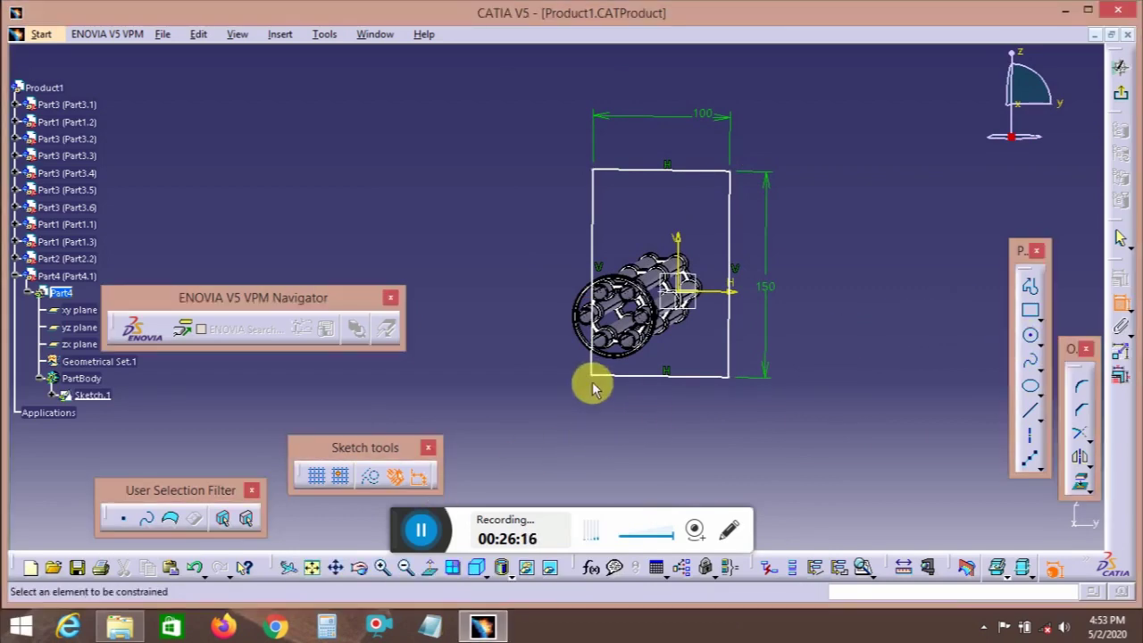
pyautogui.moveTo(592, 383); pyautogui.dragTo(632, 381, button='middle')
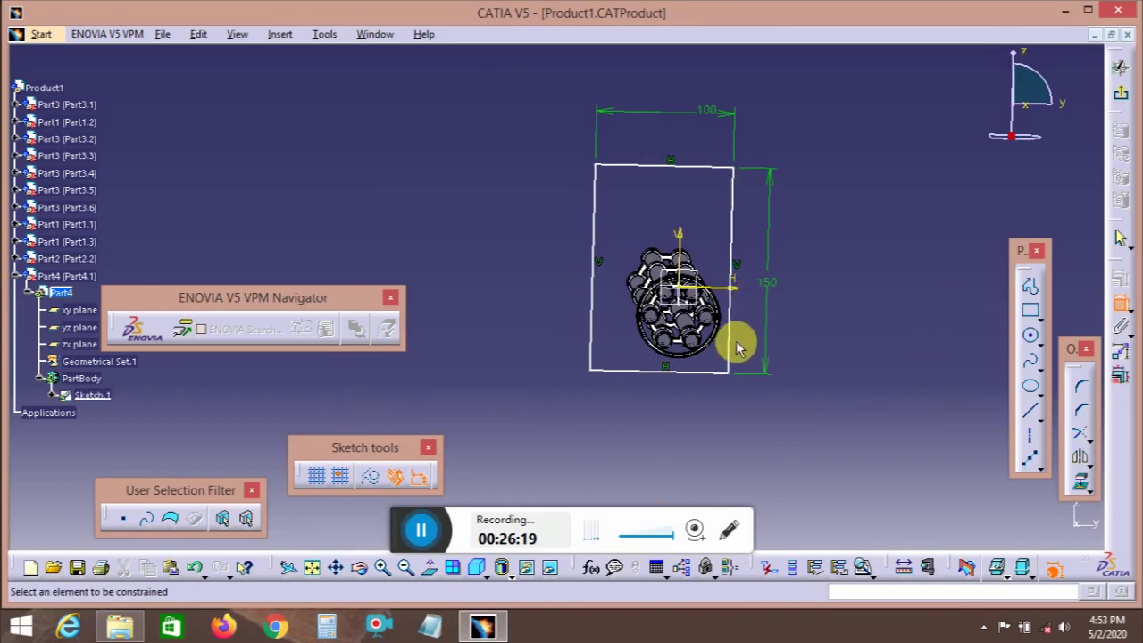
pyautogui.moveTo(737, 339); pyautogui.dragTo(666, 326, button='middle')
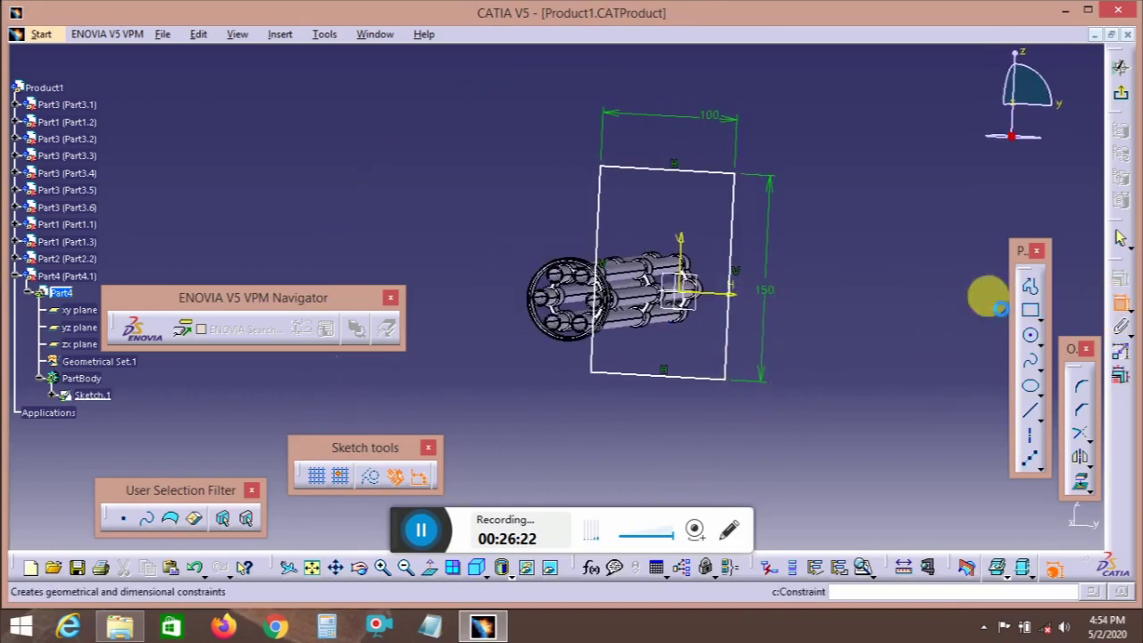
# - Dimension the rectangle's lower edge from the horizontal sketch axis and set the offset to 75 mm
pyautogui.click(722, 296)
pyautogui.click(696, 376)
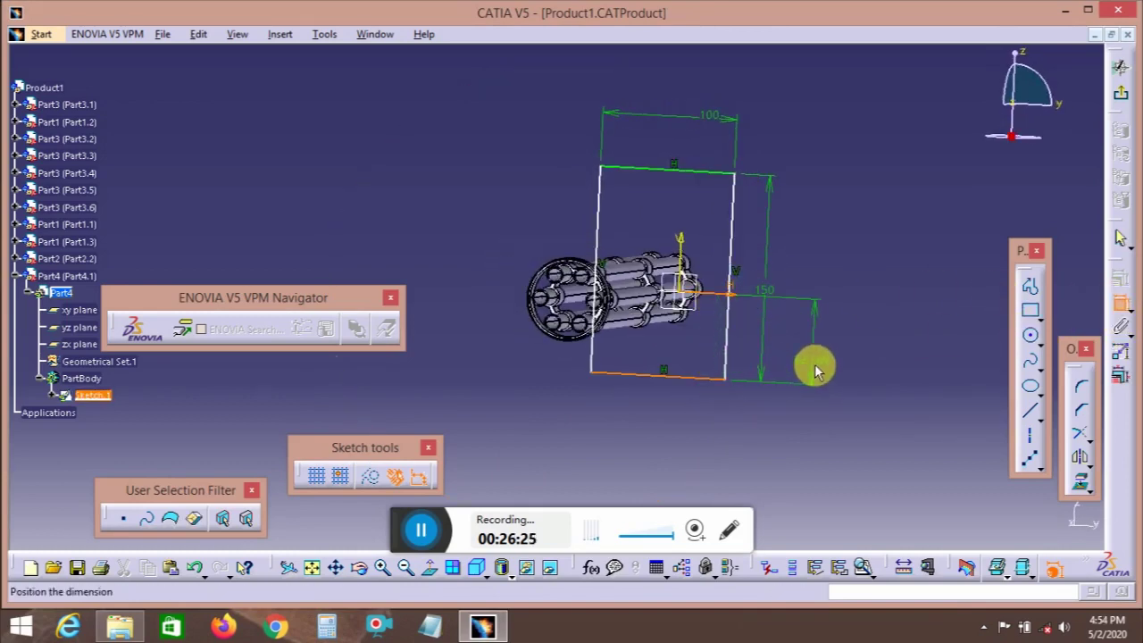
pyautogui.doubleClick(819, 371)
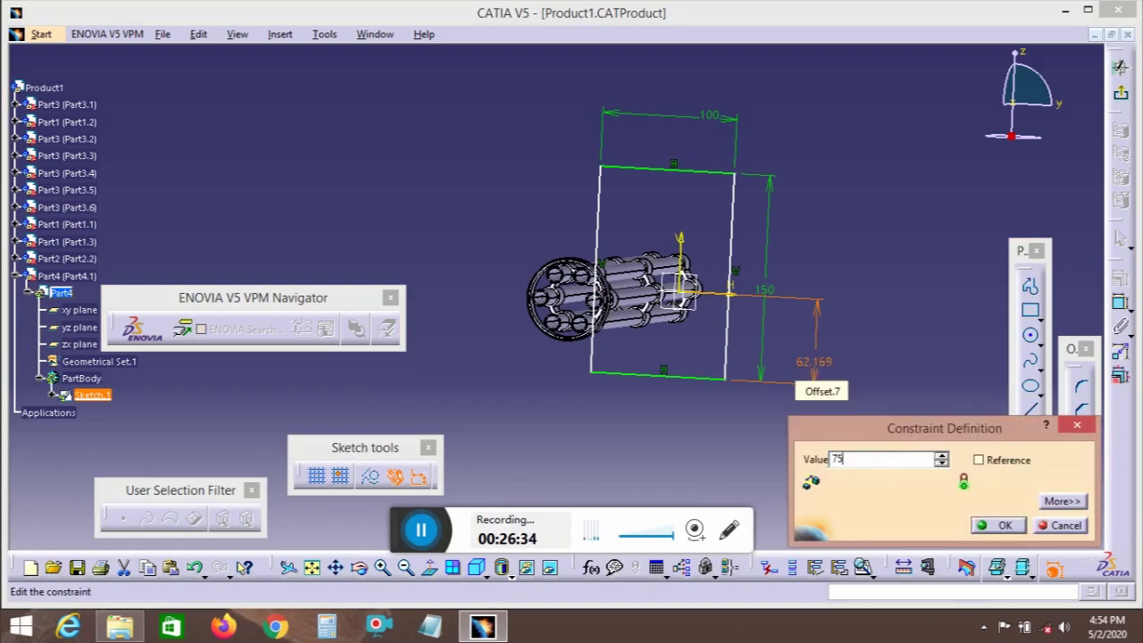
pyautogui.press('Return')
# - Dimension the rectangle's right side from the vertical sketch axis and set the offset to 50 mm
pyautogui.moveTo(714, 357); pyautogui.dragTo(721, 369, button='middle')
pyautogui.click(684, 247)
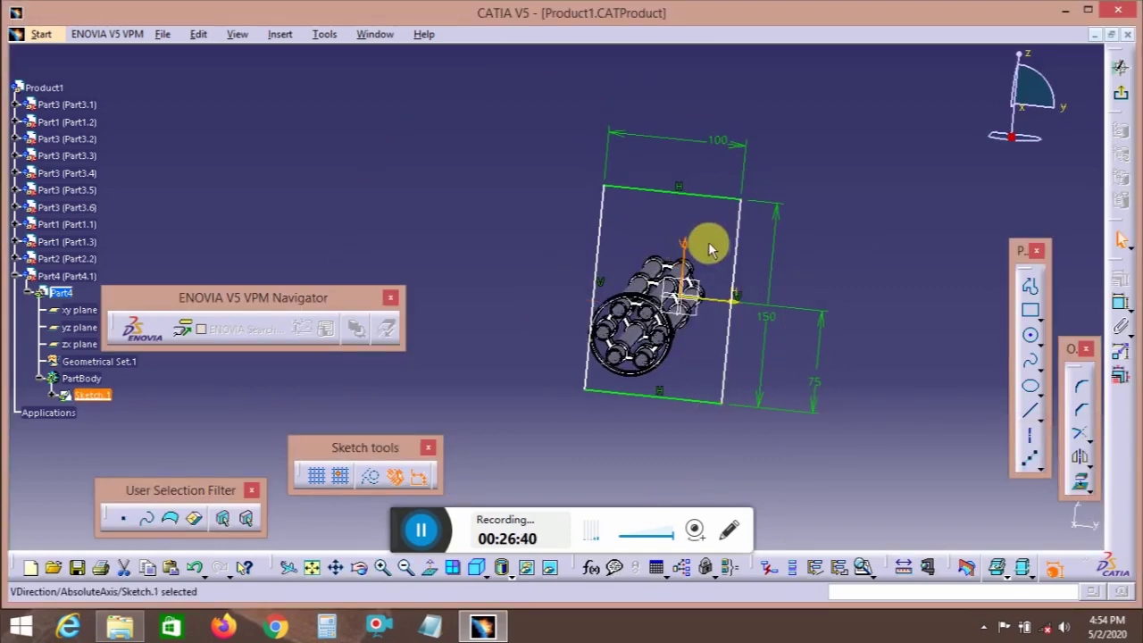
pyautogui.click(1122, 305)
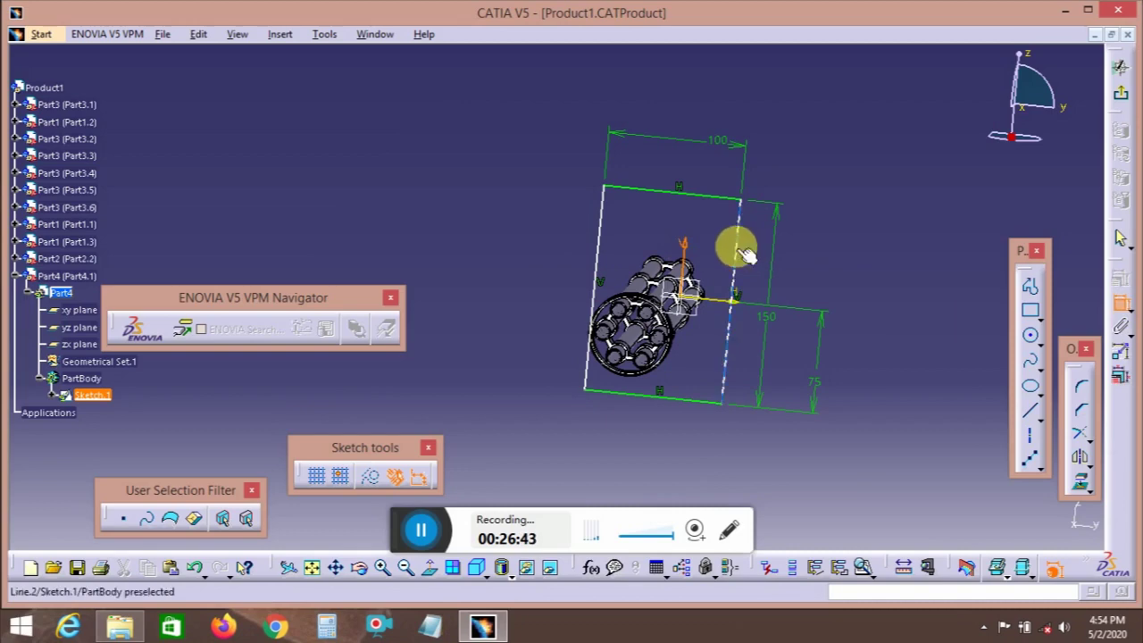
pyautogui.click(744, 254)
pyautogui.doubleClick(724, 248)
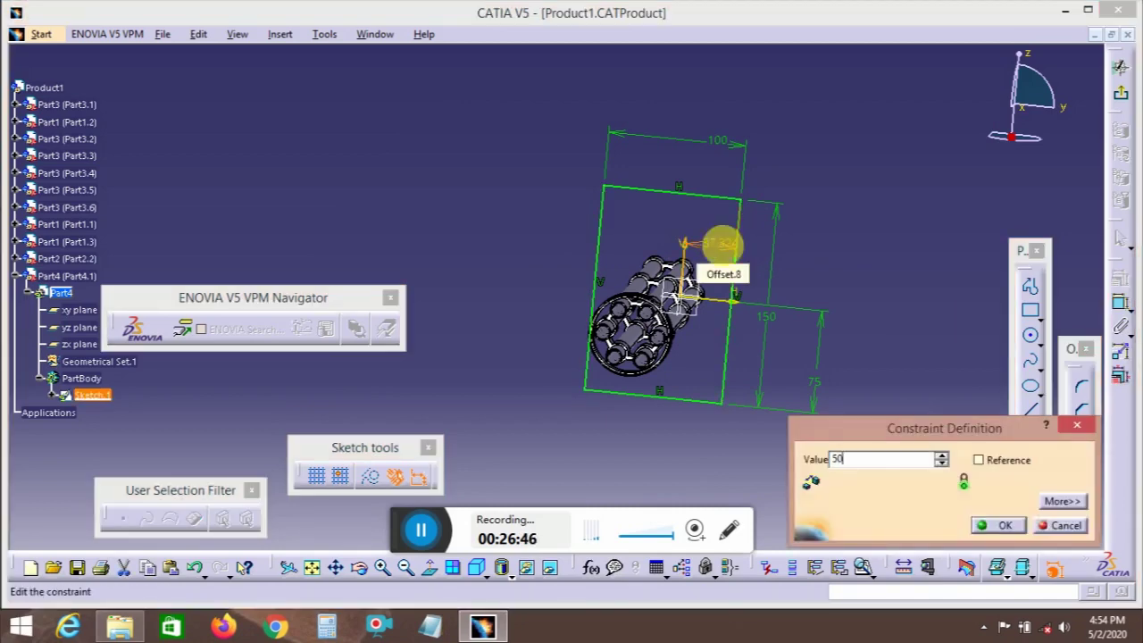
pyautogui.press('Return')
# - View the sketch plane head-on and delete the 50 mm offset between the vertical axis and the rectangle's right side
pyautogui.click(438, 566)
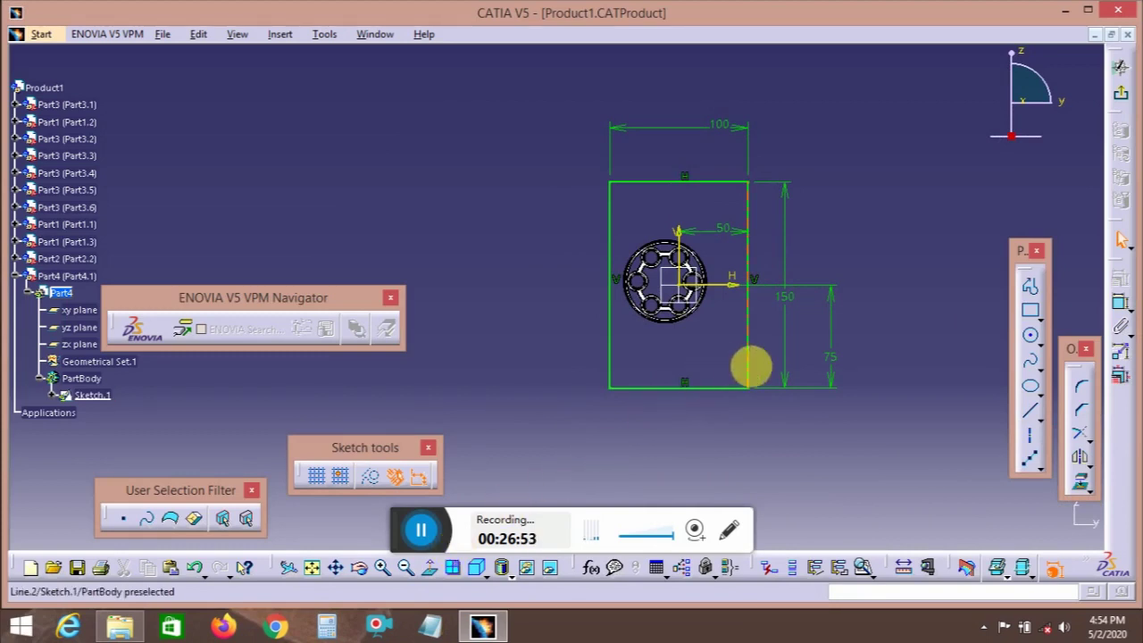
pyautogui.moveTo(747, 365); pyautogui.dragTo(736, 379, button='middle')
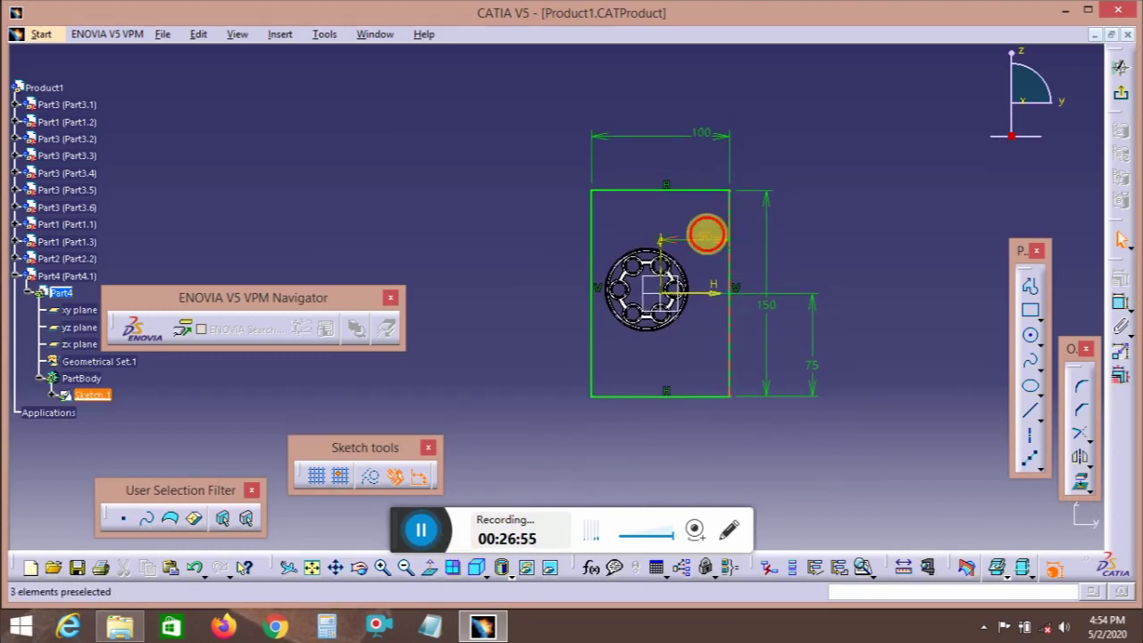
pyautogui.rightClick(705, 236)
pyautogui.click(741, 461)
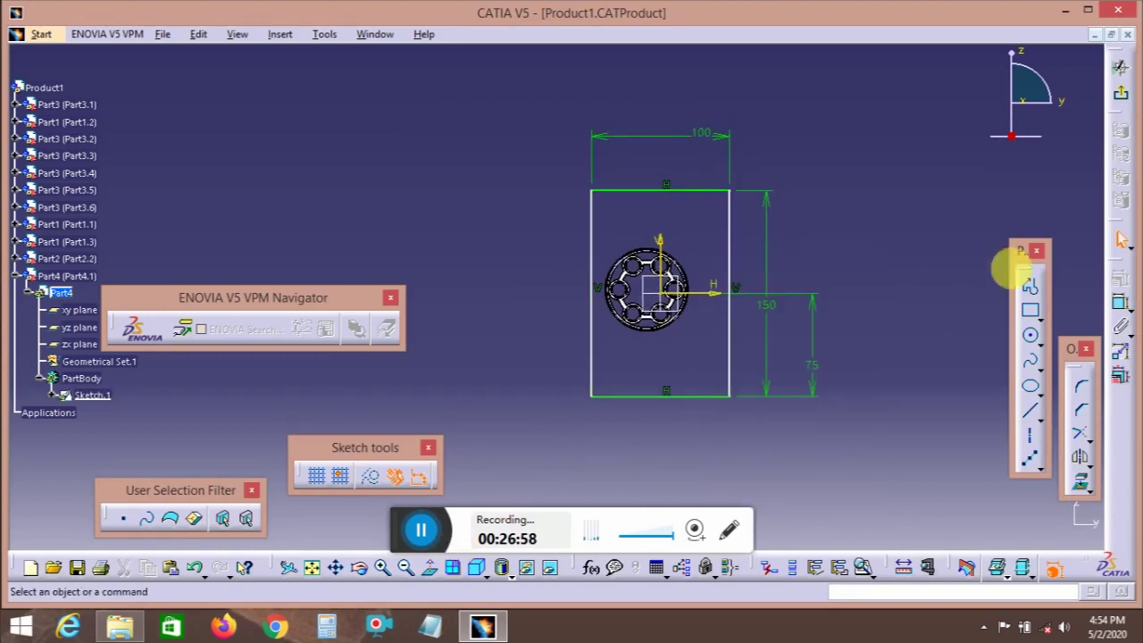
# - Dimension the rectangle's right side from the center of the barrel ring's circular edge and set the offset to 50 mm
pyautogui.click(1122, 303)
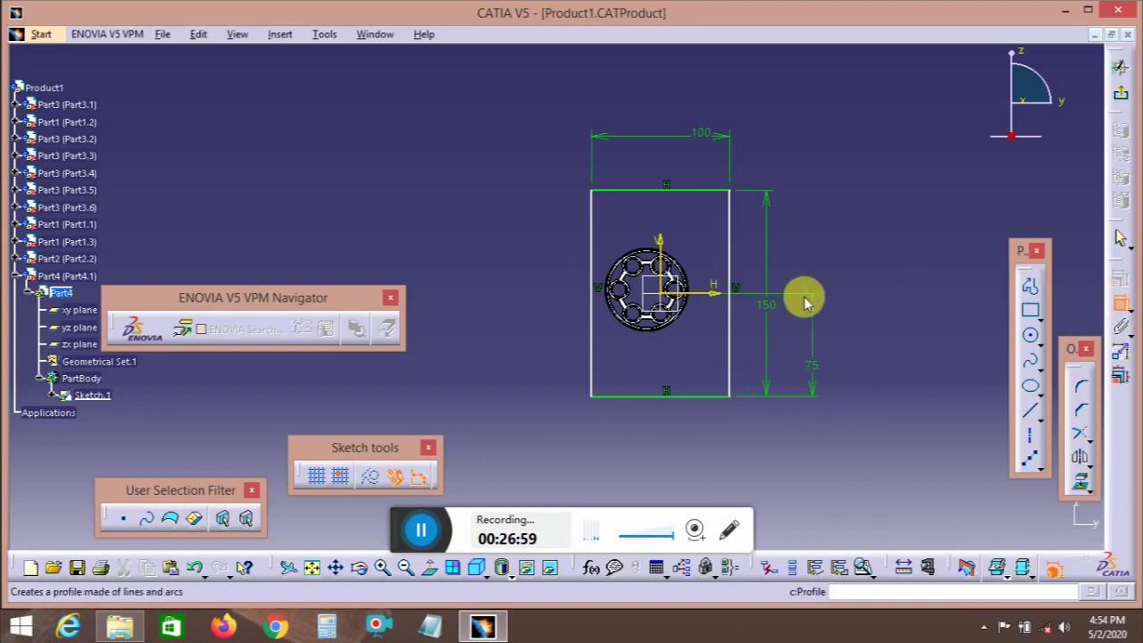
pyautogui.click(732, 261)
pyautogui.rightClick(706, 332)
pyautogui.press('Escape')
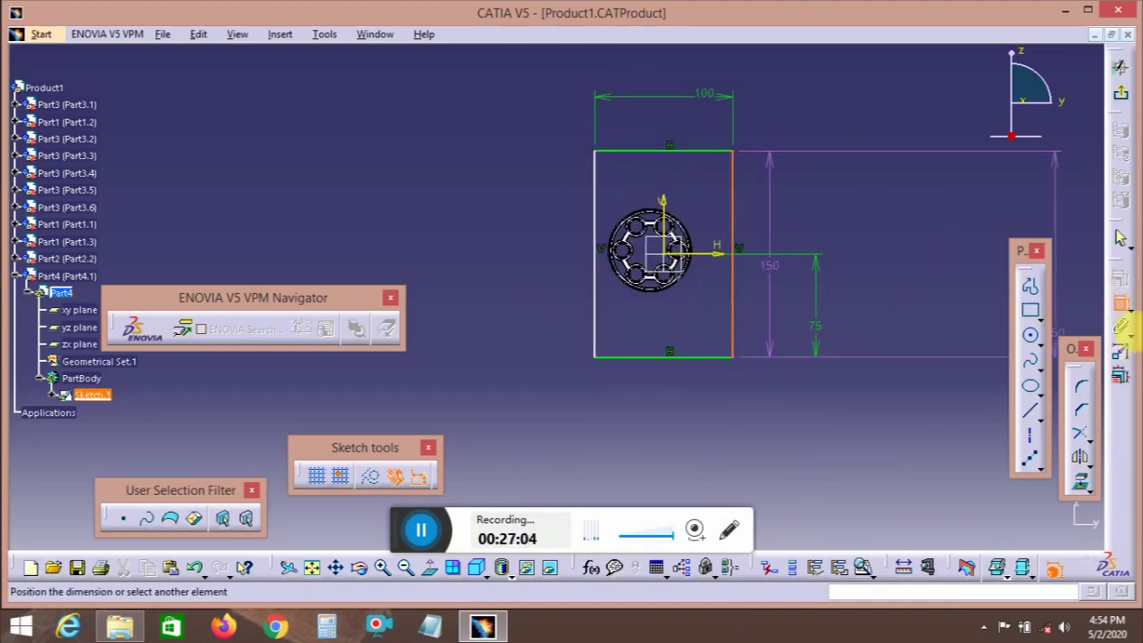
pyautogui.moveTo(877, 214)
pyautogui.mouseDown(button='middle')
pyautogui.moveTo(773, 255)
pyautogui.moveTo(668, 408)
pyautogui.moveTo(542, 373)
pyautogui.moveTo(722, 234)
pyautogui.moveTo(684, 344)
pyautogui.mouseUp(button='middle')
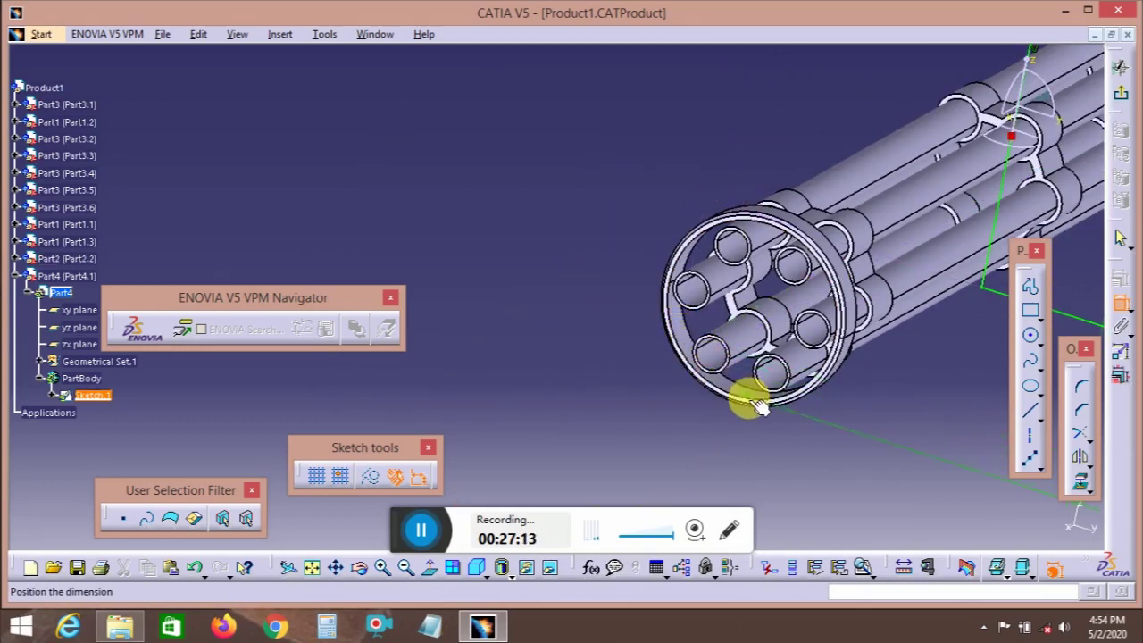
pyautogui.moveTo(745, 395); pyautogui.dragTo(760, 485, button='middle')
pyautogui.click(883, 281)
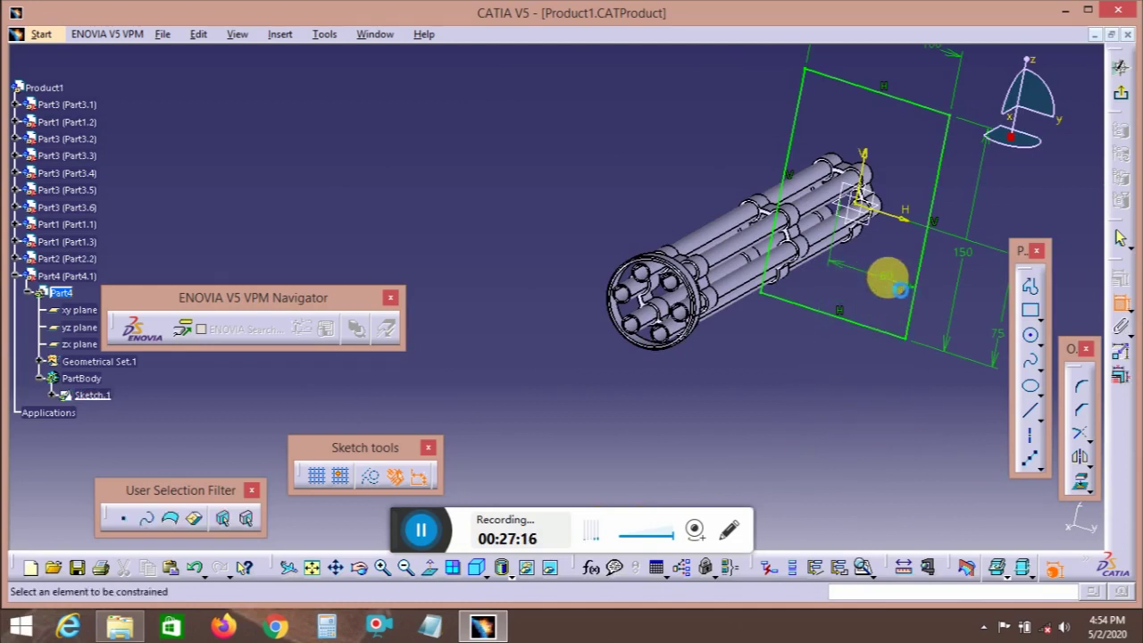
pyautogui.doubleClick(892, 281)
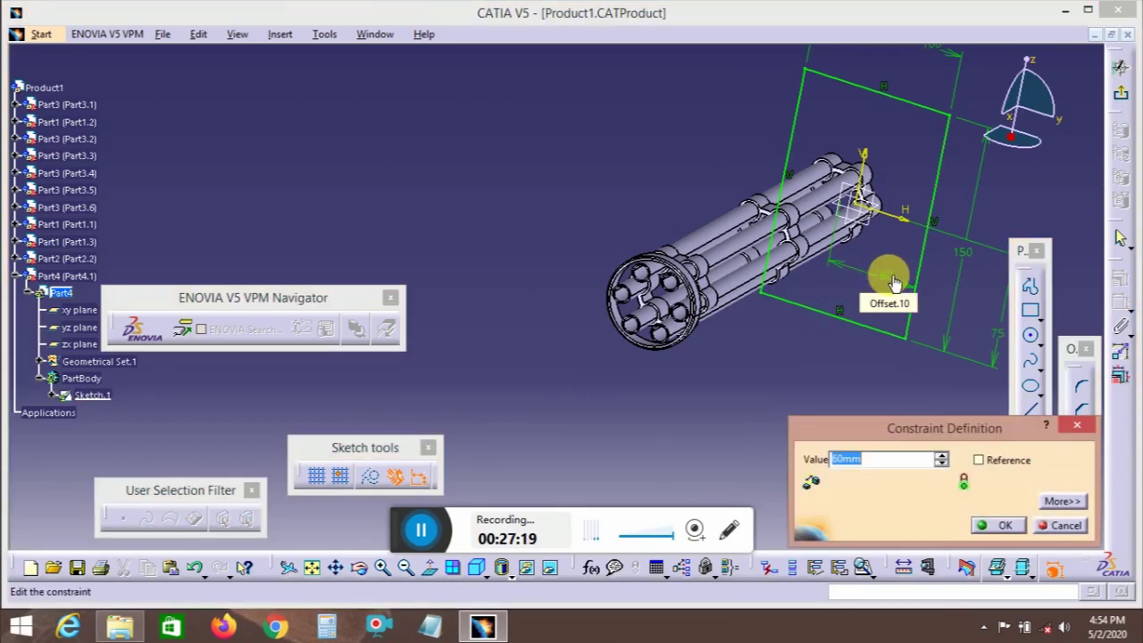
pyautogui.write('50')
pyautogui.press('Return')
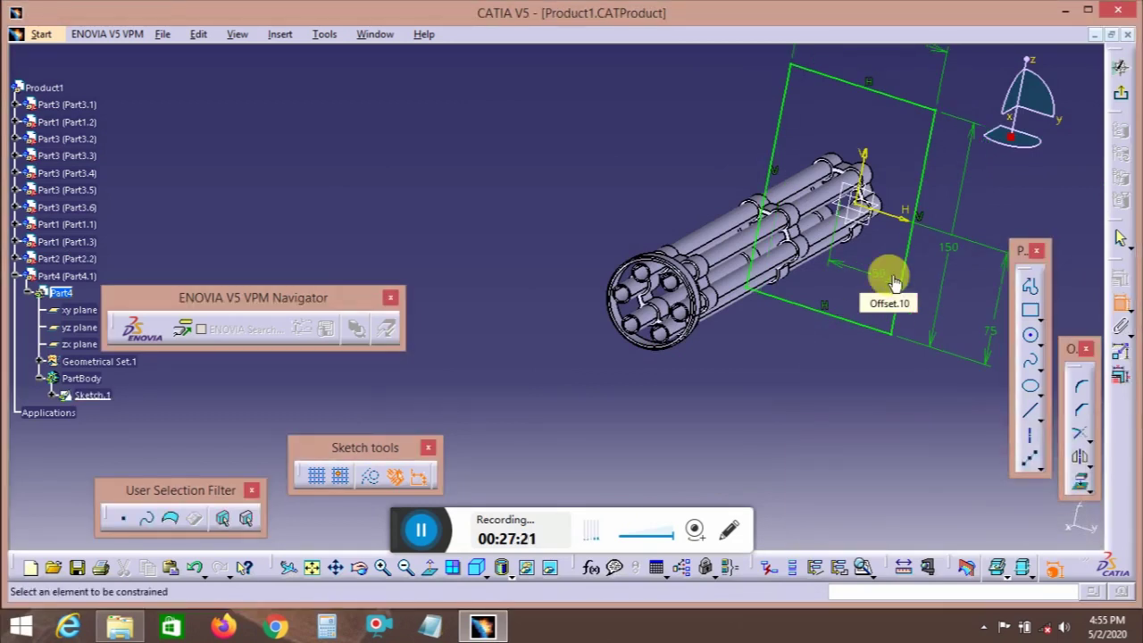
# - View the sketch plane head-on and round the rectangle's upper-right corner with a radius of about 49 mm
pyautogui.click(432, 572)
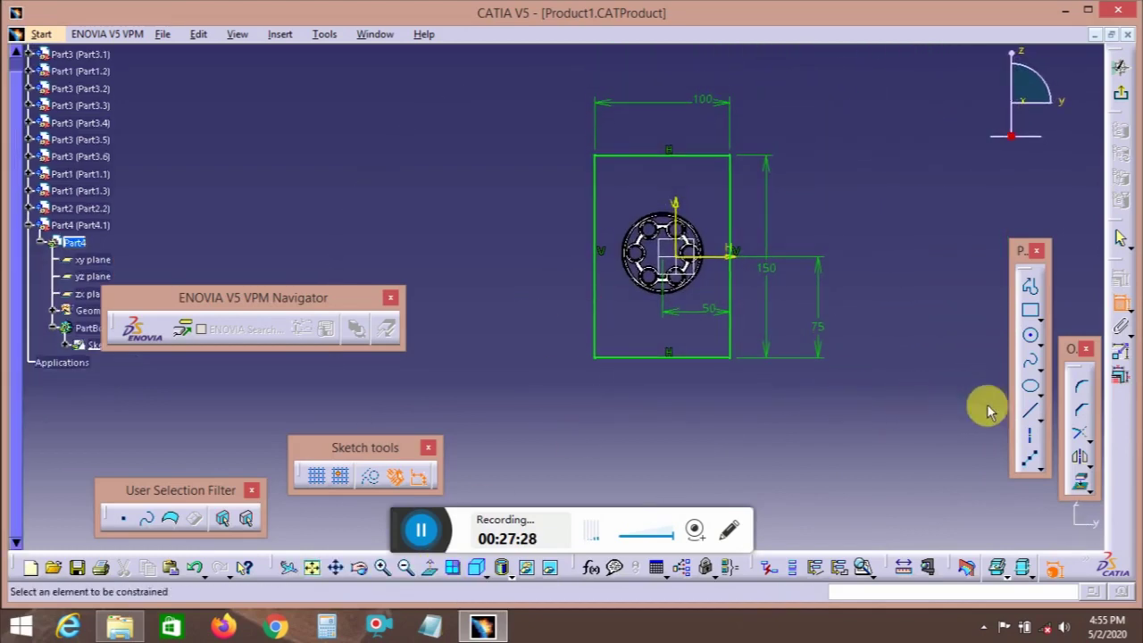
pyautogui.click(1032, 338)
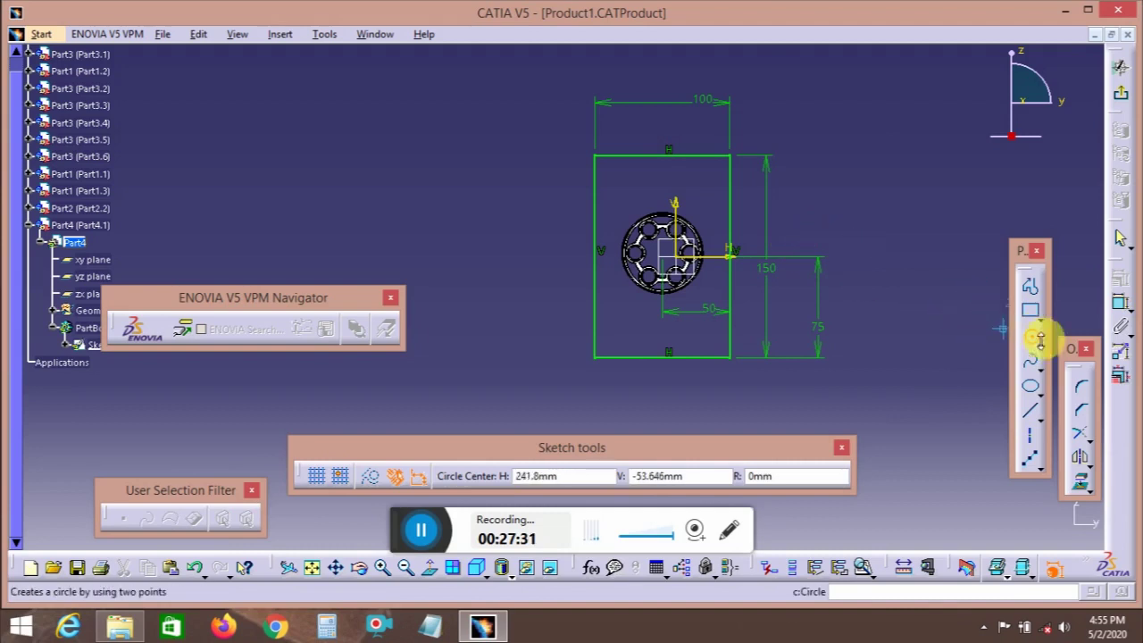
pyautogui.click(1081, 407)
pyautogui.click(1082, 389)
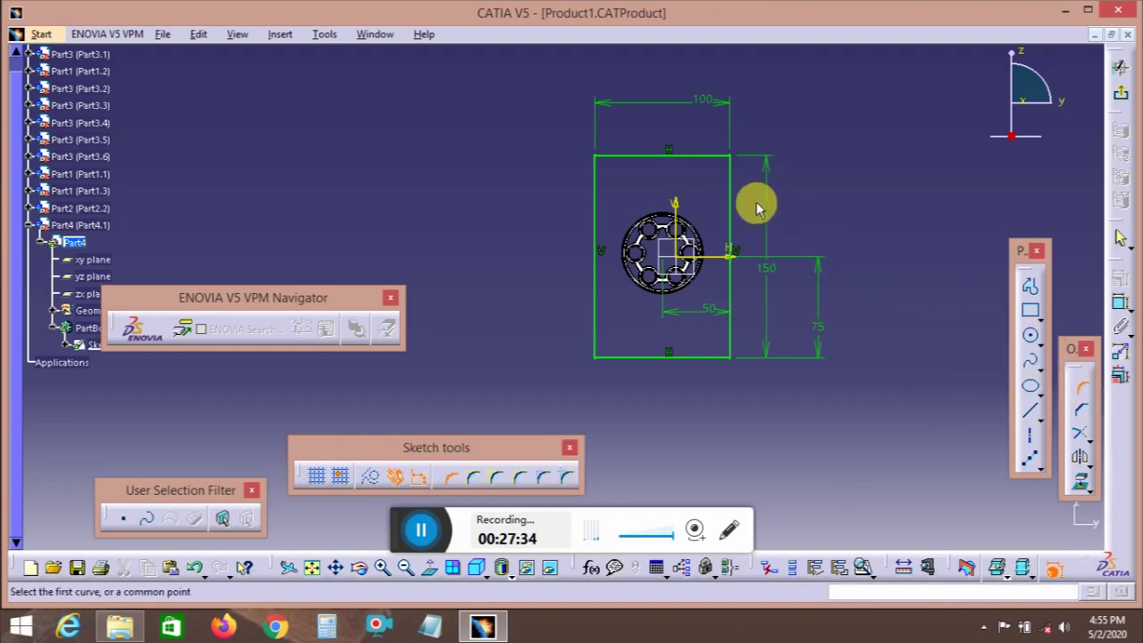
pyautogui.click(702, 156)
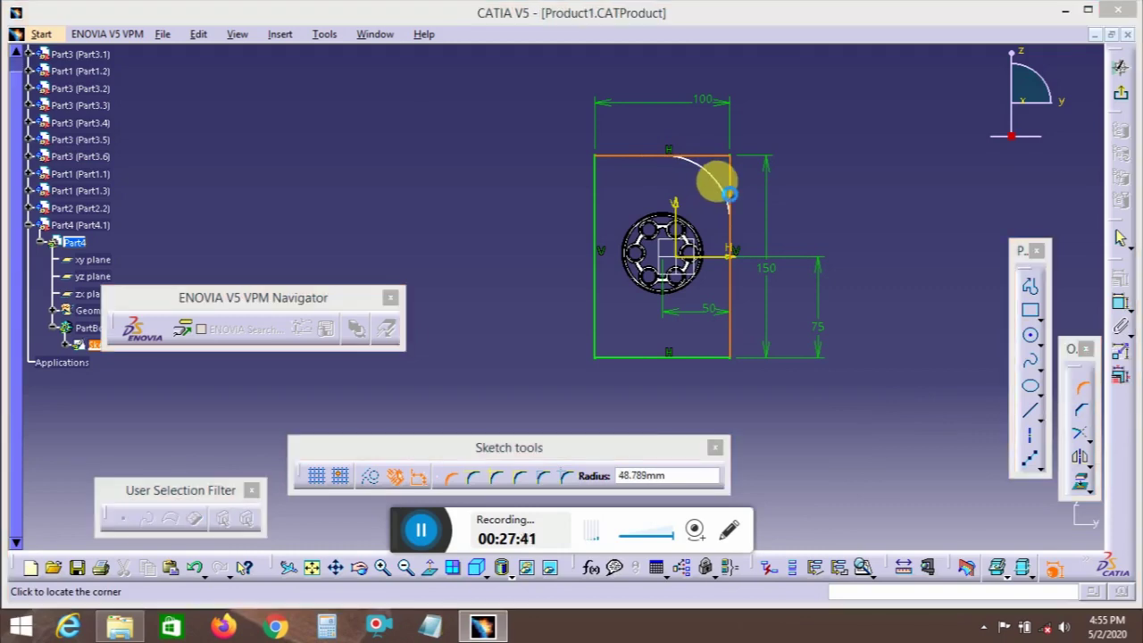
pyautogui.click(716, 184)
pyautogui.click(661, 354)
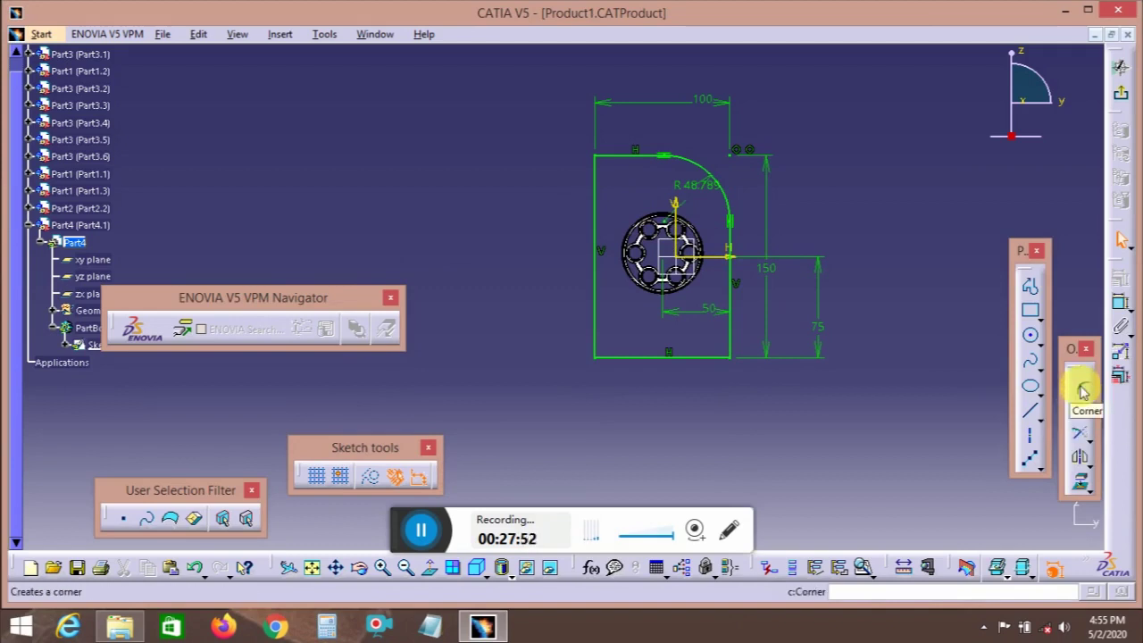
# - Round the rectangle's upper-left corner with a radius of about 44 mm
pyautogui.click(1082, 391)
pyautogui.click(595, 191)
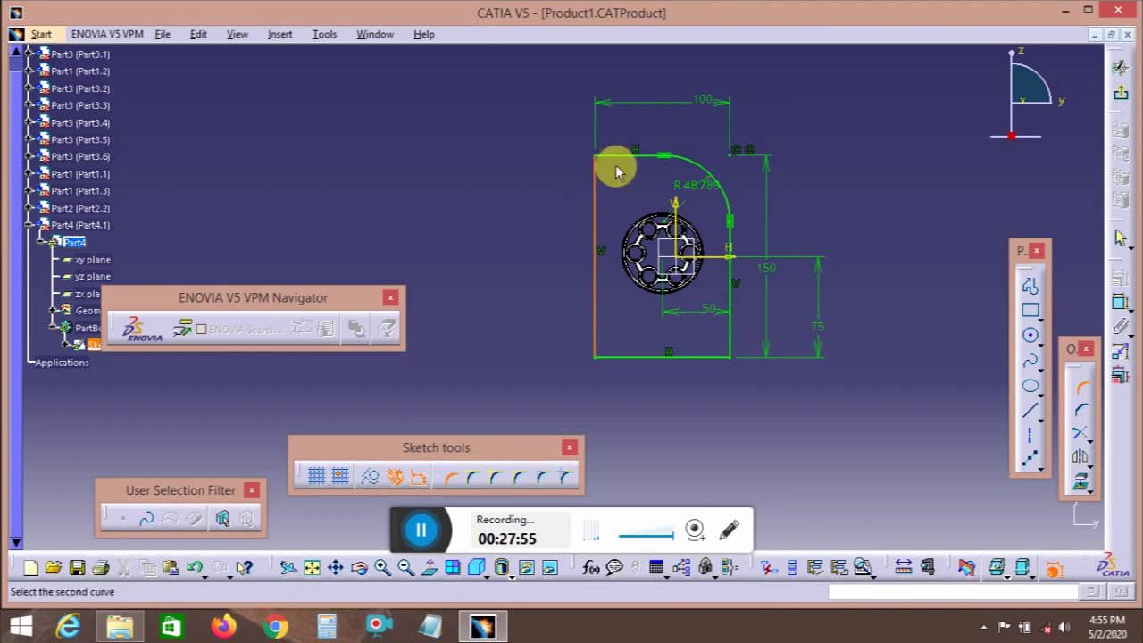
pyautogui.click(618, 166)
pyautogui.click(628, 182)
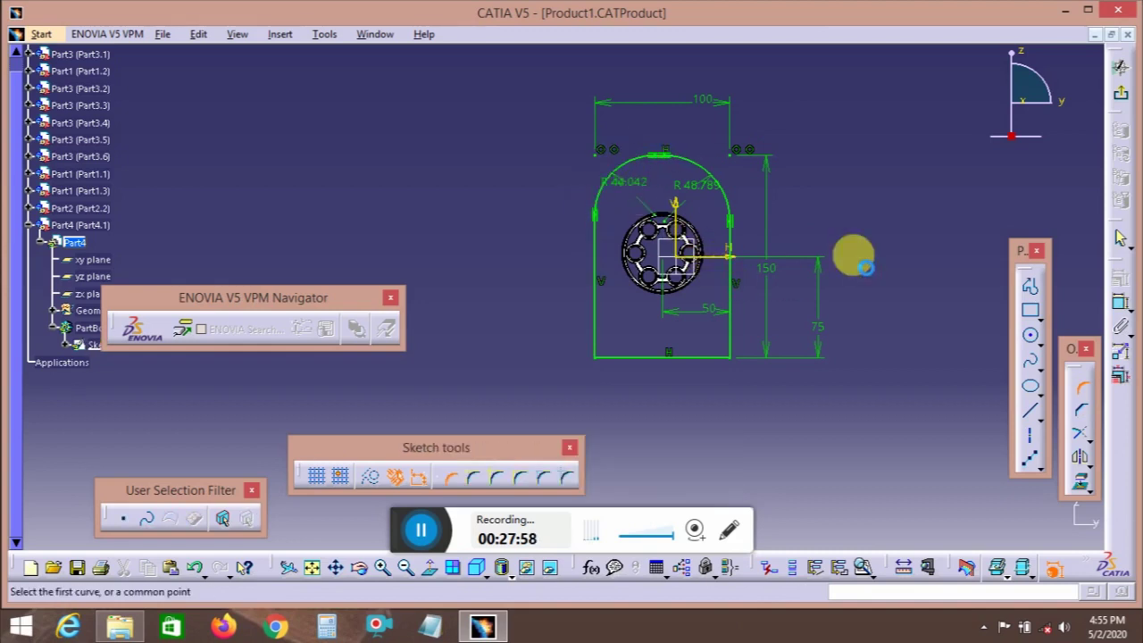
# - Set the radius of both upper corners of the profile to 40 mm
pyautogui.click(1121, 308)
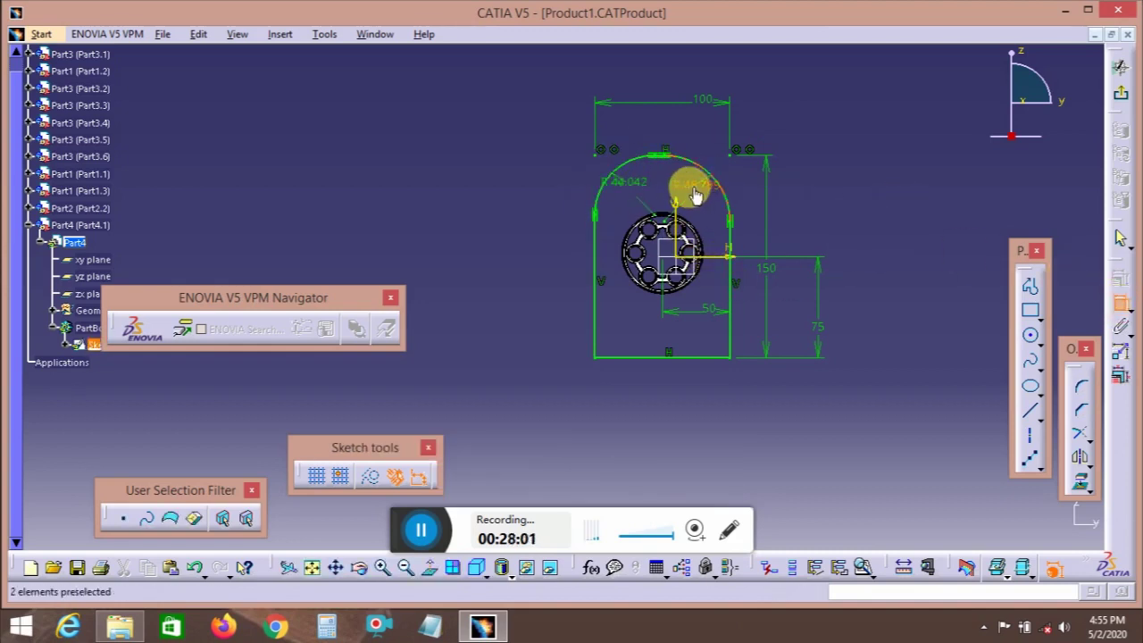
pyautogui.doubleClick(700, 192)
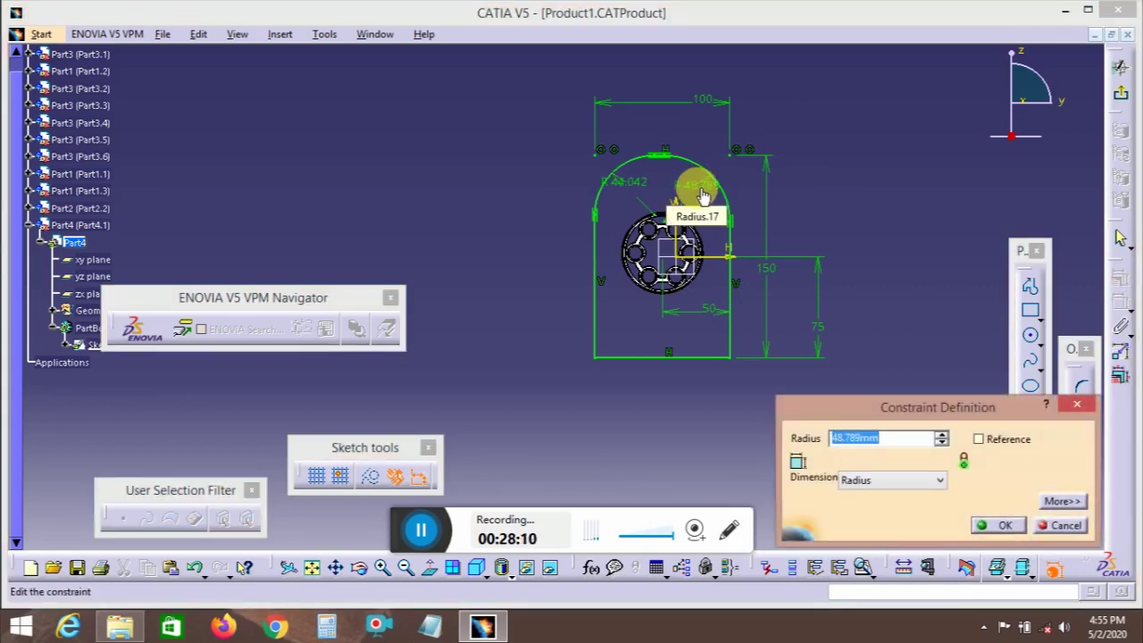
pyautogui.press('Return')
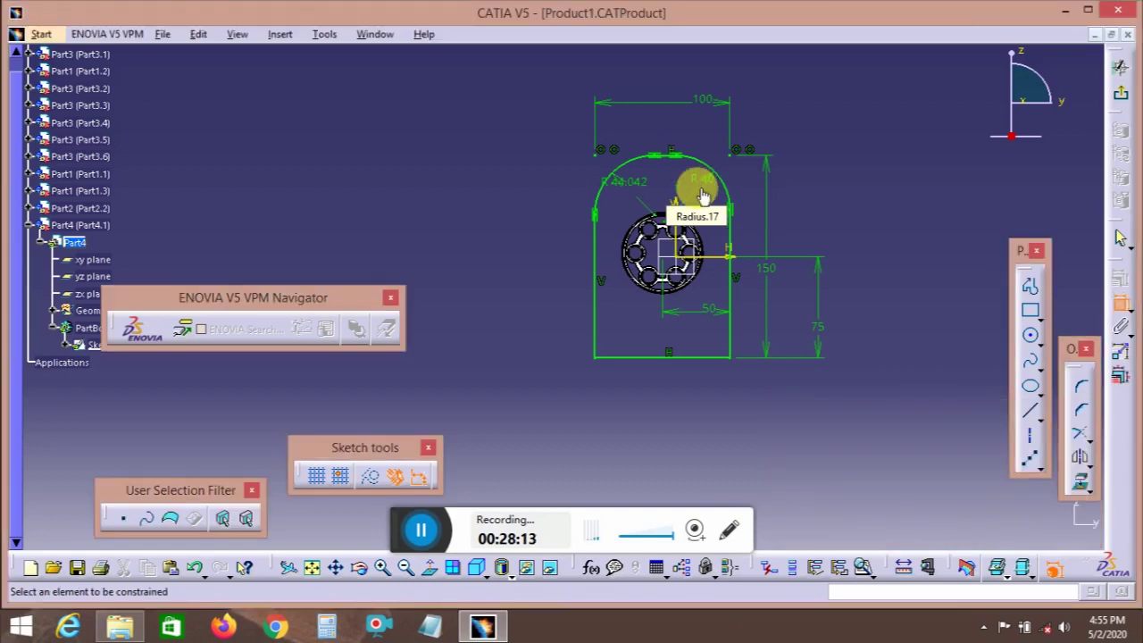
pyautogui.doubleClick(637, 184)
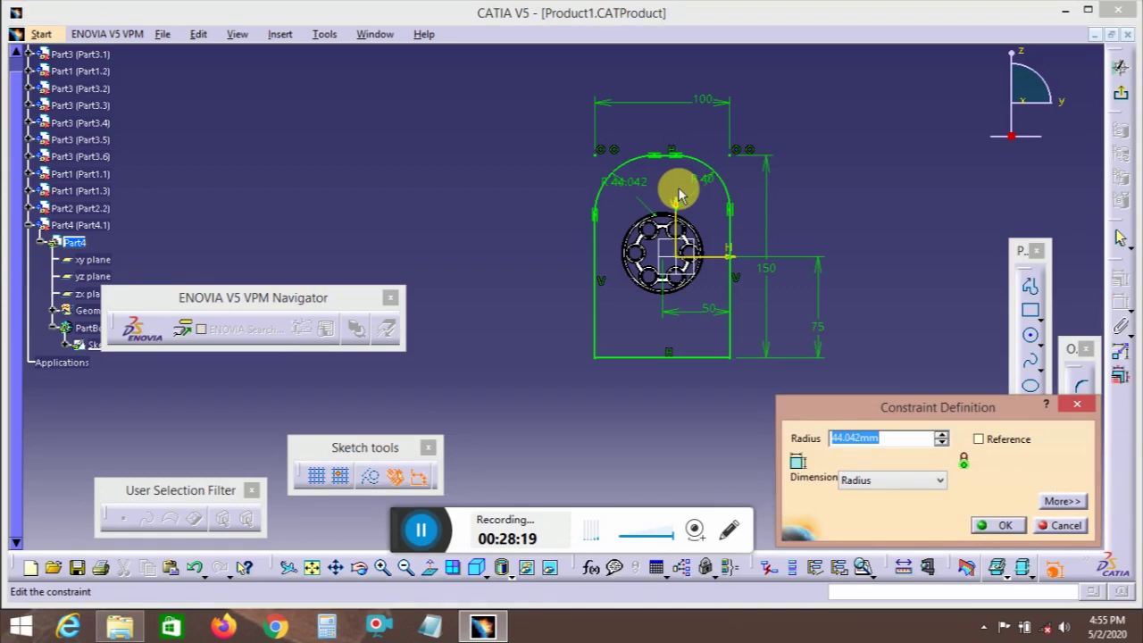
pyautogui.write('40')
pyautogui.press('Return')
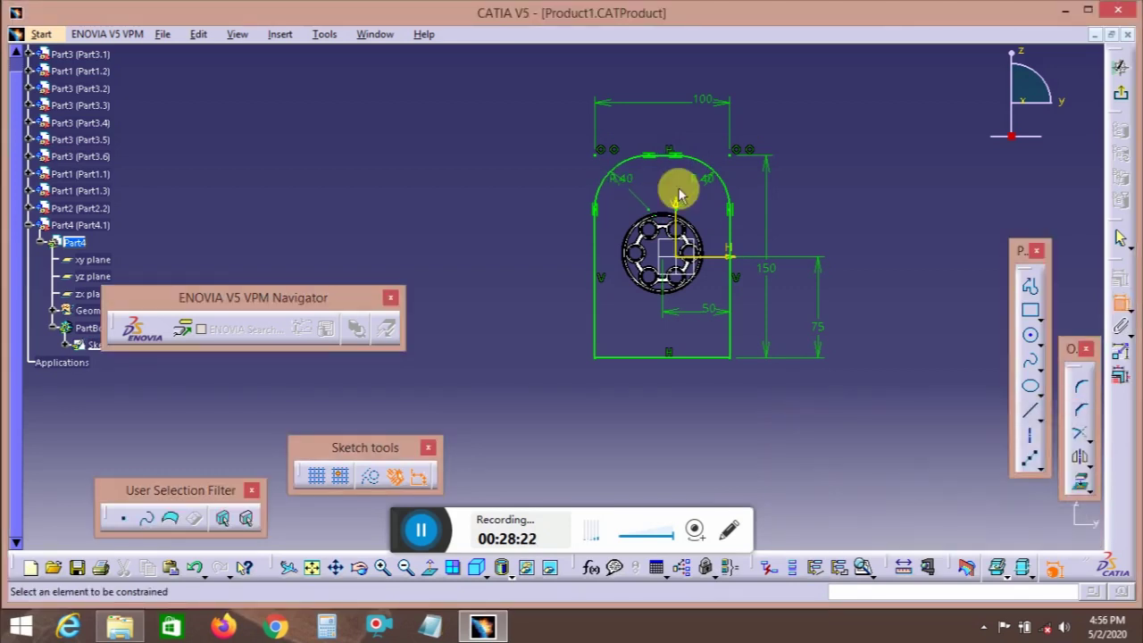
# - Chamfer the profile's two lower corners at 45°, about 28 mm long on the right and about 24 mm on the left
pyautogui.click(1083, 414)
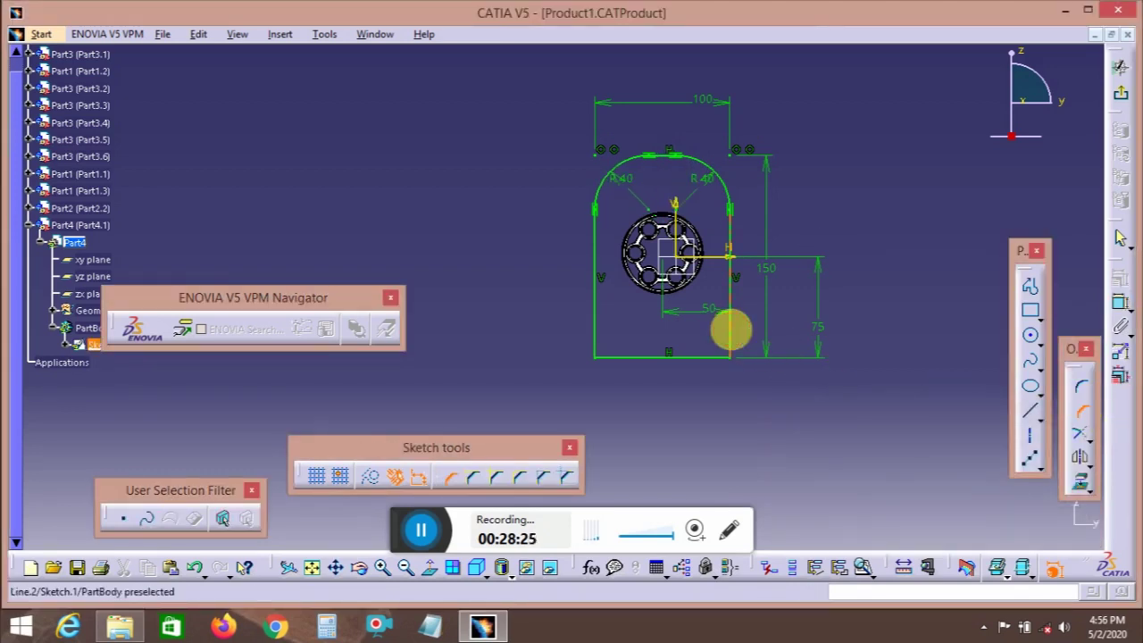
pyautogui.click(719, 364)
pyautogui.click(741, 355)
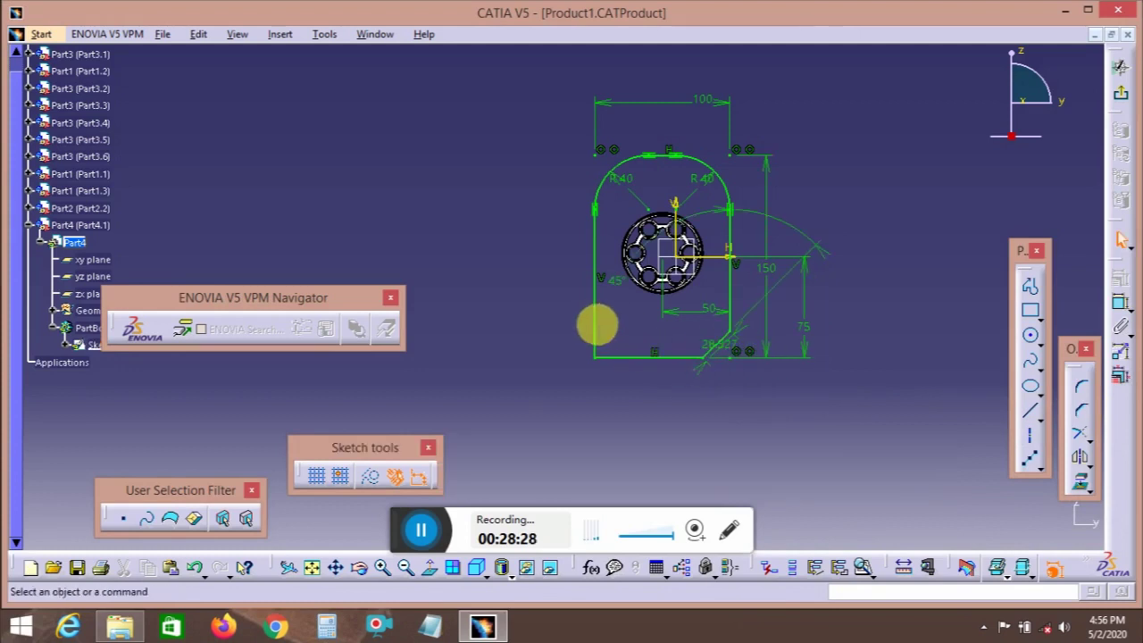
pyautogui.click(602, 333)
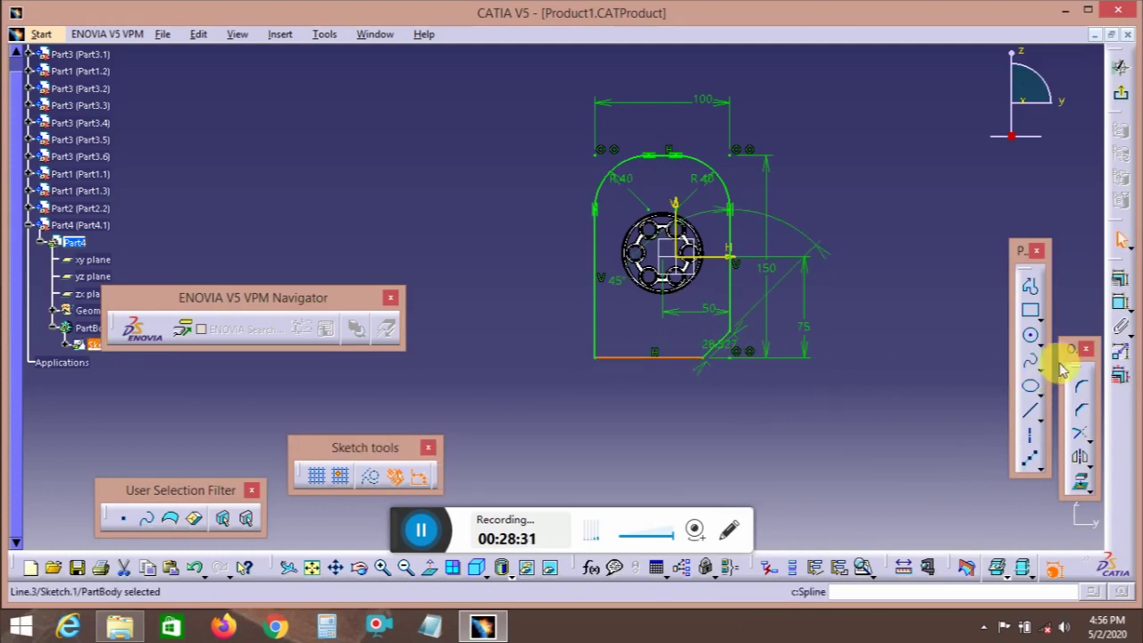
pyautogui.click(1075, 412)
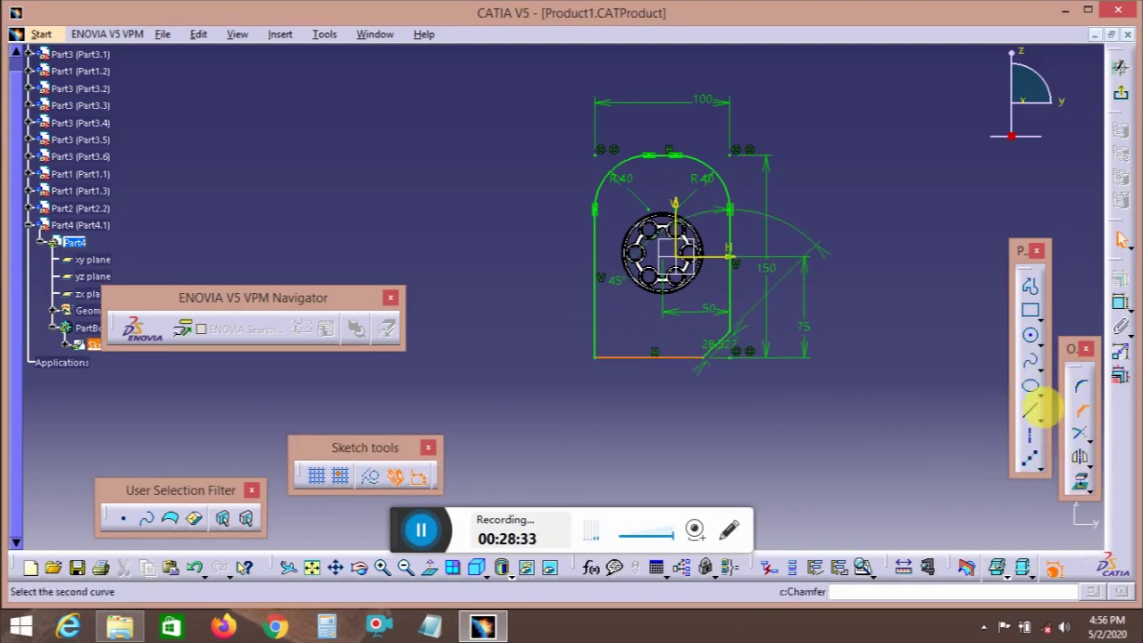
pyautogui.click(597, 328)
pyautogui.click(616, 355)
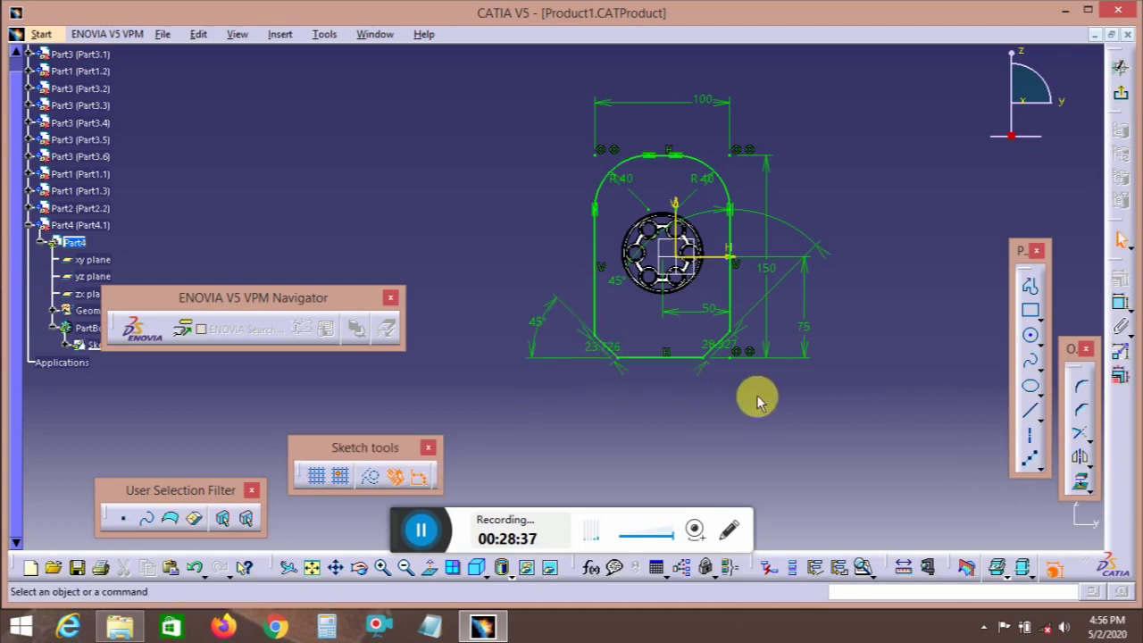
# - Move both chamfer length dimensions clear of the profile and set each length to 25 mm
pyautogui.moveTo(612, 385); pyautogui.dragTo(605, 406)
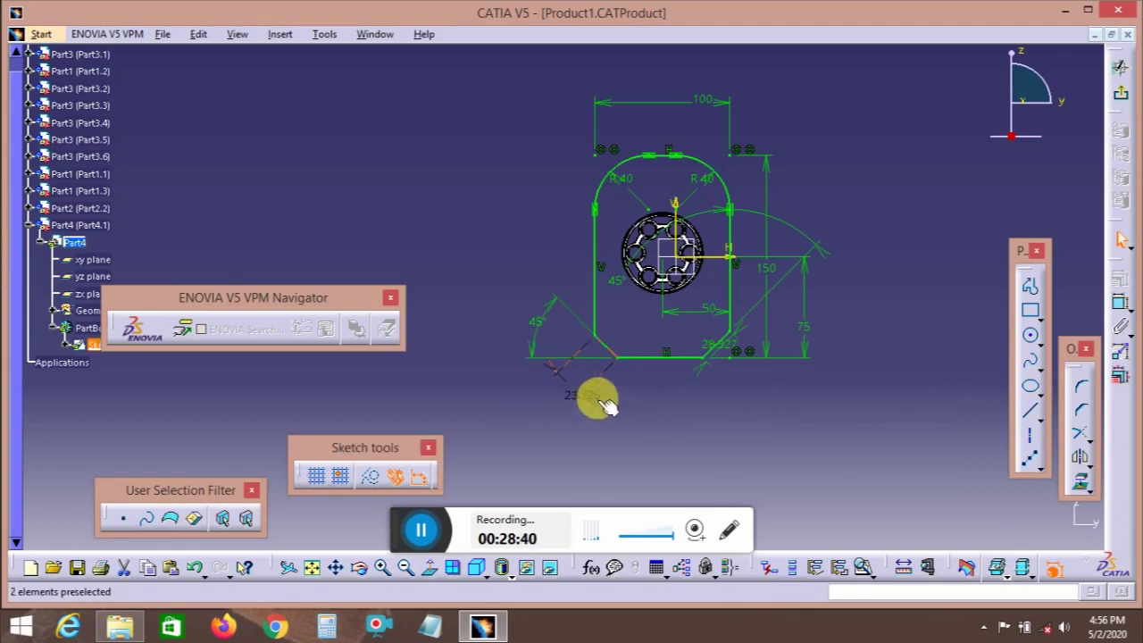
pyautogui.doubleClick(590, 395)
pyautogui.press('Return')
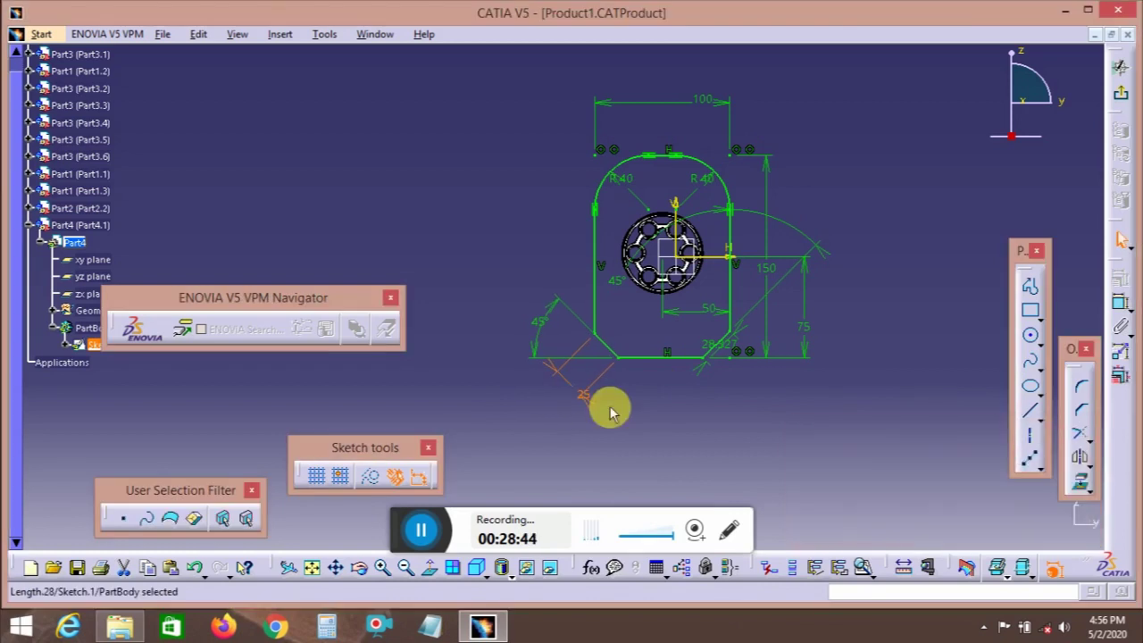
pyautogui.moveTo(728, 348); pyautogui.dragTo(709, 388)
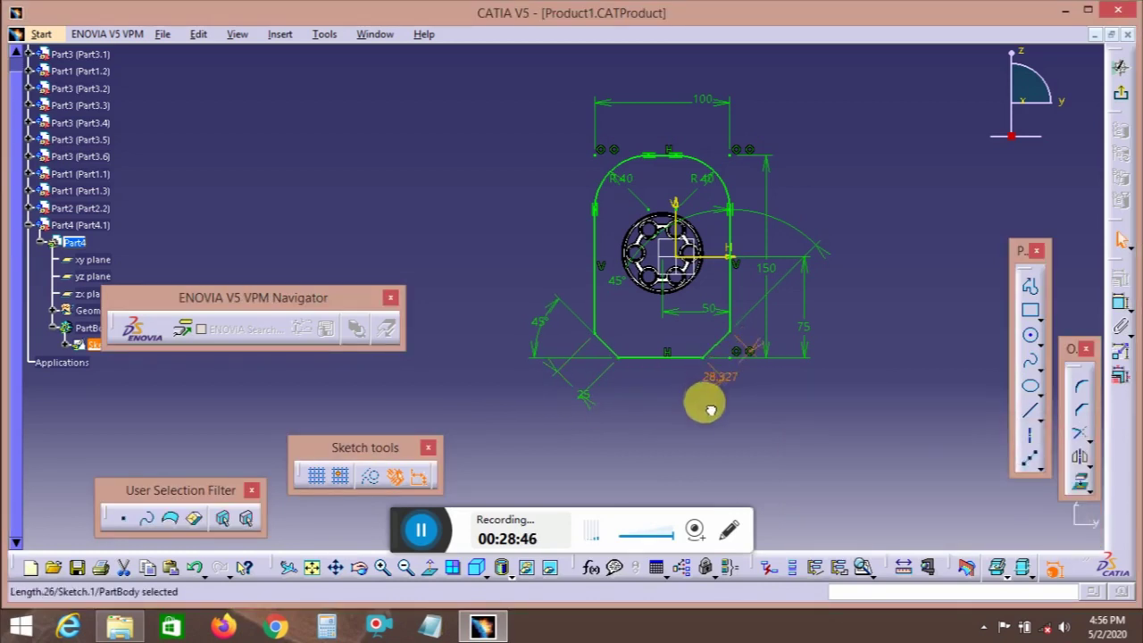
pyautogui.doubleClick(717, 387)
pyautogui.write('25mm')
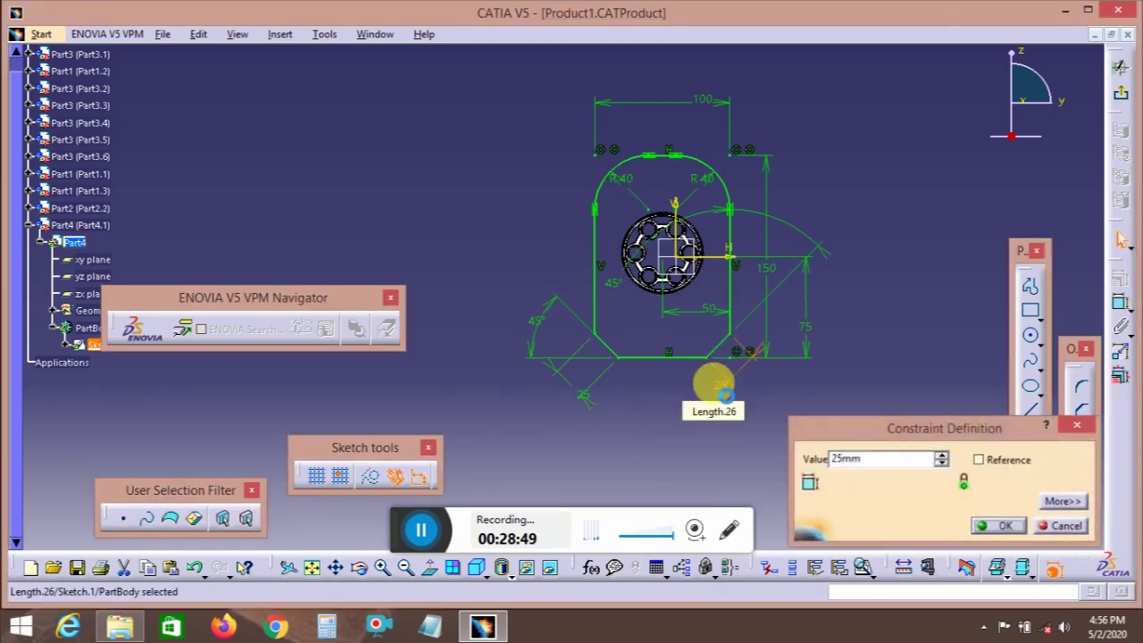
pyautogui.press('Return')
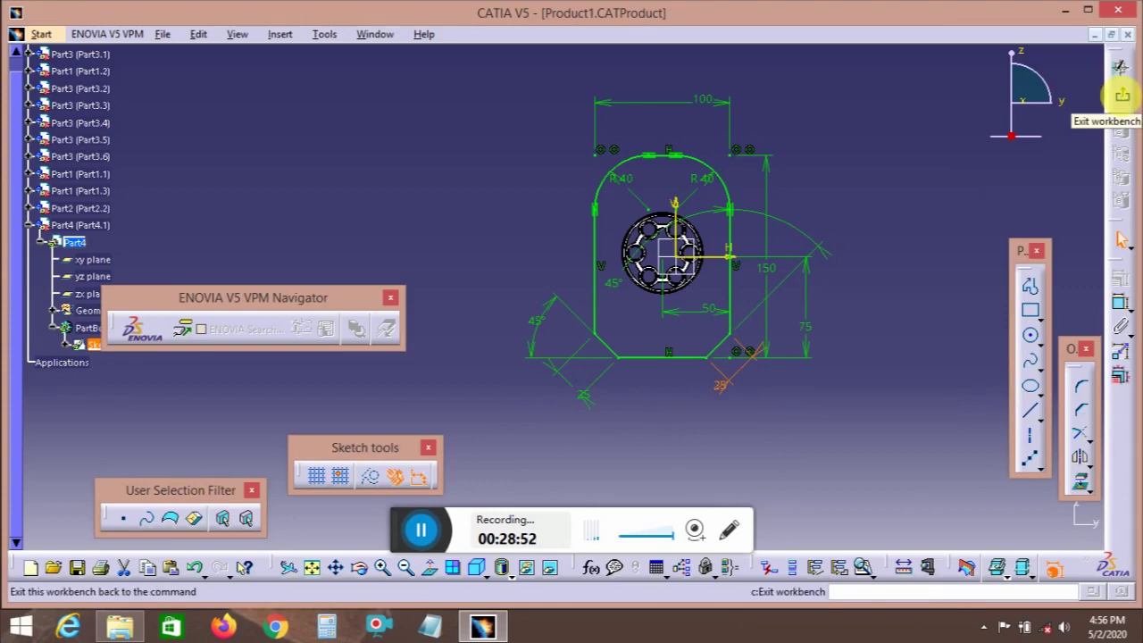
# - Exit the sketch and start a pad from its profile with a first limit length of 15 mm
pyautogui.click(1122, 98)
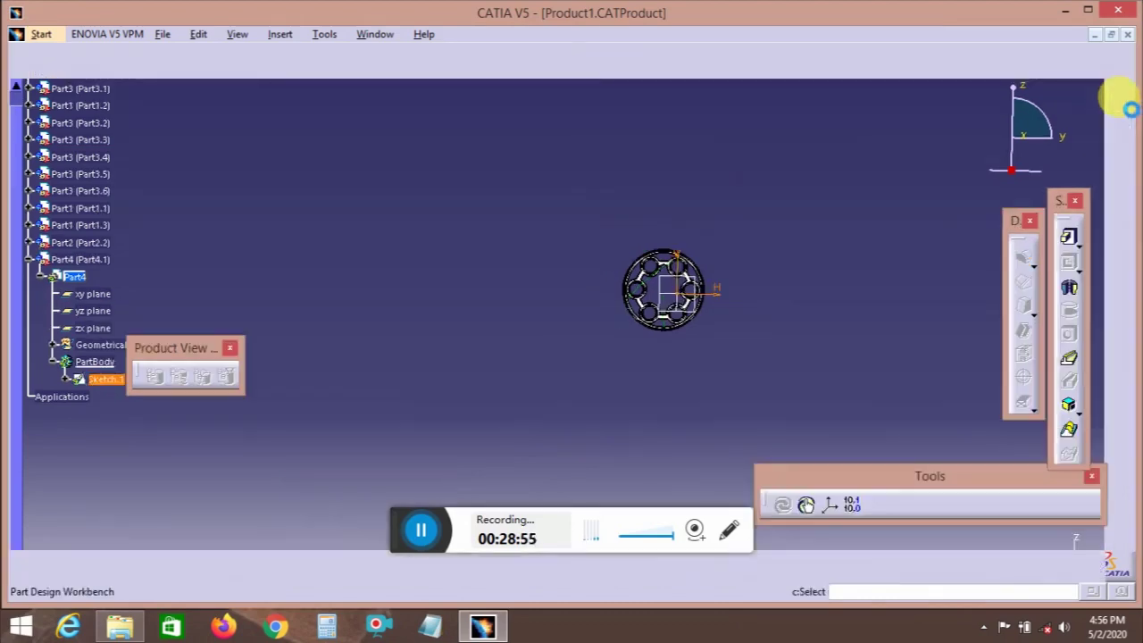
pyautogui.moveTo(738, 390)
pyautogui.mouseDown(button='middle')
pyautogui.moveTo(711, 281)
pyautogui.moveTo(619, 307)
pyautogui.moveTo(651, 357)
pyautogui.moveTo(637, 301)
pyautogui.moveTo(620, 373)
pyautogui.mouseUp(button='middle')
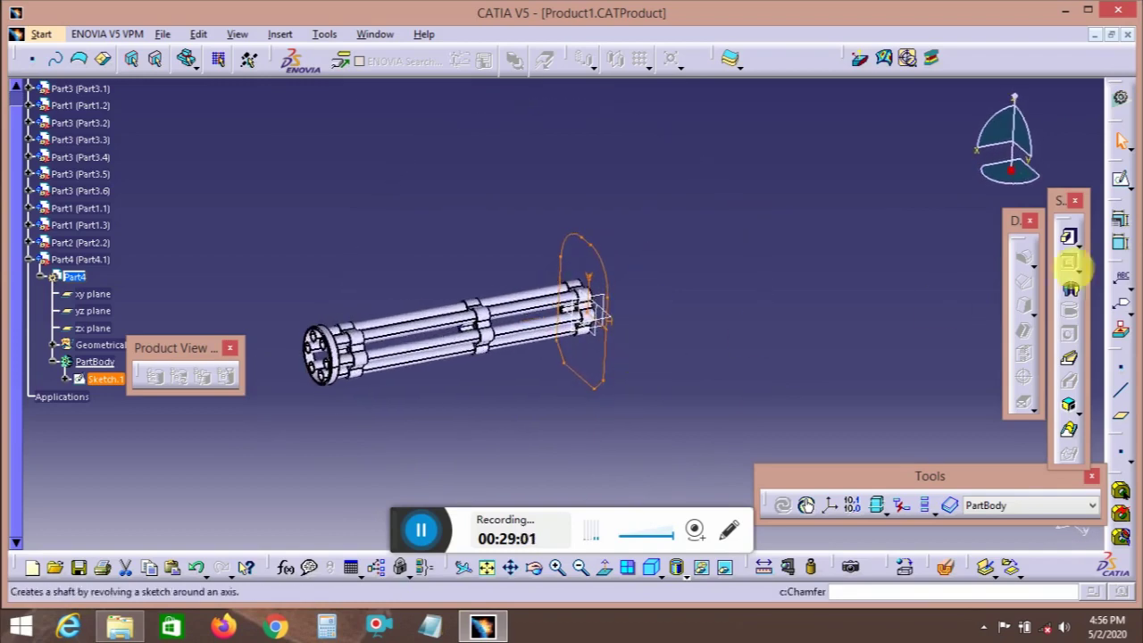
pyautogui.click(1068, 236)
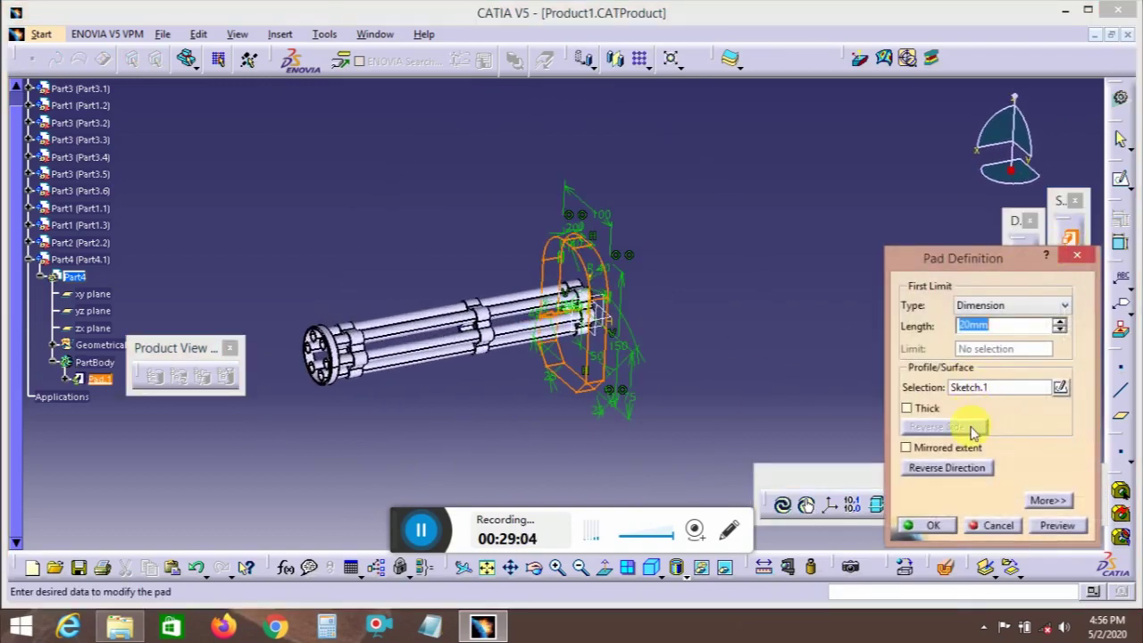
pyautogui.moveTo(701, 343)
pyautogui.mouseDown(button='middle')
pyautogui.moveTo(648, 365)
pyautogui.moveTo(701, 340)
pyautogui.moveTo(671, 372)
pyautogui.moveTo(730, 336)
pyautogui.moveTo(681, 354)
pyautogui.moveTo(656, 327)
pyautogui.moveTo(674, 351)
pyautogui.moveTo(712, 336)
pyautogui.moveTo(699, 298)
pyautogui.moveTo(758, 426)
pyautogui.moveTo(752, 378)
pyautogui.moveTo(804, 373)
pyautogui.mouseUp(button='middle')
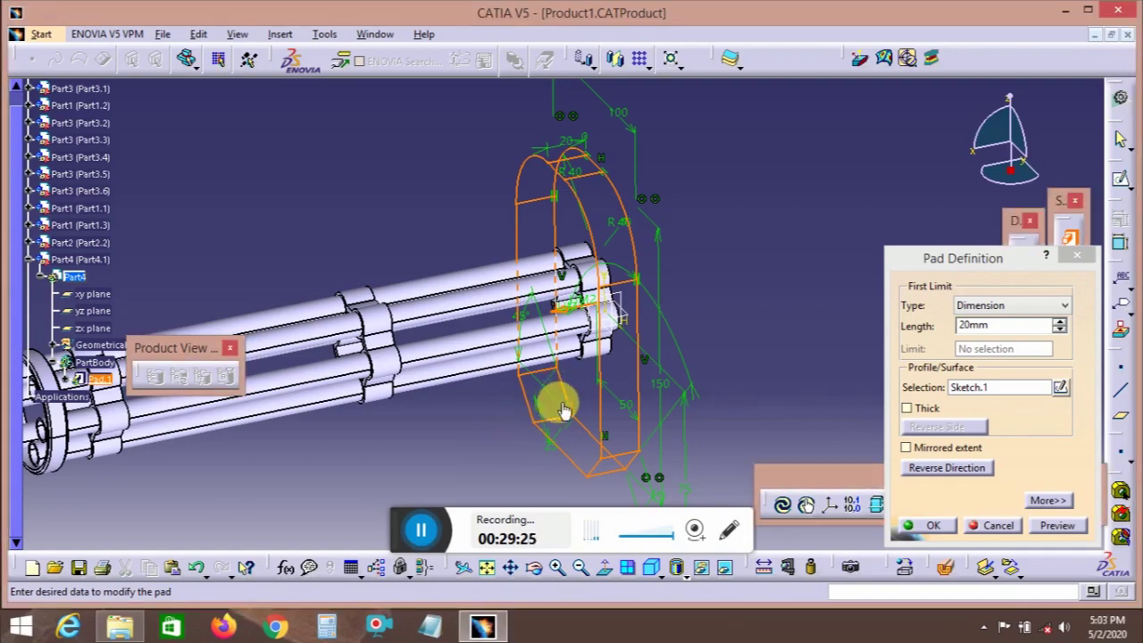
pyautogui.moveTo(562, 403)
pyautogui.mouseDown(button='middle')
pyautogui.moveTo(583, 352)
pyautogui.moveTo(522, 317)
pyautogui.moveTo(378, 383)
pyautogui.moveTo(357, 441)
pyautogui.moveTo(584, 313)
pyautogui.moveTo(737, 330)
pyautogui.mouseUp(button='middle')
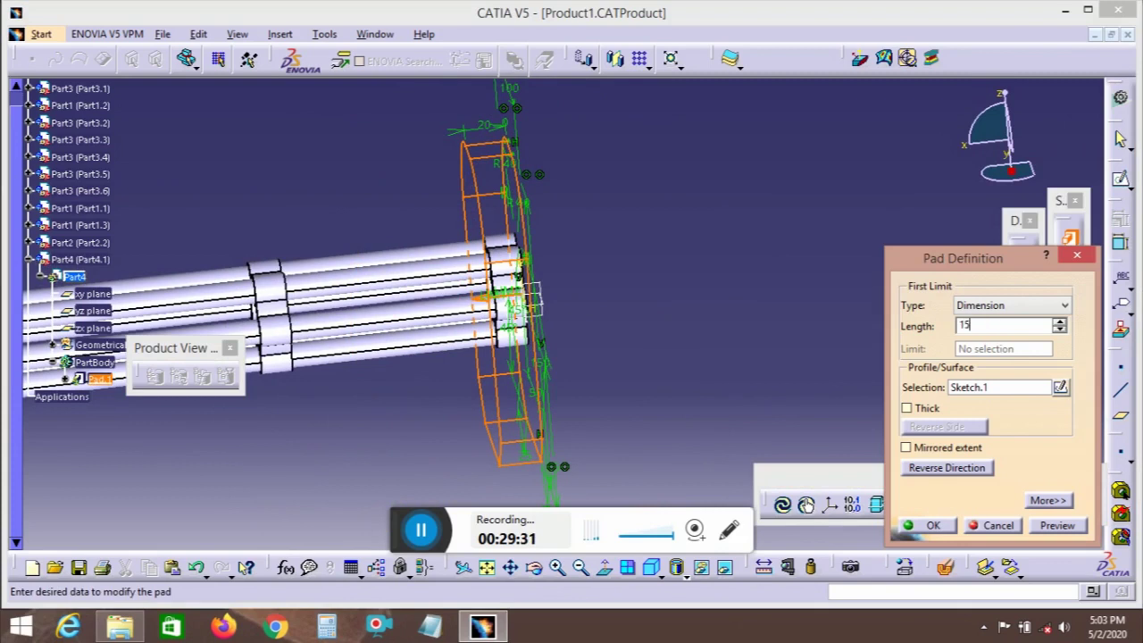
# - Set the pad's second limit length to 70 mm and create the solid block
pyautogui.click(1047, 501)
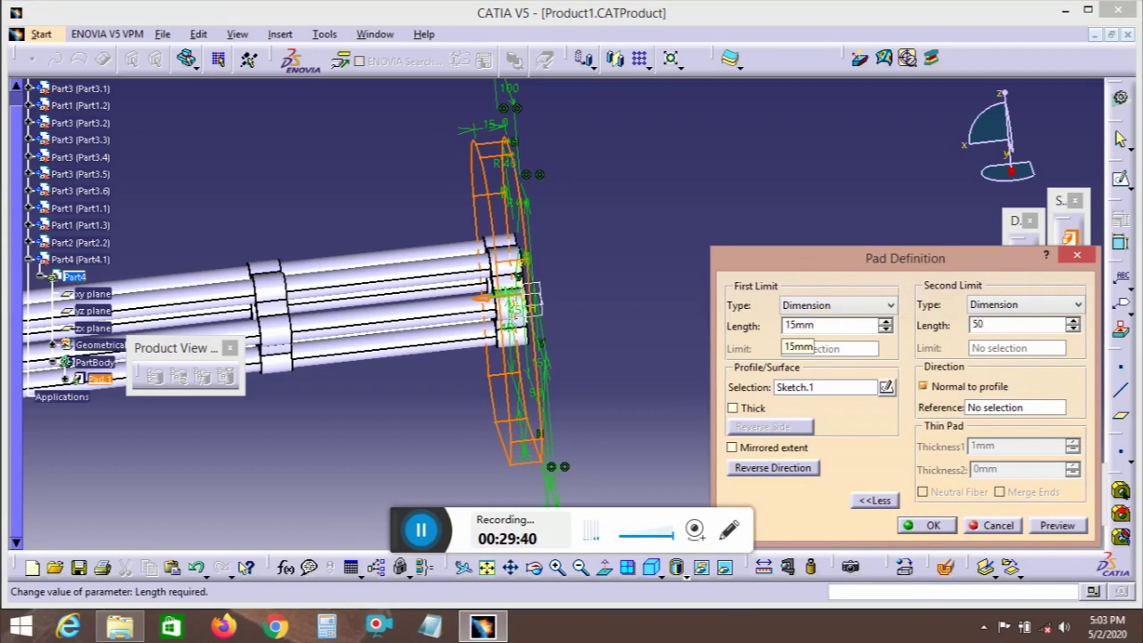
pyautogui.keyDown('ctrl'); pyautogui.moveTo(720, 173); pyautogui.dragTo(571, 357, button='middle'); pyautogui.keyUp('ctrl')
pyautogui.doubleClick(1017, 323)
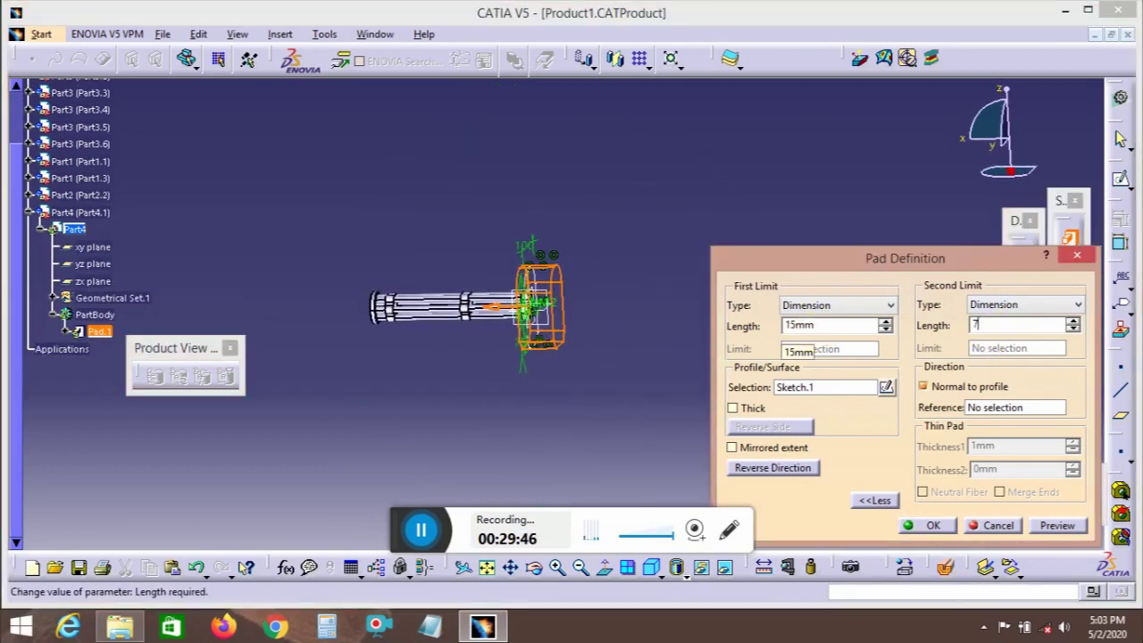
pyautogui.write('70')
pyautogui.click(711, 166)
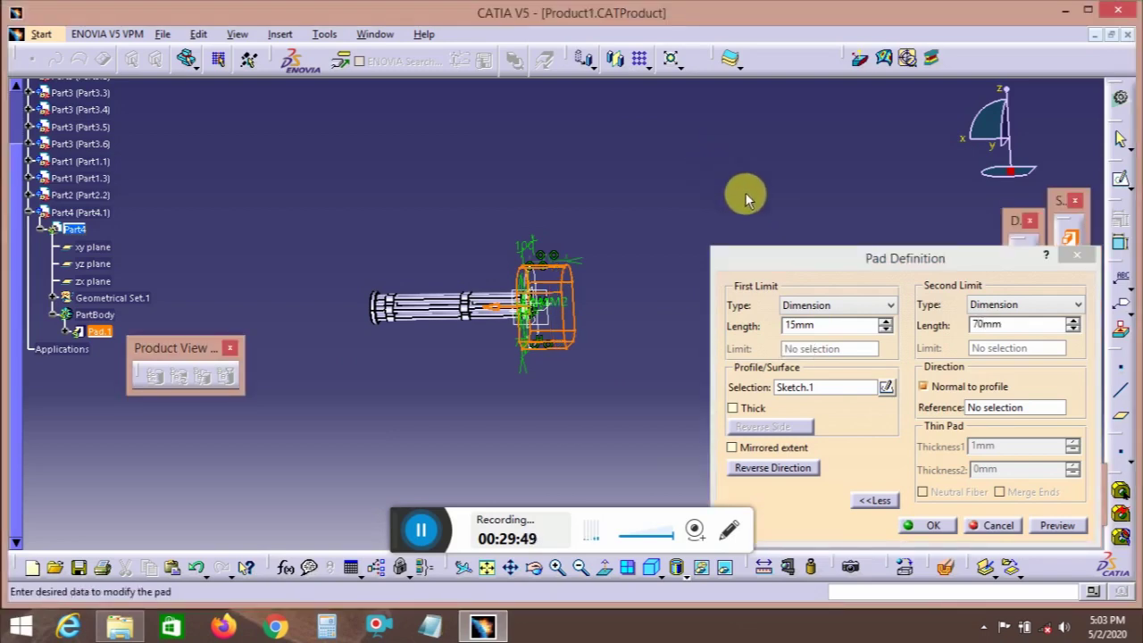
pyautogui.click(929, 525)
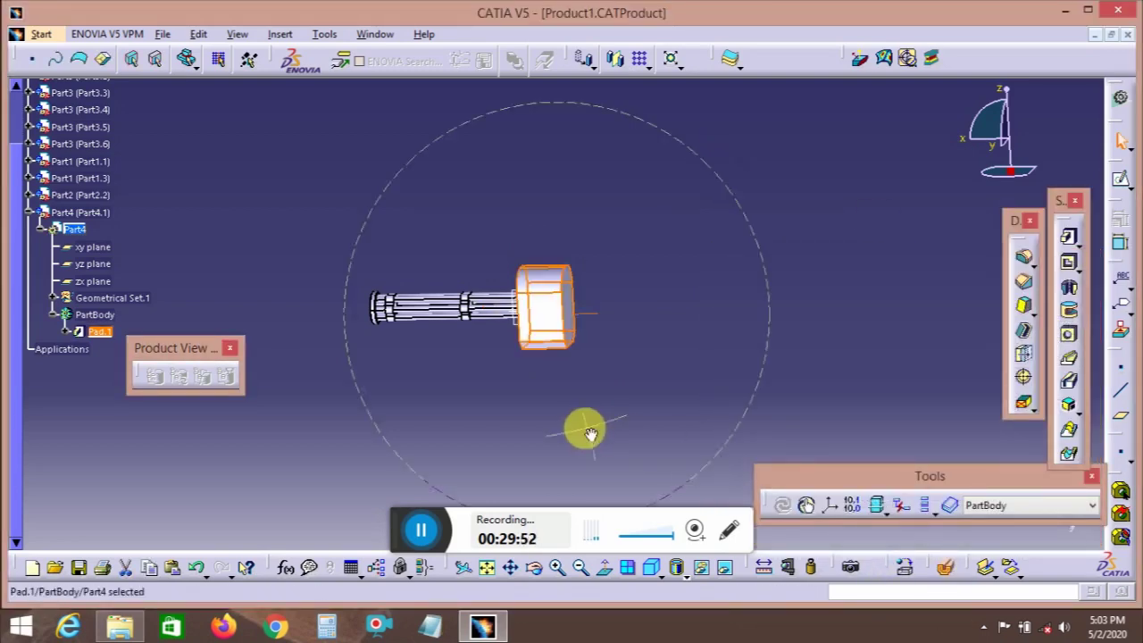
# - Apply a 5 mm edge fillet to the front and rear outline edges of the housing block
pyautogui.moveTo(589, 434); pyautogui.dragTo(674, 399, button='middle')
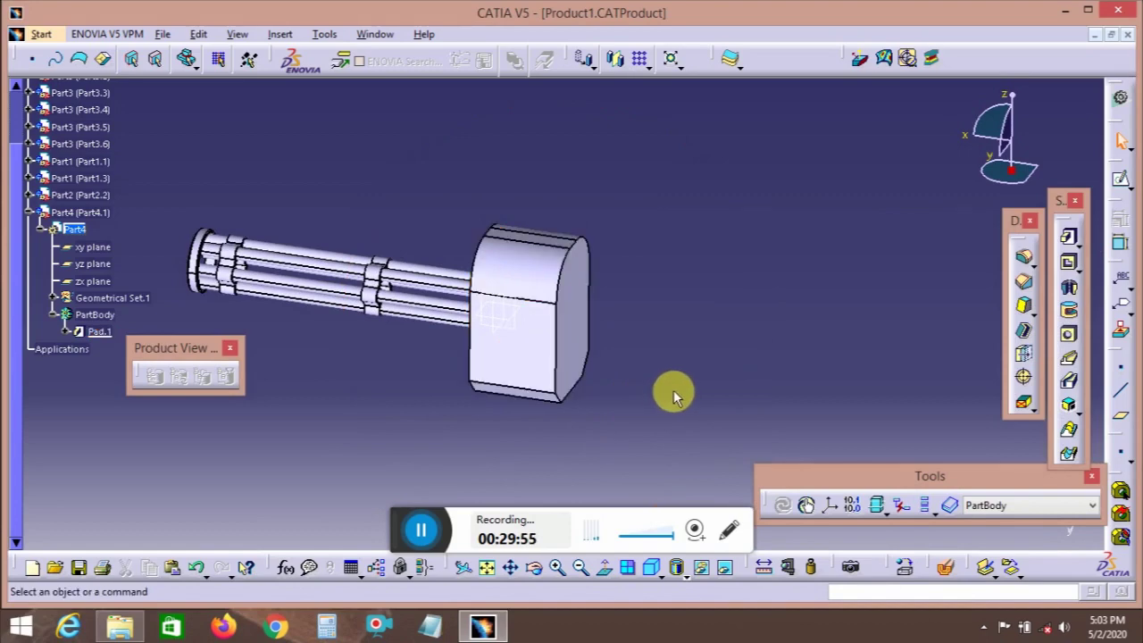
pyautogui.moveTo(533, 365); pyautogui.dragTo(749, 366, button='middle')
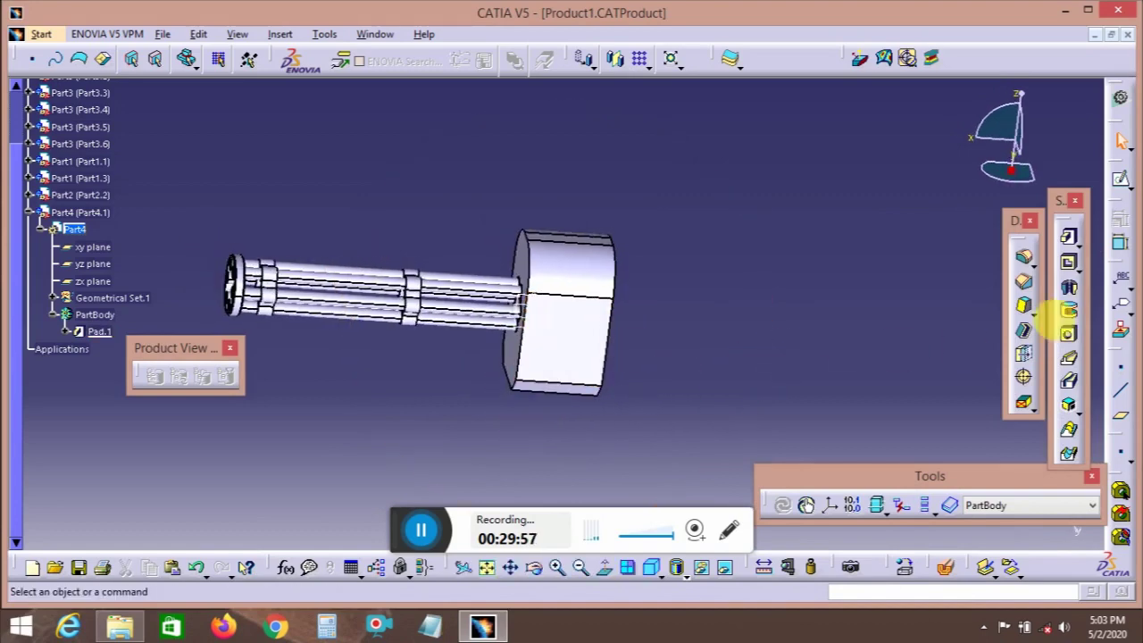
pyautogui.click(1027, 261)
pyautogui.click(534, 272)
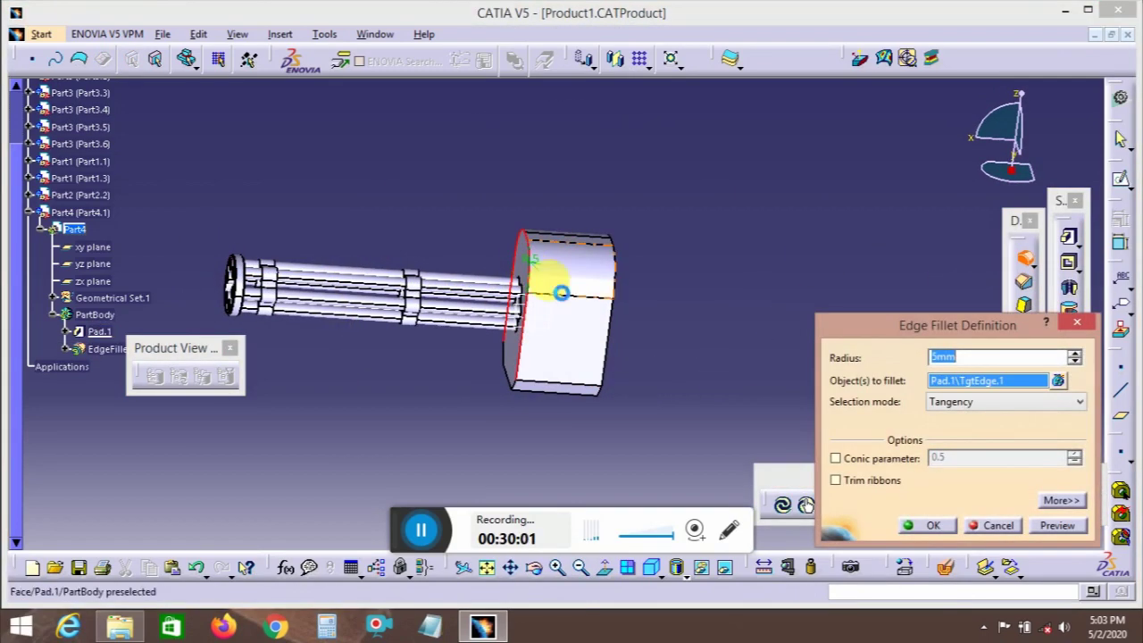
pyautogui.click(624, 279)
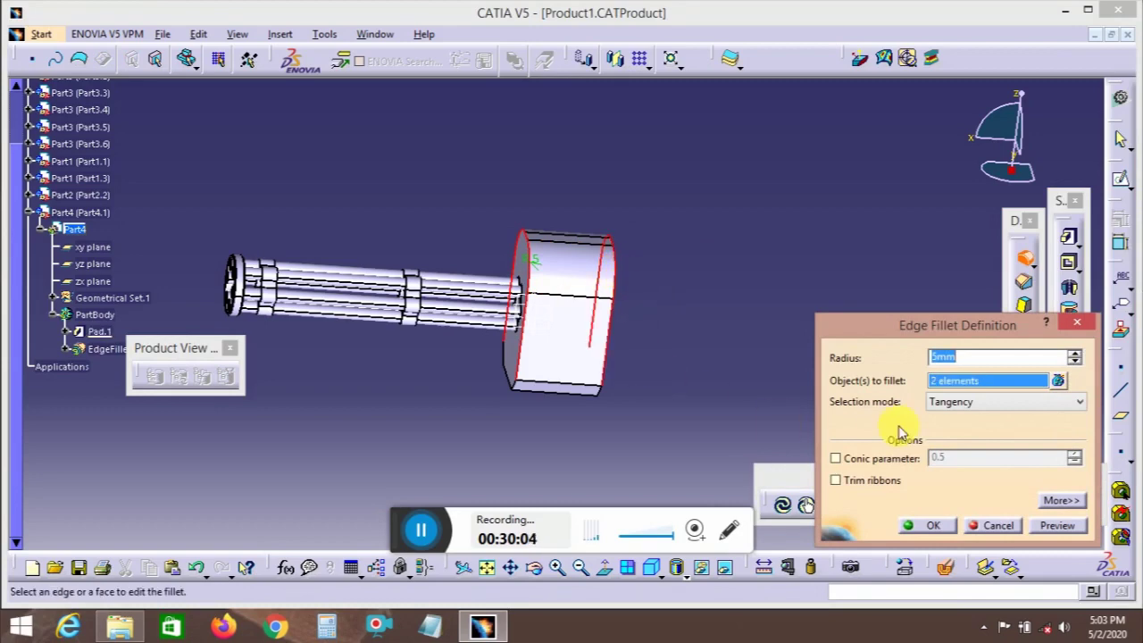
pyautogui.click(932, 525)
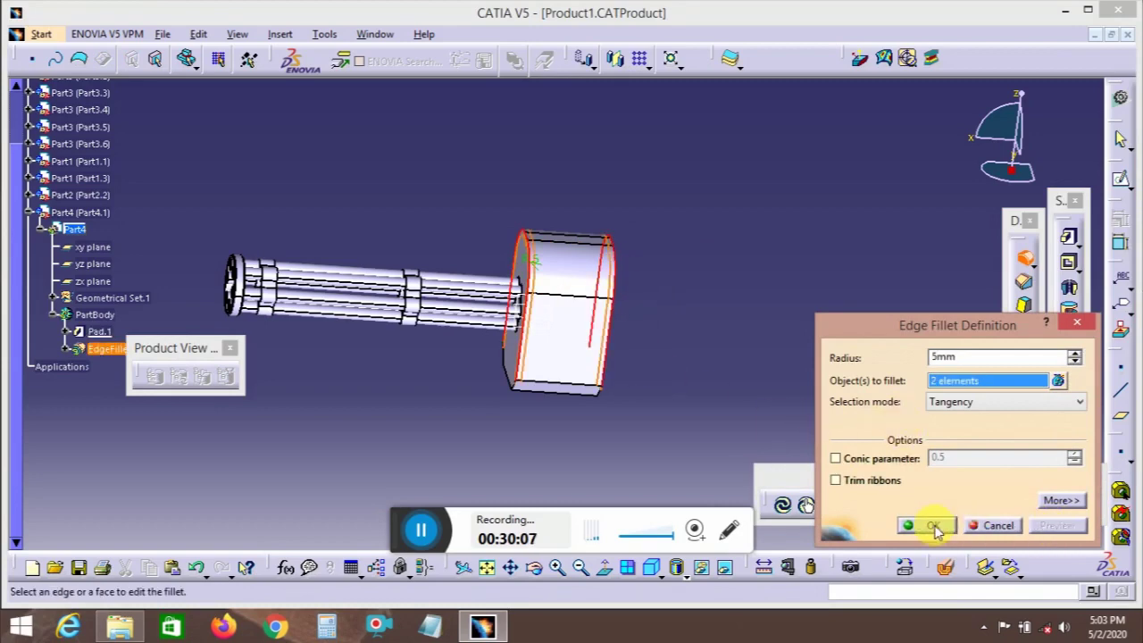
# - Add one more front-face outline edge to the housing block's 5 mm edge fillet
pyautogui.moveTo(591, 357); pyautogui.dragTo(561, 388, button='middle')
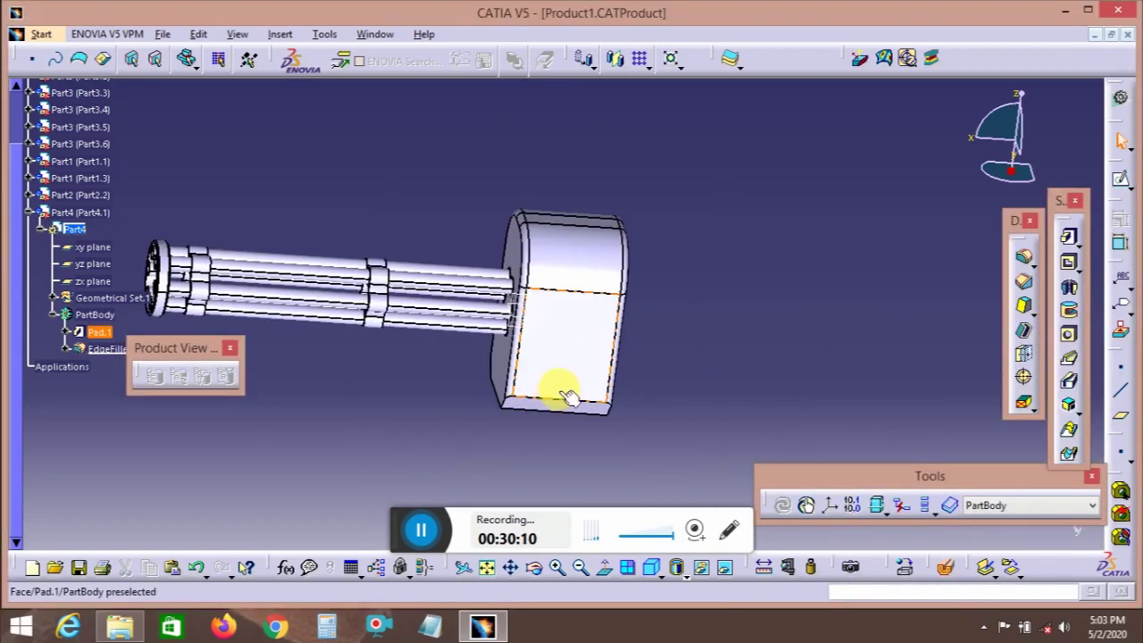
pyautogui.doubleClick(536, 266)
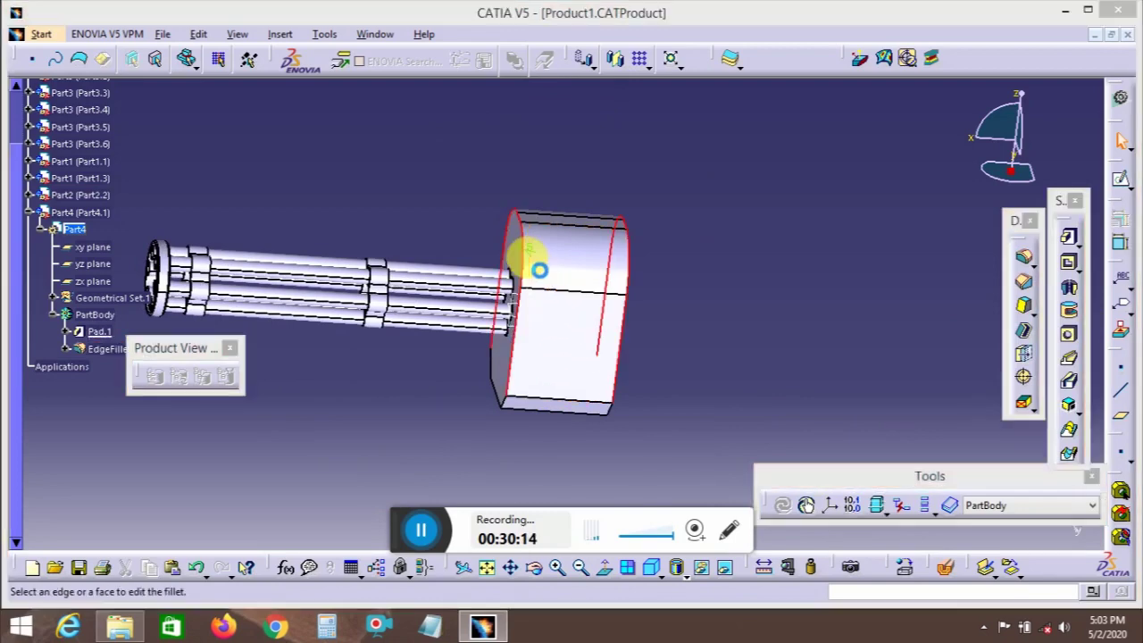
pyautogui.click(765, 331)
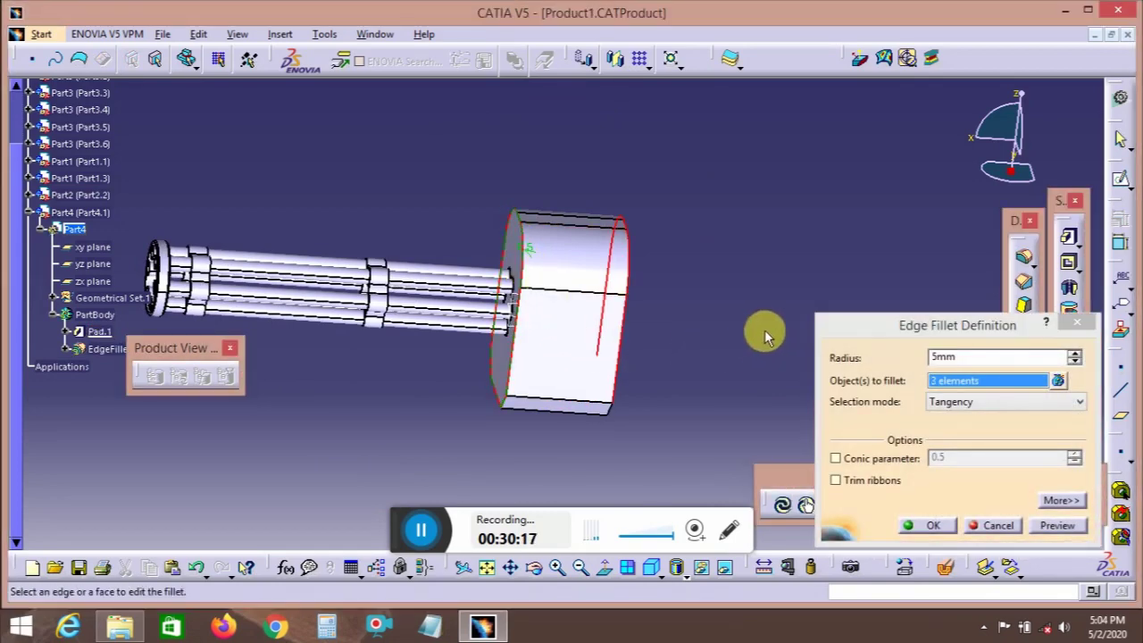
pyautogui.click(929, 525)
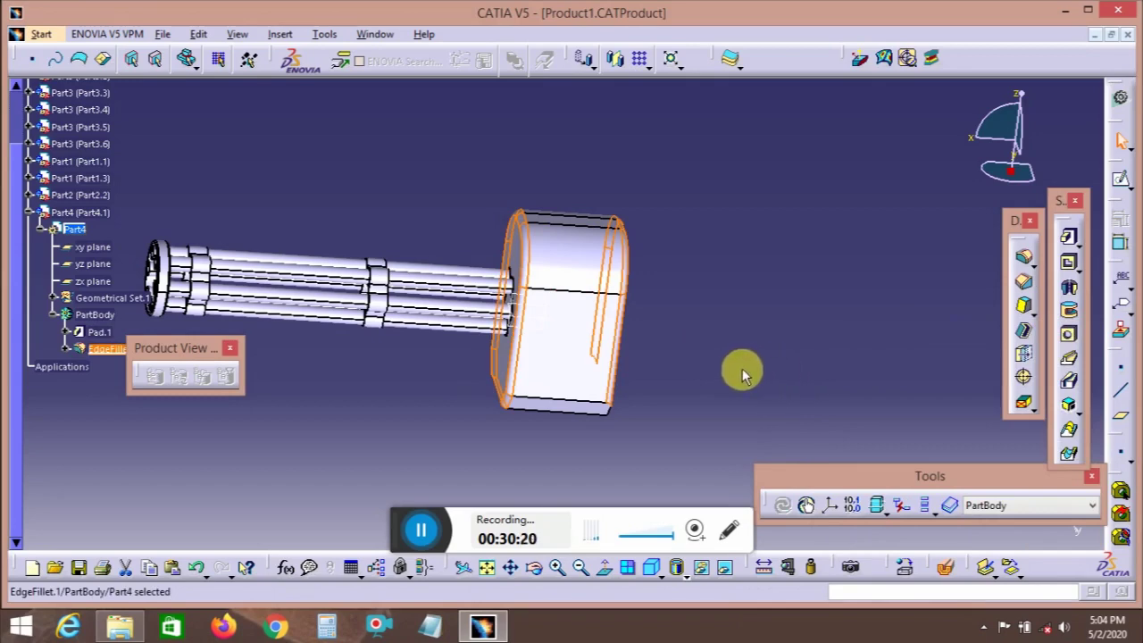
# - Try reselecting the block fillet's front edges, cancel the edit, and delete the whole edge fillet
pyautogui.doubleClick(533, 284)
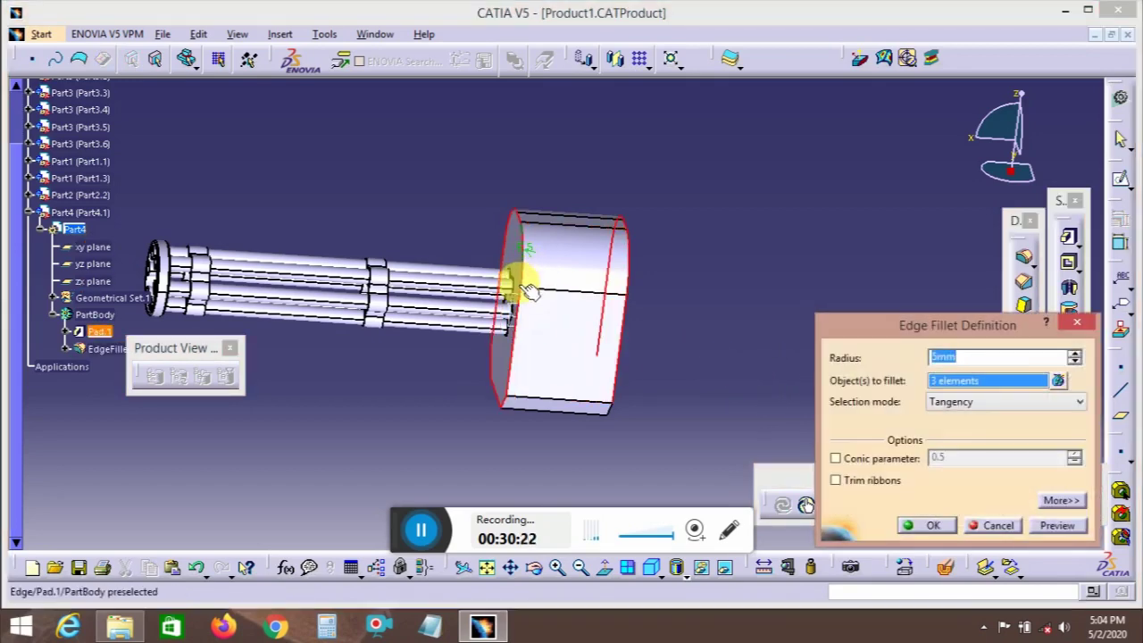
pyautogui.click(514, 382)
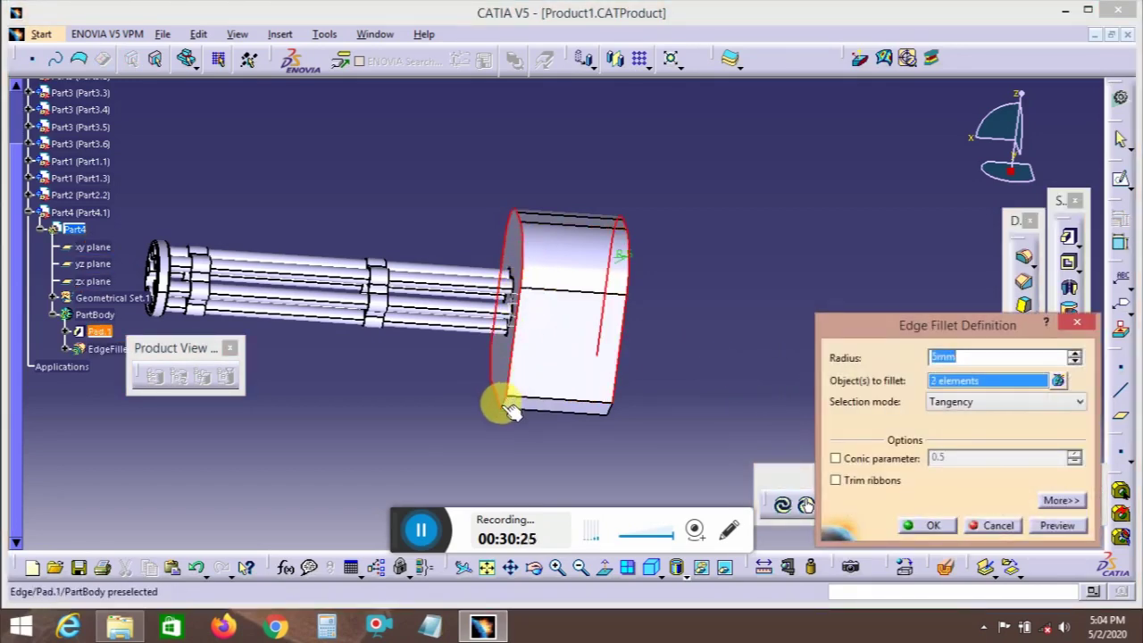
pyautogui.click(509, 409)
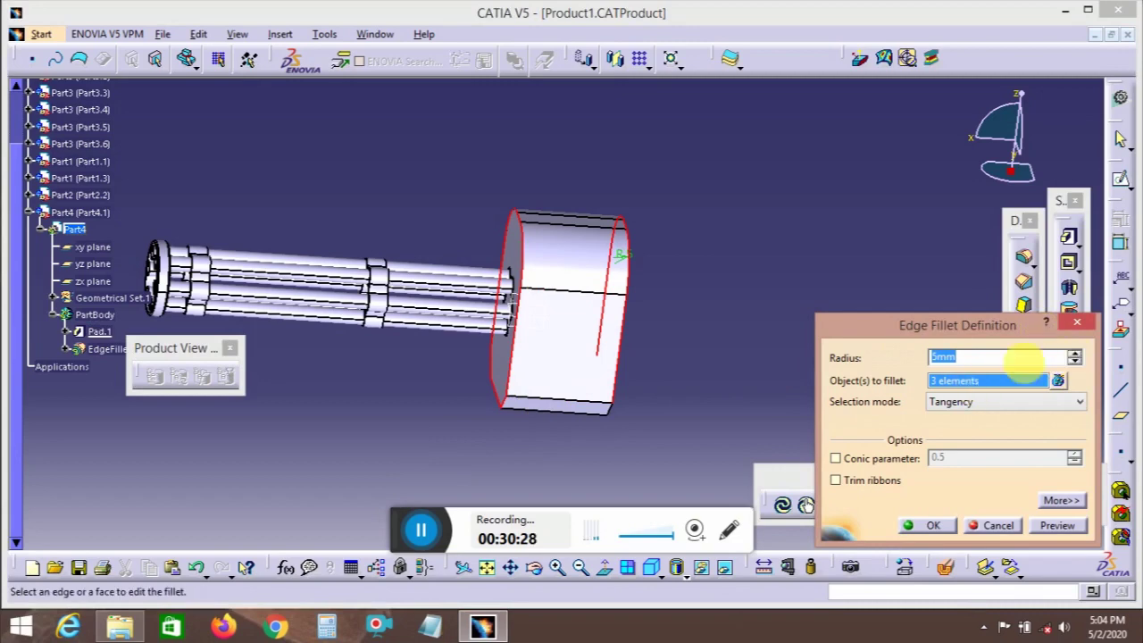
pyautogui.click(1083, 320)
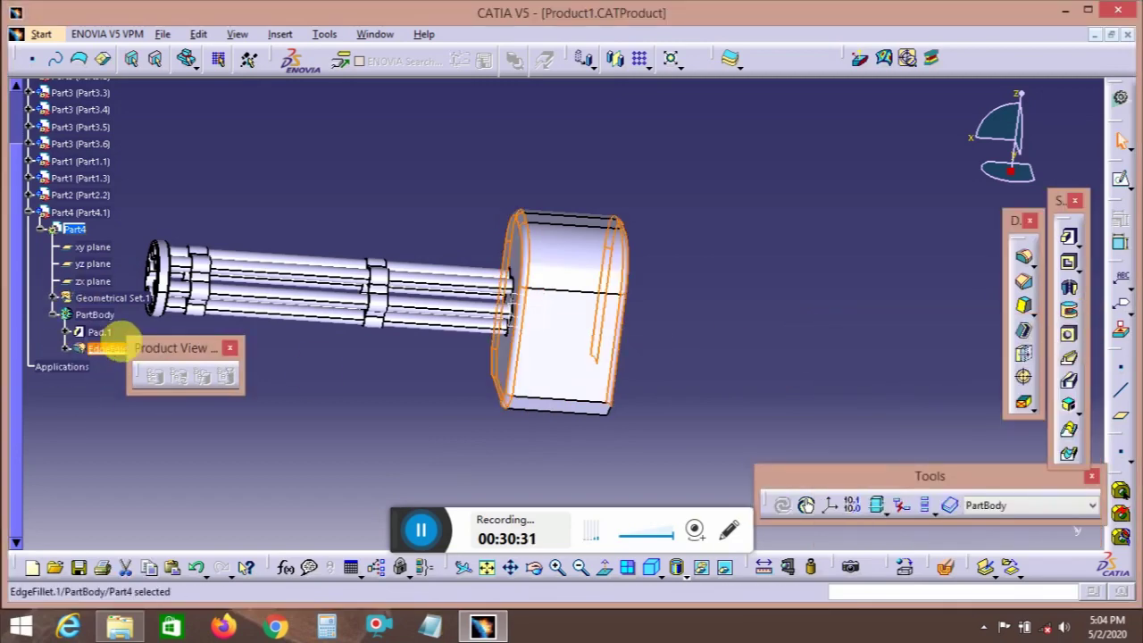
pyautogui.press('Delete')
pyautogui.press('Return')
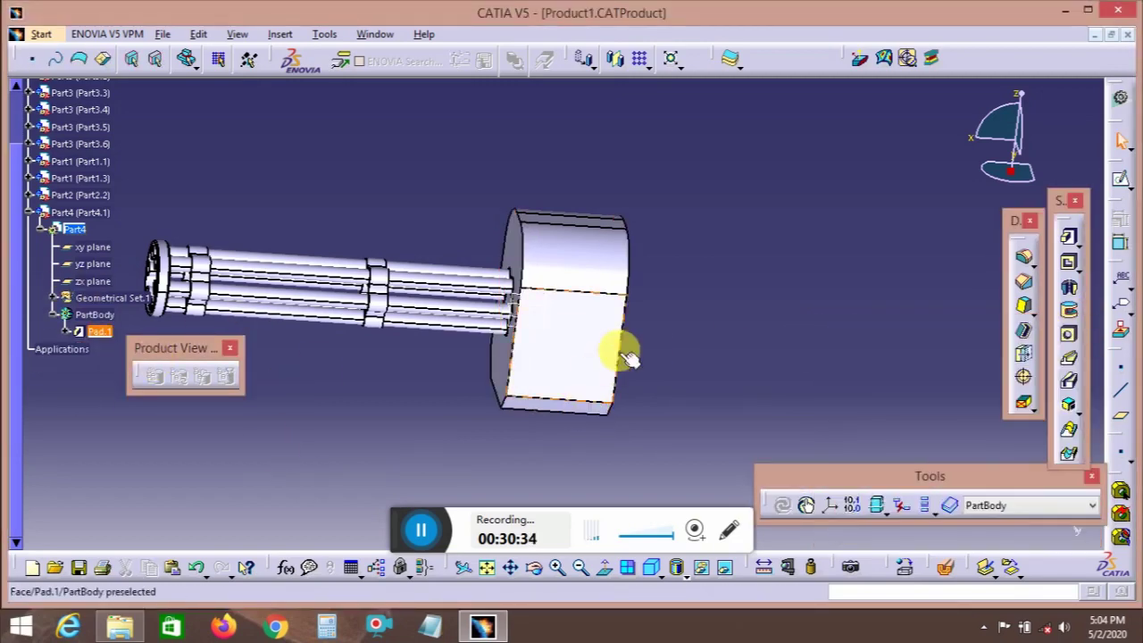
# - Fillet the outline edges of the housing block's rear face with a 5 mm radius
pyautogui.moveTo(625, 345); pyautogui.dragTo(567, 335, button='middle')
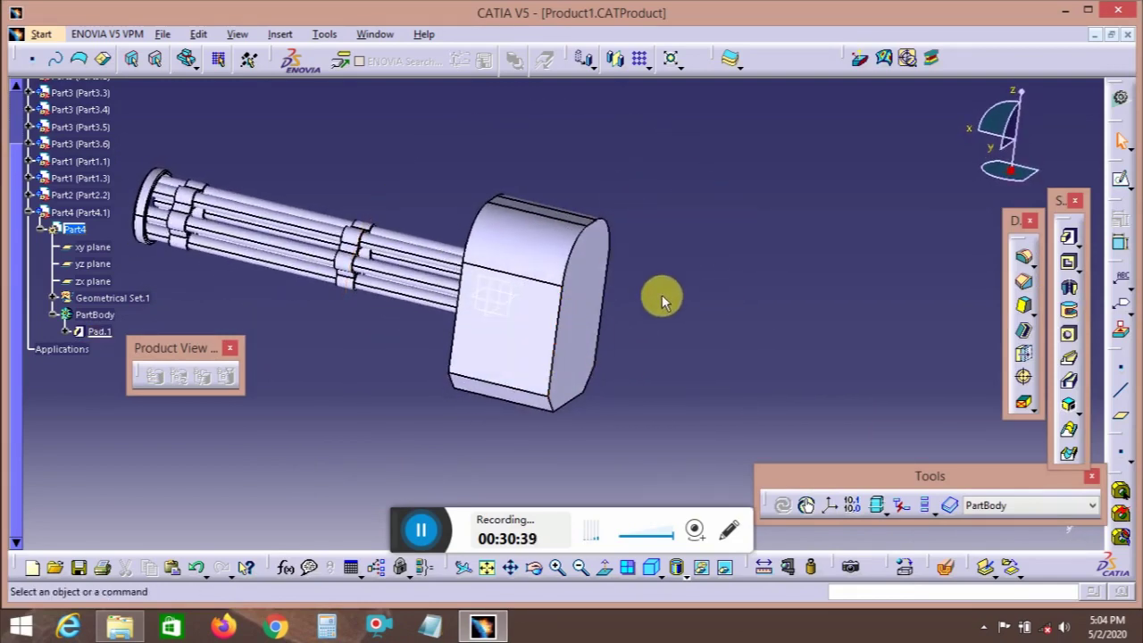
pyautogui.click(1023, 256)
pyautogui.click(566, 335)
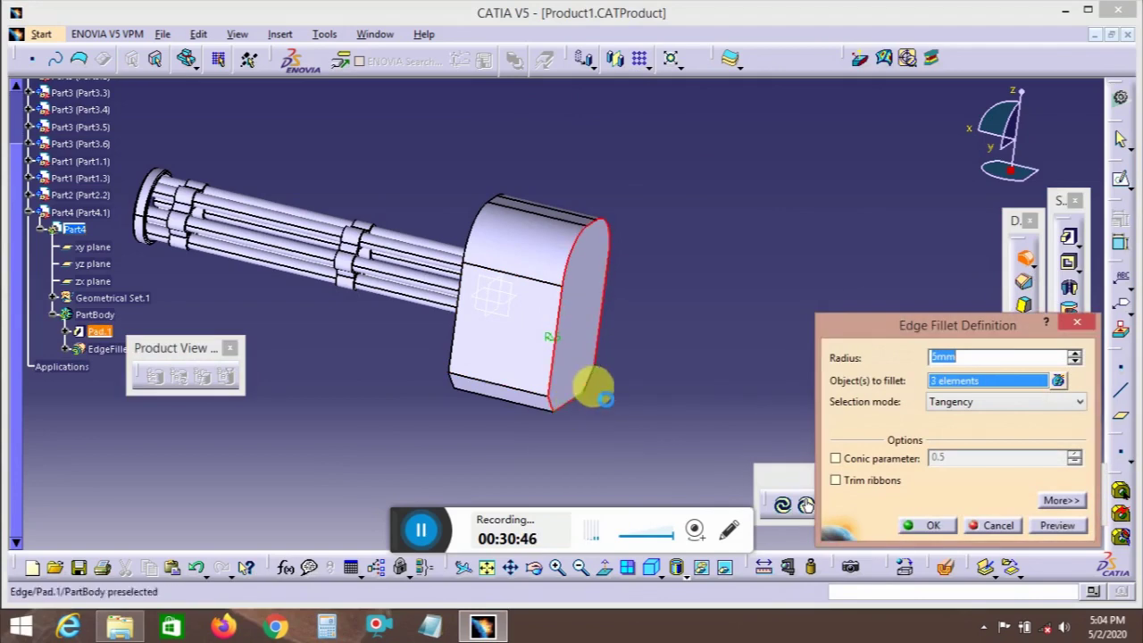
pyautogui.press('Return')
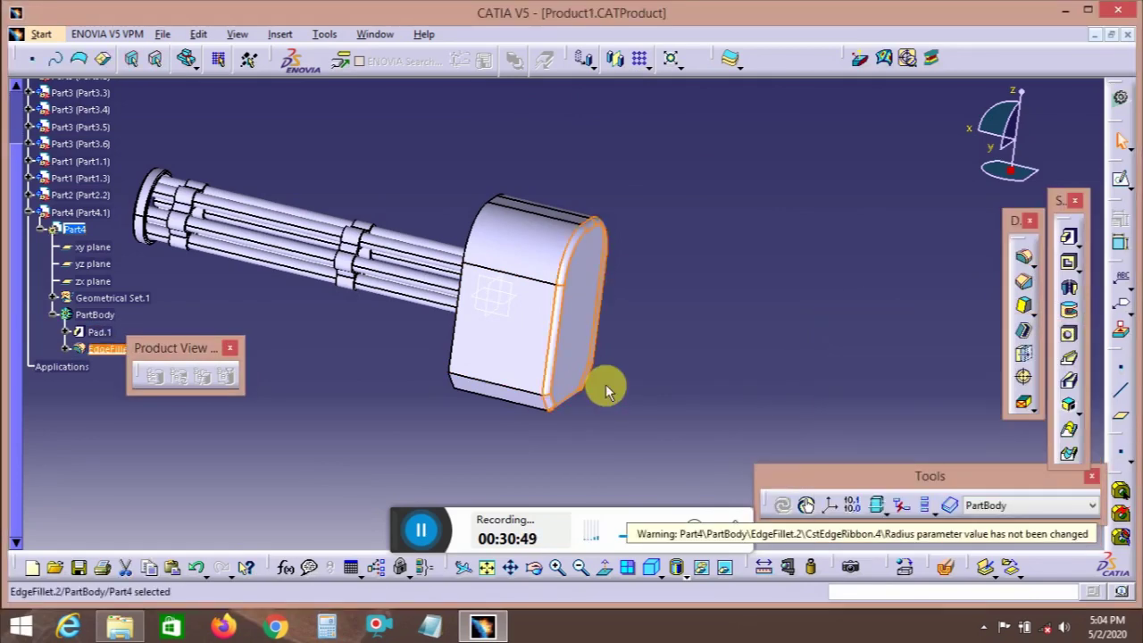
# - Preview an 8 mm edge fillet on the two edges where the block's side faces meet the lower chamfers
pyautogui.moveTo(671, 334); pyautogui.dragTo(477, 296, button='middle')
pyautogui.click(478, 278)
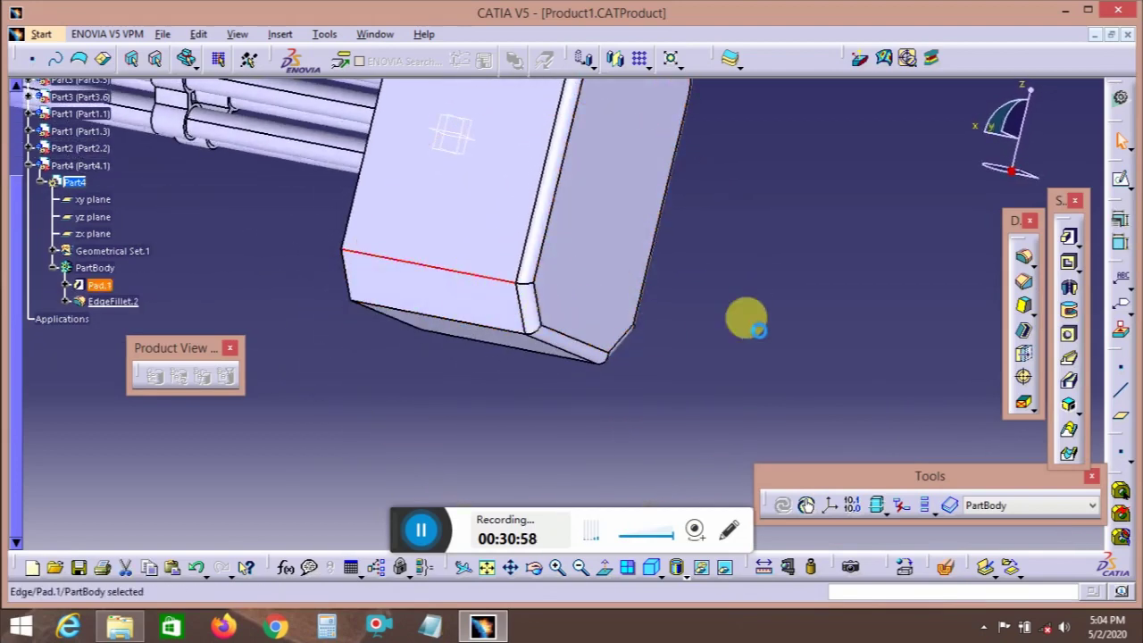
pyautogui.click(1026, 259)
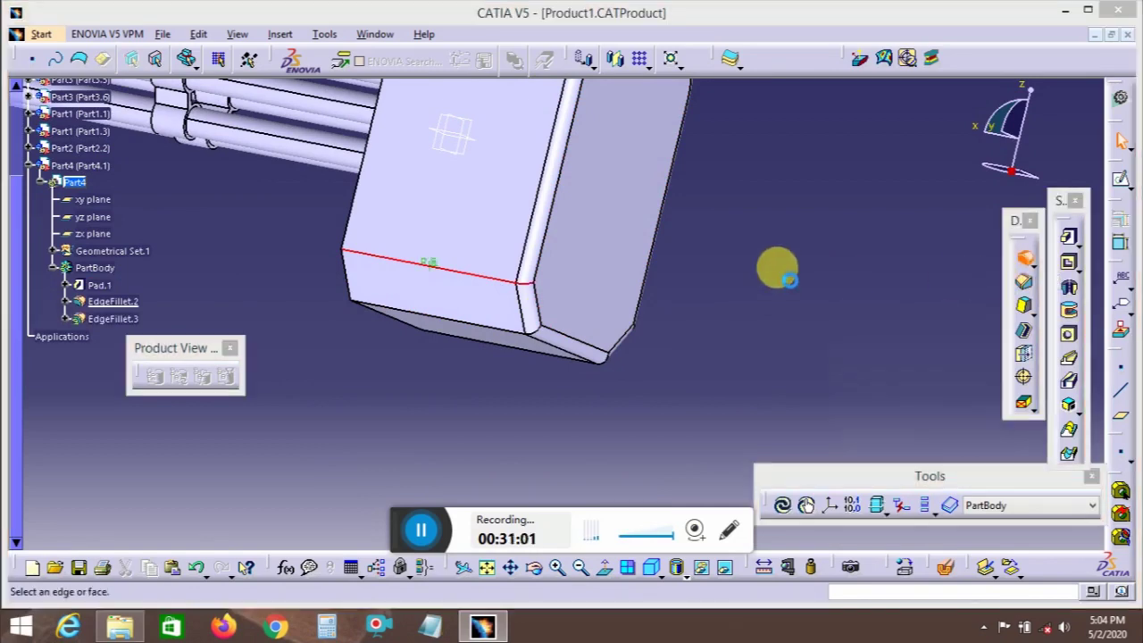
pyautogui.moveTo(773, 265); pyautogui.dragTo(477, 352, button='middle')
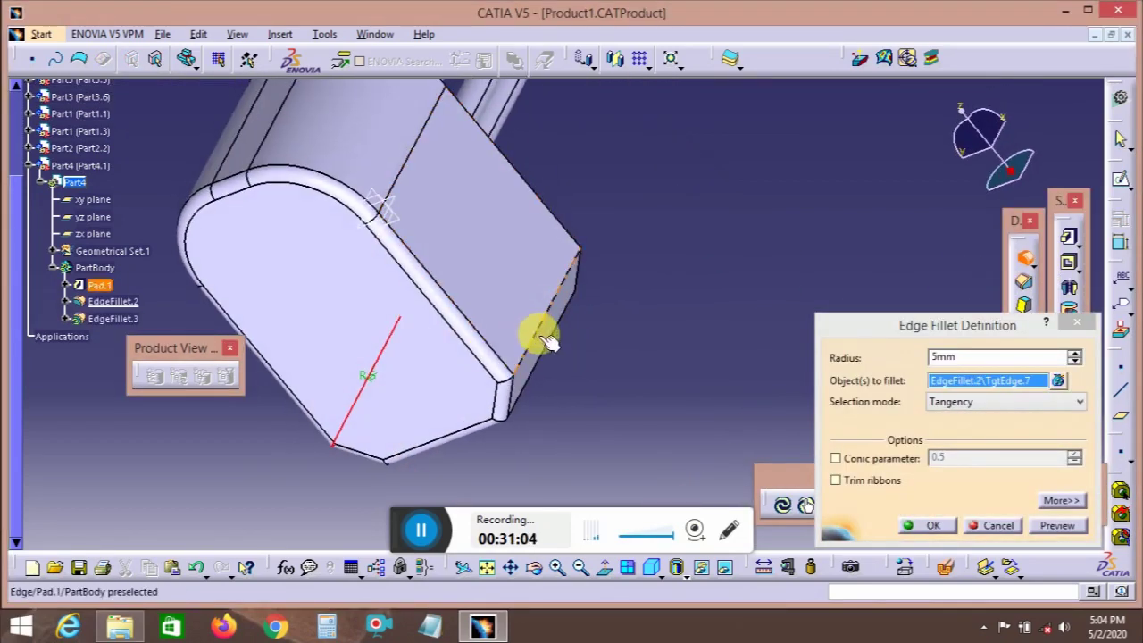
pyautogui.click(547, 341)
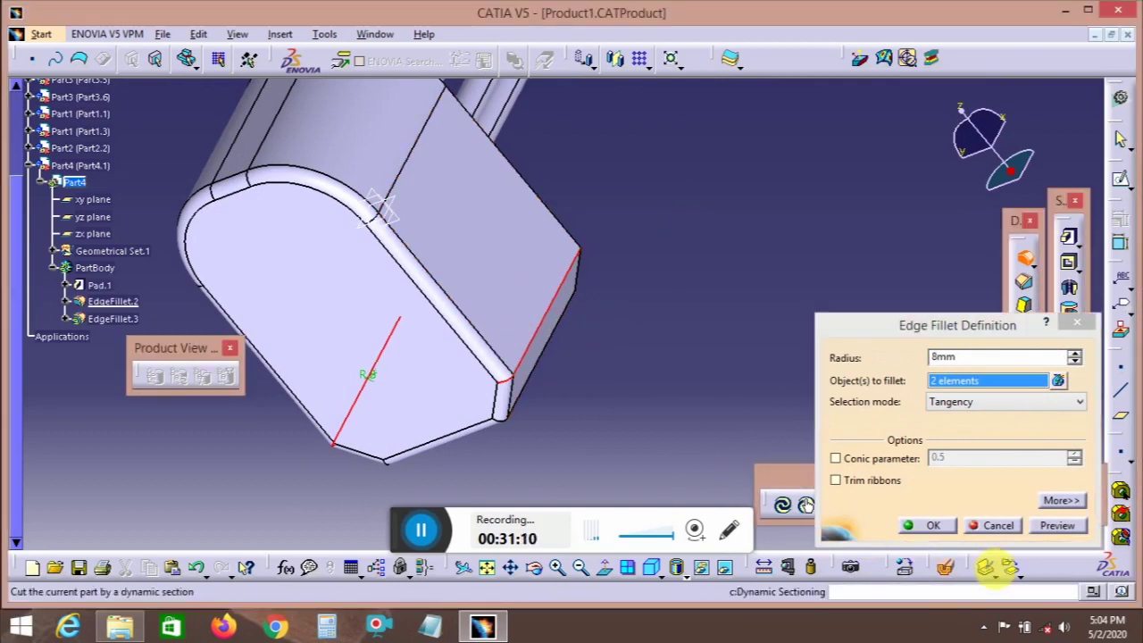
pyautogui.click(1057, 525)
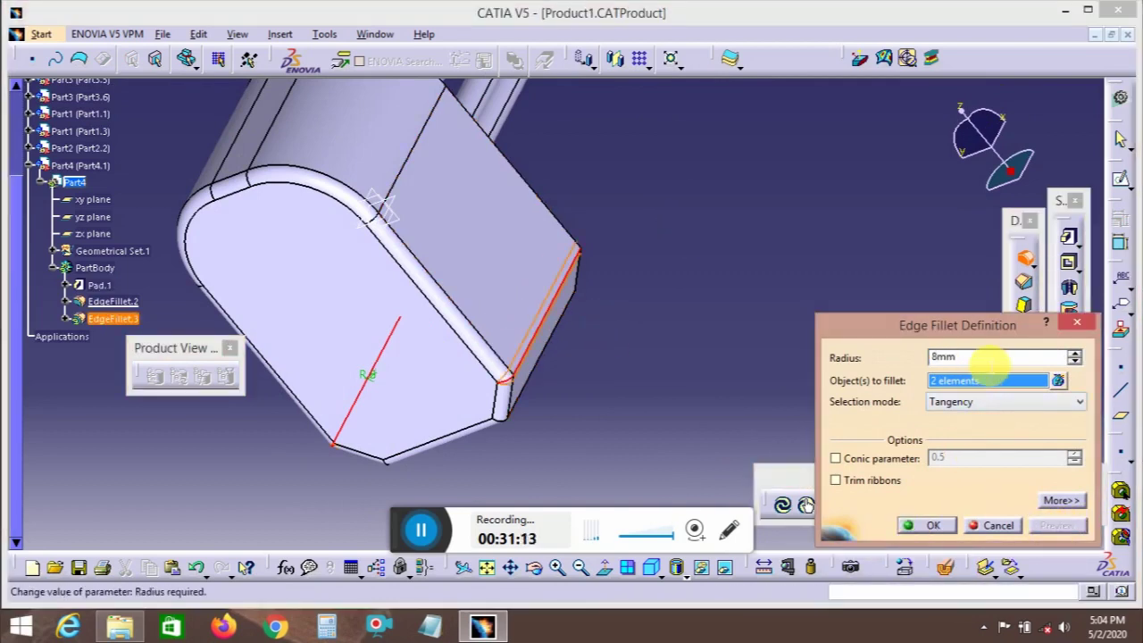
# - Try a 10 mm radius on the two lower side edges, then change the radius again and create the fillet
pyautogui.click(986, 357)
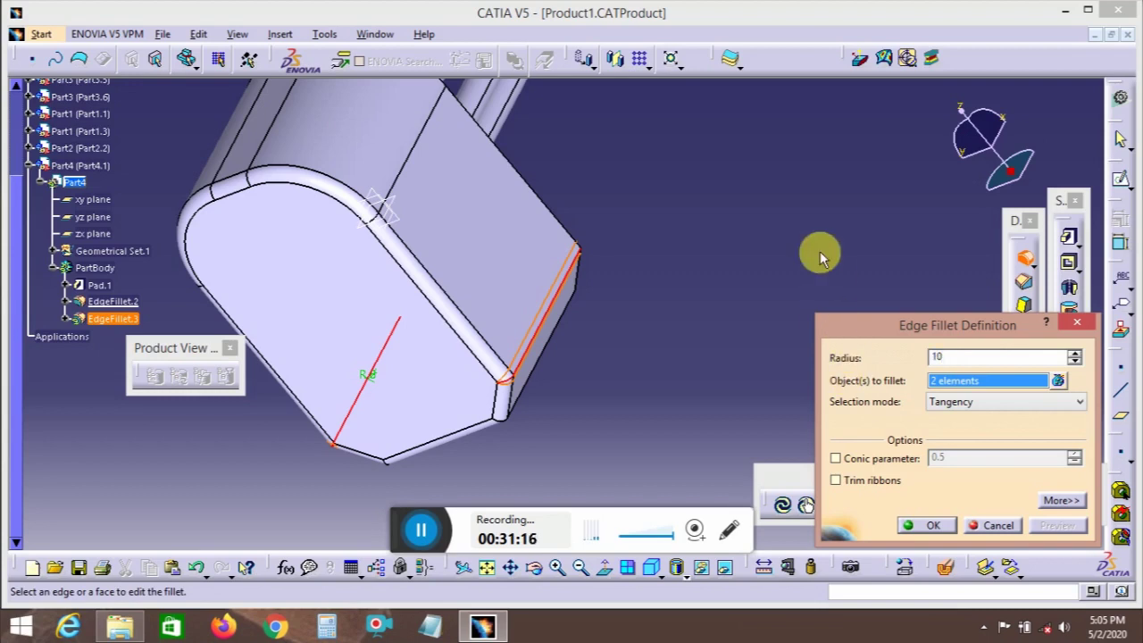
pyautogui.write('10')
pyautogui.press('Return')
pyautogui.click(1059, 525)
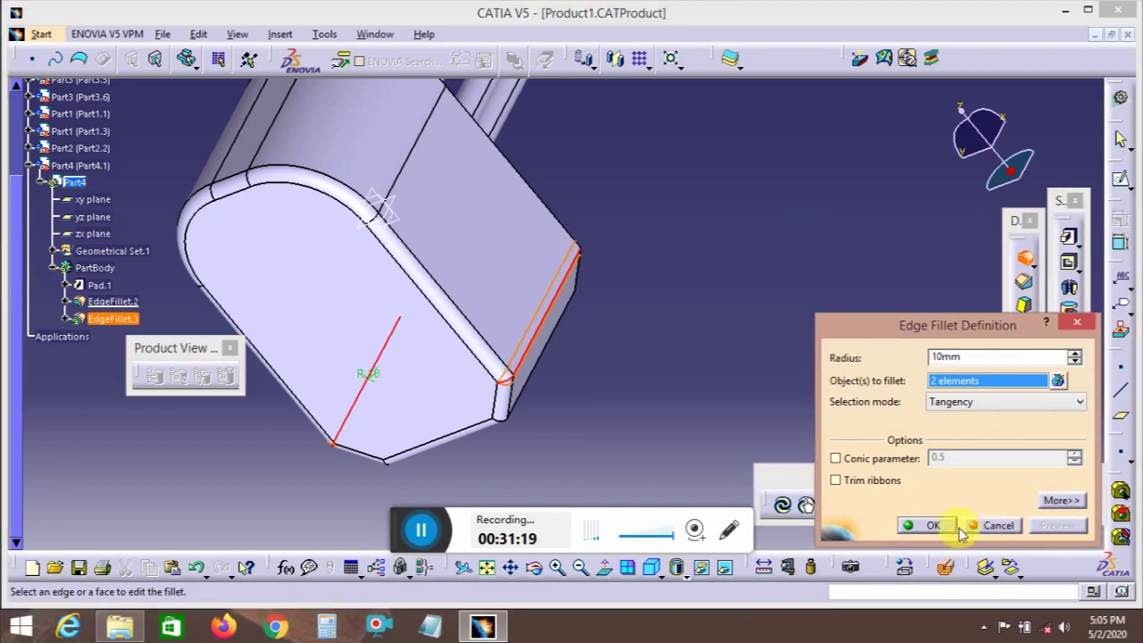
pyautogui.click(1000, 357)
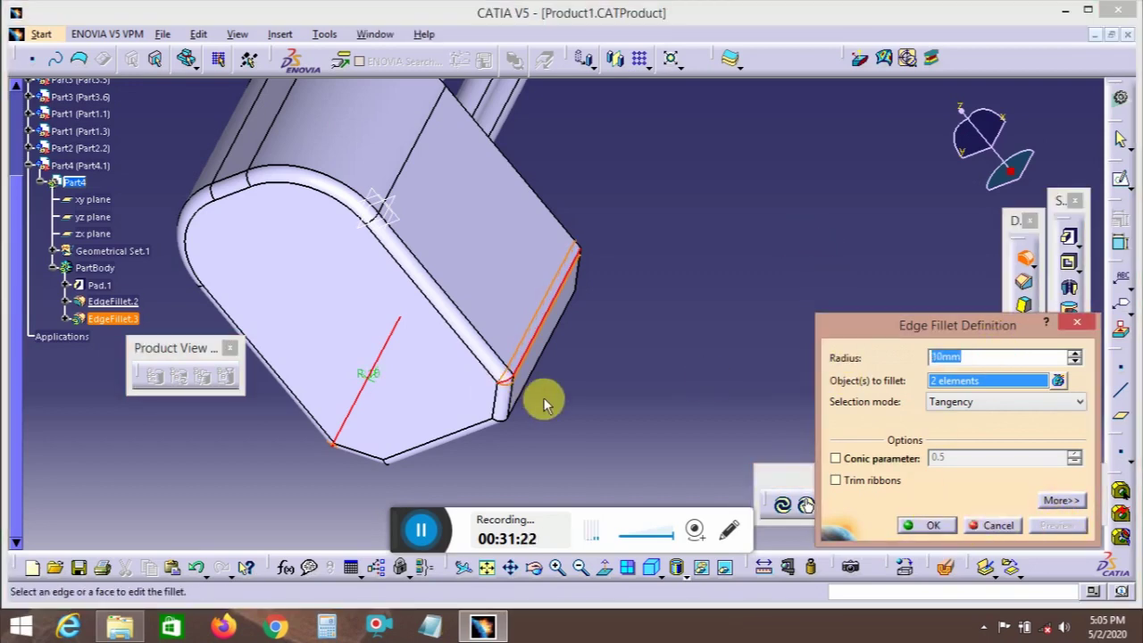
pyautogui.write('2')
pyautogui.press('Return')
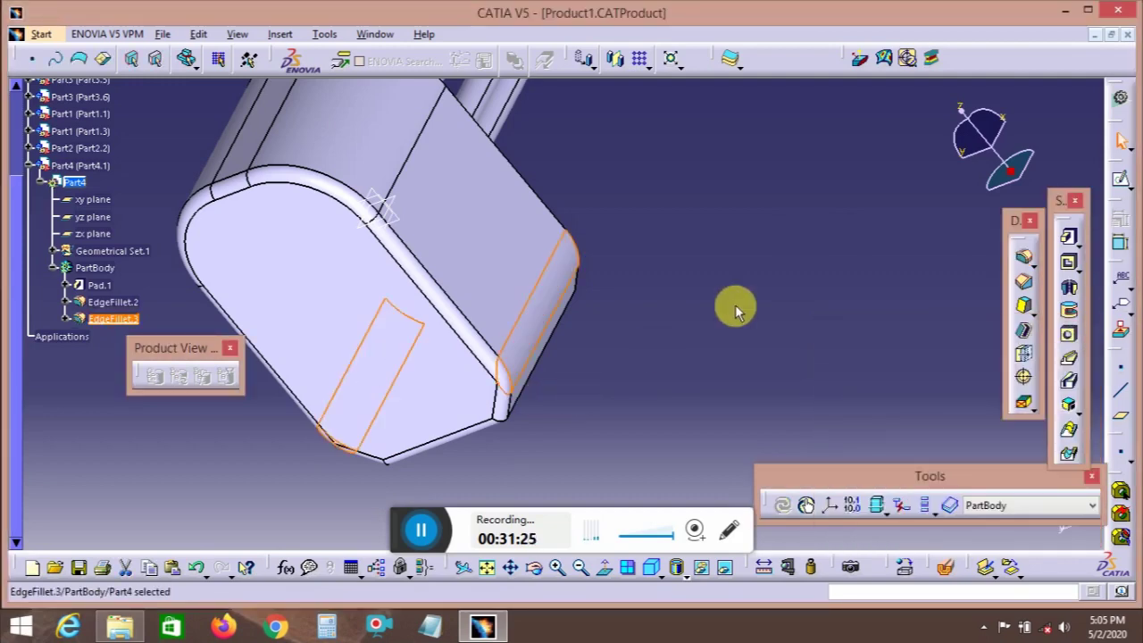
# - Open a sketch on the housing block's front face and project the outline of the barrel clamp into it
pyautogui.moveTo(416, 286); pyautogui.dragTo(639, 305, button='middle')
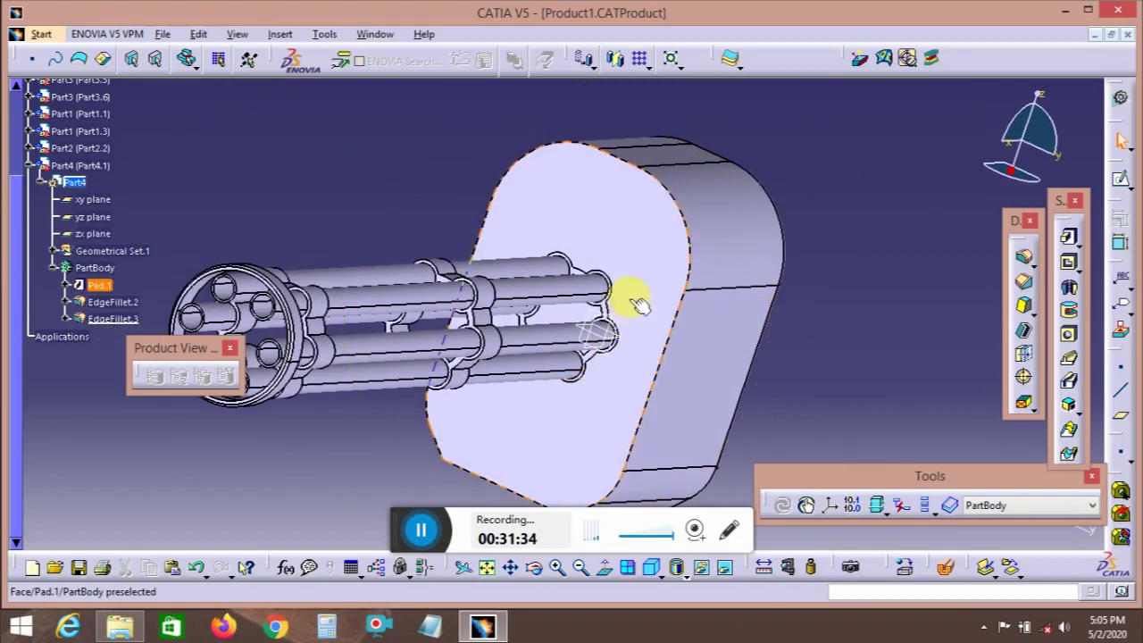
pyautogui.click(1121, 182)
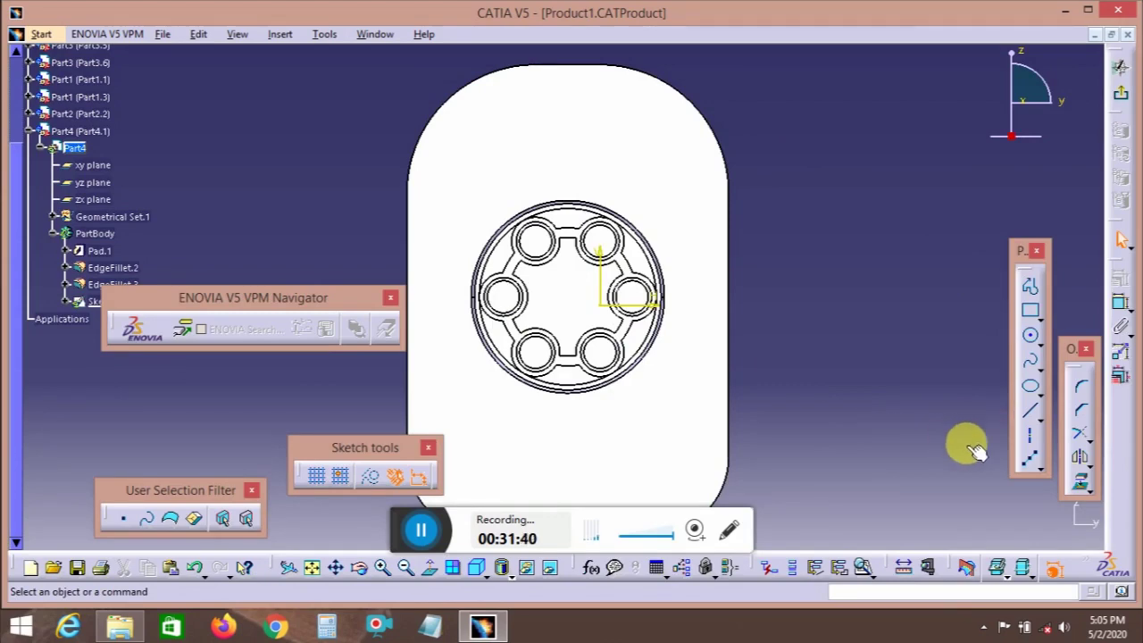
pyautogui.click(1082, 481)
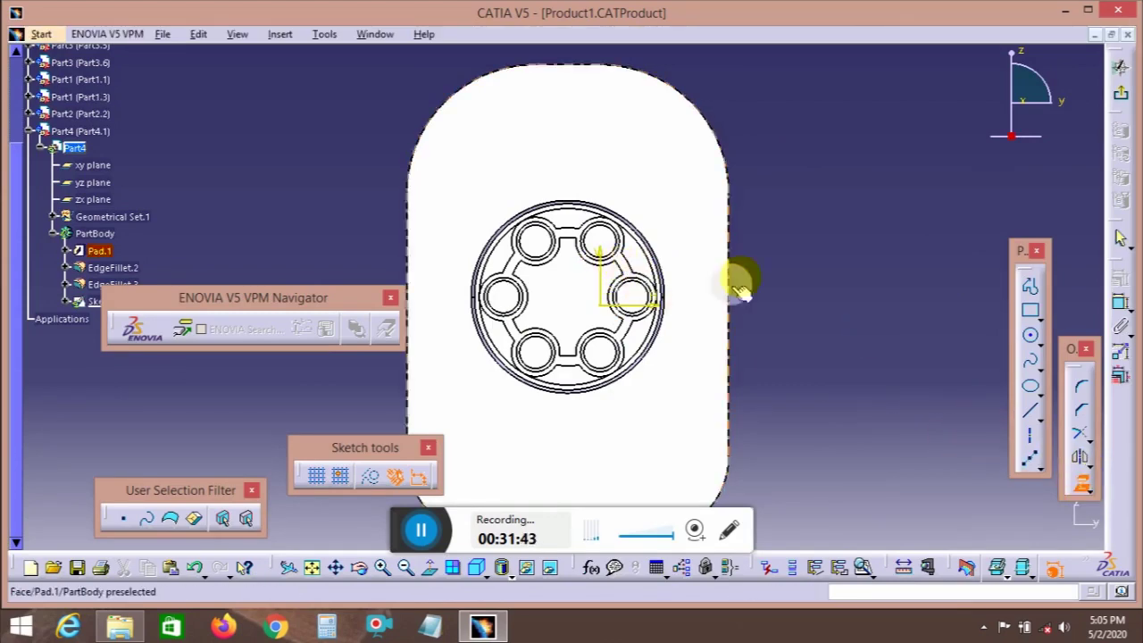
pyautogui.moveTo(735, 276); pyautogui.dragTo(576, 297, button='middle')
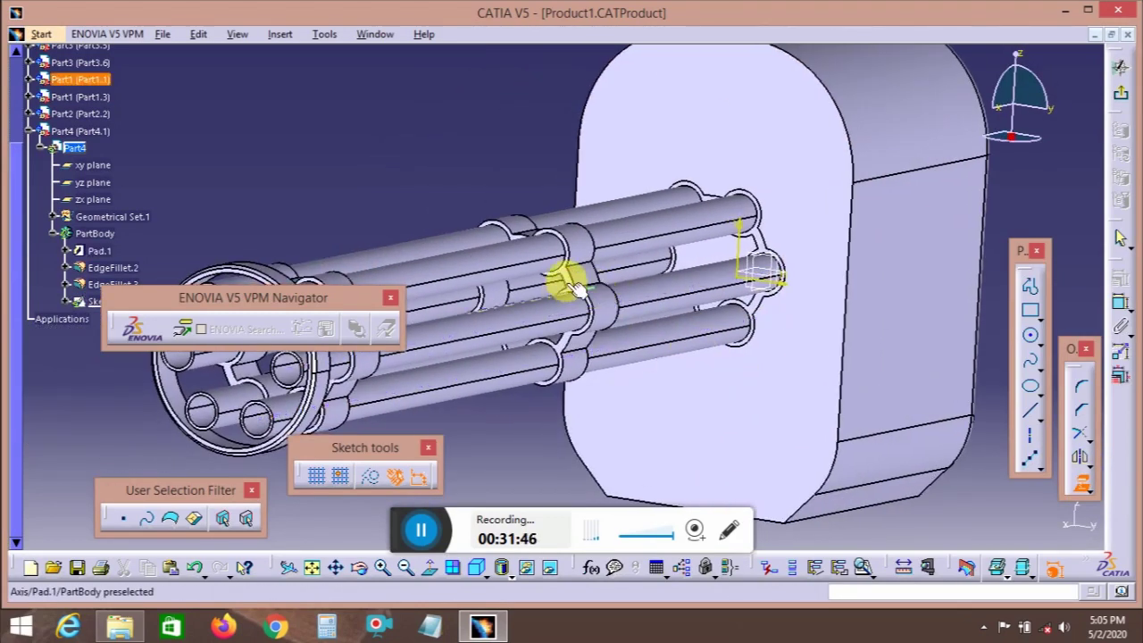
pyautogui.click(578, 284)
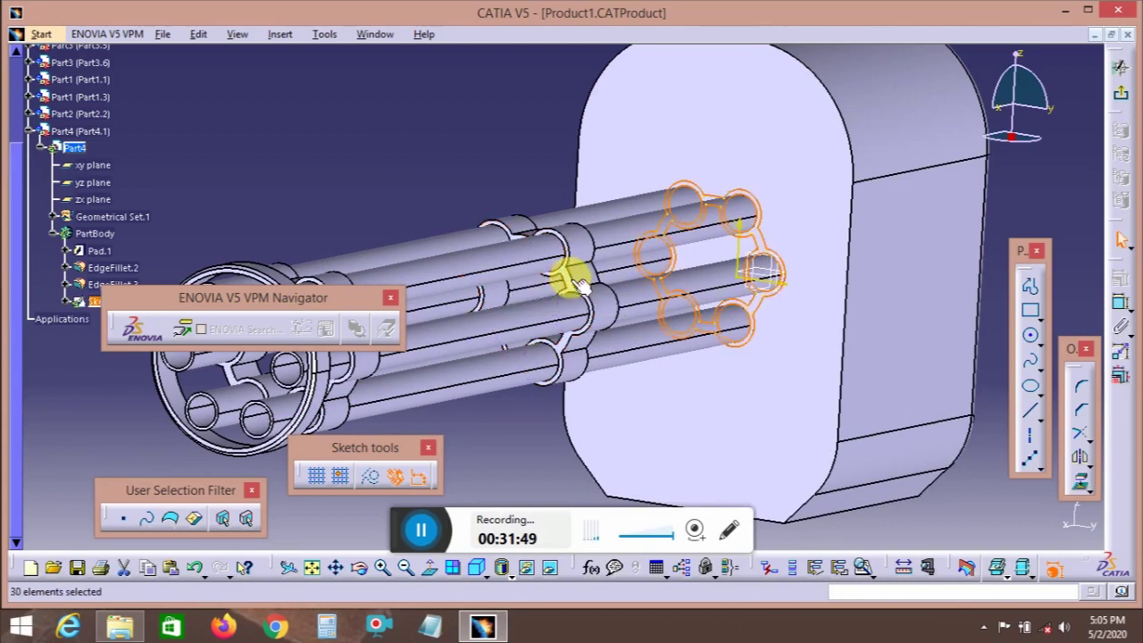
# - Exit the sketch and cut a 15 mm deep pocket into the housing block from the projected clamp outline
pyautogui.click(1123, 101)
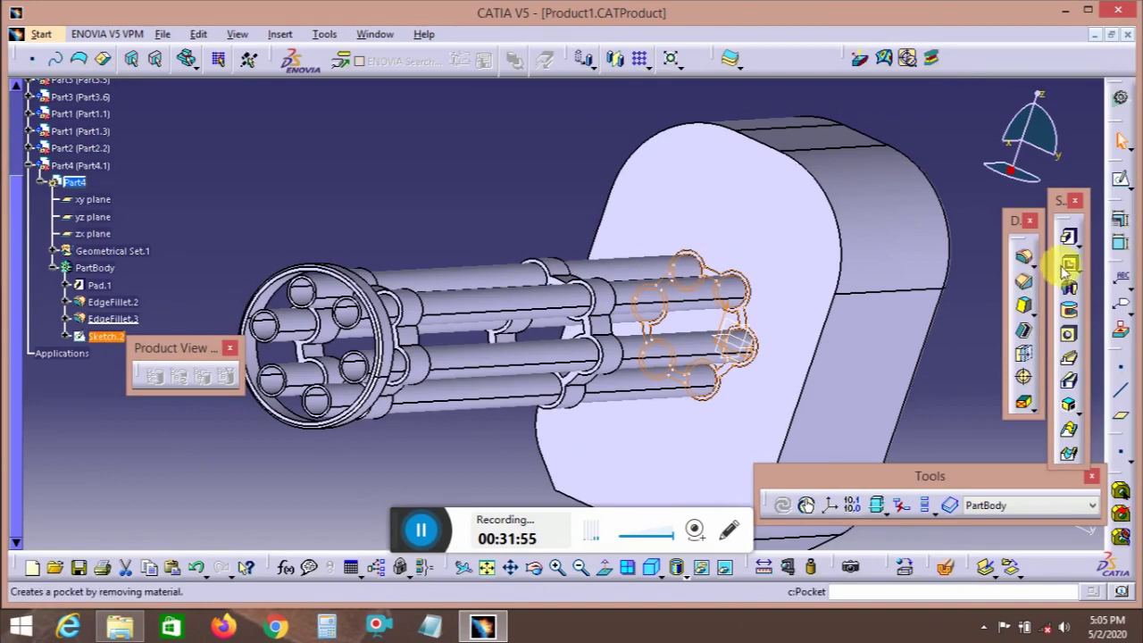
pyautogui.click(1069, 261)
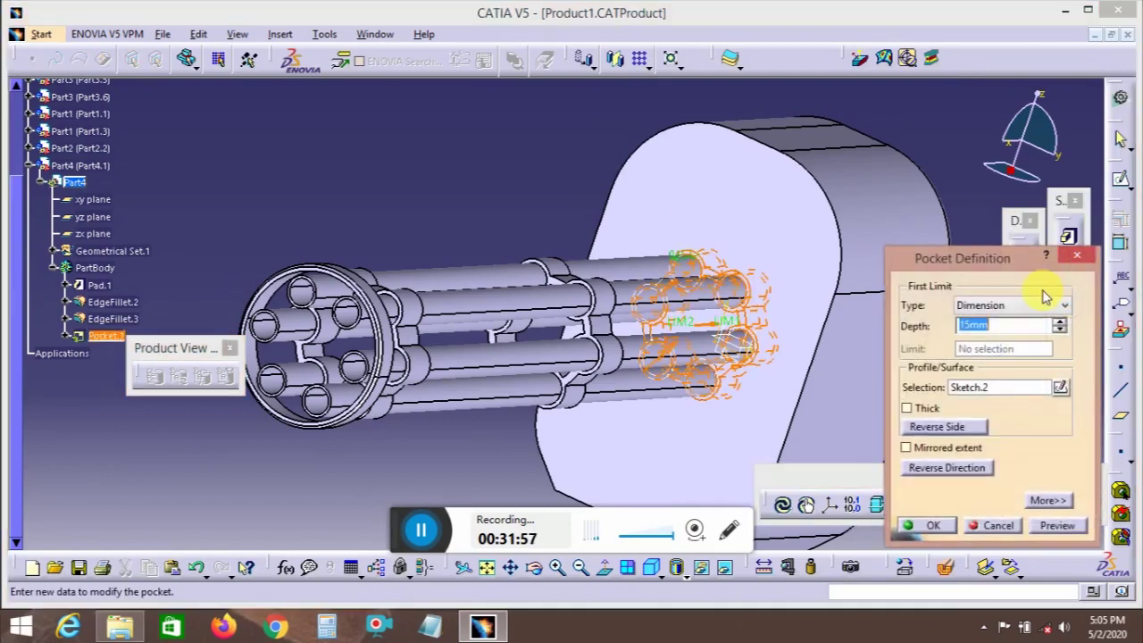
pyautogui.click(933, 526)
# - Try to project the existing pocket into a new sketch on the housing block's front face
pyautogui.moveTo(678, 235); pyautogui.dragTo(768, 264, button='middle')
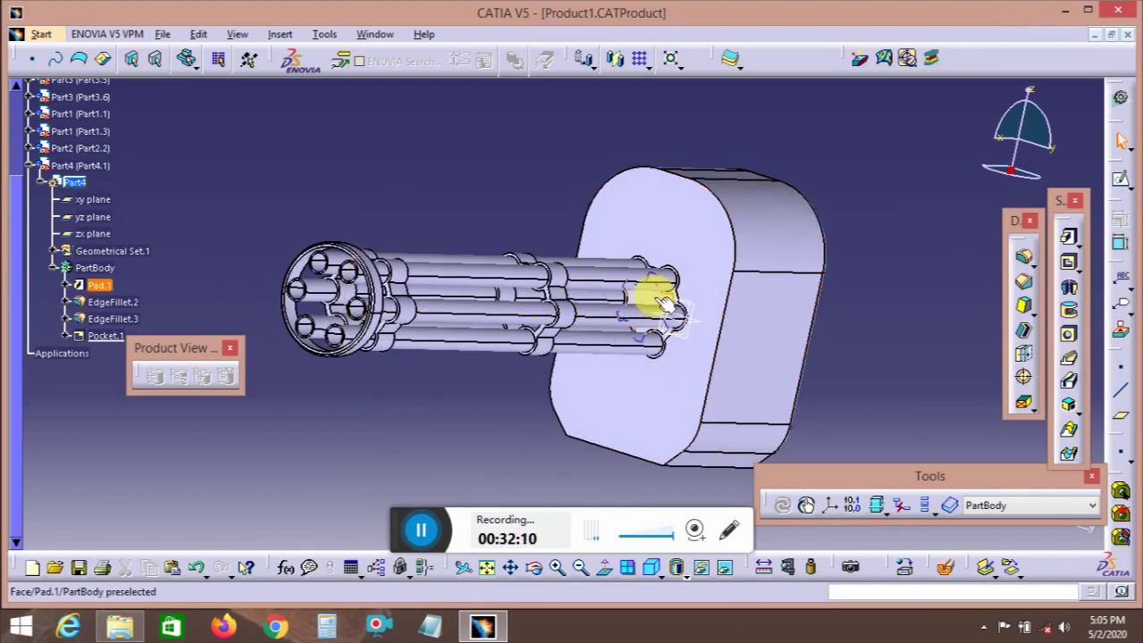
pyautogui.click(655, 297)
pyautogui.click(1118, 175)
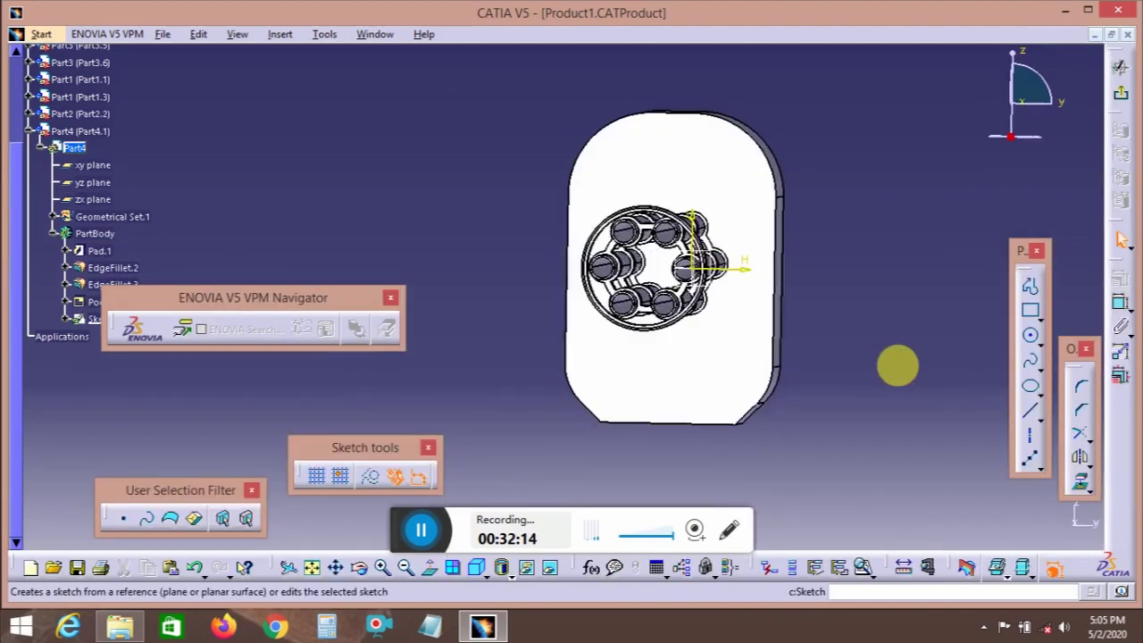
pyautogui.click(1080, 482)
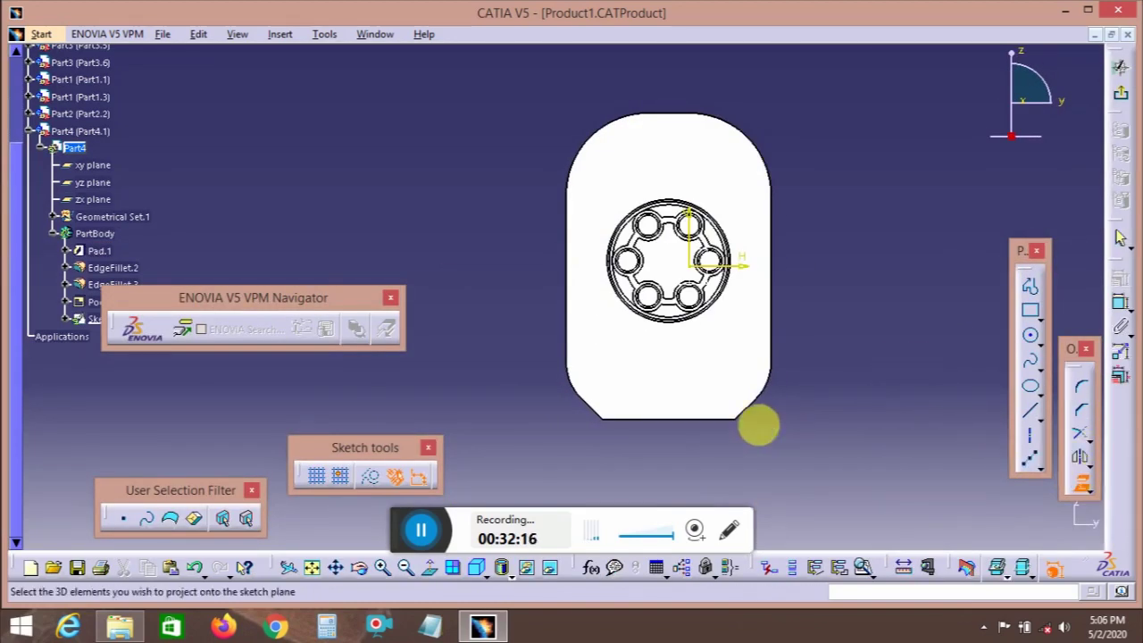
pyautogui.scroll(3, 777, 383)
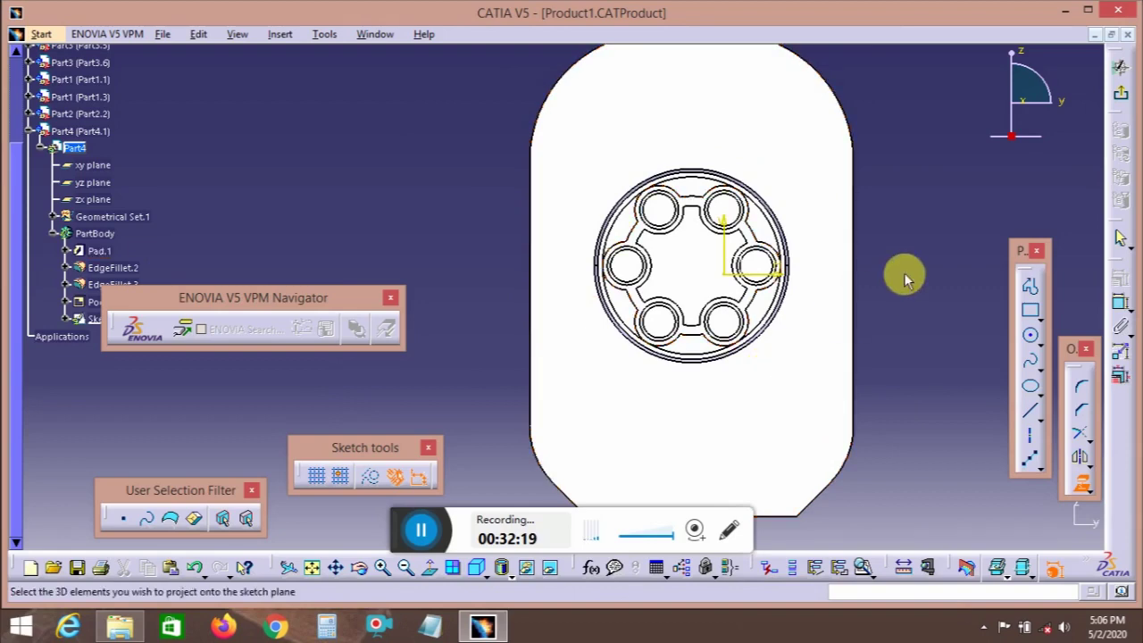
pyautogui.moveTo(913, 264); pyautogui.dragTo(56, 344, button='middle')
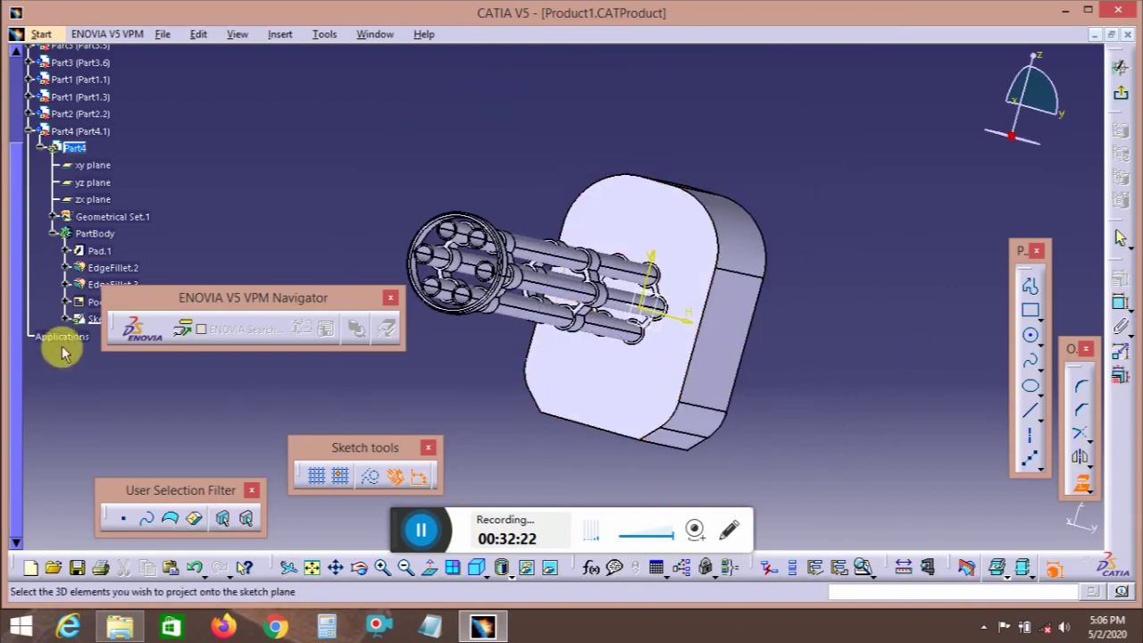
pyautogui.click(90, 302)
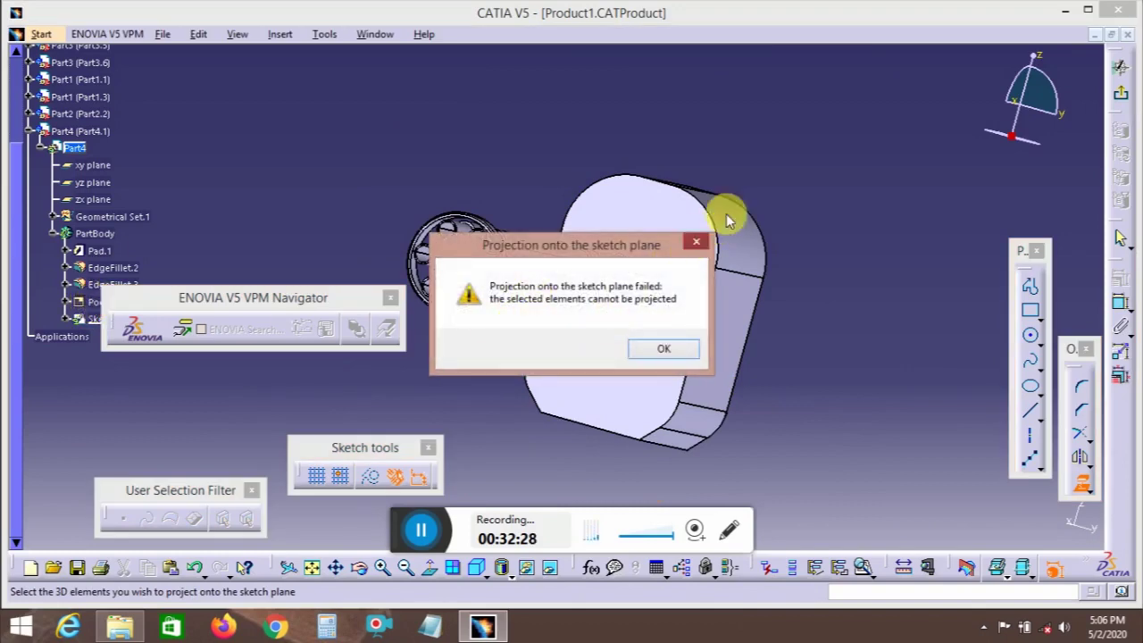
pyautogui.press('Return')
pyautogui.click(1120, 93)
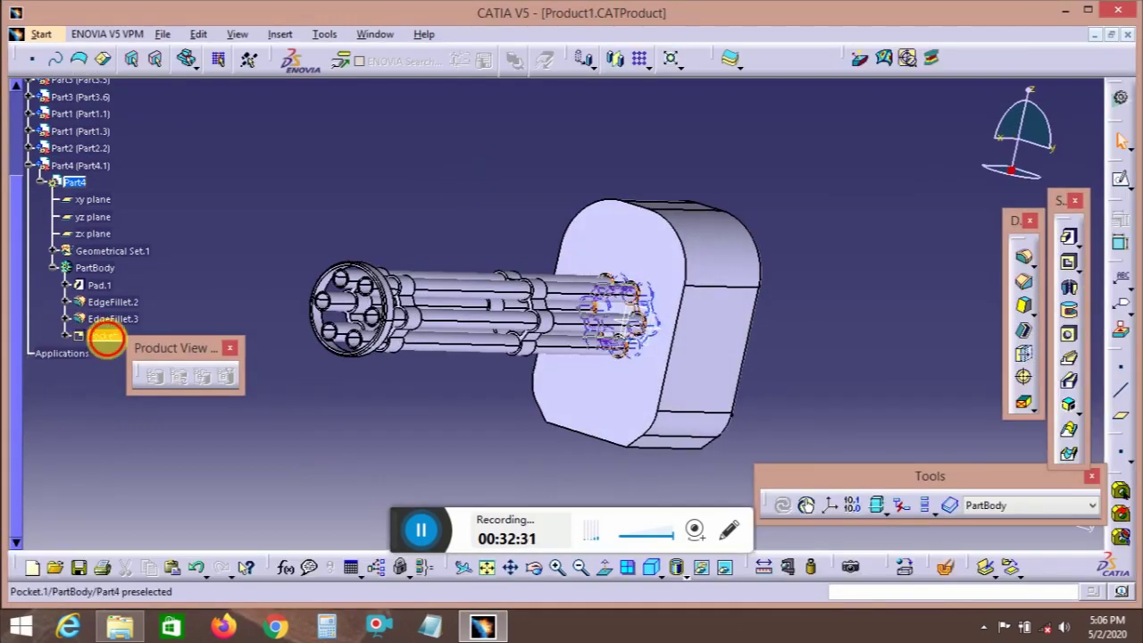
# - Open the pocket's sketch for editing, hide the 3D background, and delete all the projected clamp geometry
pyautogui.doubleClick(106, 336)
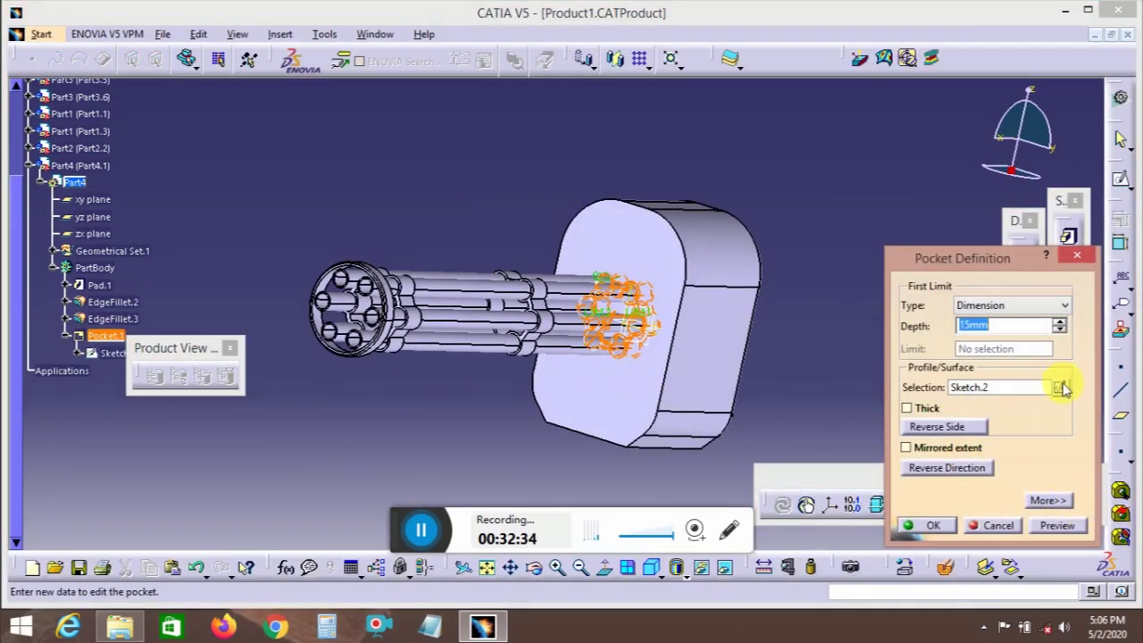
pyautogui.click(1060, 390)
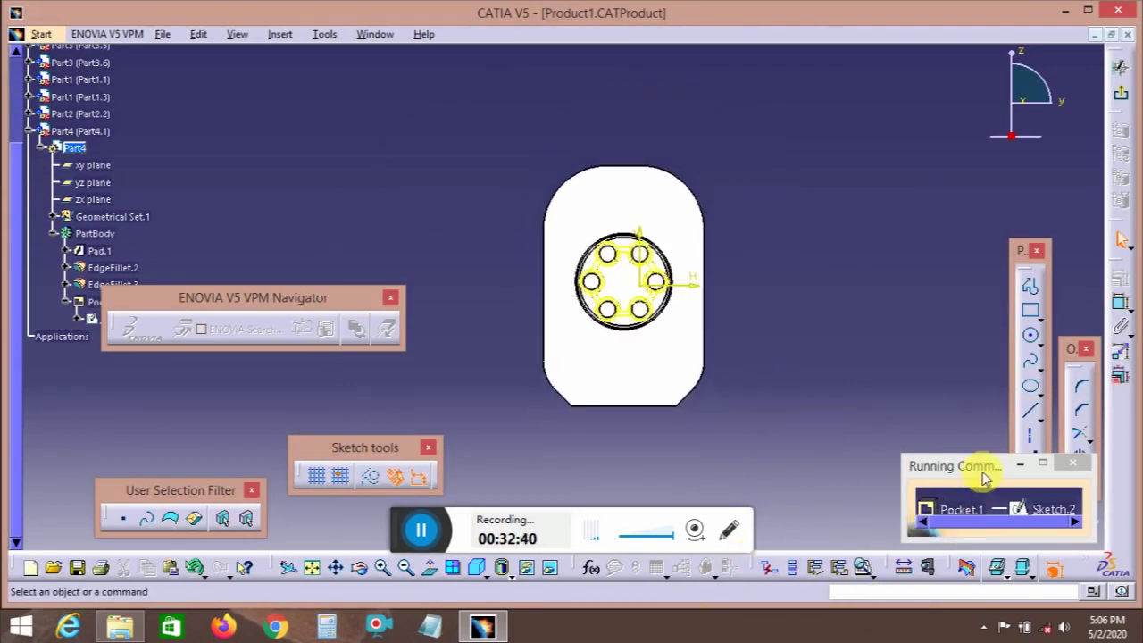
pyautogui.moveTo(982, 478); pyautogui.dragTo(903, 384)
pyautogui.click(1023, 571)
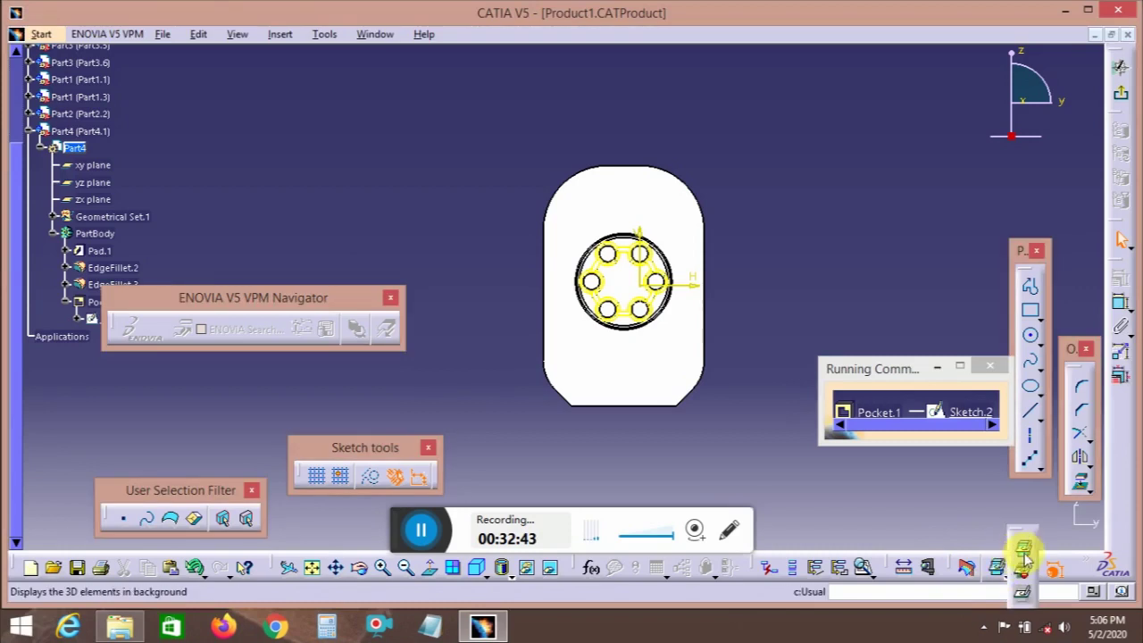
pyautogui.click(995, 571)
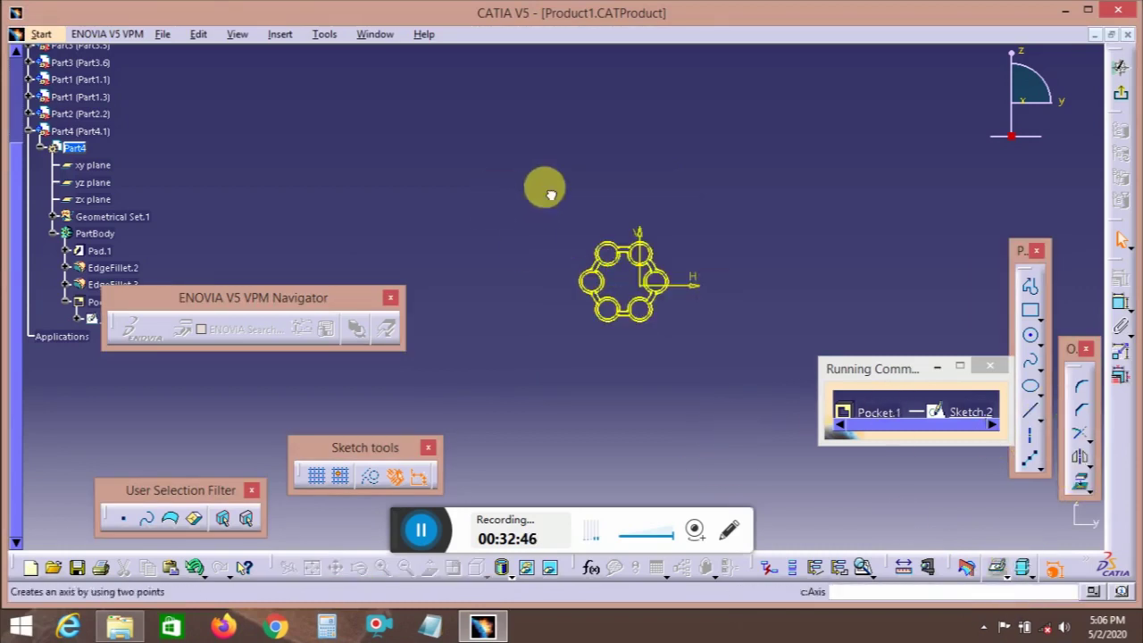
pyautogui.moveTo(544, 186); pyautogui.dragTo(734, 347)
pyautogui.press('Delete')
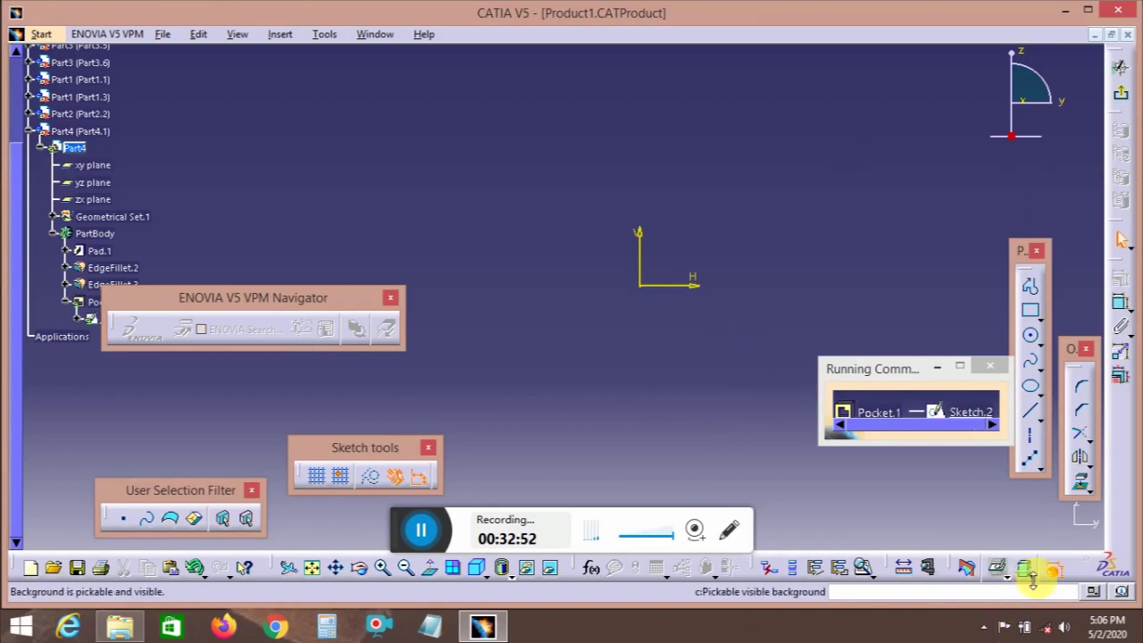
# - Redisplay the 3D background, project the front ring's outer circle into the pocket sketch, and rebuild the 15 mm deep pocket
pyautogui.click(1005, 579)
pyautogui.click(1012, 543)
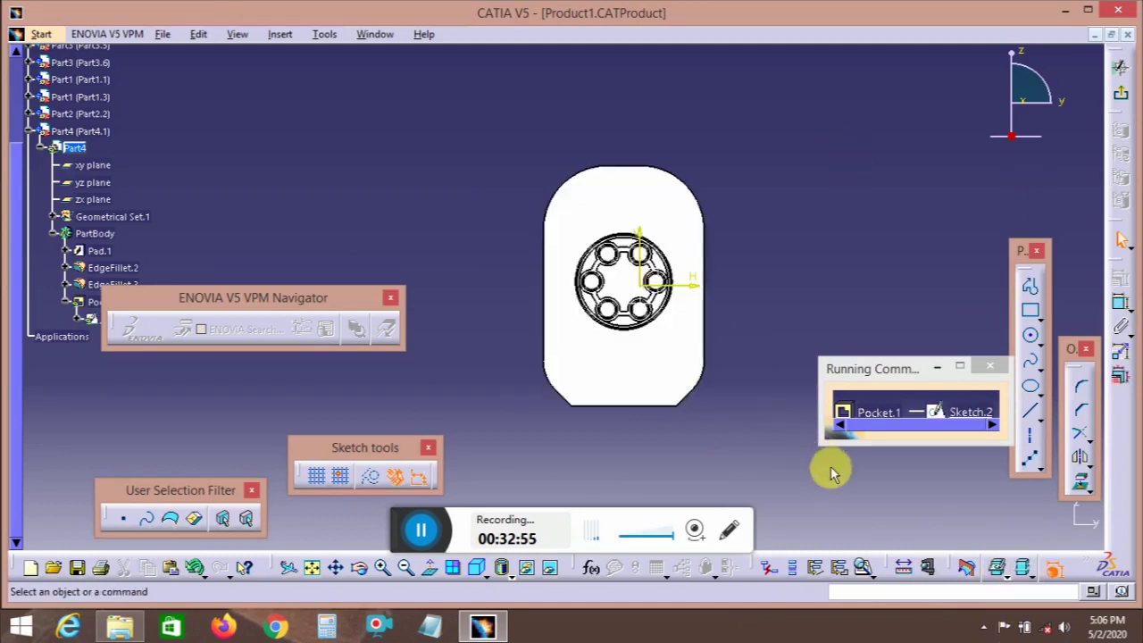
pyautogui.moveTo(771, 259)
pyautogui.mouseDown(button='middle')
pyautogui.moveTo(722, 268)
pyautogui.moveTo(684, 340)
pyautogui.moveTo(898, 145)
pyautogui.moveTo(679, 340)
pyautogui.moveTo(732, 224)
pyautogui.moveTo(944, 393)
pyautogui.mouseUp(button='middle')
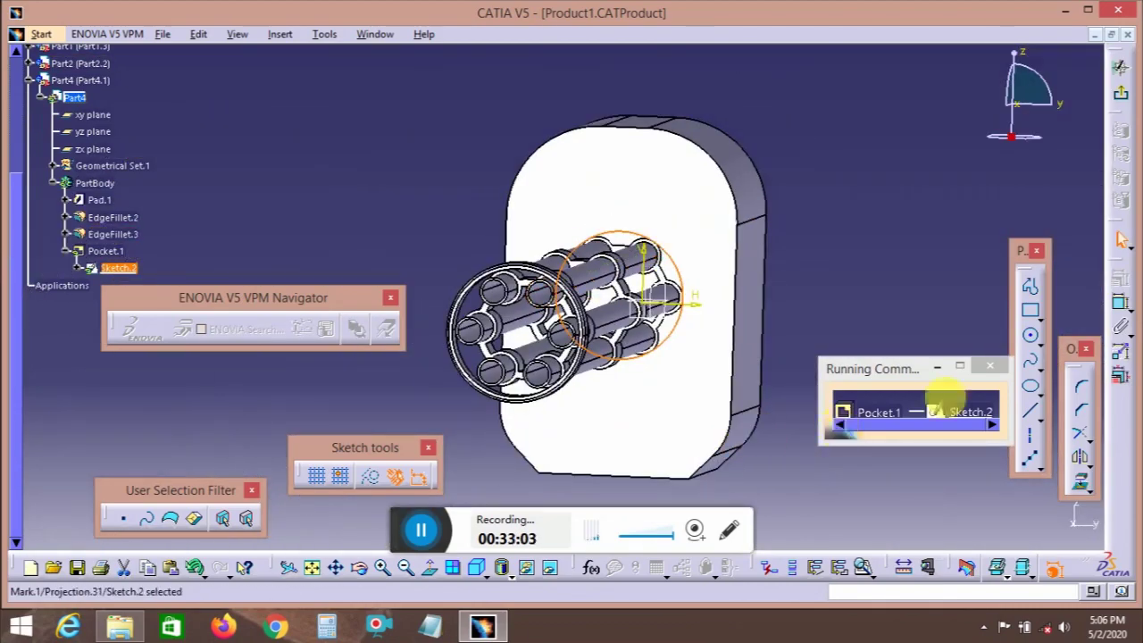
pyautogui.click(1123, 97)
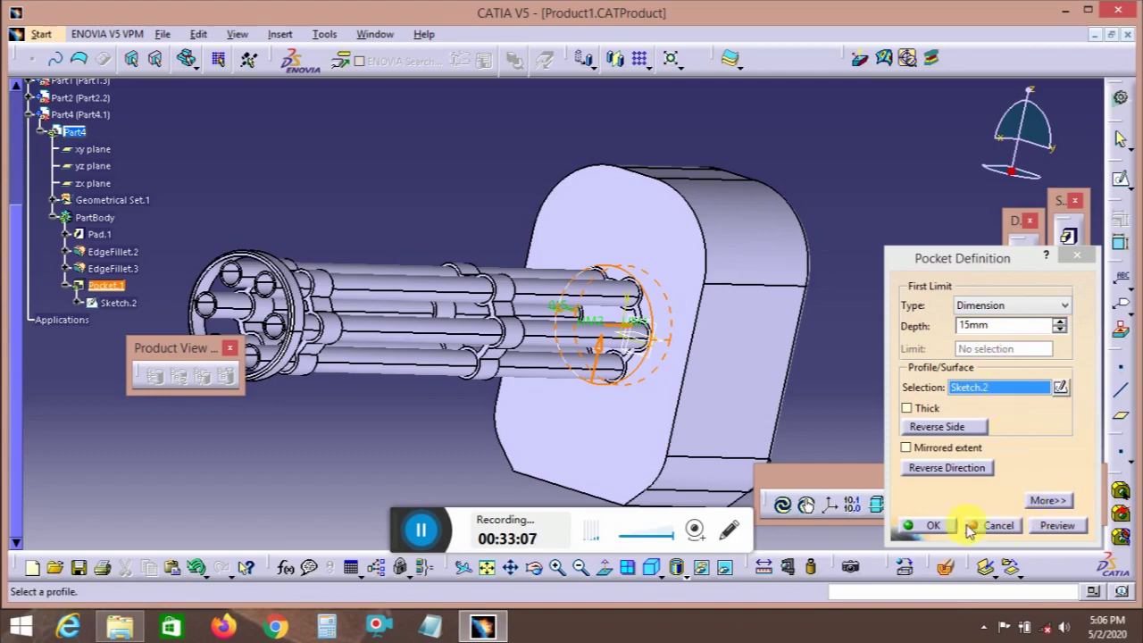
pyautogui.click(933, 525)
# - Create a sketch on the housing block's rear face containing the projected outer circle of the front barrel ring
pyautogui.moveTo(867, 280); pyautogui.dragTo(713, 373, button='middle')
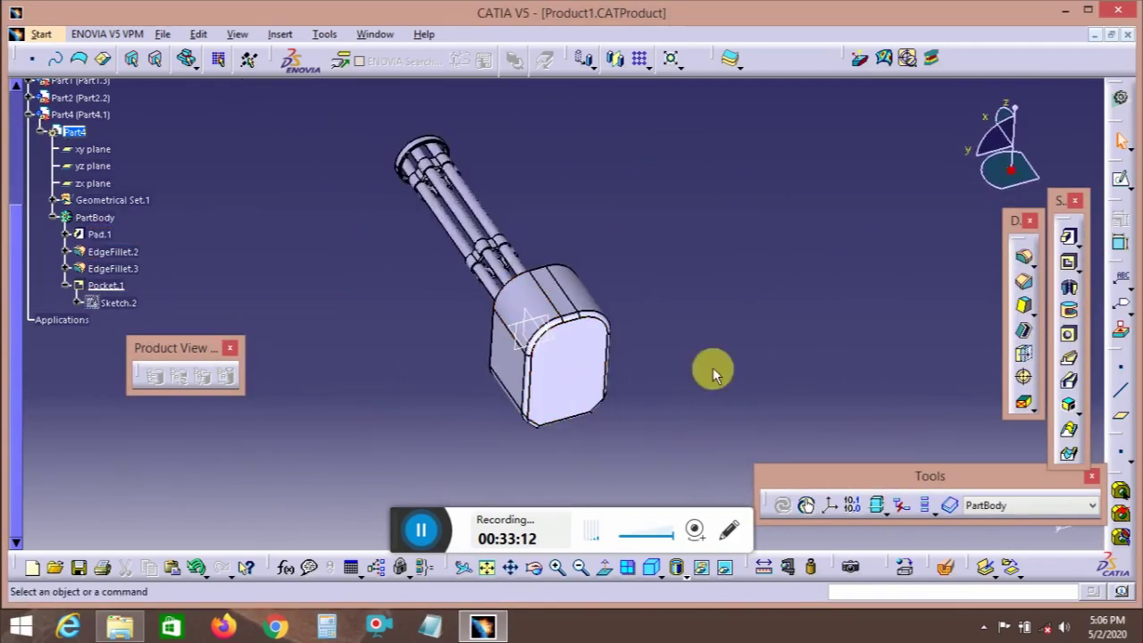
pyautogui.click(567, 393)
pyautogui.click(1123, 184)
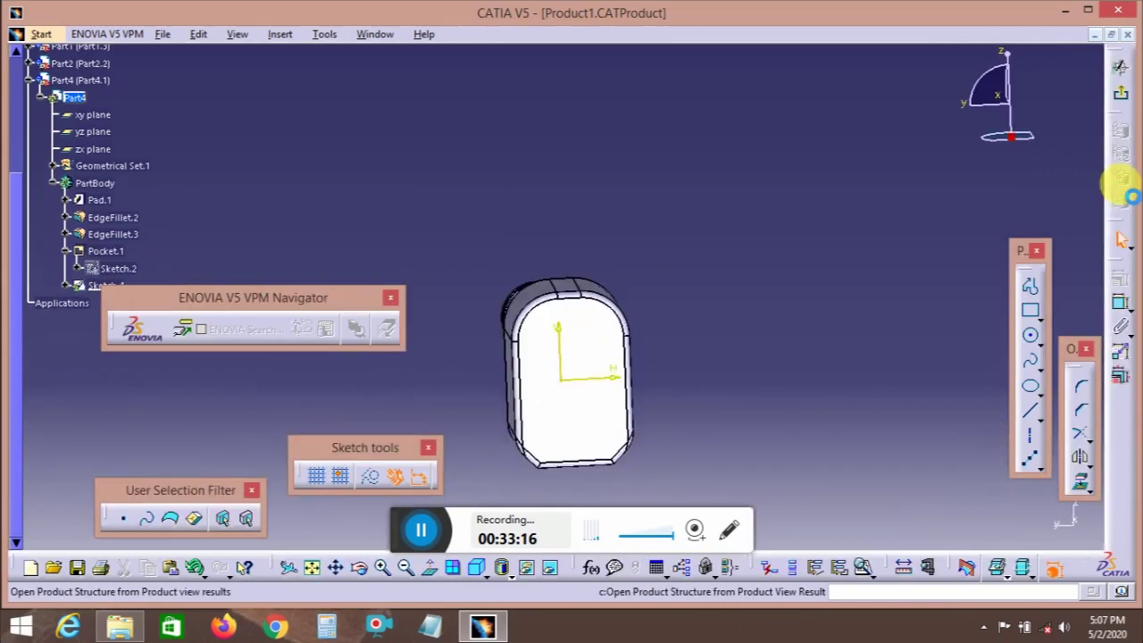
pyautogui.click(430, 566)
pyautogui.moveTo(664, 454)
pyautogui.mouseDown(button='middle')
pyautogui.moveTo(632, 411)
pyautogui.moveTo(702, 313)
pyautogui.moveTo(878, 285)
pyautogui.mouseUp(button='middle')
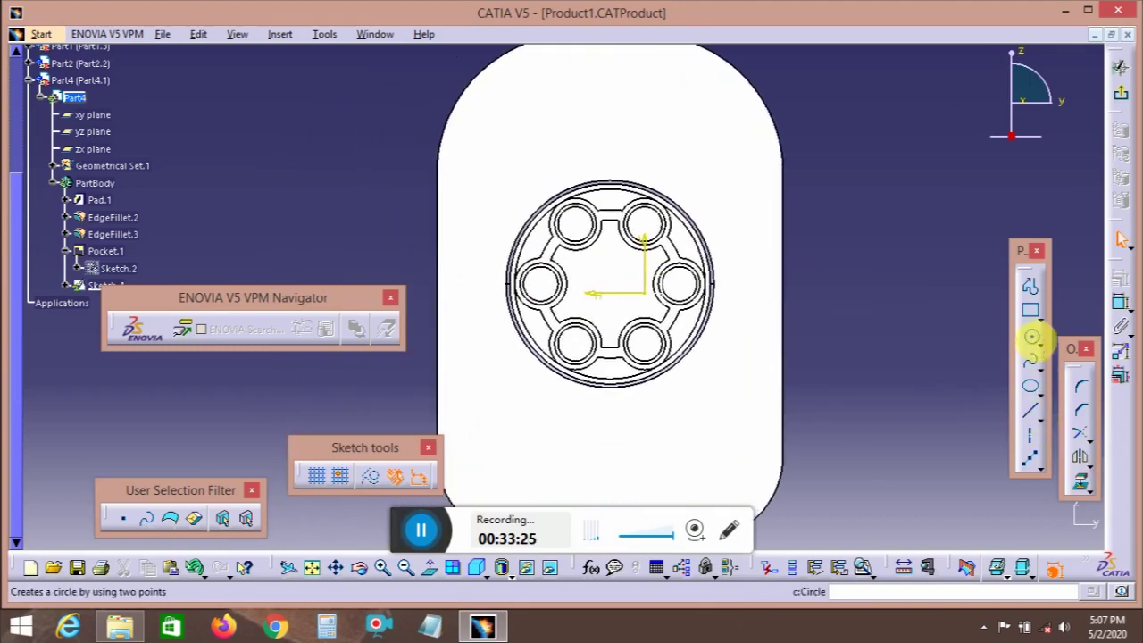
pyautogui.click(1080, 491)
pyautogui.click(709, 226)
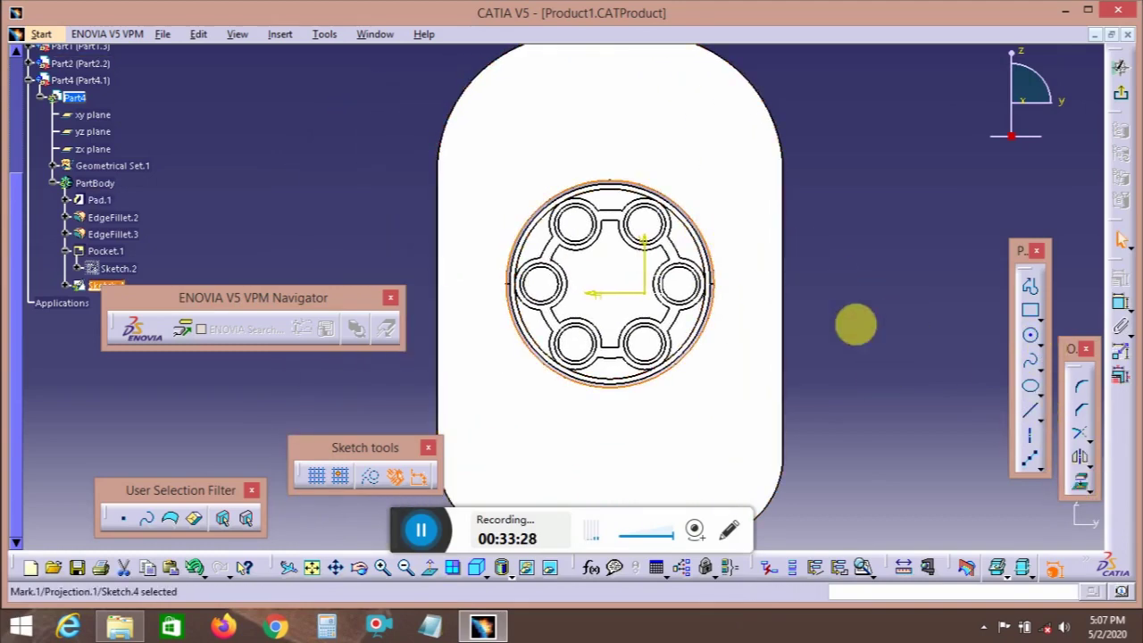
pyautogui.click(1124, 98)
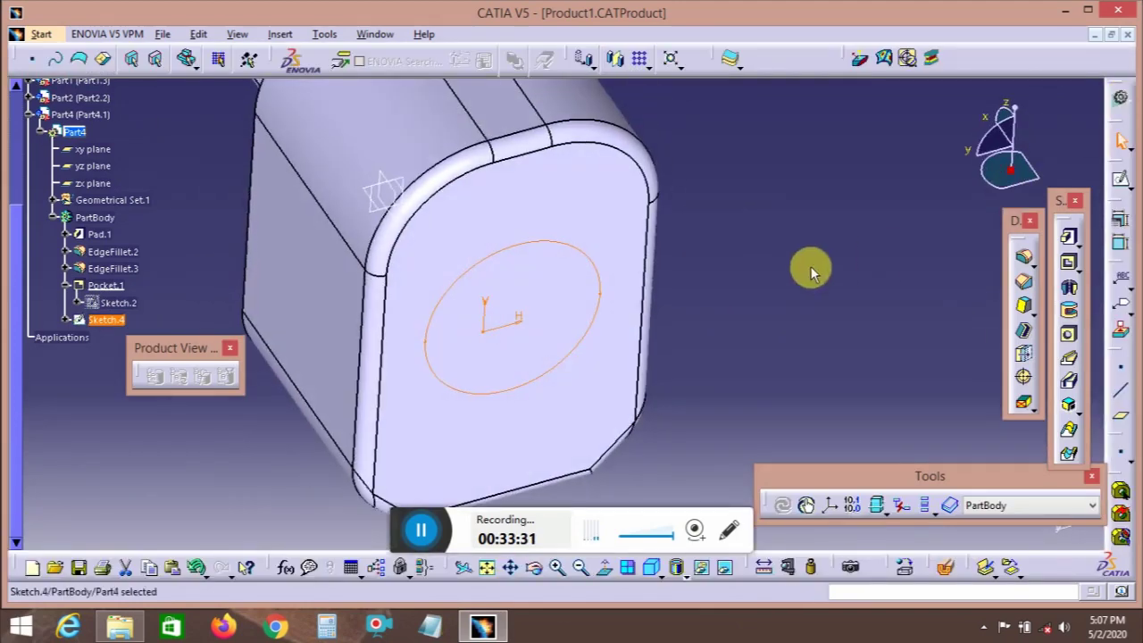
# - Extrude the projected circle outward from the block's rear face as a 50 mm long pad
pyautogui.moveTo(810, 268)
pyautogui.mouseDown(button='middle')
pyautogui.moveTo(704, 345)
pyautogui.moveTo(686, 381)
pyautogui.moveTo(592, 324)
pyautogui.mouseUp(button='middle')
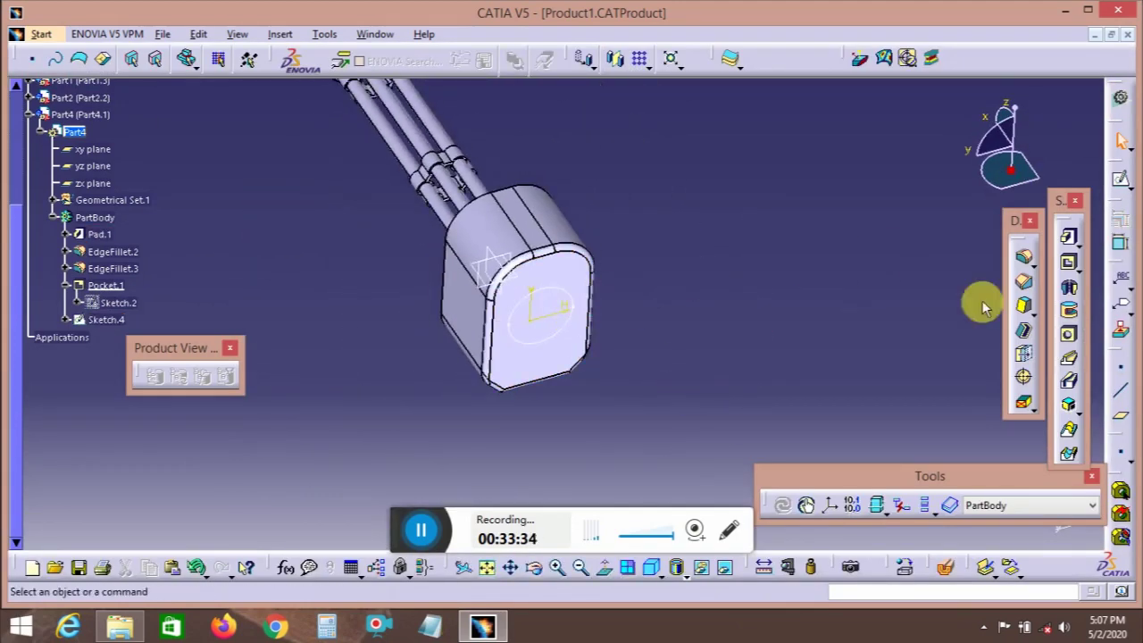
pyautogui.click(1071, 239)
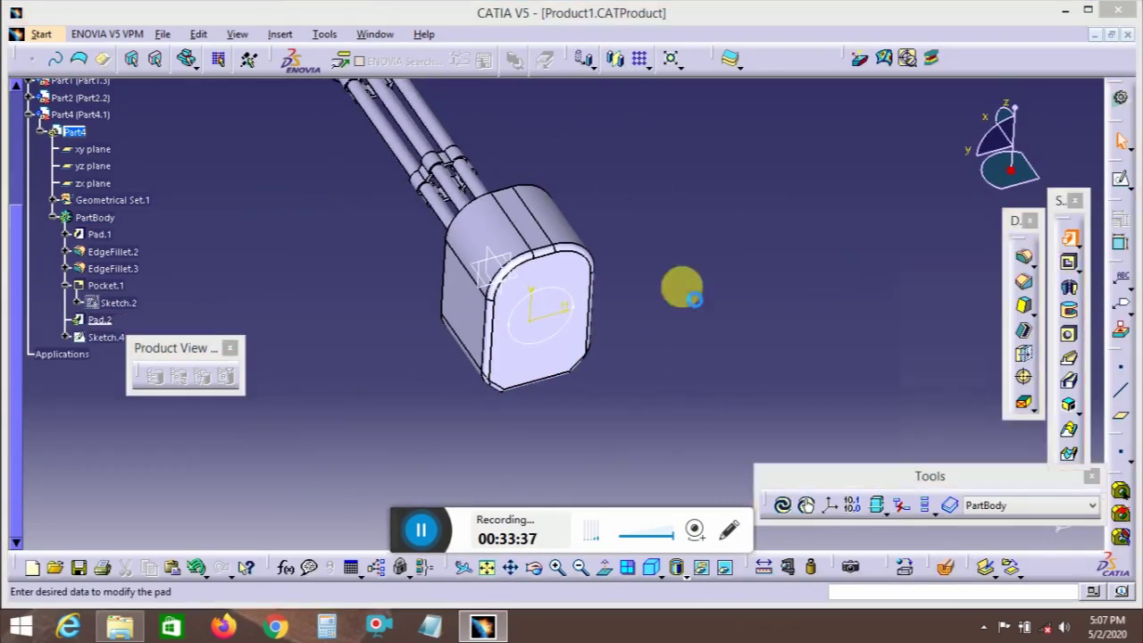
pyautogui.click(573, 301)
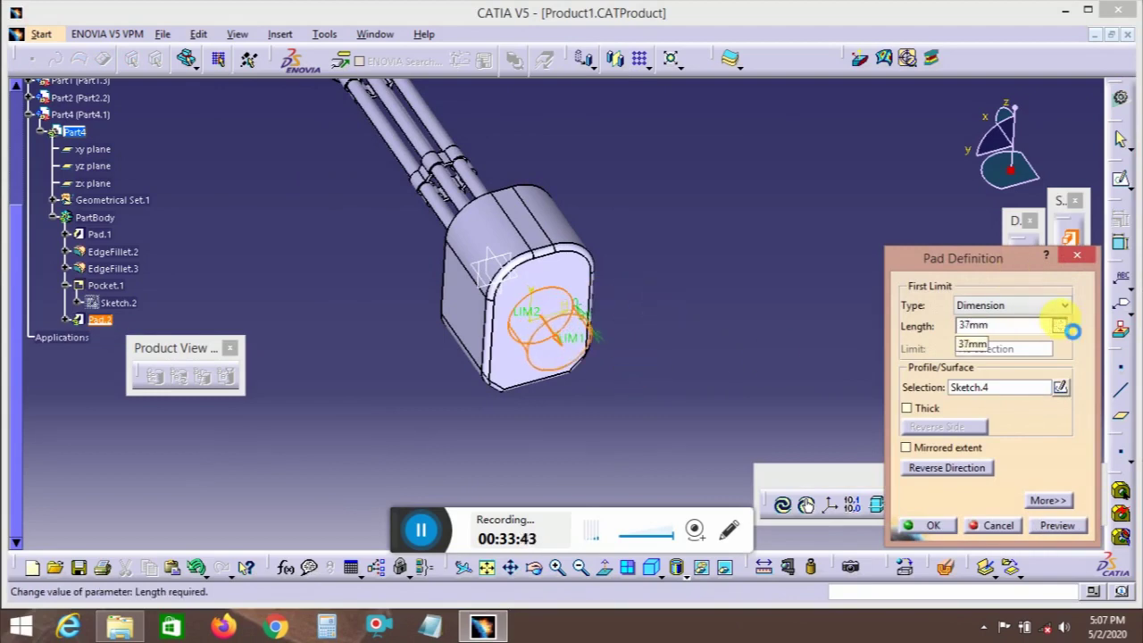
pyautogui.moveTo(1071, 330); pyautogui.dragTo(1068, 329)
pyautogui.moveTo(416, 416); pyautogui.dragTo(706, 370, button='middle')
pyautogui.doubleClick(982, 325)
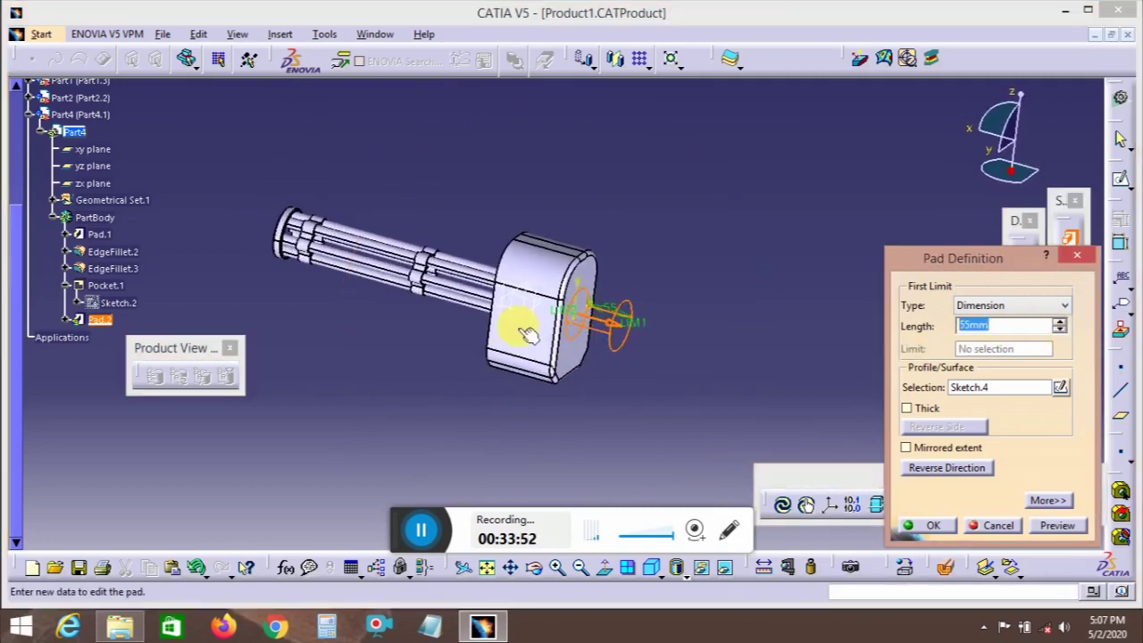
pyautogui.write('50')
pyautogui.press('Return')
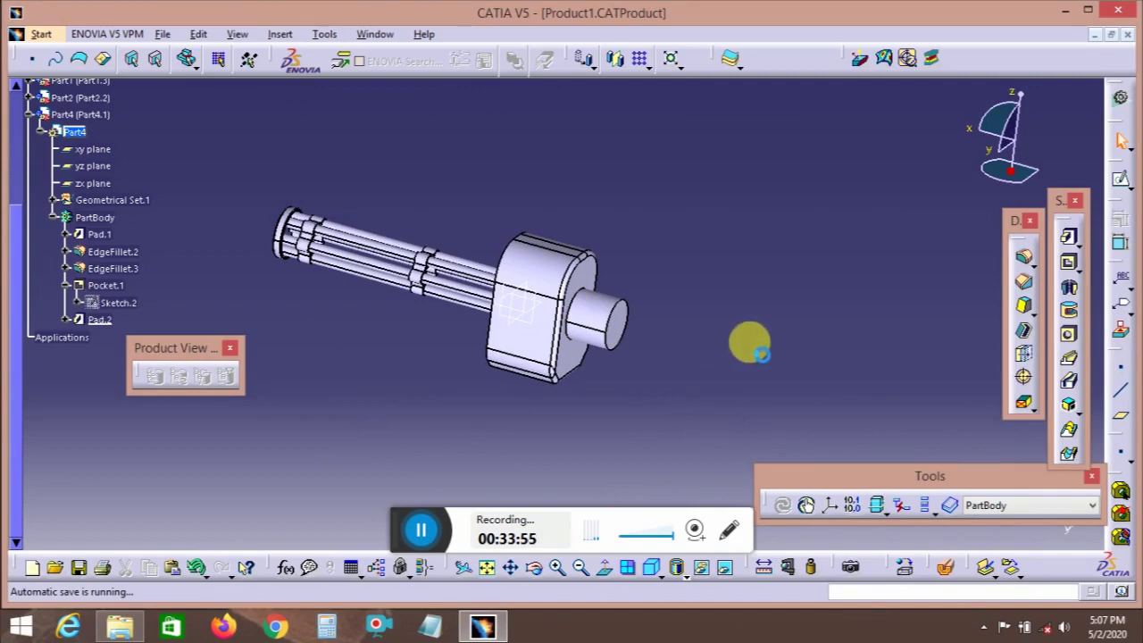
# - Try removing the rear cylindrical pad together with its circle sketch
pyautogui.moveTo(747, 340); pyautogui.dragTo(679, 412, button='middle')
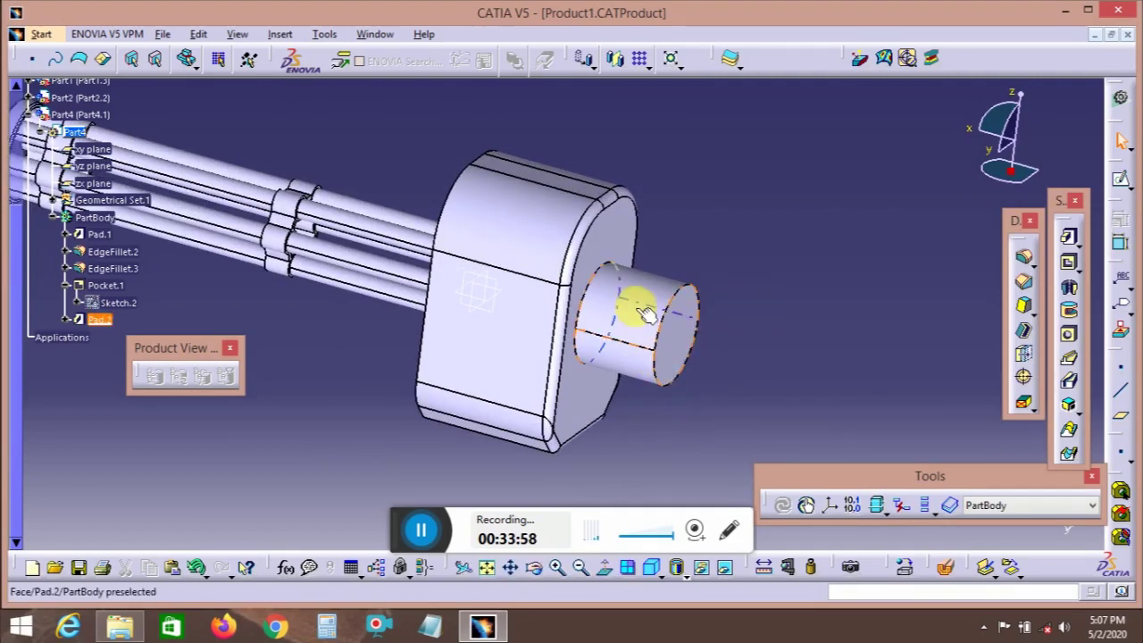
pyautogui.moveTo(668, 309); pyautogui.dragTo(721, 323, button='middle')
pyautogui.hotkey('ctrl', 'z')
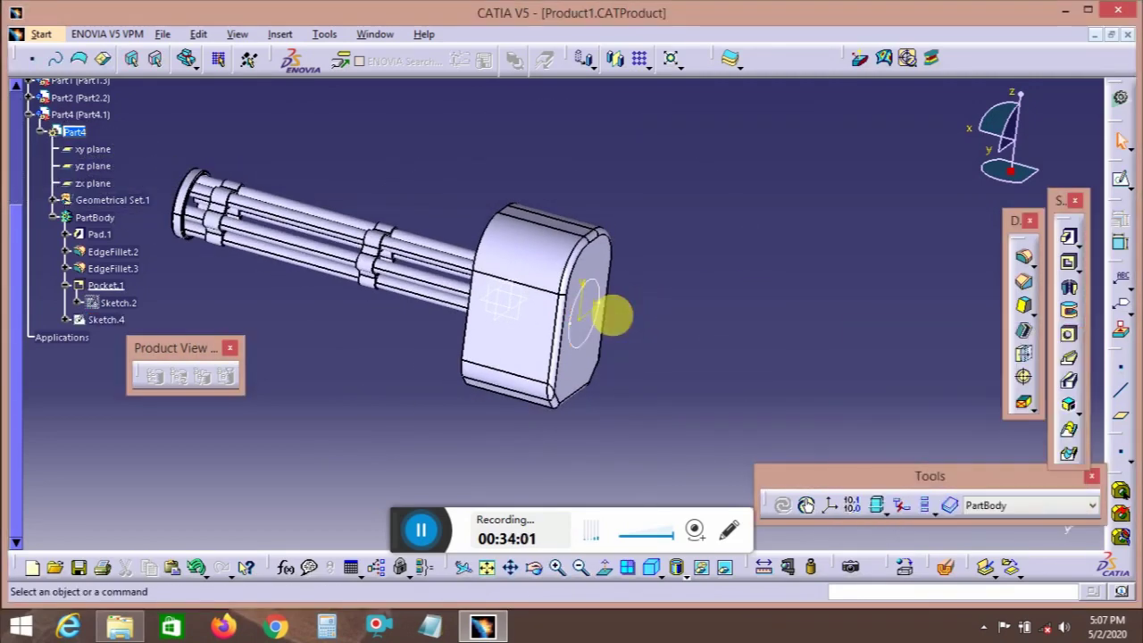
pyautogui.press('Delete')
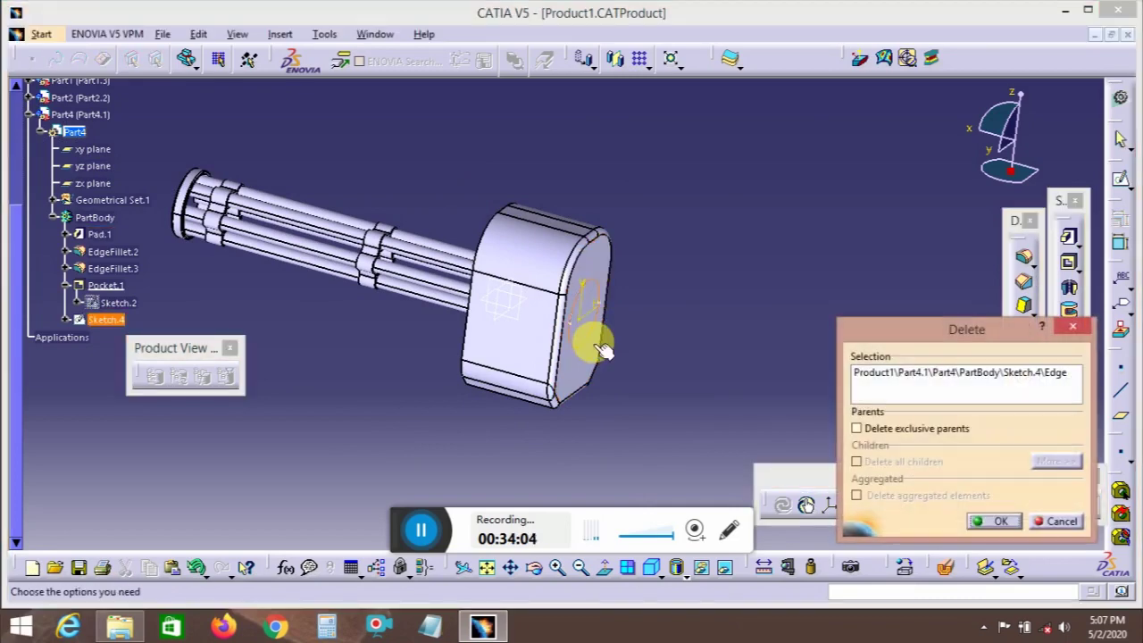
pyautogui.click(1000, 522)
pyautogui.click(584, 329)
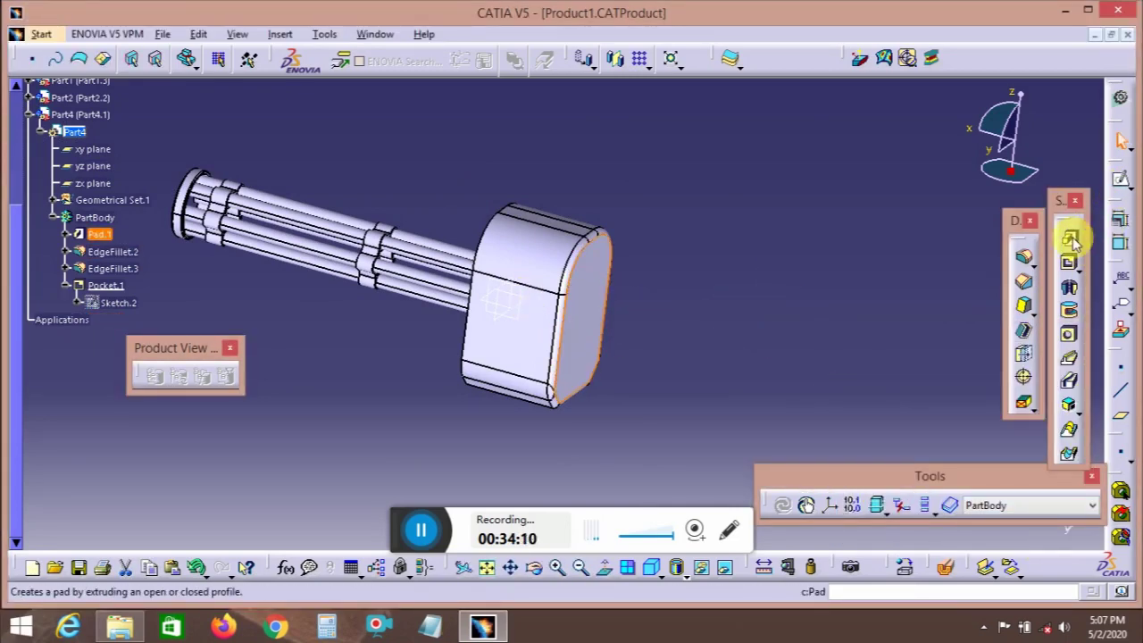
pyautogui.click(865, 320)
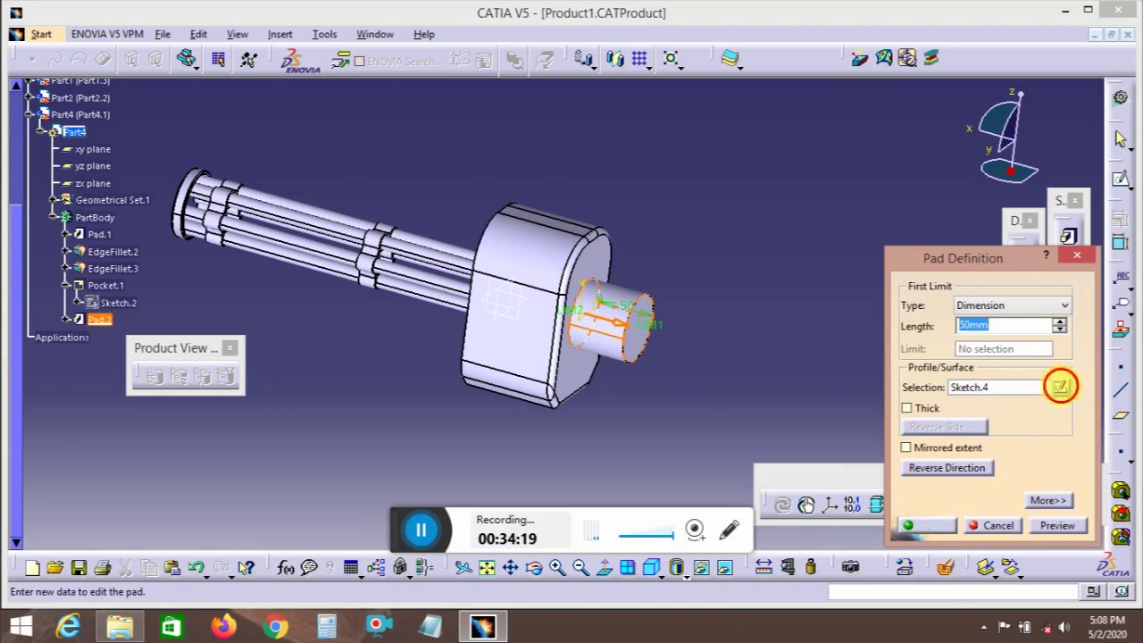
# - Open the rear pad's sketch and draw a larger circle of about 61.5 mm radius around the projected circle
pyautogui.click(1060, 386)
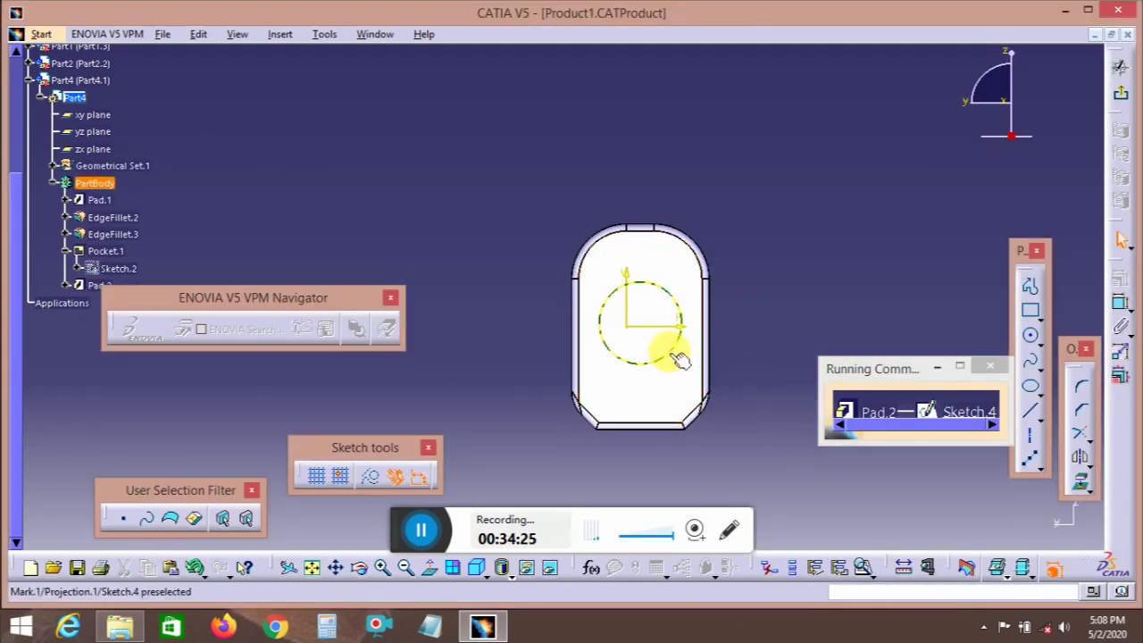
pyautogui.click(1031, 340)
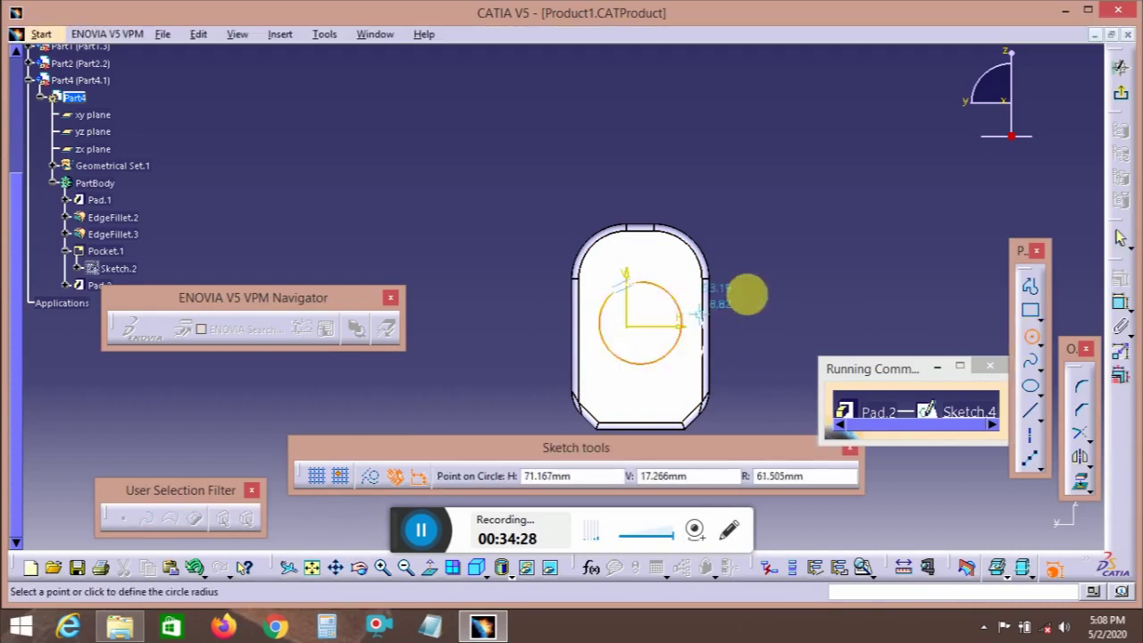
pyautogui.press('Escape')
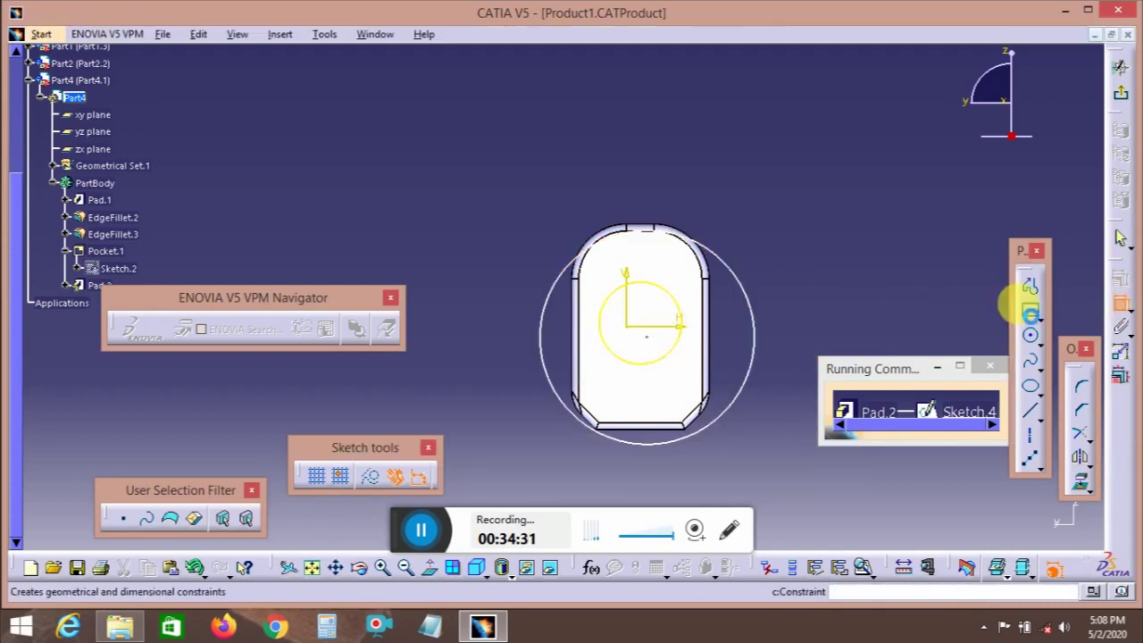
# - Constrain the large circle to be concentric with the projected circle in the rear pad's sketch
pyautogui.click(1031, 312)
pyautogui.click(748, 348)
pyautogui.click(679, 339)
pyautogui.rightClick(844, 287)
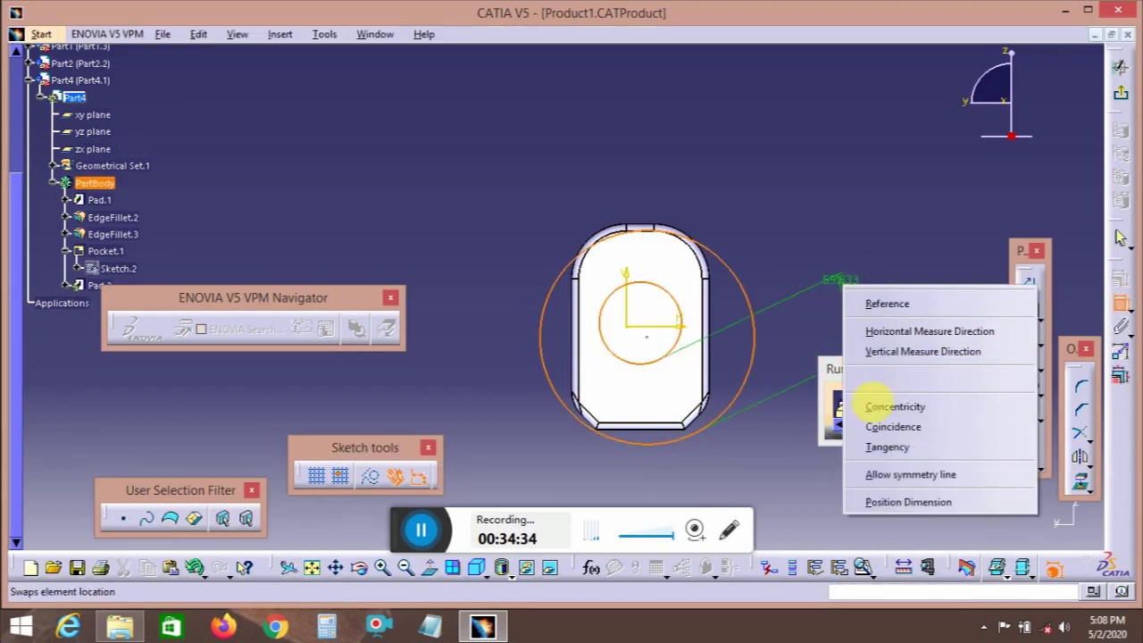
pyautogui.click(888, 407)
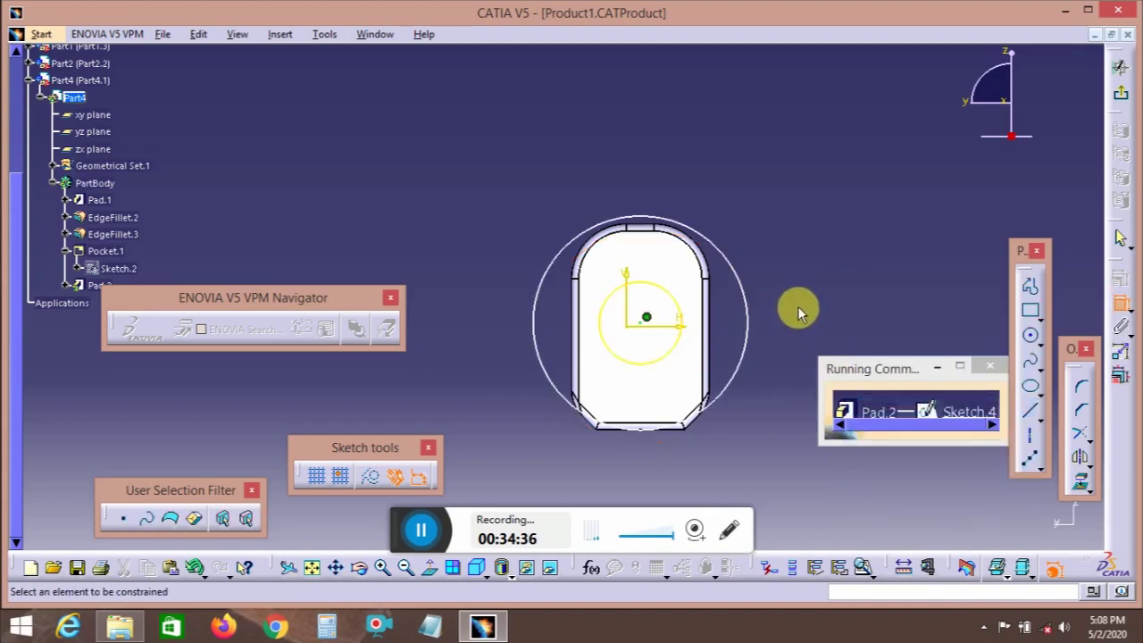
# - Dimension the large circle's centre from the vertical and horizontal sketch axes
pyautogui.click(637, 318)
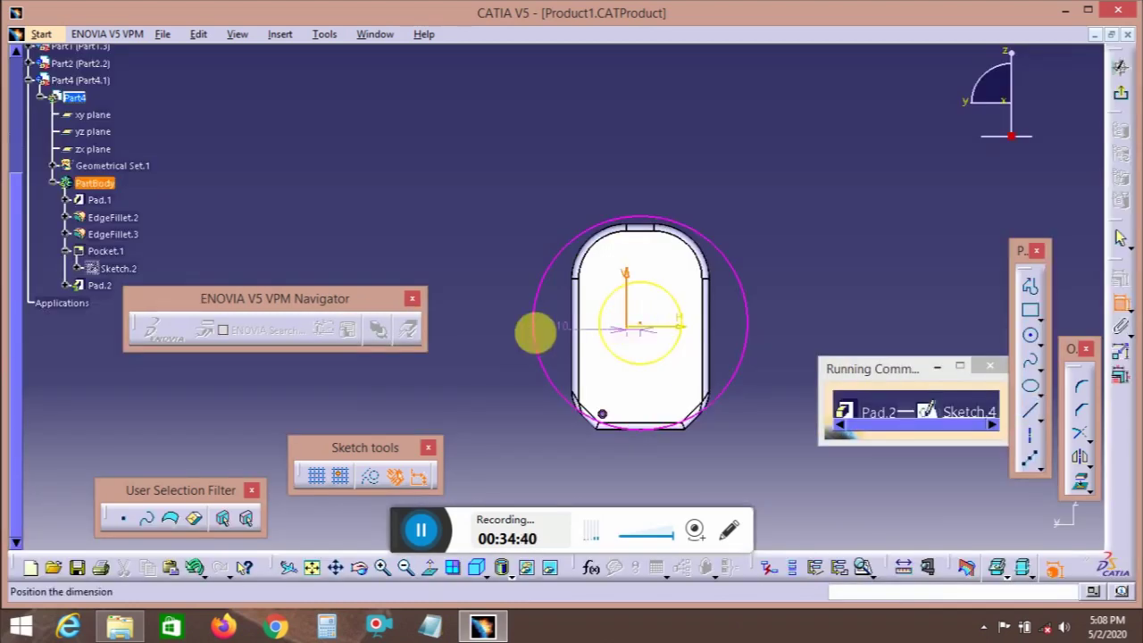
pyautogui.click(505, 242)
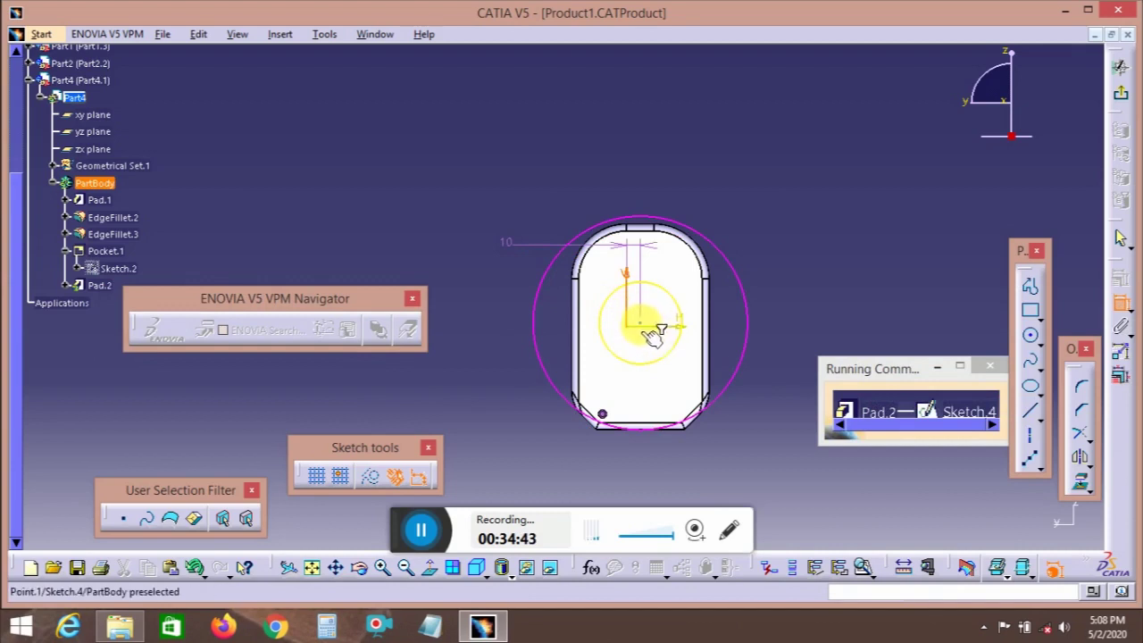
pyautogui.click(908, 295)
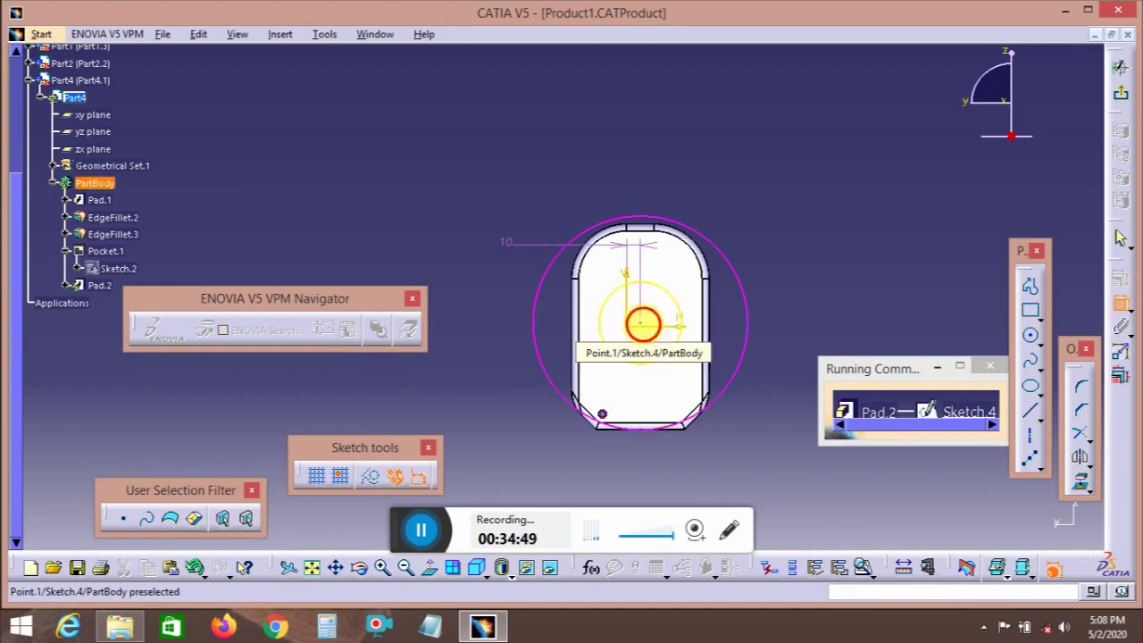
pyautogui.click(642, 323)
pyautogui.click(871, 306)
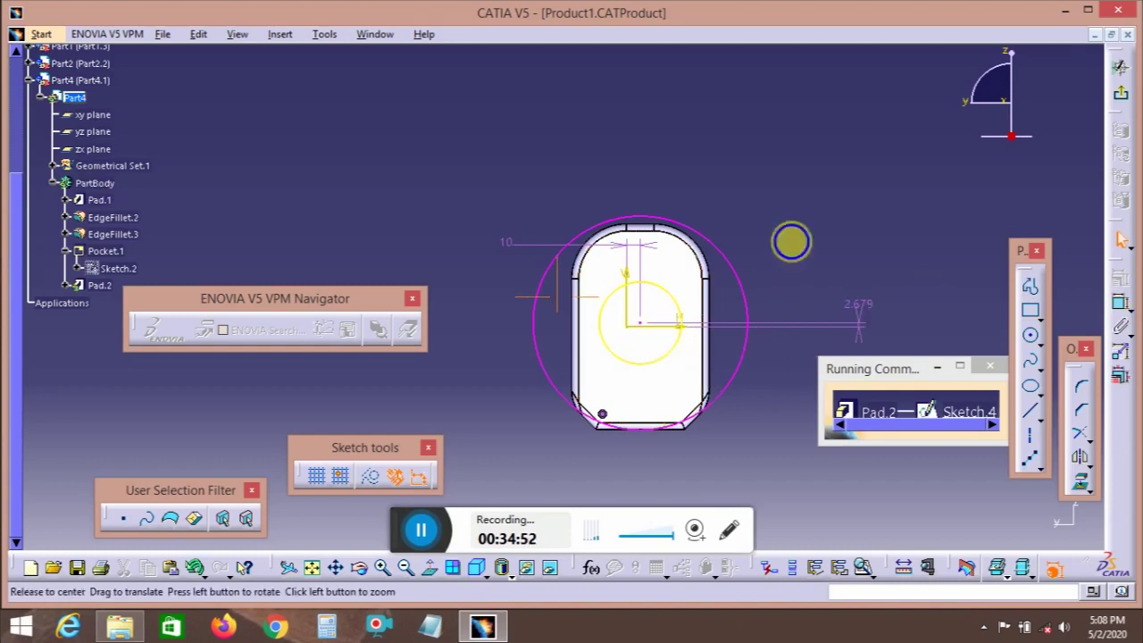
# - Delete the smaller projected circle from the rear pad's sketch, keeping the large circle
pyautogui.moveTo(791, 241); pyautogui.dragTo(587, 383, button='middle')
pyautogui.rightClick(587, 383)
pyautogui.click(705, 340)
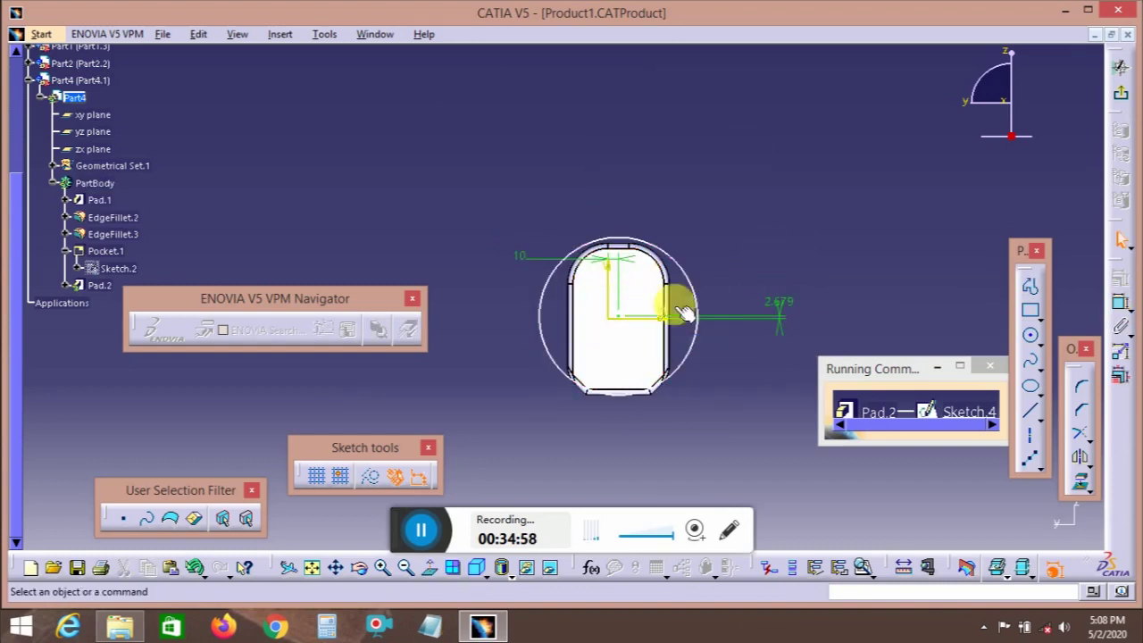
# - Set the remaining circle's diameter to 50 mm and apply the edited sketch to the 50 mm long rear pad
pyautogui.click(1119, 301)
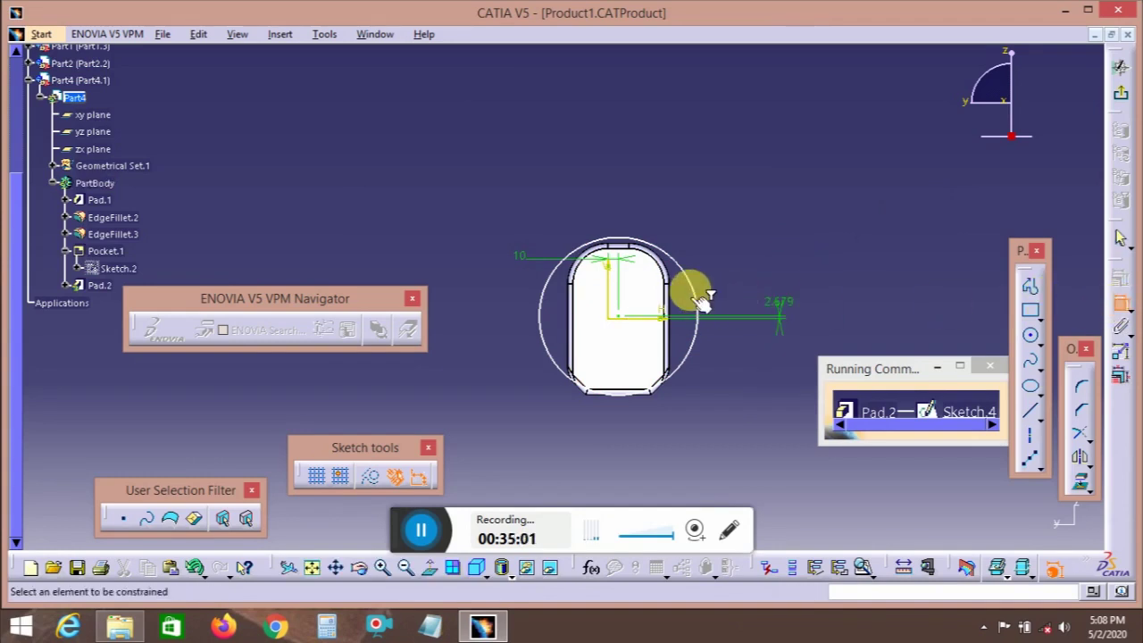
pyautogui.click(685, 284)
pyautogui.doubleClick(773, 265)
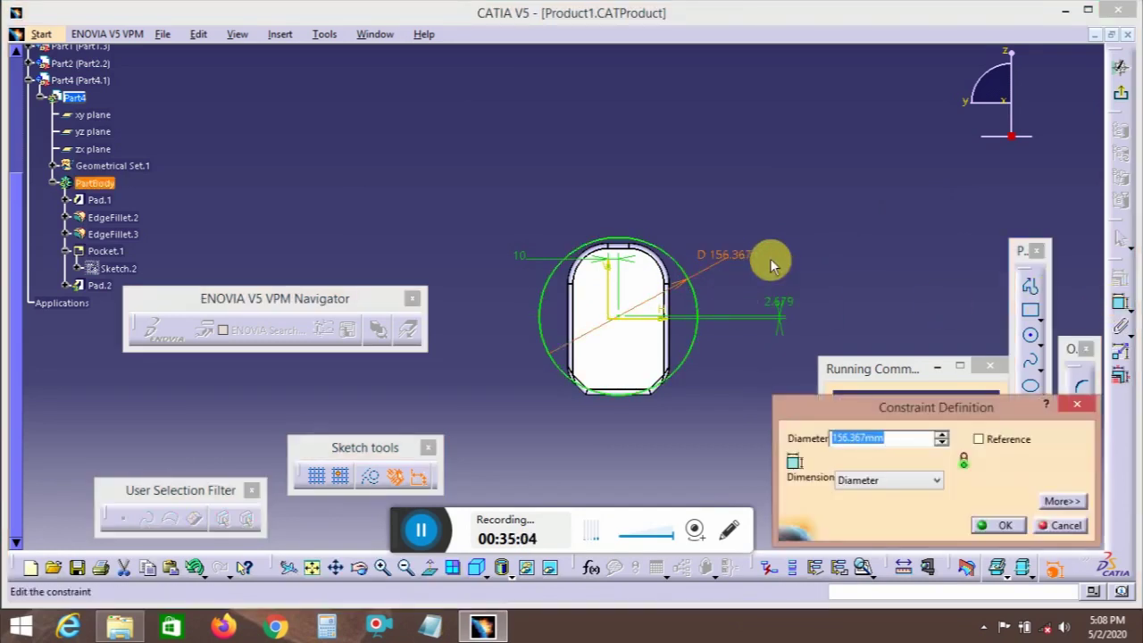
pyautogui.press('Return')
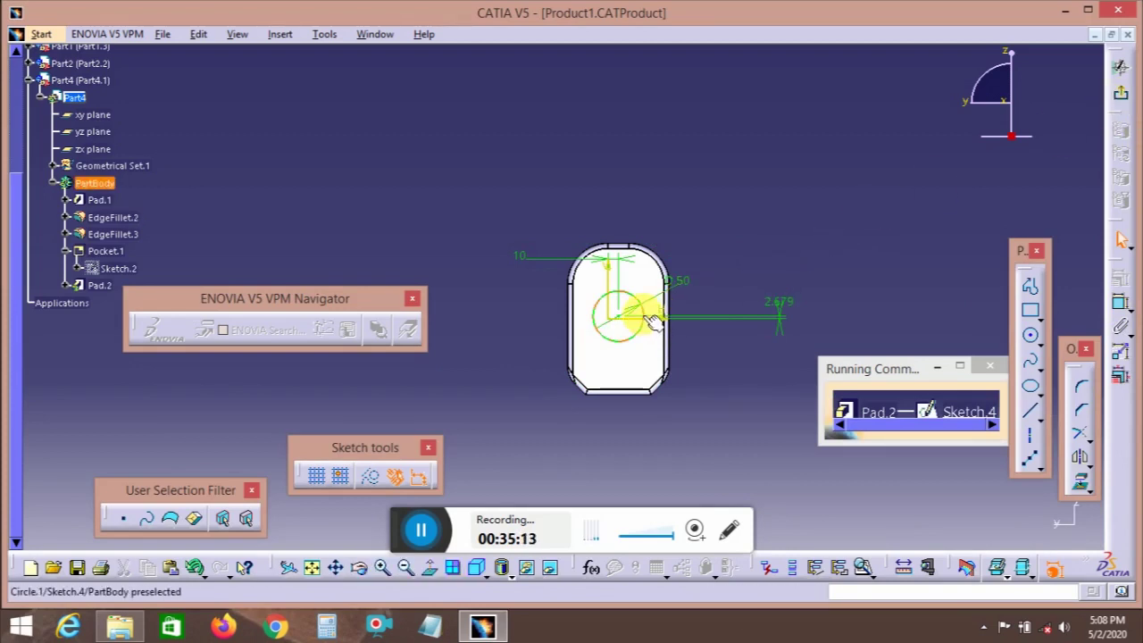
pyautogui.click(1123, 99)
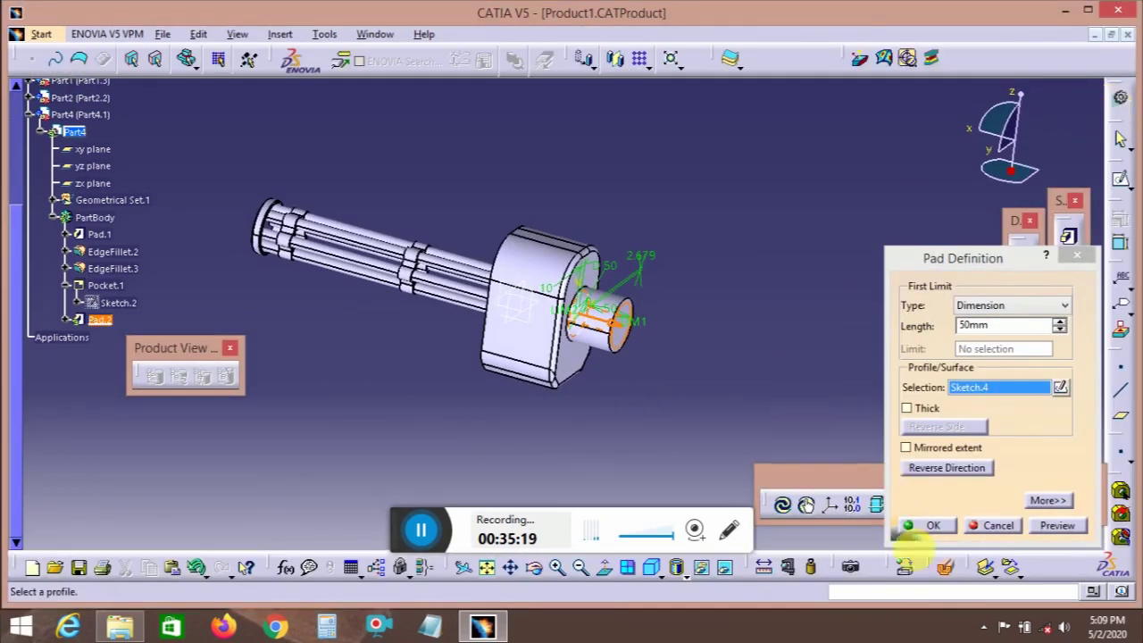
pyautogui.click(933, 527)
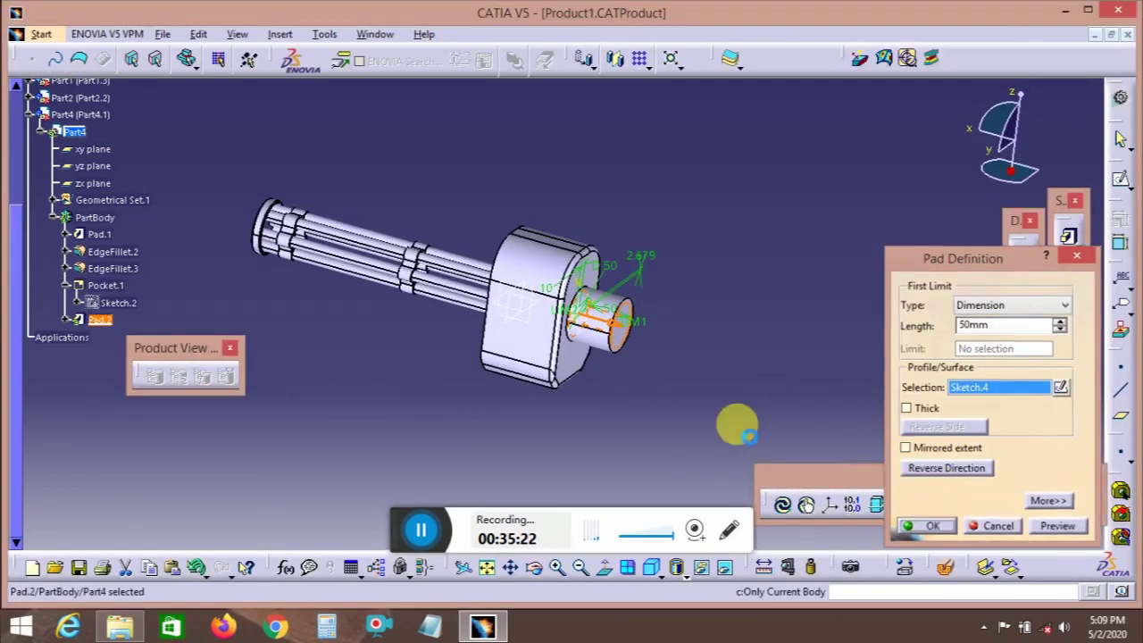
# - Fillet the outer end edge of the rear cylindrical pad with a 5 mm radius
pyautogui.click(1024, 258)
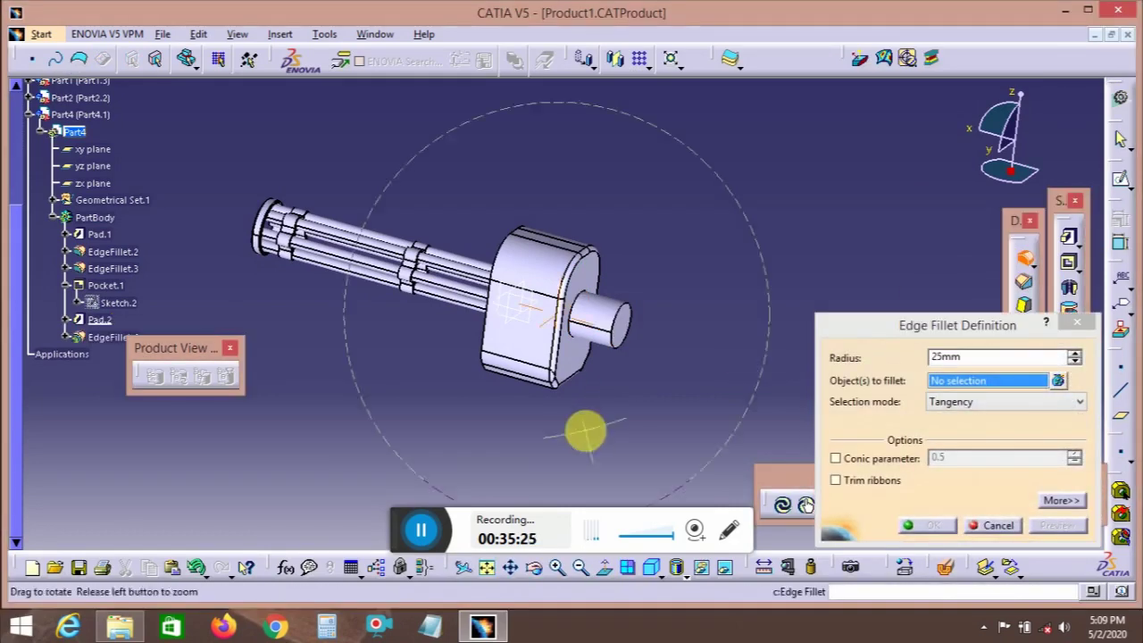
pyautogui.moveTo(587, 434); pyautogui.dragTo(681, 344, button='middle')
pyautogui.click(681, 339)
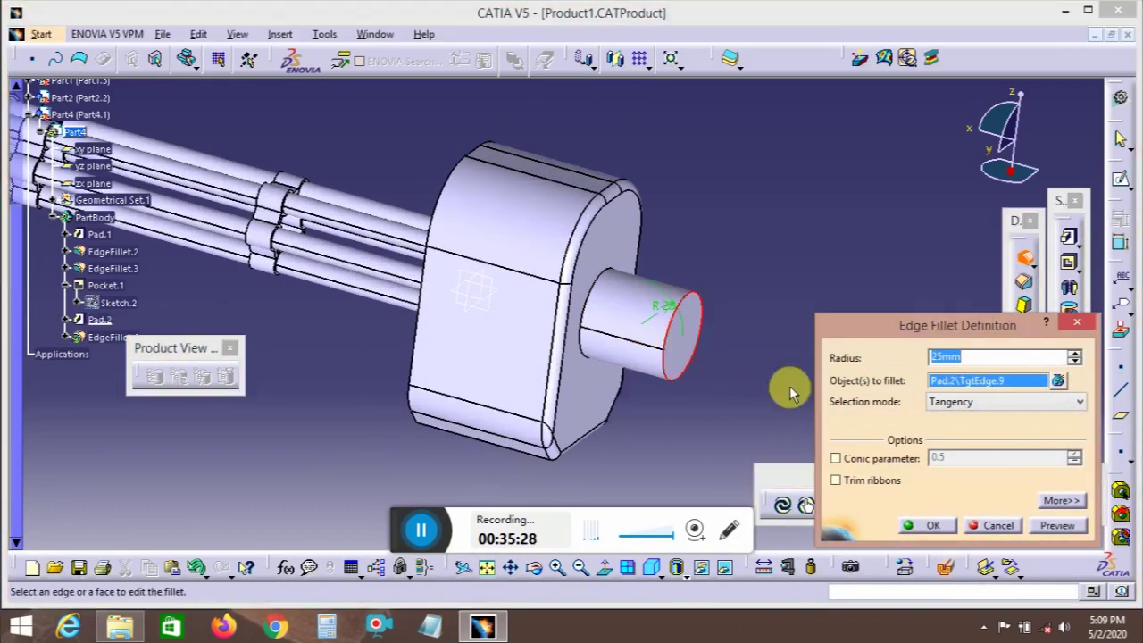
pyautogui.click(1063, 526)
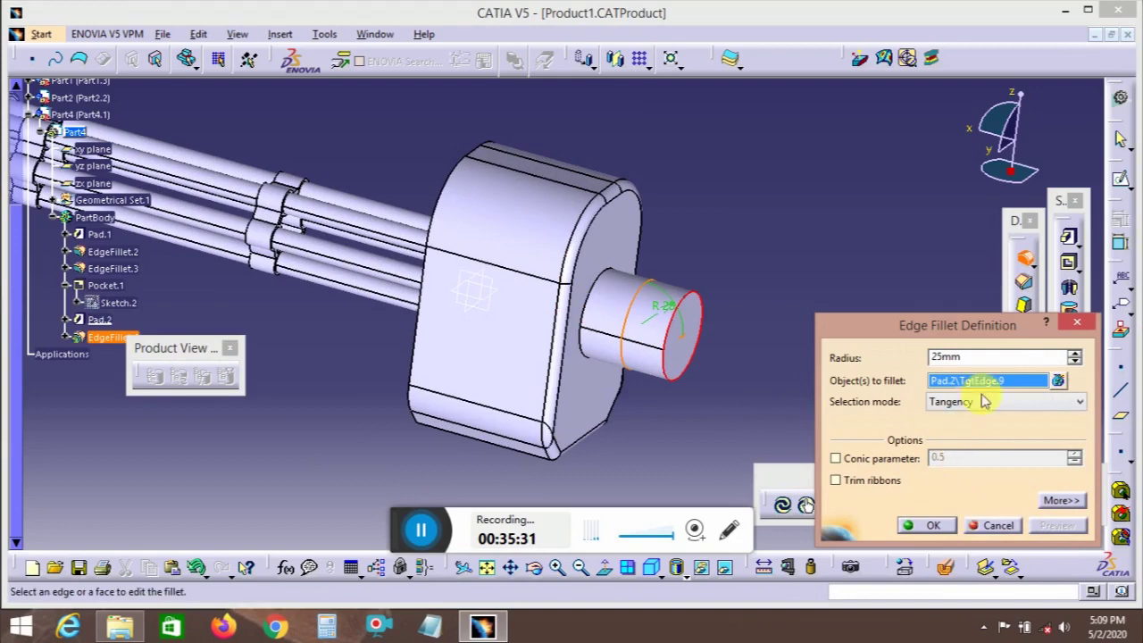
pyautogui.moveTo(979, 357); pyautogui.dragTo(833, 361)
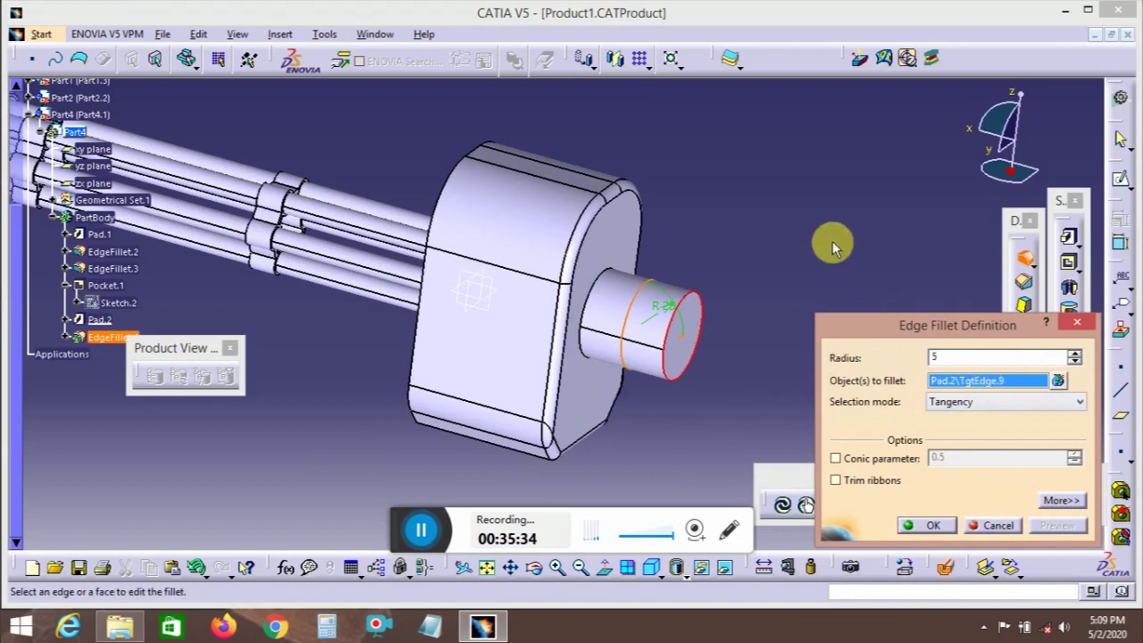
pyautogui.click(925, 525)
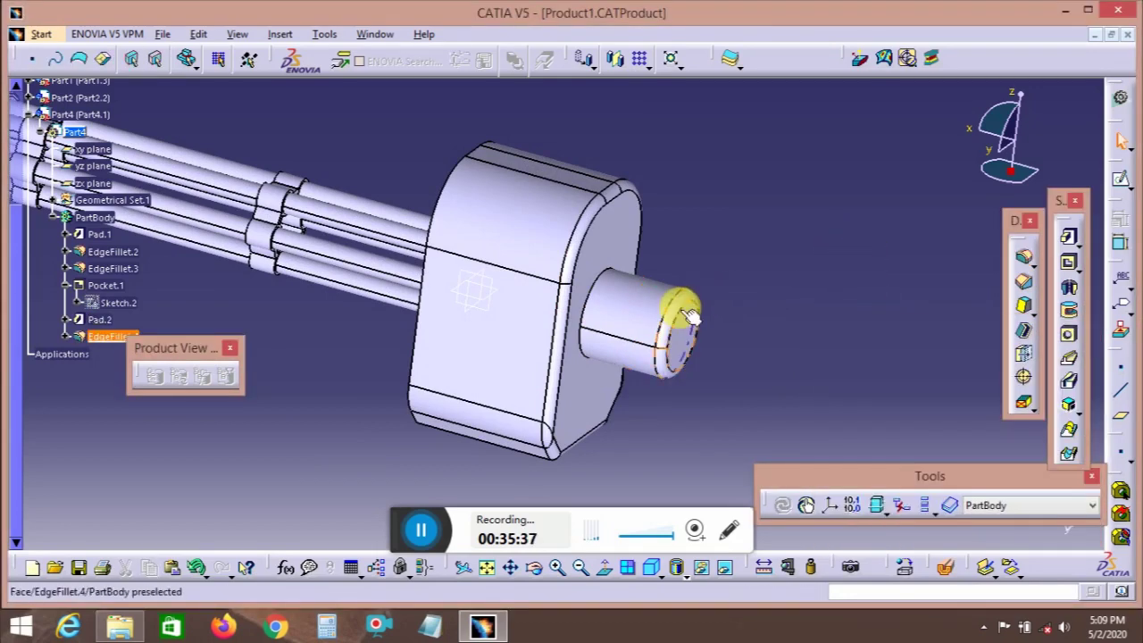
pyautogui.moveTo(690, 317); pyautogui.dragTo(669, 364, button='middle')
pyautogui.moveTo(637, 373); pyautogui.dragTo(620, 324, button='middle')
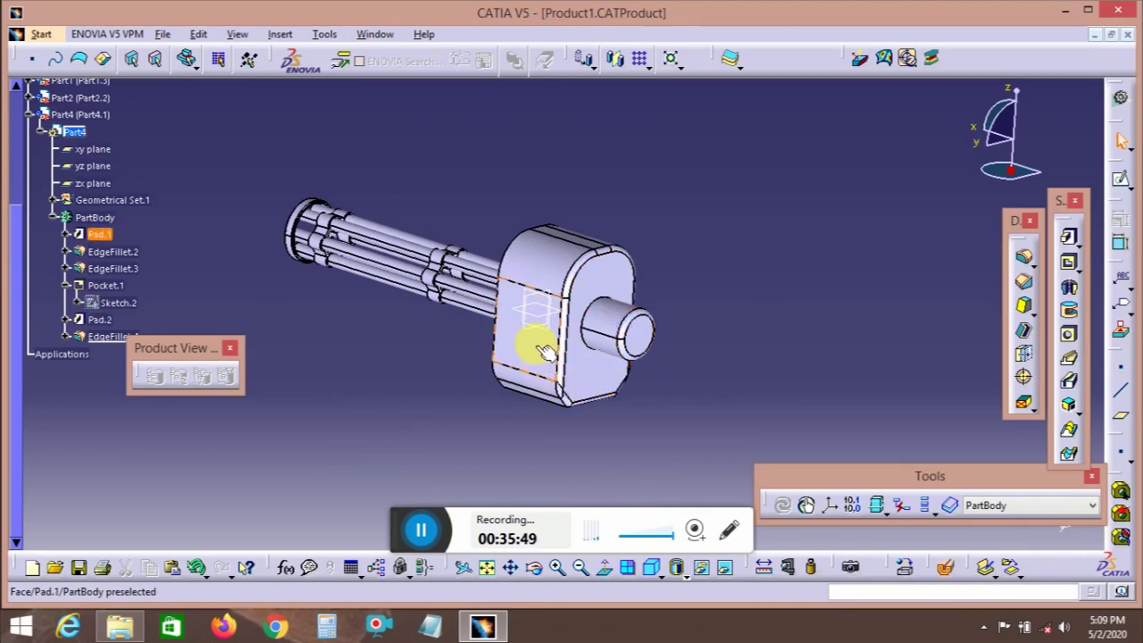
pyautogui.keyDown('ctrl'); pyautogui.moveTo(581, 373); pyautogui.dragTo(536, 382, button='middle'); pyautogui.keyUp('ctrl')
pyautogui.click(552, 378)
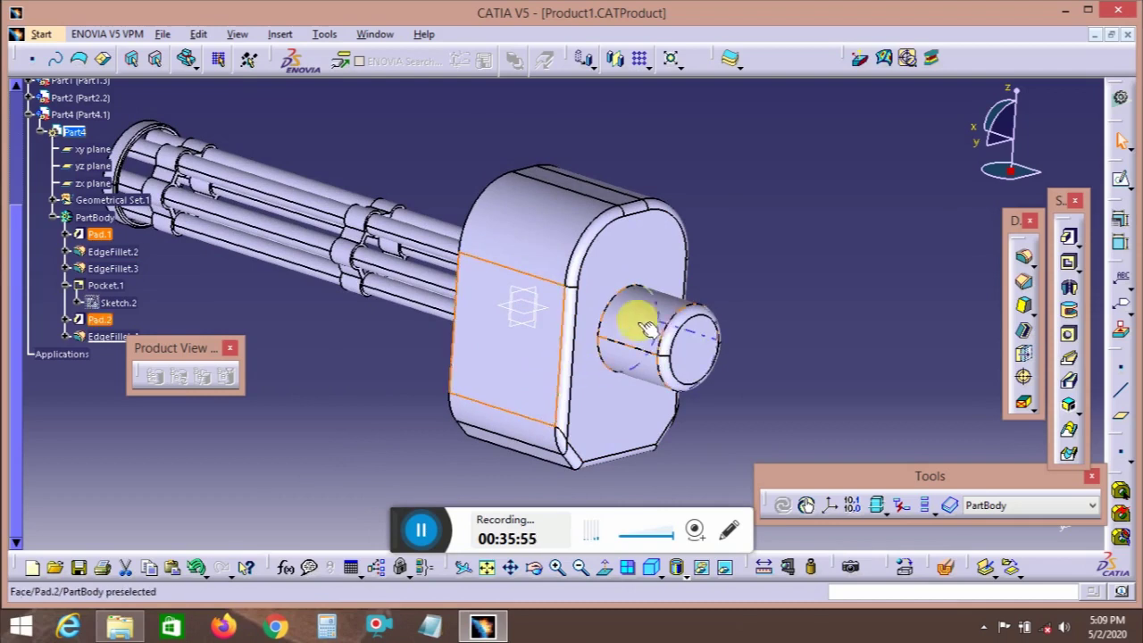
pyautogui.keyDown('ctrl'); pyautogui.moveTo(638, 320); pyautogui.dragTo(651, 343, button='middle'); pyautogui.keyUp('ctrl')
pyautogui.click(806, 302)
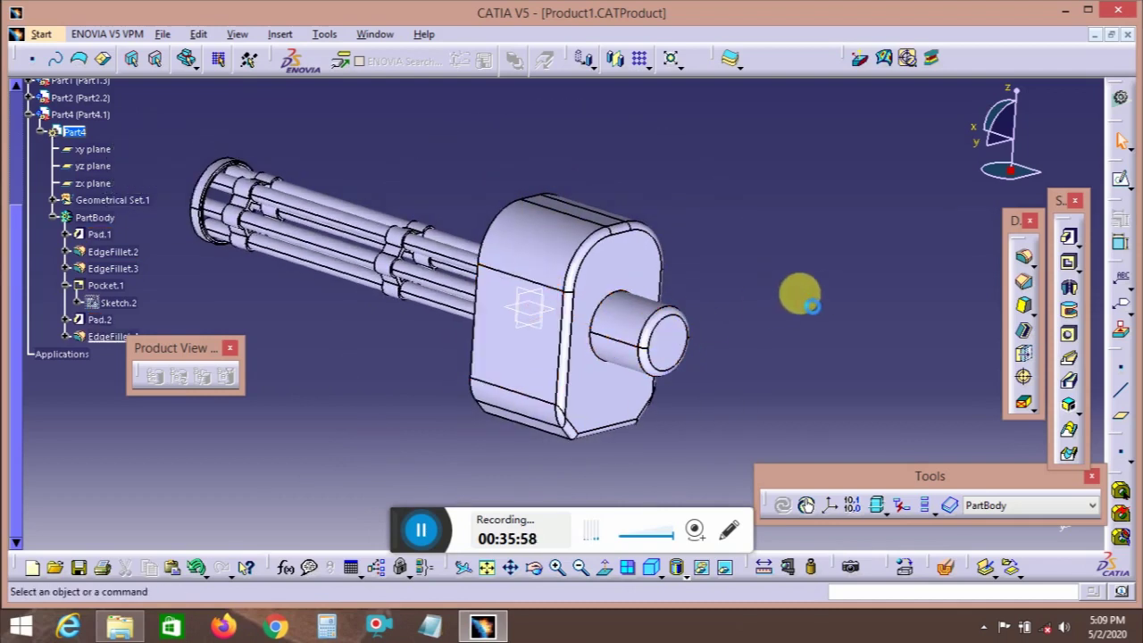
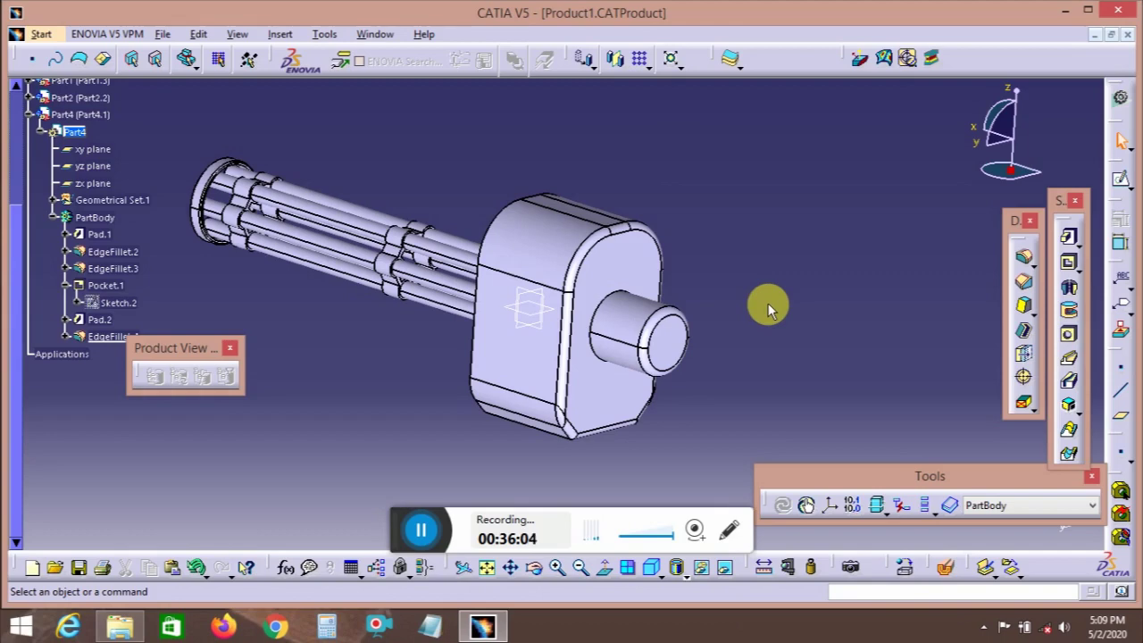
# - Start a sketch on the yz plane and draw two circles of about 13 mm and 18 mm diameter on the block's right side edge
pyautogui.moveTo(396, 383); pyautogui.dragTo(466, 346, button='middle')
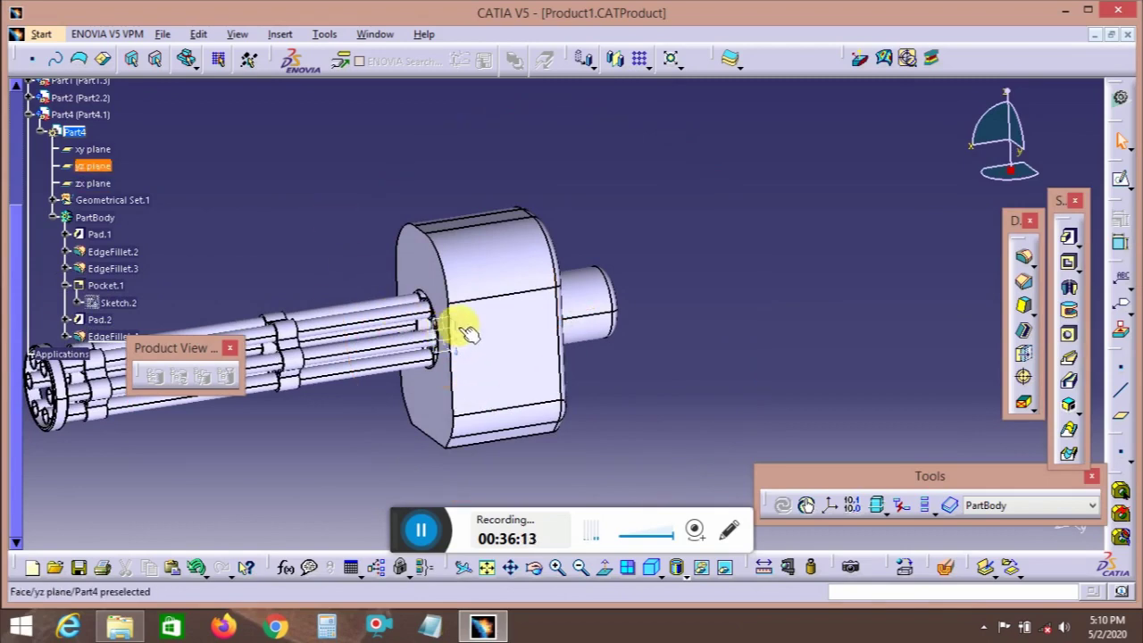
pyautogui.click(1122, 182)
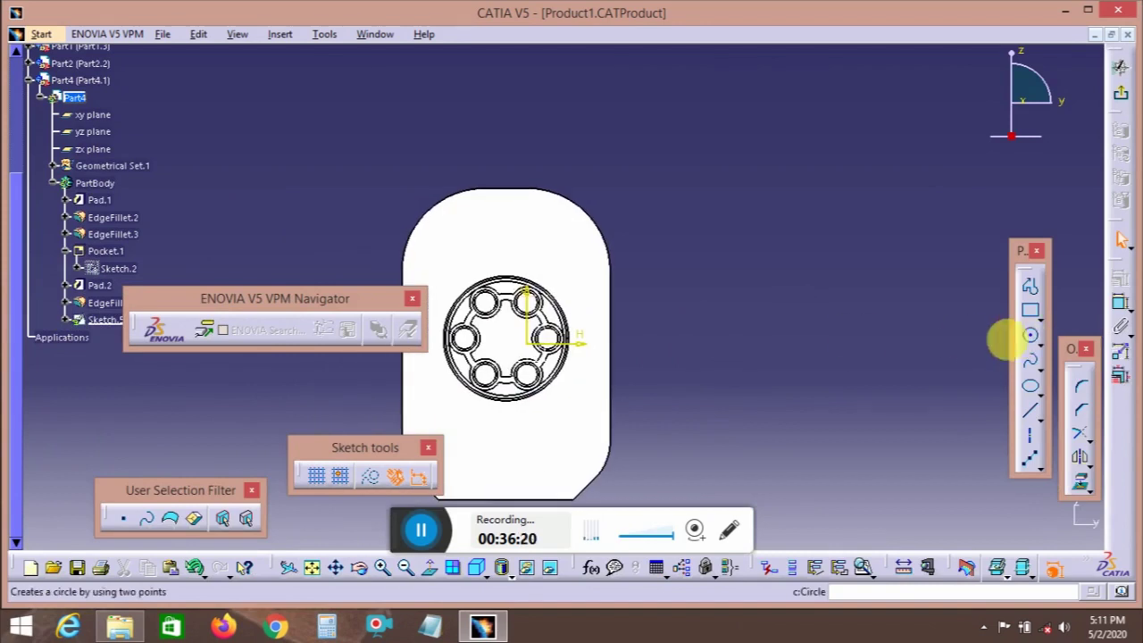
pyautogui.click(1031, 337)
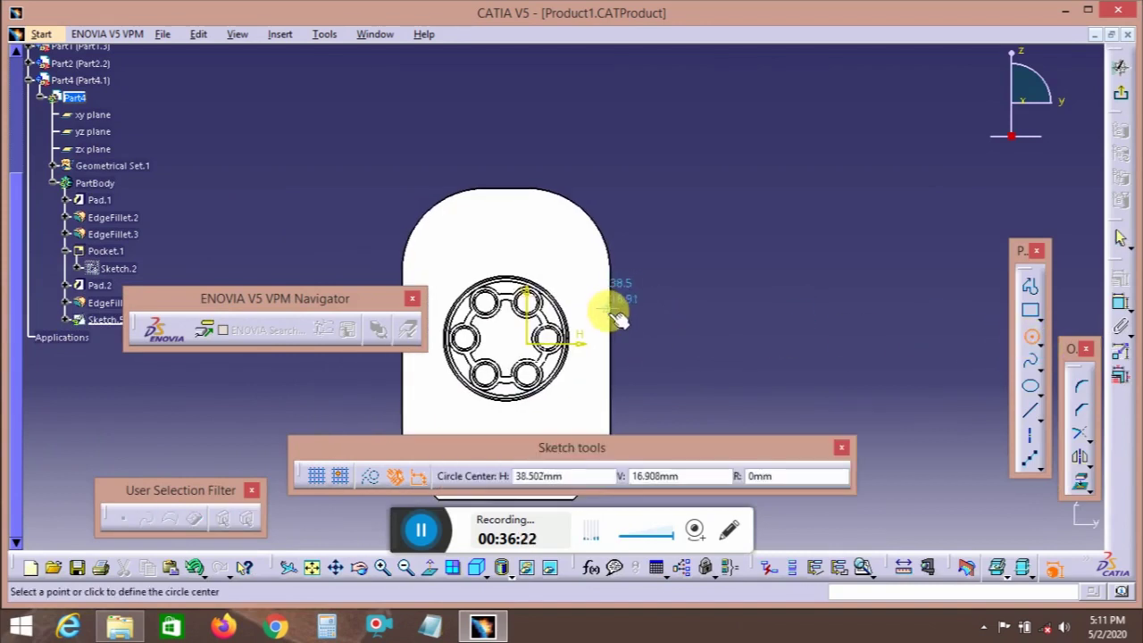
pyautogui.click(614, 310)
pyautogui.click(622, 308)
pyautogui.moveTo(620, 388); pyautogui.dragTo(620, 312, button='middle')
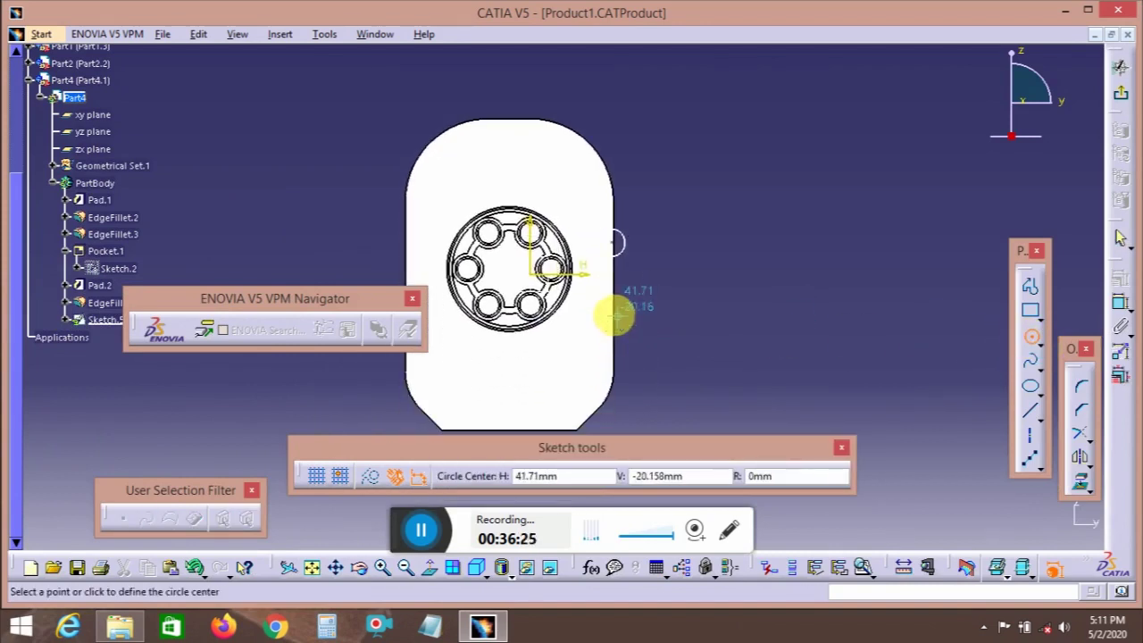
pyautogui.click(622, 304)
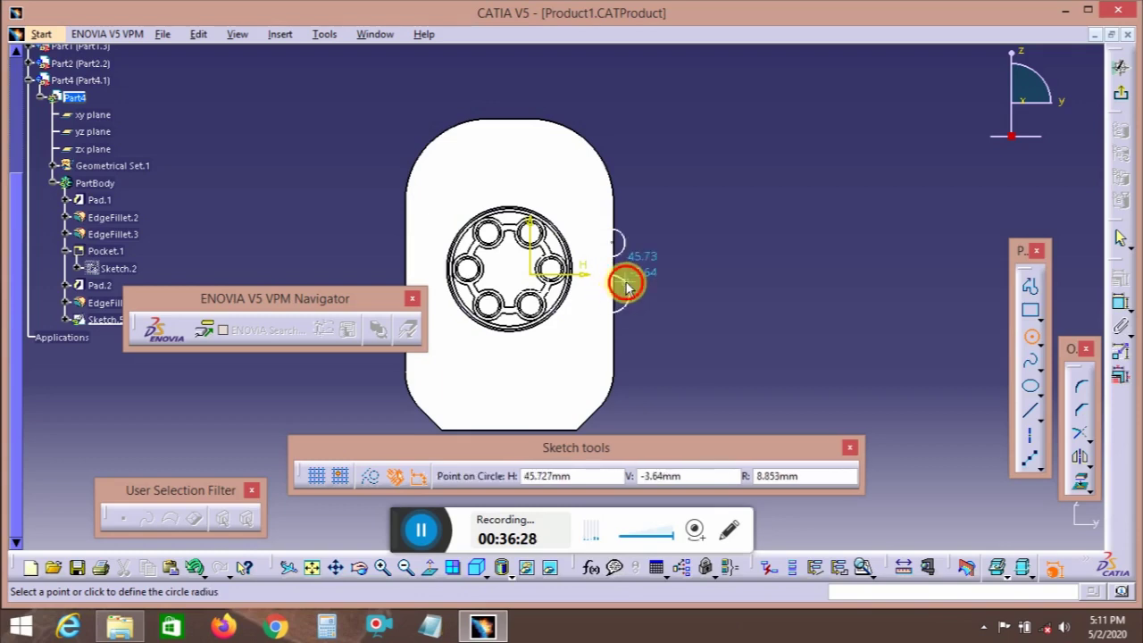
pyautogui.click(625, 284)
# - Constrain the centres of both small circles to be coincident with the block's right side edge
pyautogui.click(1120, 303)
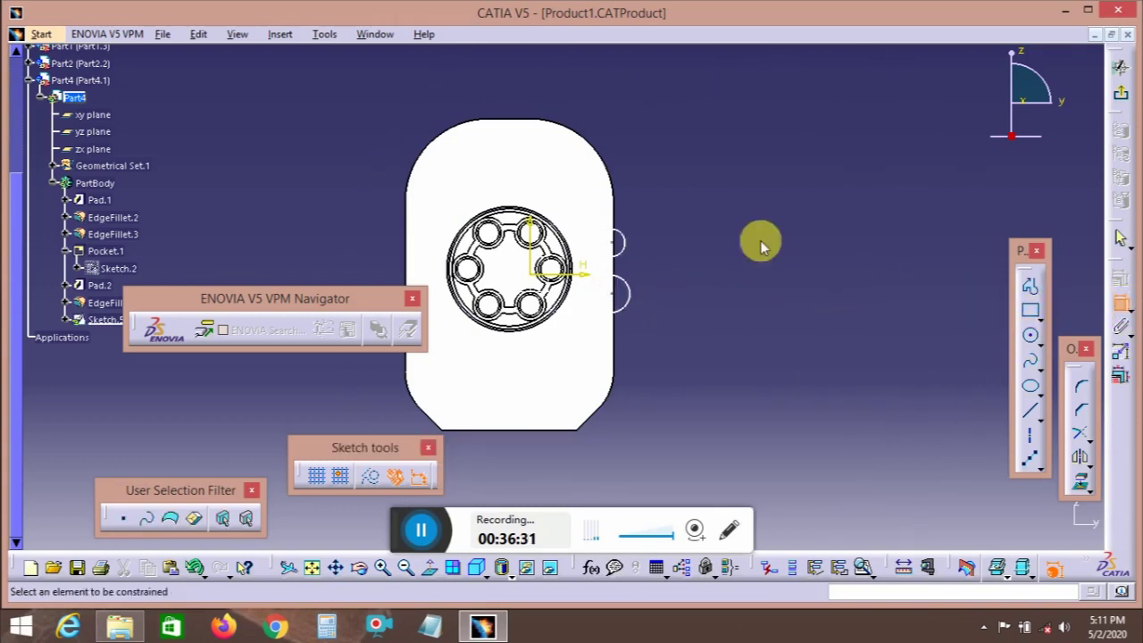
pyautogui.rightClick(622, 242)
pyautogui.click(721, 325)
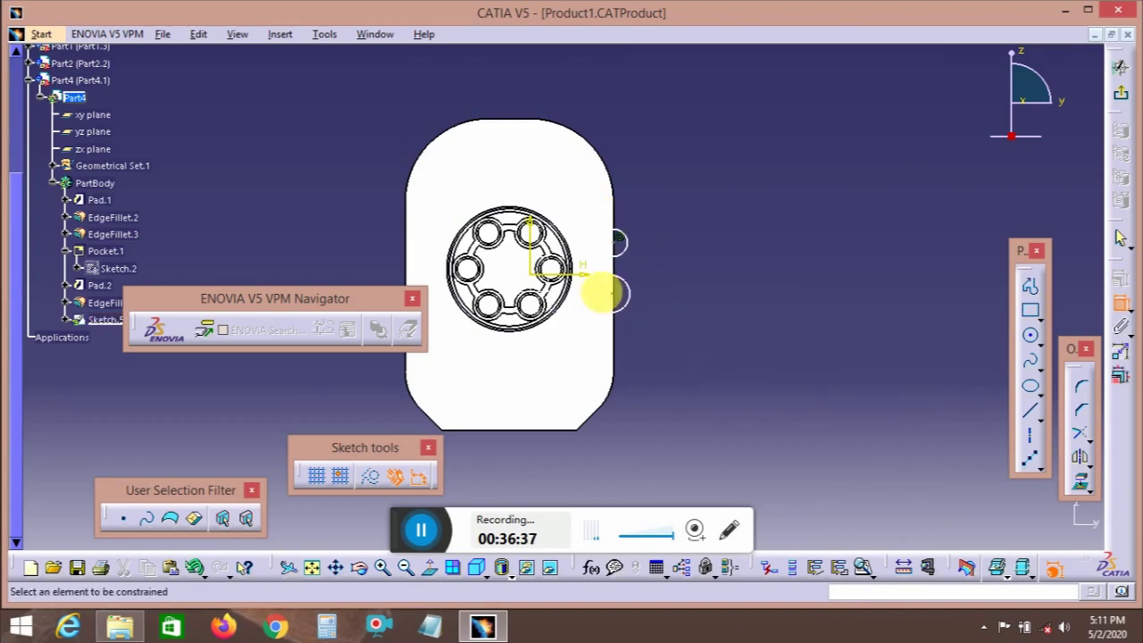
pyautogui.click(618, 297)
pyautogui.rightClick(623, 346)
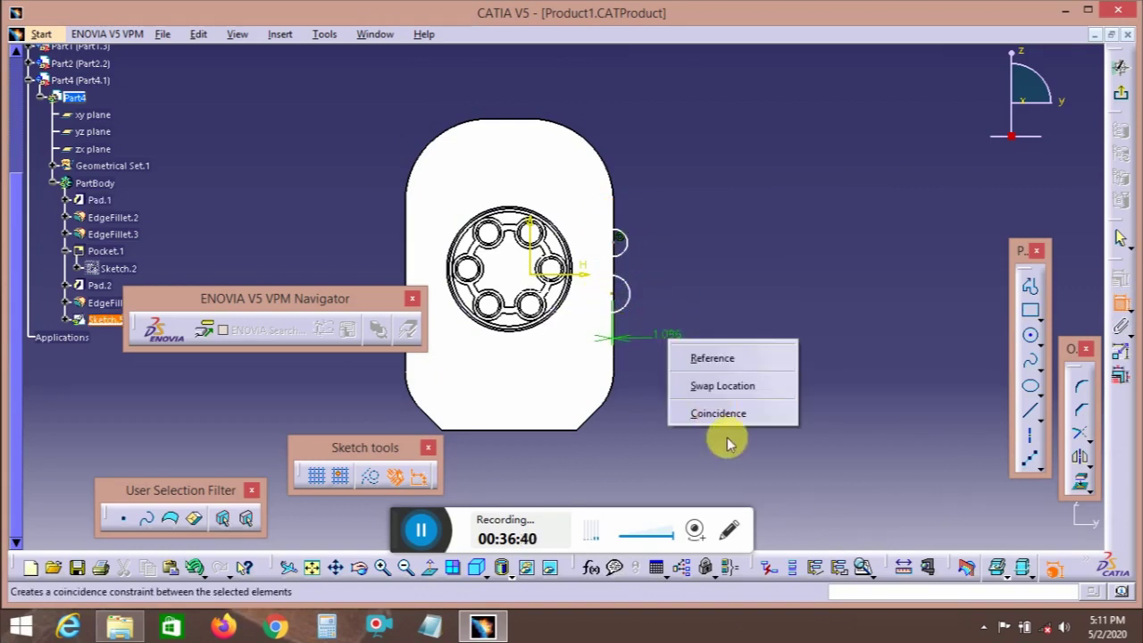
pyautogui.click(721, 409)
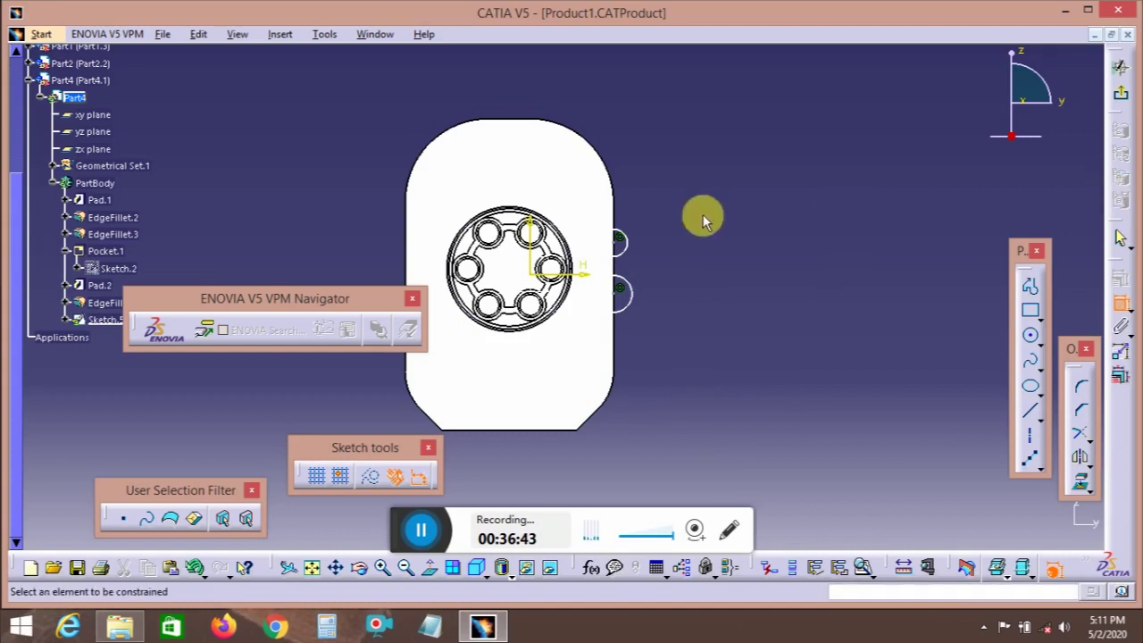
# - Dimension the diameters of both side-edge circles and set each to 15 mm
pyautogui.click(619, 244)
pyautogui.doubleClick(705, 228)
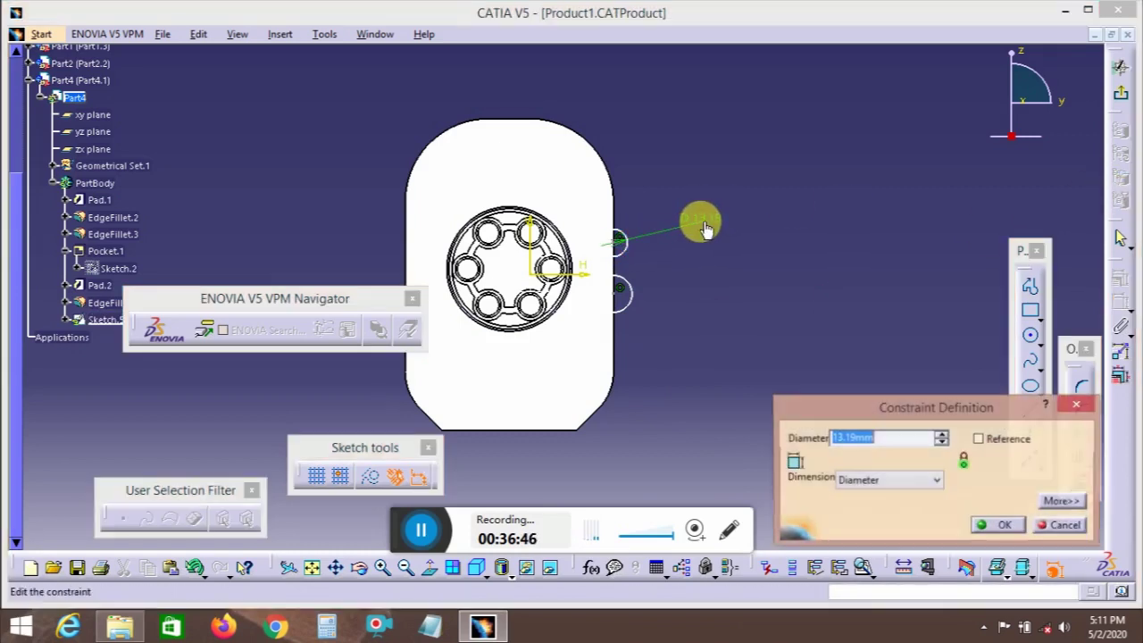
pyautogui.write('15')
pyautogui.press('Return')
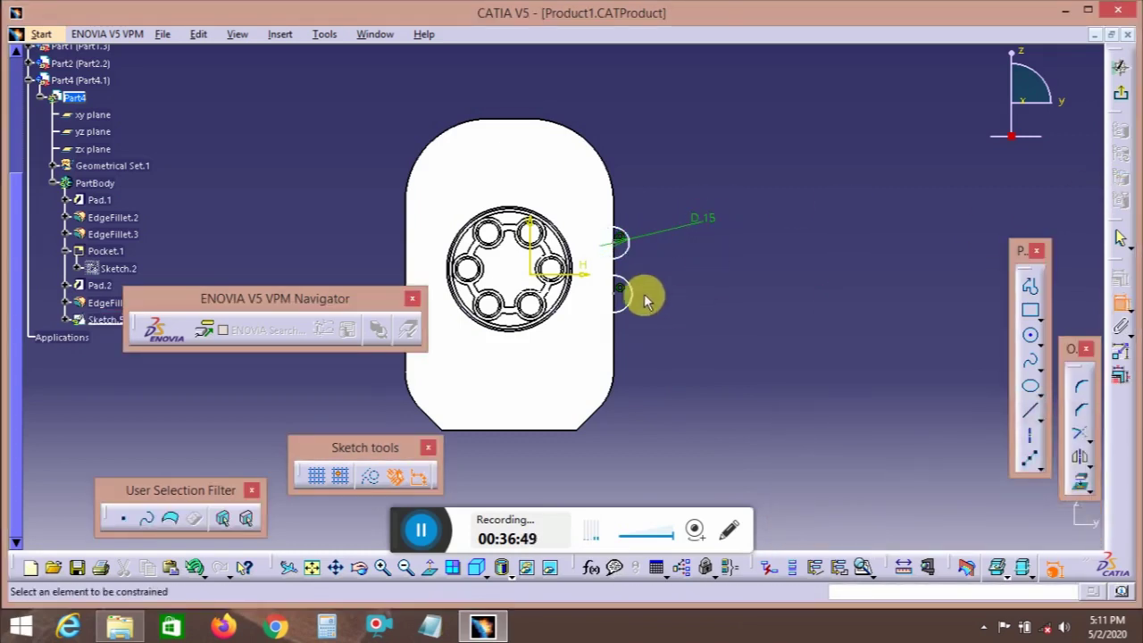
pyautogui.click(614, 295)
pyautogui.doubleClick(706, 308)
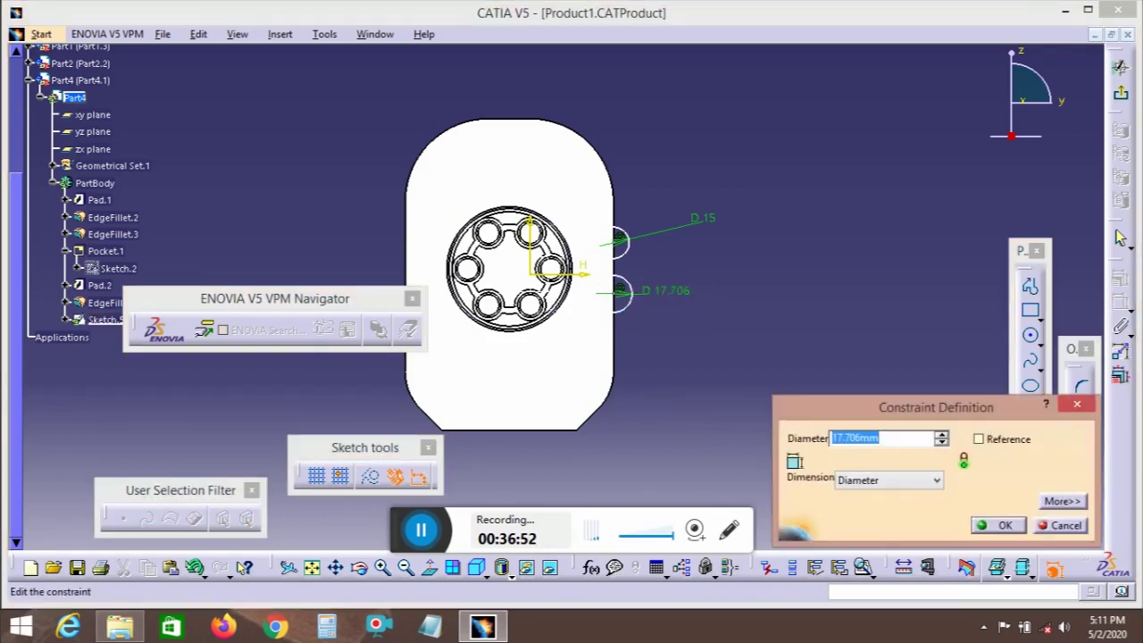
pyautogui.press('Return')
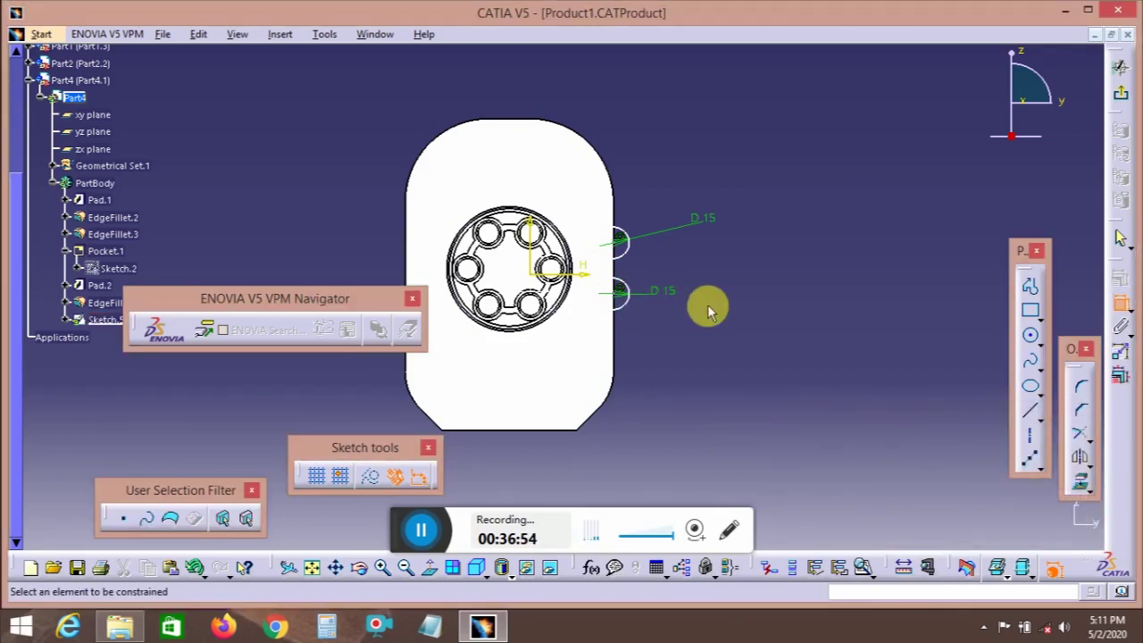
# - Dimension the upper small circle's centre from the horizontal axis and set the distance to 15 mm
pyautogui.click(591, 283)
pyautogui.click(619, 246)
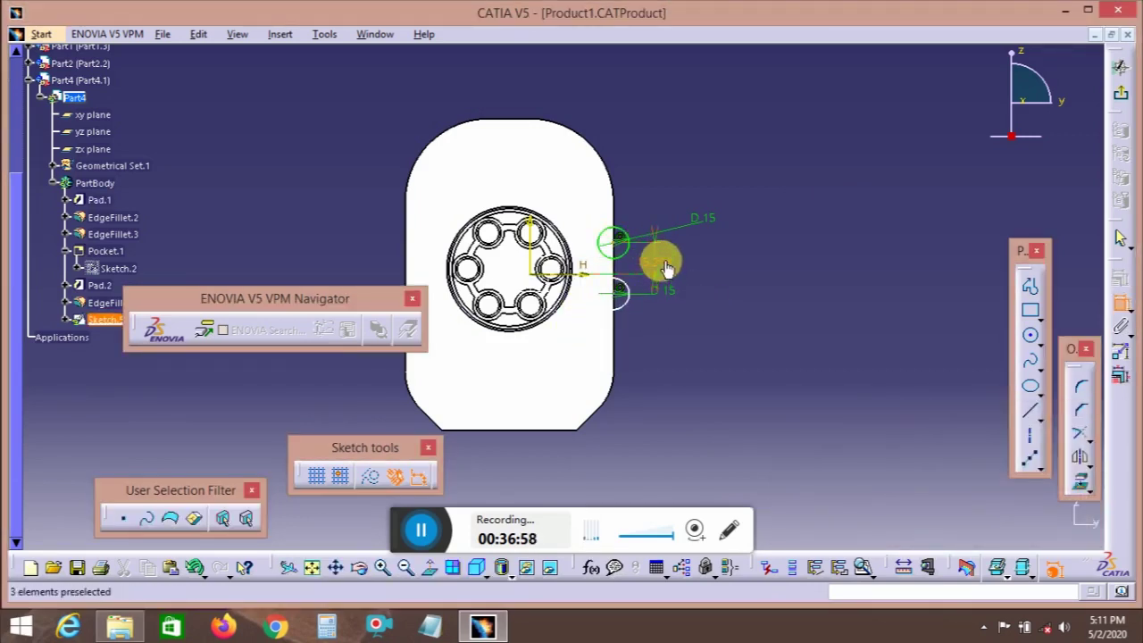
pyautogui.doubleClick(658, 261)
pyautogui.press('Return')
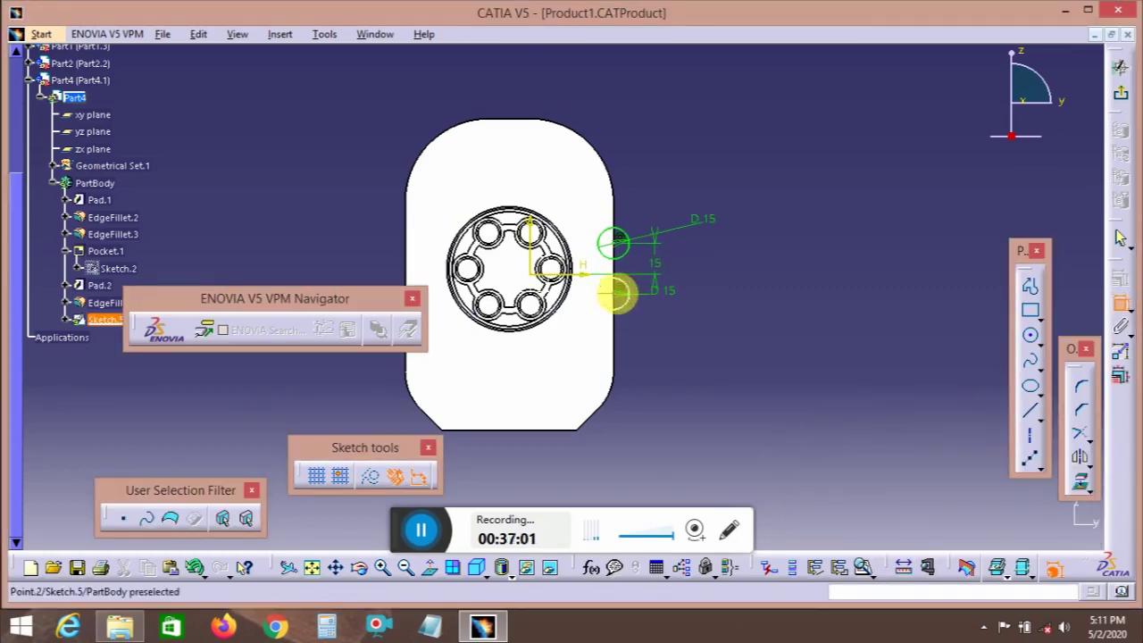
# - Dimension the lower small circle's centre from the horizontal axis and set the distance to 15 mm
pyautogui.click(616, 293)
pyautogui.click(572, 273)
pyautogui.click(734, 342)
pyautogui.doubleClick(754, 339)
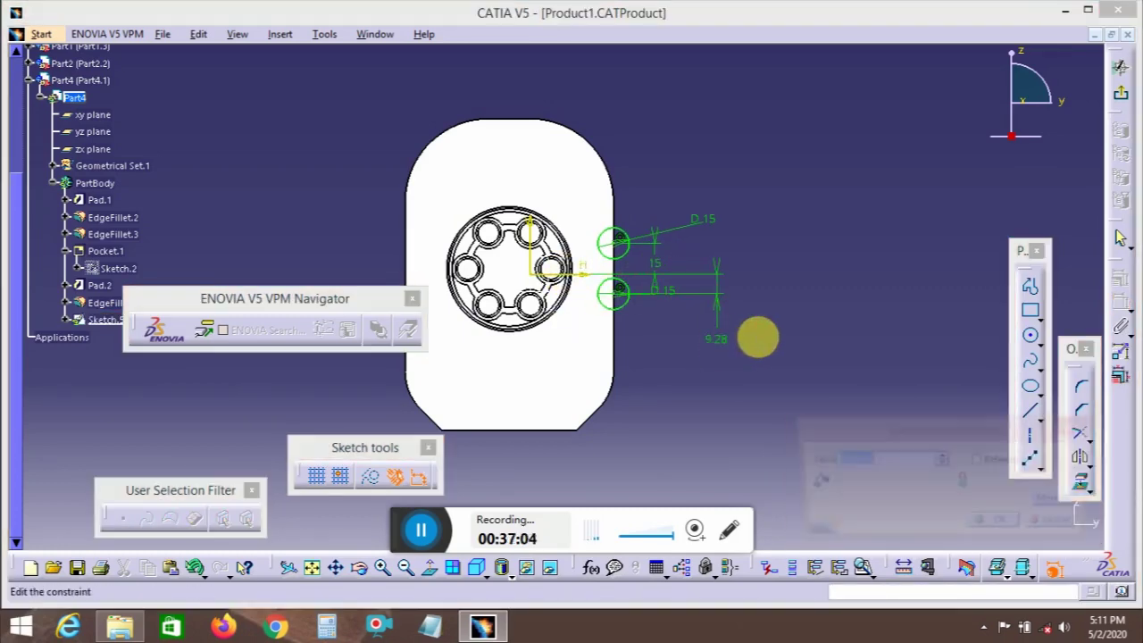
pyautogui.press('Return')
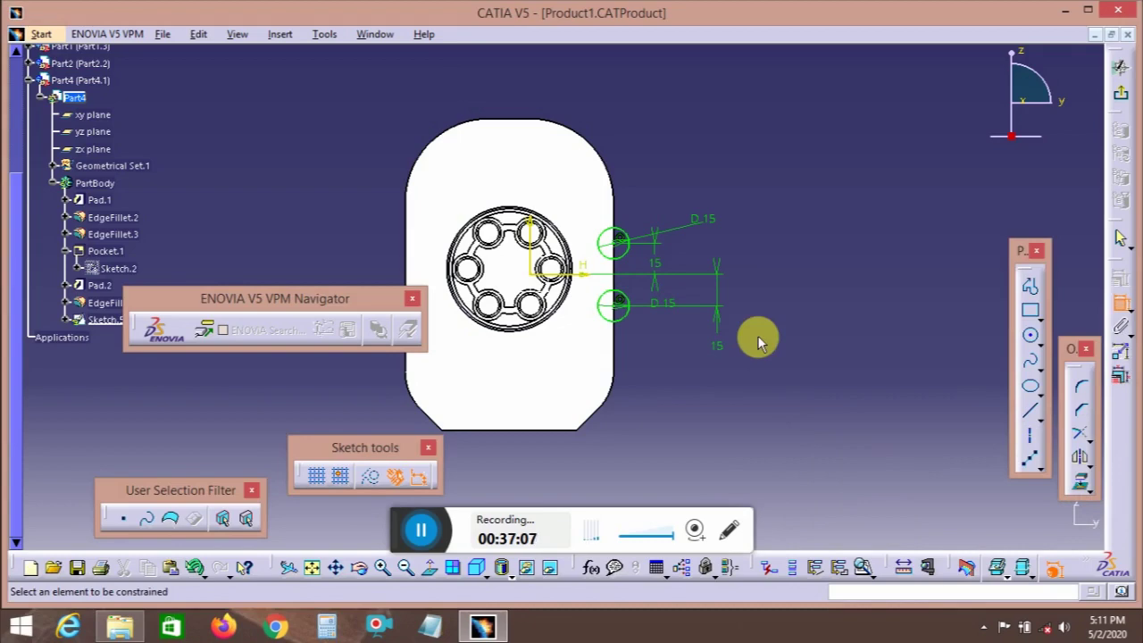
# - Finish the sketch and cut the two side-edge circles into the block as a 50 mm deep pocket
pyautogui.click(1125, 101)
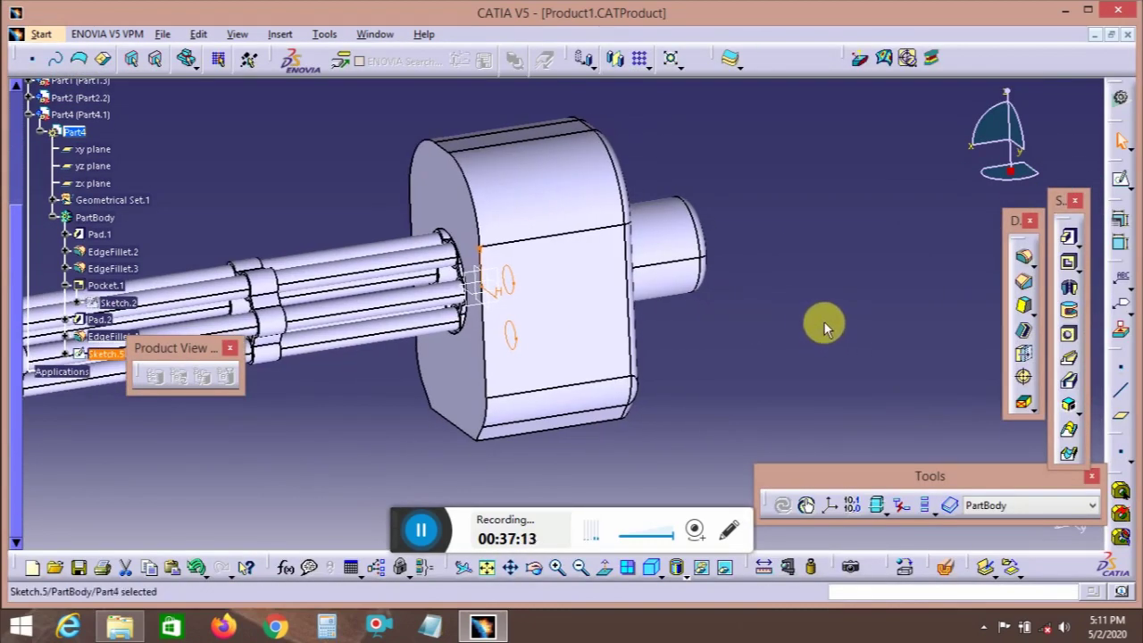
pyautogui.click(1070, 266)
pyautogui.click(1070, 266)
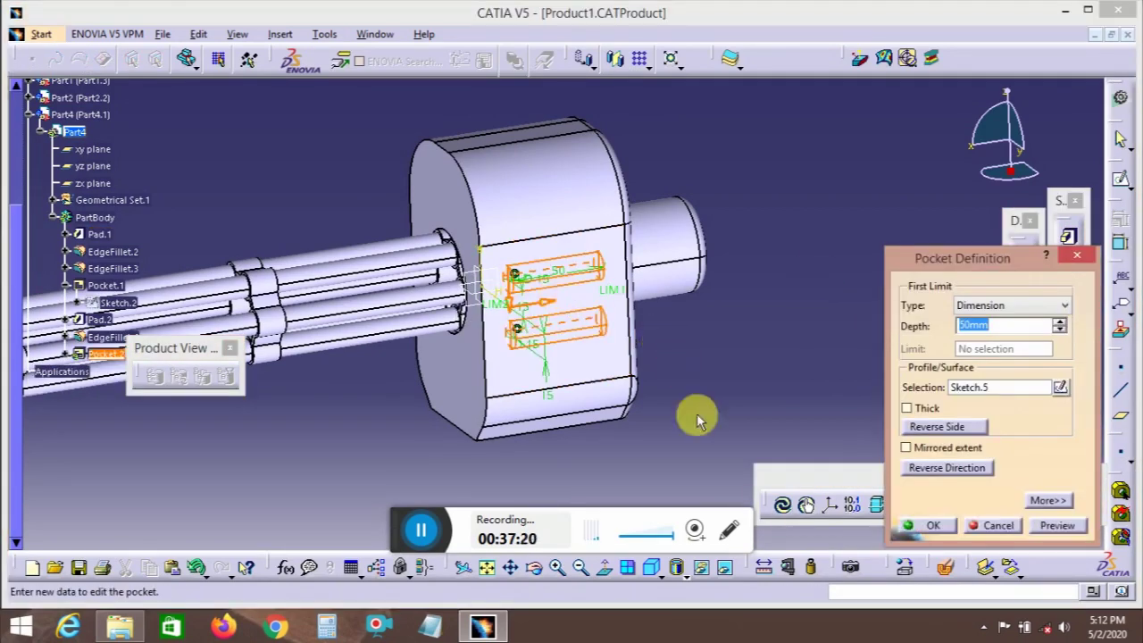
pyautogui.click(929, 525)
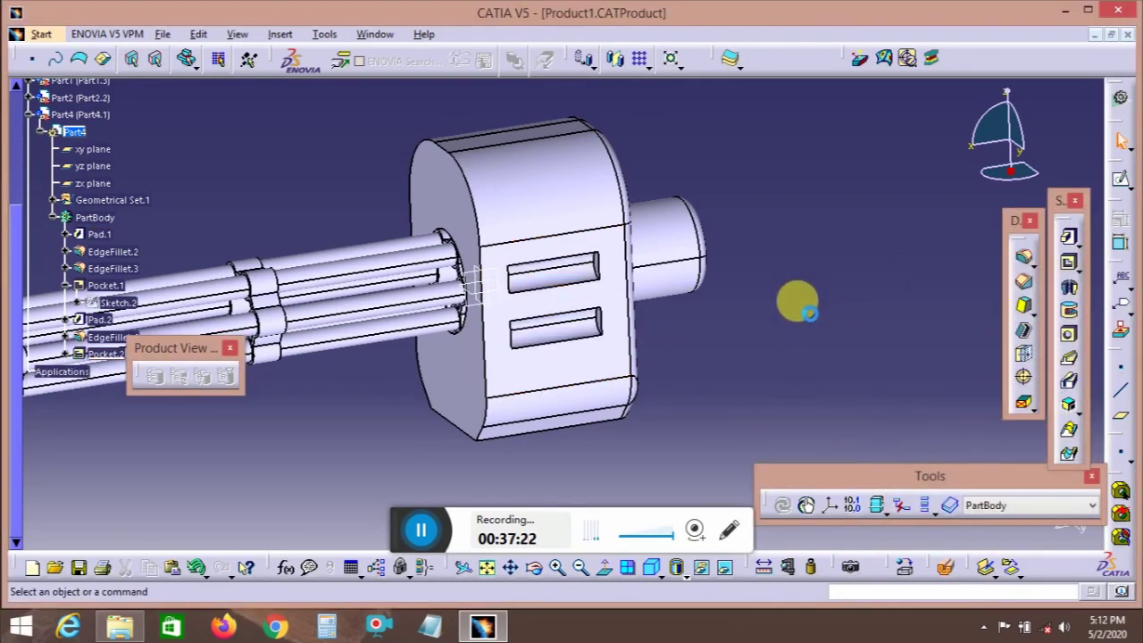
pyautogui.moveTo(799, 300); pyautogui.dragTo(620, 321, button='middle')
pyautogui.click(549, 287)
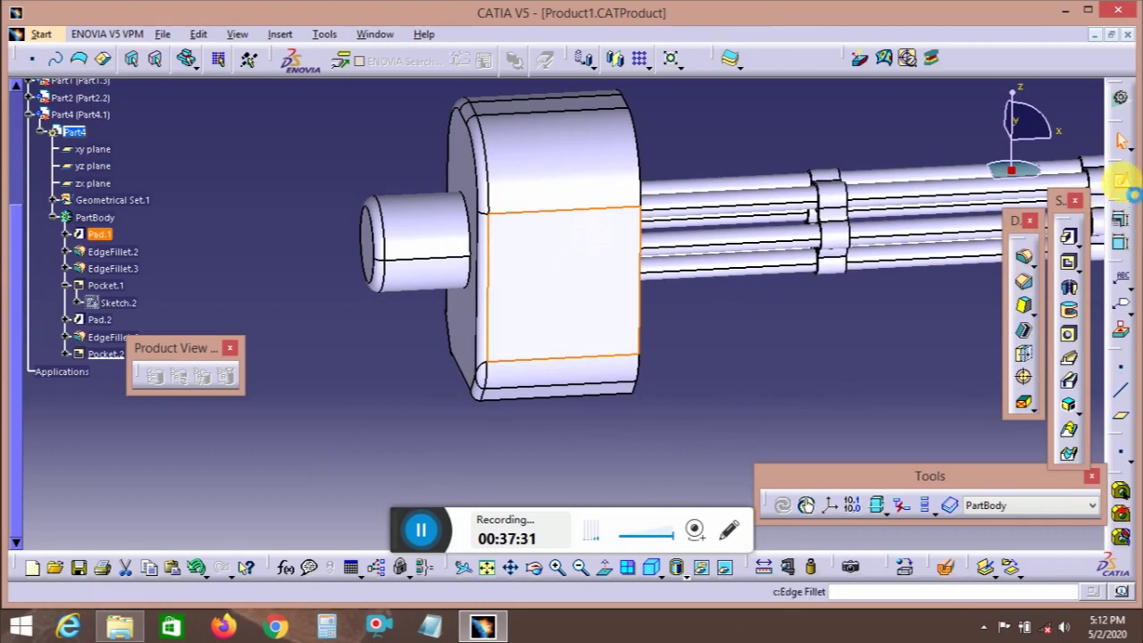
pyautogui.click(1025, 256)
pyautogui.click(1032, 339)
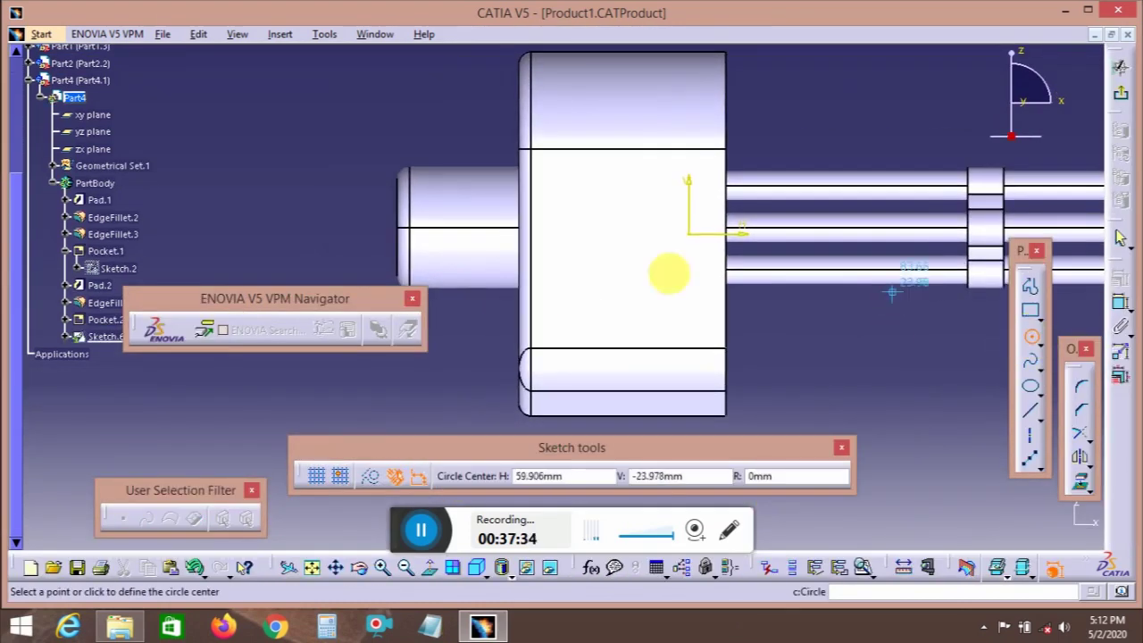
pyautogui.click(630, 235)
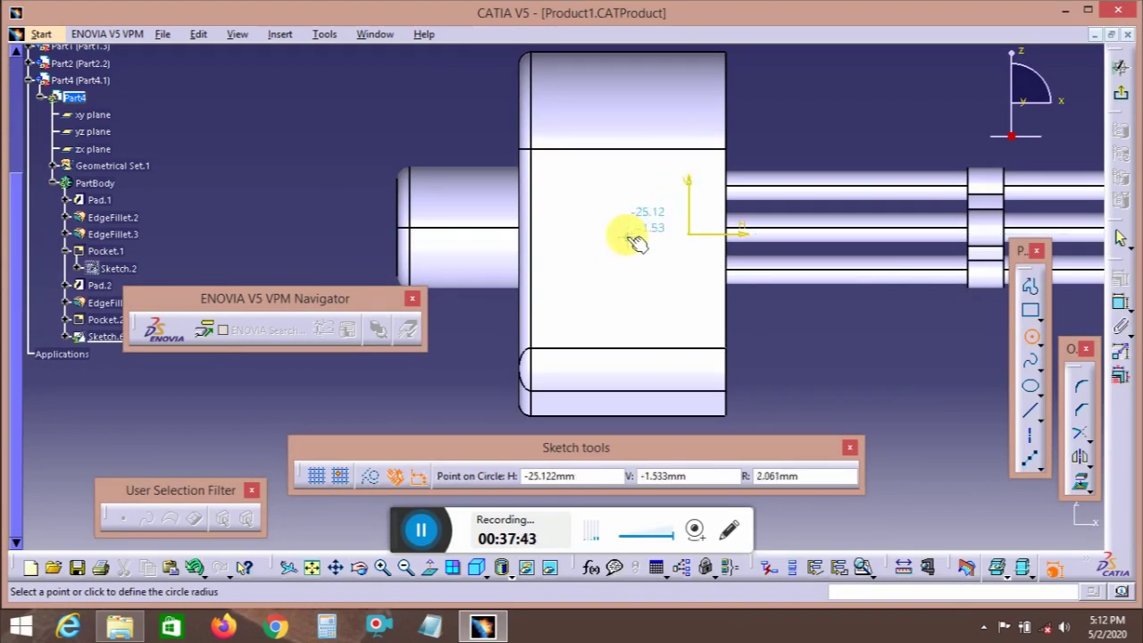
pyautogui.click(635, 237)
pyautogui.click(1031, 336)
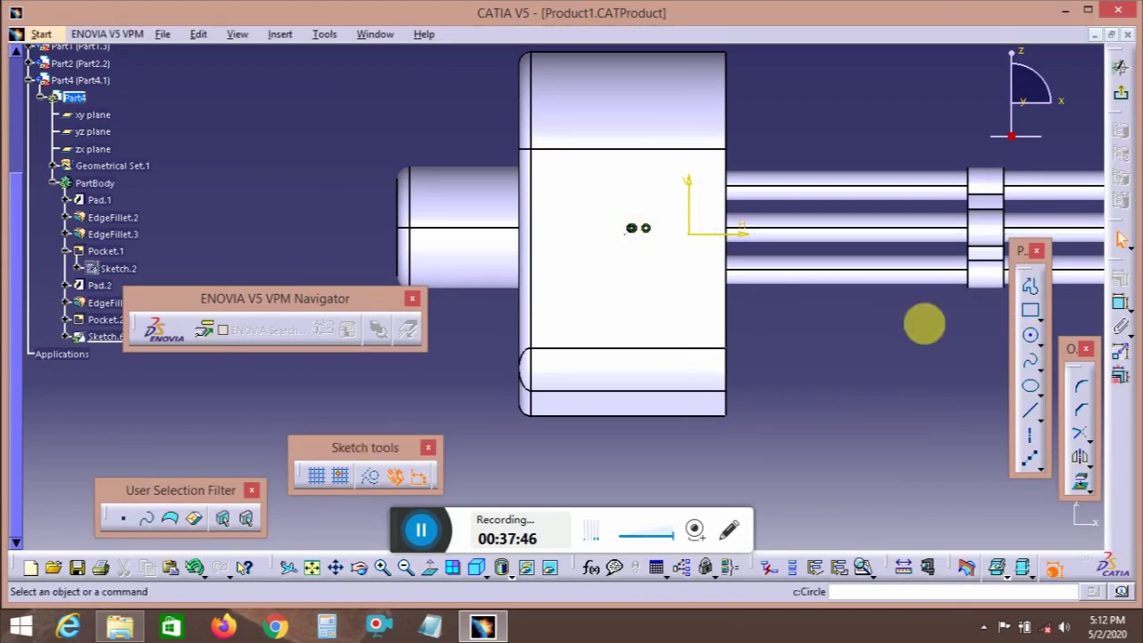
pyautogui.moveTo(652, 246)
pyautogui.mouseDown(button='middle')
pyautogui.moveTo(669, 312)
pyautogui.moveTo(977, 238)
pyautogui.mouseUp(button='middle')
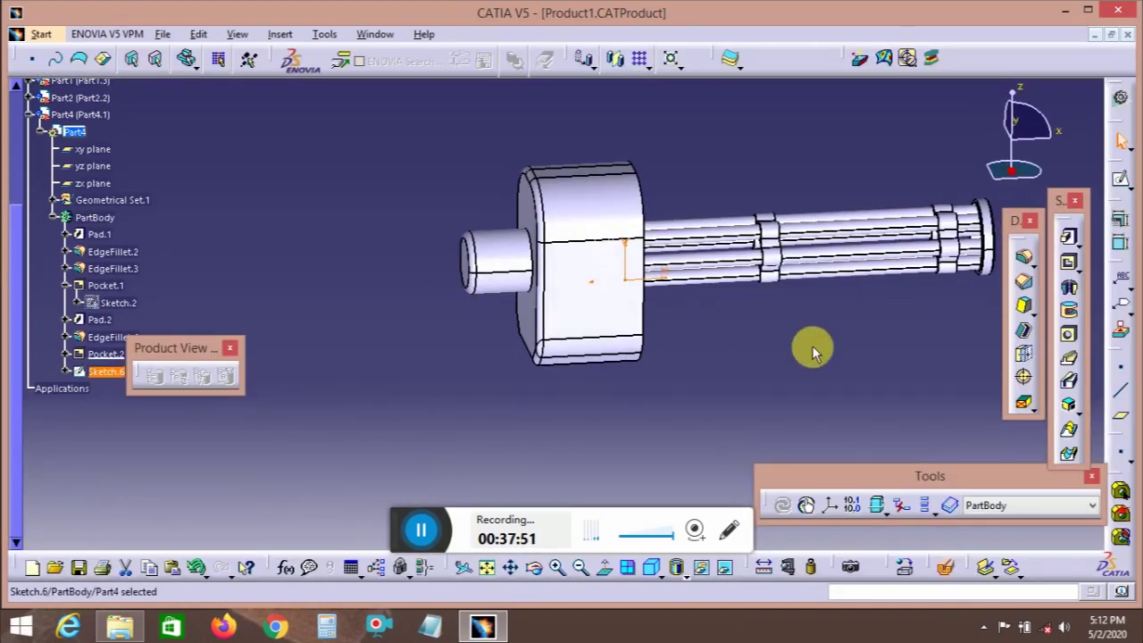
pyautogui.keyDown('ctrl'); pyautogui.moveTo(724, 261); pyautogui.dragTo(734, 324, button='middle'); pyautogui.keyUp('ctrl')
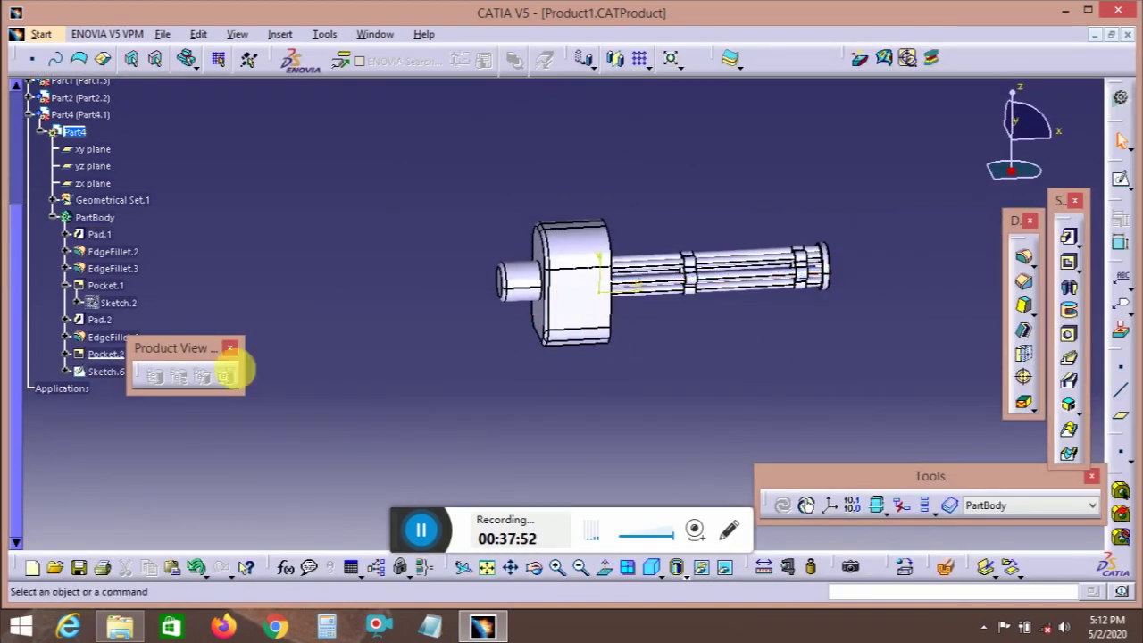
pyautogui.hotkey('ctrl', 'z')
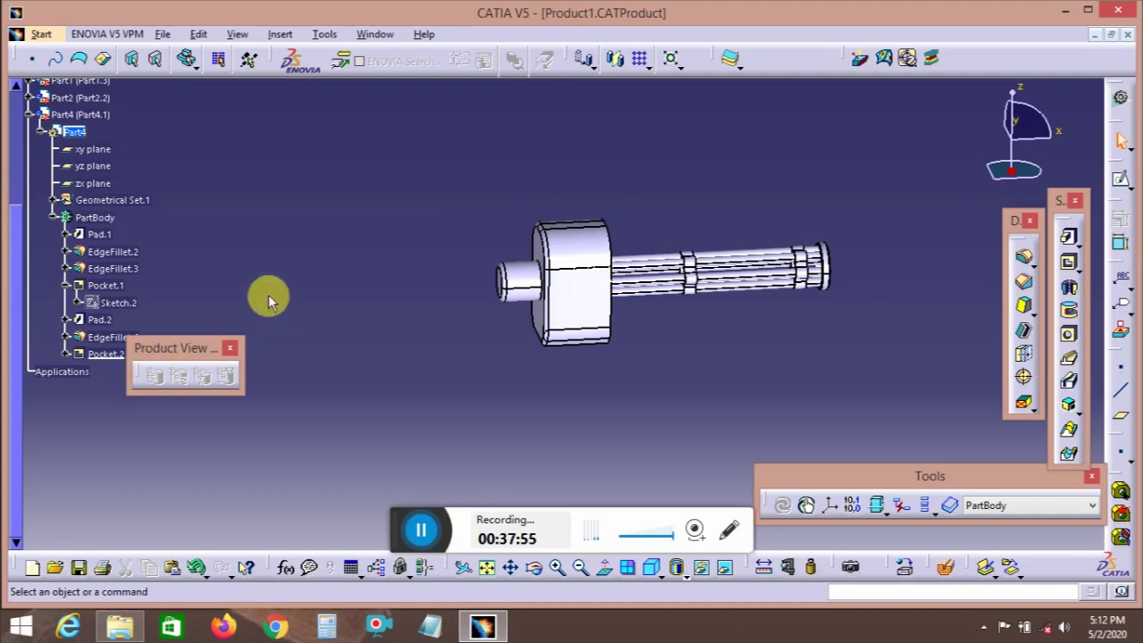
# - Start a sketch on the block's flat side face opposite the two grooves and draw a circle of about 53 mm diameter
pyautogui.keyDown('ctrl'); pyautogui.moveTo(596, 370); pyautogui.dragTo(625, 331, button='middle'); pyautogui.keyUp('ctrl')
pyautogui.click(625, 330)
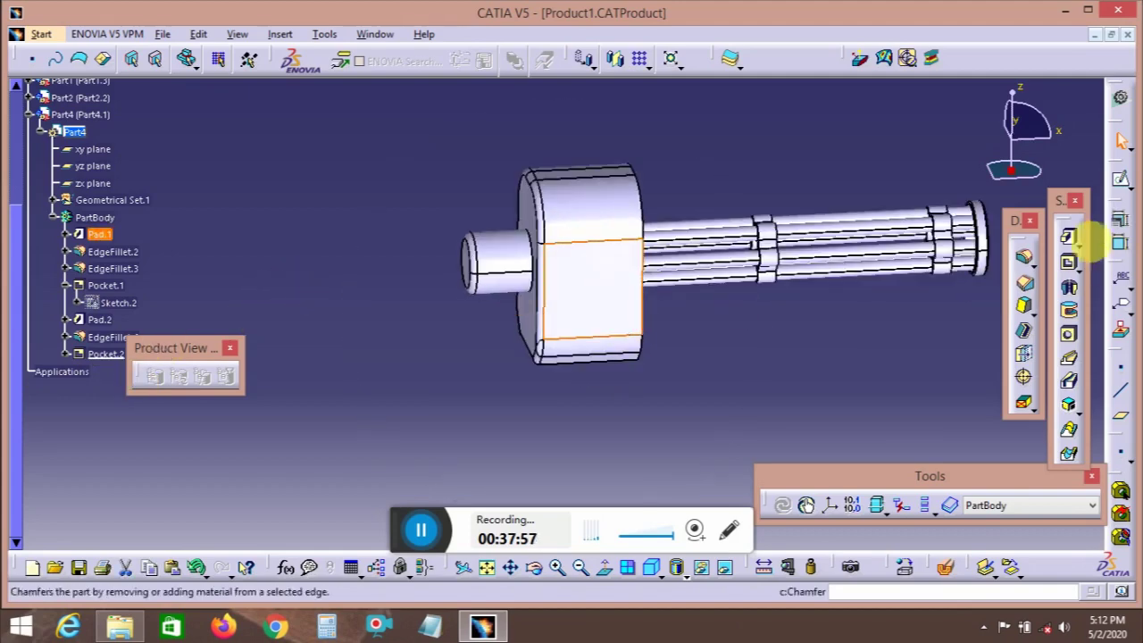
pyautogui.click(1118, 179)
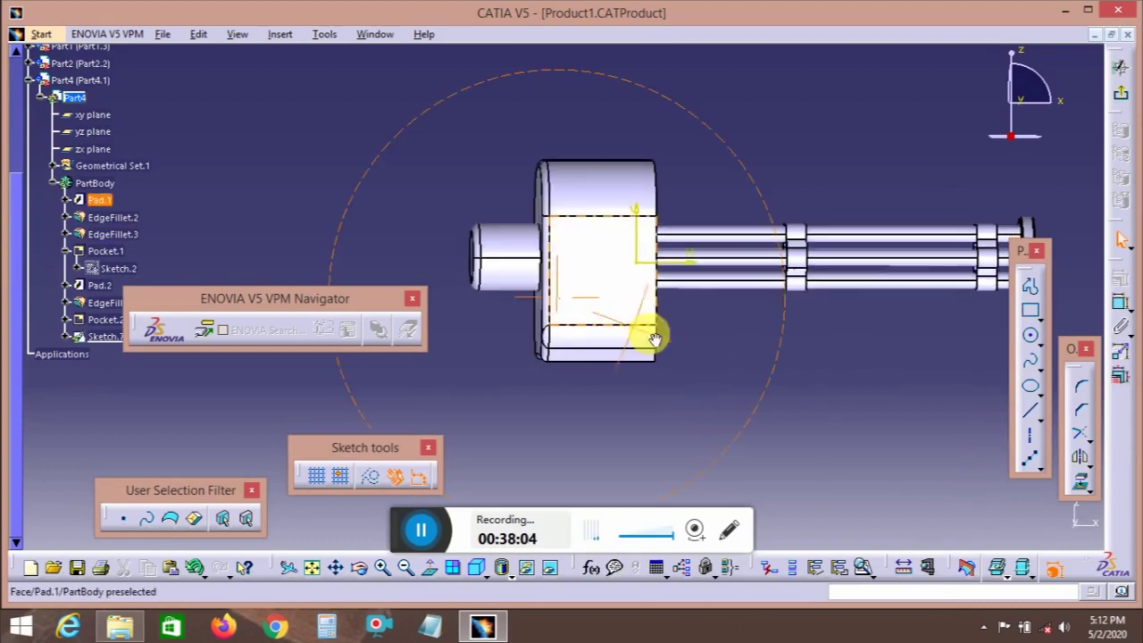
pyautogui.moveTo(651, 331); pyautogui.dragTo(547, 296, button='middle')
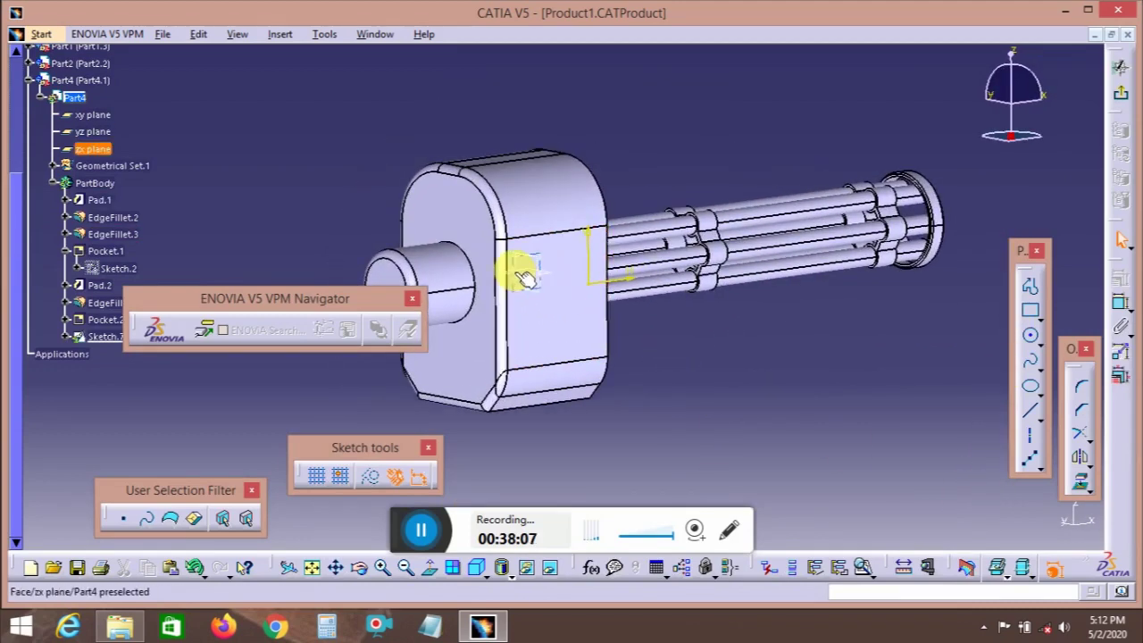
pyautogui.click(1029, 337)
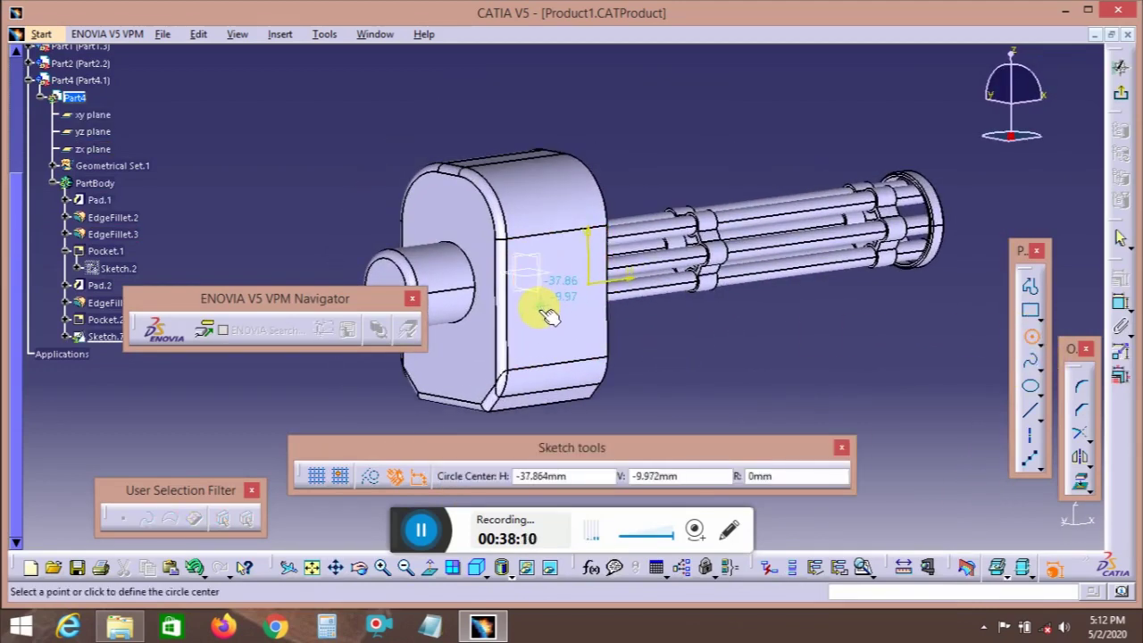
pyautogui.click(555, 309)
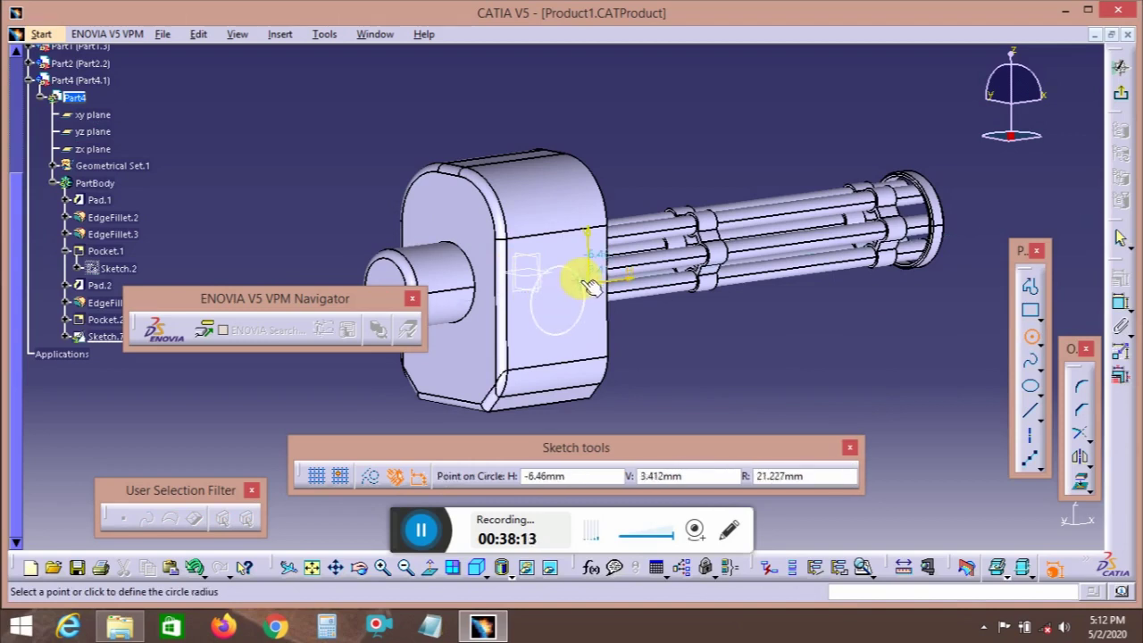
pyautogui.click(593, 282)
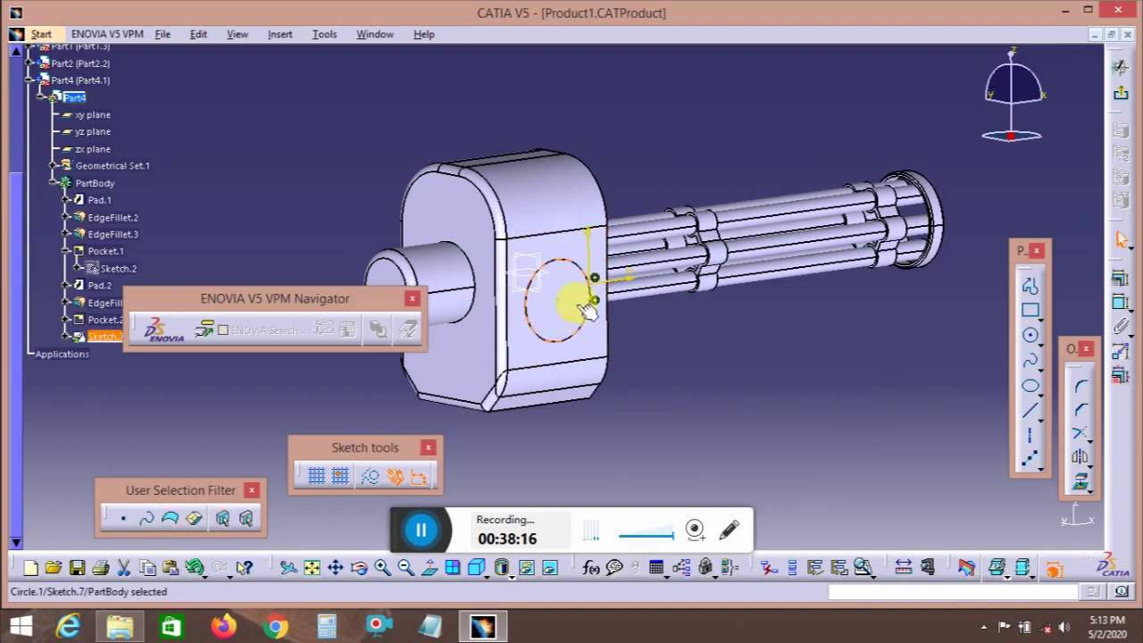
# - Draw a concentric inner circle of about 32 mm diameter and delete the automatic coincidence constraints on the outer circle
pyautogui.click(1031, 336)
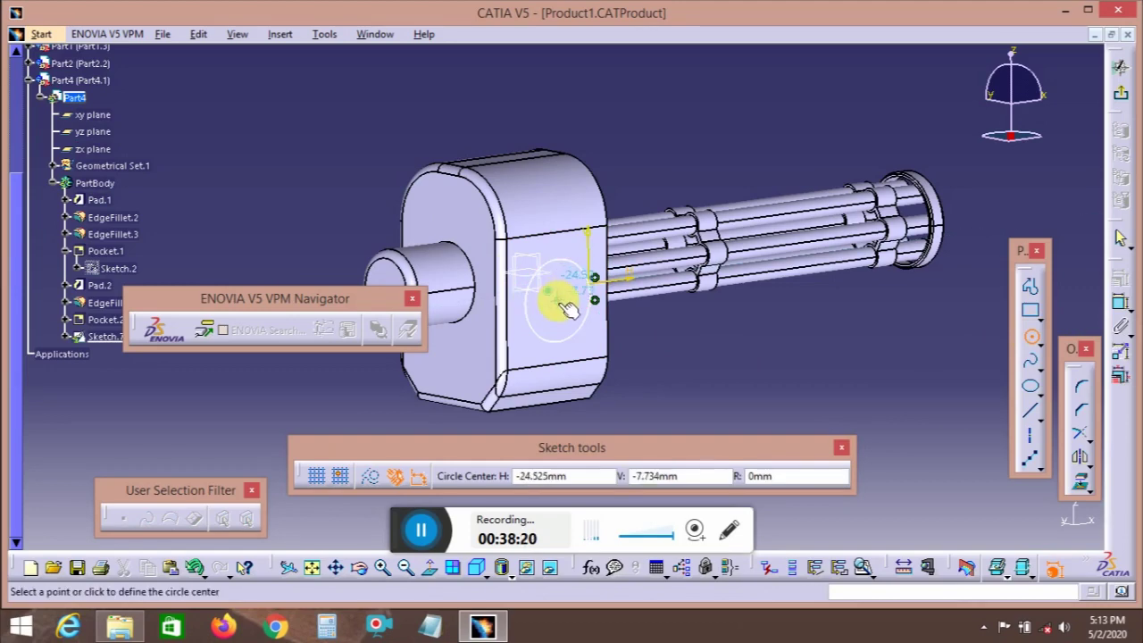
pyautogui.click(558, 300)
pyautogui.click(566, 266)
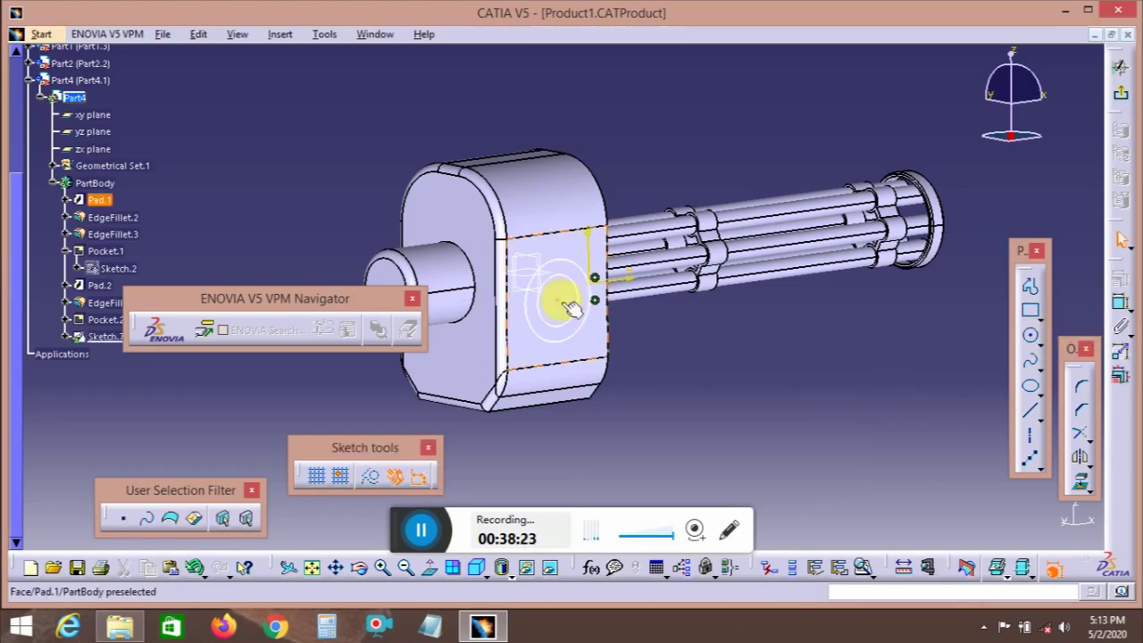
pyautogui.rightClick(594, 278)
pyautogui.click(651, 502)
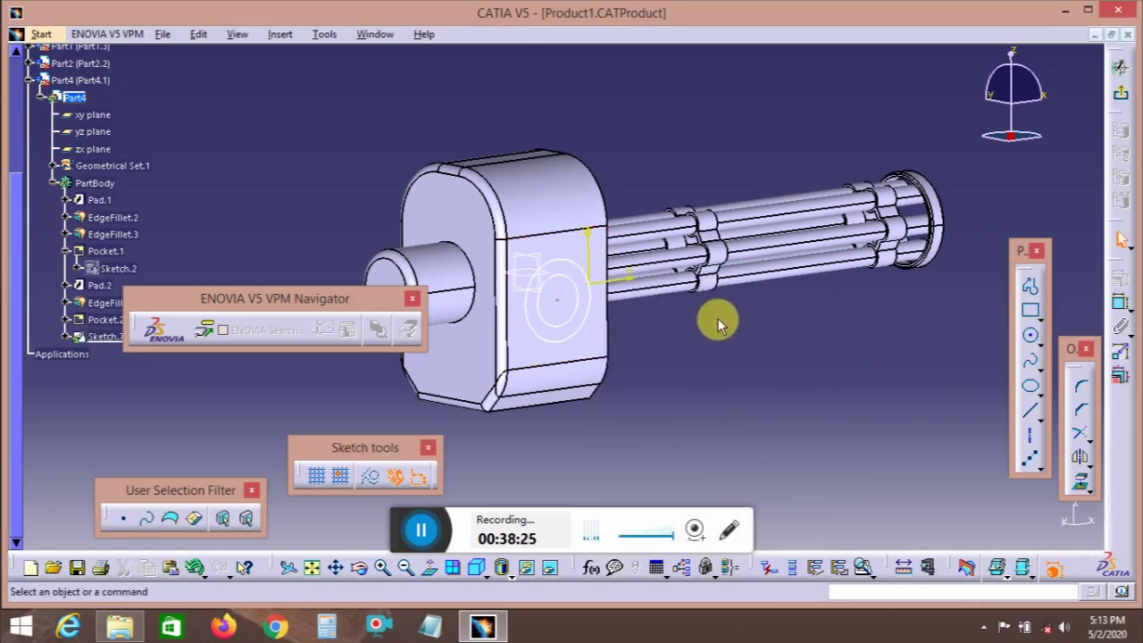
# - Adjust the view's lighting to a single angled light source that shades the block's side face
pyautogui.moveTo(721, 319)
pyautogui.mouseDown(button='middle')
pyautogui.moveTo(604, 322)
pyautogui.moveTo(616, 319)
pyautogui.mouseUp(button='middle')
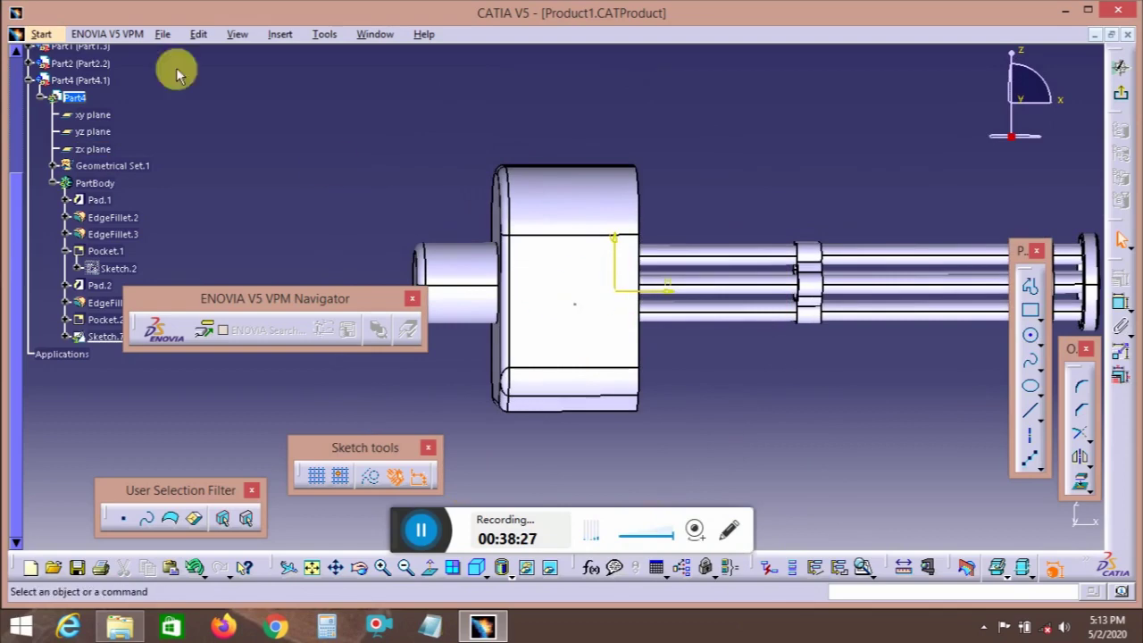
pyautogui.click(247, 35)
pyautogui.click(308, 490)
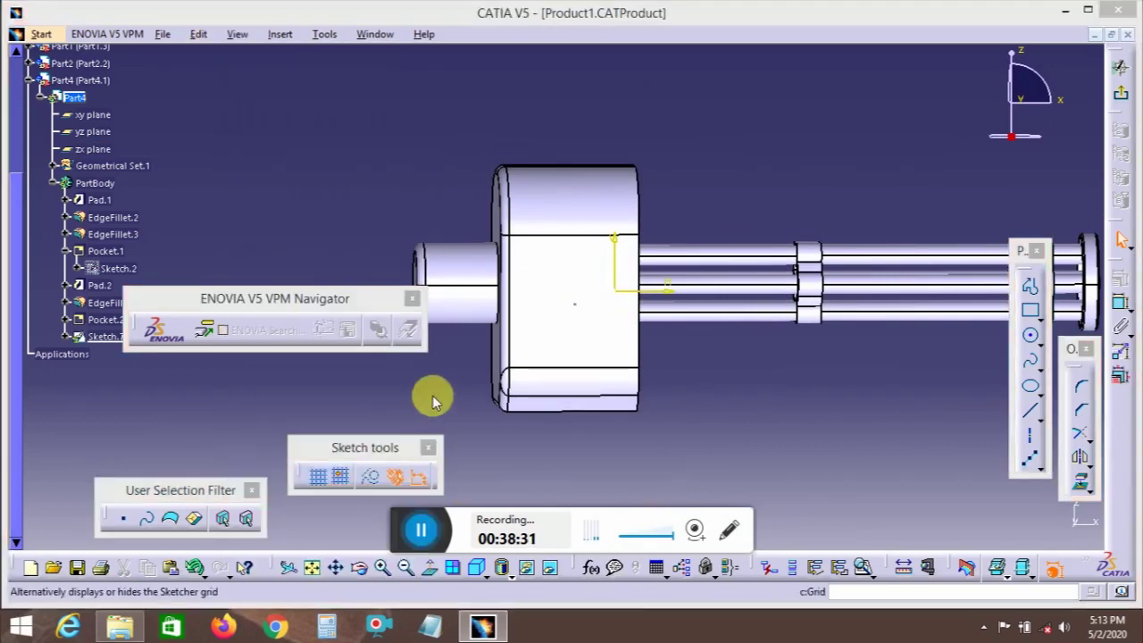
pyautogui.moveTo(469, 451)
pyautogui.mouseDown()
pyautogui.moveTo(523, 446)
pyautogui.moveTo(536, 408)
pyautogui.moveTo(497, 505)
pyautogui.moveTo(451, 482)
pyautogui.moveTo(451, 502)
pyautogui.mouseUp()
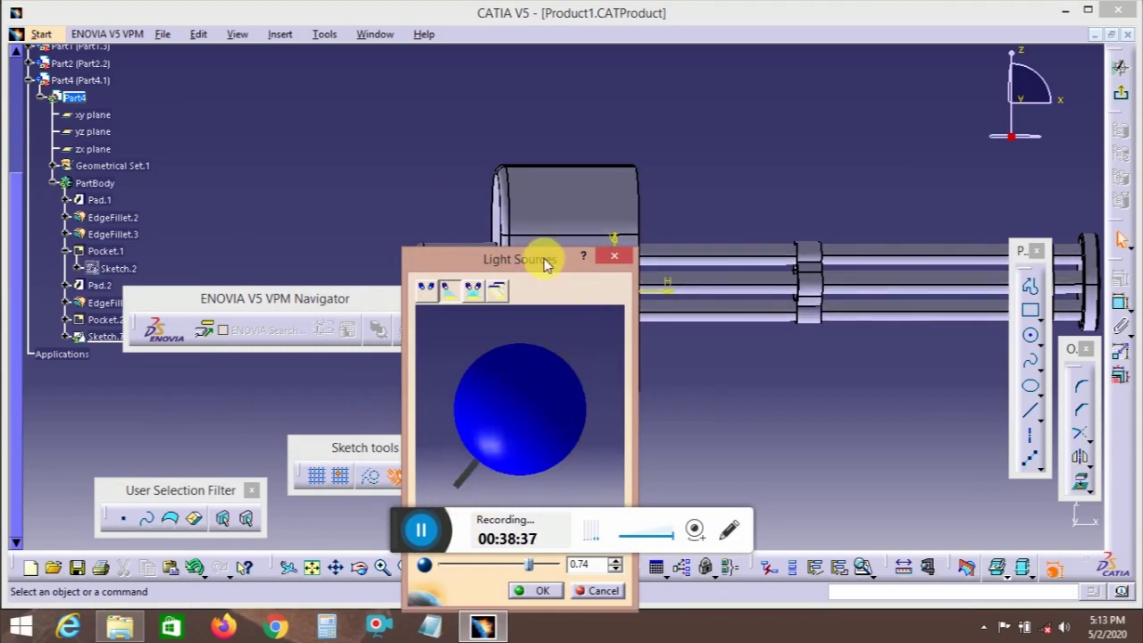
pyautogui.moveTo(546, 266); pyautogui.dragTo(373, 217)
pyautogui.click(412, 208)
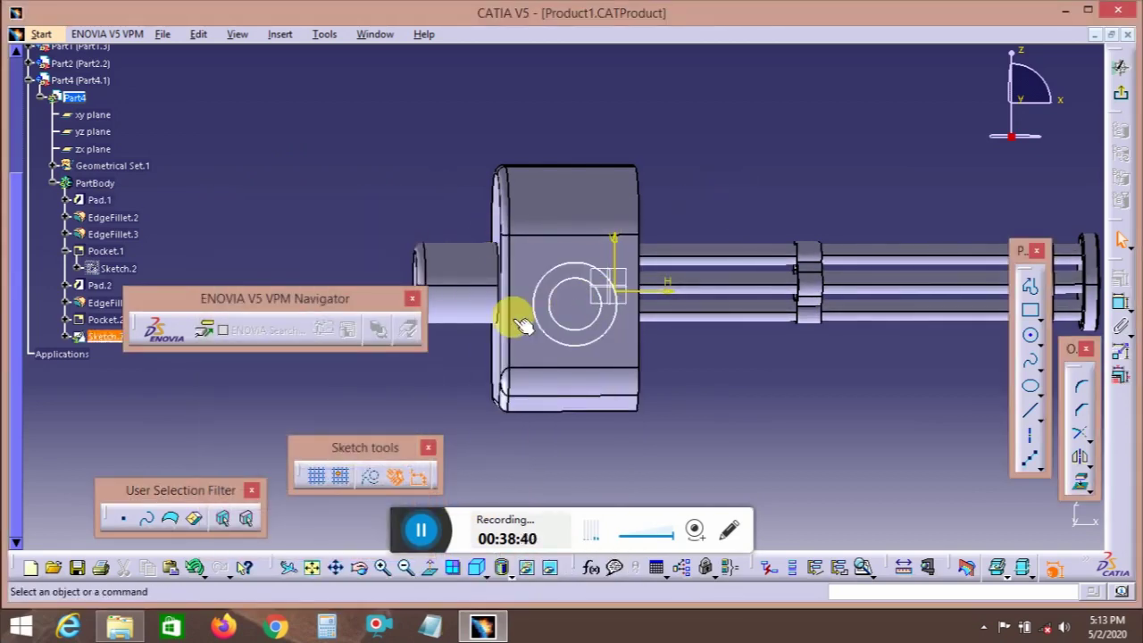
# - Dimension the inner circle's diameter and set it to 30 mm
pyautogui.moveTo(518, 316); pyautogui.dragTo(443, 529, button='middle')
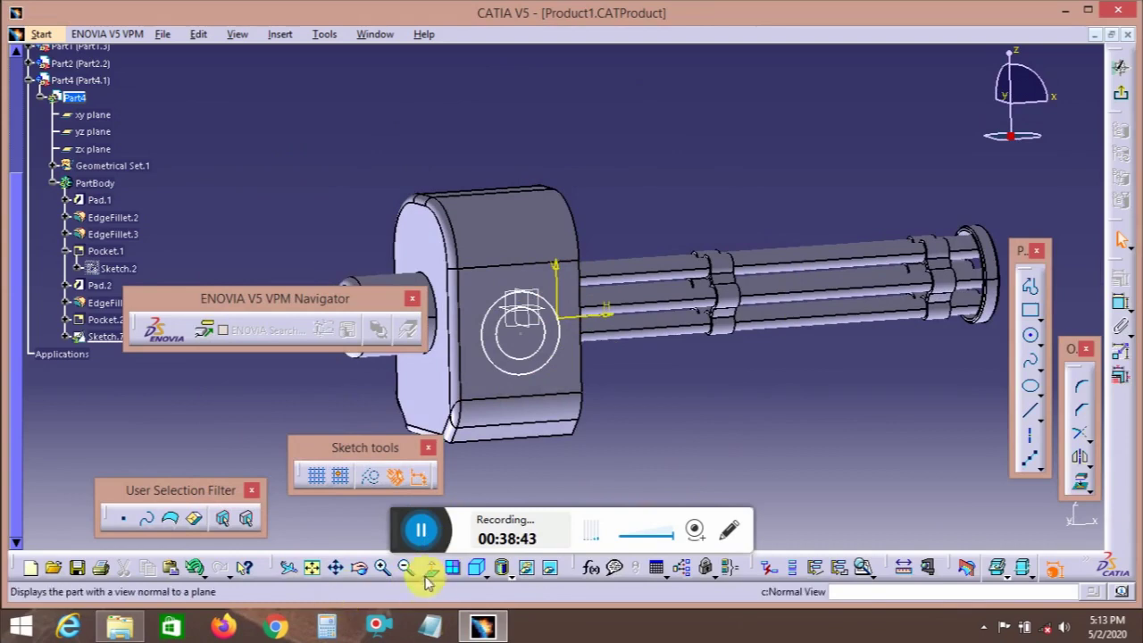
pyautogui.click(428, 568)
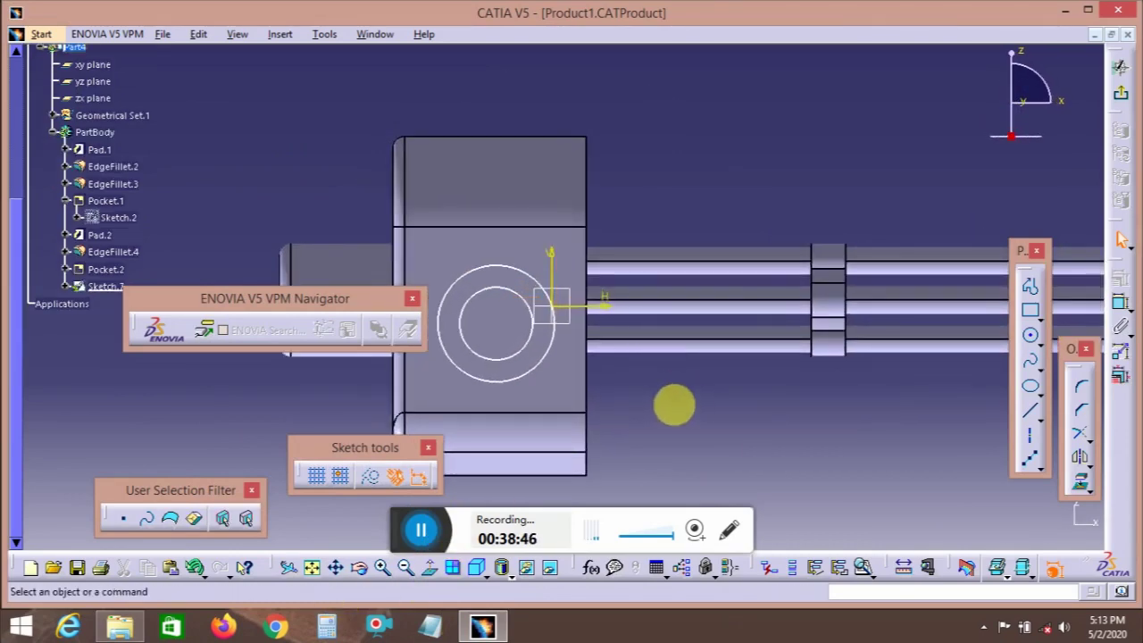
pyautogui.click(1031, 335)
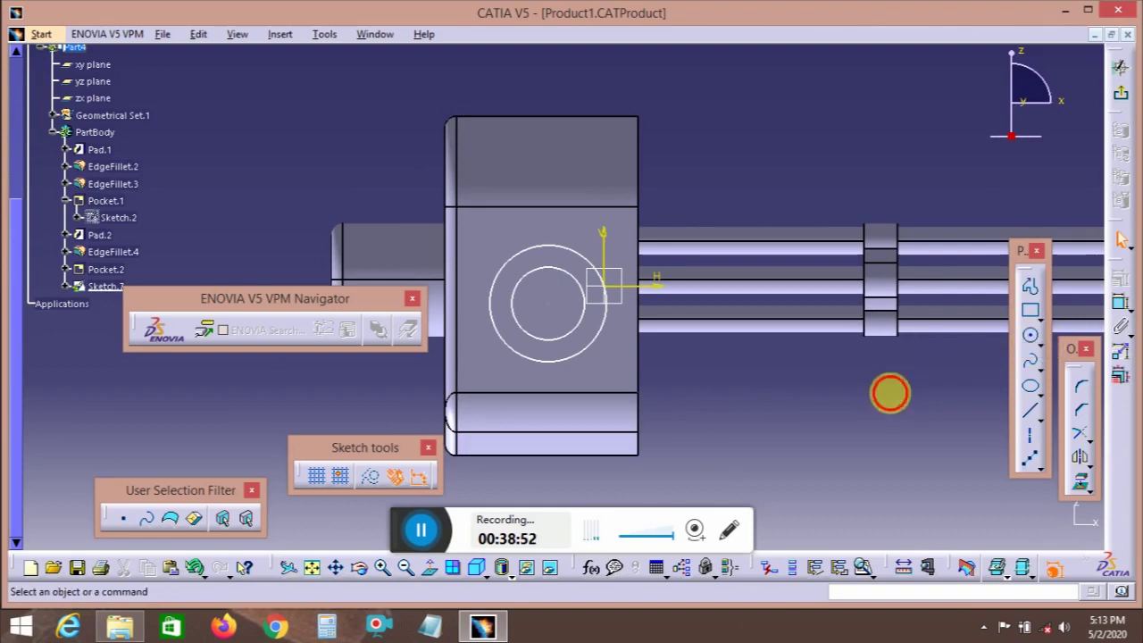
pyautogui.click(571, 255)
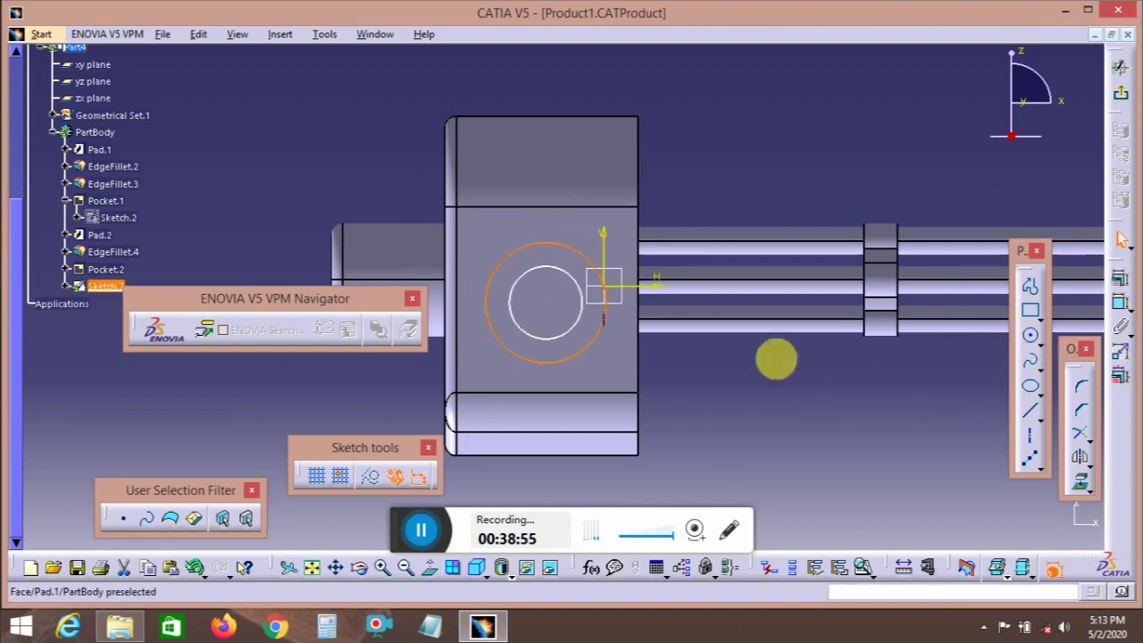
pyautogui.doubleClick(1118, 308)
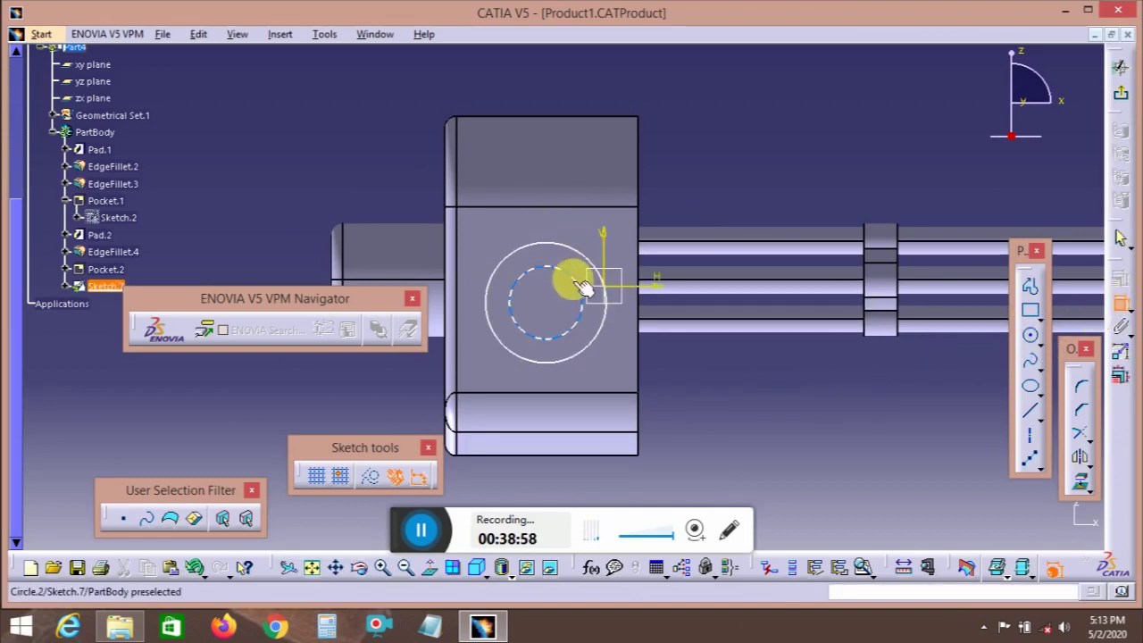
pyautogui.click(582, 282)
pyautogui.click(732, 183)
pyautogui.doubleClick(733, 188)
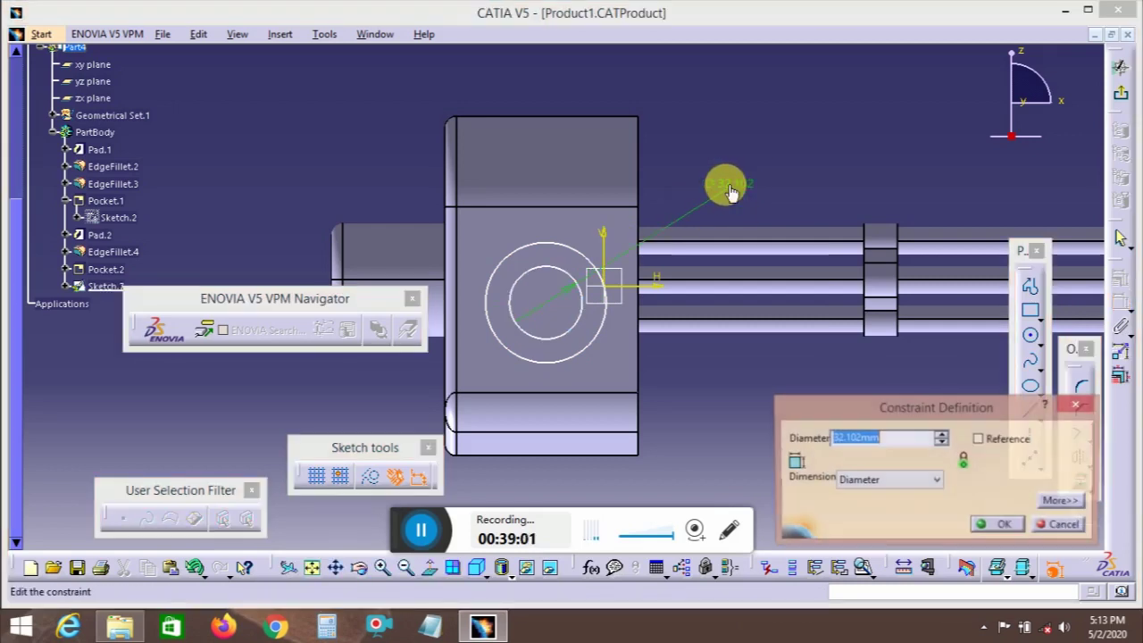
pyautogui.write('30mm')
pyautogui.press('Return')
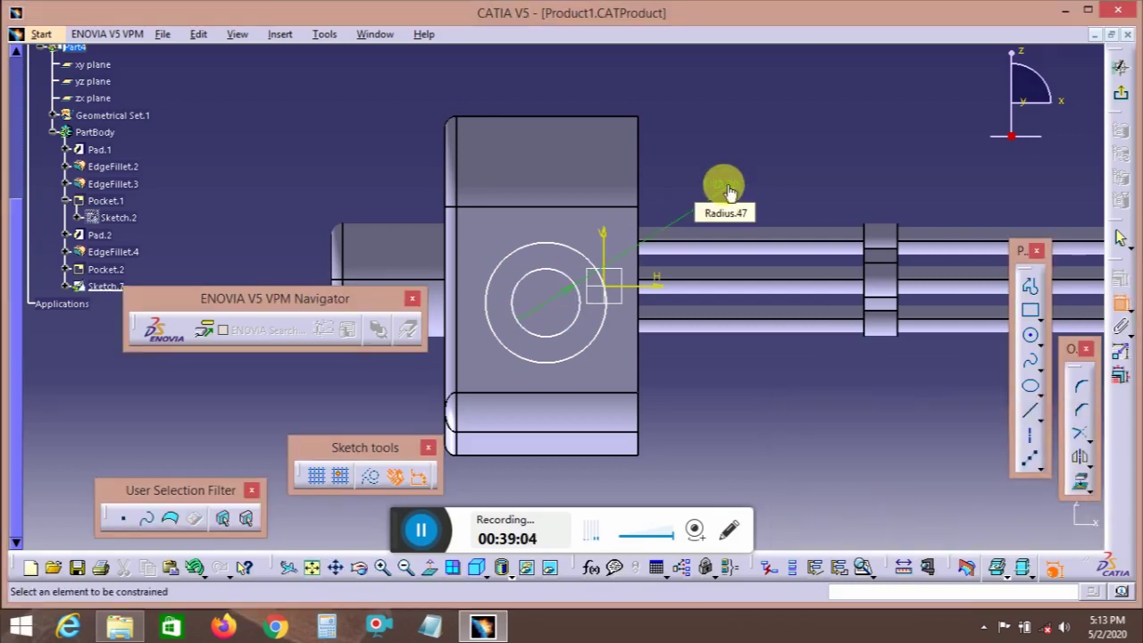
# - Dimension the outer circle's diameter and set it to 40 mm
pyautogui.click(582, 256)
pyautogui.click(758, 392)
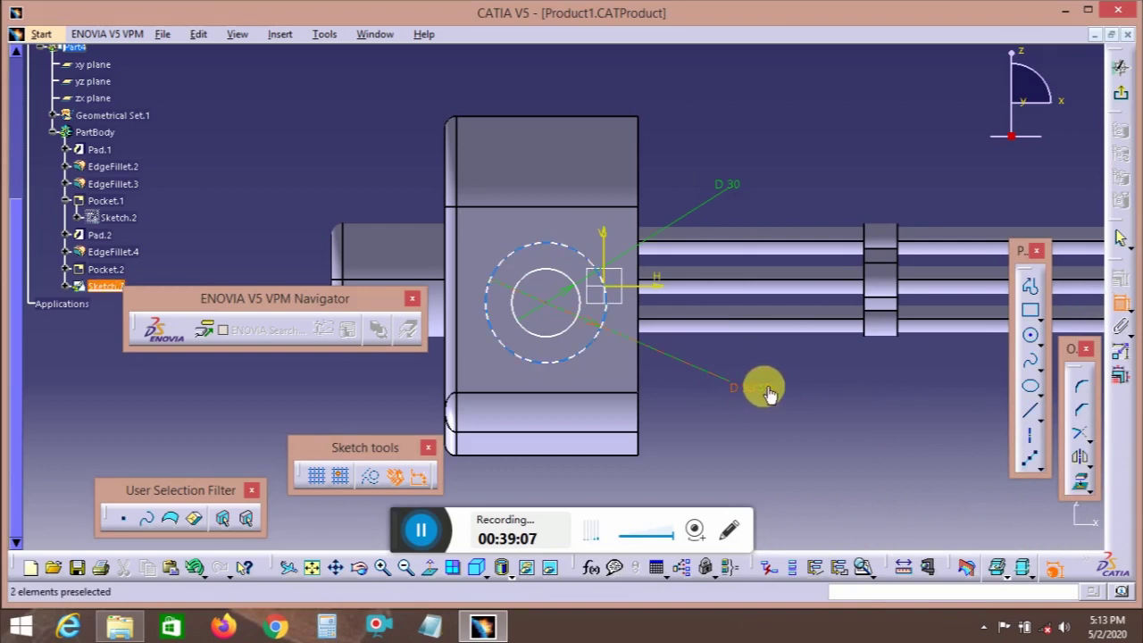
pyautogui.doubleClick(768, 391)
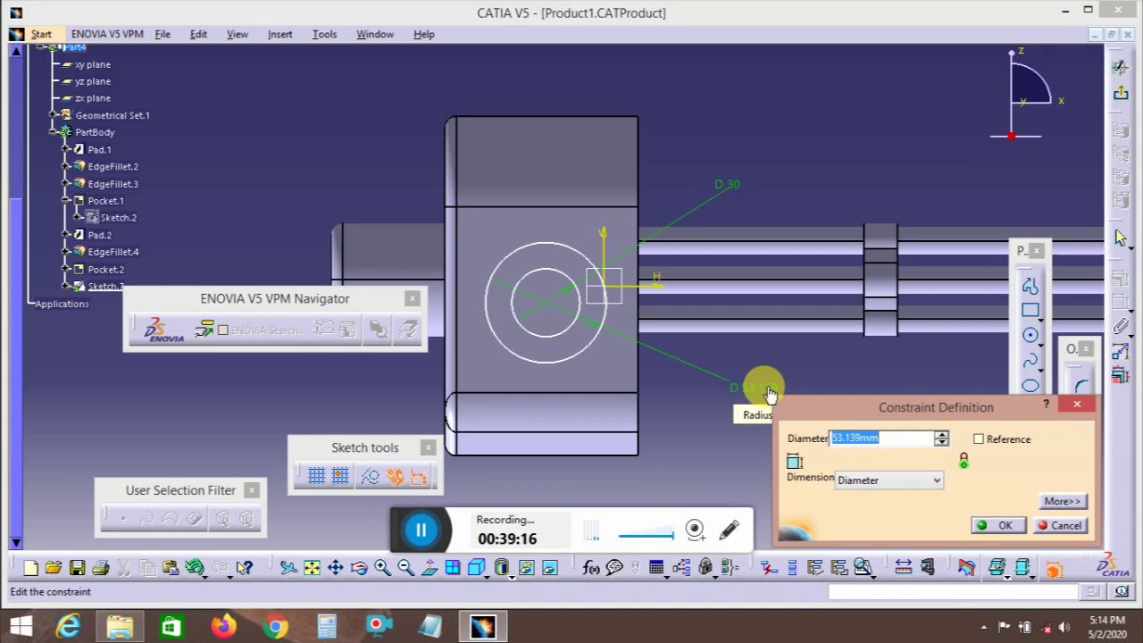
pyautogui.write('40')
pyautogui.press('Return')
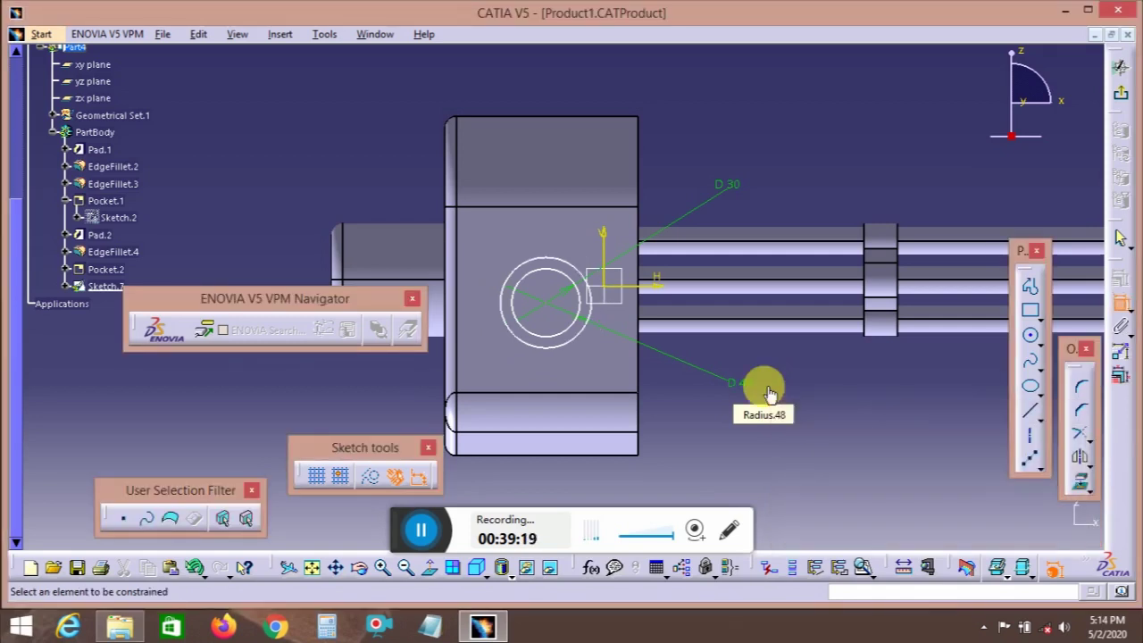
# - Draw two further concentric circles around the 40 mm circle, the smaller about 53 mm in diameter and the other outside it
pyautogui.click(543, 301)
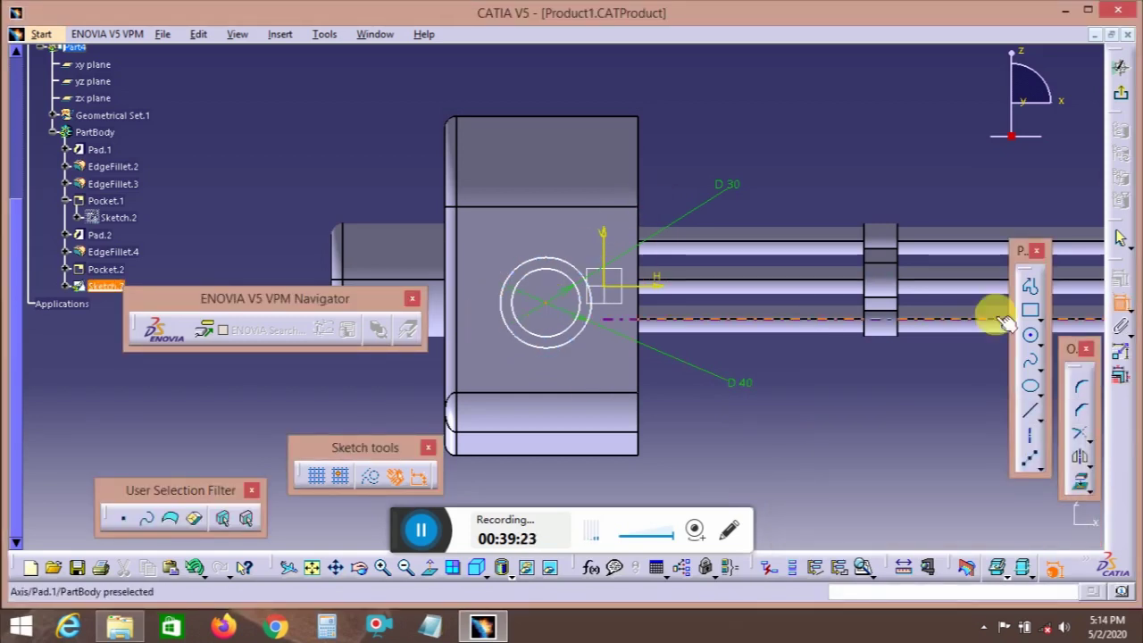
pyautogui.click(1030, 336)
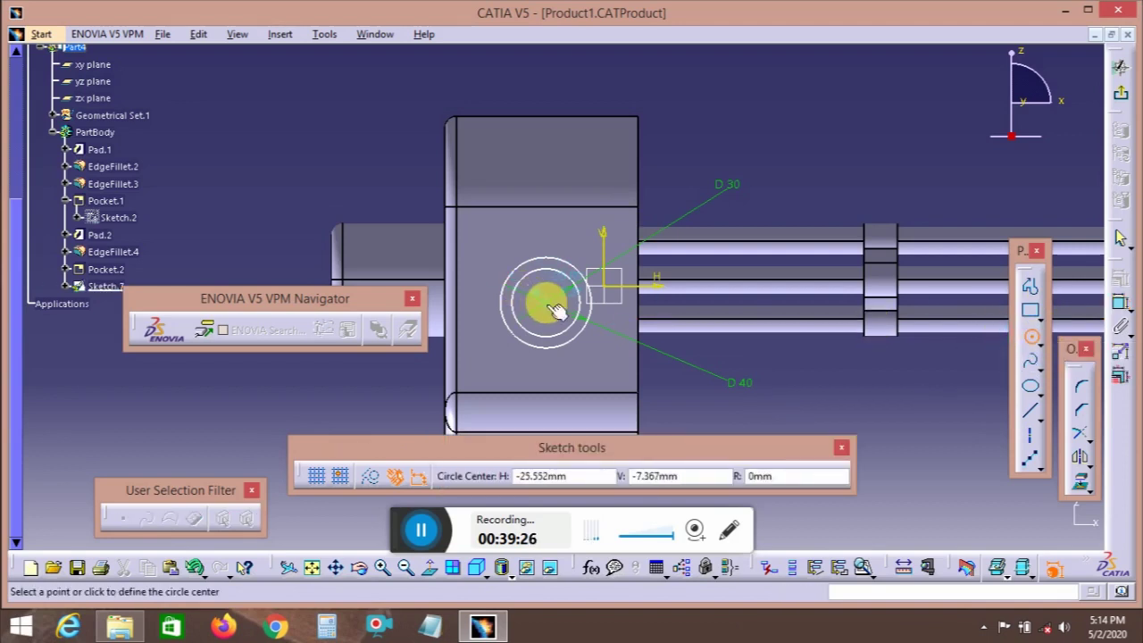
pyautogui.click(547, 303)
pyautogui.click(610, 282)
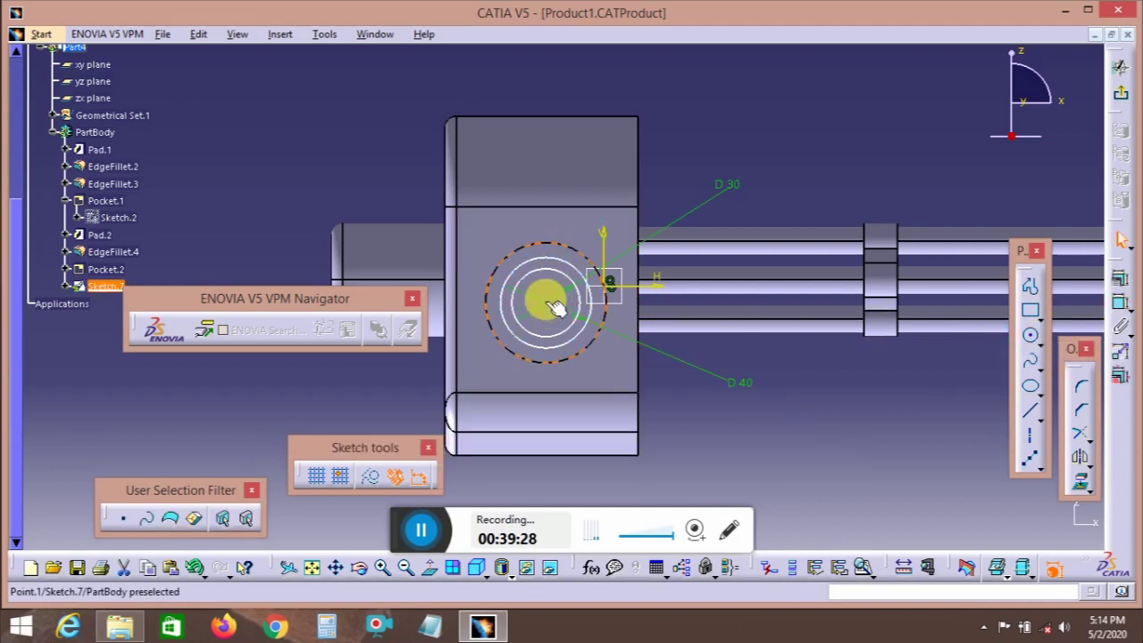
pyautogui.click(1031, 336)
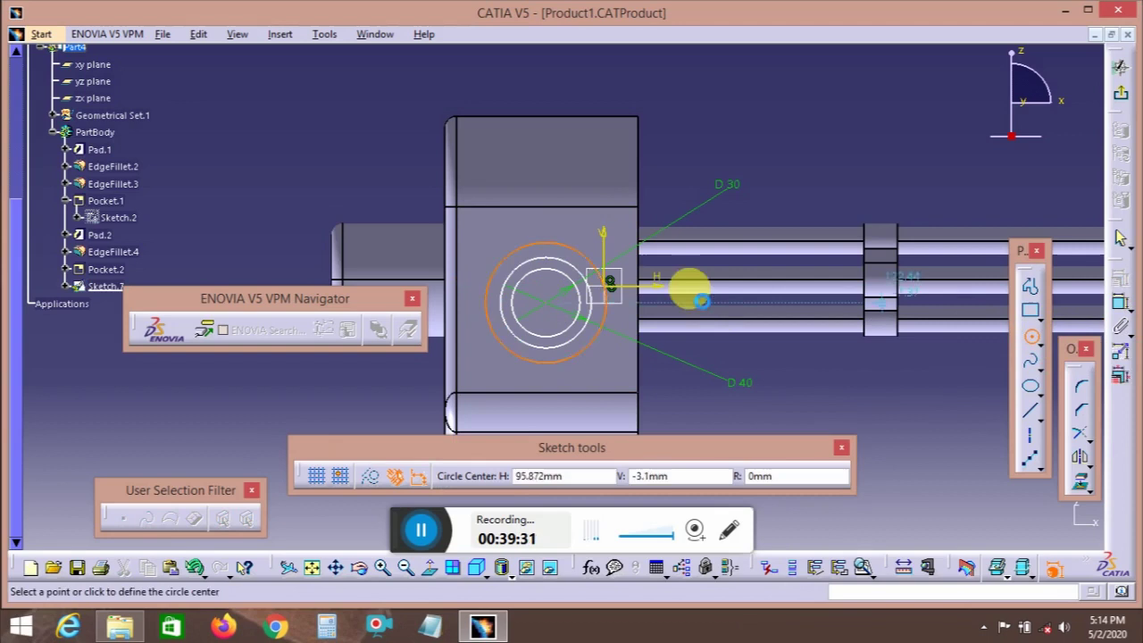
pyautogui.click(554, 311)
pyautogui.click(618, 266)
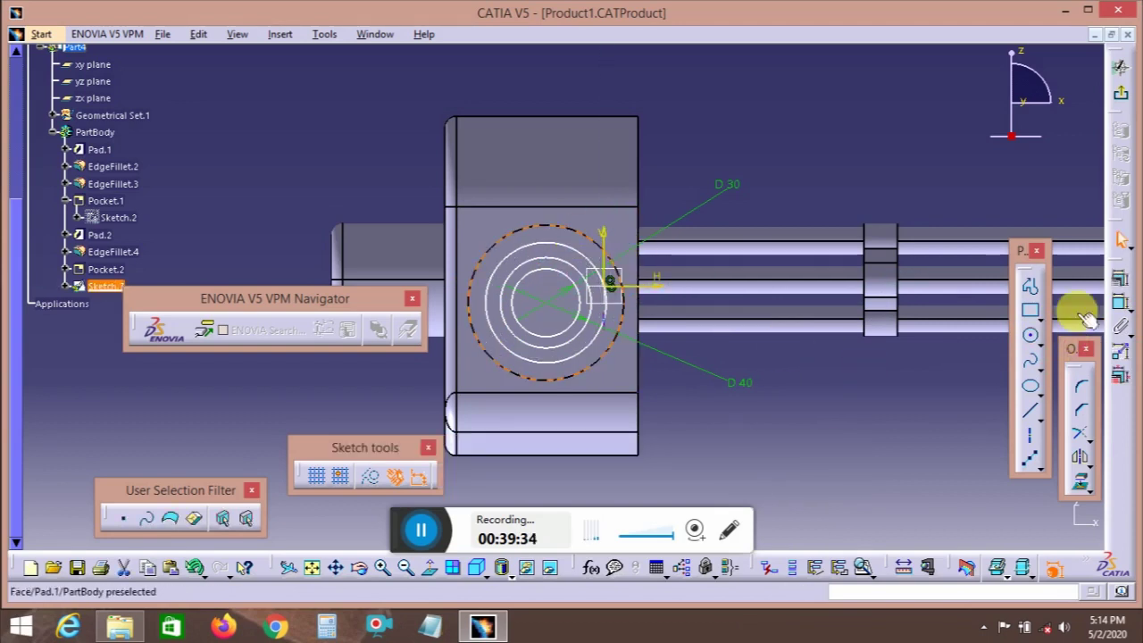
# - Dimension the outermost circle's diameter and set it to 60 mm
pyautogui.click(1116, 308)
pyautogui.click(686, 173)
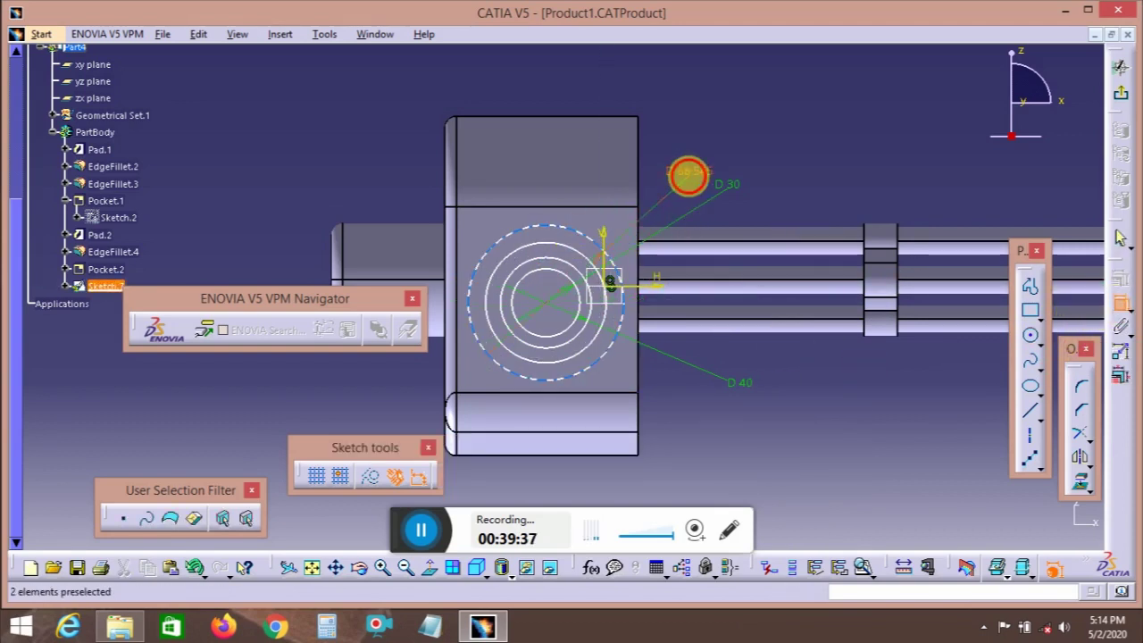
pyautogui.doubleClick(693, 178)
pyautogui.write('60')
pyautogui.press('Return')
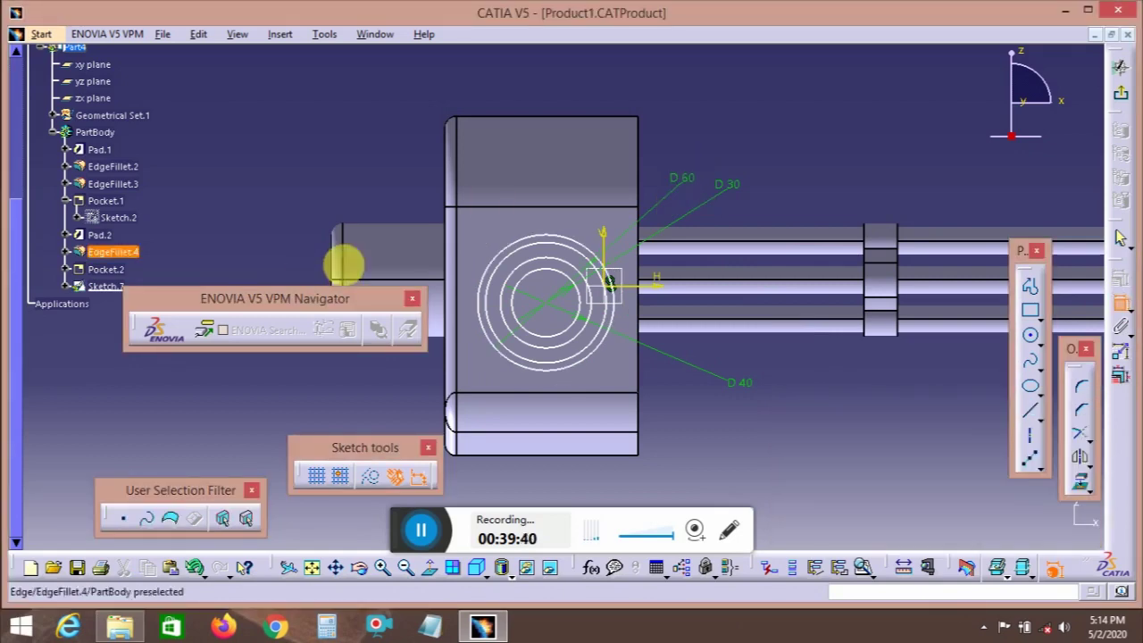
# - Dimension the diameter of the circle just inside the outermost one and set it to 50 mm
pyautogui.click(582, 254)
pyautogui.click(688, 435)
pyautogui.doubleClick(694, 438)
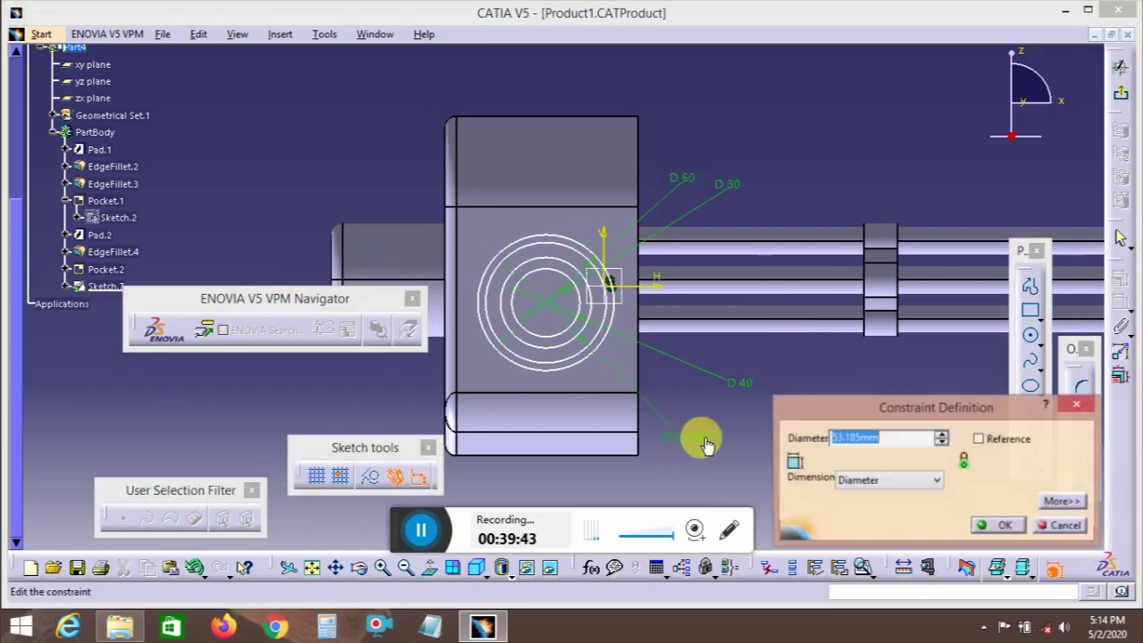
pyautogui.write('50')
pyautogui.press('Return')
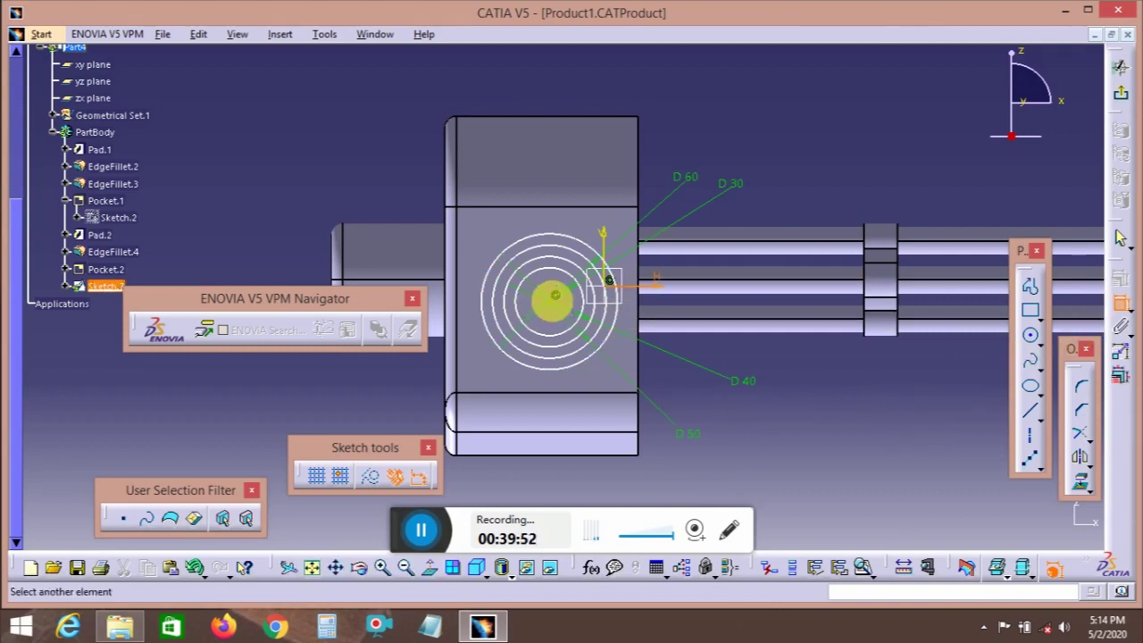
# - Dimension the vertical offset between the circles' centre and the horizontal sketch axis and set it to 7 mm
pyautogui.click(553, 297)
pyautogui.doubleClick(731, 421)
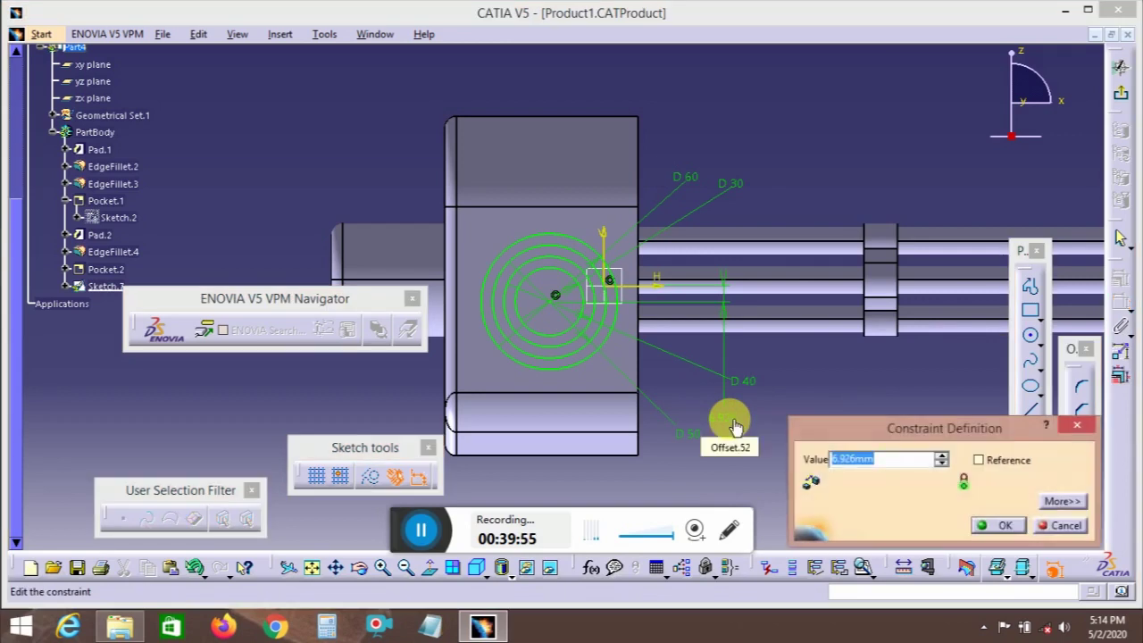
pyautogui.write('7')
pyautogui.press('Return')
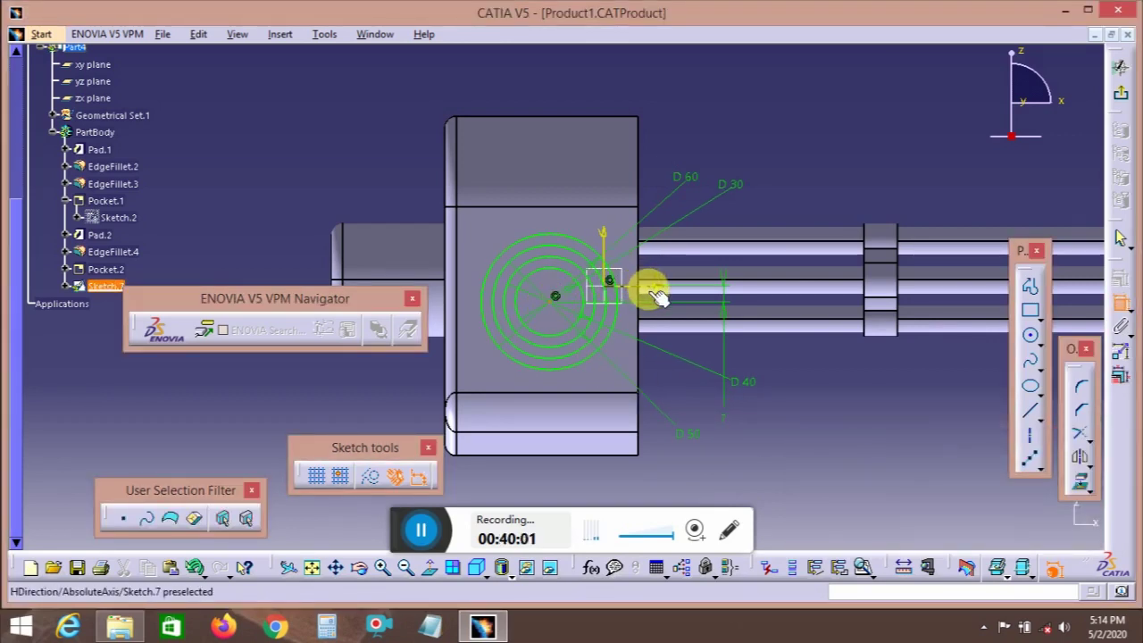
# - Dimension the circles' horizontal distance from the vertical sketch axis and delete the leftover conflicting coincidence constraint near the origin
pyautogui.click(616, 252)
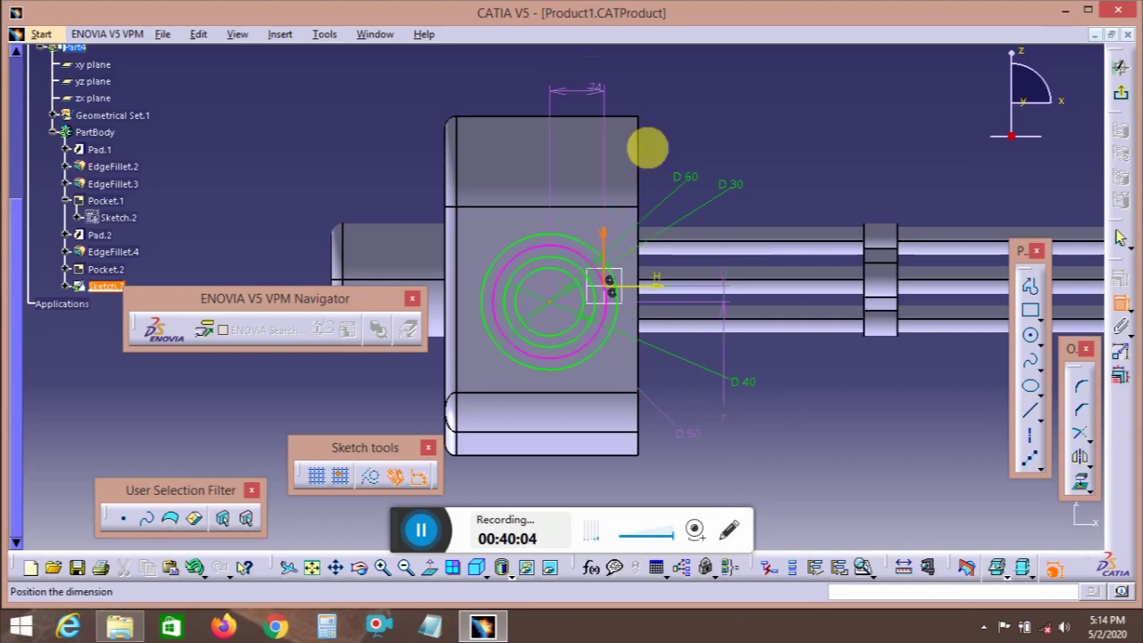
pyautogui.click(557, 83)
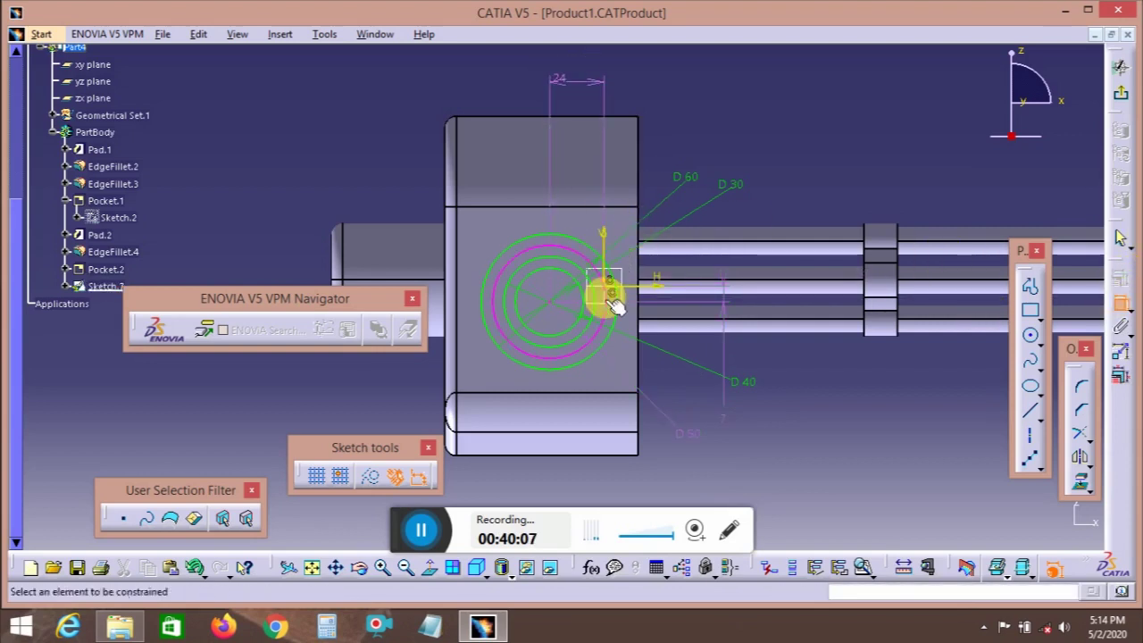
pyautogui.rightClick(607, 280)
pyautogui.click(669, 432)
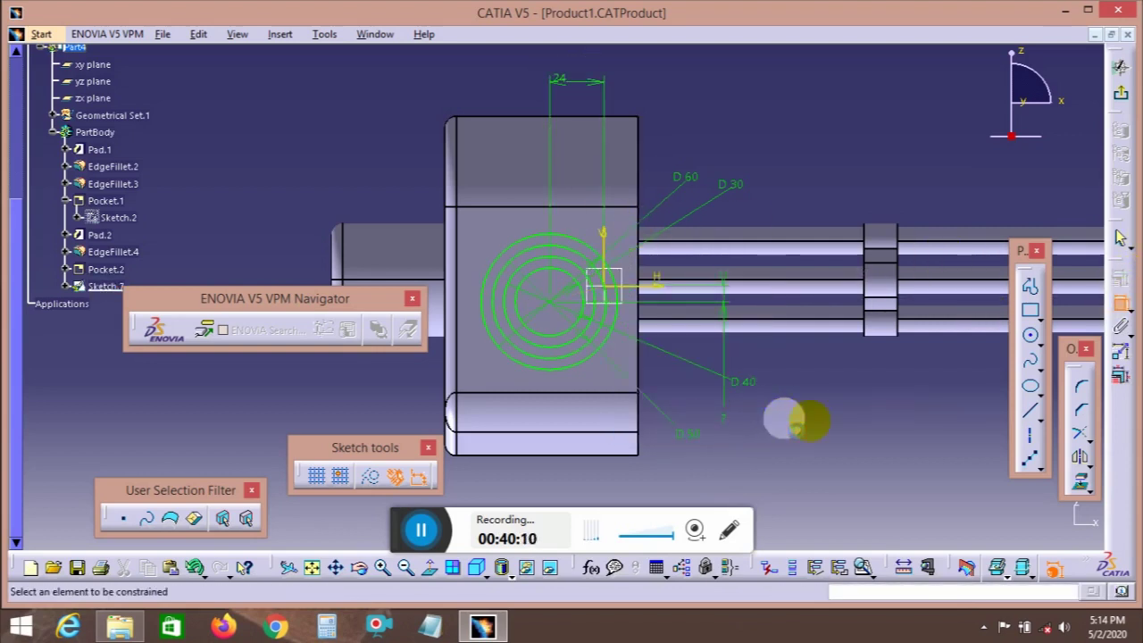
# - Draw two crossing diagonal lines through the circles' centre, each extending beyond the outermost circle on both sides
pyautogui.click(1032, 415)
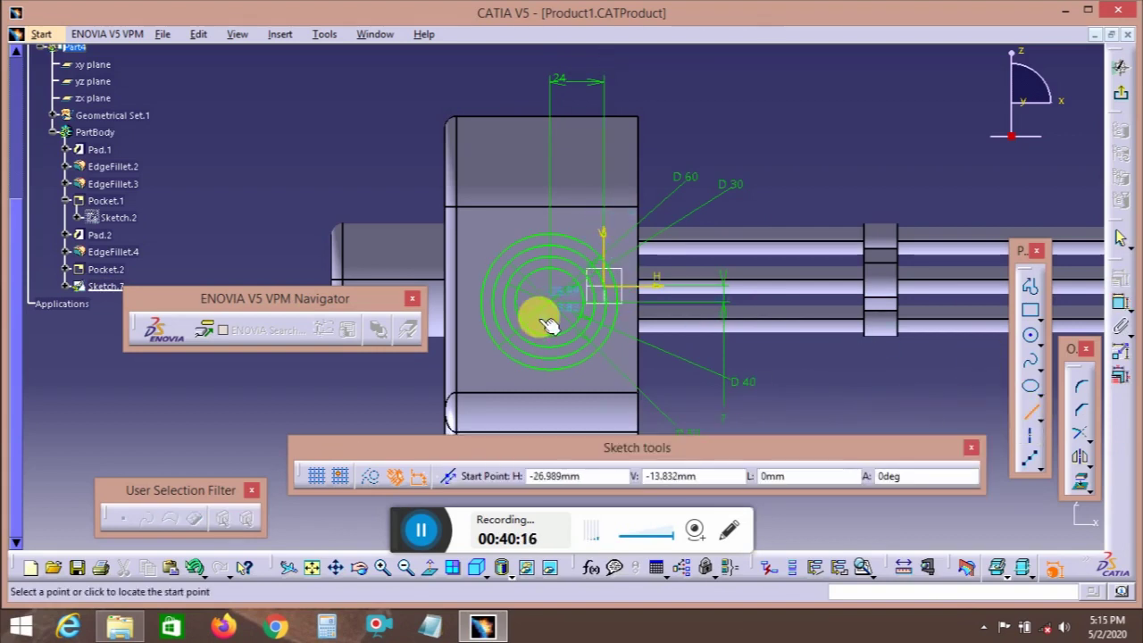
pyautogui.click(616, 185)
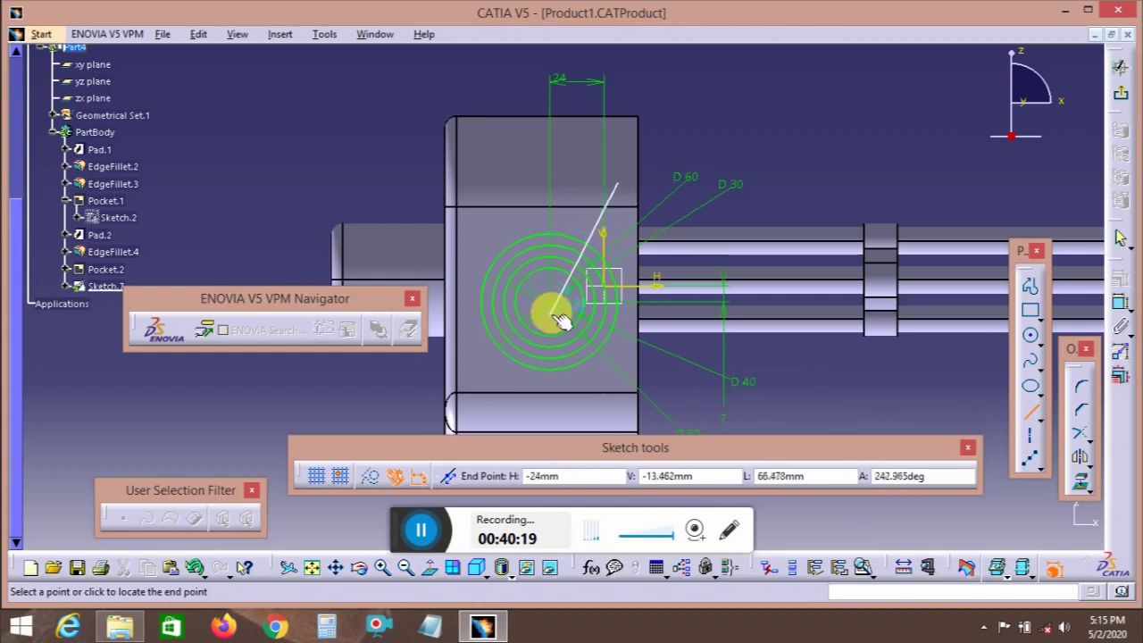
pyautogui.click(492, 403)
pyautogui.click(1031, 413)
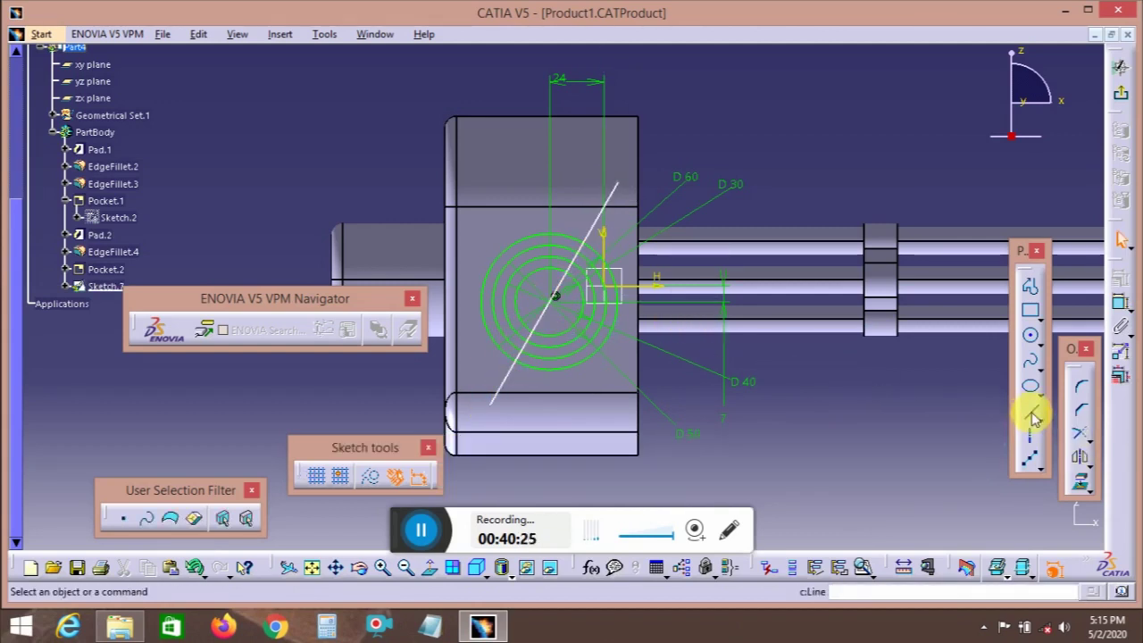
pyautogui.click(376, 175)
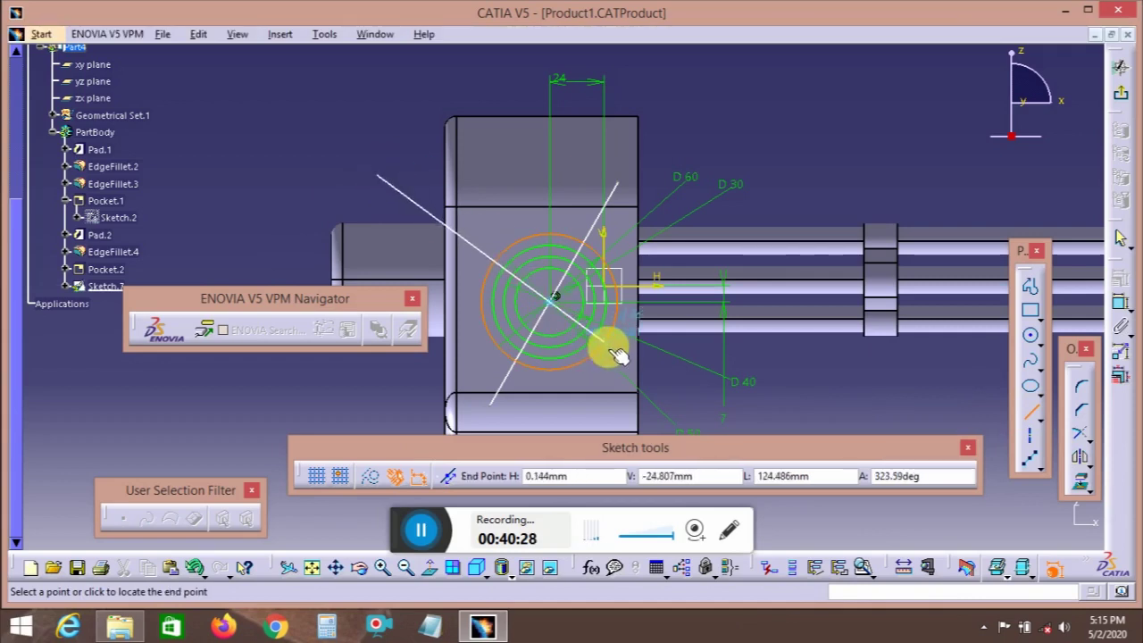
pyautogui.click(730, 439)
# - Draw one shallow and one steep line through the circles' centre, giving four lines that divide the circles into sectors
pyautogui.click(1031, 412)
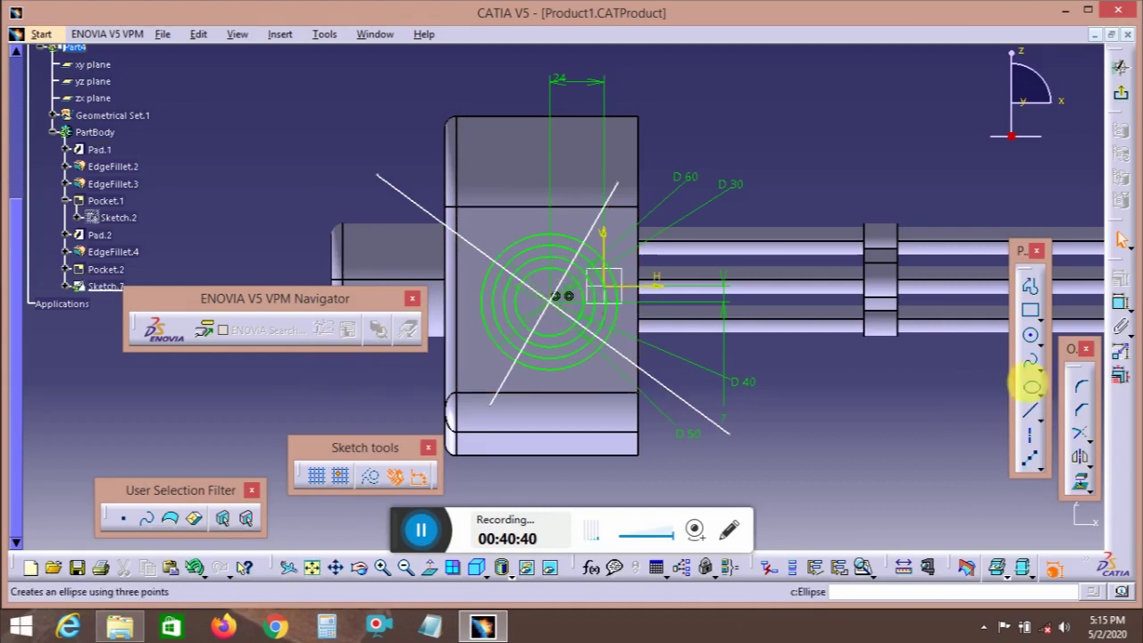
pyautogui.click(1030, 411)
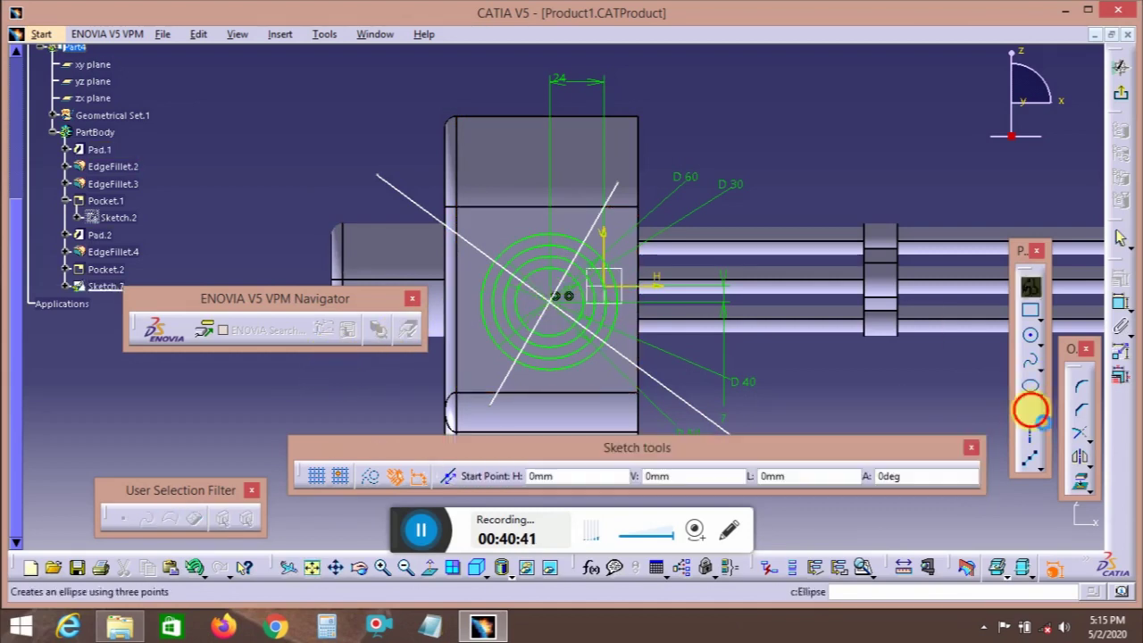
pyautogui.click(710, 257)
pyautogui.click(1030, 411)
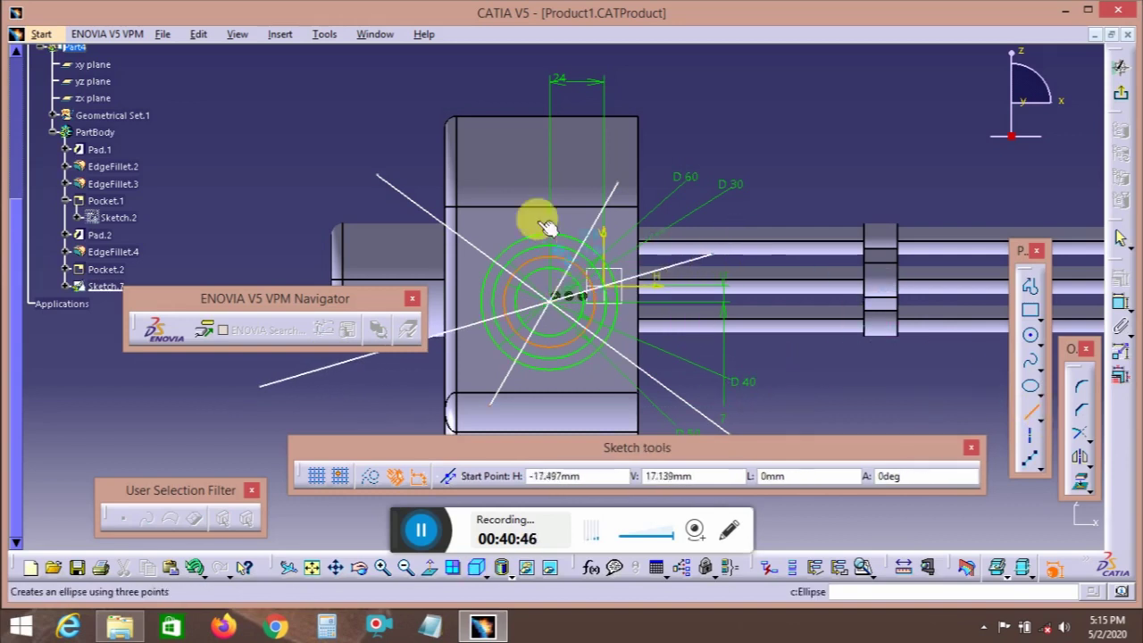
pyautogui.click(505, 139)
pyautogui.click(572, 387)
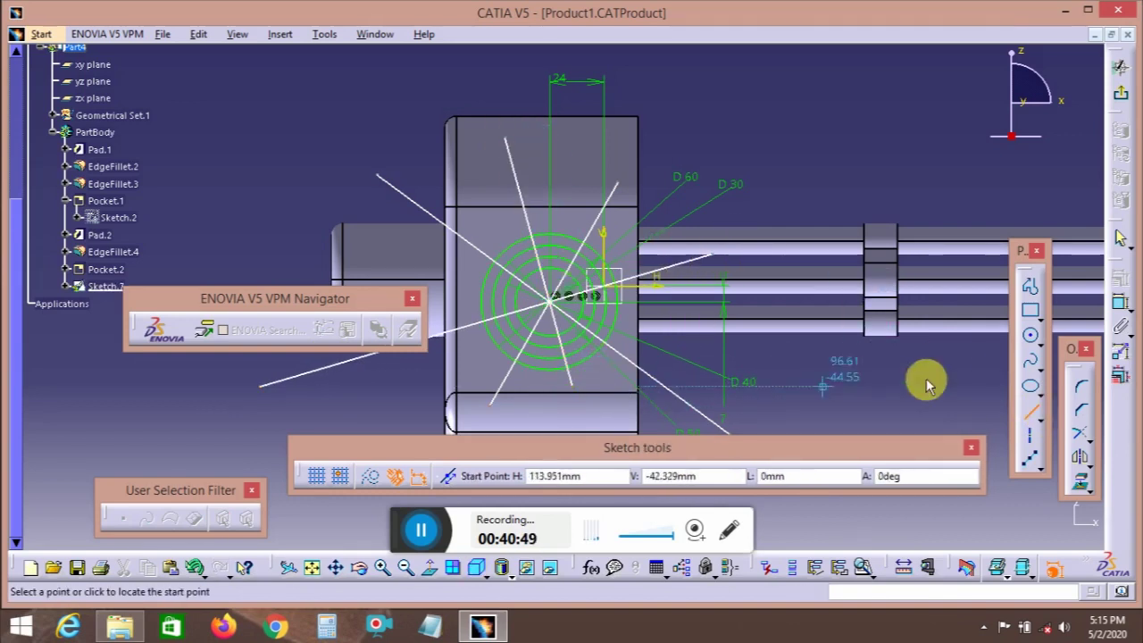
pyautogui.click(1030, 412)
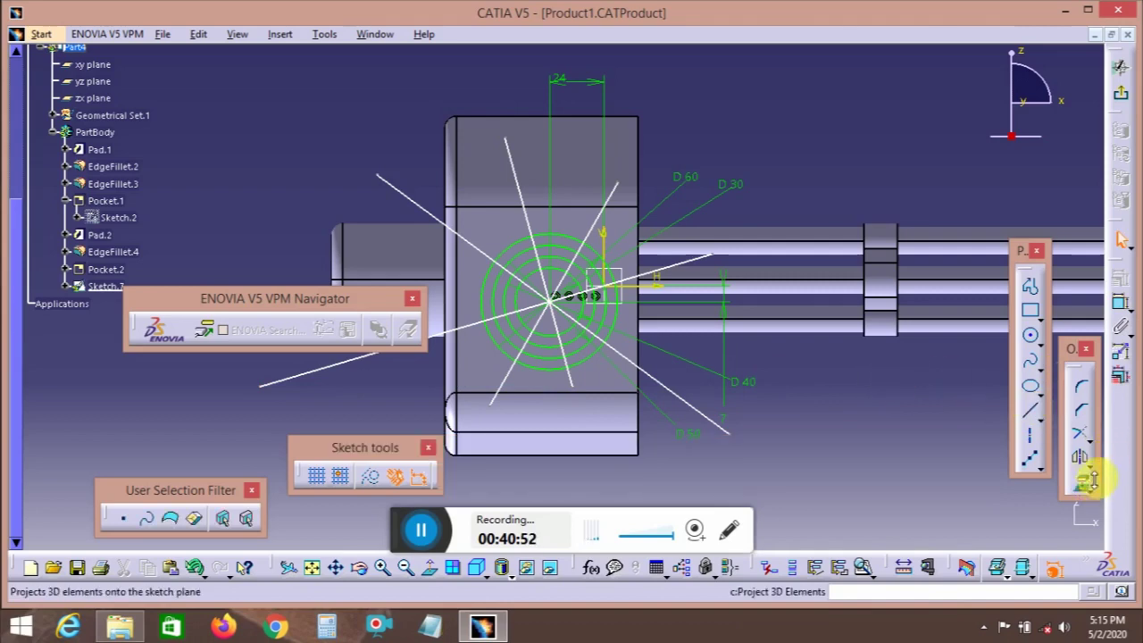
# - Use Quick Trim to remove the arcs of the 50 mm and 60 mm circles in alternating sectors
pyautogui.click(1091, 441)
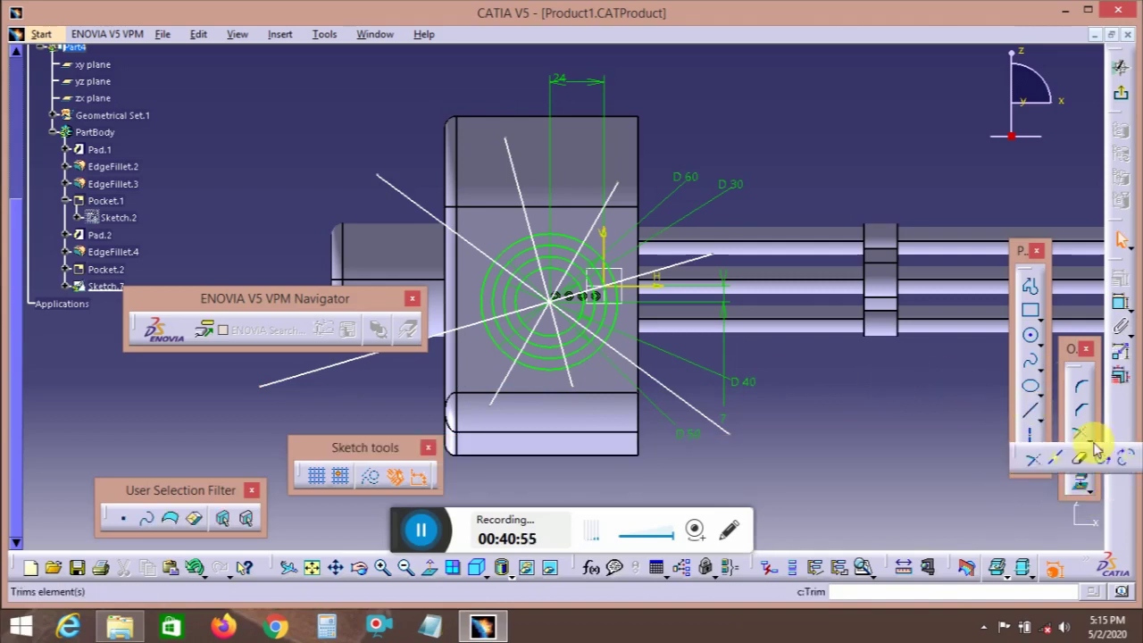
pyautogui.click(1084, 459)
pyautogui.keyDown('ctrl'); pyautogui.moveTo(615, 428); pyautogui.dragTo(659, 393, button='middle'); pyautogui.keyUp('ctrl')
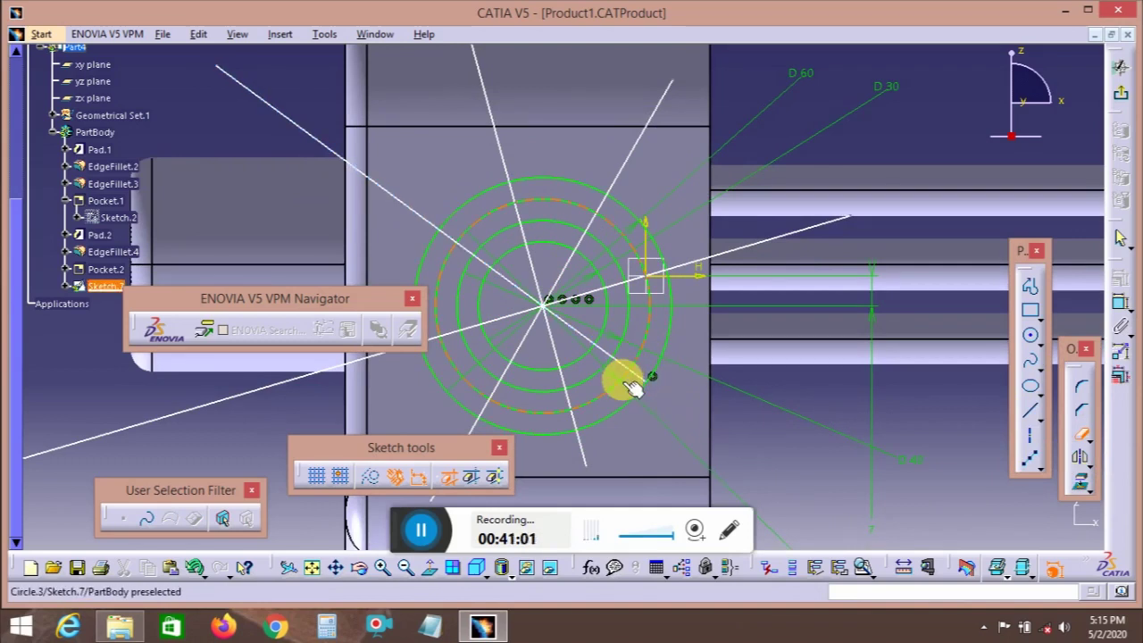
pyautogui.click(630, 383)
pyautogui.click(639, 401)
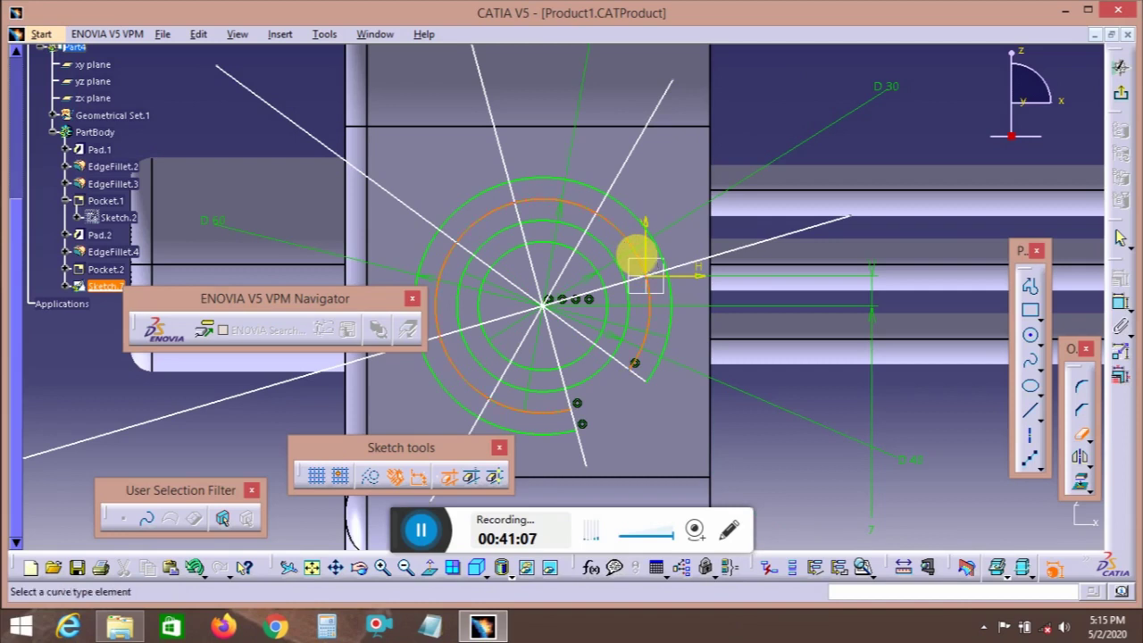
pyautogui.click(647, 264)
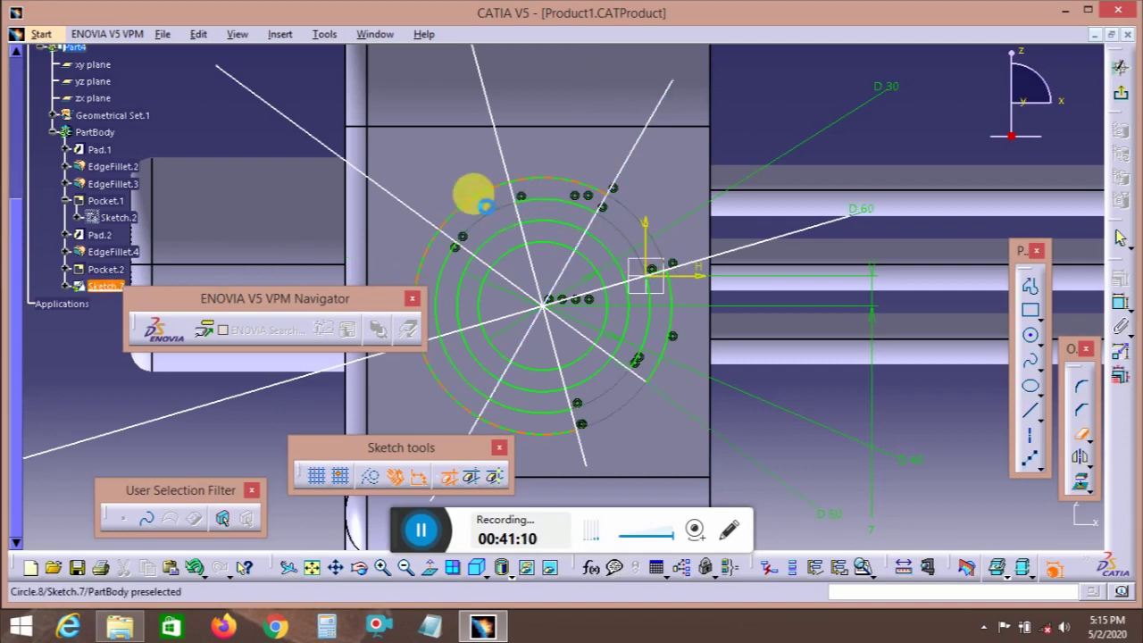
pyautogui.click(483, 206)
pyautogui.moveTo(492, 310); pyautogui.dragTo(572, 262, button='middle')
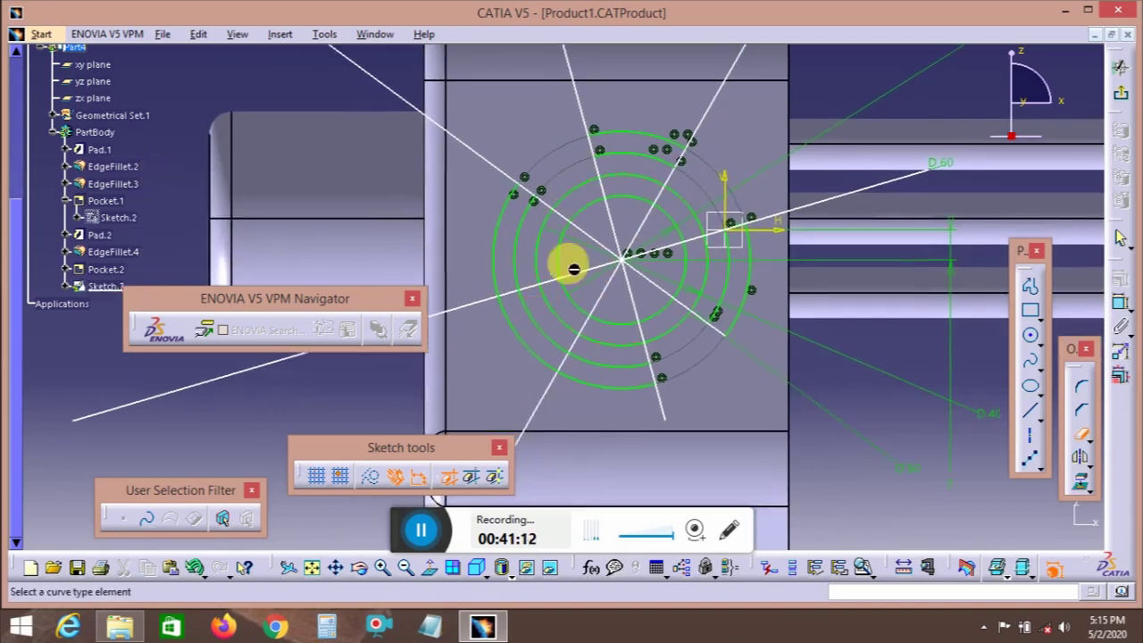
pyautogui.click(543, 328)
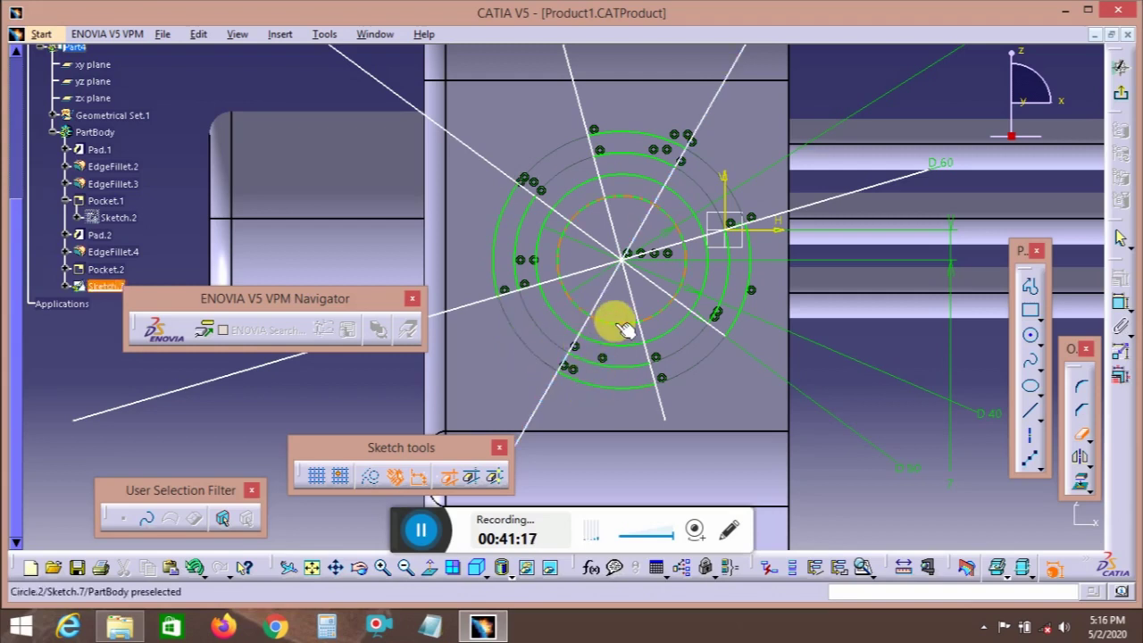
# - Trim the arcs of the 30 mm and 40 mm circles in alternating sectors
pyautogui.click(564, 258)
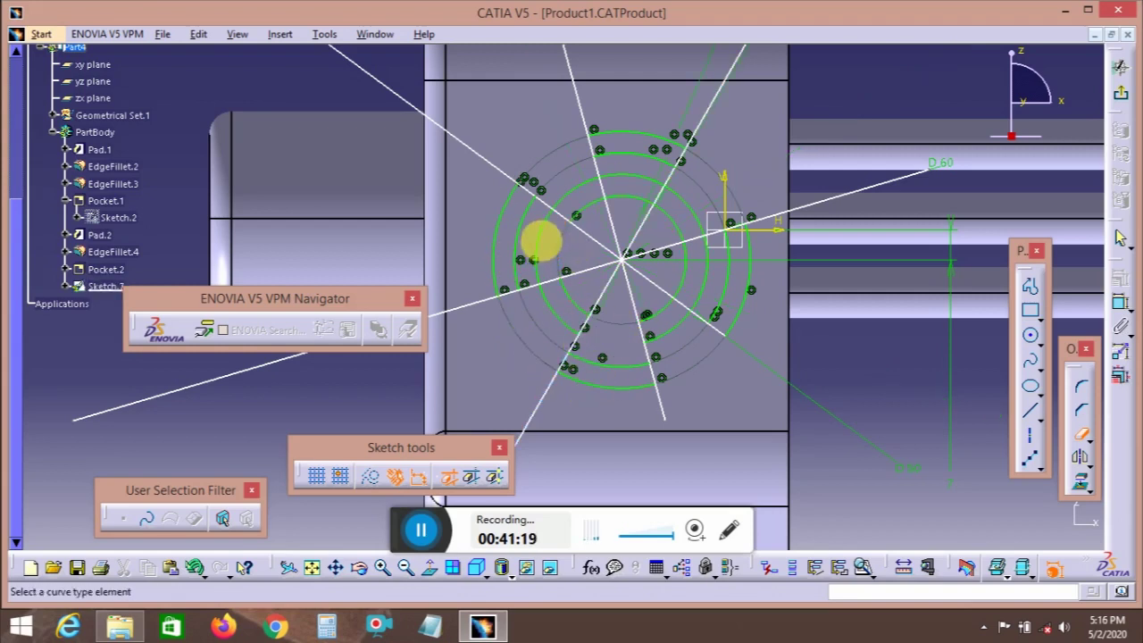
pyautogui.click(651, 191)
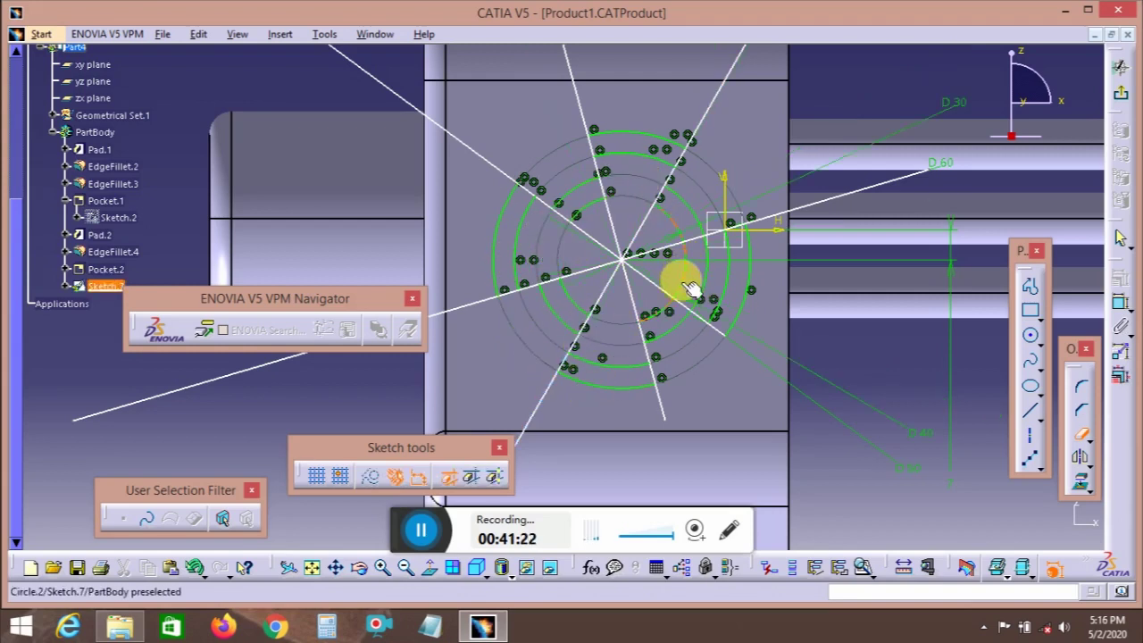
pyautogui.click(710, 293)
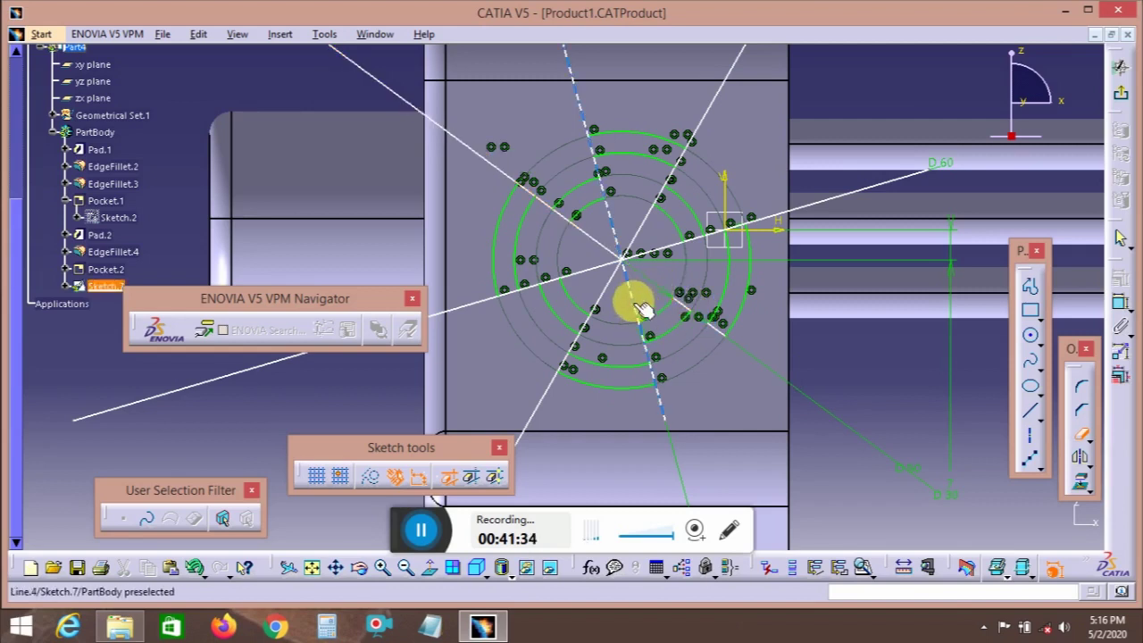
# - Trim the dividing lines inside the 30 mm circle and in the gap between the 40 mm and 50 mm circles
pyautogui.click(580, 350)
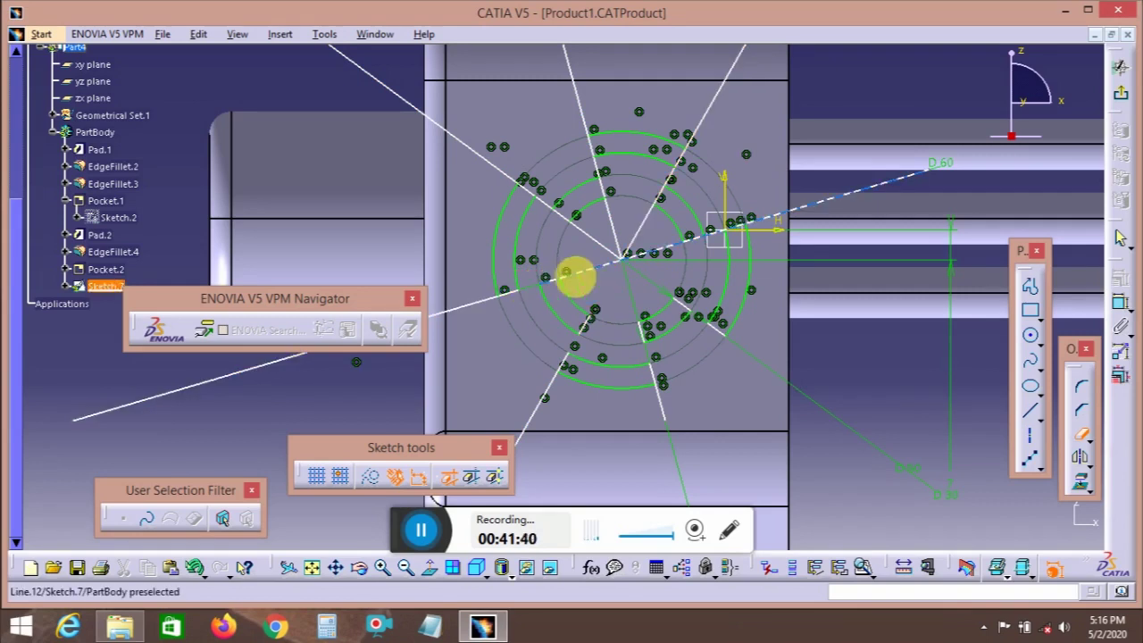
pyautogui.click(604, 275)
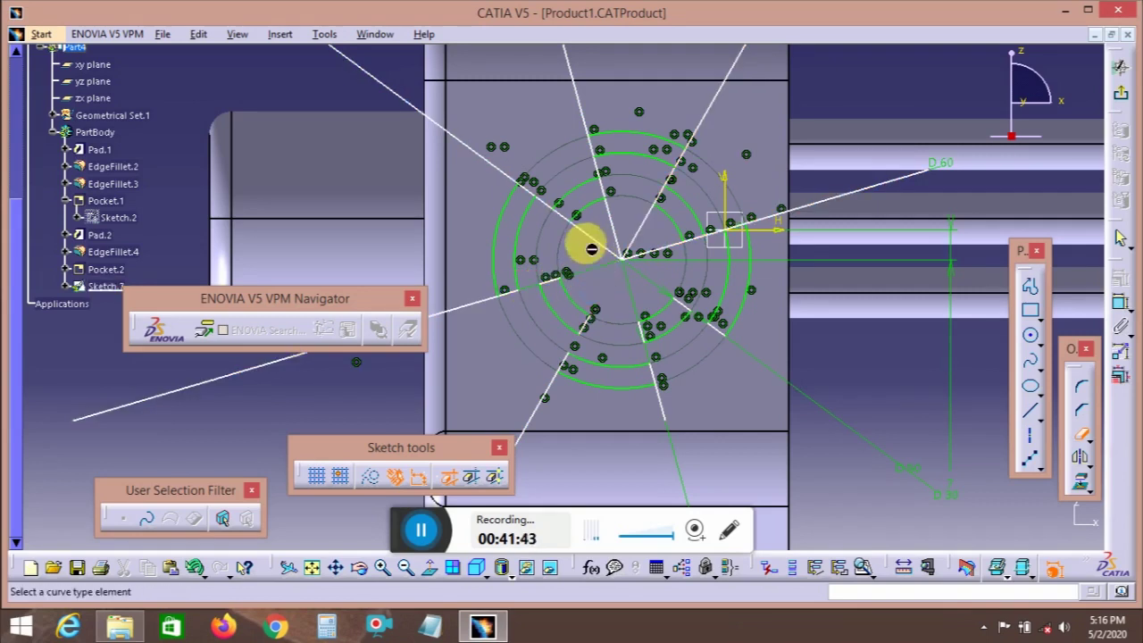
pyautogui.click(591, 234)
pyautogui.click(607, 211)
pyautogui.click(589, 169)
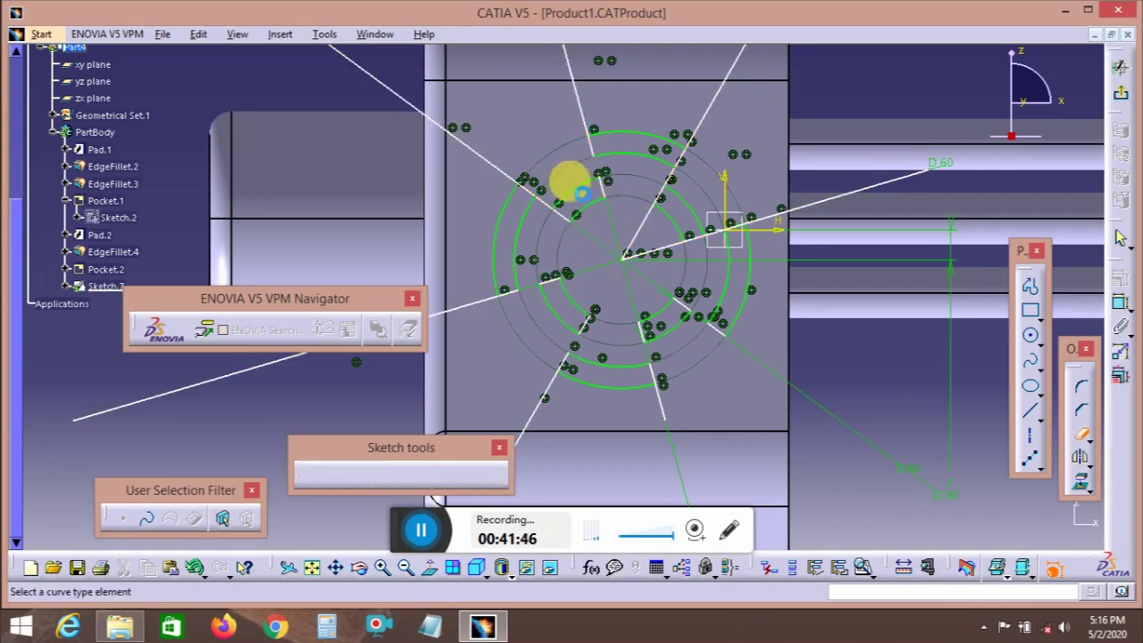
pyautogui.click(543, 199)
pyautogui.click(647, 215)
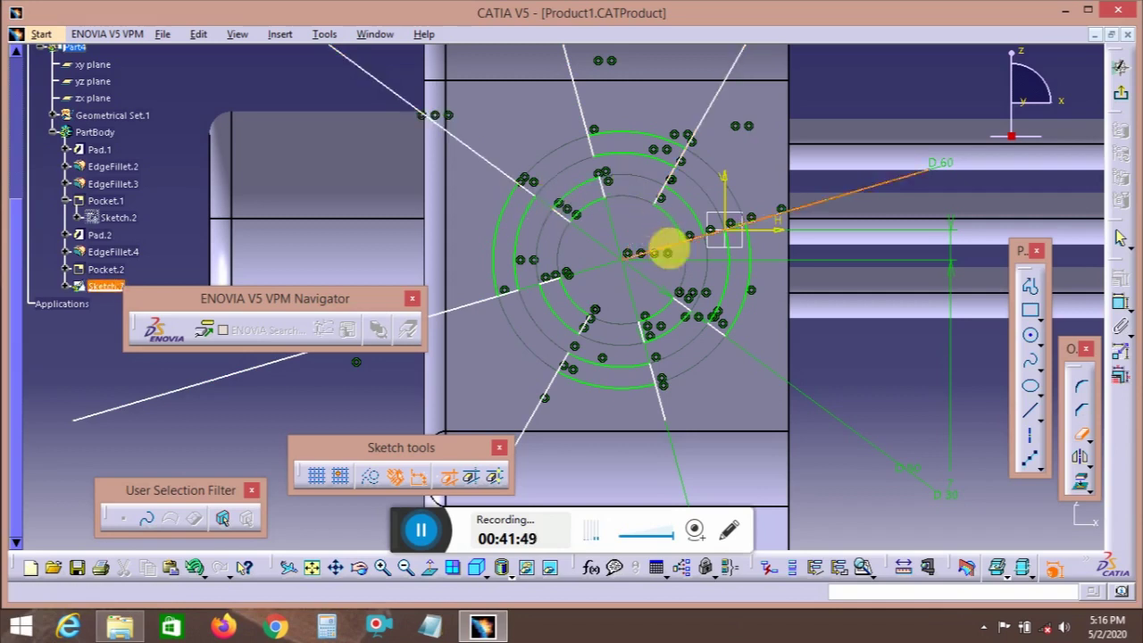
pyautogui.click(677, 244)
pyautogui.click(725, 233)
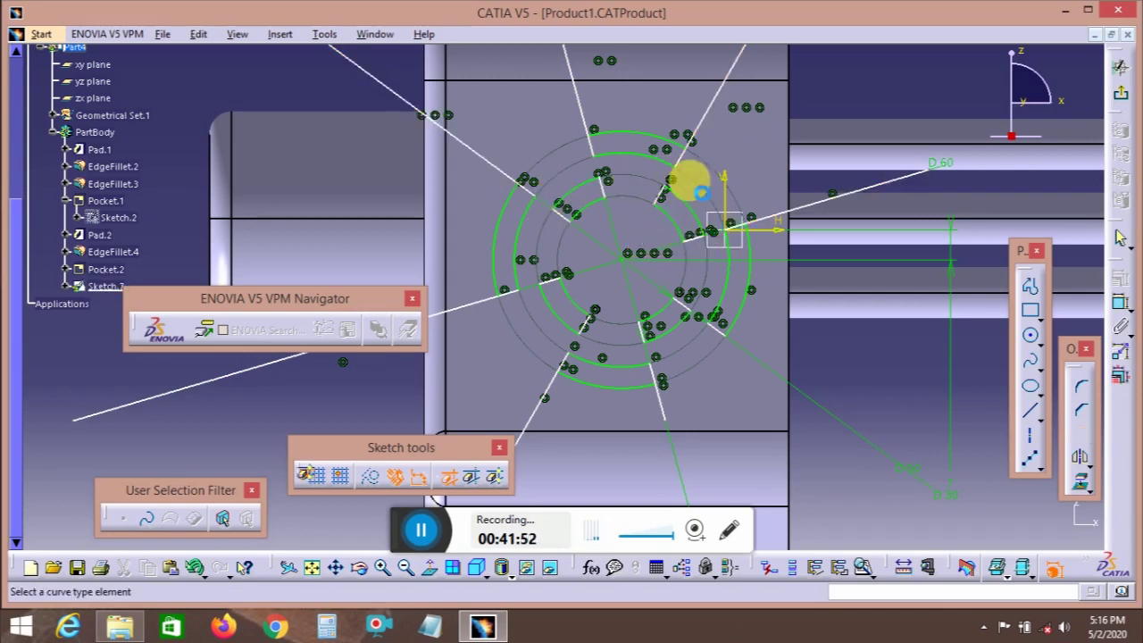
# - Trim the outer ends of the dividing lines that extend beyond the 60 mm circle, leaving closed ring segments
pyautogui.click(662, 403)
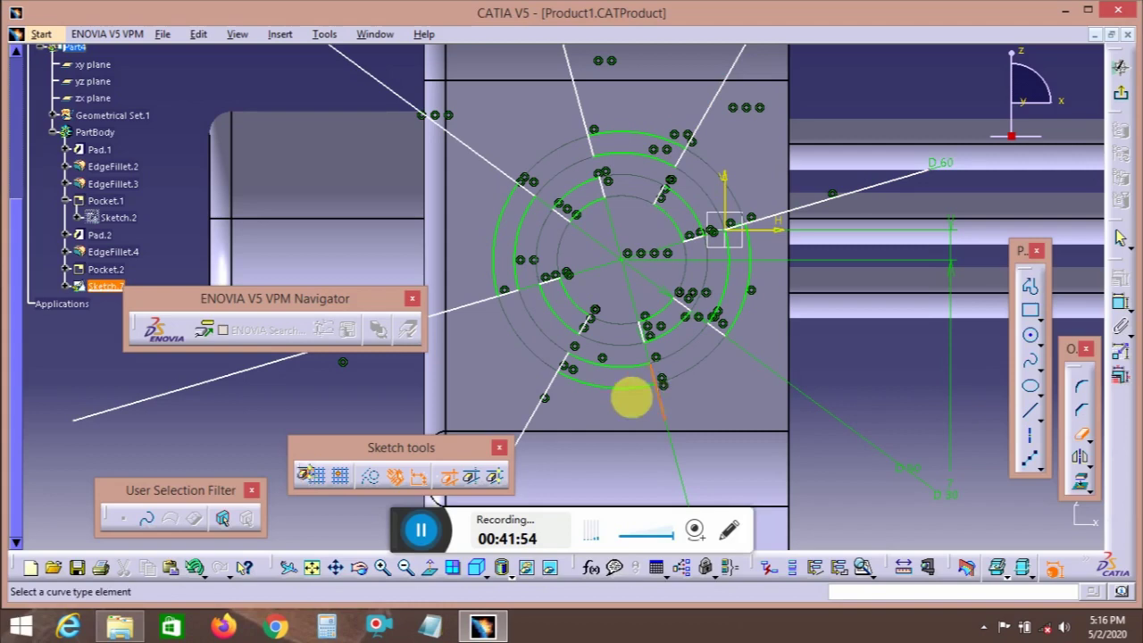
pyautogui.click(549, 384)
pyautogui.click(485, 298)
pyautogui.click(487, 167)
pyautogui.click(586, 112)
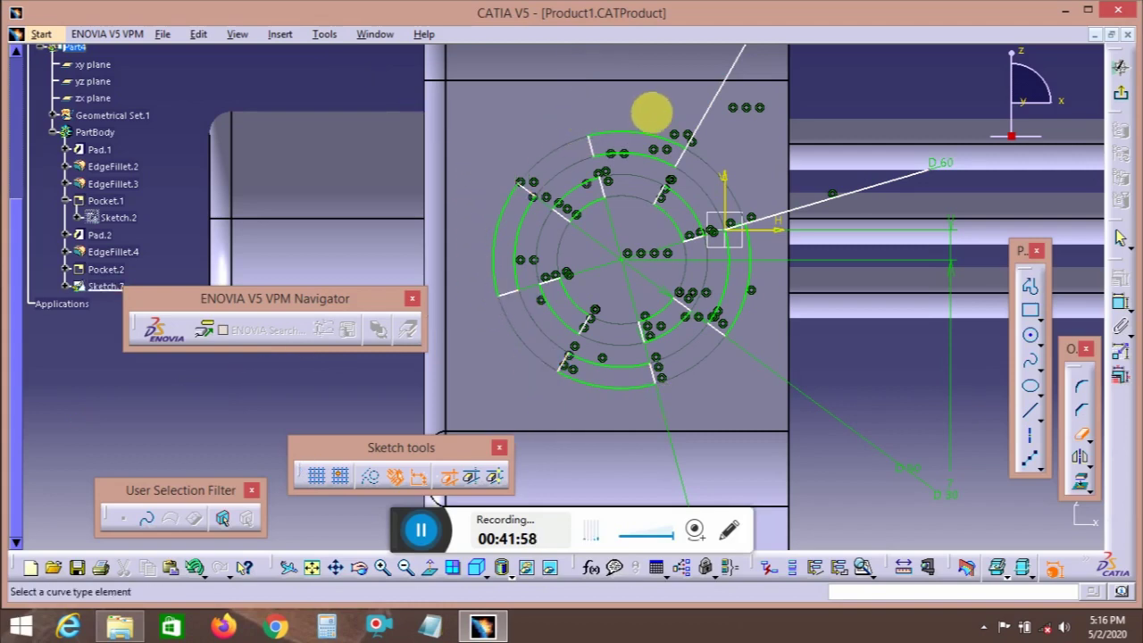
pyautogui.click(704, 114)
pyautogui.click(790, 218)
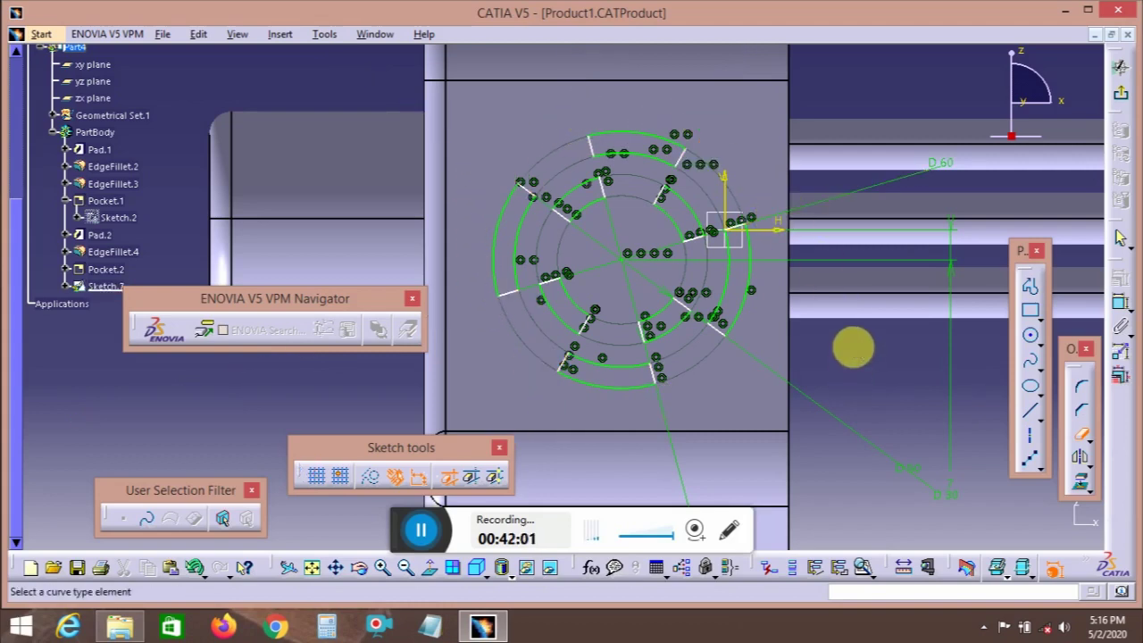
# - Exit the sketch and cut the ring segments into the housing's side face as a Pocket
pyautogui.moveTo(852, 347)
pyautogui.mouseDown(button='middle')
pyautogui.moveTo(849, 403)
pyautogui.moveTo(862, 388)
pyautogui.mouseUp(button='middle')
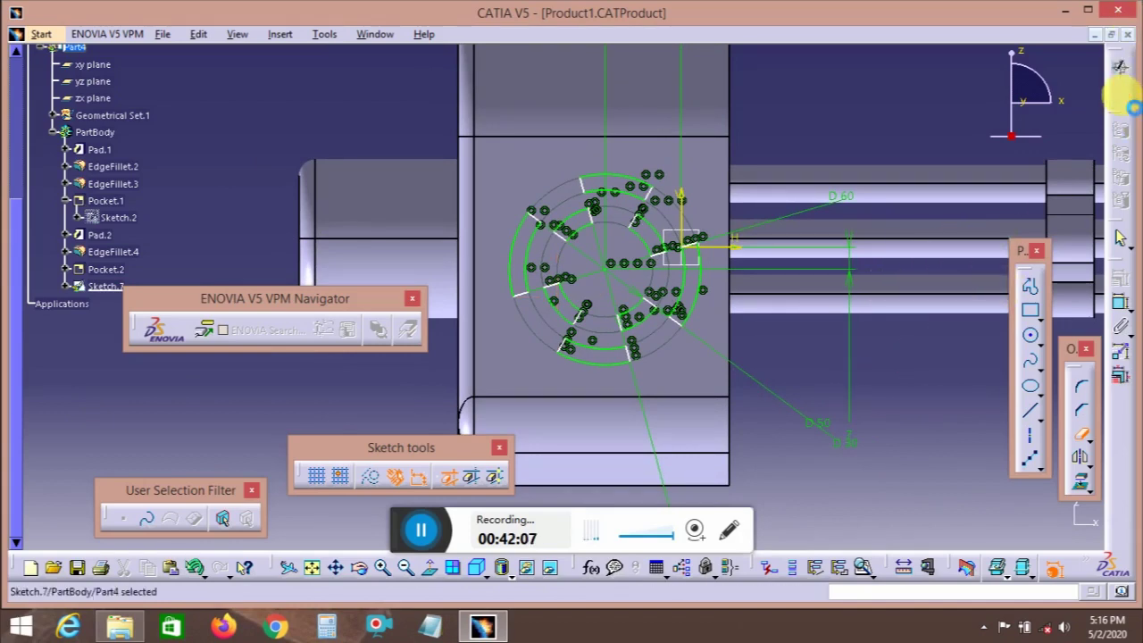
pyautogui.click(1125, 96)
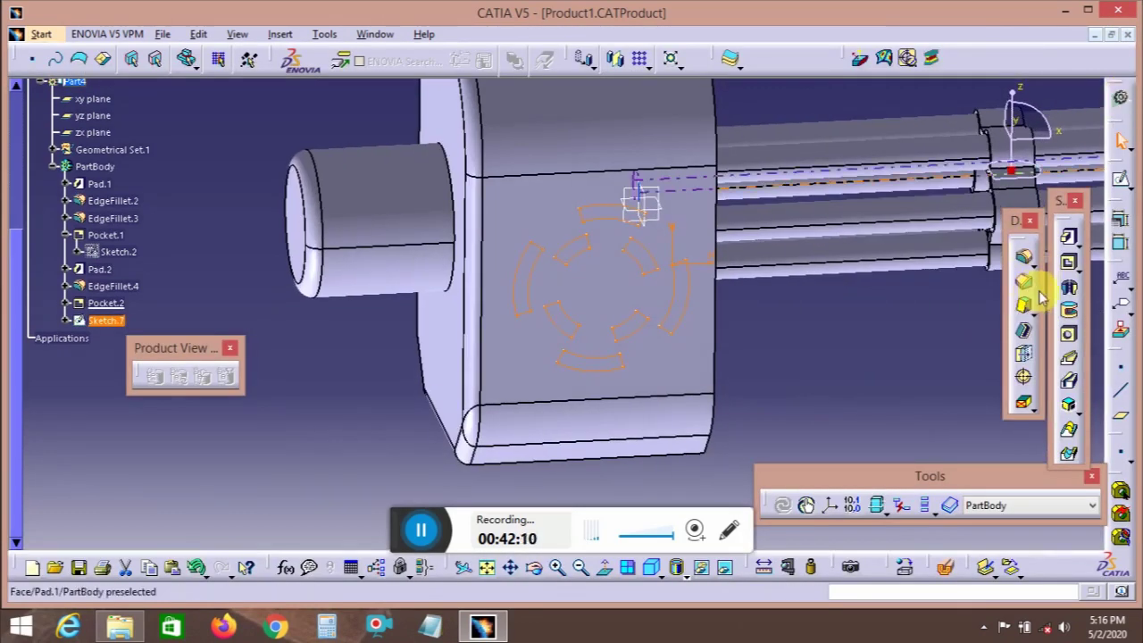
pyautogui.click(1068, 264)
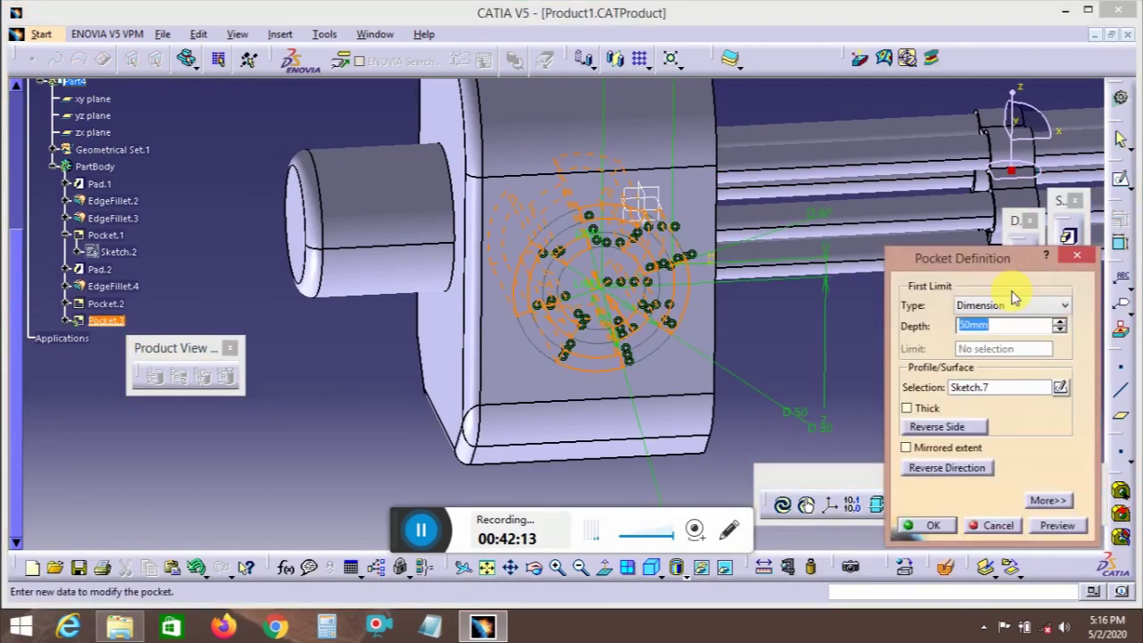
pyautogui.press('Return')
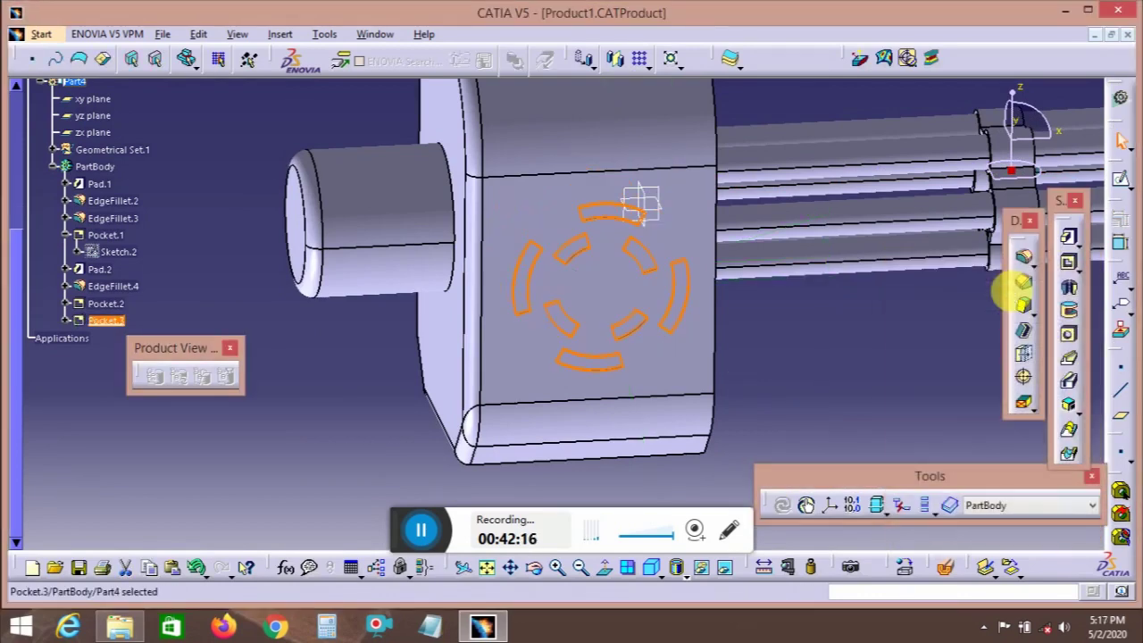
# - Activate the top-level product and insert a new part into it
pyautogui.moveTo(631, 242); pyautogui.dragTo(510, 352, button='middle')
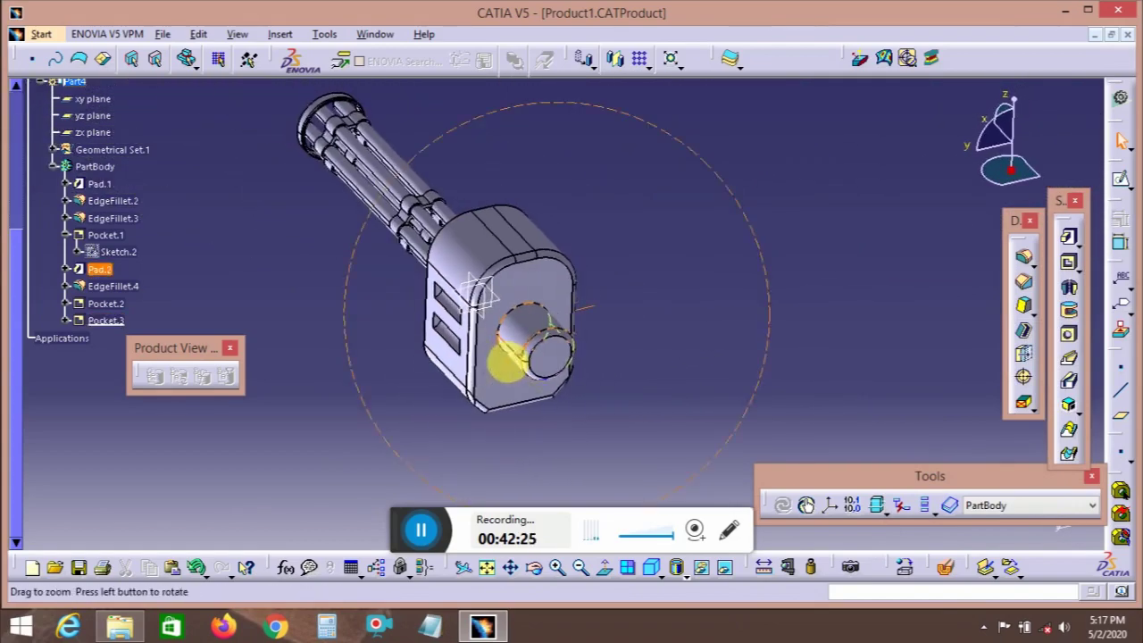
pyautogui.click(279, 34)
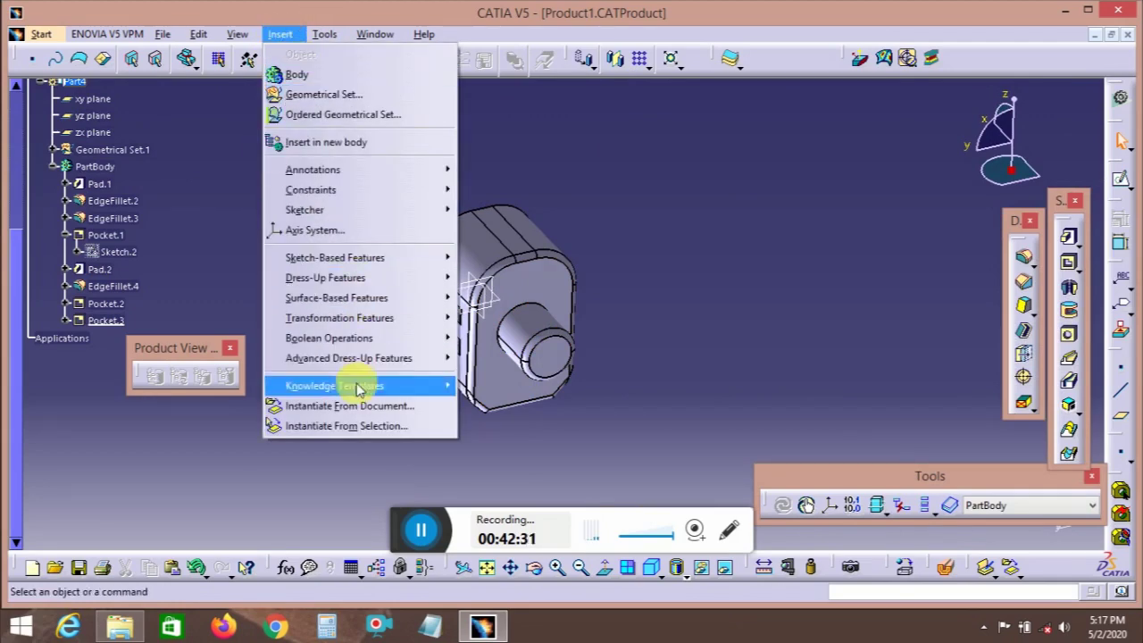
pyautogui.click(191, 178)
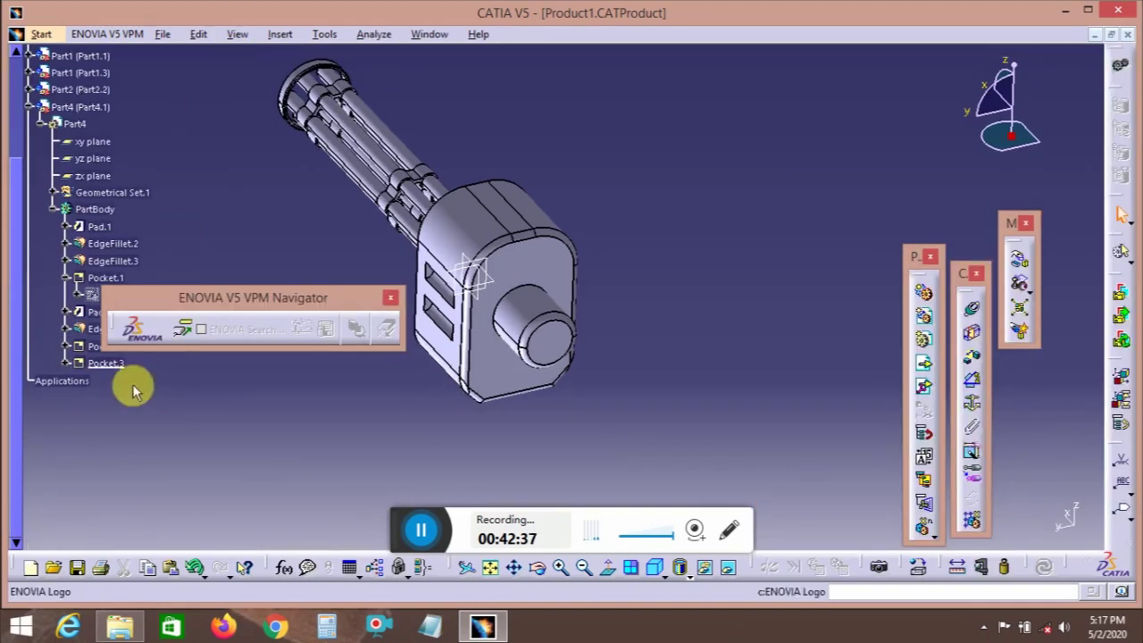
pyautogui.click(279, 34)
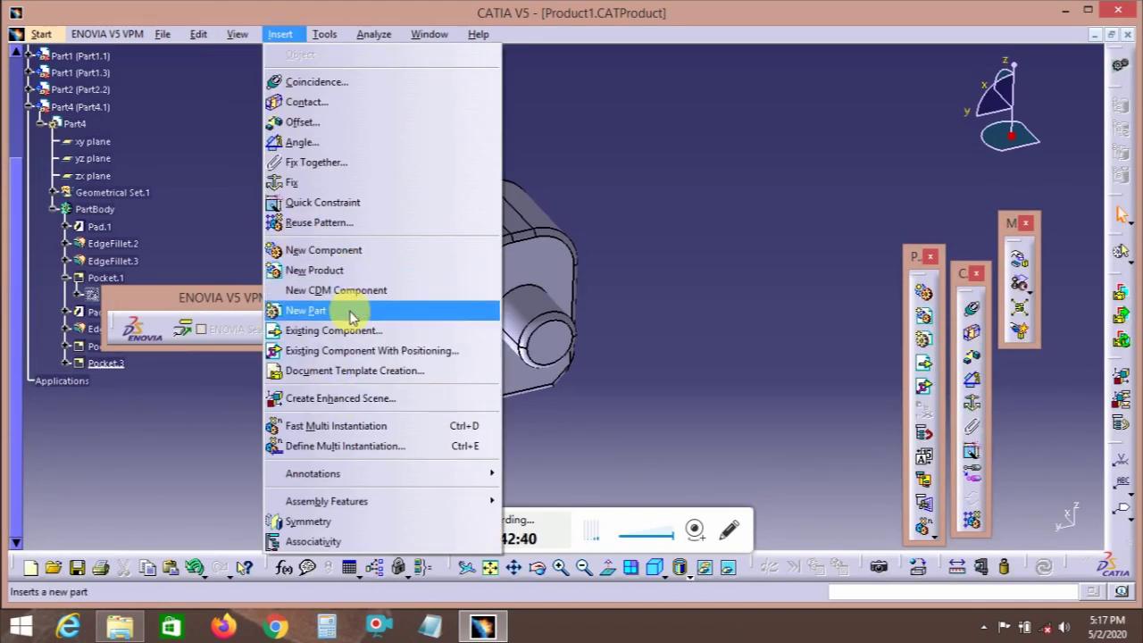
pyautogui.click(291, 312)
pyautogui.click(616, 379)
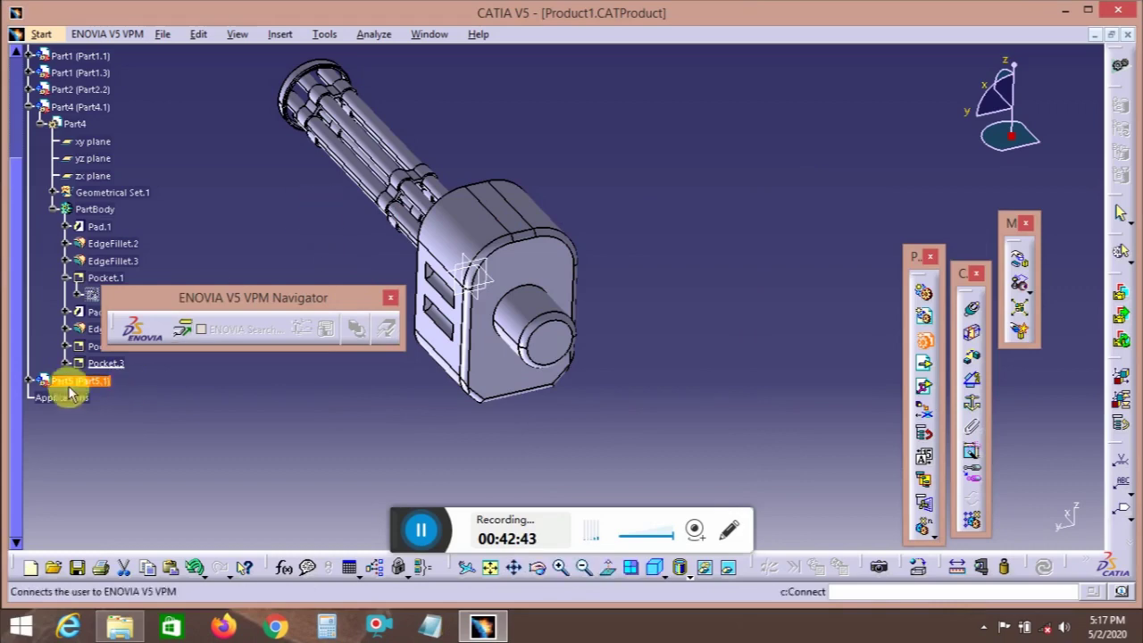
# - Activate Part5 for editing in Part Design and define its PartBody as the work object
pyautogui.click(34, 383)
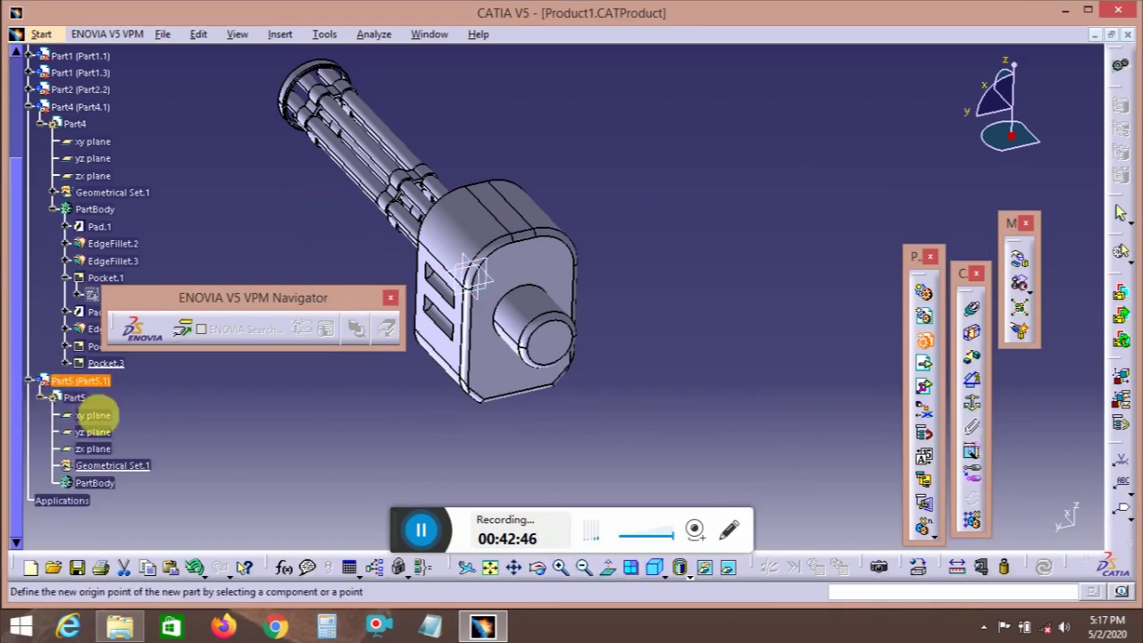
pyautogui.doubleClick(98, 484)
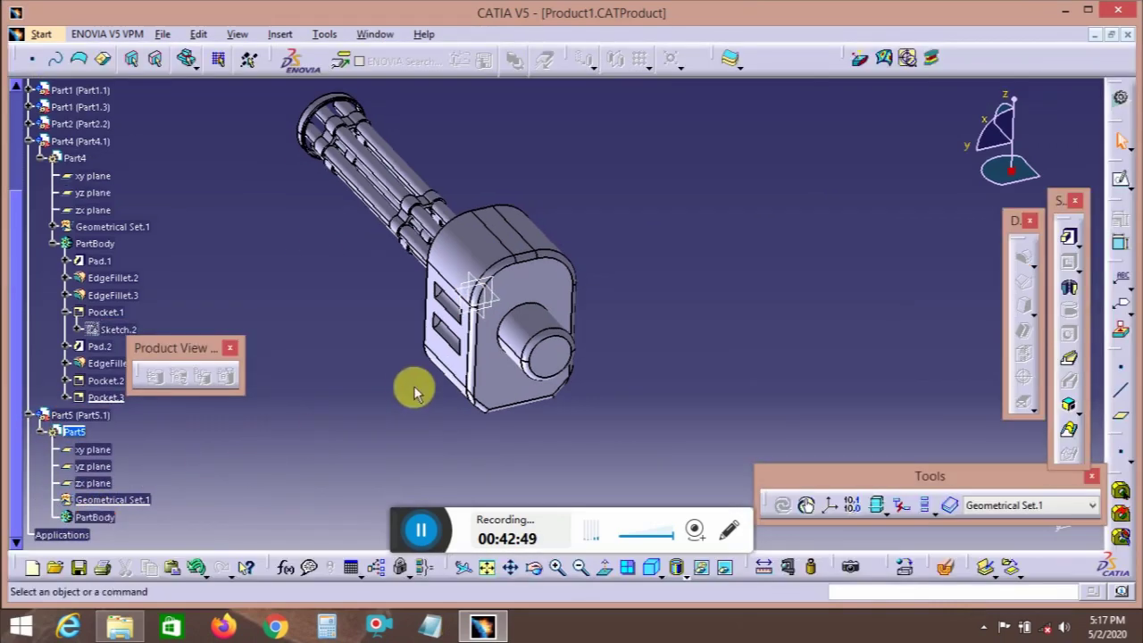
pyautogui.moveTo(416, 388); pyautogui.dragTo(498, 325, button='middle')
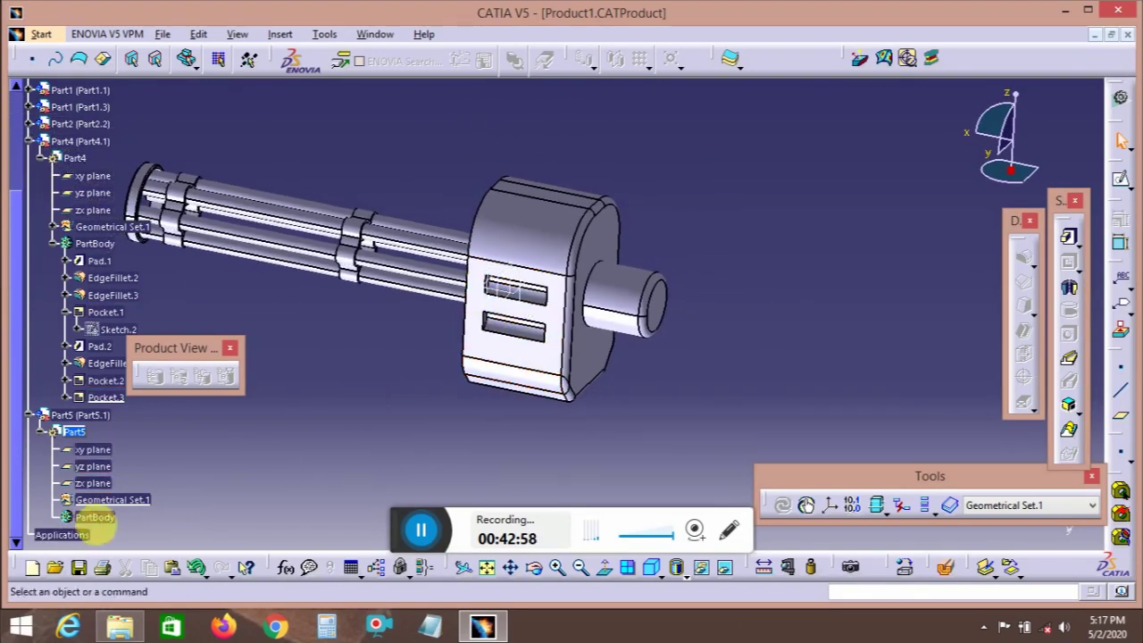
pyautogui.rightClick(91, 518)
pyautogui.click(192, 290)
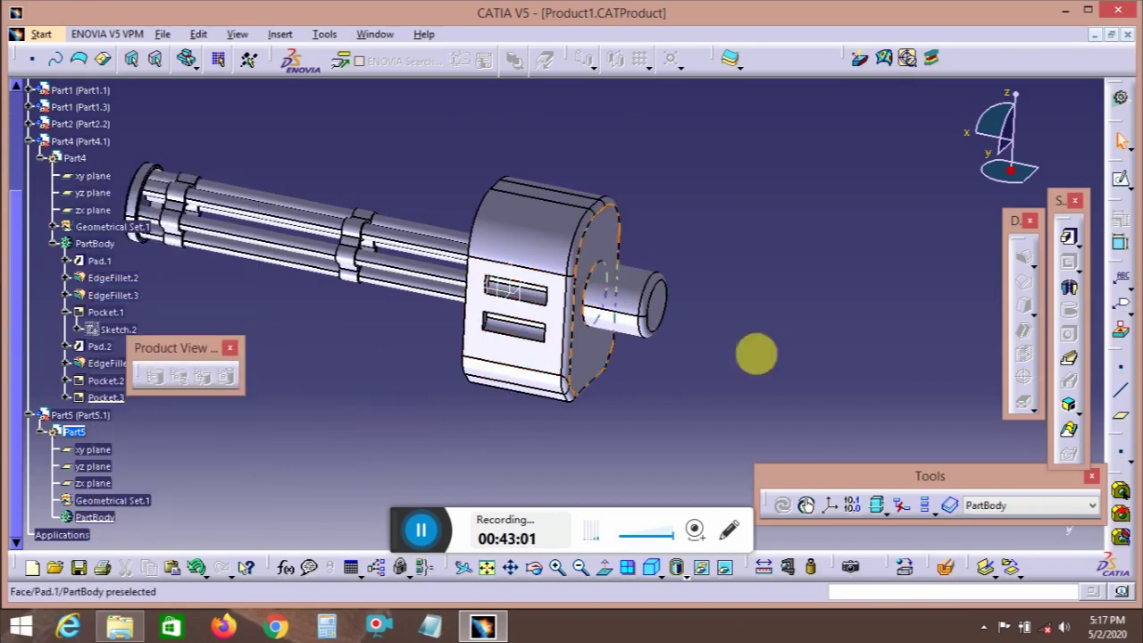
# - Create an Angle/Normal to plane reference plane at 60 deg to the xy plane, rotated about the Y axis
pyautogui.click(1123, 420)
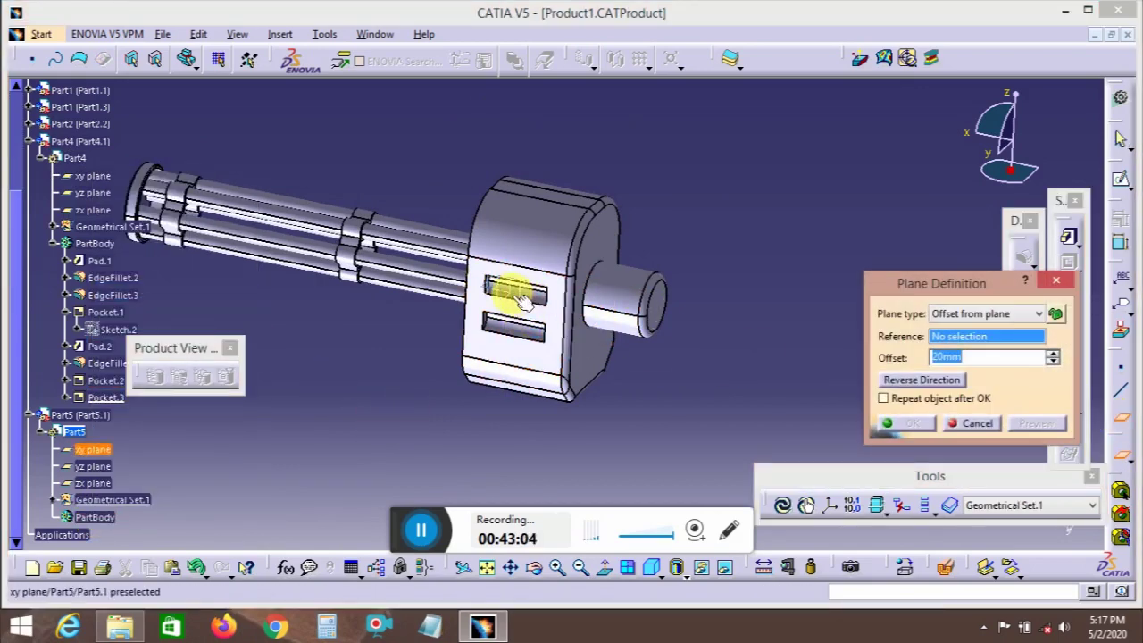
pyautogui.click(523, 303)
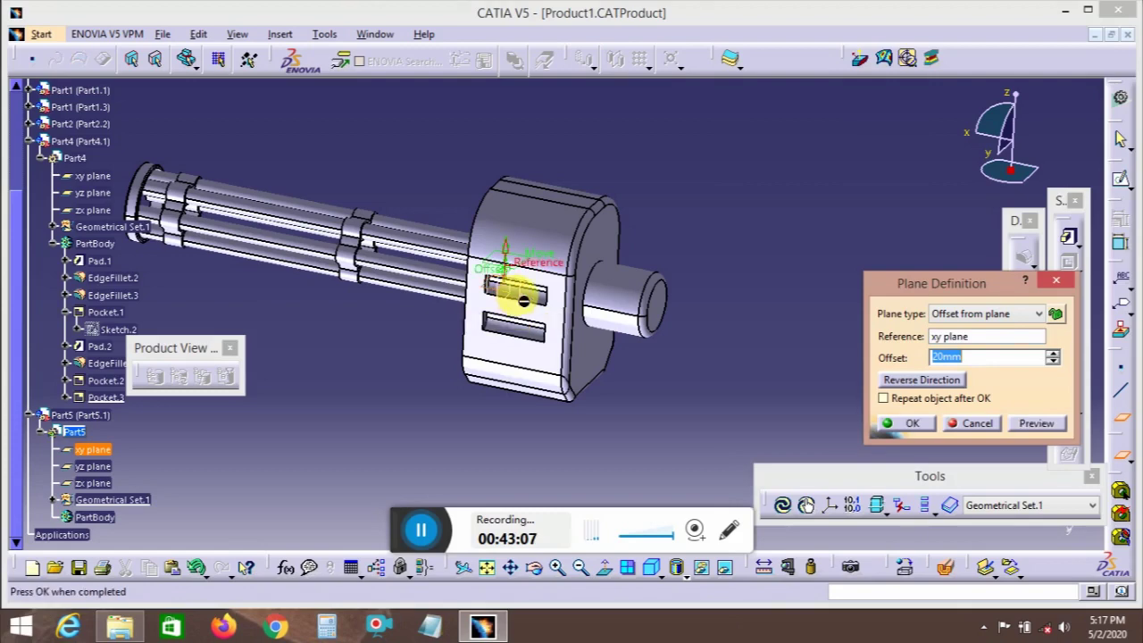
pyautogui.click(983, 315)
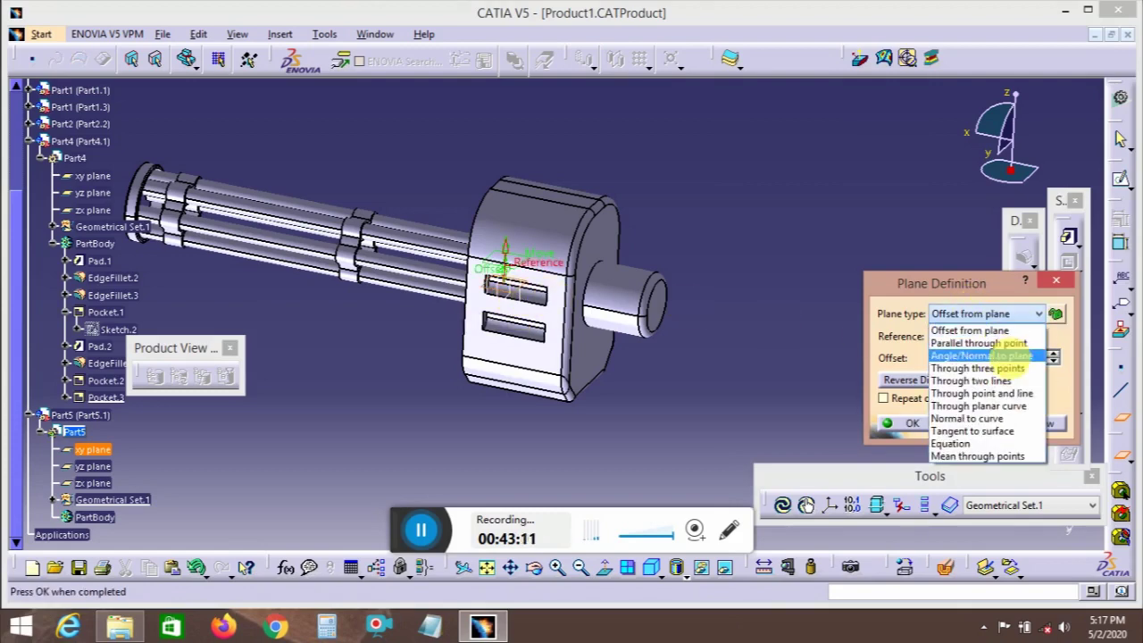
pyautogui.click(1013, 357)
pyautogui.click(980, 376)
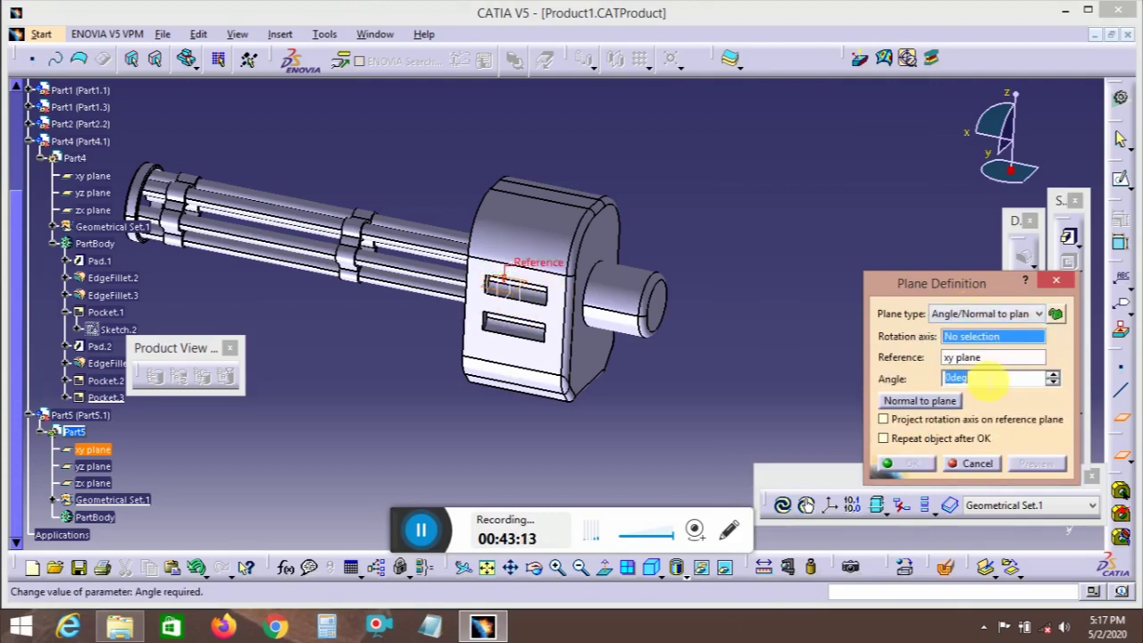
pyautogui.rightClick(984, 362)
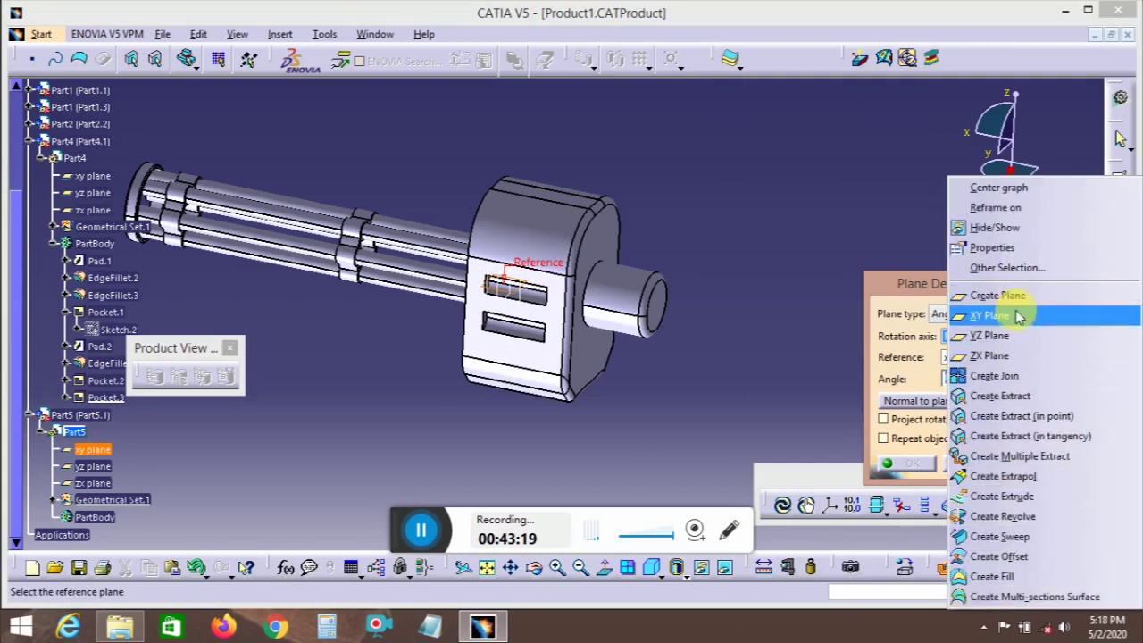
pyautogui.click(1015, 320)
pyautogui.rightClick(977, 340)
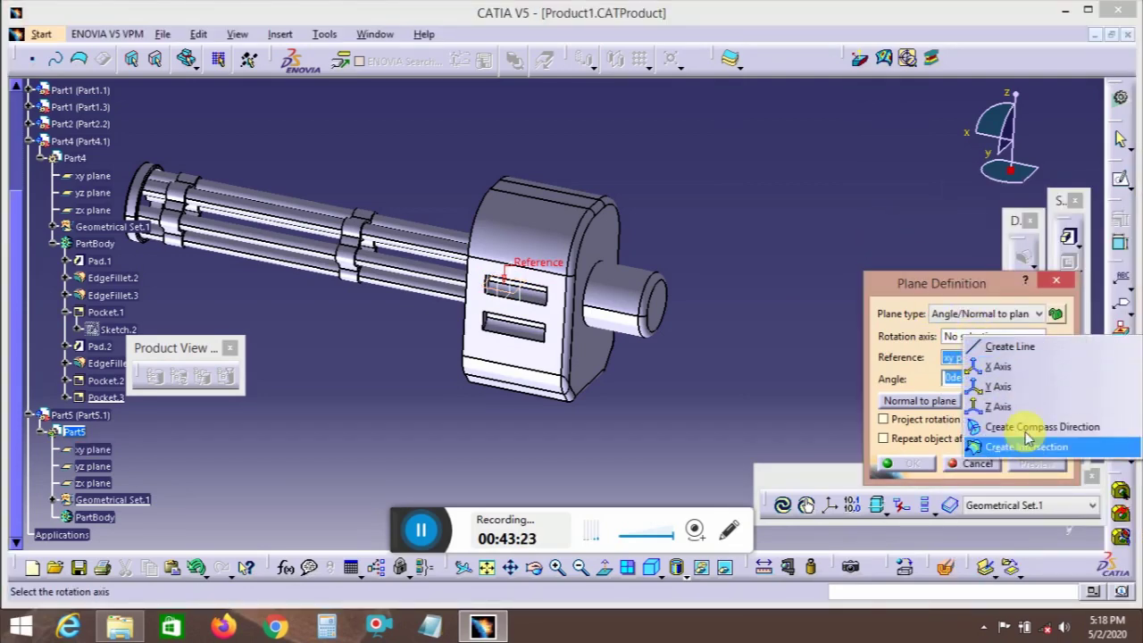
pyautogui.click(1018, 386)
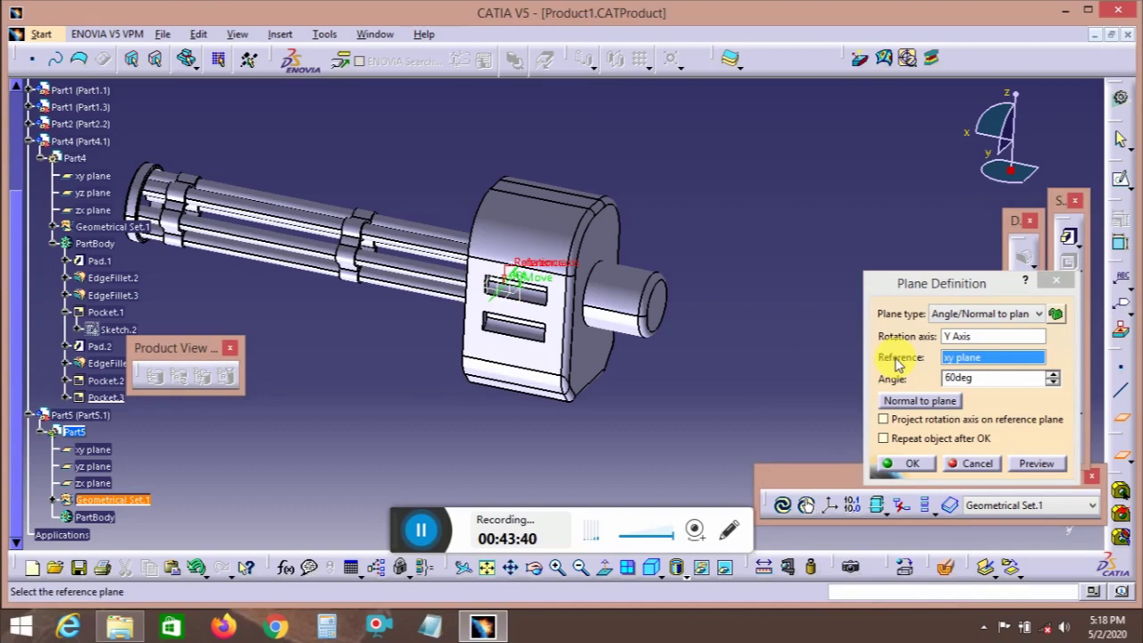
pyautogui.click(912, 463)
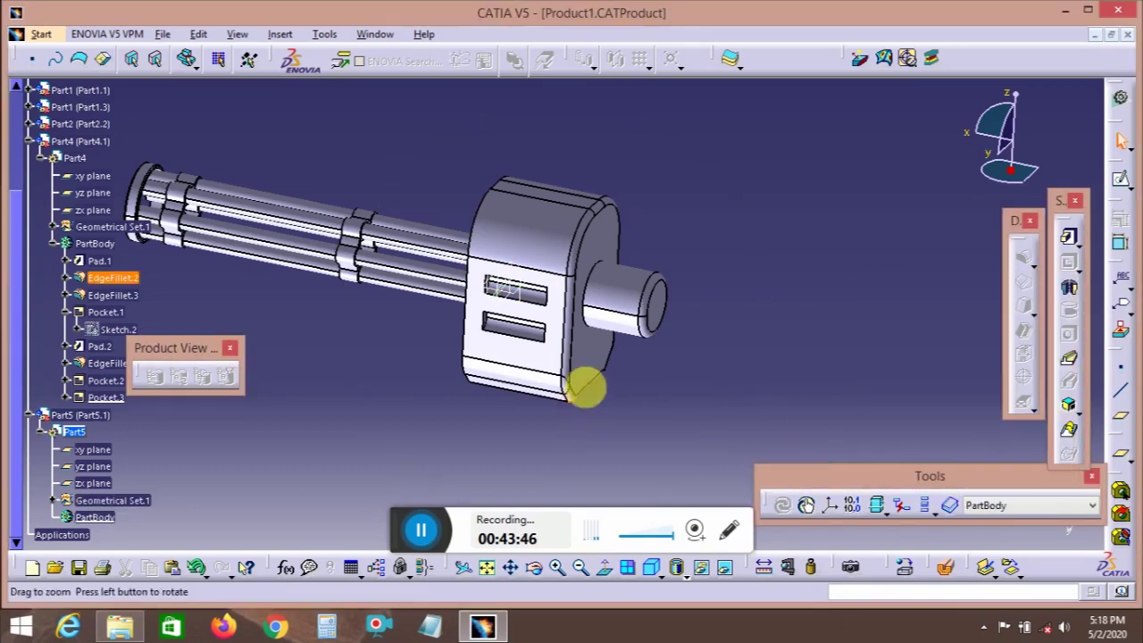
pyautogui.keyDown('ctrl'); pyautogui.moveTo(581, 383); pyautogui.dragTo(478, 284, button='middle'); pyautogui.keyUp('ctrl')
pyautogui.click(469, 268)
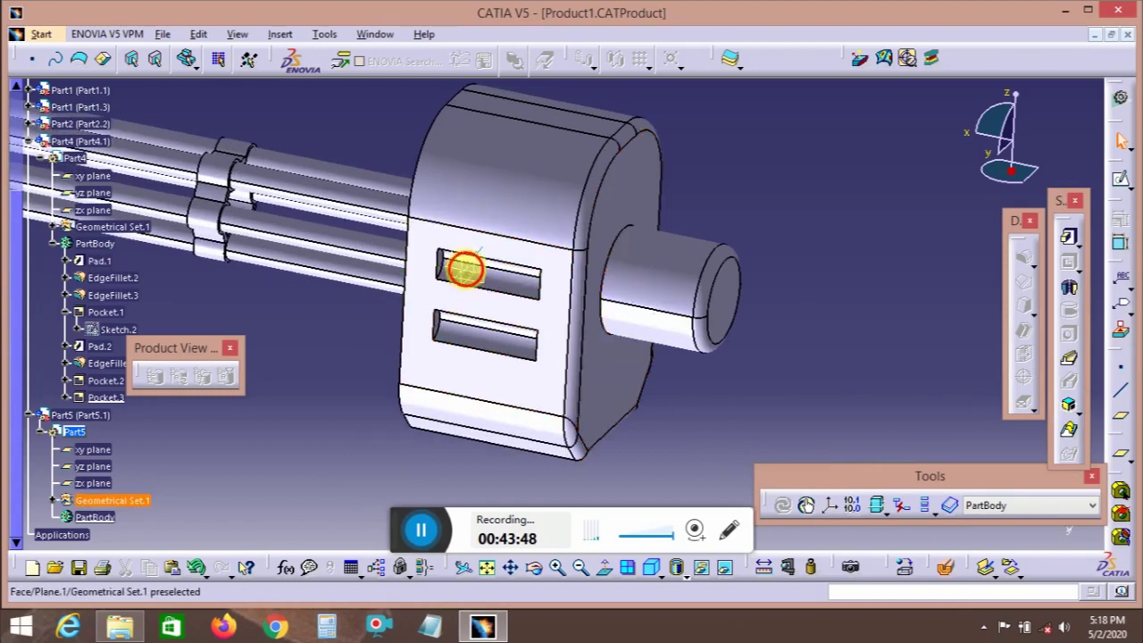
pyautogui.click(1121, 178)
pyautogui.moveTo(777, 227)
pyautogui.keyDown('ctrl'); pyautogui.mouseDown(button='middle')
pyautogui.moveTo(765, 222)
pyautogui.moveTo(786, 327)
pyautogui.mouseUp(button='middle'); pyautogui.keyUp('ctrl')
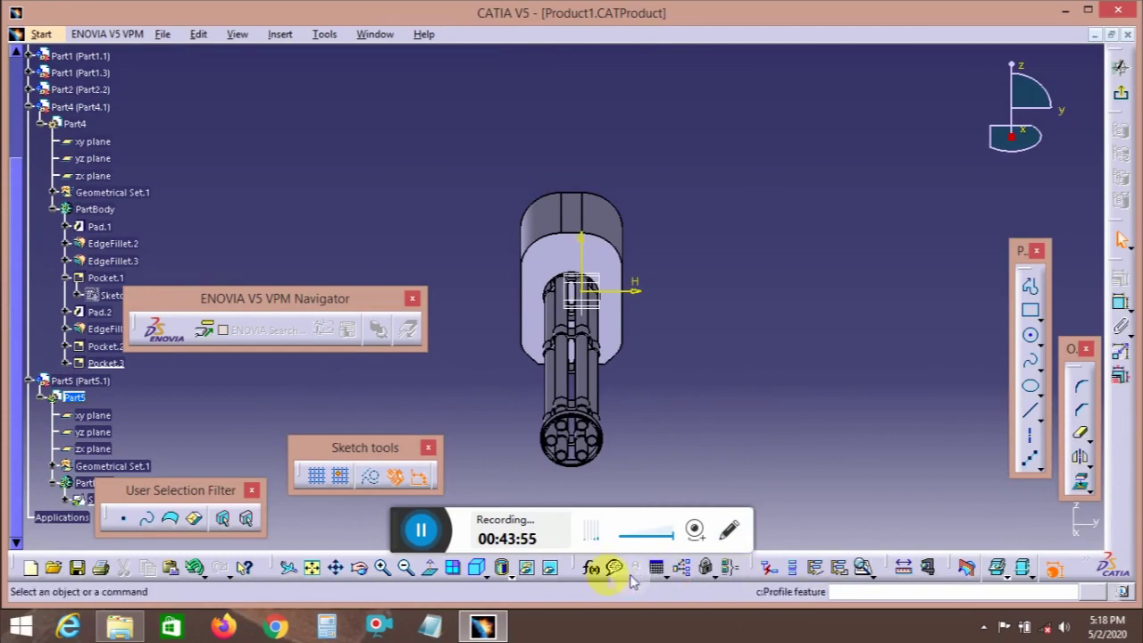
pyautogui.moveTo(556, 248); pyautogui.dragTo(630, 362, button='middle')
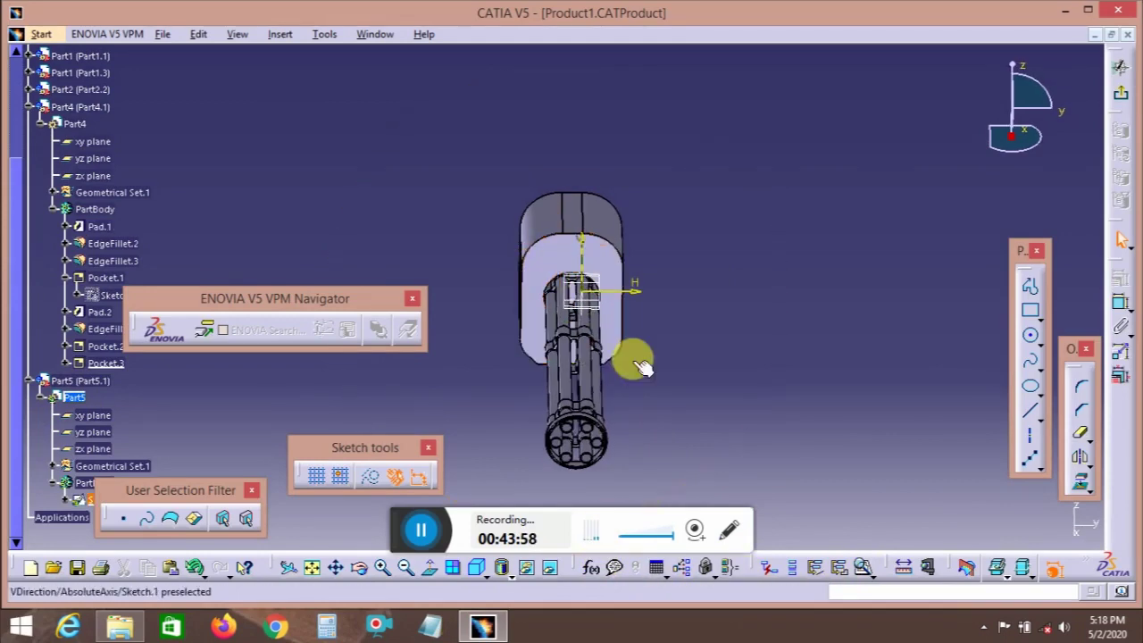
pyautogui.moveTo(608, 467); pyautogui.dragTo(524, 395, button='middle')
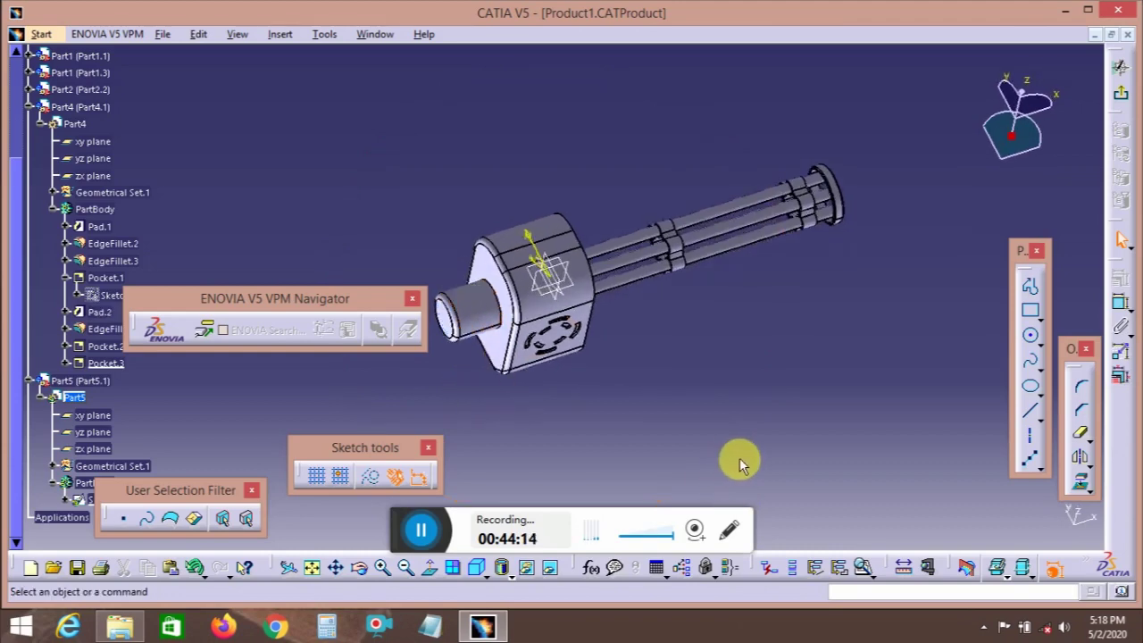
pyautogui.moveTo(740, 462); pyautogui.dragTo(594, 449, button='middle')
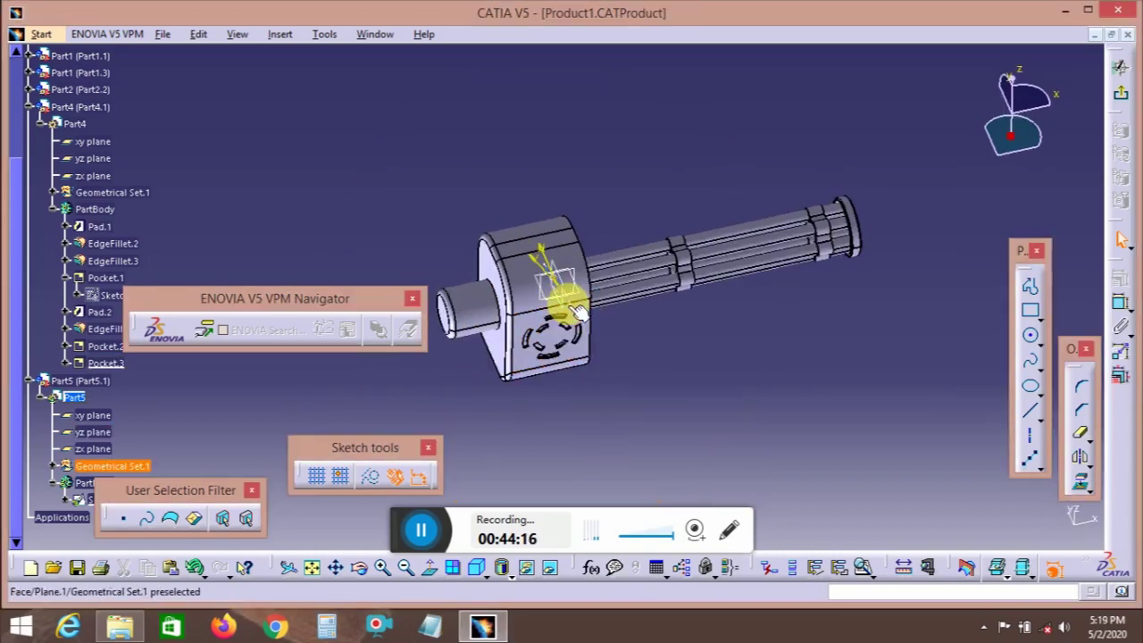
pyautogui.doubleClick(580, 318)
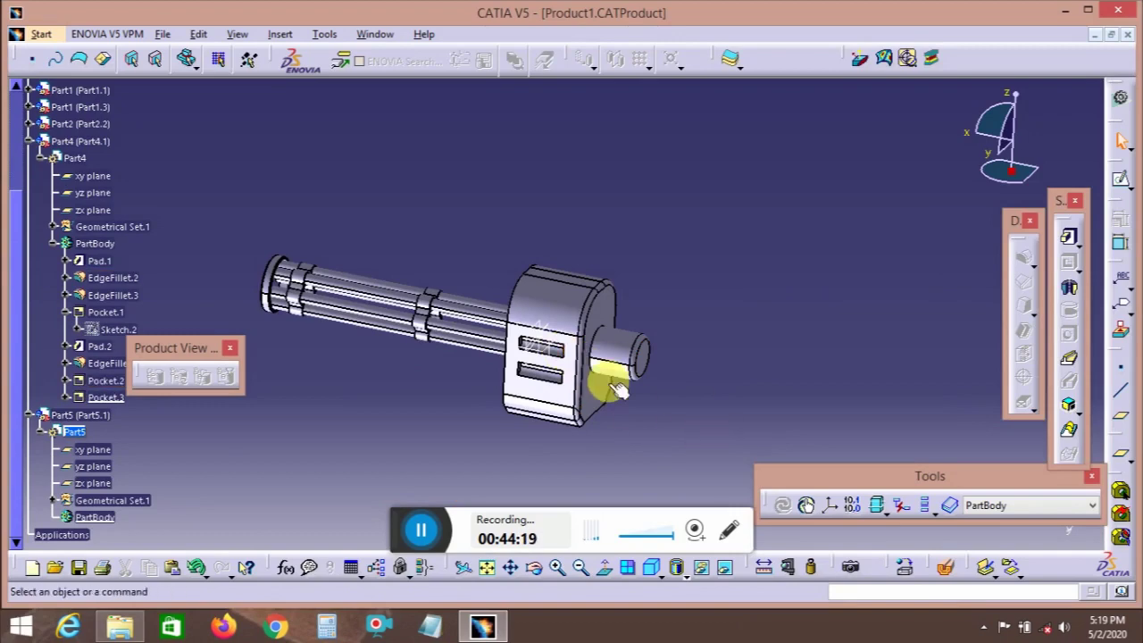
pyautogui.moveTo(620, 370); pyautogui.dragTo(587, 377, button='middle')
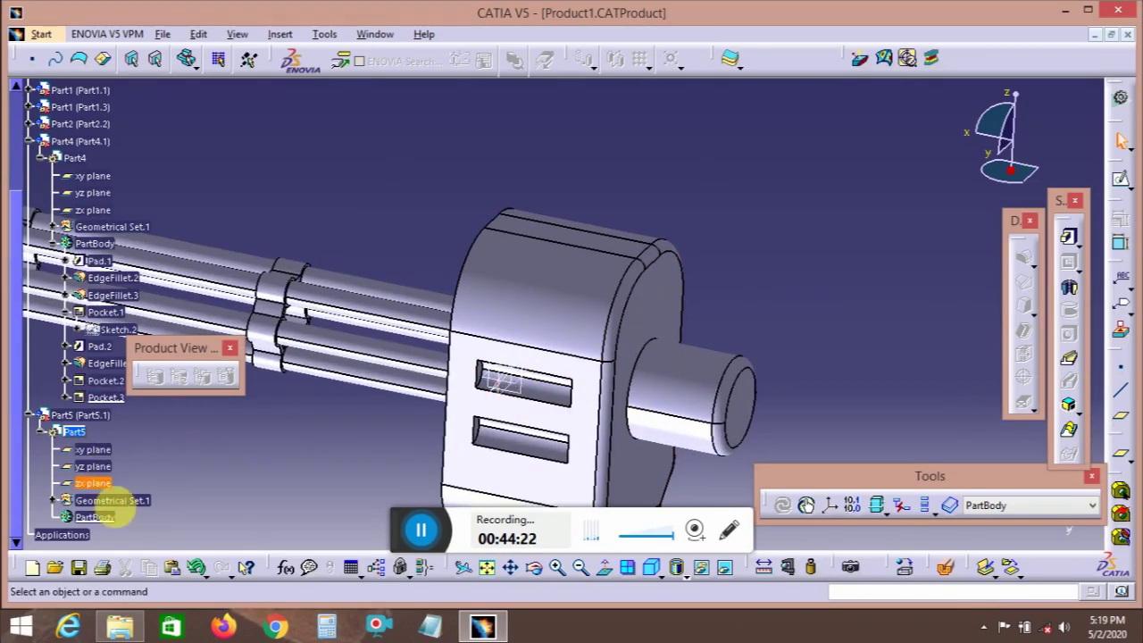
pyautogui.moveTo(484, 333); pyautogui.dragTo(487, 376, button='middle')
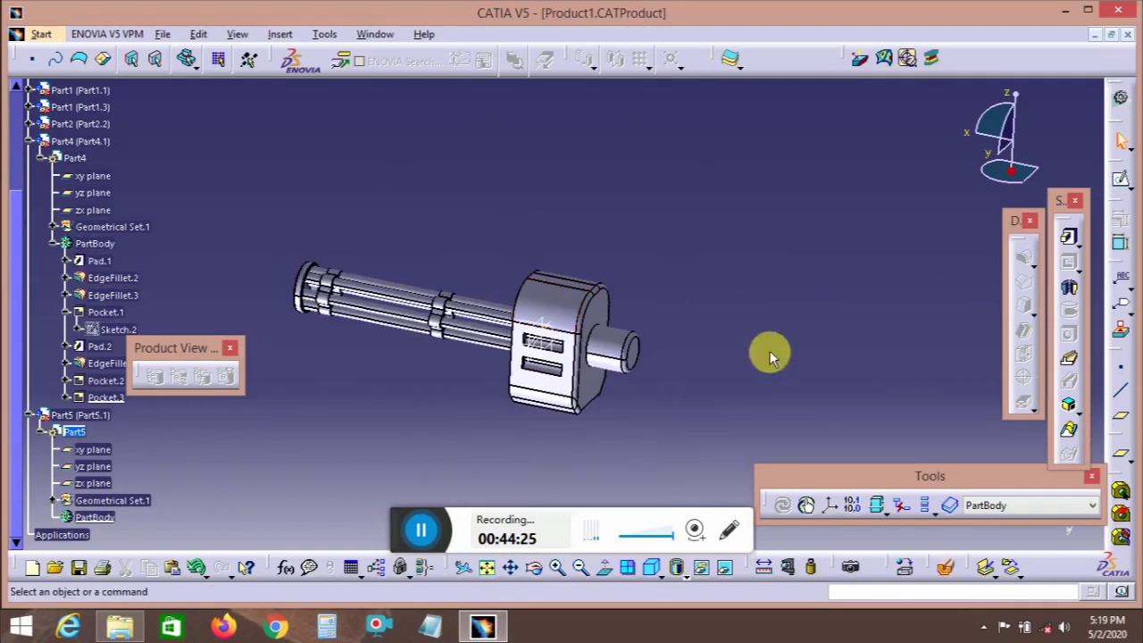
pyautogui.click(1122, 421)
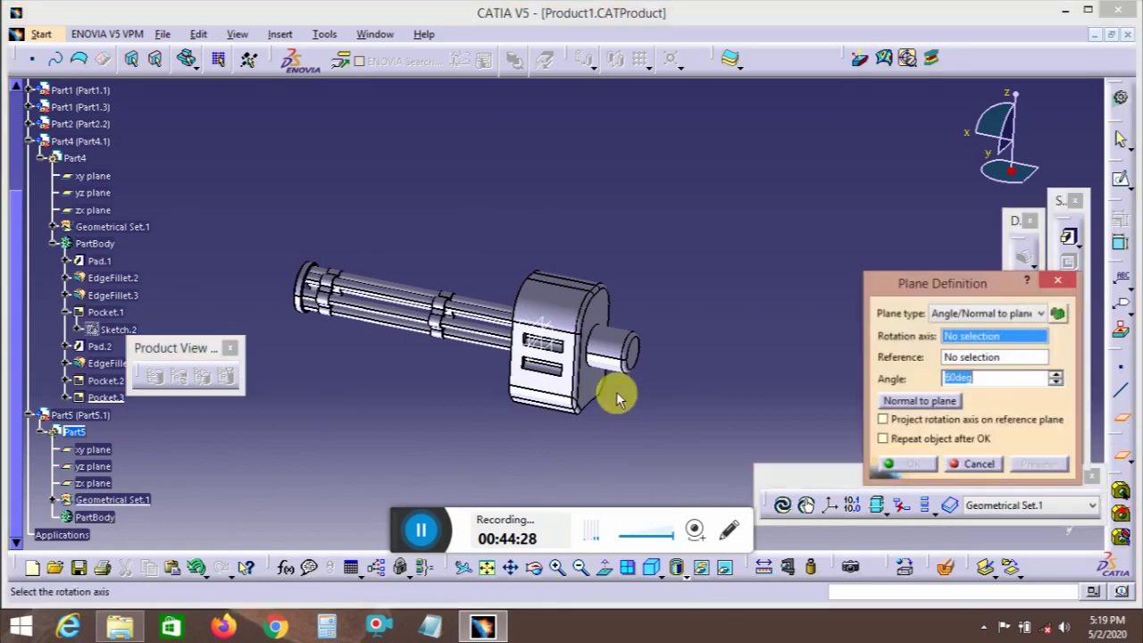
pyautogui.moveTo(612, 391); pyautogui.dragTo(638, 256, button='middle')
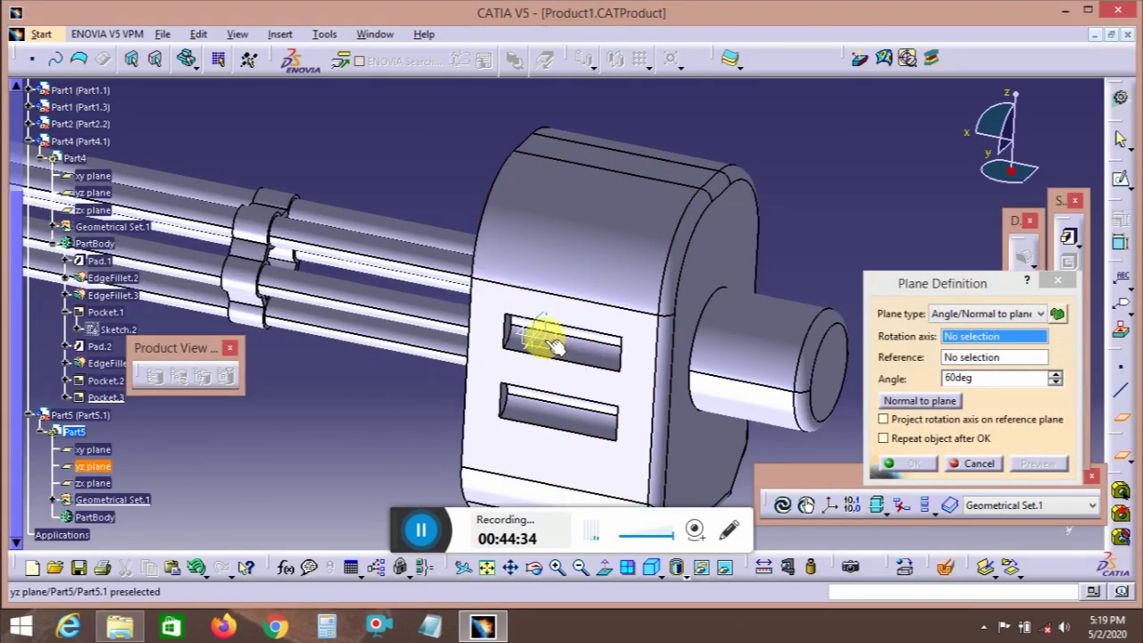
pyautogui.click(1057, 280)
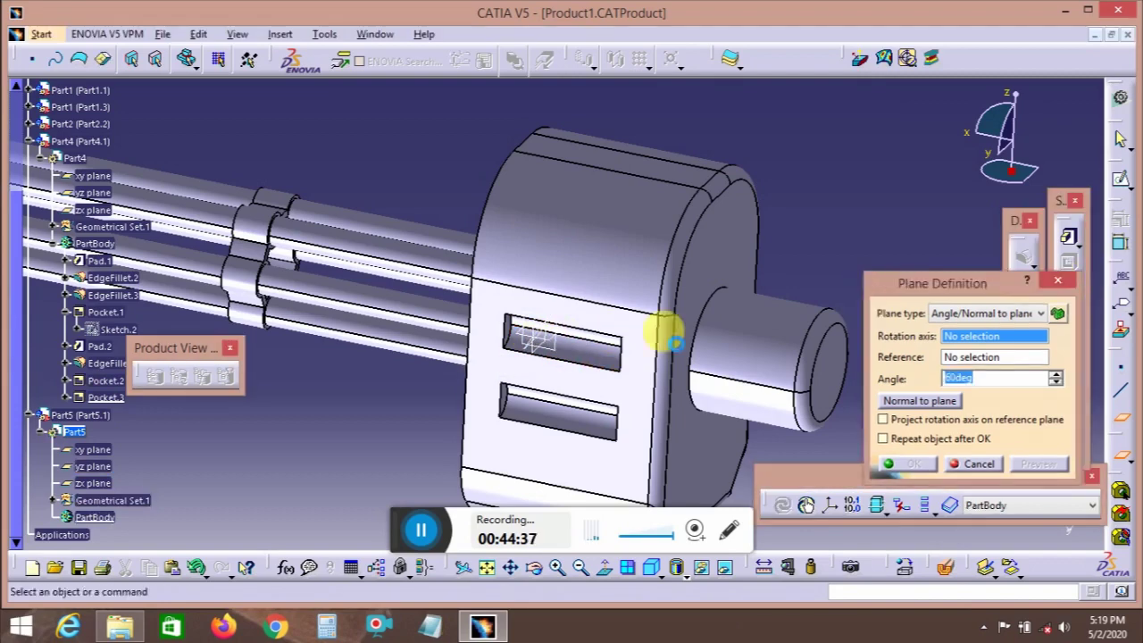
# - Open the angled reference plane in Part5's Geometrical Set.1 for editing
pyautogui.click(52, 500)
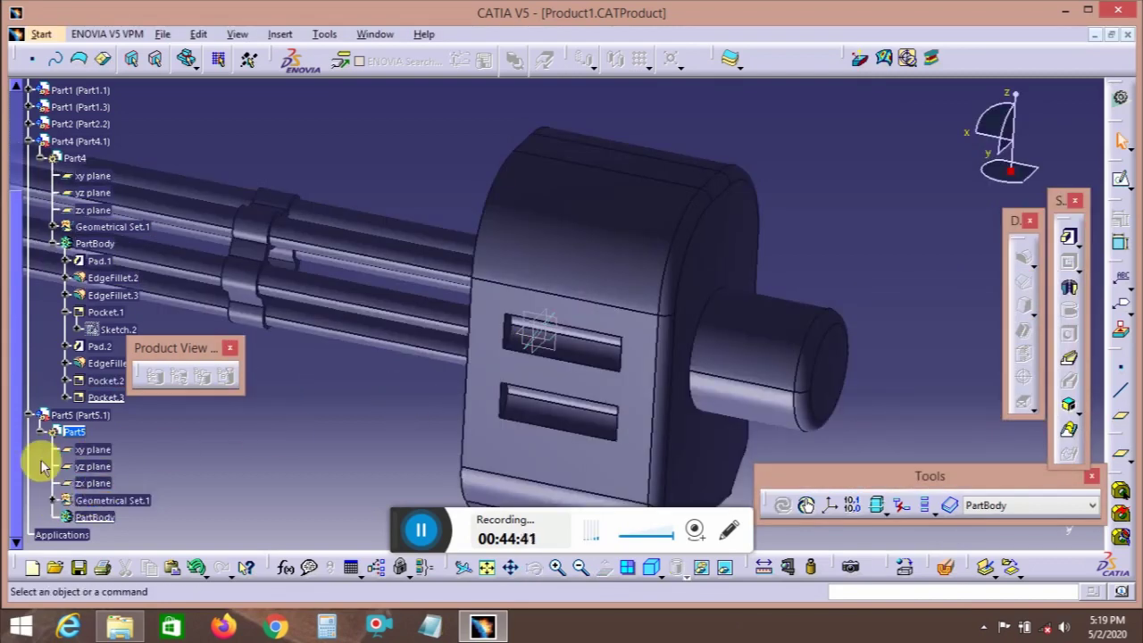
pyautogui.click(54, 460)
pyautogui.click(52, 500)
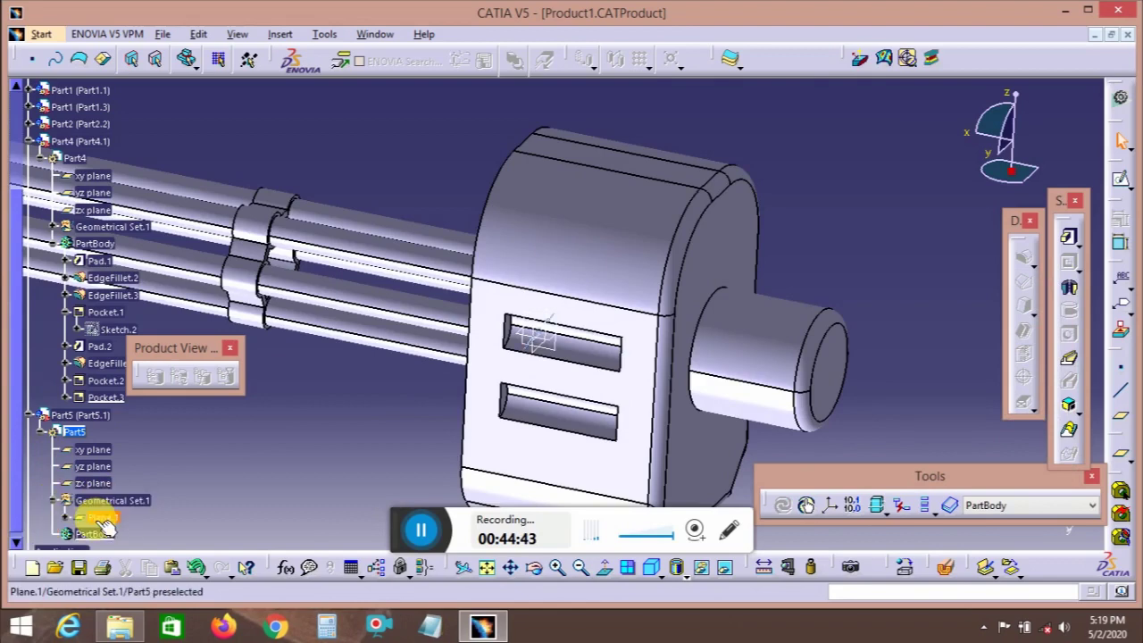
pyautogui.doubleClick(98, 518)
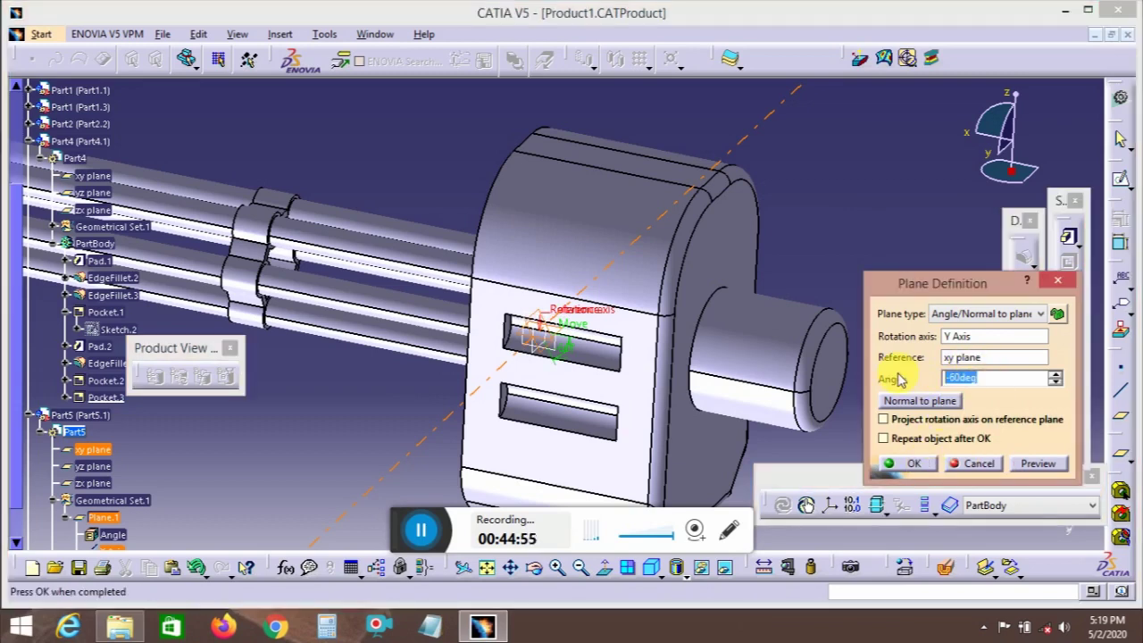
# - Try angles of 30, 60 and -30 deg for the reference plane
pyautogui.click(933, 221)
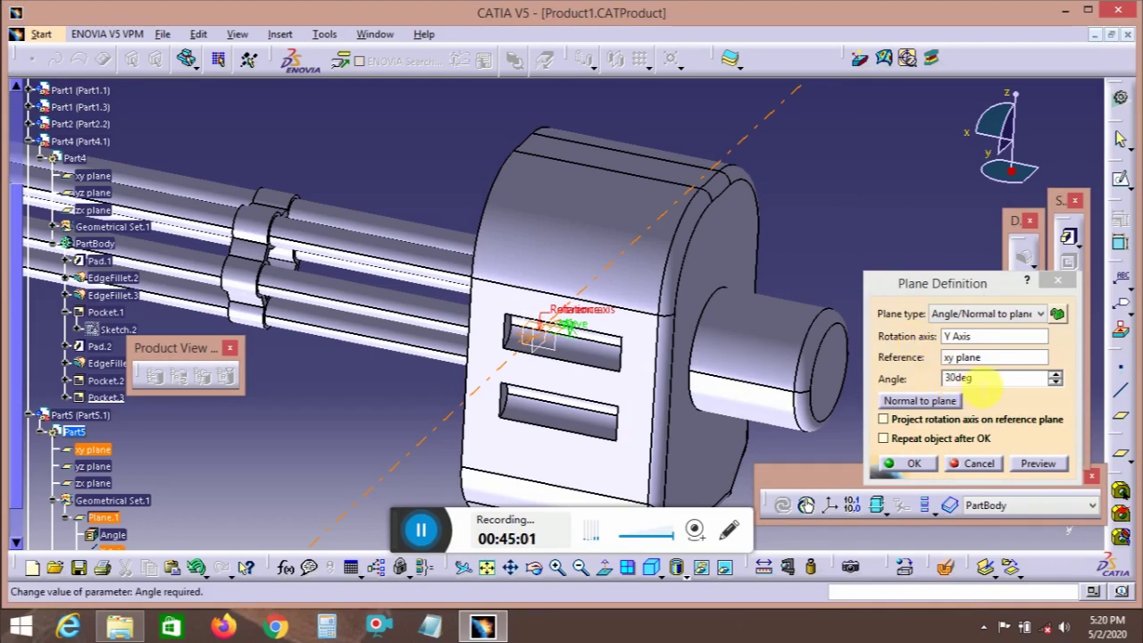
pyautogui.click(993, 379)
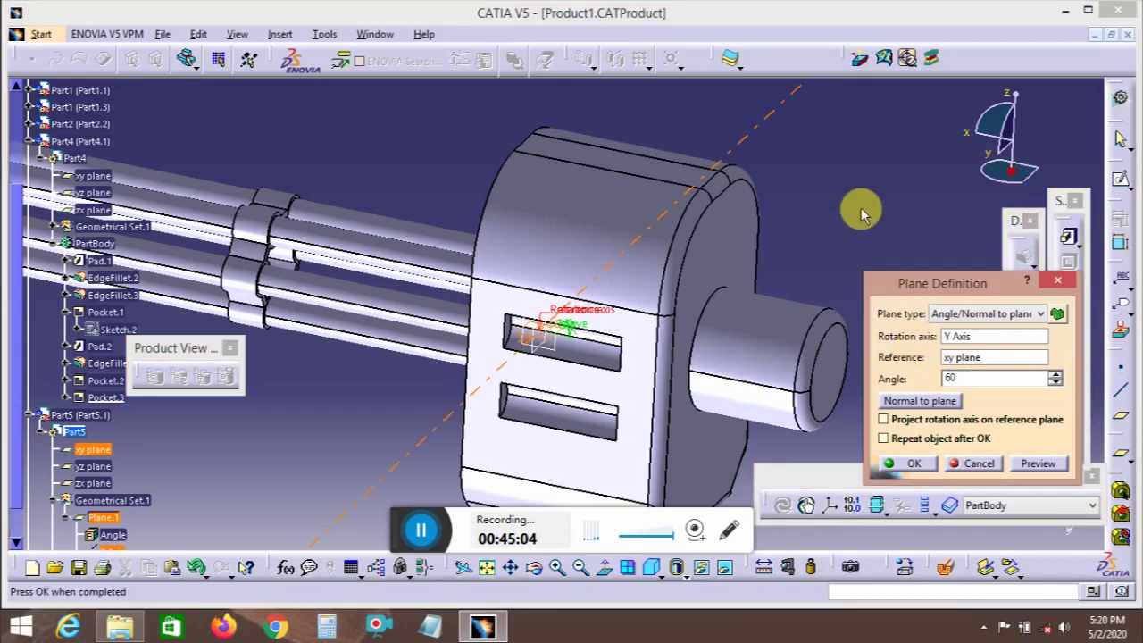
pyautogui.click(892, 228)
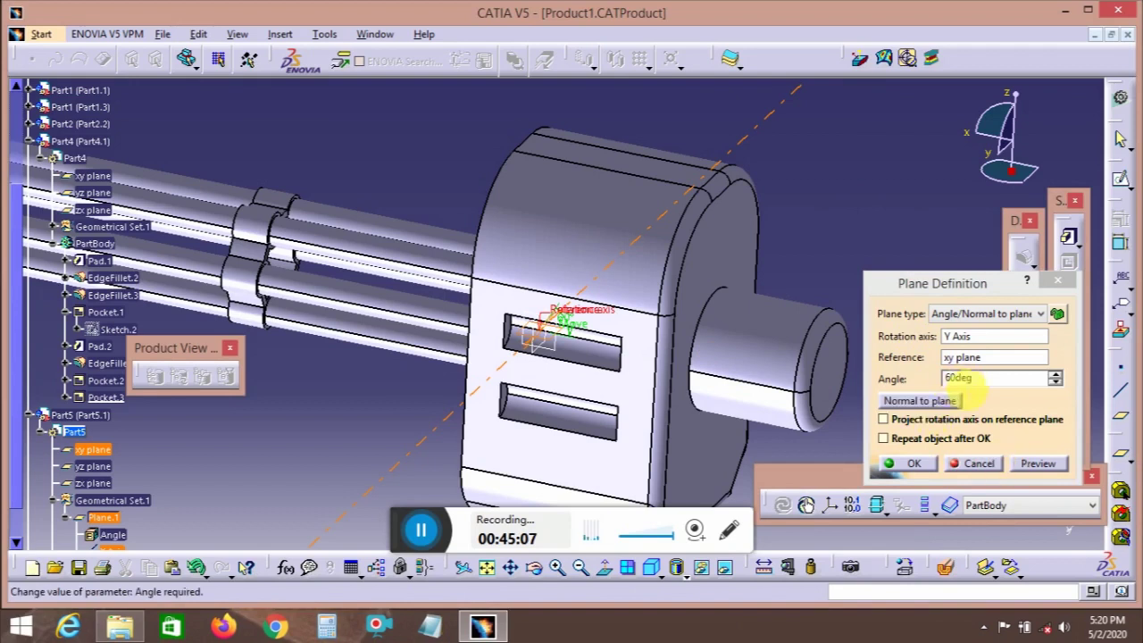
pyautogui.click(959, 379)
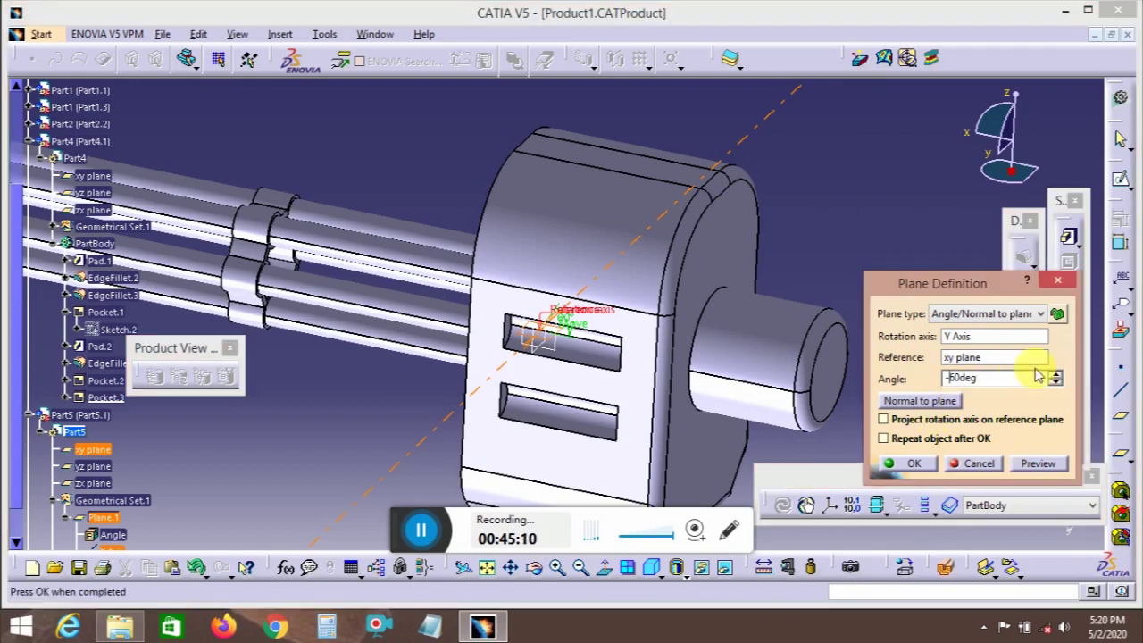
pyautogui.moveTo(1000, 379); pyautogui.dragTo(971, 380)
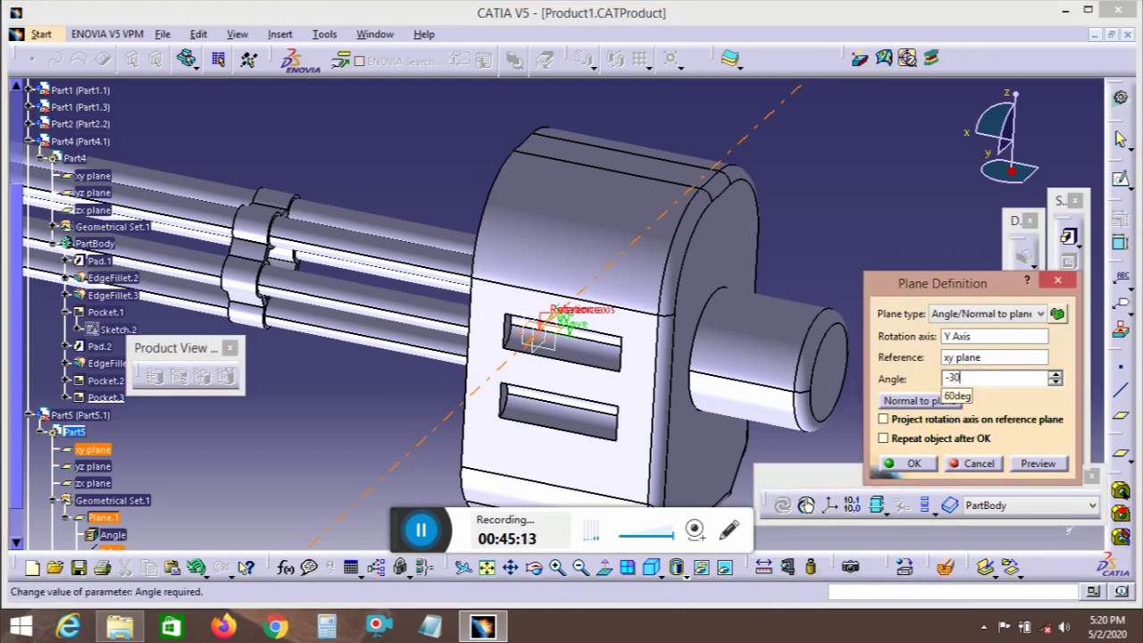
pyautogui.click(902, 219)
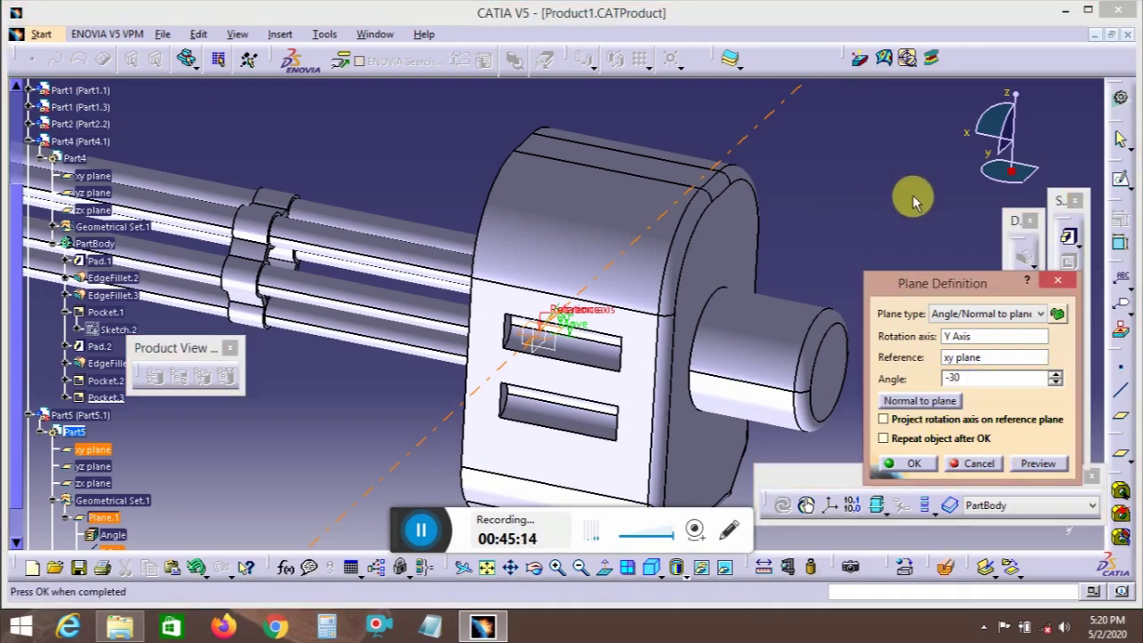
# - Set the reference plane's angle to -60 deg and accept the plane definition
pyautogui.click(969, 378)
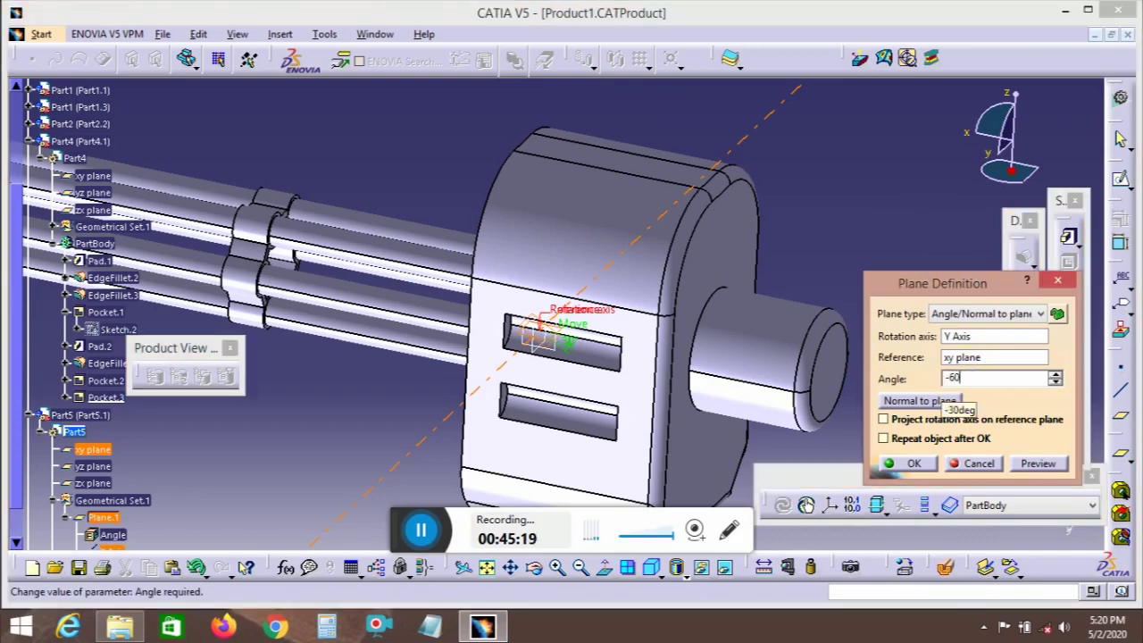
pyautogui.write('-60')
pyautogui.press('Return')
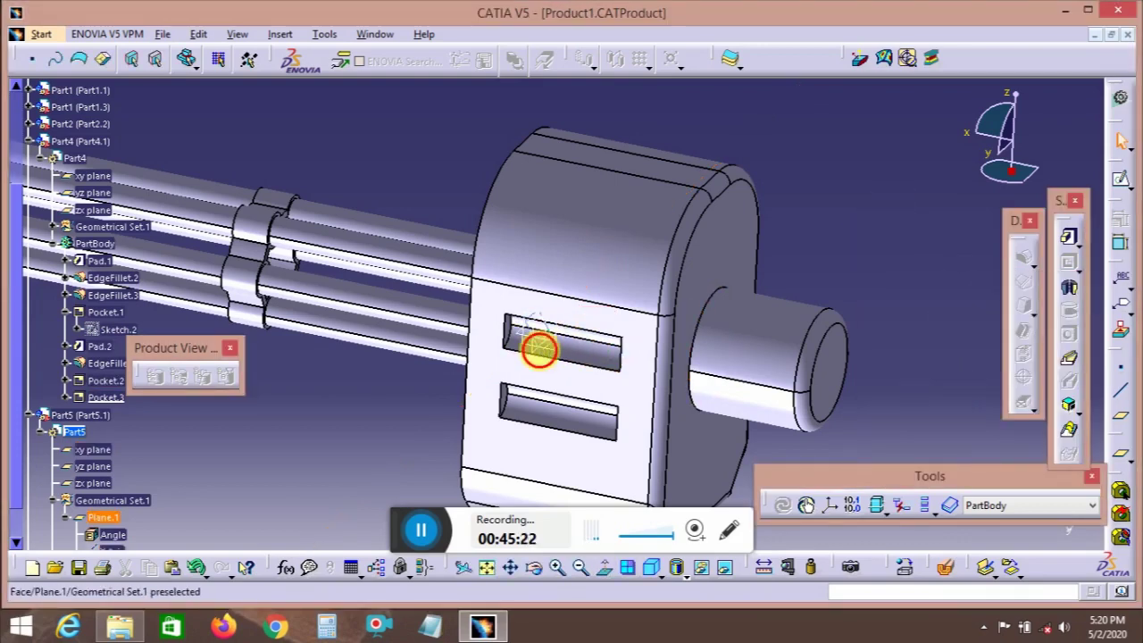
# - Start a sketch on the angled plane and draw a vertical line about 74 mm long above the origin
pyautogui.click(1120, 177)
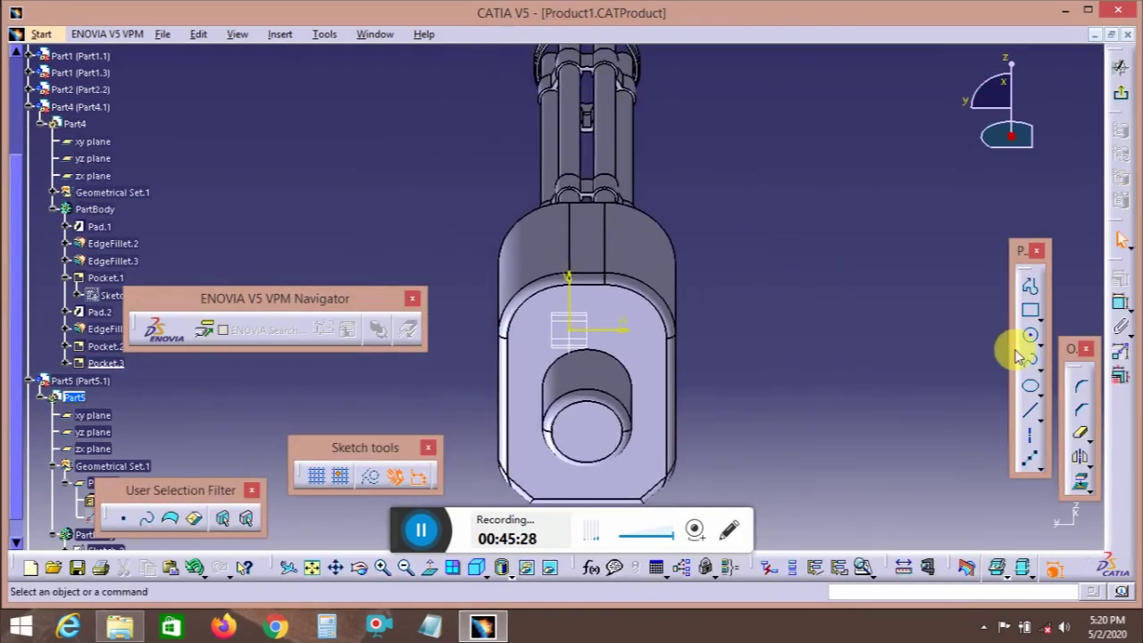
pyautogui.click(1033, 412)
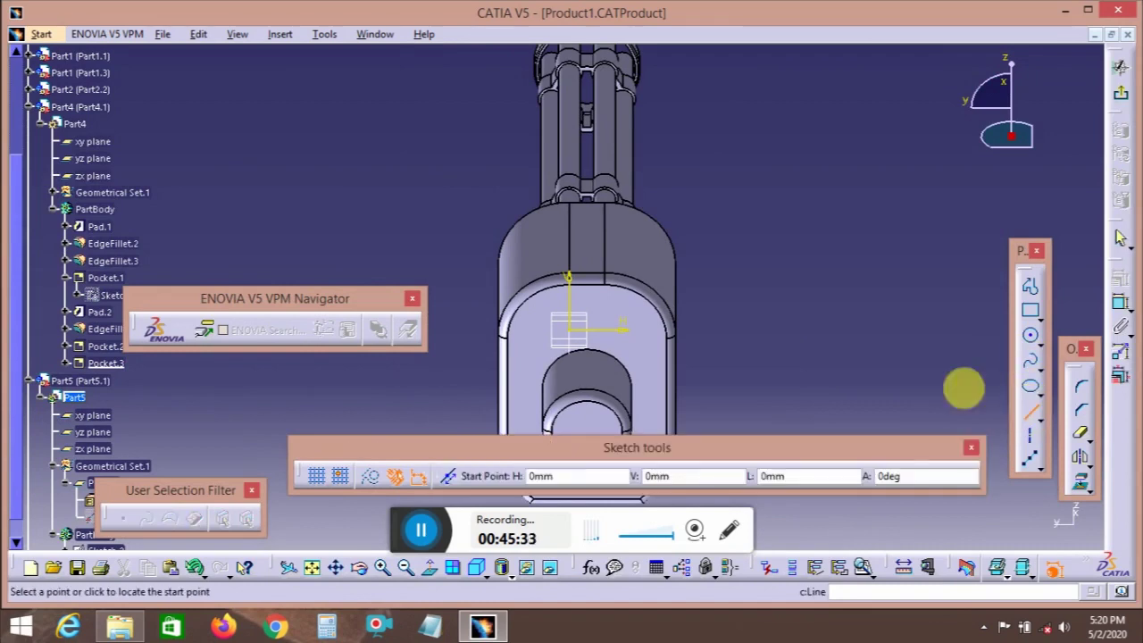
pyautogui.click(549, 259)
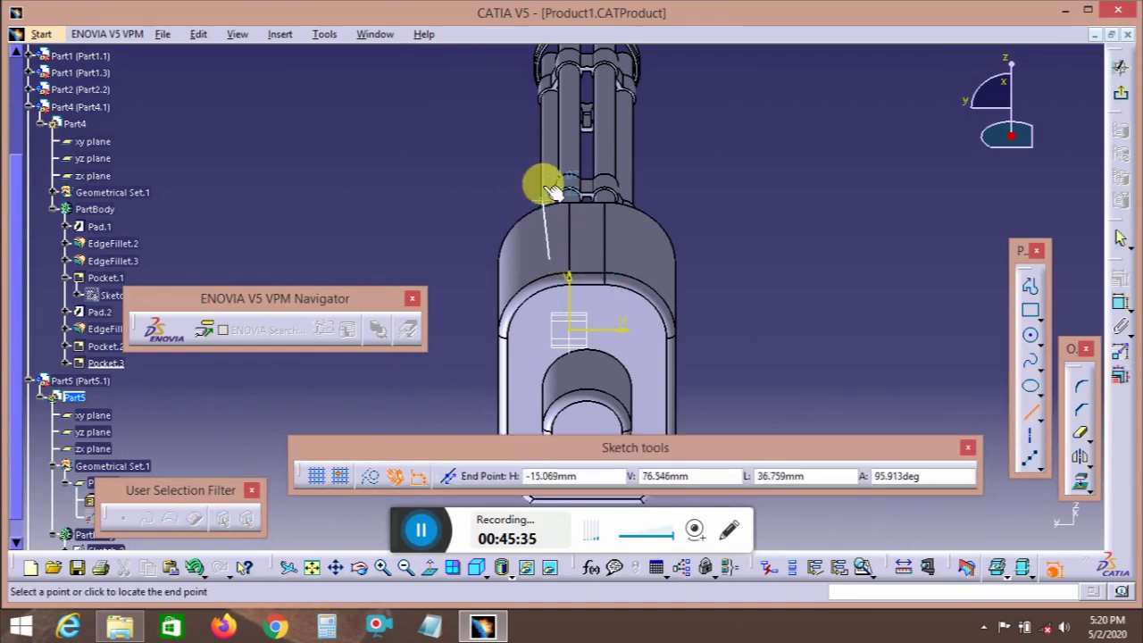
pyautogui.click(560, 134)
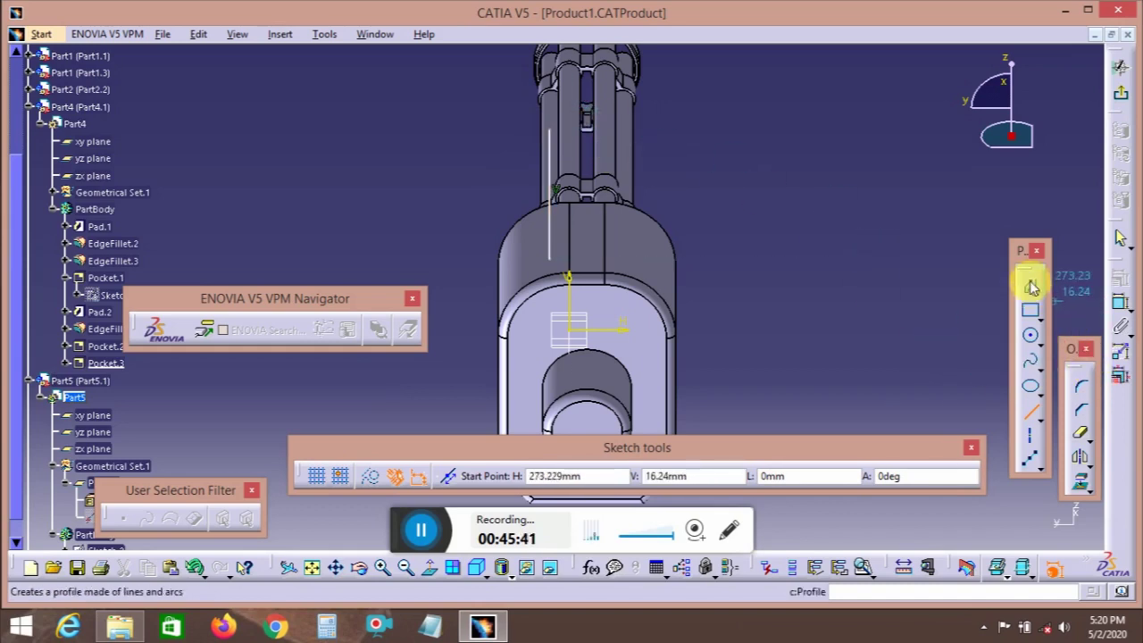
# - Extend the line into an open inverted U with a horizontal top line and a second vertical line about 74 mm long
pyautogui.click(1030, 286)
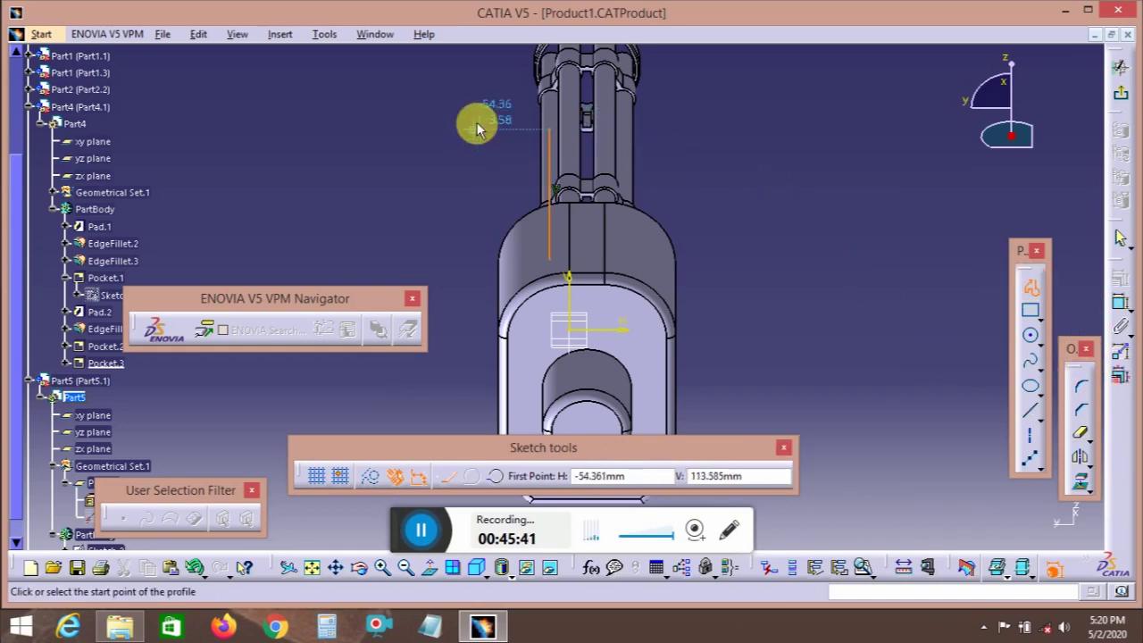
pyautogui.click(608, 131)
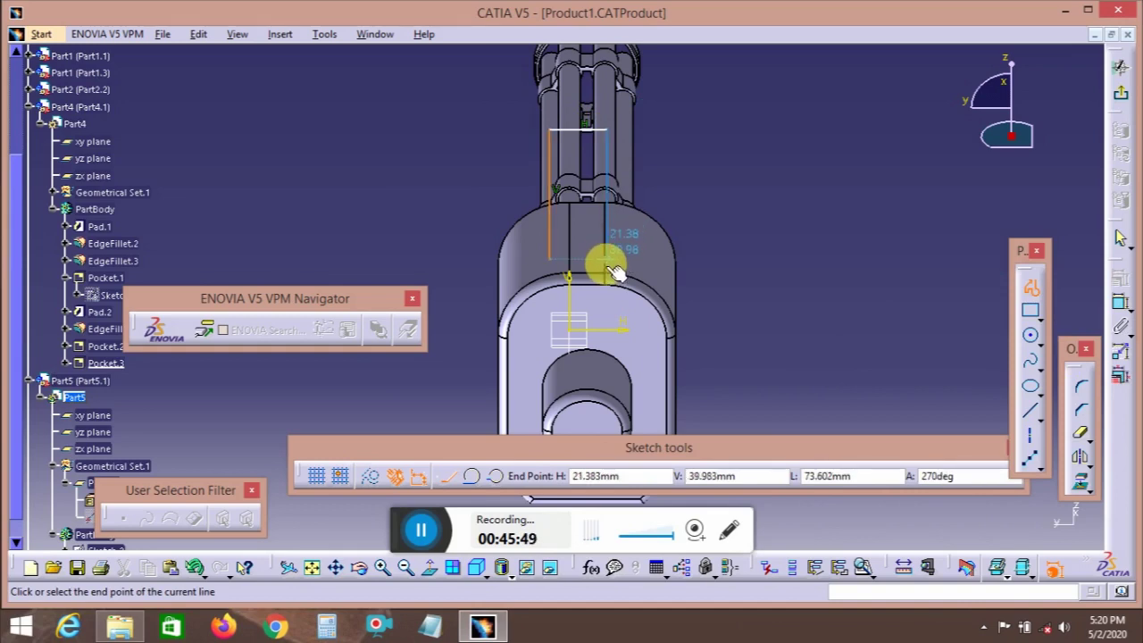
pyautogui.click(613, 268)
pyautogui.click(1032, 286)
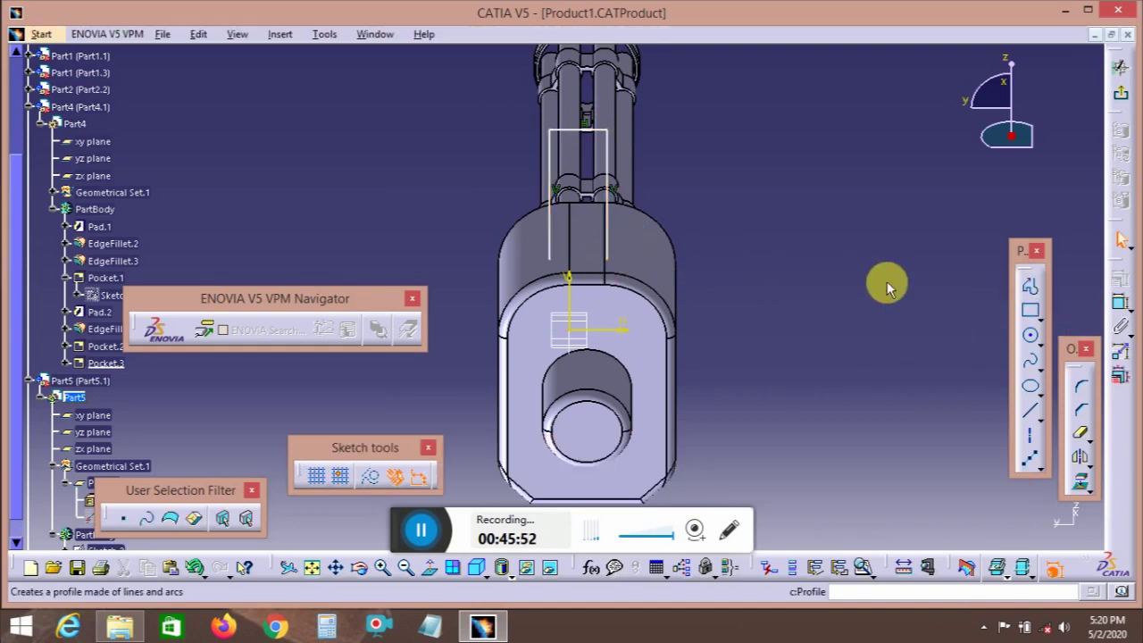
# - Round the U profile's top corners, the left one at about 15.5 mm radius and the right one at about 8 mm
pyautogui.click(1082, 391)
pyautogui.click(565, 134)
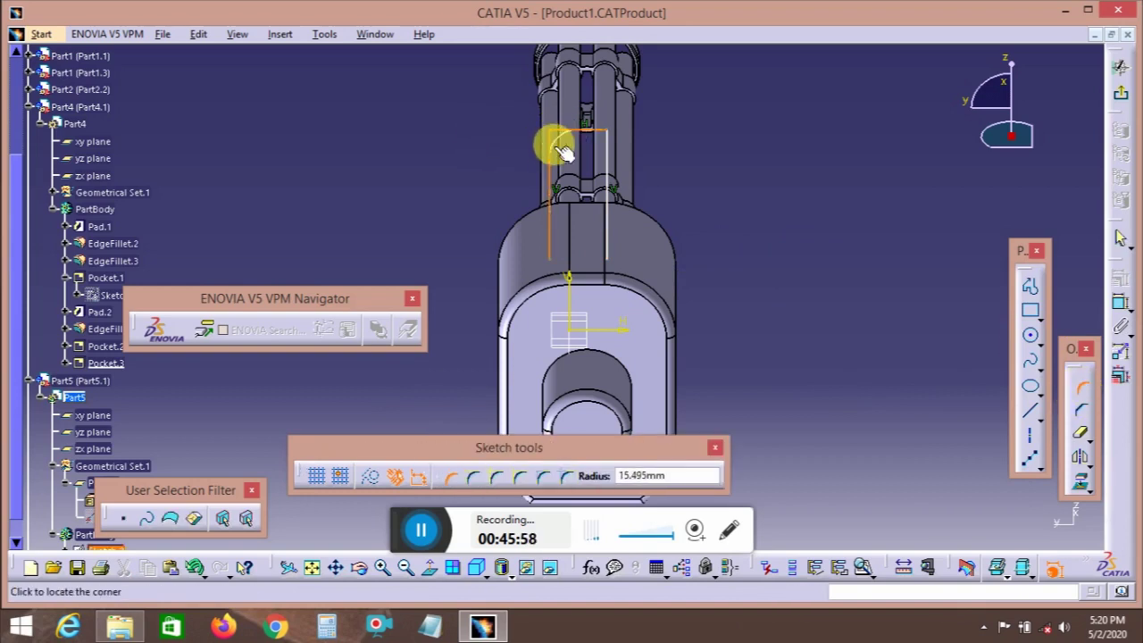
pyautogui.click(565, 150)
pyautogui.click(604, 161)
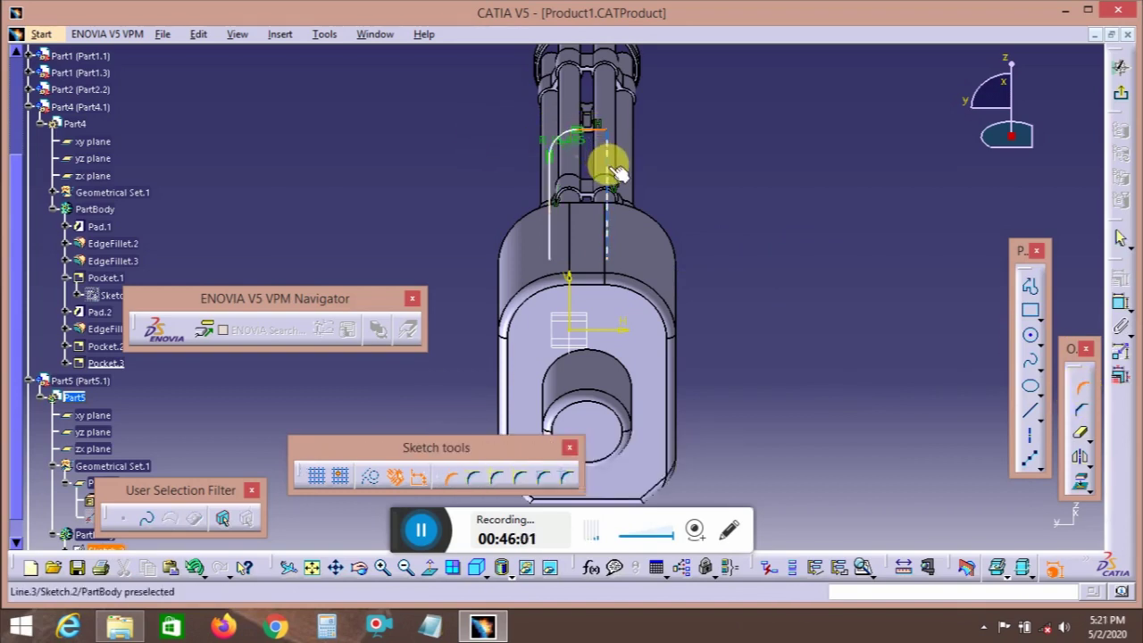
pyautogui.click(615, 171)
pyautogui.click(615, 142)
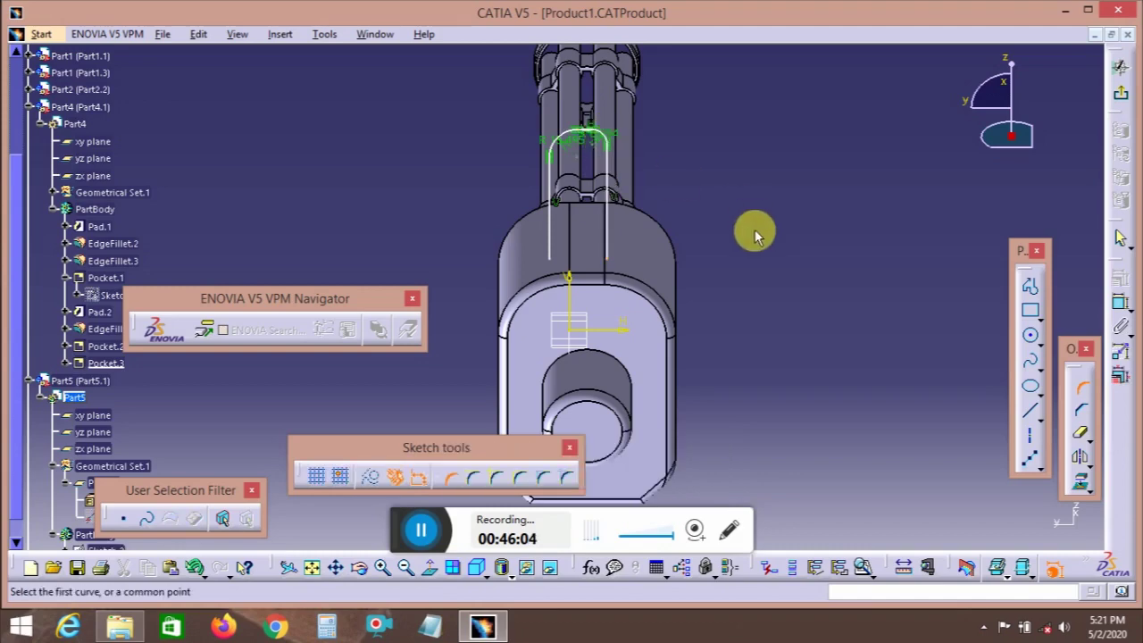
# - Set the radii of both top corners of the U profile to 7 mm
pyautogui.moveTo(676, 189); pyautogui.dragTo(745, 301, button='middle')
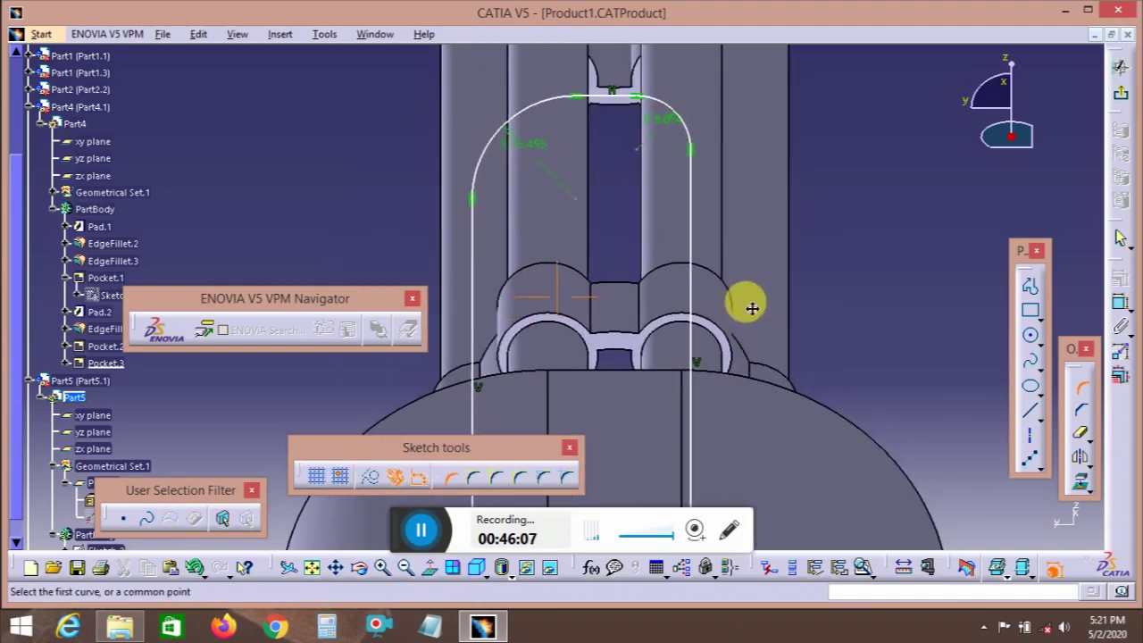
pyautogui.click(1091, 399)
pyautogui.click(1031, 315)
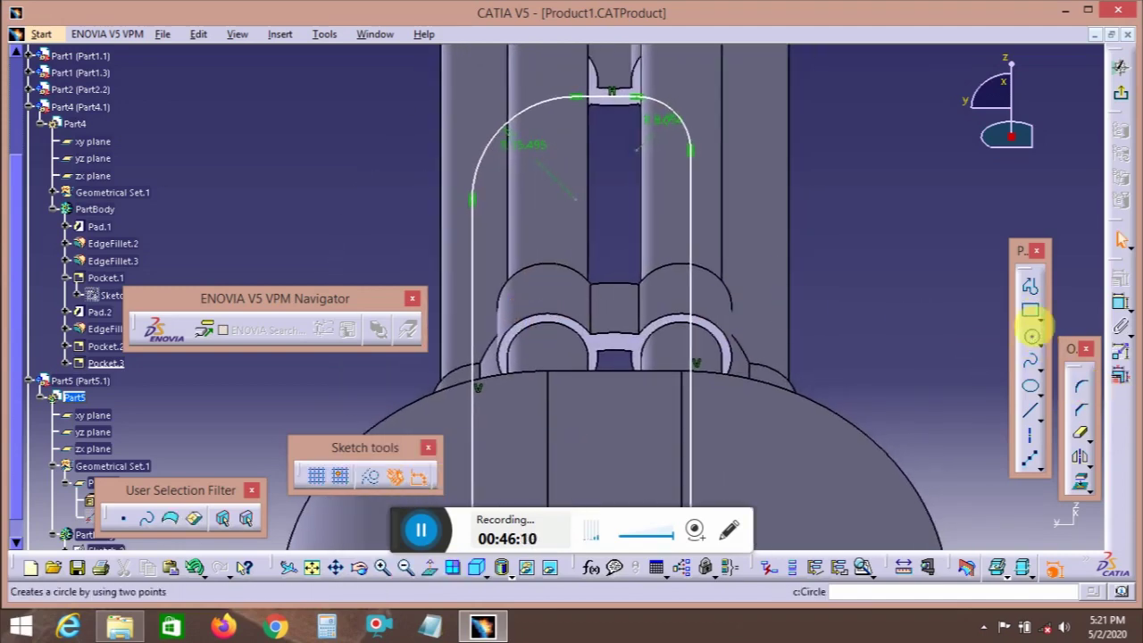
pyautogui.doubleClick(663, 123)
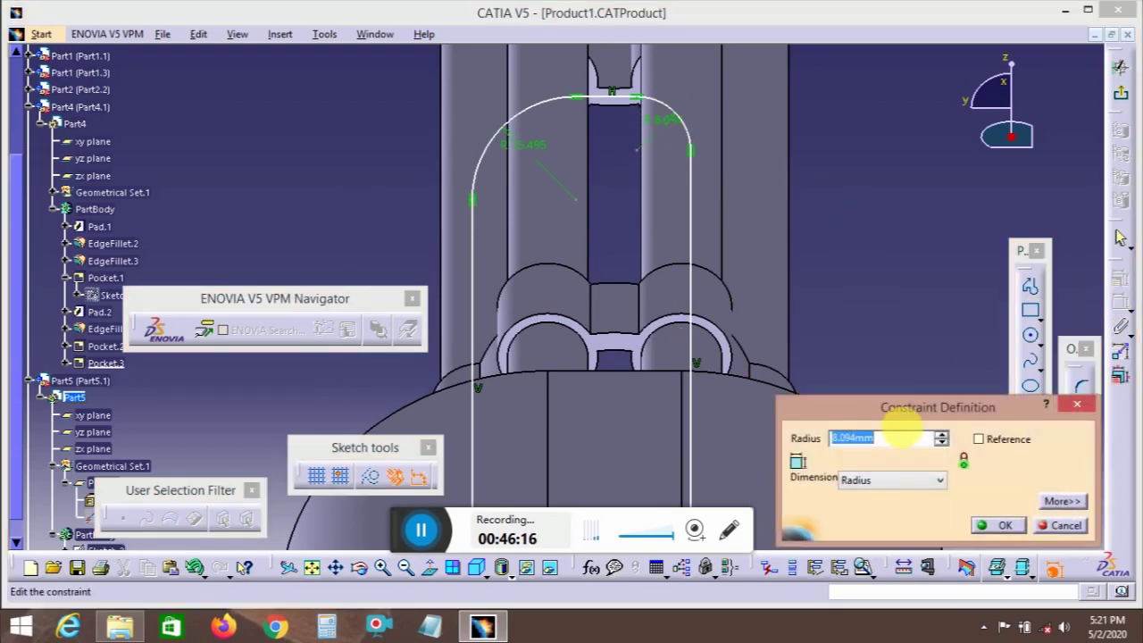
pyautogui.write('15.495')
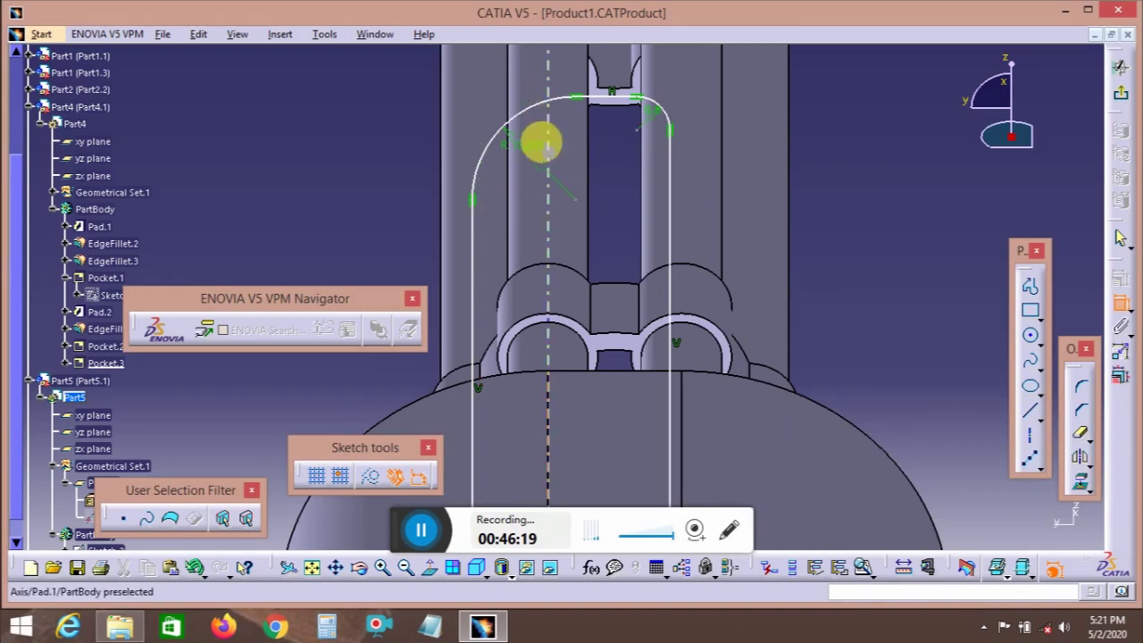
pyautogui.write('7mm')
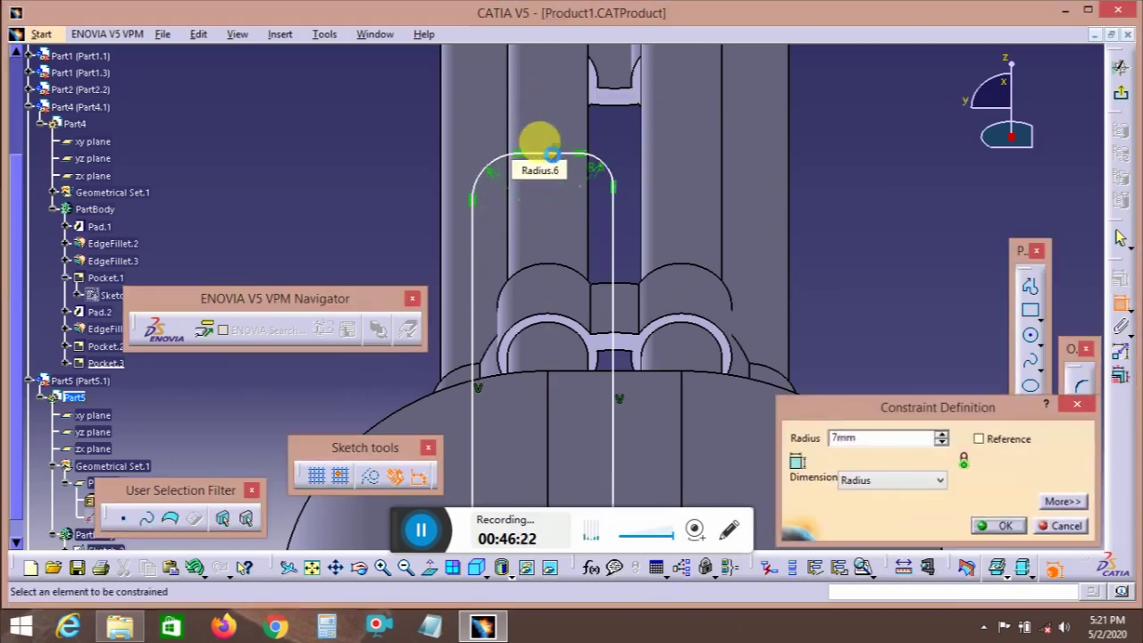
pyautogui.press('Return')
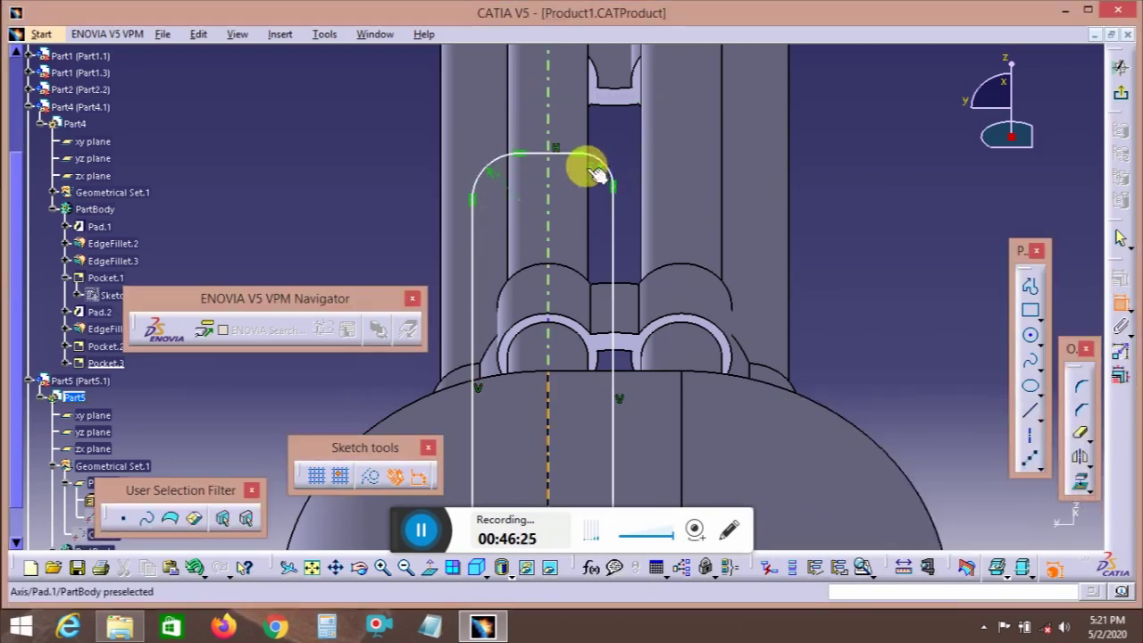
pyautogui.doubleClick(600, 175)
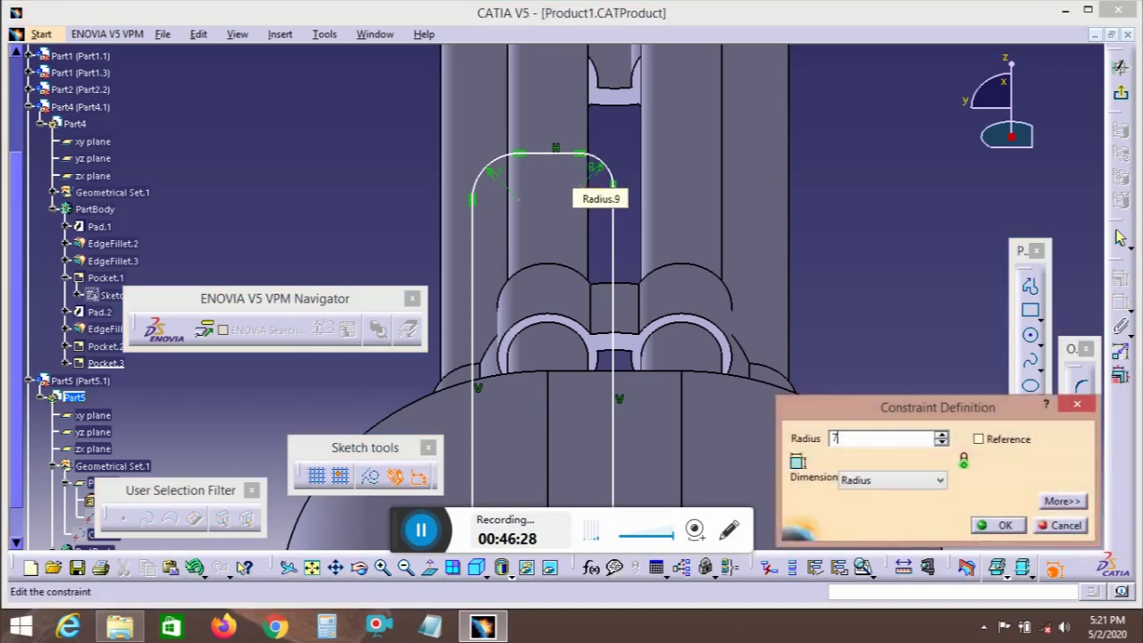
pyautogui.write('7')
pyautogui.press('Return')
# - Try to dimension the U profile's right leg from the rear housing
pyautogui.moveTo(862, 173)
pyautogui.mouseDown(button='middle')
pyautogui.moveTo(798, 306)
pyautogui.moveTo(699, 317)
pyautogui.moveTo(714, 391)
pyautogui.mouseUp(button='middle')
pyautogui.click(1120, 303)
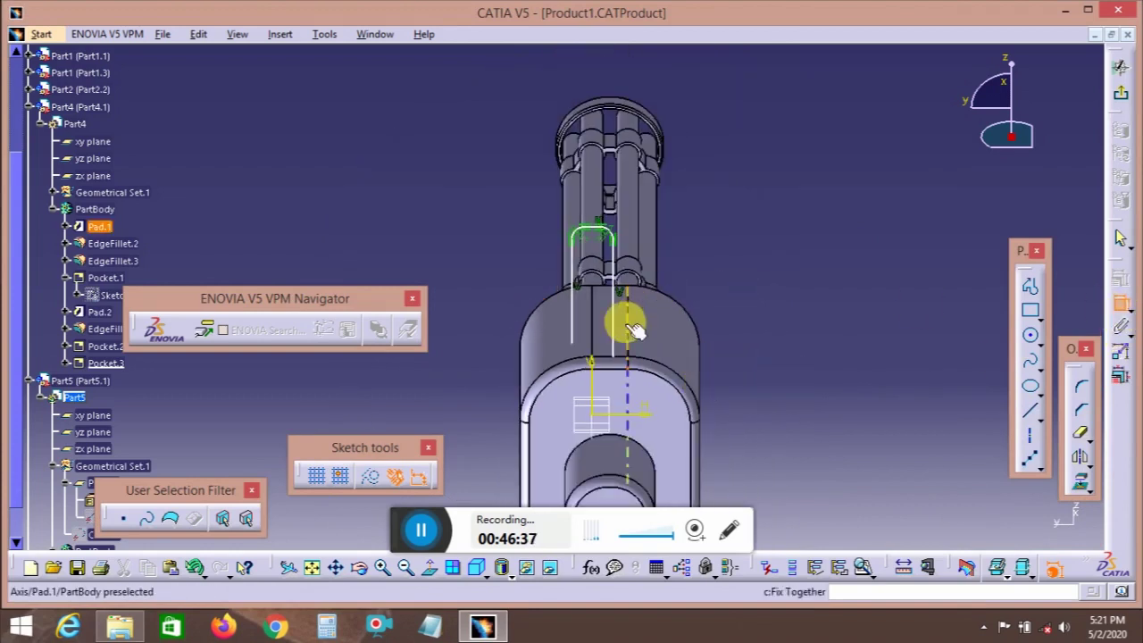
pyautogui.click(625, 319)
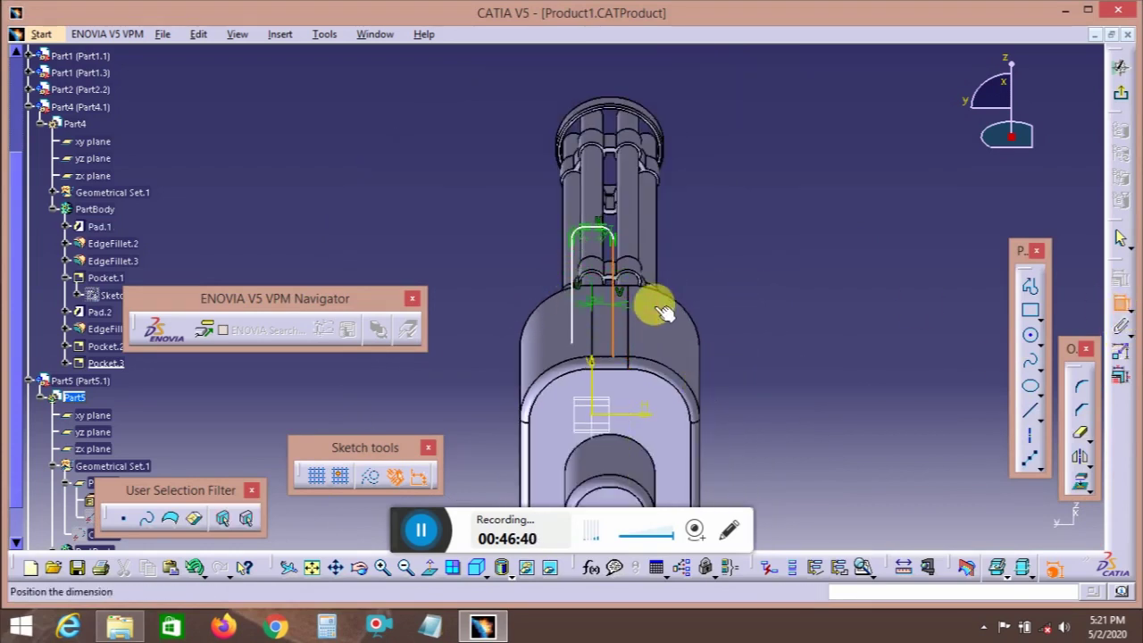
pyautogui.click(868, 288)
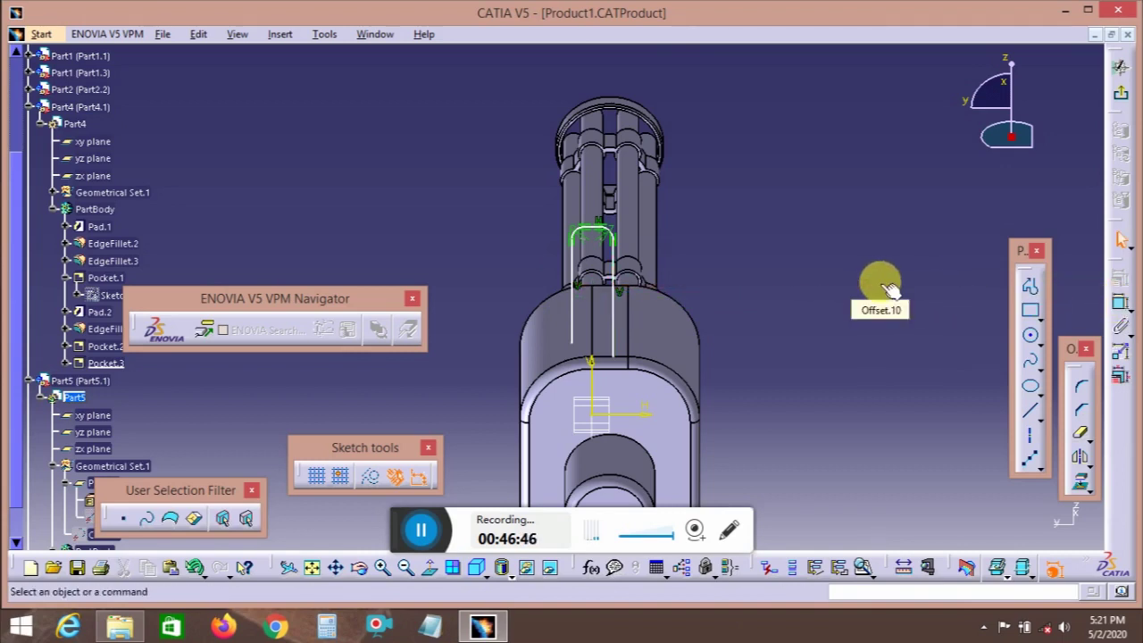
# - Make the U profile's two vertical legs symmetric about the housing's central axis and exit the sketch
pyautogui.click(1127, 305)
pyautogui.moveTo(701, 327); pyautogui.dragTo(701, 311, button='middle')
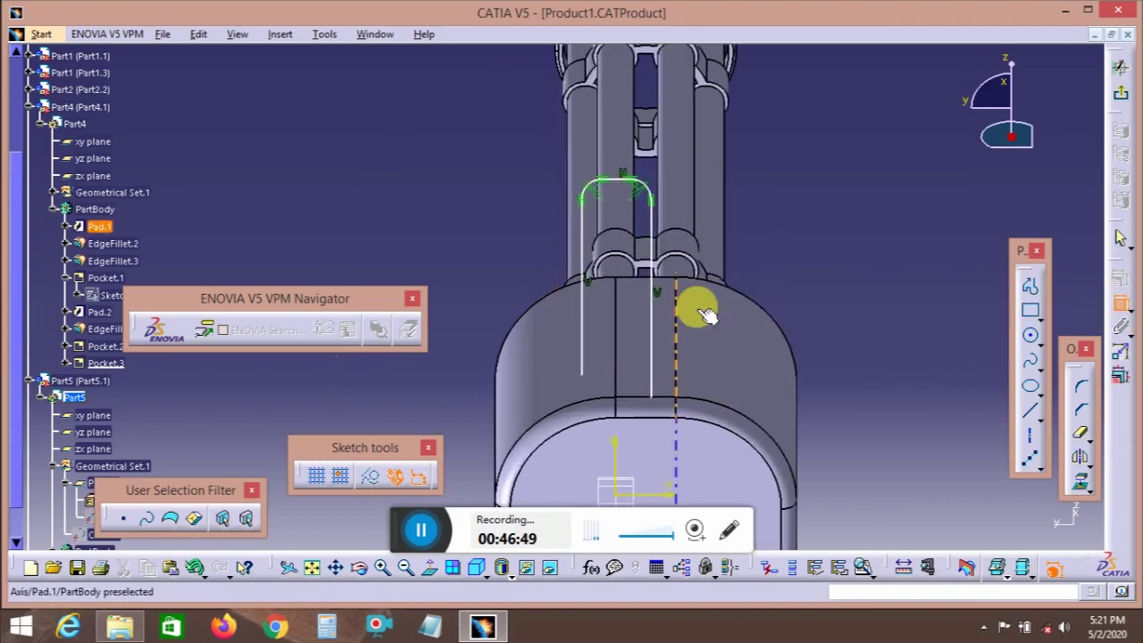
pyautogui.click(581, 324)
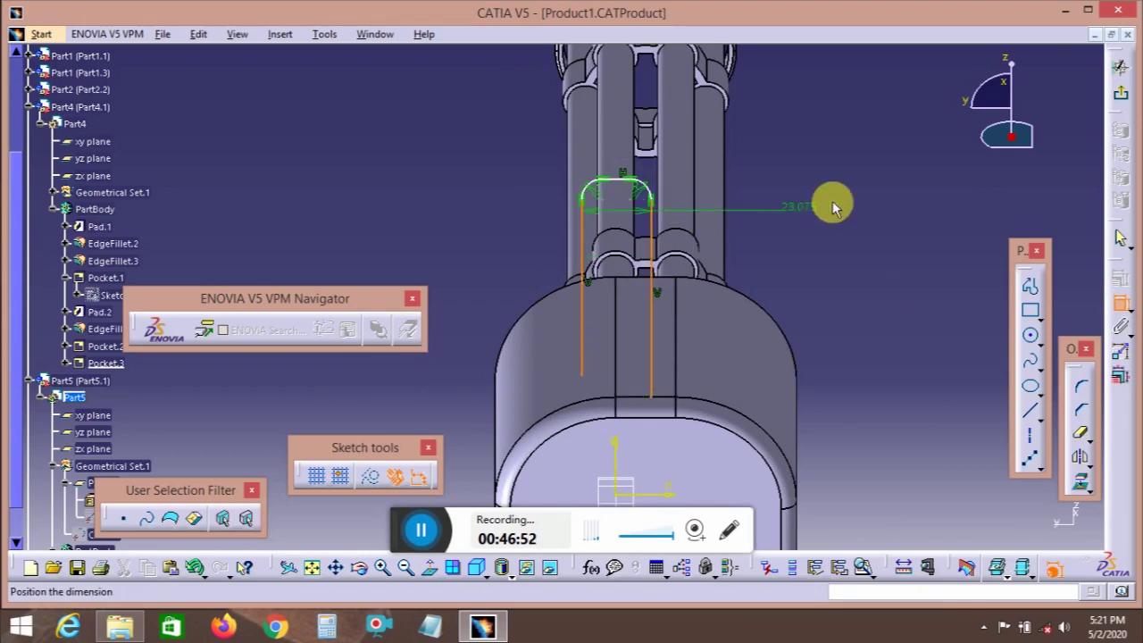
pyautogui.rightClick(830, 202)
pyautogui.click(901, 366)
pyautogui.moveTo(806, 245); pyautogui.dragTo(695, 416, button='middle')
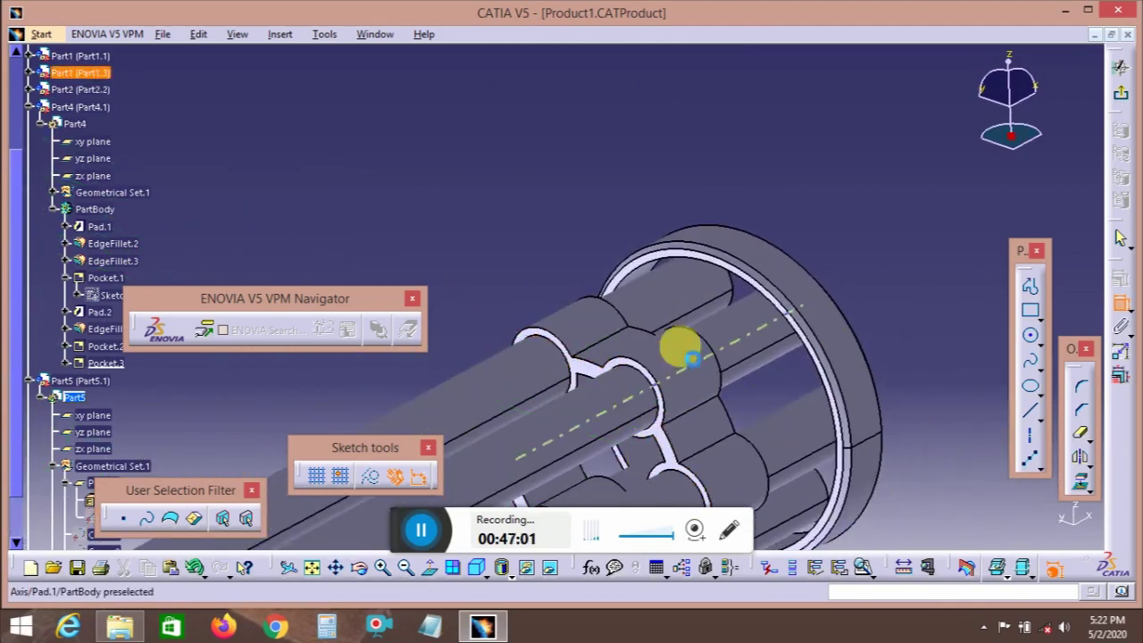
pyautogui.moveTo(676, 349); pyautogui.dragTo(716, 417, button='middle')
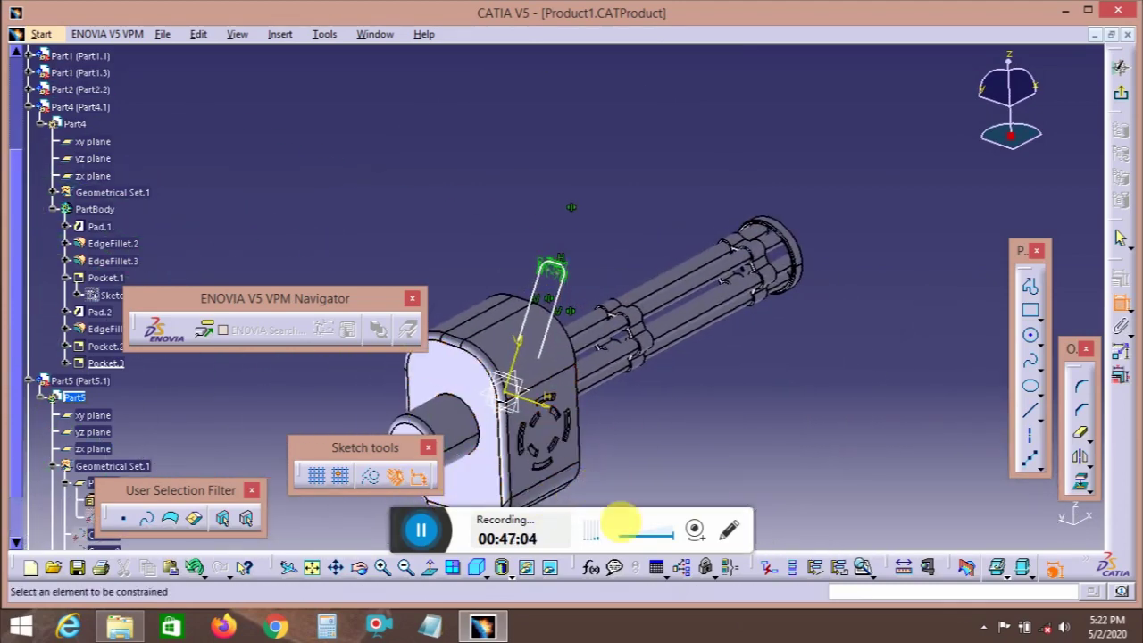
pyautogui.moveTo(572, 464); pyautogui.dragTo(794, 297, button='middle')
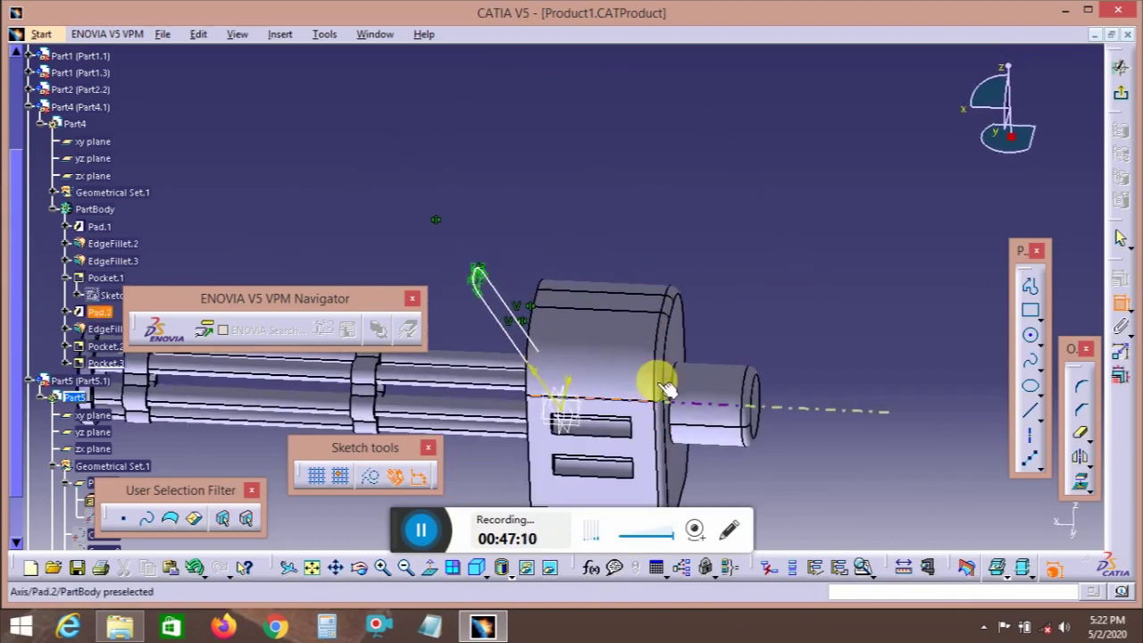
pyautogui.moveTo(607, 388); pyautogui.dragTo(625, 332, button='middle')
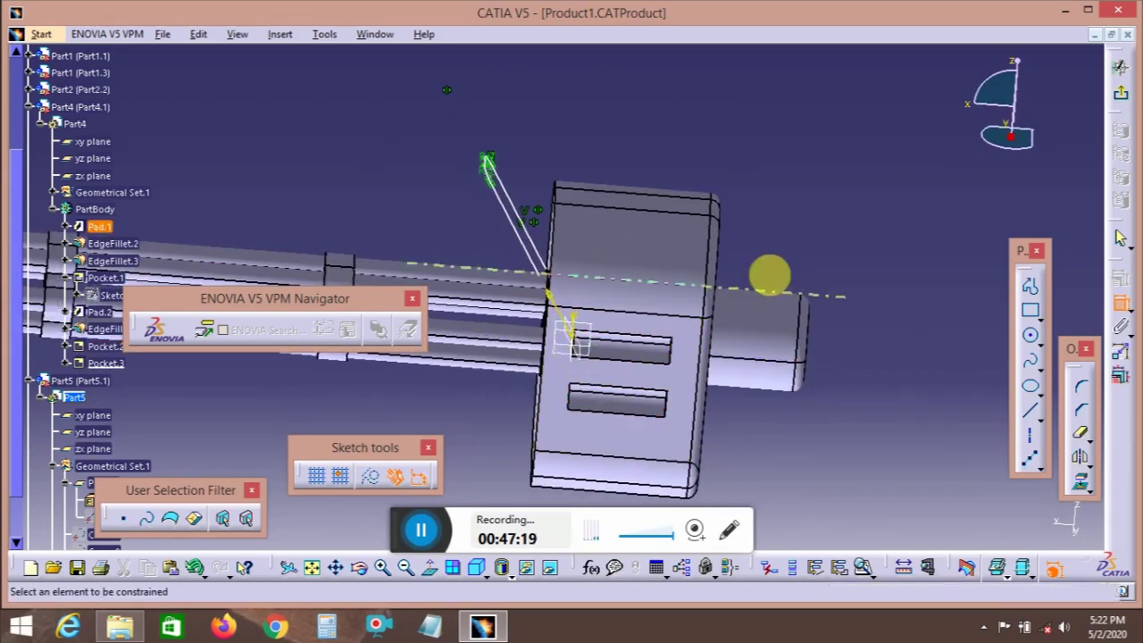
pyautogui.moveTo(798, 204)
pyautogui.mouseDown(button='middle')
pyautogui.moveTo(726, 258)
pyautogui.moveTo(661, 379)
pyautogui.moveTo(771, 202)
pyautogui.moveTo(794, 220)
pyautogui.moveTo(738, 242)
pyautogui.moveTo(779, 205)
pyautogui.mouseUp(button='middle')
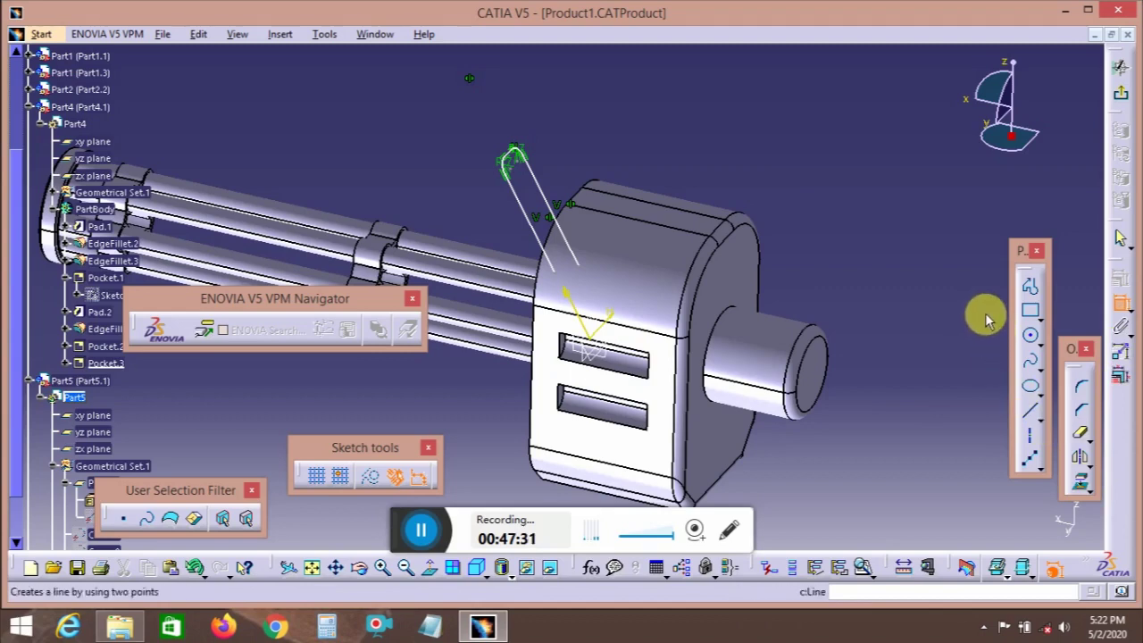
pyautogui.click(1121, 93)
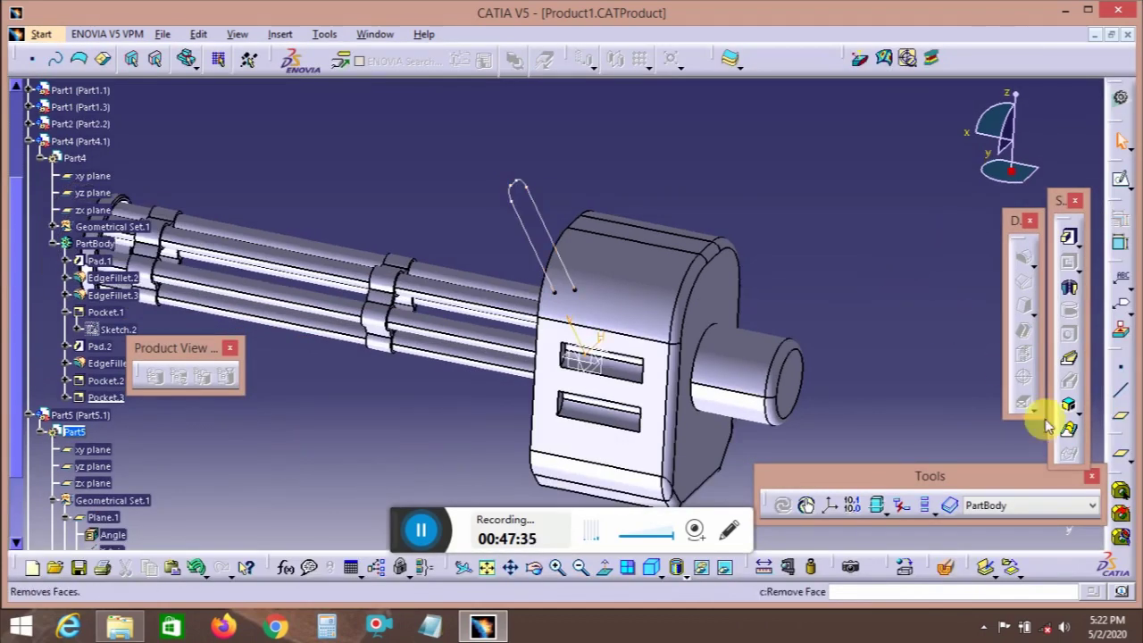
# - Create a reference plane normal to the U profile's left leg at the leg's lower endpoint
pyautogui.click(1122, 460)
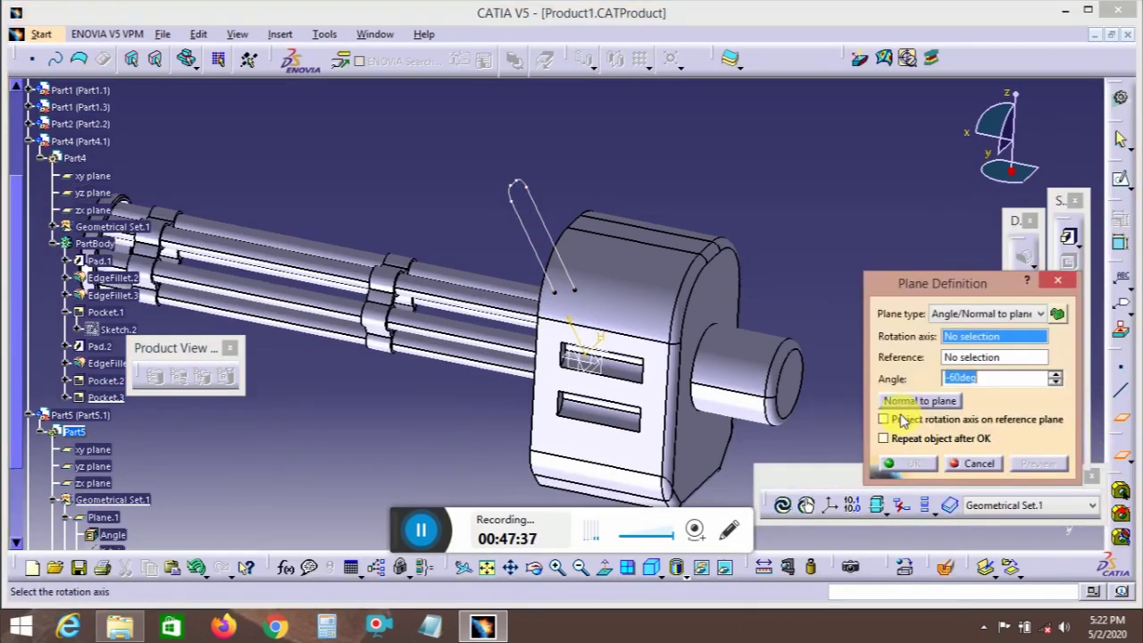
pyautogui.click(974, 316)
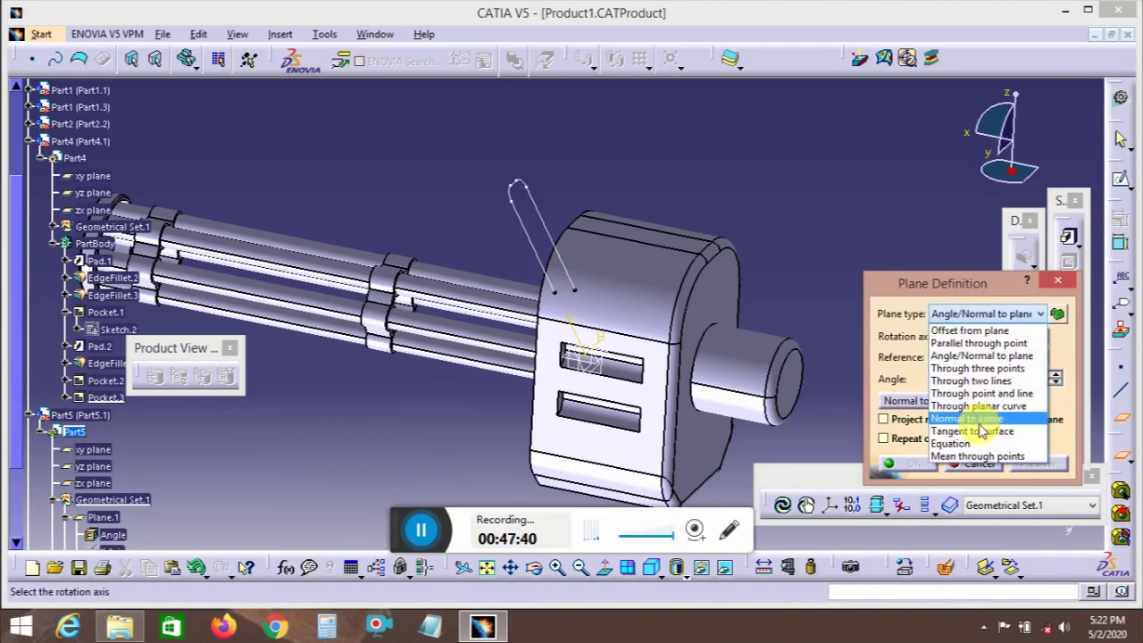
pyautogui.click(953, 416)
pyautogui.click(562, 302)
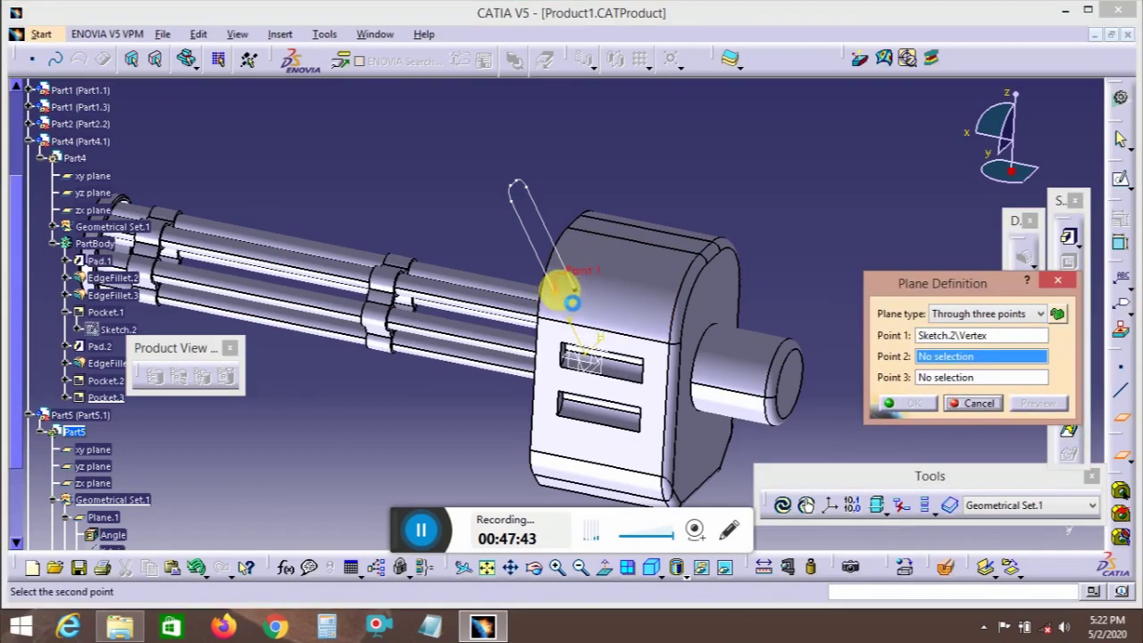
pyautogui.click(530, 263)
pyautogui.click(653, 358)
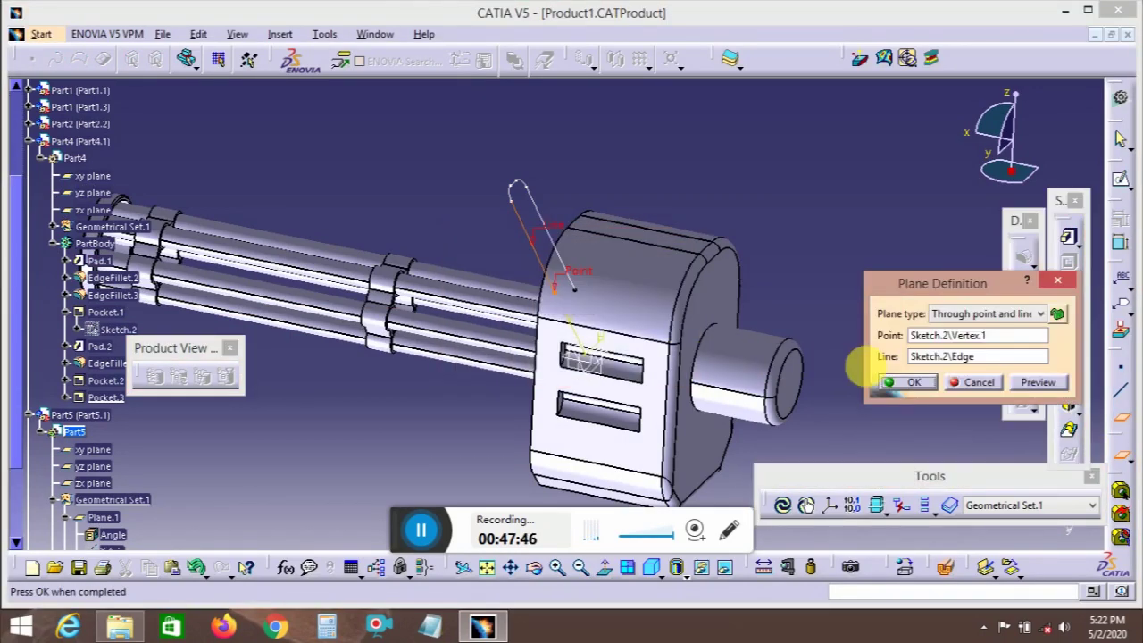
pyautogui.click(1012, 315)
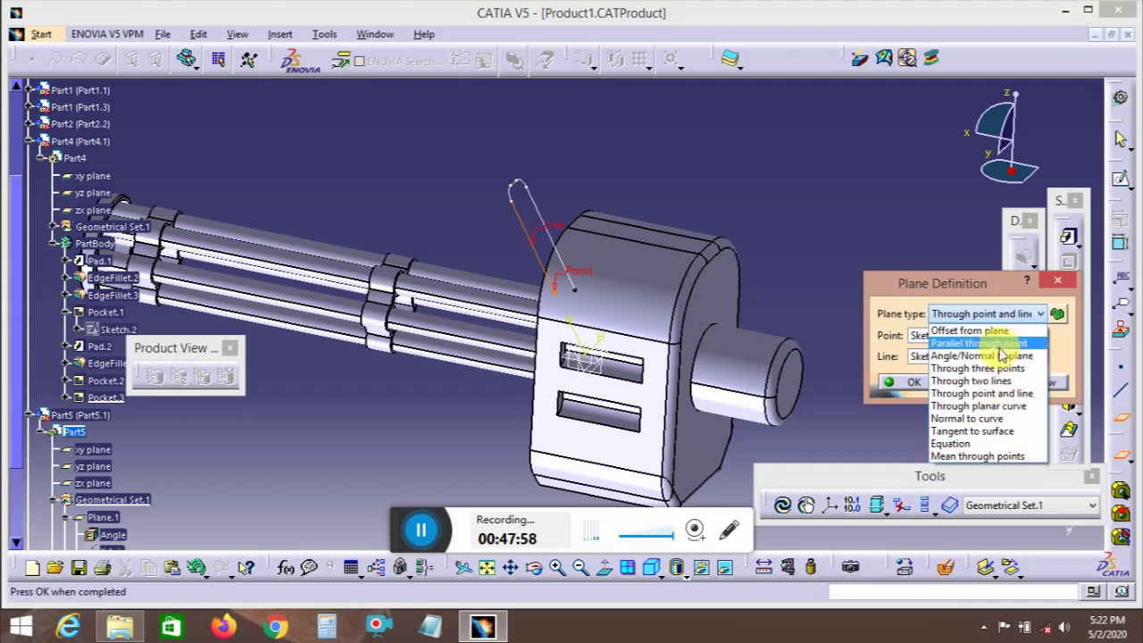
pyautogui.click(973, 418)
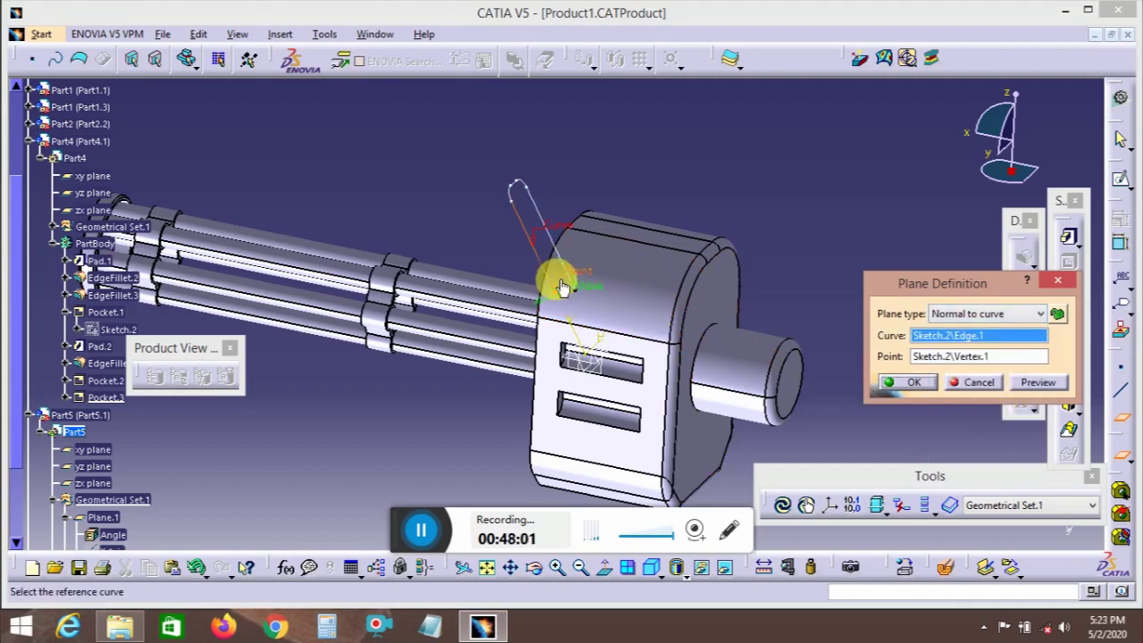
pyautogui.click(915, 382)
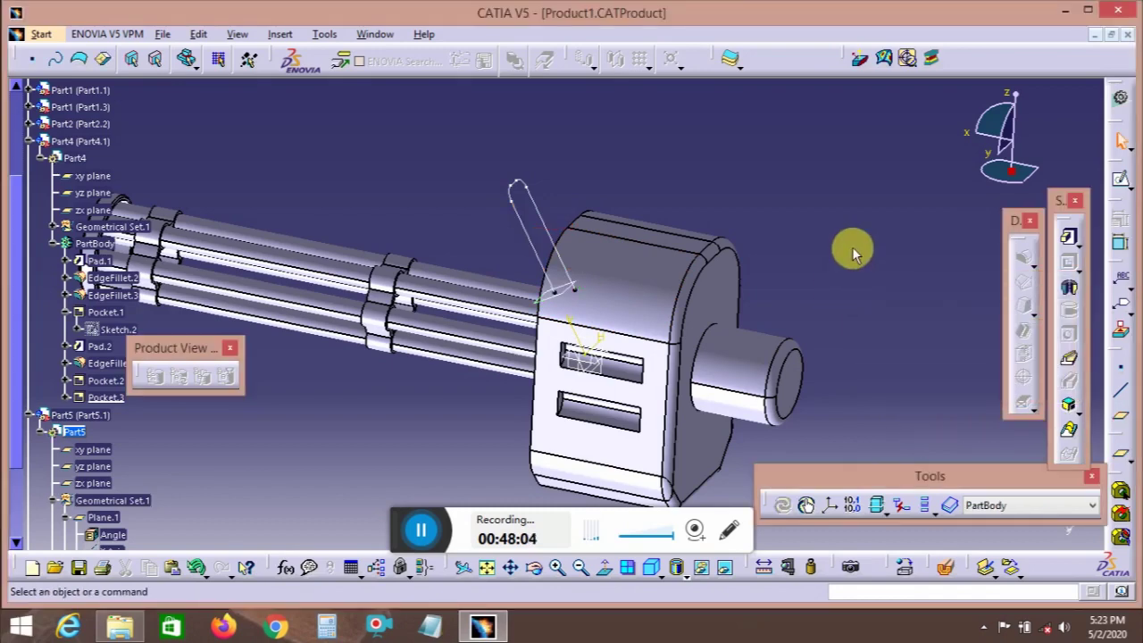
# - Start a sketch on the new normal plane and draw a circle about 16.5 mm in diameter centred on the leg's lower endpoint
pyautogui.click(556, 289)
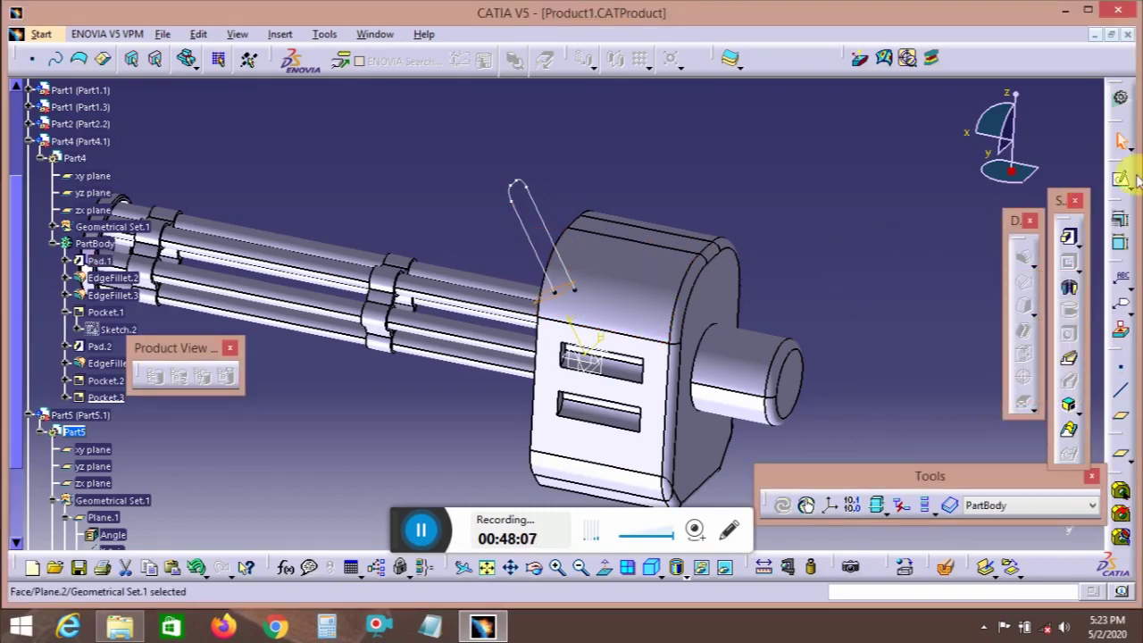
pyautogui.click(1122, 187)
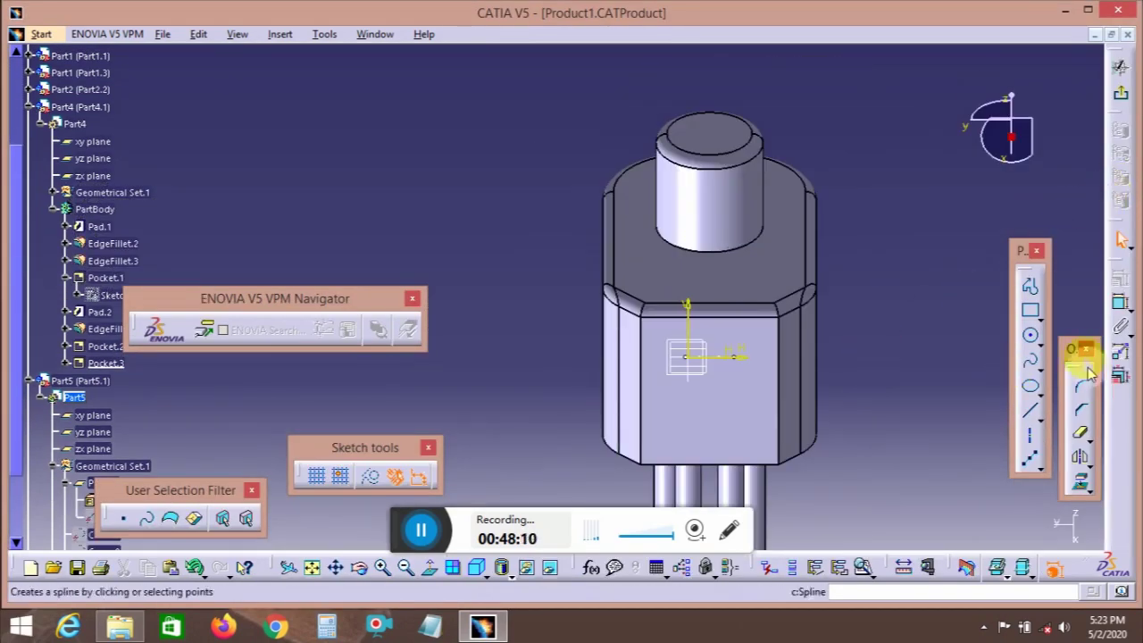
pyautogui.click(1031, 336)
pyautogui.moveTo(766, 398); pyautogui.dragTo(801, 301, button='middle')
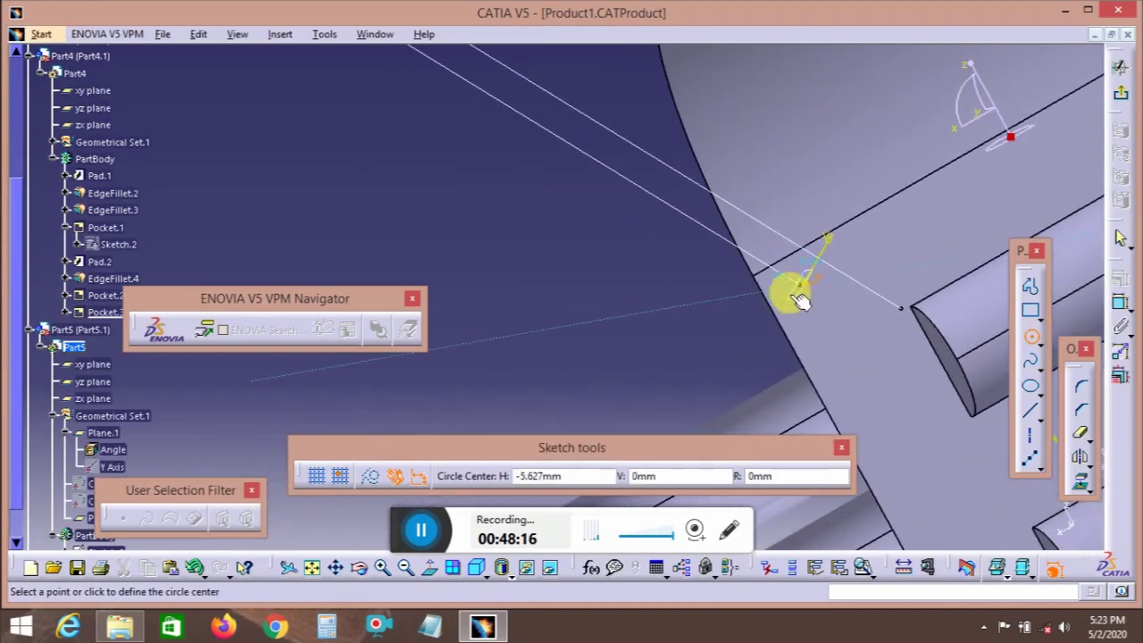
pyautogui.click(808, 292)
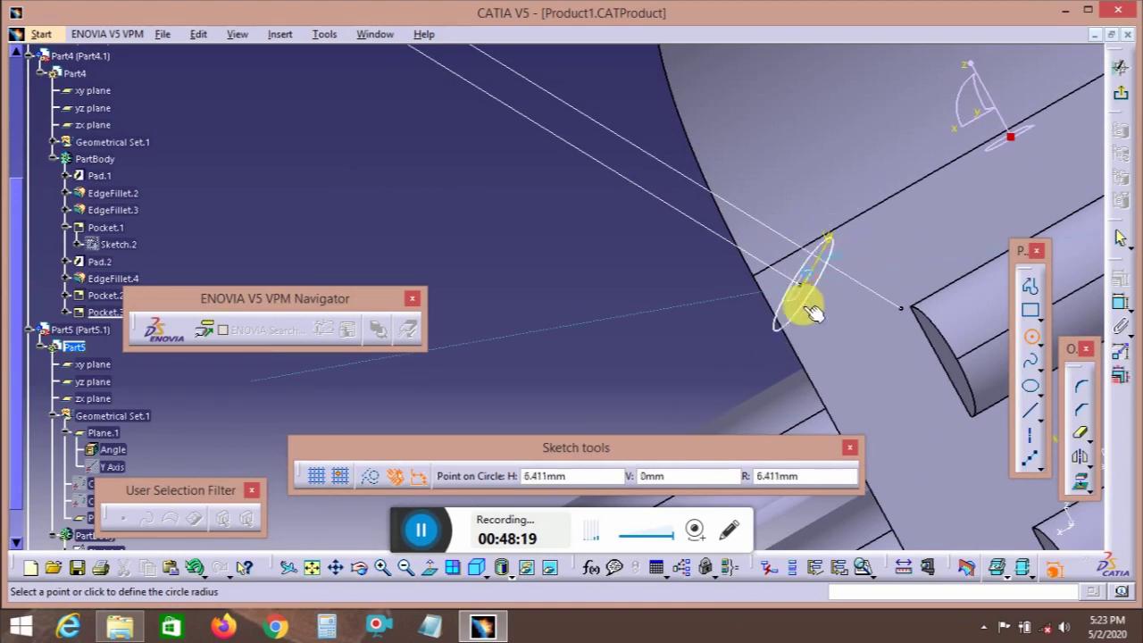
pyautogui.click(809, 301)
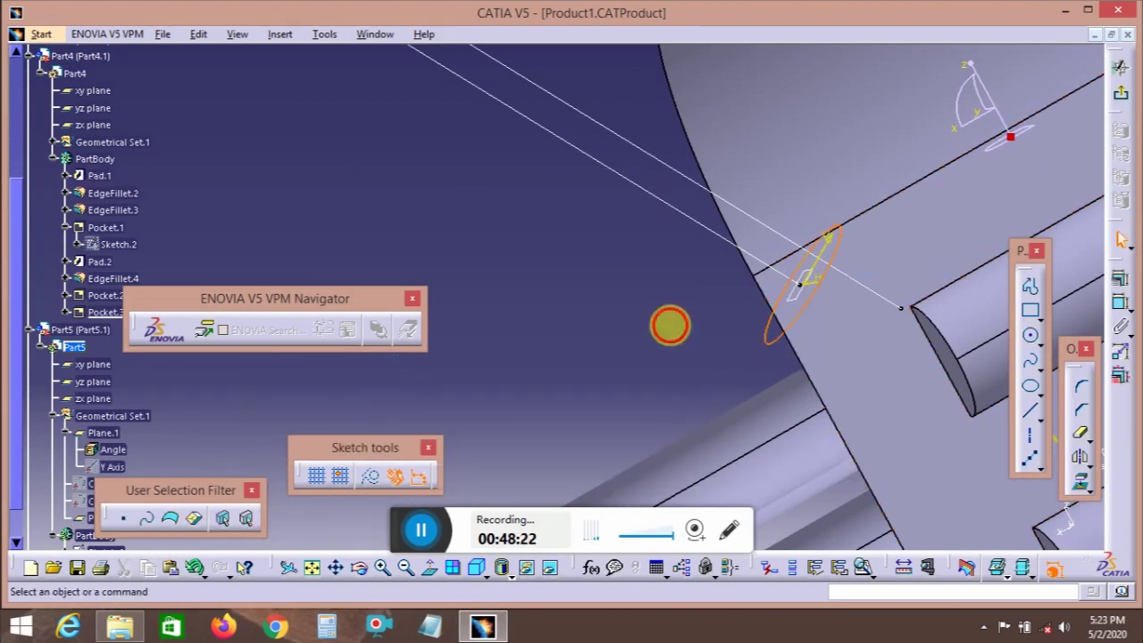
# - Dimension the circle and set its diameter to 10 mm
pyautogui.click(765, 331)
pyautogui.click(684, 331)
pyautogui.doubleClick(688, 332)
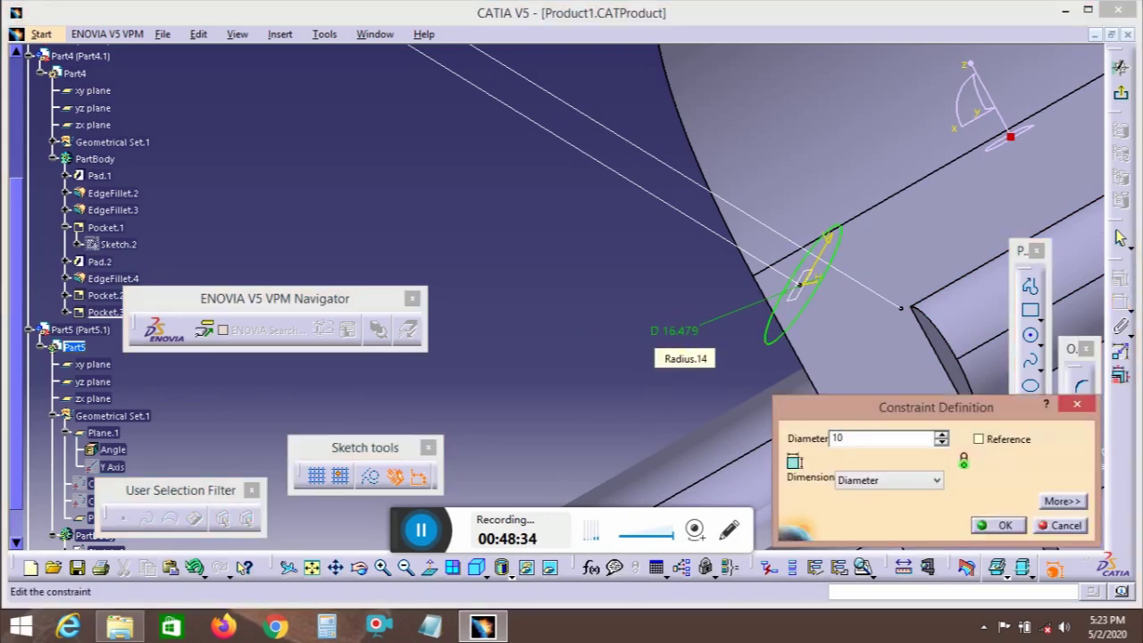
pyautogui.click(1000, 525)
# - Set the circle's diameter to 20 mm and exit the sketch
pyautogui.moveTo(604, 268); pyautogui.dragTo(657, 380, button='middle')
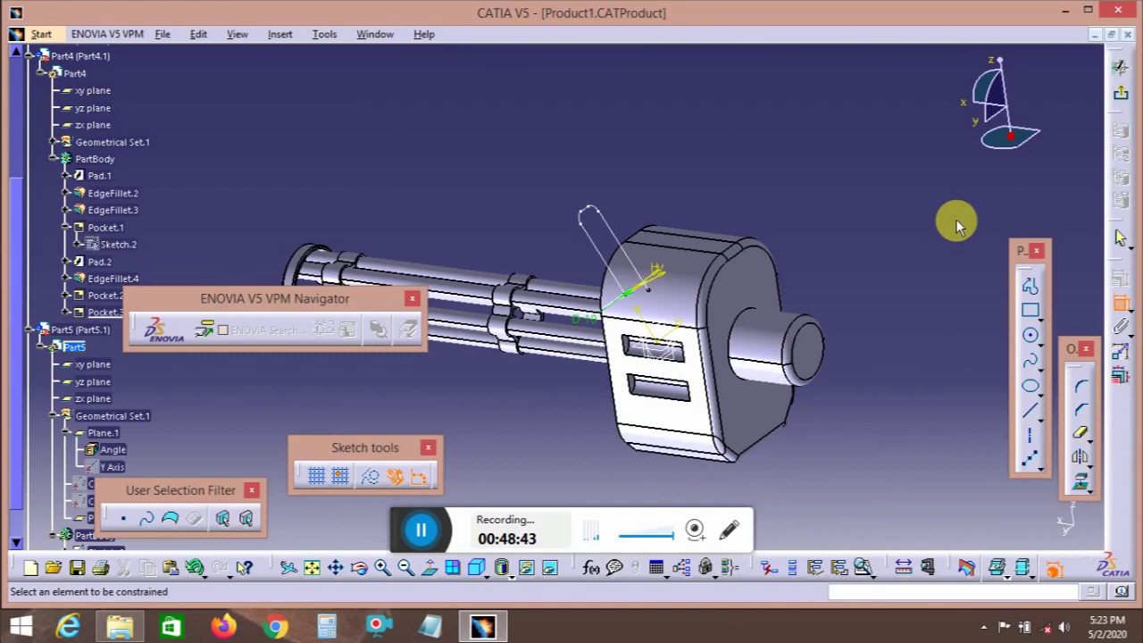
pyautogui.doubleClick(585, 318)
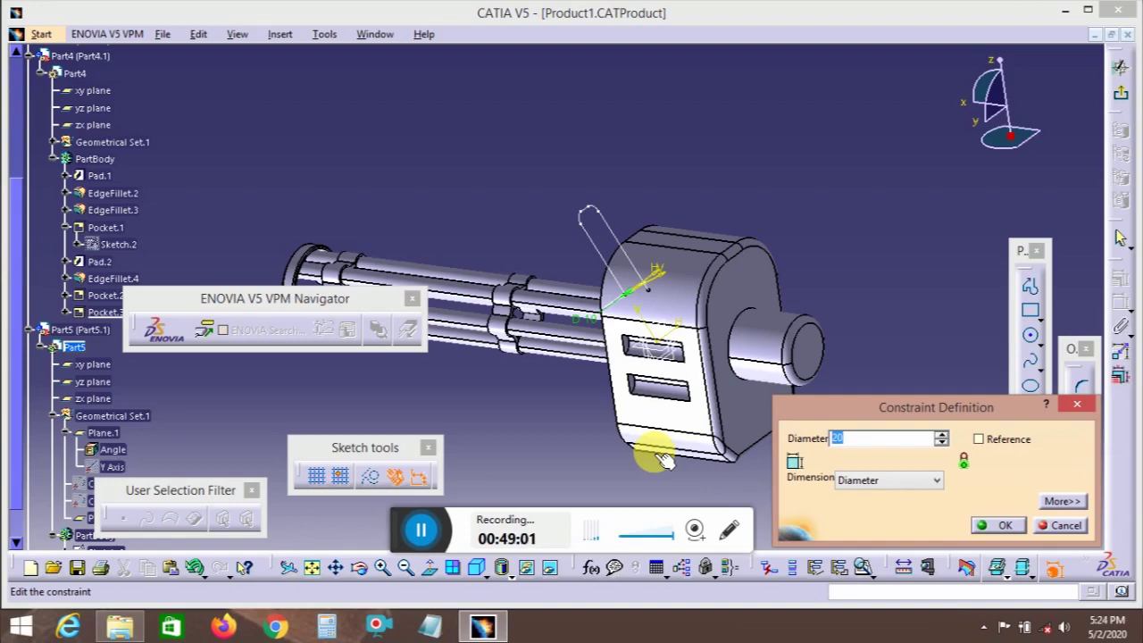
pyautogui.press('Return')
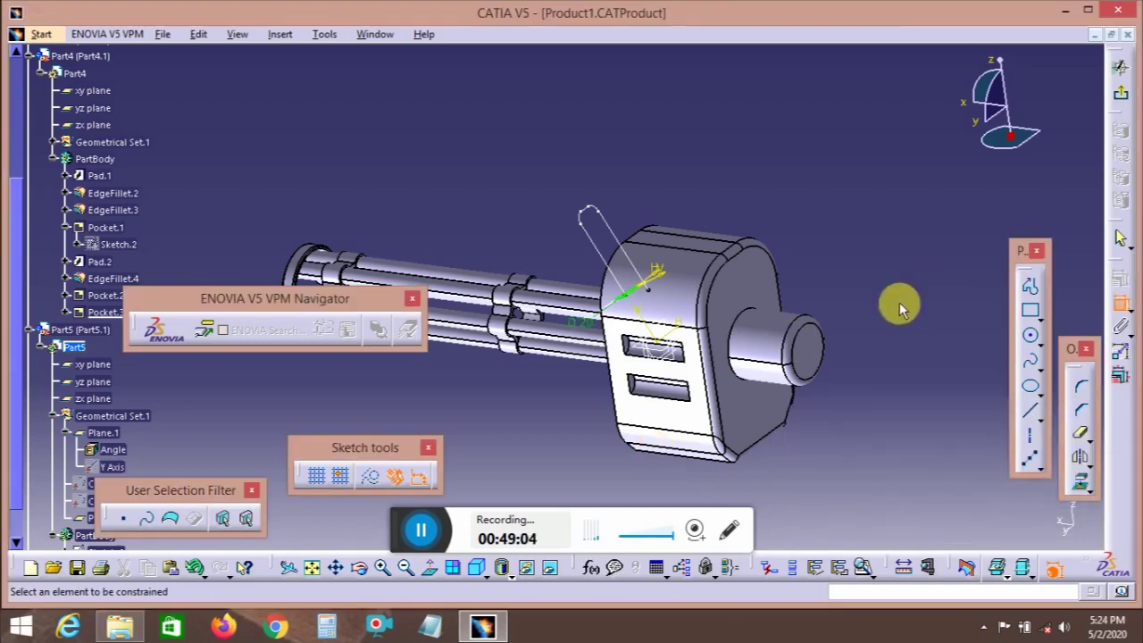
pyautogui.moveTo(656, 326); pyautogui.dragTo(911, 296, button='middle')
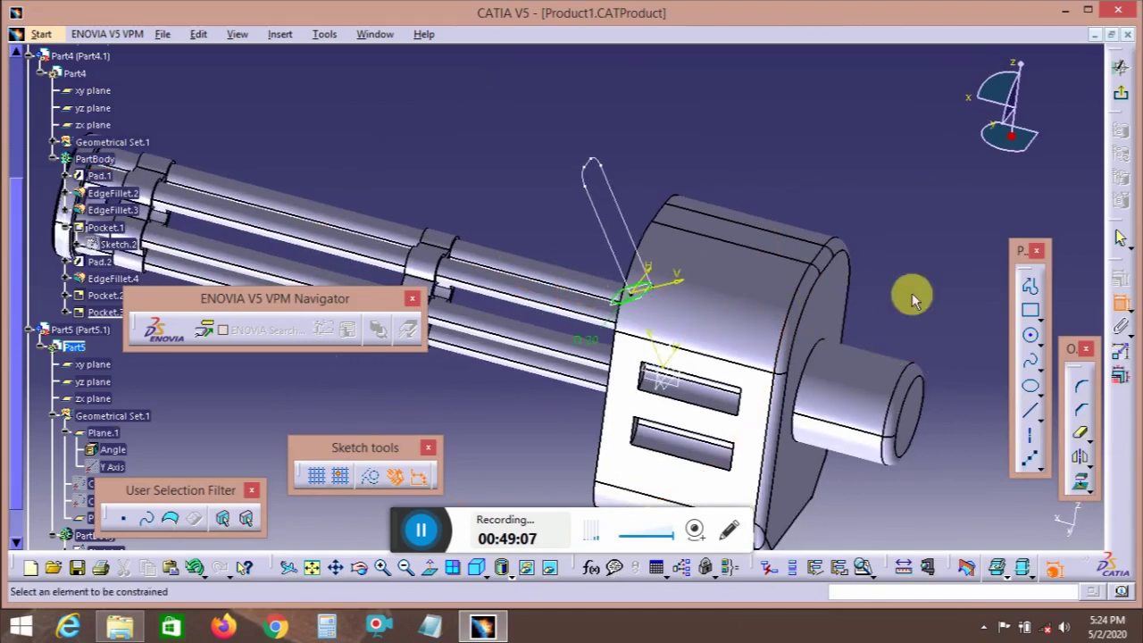
pyautogui.moveTo(875, 342); pyautogui.dragTo(714, 354, button='middle')
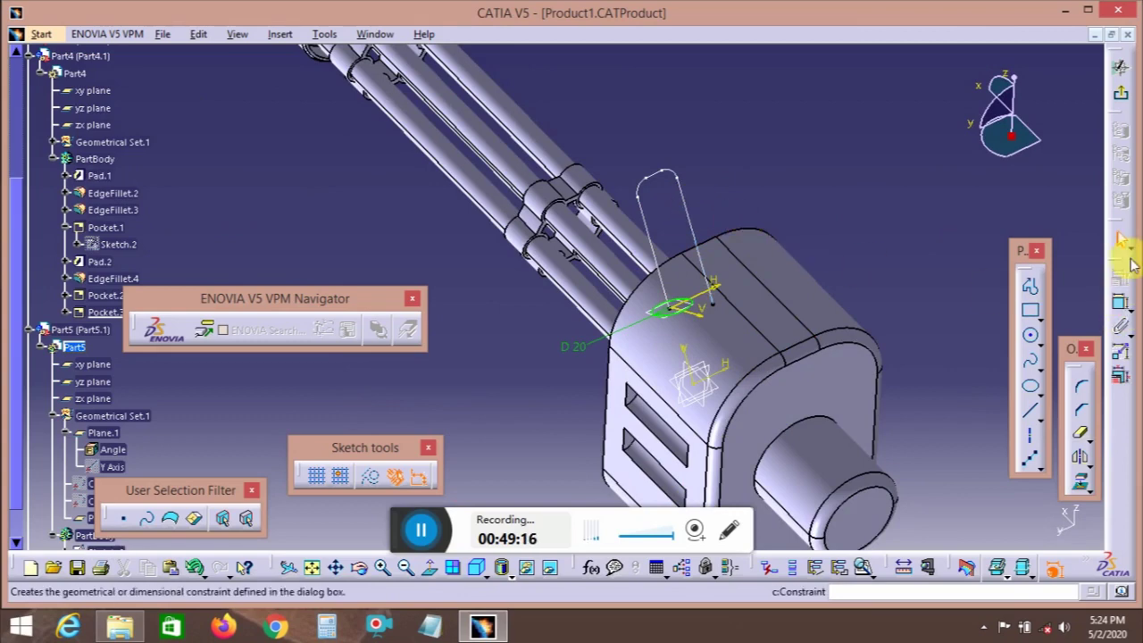
pyautogui.click(1119, 92)
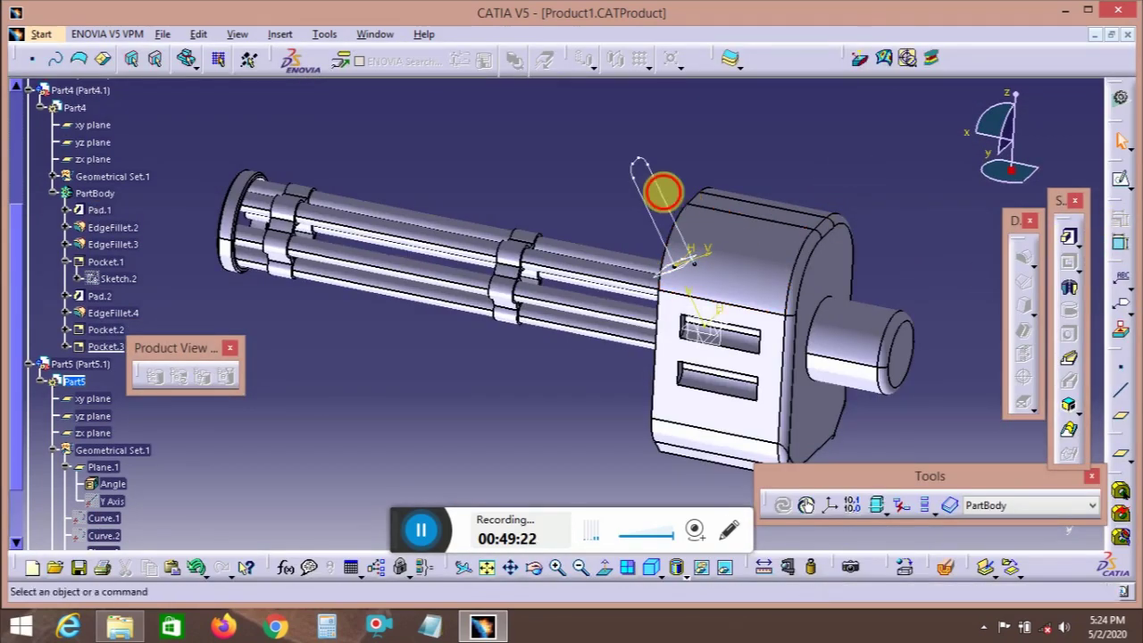
# - Reopen the U profile sketch and dimension the distance between its two vertical legs as 50 mm
pyautogui.doubleClick(663, 186)
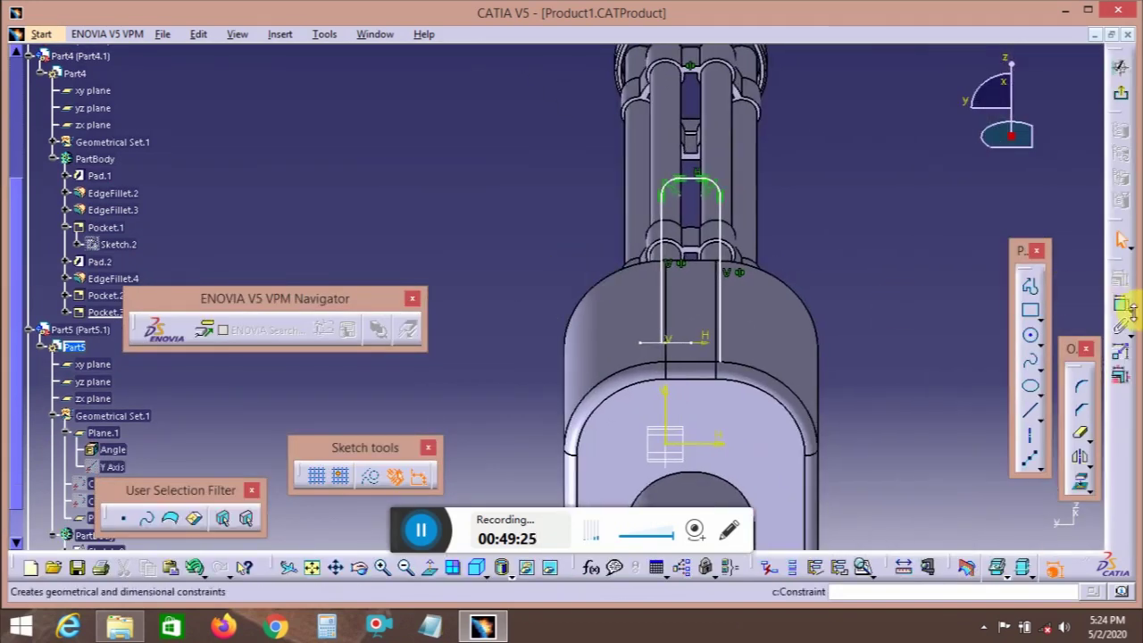
pyautogui.click(668, 243)
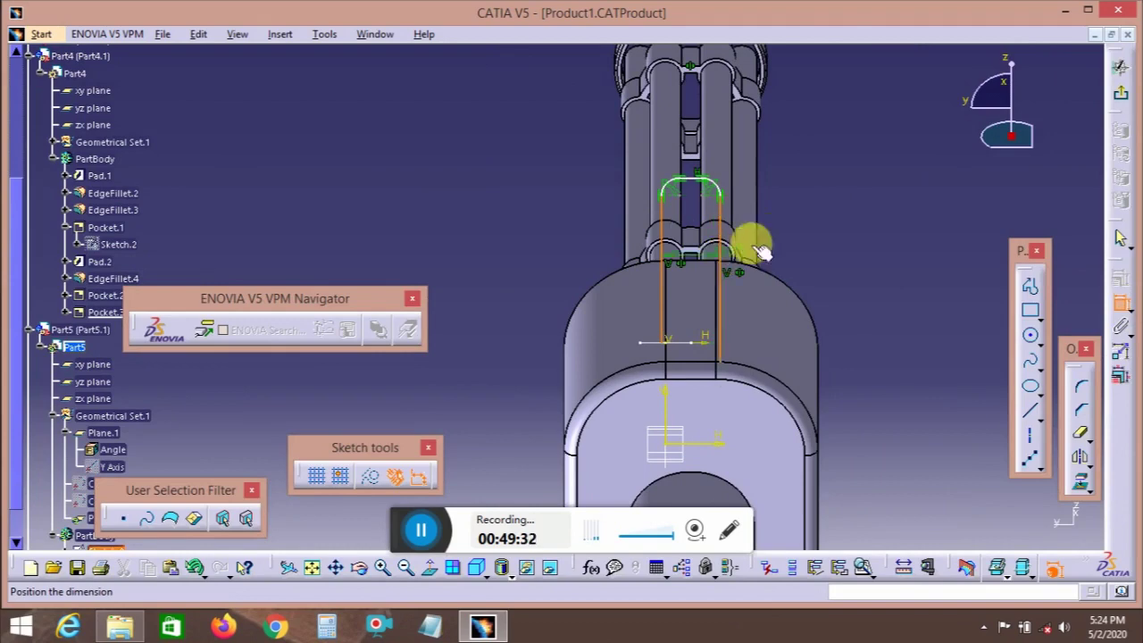
pyautogui.click(812, 242)
pyautogui.doubleClick(815, 238)
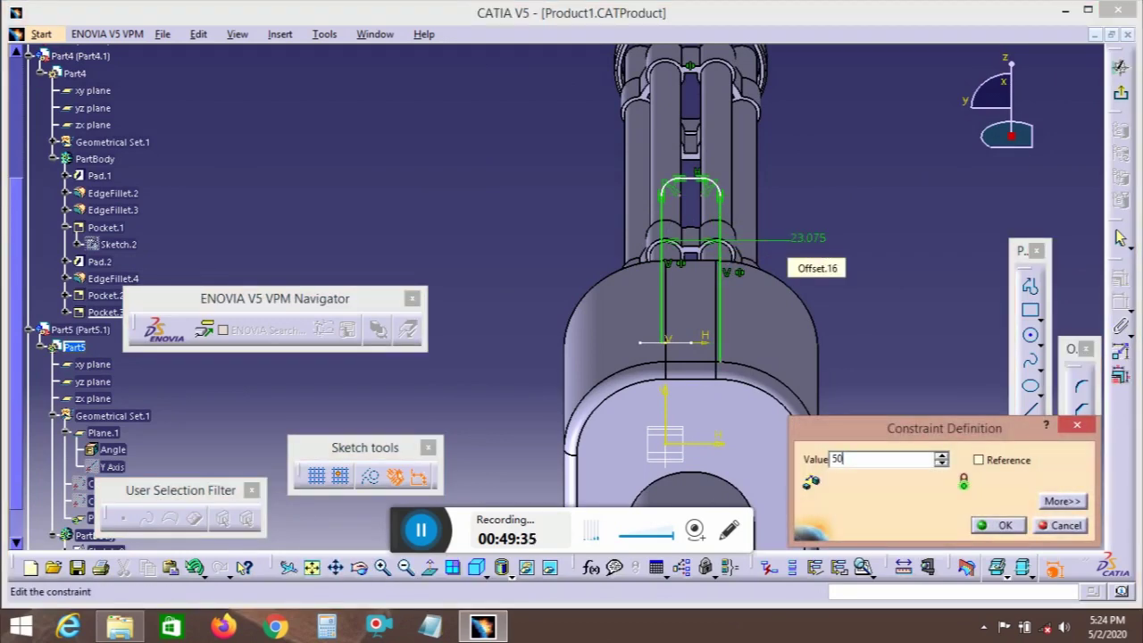
pyautogui.write('50')
pyautogui.press('Return')
# - Set the distance between the U profile's two vertical legs to 45 mm
pyautogui.moveTo(668, 357); pyautogui.dragTo(721, 209, button='middle')
pyautogui.doubleClick(721, 191)
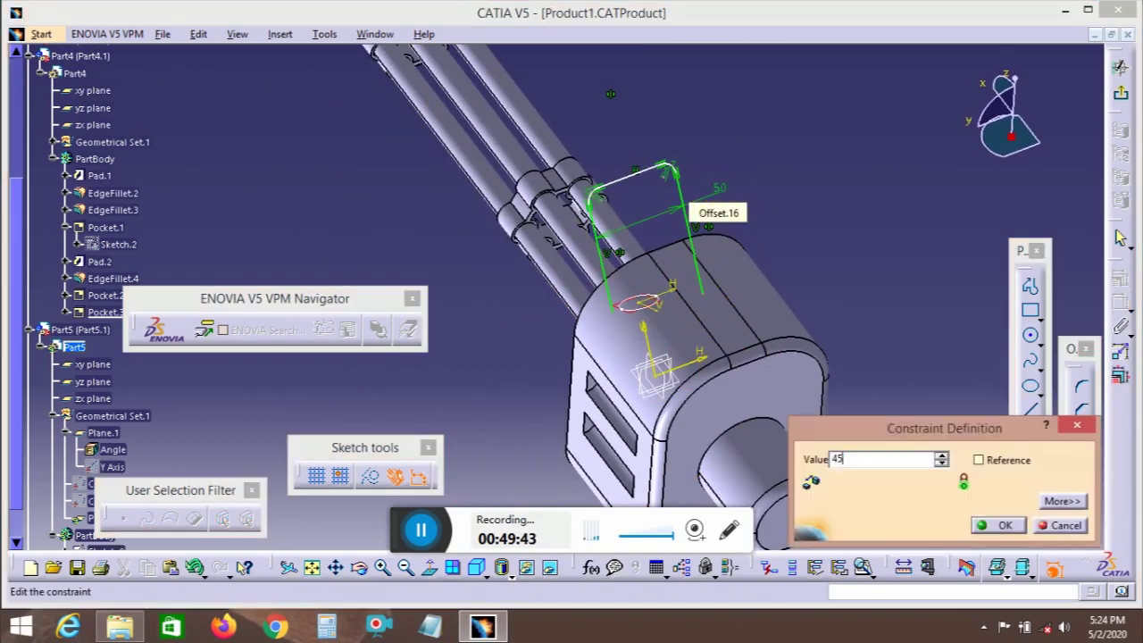
pyautogui.write('45')
pyautogui.press('Return')
pyautogui.click(875, 196)
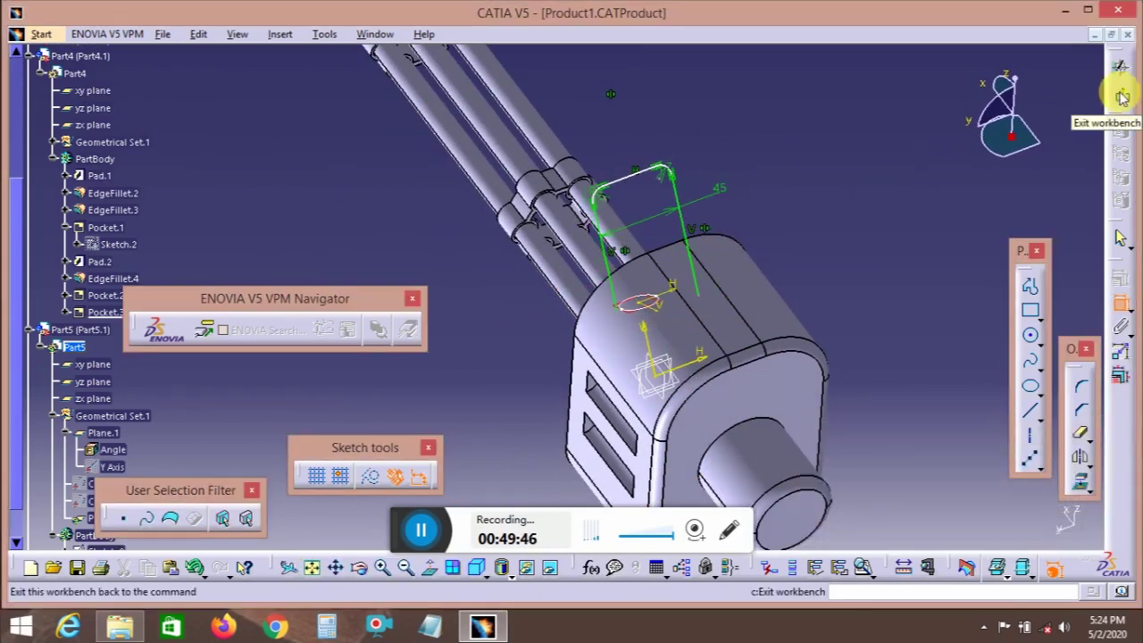
# - Exit and reopen the U profile sketch, and dimension the lengths of its two vertical legs
pyautogui.click(1121, 97)
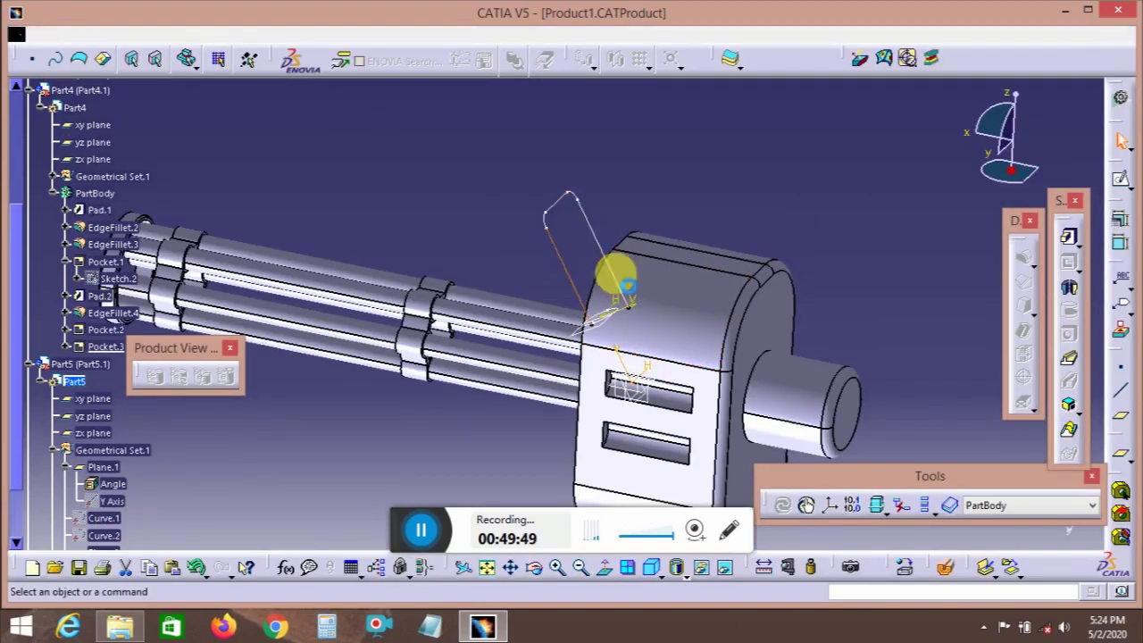
pyautogui.doubleClick(625, 286)
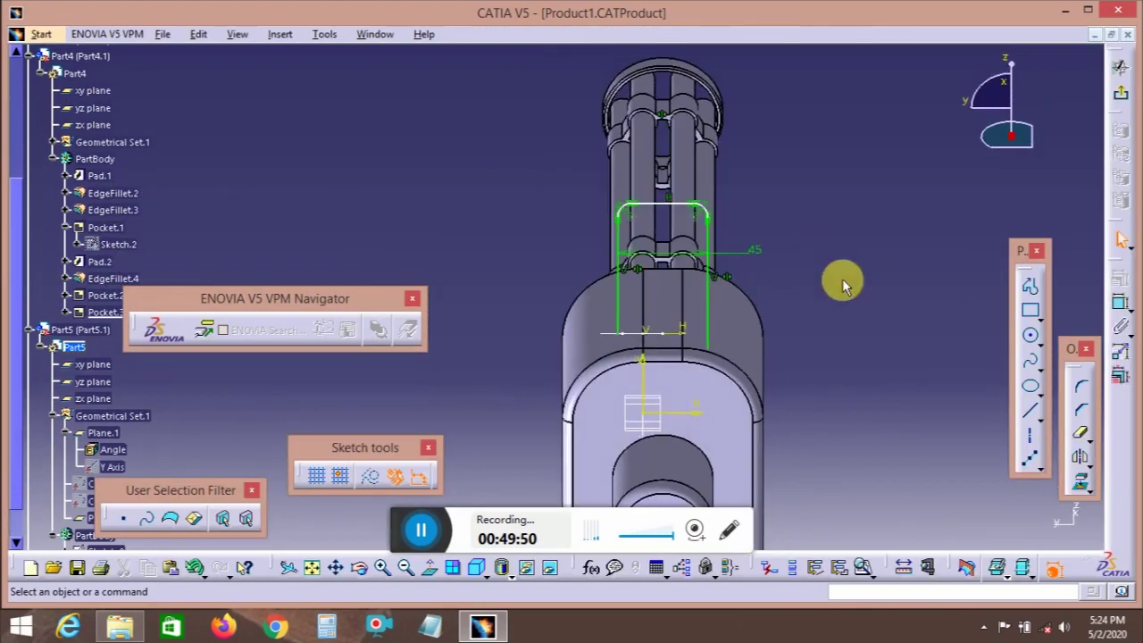
pyautogui.click(1123, 304)
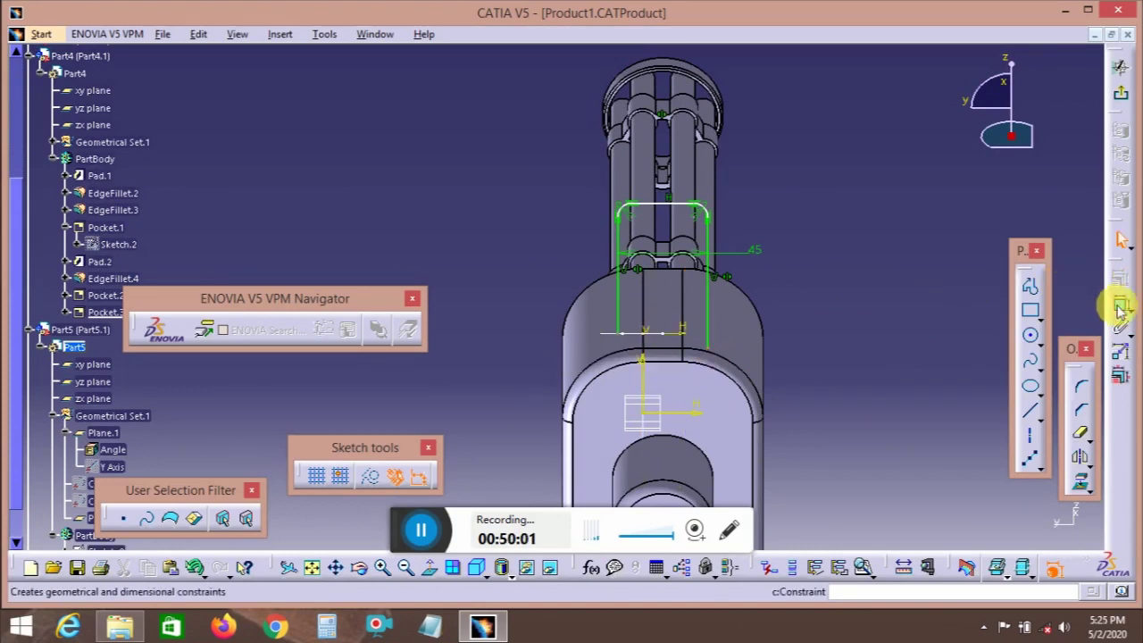
pyautogui.click(617, 276)
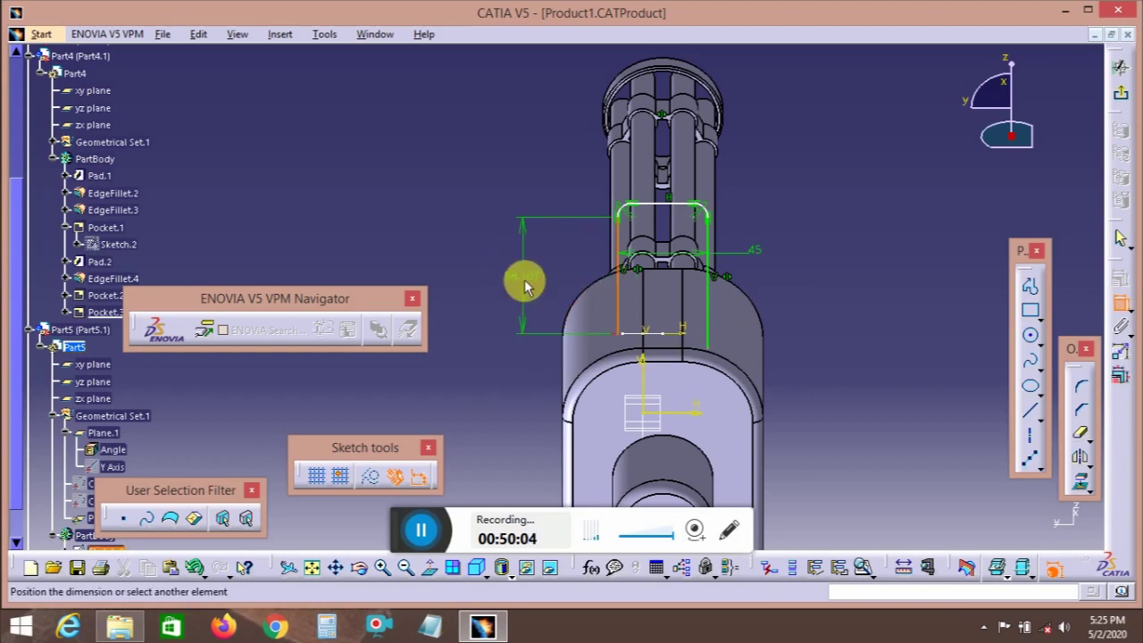
pyautogui.click(524, 284)
pyautogui.click(707, 300)
pyautogui.click(802, 300)
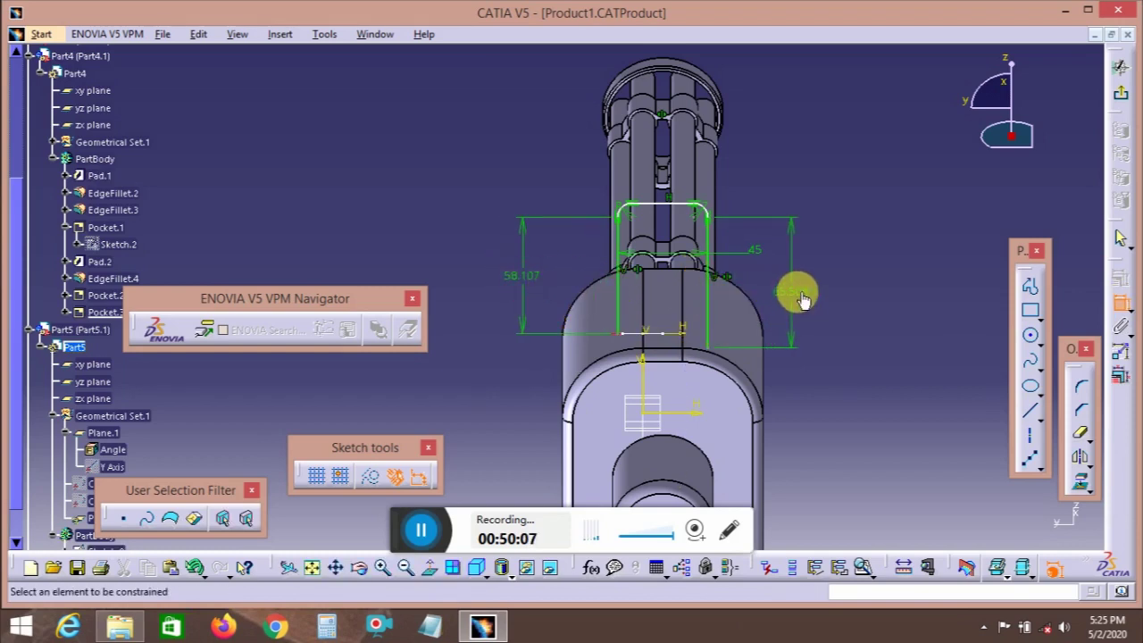
# - Set the length of the U profile's right leg to 58.107 mm and exit the sketch
pyautogui.doubleClick(796, 291)
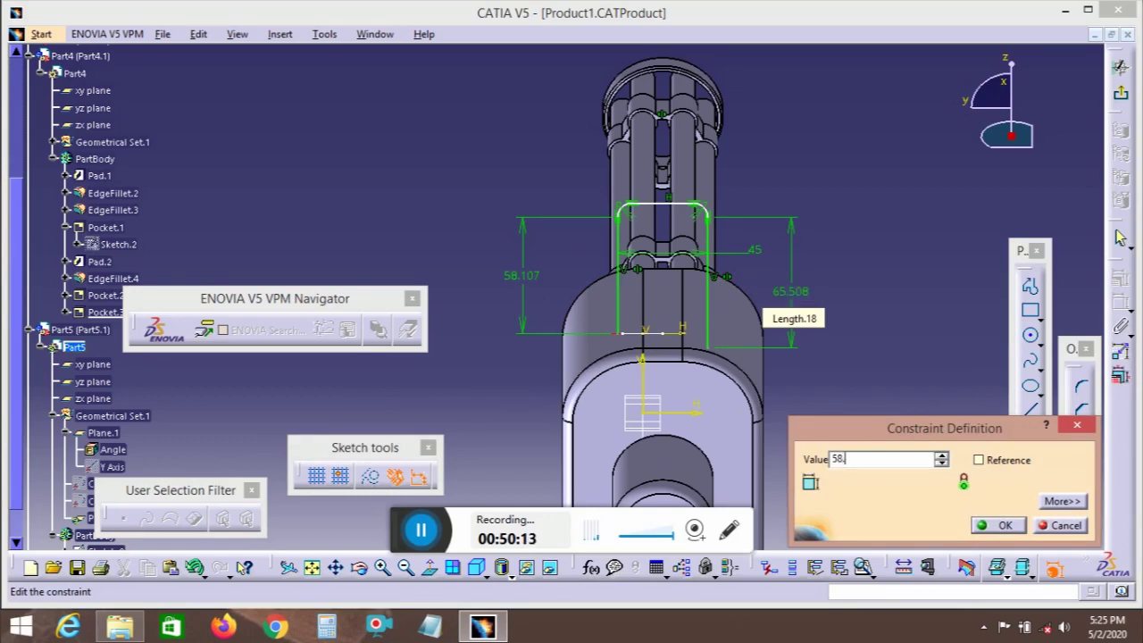
pyautogui.write('58.107')
pyautogui.press('Return')
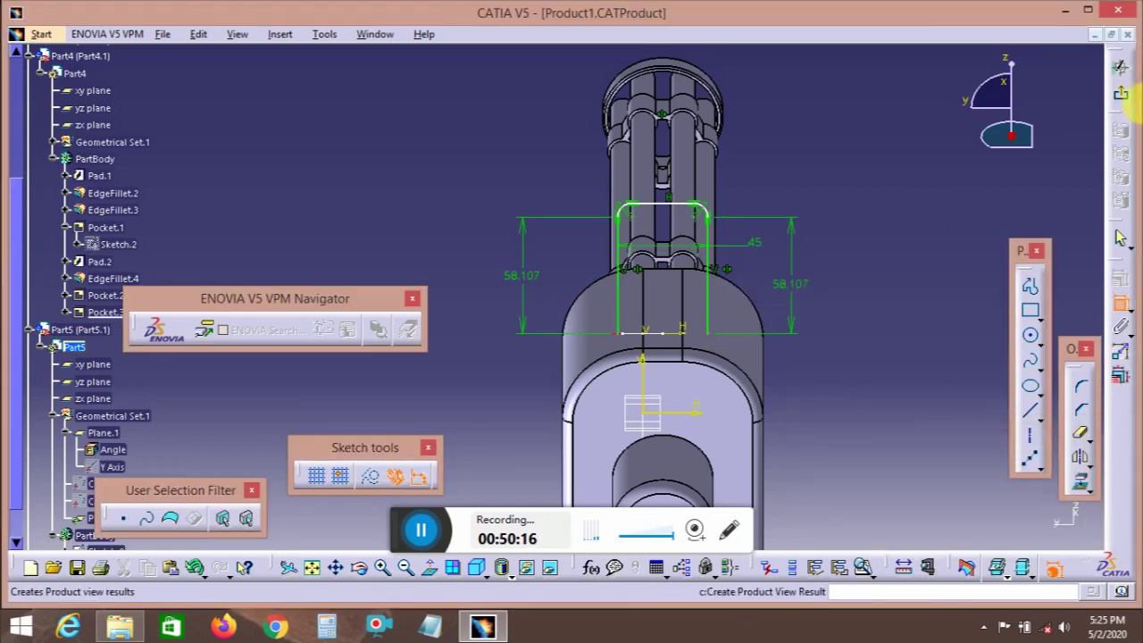
pyautogui.click(1120, 69)
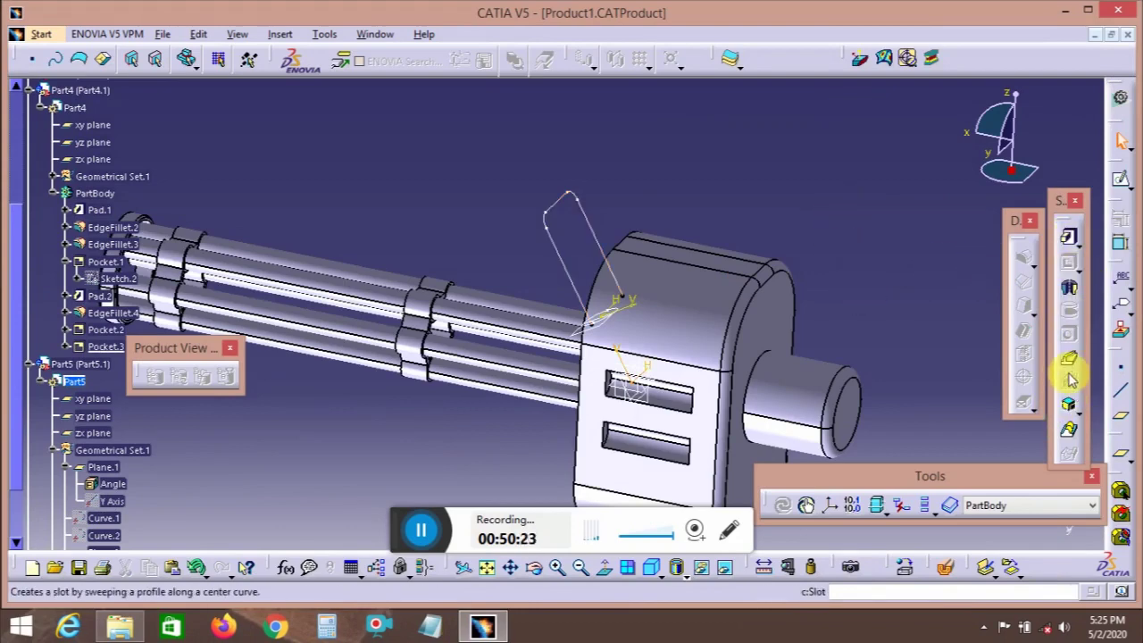
# - Try to create a rib by sweeping the circle sketch along the U profile as centre curve
pyautogui.click(612, 319)
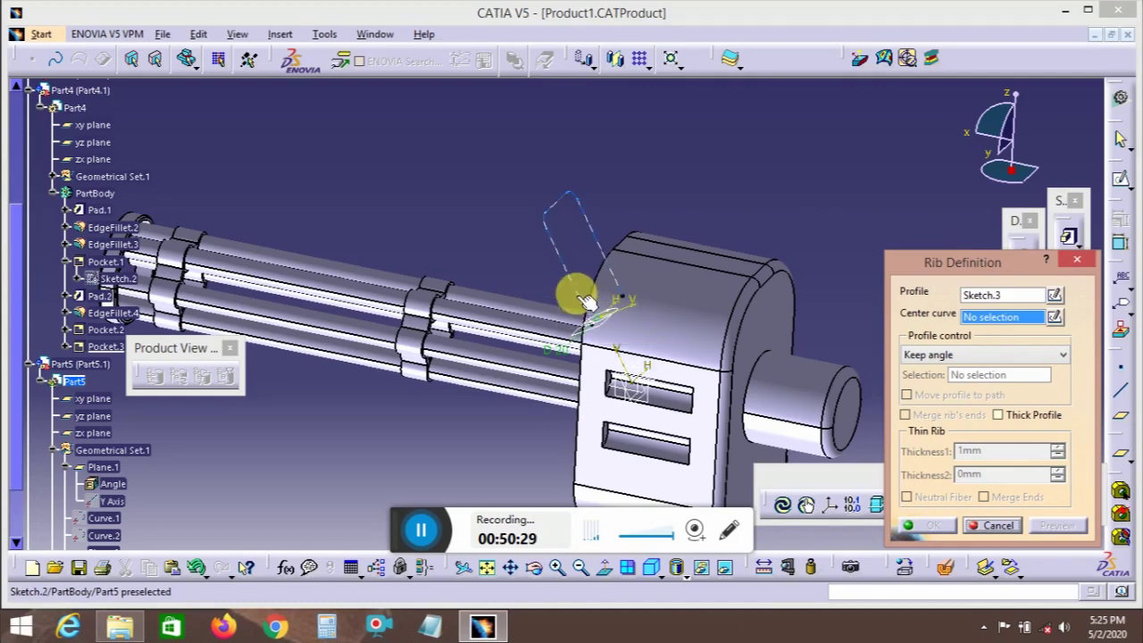
pyautogui.click(582, 295)
pyautogui.click(722, 349)
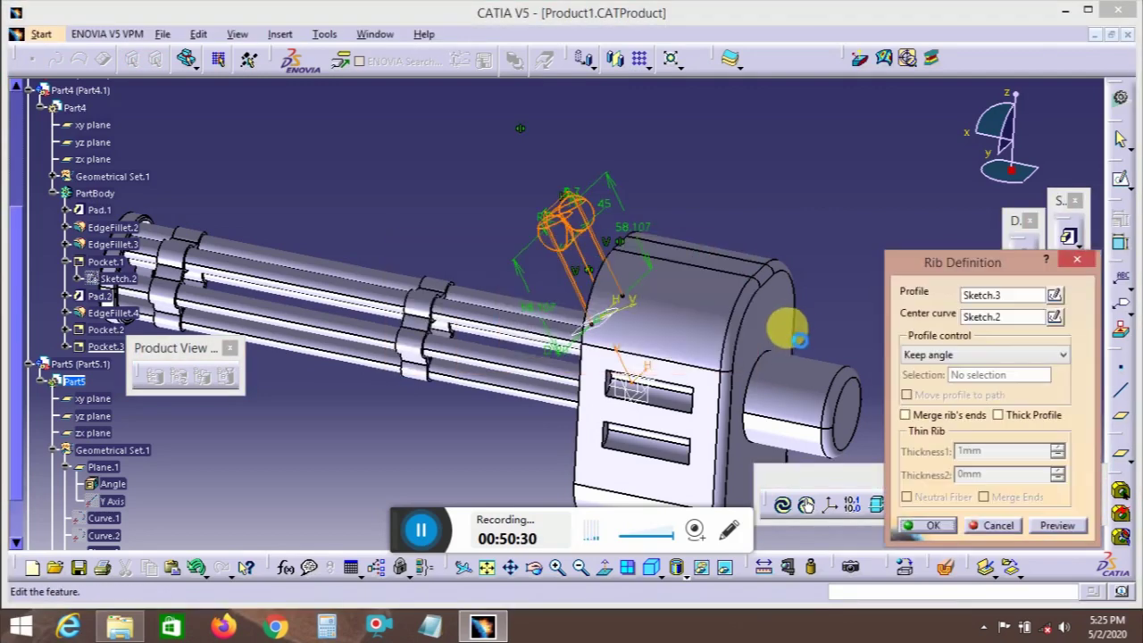
pyautogui.click(1076, 260)
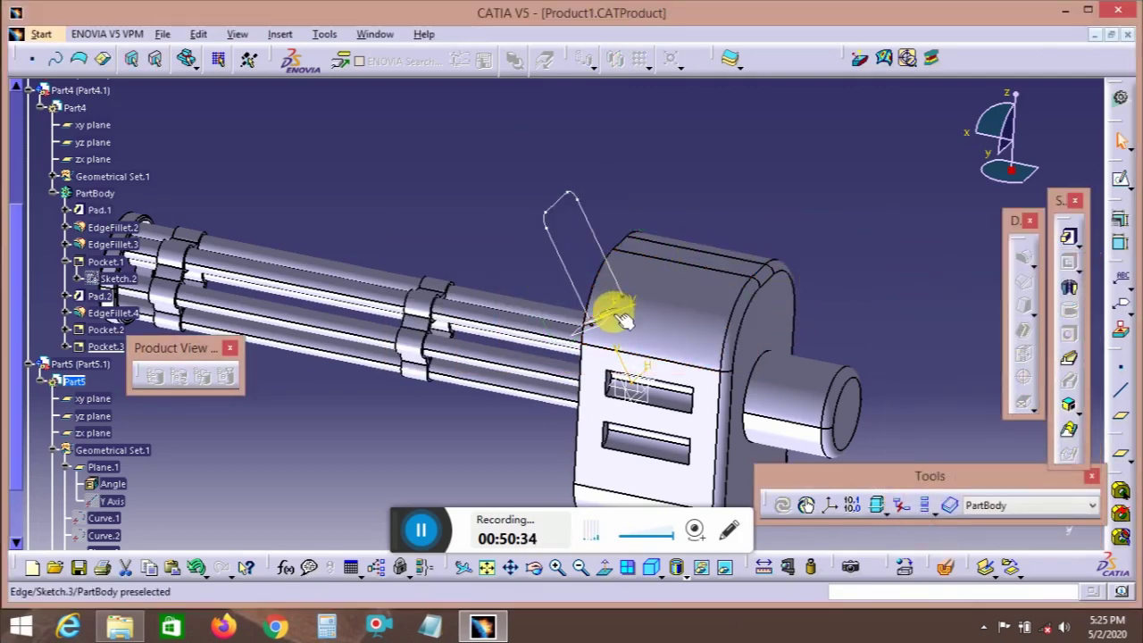
# - Reopen the circle sketch, set the circle's diameter to 10 mm and exit the sketch
pyautogui.doubleClick(615, 314)
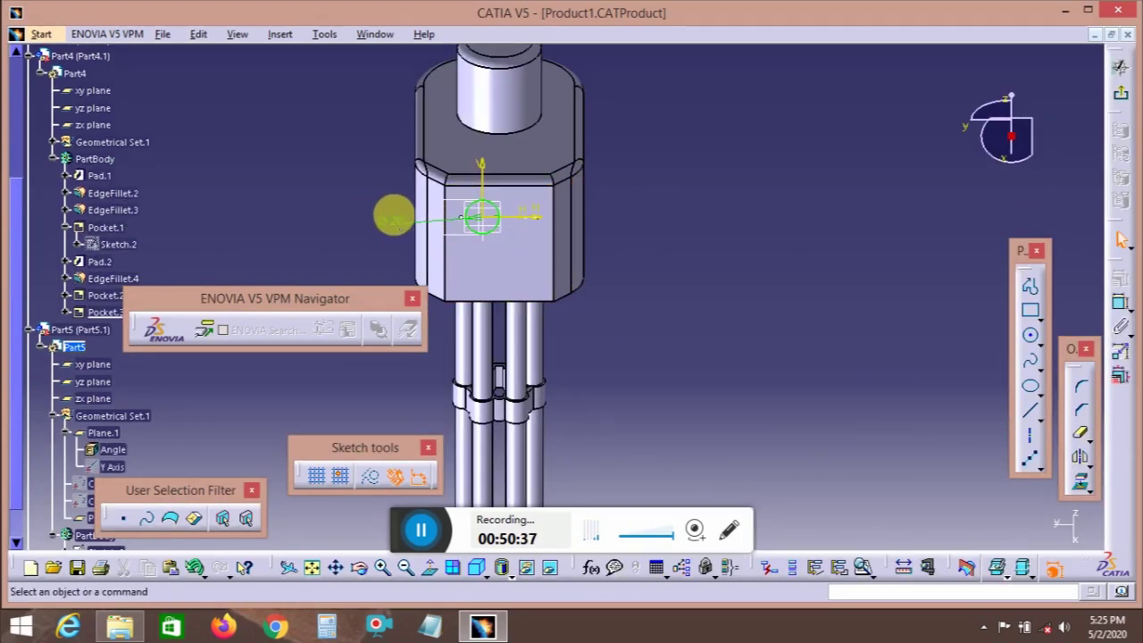
pyautogui.doubleClick(396, 224)
pyautogui.write('10')
pyautogui.press('Return')
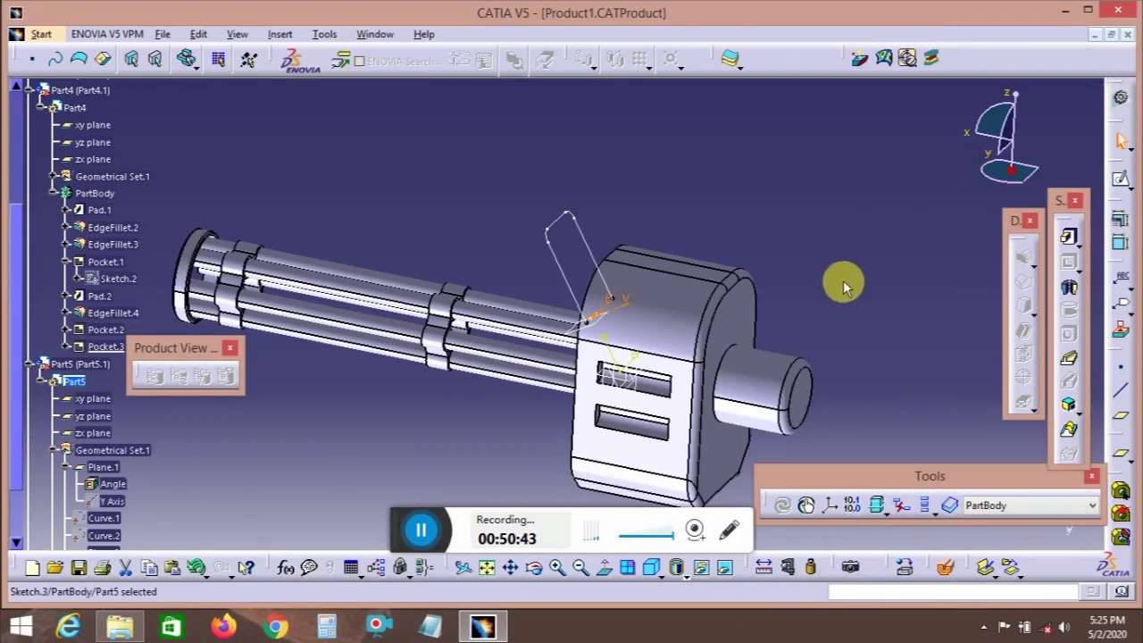
pyautogui.click(1068, 360)
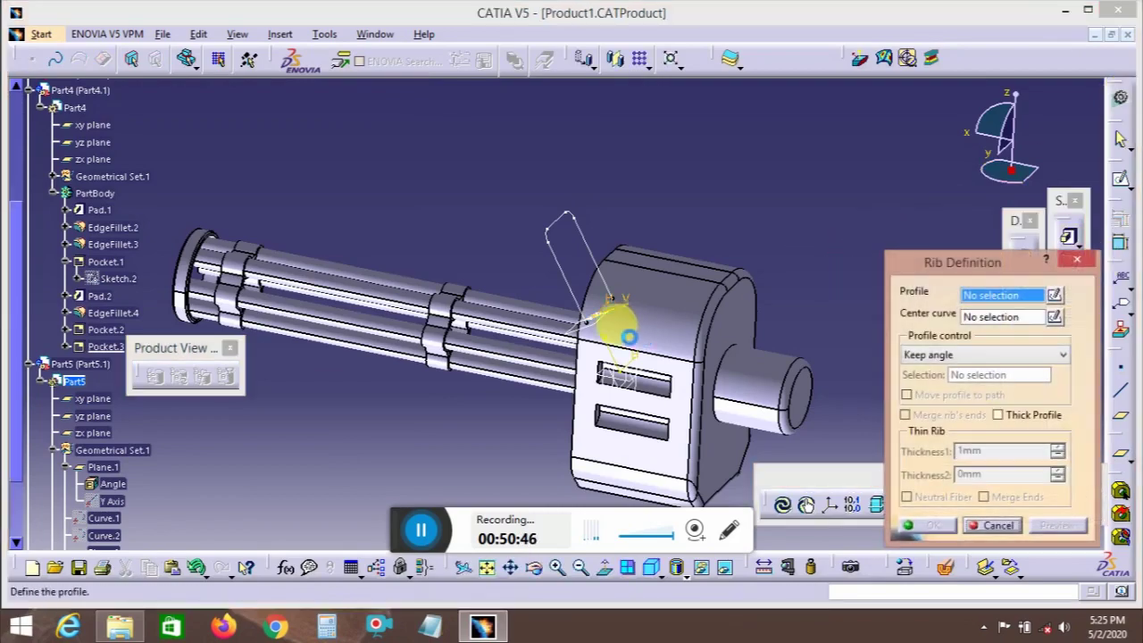
pyautogui.moveTo(608, 324)
pyautogui.mouseDown(button='middle')
pyautogui.moveTo(651, 383)
pyautogui.moveTo(620, 413)
pyautogui.moveTo(670, 339)
pyautogui.moveTo(607, 338)
pyautogui.mouseUp(button='middle')
pyautogui.click(1078, 262)
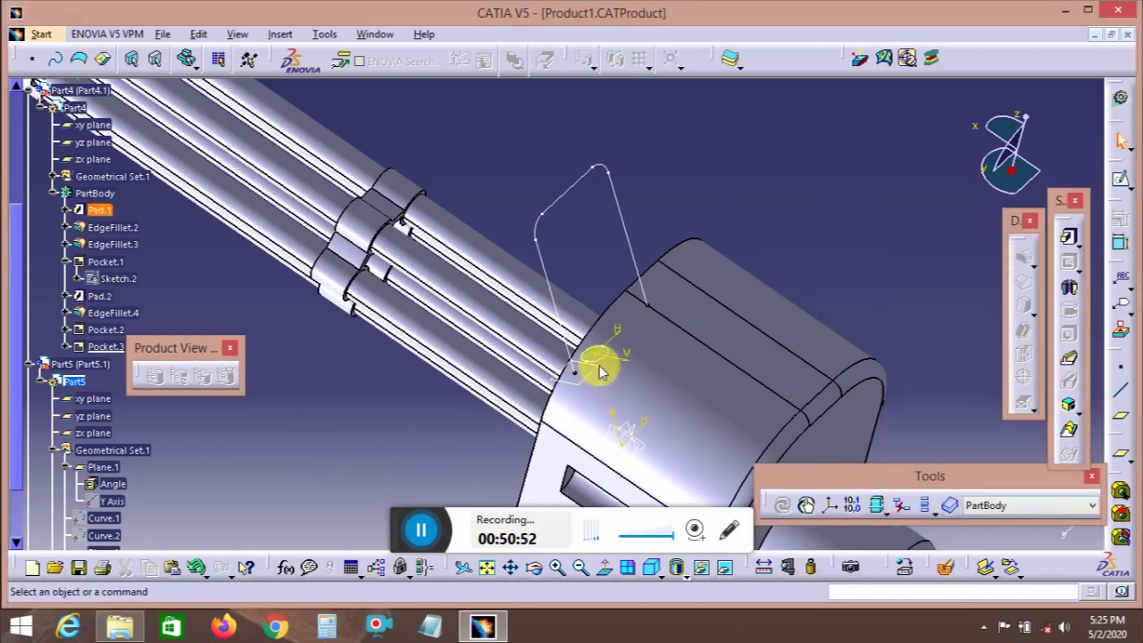
# - Reopen the circle sketch near the end of the U profile's leg for editing
pyautogui.doubleClick(607, 352)
pyautogui.moveTo(625, 336)
pyautogui.mouseDown(button='middle')
pyautogui.moveTo(663, 334)
pyautogui.moveTo(744, 387)
pyautogui.moveTo(688, 191)
pyautogui.moveTo(658, 306)
pyautogui.moveTo(684, 222)
pyautogui.moveTo(732, 210)
pyautogui.moveTo(625, 298)
pyautogui.moveTo(630, 237)
pyautogui.mouseUp(button='middle')
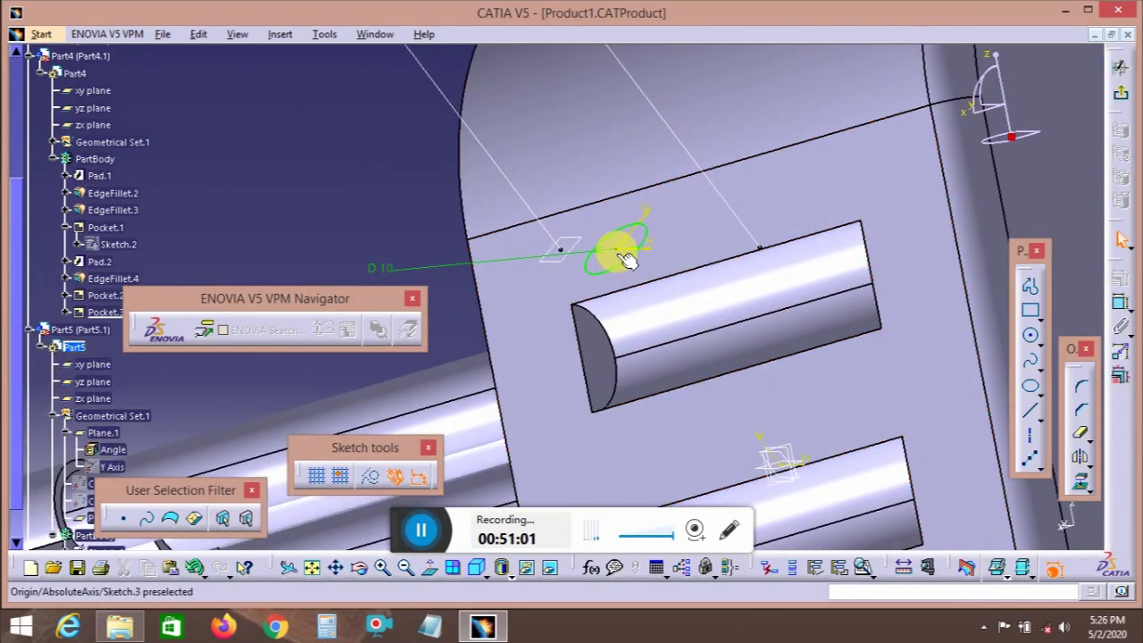
# - Try to constrain the circle in relation to the end of the U profile's leg
pyautogui.click(1117, 301)
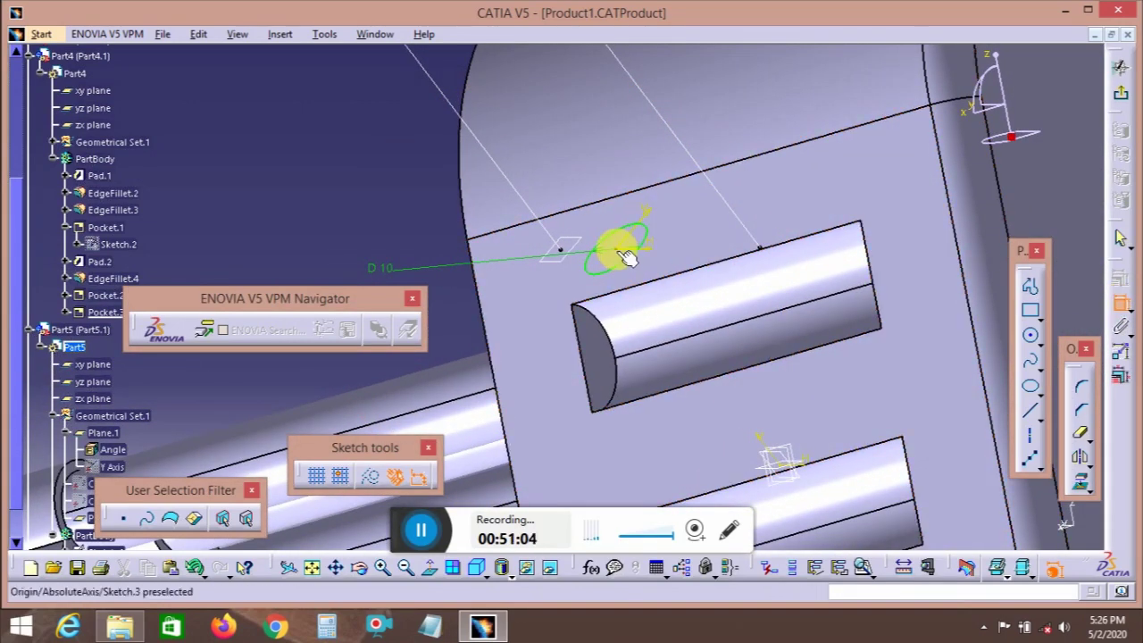
pyautogui.rightClick(421, 227)
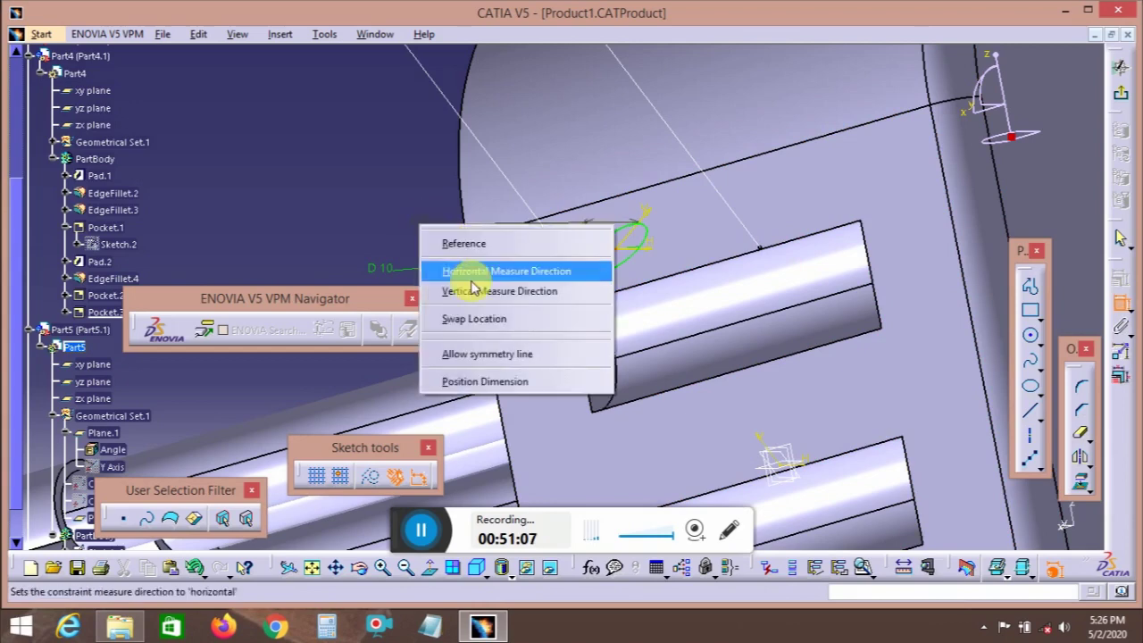
pyautogui.click(406, 192)
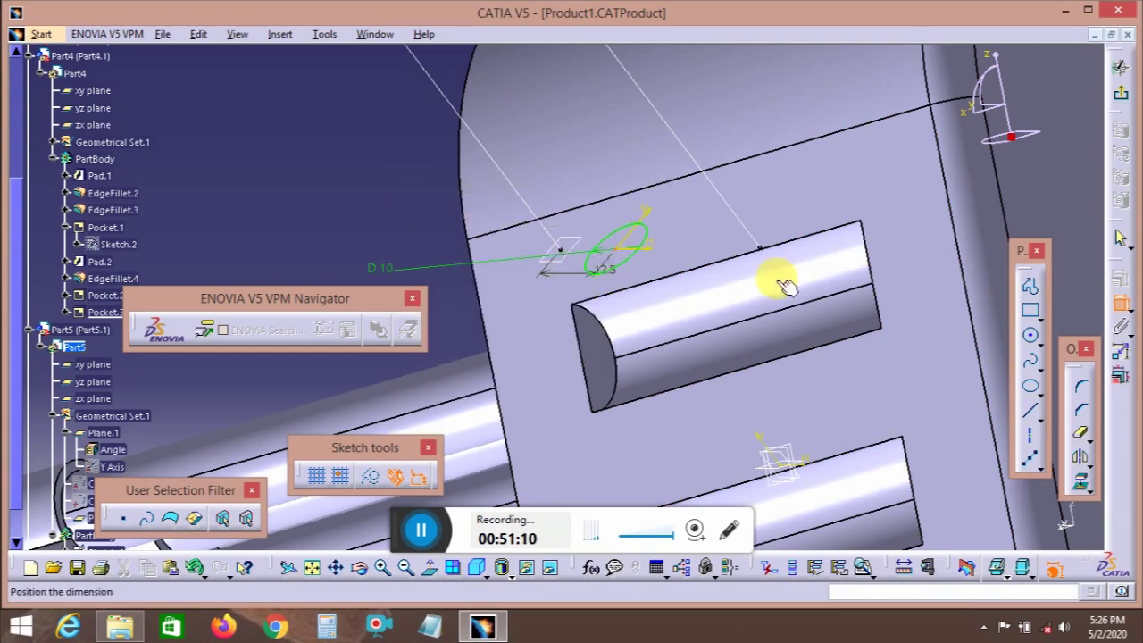
pyautogui.click(602, 247)
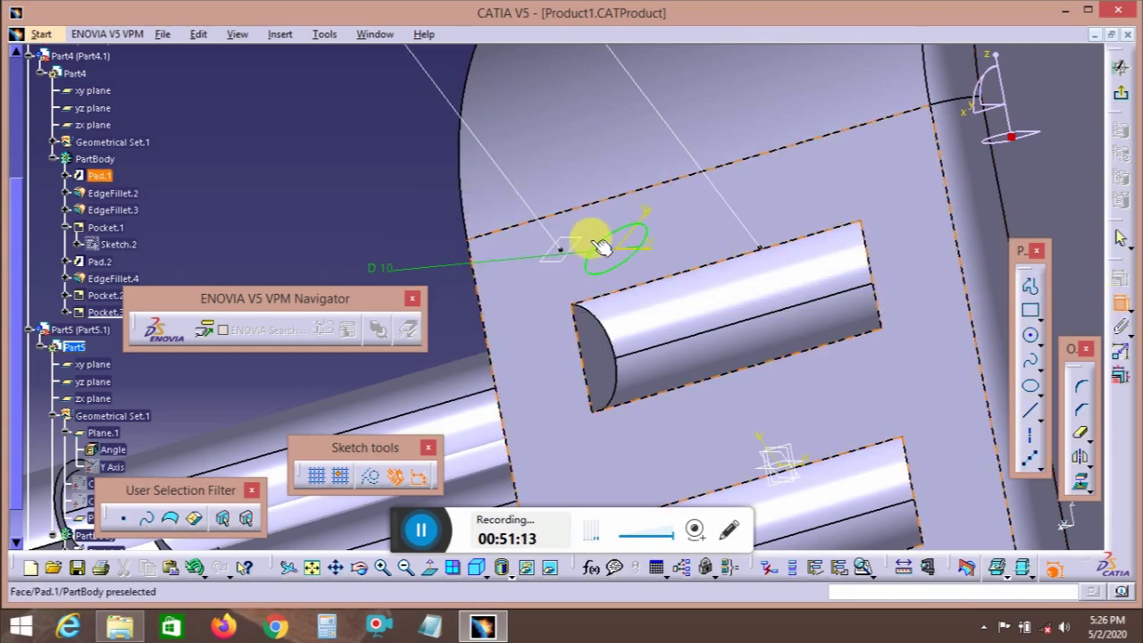
pyautogui.click(622, 239)
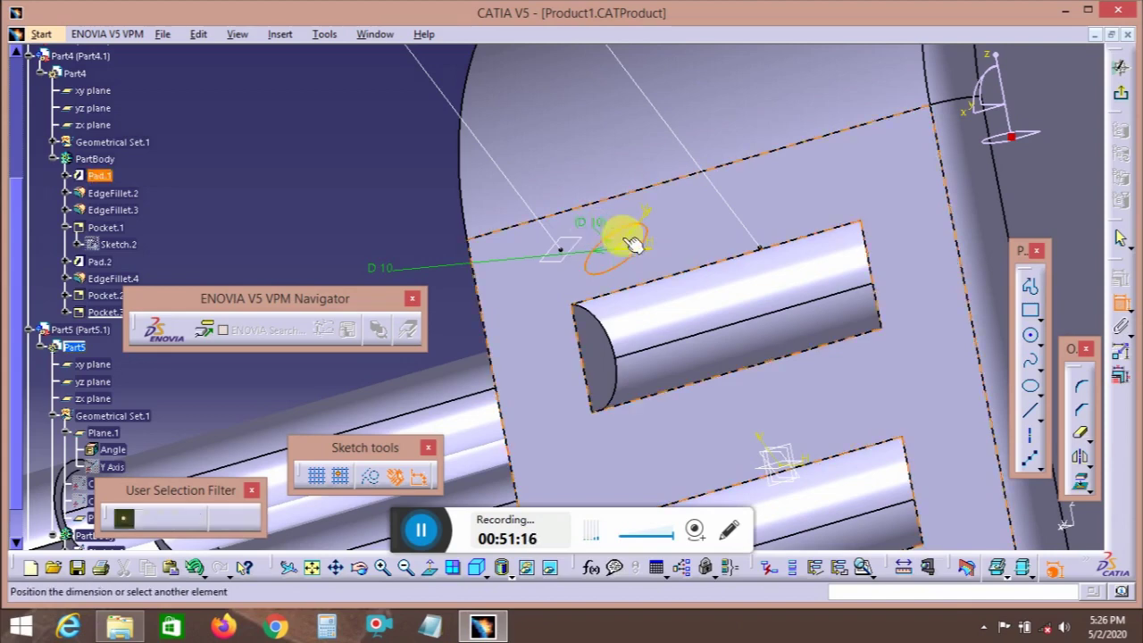
pyautogui.click(1121, 304)
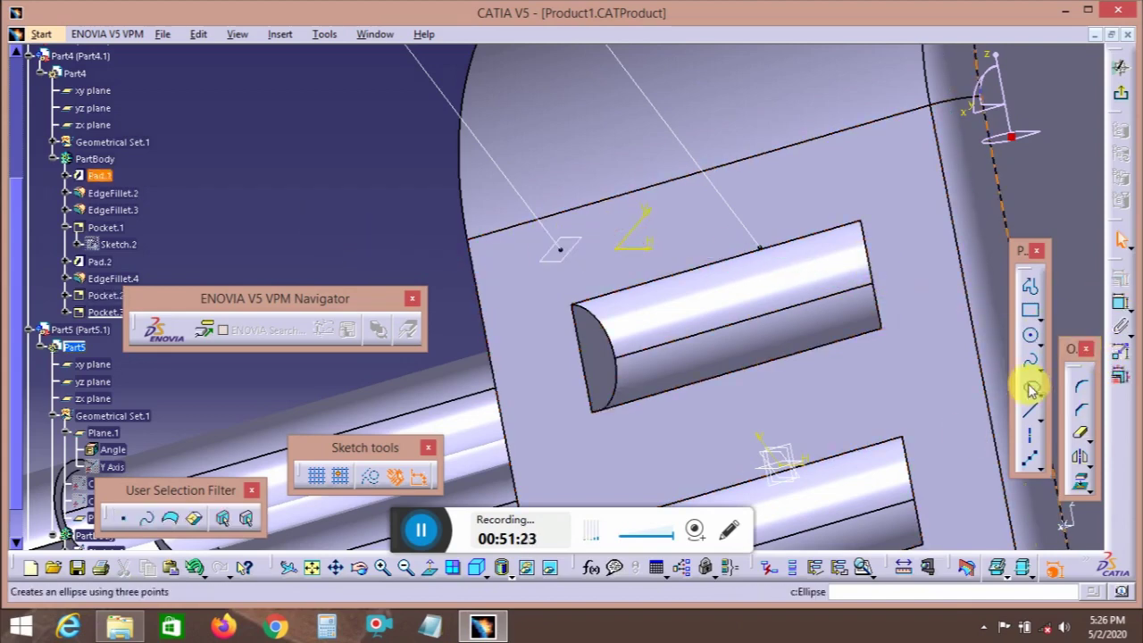
# - Replace the circle with a new one about 5.9 mm in diameter, drawn beside the lower end of the U profile's leg
pyautogui.click(1032, 340)
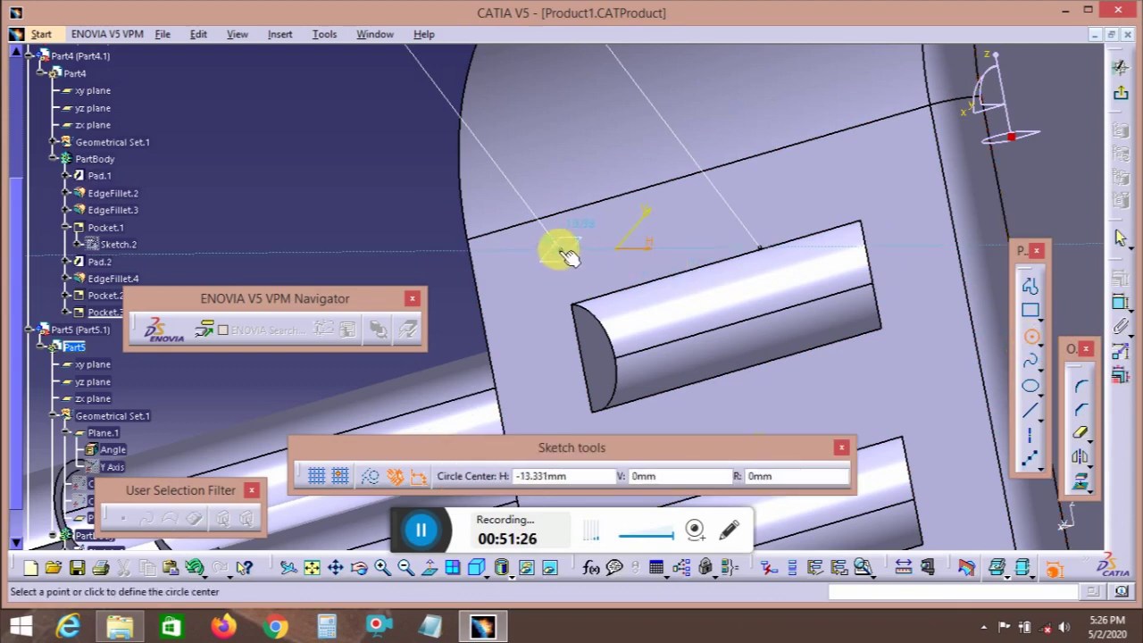
pyautogui.moveTo(566, 311); pyautogui.dragTo(574, 237, button='middle')
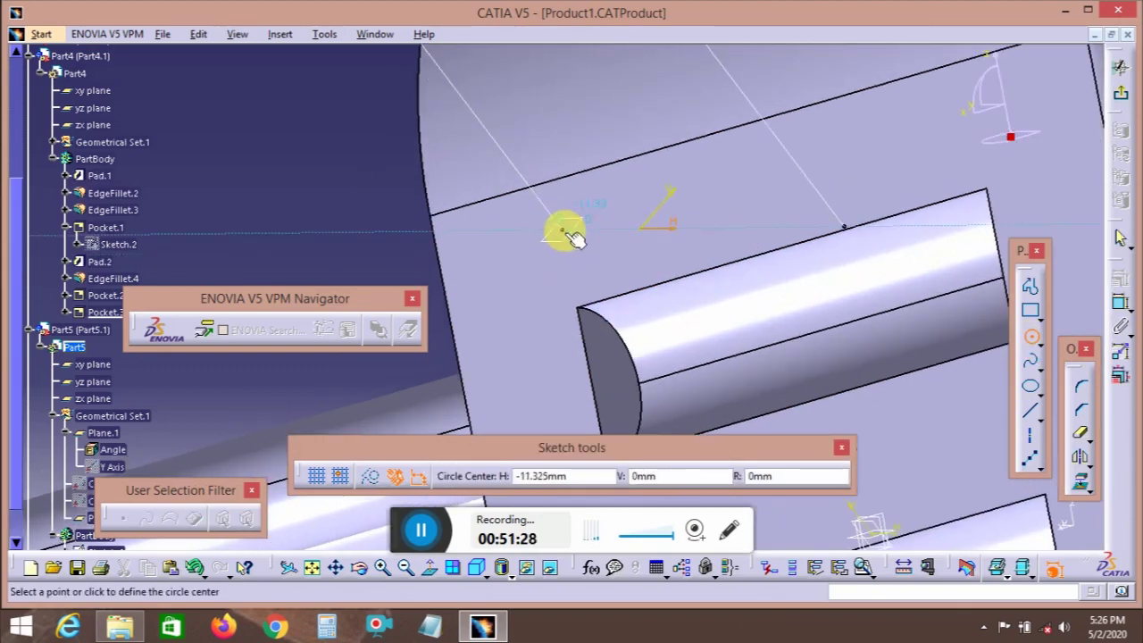
pyautogui.click(563, 231)
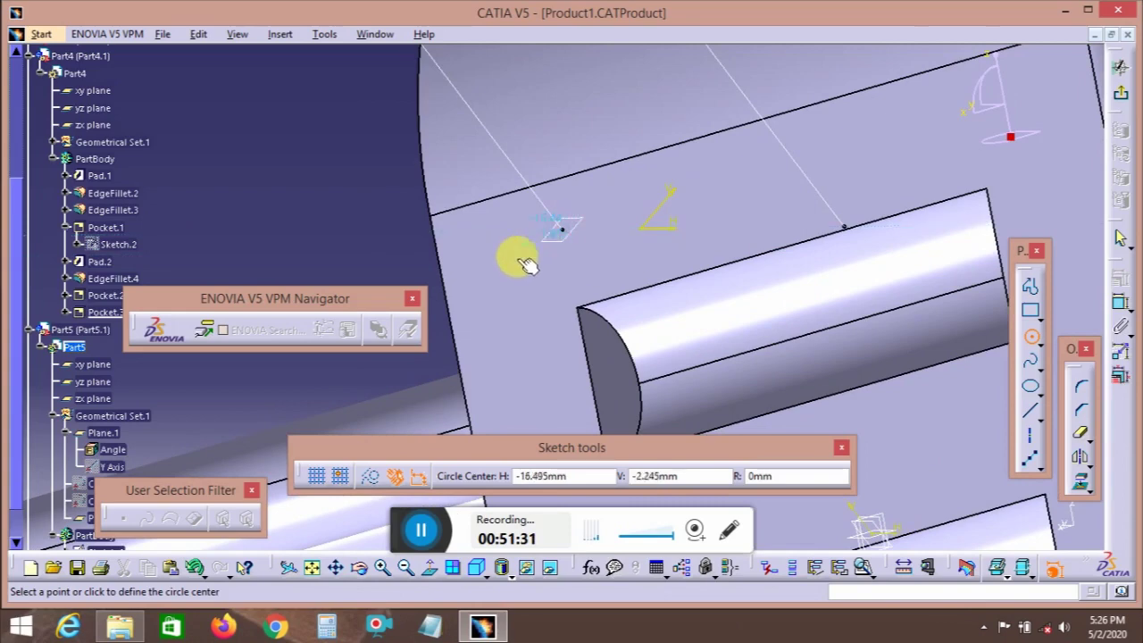
pyautogui.click(535, 258)
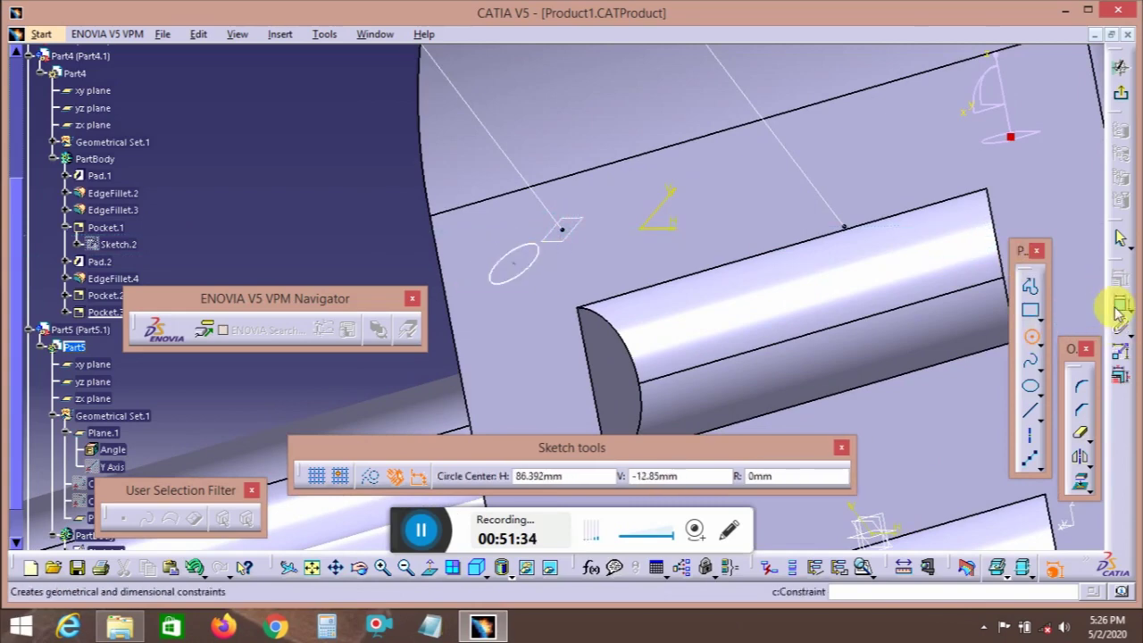
# - Make the new circle's centre coincident with the end point of the U profile's leg
pyautogui.click(1118, 304)
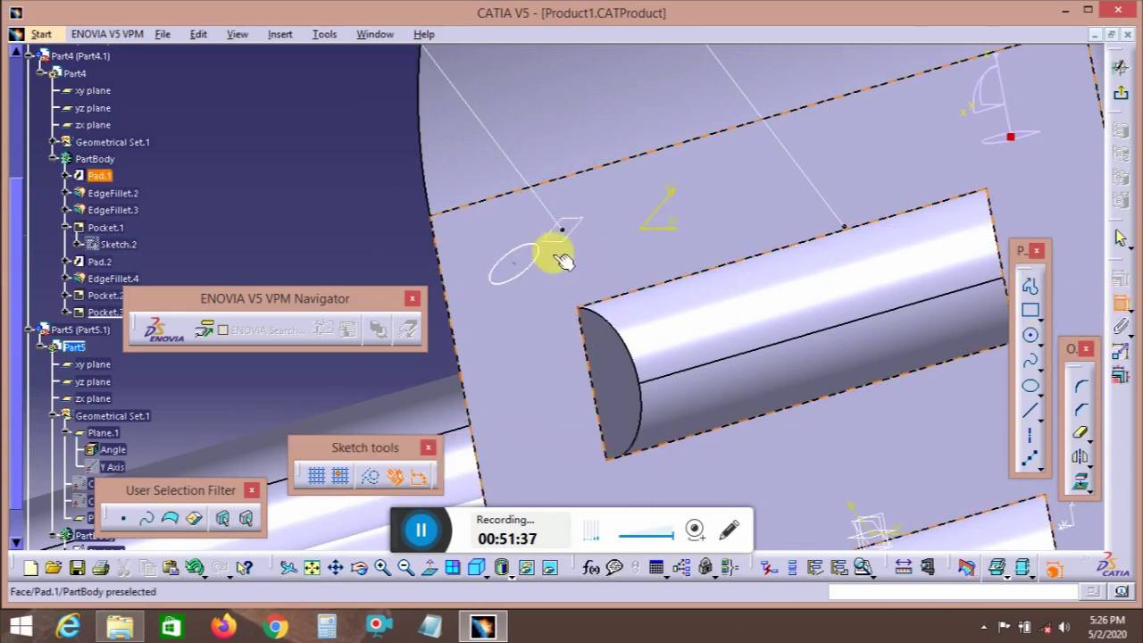
pyautogui.click(510, 247)
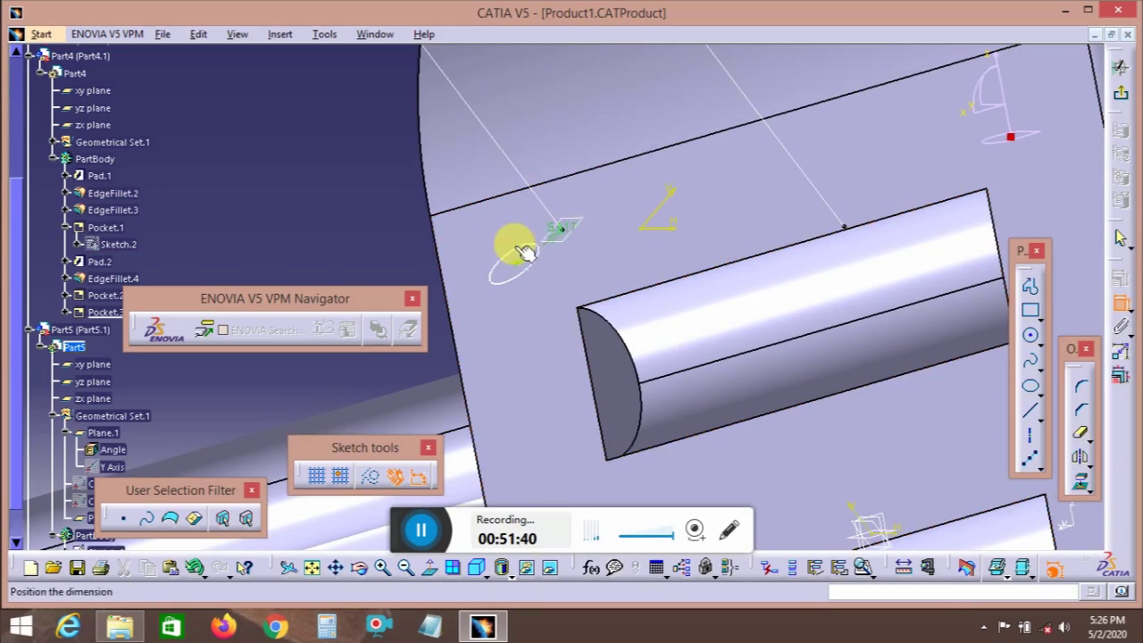
pyautogui.rightClick(430, 253)
pyautogui.click(527, 371)
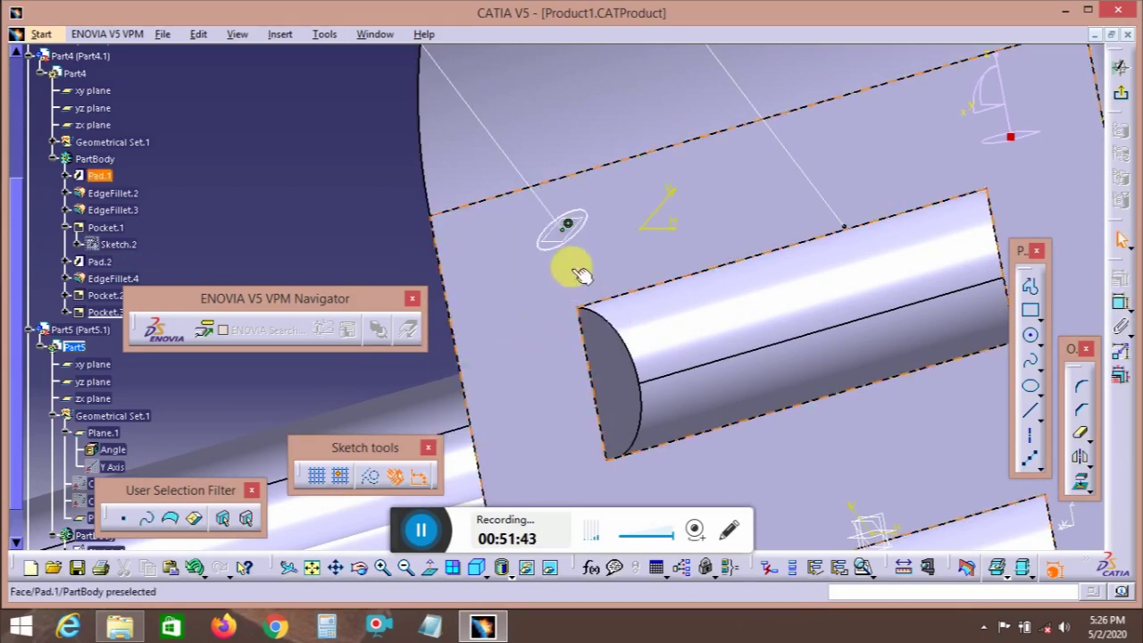
# - Dimension the new circle, set its diameter to 10 mm and exit the sketch
pyautogui.click(582, 217)
pyautogui.click(1116, 303)
pyautogui.click(339, 241)
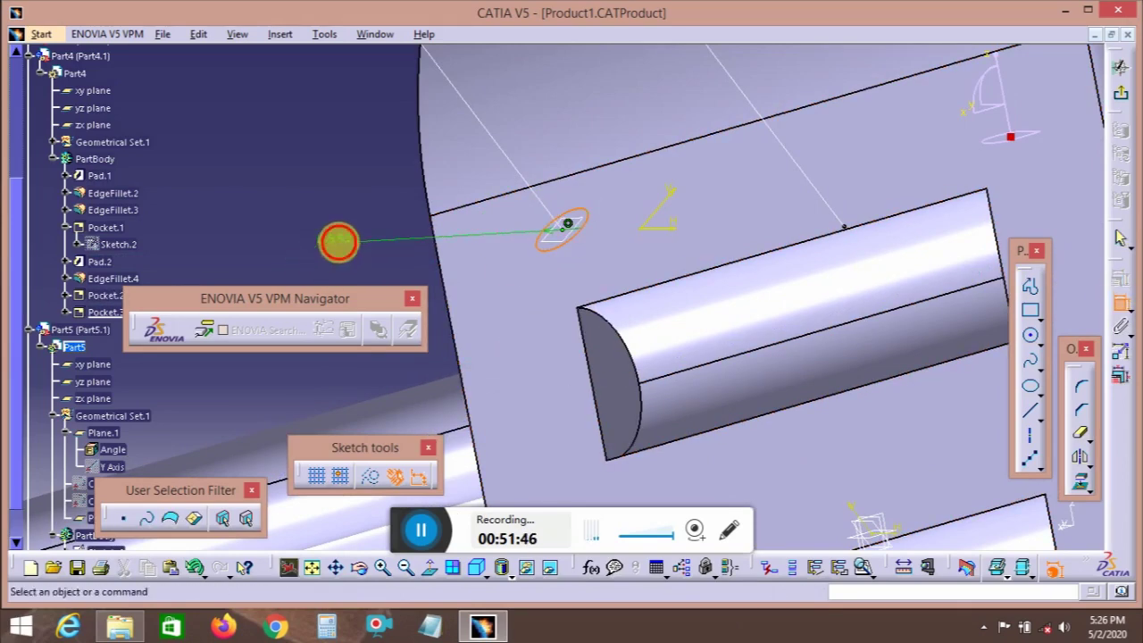
pyautogui.doubleClick(350, 243)
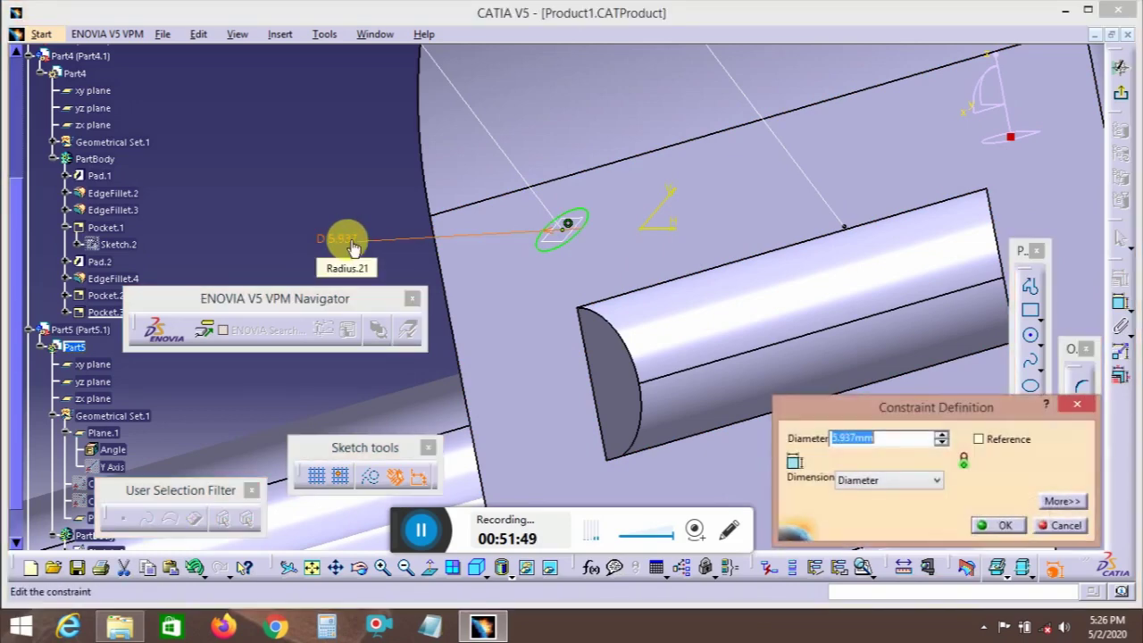
pyautogui.write('10')
pyautogui.press('Return')
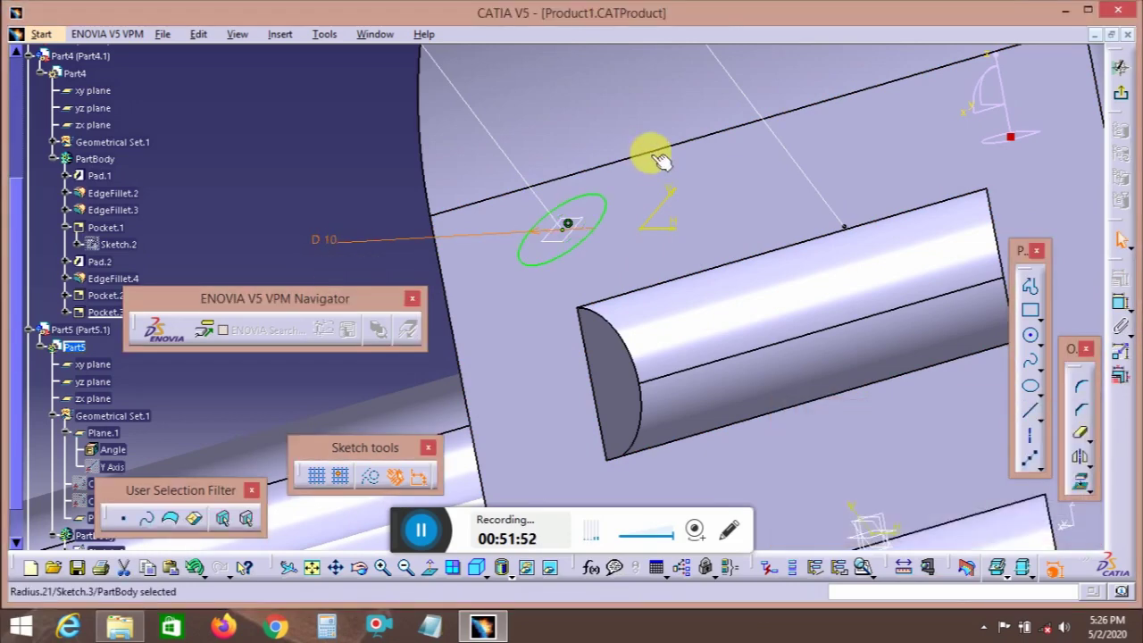
pyautogui.moveTo(650, 152); pyautogui.dragTo(760, 306, button='middle')
pyautogui.click(1122, 95)
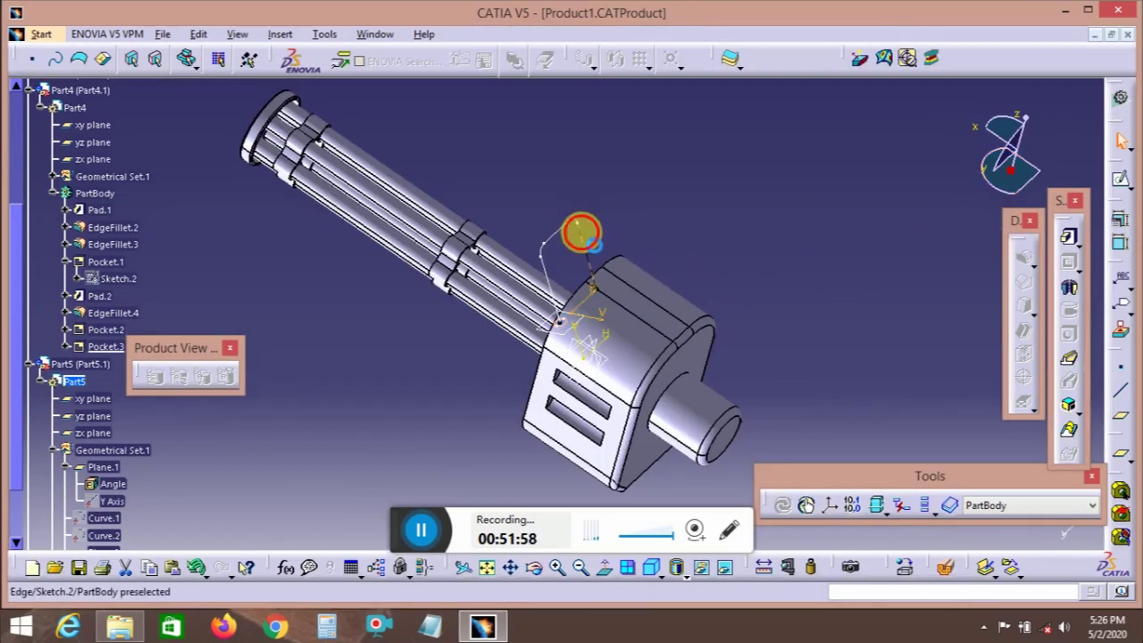
# - Reopen the U profile sketch and set the radius of its left corner to 9 mm
pyautogui.doubleClick(581, 232)
pyautogui.moveTo(658, 232)
pyautogui.mouseDown(button='middle')
pyautogui.moveTo(670, 220)
pyautogui.moveTo(692, 373)
pyautogui.moveTo(625, 247)
pyautogui.mouseUp(button='middle')
pyautogui.doubleClick(544, 166)
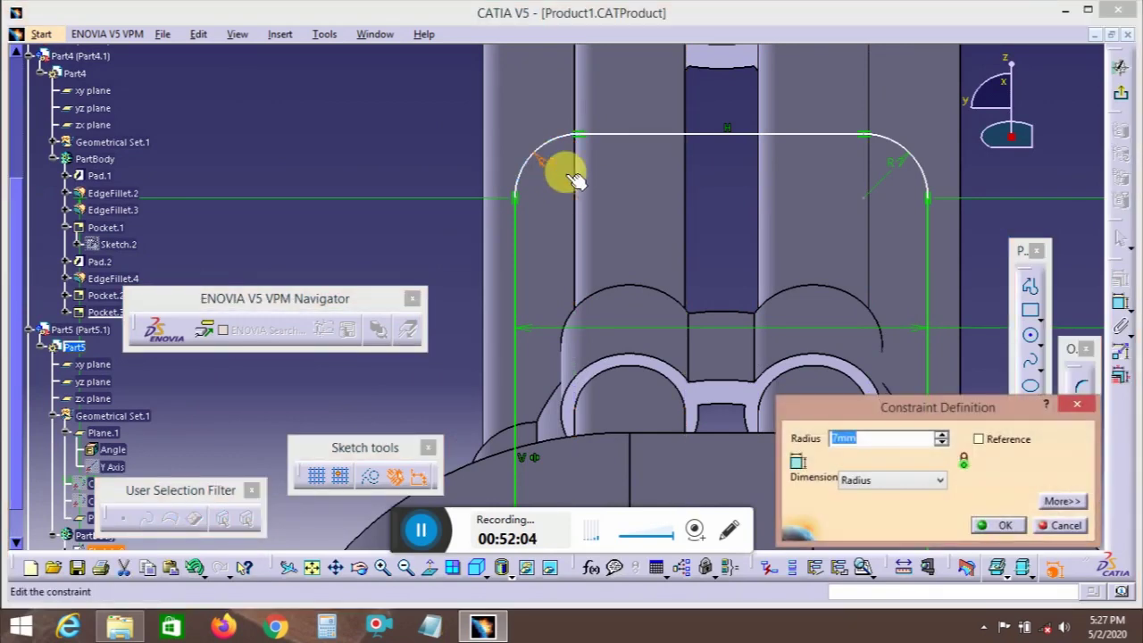
pyautogui.press('Return')
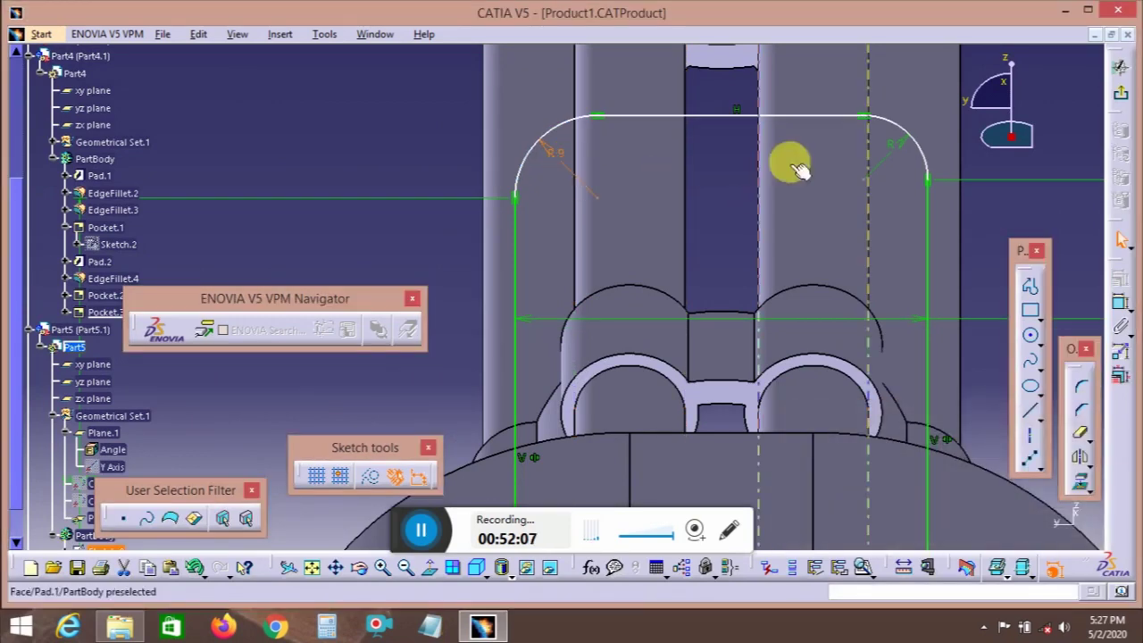
# - Set the radius of the U profile's right corner to 9 mm and exit the sketch
pyautogui.doubleClick(900, 150)
pyautogui.write('9')
pyautogui.press('Return')
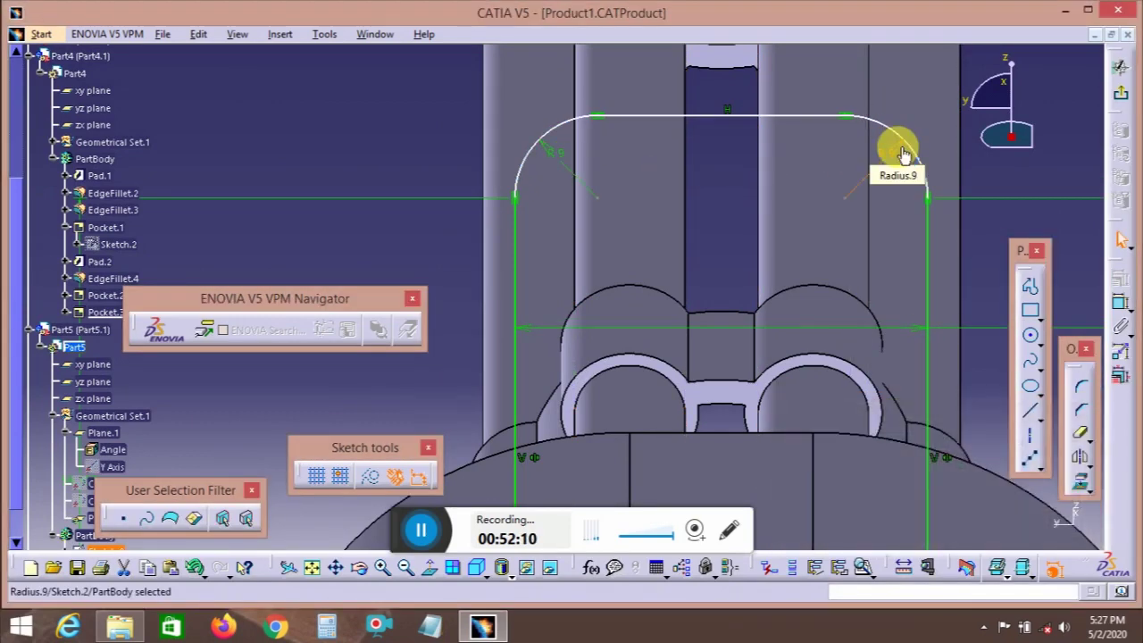
pyautogui.moveTo(898, 158)
pyautogui.mouseDown(button='middle')
pyautogui.moveTo(798, 186)
pyautogui.moveTo(803, 210)
pyautogui.mouseUp(button='middle')
pyautogui.click(1127, 88)
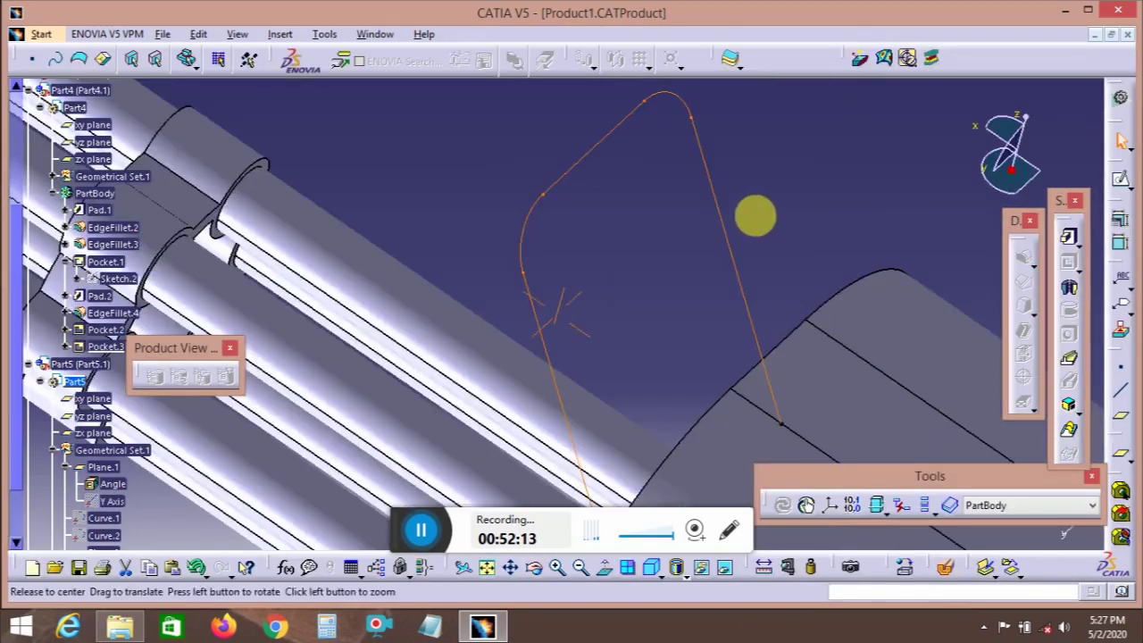
# - Create a rib that sweeps the circle sketch along the U profile, using the Keep angle profile control
pyautogui.moveTo(773, 311)
pyautogui.mouseDown(button='middle')
pyautogui.moveTo(666, 360)
pyautogui.moveTo(927, 317)
pyautogui.mouseUp(button='middle')
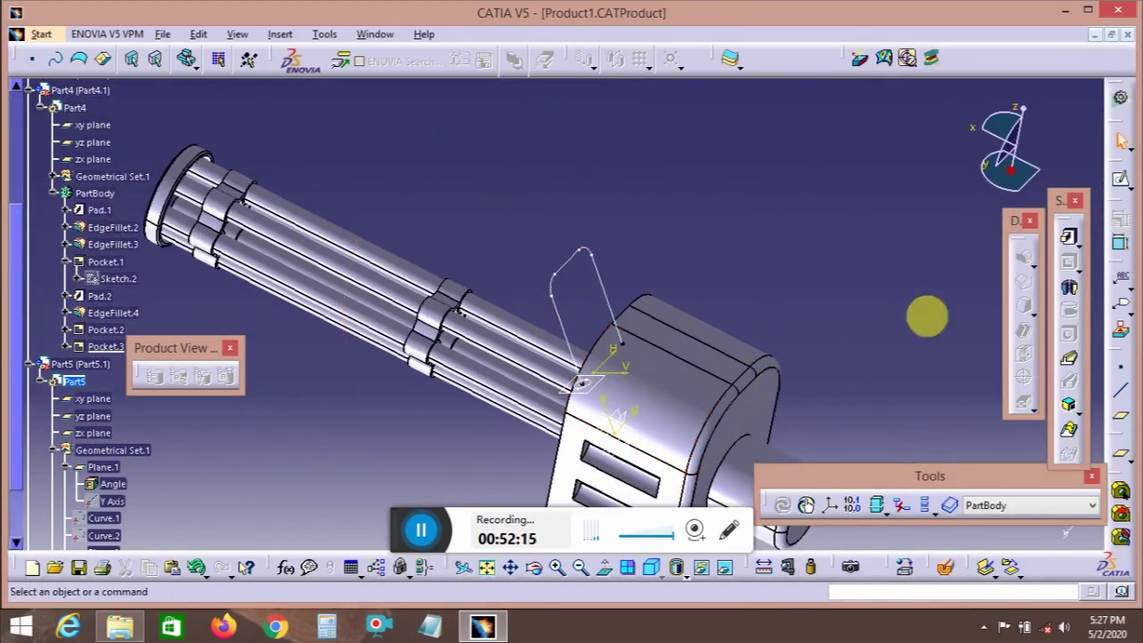
pyautogui.click(1069, 381)
pyautogui.moveTo(645, 429)
pyautogui.mouseDown(button='middle')
pyautogui.moveTo(645, 403)
pyautogui.moveTo(623, 405)
pyautogui.mouseUp(button='middle')
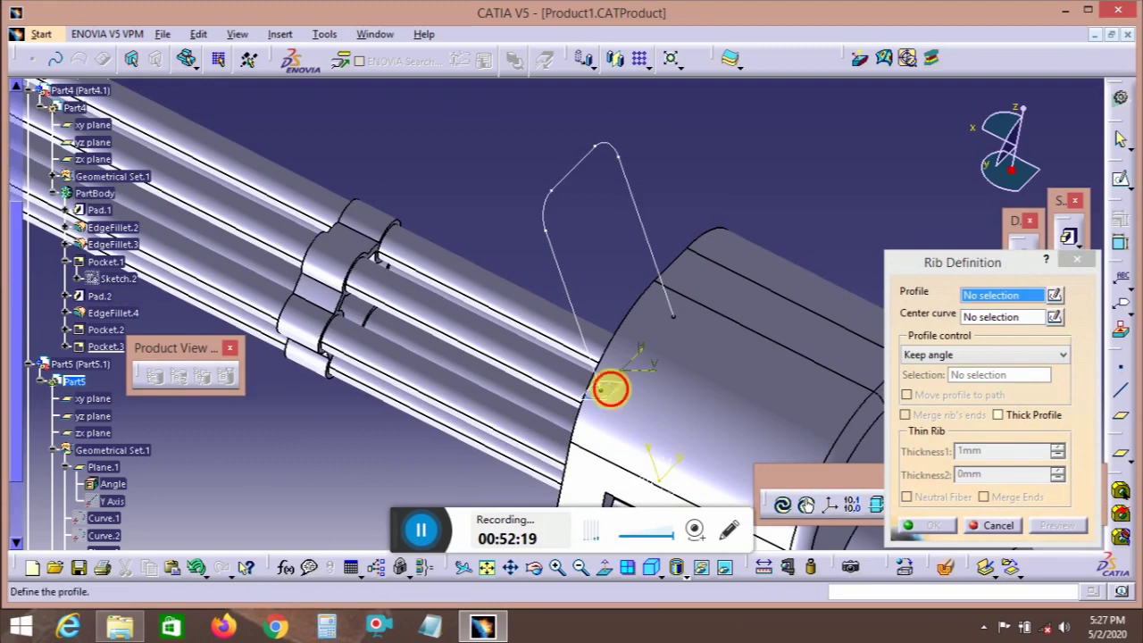
pyautogui.click(611, 388)
pyautogui.click(585, 339)
pyautogui.click(954, 529)
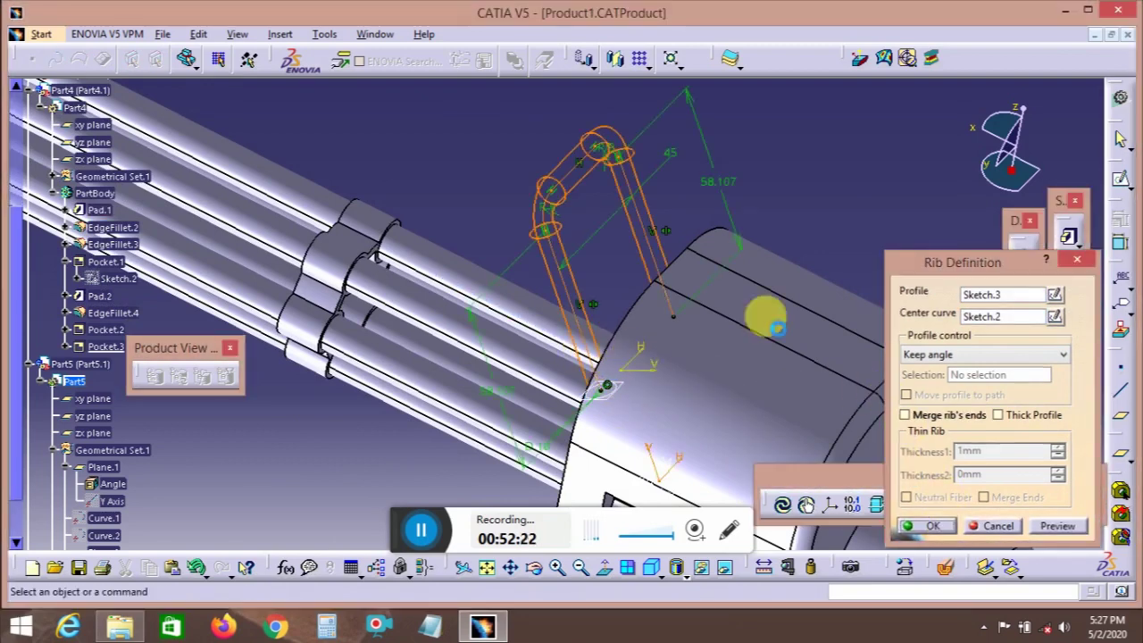
pyautogui.moveTo(704, 238); pyautogui.dragTo(794, 340, button='middle')
pyautogui.moveTo(625, 406); pyautogui.dragTo(643, 366, button='middle')
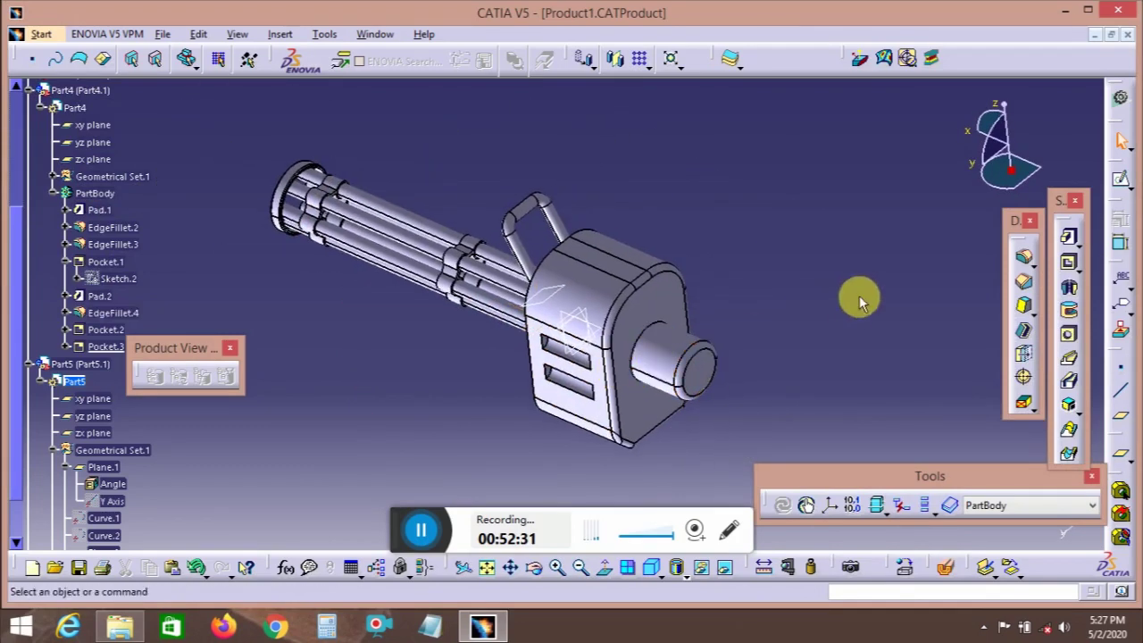
# - Activate the top-level product and raise the handle part along the gun body's vertical edge with Manipulation
pyautogui.scroll(5, 116, 147)
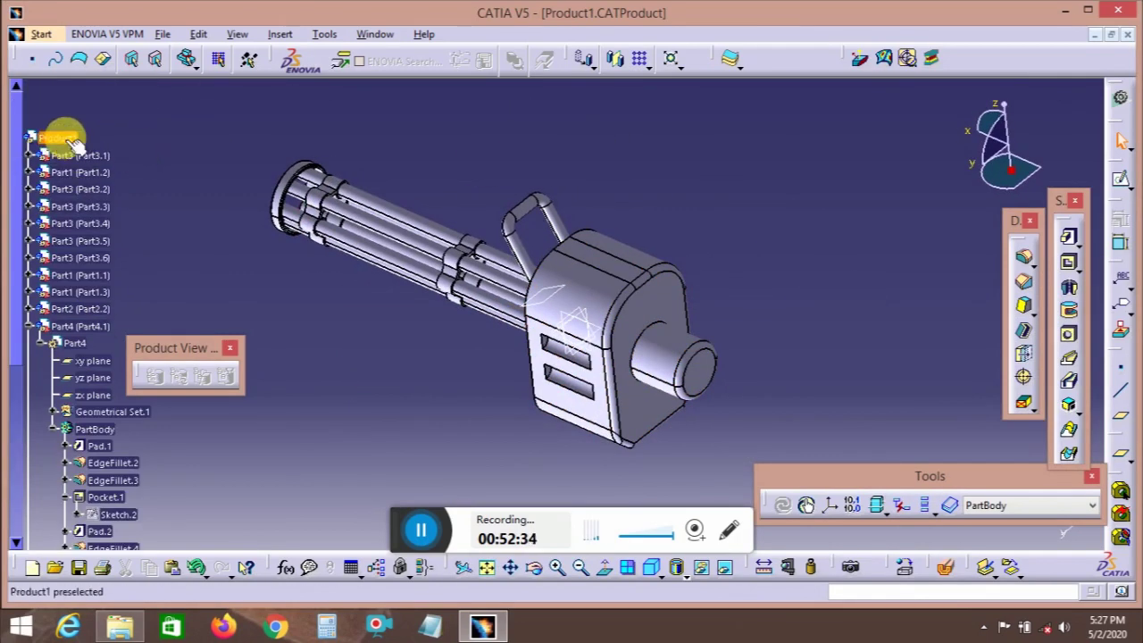
pyautogui.doubleClick(71, 139)
pyautogui.moveTo(523, 331); pyautogui.dragTo(658, 256, button='middle')
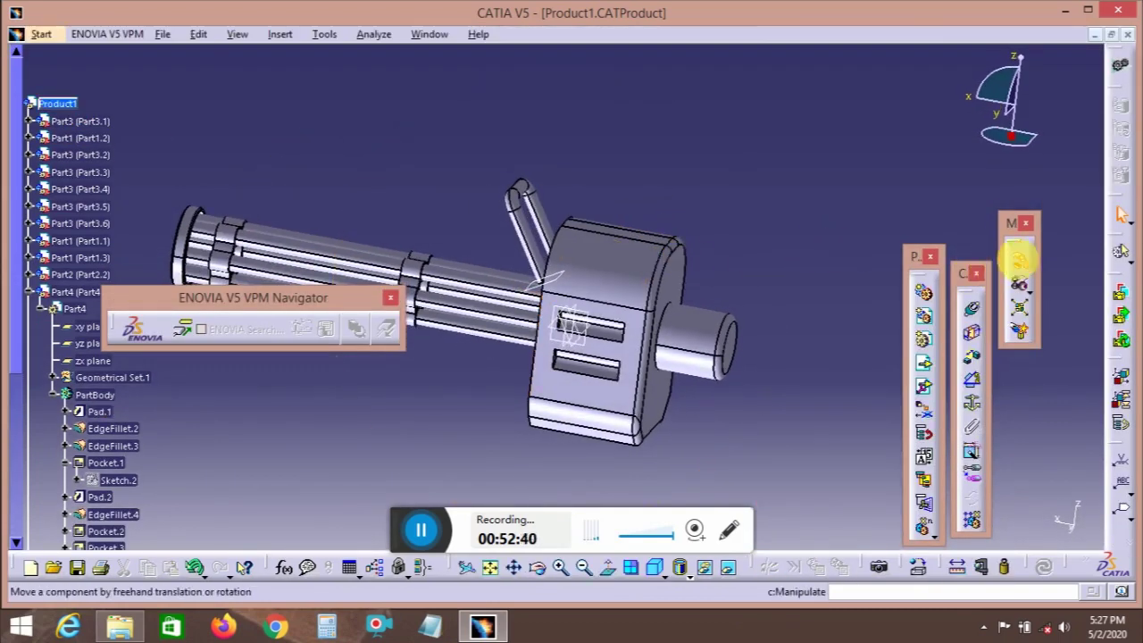
pyautogui.click(1019, 259)
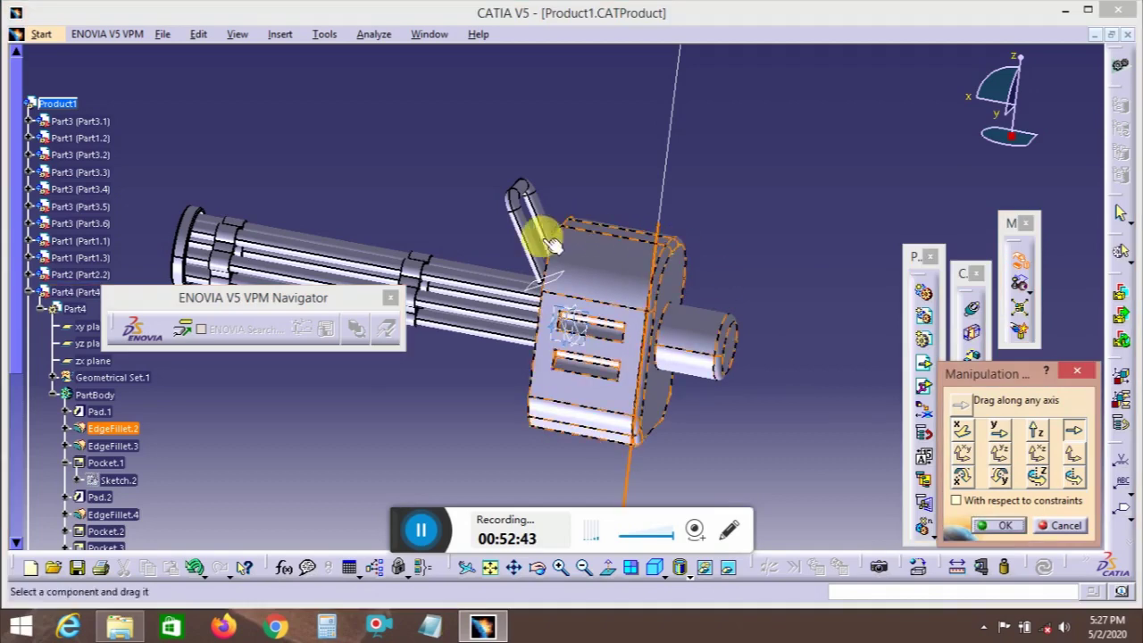
pyautogui.moveTo(540, 250); pyautogui.dragTo(539, 221)
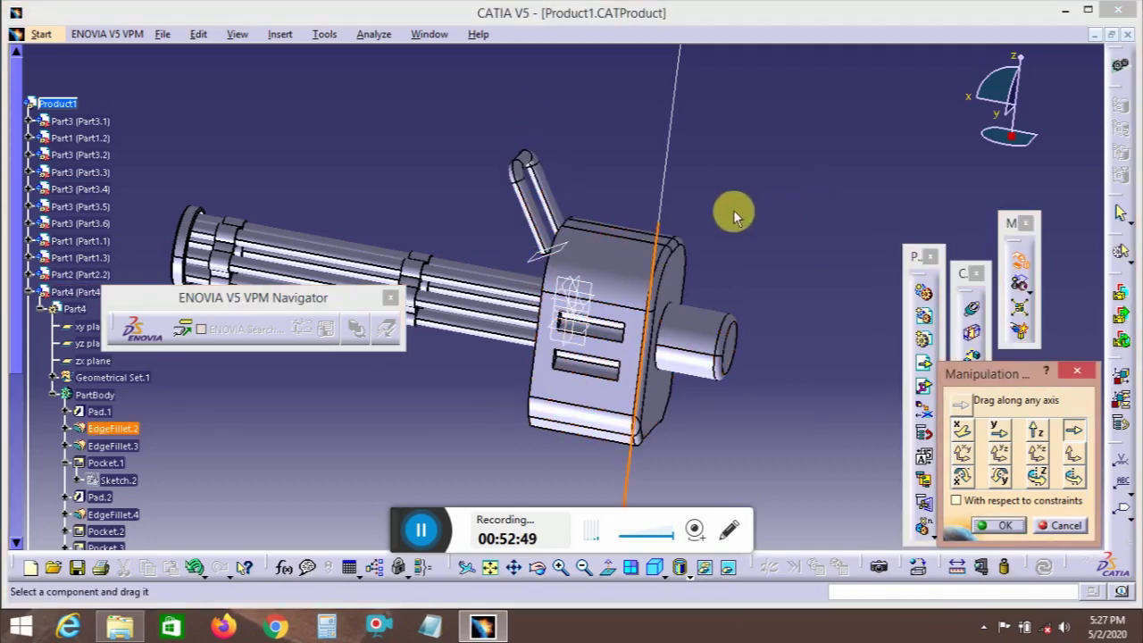
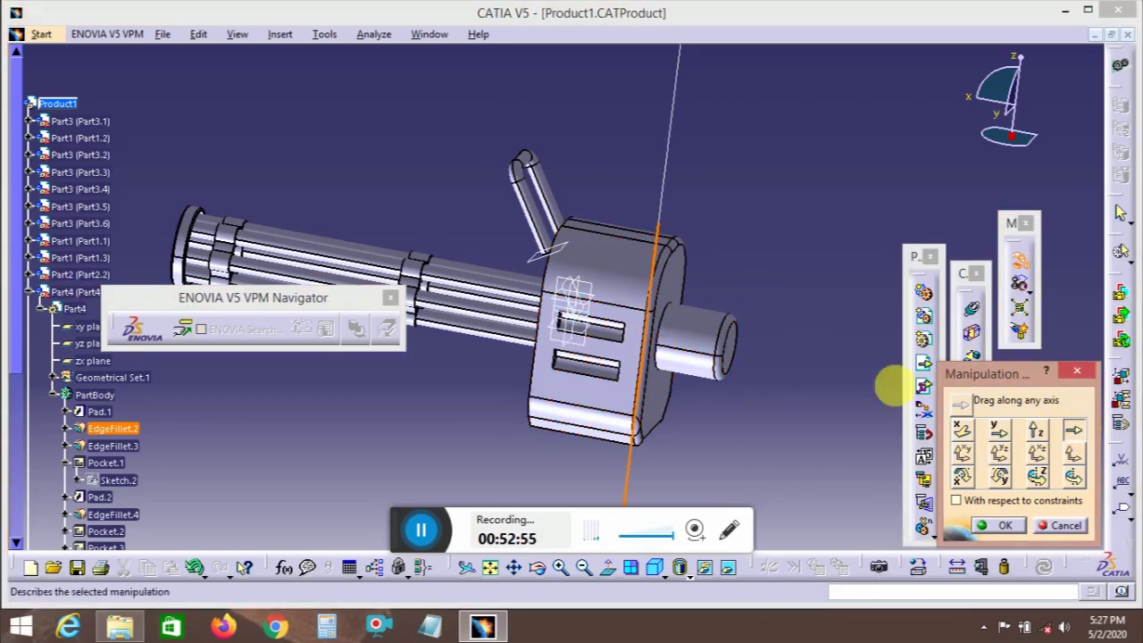
pyautogui.click(1075, 370)
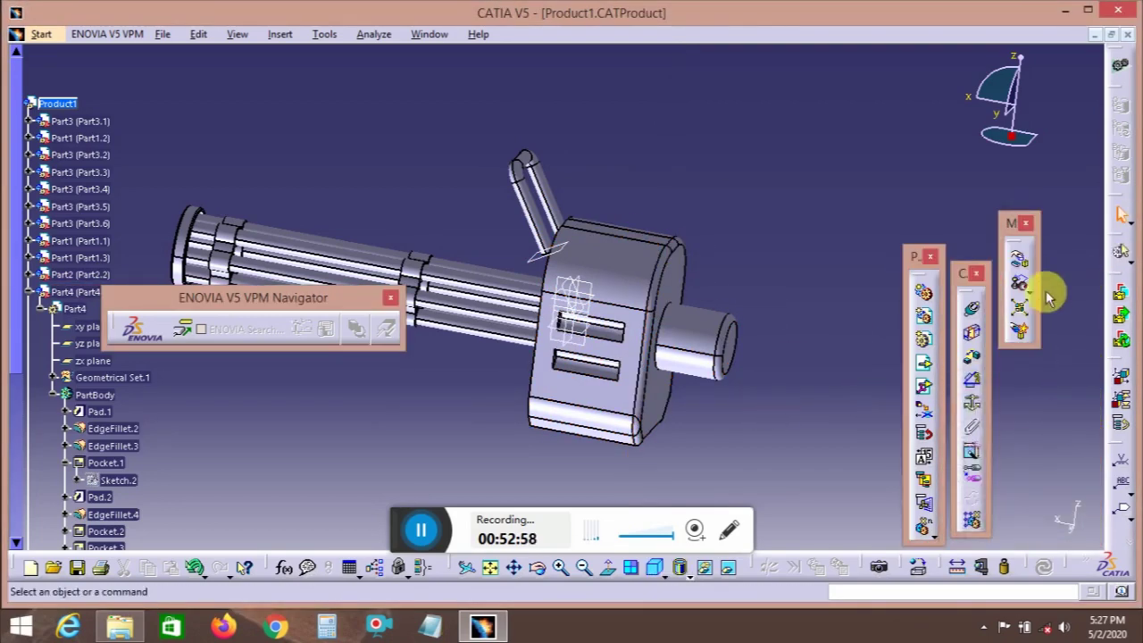
# - Shift the handle part rearward along the gun body's lengthwise axis with Manipulation
pyautogui.click(1018, 260)
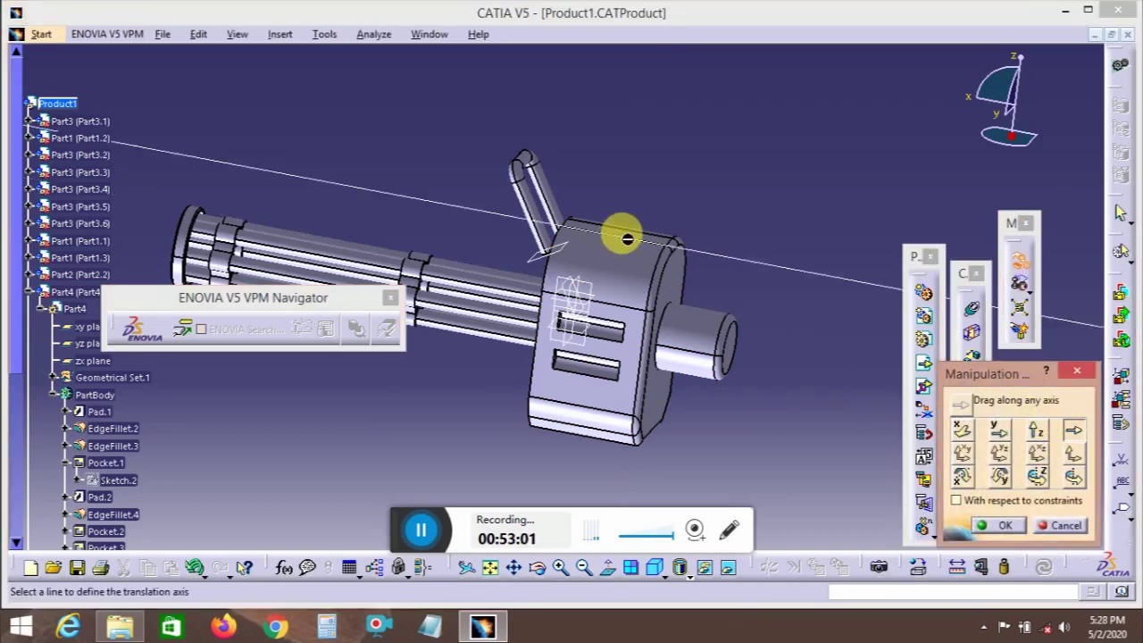
pyautogui.moveTo(536, 209); pyautogui.dragTo(603, 243)
pyautogui.moveTo(602, 243); pyautogui.dragTo(630, 366, button='middle')
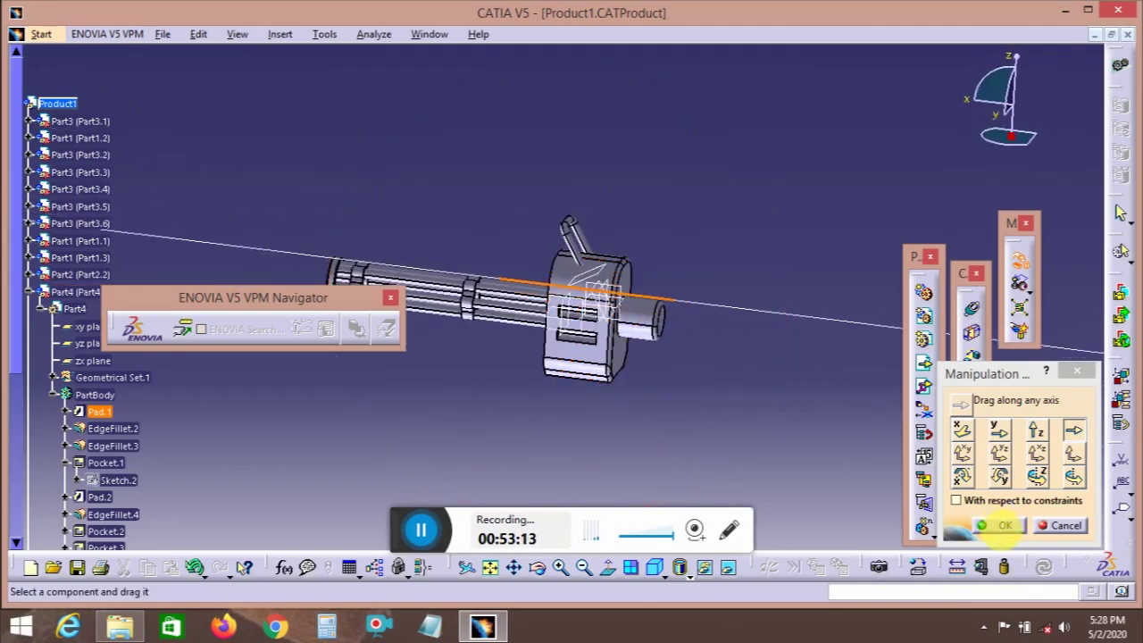
pyautogui.click(998, 525)
# - Raise the handle part slightly along the body's vertical edge so its legs sit on the curved top
pyautogui.click(1020, 261)
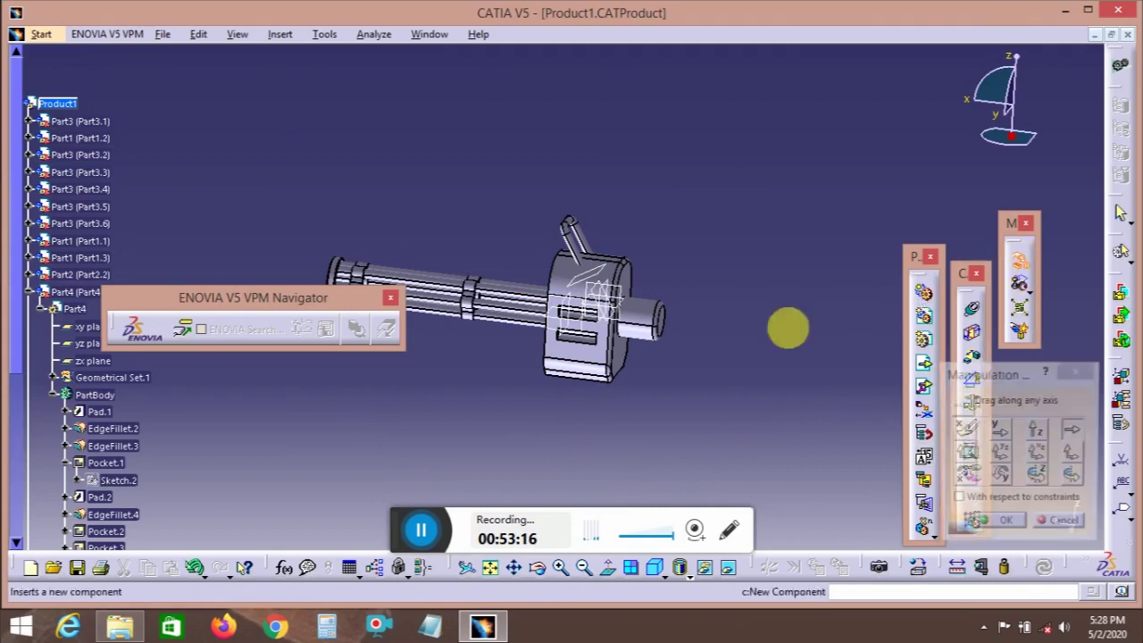
pyautogui.moveTo(613, 349); pyautogui.dragTo(665, 337)
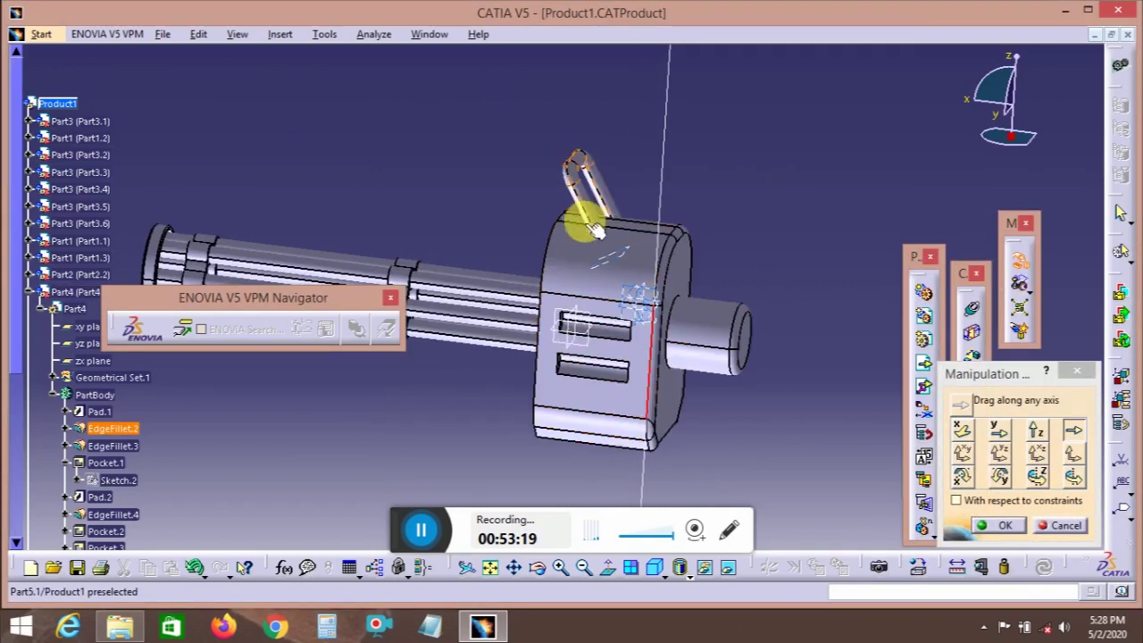
pyautogui.moveTo(581, 214); pyautogui.dragTo(590, 208)
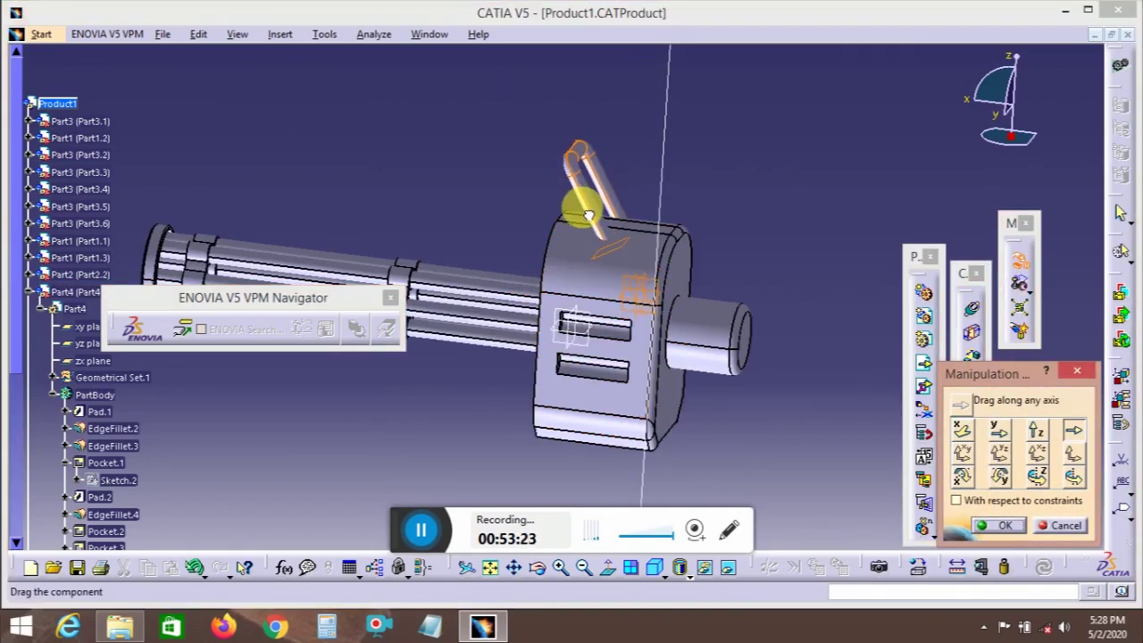
pyautogui.moveTo(705, 234); pyautogui.dragTo(722, 253, button='middle')
pyautogui.click(995, 527)
pyautogui.moveTo(825, 202); pyautogui.dragTo(803, 309, button='middle')
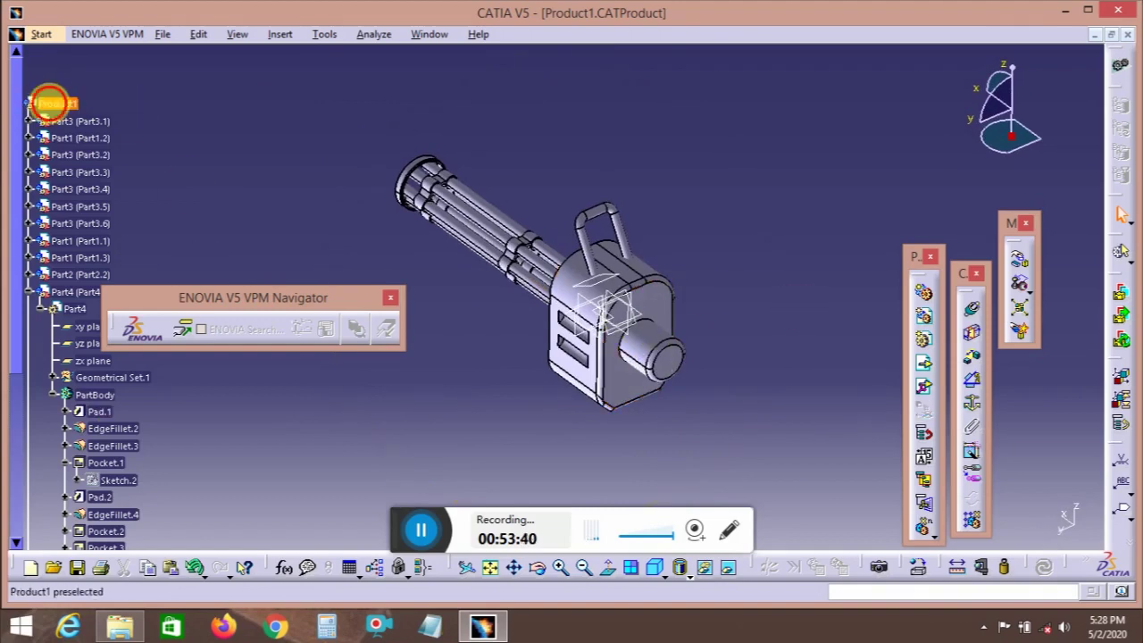
# - Insert a new part into Product1 and define its new origin point from an existing component
pyautogui.click(281, 36)
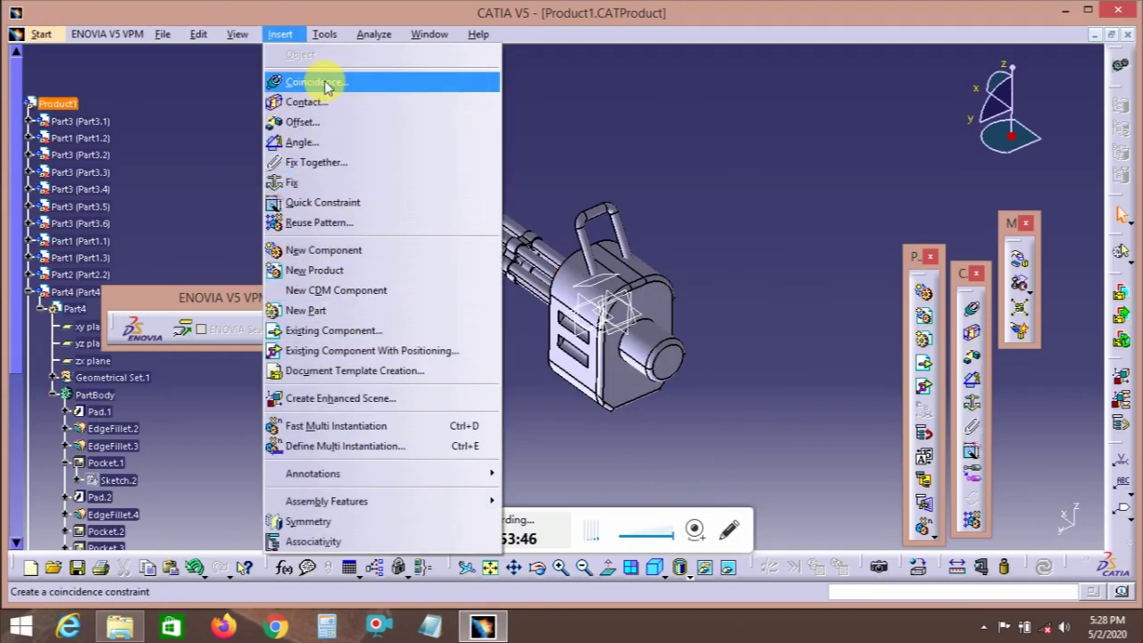
pyautogui.click(346, 308)
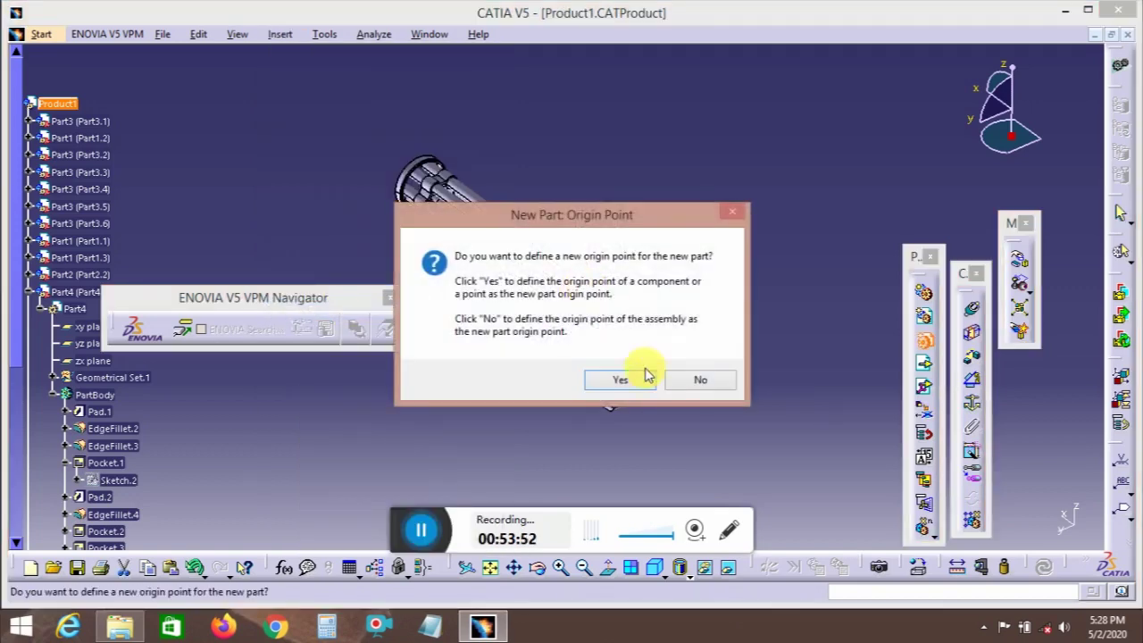
pyautogui.click(619, 381)
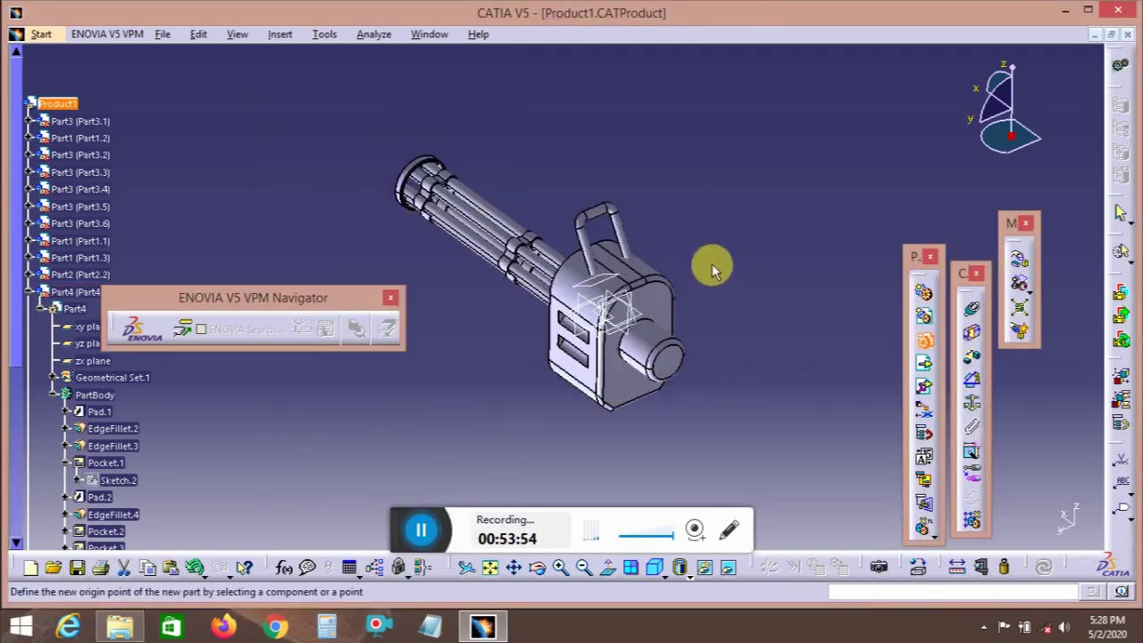
pyautogui.click(30, 292)
pyautogui.click(40, 326)
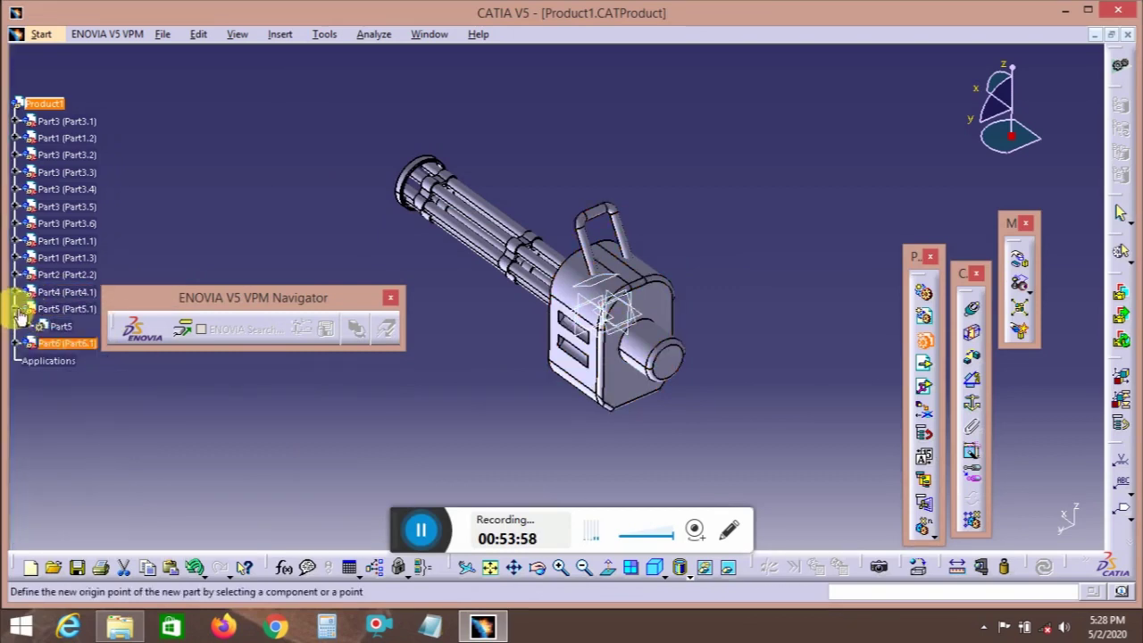
# - Expand Part6 in the tree and define its PartBody as the work object
pyautogui.click(19, 326)
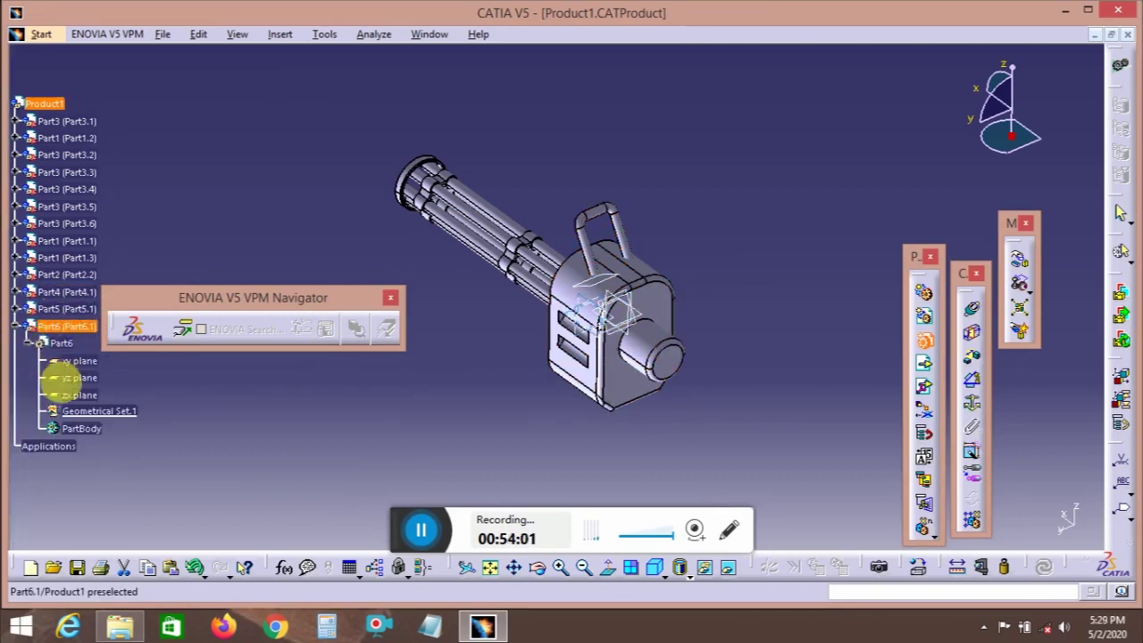
pyautogui.rightClick(94, 433)
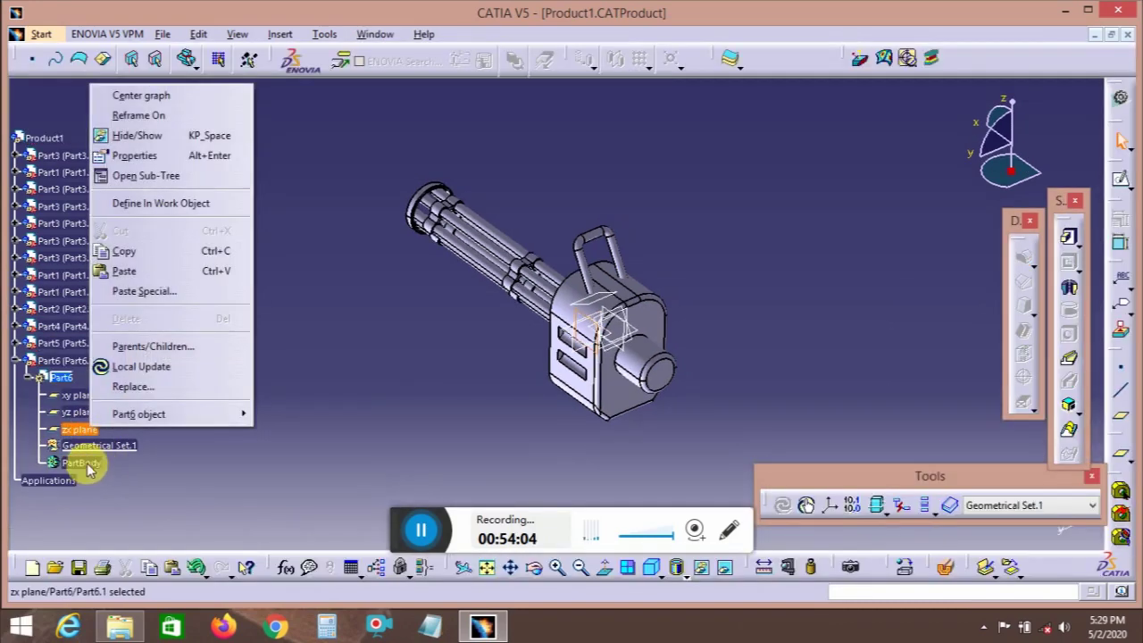
pyautogui.click(161, 239)
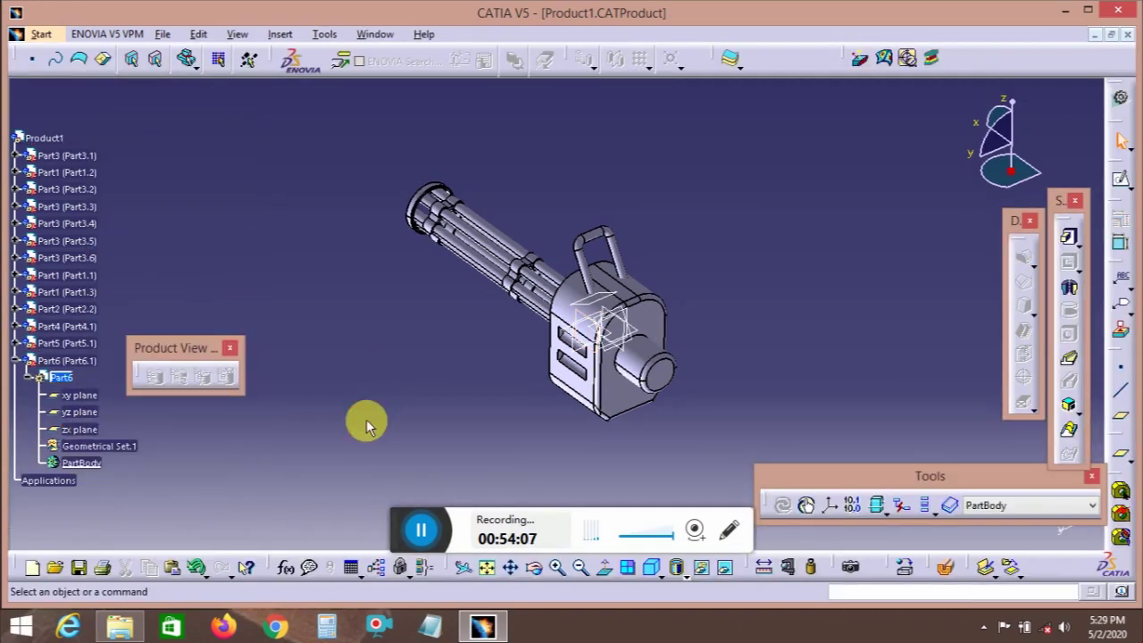
# - Start a sketch on the end face of the lower side slot and draw a small circle beside the gun body
pyautogui.moveTo(367, 420); pyautogui.dragTo(558, 210, button='middle')
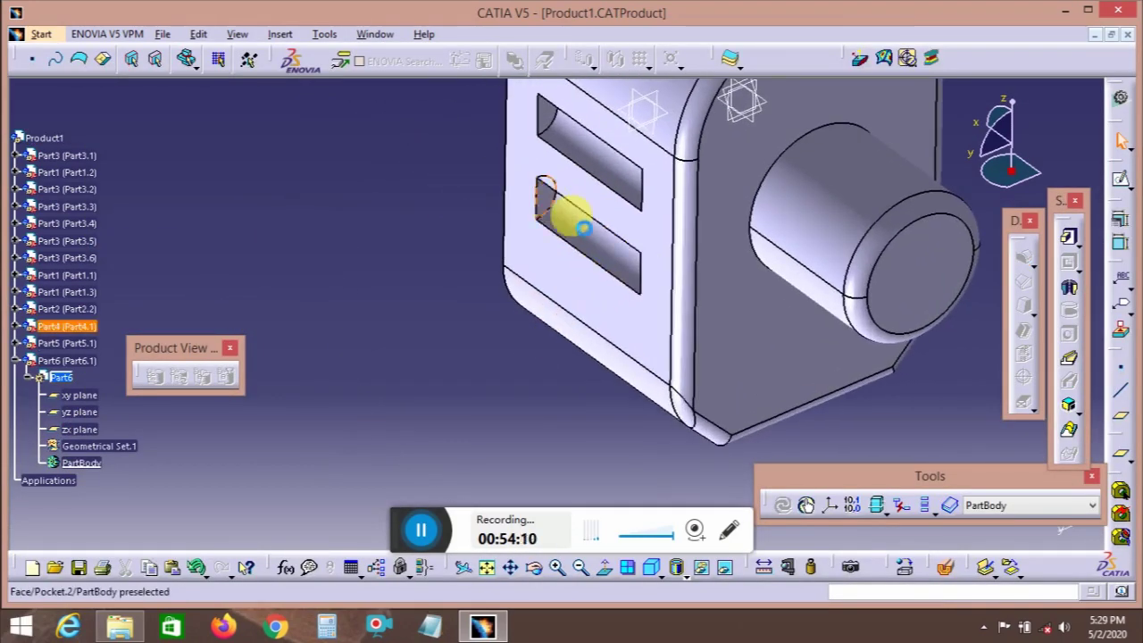
pyautogui.click(1116, 194)
pyautogui.click(884, 250)
pyautogui.moveTo(880, 247)
pyautogui.mouseDown(button='middle')
pyautogui.moveTo(684, 276)
pyautogui.moveTo(765, 301)
pyautogui.mouseUp(button='middle')
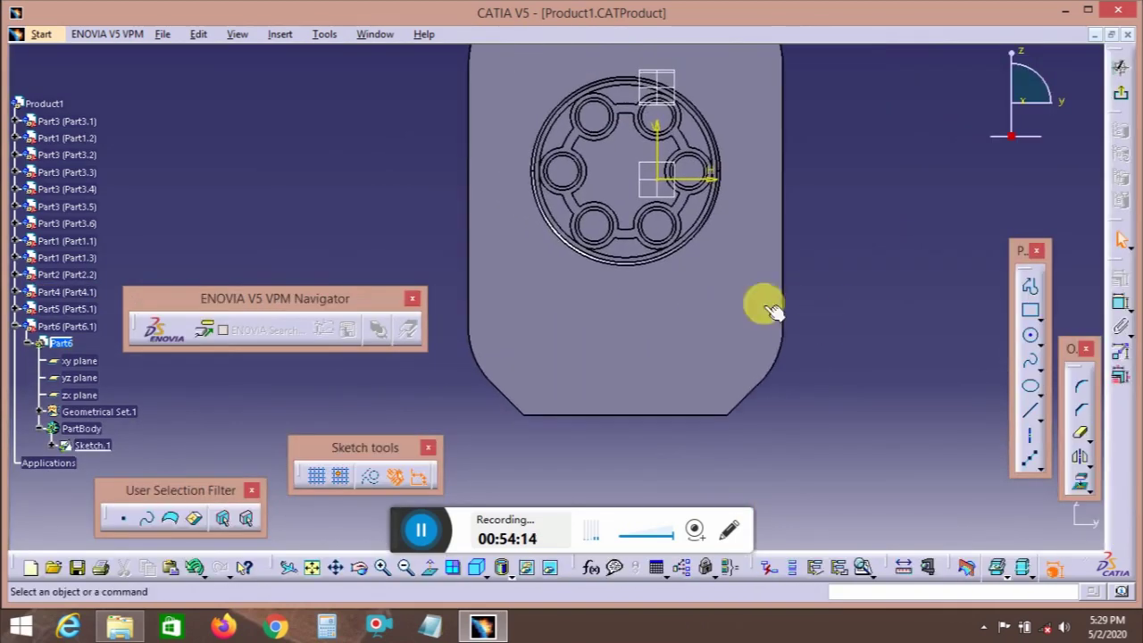
pyautogui.click(1033, 347)
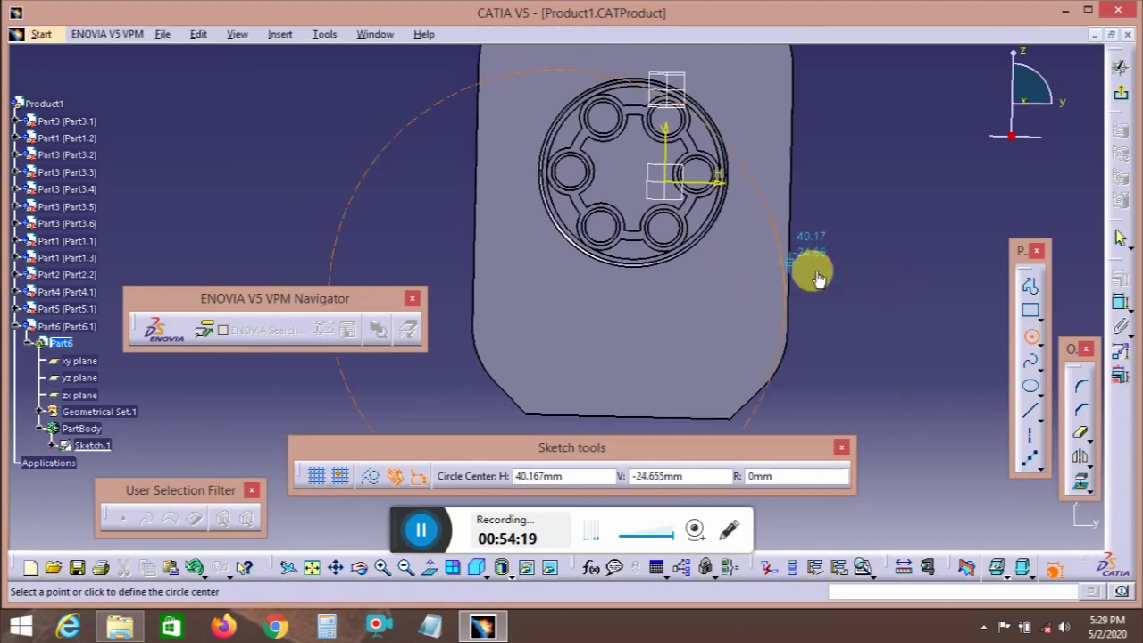
pyautogui.moveTo(799, 205); pyautogui.dragTo(802, 239, button='middle')
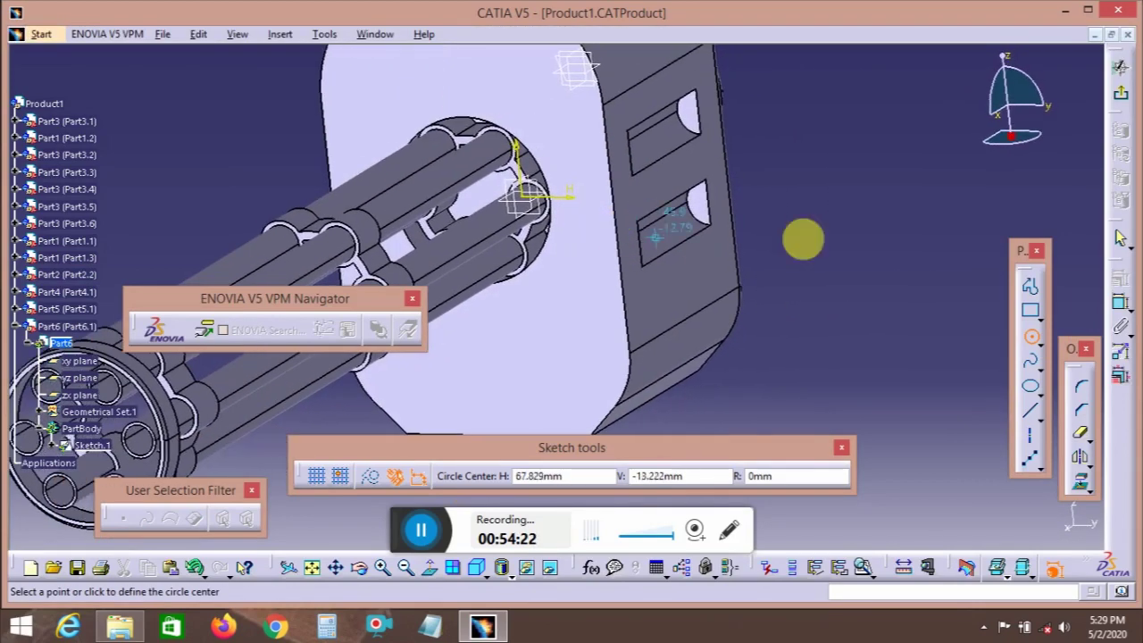
pyautogui.click(839, 245)
pyautogui.click(850, 236)
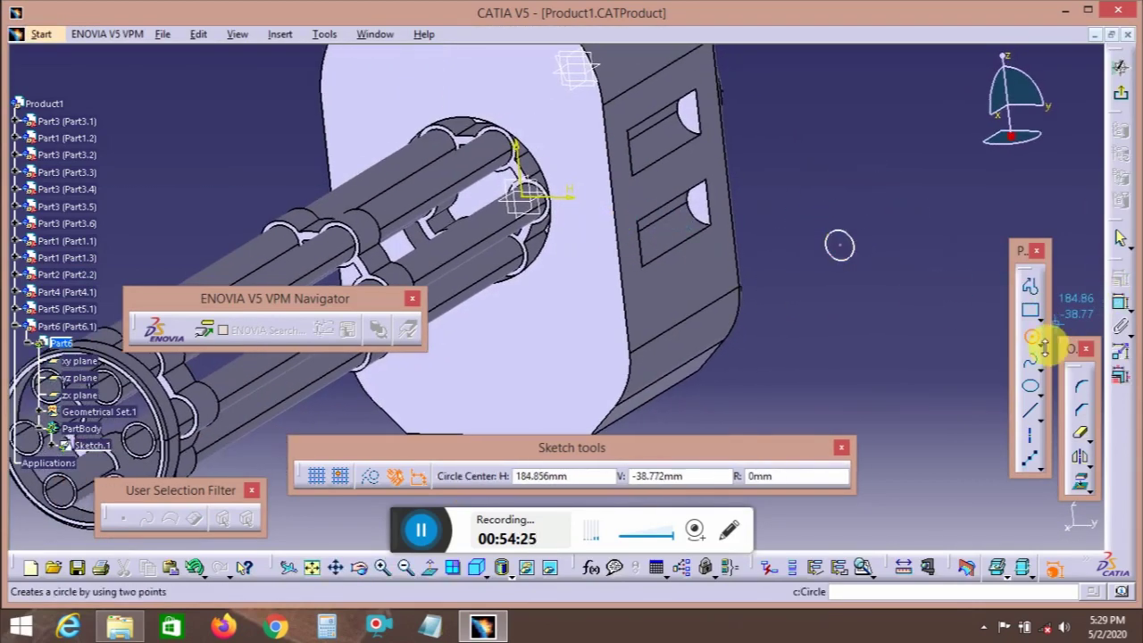
pyautogui.click(1031, 338)
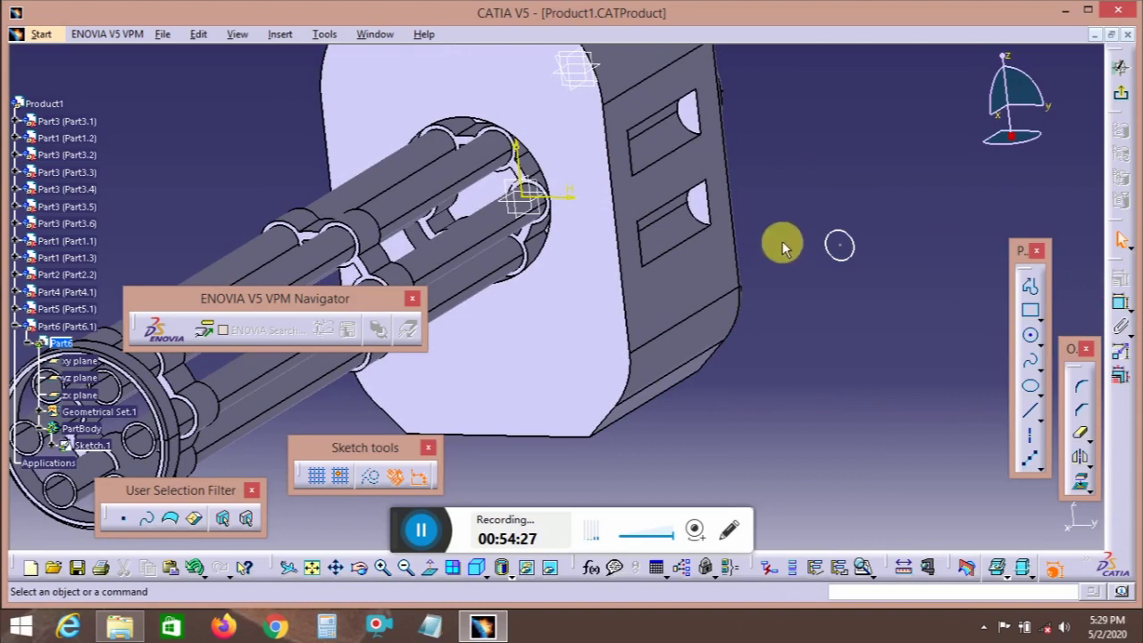
# - Make the circle concentric with the rounded end of the lower side slot and exit the sketch
pyautogui.click(1121, 301)
pyautogui.click(853, 247)
pyautogui.click(689, 211)
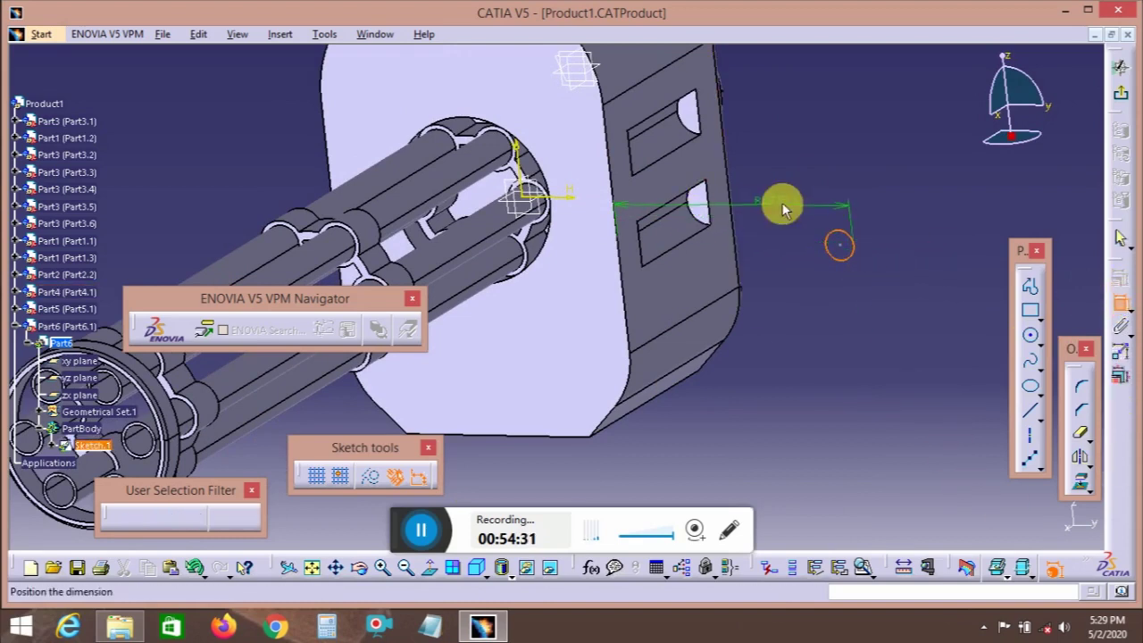
pyautogui.rightClick(782, 205)
pyautogui.click(855, 346)
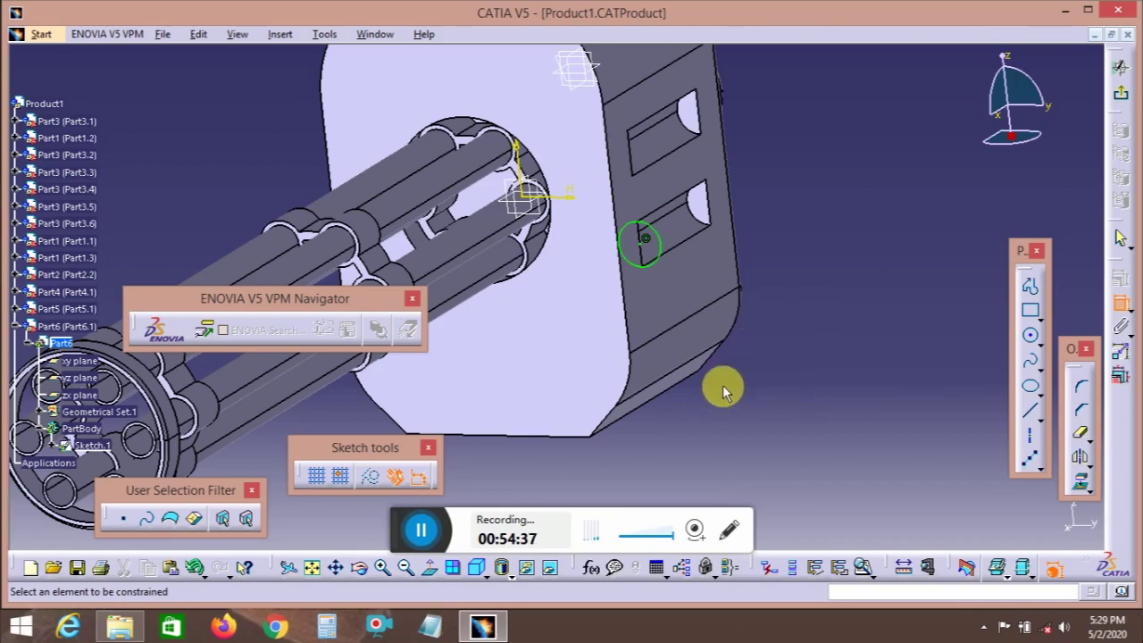
pyautogui.click(1120, 93)
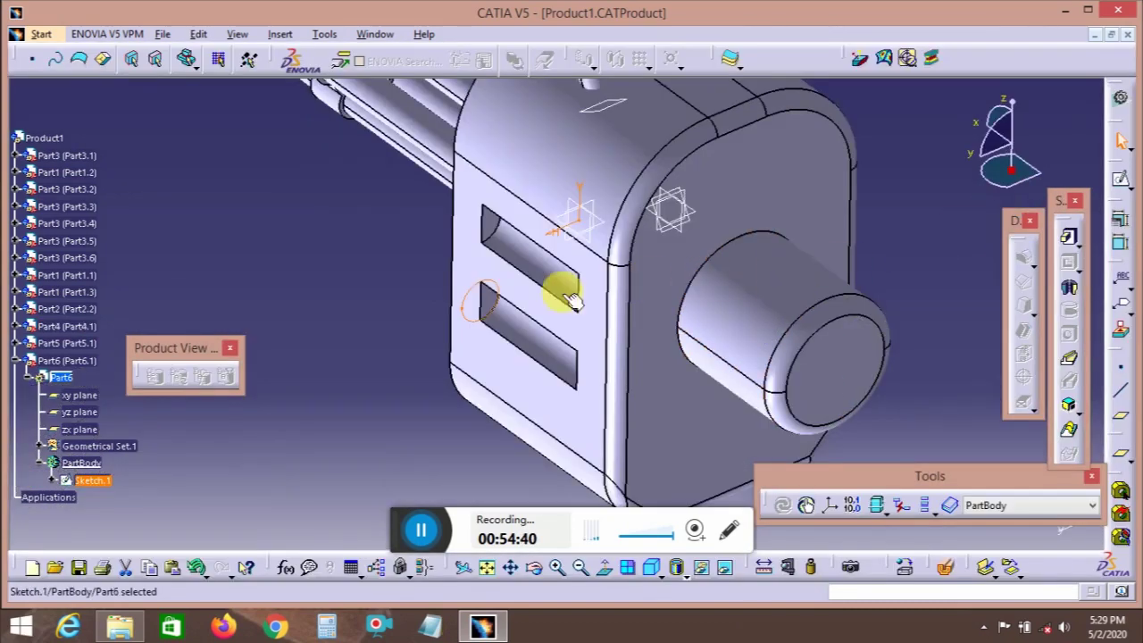
# - Extrude the circle sketch as a 50 mm pad in the reversed direction so it runs along the lower side slot
pyautogui.click(1070, 239)
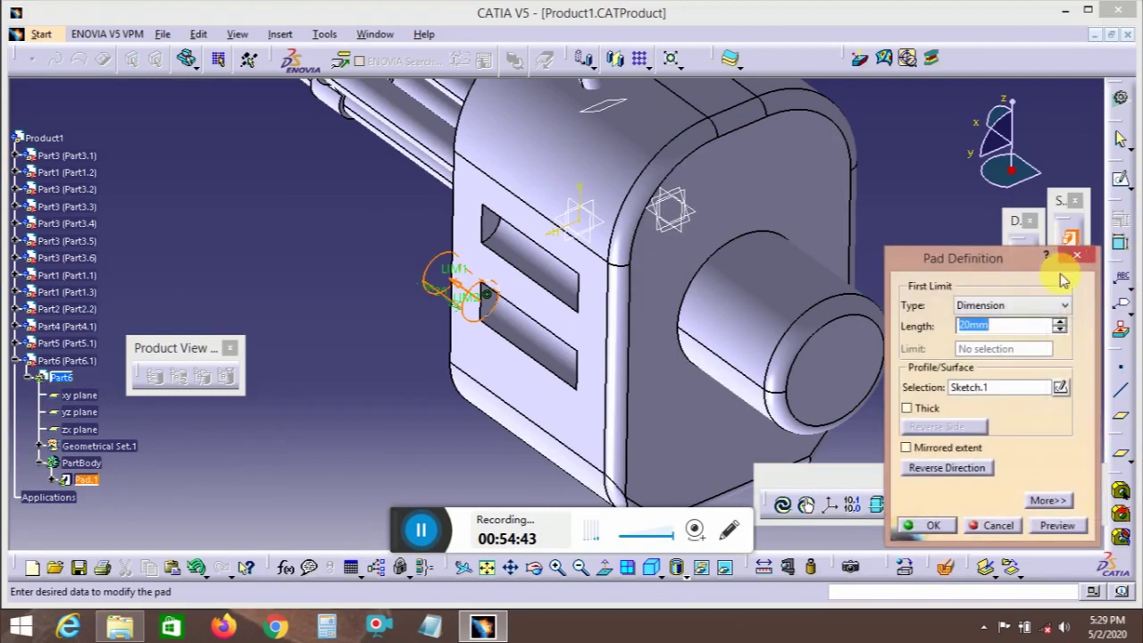
pyautogui.click(979, 469)
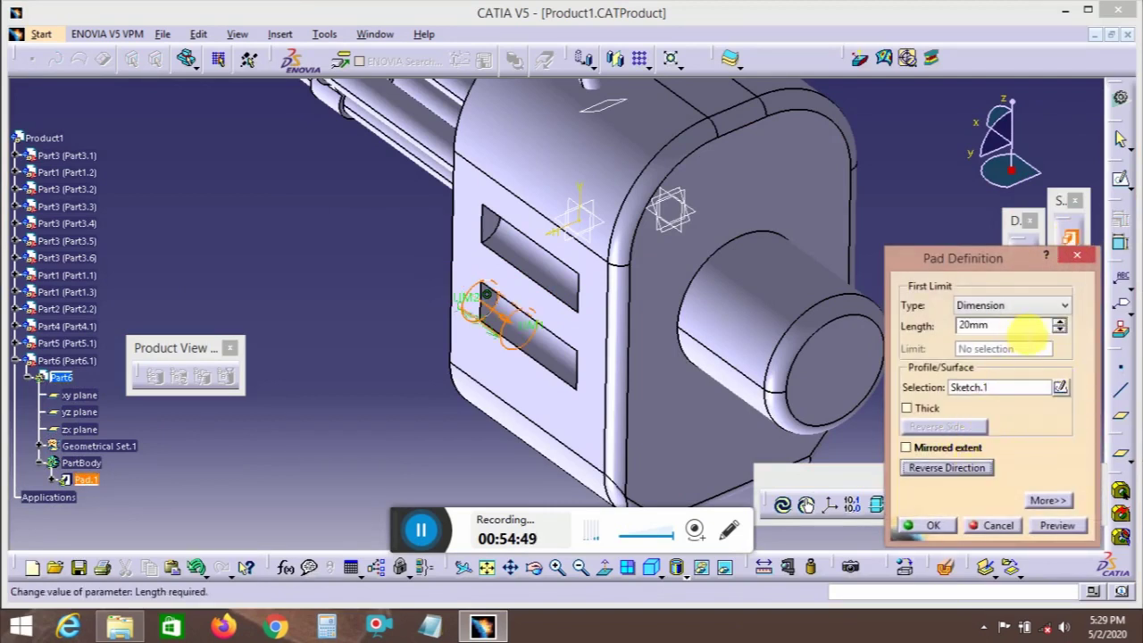
pyautogui.write('50')
pyautogui.press('Return')
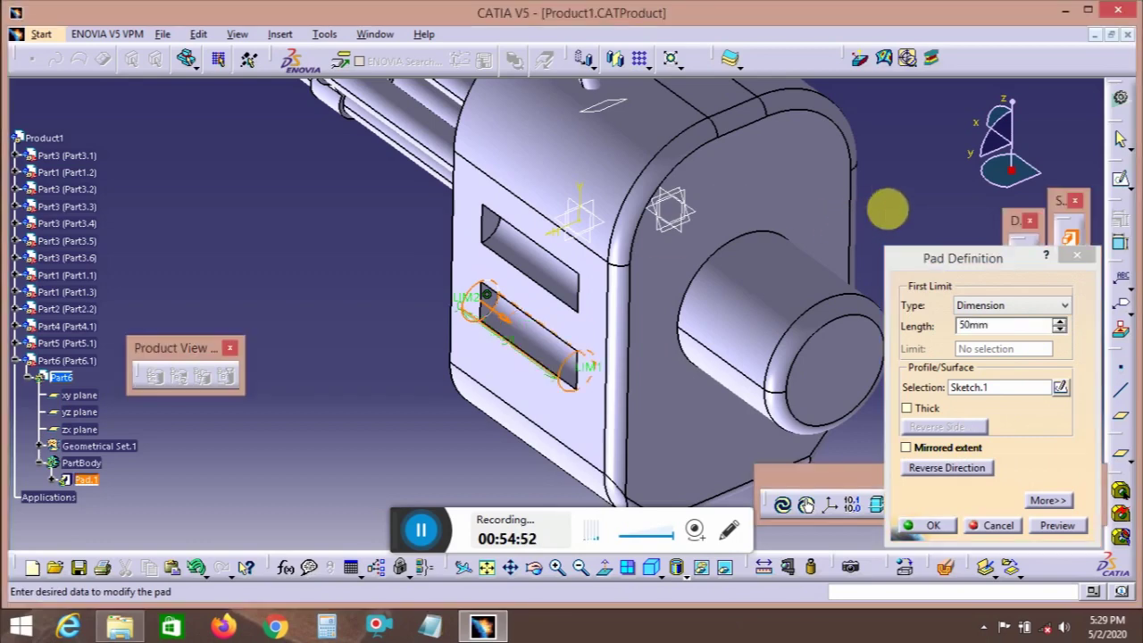
pyautogui.click(937, 526)
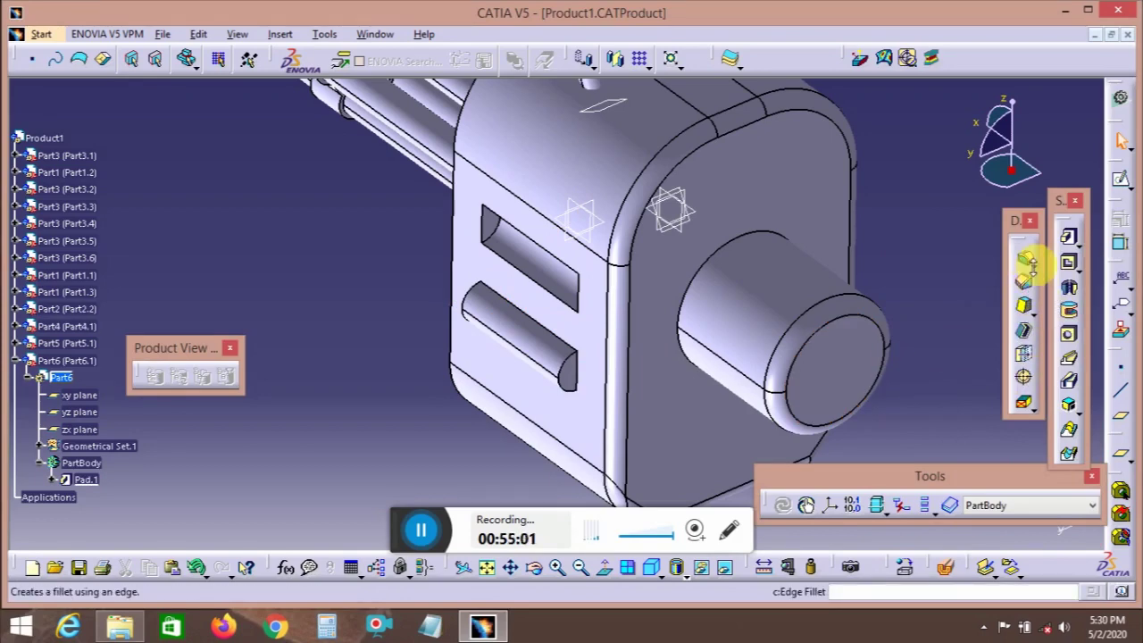
# - Fillet both ends of the cylindrical pad with a 5 mm radius, using its near end face and far circular edge
pyautogui.click(1023, 260)
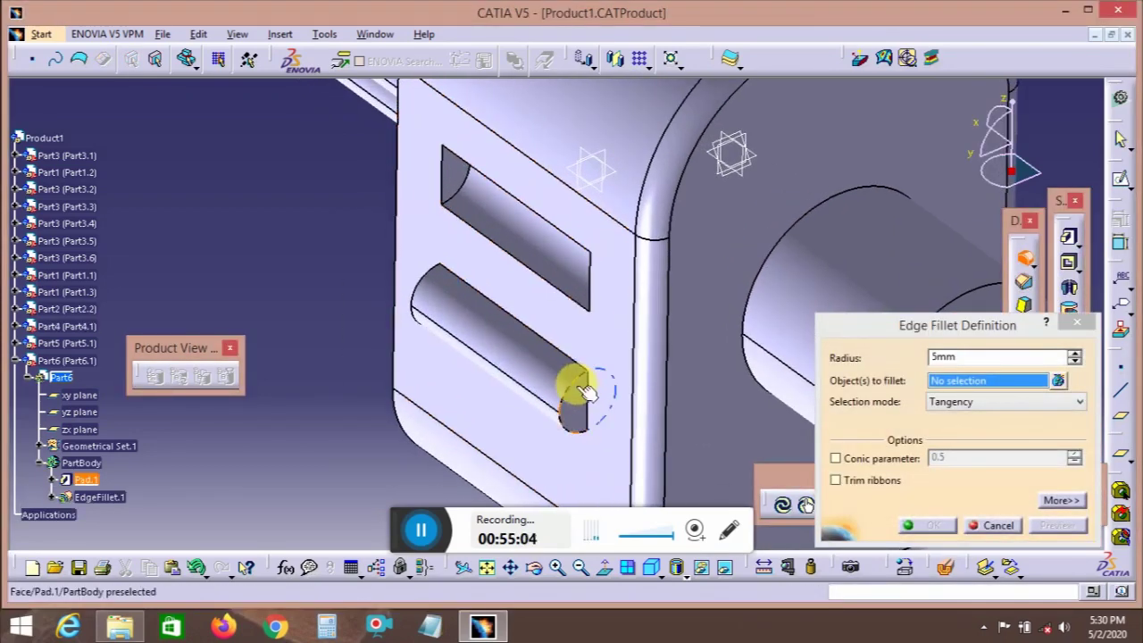
pyautogui.click(573, 384)
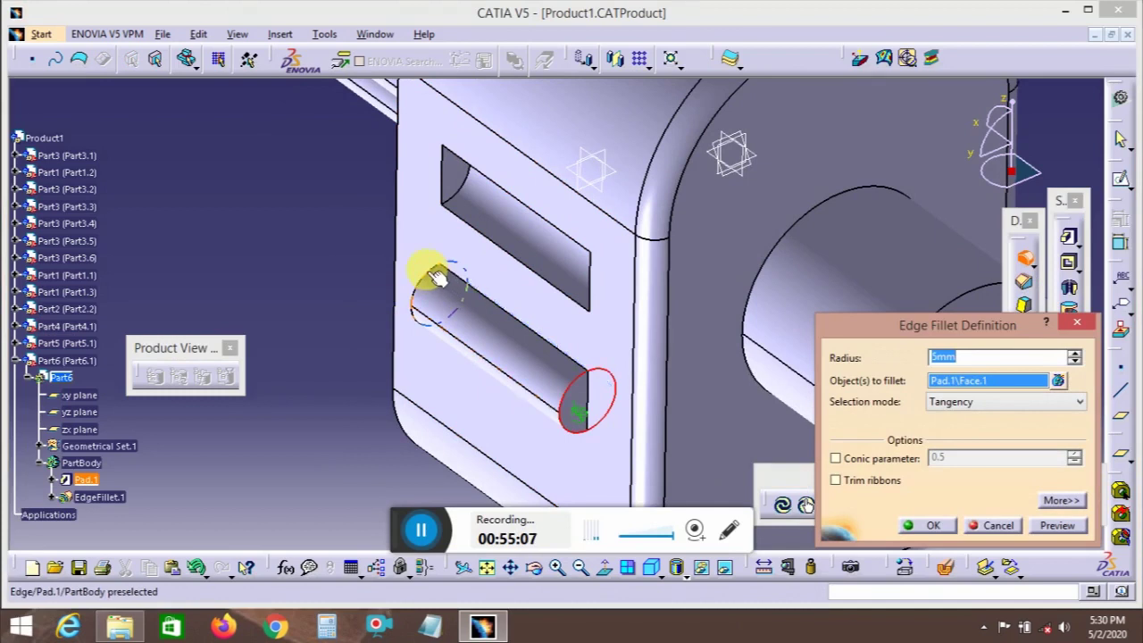
pyautogui.click(437, 277)
pyautogui.click(1064, 526)
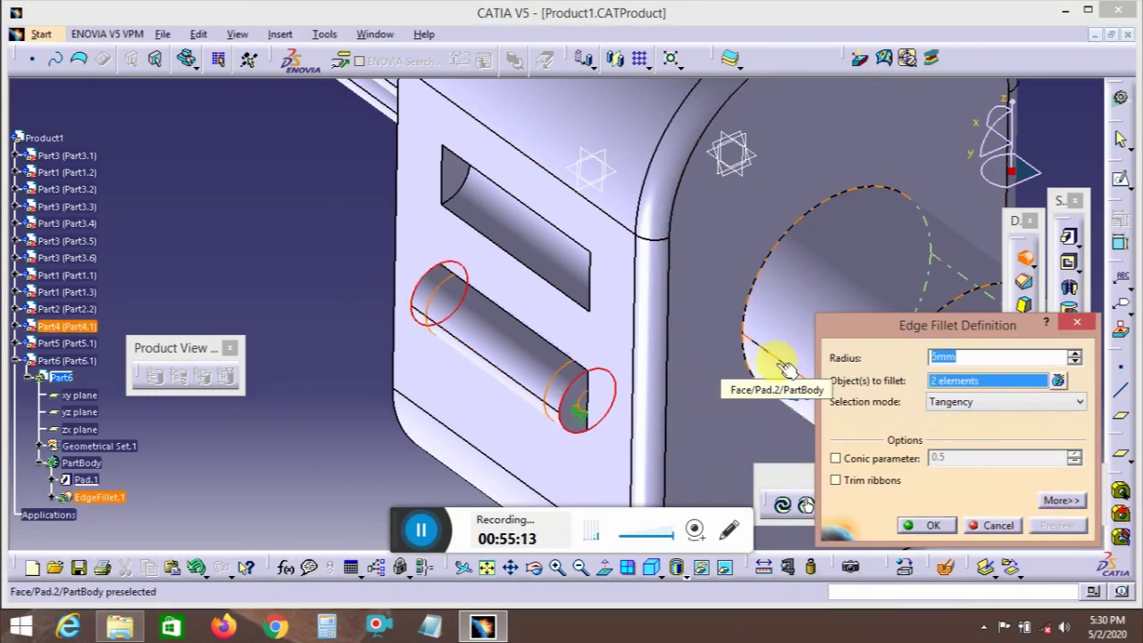
pyautogui.click(934, 525)
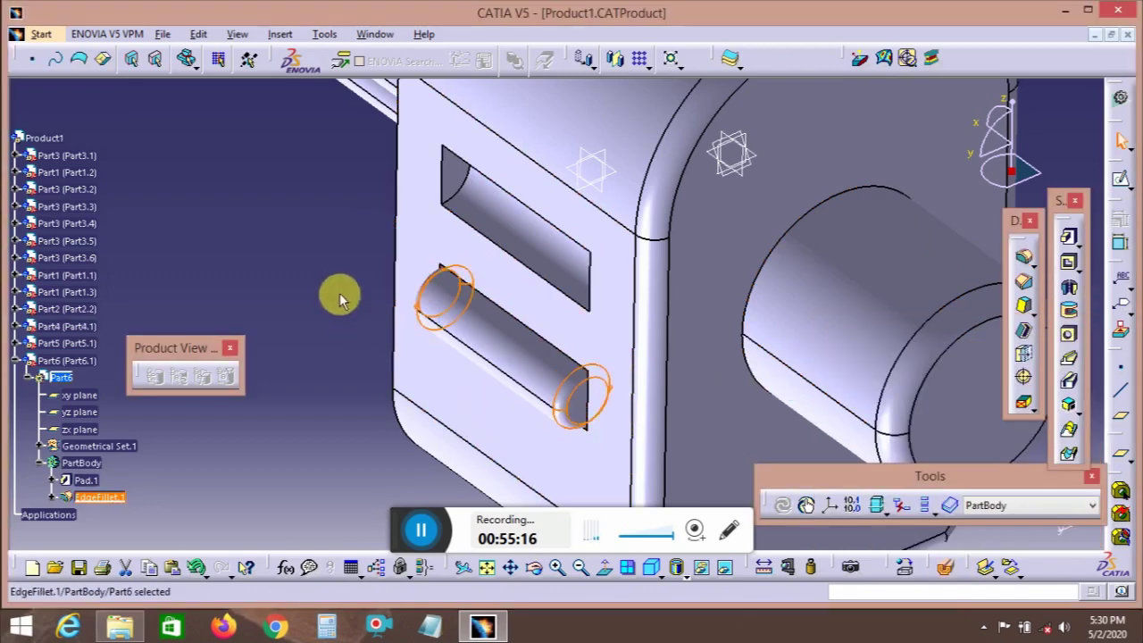
# - Set the fill color of Part6's PartBody to red in its graphic properties
pyautogui.moveTo(344, 263); pyautogui.dragTo(408, 361, button='middle')
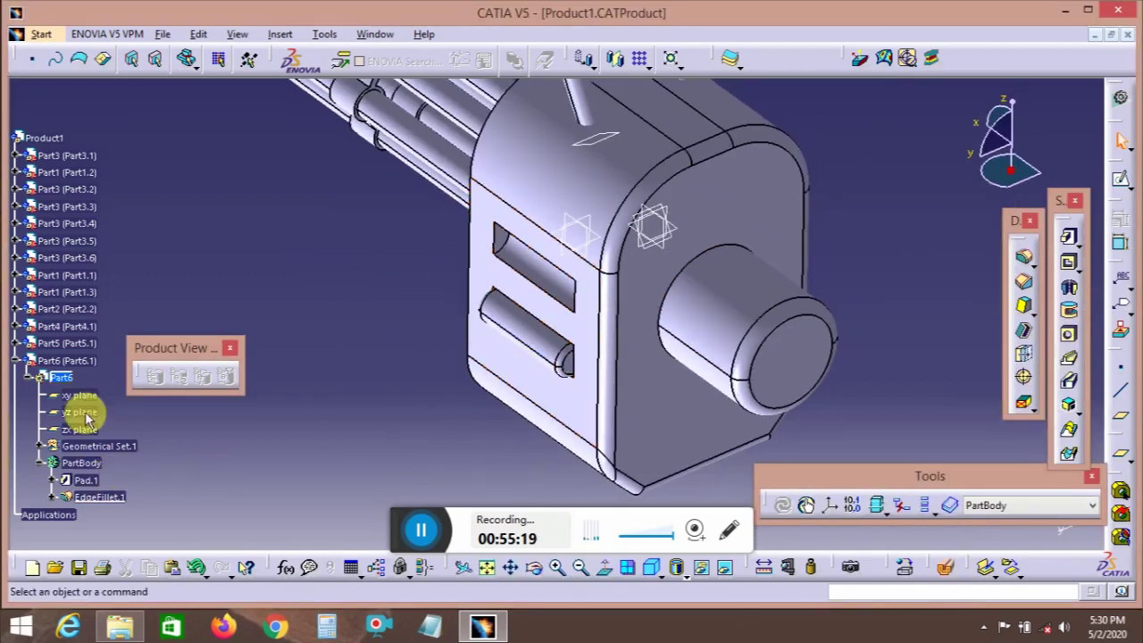
pyautogui.rightClick(89, 462)
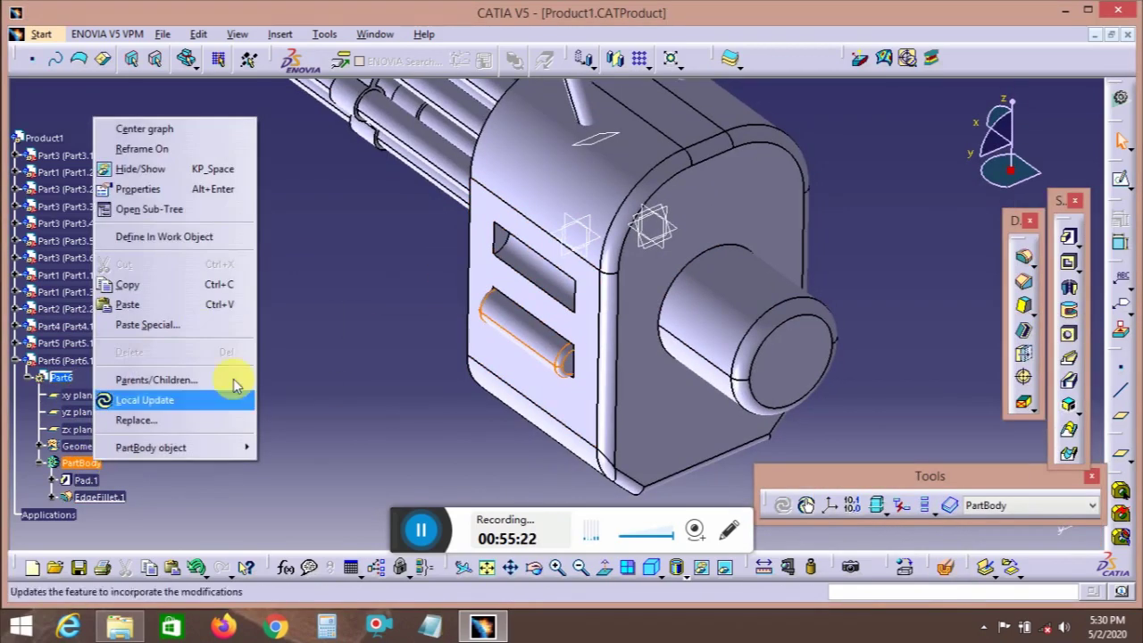
pyautogui.click(171, 189)
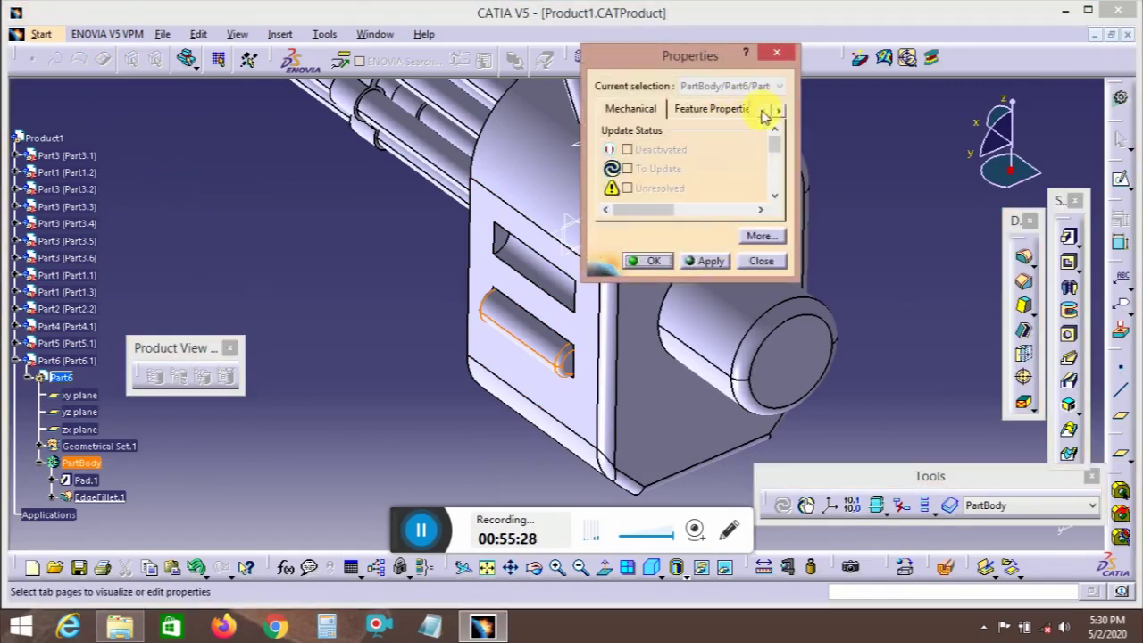
pyautogui.click(791, 110)
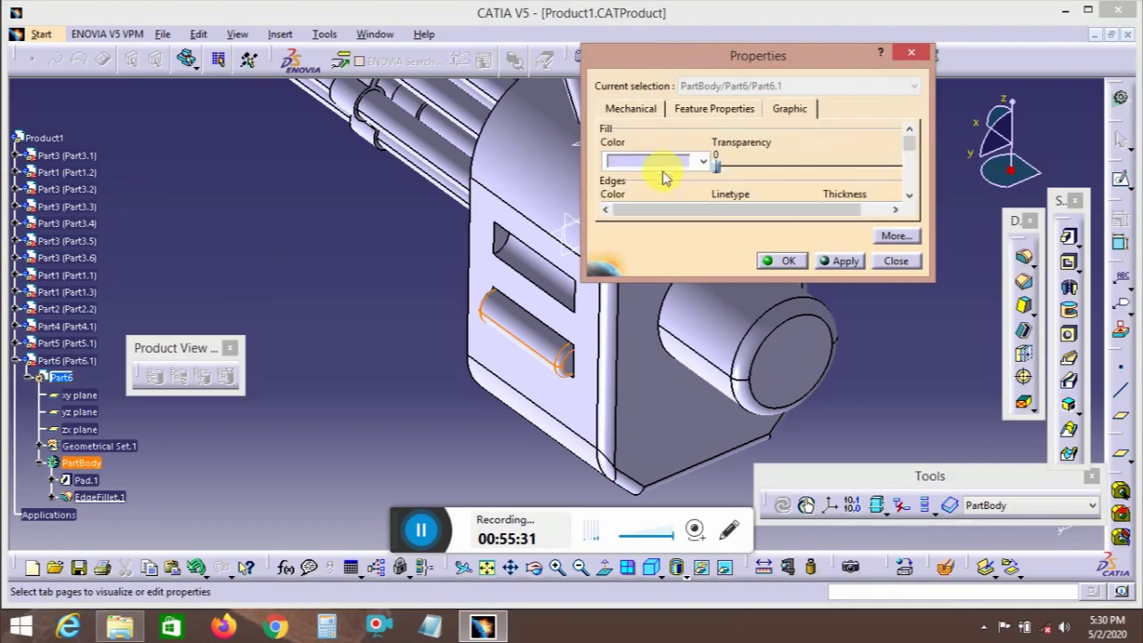
pyautogui.click(705, 162)
pyautogui.click(656, 204)
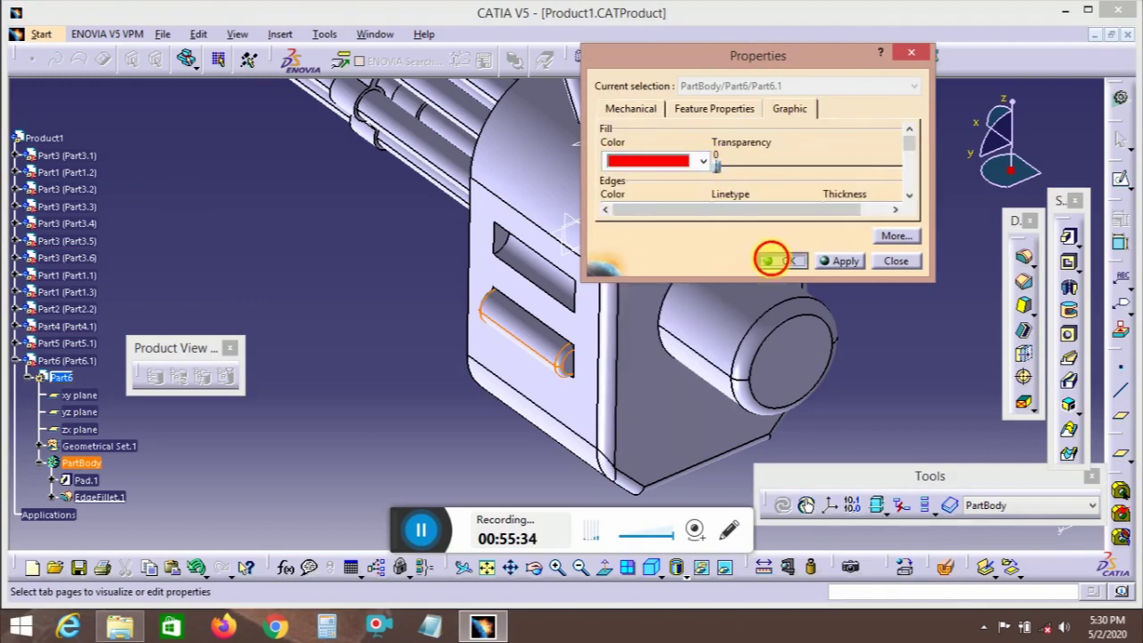
pyautogui.click(771, 259)
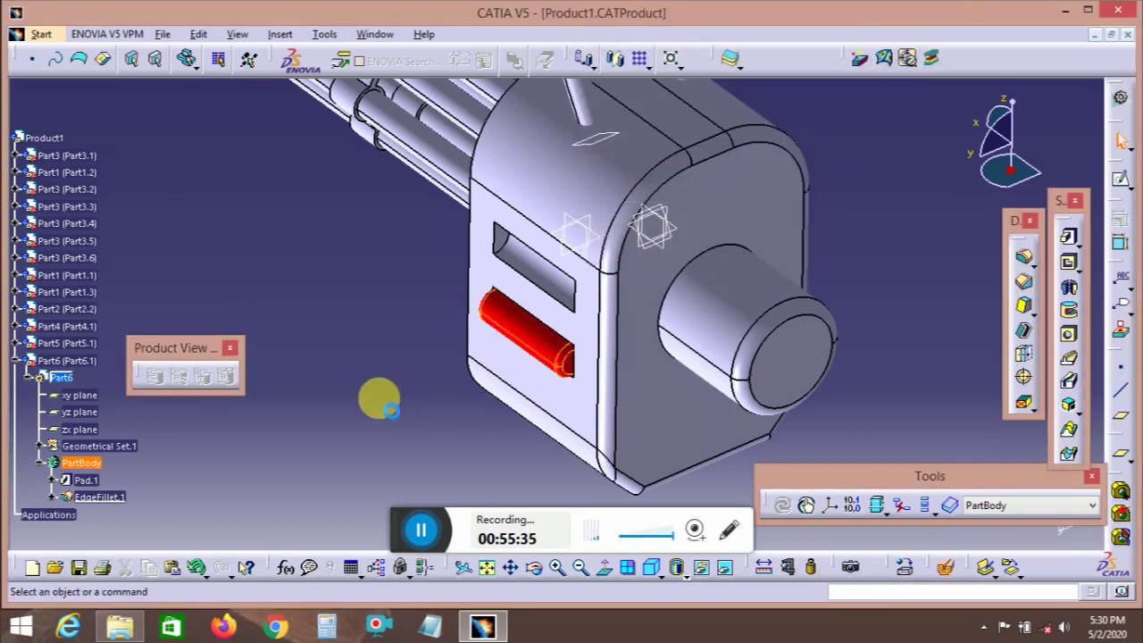
# - Collapse the Part6 branch and activate Product1 for assembly editing
pyautogui.click(37, 379)
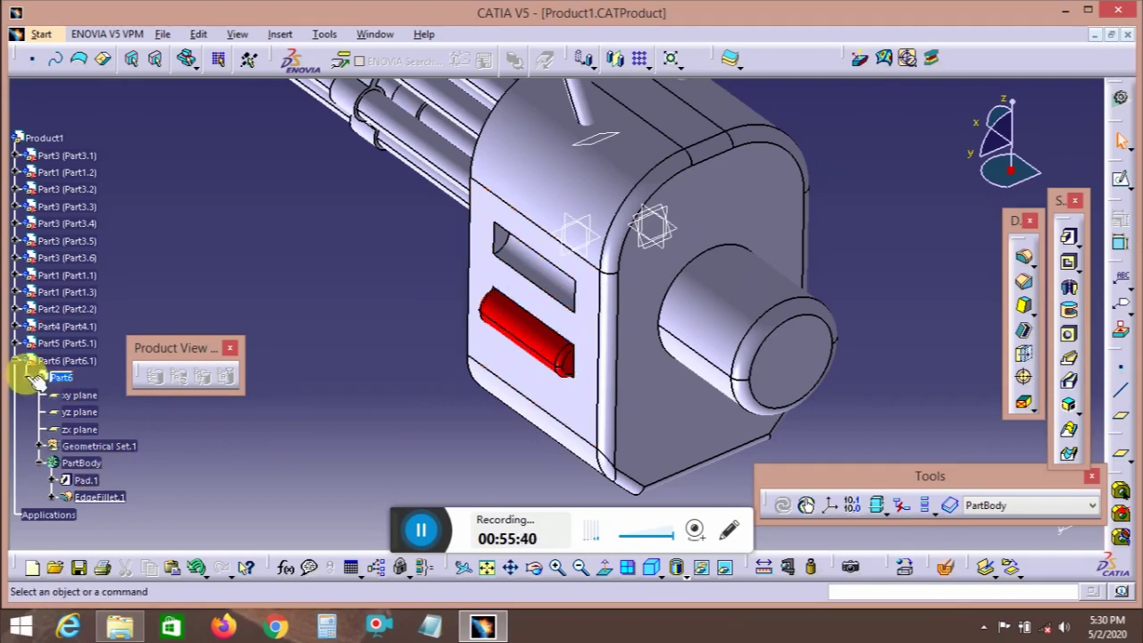
pyautogui.click(17, 361)
pyautogui.doubleClick(38, 139)
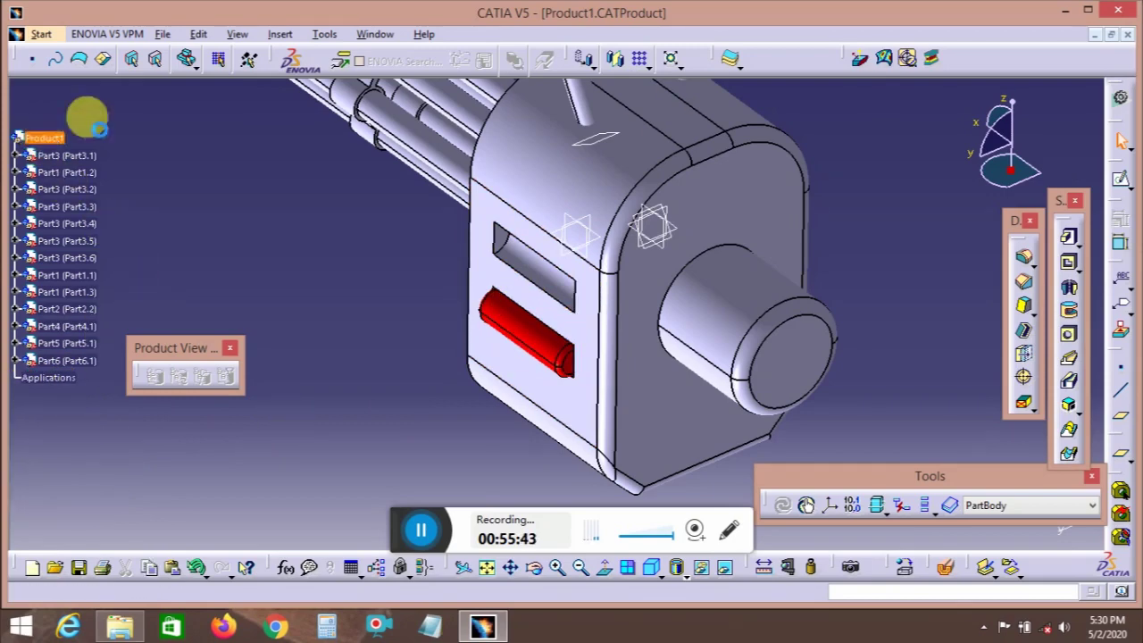
pyautogui.click(923, 365)
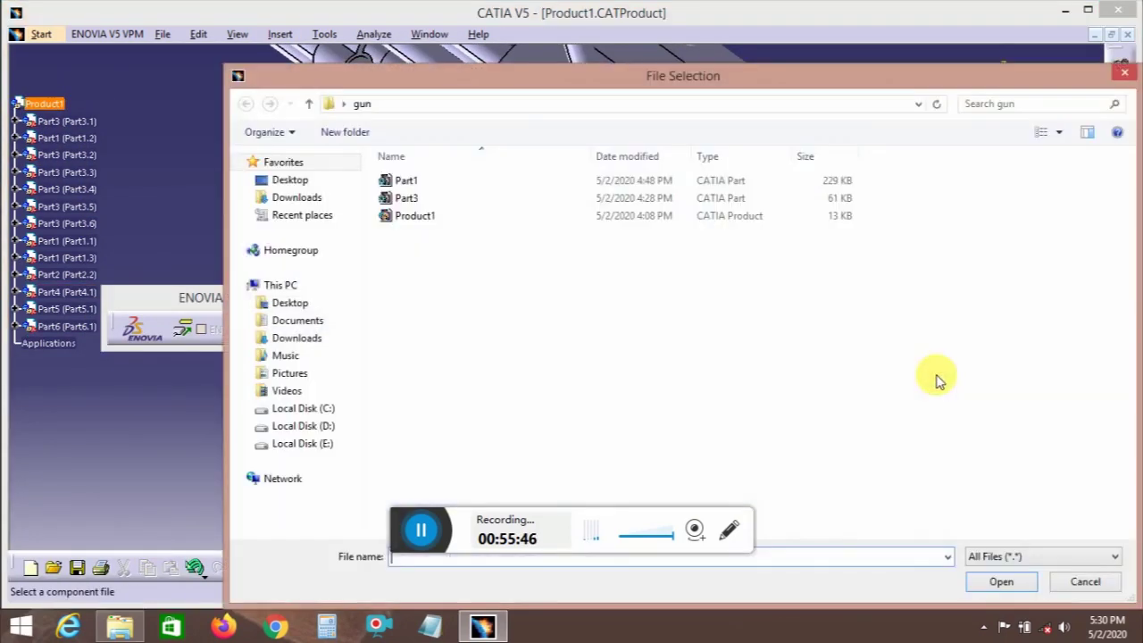
pyautogui.click(1124, 72)
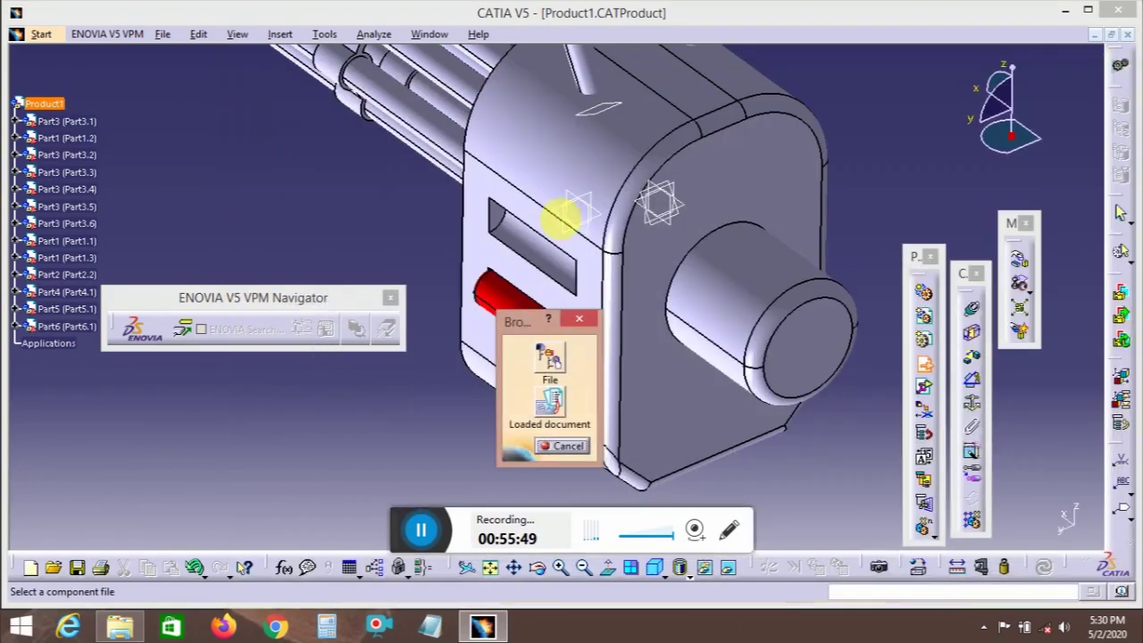
pyautogui.click(579, 319)
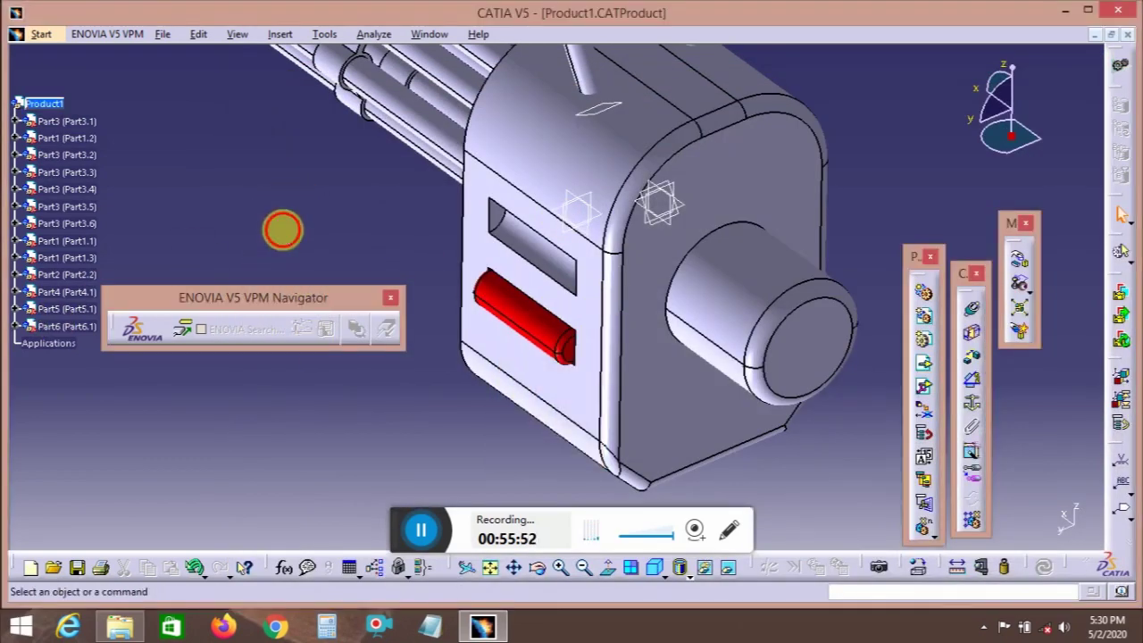
# - Save the Part6 component as CATPart file Part6 in the gun folder, accepting the link update
pyautogui.click(73, 328)
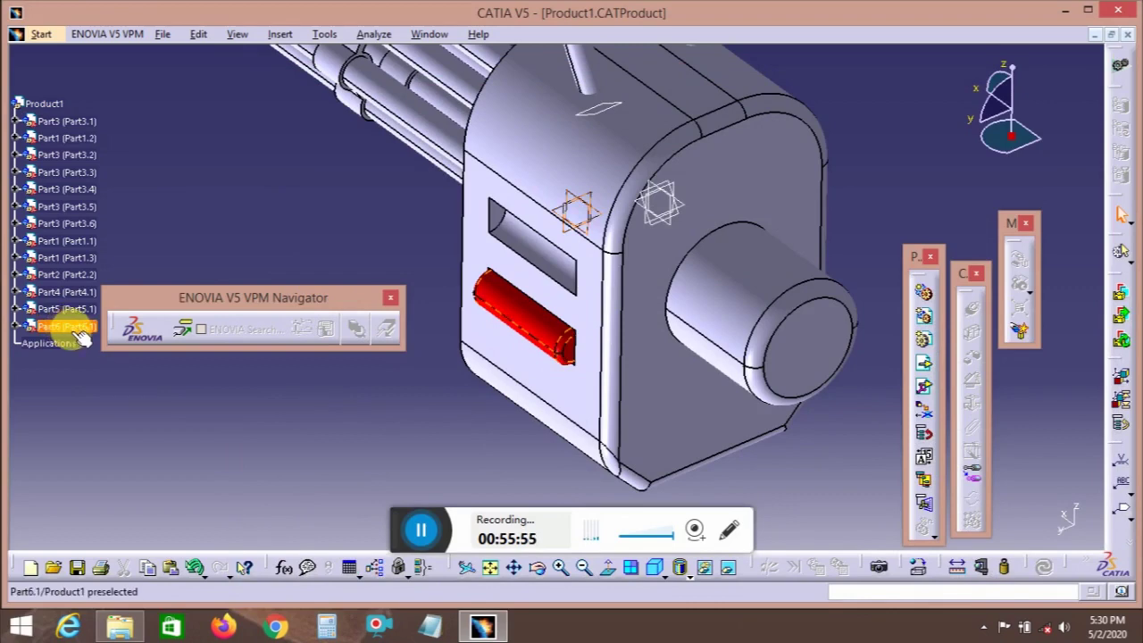
pyautogui.hotkey('alt', 'f')
pyautogui.press('a')
pyautogui.press('Return')
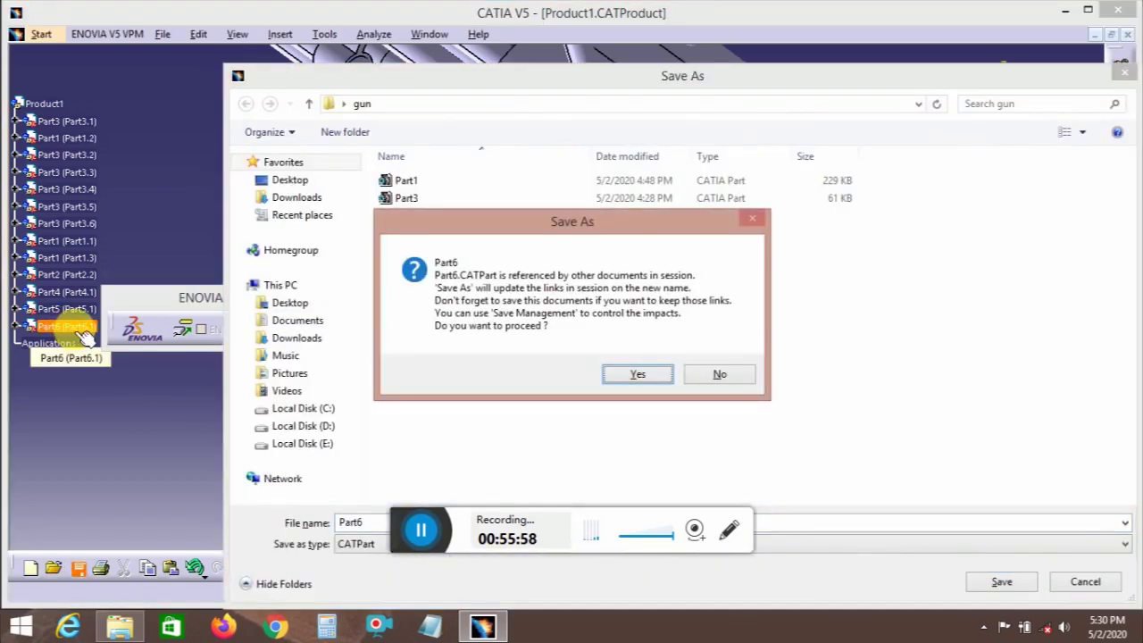
pyautogui.press('Return')
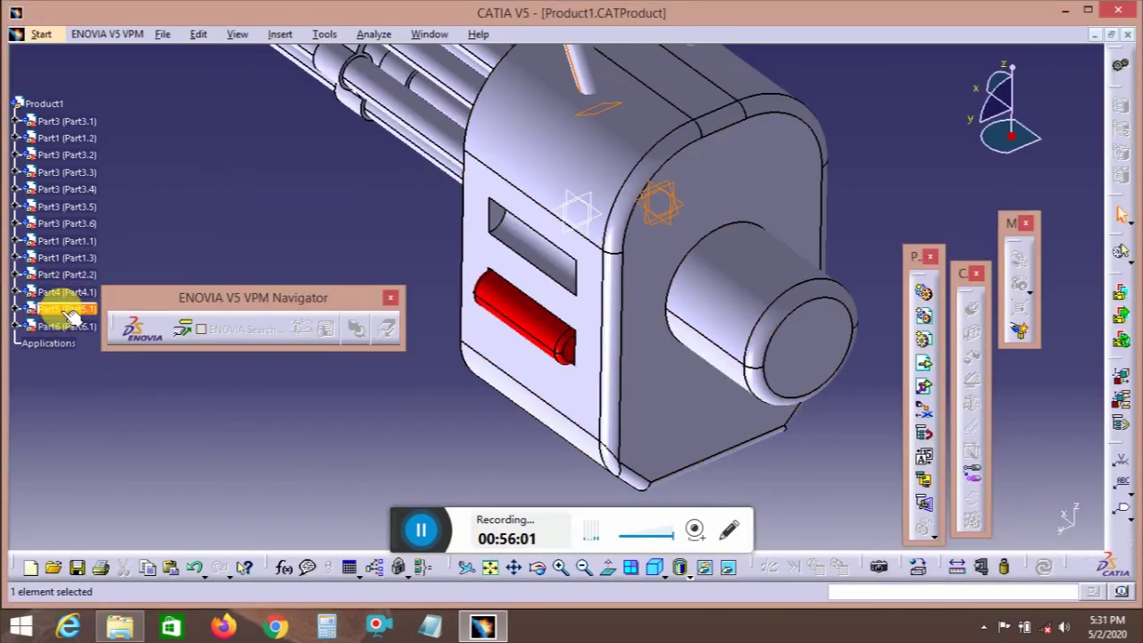
# - Save the Part5 component as CATPart file Part5 in the gun folder
pyautogui.hotkey('alt', 'f')
pyautogui.press('a')
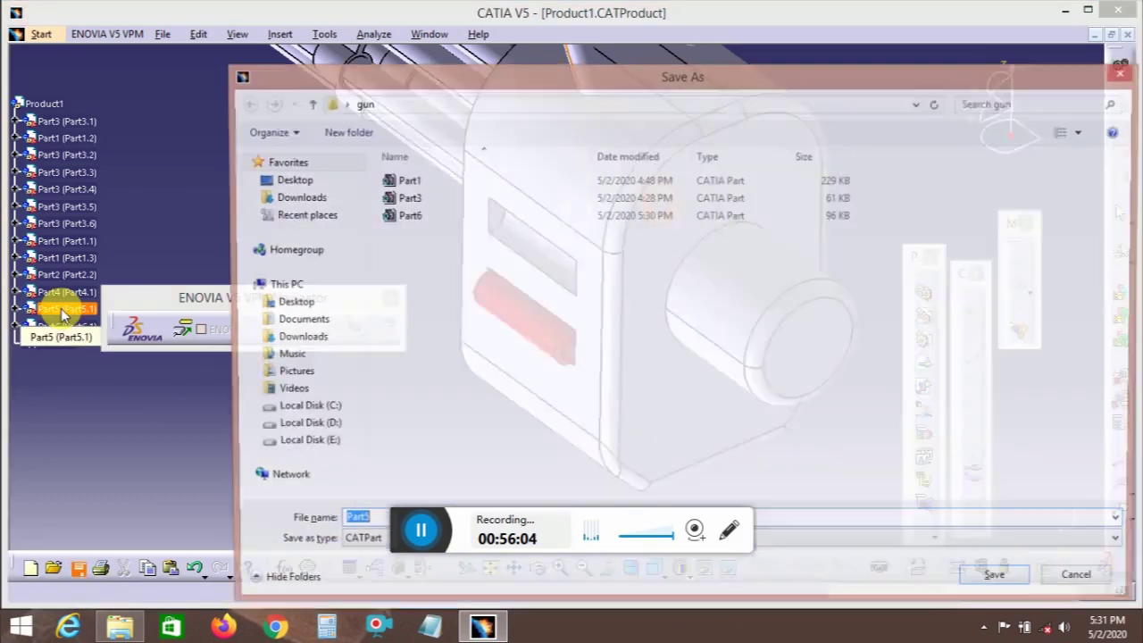
pyautogui.press('Return')
pyautogui.press('Return')
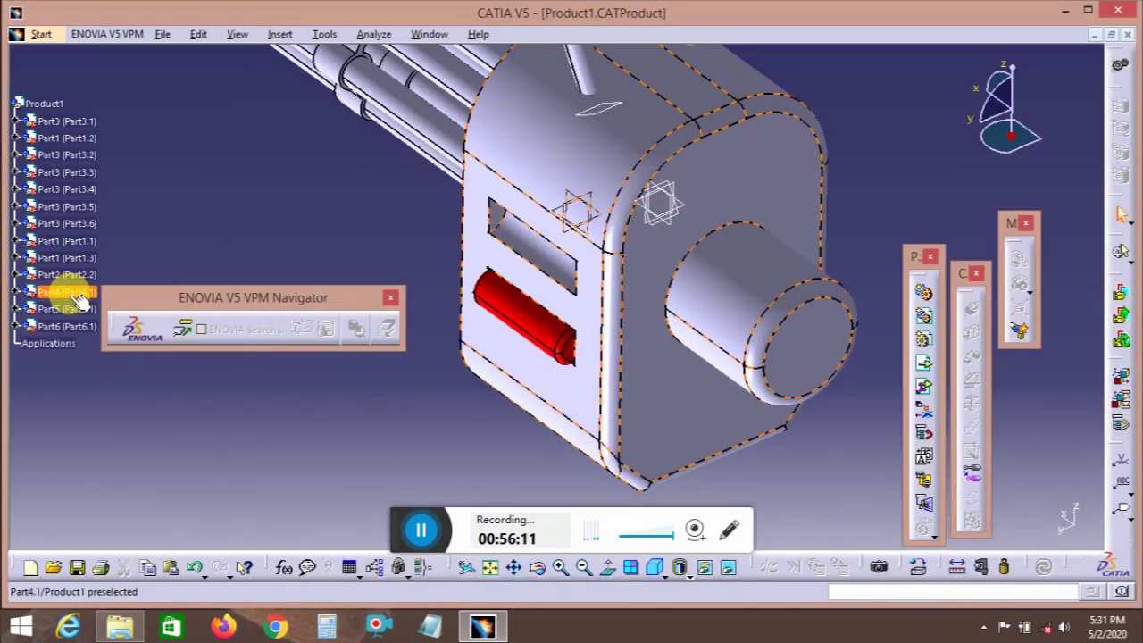
# - Save the Part4 component as a CATPart file in the gun folder
pyautogui.hotkey('alt', 'f')
pyautogui.press('a')
pyautogui.press('Return')
pyautogui.press('Return')
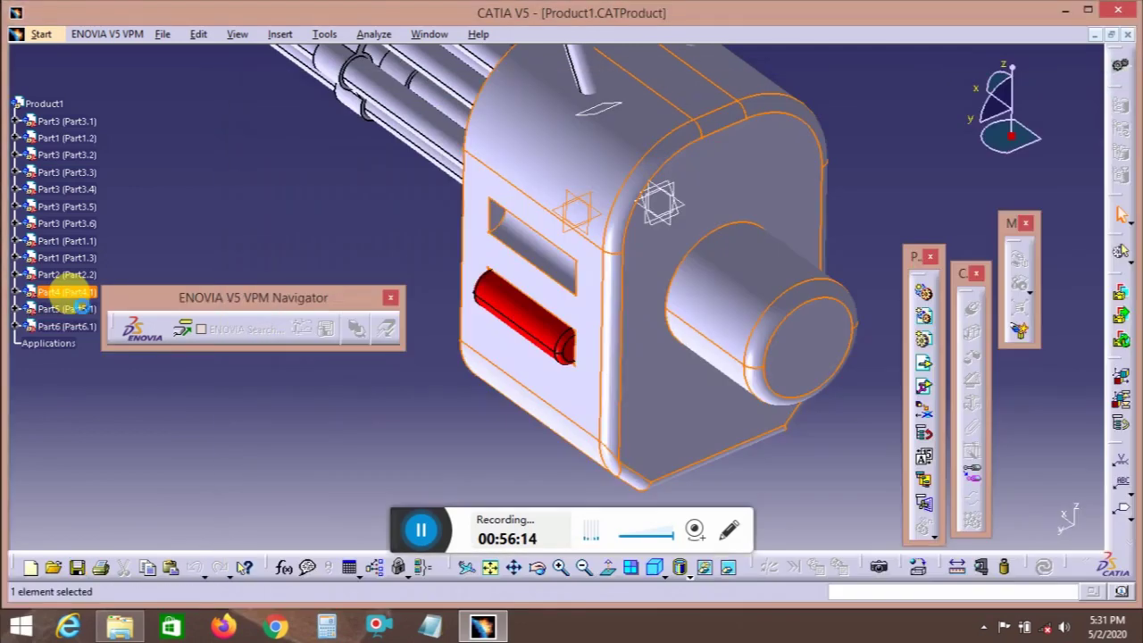
# - Insert the saved Part6 file from the gun folder into Product1 as an existing component
pyautogui.click(45, 104)
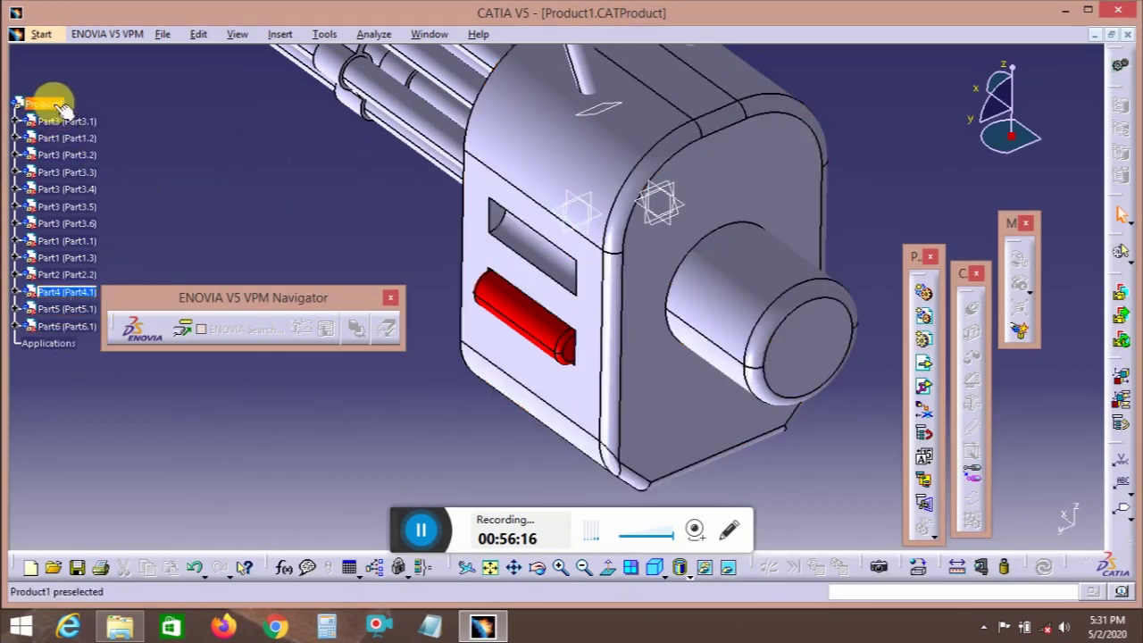
pyautogui.click(924, 365)
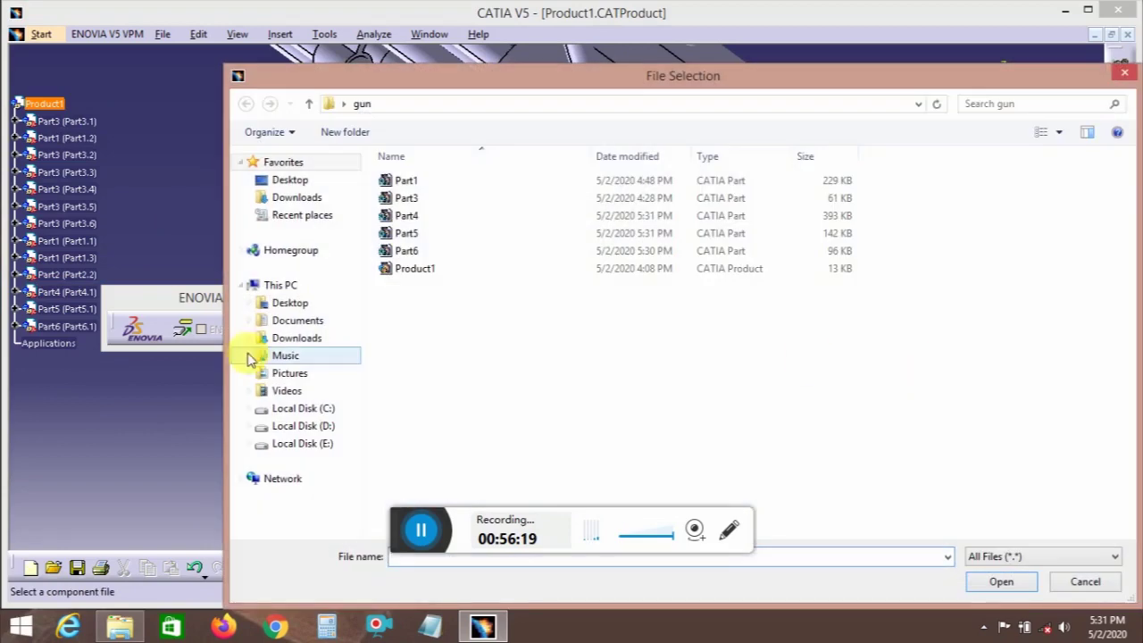
pyautogui.click(465, 251)
pyautogui.click(974, 579)
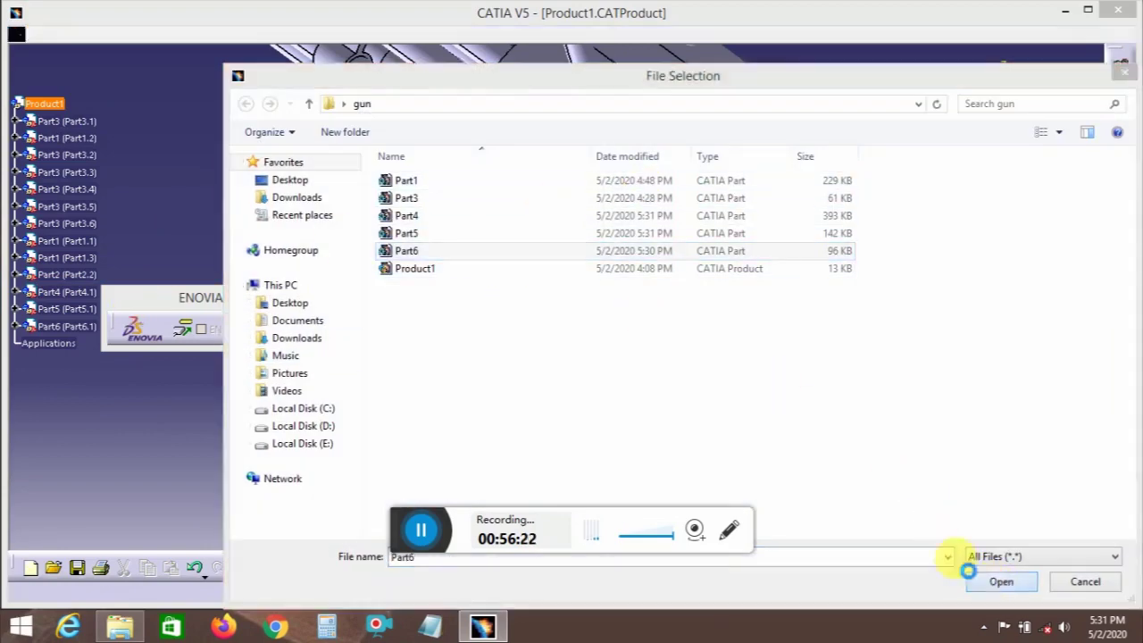
# - Snap the new Part6 instance by its axis onto the axis of the upper slot in the Part4 housing
pyautogui.moveTo(556, 421); pyautogui.dragTo(912, 384, button='middle')
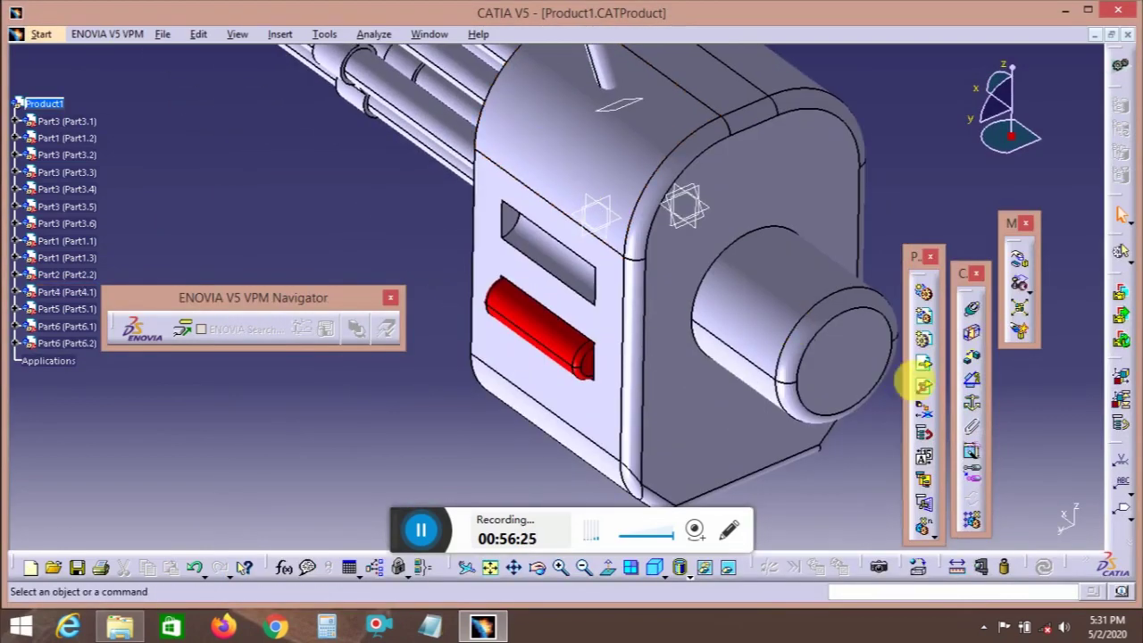
pyautogui.click(1022, 293)
pyautogui.click(571, 344)
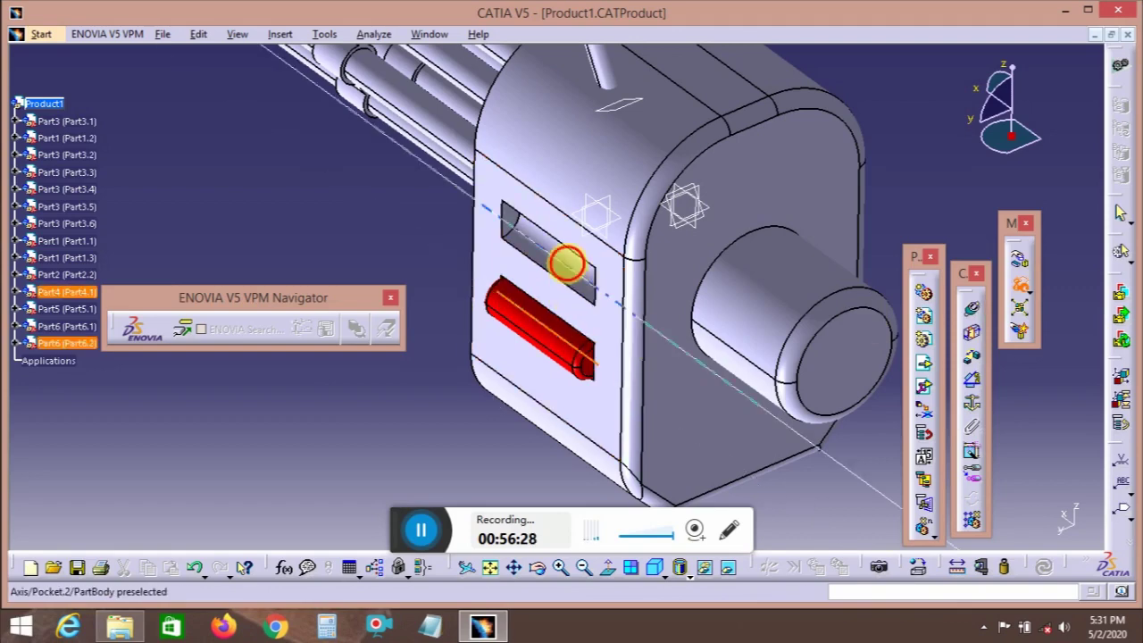
pyautogui.click(566, 260)
pyautogui.click(405, 246)
# - Activate Part4 for part editing and start a sketch on the end face of its protruding cylinder
pyautogui.moveTo(651, 285); pyautogui.dragTo(625, 308, button='middle')
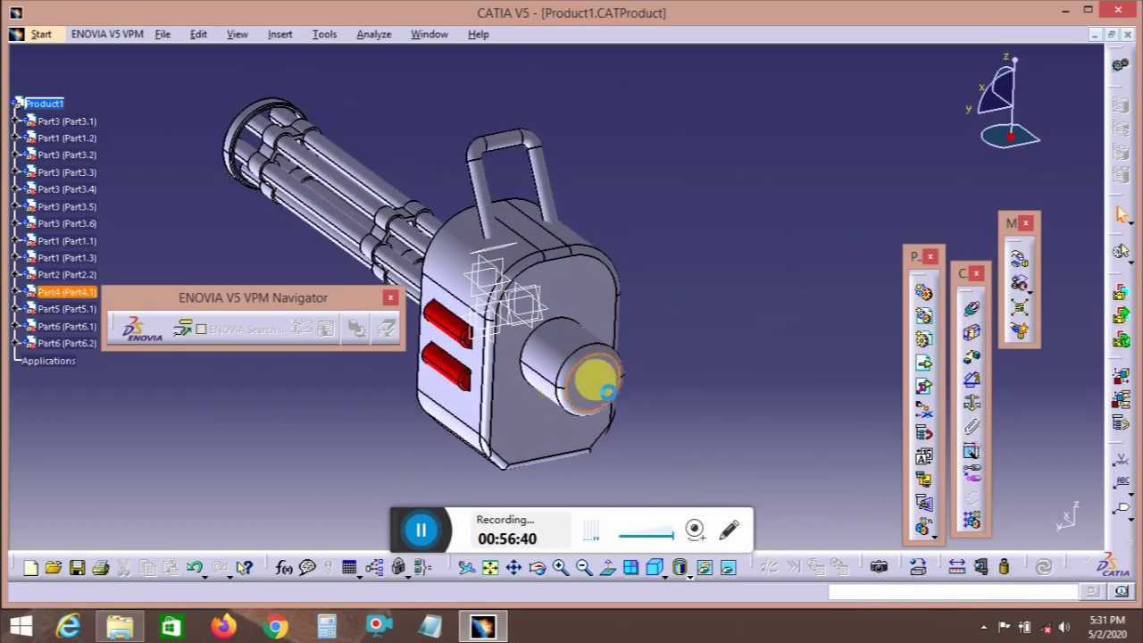
pyautogui.doubleClick(607, 392)
pyautogui.click(614, 402)
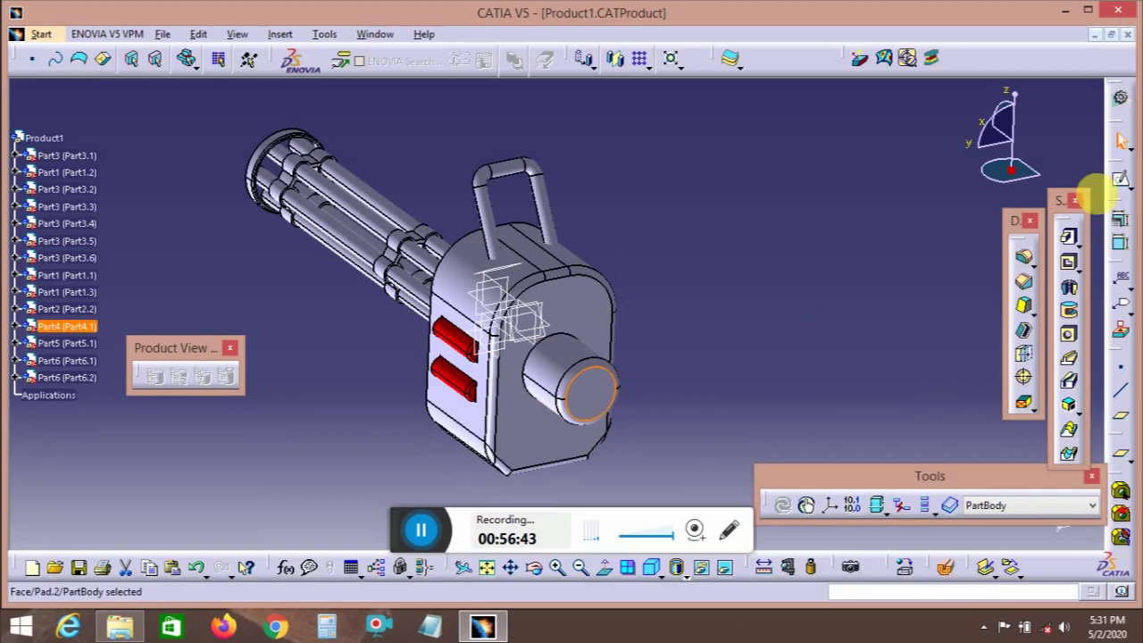
pyautogui.click(1120, 178)
# - Draw four concentric circles of decreasing size around the centre of the cylinder's end face
pyautogui.moveTo(635, 404)
pyautogui.mouseDown(button='middle')
pyautogui.moveTo(748, 196)
pyautogui.moveTo(616, 224)
pyautogui.moveTo(604, 244)
pyautogui.mouseUp(button='middle')
pyautogui.moveTo(836, 349); pyautogui.dragTo(930, 329, button='middle')
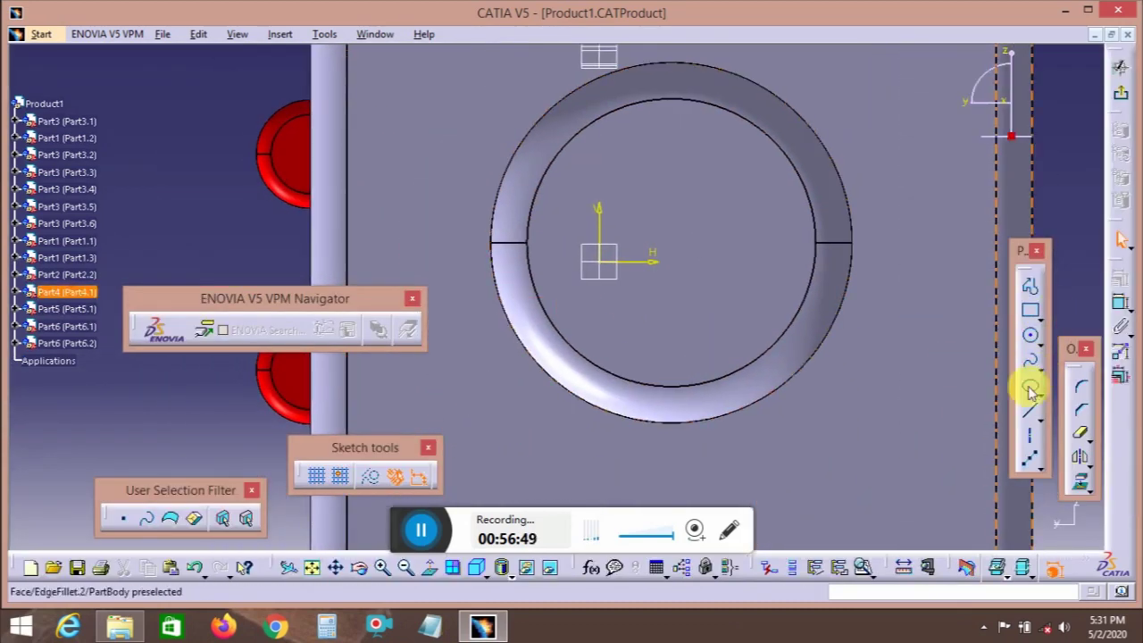
pyautogui.click(1033, 359)
pyautogui.click(1031, 336)
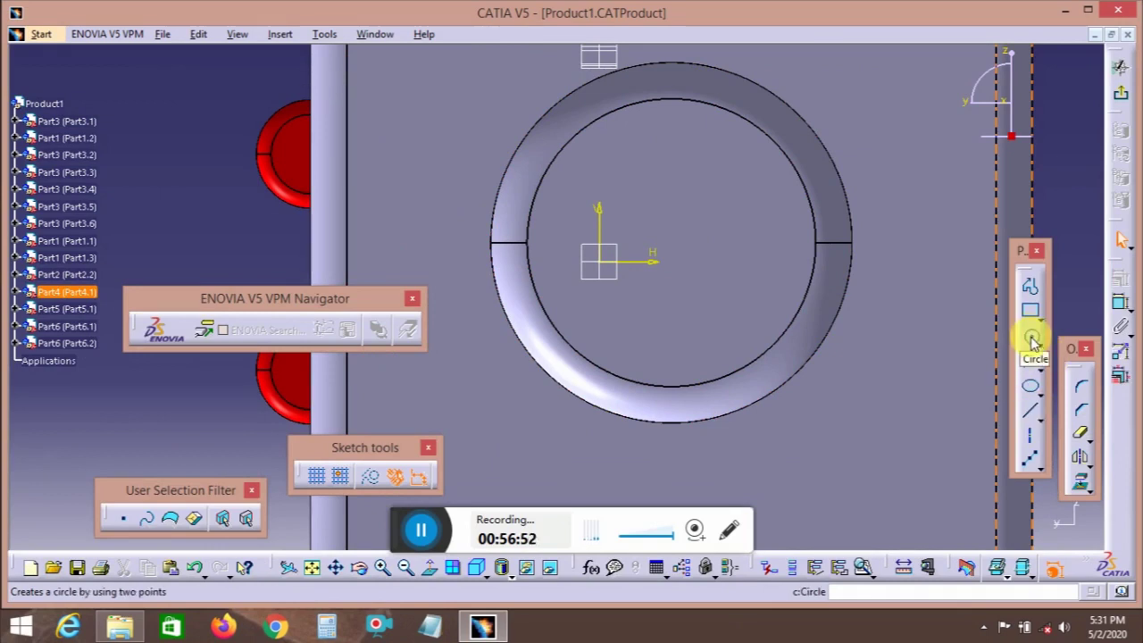
pyautogui.click(675, 243)
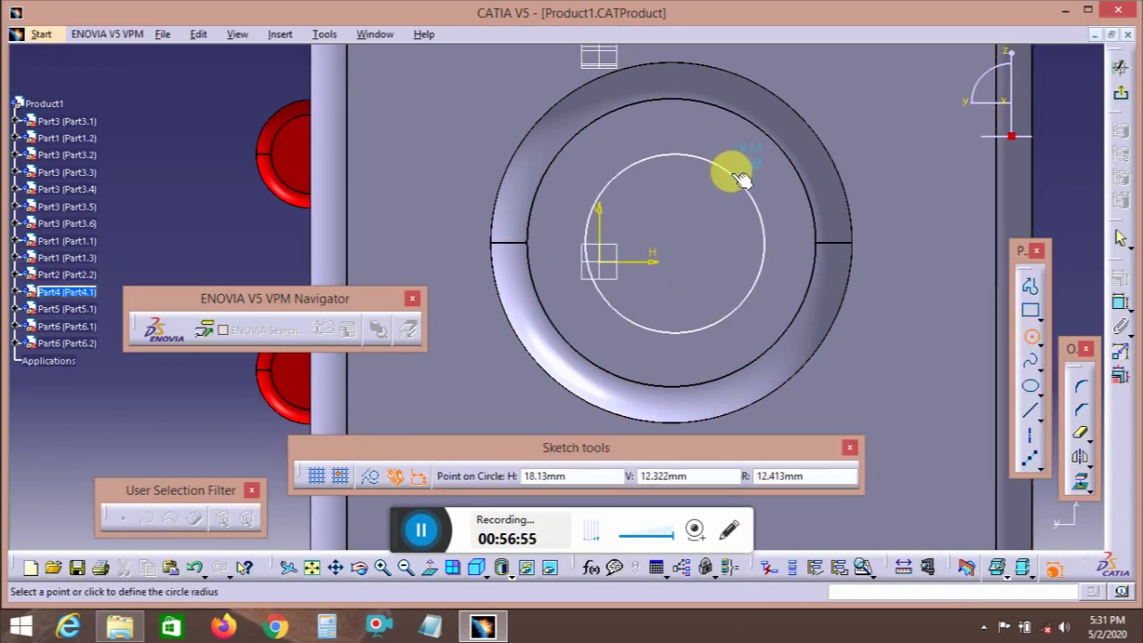
pyautogui.click(742, 143)
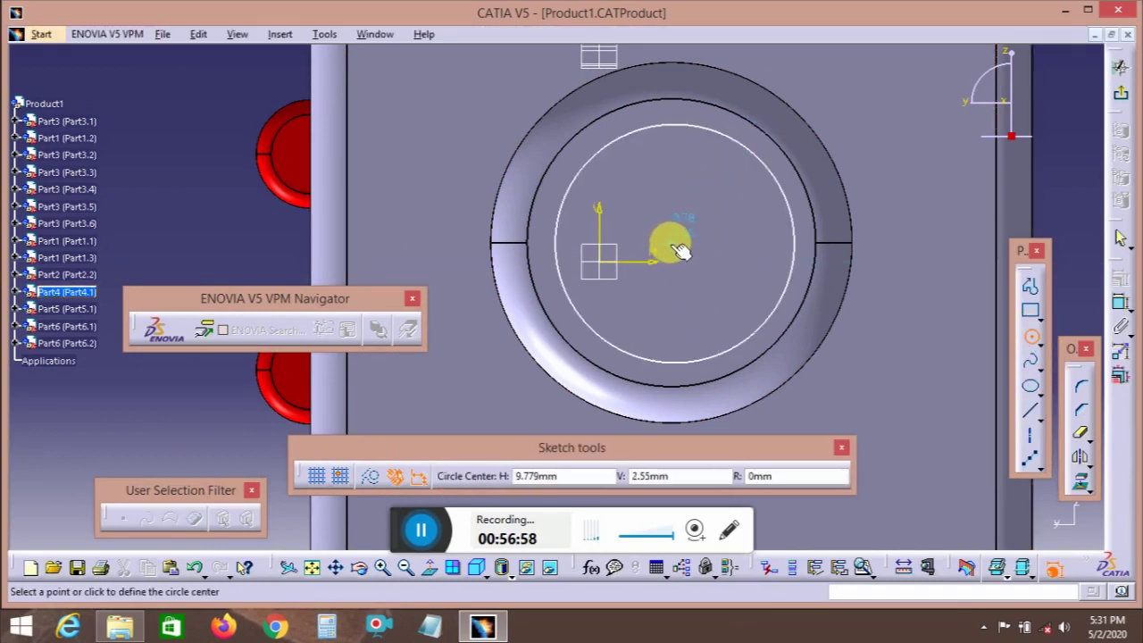
pyautogui.click(685, 250)
pyautogui.click(725, 166)
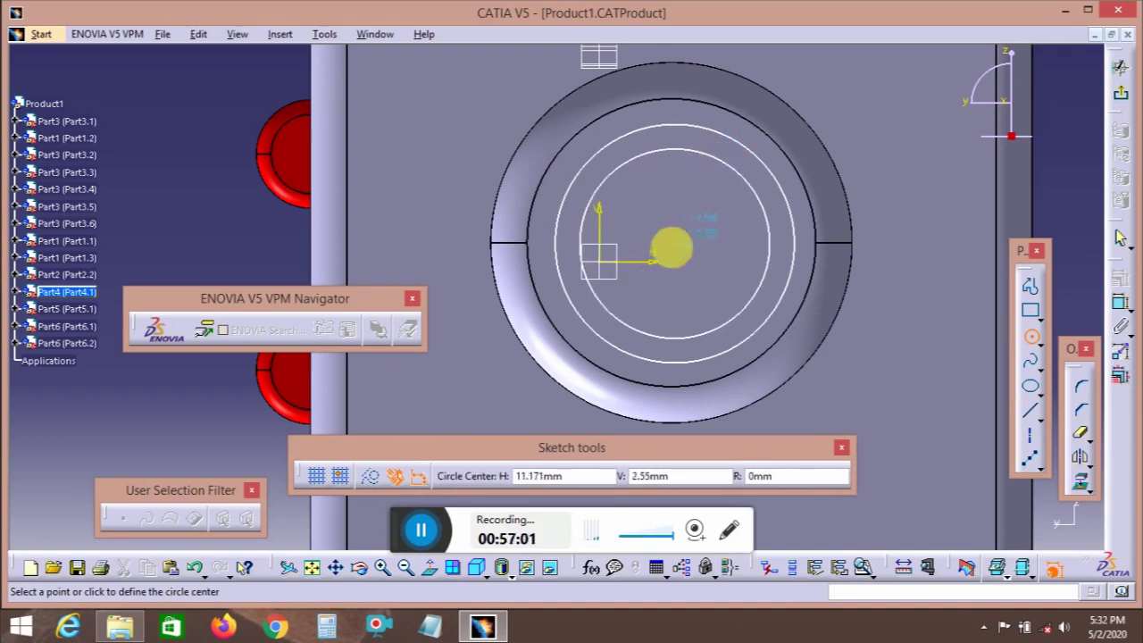
pyautogui.click(686, 249)
pyautogui.click(707, 184)
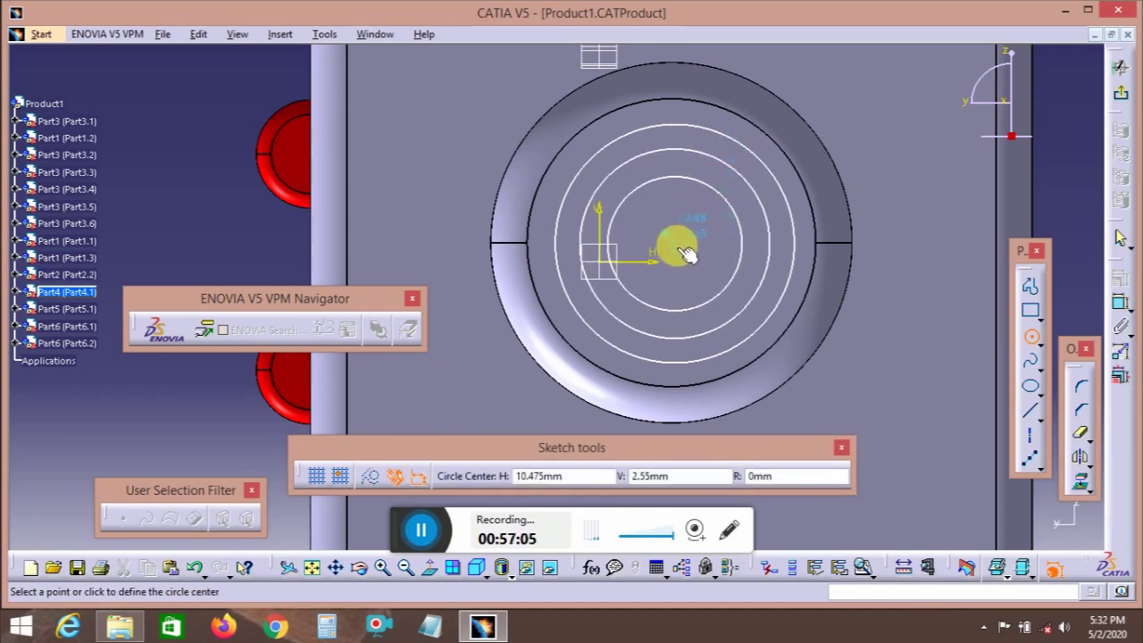
pyautogui.click(676, 245)
pyautogui.click(692, 223)
pyautogui.moveTo(689, 222); pyautogui.dragTo(668, 326, button='middle')
pyautogui.click(893, 319)
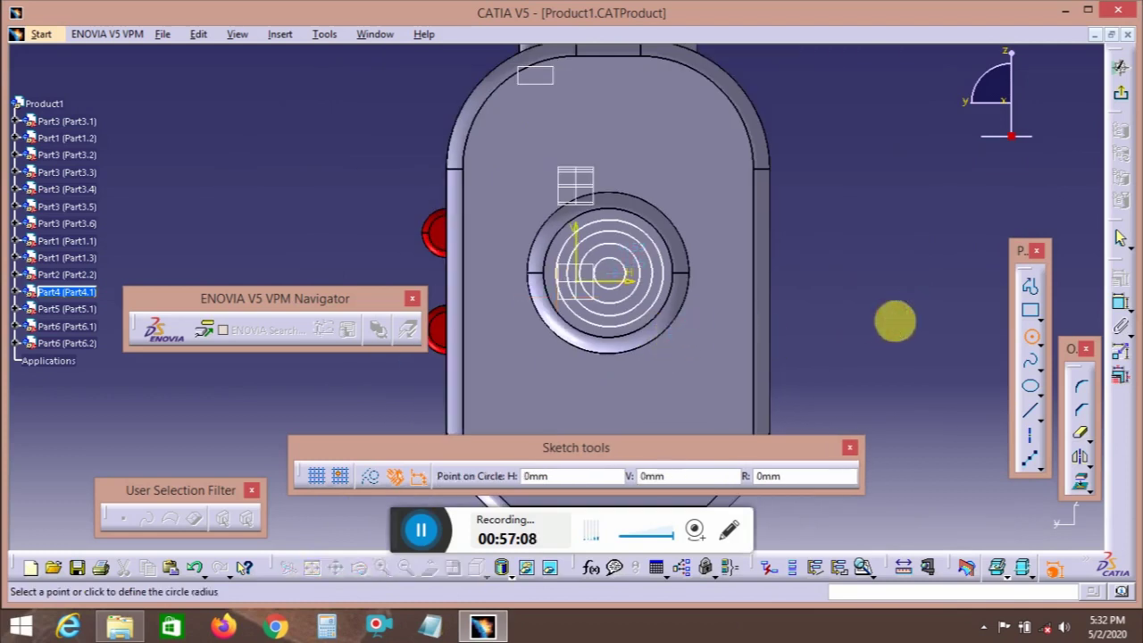
pyautogui.click(1030, 338)
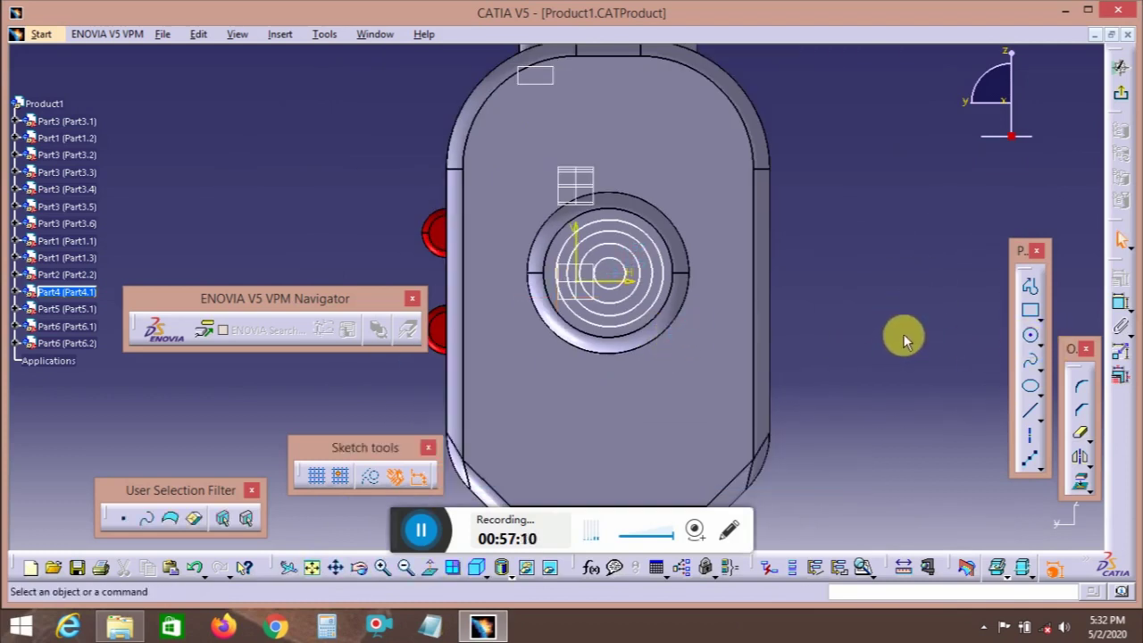
# - Draw four lines crossing at the circles' centre: two diagonals, one vertical about 70 mm long, and one nearly horizontal about 87 mm long
pyautogui.click(1029, 360)
pyautogui.click(1034, 411)
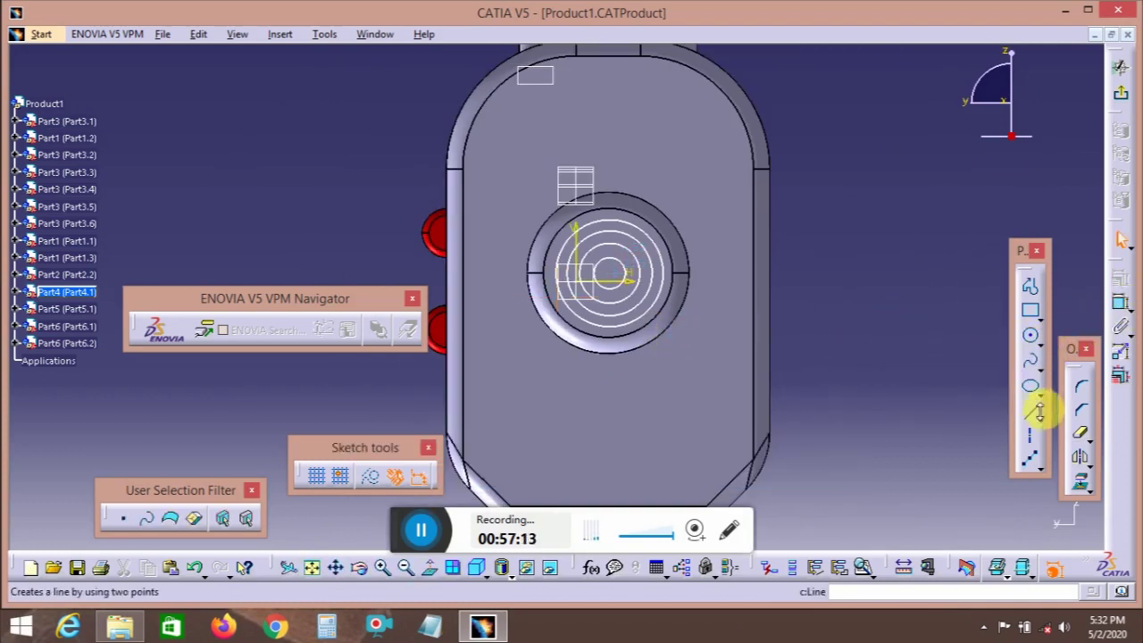
pyautogui.click(1038, 411)
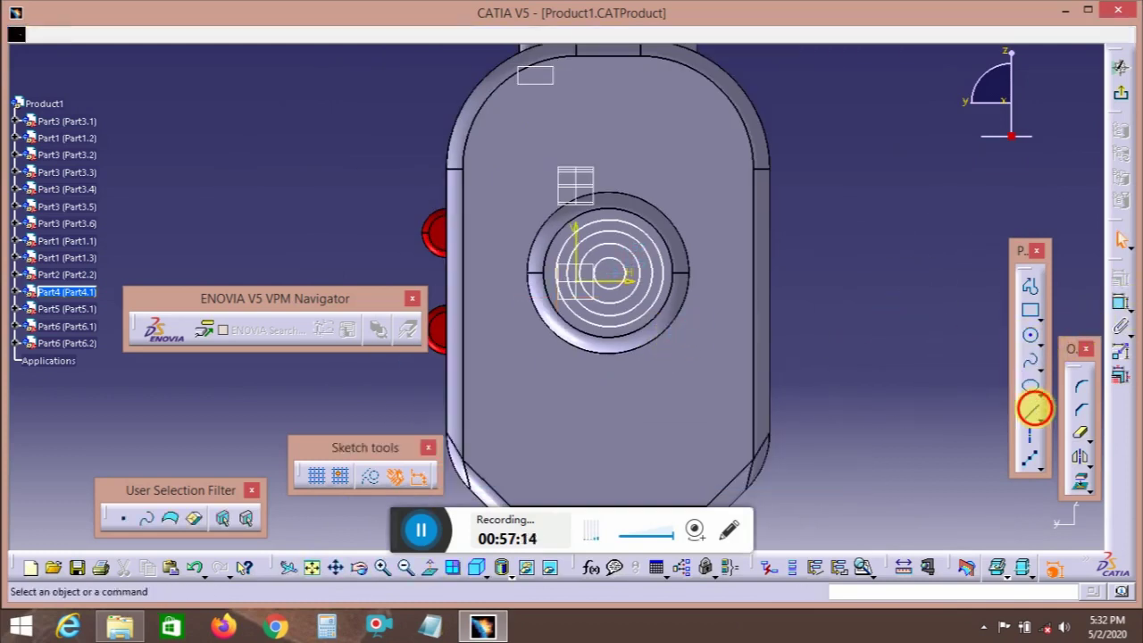
pyautogui.click(519, 169)
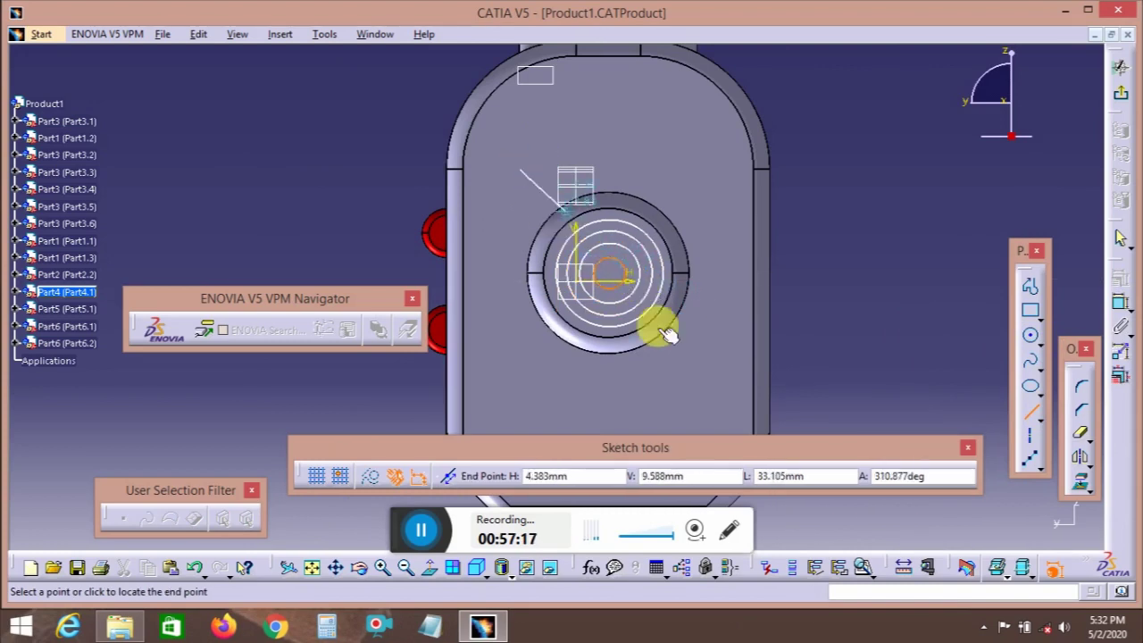
pyautogui.click(733, 413)
pyautogui.click(495, 349)
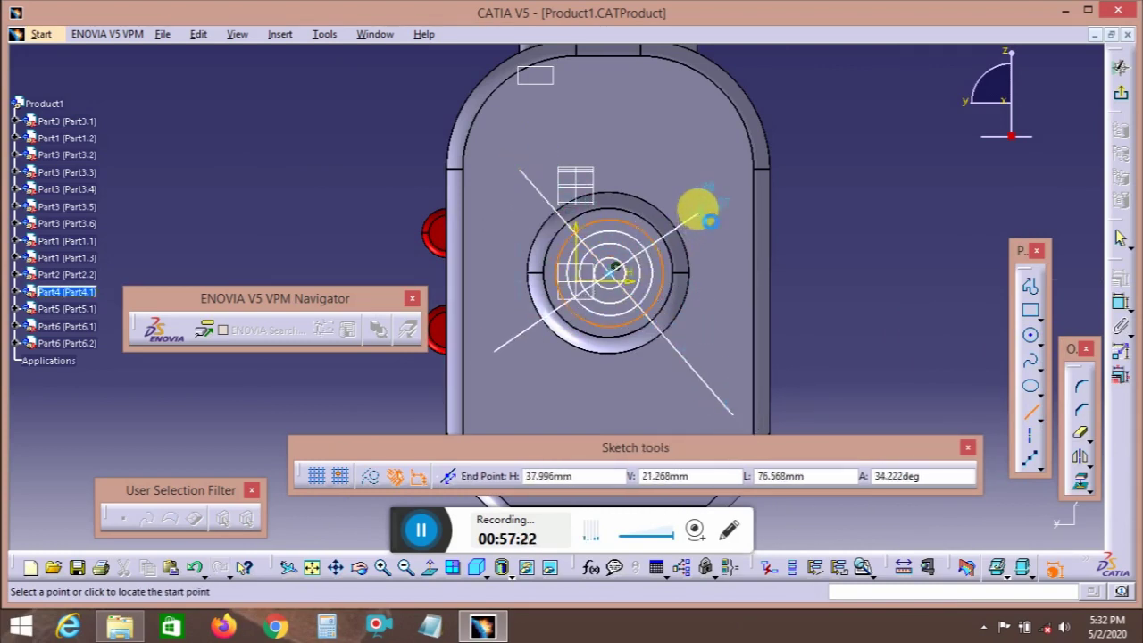
pyautogui.click(610, 408)
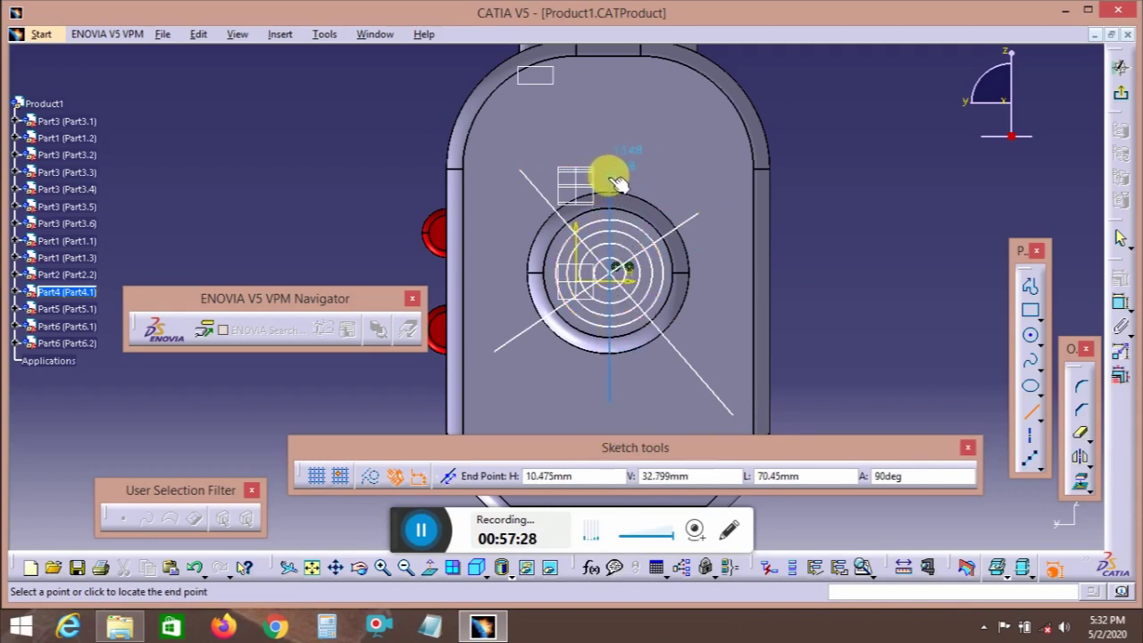
pyautogui.click(611, 176)
pyautogui.click(457, 287)
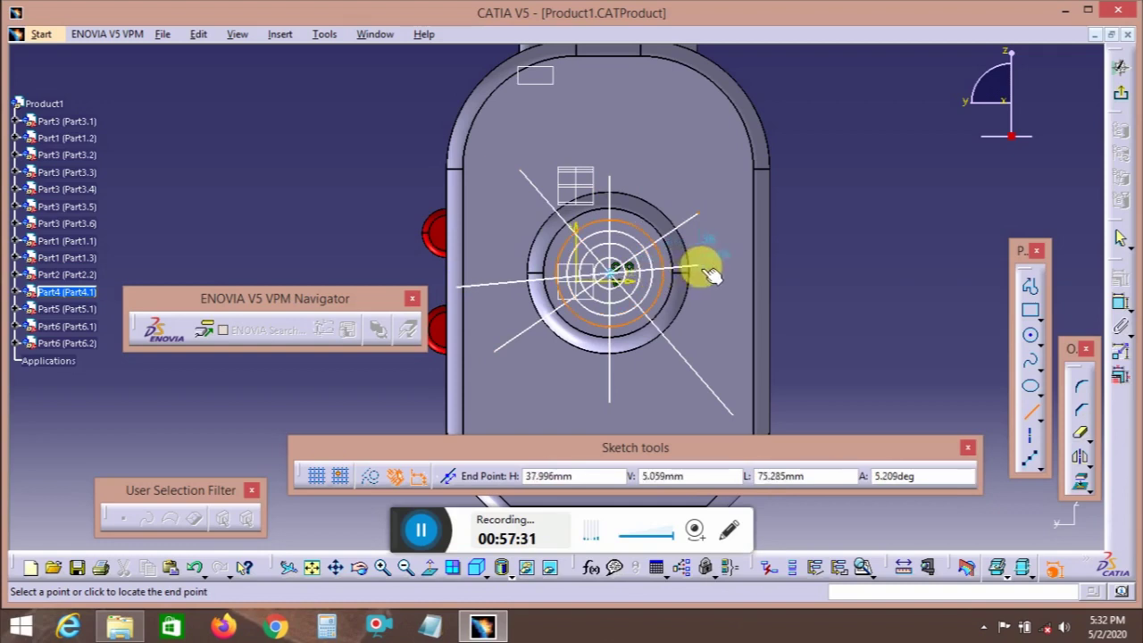
pyautogui.click(739, 266)
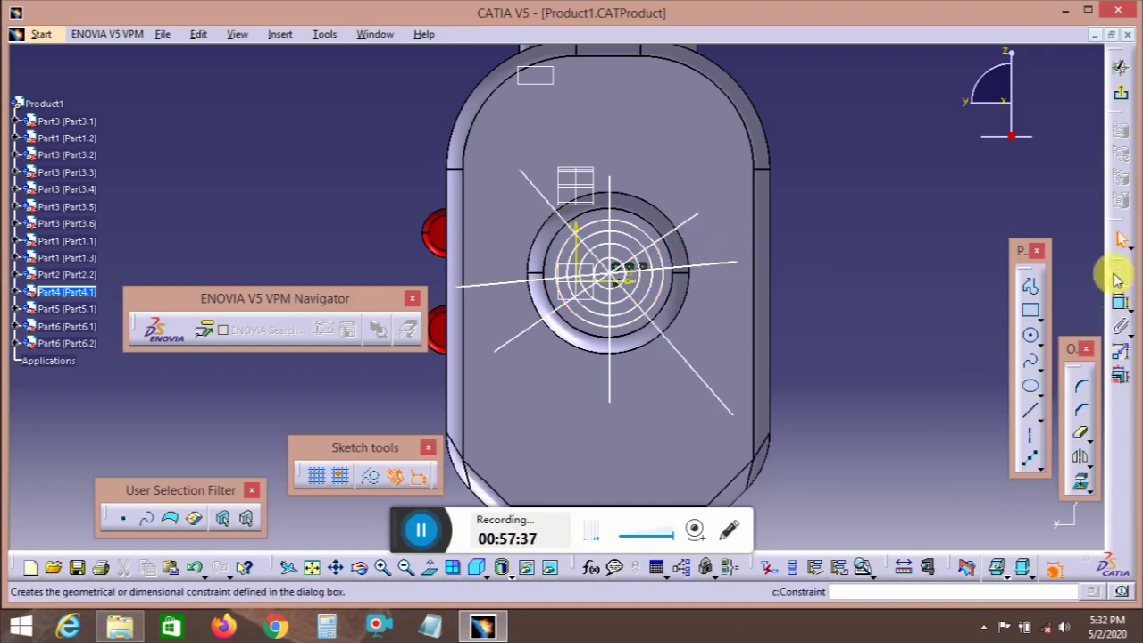
# - Constrain the nearly horizontal line through the circles' centre to be horizontal
pyautogui.click(1118, 302)
pyautogui.click(761, 265)
pyautogui.rightClick(783, 266)
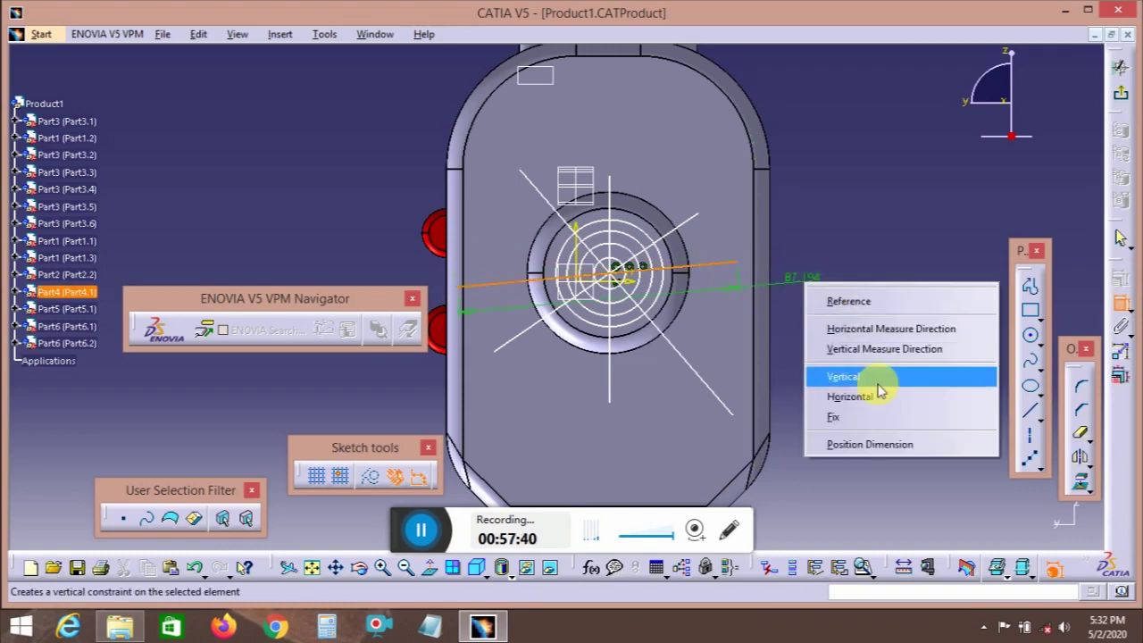
pyautogui.click(880, 397)
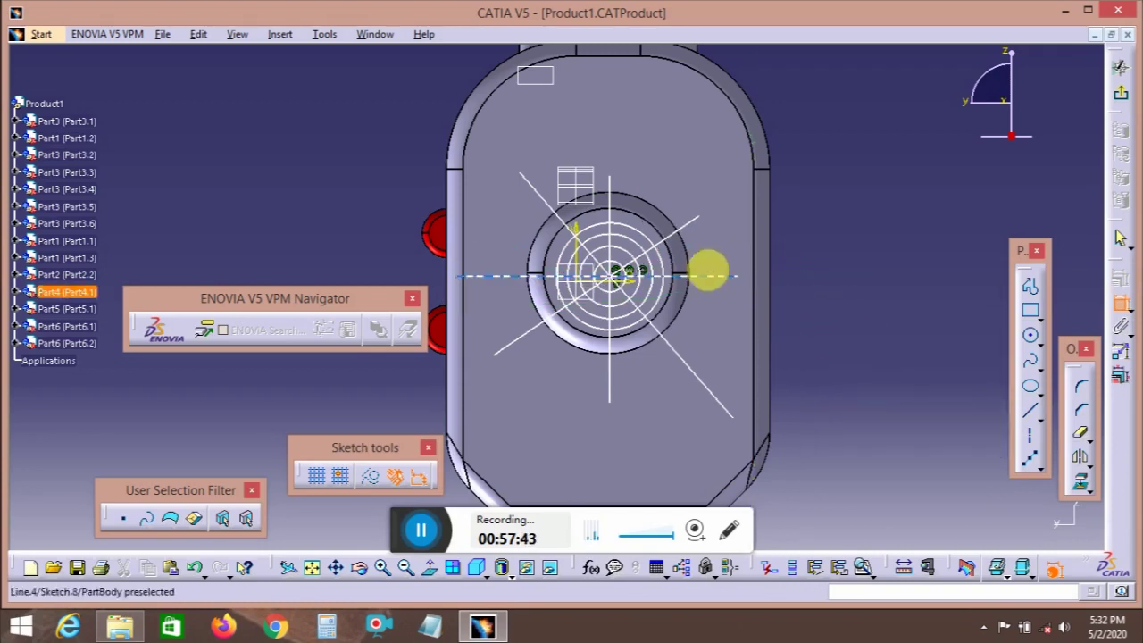
# - Make the outermost sketched circle concentric with the circular edge of the cylinder's end face
pyautogui.click(653, 234)
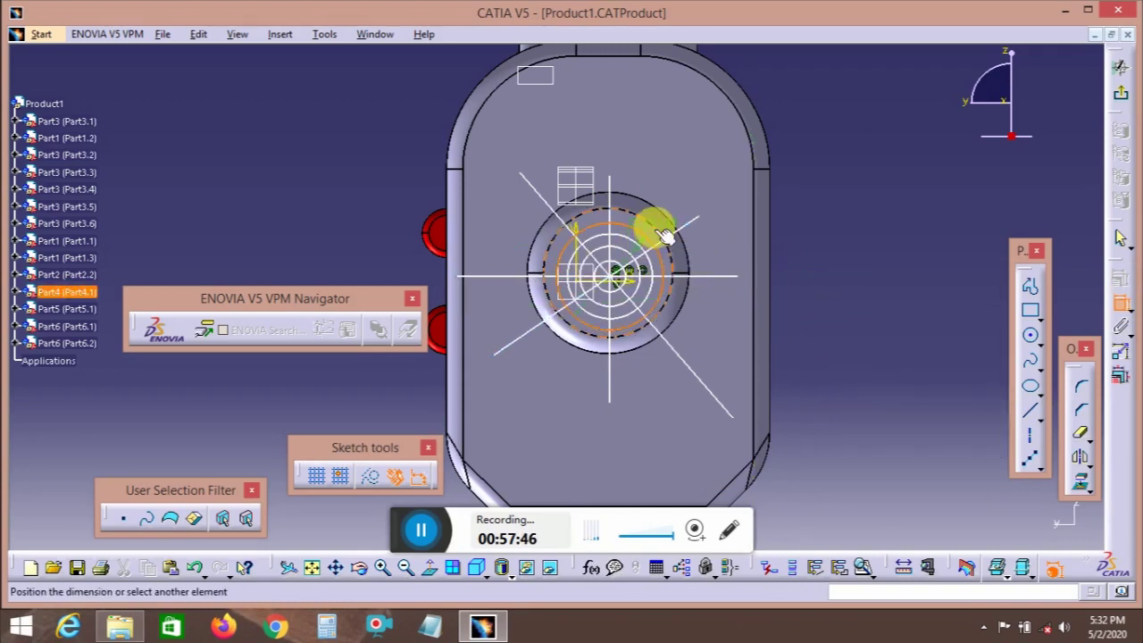
pyautogui.rightClick(810, 250)
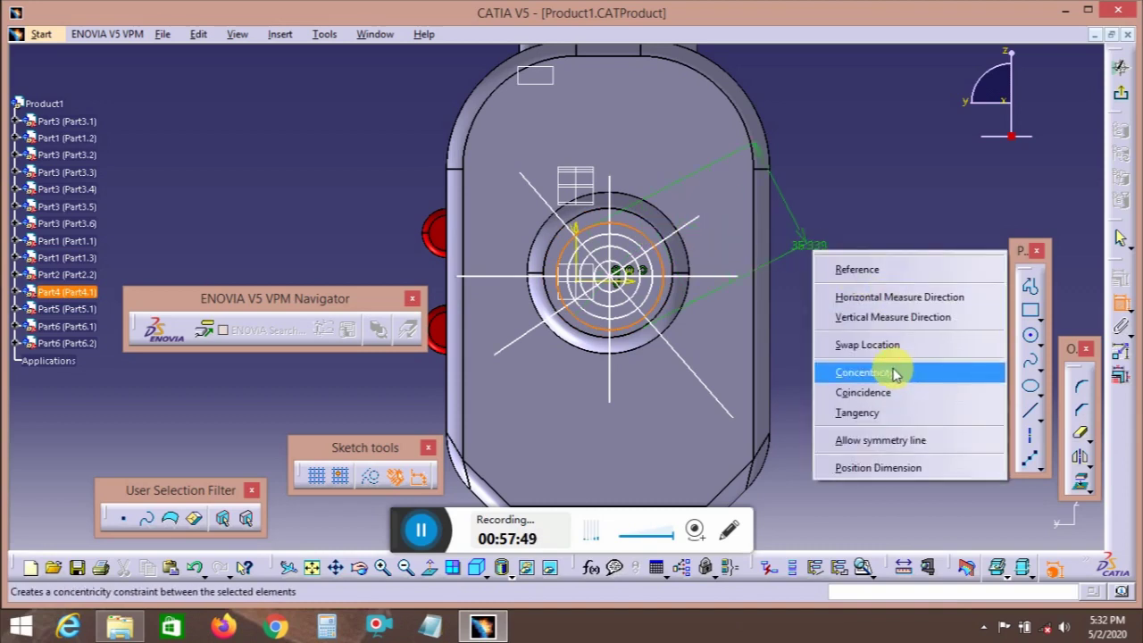
pyautogui.click(895, 373)
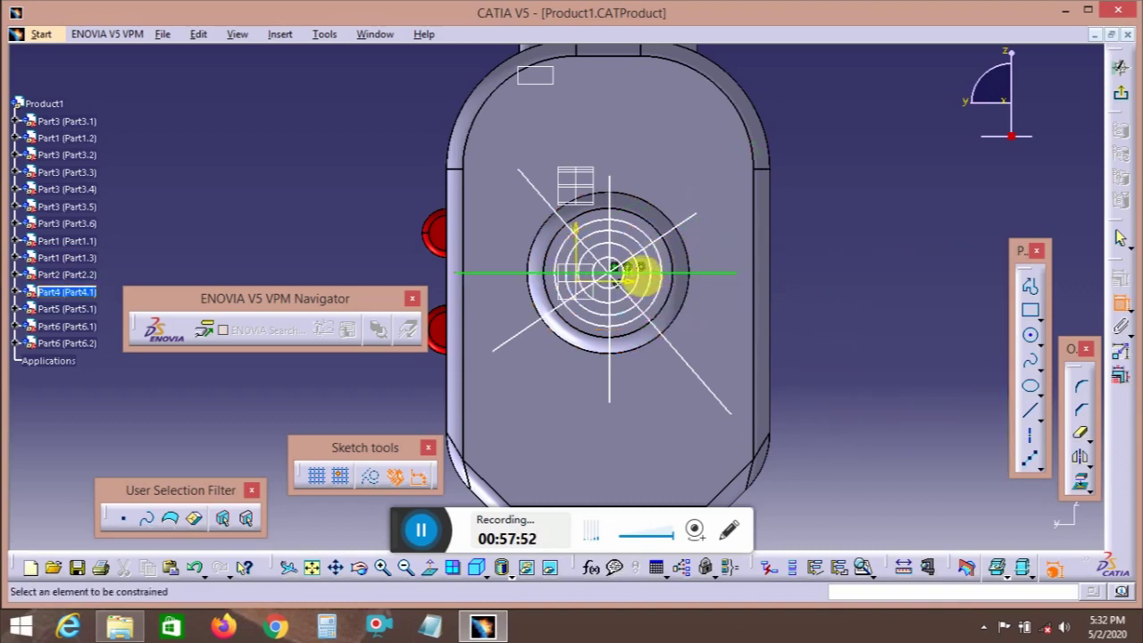
pyautogui.click(621, 205)
pyautogui.rightClick(837, 283)
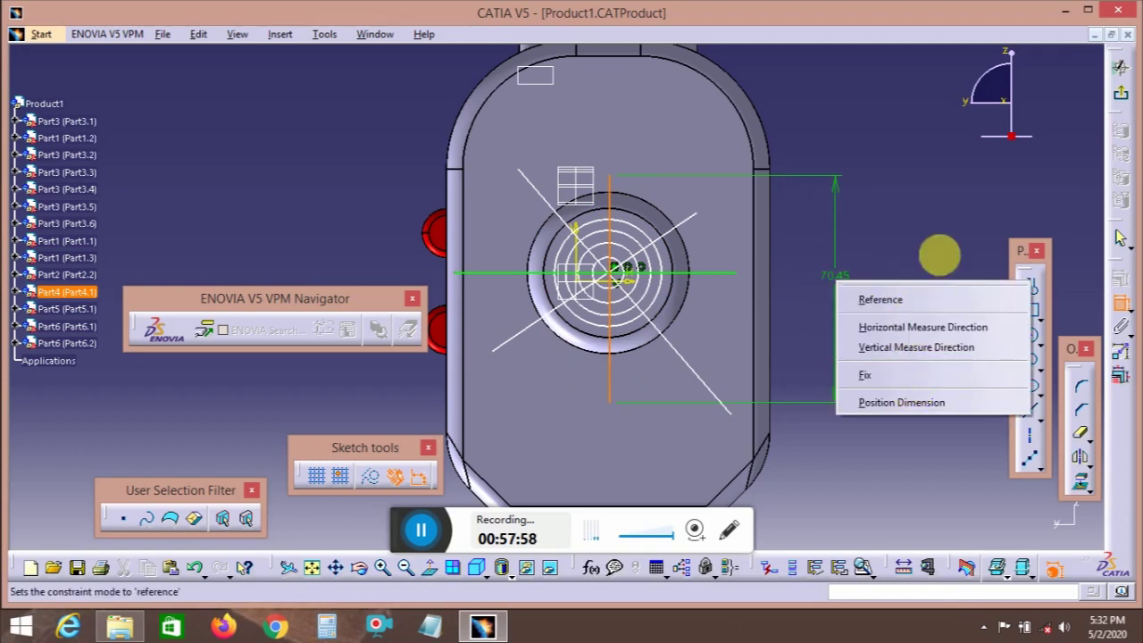
pyautogui.click(958, 231)
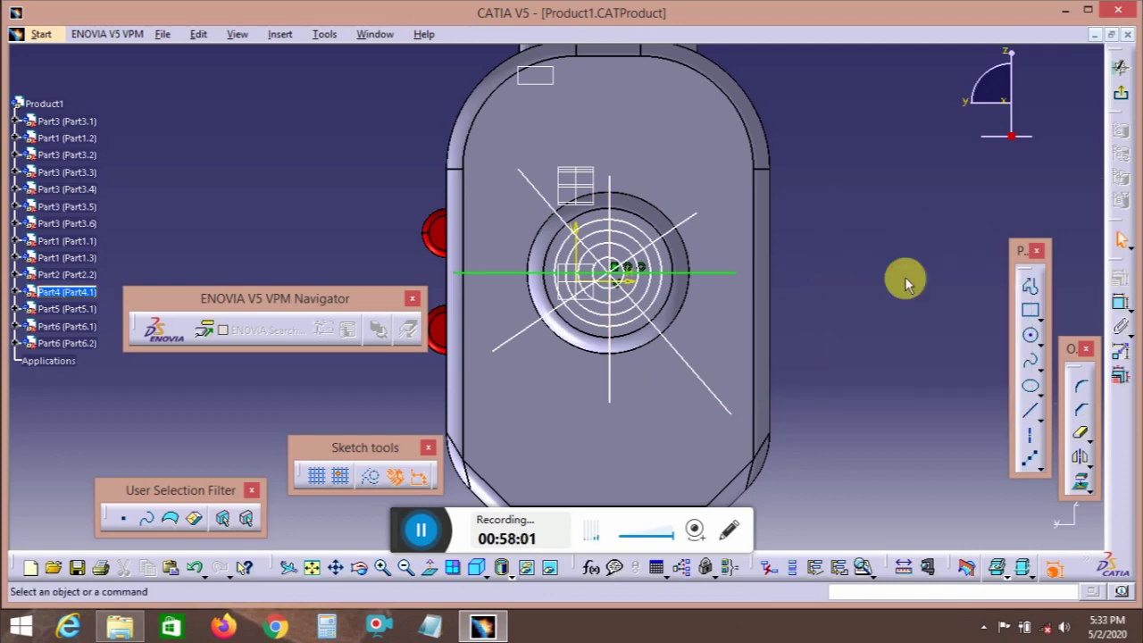
# - Dimension the angle between the horizontal line and the longer diagonal descending to its lower end, and set it to 45 degrees
pyautogui.click(1121, 303)
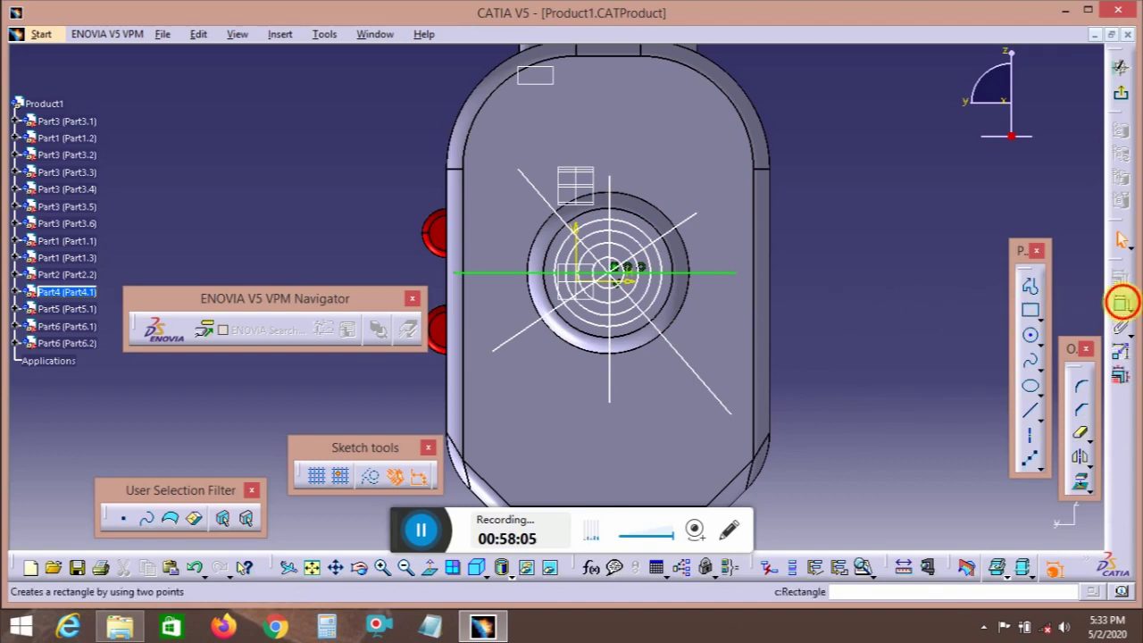
pyautogui.click(717, 279)
pyautogui.click(683, 358)
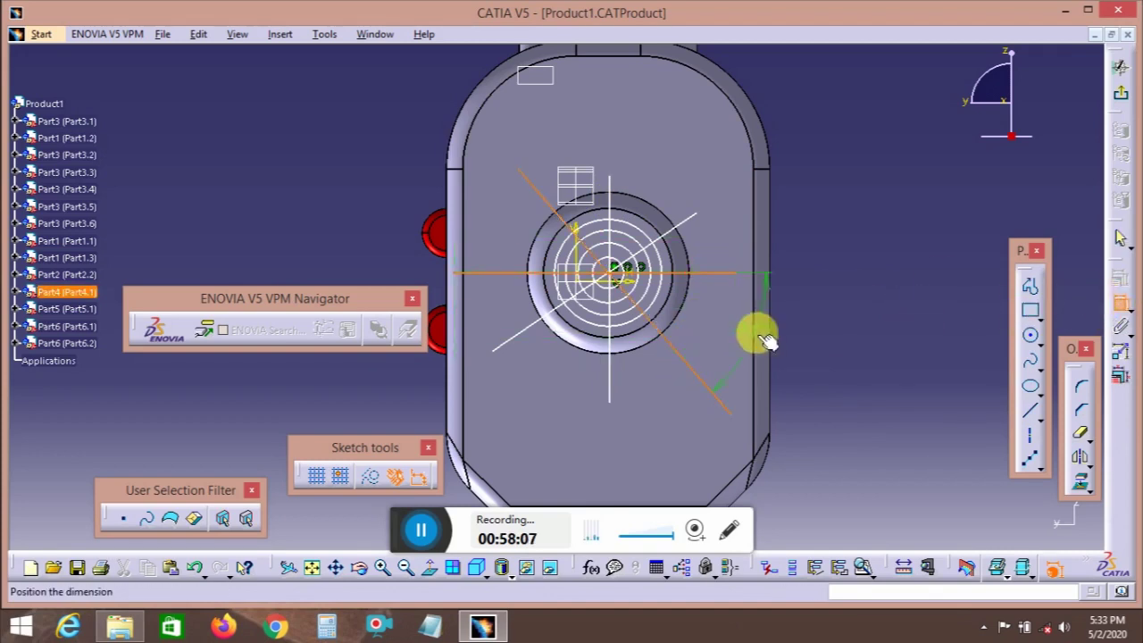
pyautogui.doubleClick(804, 334)
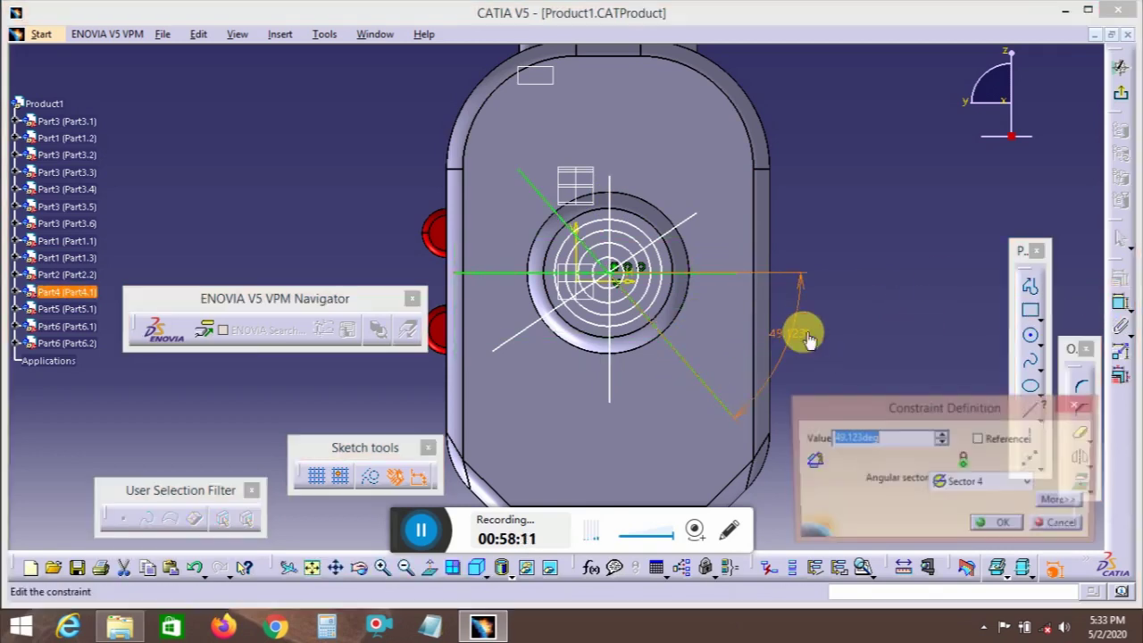
pyautogui.write('45')
pyautogui.press('Return')
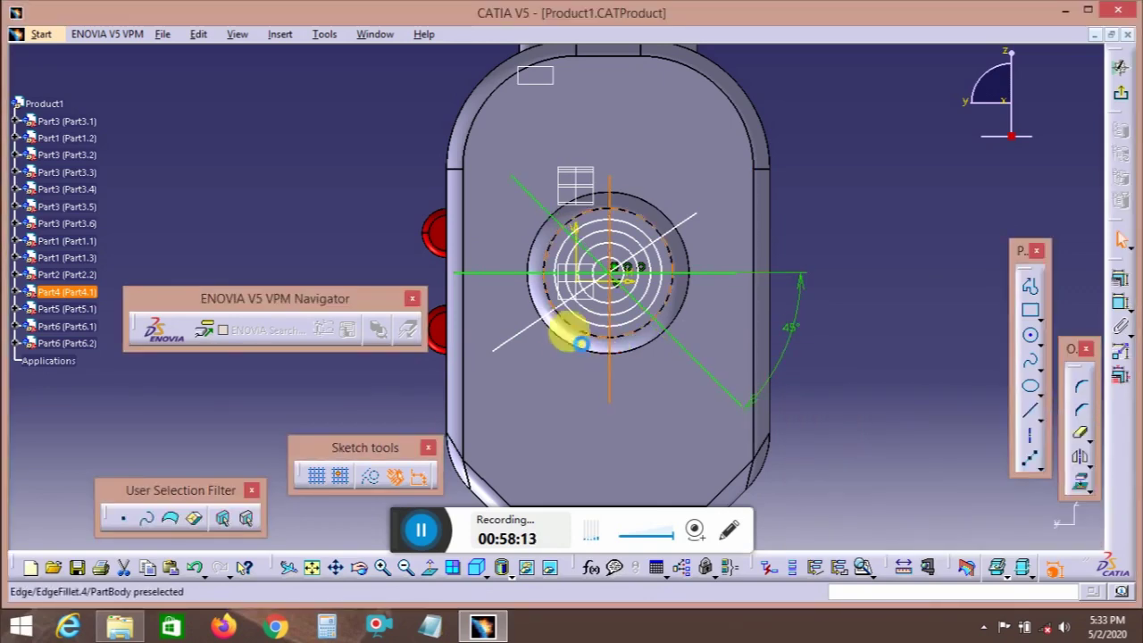
# - Dimension the angle between the other diagonal and the vertical line, and set it to 45 degrees
pyautogui.click(527, 325)
pyautogui.click(1121, 301)
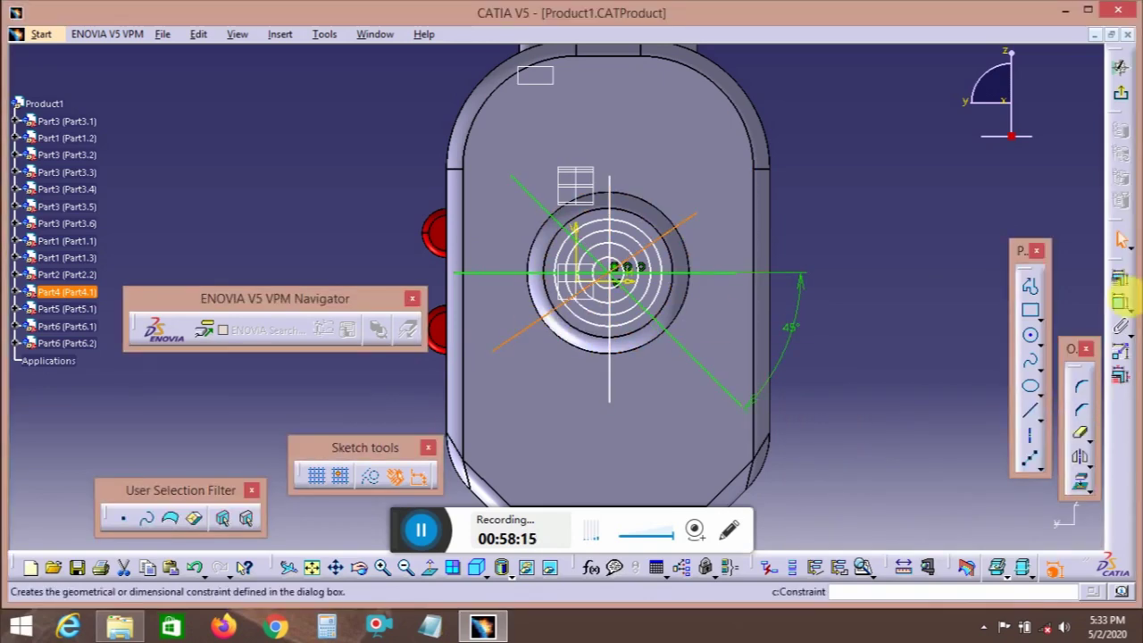
pyautogui.click(610, 378)
pyautogui.doubleClick(541, 386)
pyautogui.write('4')
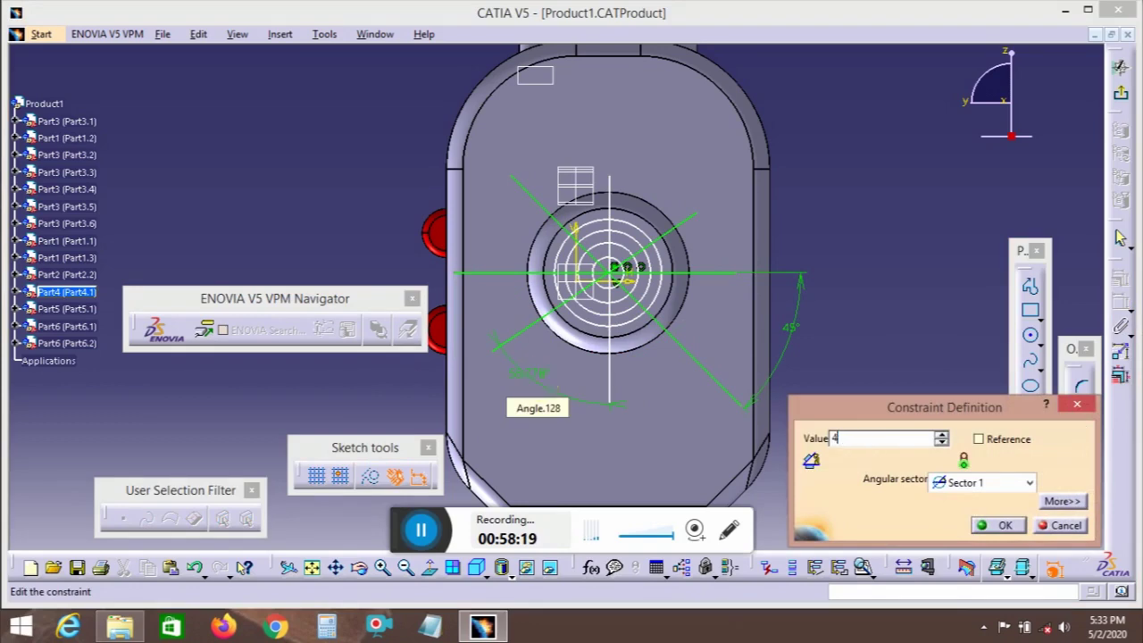
pyautogui.write('5')
pyautogui.press('Return')
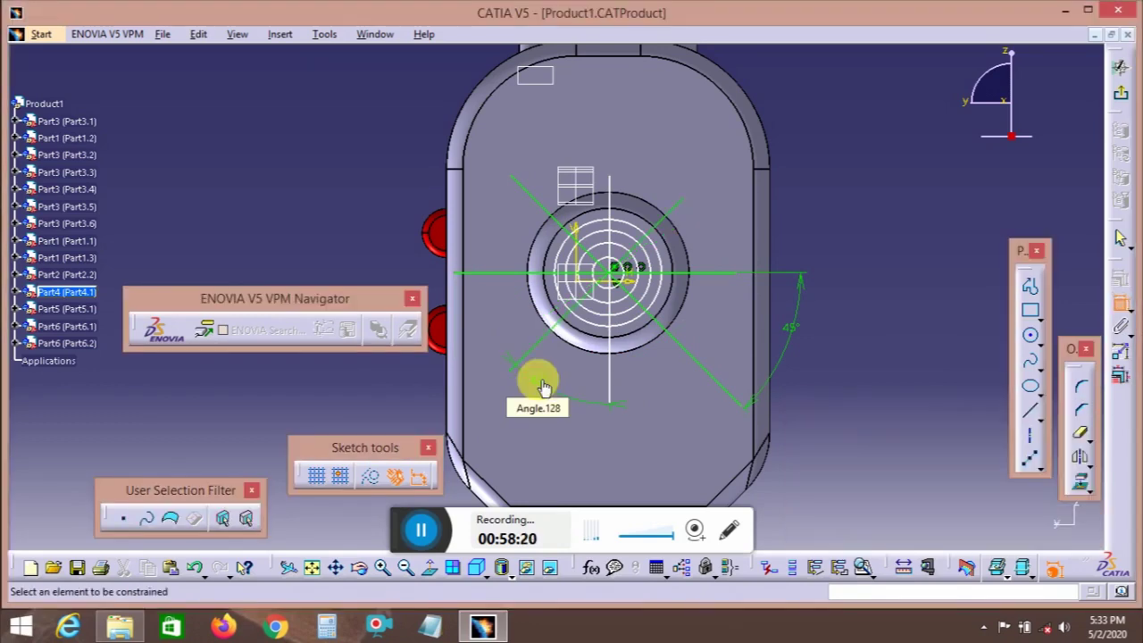
# - Quick-trim the two outer circles between the spokes so that only alternating arc segments remain
pyautogui.click(1080, 438)
pyautogui.scroll(5, 651, 319)
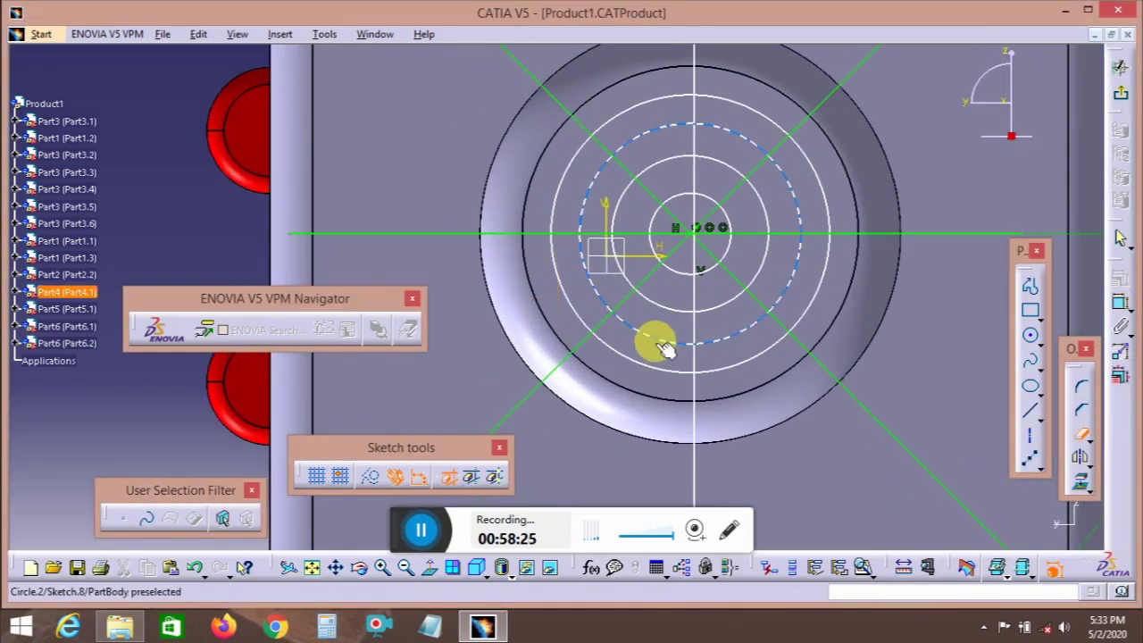
pyautogui.click(695, 329)
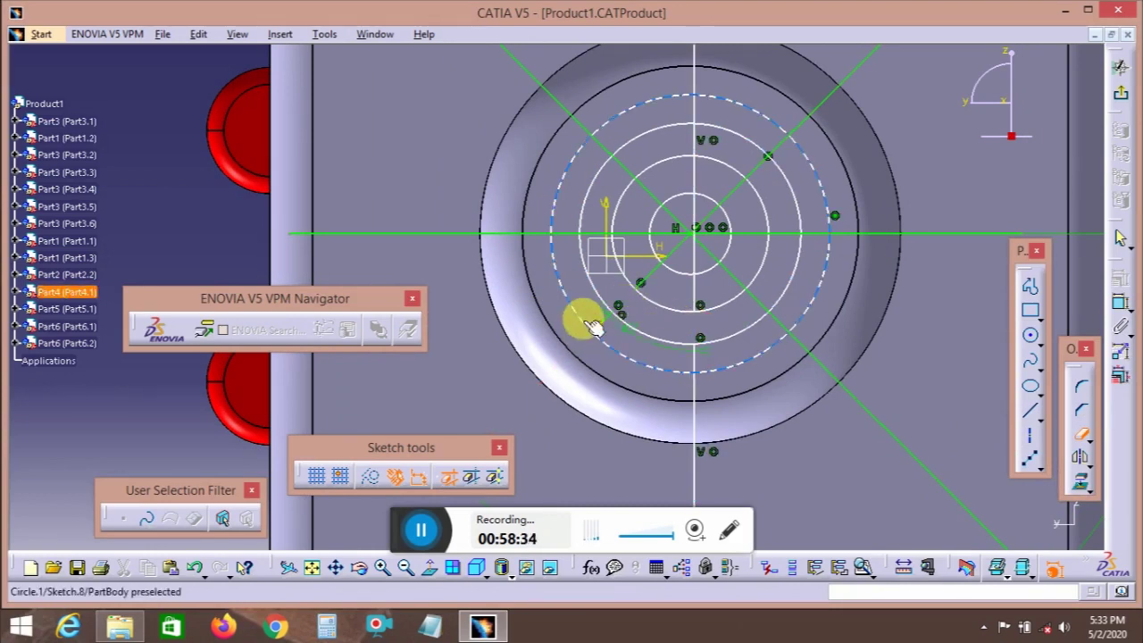
pyautogui.click(617, 305)
pyautogui.click(700, 338)
pyautogui.click(730, 344)
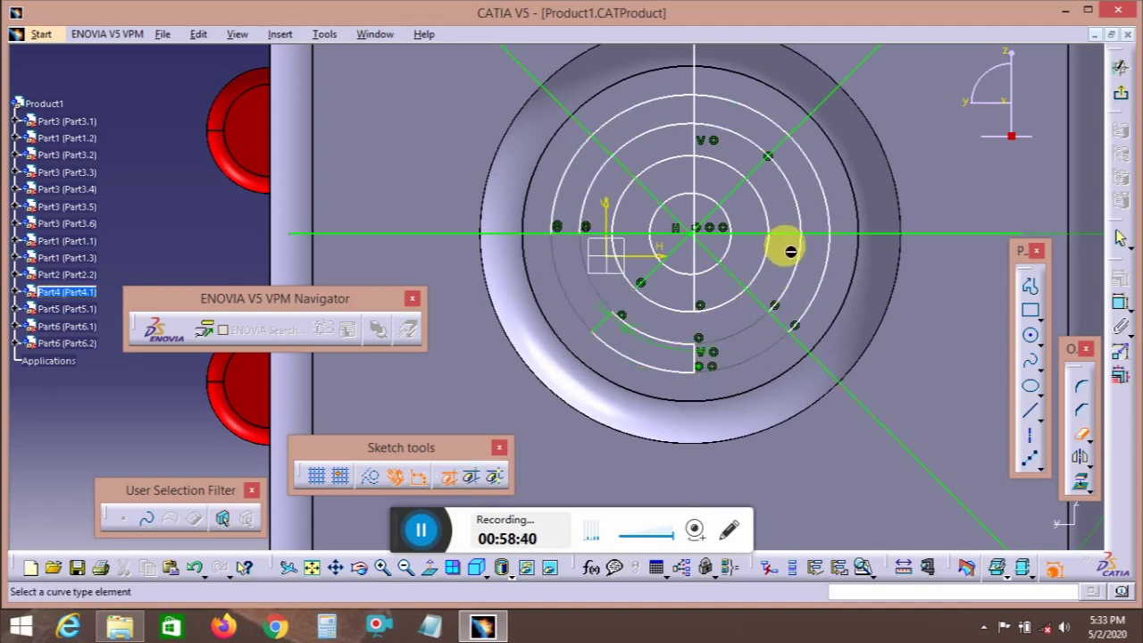
pyautogui.click(759, 302)
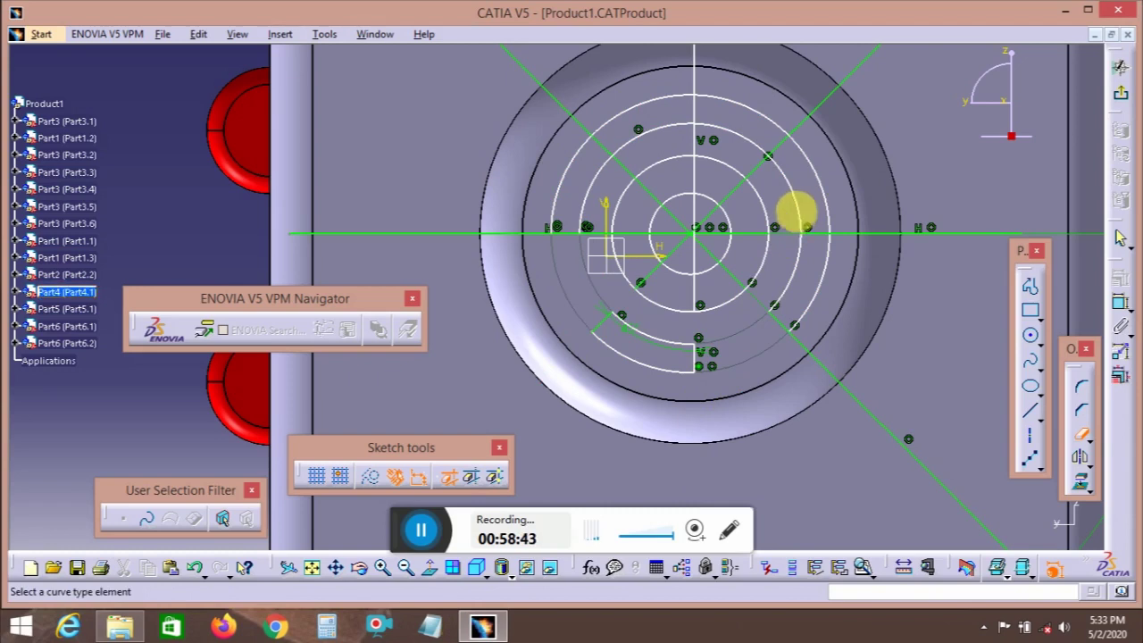
pyautogui.click(812, 202)
pyautogui.click(710, 134)
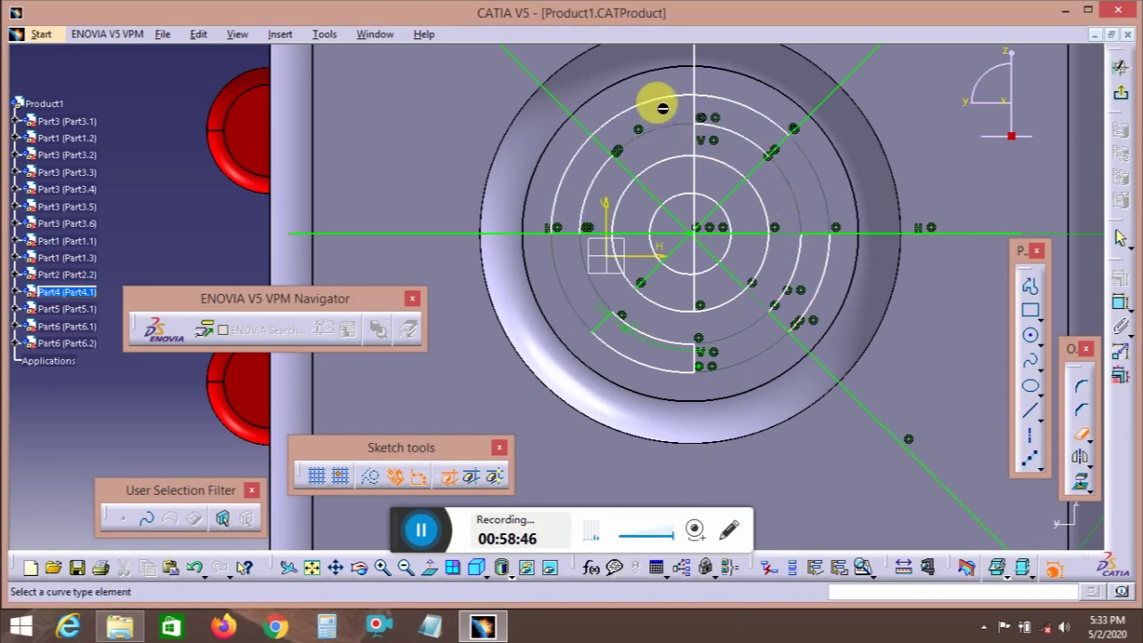
# - Trim away the ends of the vertical, horizontal and diagonal lines that extend beyond the outermost circle
pyautogui.click(694, 75)
pyautogui.click(820, 116)
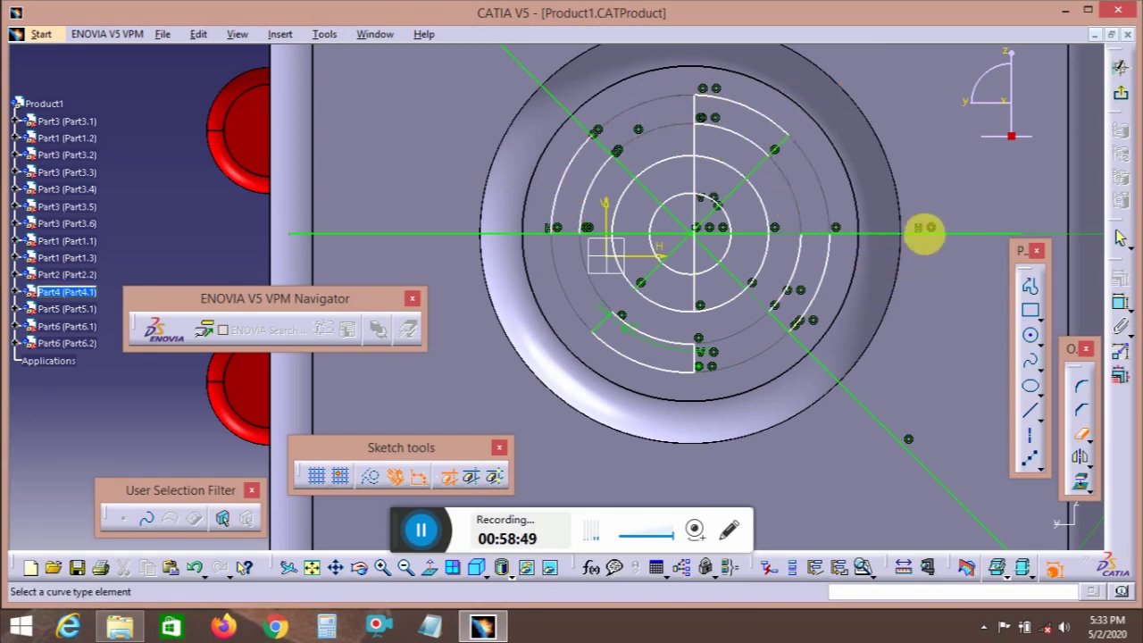
pyautogui.click(923, 229)
pyautogui.click(862, 388)
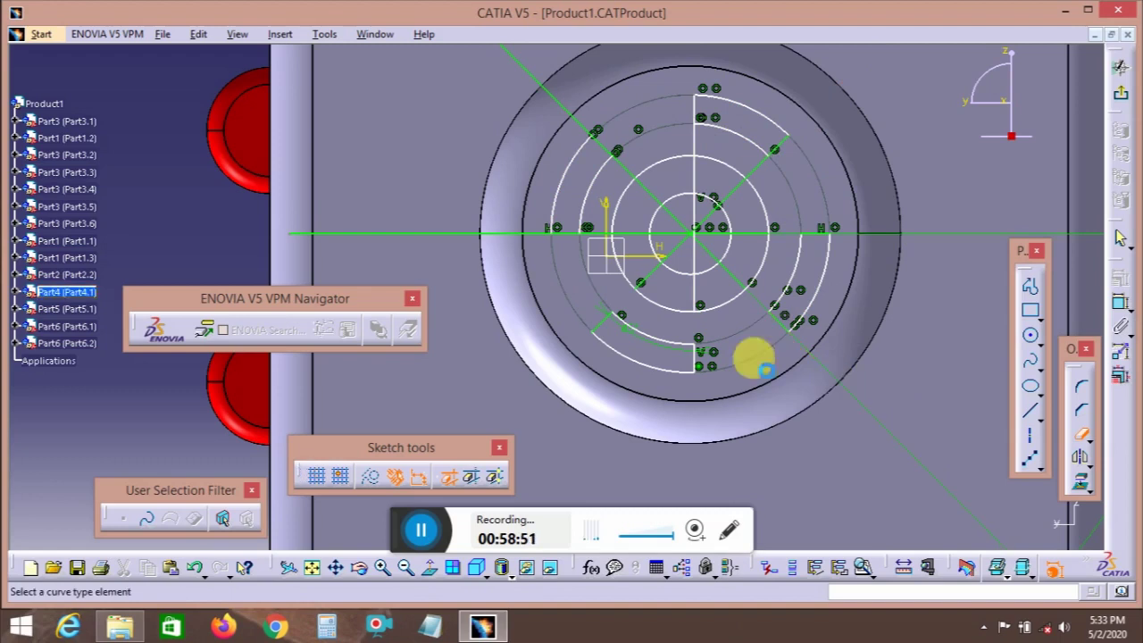
pyautogui.click(504, 243)
pyautogui.click(557, 98)
pyautogui.click(620, 158)
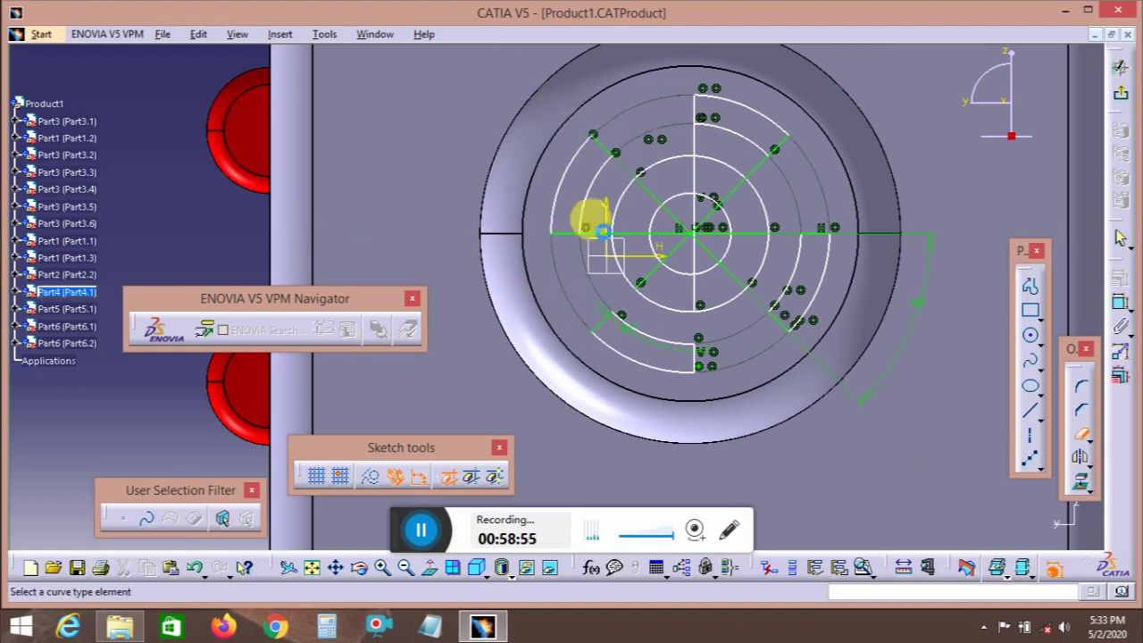
# - Trim the two inner circles and the spoke pieces between the rings into alternating closed segments, and exit the sketch
pyautogui.click(603, 235)
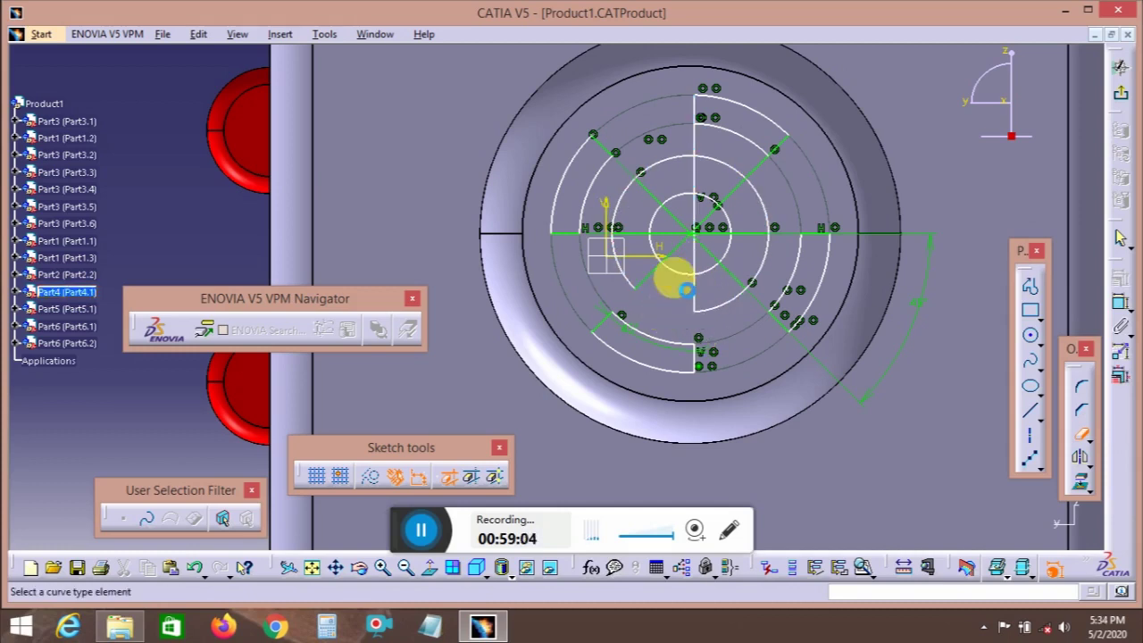
pyautogui.click(671, 188)
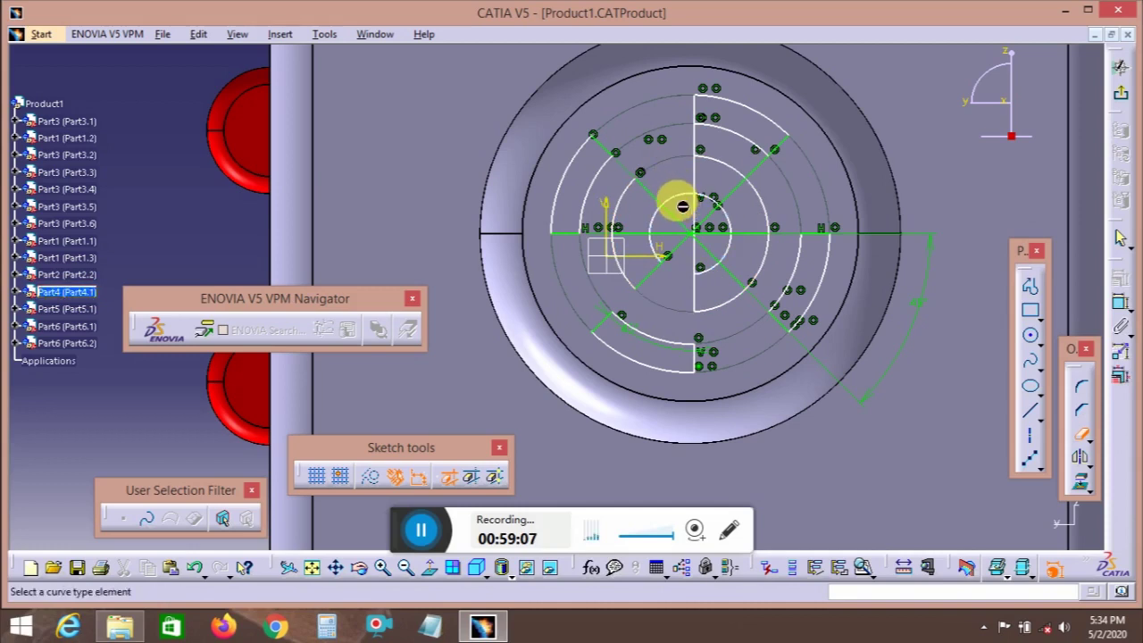
pyautogui.moveTo(741, 230)
pyautogui.mouseDown()
pyautogui.moveTo(763, 216)
pyautogui.moveTo(723, 226)
pyautogui.moveTo(693, 210)
pyautogui.moveTo(676, 222)
pyautogui.moveTo(676, 241)
pyautogui.mouseUp()
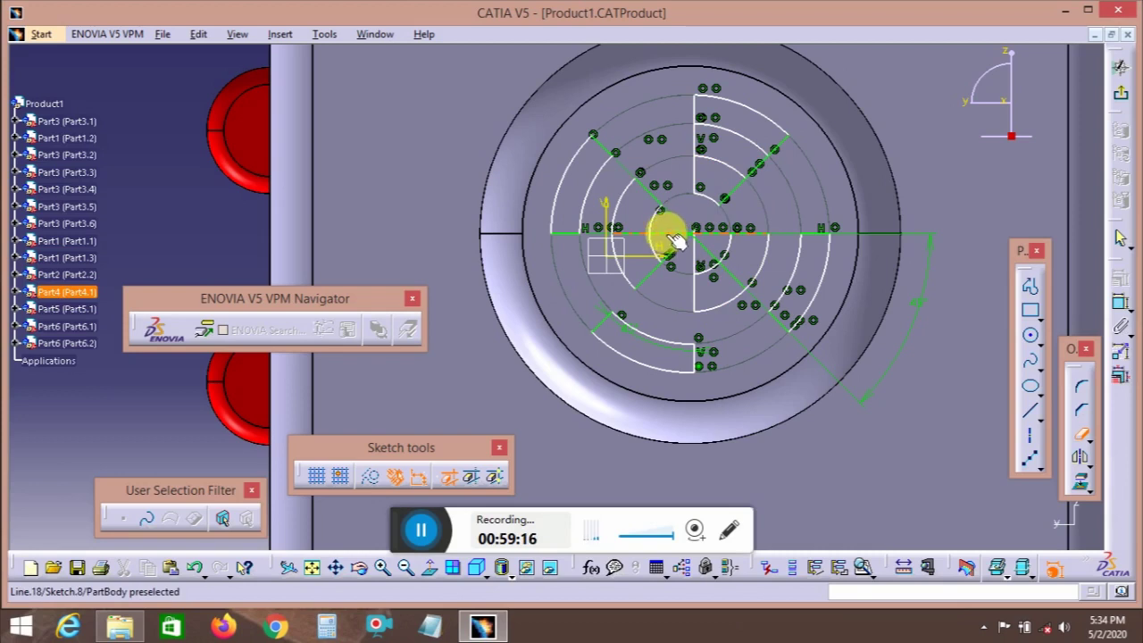
pyautogui.click(693, 263)
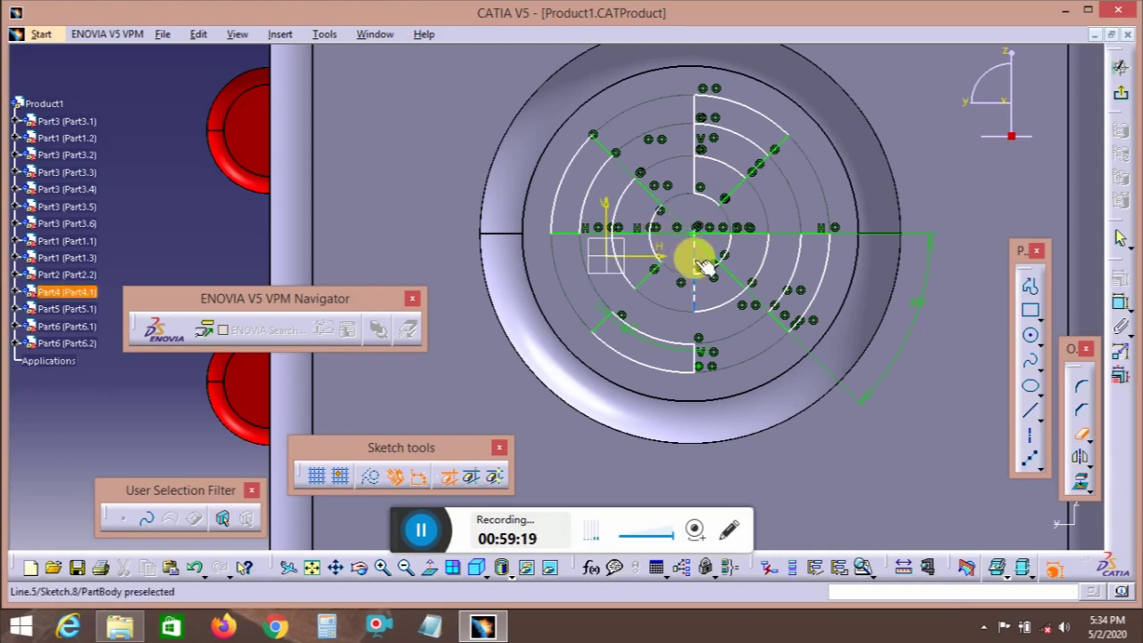
pyautogui.click(705, 268)
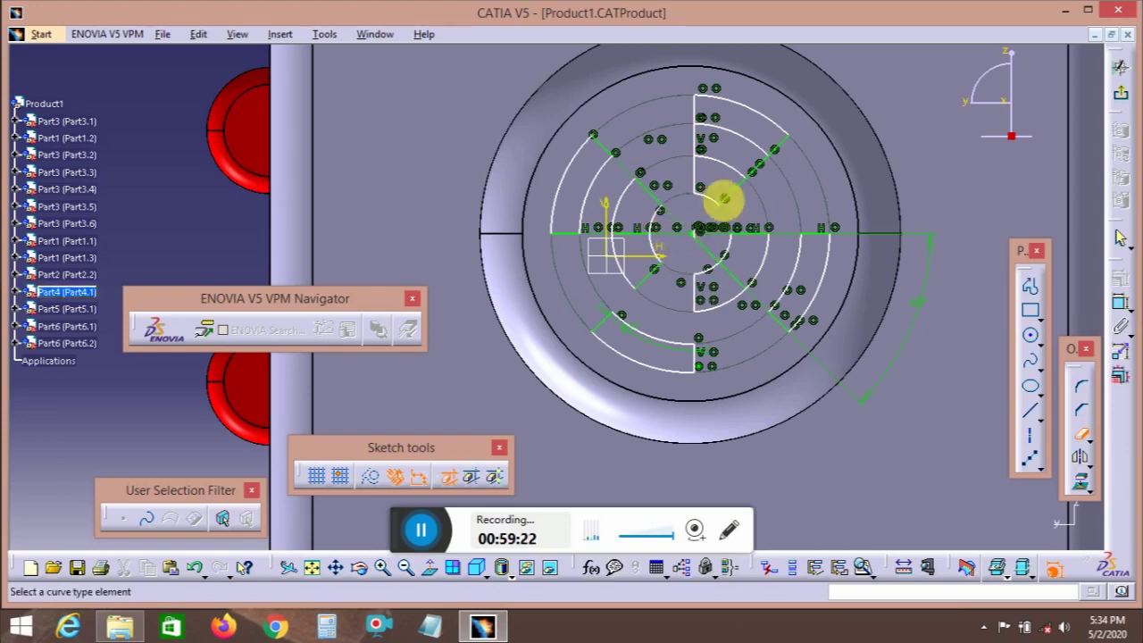
pyautogui.click(693, 141)
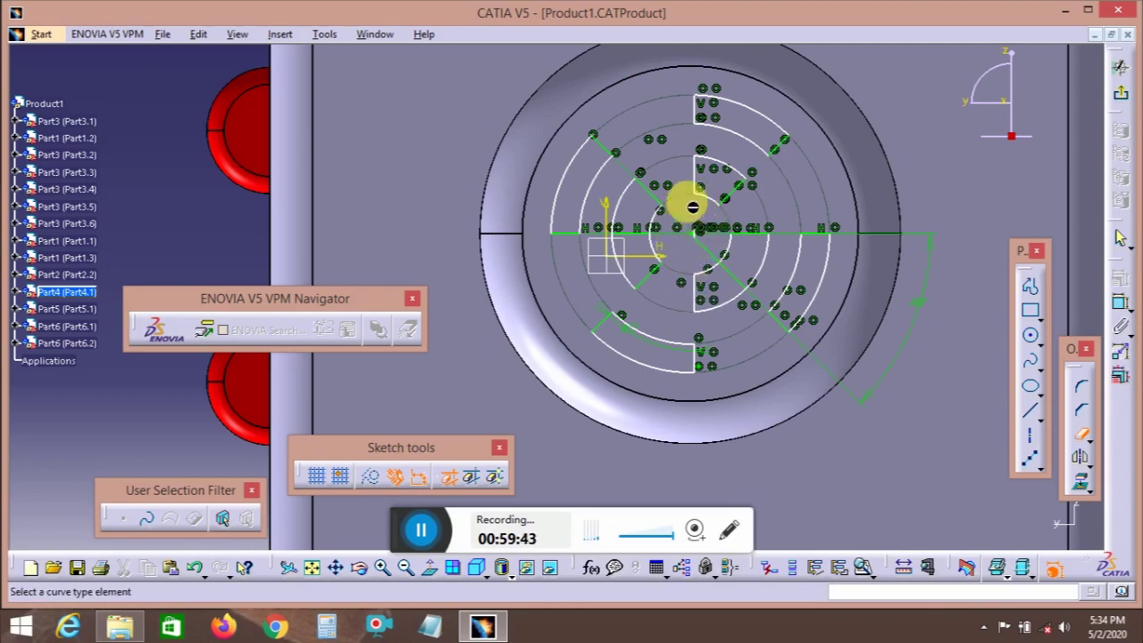
pyautogui.moveTo(692, 207)
pyautogui.mouseDown(button='middle')
pyautogui.moveTo(709, 264)
pyautogui.moveTo(739, 226)
pyautogui.moveTo(738, 329)
pyautogui.moveTo(744, 255)
pyautogui.moveTo(960, 194)
pyautogui.mouseUp(button='middle')
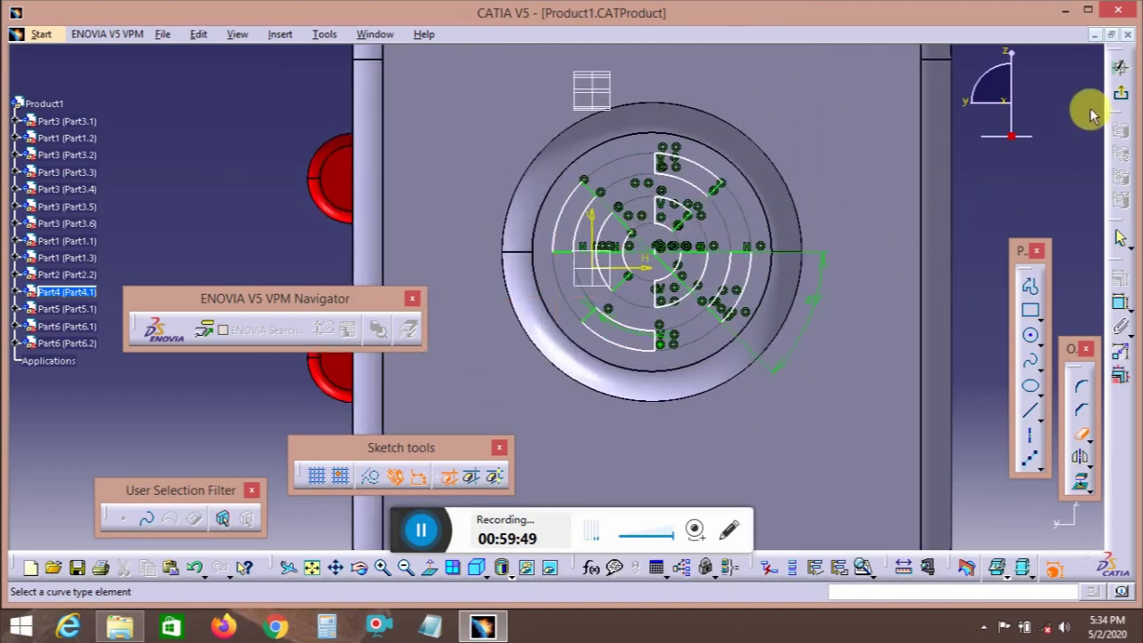
pyautogui.click(1120, 93)
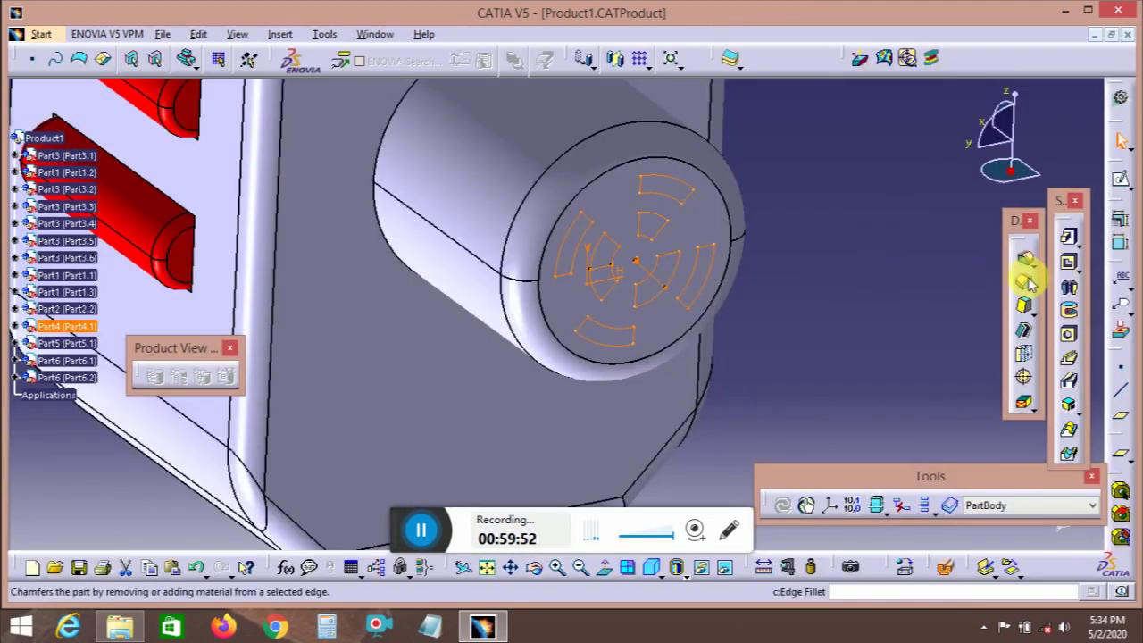
# - Try to cut a pocket from the segmented ring sketch on the cylinder's end face
pyautogui.click(1069, 262)
pyautogui.click(644, 368)
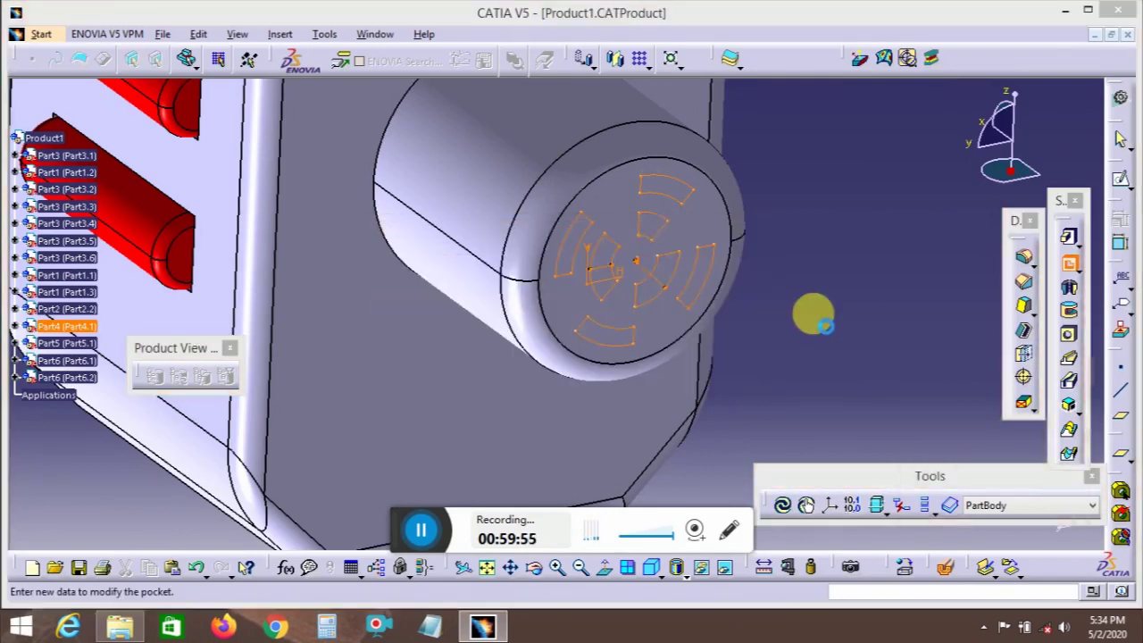
pyautogui.click(931, 525)
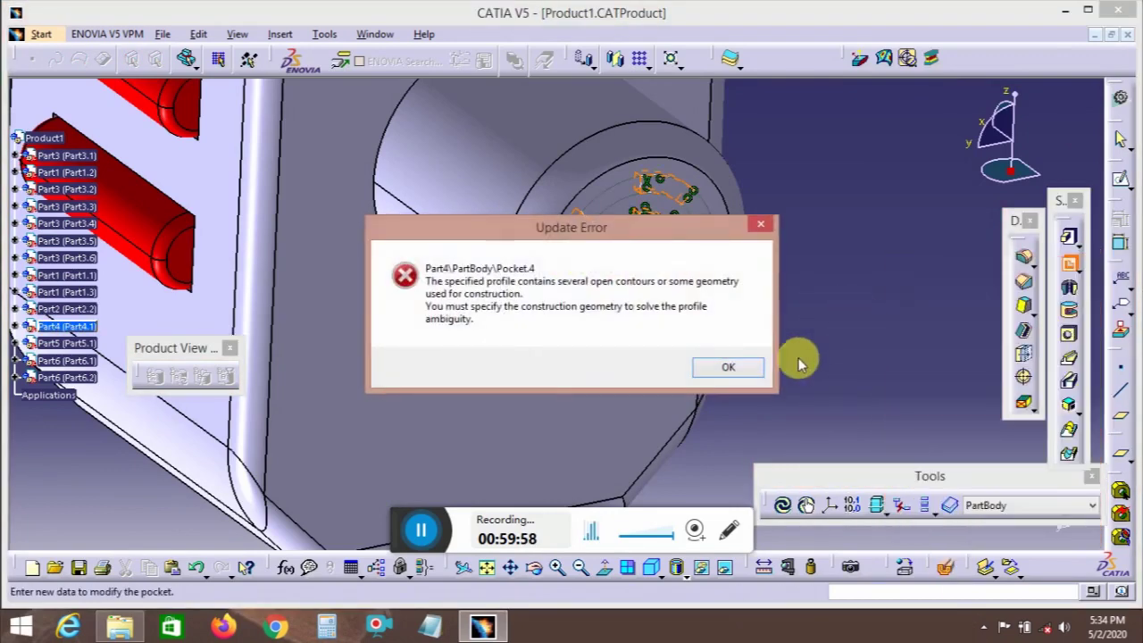
pyautogui.click(738, 367)
pyautogui.click(931, 526)
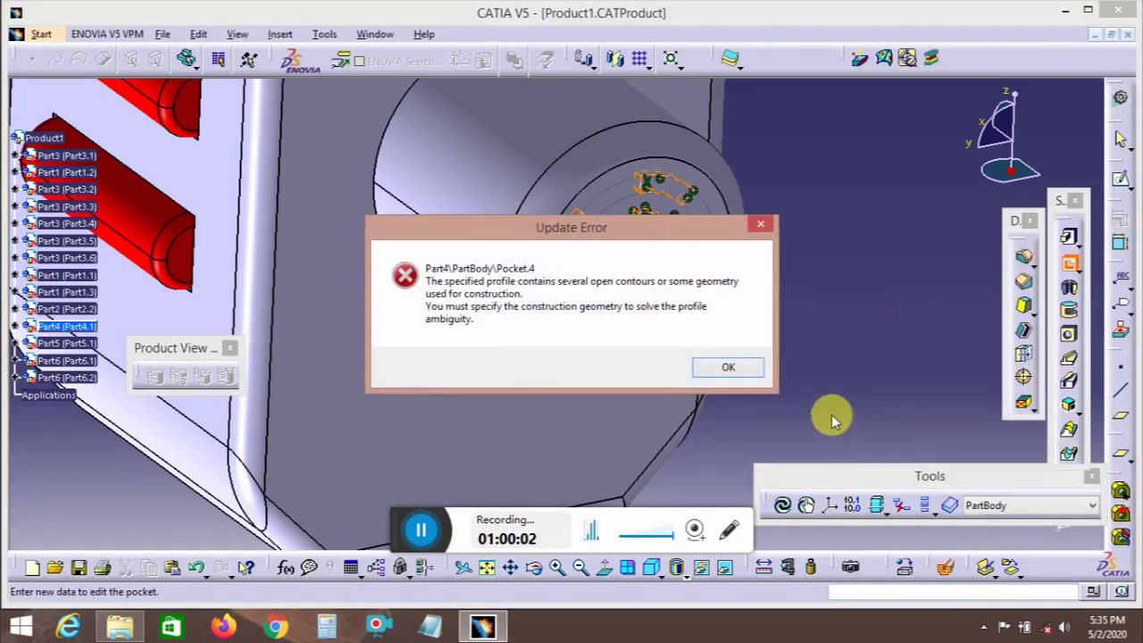
pyautogui.click(738, 366)
pyautogui.click(1079, 259)
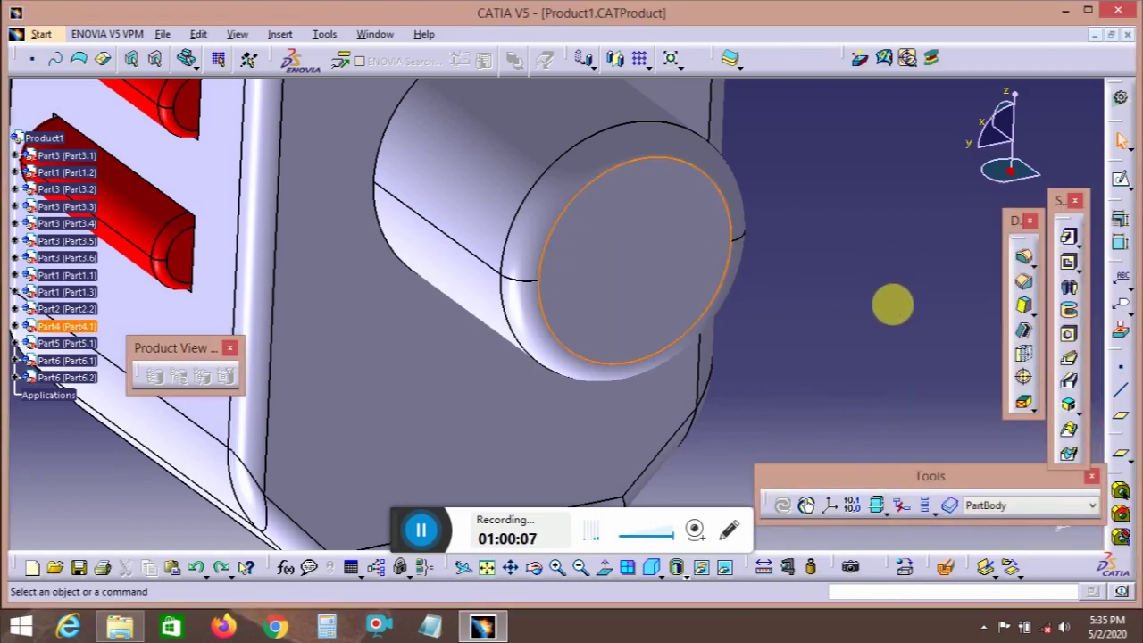
# - Define the cylinder's pad as the in-work object, and set the in-work object back to Pocket.3
pyautogui.doubleClick(637, 263)
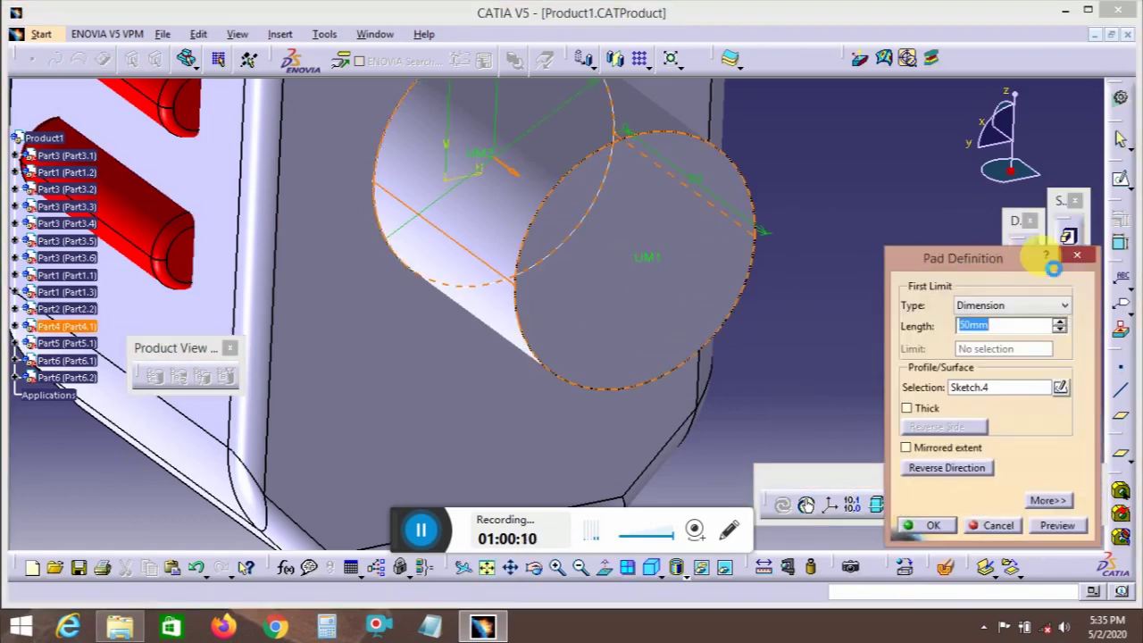
pyautogui.click(1076, 257)
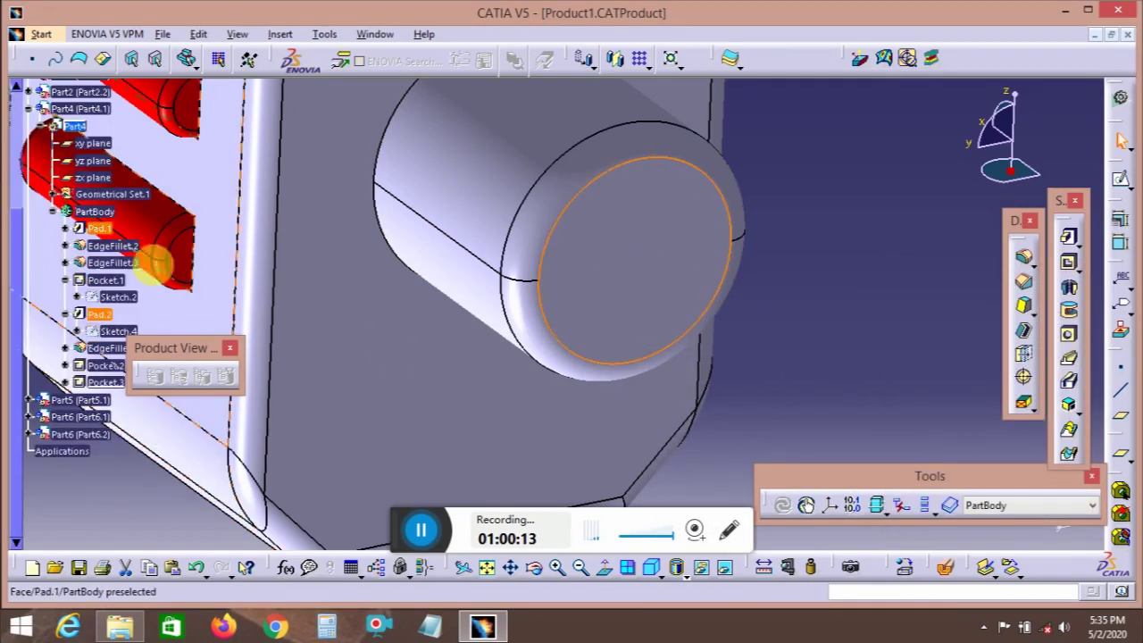
pyautogui.rightClick(93, 314)
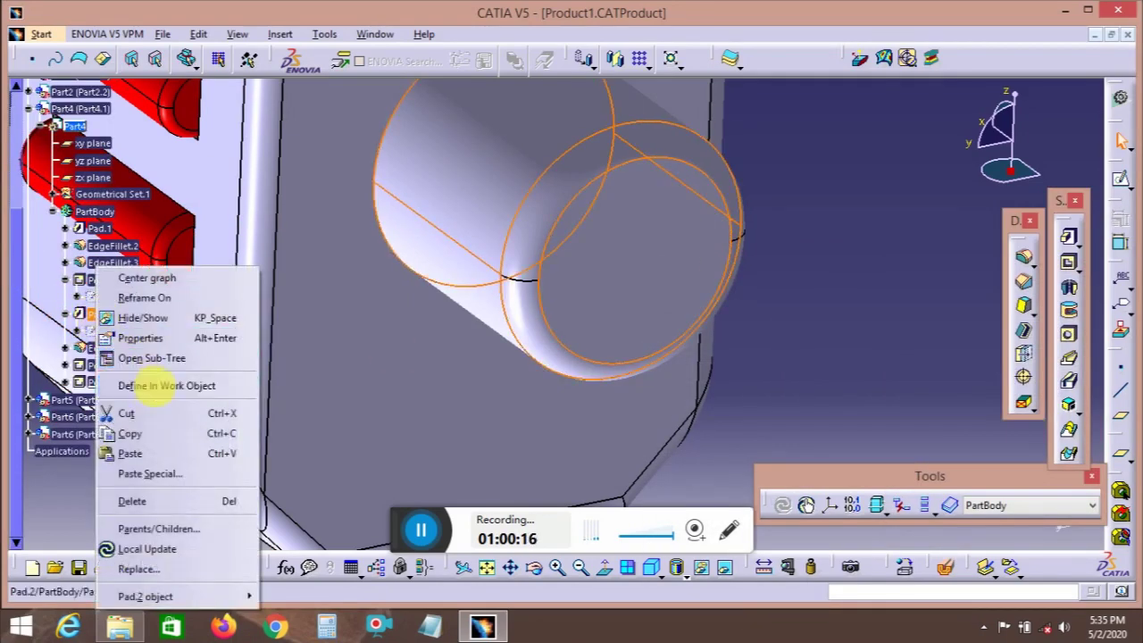
pyautogui.click(166, 385)
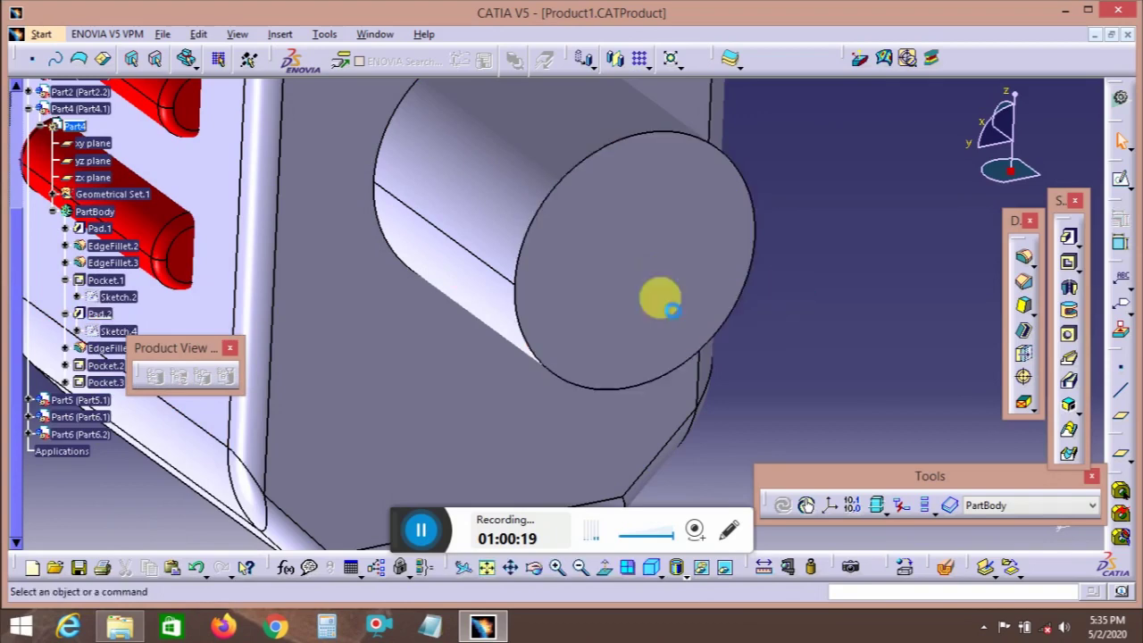
pyautogui.rightClick(100, 381)
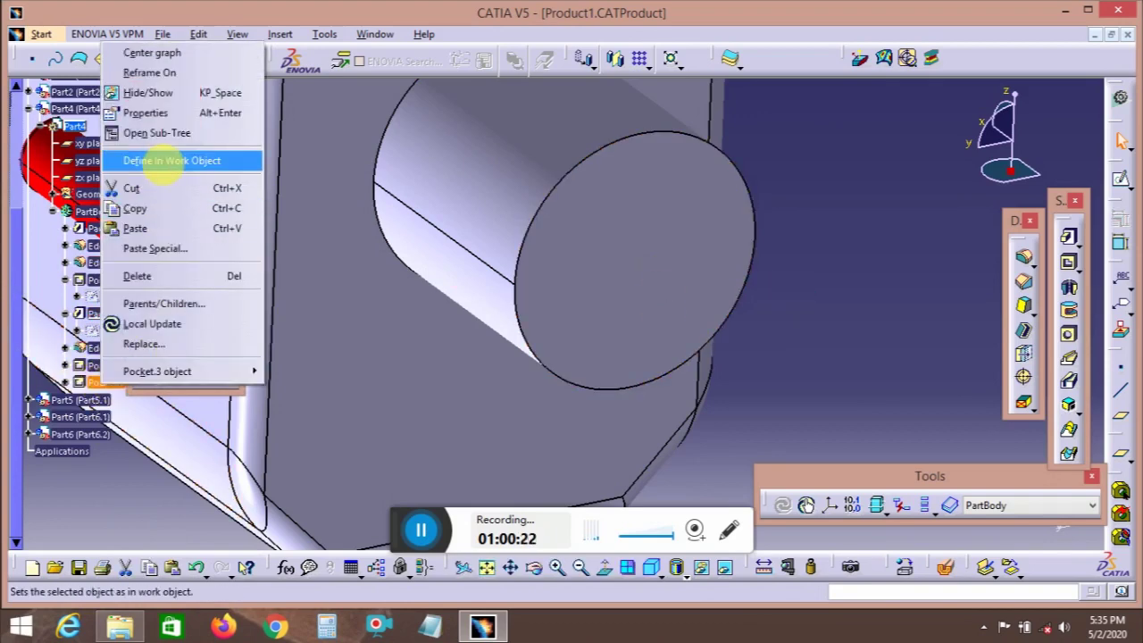
pyautogui.click(165, 163)
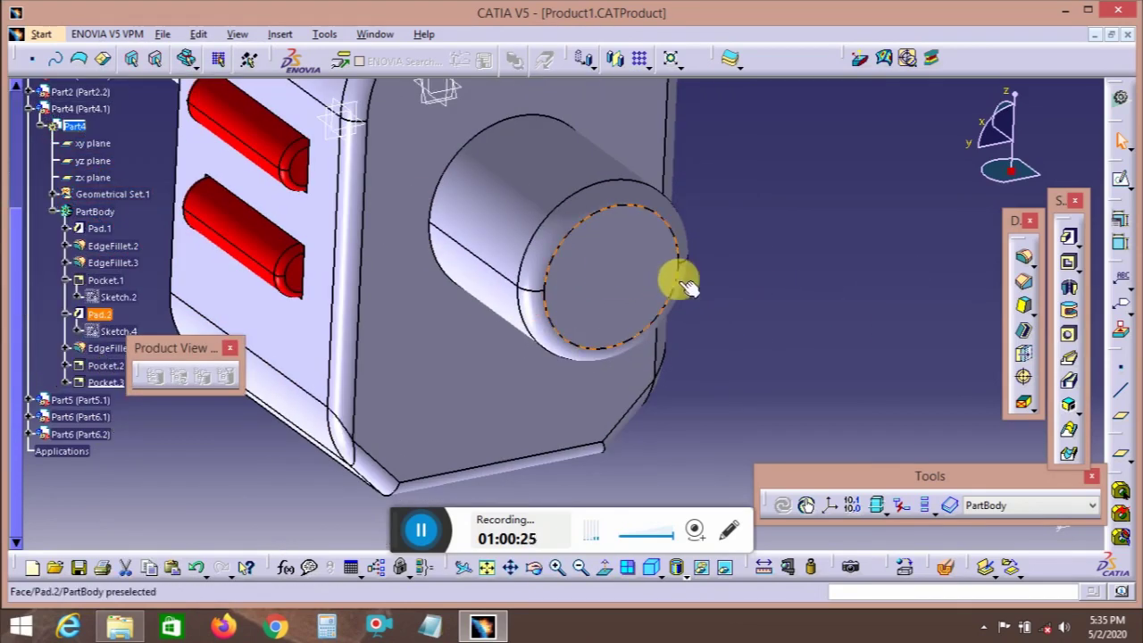
# - Open a sketch on the cylinder's end face and try to draw a circle centred on that face
pyautogui.click(686, 286)
pyautogui.click(1122, 183)
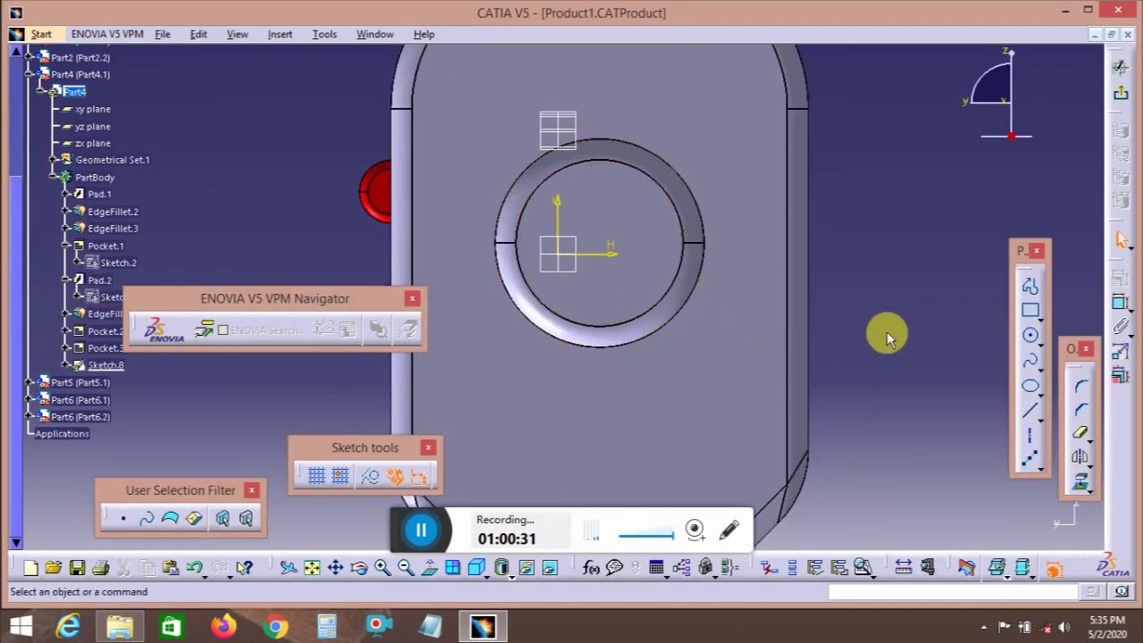
pyautogui.click(1032, 338)
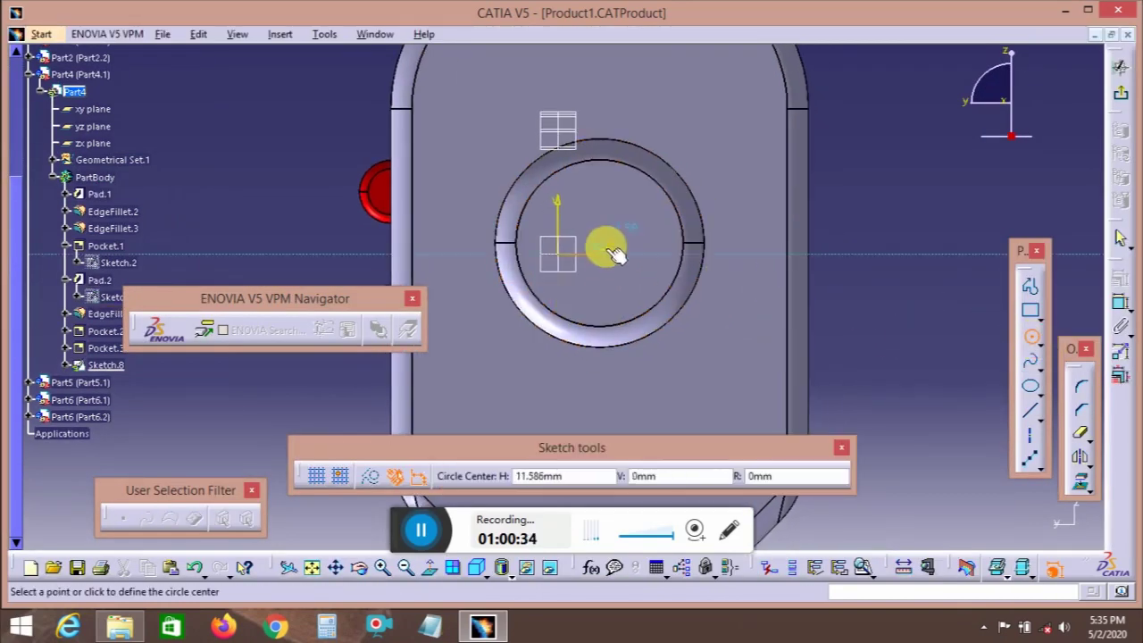
pyautogui.click(600, 239)
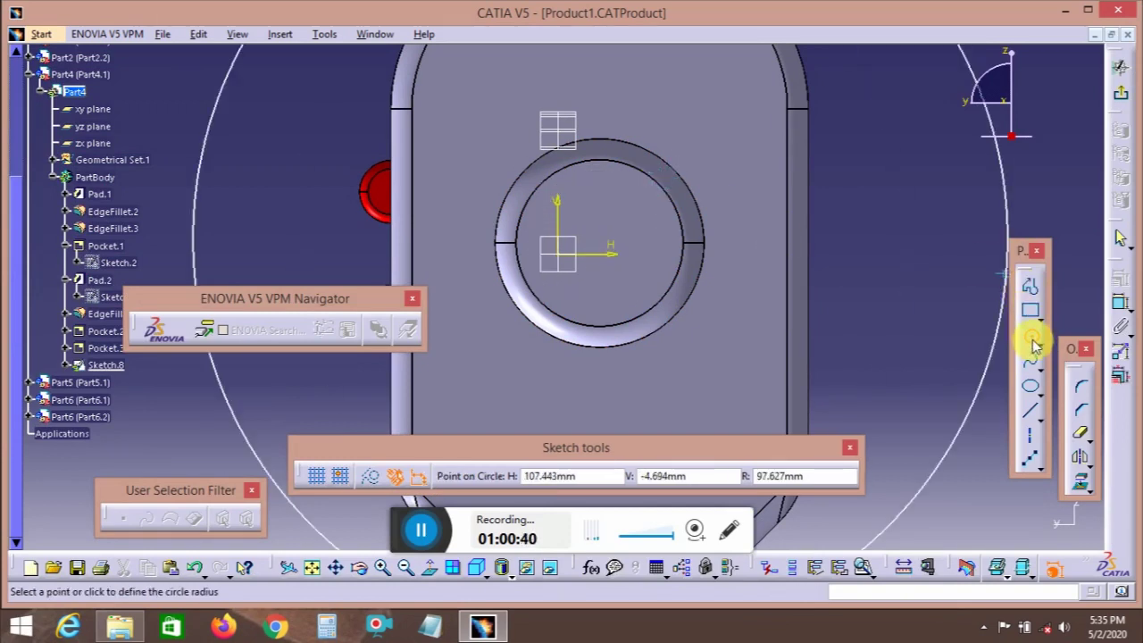
pyautogui.click(1032, 338)
# - Hide the xy, yz and zx reference planes of Part4, Part2, Part5 and Part6
pyautogui.moveTo(751, 288); pyautogui.dragTo(584, 292, button='middle')
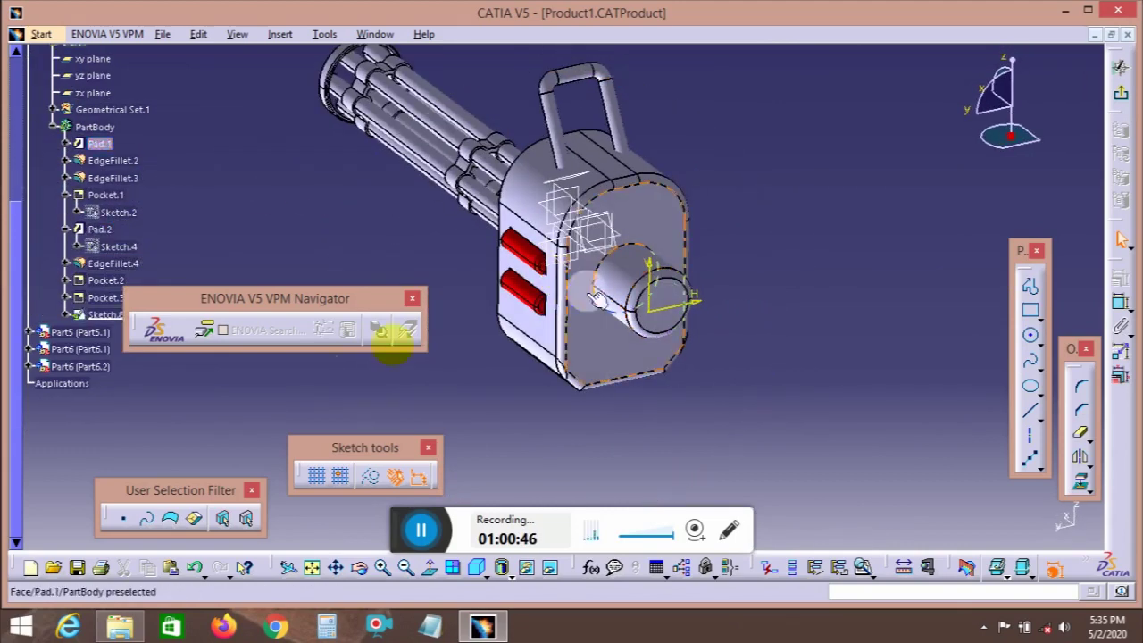
pyautogui.scroll(3, 209, 211)
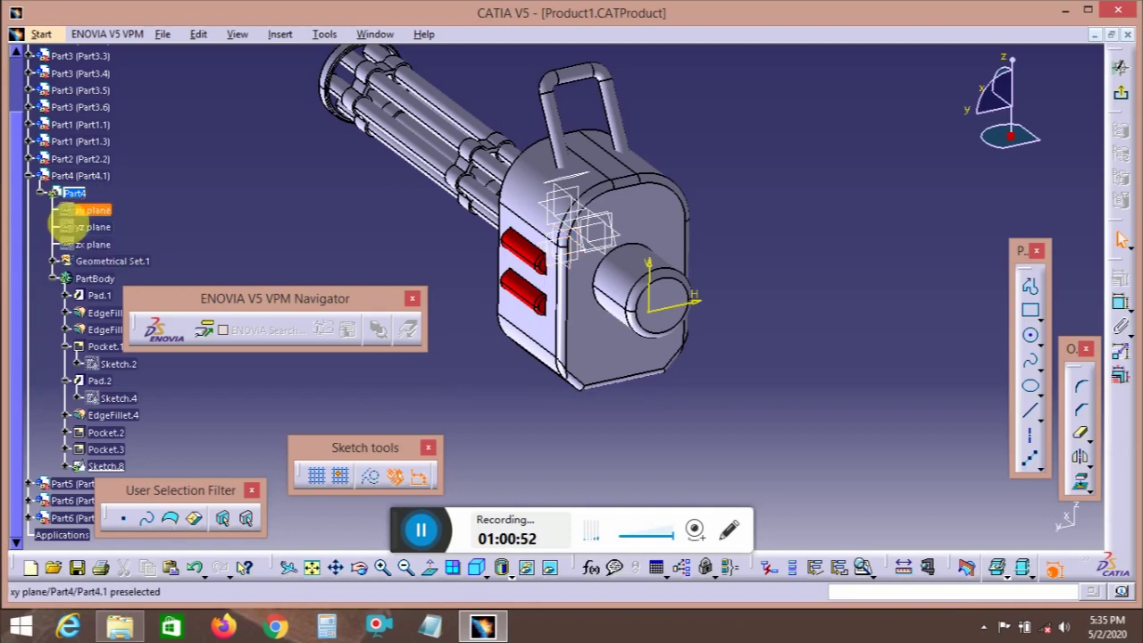
pyautogui.click(28, 158)
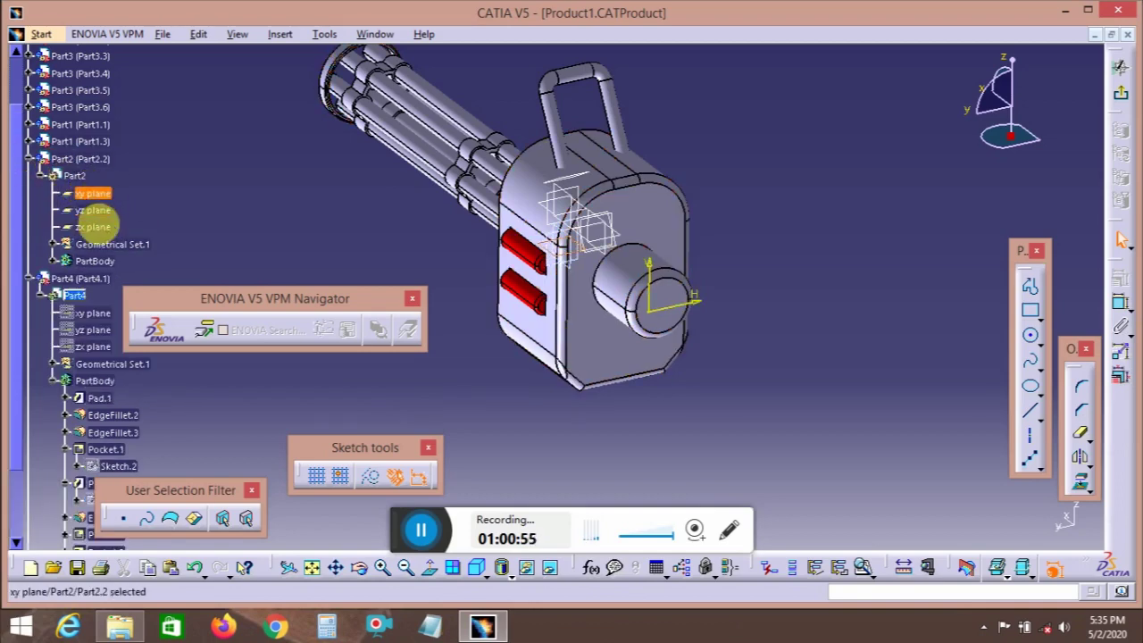
pyautogui.rightClick(602, 253)
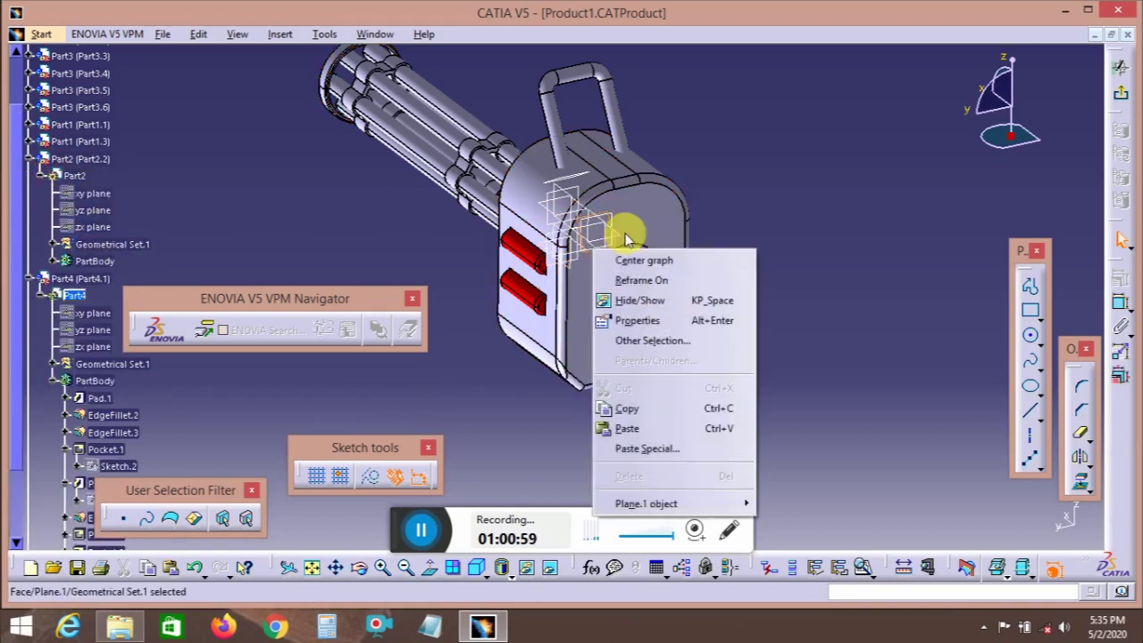
pyautogui.click(641, 243)
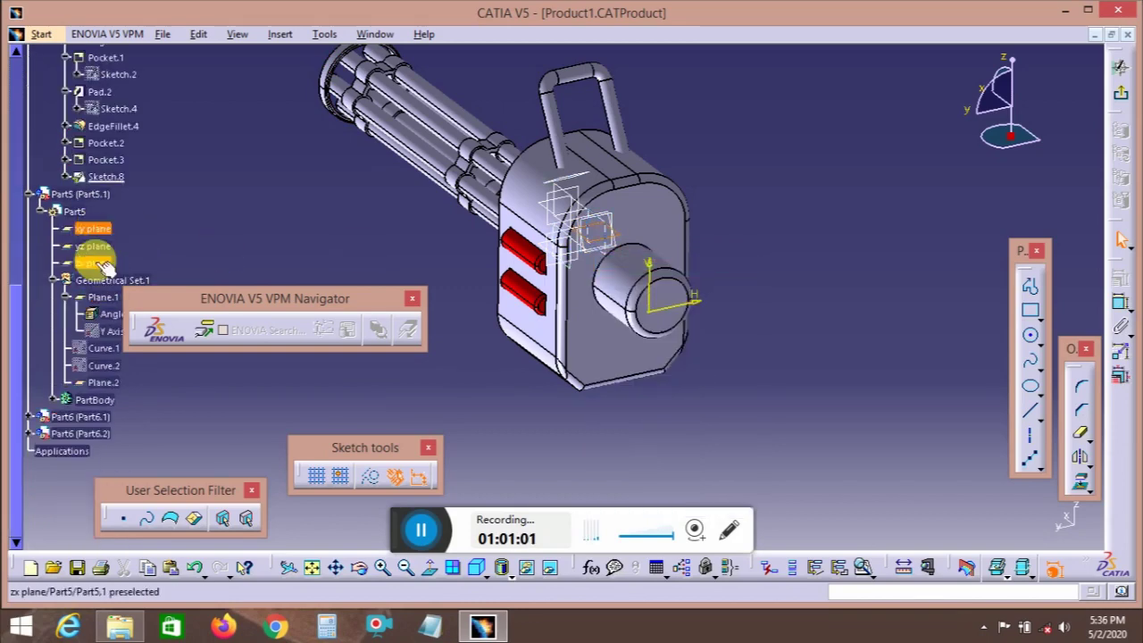
pyautogui.rightClick(579, 250)
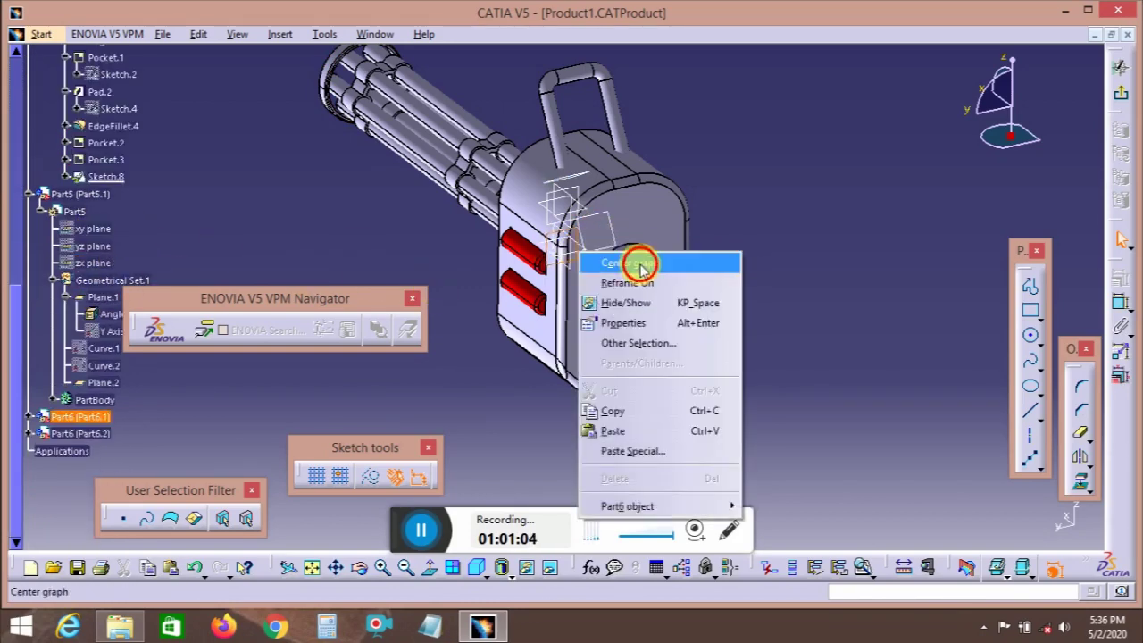
pyautogui.click(637, 259)
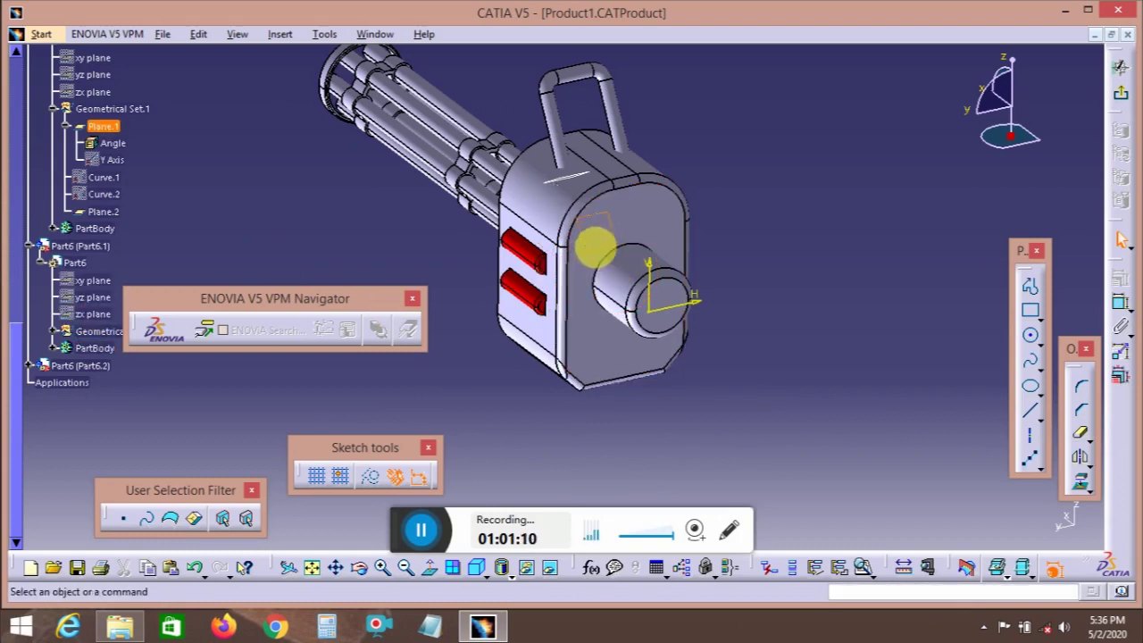
# - Try to hide Plane.1 in the handle part, and undo the hiding of the whole handle
pyautogui.click(784, 191)
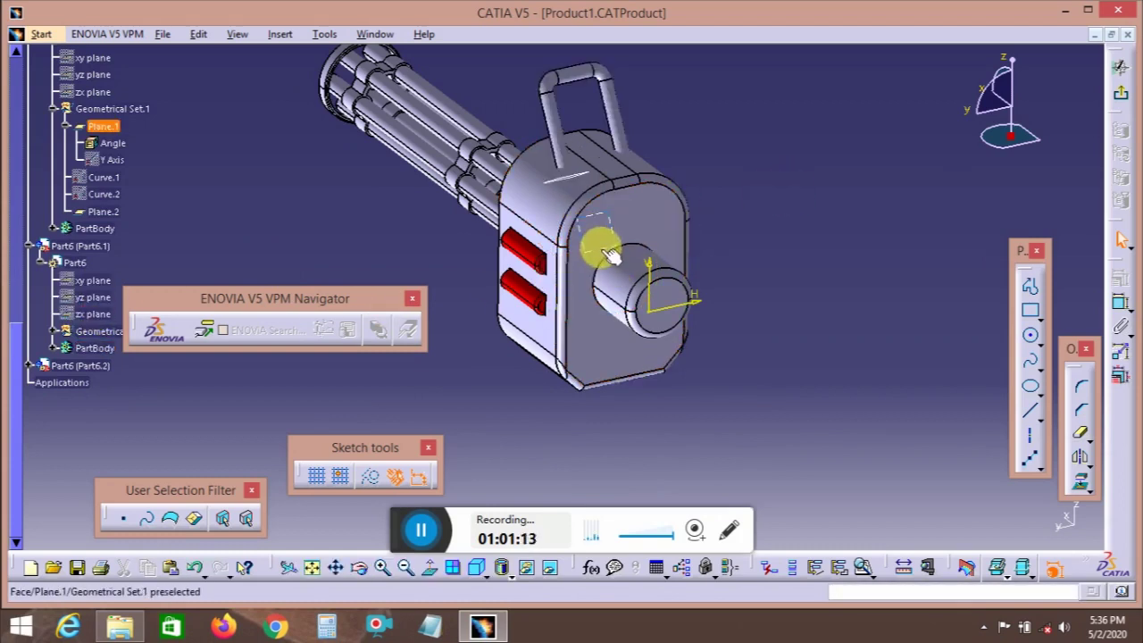
pyautogui.rightClick(610, 256)
pyautogui.click(630, 259)
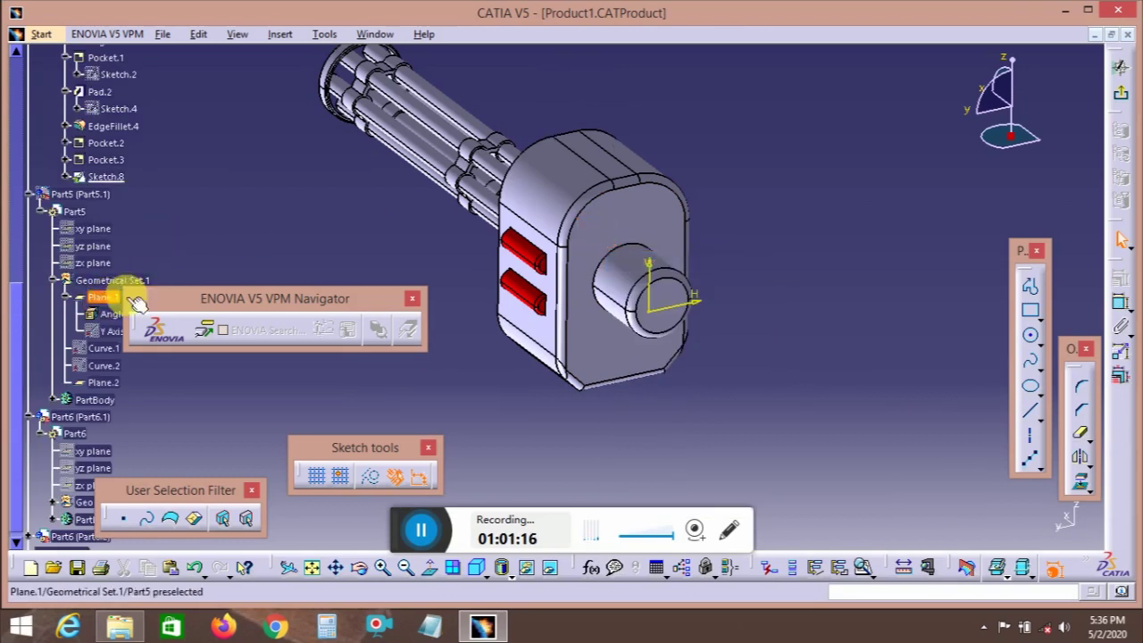
pyautogui.hotkey('ctrl', 'z')
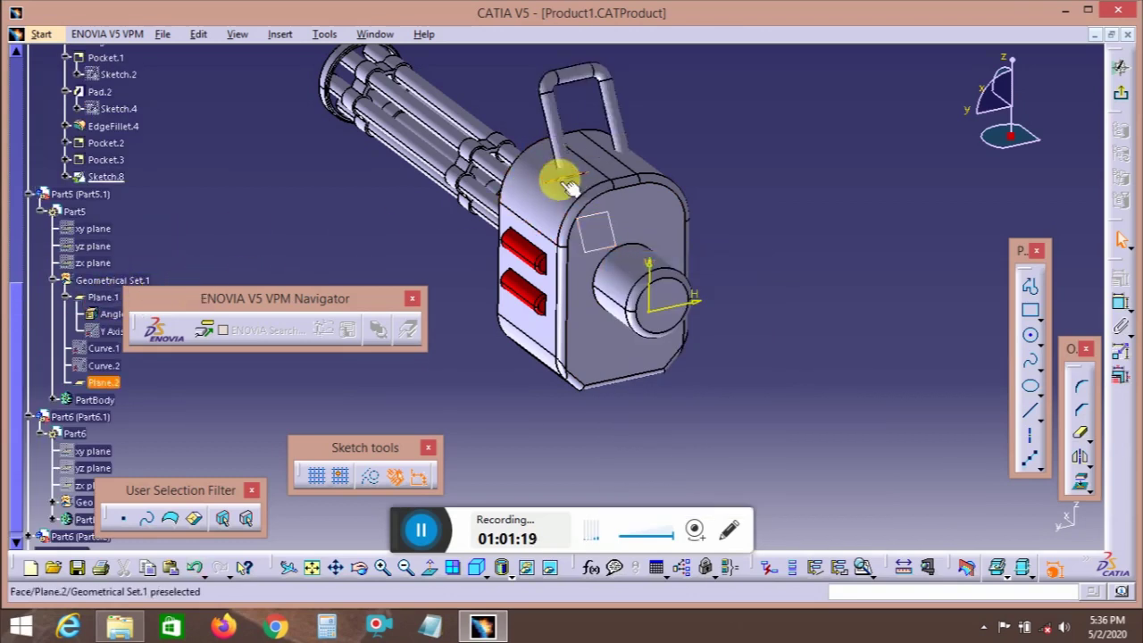
pyautogui.hotkey('ctrl', 'y')
# - Locate the Part3.3 barrel in the tree, activate its PartBody and open the material library
pyautogui.moveTo(620, 247)
pyautogui.mouseDown(button='middle')
pyautogui.moveTo(781, 209)
pyautogui.moveTo(731, 245)
pyautogui.moveTo(737, 296)
pyautogui.moveTo(604, 286)
pyautogui.moveTo(701, 287)
pyautogui.mouseUp(button='middle')
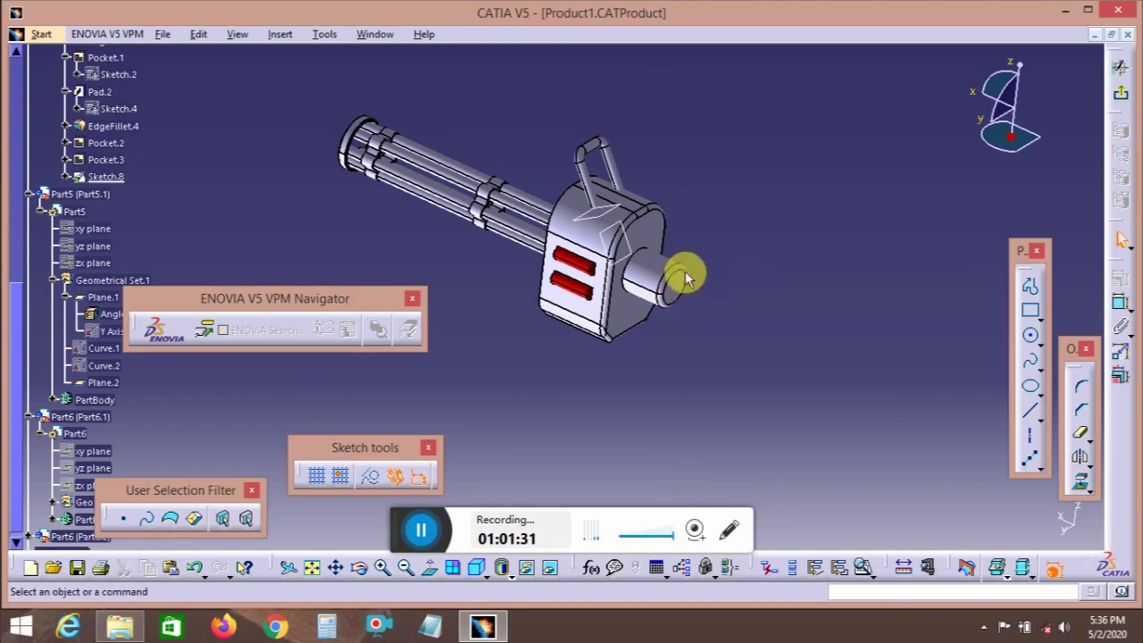
pyautogui.moveTo(347, 303); pyautogui.dragTo(324, 392)
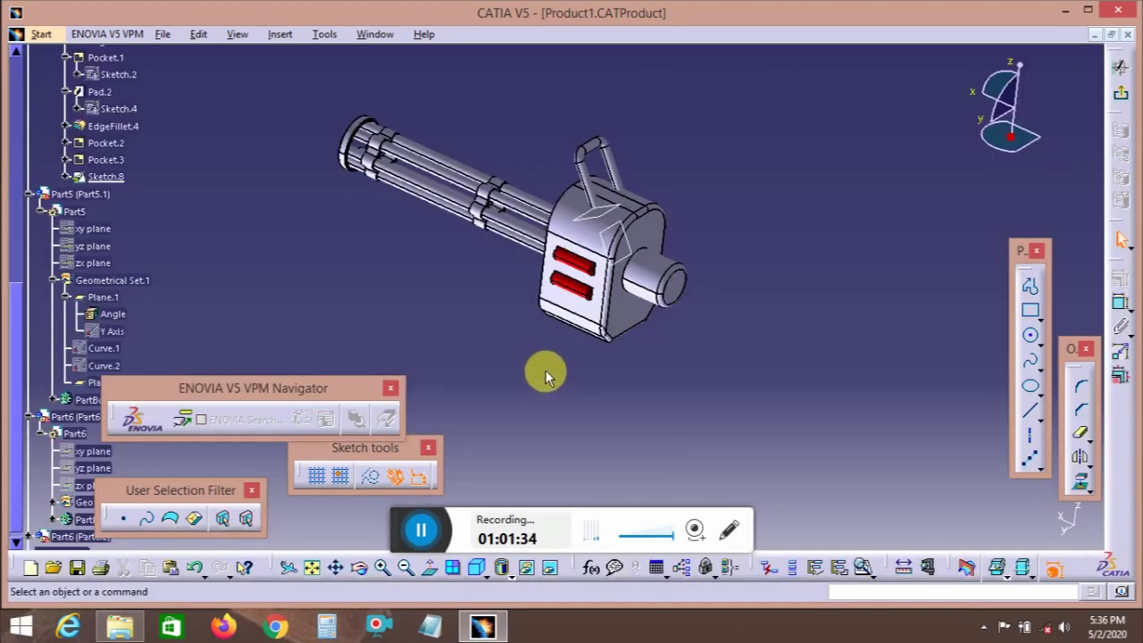
pyautogui.moveTo(547, 375); pyautogui.dragTo(554, 317, button='middle')
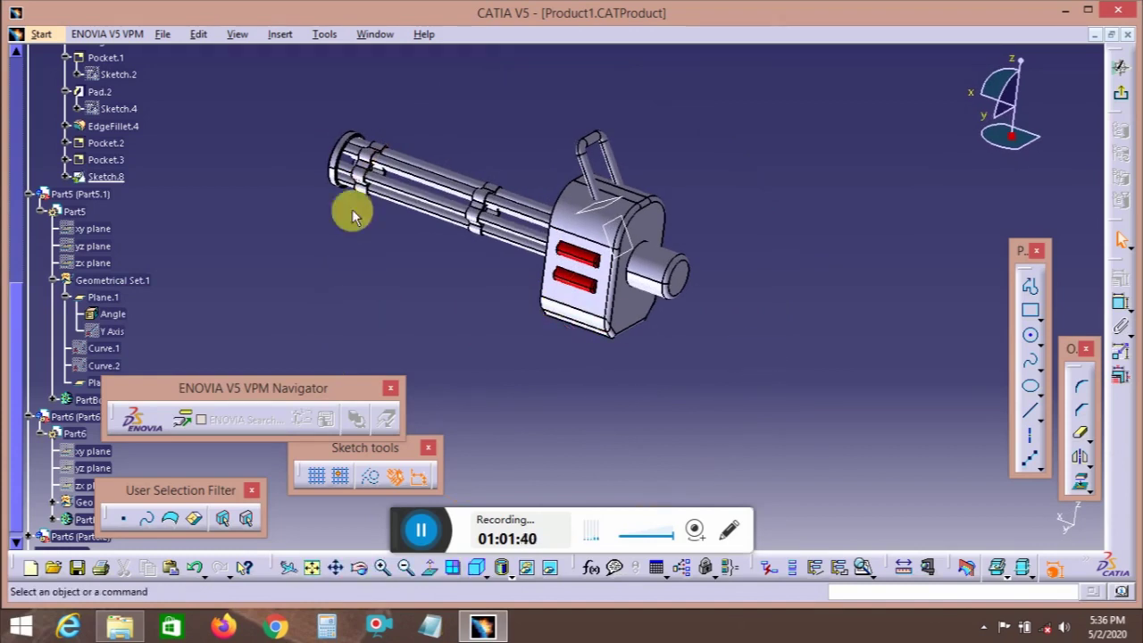
pyautogui.rightClick(390, 185)
pyautogui.click(467, 197)
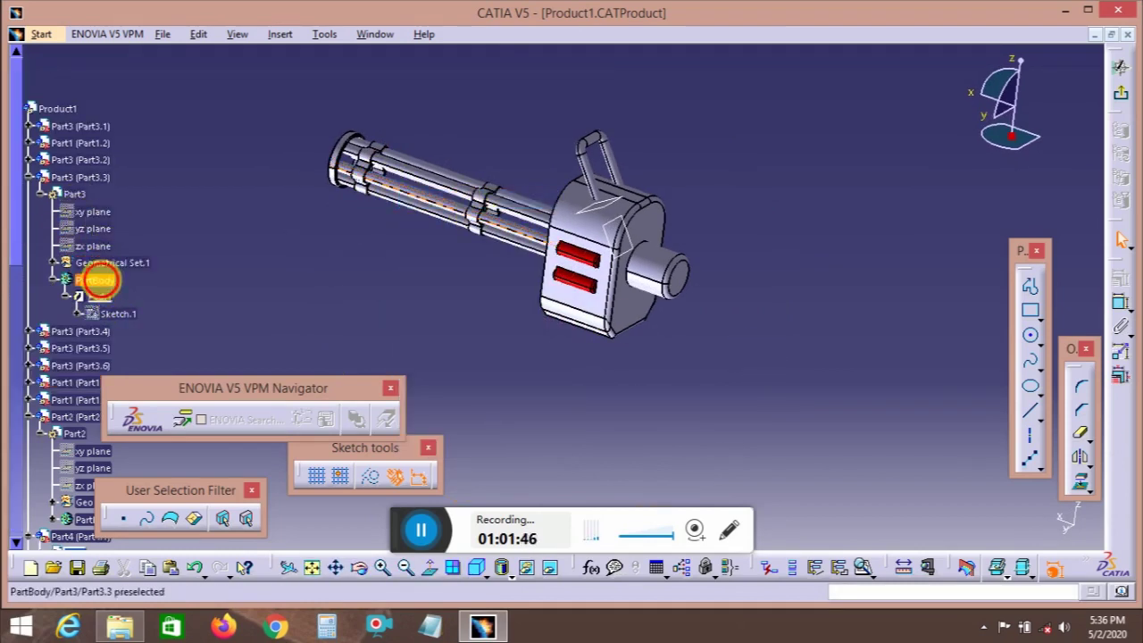
pyautogui.doubleClick(100, 281)
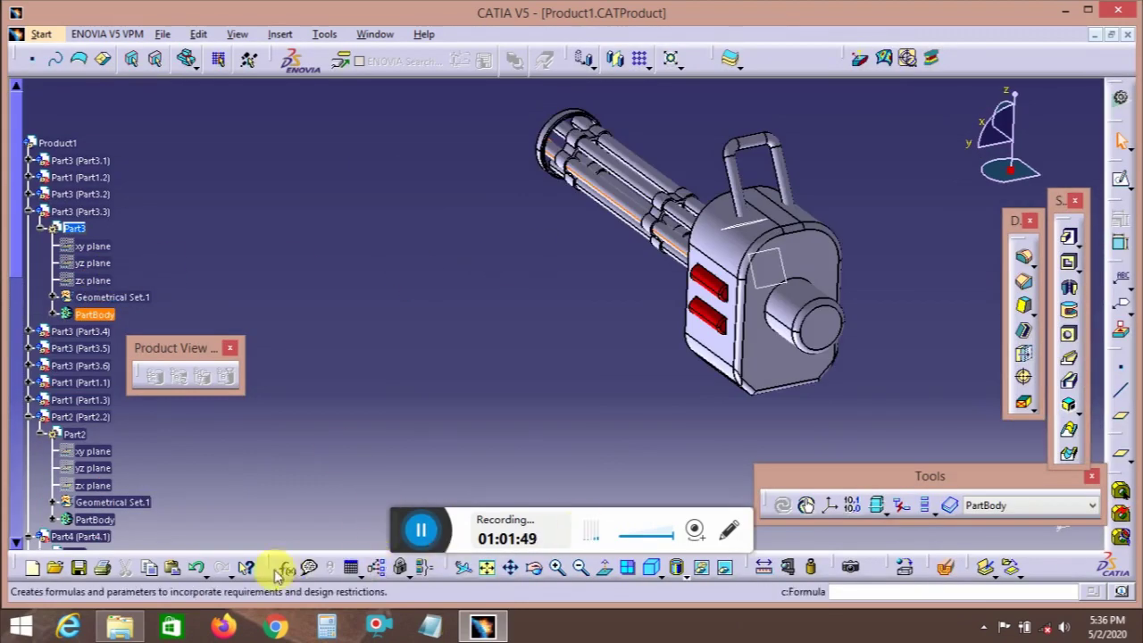
pyautogui.moveTo(759, 473)
pyautogui.mouseDown()
pyautogui.moveTo(723, 470)
pyautogui.moveTo(771, 455)
pyautogui.mouseUp()
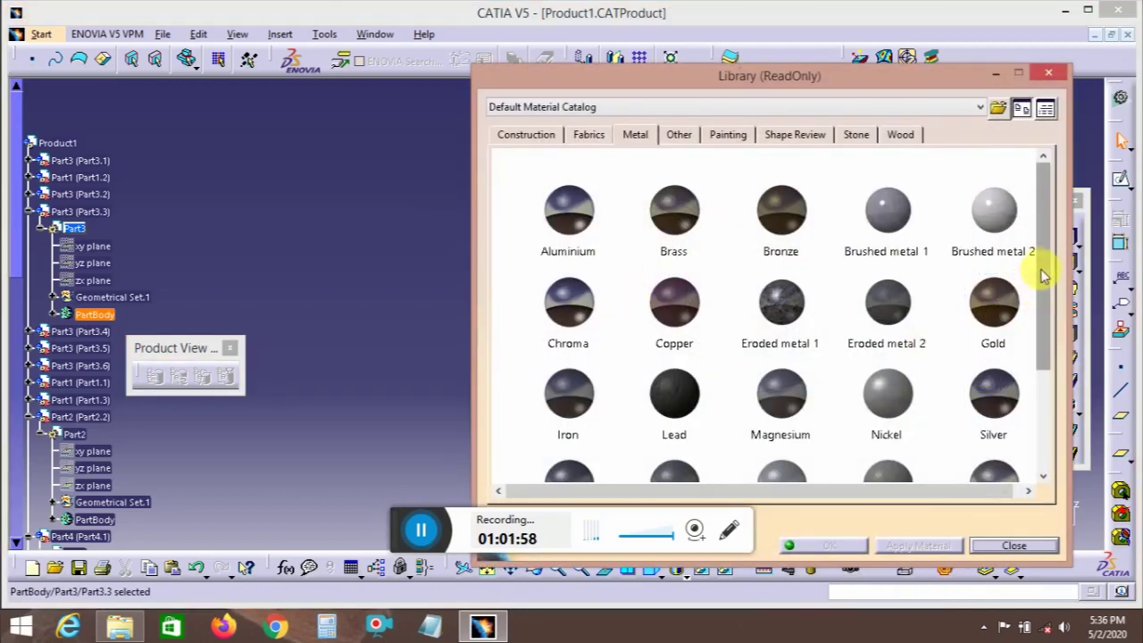
# - Examine the materials offered in the Metal, Fabrics, Other, Painting, Shape Review and Stone families
pyautogui.moveTo(1041, 274); pyautogui.dragTo(1076, 260)
pyautogui.click(674, 178)
pyautogui.click(588, 134)
pyautogui.click(635, 134)
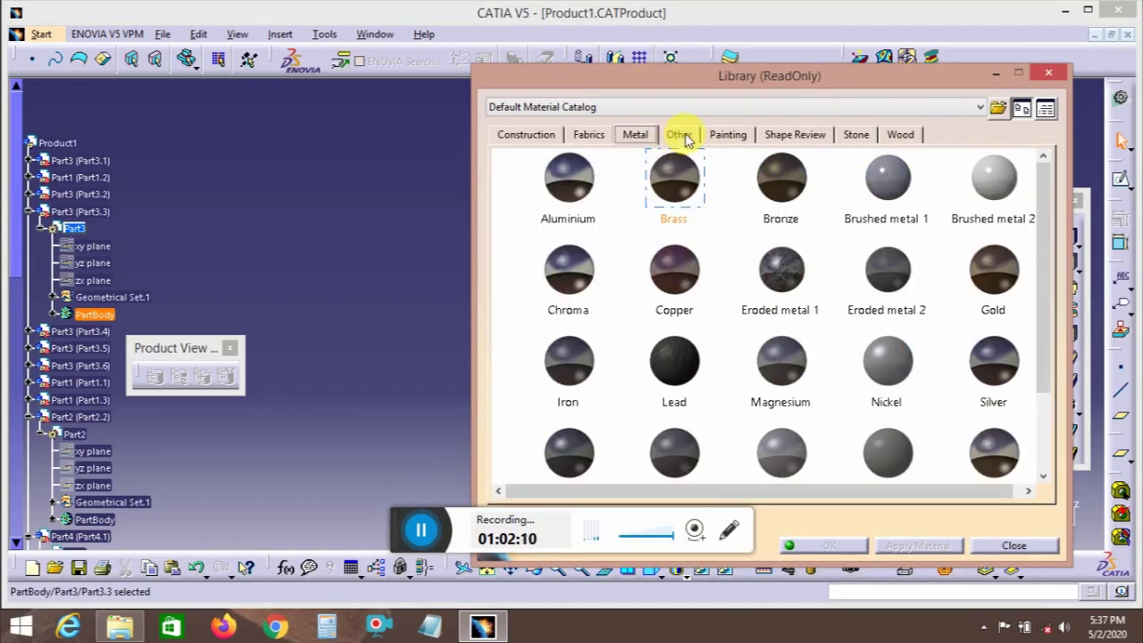
pyautogui.click(703, 362)
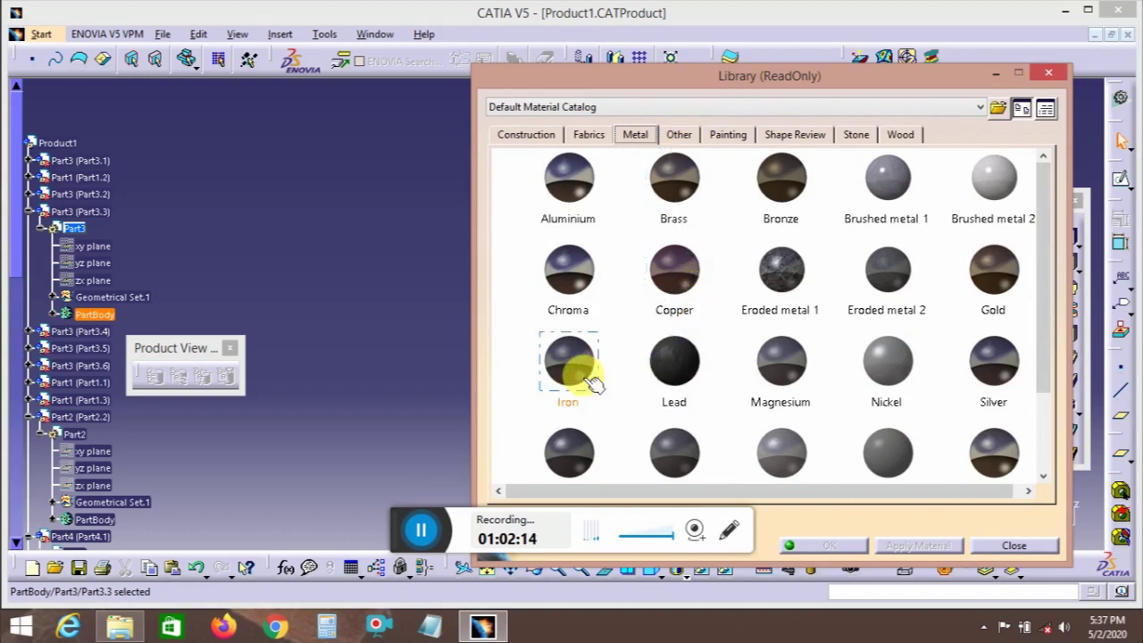
pyautogui.click(780, 267)
pyautogui.moveTo(1045, 241)
pyautogui.mouseDown()
pyautogui.moveTo(1070, 349)
pyautogui.moveTo(1054, 247)
pyautogui.mouseUp()
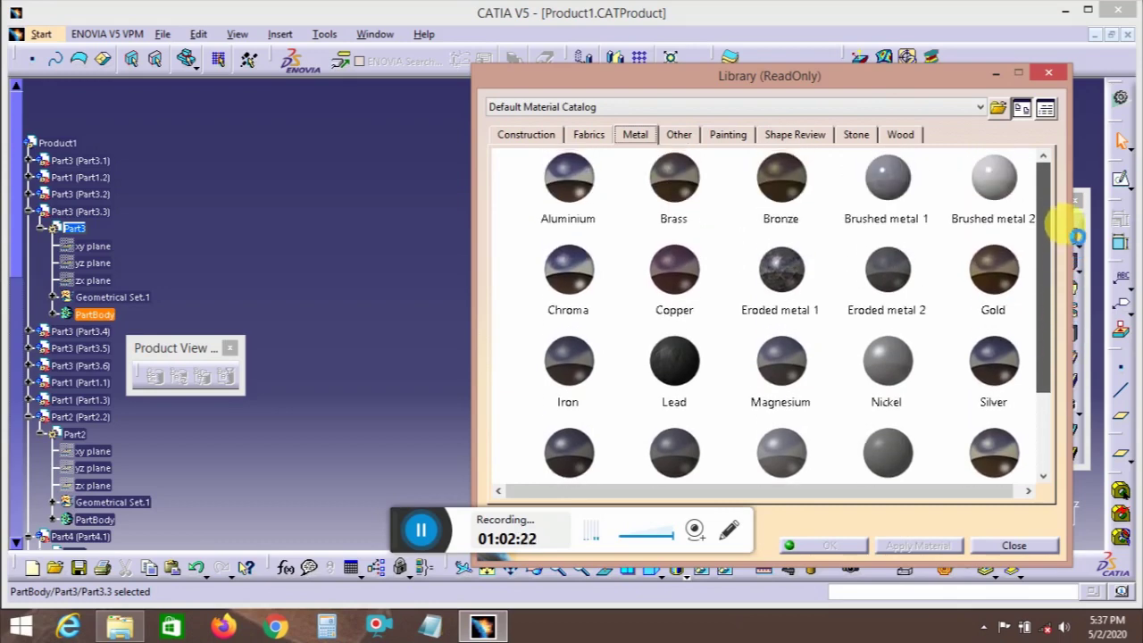
pyautogui.click(679, 135)
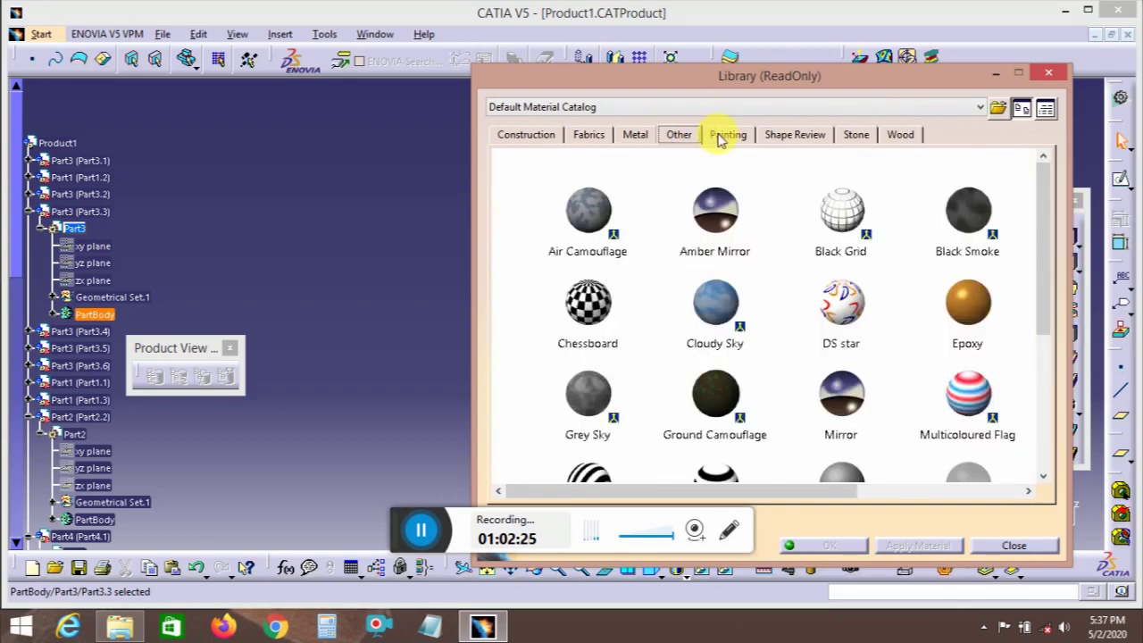
pyautogui.click(725, 136)
pyautogui.click(779, 139)
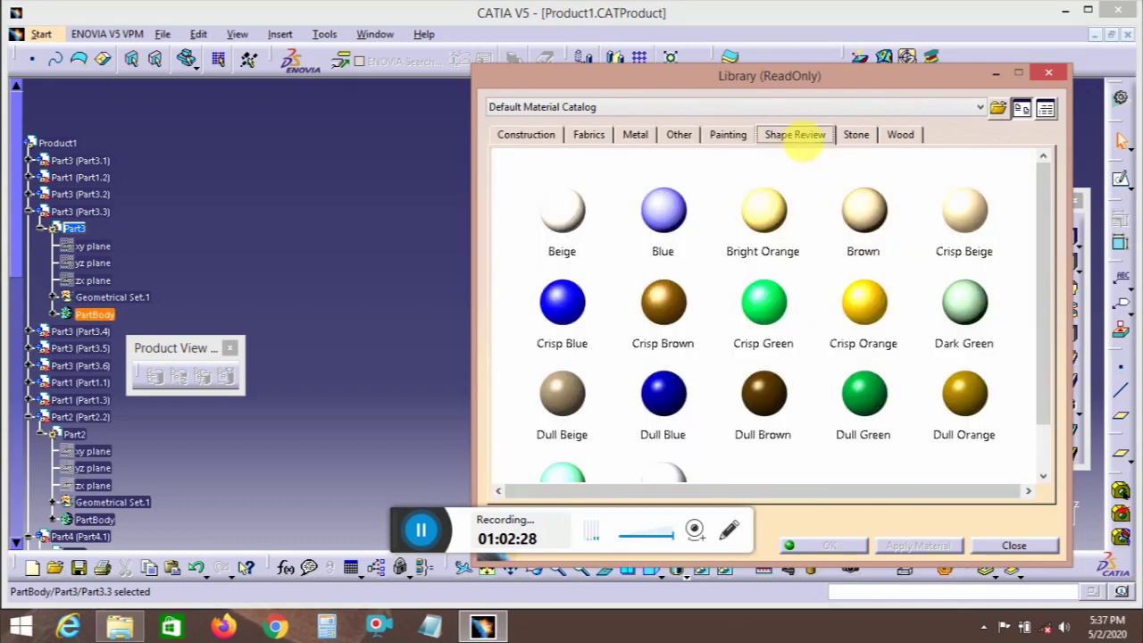
pyautogui.click(861, 141)
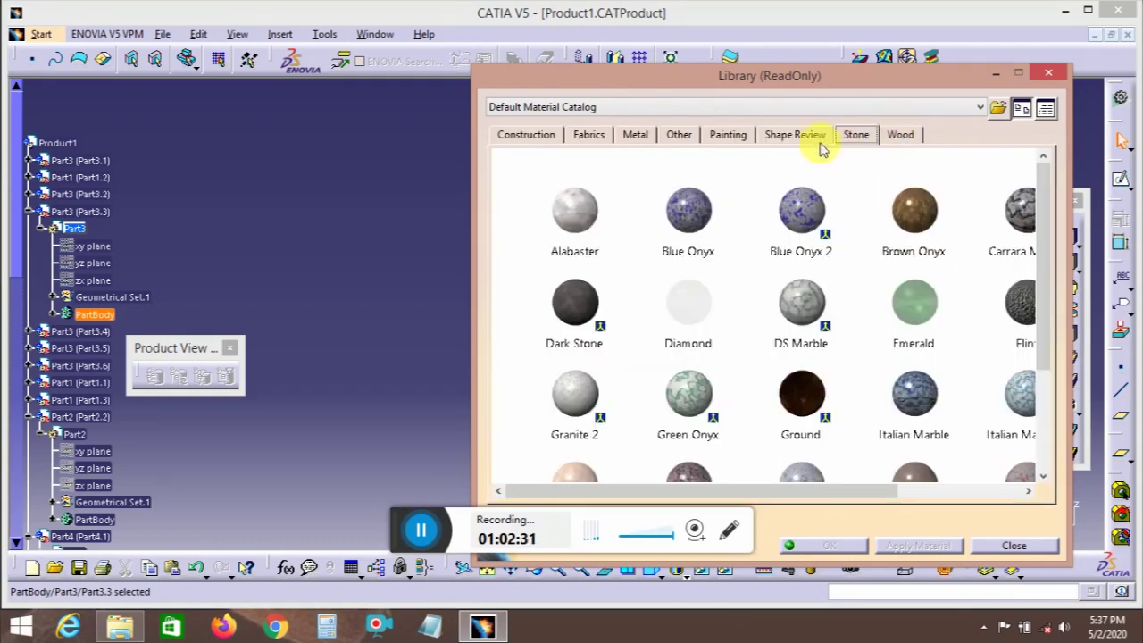
# - Apply the Steel material from the Metal family to the Part3.3 barrel's PartBody
pyautogui.click(632, 135)
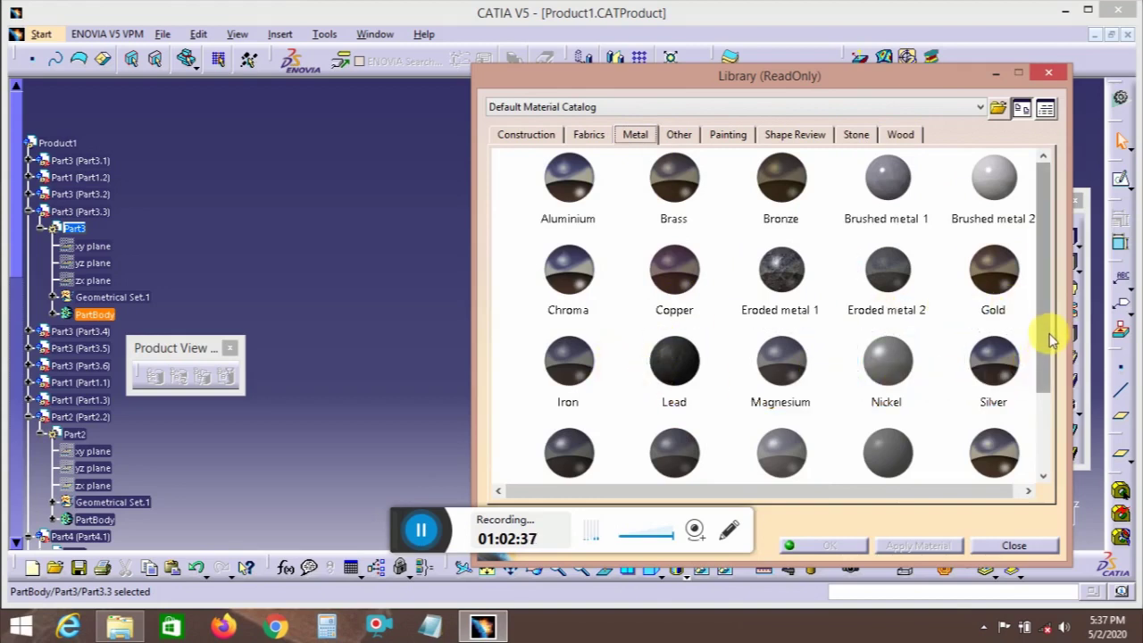
pyautogui.moveTo(1056, 349); pyautogui.dragTo(1069, 426)
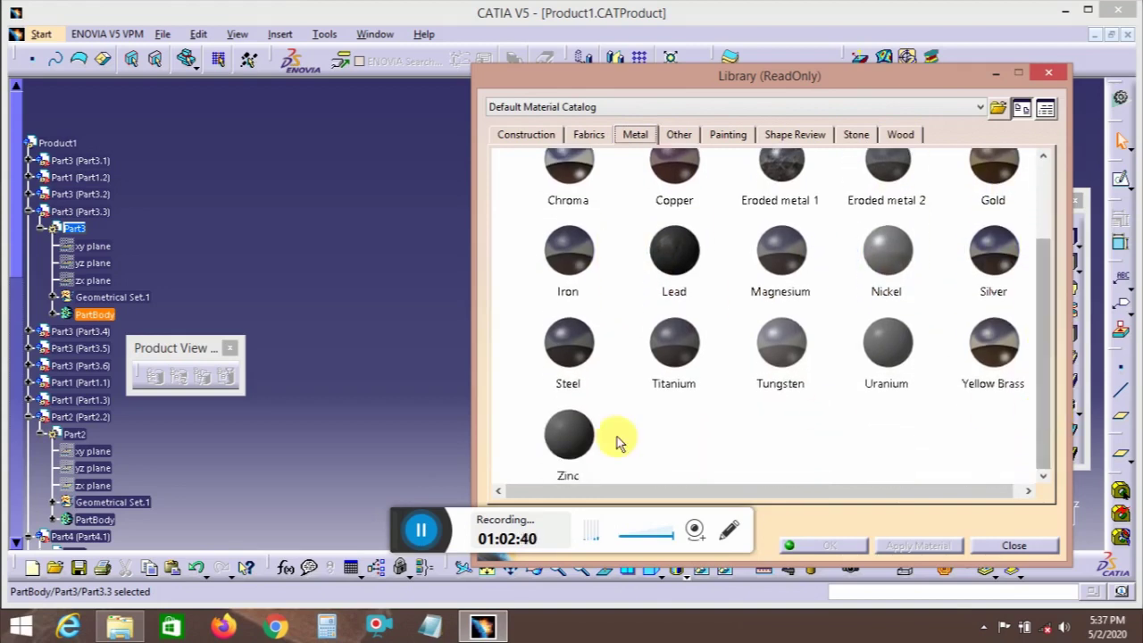
pyautogui.click(580, 361)
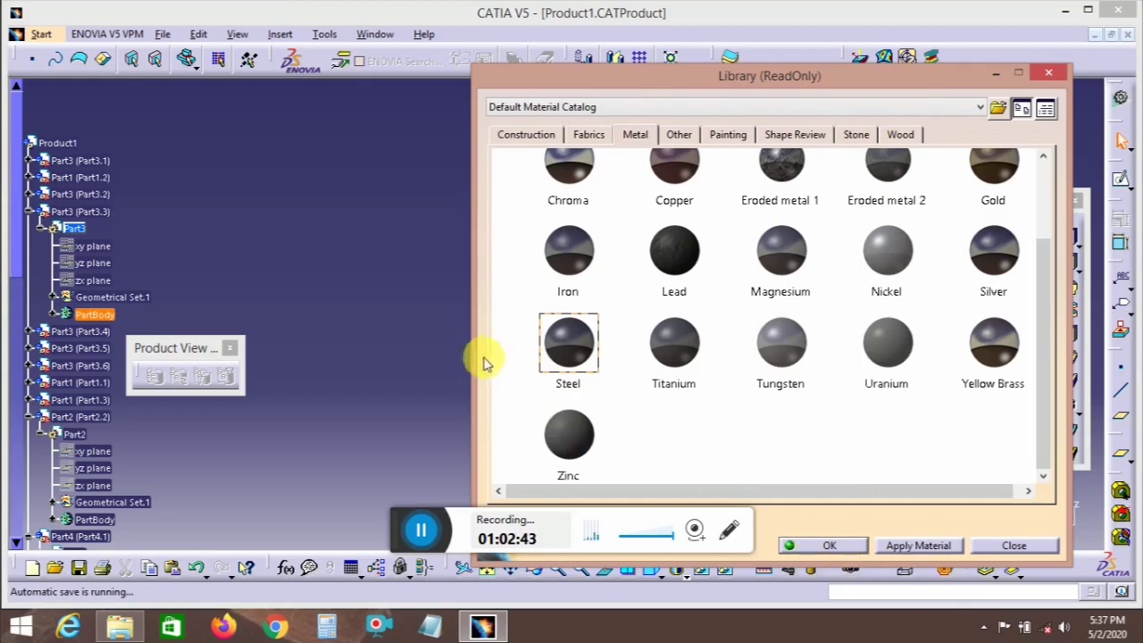
pyautogui.click(829, 547)
pyautogui.moveTo(559, 340); pyautogui.dragTo(648, 393, button='middle')
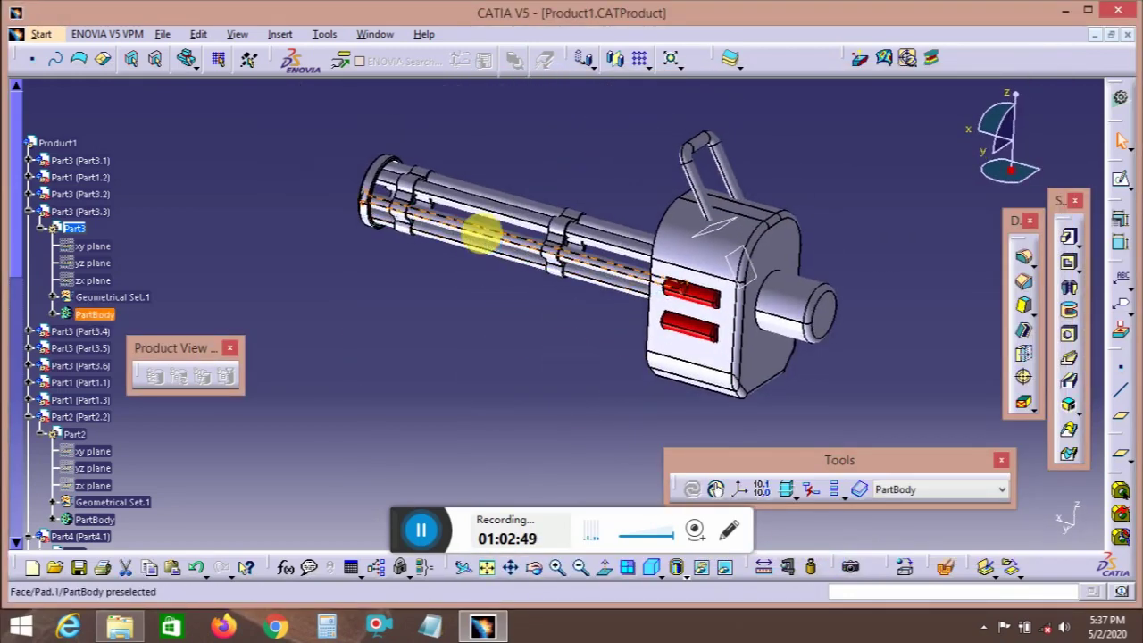
# - Apply the Steel material to the cylindrical face of the Part3.3 barrel
pyautogui.click(480, 234)
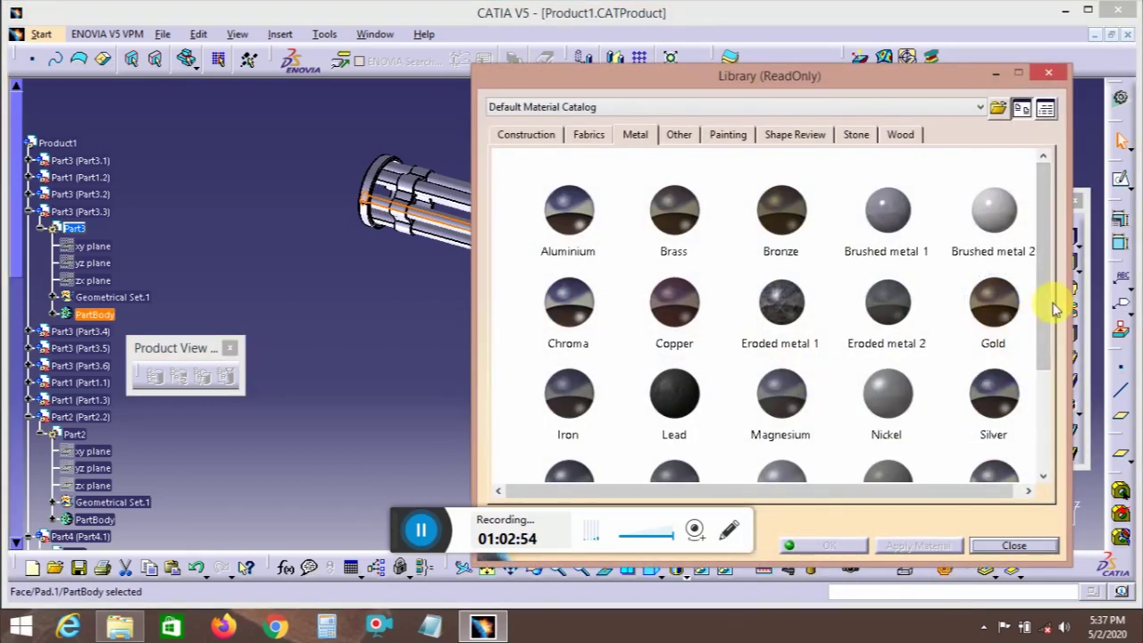
pyautogui.moveTo(1047, 301); pyautogui.dragTo(1076, 438)
pyautogui.click(589, 321)
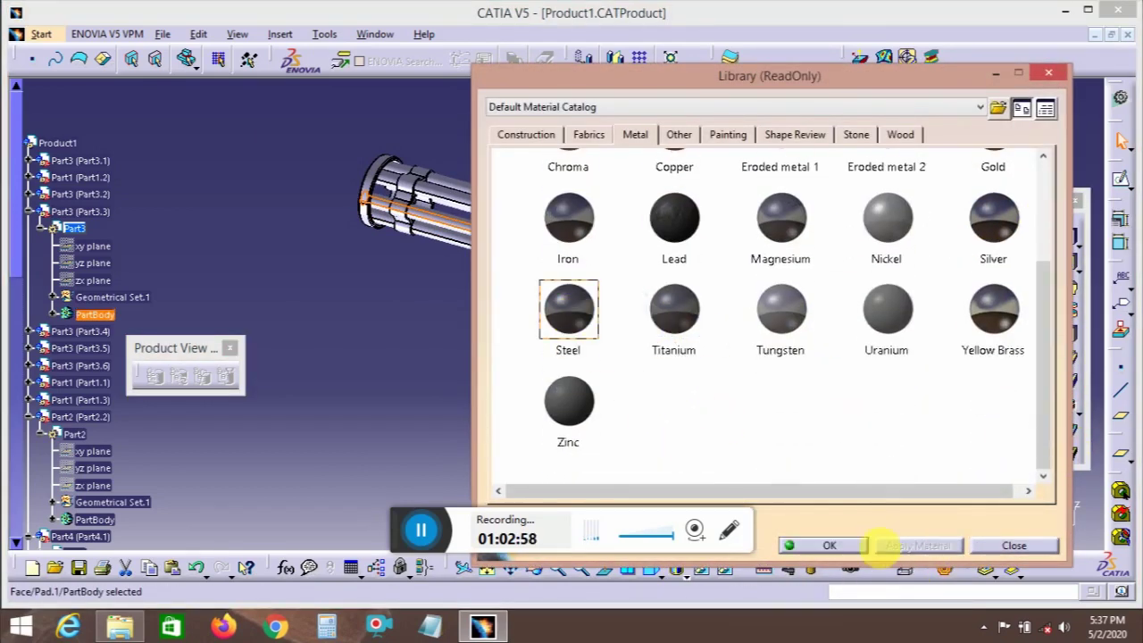
pyautogui.click(830, 546)
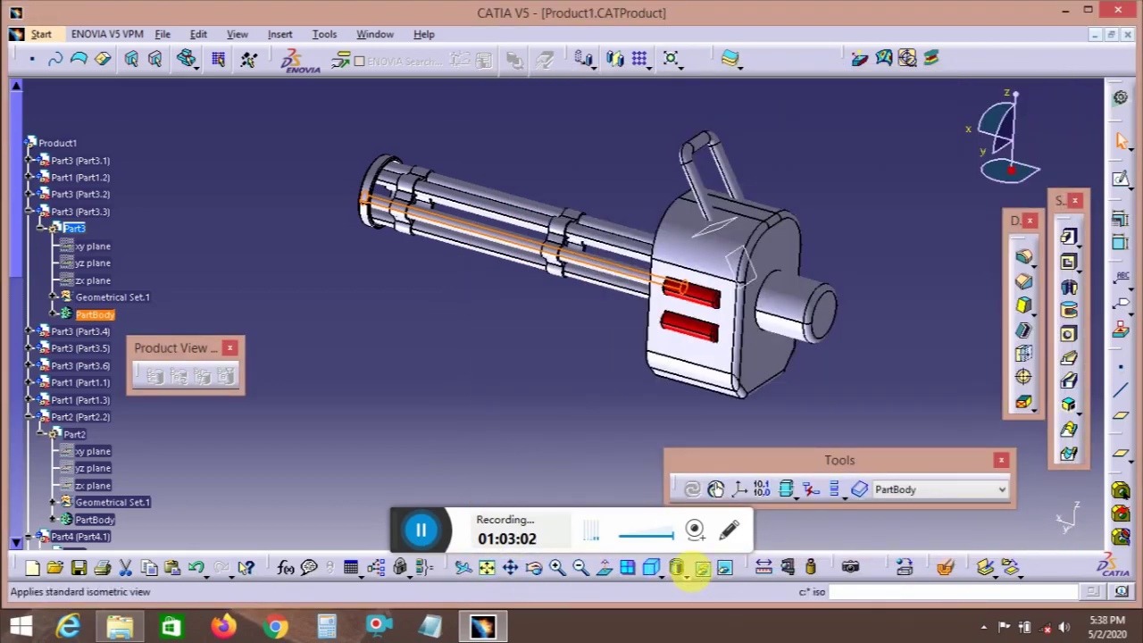
# - Switch the display to shading with material to inspect the steel barrels
pyautogui.click(703, 568)
pyautogui.moveTo(706, 438)
pyautogui.mouseDown()
pyautogui.moveTo(541, 322)
pyautogui.moveTo(571, 541)
pyautogui.moveTo(600, 561)
pyautogui.mouseUp()
pyautogui.click(548, 461)
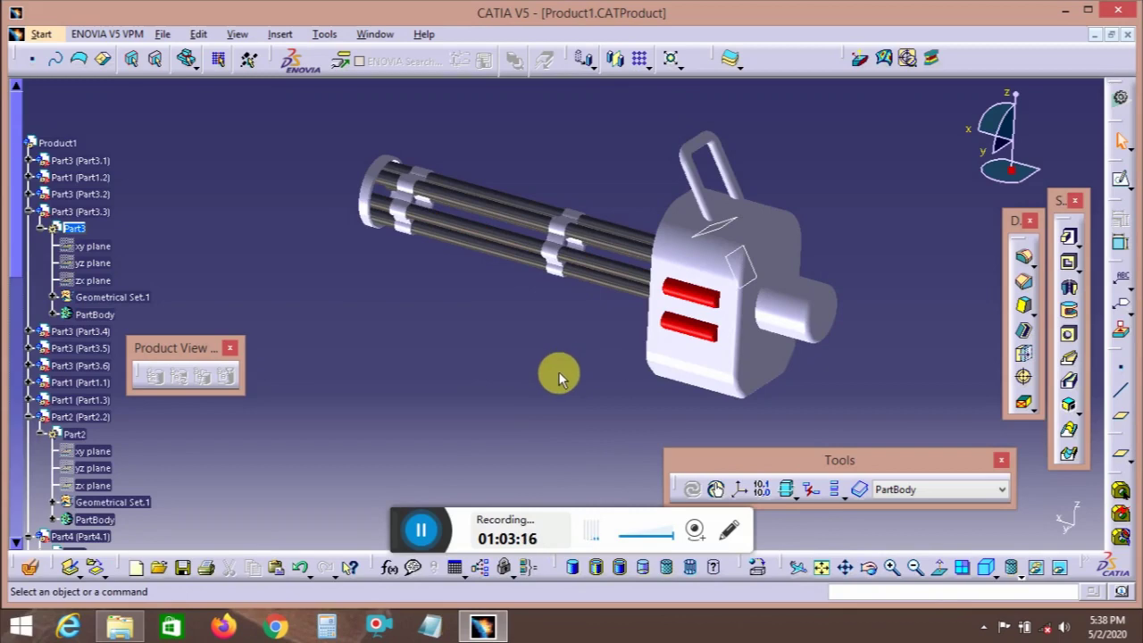
# - Activate the top-level Product1 and set the display to shading with edges
pyautogui.scroll(-5, 383, 324)
pyautogui.scroll(8, 383, 324)
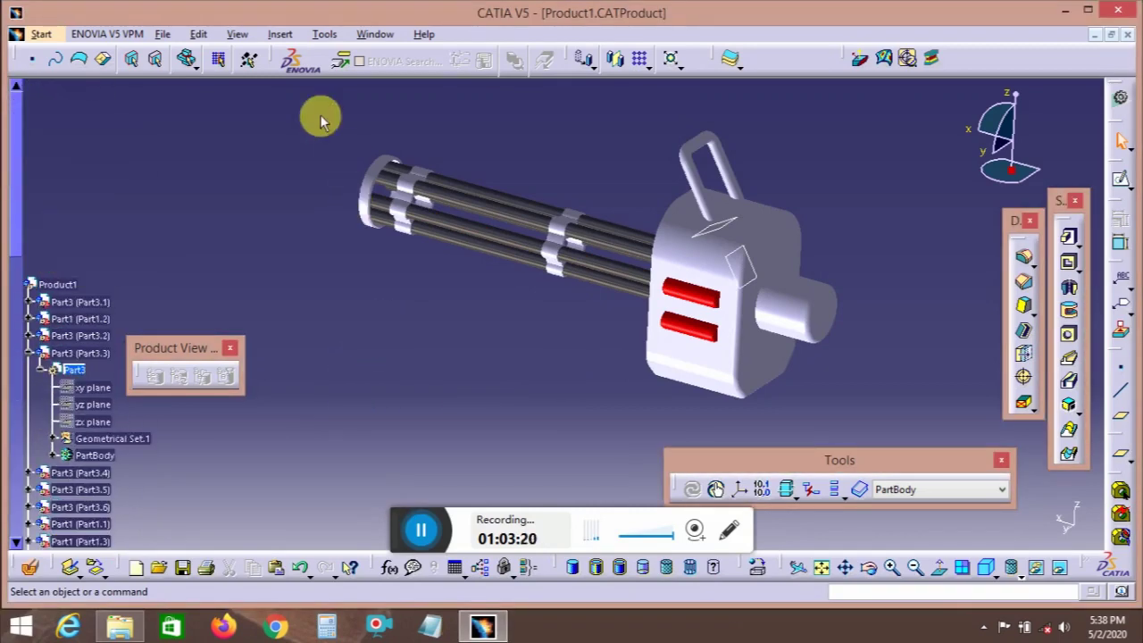
pyautogui.click(283, 34)
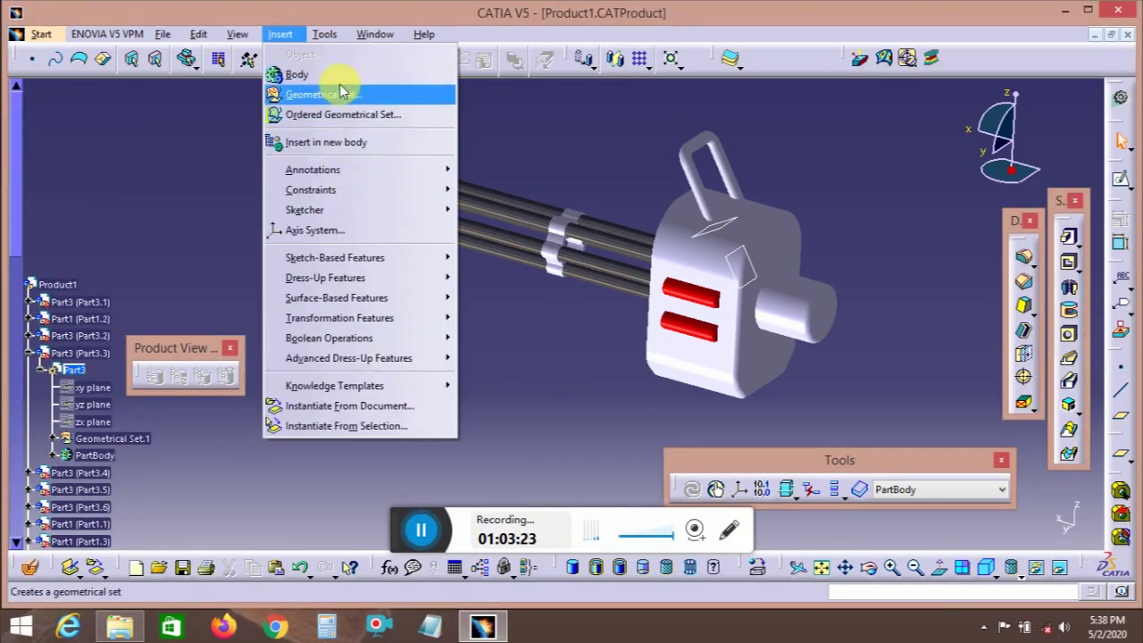
pyautogui.doubleClick(59, 284)
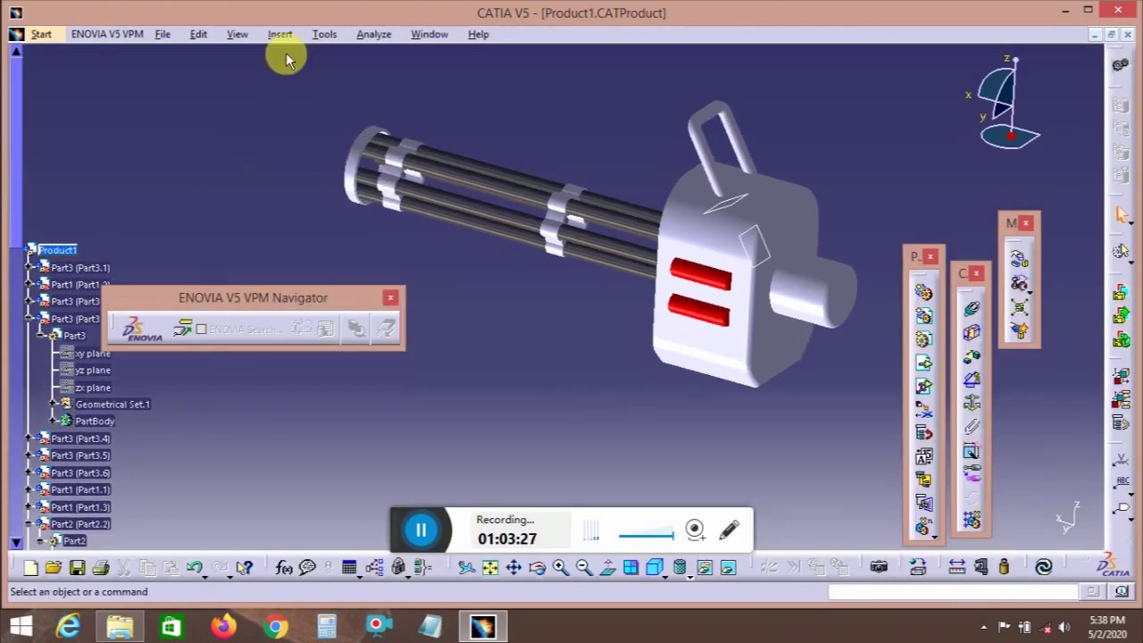
pyautogui.click(280, 34)
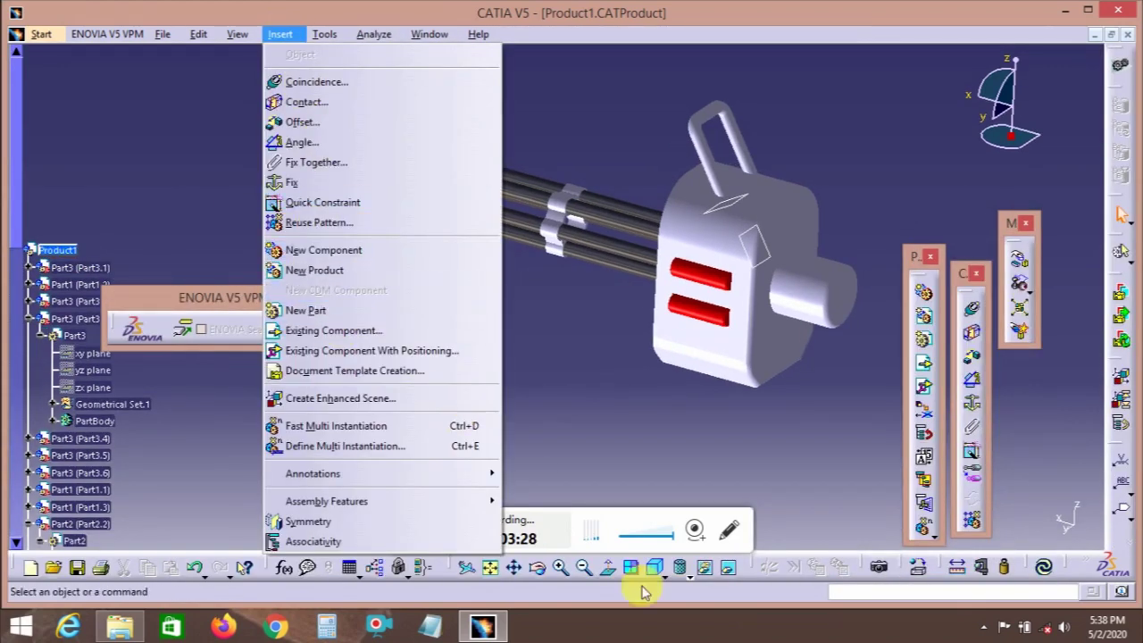
pyautogui.click(697, 576)
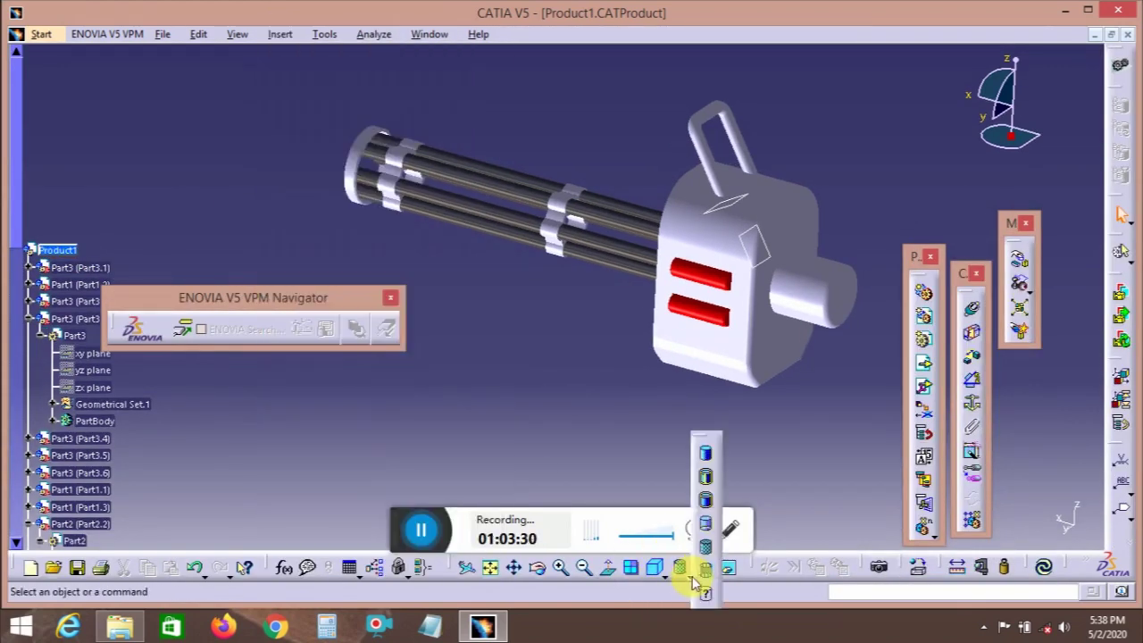
pyautogui.click(702, 476)
# - Try to insert a new part under the Part6.2 component
pyautogui.click(281, 35)
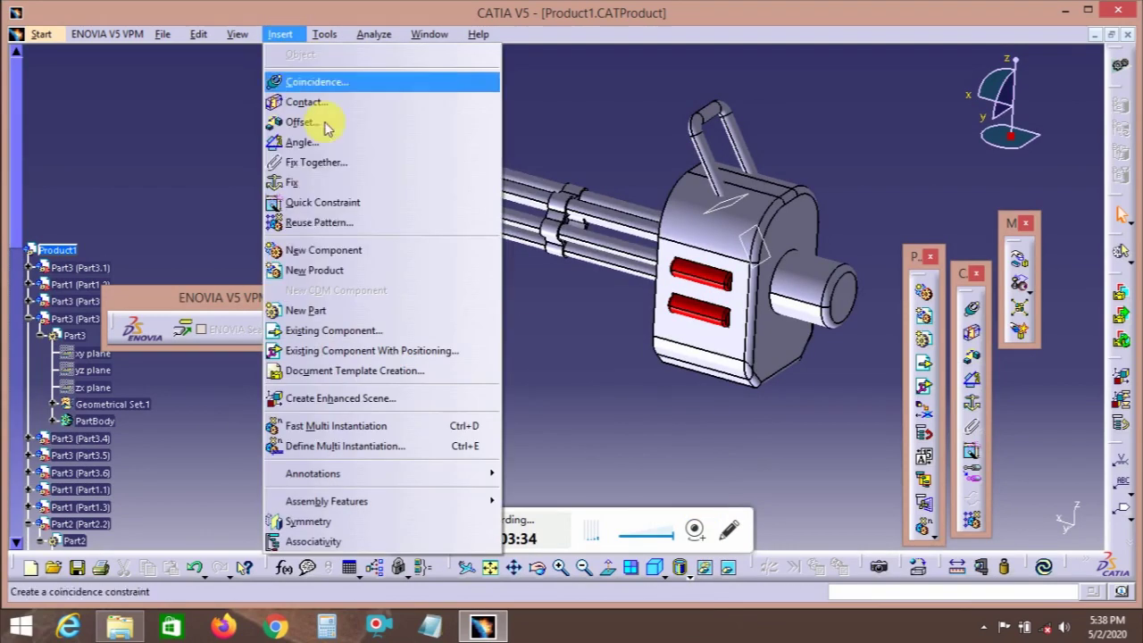
pyautogui.click(371, 314)
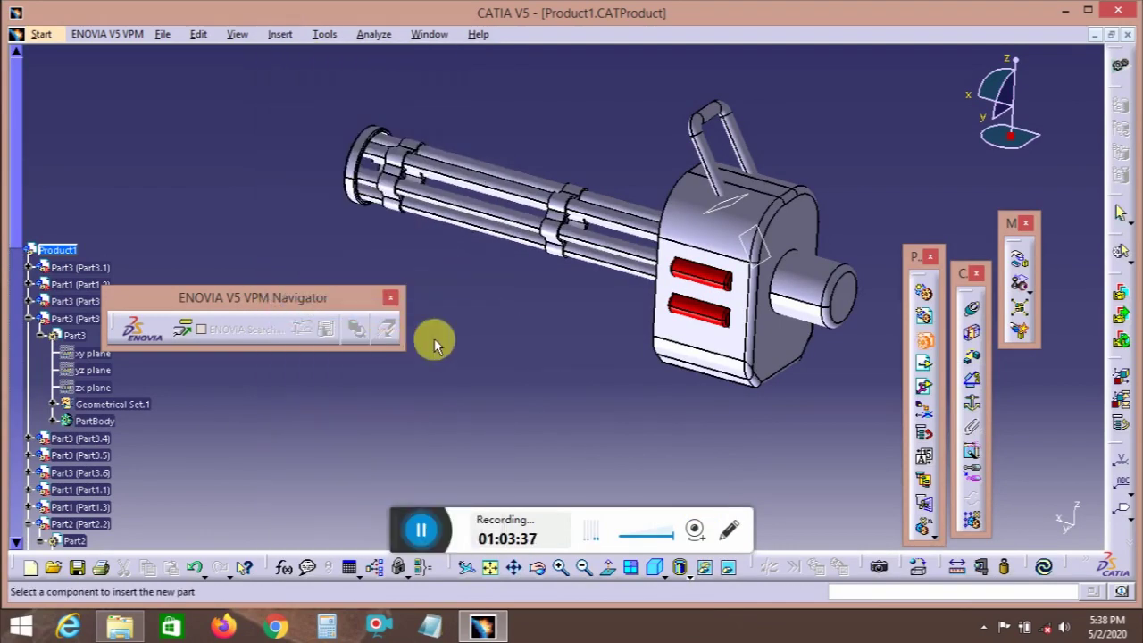
pyautogui.scroll(-10, 128, 442)
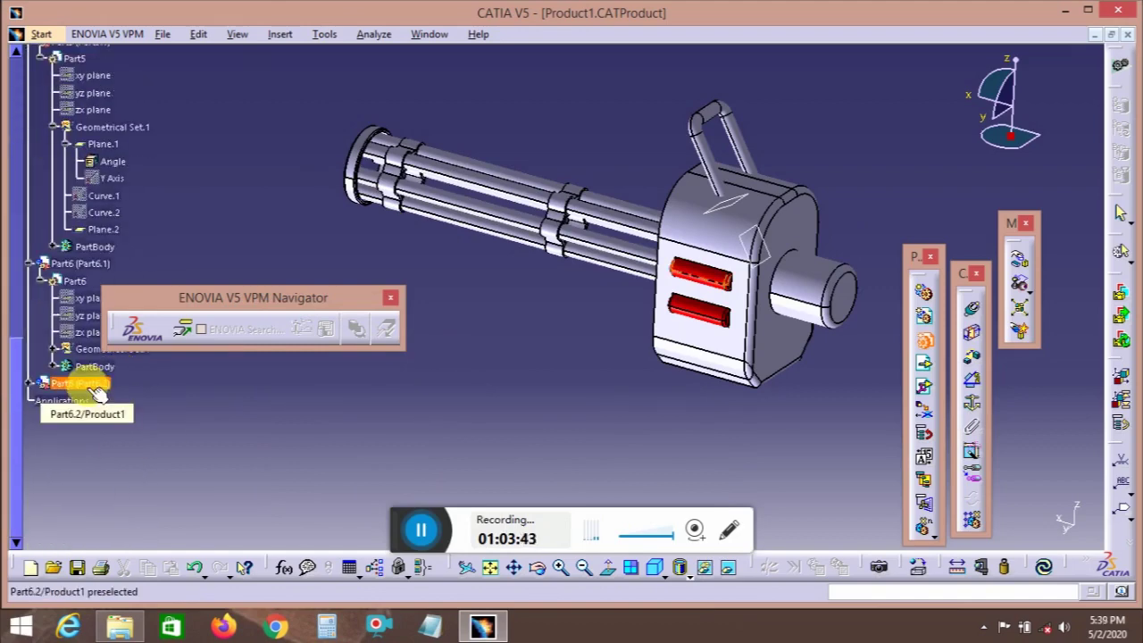
pyautogui.click(81, 383)
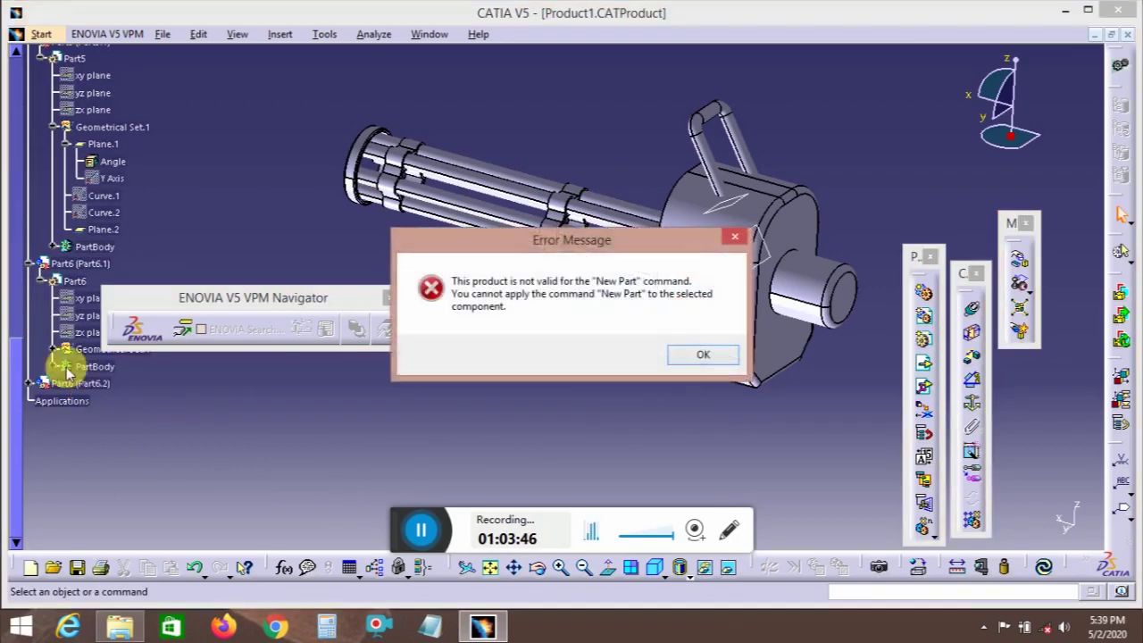
pyautogui.click(719, 355)
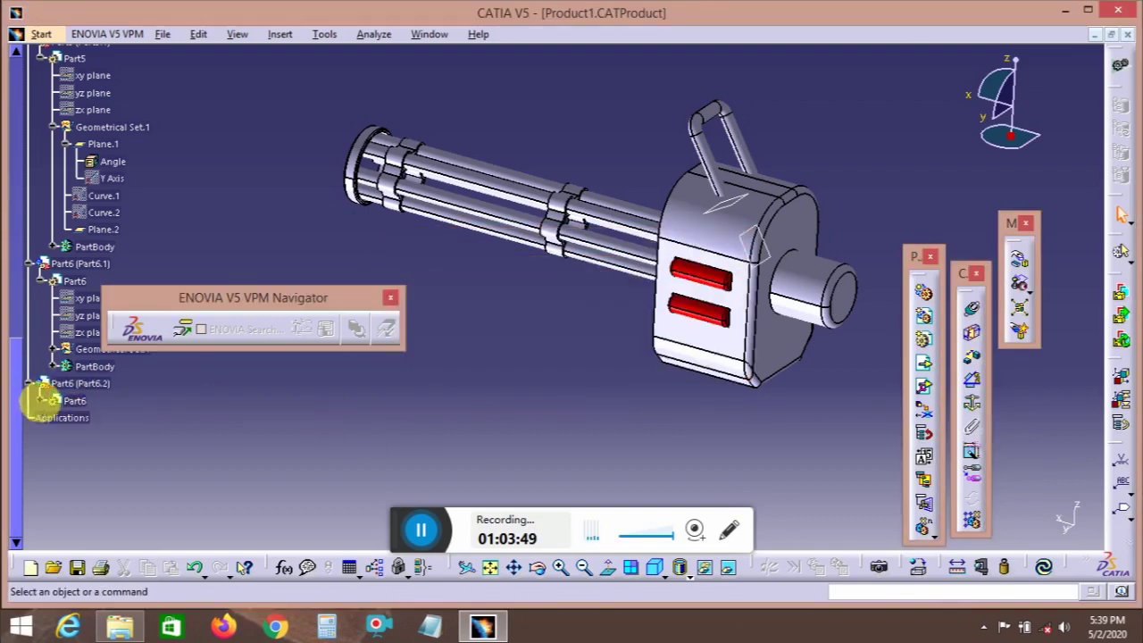
# - Activate Part6 under Part6.2 for editing and start a sketch on the end face of the rear cylinder
pyautogui.click(33, 385)
pyautogui.doubleClick(94, 486)
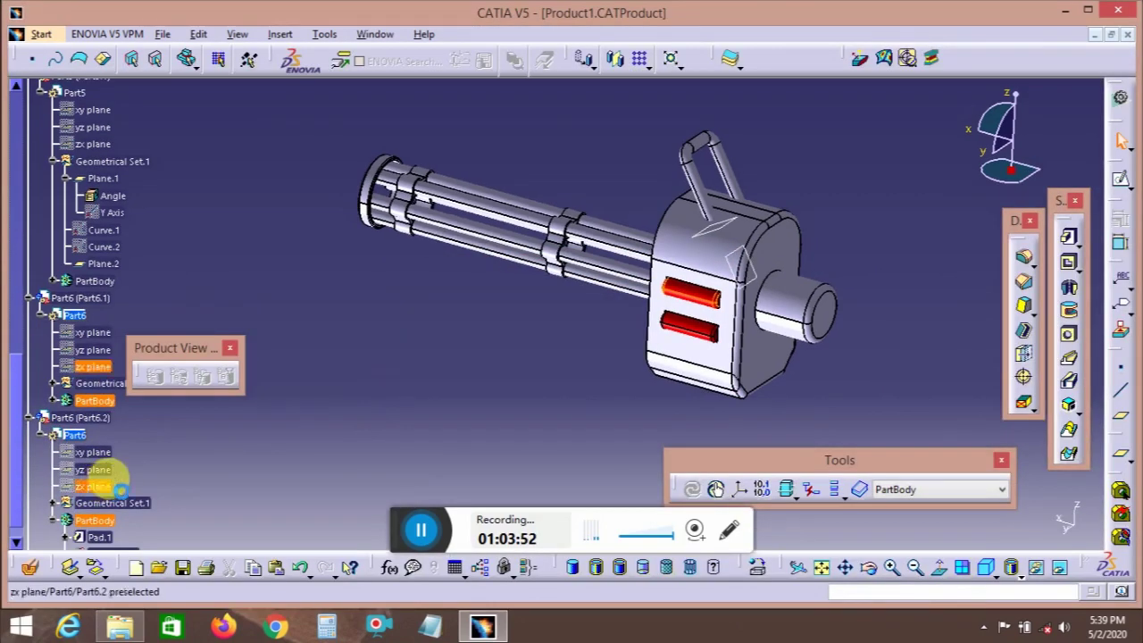
pyautogui.moveTo(462, 331); pyautogui.dragTo(564, 317, button='middle')
pyautogui.click(650, 290)
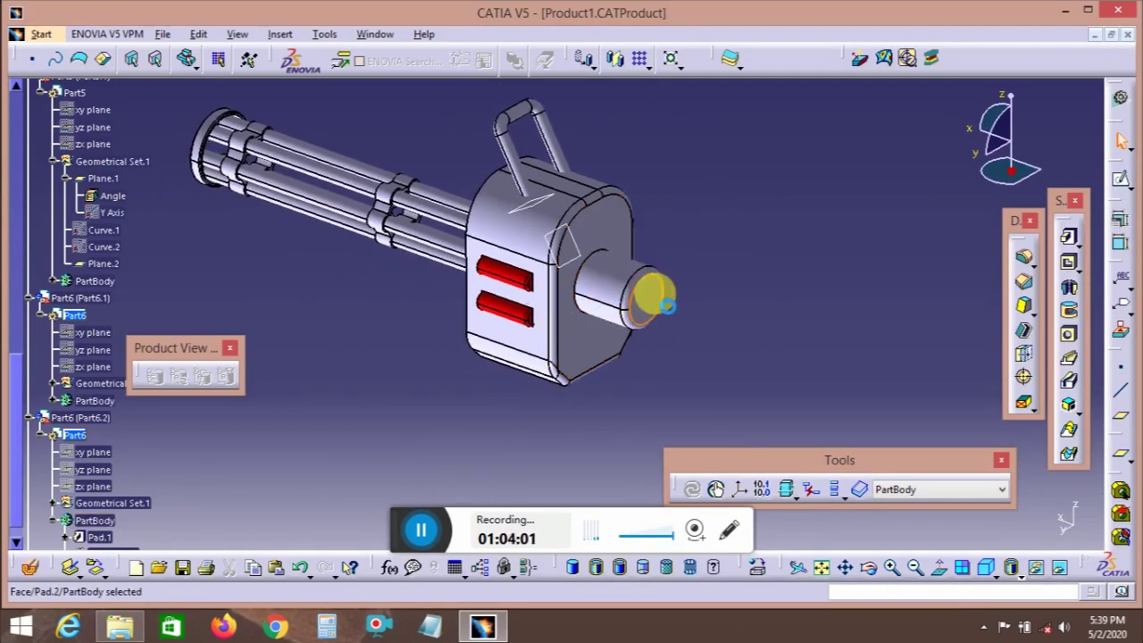
pyautogui.click(1067, 237)
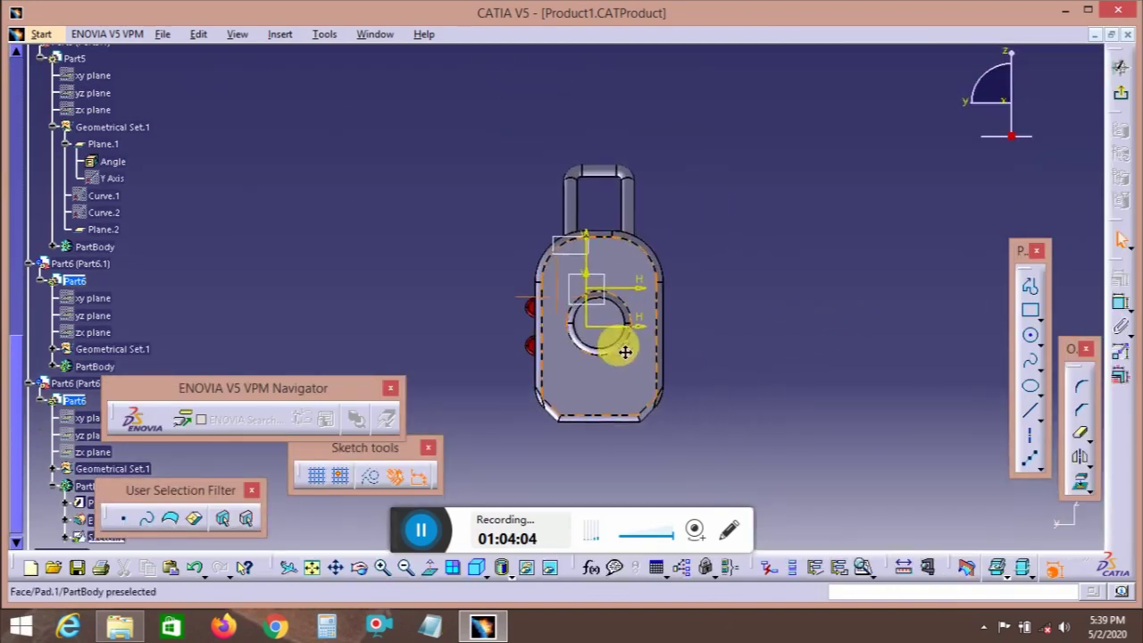
pyautogui.moveTo(617, 345)
pyautogui.keyDown('ctrl'); pyautogui.mouseDown(button='middle')
pyautogui.moveTo(581, 235)
pyautogui.moveTo(797, 235)
pyautogui.mouseUp(button='middle'); pyautogui.keyUp('ctrl')
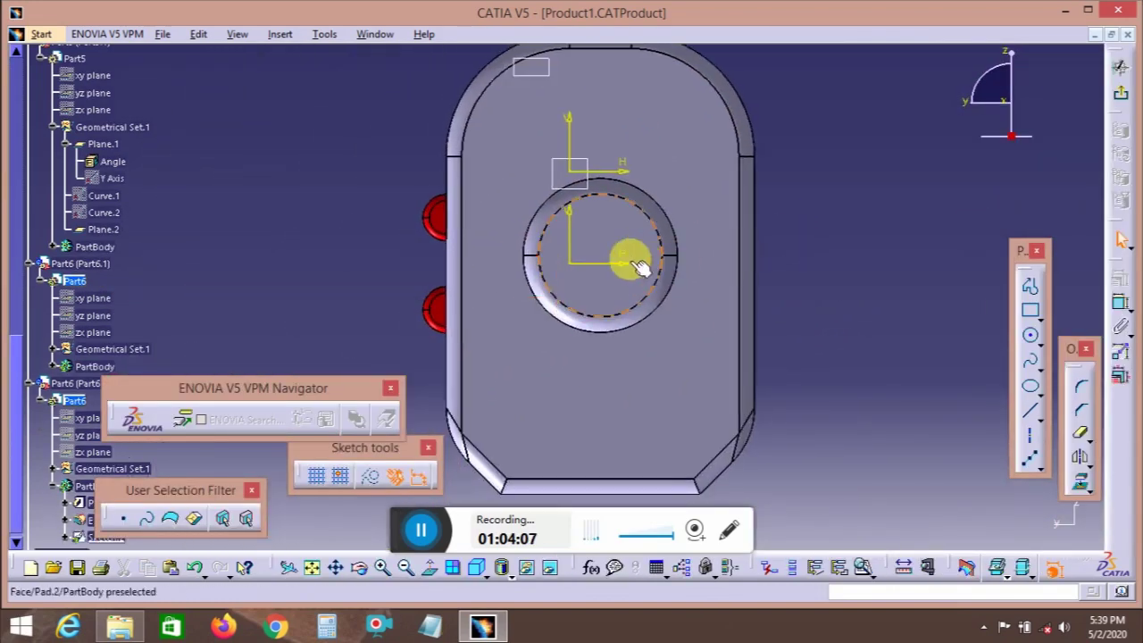
pyautogui.moveTo(630, 258)
pyautogui.mouseDown(button='middle')
pyautogui.moveTo(584, 214)
pyautogui.moveTo(589, 231)
pyautogui.mouseUp(button='middle')
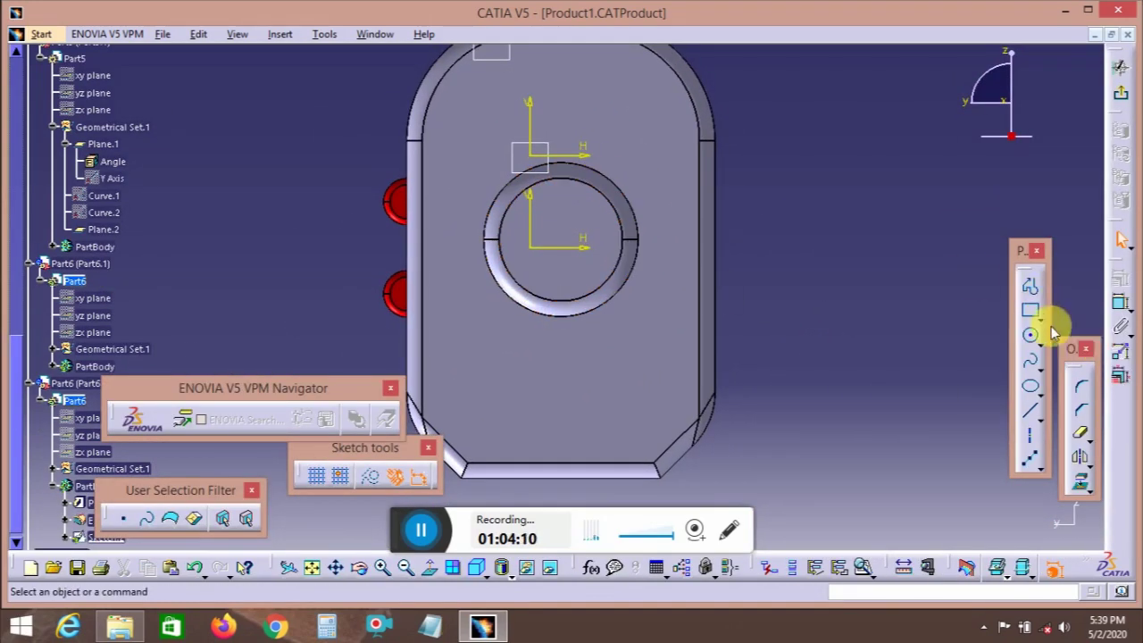
# - Try a circle around the rear cylinder, delete it and leave the sketch
pyautogui.click(1031, 335)
pyautogui.click(561, 239)
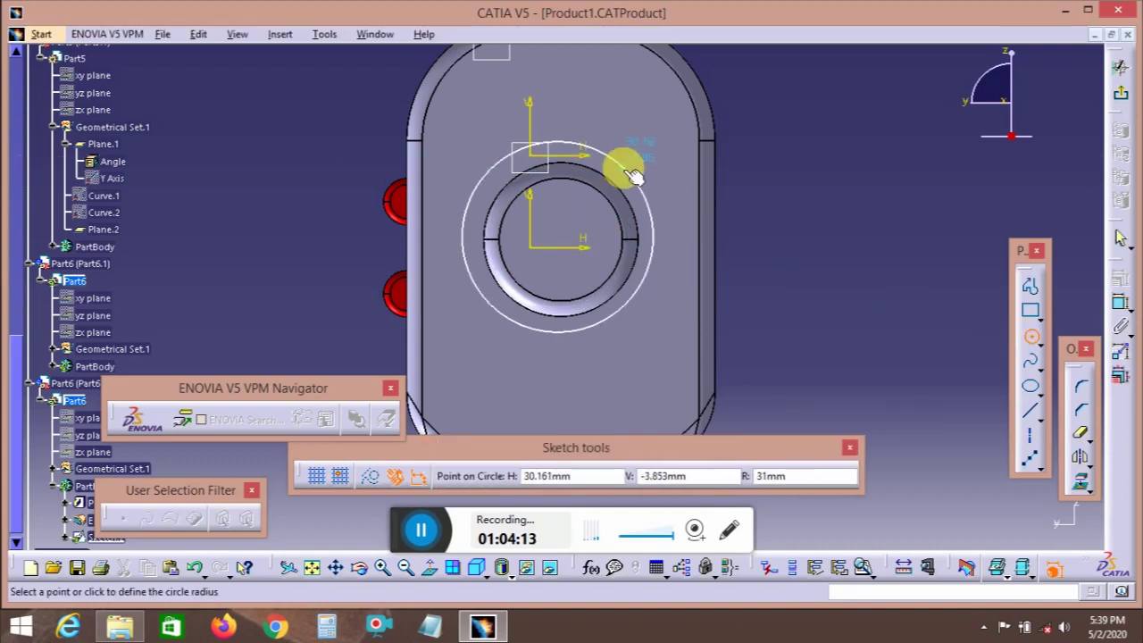
pyautogui.click(661, 183)
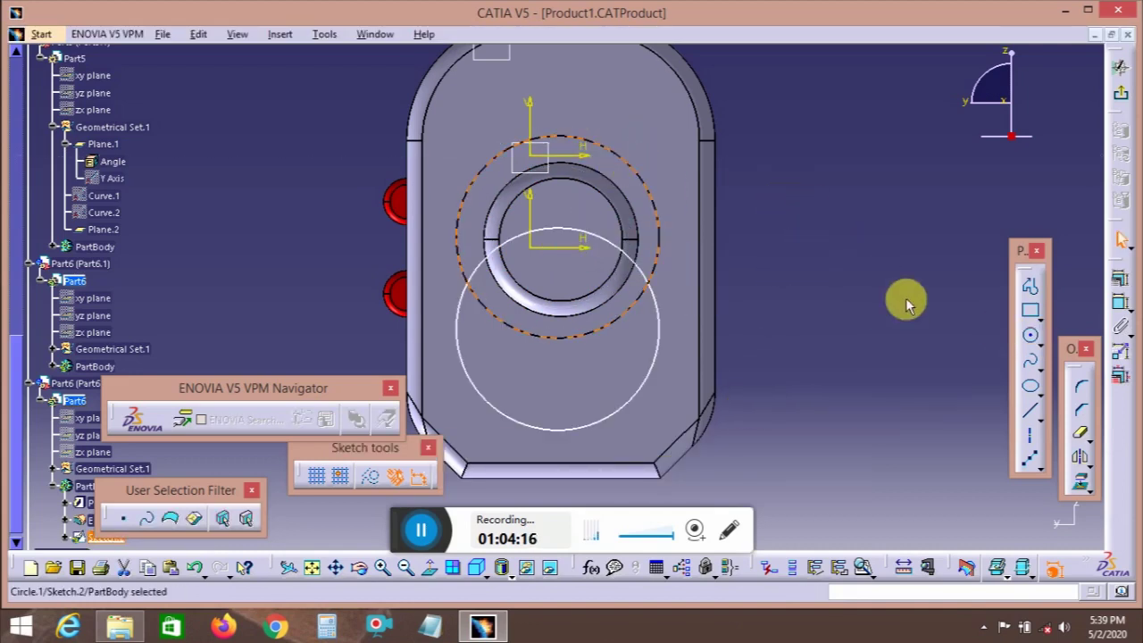
pyautogui.click(657, 335)
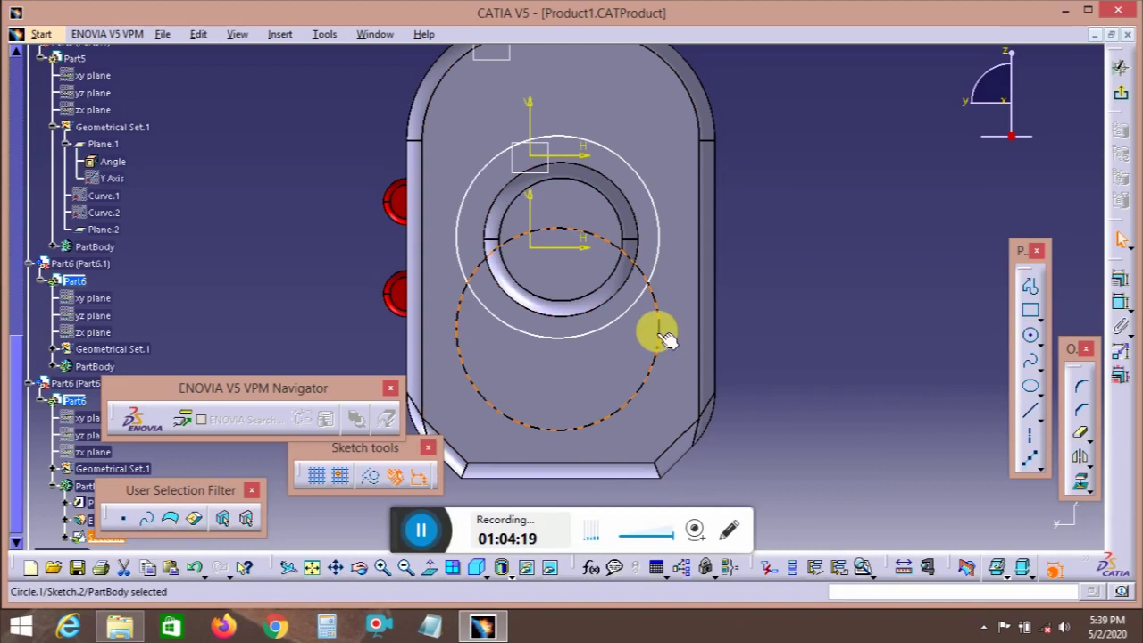
pyautogui.press('Delete')
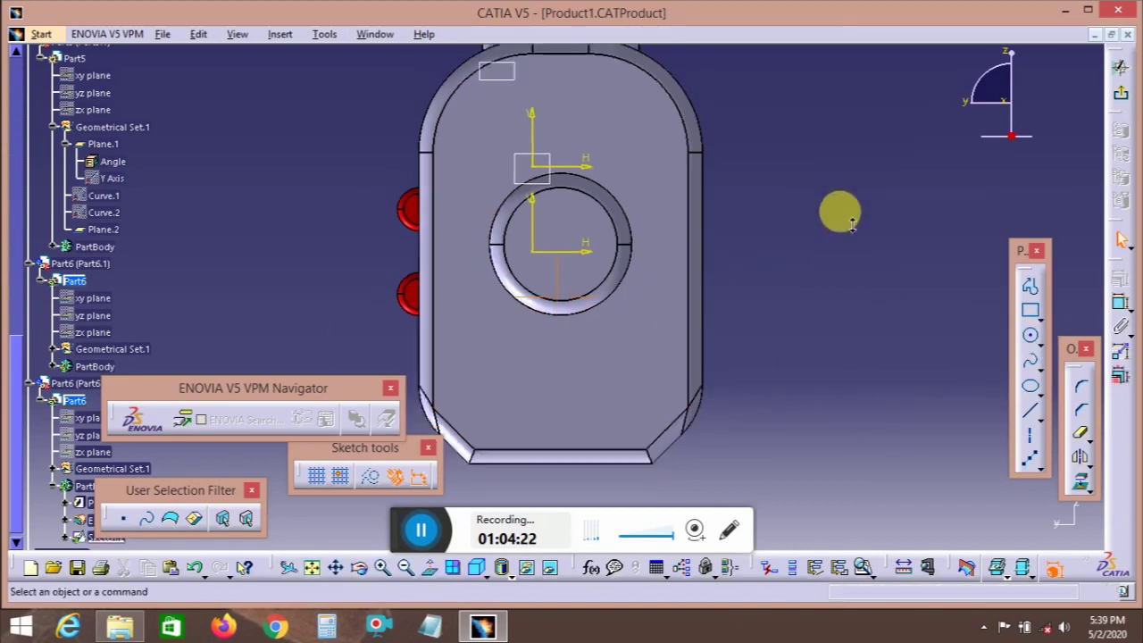
pyautogui.scroll(-3, 803, 241)
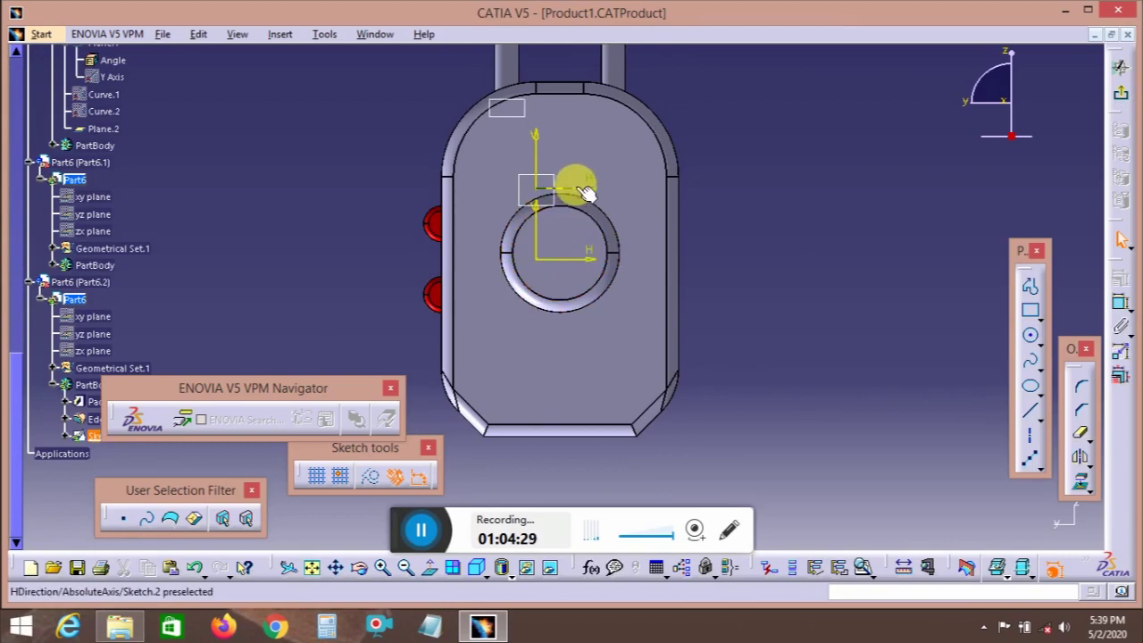
pyautogui.click(1116, 114)
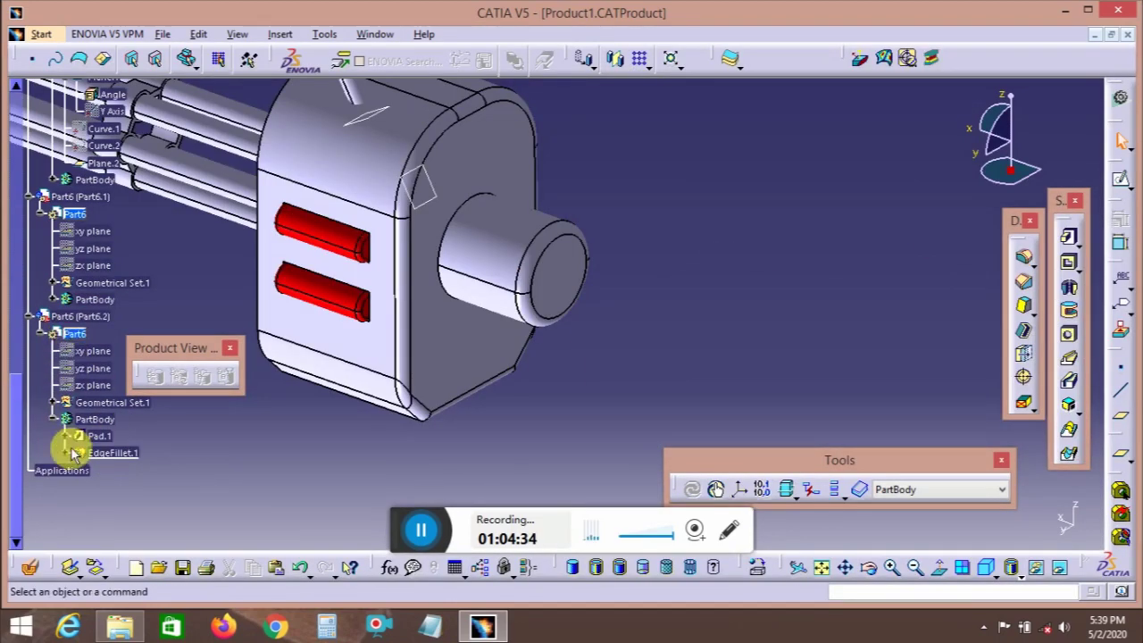
pyautogui.click(79, 335)
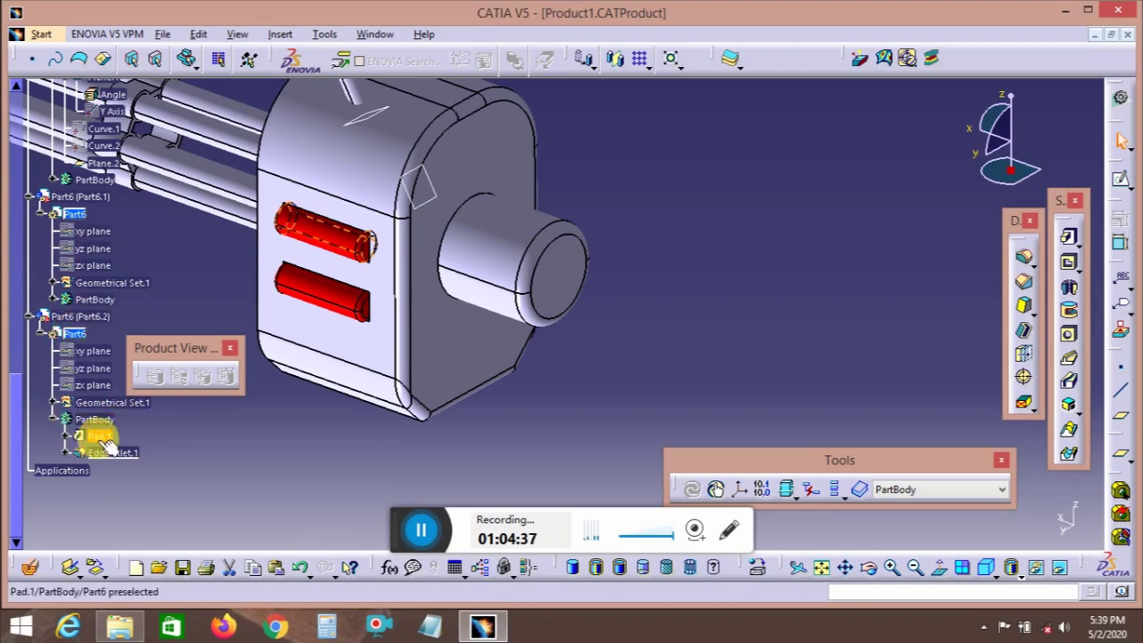
pyautogui.scroll(3, 183, 259)
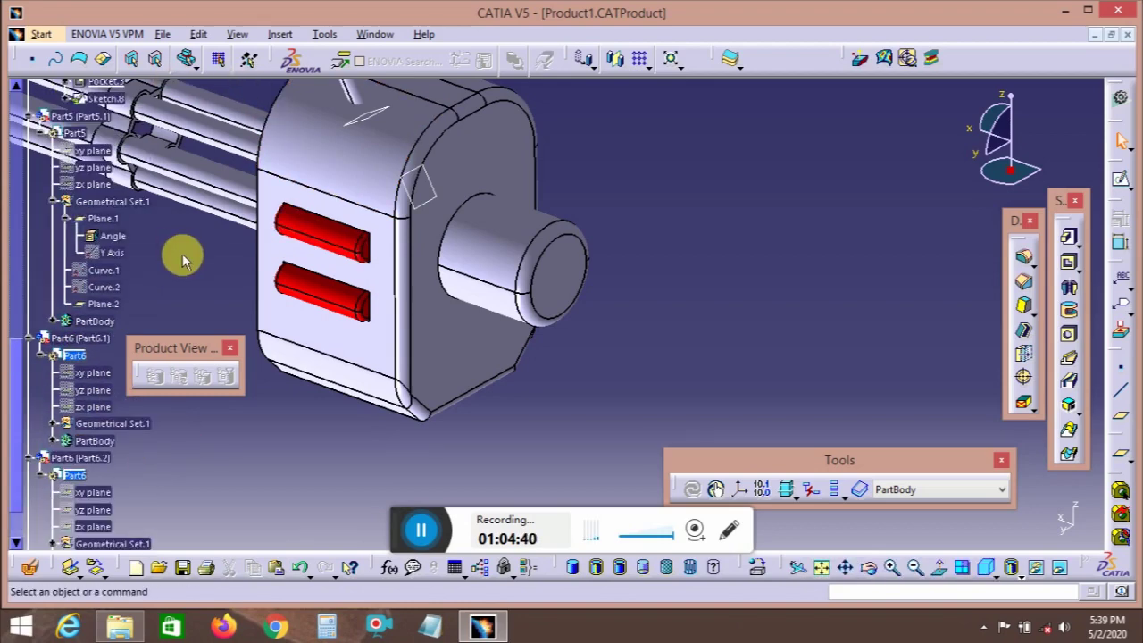
pyautogui.scroll(-2, 182, 259)
pyautogui.click(278, 38)
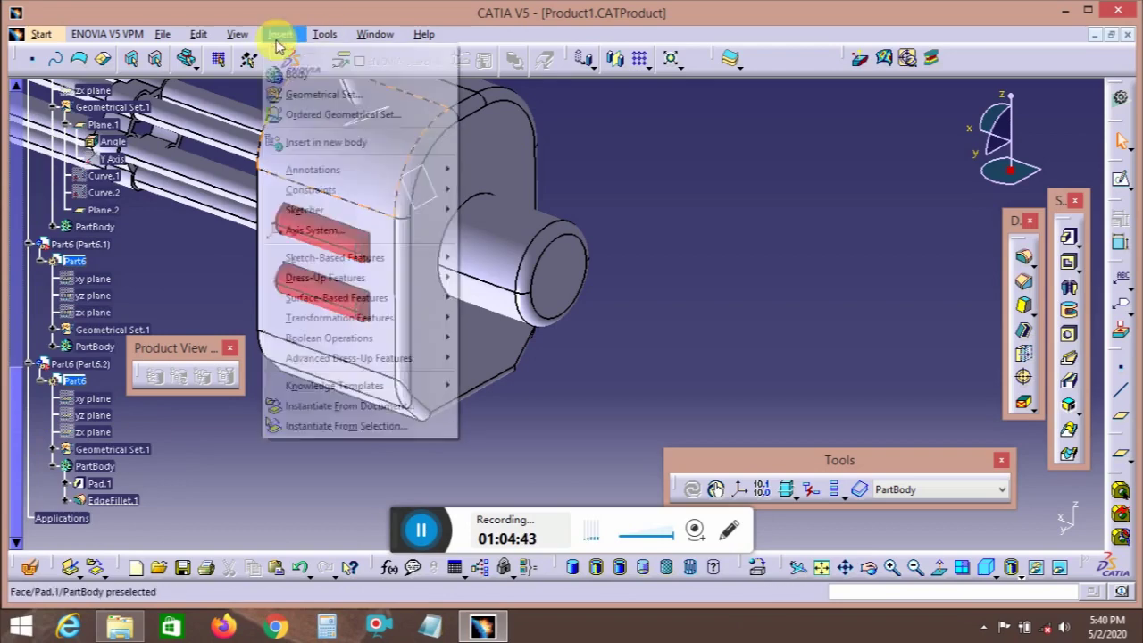
pyautogui.click(630, 182)
# - Activate Product1 and insert a new part into the assembly
pyautogui.scroll(15, 496, 239)
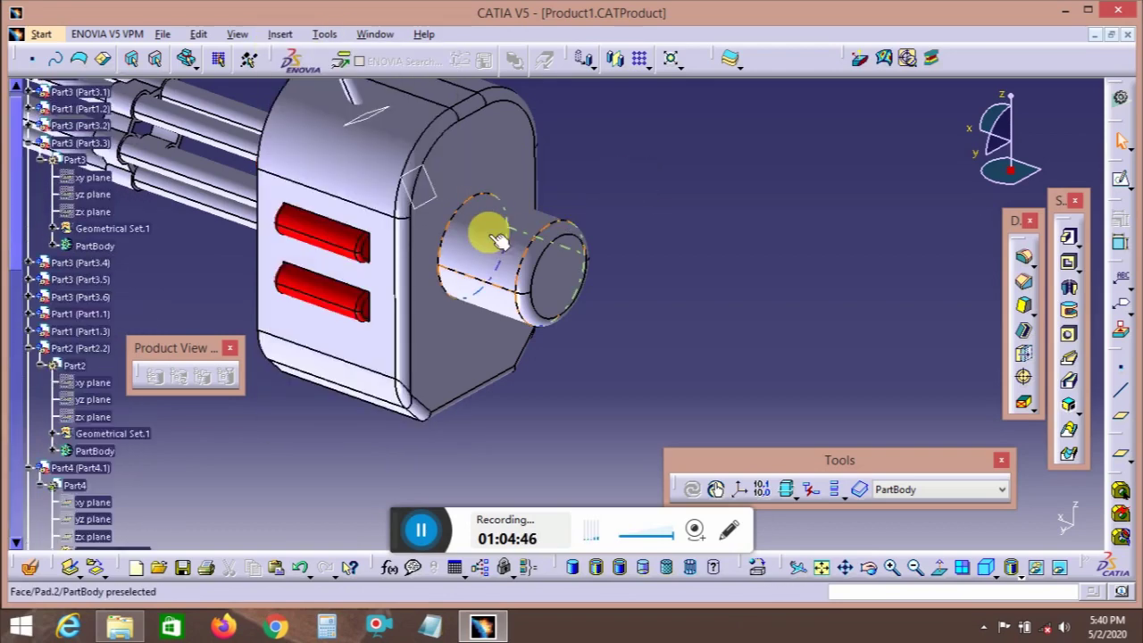
pyautogui.scroll(10, 70, 325)
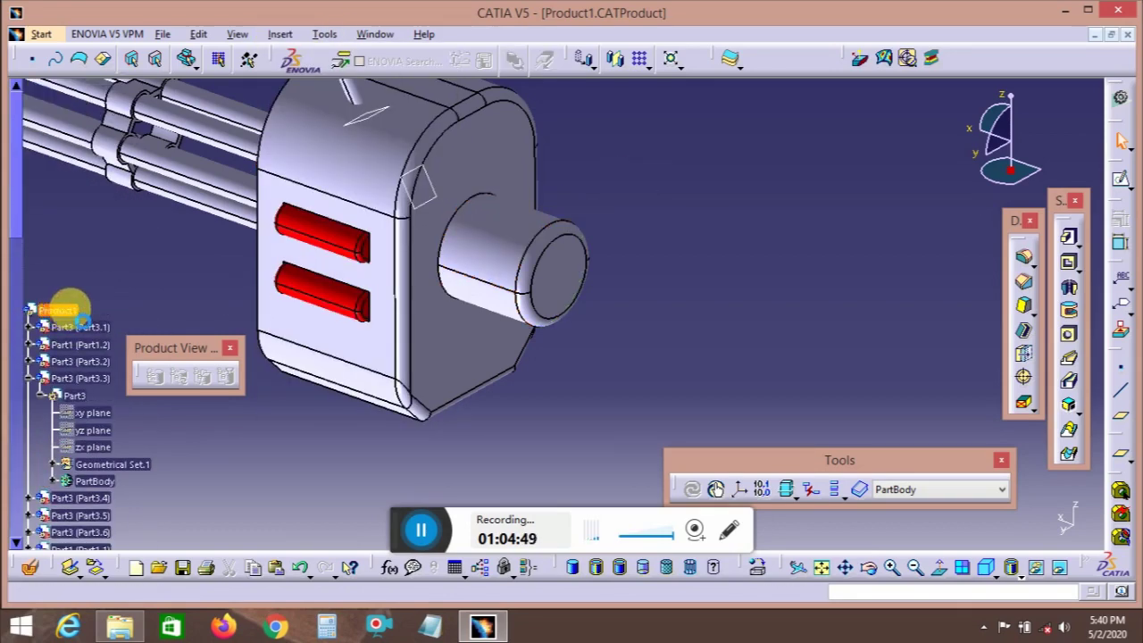
pyautogui.doubleClick(72, 310)
pyautogui.click(280, 36)
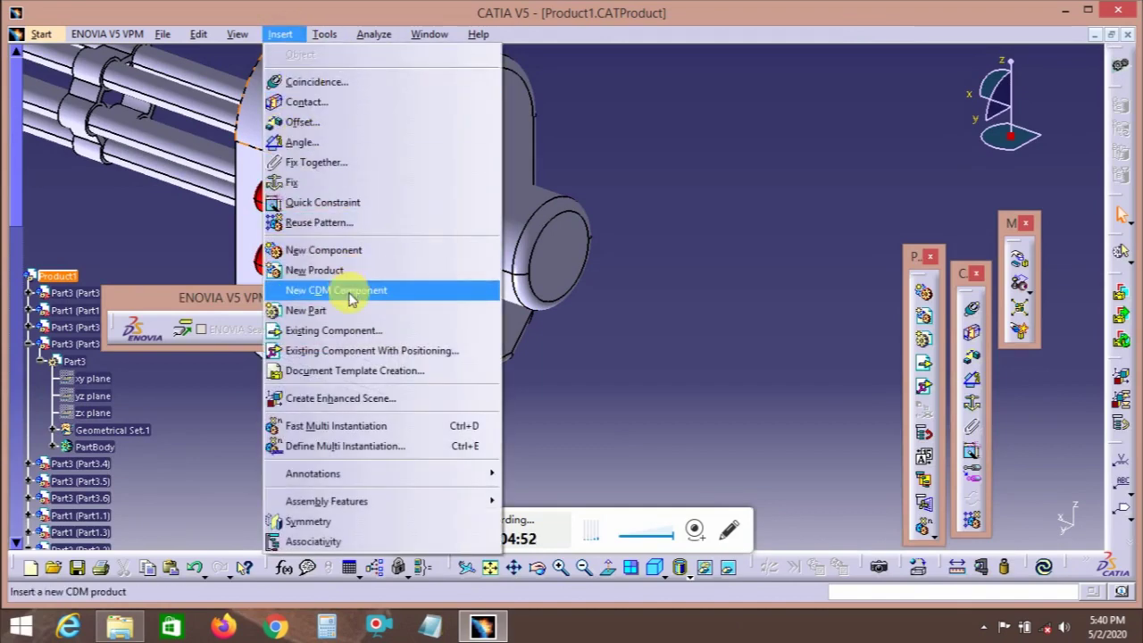
pyautogui.click(353, 311)
pyautogui.click(617, 381)
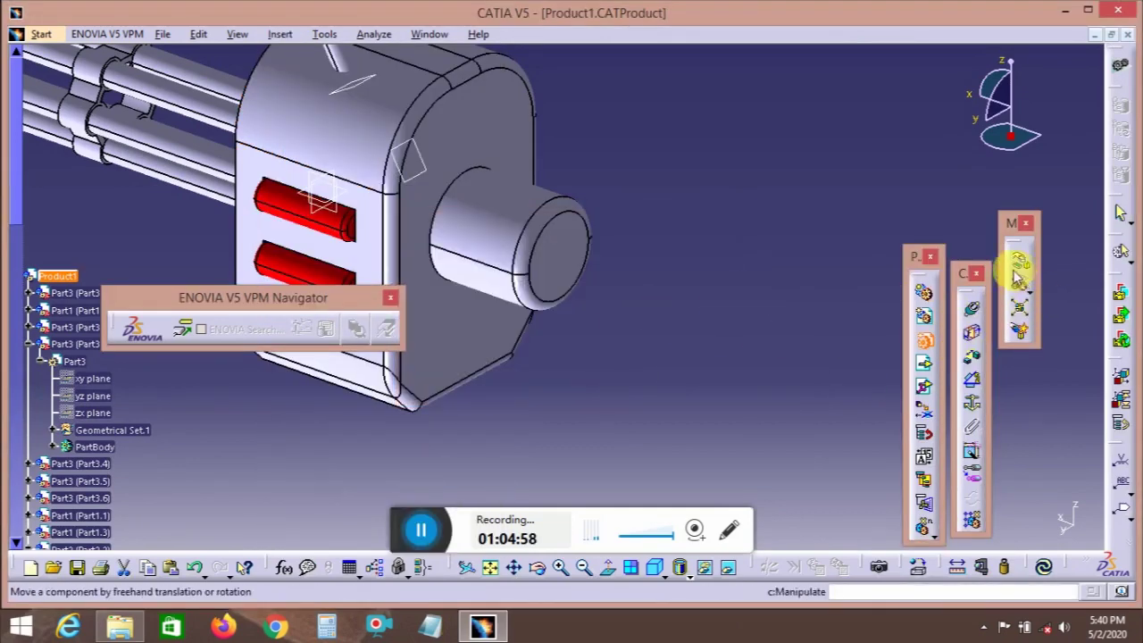
pyautogui.click(490, 378)
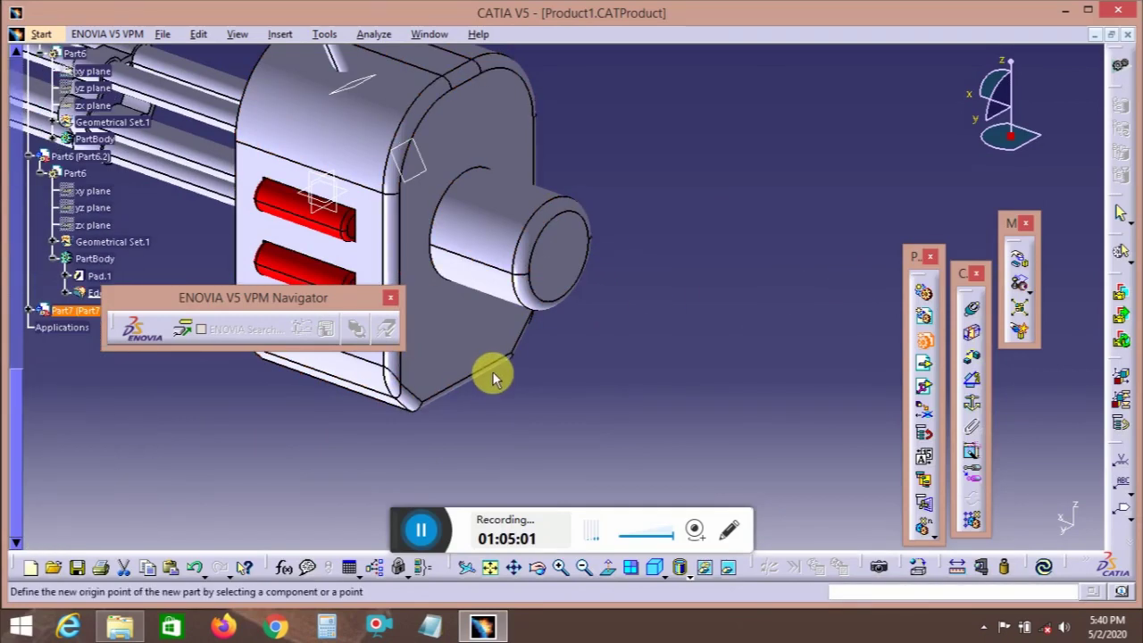
# - Expand the new Part7, activate it for editing and define its PartBody as the in-work object
pyautogui.click(43, 327)
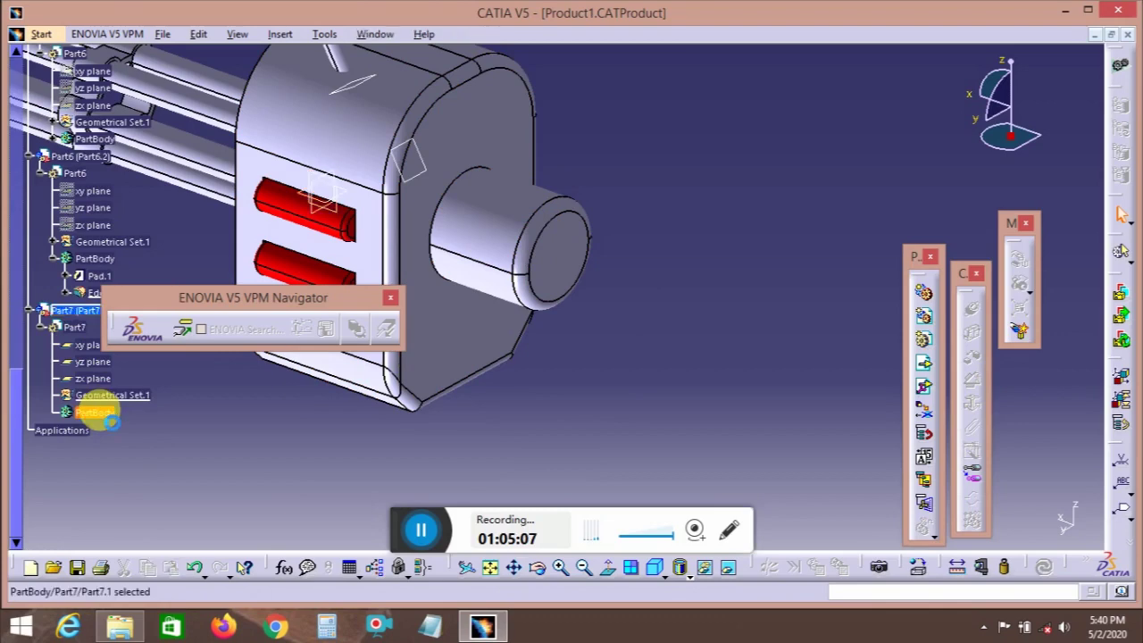
pyautogui.doubleClick(97, 412)
pyautogui.rightClick(96, 445)
pyautogui.click(160, 222)
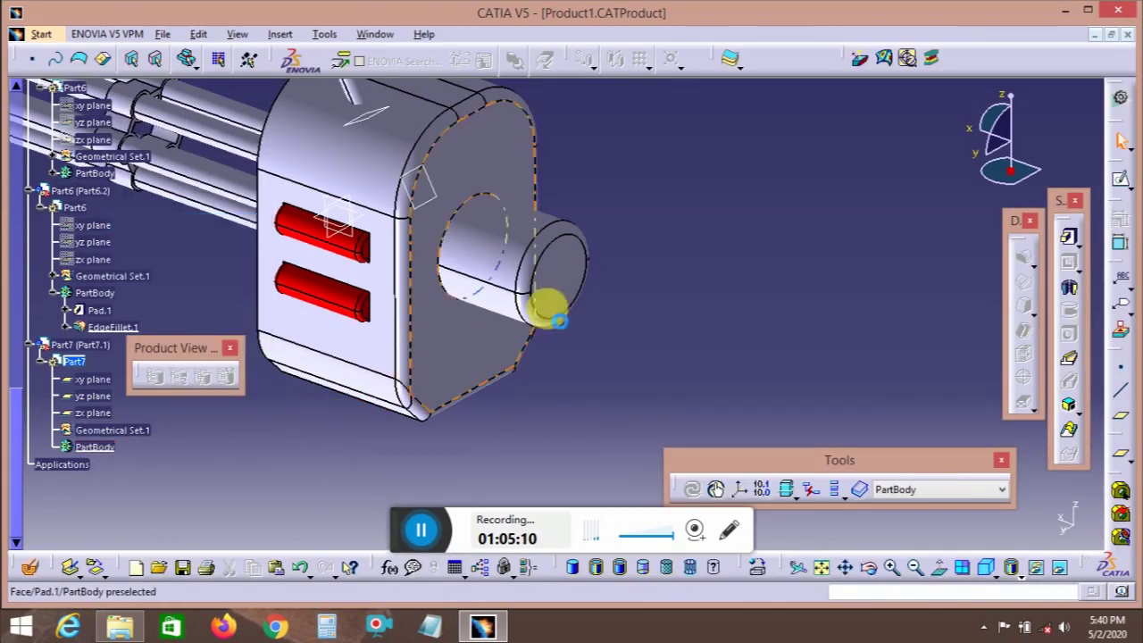
# - Start a sketch on the rear cylinder's end face in Part7 and draw a circle about 57 mm in diameter beside the housing
pyautogui.click(560, 292)
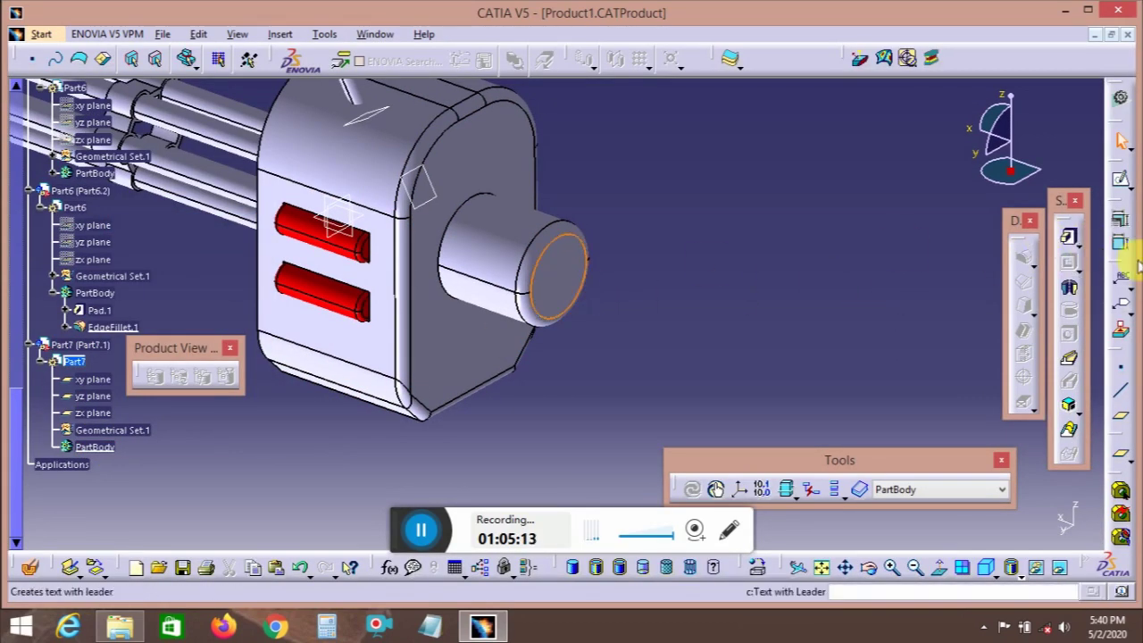
pyautogui.click(1123, 181)
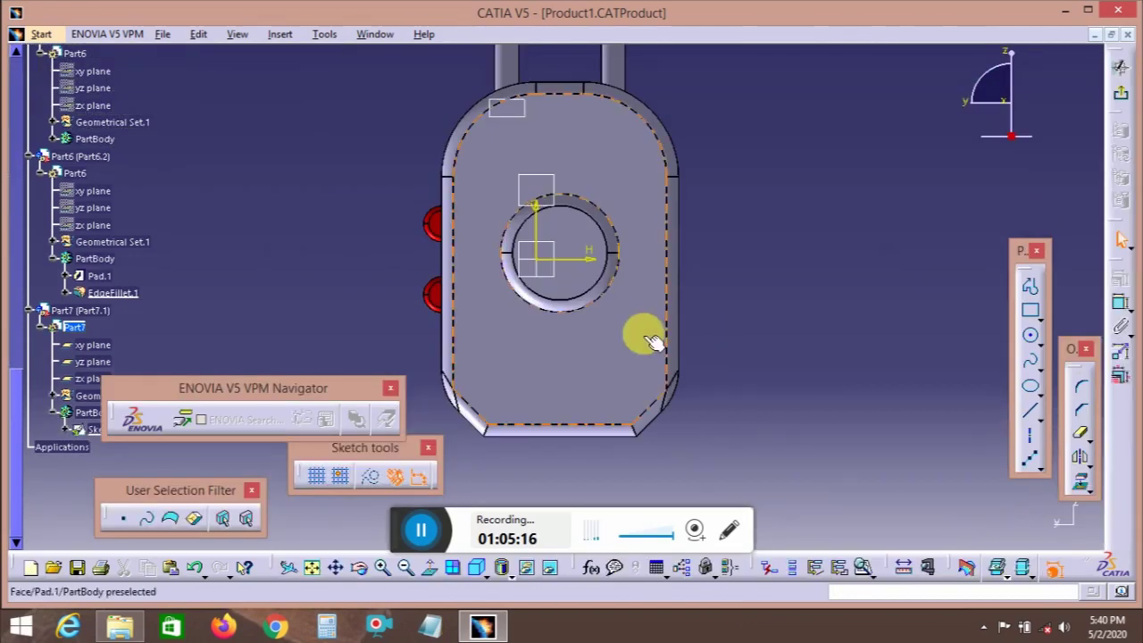
pyautogui.click(1030, 333)
pyautogui.click(838, 361)
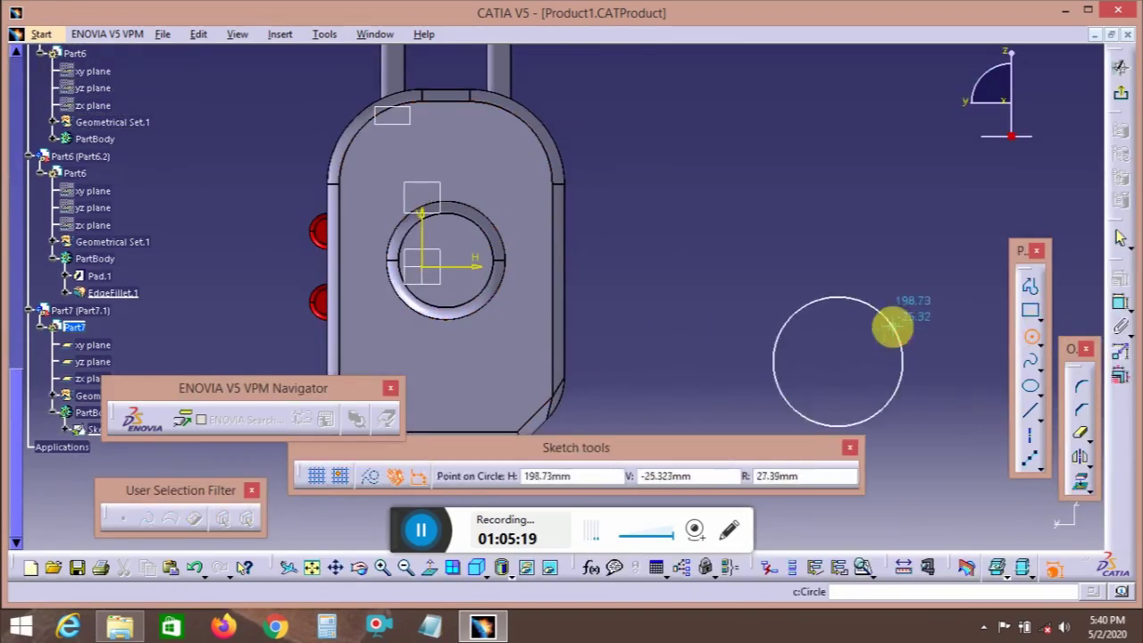
pyautogui.click(893, 325)
# - Constrain the sketched circle to be concentric with the rear cylinder's circular edge
pyautogui.click(1122, 307)
pyautogui.moveTo(821, 426); pyautogui.dragTo(816, 428)
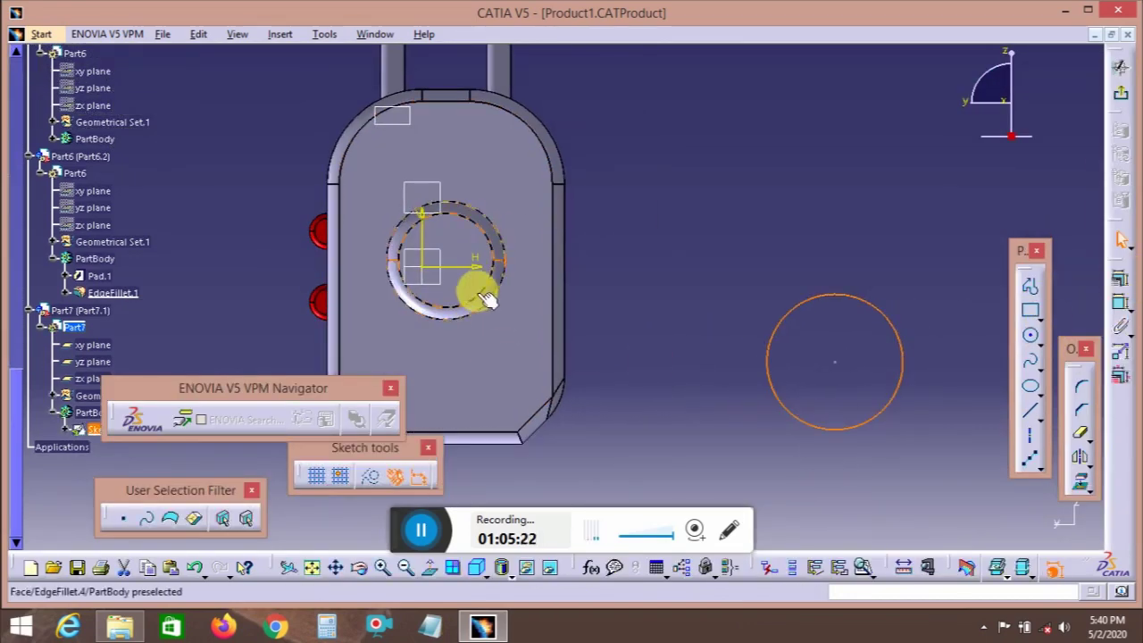
pyautogui.click(503, 304)
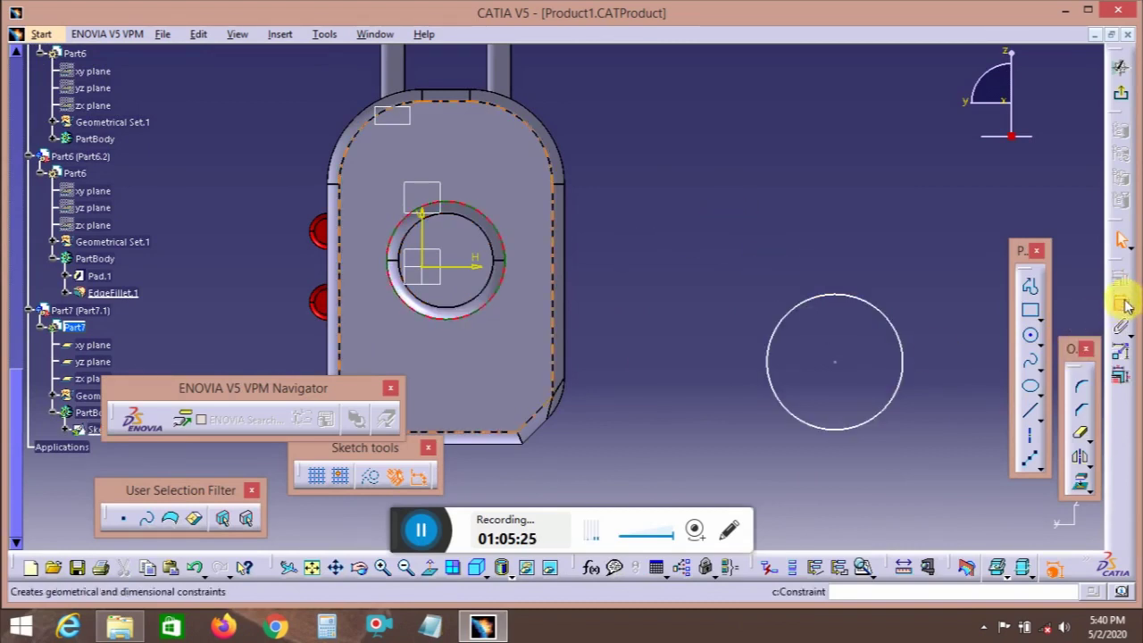
pyautogui.click(877, 313)
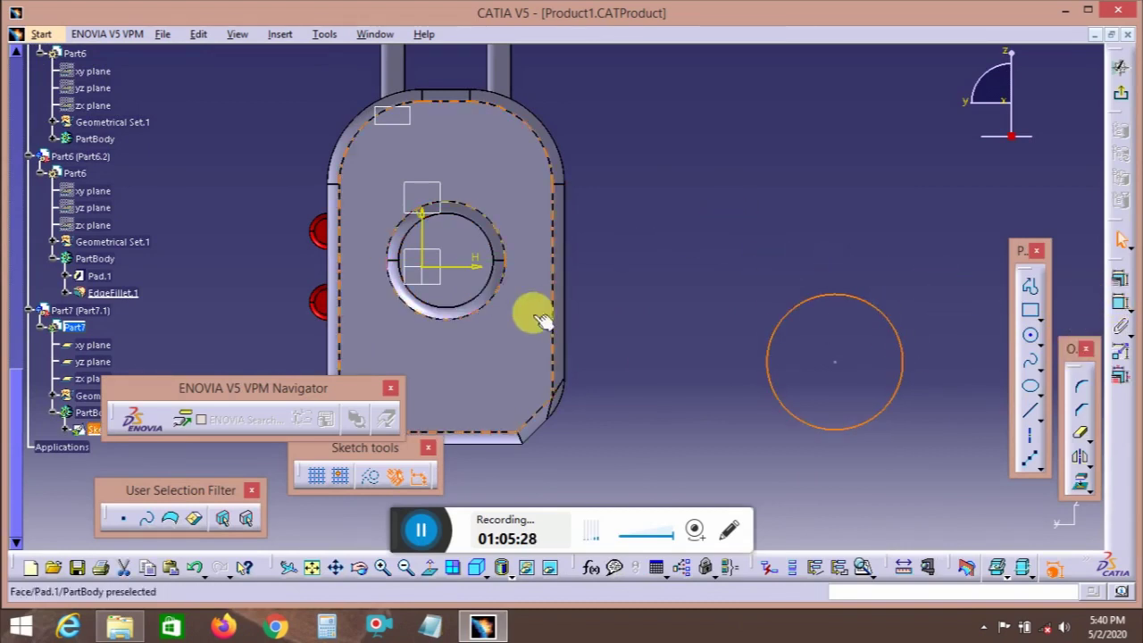
pyautogui.click(842, 238)
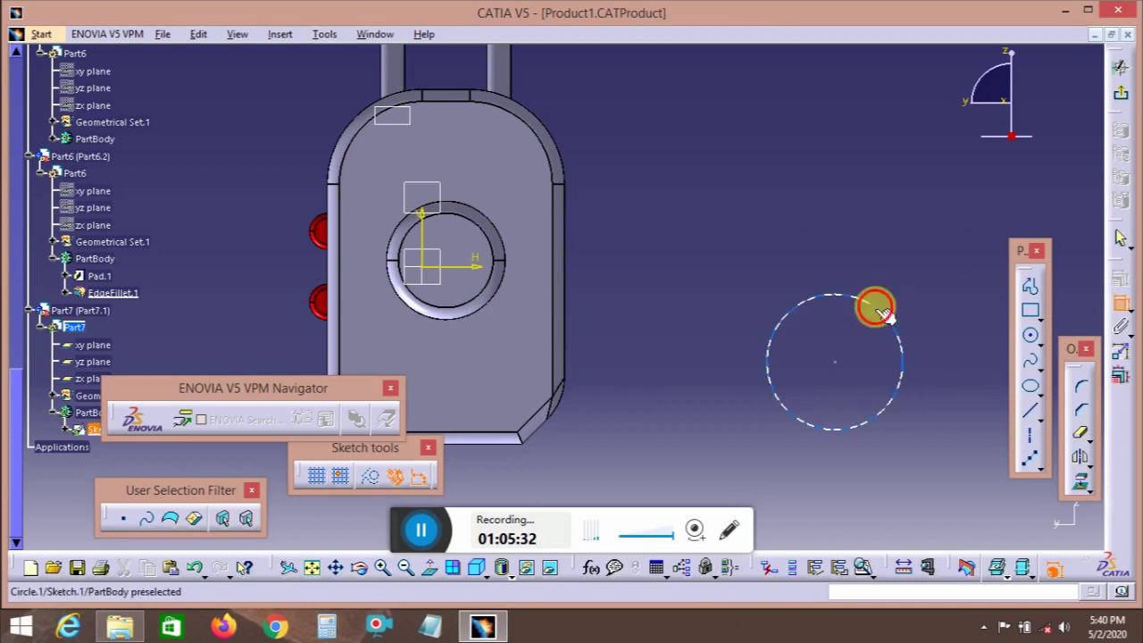
pyautogui.click(879, 311)
pyautogui.rightClick(681, 219)
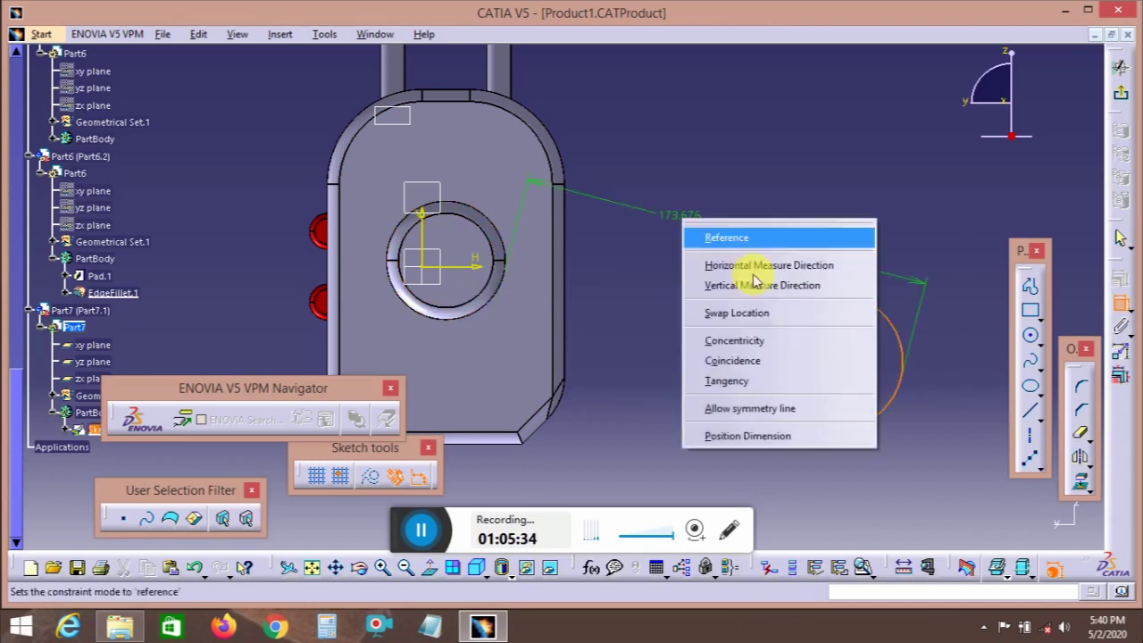
pyautogui.click(773, 342)
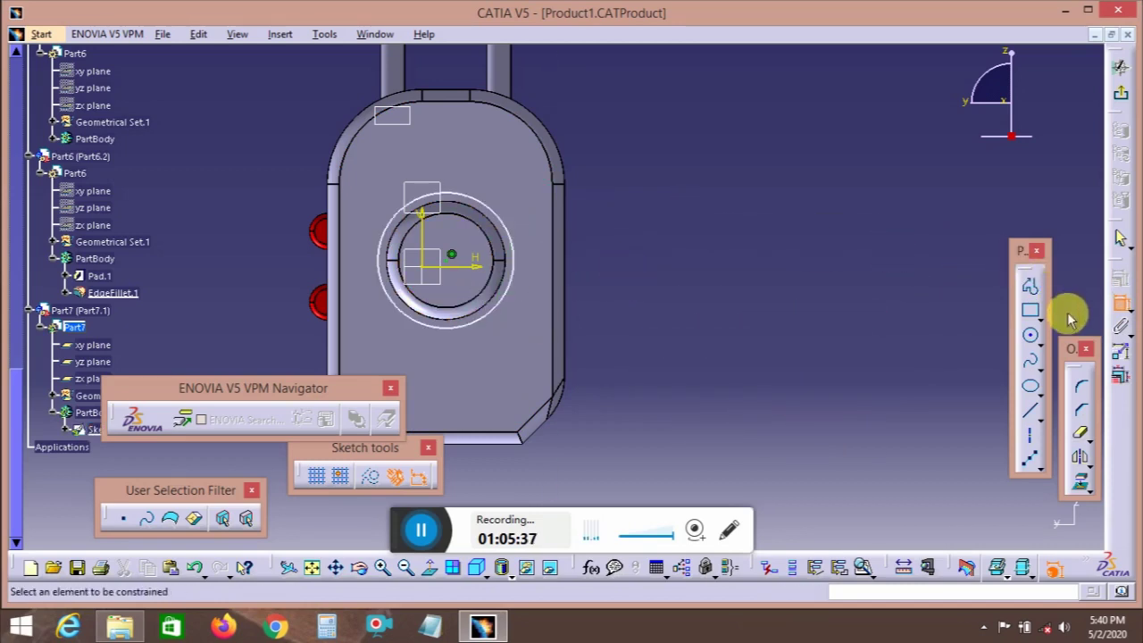
# - Dimension the circle, set its diameter to 70 mm and leave the sketch
pyautogui.click(1122, 305)
pyautogui.doubleClick(667, 259)
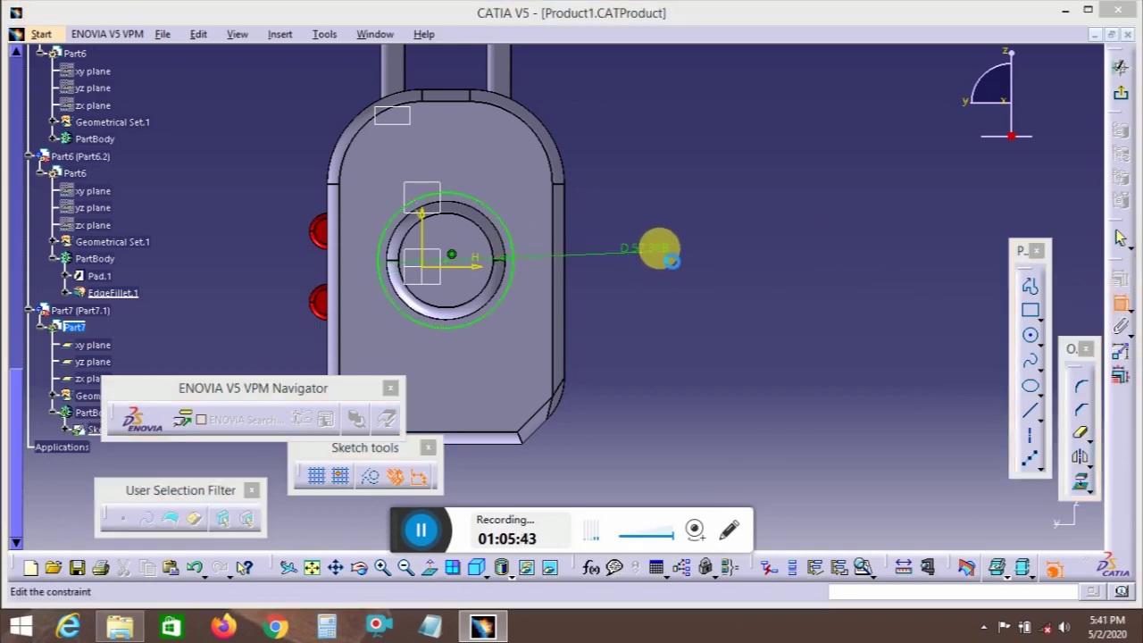
pyautogui.write('70')
pyautogui.press('Return')
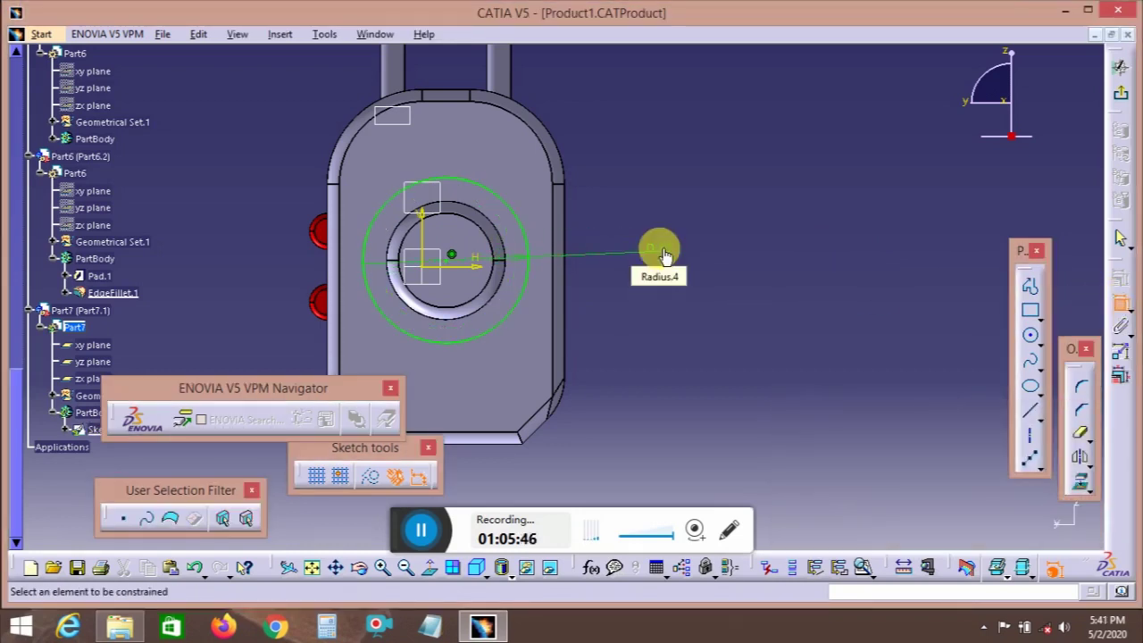
pyautogui.click(1123, 91)
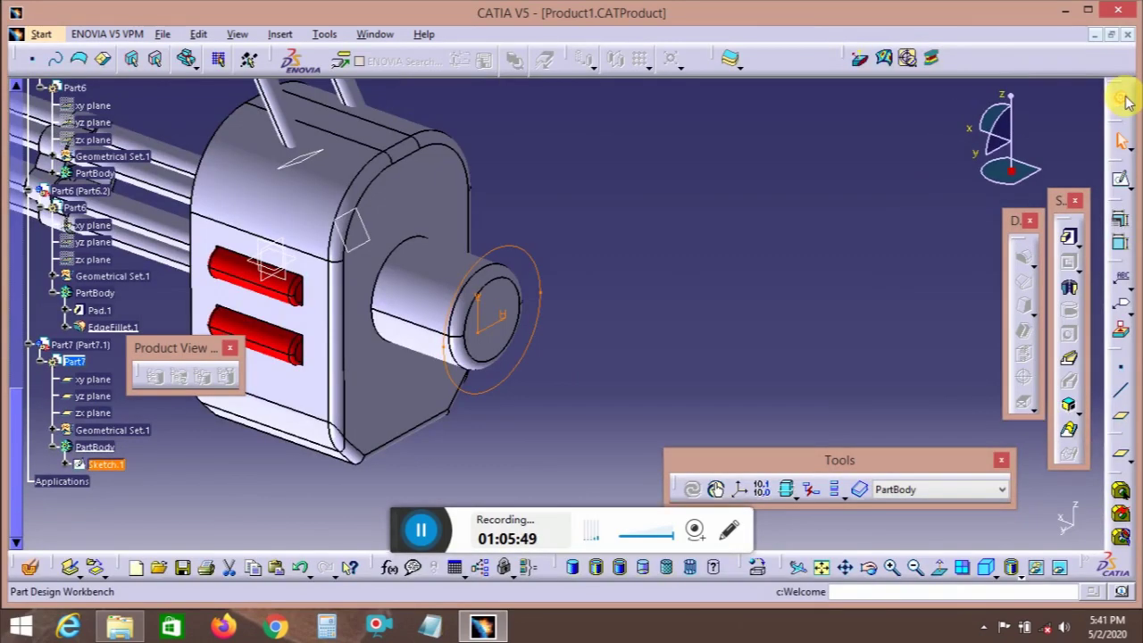
# - Pad the 70 mm circle by 45 mm in the reversed direction, towards the housing
pyautogui.click(1071, 242)
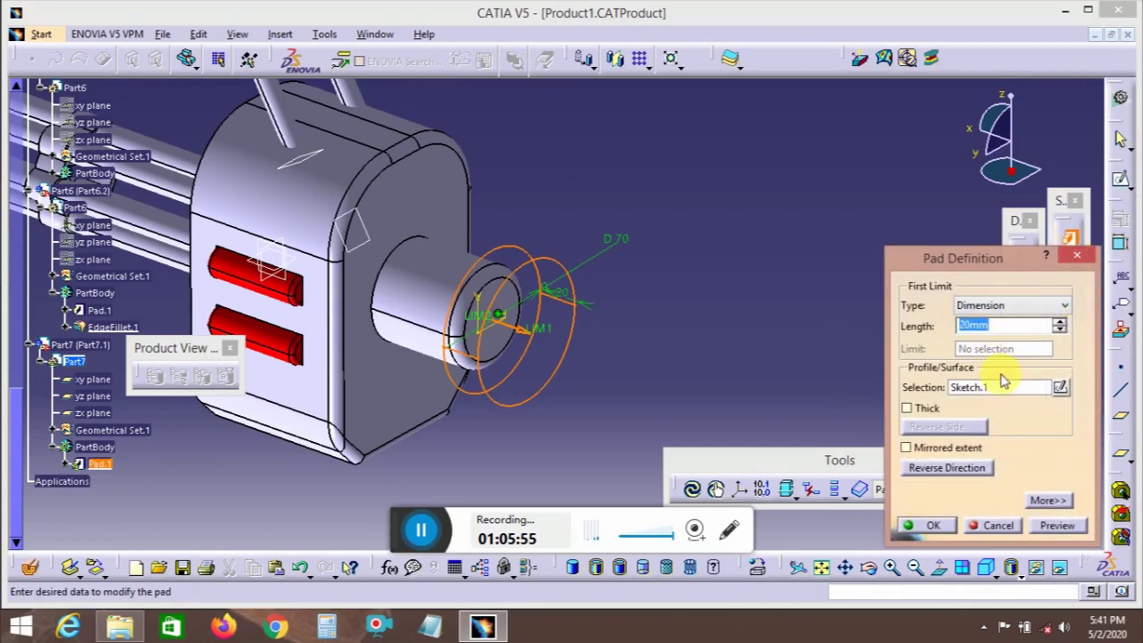
pyautogui.click(955, 472)
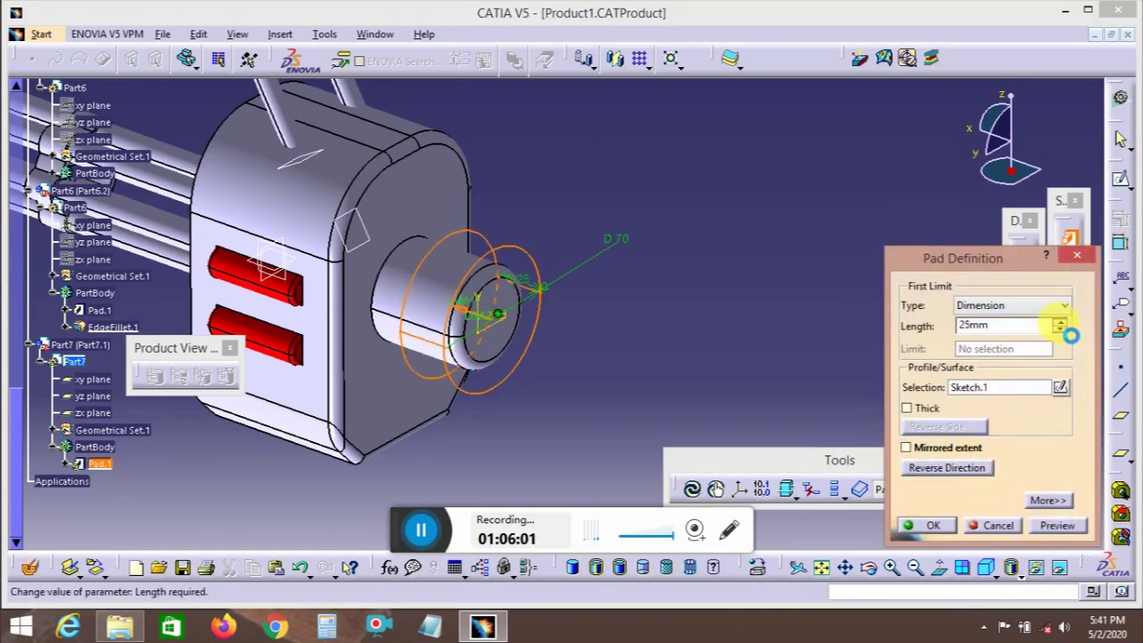
pyautogui.moveTo(479, 348); pyautogui.dragTo(572, 354, button='middle')
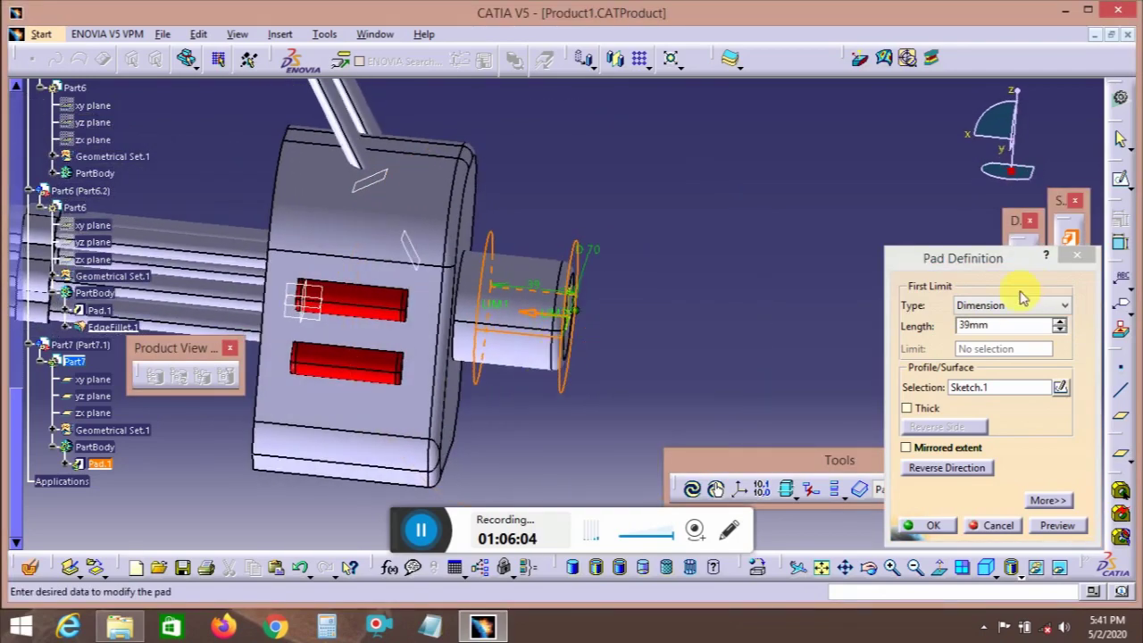
pyautogui.click(1059, 322)
pyautogui.click(1059, 323)
pyautogui.click(1059, 323)
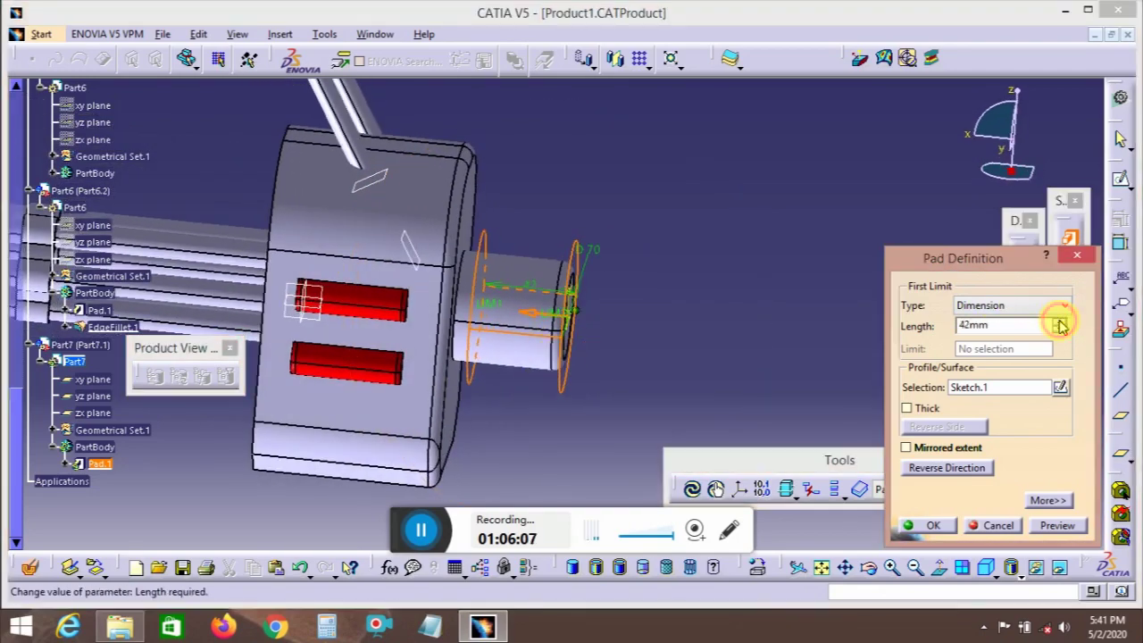
pyautogui.click(1059, 323)
pyautogui.moveTo(806, 293); pyautogui.dragTo(768, 294, button='middle')
pyautogui.click(1059, 323)
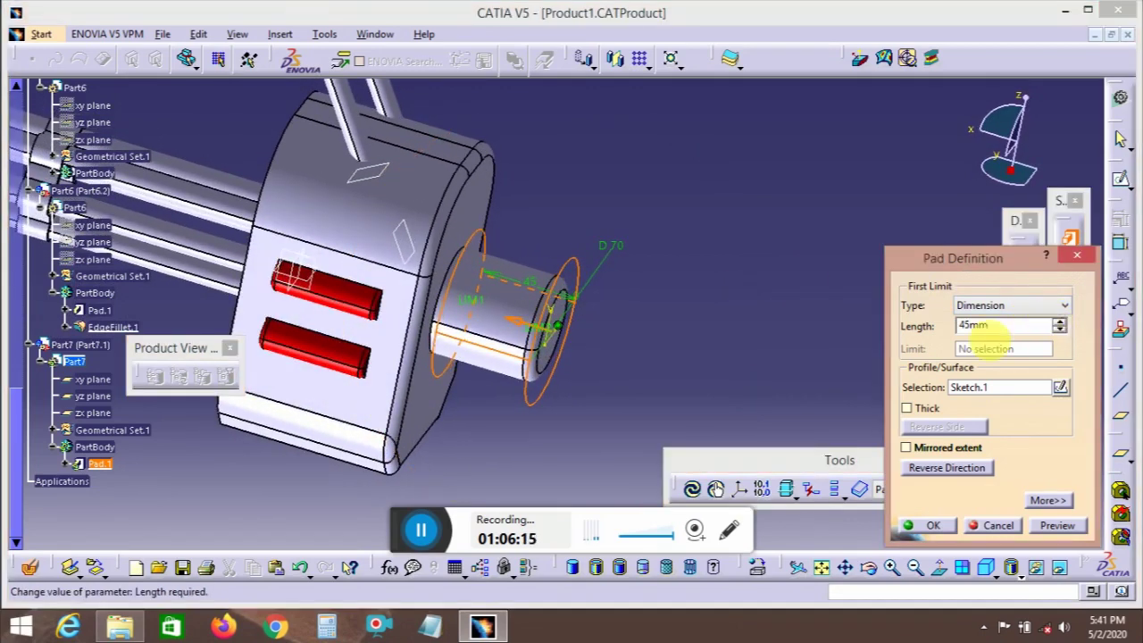
pyautogui.click(928, 525)
# - Start a sketch on the flat face of the new pad that faces the housing
pyautogui.moveTo(755, 316); pyautogui.dragTo(658, 309, button='middle')
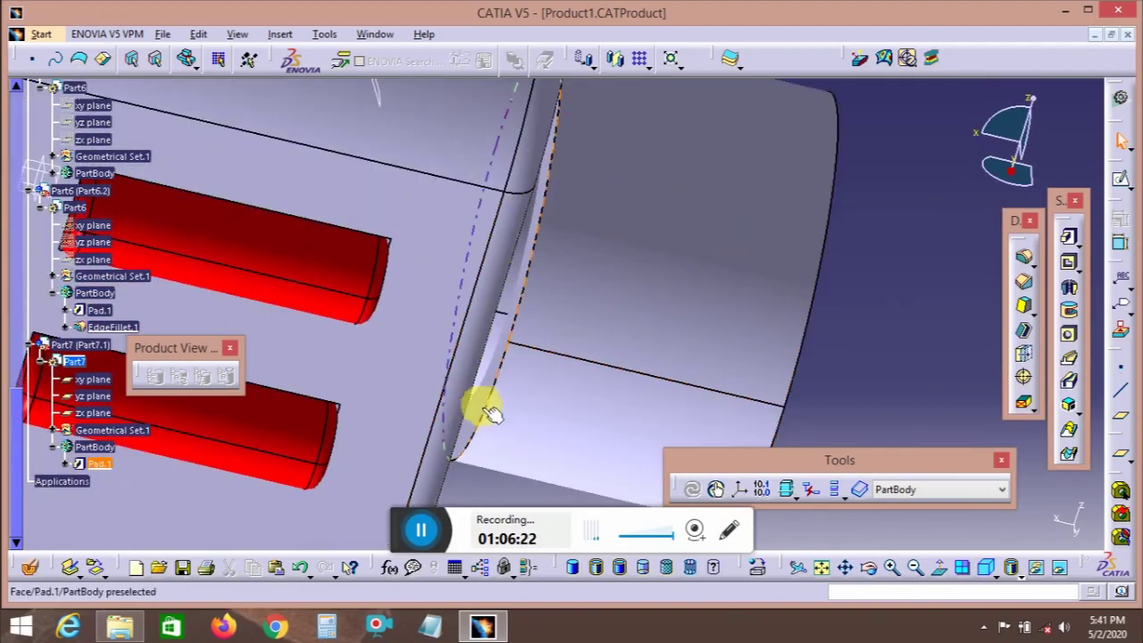
pyautogui.click(512, 408)
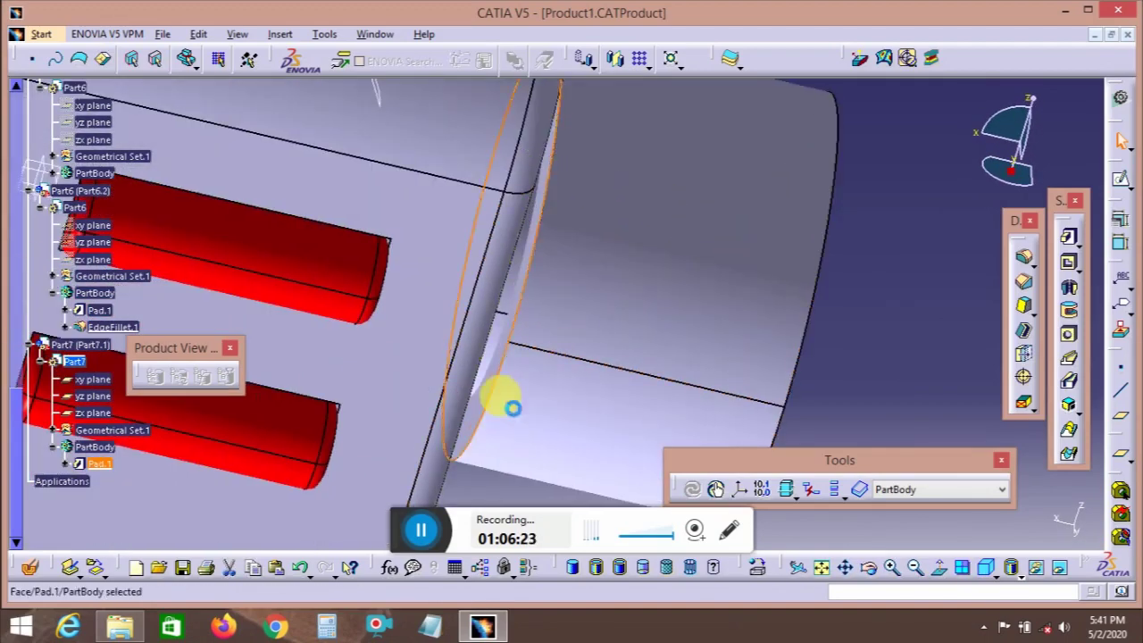
pyautogui.click(1122, 185)
pyautogui.moveTo(735, 225)
pyautogui.mouseDown(button='middle')
pyautogui.moveTo(684, 434)
pyautogui.moveTo(799, 201)
pyautogui.moveTo(819, 286)
pyautogui.moveTo(638, 345)
pyautogui.moveTo(543, 311)
pyautogui.moveTo(748, 308)
pyautogui.moveTo(655, 401)
pyautogui.moveTo(670, 399)
pyautogui.mouseUp(button='middle')
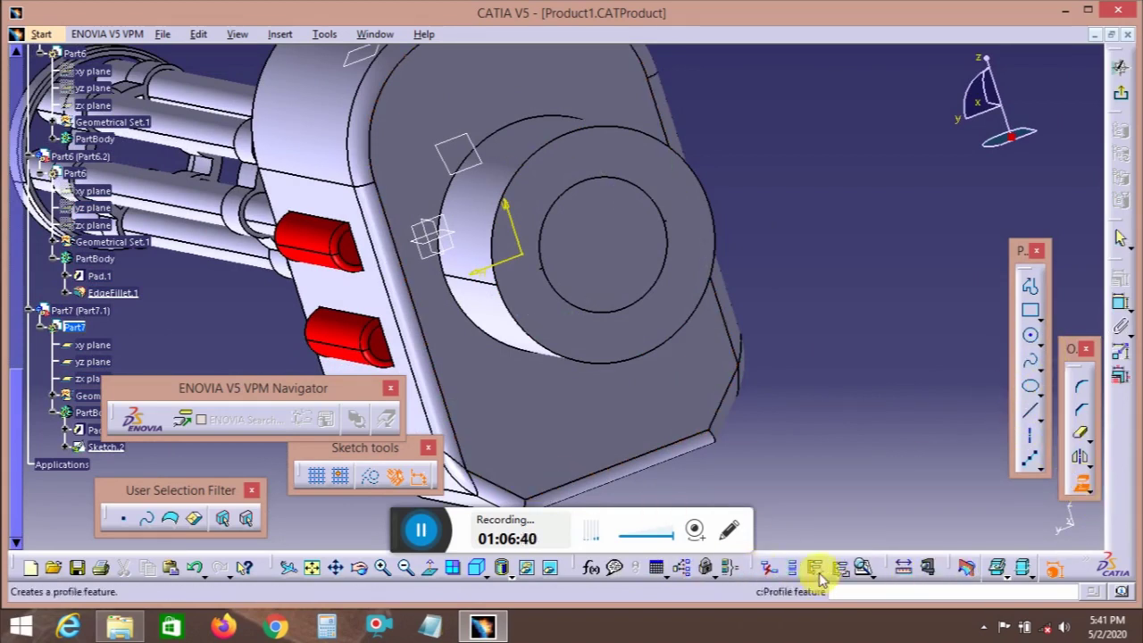
# - Project the rear cylinder's circular edge onto the sketch plane using a wireframe display, restore the shaded view and leave the sketch
pyautogui.click(510, 575)
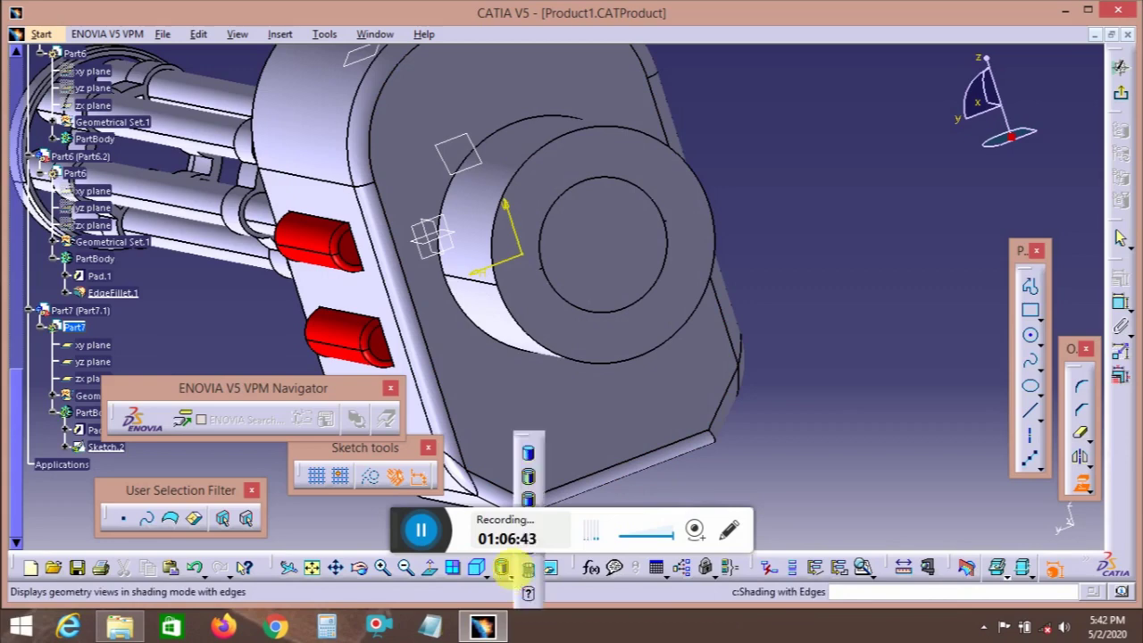
pyautogui.click(528, 572)
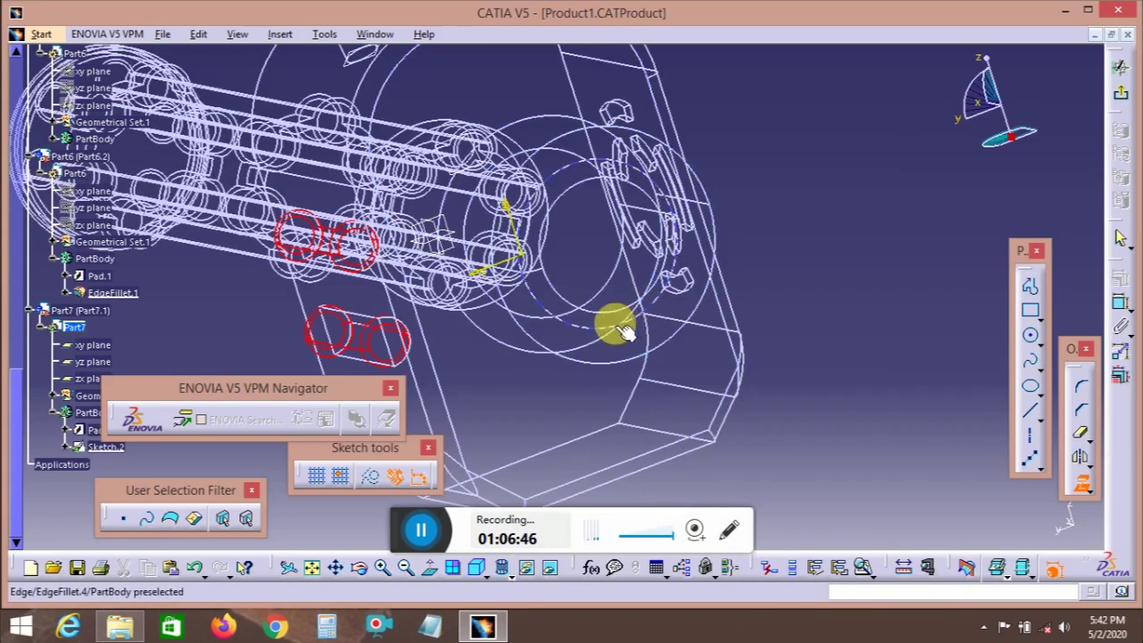
pyautogui.click(516, 569)
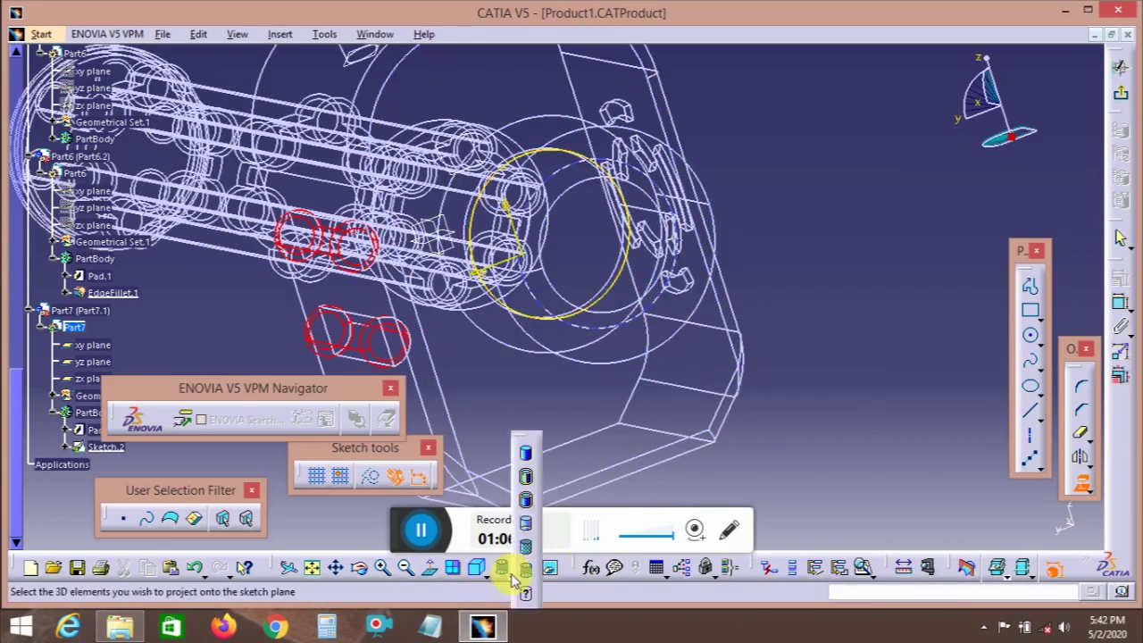
pyautogui.click(527, 496)
pyautogui.moveTo(824, 304); pyautogui.dragTo(766, 366, button='middle')
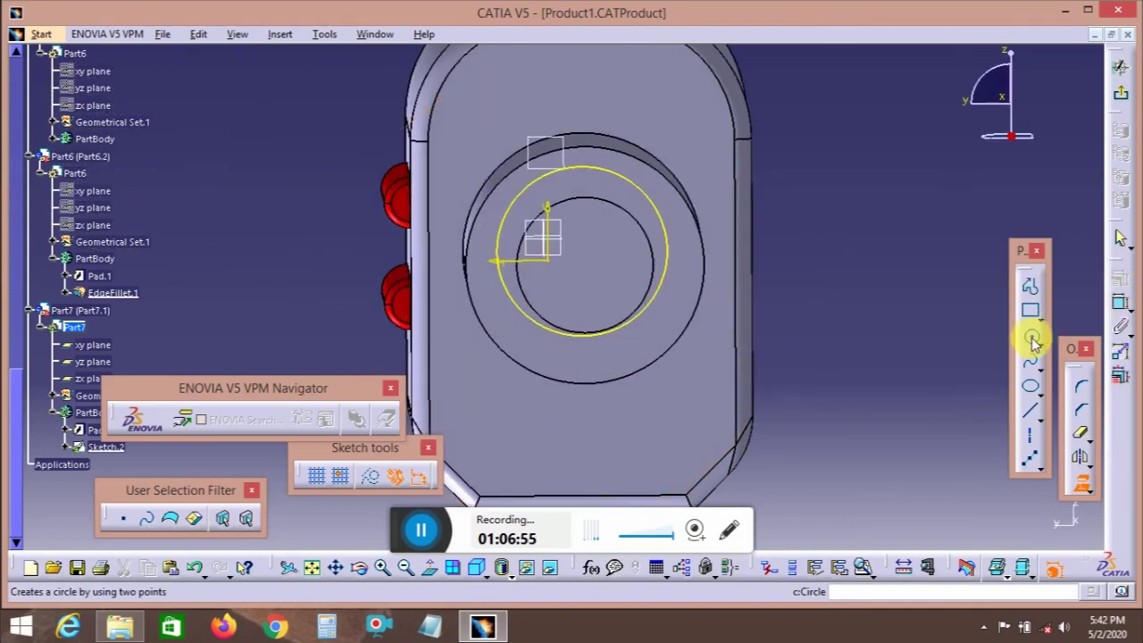
pyautogui.click(1120, 97)
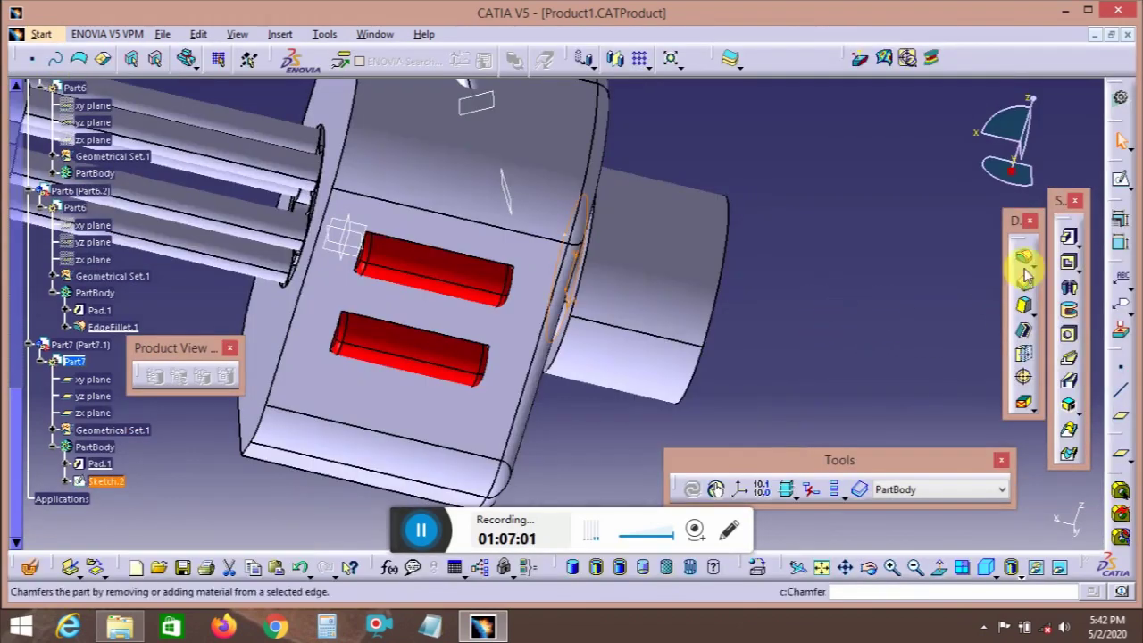
# - Cut a 40 mm deep pocket into the pad from the projected circle
pyautogui.click(1070, 265)
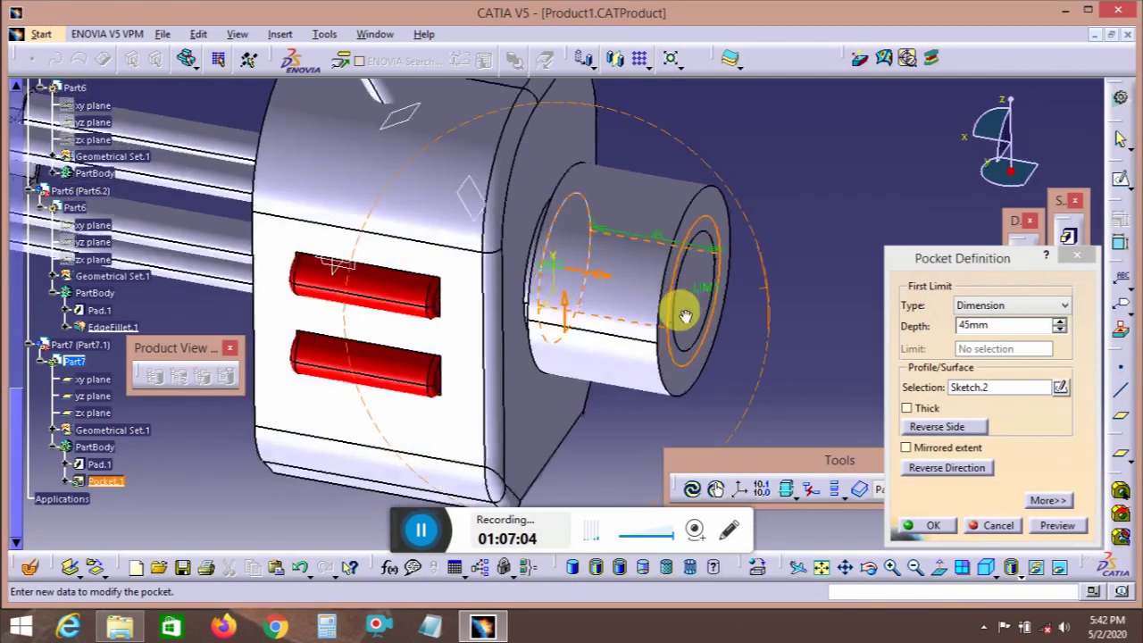
pyautogui.click(1005, 325)
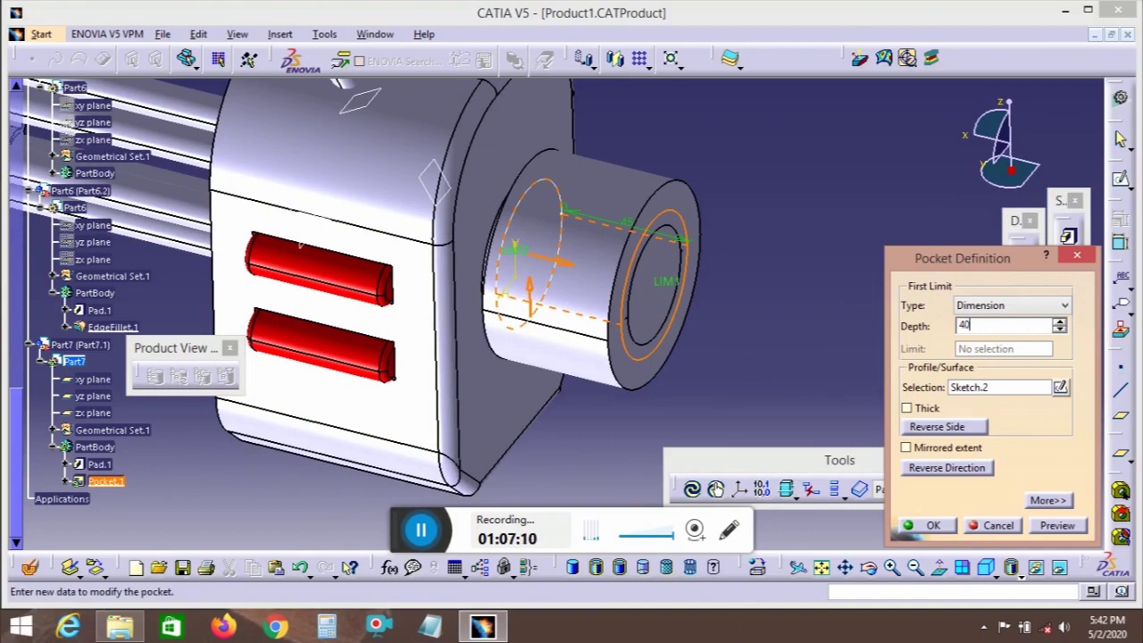
pyautogui.write('40')
pyautogui.press('Return')
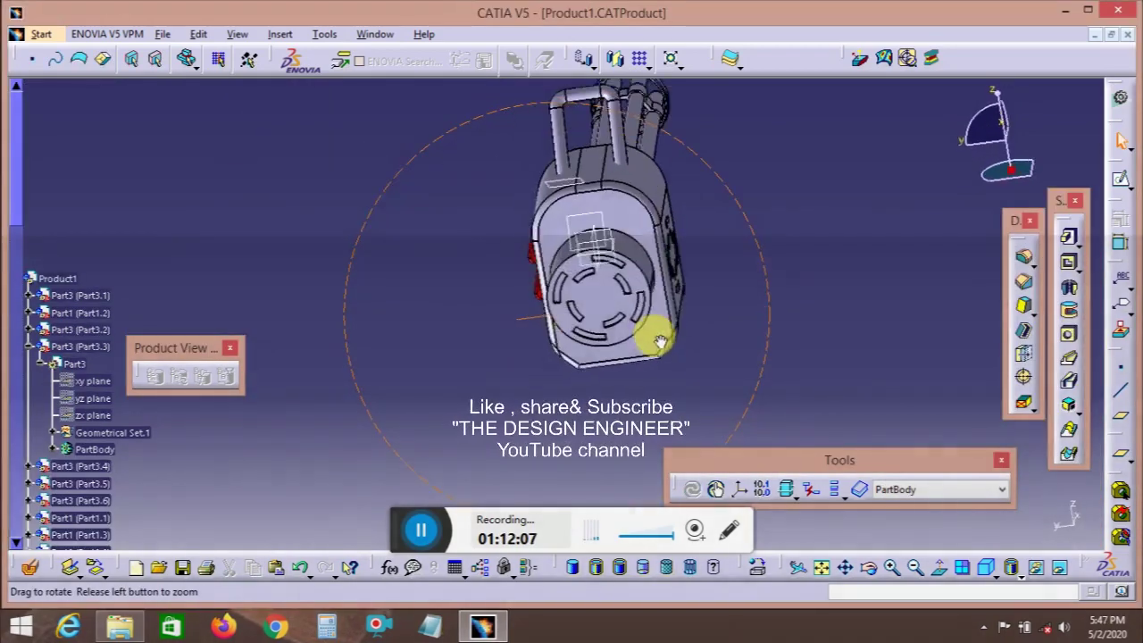
# - Save the active part in the gun folder
pyautogui.moveTo(658, 340); pyautogui.dragTo(763, 283, button='middle')
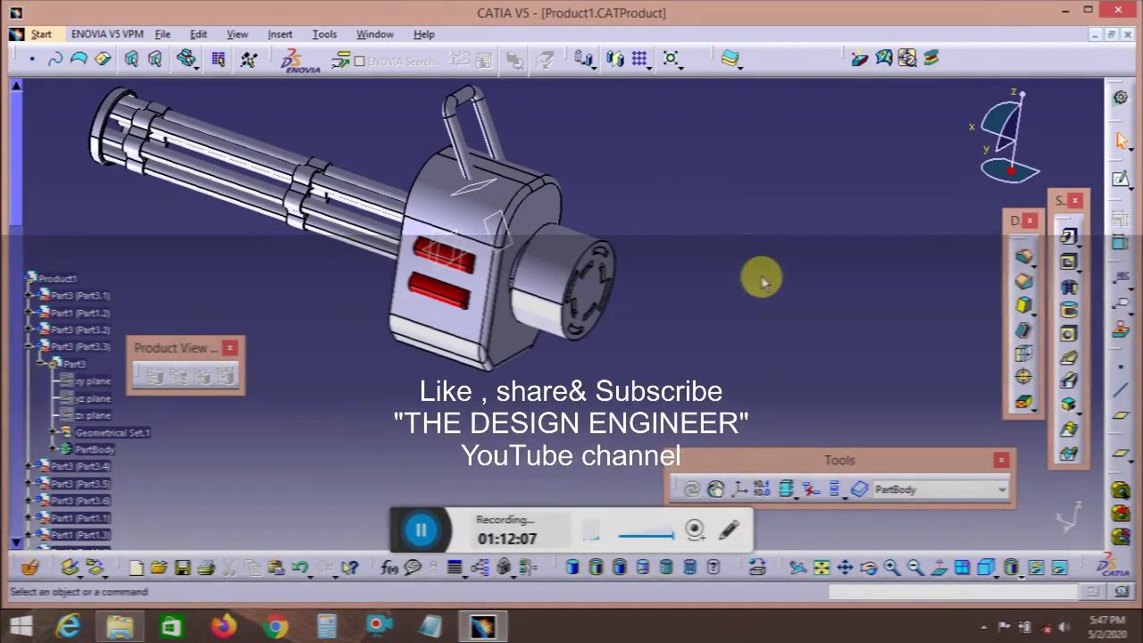
pyautogui.hotkey('ctrl', 's')
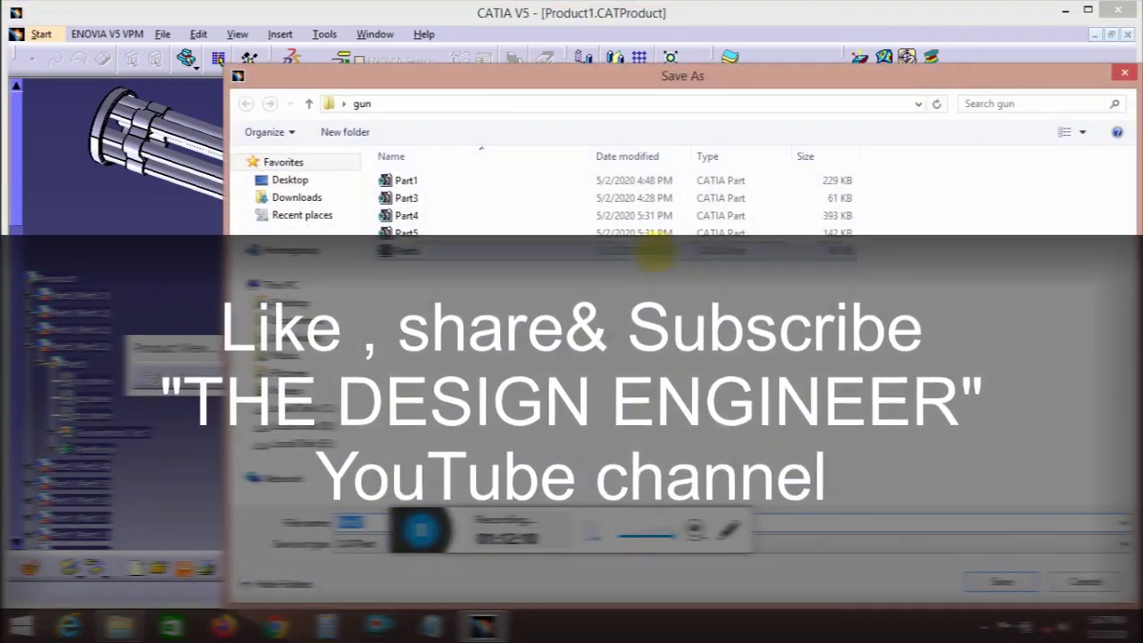
pyautogui.press('Return')
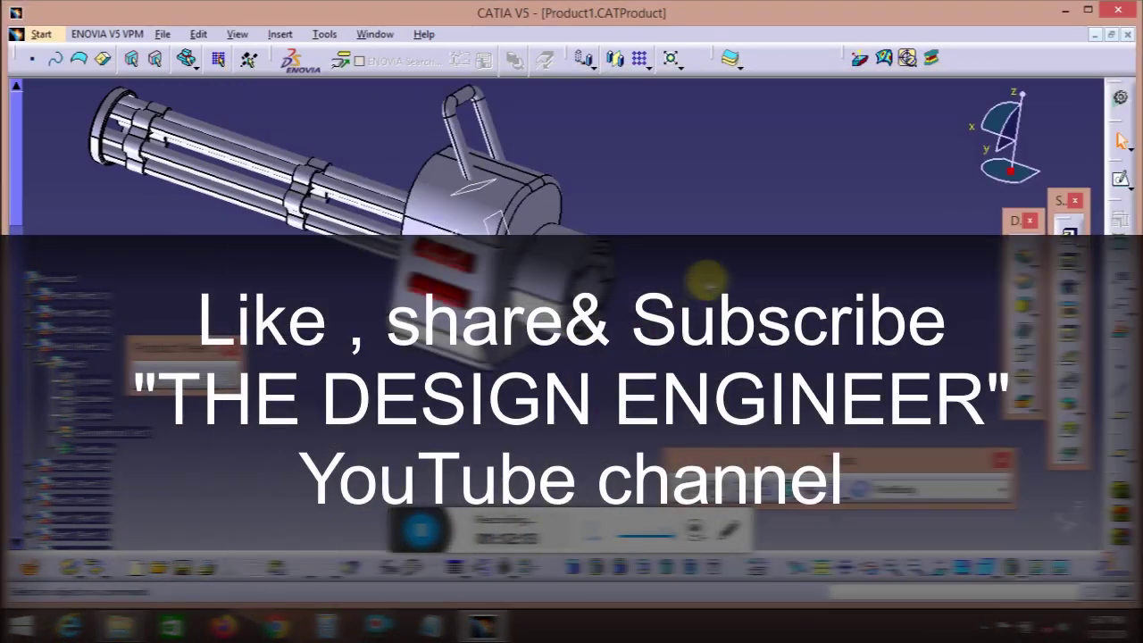
# - Find the housing in the tree, activate Part4 for editing and start a sketch on its flat side face with the red inserts
pyautogui.moveTo(495, 418); pyautogui.dragTo(476, 234, button='middle')
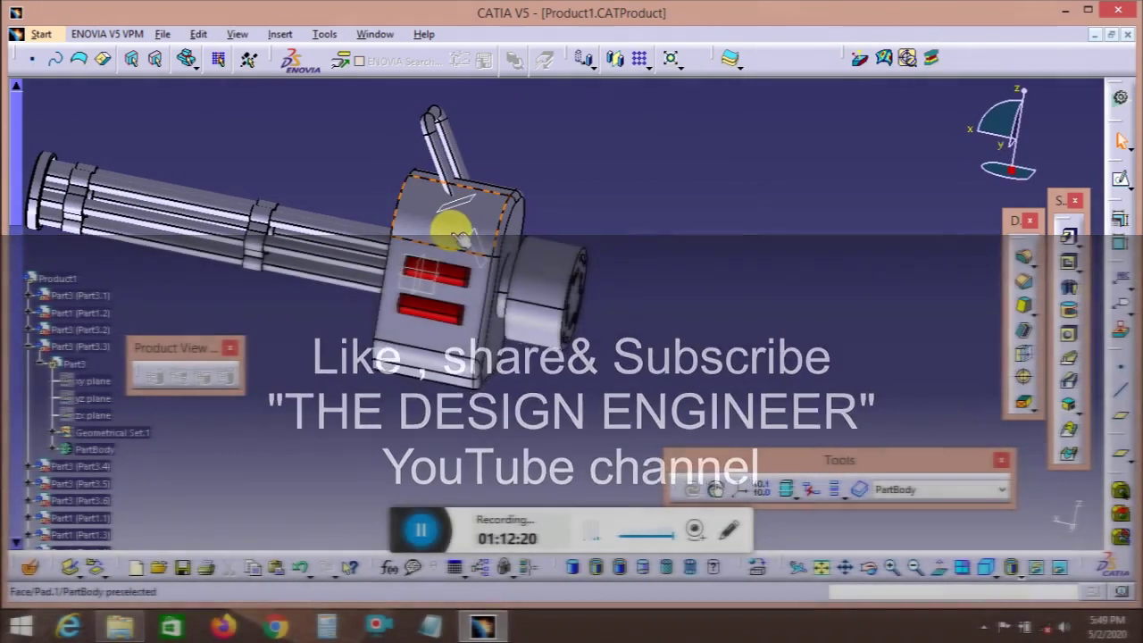
pyautogui.rightClick(456, 228)
pyautogui.click(486, 241)
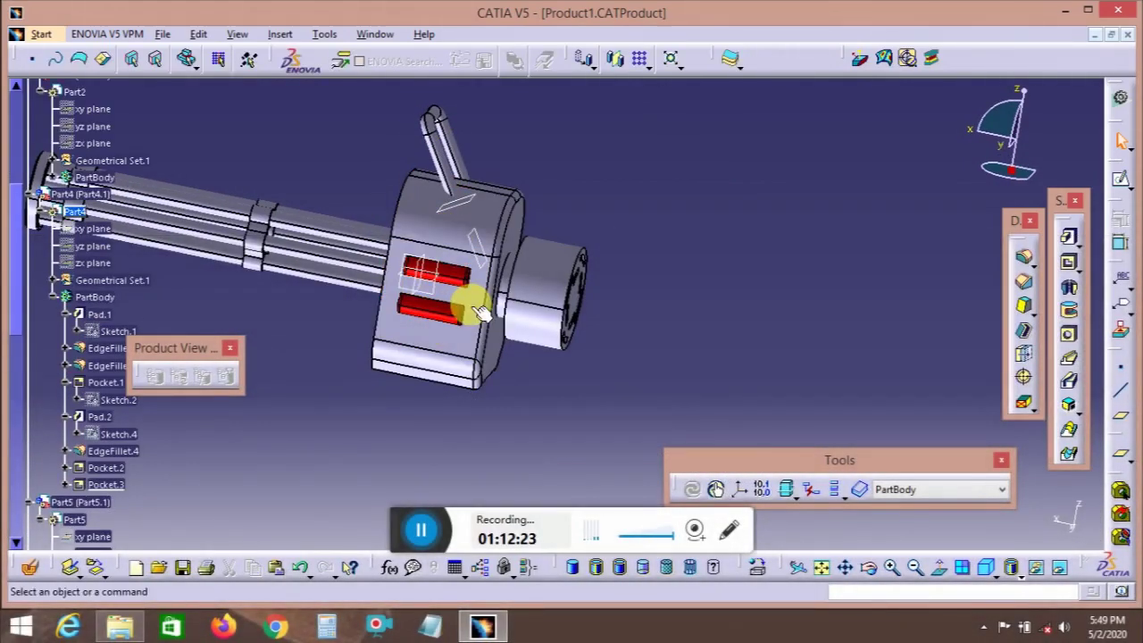
pyautogui.doubleClick(466, 302)
pyautogui.click(1079, 257)
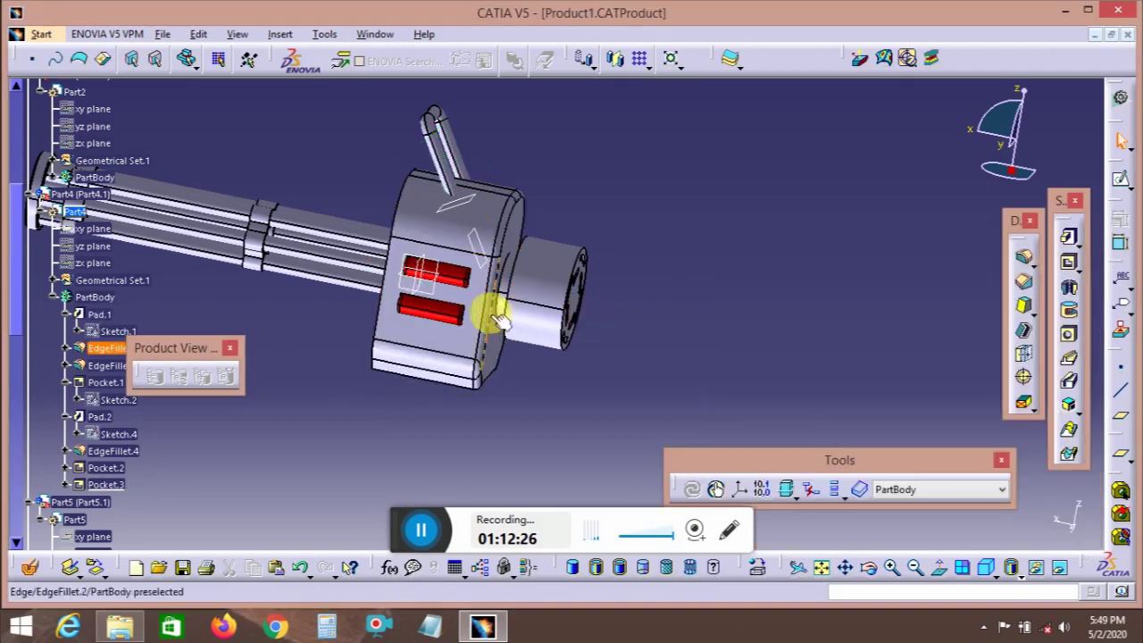
pyautogui.click(467, 301)
pyautogui.click(1123, 181)
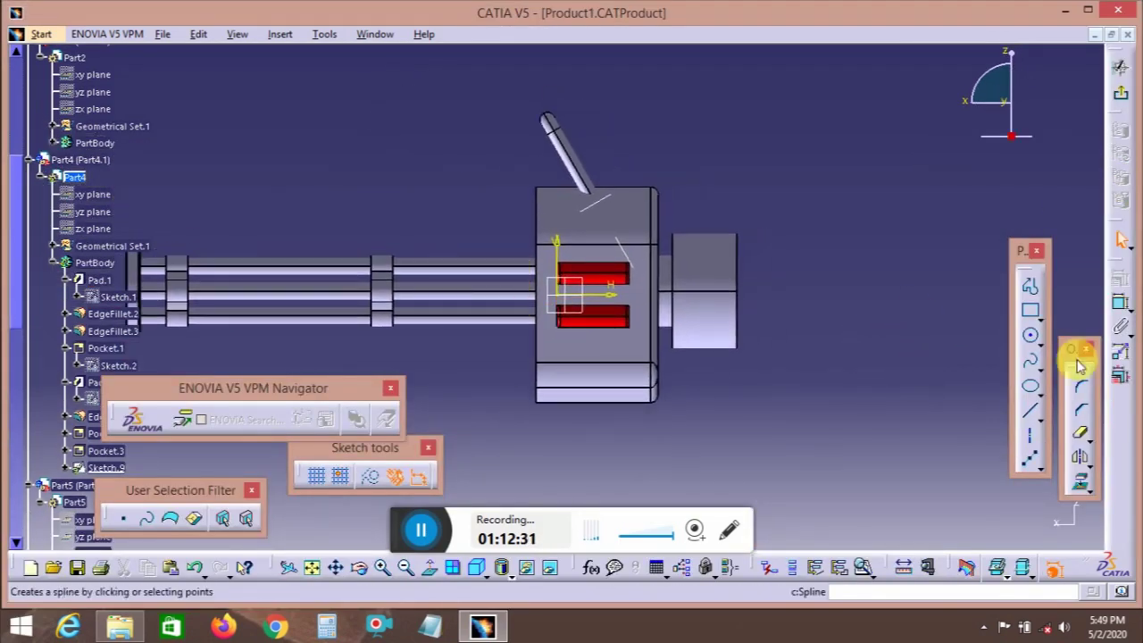
# - Sketch a horizontal rectangle about 56 by 10 mm near the housing's upper edge and offset it 20 mm from that edge
pyautogui.click(1031, 310)
pyautogui.click(562, 198)
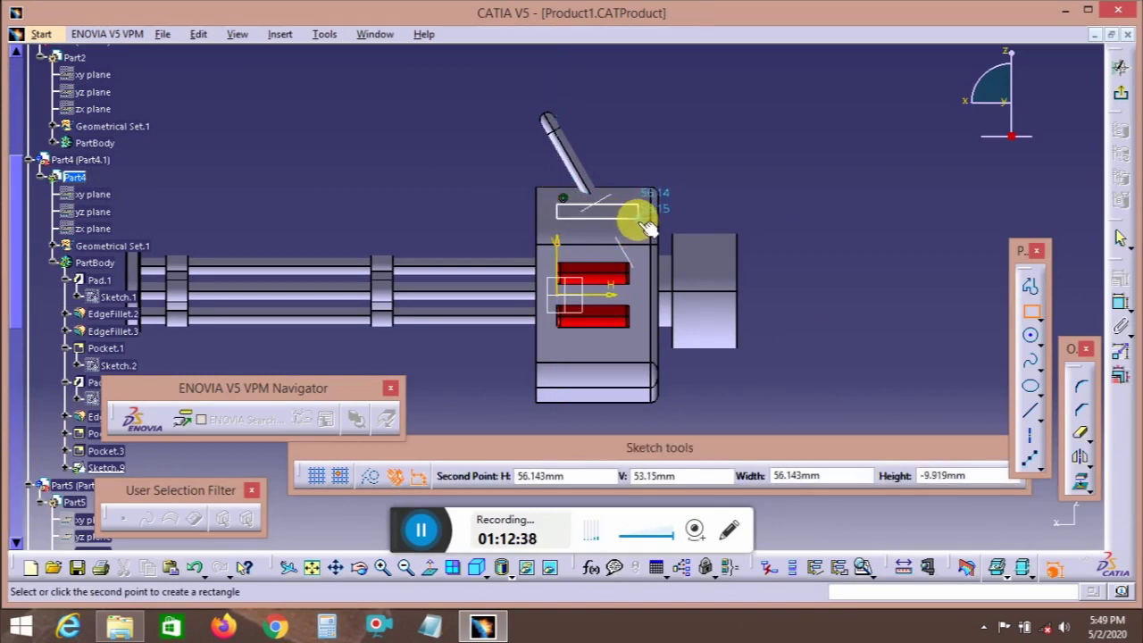
pyautogui.click(641, 220)
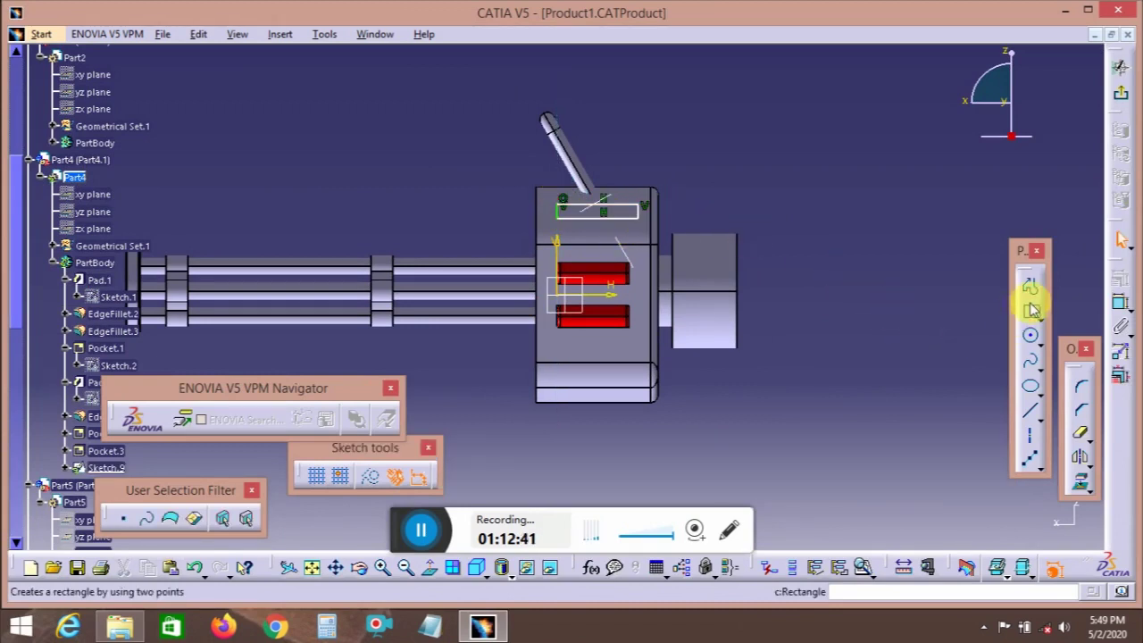
pyautogui.click(628, 207)
pyautogui.click(632, 189)
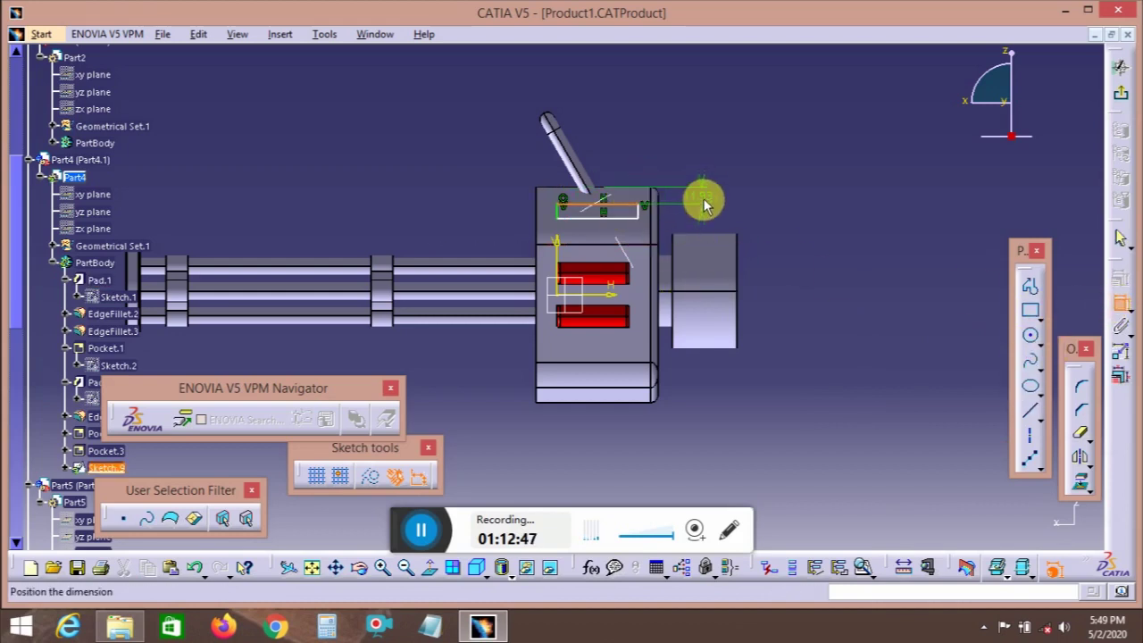
pyautogui.doubleClick(715, 197)
pyautogui.write('20mm')
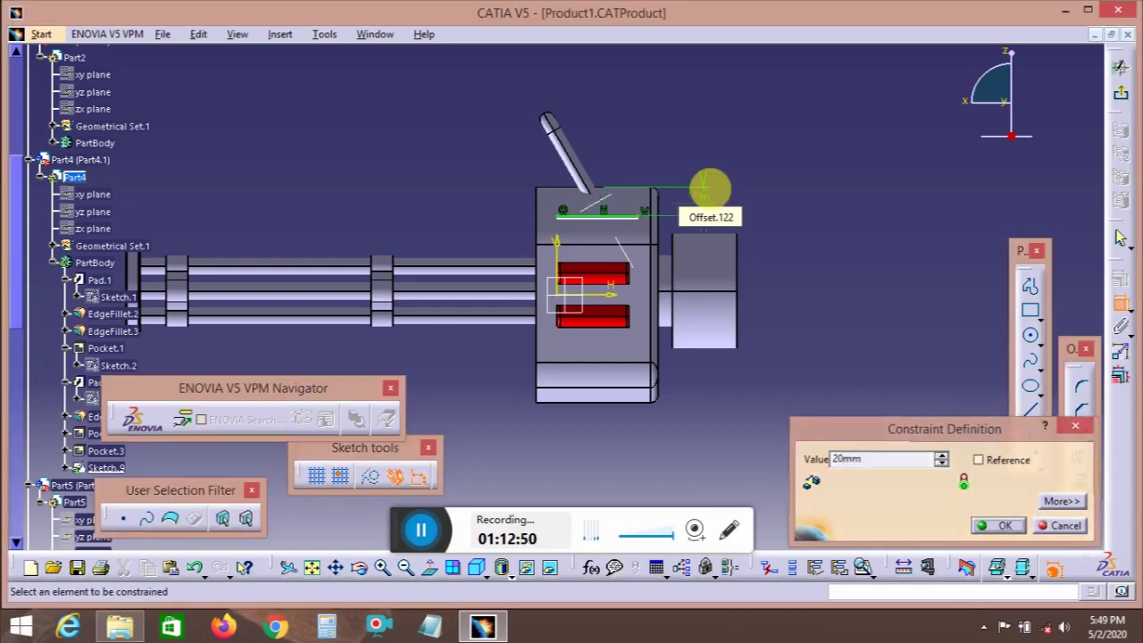
pyautogui.press('Return')
# - Dimension the height of the sketched rectangle and set it to 5 mm
pyautogui.keyDown('ctrl'); pyautogui.moveTo(709, 191); pyautogui.dragTo(644, 182, button='middle'); pyautogui.keyUp('ctrl')
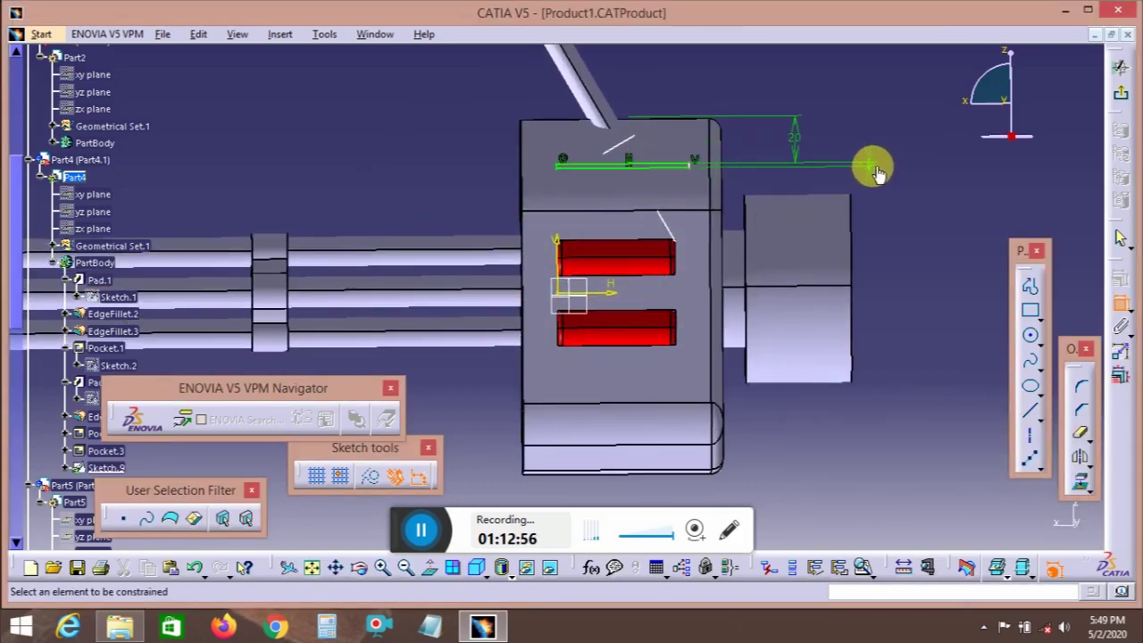
pyautogui.click(870, 170)
pyautogui.doubleClick(853, 182)
pyautogui.press('Escape')
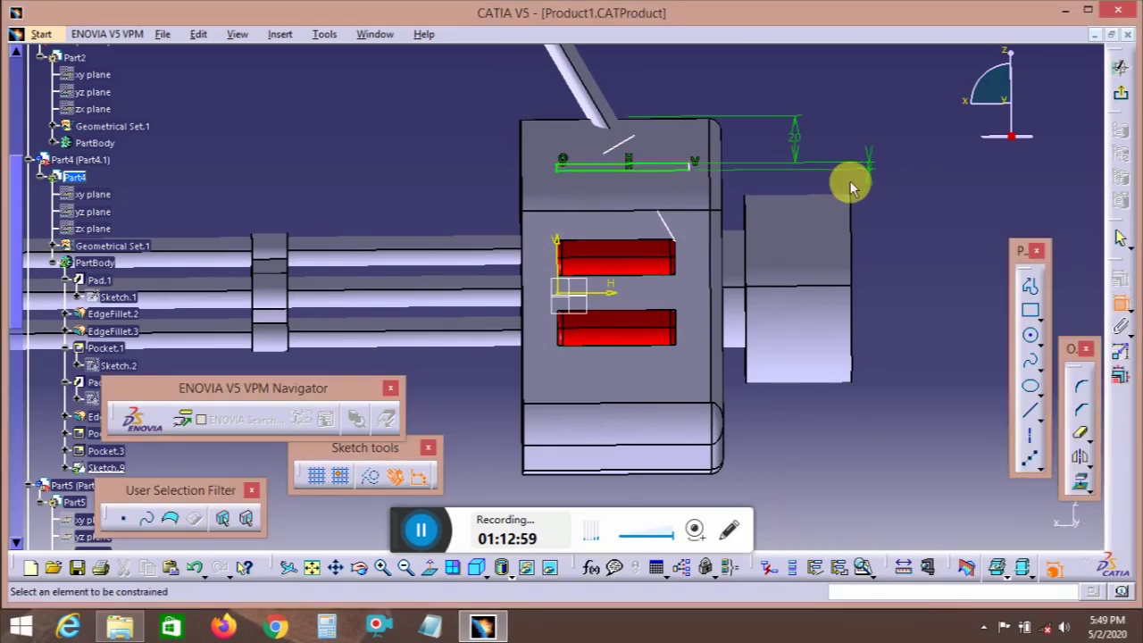
pyautogui.doubleClick(876, 180)
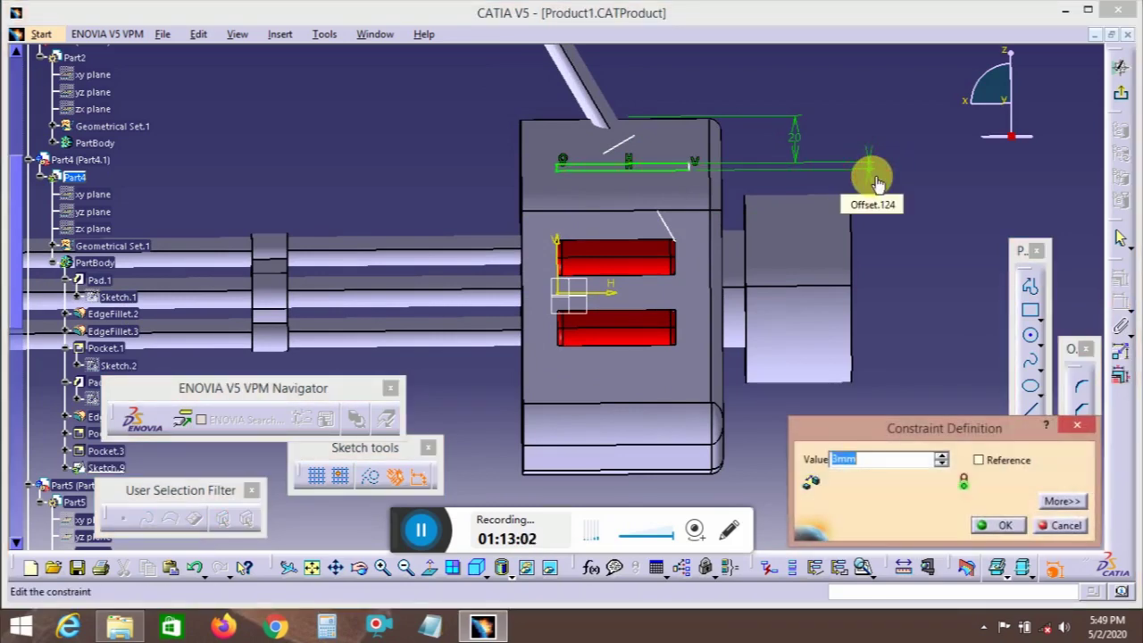
pyautogui.write('5')
pyautogui.press('Return')
# - Leave the sketch and cut the rectangle through the housing as a pocket with the Up to last limit
pyautogui.moveTo(836, 209); pyautogui.dragTo(619, 247, button='middle')
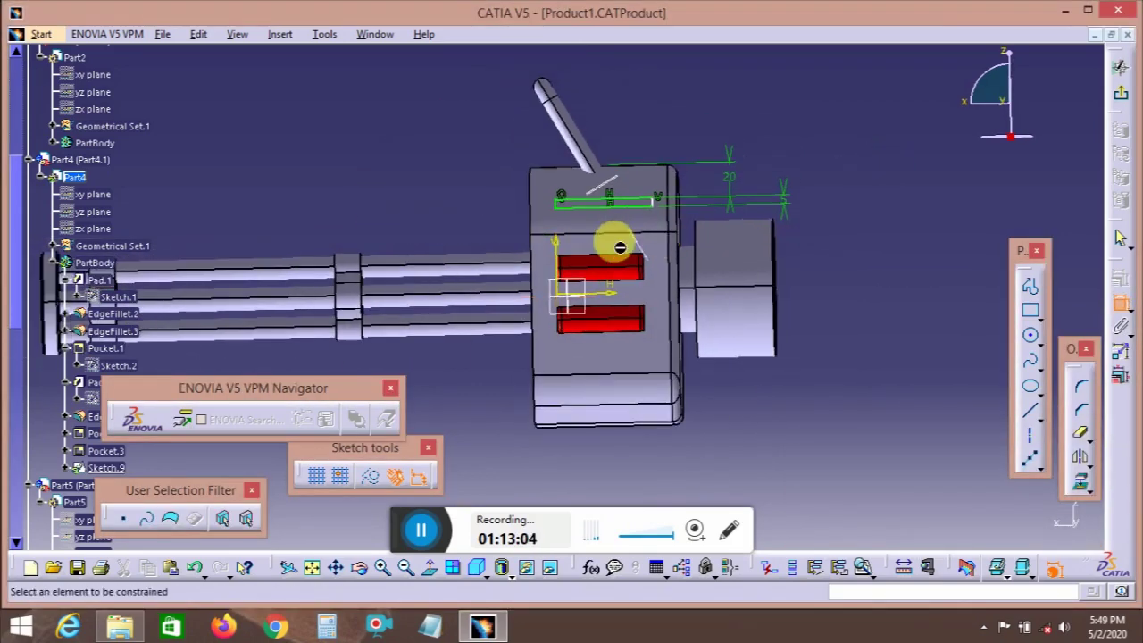
pyautogui.click(1119, 93)
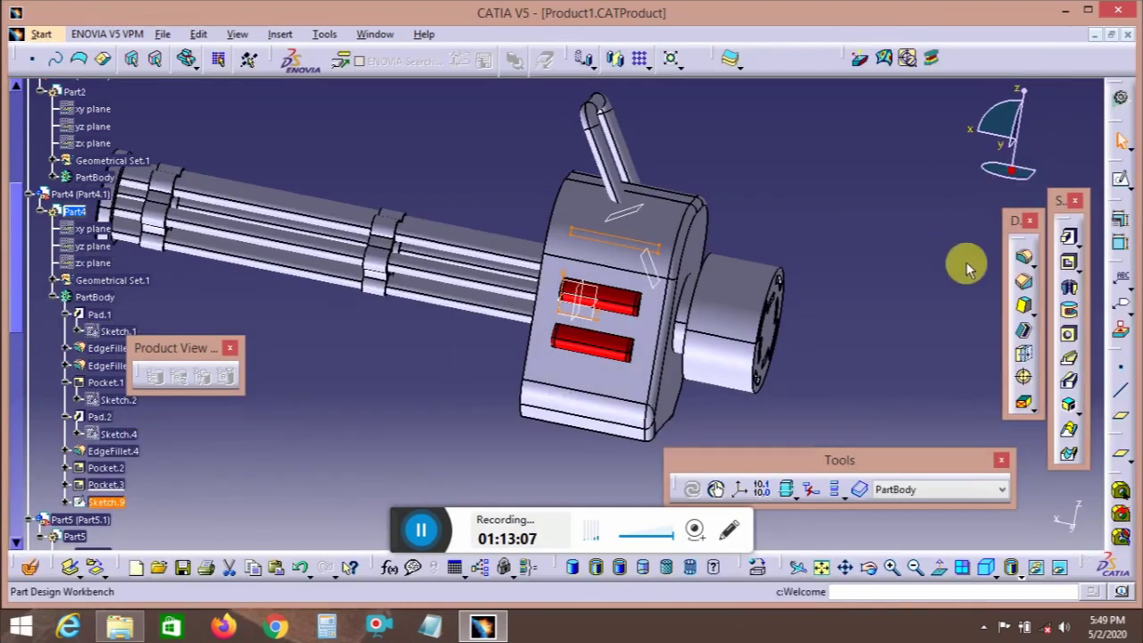
pyautogui.click(1069, 264)
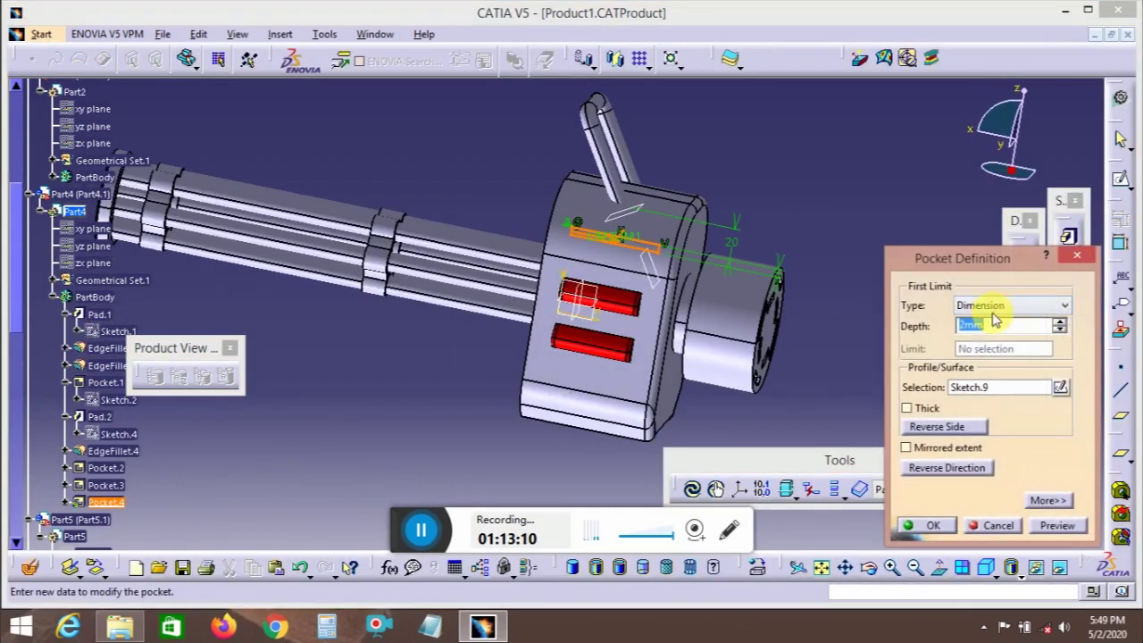
pyautogui.click(1012, 308)
pyautogui.click(988, 330)
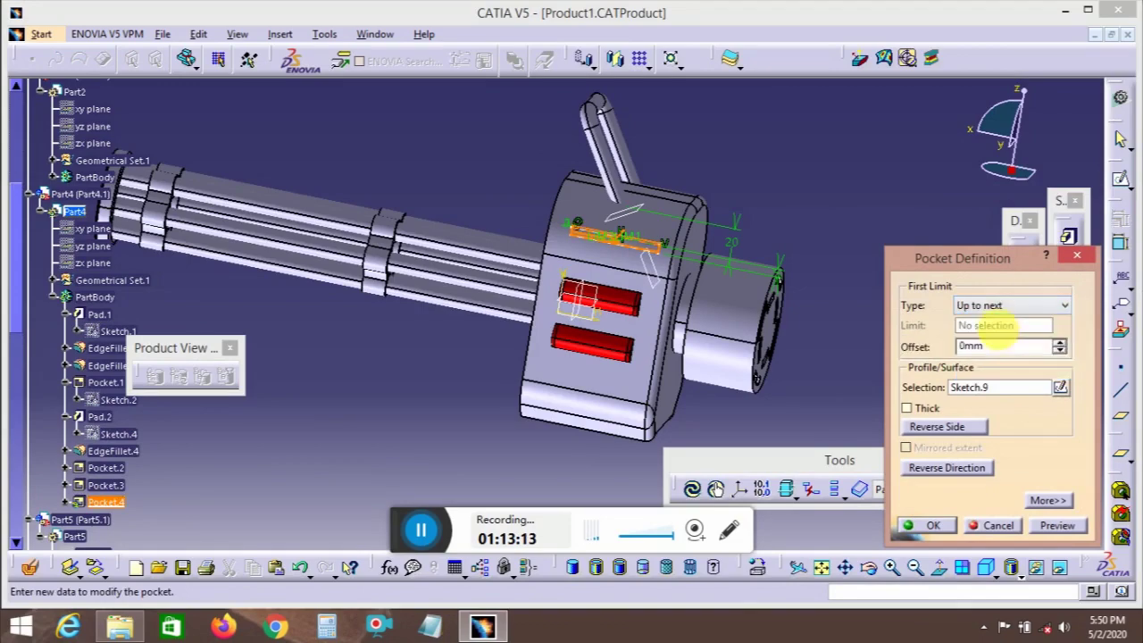
pyautogui.click(1009, 308)
pyautogui.click(1011, 345)
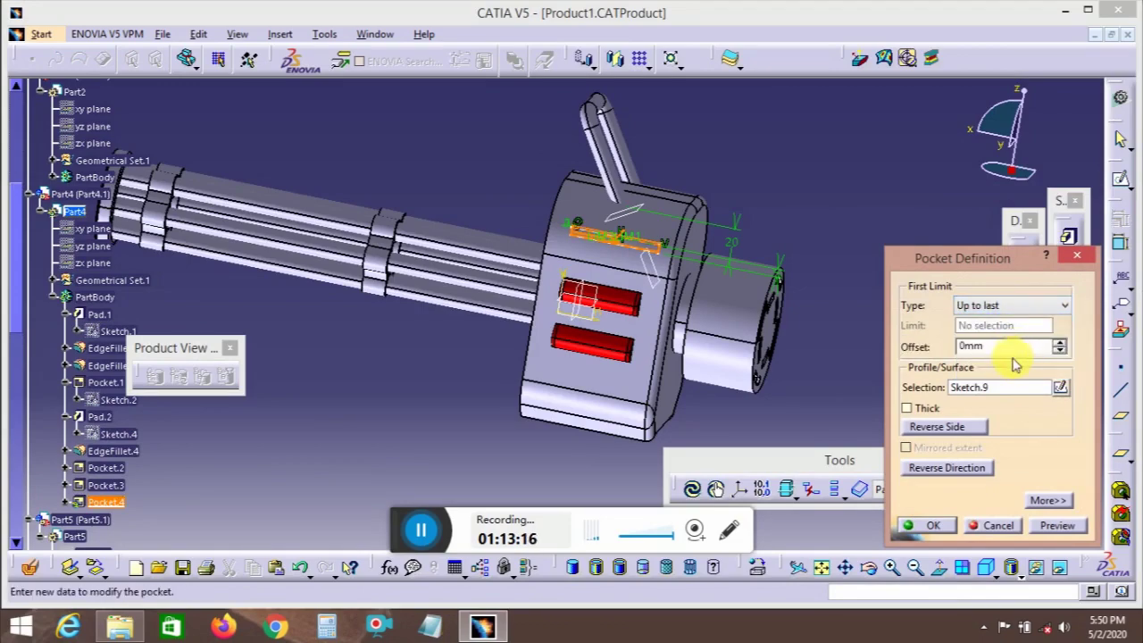
pyautogui.moveTo(873, 224); pyautogui.dragTo(375, 348, button='middle')
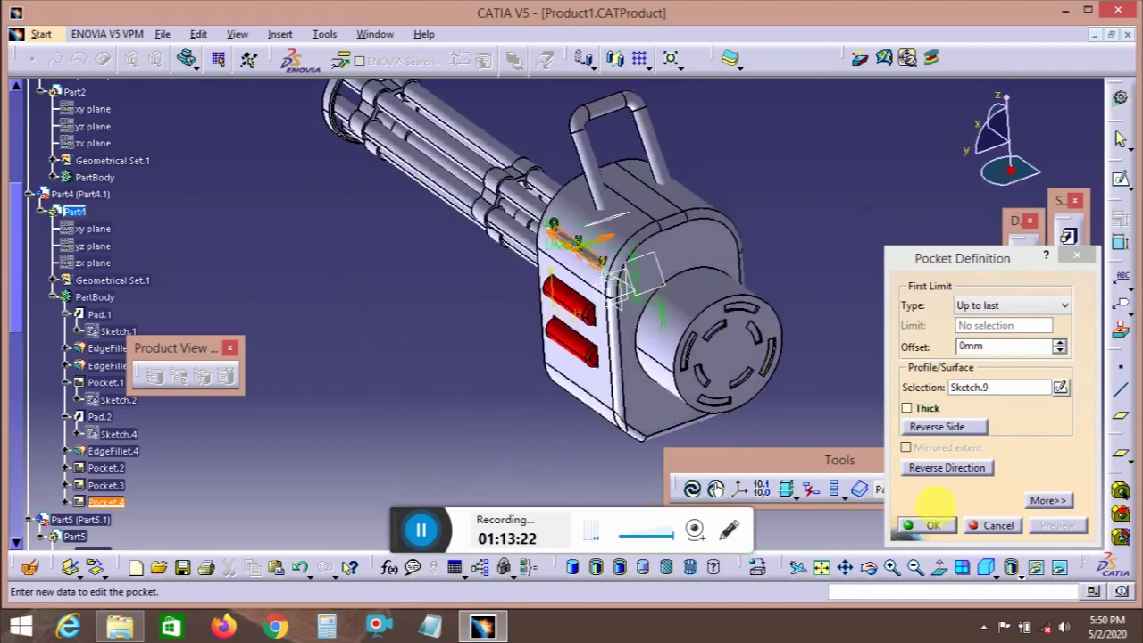
pyautogui.click(933, 526)
pyautogui.moveTo(850, 230); pyautogui.dragTo(568, 265, button='middle')
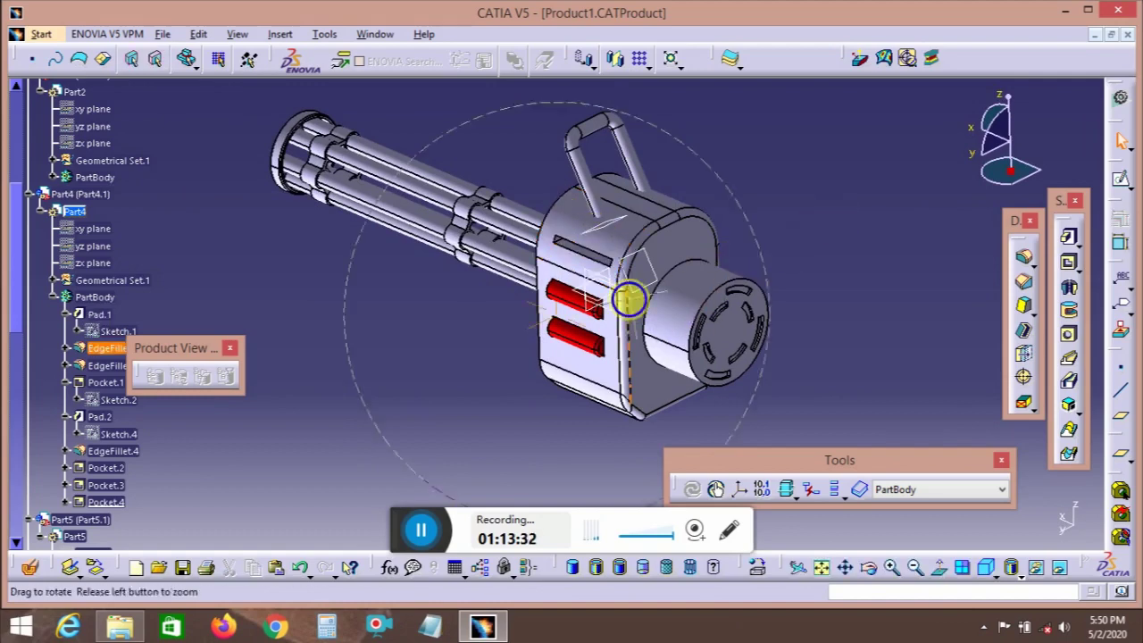
pyautogui.moveTo(625, 296); pyautogui.dragTo(715, 311, button='middle')
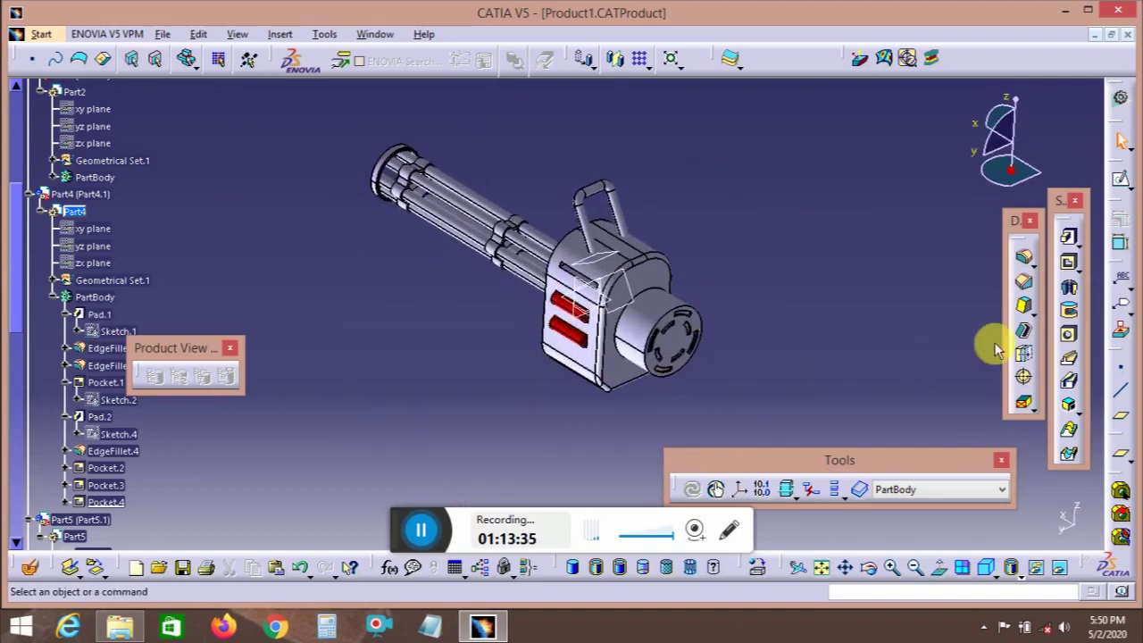
pyautogui.click(1027, 260)
pyautogui.moveTo(693, 400); pyautogui.dragTo(755, 323, button='middle')
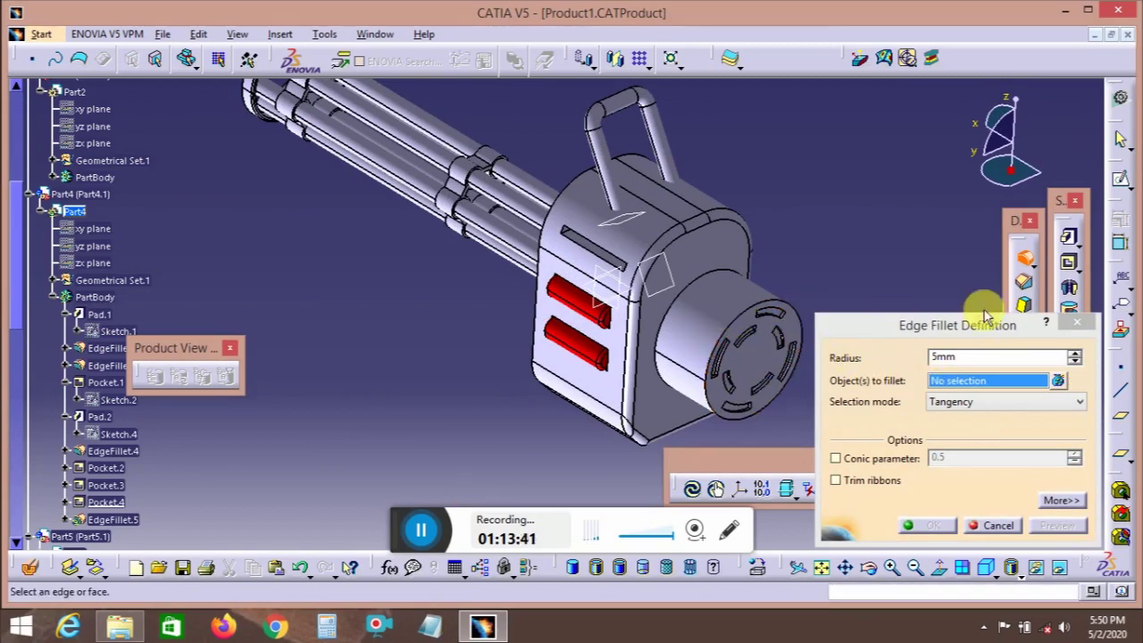
pyautogui.click(1076, 322)
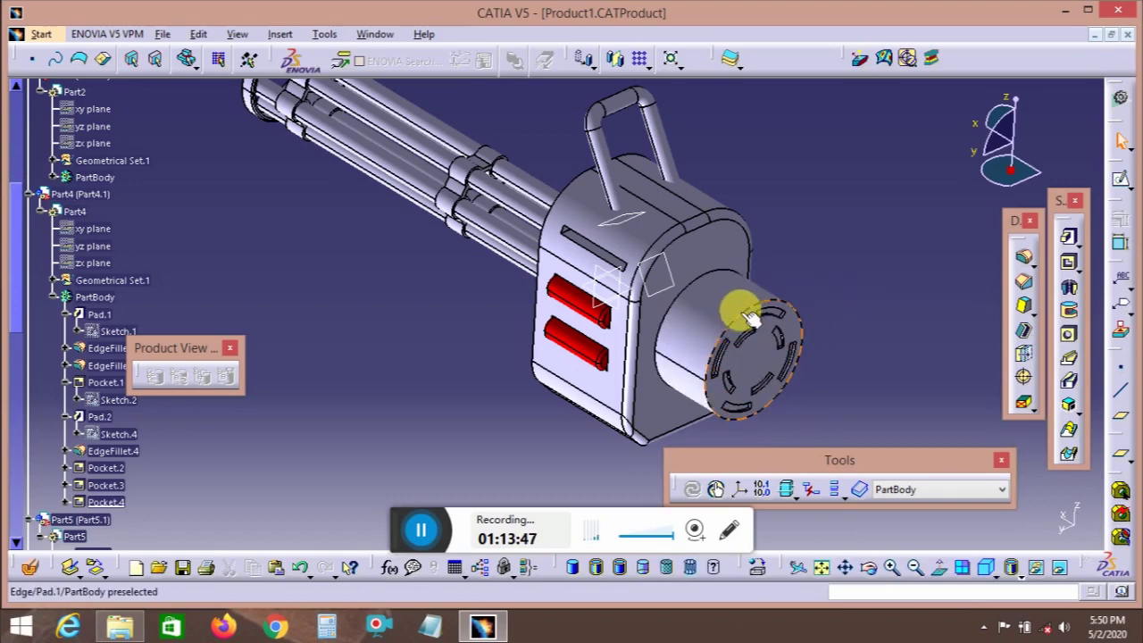
# - Chamfer the outer circular edge of the rear cylinder with a 1 mm length and a 45 degree angle
pyautogui.click(750, 318)
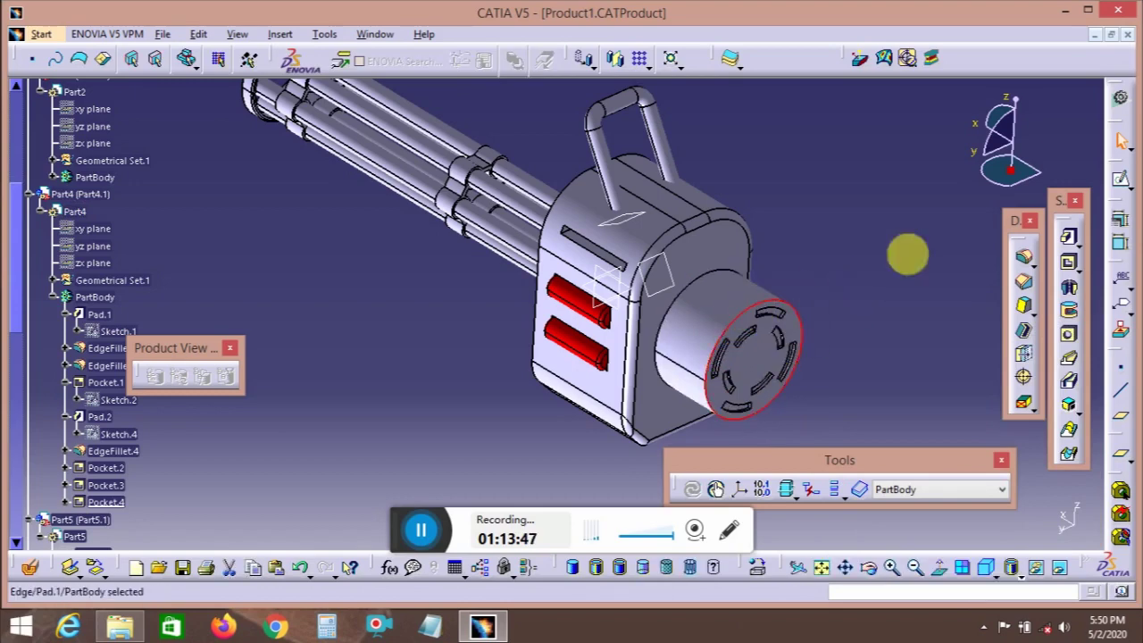
pyautogui.click(1024, 282)
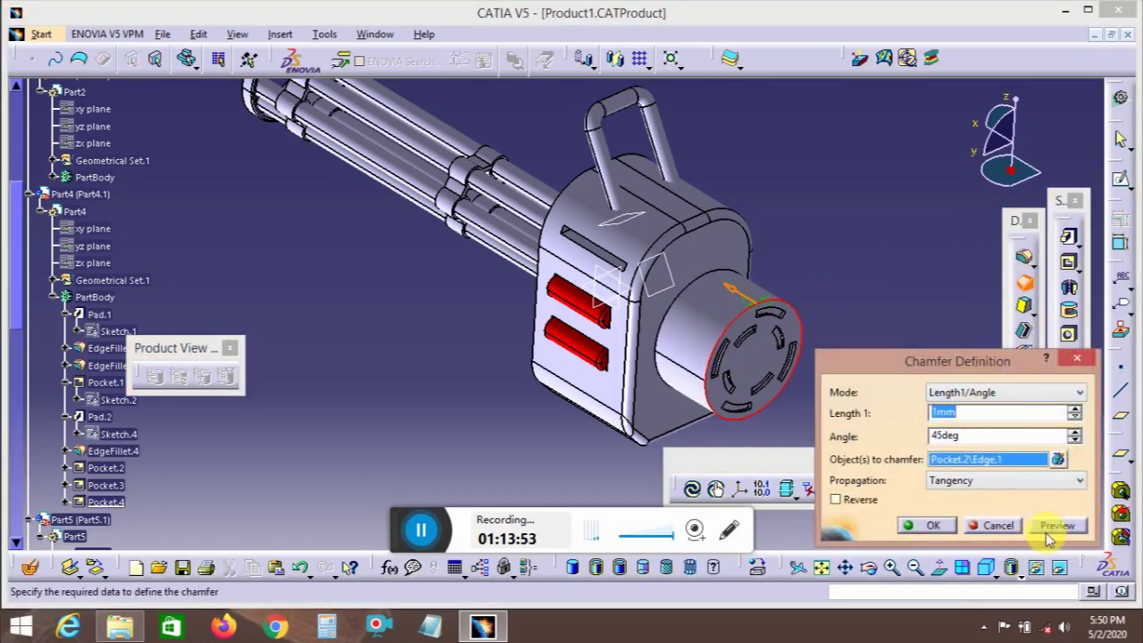
pyautogui.click(929, 525)
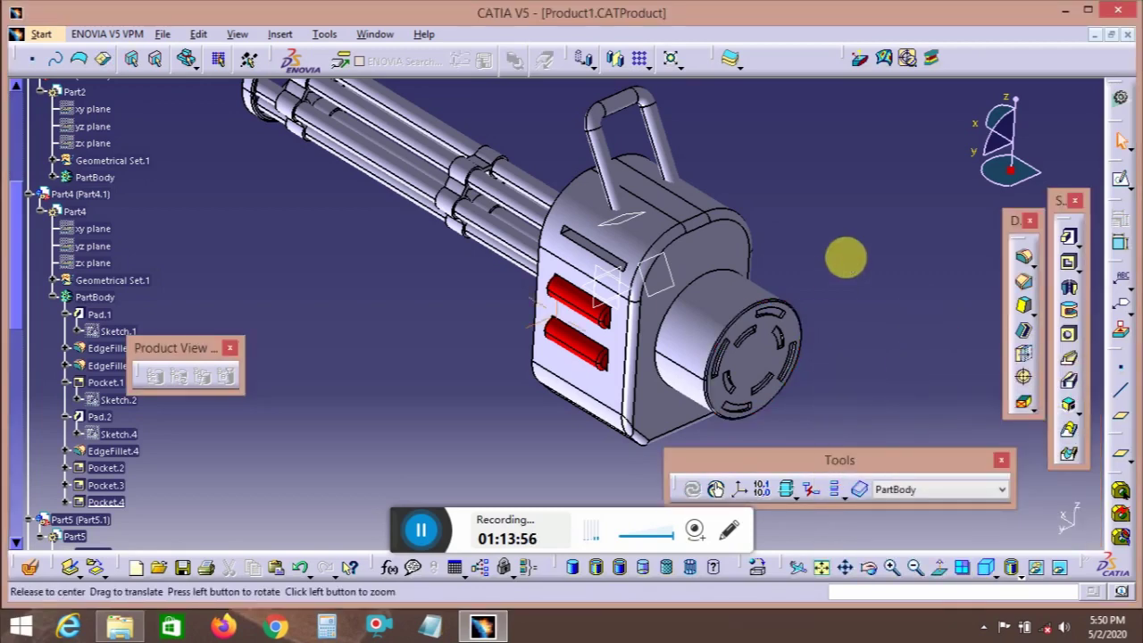
pyautogui.moveTo(842, 256); pyautogui.dragTo(829, 348, button='middle')
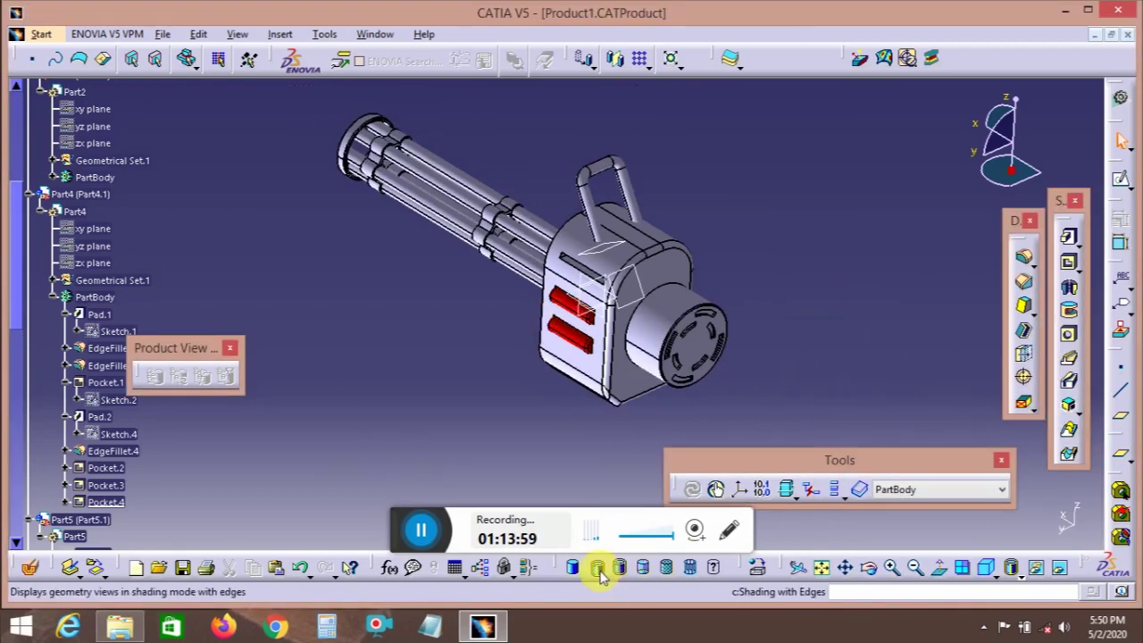
pyautogui.click(667, 569)
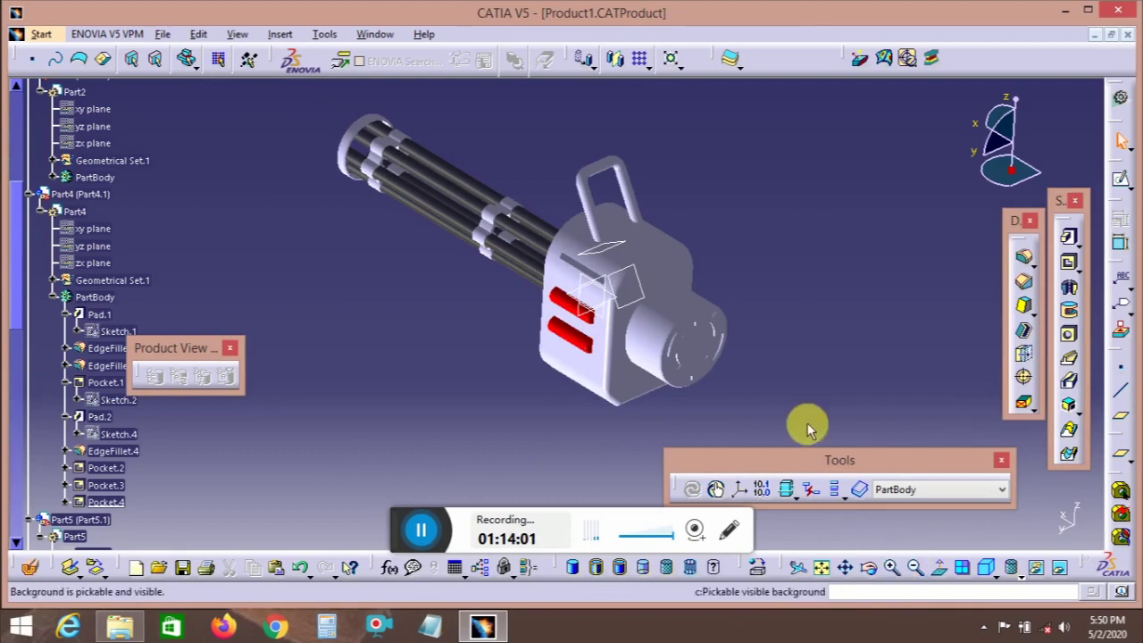
pyautogui.rightClick(669, 319)
pyautogui.click(894, 381)
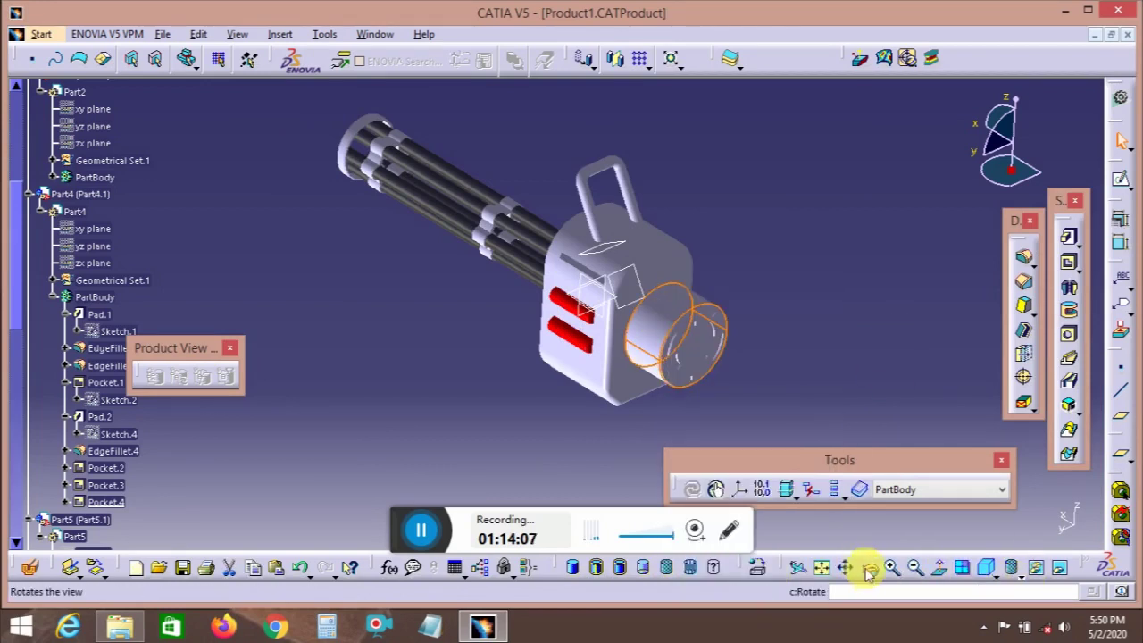
pyautogui.moveTo(788, 569); pyautogui.dragTo(513, 442)
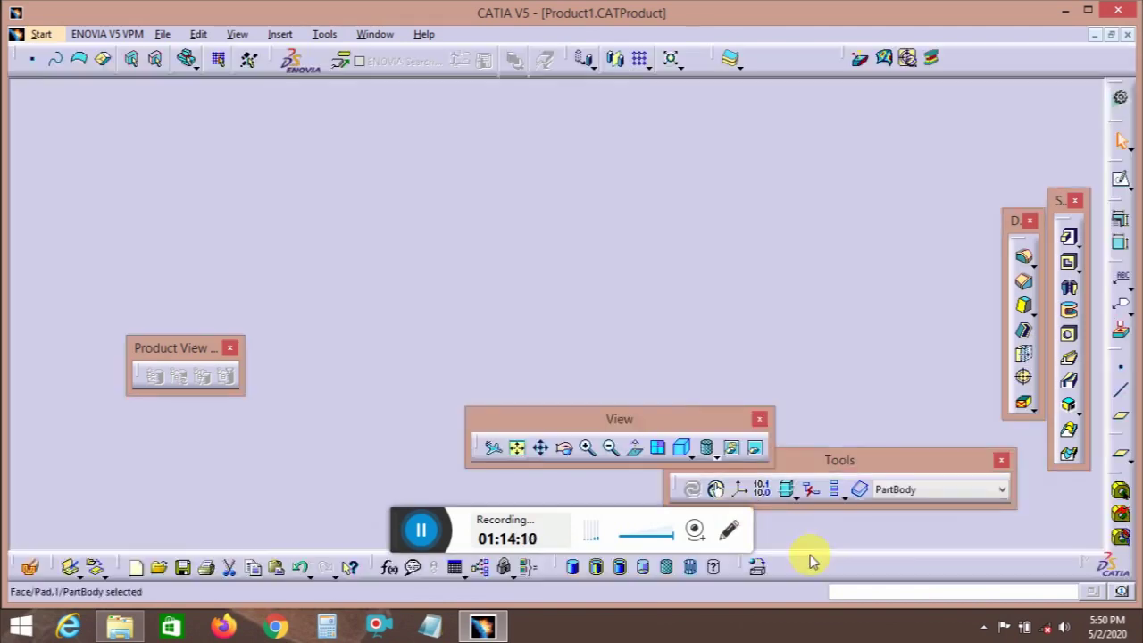
pyautogui.click(906, 564)
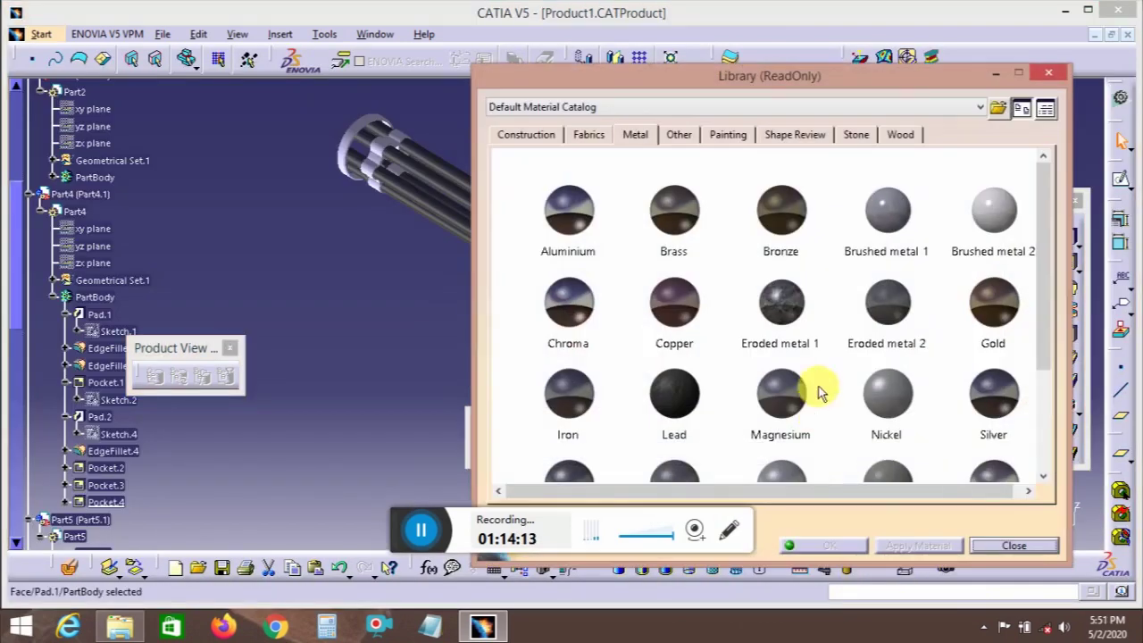
pyautogui.moveTo(407, 318); pyautogui.dragTo(126, 297, button='middle')
pyautogui.moveTo(377, 405); pyautogui.dragTo(396, 395, button='middle')
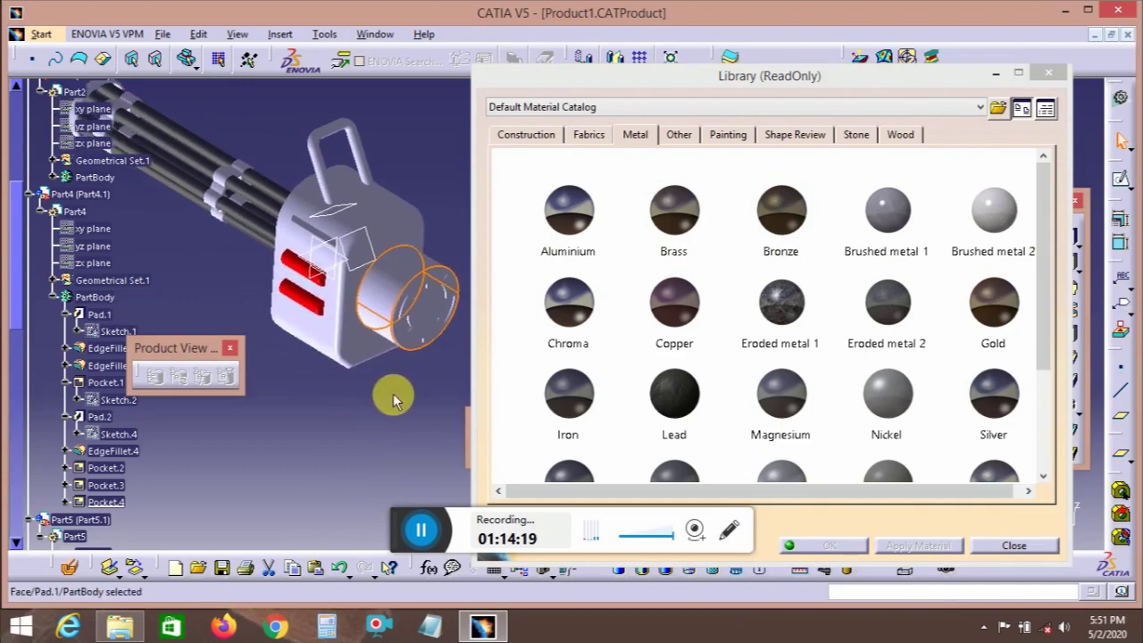
pyautogui.press('Escape')
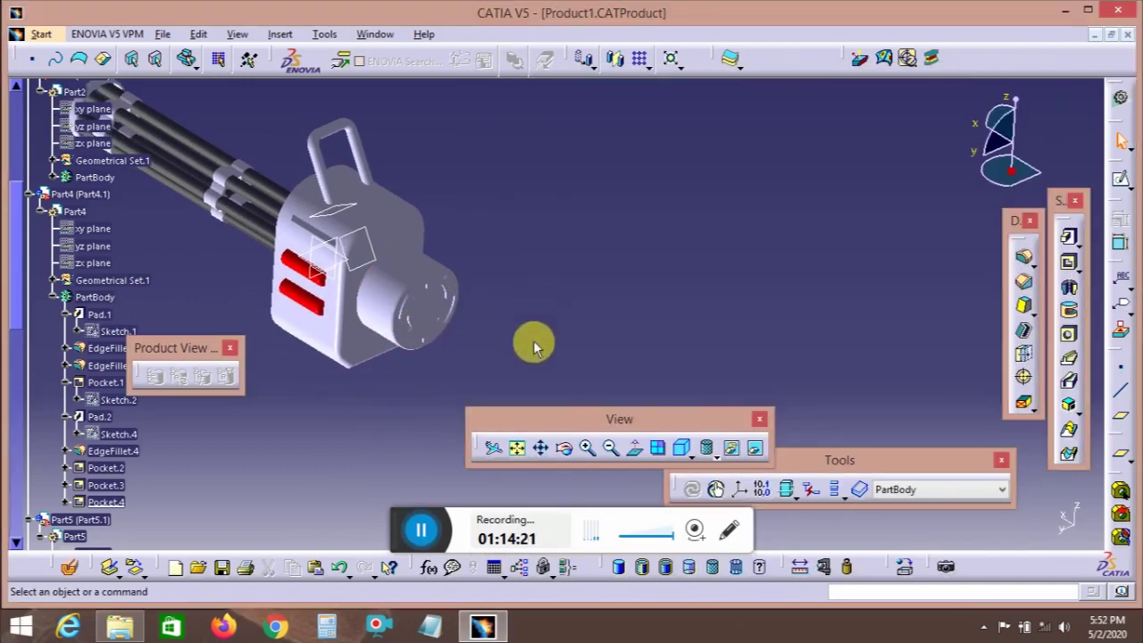
# - Display the model shaded with edges but without smooth edges and activate Product1 for assembly editing
pyautogui.click(666, 569)
pyautogui.scroll(10, 409, 238)
pyautogui.scroll(-5, 100, 290)
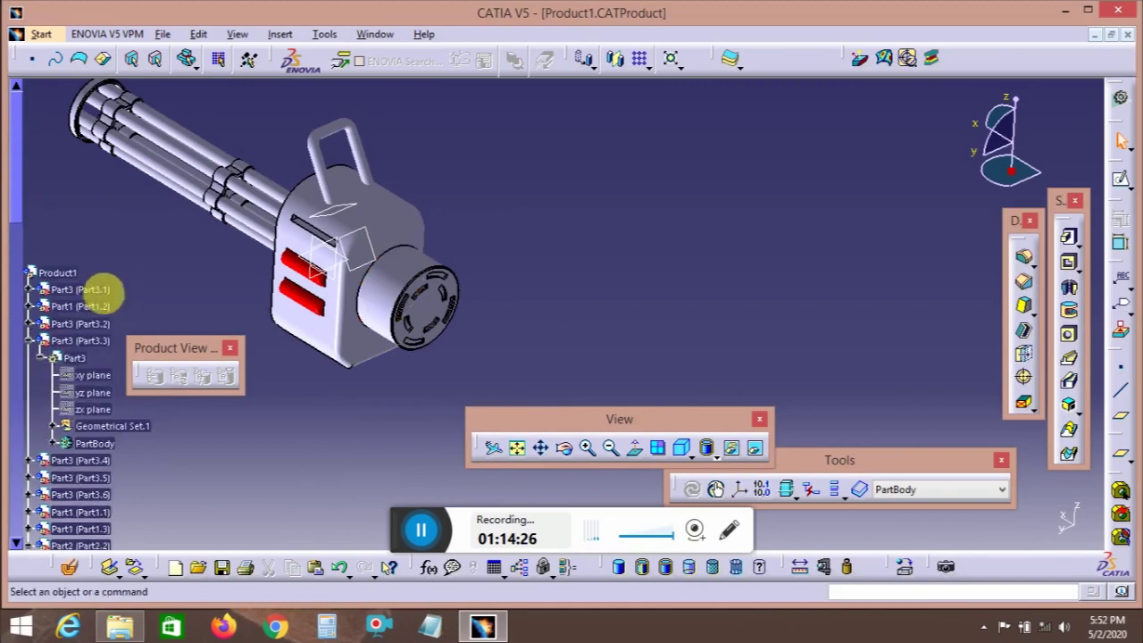
pyautogui.doubleClick(62, 273)
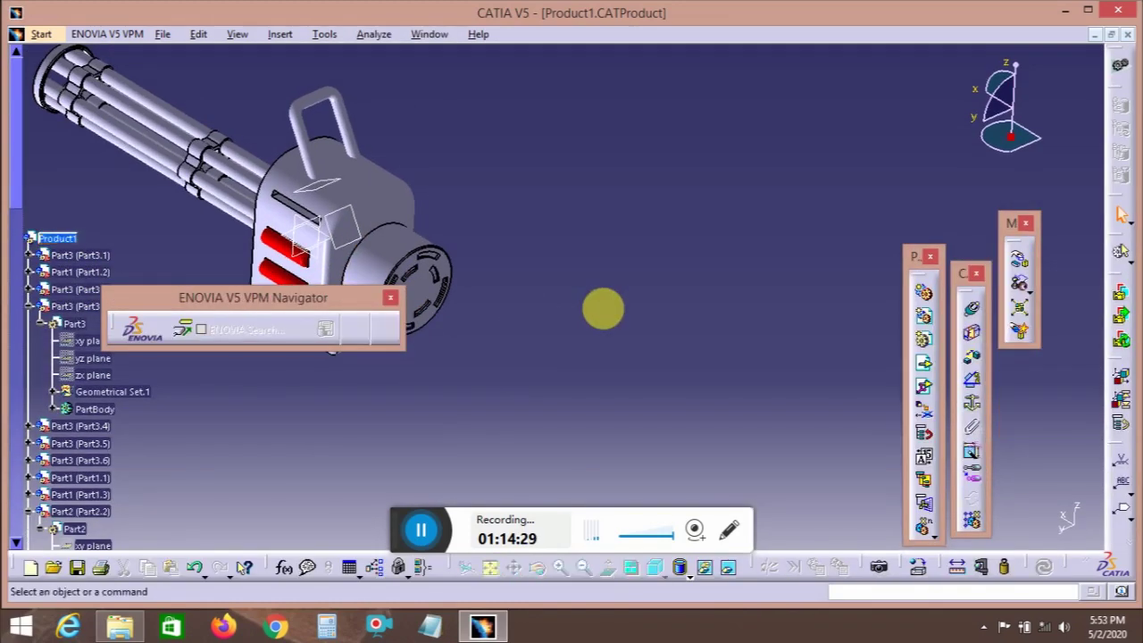
# - Insert a new part under Product1 and choose to define a new origin point for it
pyautogui.click(282, 38)
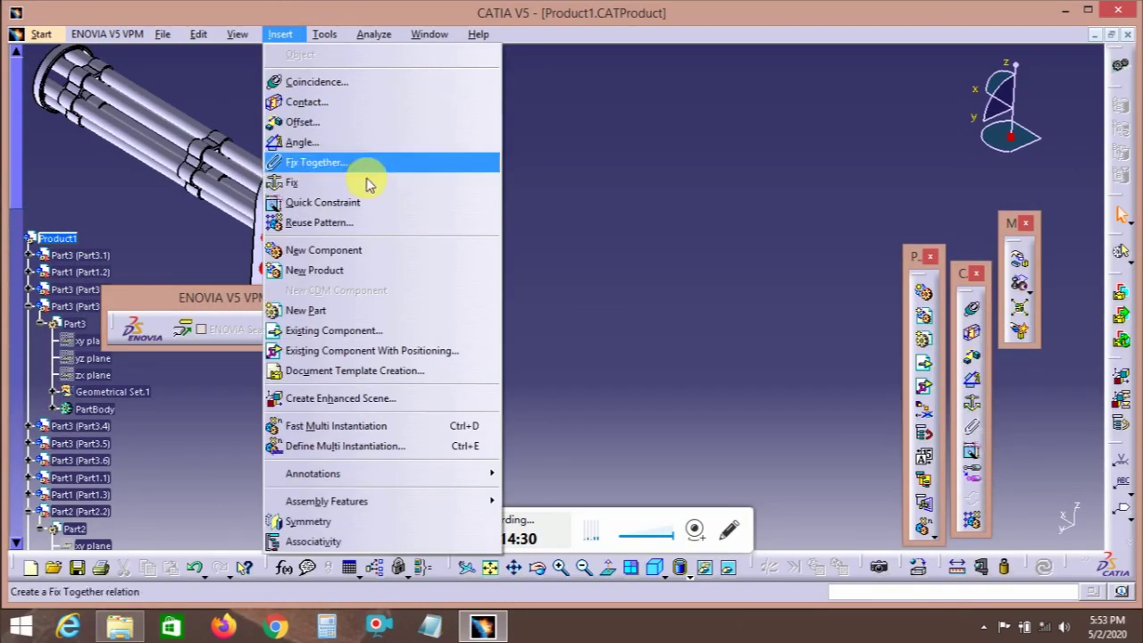
pyautogui.click(370, 309)
pyautogui.moveTo(491, 326); pyautogui.dragTo(668, 324, button='middle')
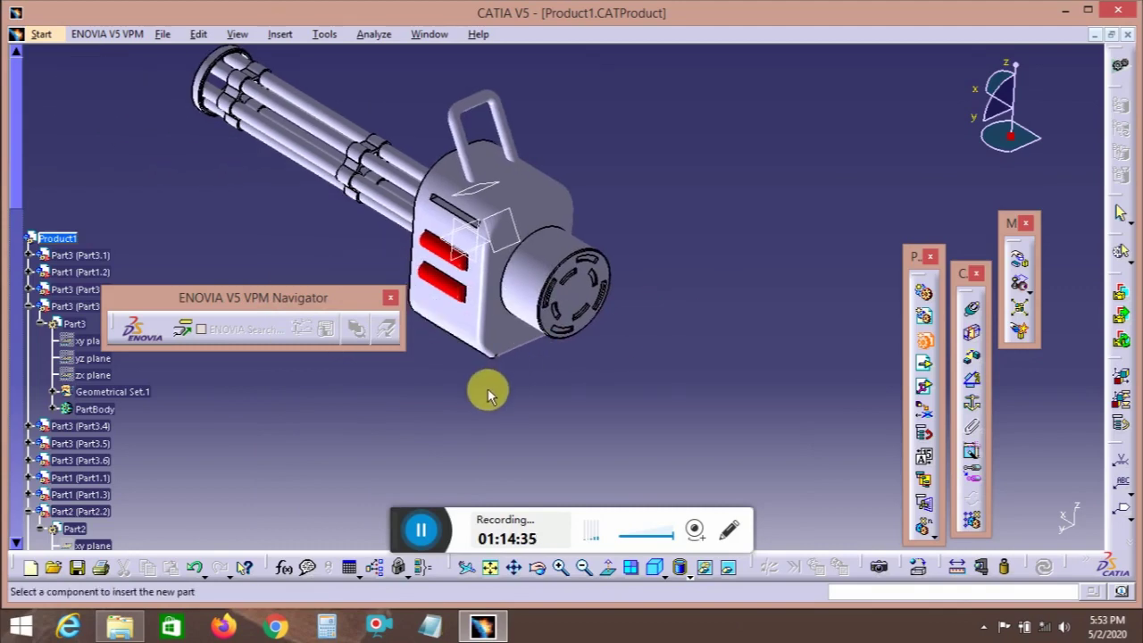
pyautogui.scroll(-10, 235, 413)
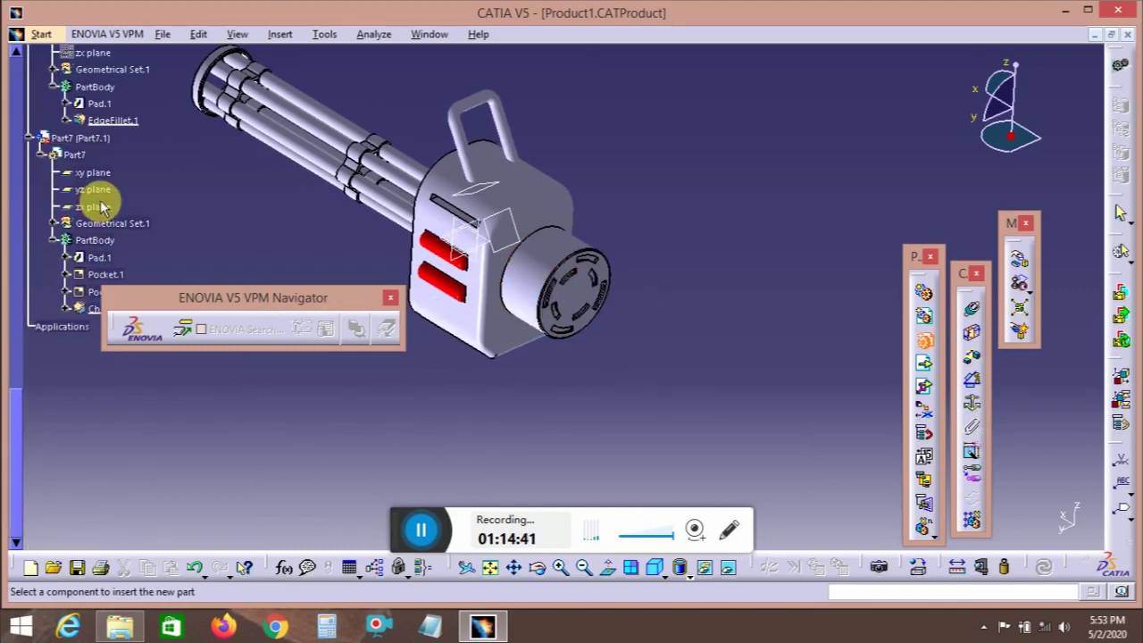
pyautogui.scroll(10, 100, 205)
pyautogui.click(55, 390)
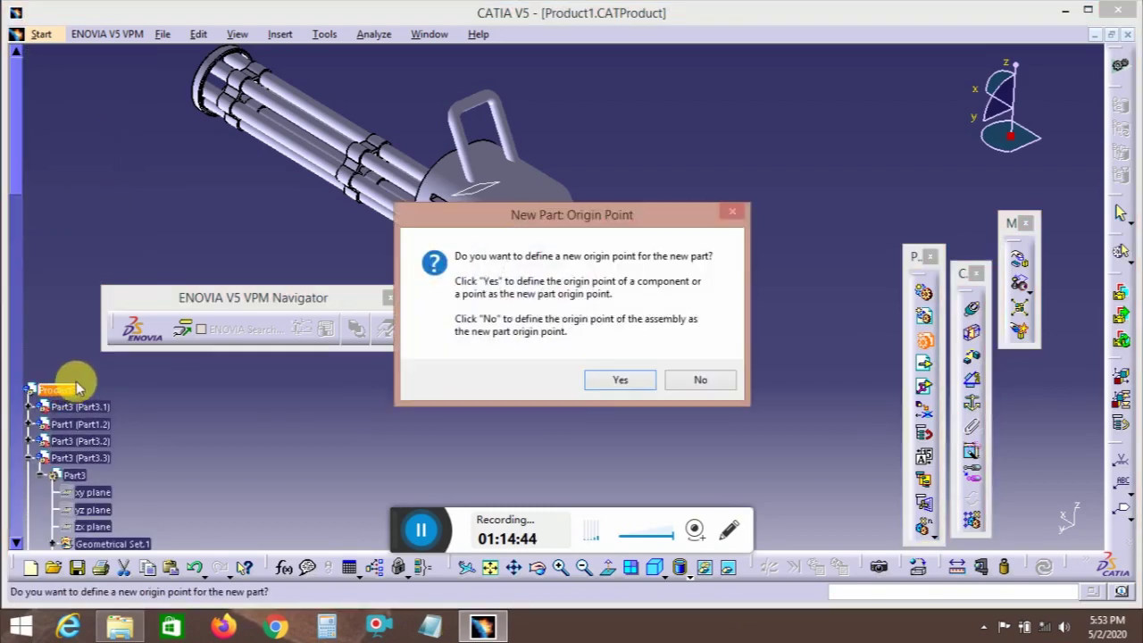
pyautogui.click(618, 380)
# - Expand the new Part8 in the tree, open it for part editing and define its PartBody as the work object
pyautogui.scroll(-10, 89, 439)
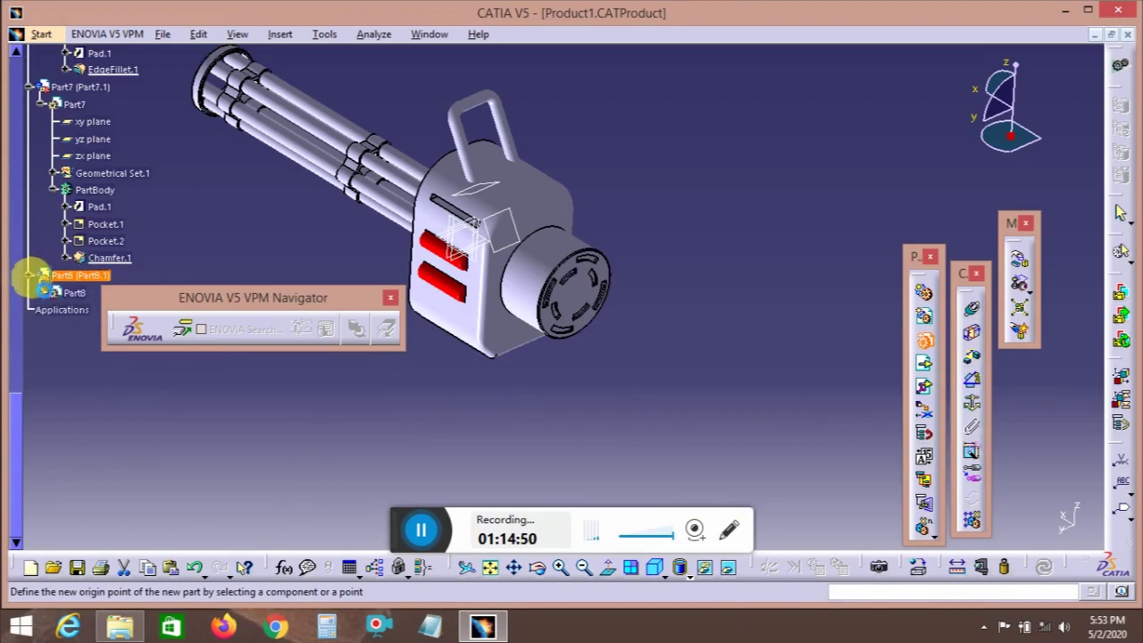
pyautogui.click(41, 291)
pyautogui.rightClick(94, 377)
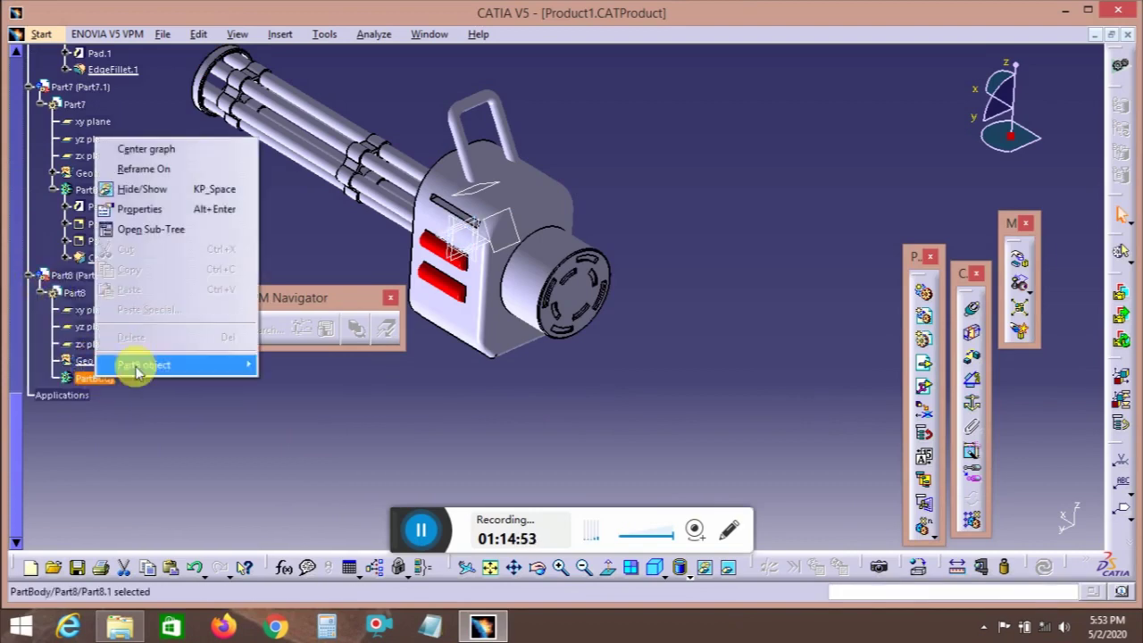
pyautogui.click(105, 390)
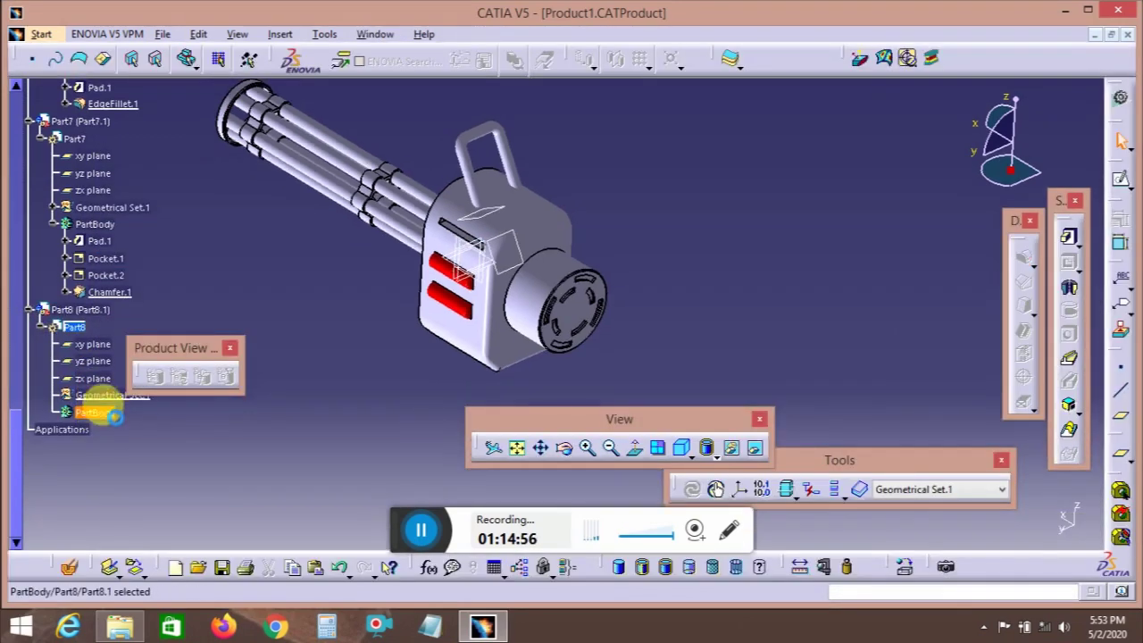
pyautogui.rightClick(96, 406)
pyautogui.click(178, 255)
pyautogui.click(315, 420)
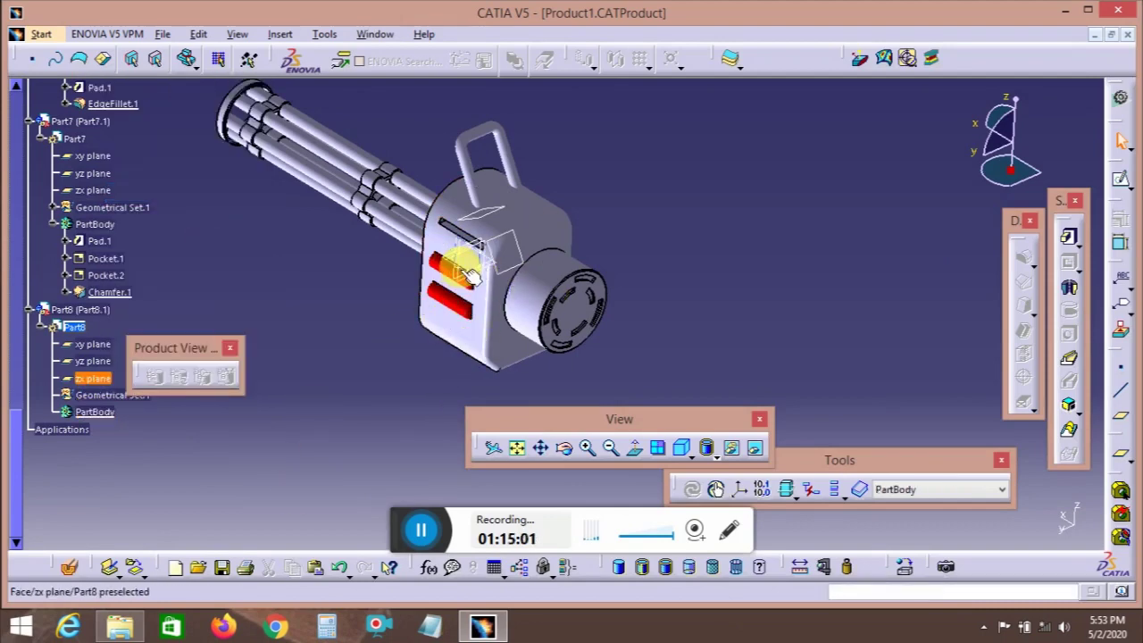
# - Start a sketch on Part8's xy plane and draw a small rectangle along the outer side of the red cylinder on the housing
pyautogui.moveTo(463, 305)
pyautogui.mouseDown(button='middle')
pyautogui.moveTo(461, 400)
pyautogui.moveTo(545, 396)
pyautogui.moveTo(500, 273)
pyautogui.moveTo(485, 428)
pyautogui.moveTo(530, 395)
pyautogui.moveTo(510, 416)
pyautogui.moveTo(520, 345)
pyautogui.moveTo(485, 390)
pyautogui.moveTo(499, 330)
pyautogui.moveTo(544, 318)
pyautogui.moveTo(594, 199)
pyautogui.moveTo(602, 105)
pyautogui.moveTo(472, 273)
pyautogui.mouseUp(button='middle')
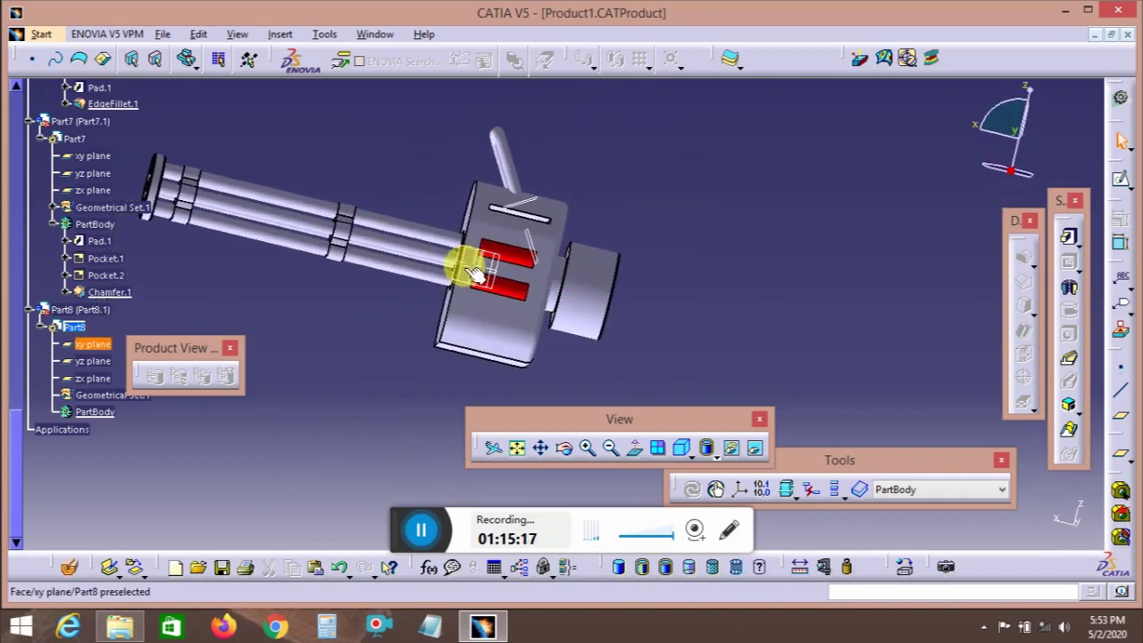
pyautogui.click(473, 273)
pyautogui.click(1119, 182)
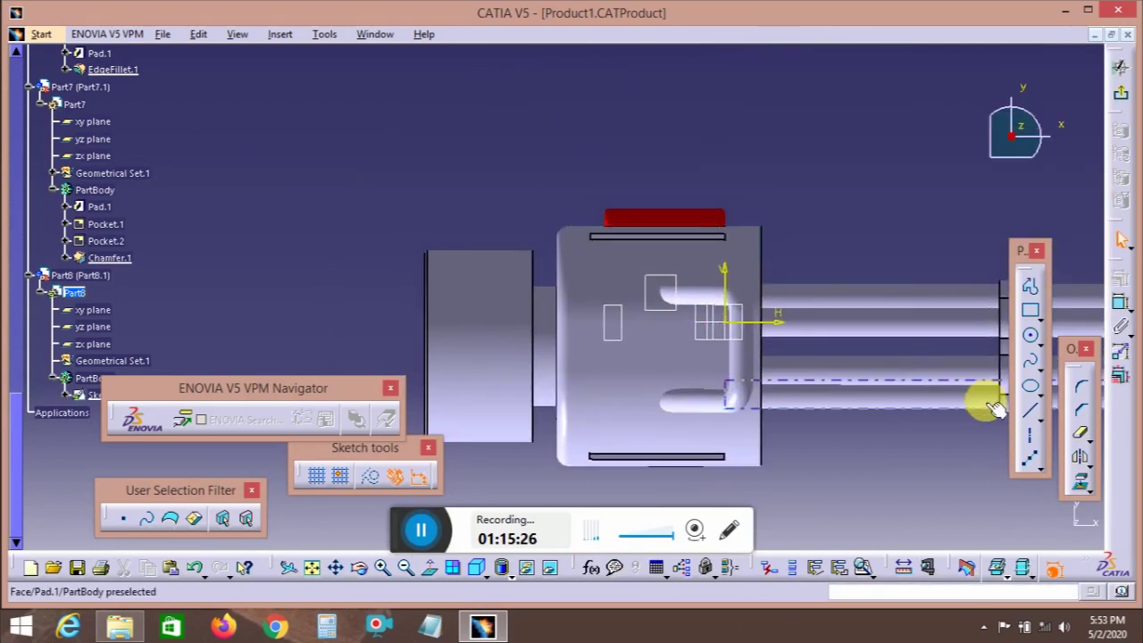
pyautogui.click(1031, 312)
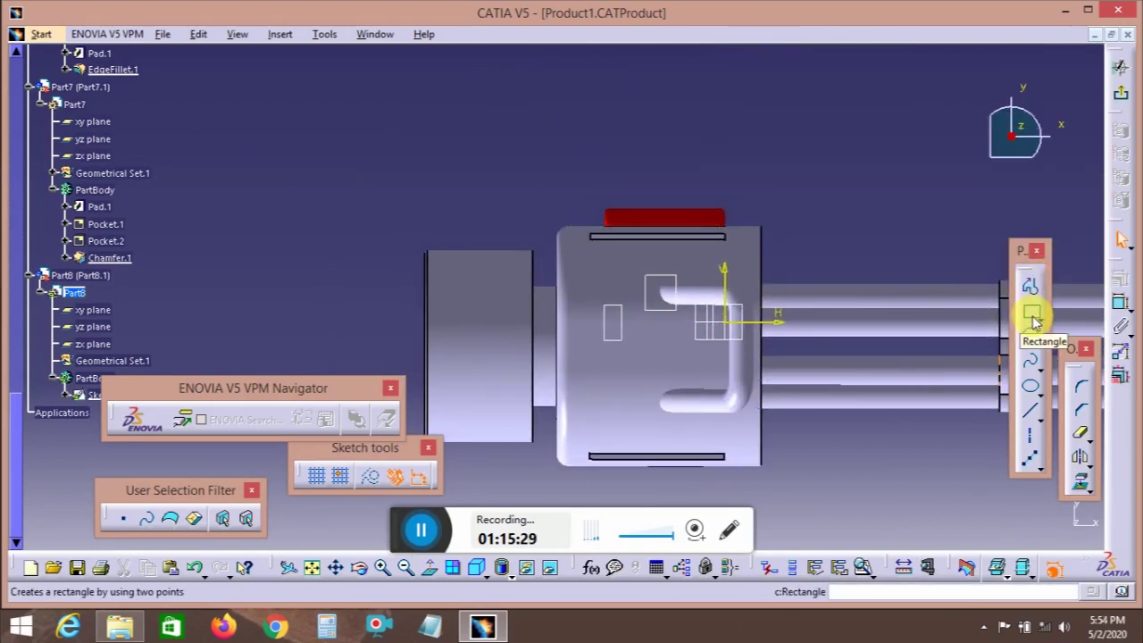
pyautogui.click(640, 189)
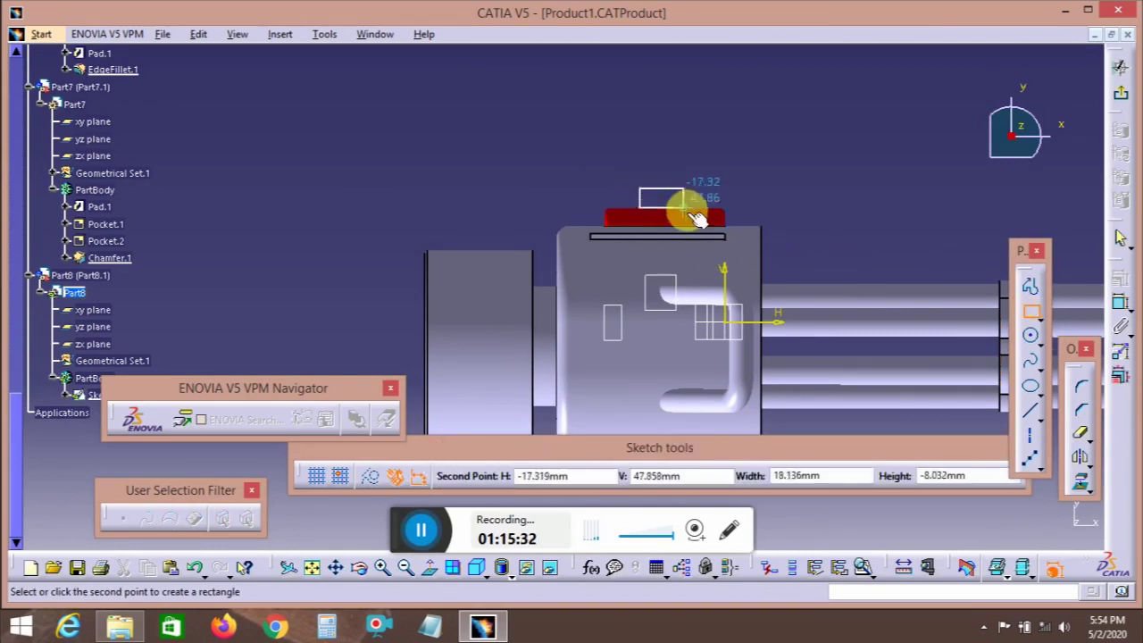
pyautogui.click(688, 212)
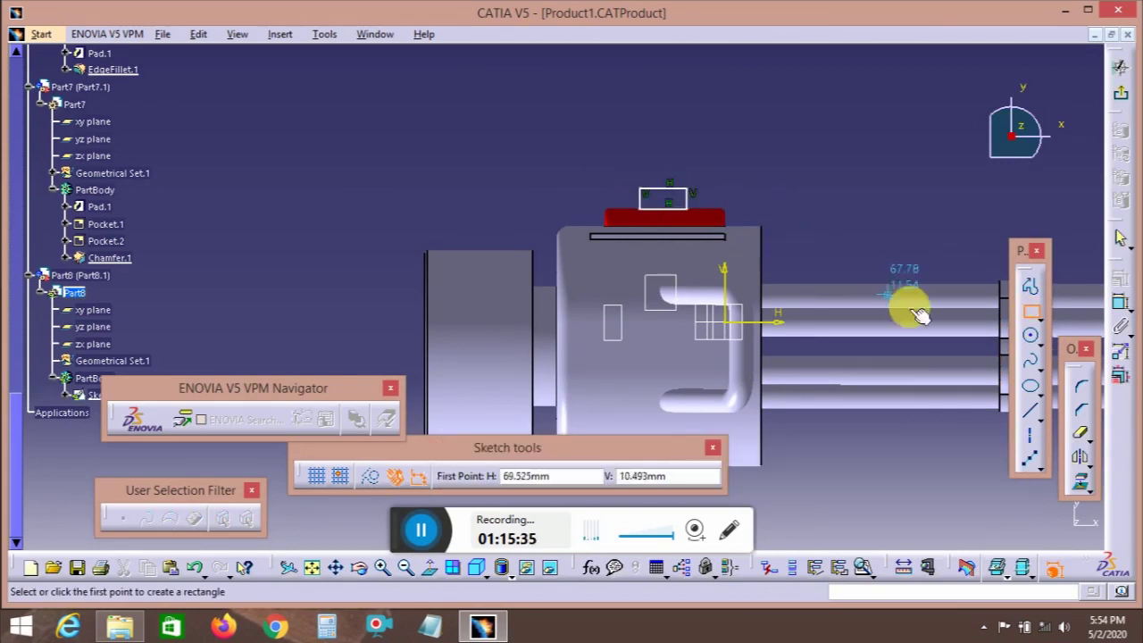
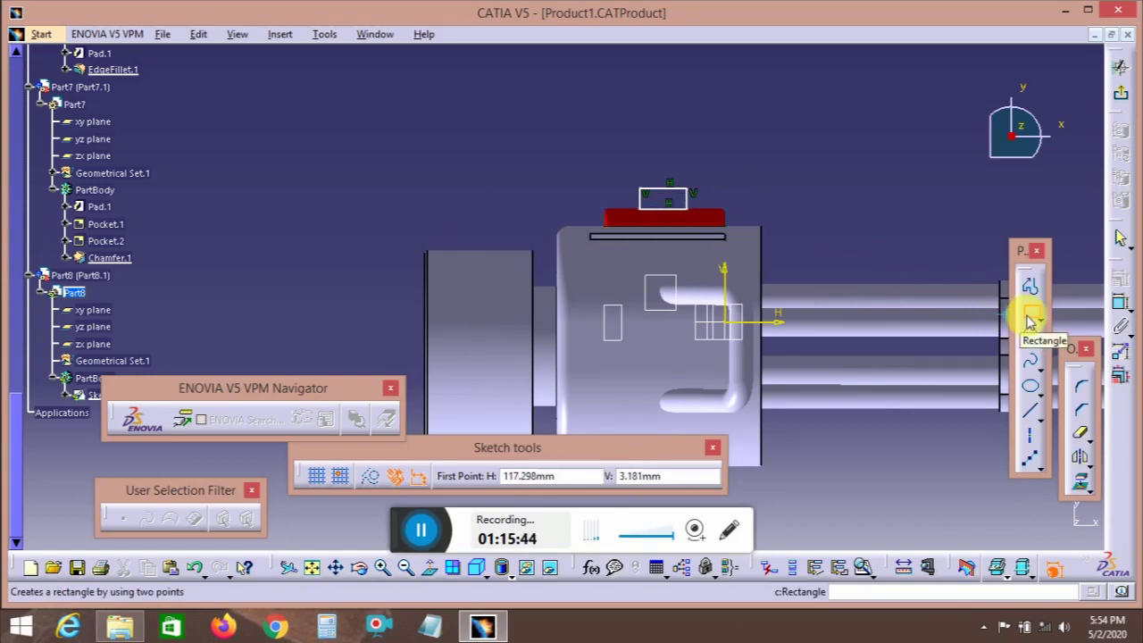
# - Sketch a second rectangle about 16 mm wide and 8 mm high along the outer edge of the rear cylinder
pyautogui.click(1029, 314)
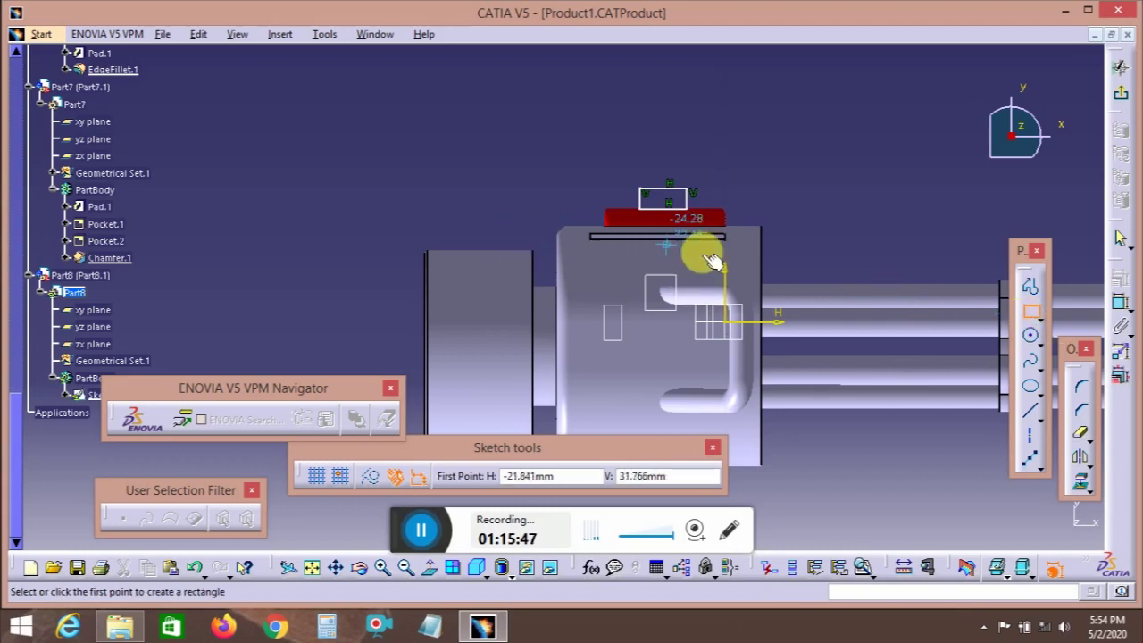
pyautogui.click(464, 232)
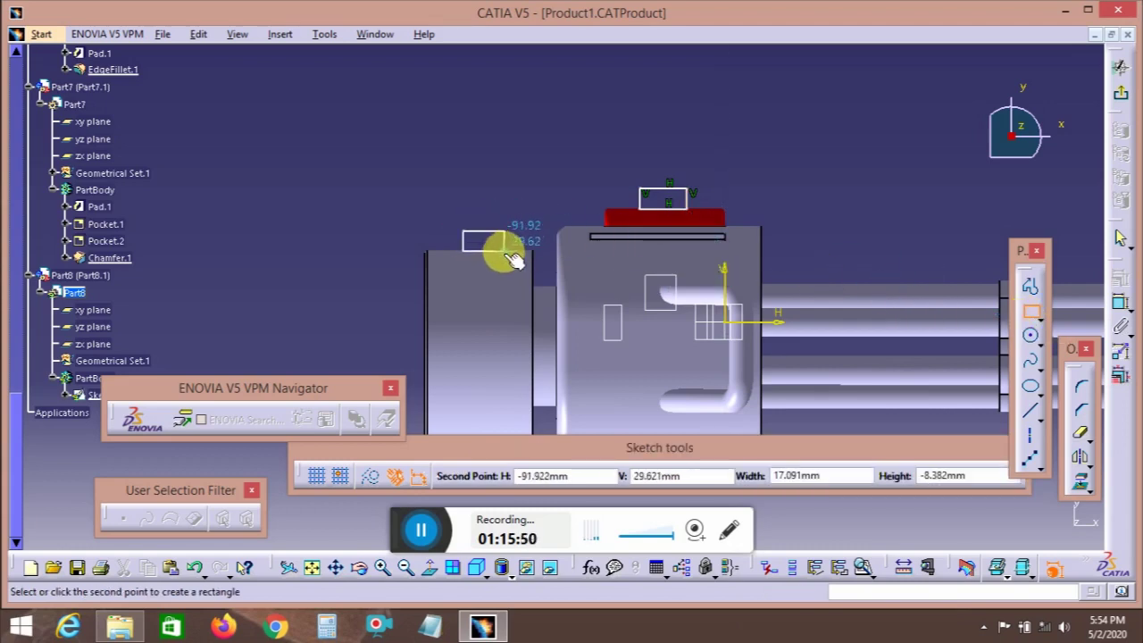
pyautogui.click(504, 254)
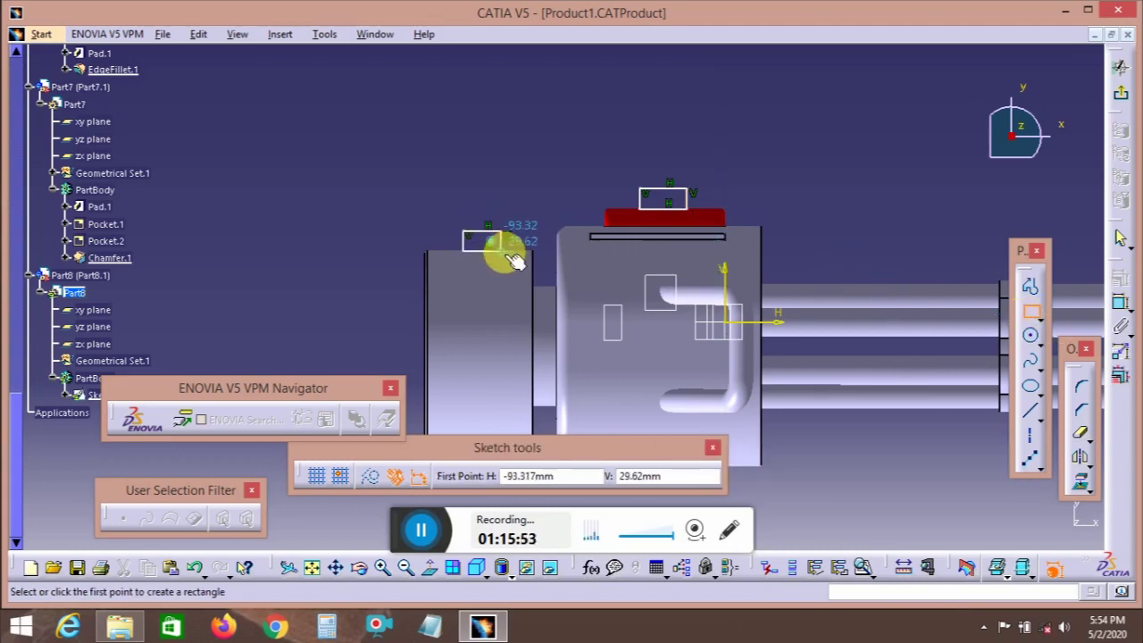
pyautogui.press('Escape')
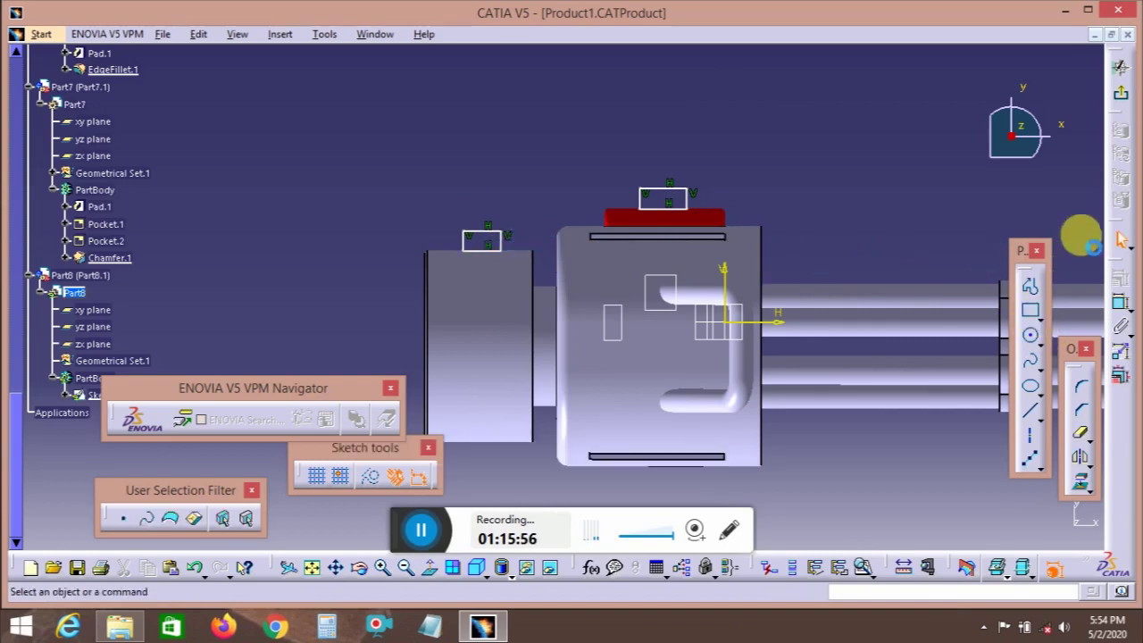
# - Dimension the rectangle widths, 10 mm for the one at the housing and 15 mm for the one at the rear cylinder
pyautogui.click(1120, 304)
pyautogui.click(662, 207)
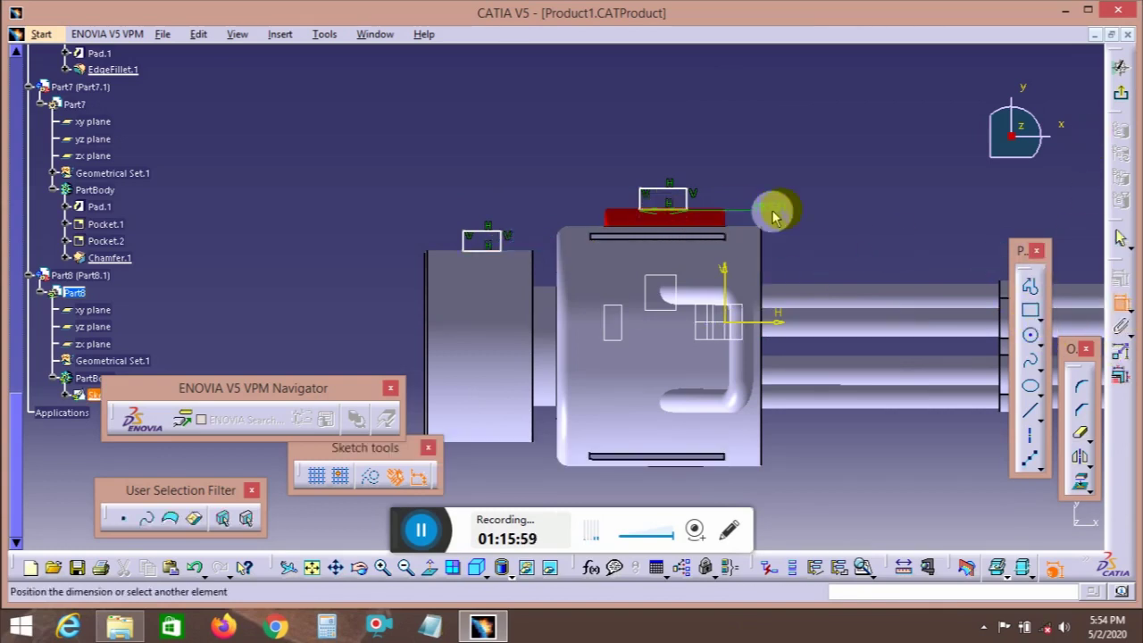
pyautogui.doubleClick(801, 209)
pyautogui.press('Return')
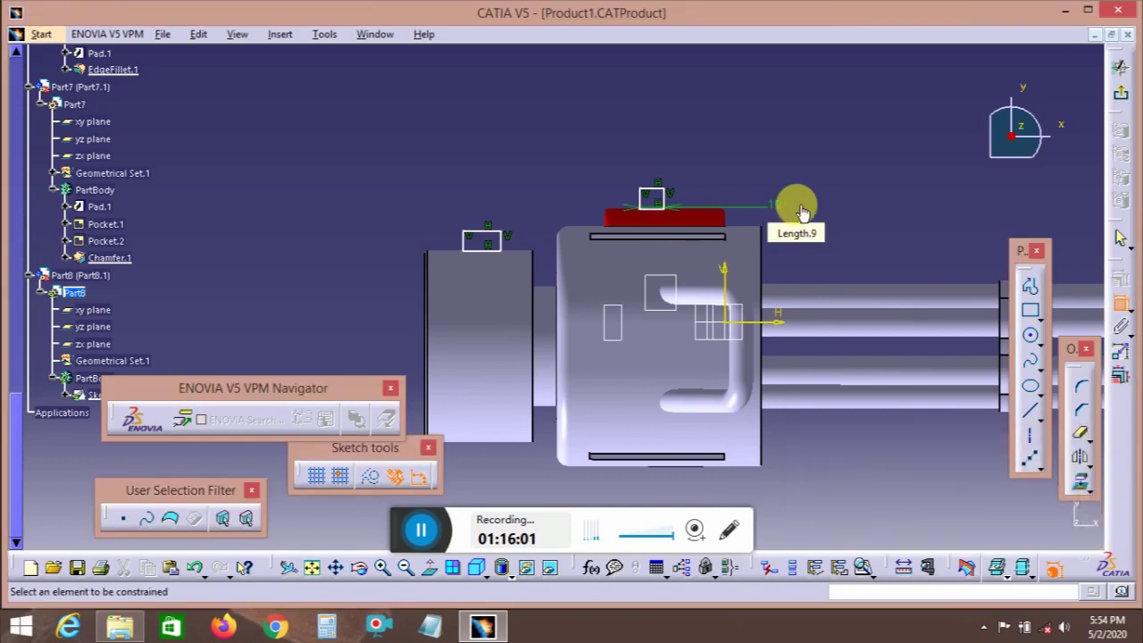
pyautogui.click(480, 244)
pyautogui.click(496, 179)
pyautogui.doubleClick(496, 178)
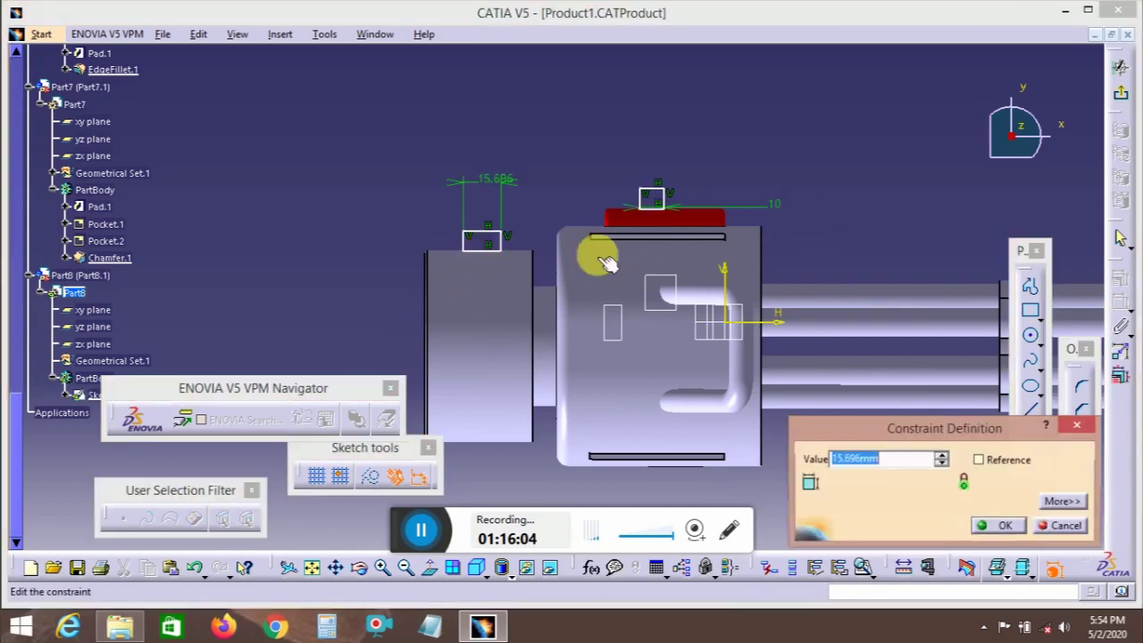
pyautogui.press('Return')
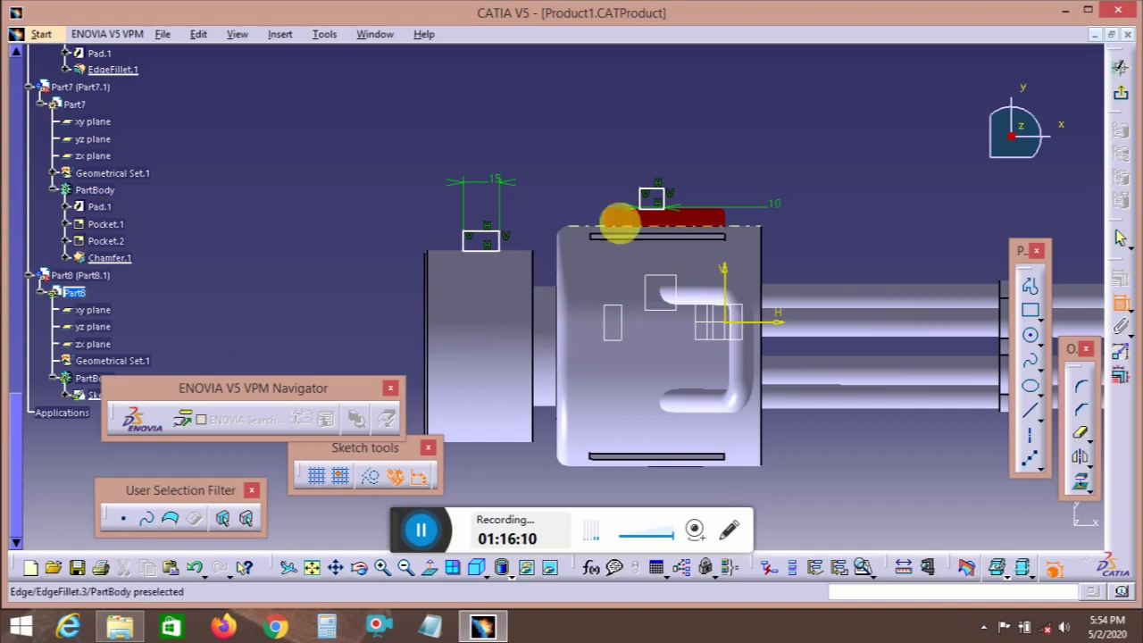
# - Constrain the inner edge of the rear rectangle to an offset of 40 mm from the rear cylinder's axis
pyautogui.click(487, 253)
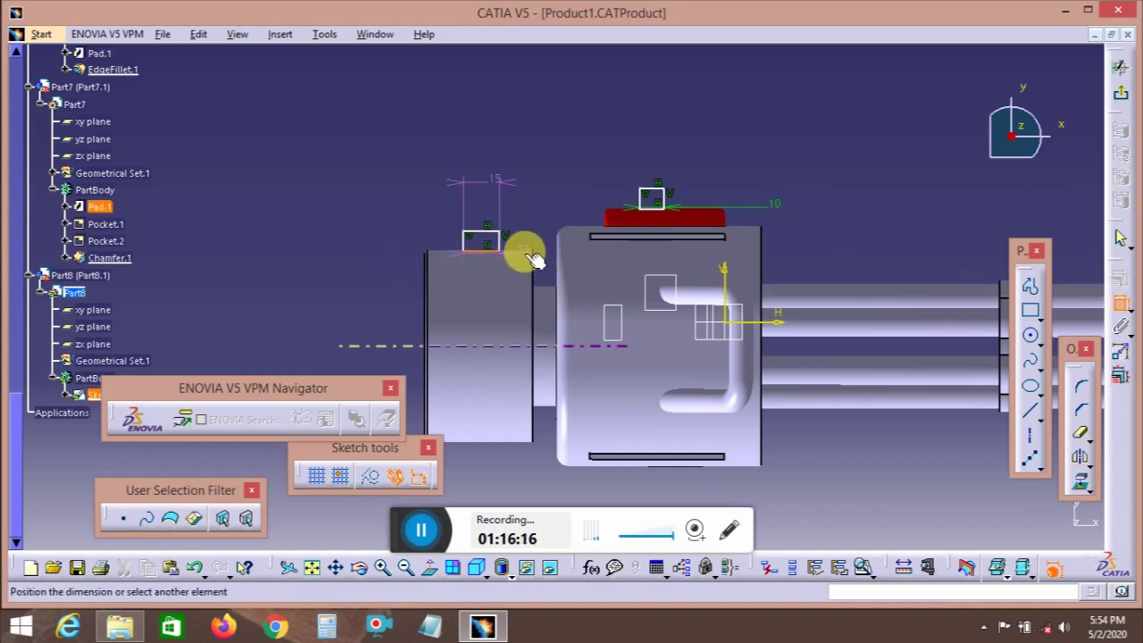
pyautogui.rightClick(531, 205)
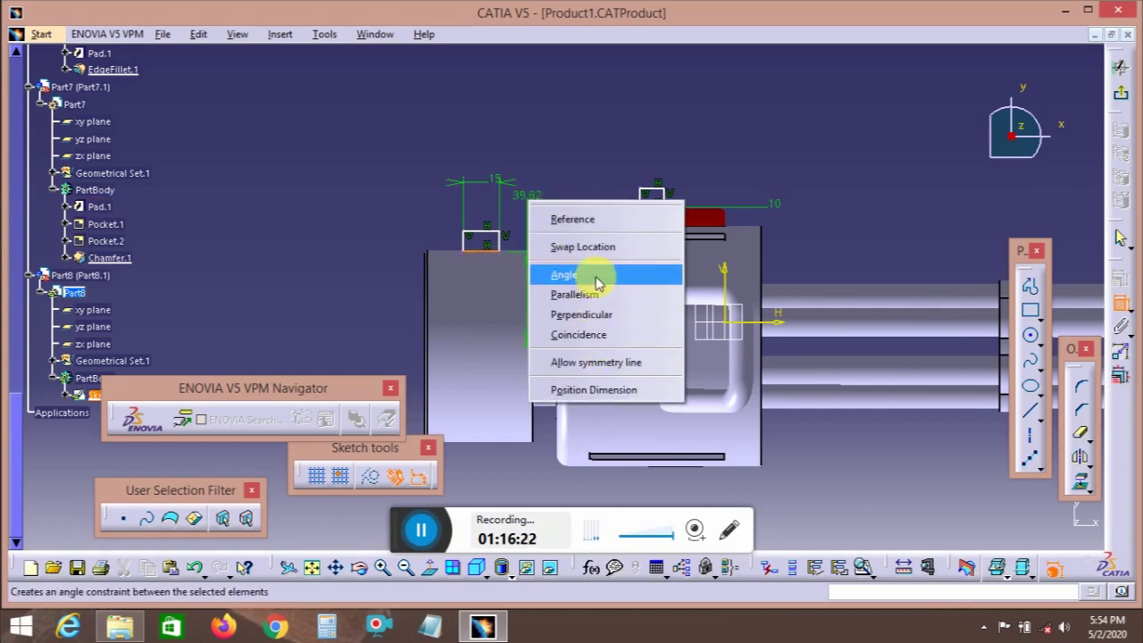
pyautogui.click(583, 171)
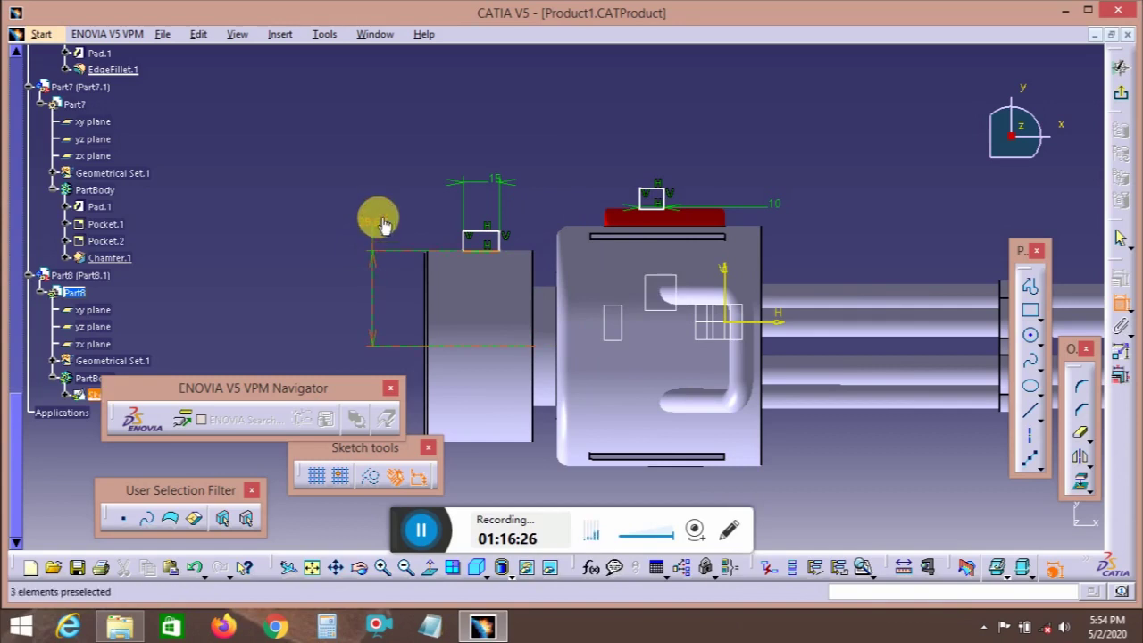
pyautogui.doubleClick(381, 224)
pyautogui.write('40')
pyautogui.press('Return')
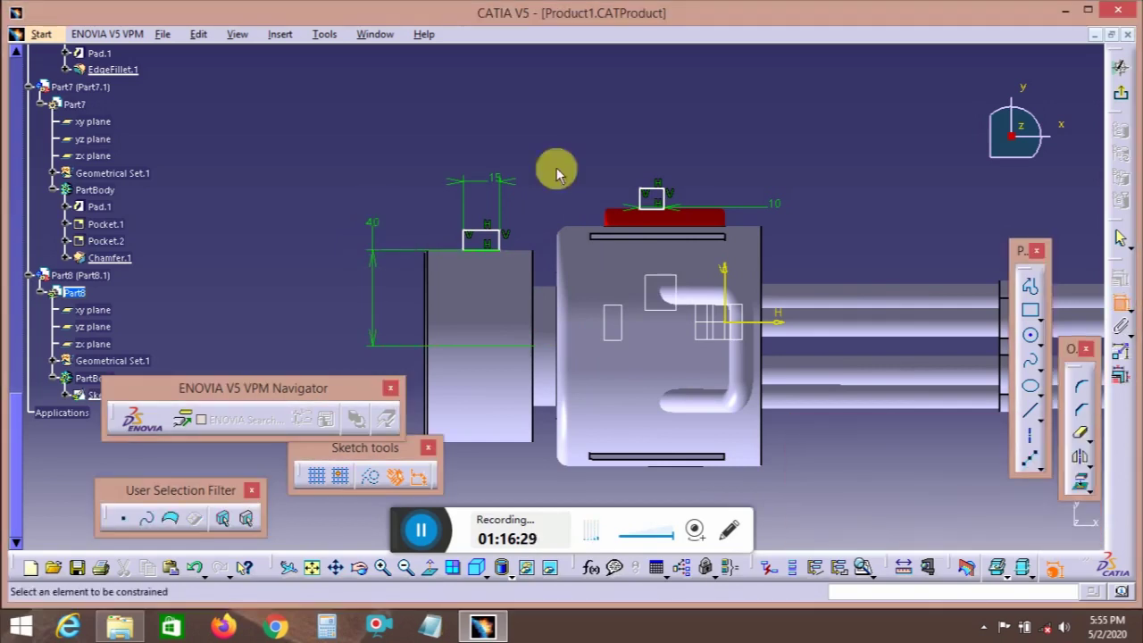
# - Constrain the inner edge of the housing rectangle to an offset of 7.5 mm from the red cylinder's axis
pyautogui.click(666, 212)
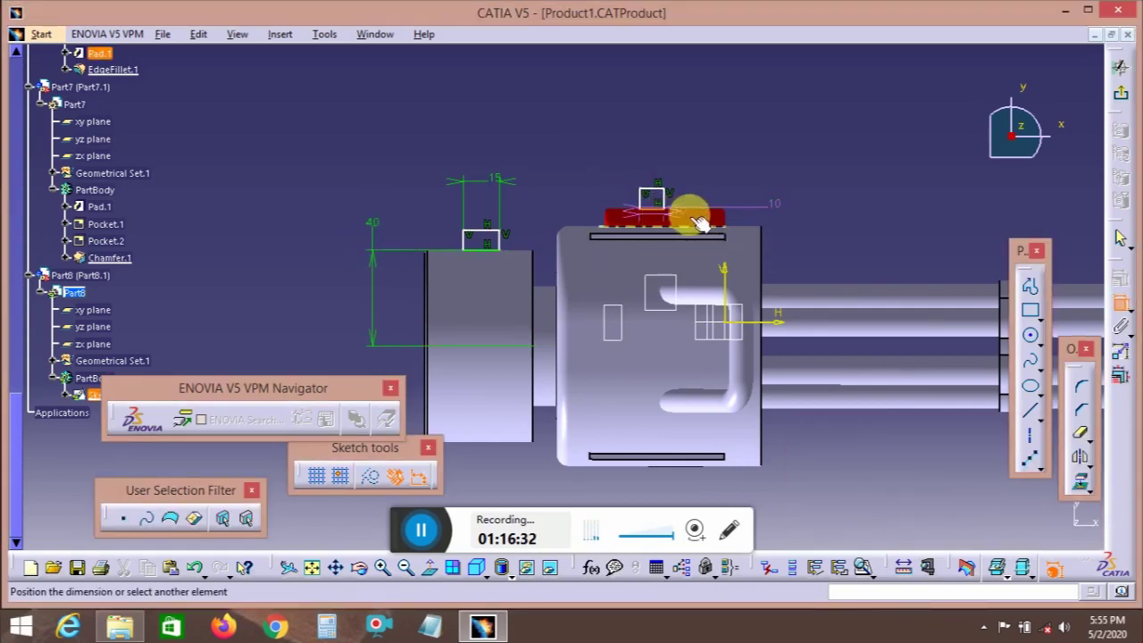
pyautogui.rightClick(732, 154)
pyautogui.click(722, 143)
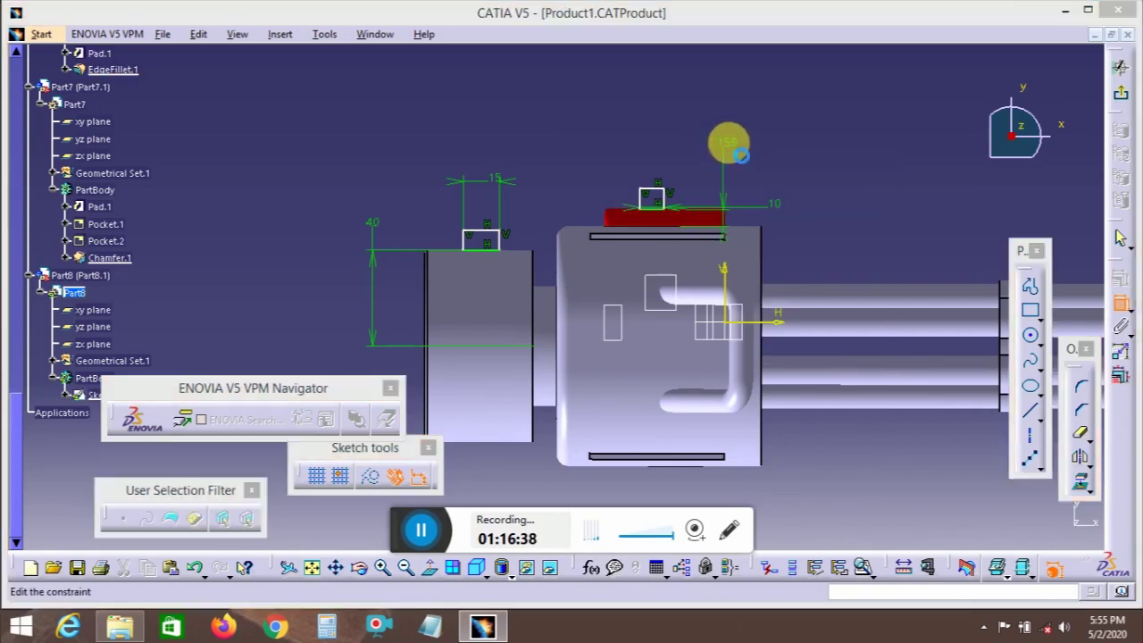
pyautogui.doubleClick(730, 147)
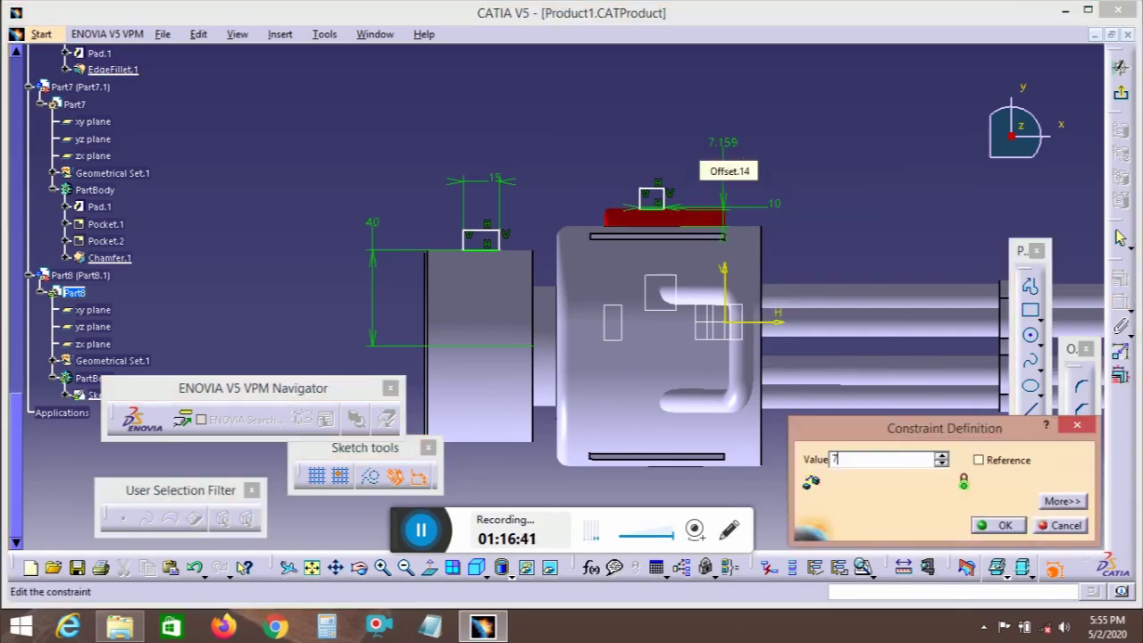
pyautogui.press('Return')
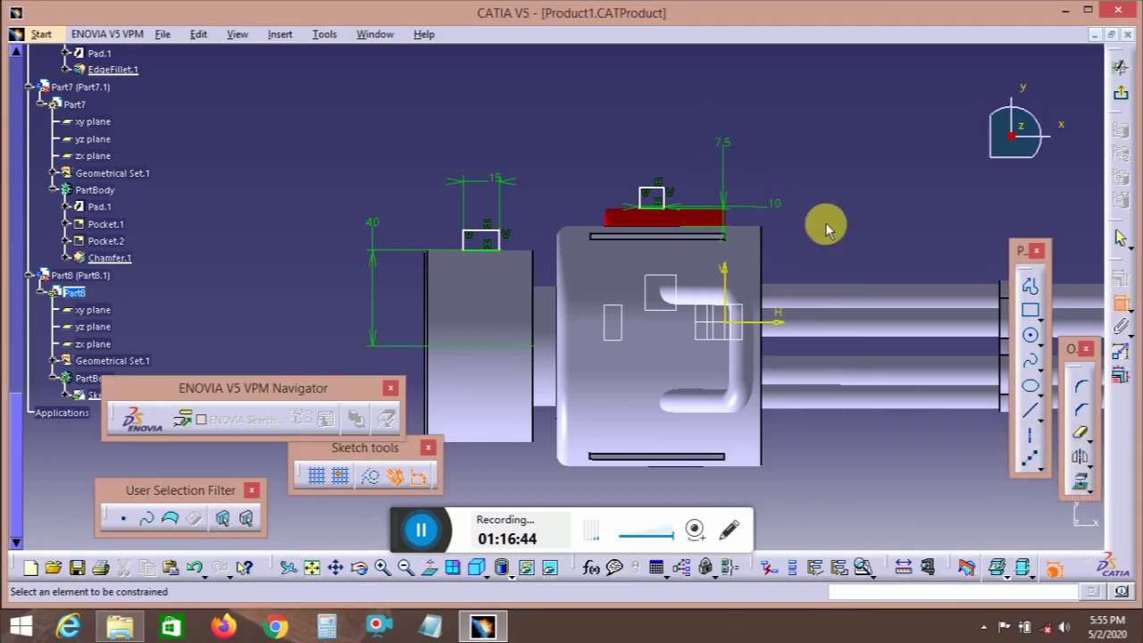
# - Dimension the rectangle heights, 7 mm for the one at the housing and 8 mm for the one at the rear cylinder
pyautogui.click(698, 191)
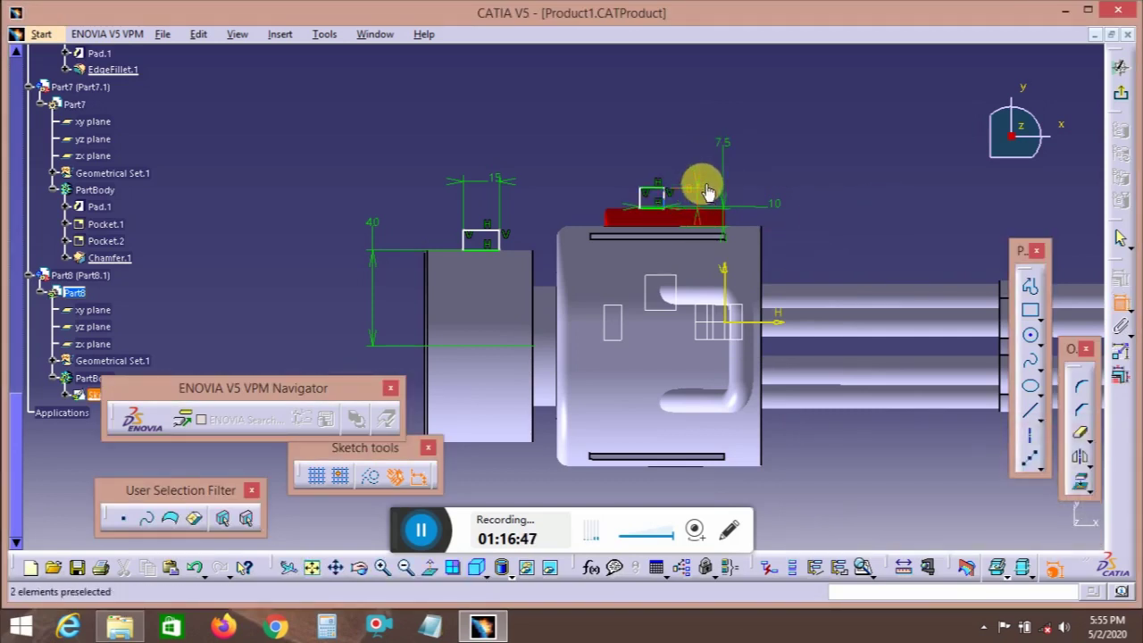
pyautogui.doubleClick(704, 190)
pyautogui.write('7')
pyautogui.press('Return')
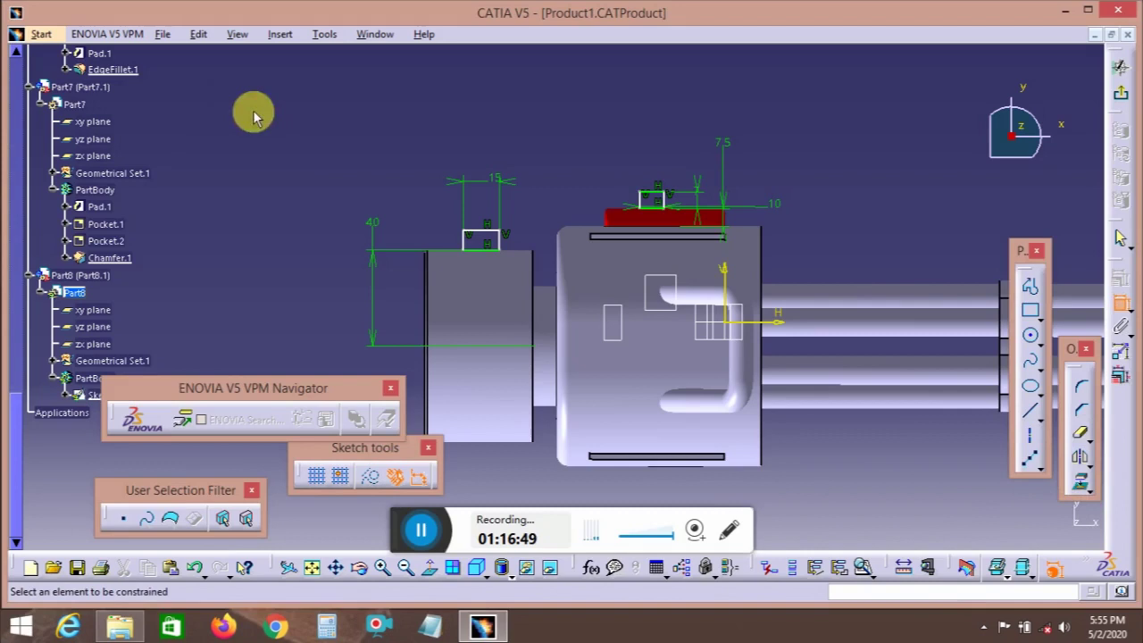
pyautogui.click(501, 237)
pyautogui.doubleClick(542, 229)
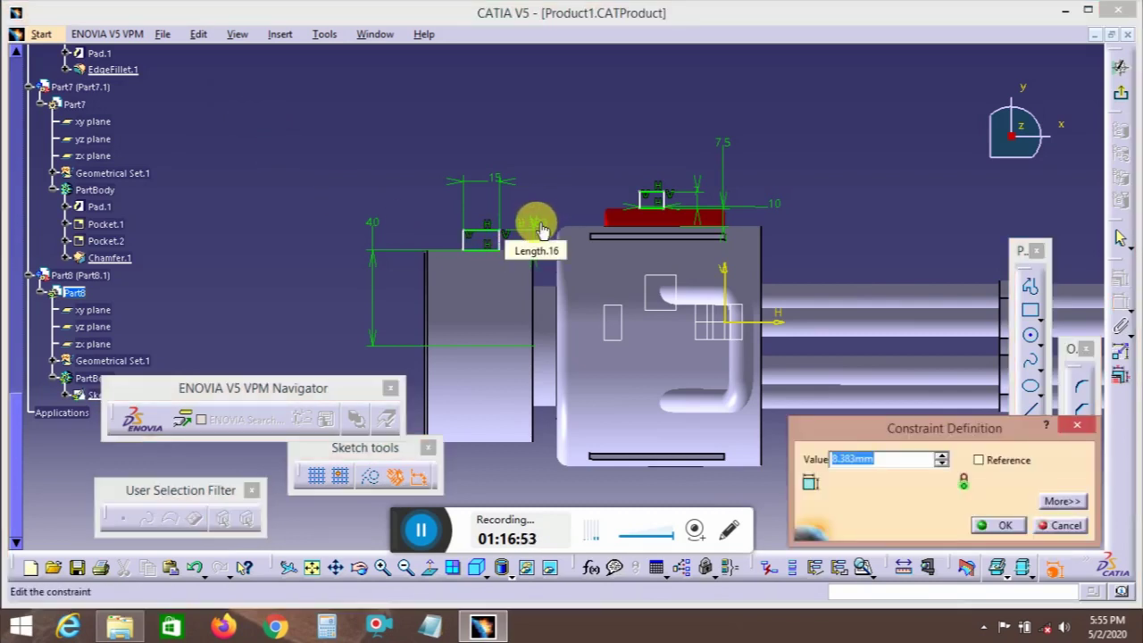
pyautogui.write('8')
pyautogui.press('Return')
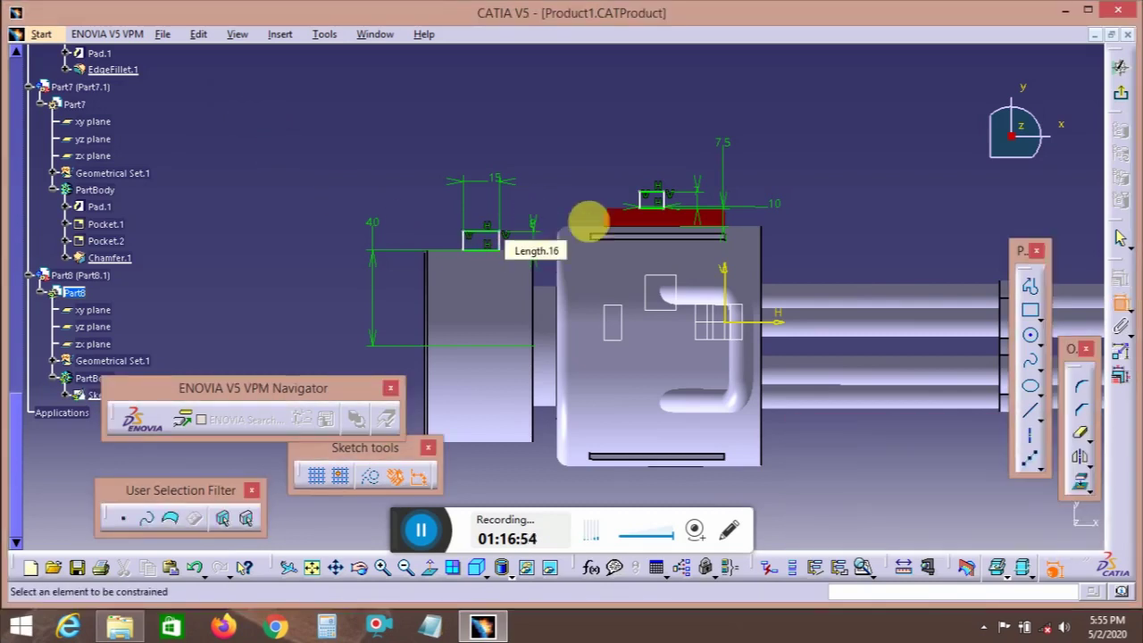
# - Leave the sketch and extrude both rectangles as a pad with a length of 5 mm
pyautogui.click(1124, 94)
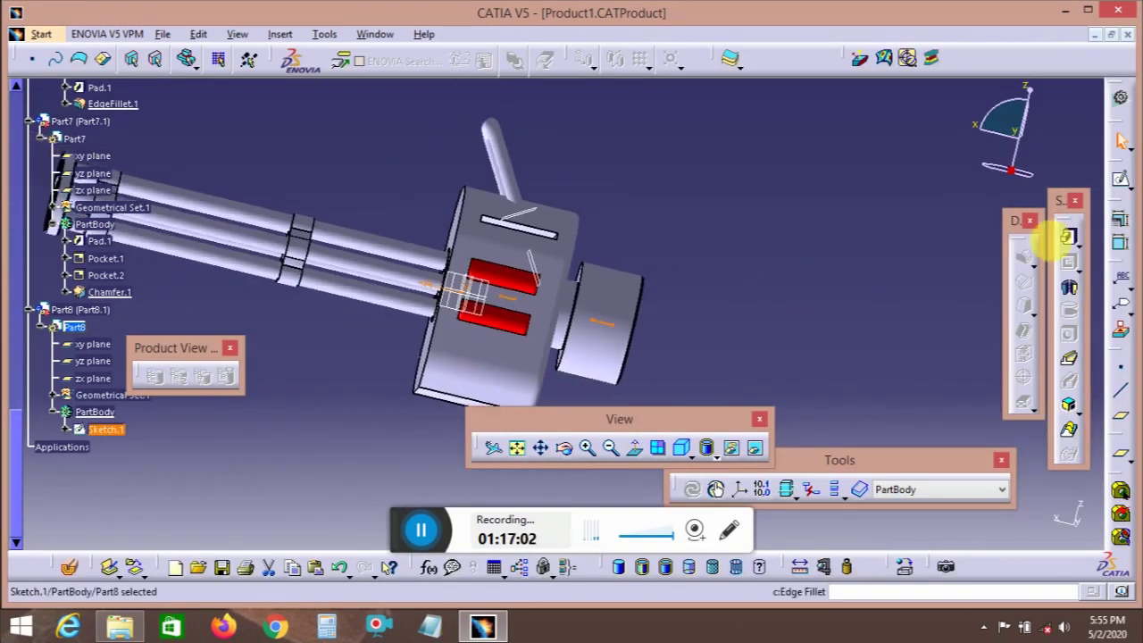
pyautogui.click(1068, 239)
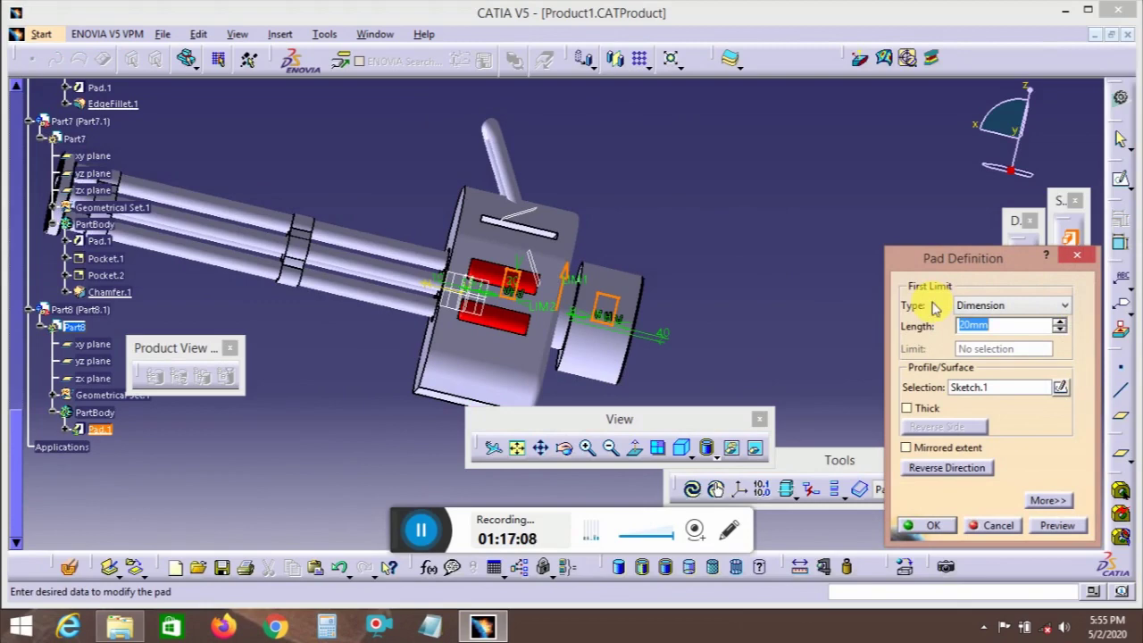
pyautogui.moveTo(657, 335); pyautogui.dragTo(554, 271, button='middle')
pyautogui.doubleClick(998, 325)
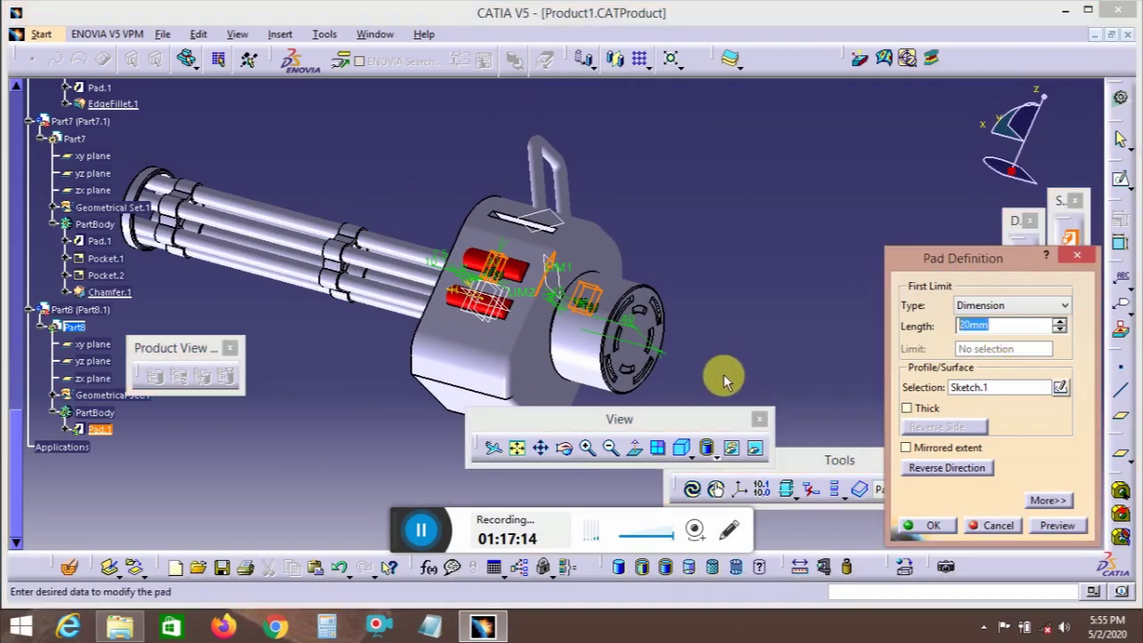
pyautogui.press('Return')
# - Reopen the sketch of the 5 mm pad, delete the rectangle beside the housing together with its dimensions, and update the pad
pyautogui.moveTo(759, 298); pyautogui.dragTo(500, 357, button='middle')
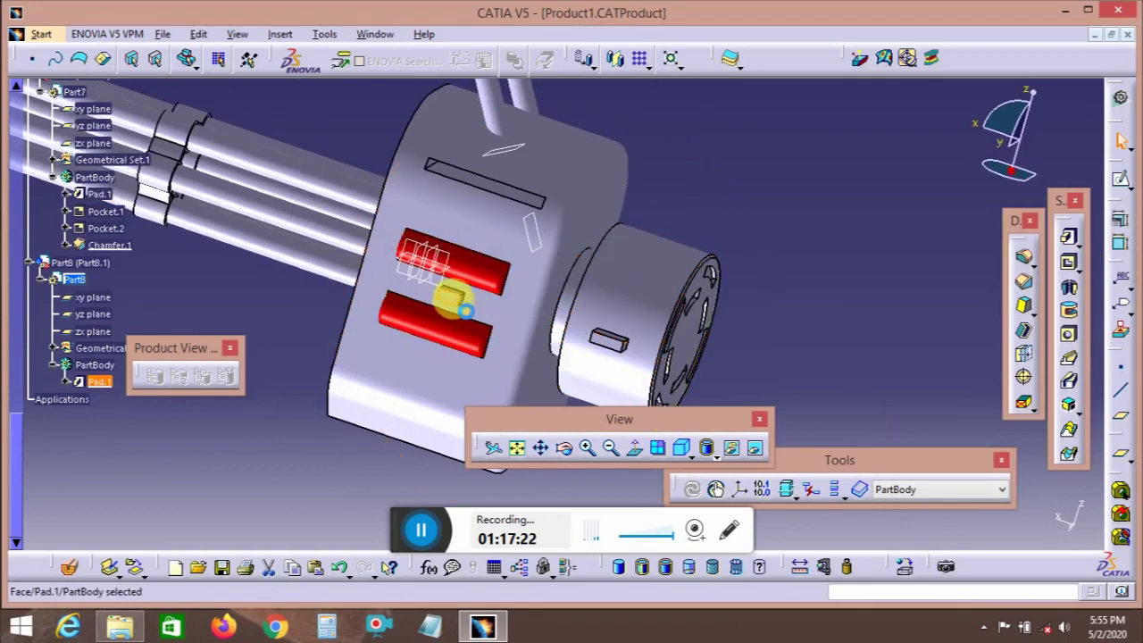
pyautogui.rightClick(462, 308)
pyautogui.press('Escape')
pyautogui.doubleClick(460, 302)
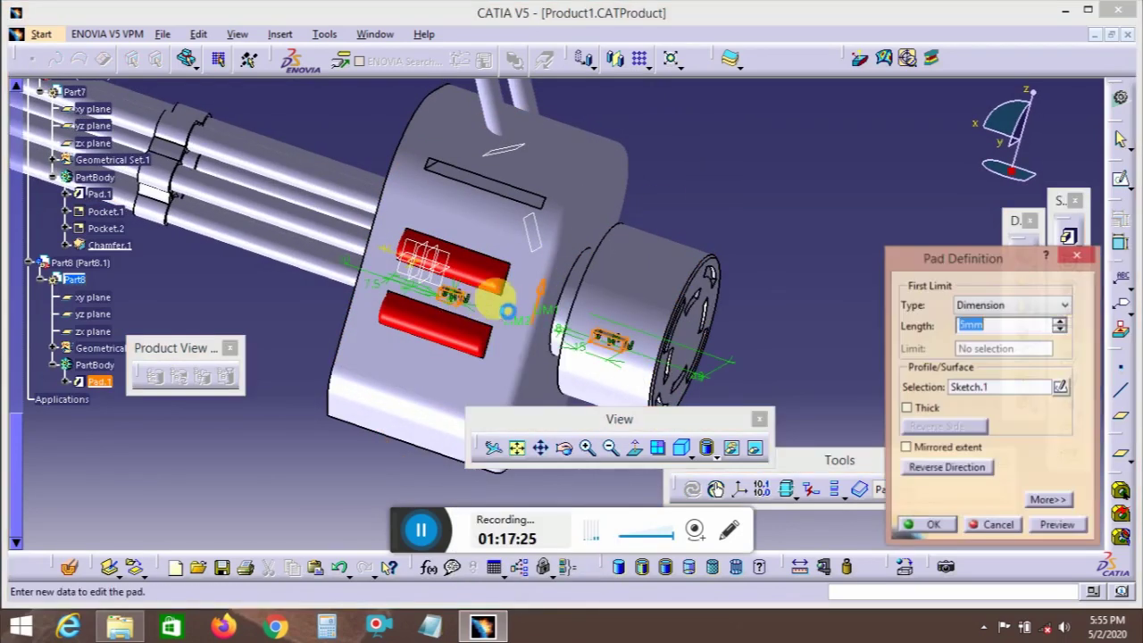
pyautogui.click(1055, 391)
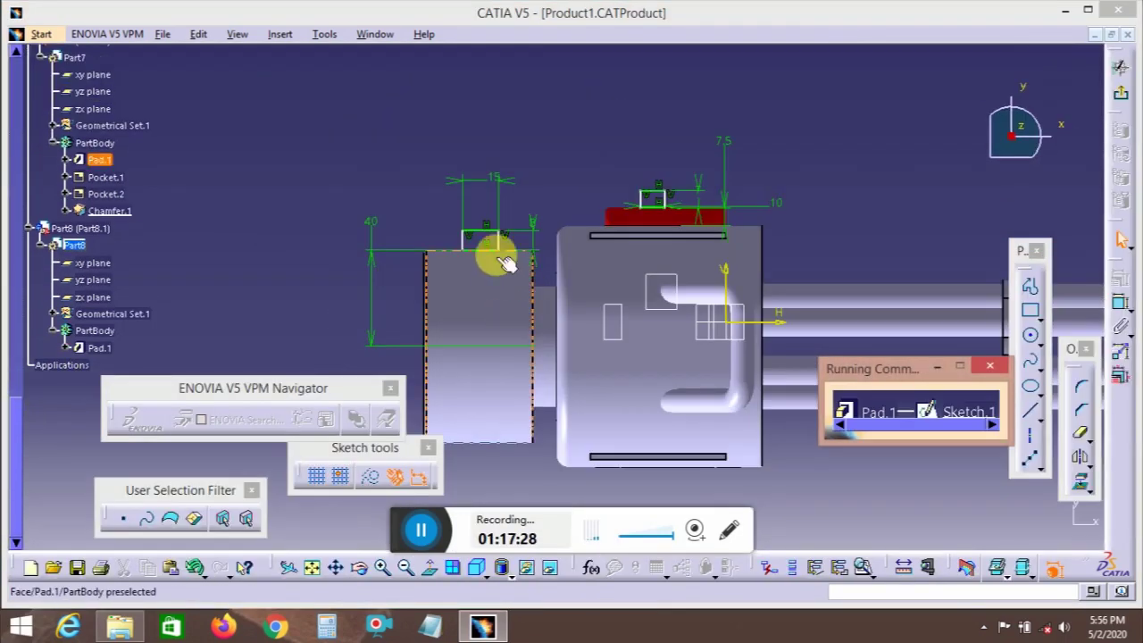
pyautogui.moveTo(679, 222); pyautogui.dragTo(674, 213)
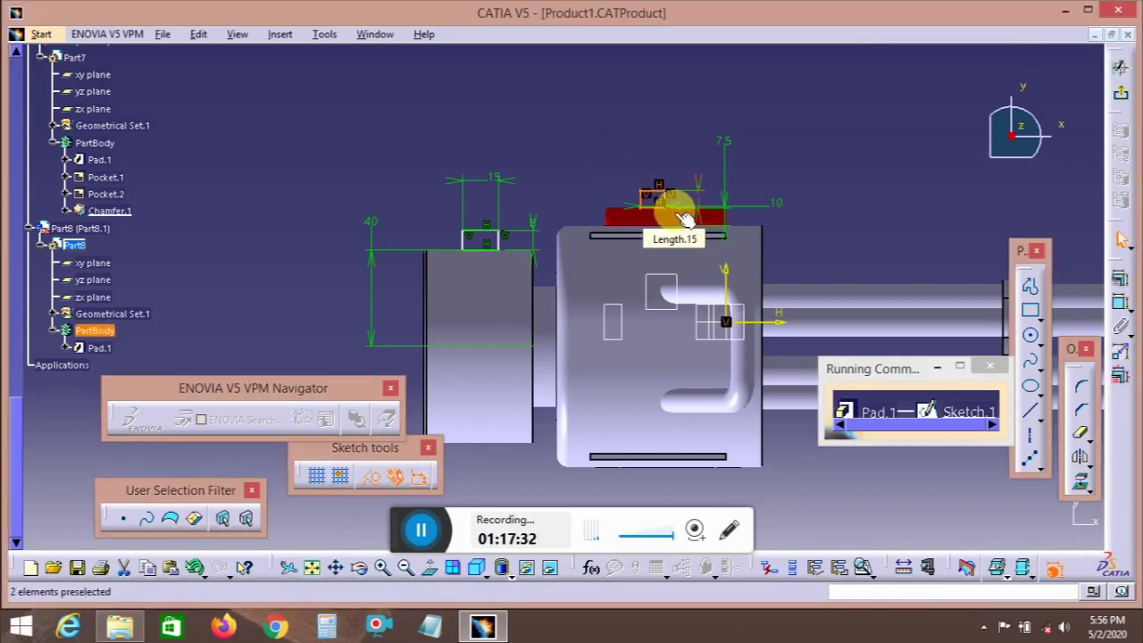
pyautogui.press('Delete')
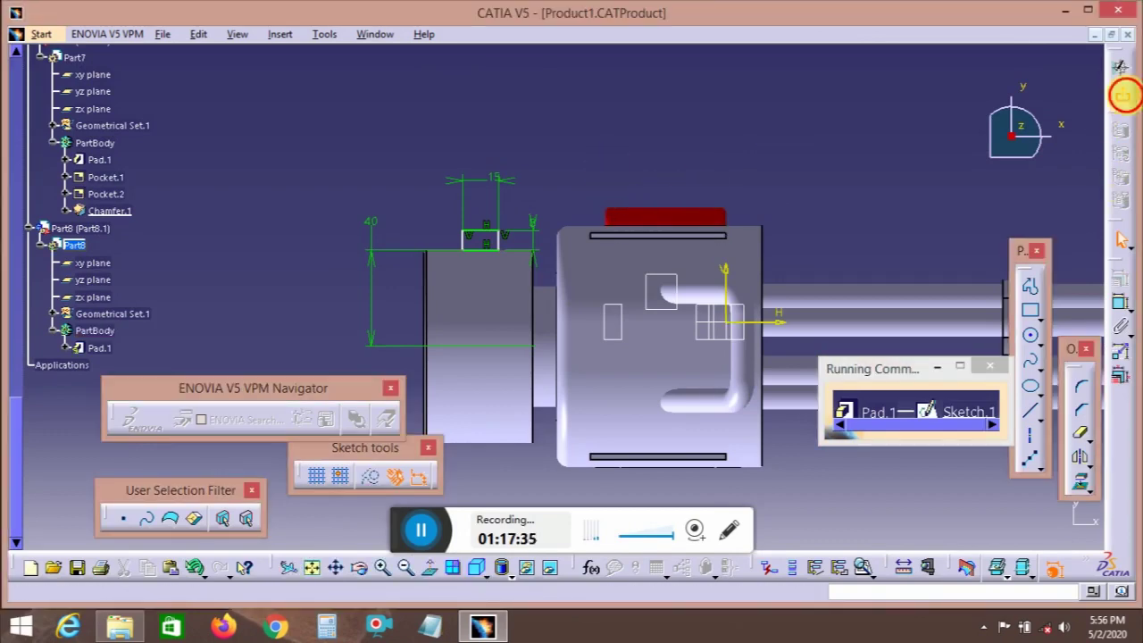
pyautogui.click(1124, 95)
pyautogui.click(929, 523)
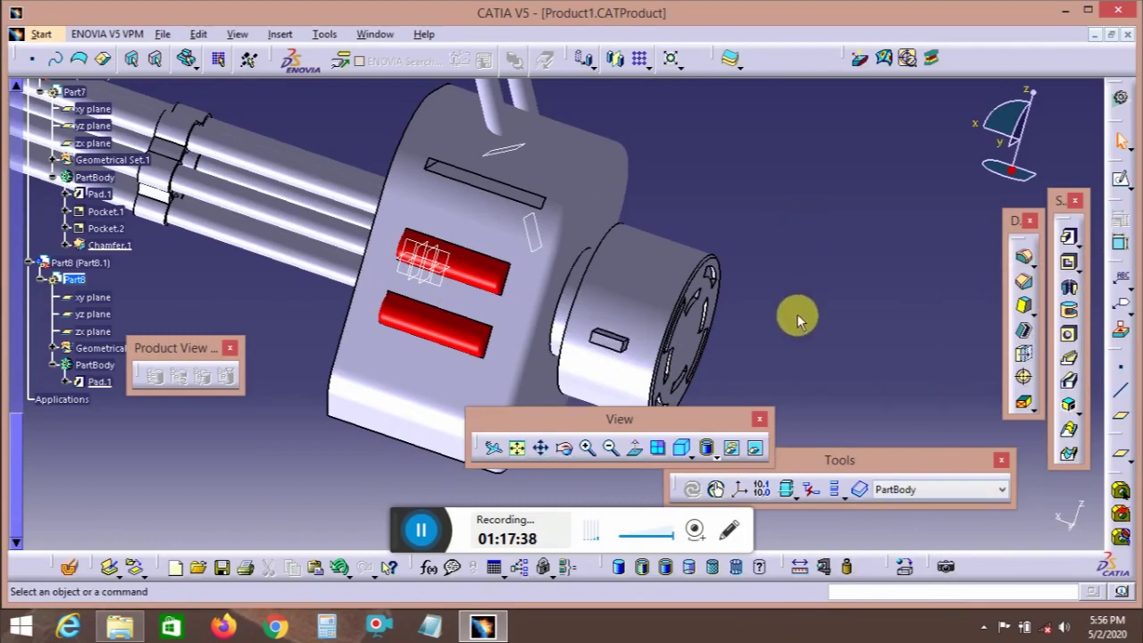
# - Sketch two small rectangles on Part8's zx plane, one over each red cylinder, with the lower one about 10.6 by 5 mm
pyautogui.moveTo(797, 320); pyautogui.dragTo(369, 306, button='middle')
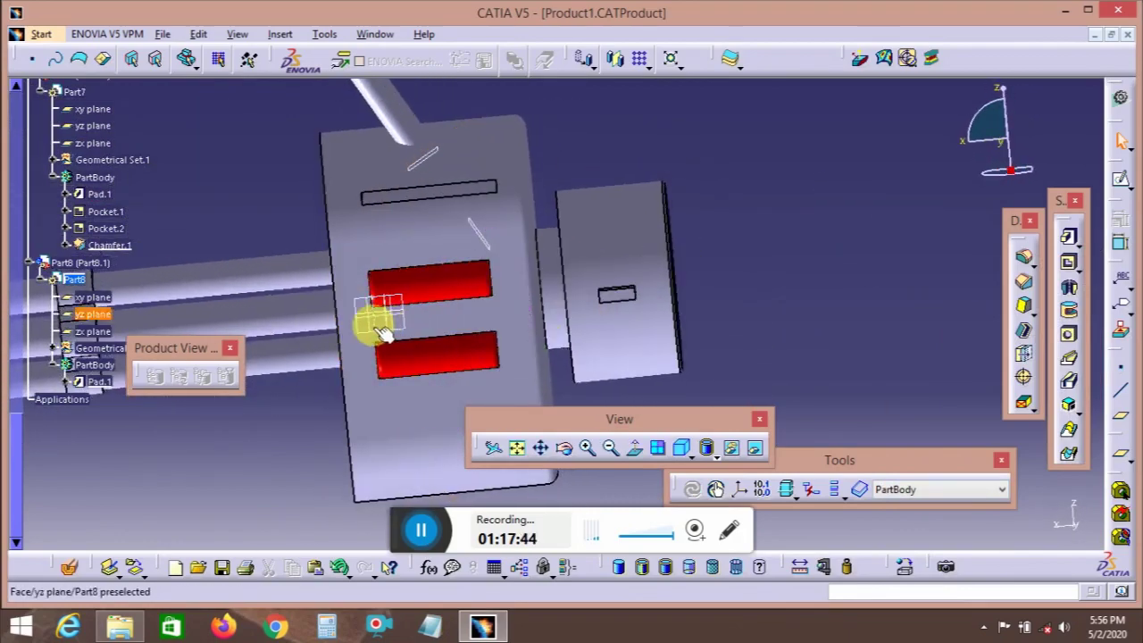
pyautogui.click(357, 324)
pyautogui.click(1120, 177)
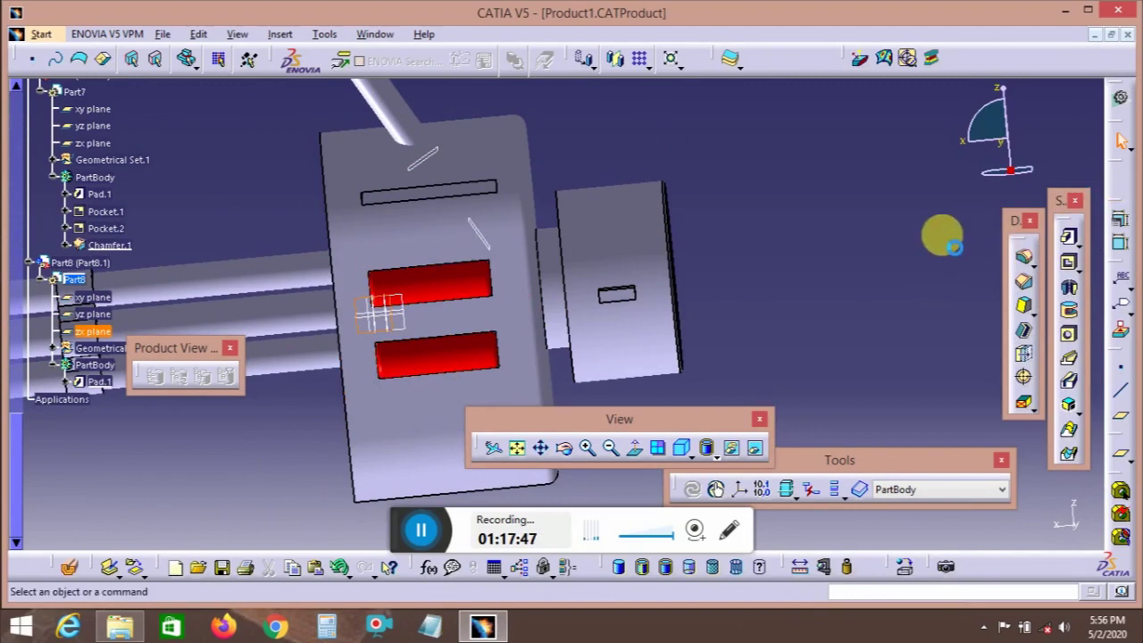
pyautogui.click(1031, 310)
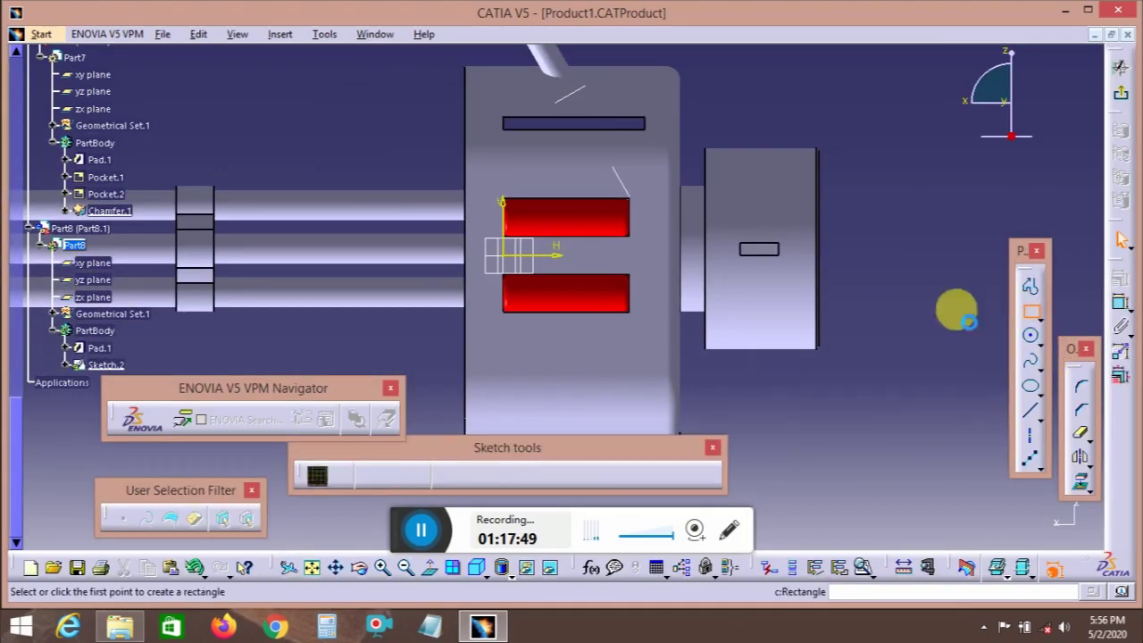
pyautogui.click(544, 211)
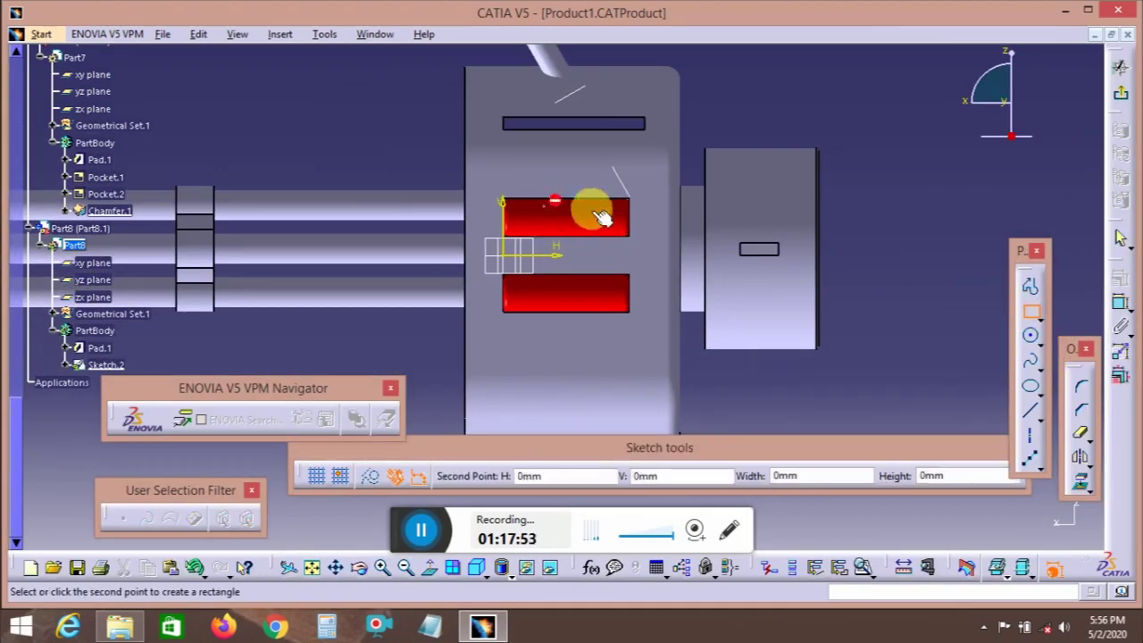
pyautogui.click(585, 232)
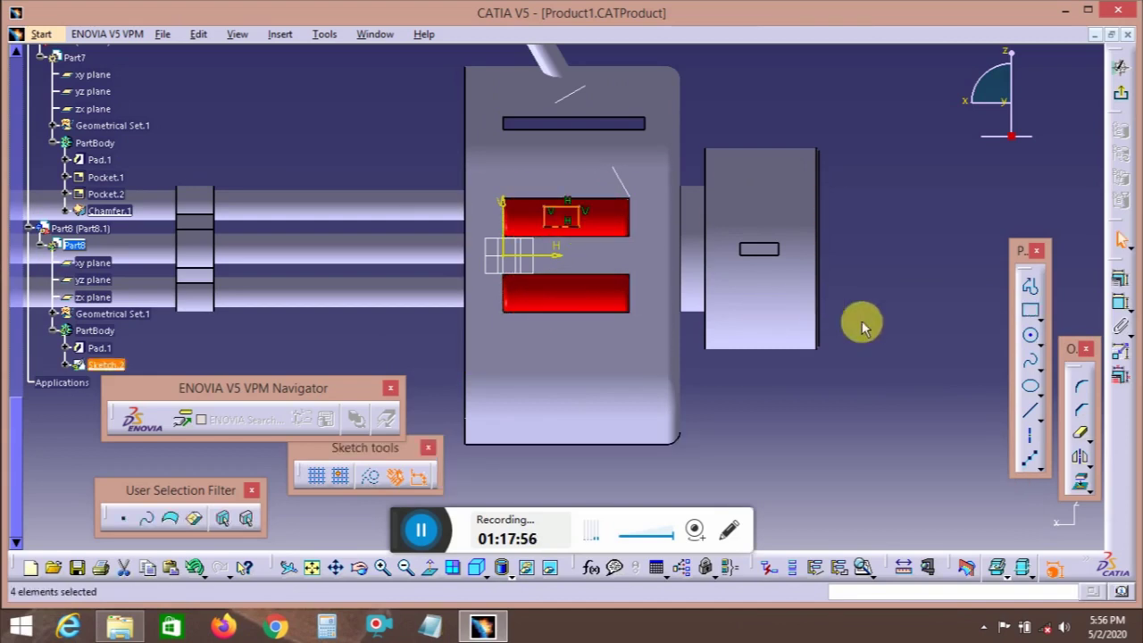
pyautogui.click(1031, 310)
pyautogui.click(551, 288)
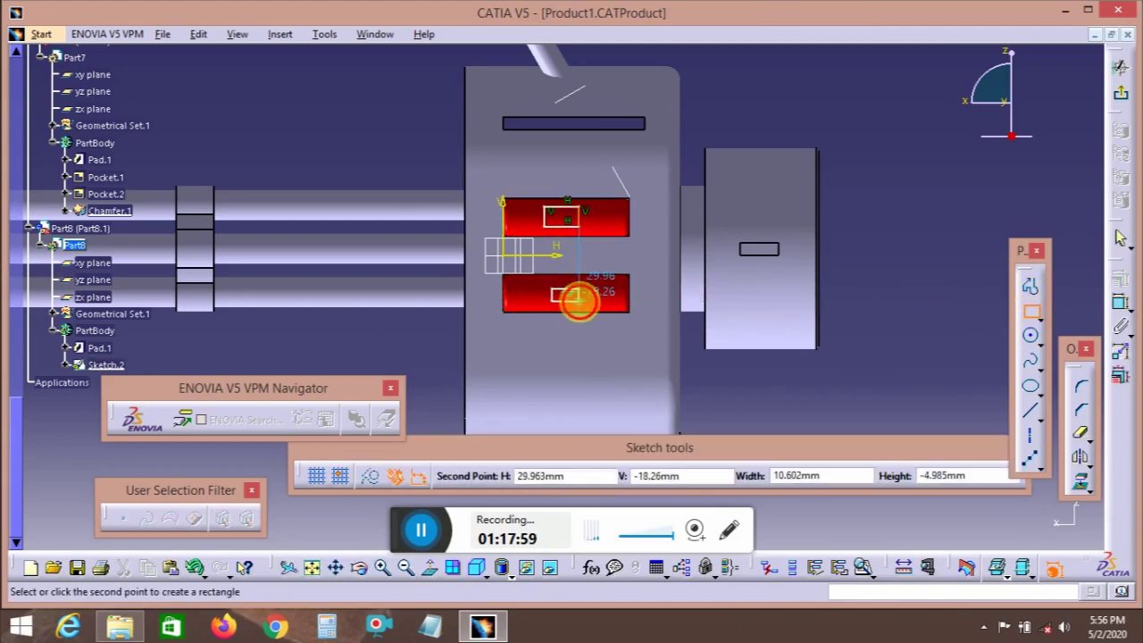
pyautogui.click(578, 301)
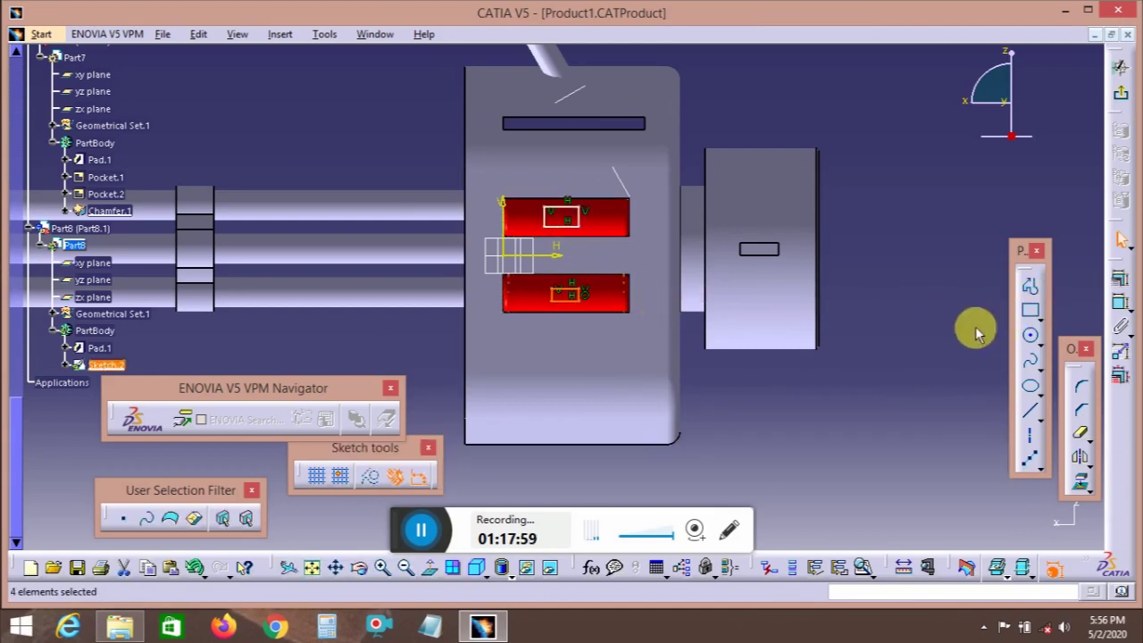
# - Dimension the heights of both rectangles over the red cylinders to 7 mm
pyautogui.click(578, 222)
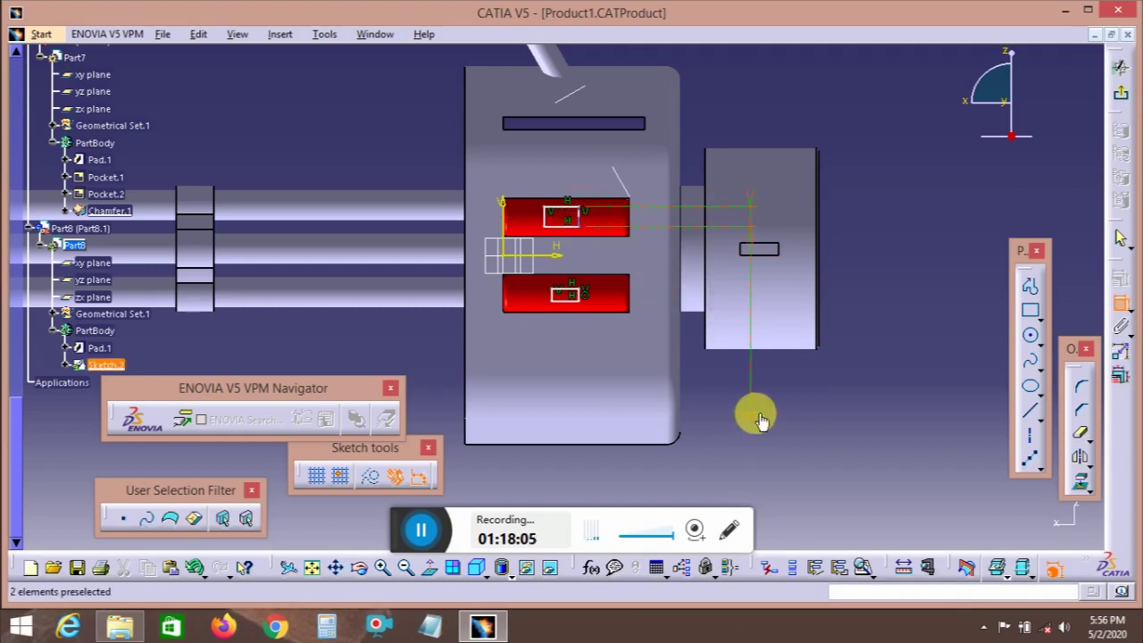
pyautogui.doubleClick(757, 418)
pyautogui.press('Return')
pyautogui.click(577, 294)
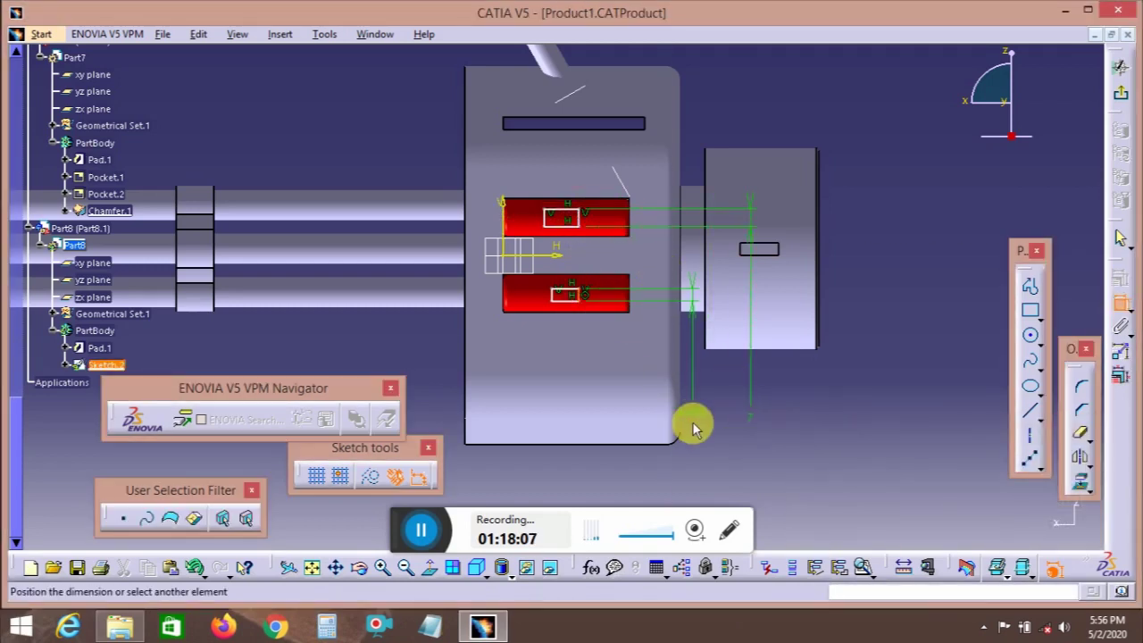
pyautogui.doubleClick(698, 428)
pyautogui.press('Return')
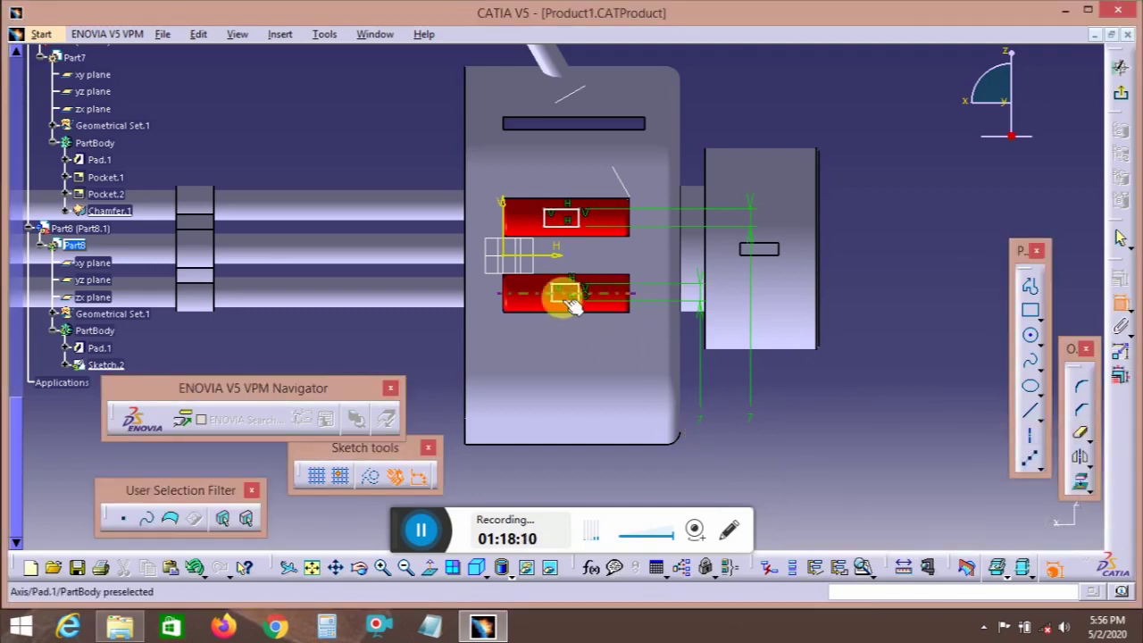
# - Dimension the widths of both rectangles over the red cylinders to 10 mm
pyautogui.click(572, 309)
pyautogui.doubleClick(741, 465)
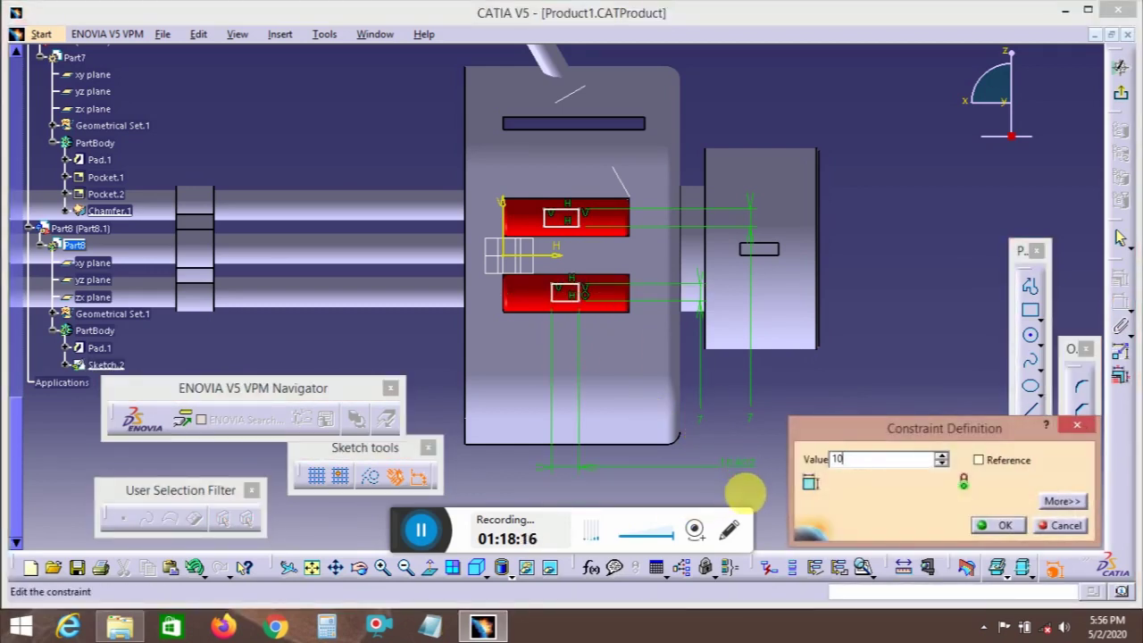
pyautogui.press('Return')
pyautogui.click(572, 225)
pyautogui.click(844, 429)
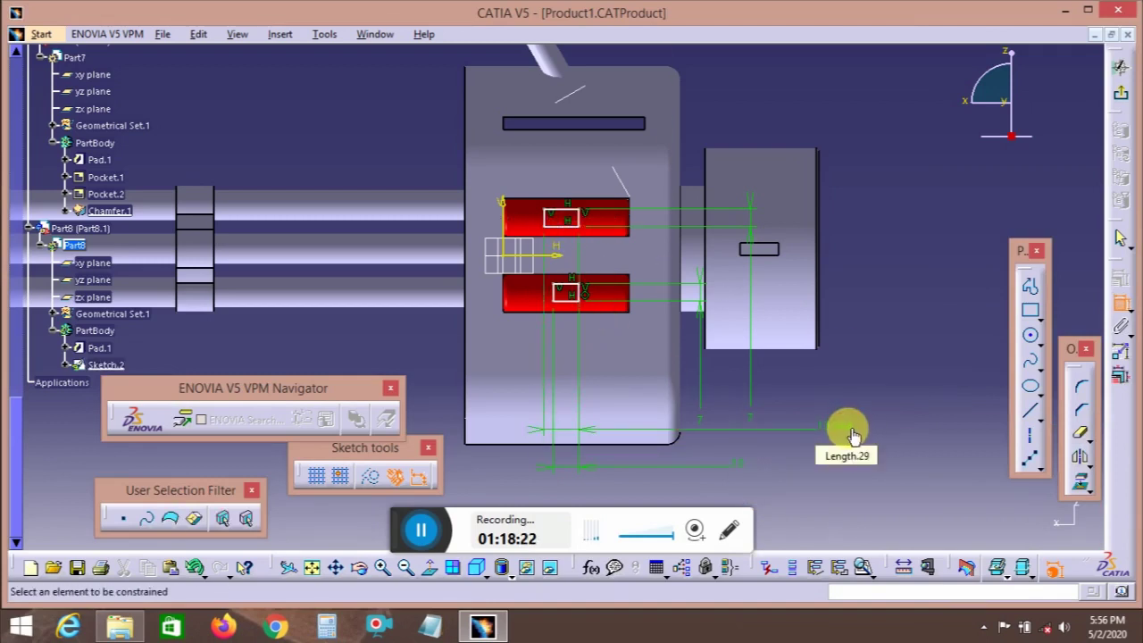
pyautogui.doubleClick(830, 421)
pyautogui.write('10')
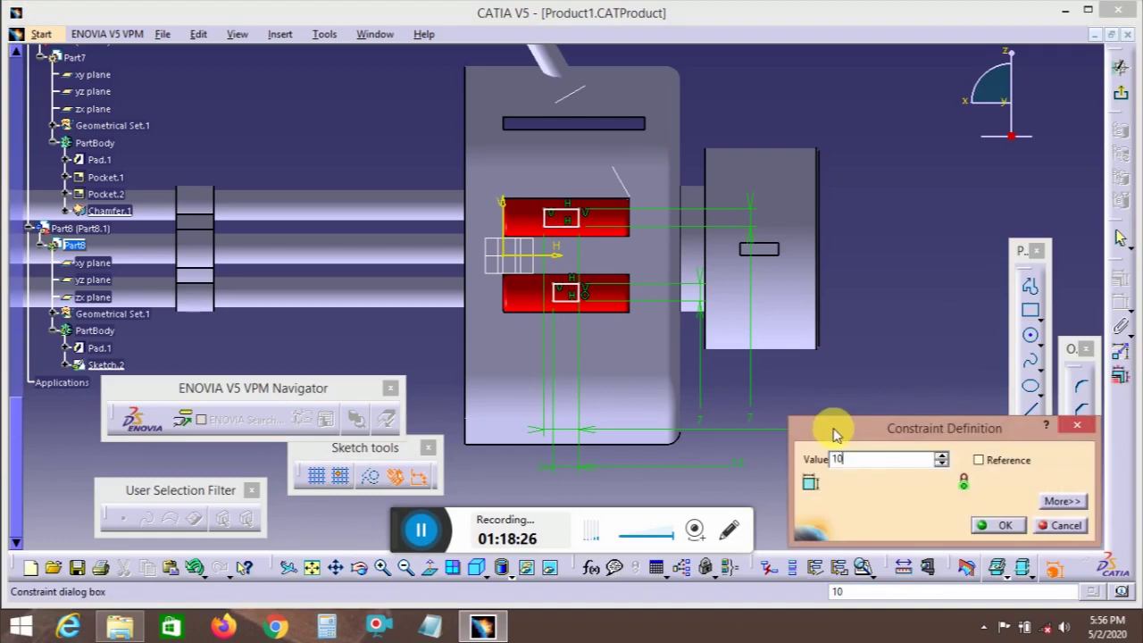
pyautogui.press('Return')
# - Leave the sketch and extrude both rectangles as a pad with a length of 50 mm through the red cylinders
pyautogui.keyDown('ctrl'); pyautogui.moveTo(581, 306); pyautogui.dragTo(587, 327, button='middle'); pyautogui.keyUp('ctrl')
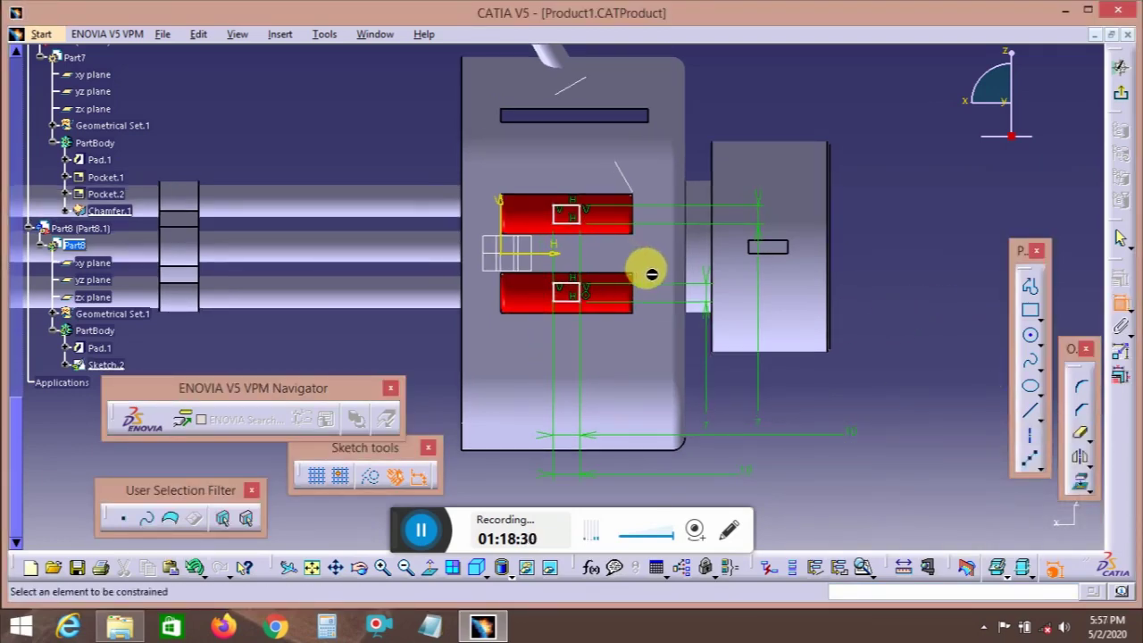
pyautogui.click(1120, 68)
pyautogui.moveTo(665, 308); pyautogui.dragTo(679, 264, button='middle')
pyautogui.click(1023, 302)
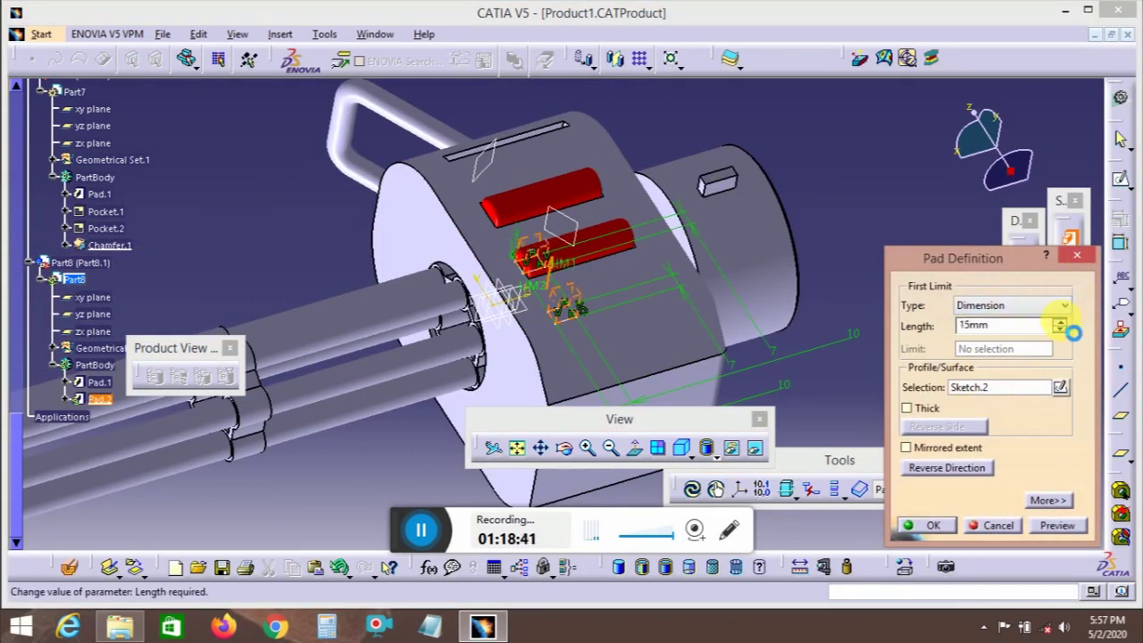
pyautogui.moveTo(752, 320); pyautogui.dragTo(742, 169, button='middle')
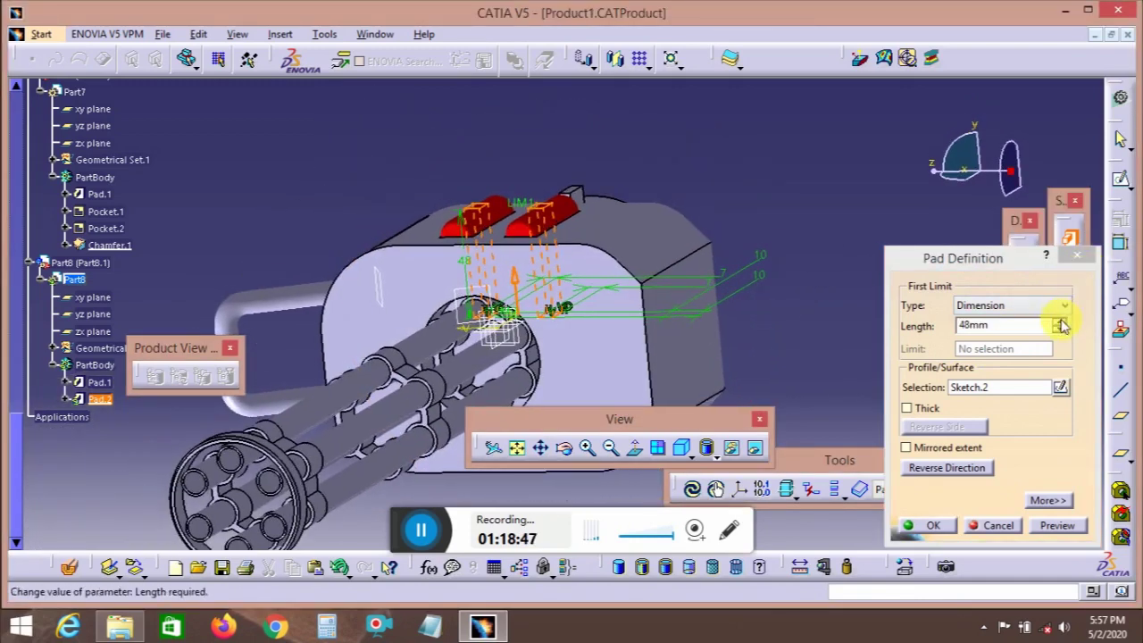
pyautogui.click(1059, 325)
pyautogui.write('50')
pyautogui.click(844, 231)
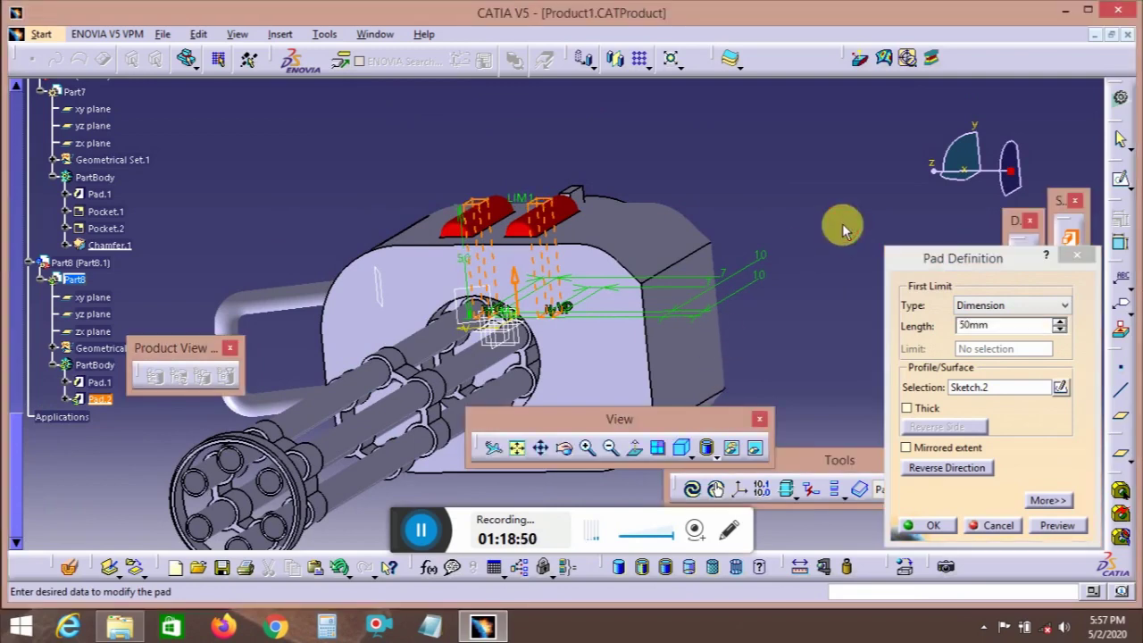
pyautogui.click(1048, 500)
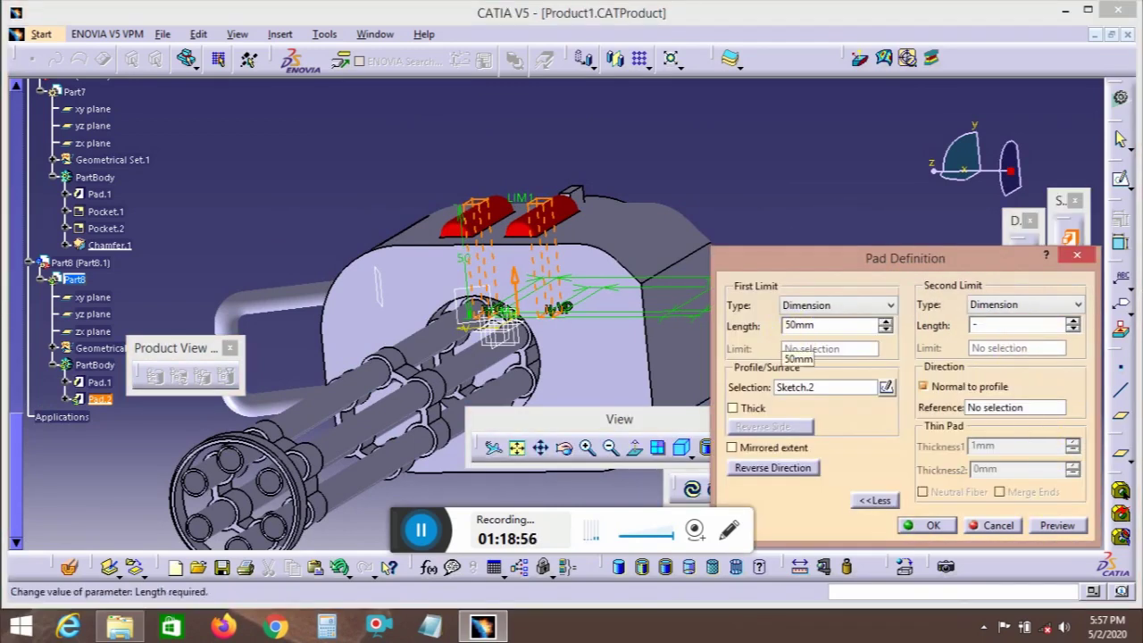
pyautogui.press('Return')
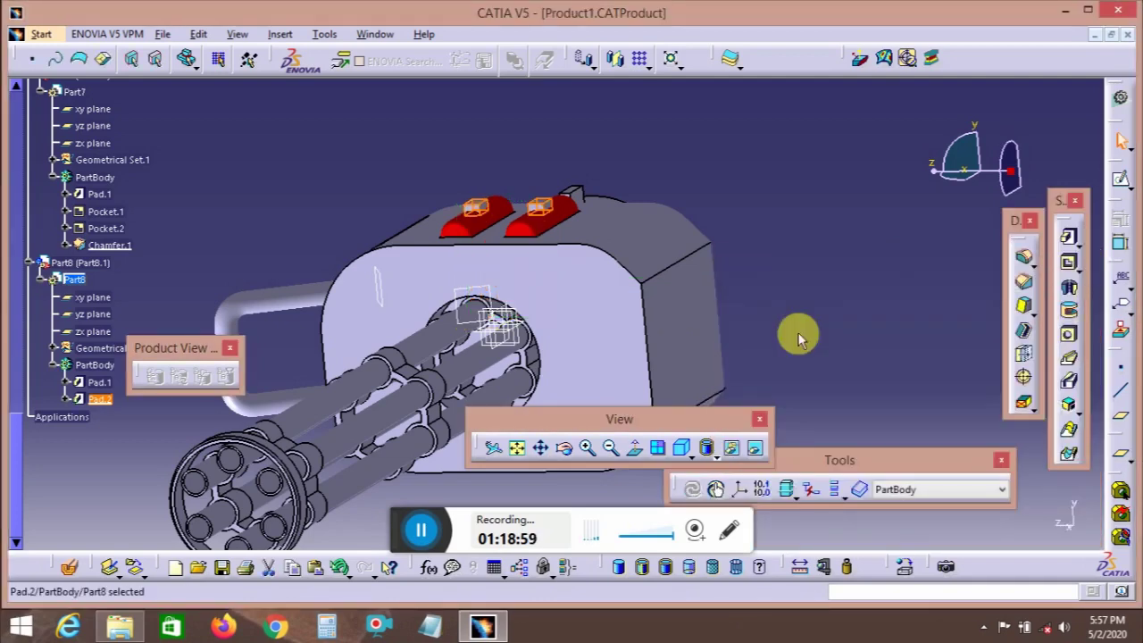
# - Switch to the Generative Shape Design workbench for Part8
pyautogui.moveTo(684, 191); pyautogui.dragTo(689, 294, button='middle')
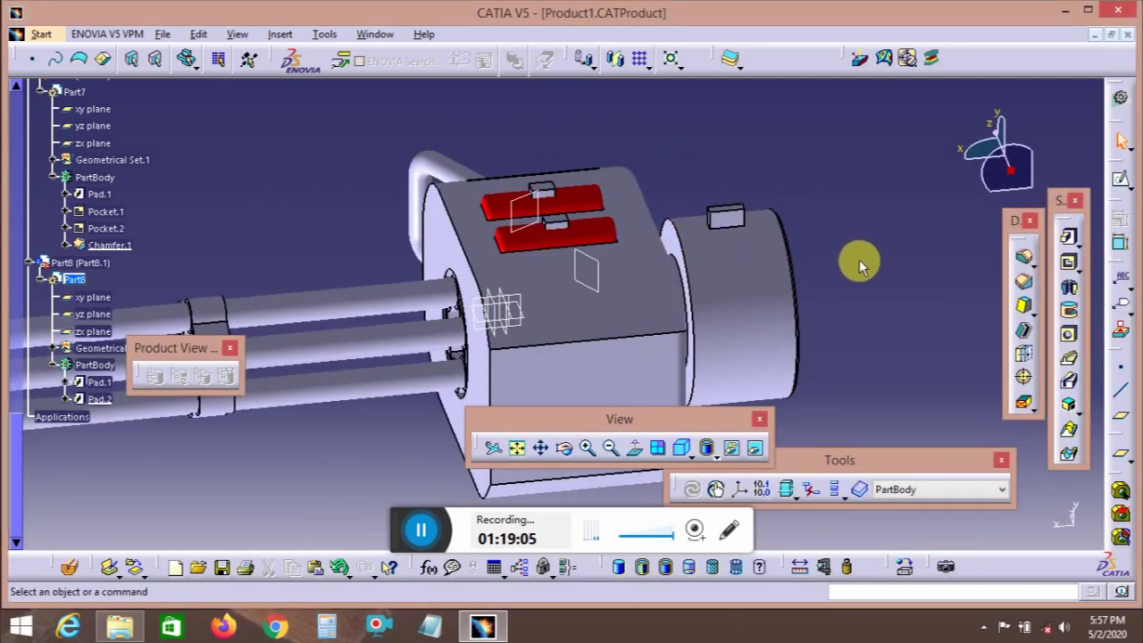
pyautogui.moveTo(742, 164); pyautogui.dragTo(875, 237, button='middle')
pyautogui.moveTo(733, 273); pyautogui.dragTo(692, 299, button='middle')
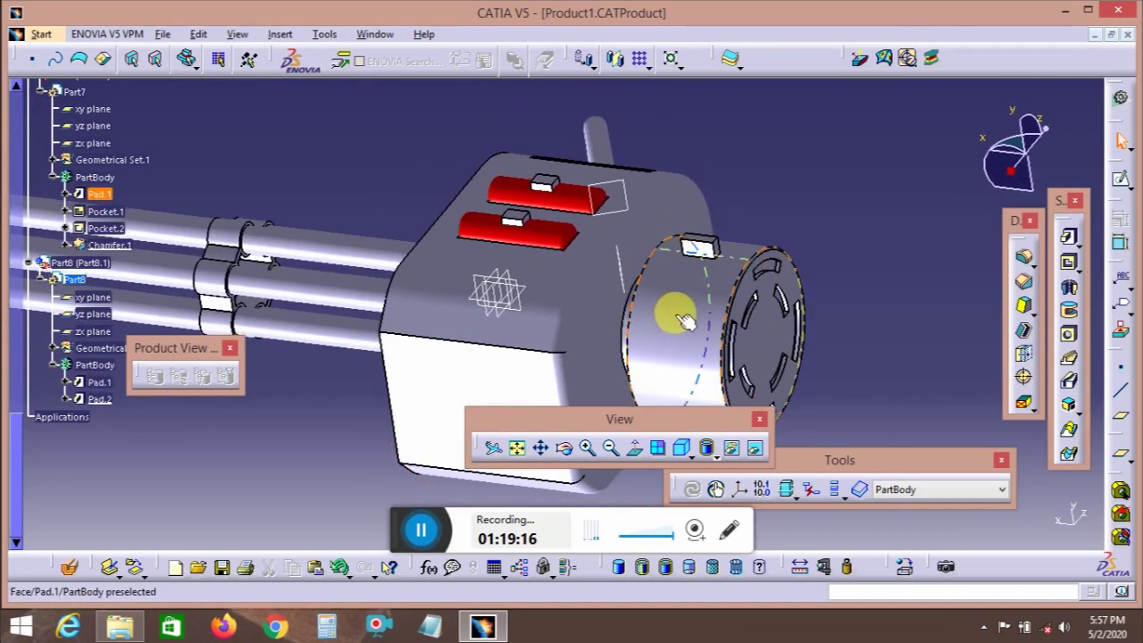
pyautogui.click(141, 35)
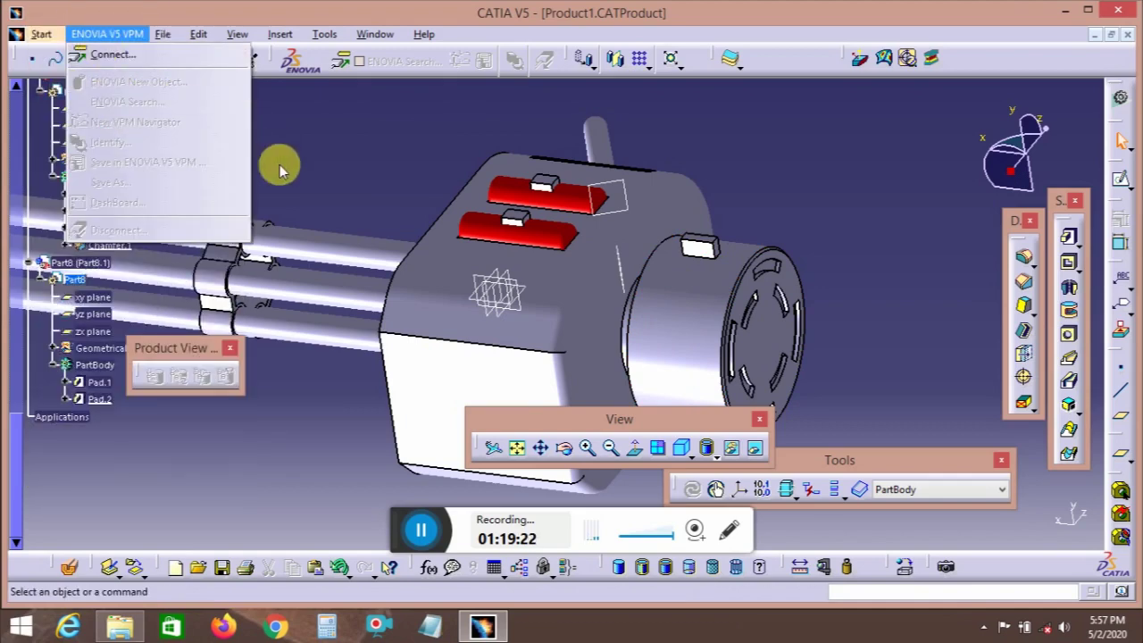
pyautogui.moveTo(45, 33)
pyautogui.moveTo(97, 120)
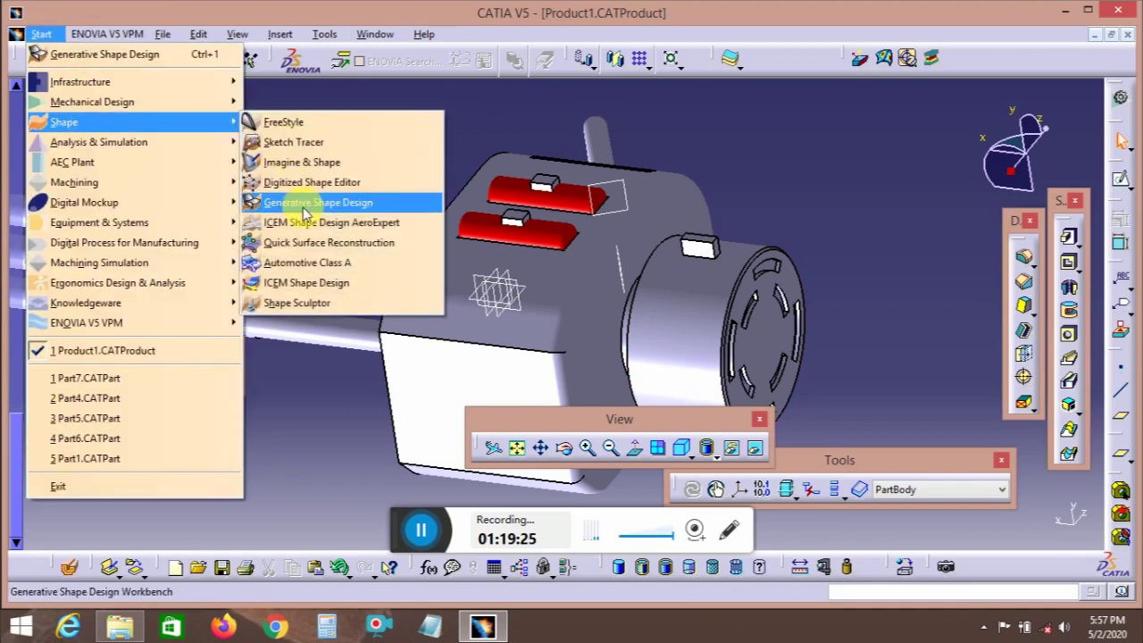
pyautogui.click(356, 200)
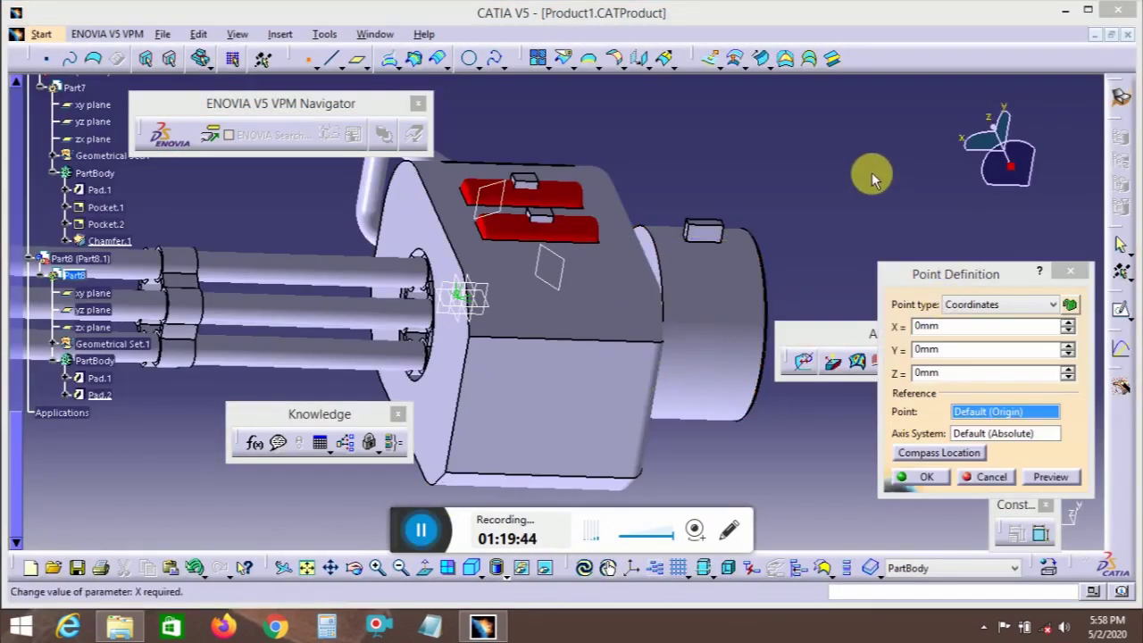
pyautogui.moveTo(902, 221); pyautogui.dragTo(899, 236, button='middle')
pyautogui.moveTo(489, 238); pyautogui.dragTo(697, 135, button='middle')
pyautogui.click(656, 134)
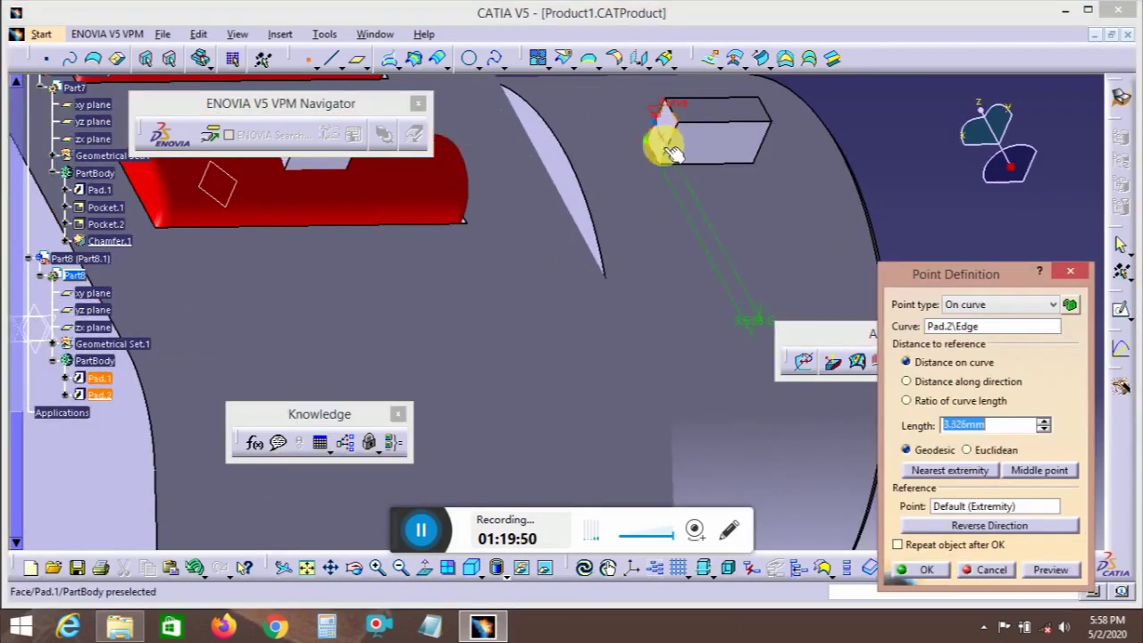
pyautogui.click(669, 145)
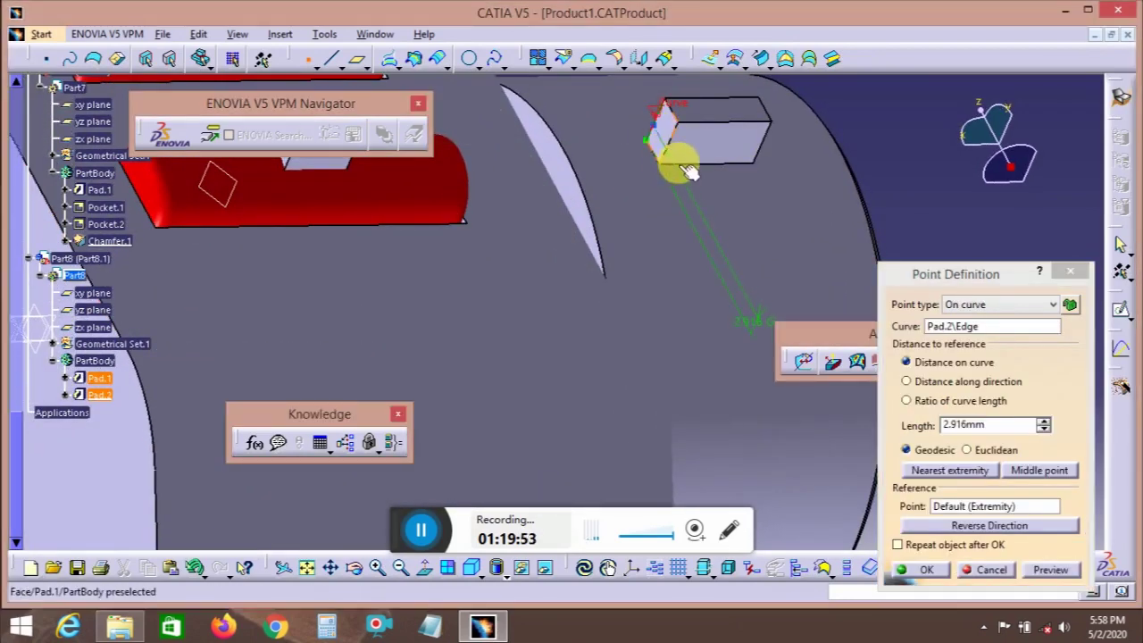
pyautogui.click(1070, 270)
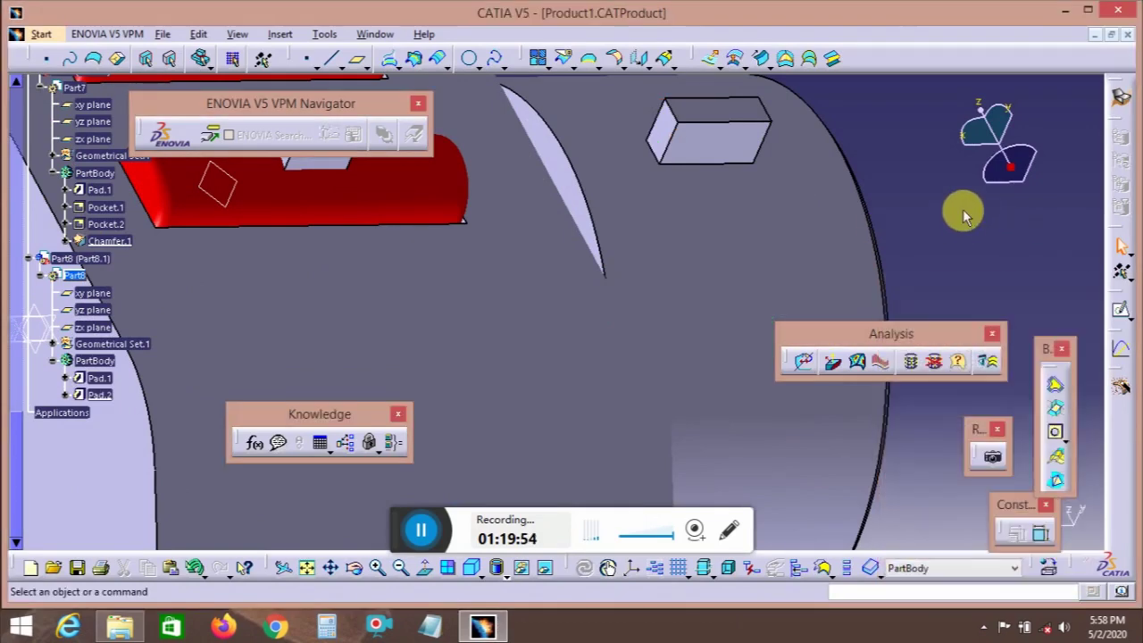
pyautogui.click(308, 59)
pyautogui.click(665, 139)
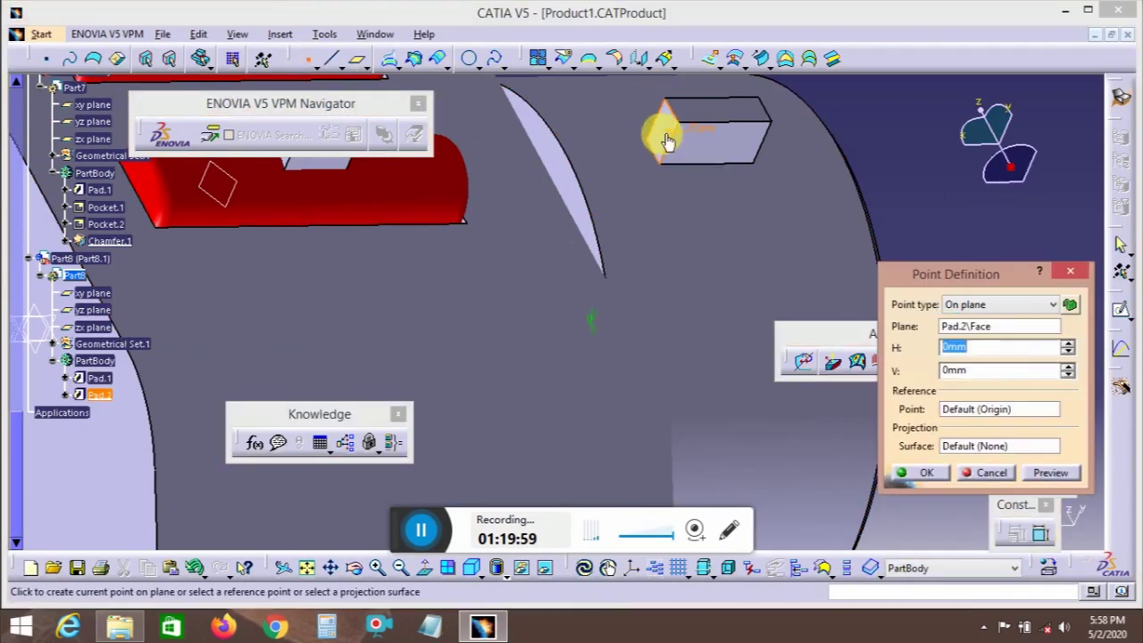
pyautogui.click(672, 136)
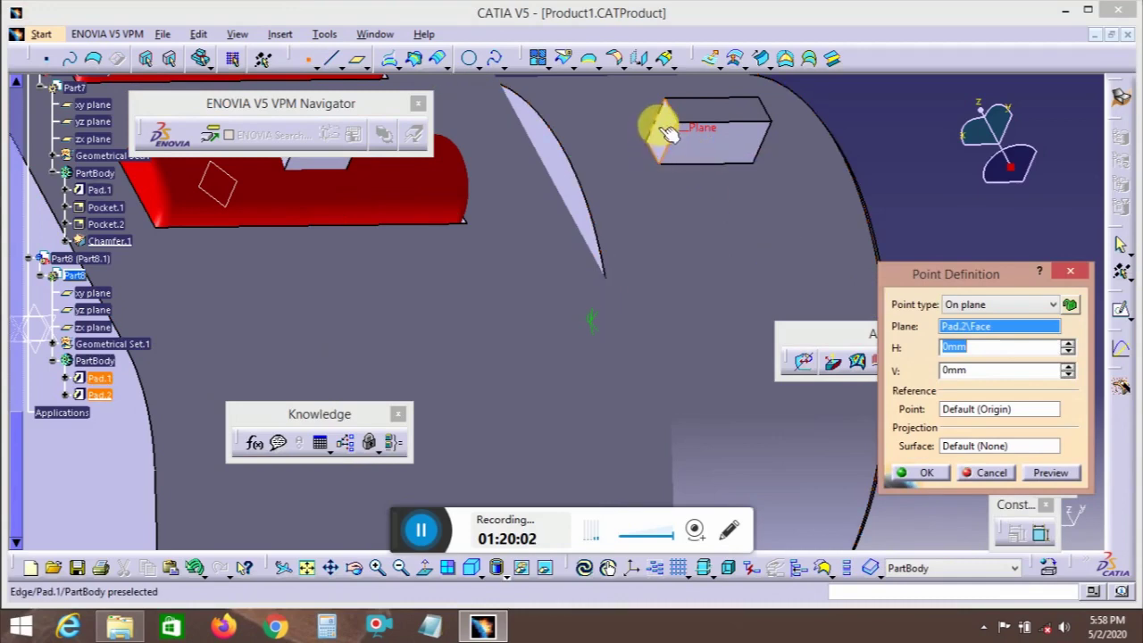
pyautogui.click(665, 135)
pyautogui.click(1070, 270)
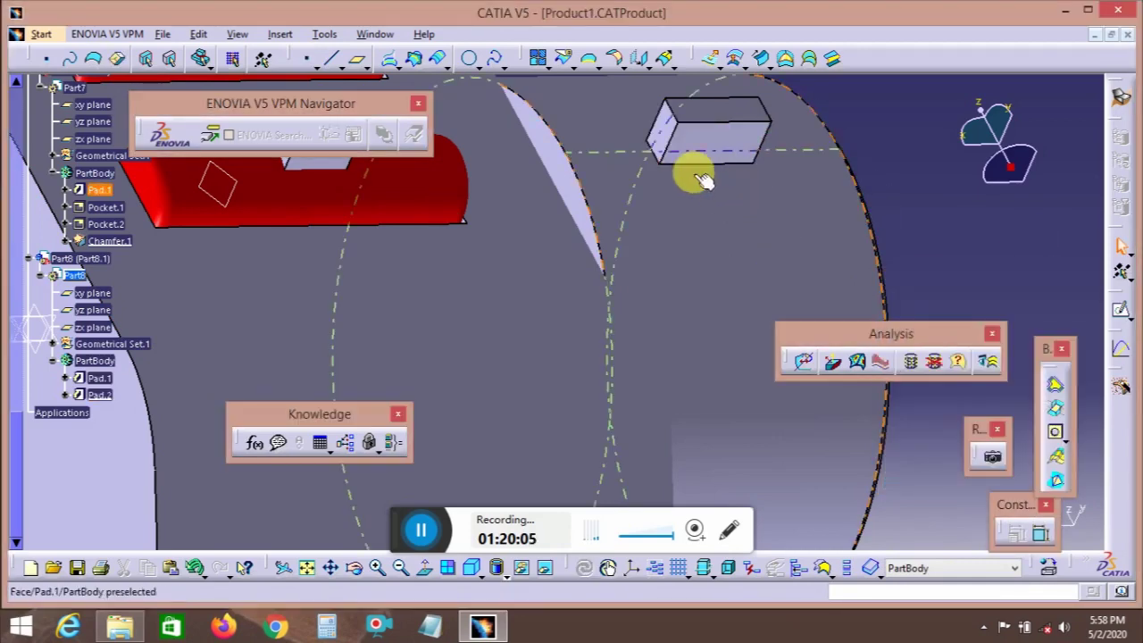
# - Create an on-plane point on the end face of the rear drum's block at about H 34 mm, V 3.7 mm
pyautogui.click(307, 61)
pyautogui.click(661, 134)
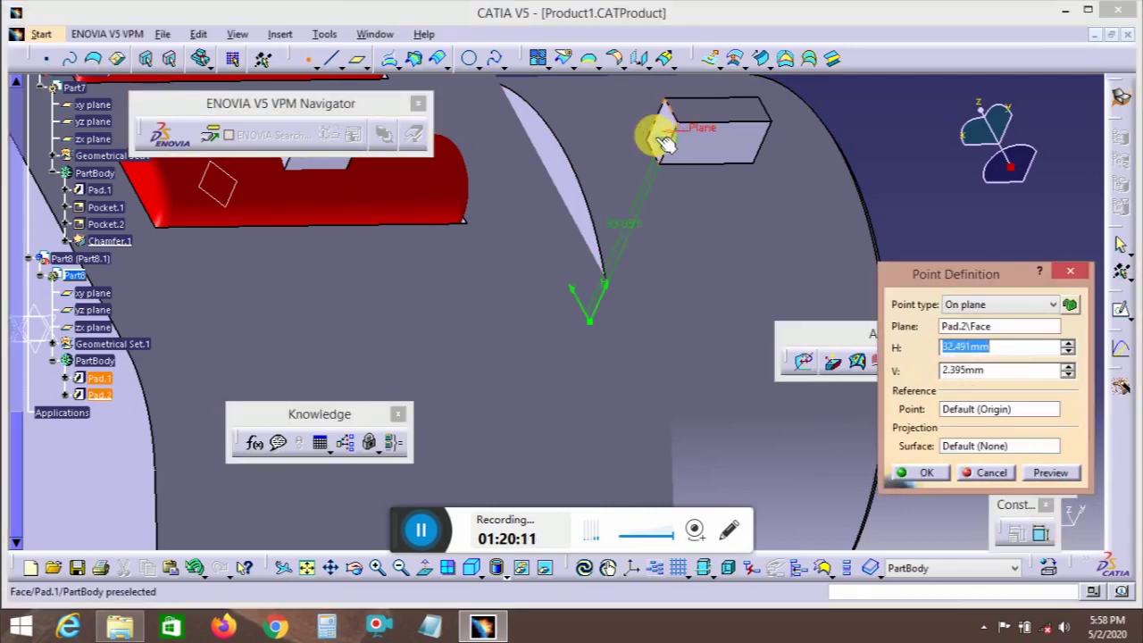
pyautogui.click(667, 140)
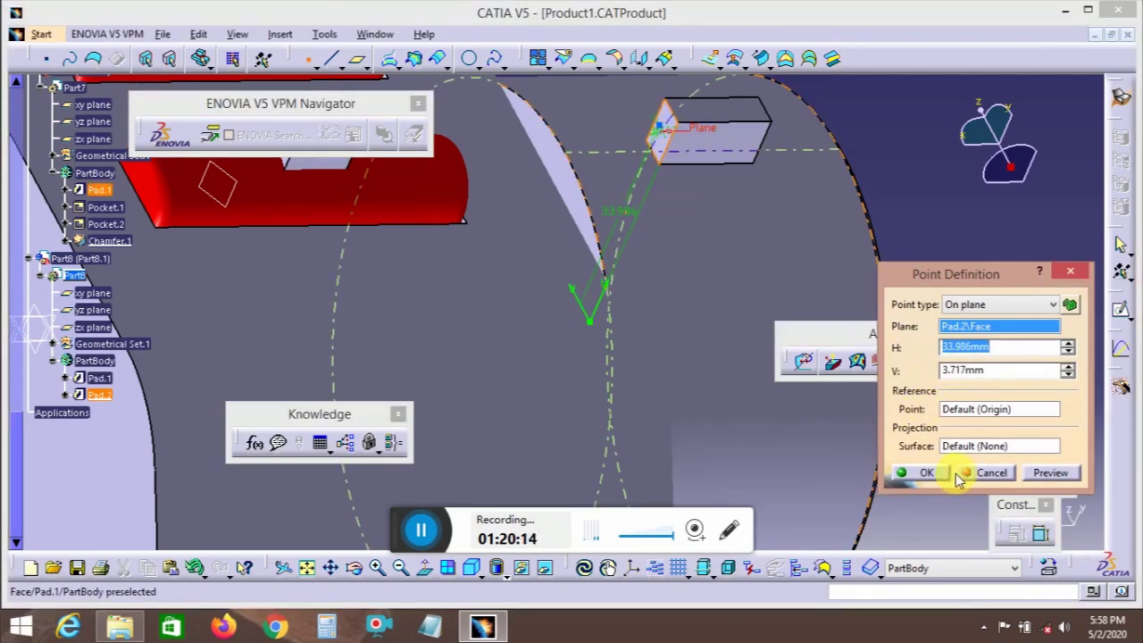
pyautogui.click(927, 472)
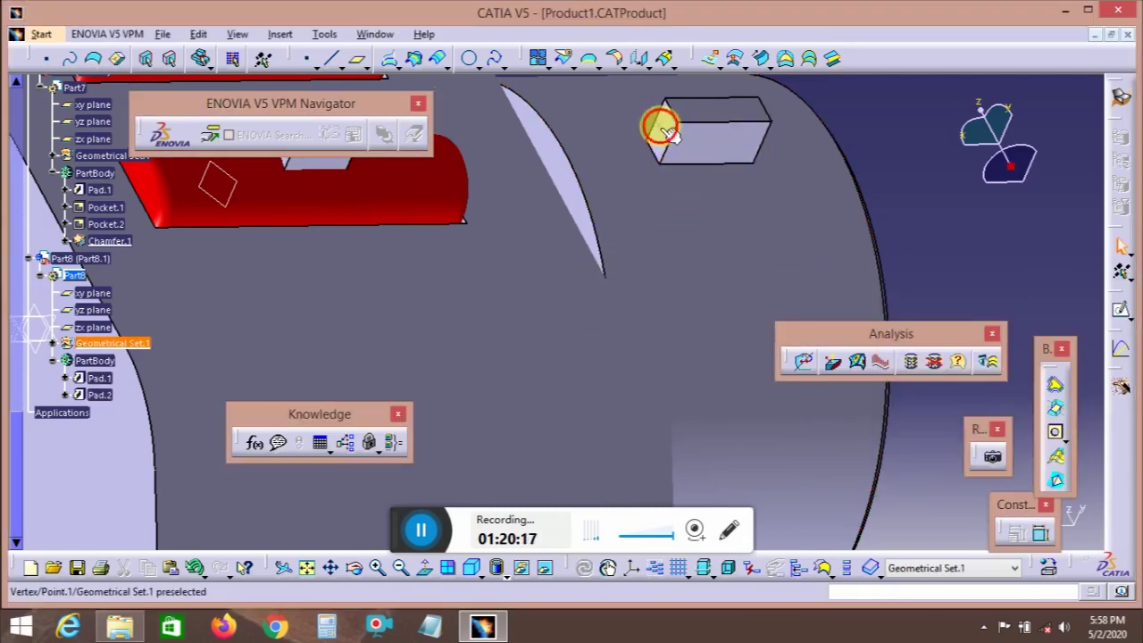
# - Edit the point on the rear drum block's end face and set its V coordinate to 3 mm
pyautogui.doubleClick(658, 127)
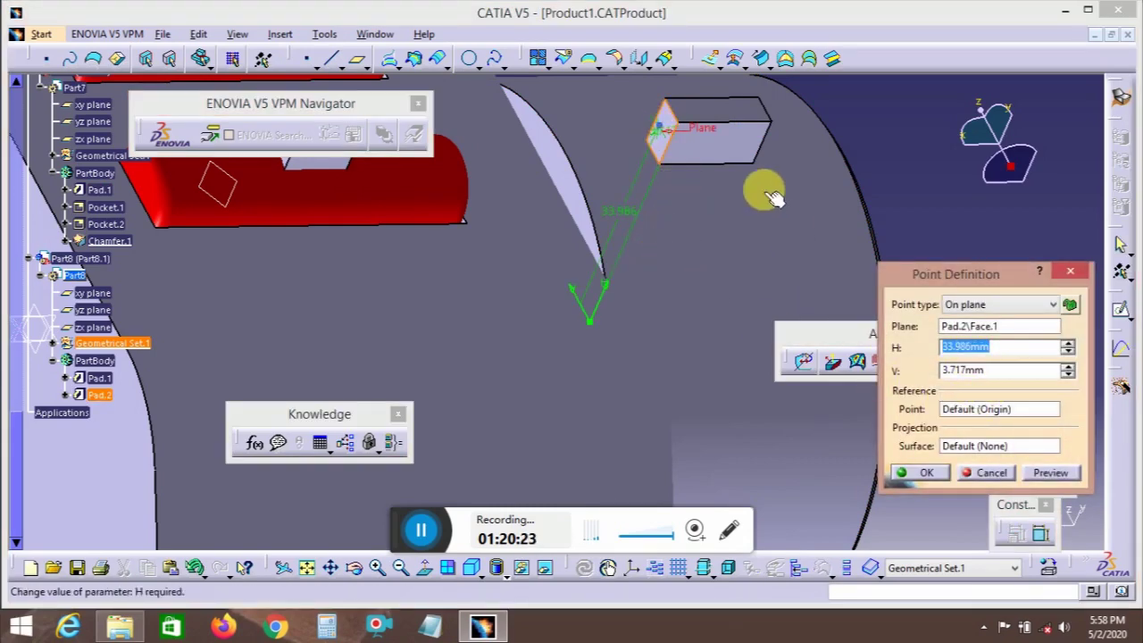
pyautogui.moveTo(669, 160); pyautogui.dragTo(678, 412, button='middle')
pyautogui.doubleClick(720, 293)
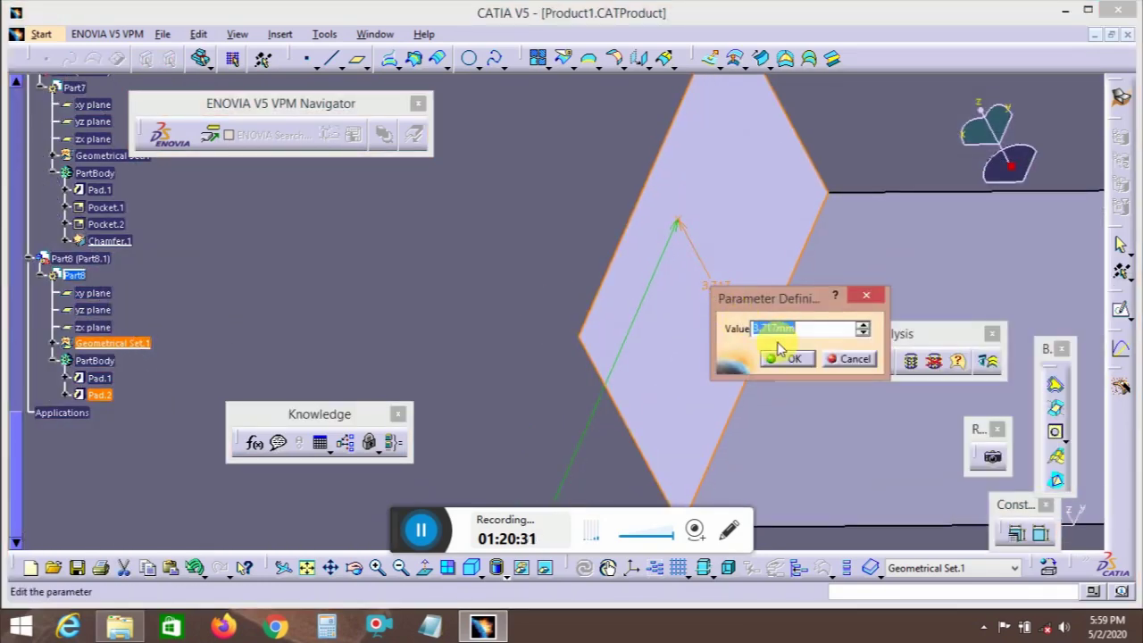
pyautogui.click(781, 357)
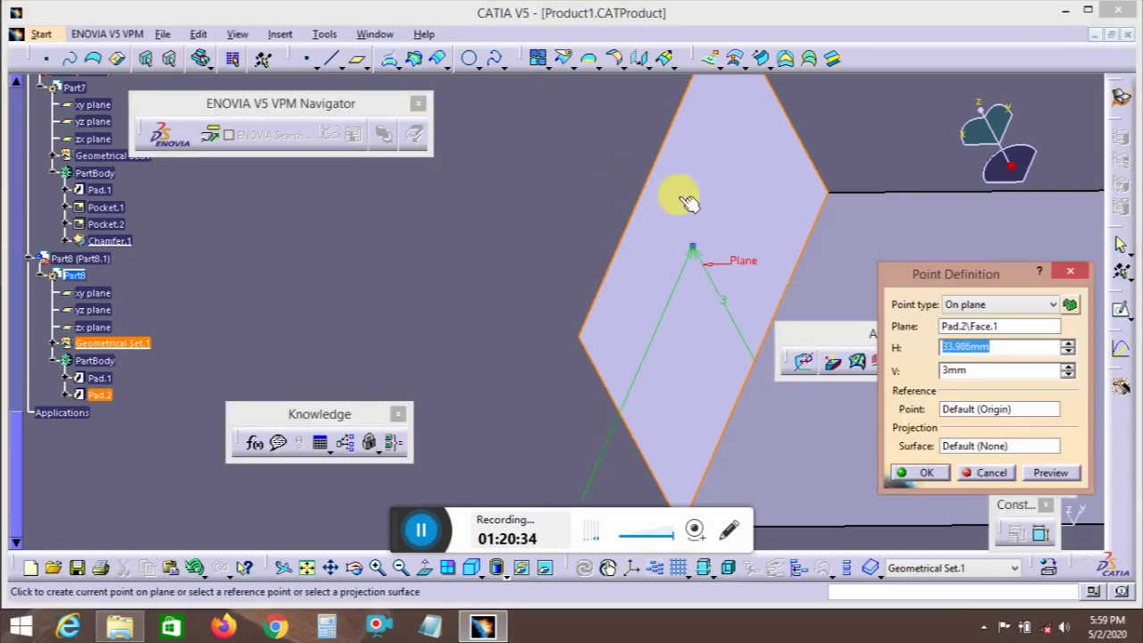
pyautogui.moveTo(683, 199); pyautogui.dragTo(714, 339, button='middle')
pyautogui.click(917, 469)
pyautogui.moveTo(659, 373); pyautogui.dragTo(669, 420, button='middle')
pyautogui.click(816, 271)
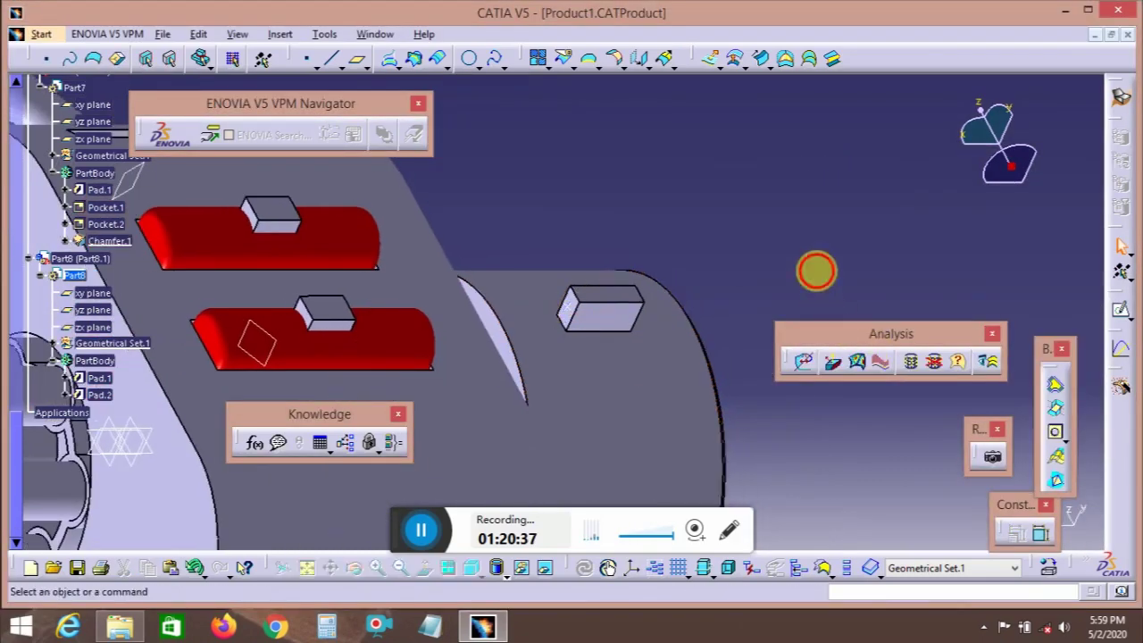
# - Create a point on the side face of the upper red cylinder's block at about H -48.5 mm, V 14.8 mm
pyautogui.moveTo(520, 311); pyautogui.dragTo(381, 250, button='middle')
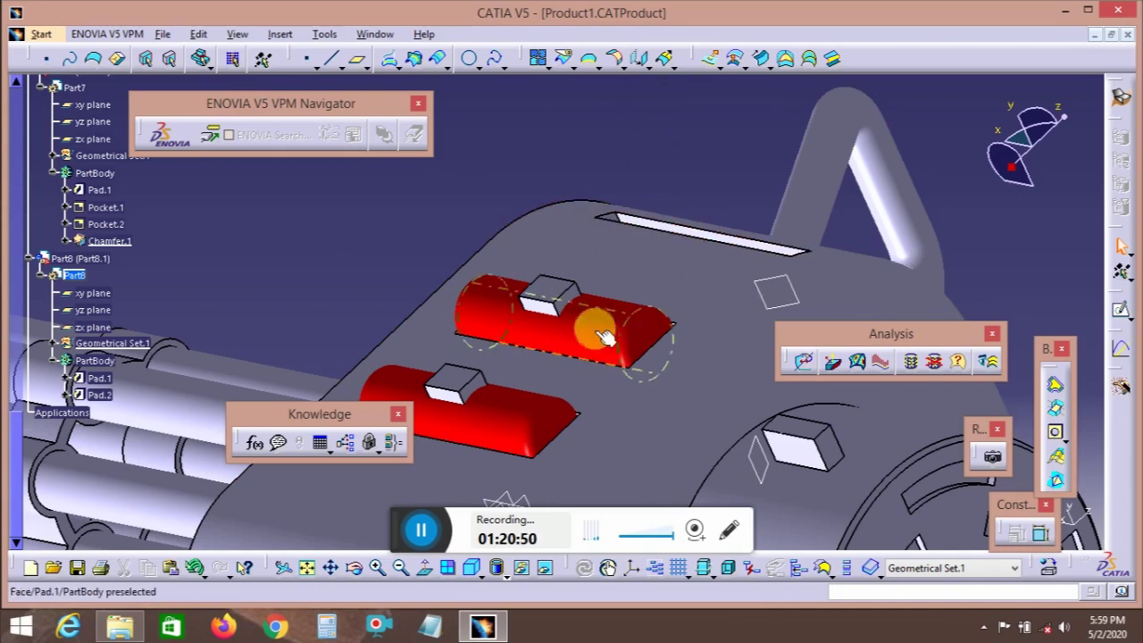
pyautogui.click(308, 59)
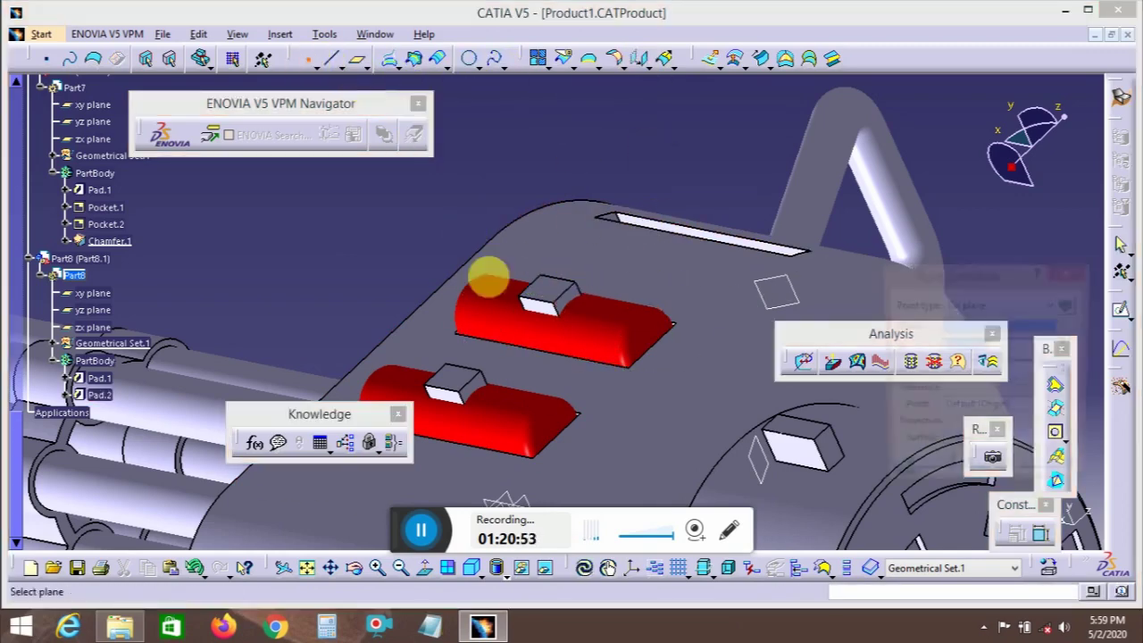
pyautogui.scroll(5, 485, 276)
pyautogui.click(589, 285)
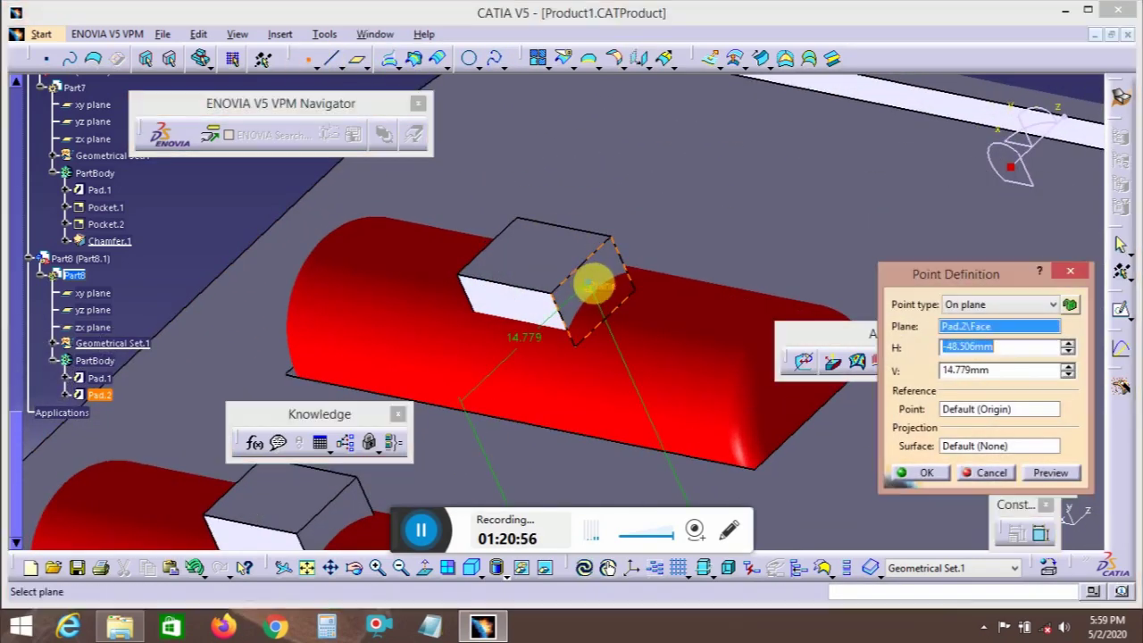
pyautogui.click(921, 472)
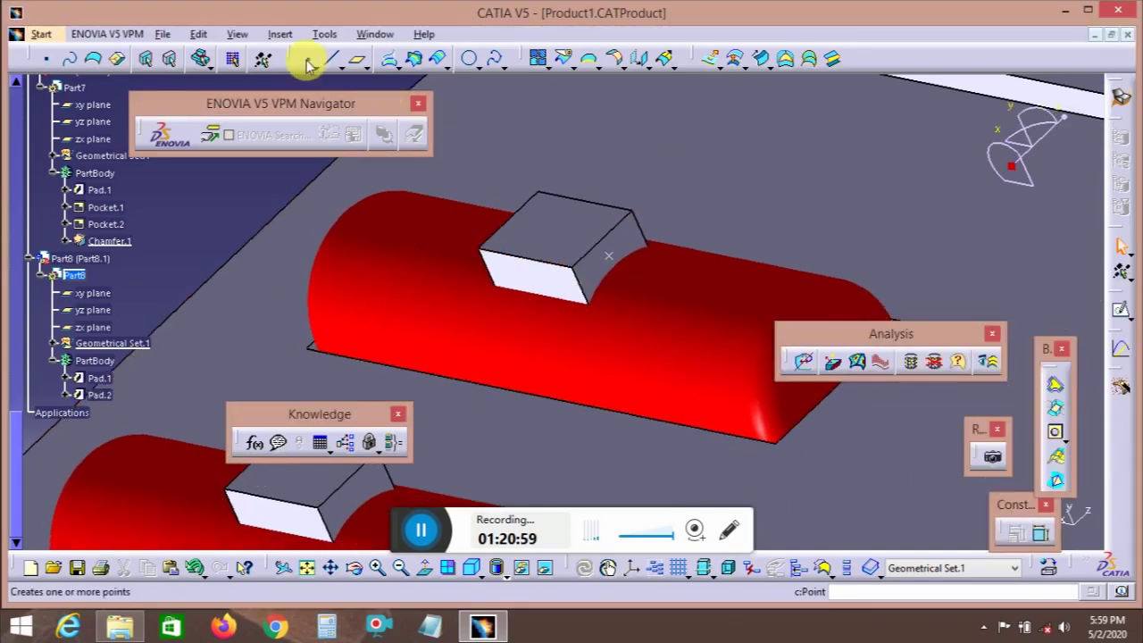
# - Create a point on the matching side face of the lower red cylinder's block at about H -48.7 mm, V -14.6 mm
pyautogui.click(308, 59)
pyautogui.moveTo(595, 212); pyautogui.dragTo(800, 46, button='middle')
pyautogui.click(568, 366)
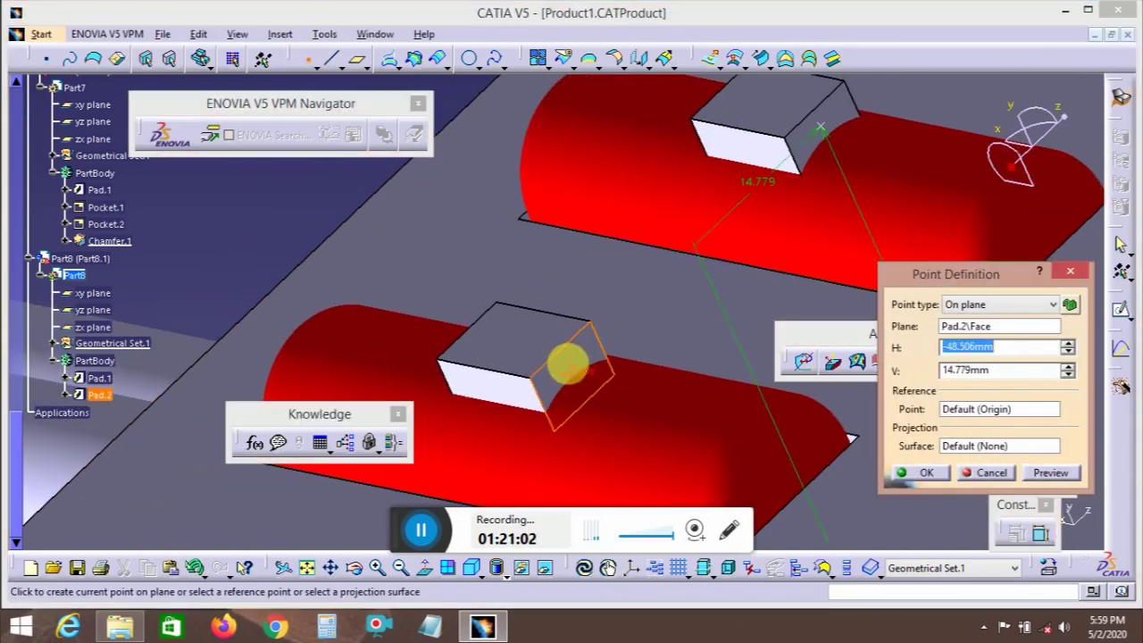
pyautogui.click(924, 473)
pyautogui.moveTo(893, 449); pyautogui.dragTo(637, 378, button='middle')
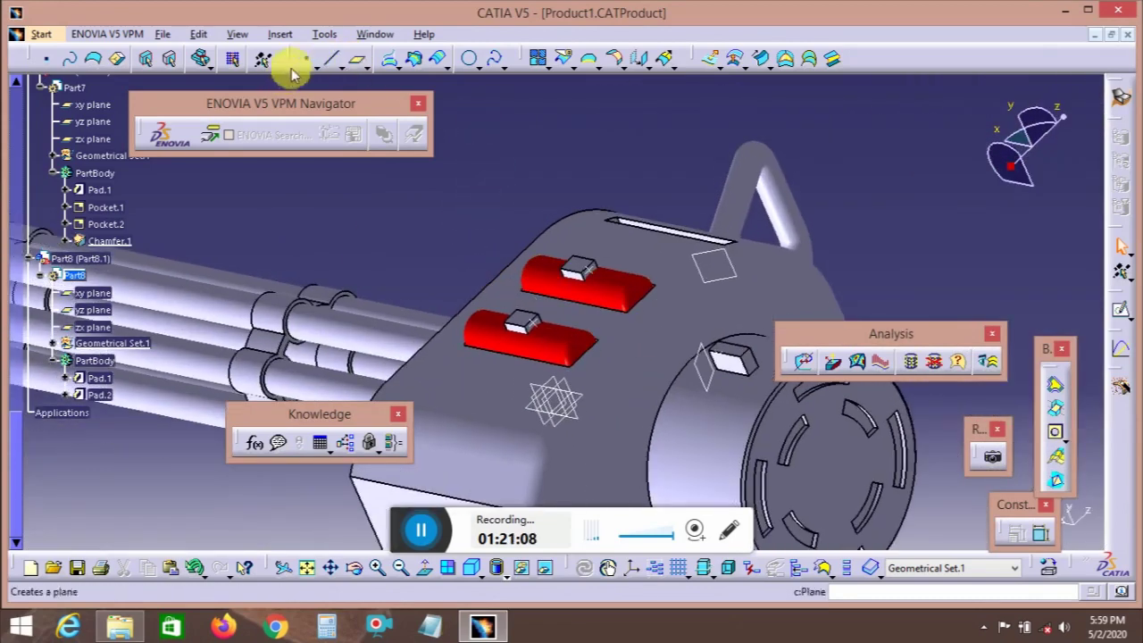
pyautogui.click(308, 59)
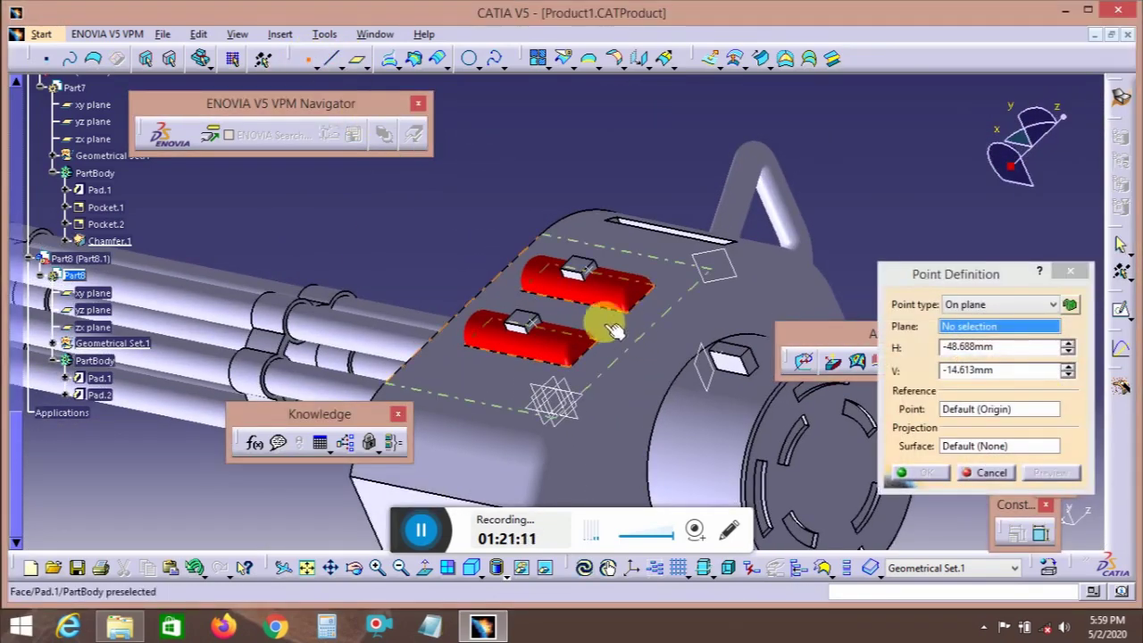
pyautogui.moveTo(658, 345); pyautogui.dragTo(759, 322, button='middle')
pyautogui.click(1067, 272)
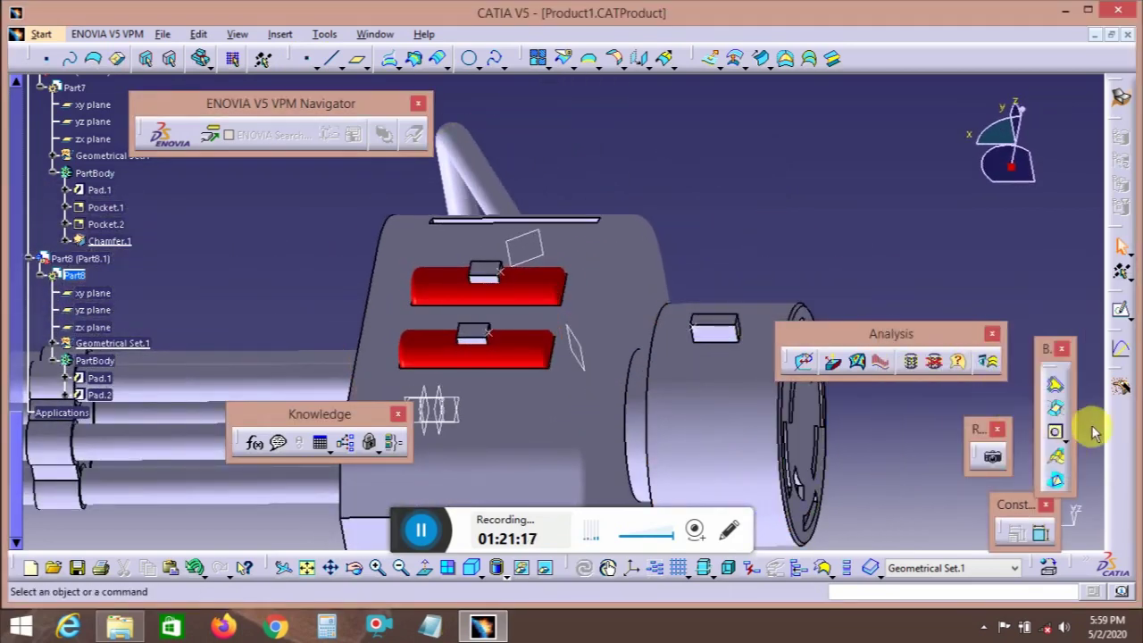
# - Create a plane through three points, using the points on the rear drum block and the two red cylinder blocks
pyautogui.click(358, 65)
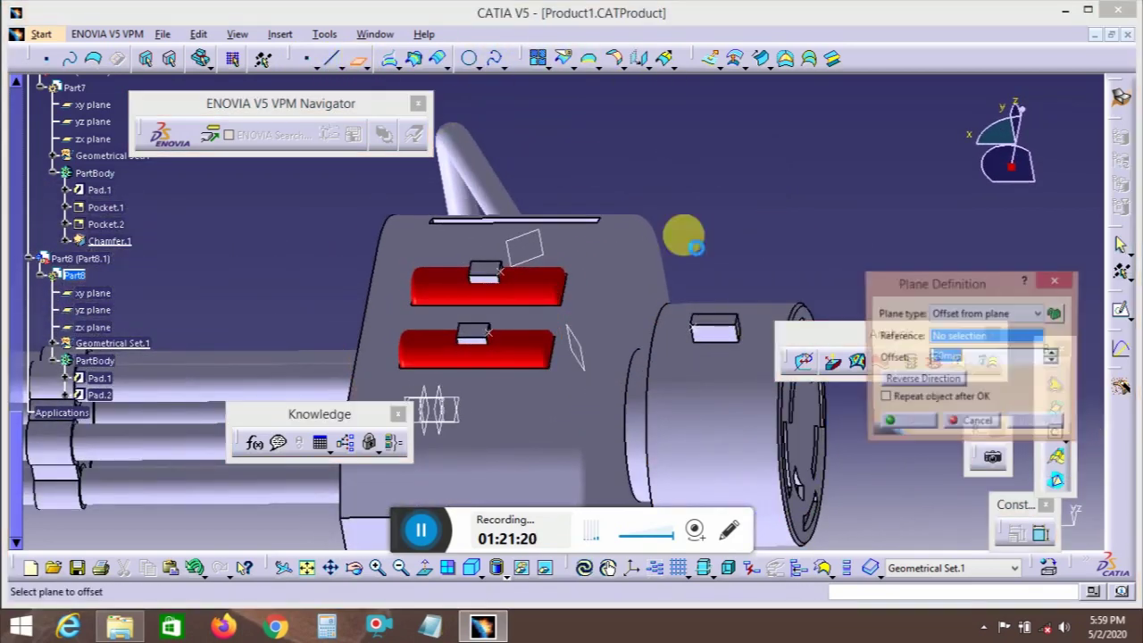
pyautogui.click(954, 314)
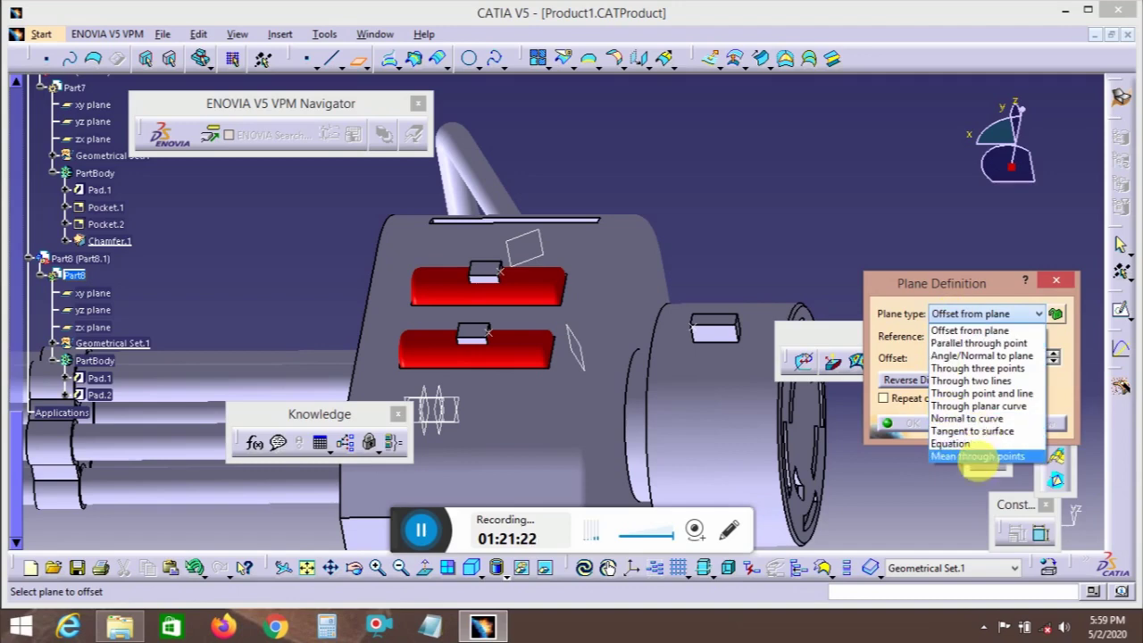
pyautogui.click(989, 381)
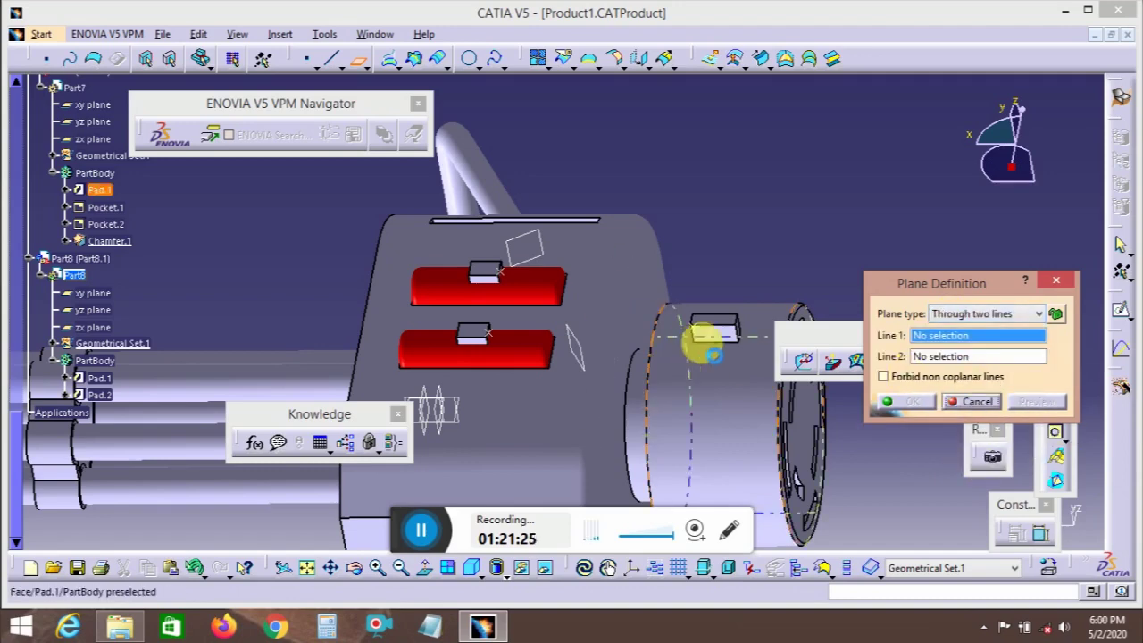
pyautogui.click(694, 327)
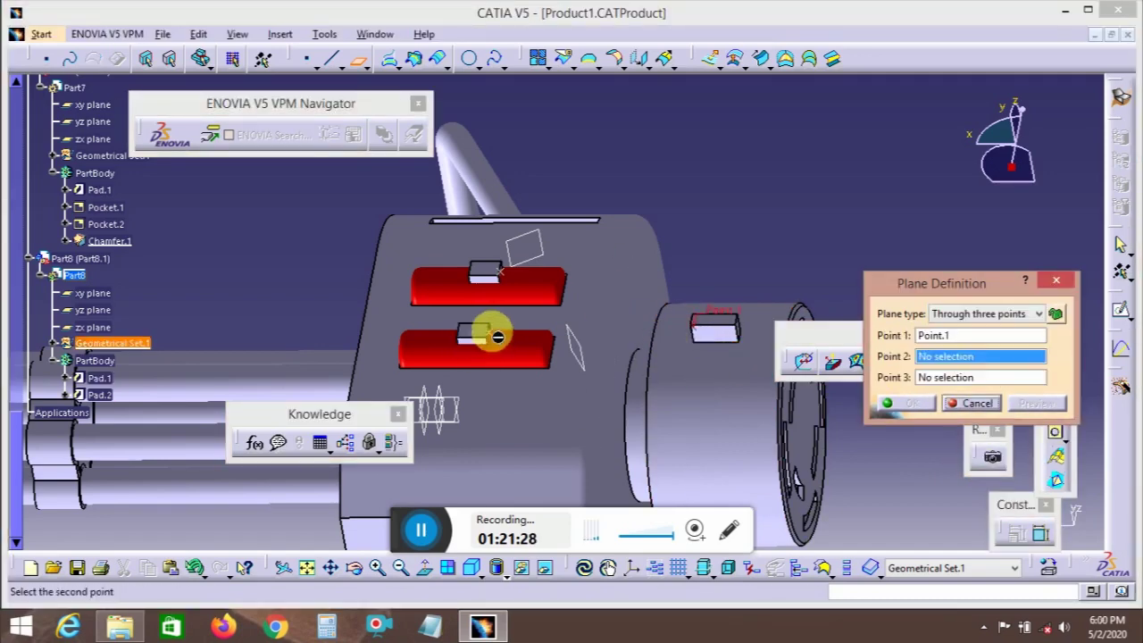
pyautogui.click(497, 336)
pyautogui.click(509, 275)
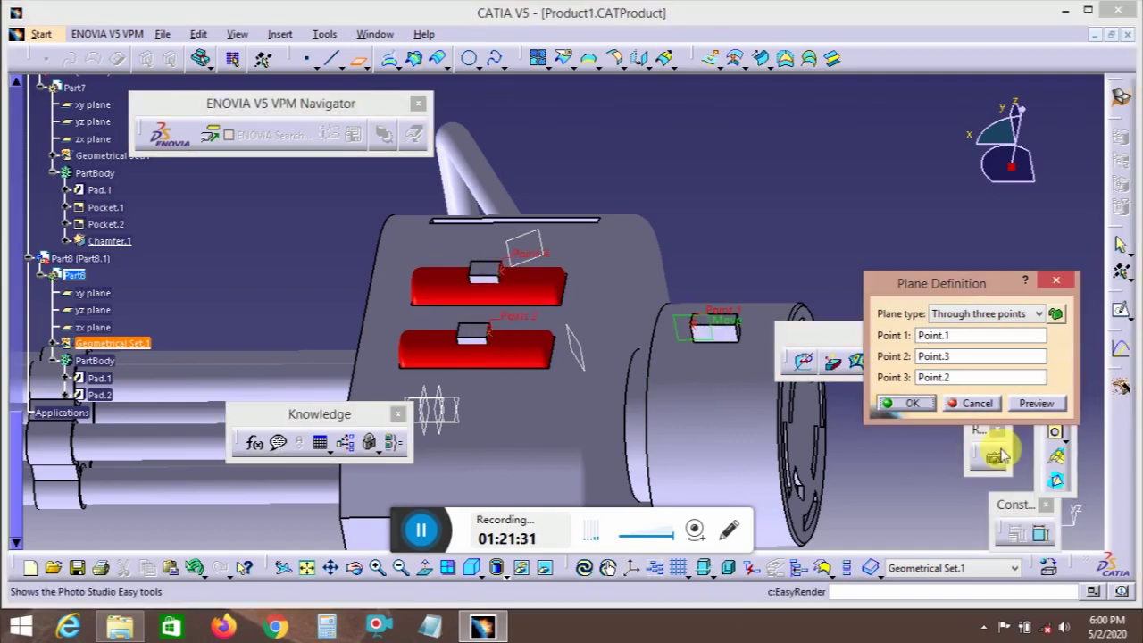
pyautogui.click(916, 404)
# - Sketch a point on the new three-point plane at about H -53 mm, V 0 mm between the blocks, and leave the sketch
pyautogui.moveTo(772, 283); pyautogui.dragTo(684, 327, button='middle')
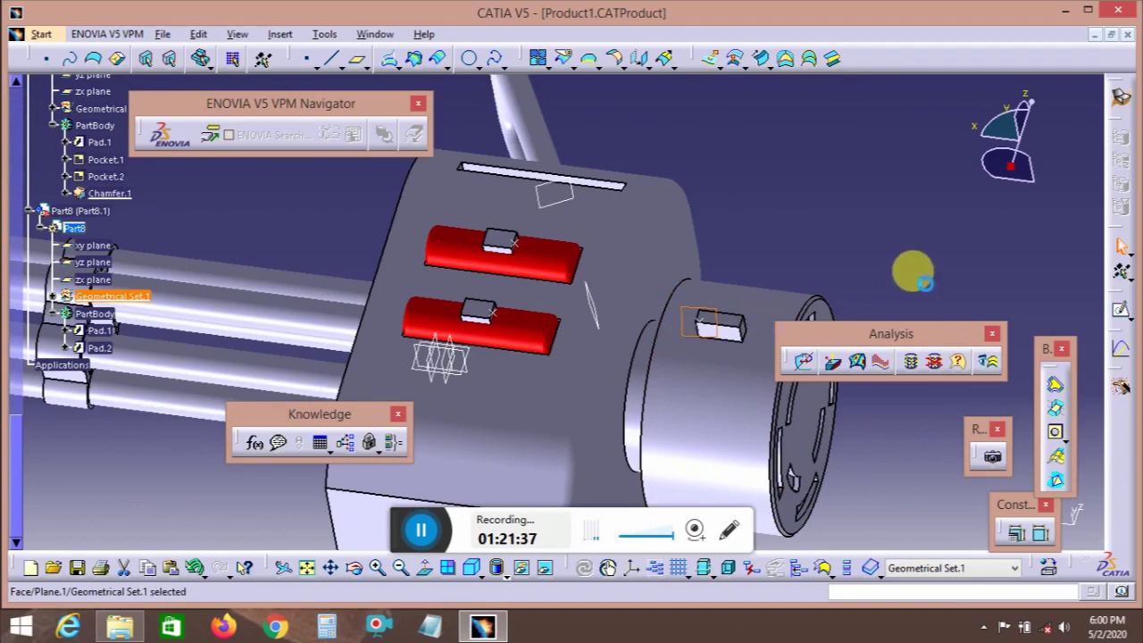
pyautogui.click(1120, 309)
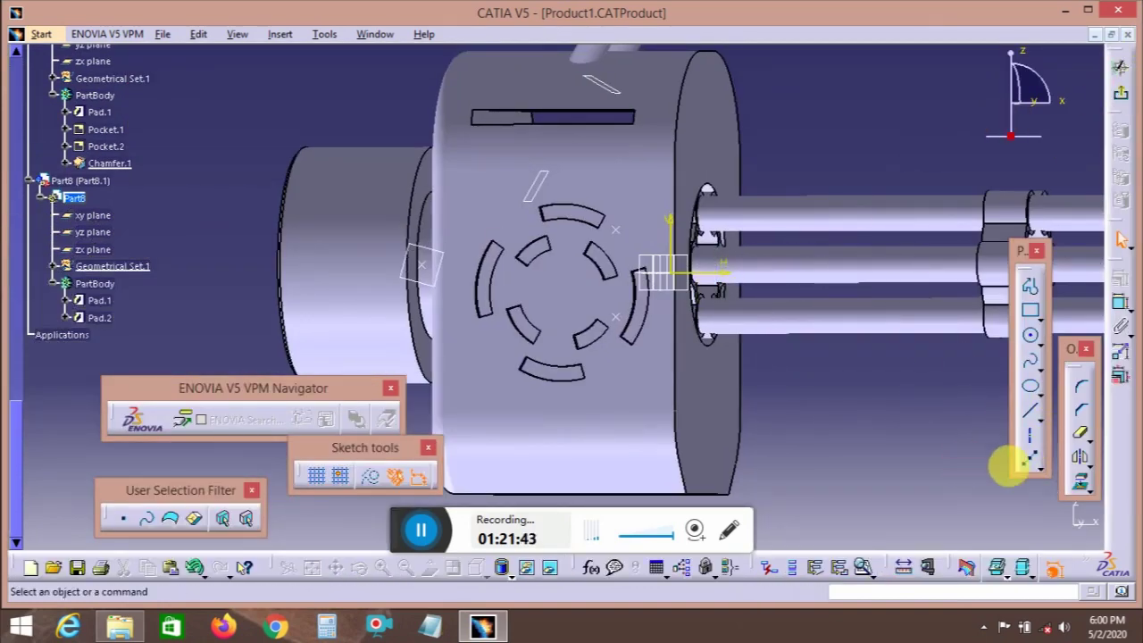
pyautogui.click(1040, 477)
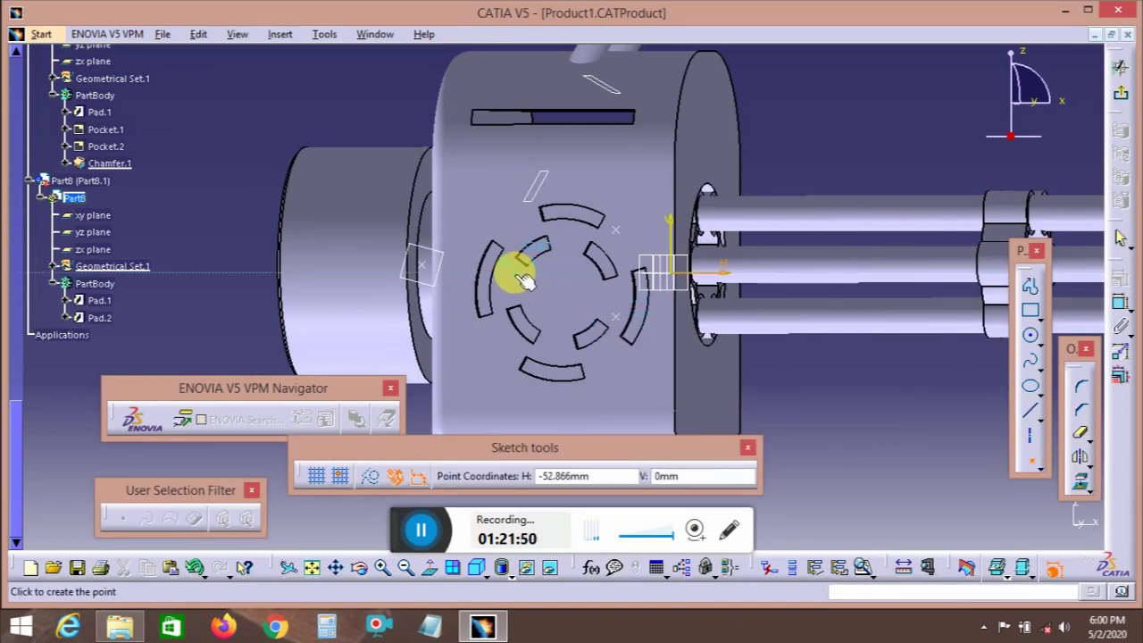
pyautogui.click(521, 268)
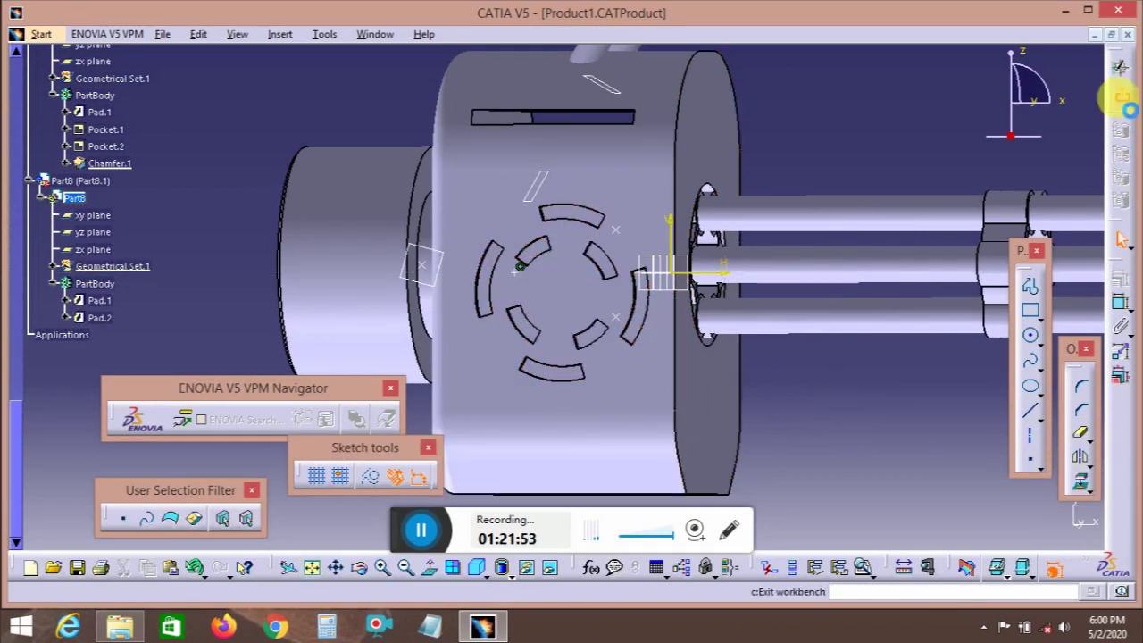
pyautogui.click(1122, 98)
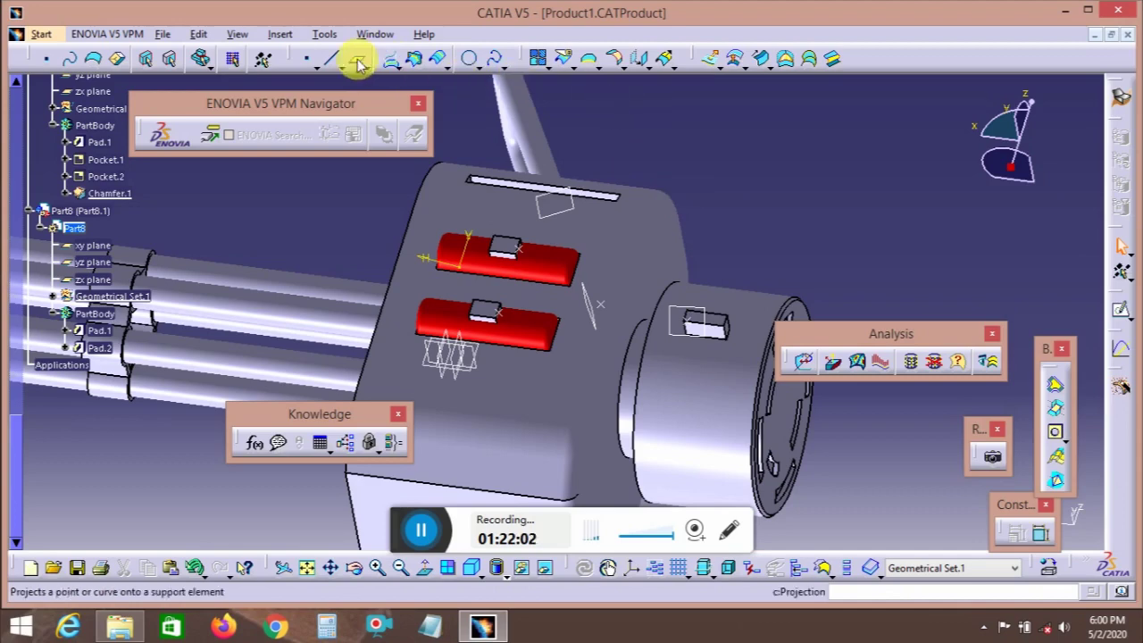
# - Create a spline from the upper cylinder block's point through the sketched point to the rear drum block's point
pyautogui.click(496, 58)
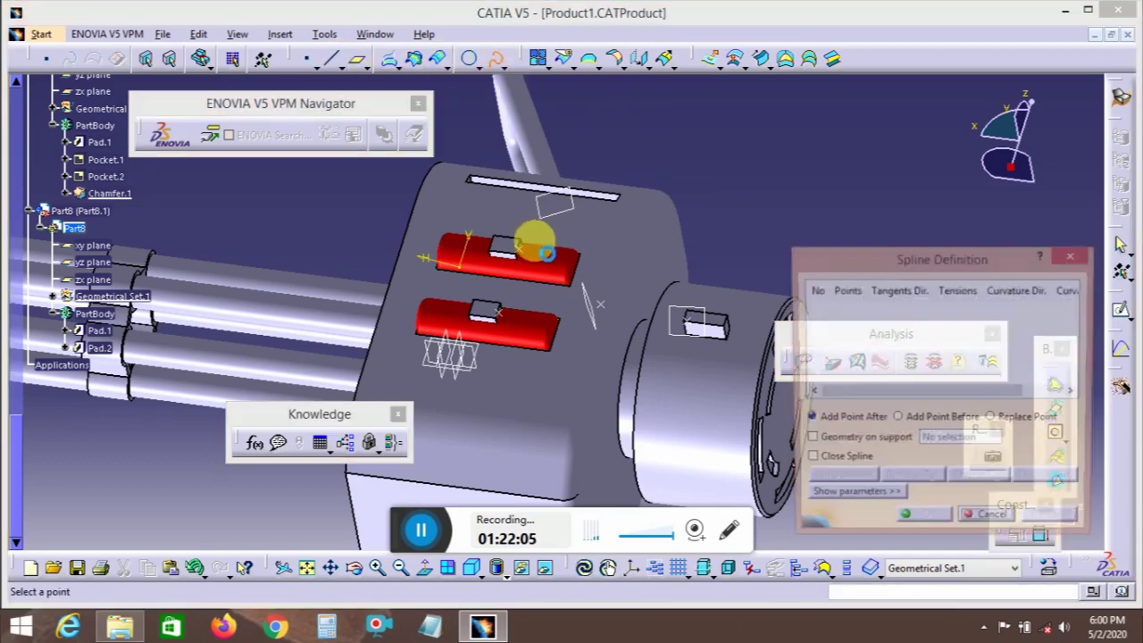
pyautogui.click(534, 241)
pyautogui.click(609, 308)
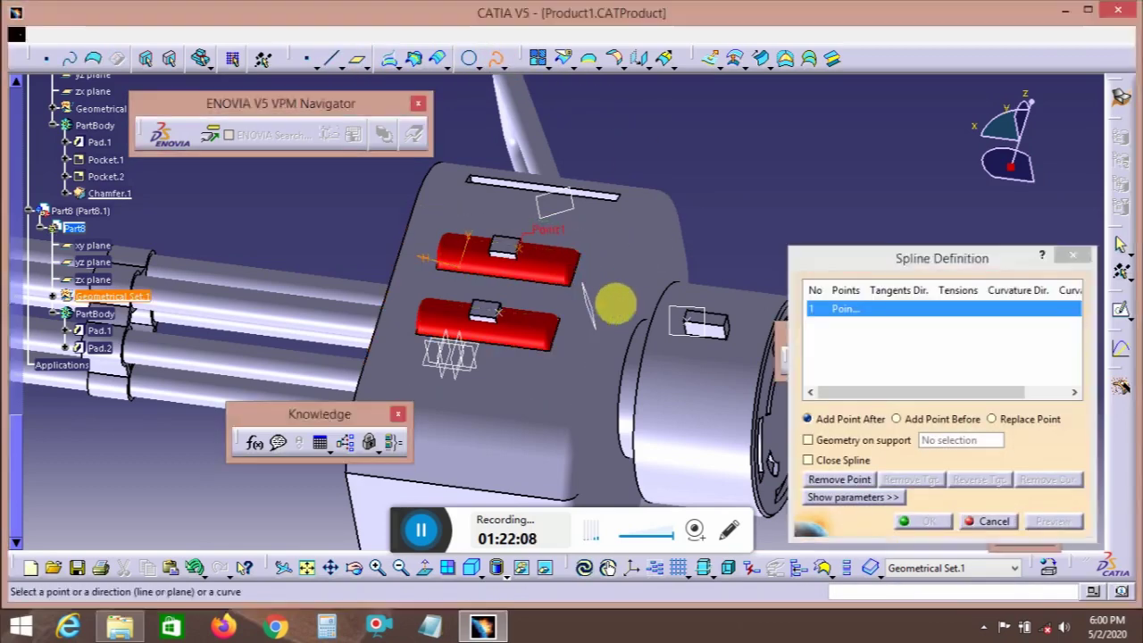
pyautogui.click(688, 318)
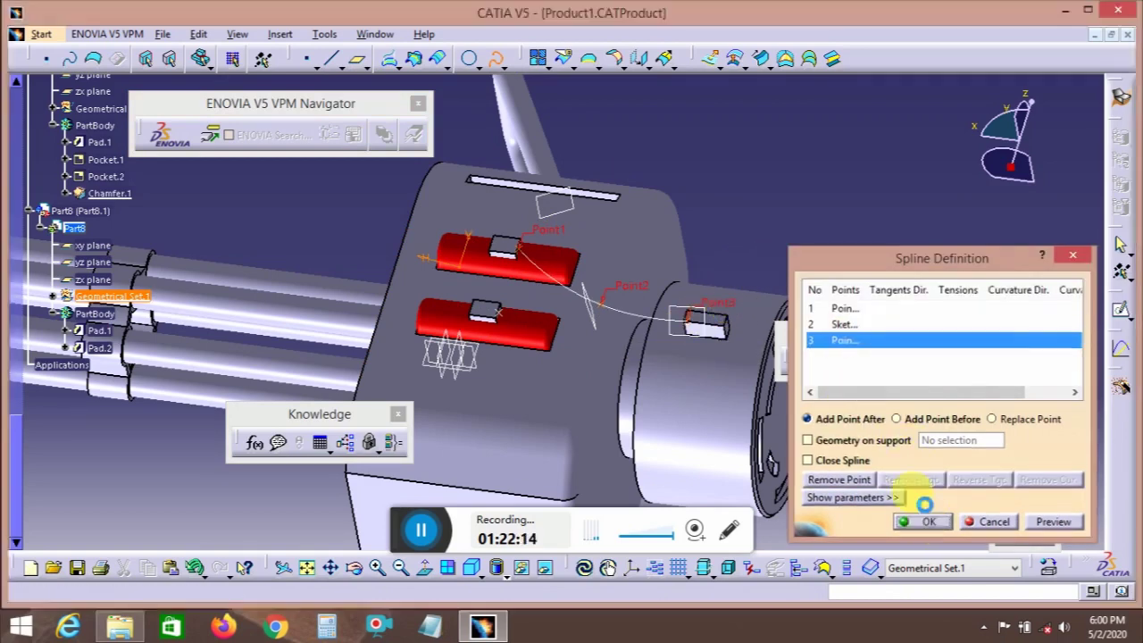
pyautogui.click(925, 521)
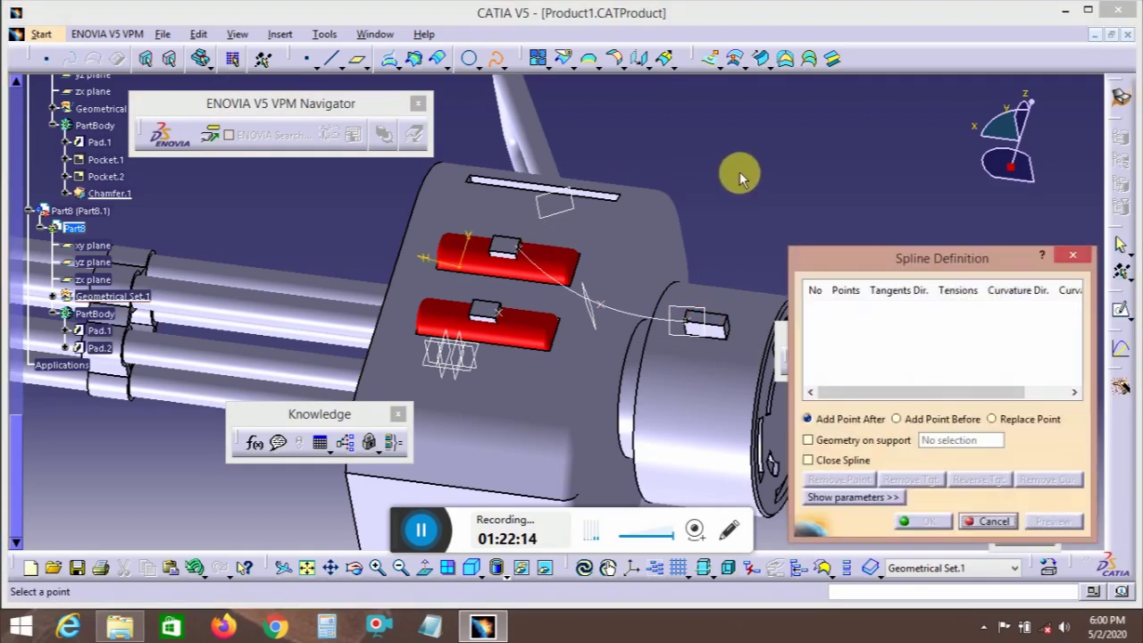
# - Create a second spline from the lower cylinder block's point to the sketched point, and leave the Spline command
pyautogui.click(503, 311)
pyautogui.click(601, 304)
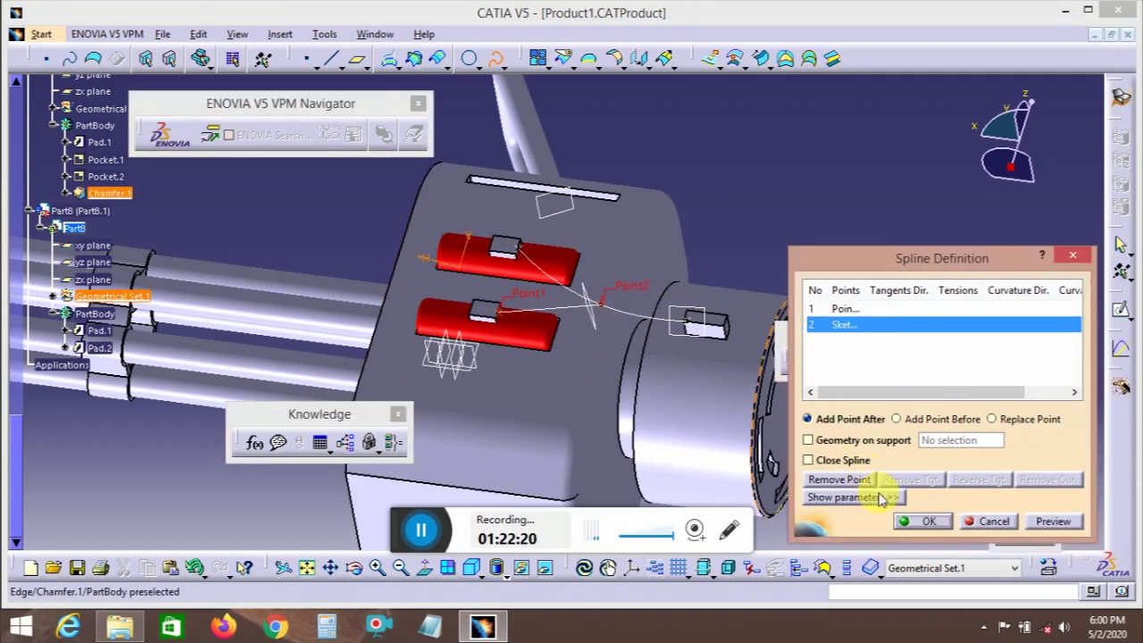
pyautogui.click(926, 521)
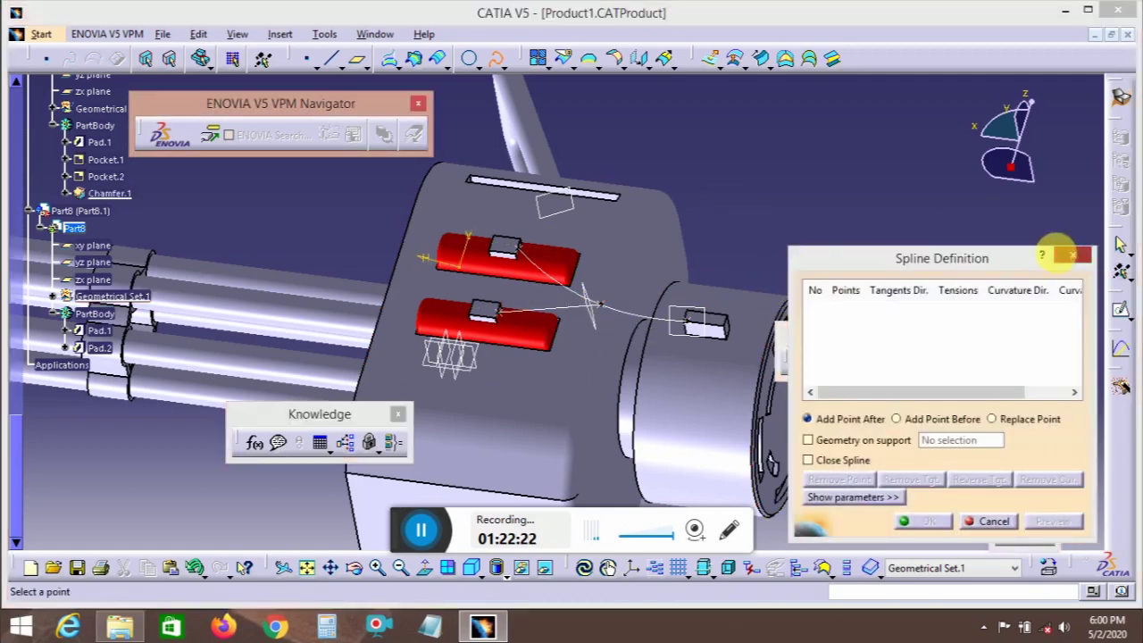
pyautogui.click(1072, 255)
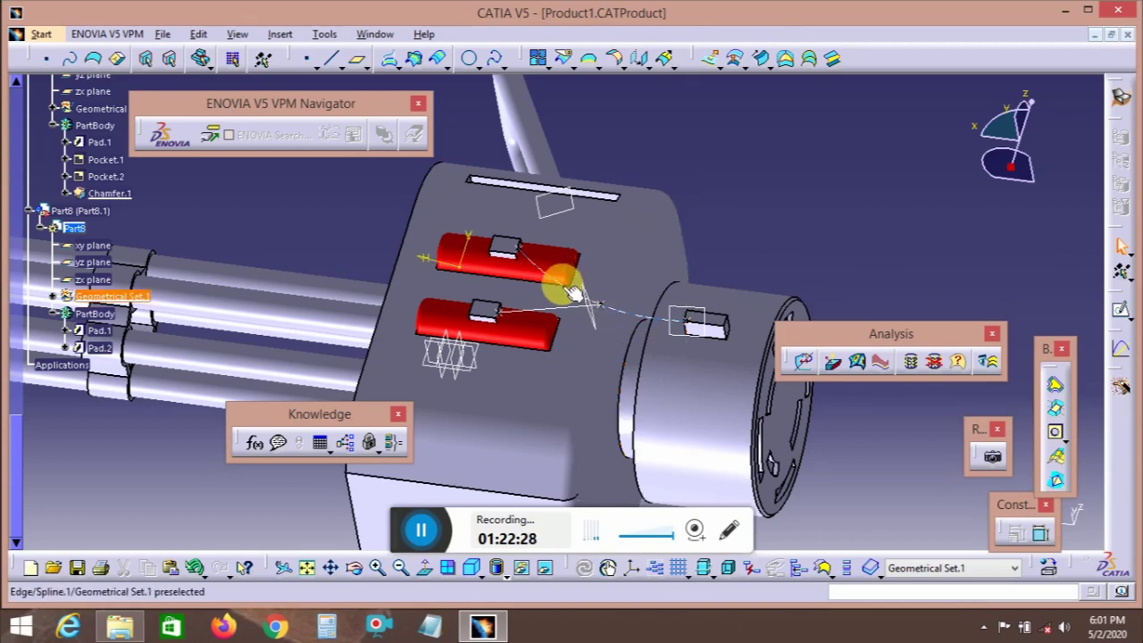
# - Replace the spline running from the upper cylinder block to the rear drum with one from the sketched point to the upper block's point
pyautogui.click(755, 243)
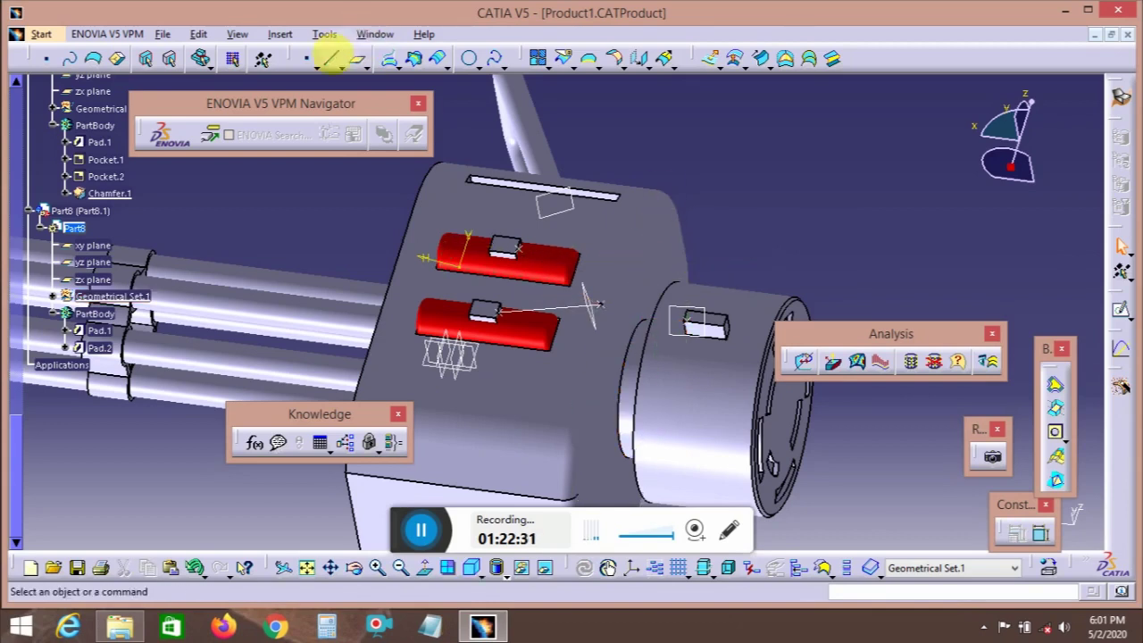
pyautogui.click(496, 61)
pyautogui.click(600, 304)
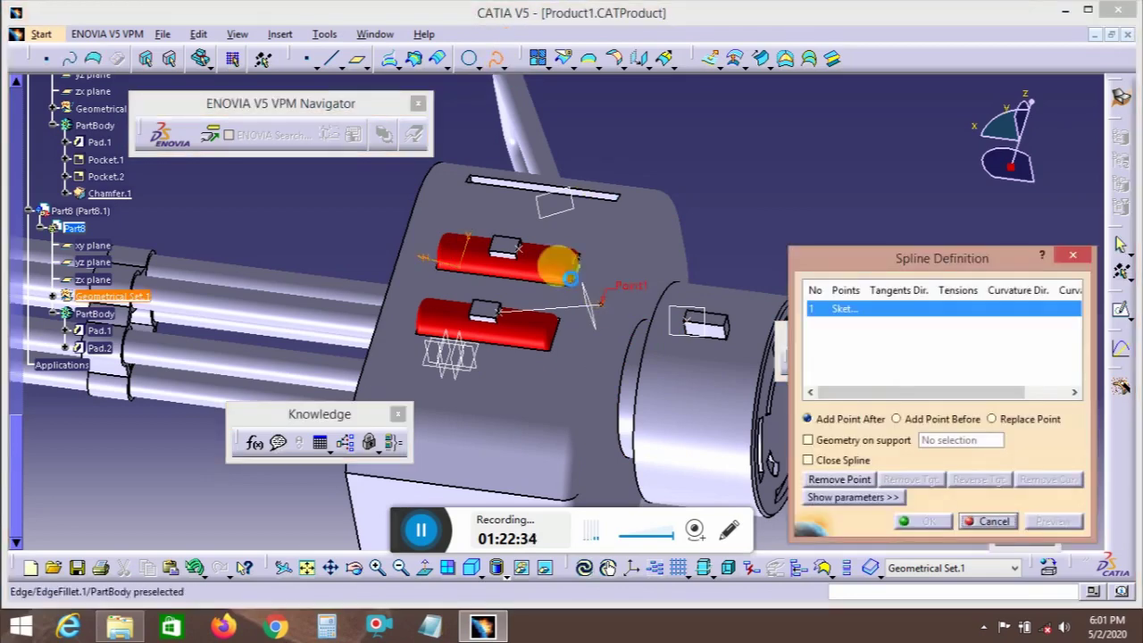
pyautogui.click(526, 255)
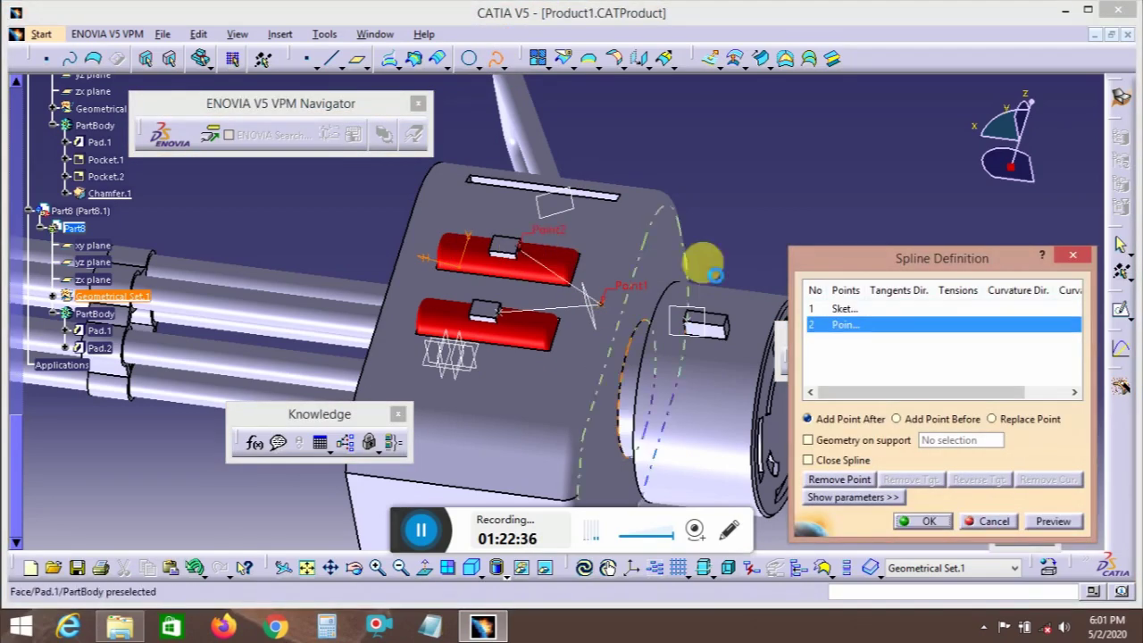
pyautogui.click(908, 527)
# - Create a spline from the sketched point to the rear drum block's point
pyautogui.click(600, 301)
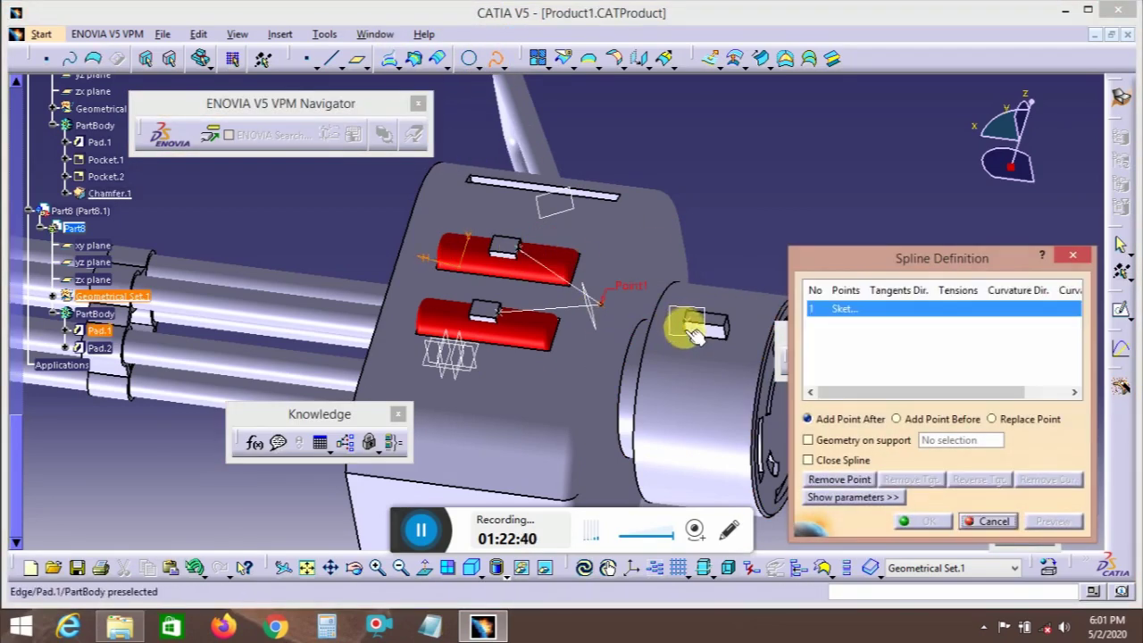
pyautogui.click(695, 326)
pyautogui.click(920, 522)
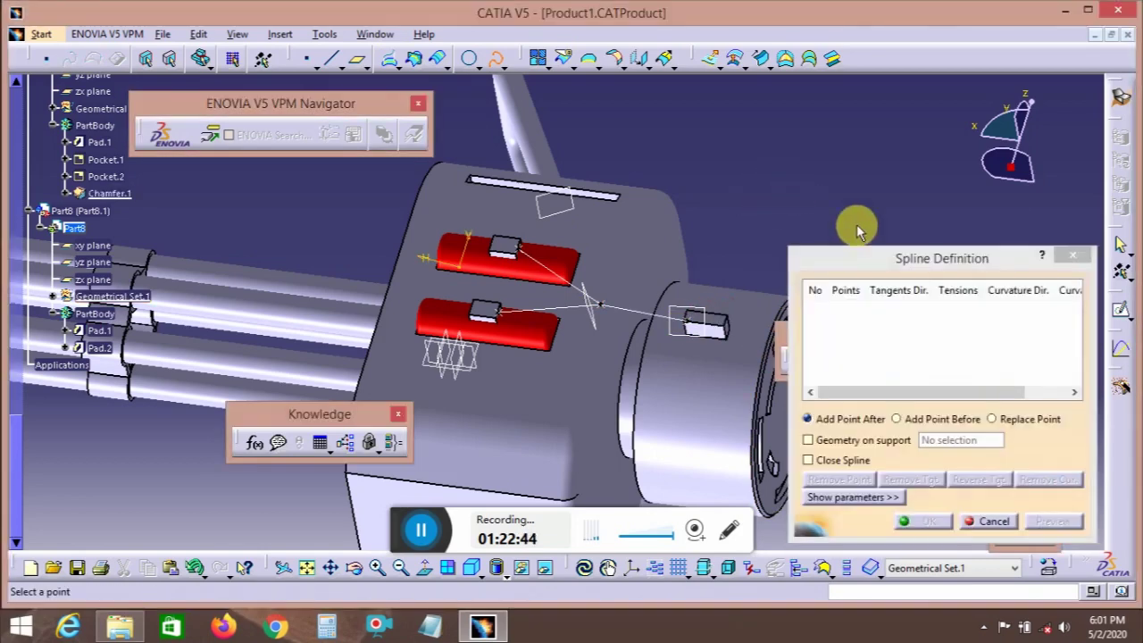
# - Try to join the three splines meeting at the sketched point, with the connexity check turned off
pyautogui.click(539, 58)
pyautogui.click(592, 301)
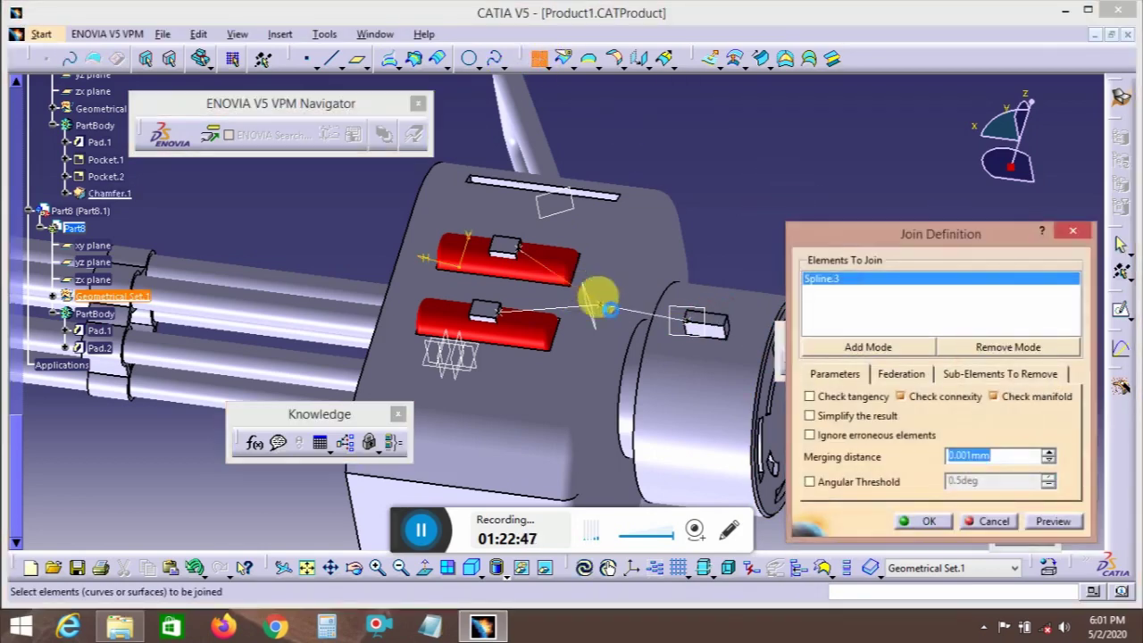
pyautogui.click(616, 314)
pyautogui.click(648, 313)
pyautogui.click(973, 456)
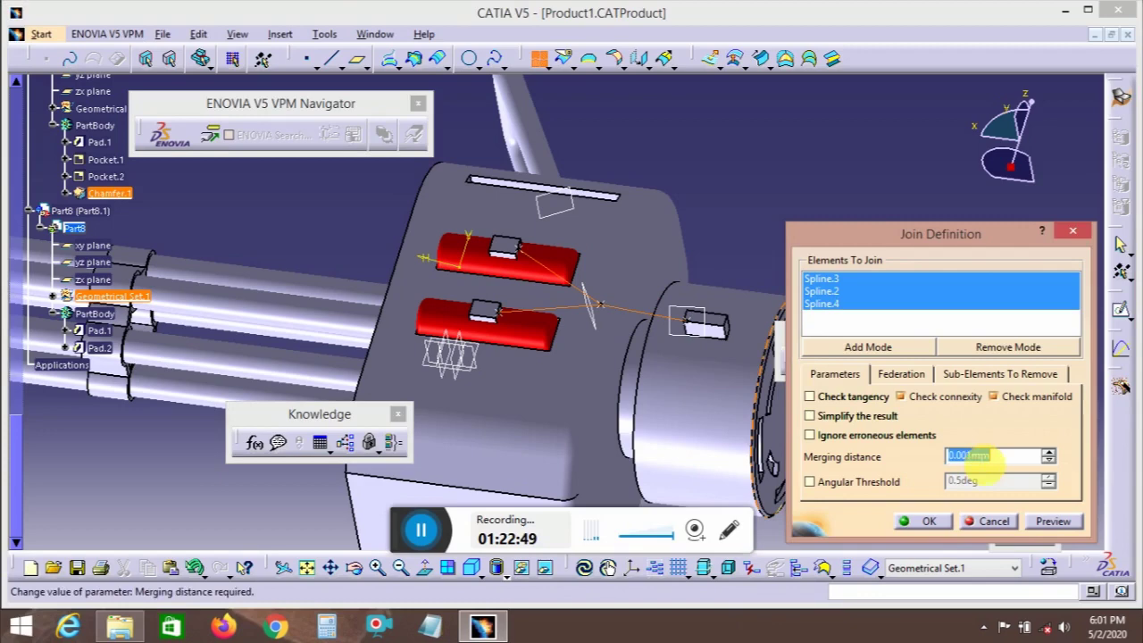
pyautogui.click(931, 522)
pyautogui.click(715, 355)
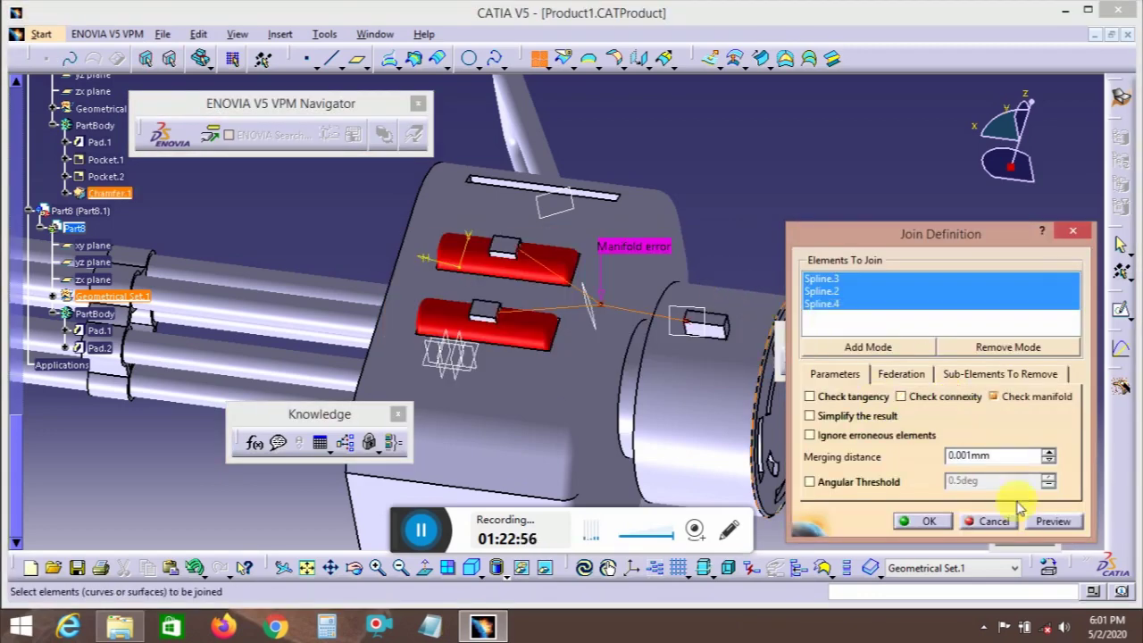
pyautogui.click(1052, 521)
pyautogui.click(627, 360)
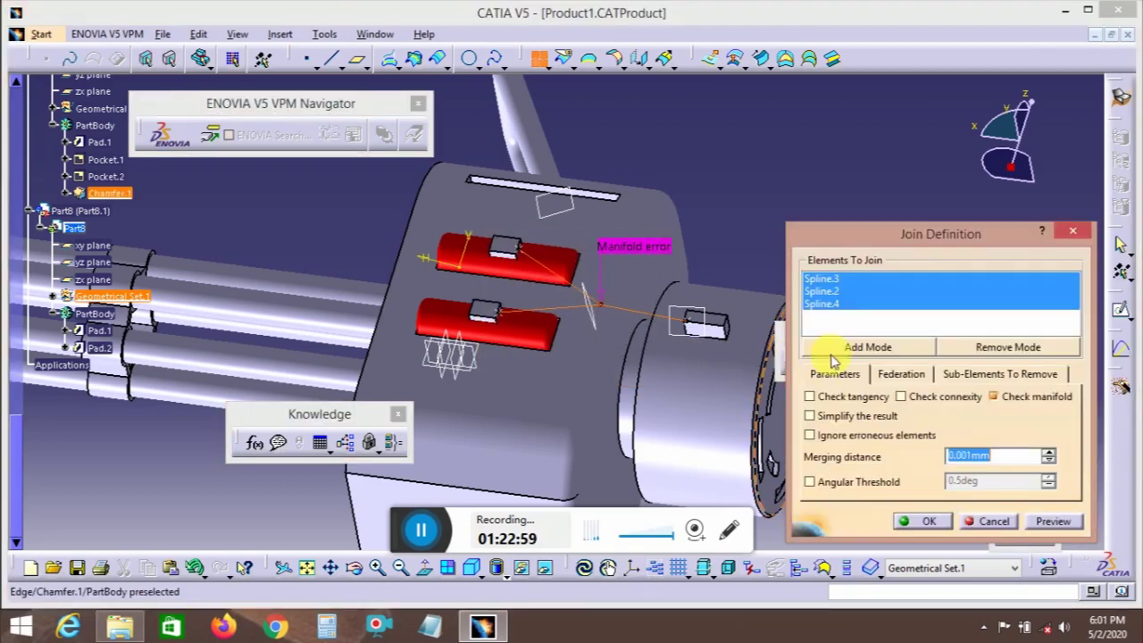
pyautogui.click(1073, 231)
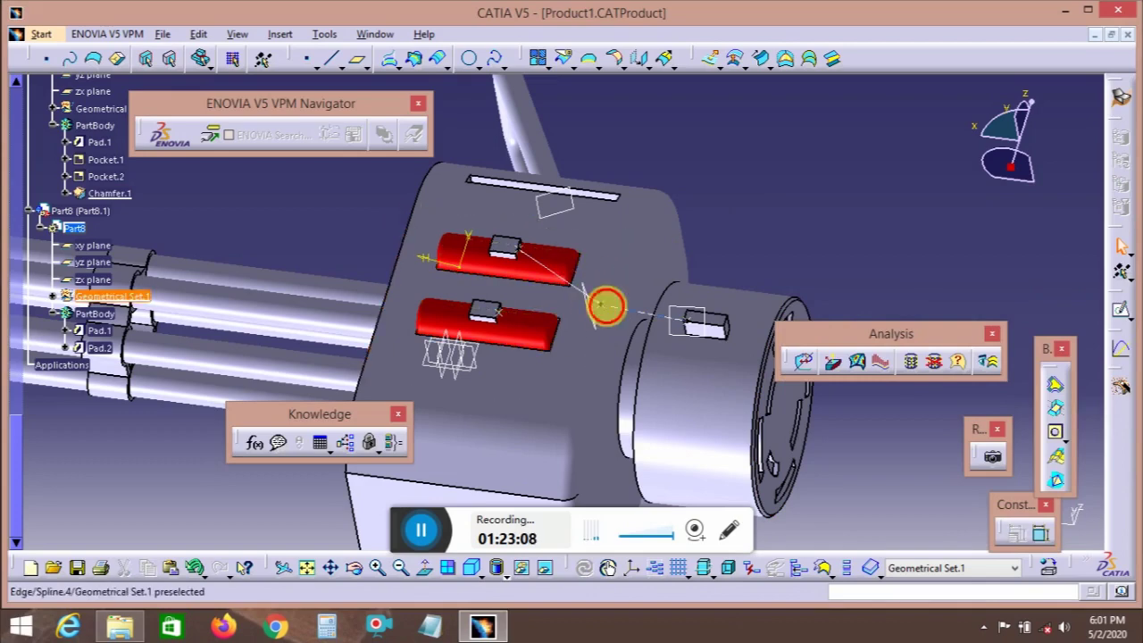
pyautogui.doubleClick(602, 306)
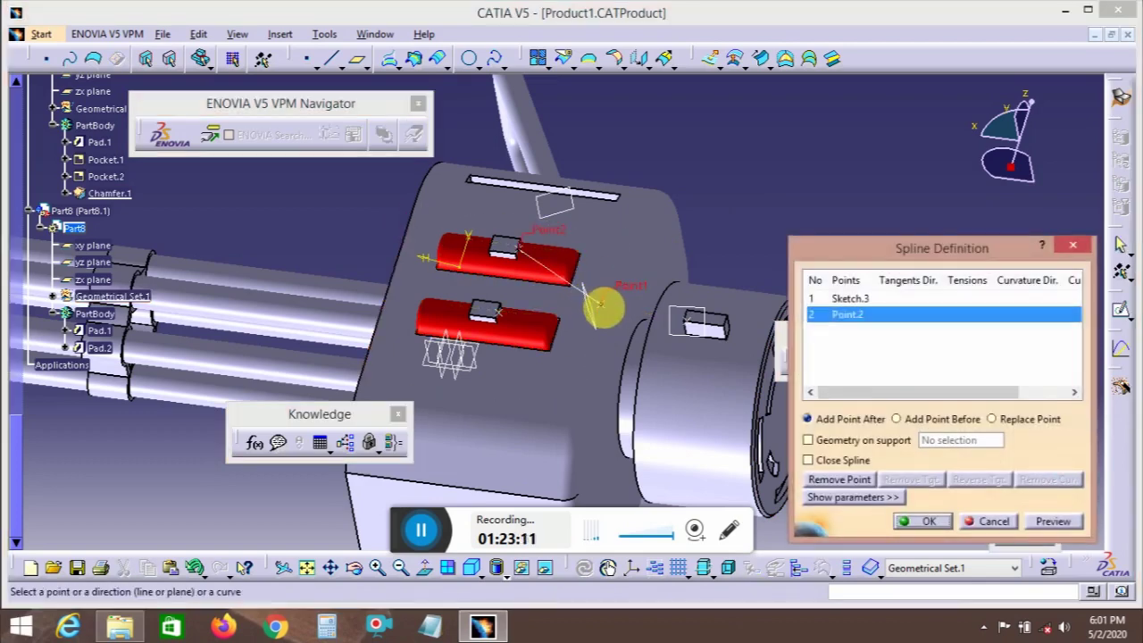
pyautogui.click(695, 326)
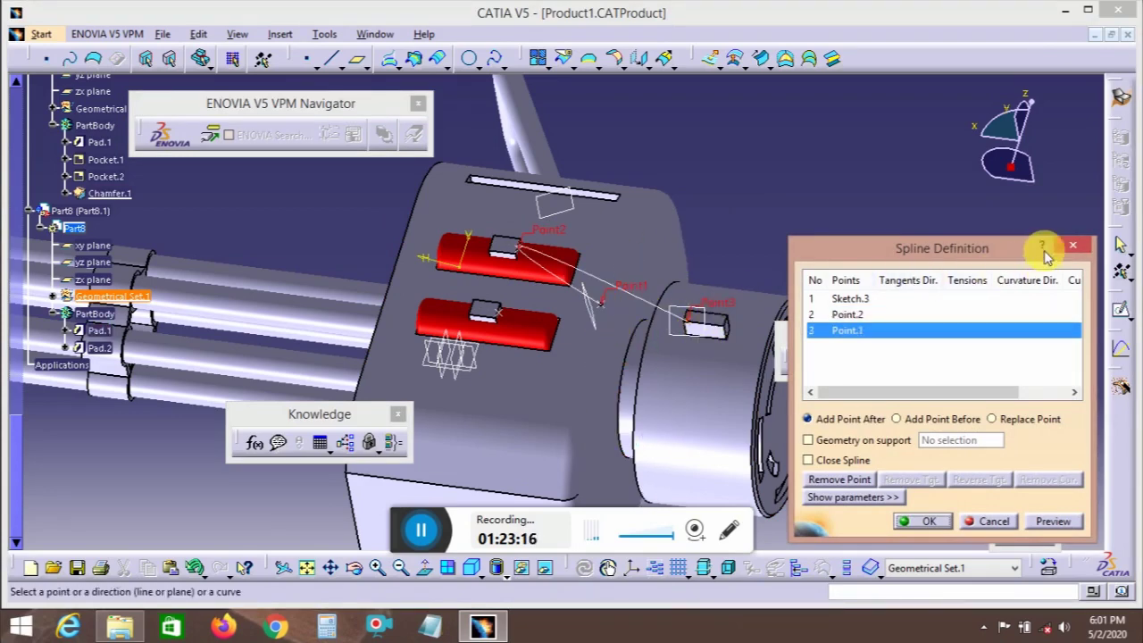
pyautogui.press('Return')
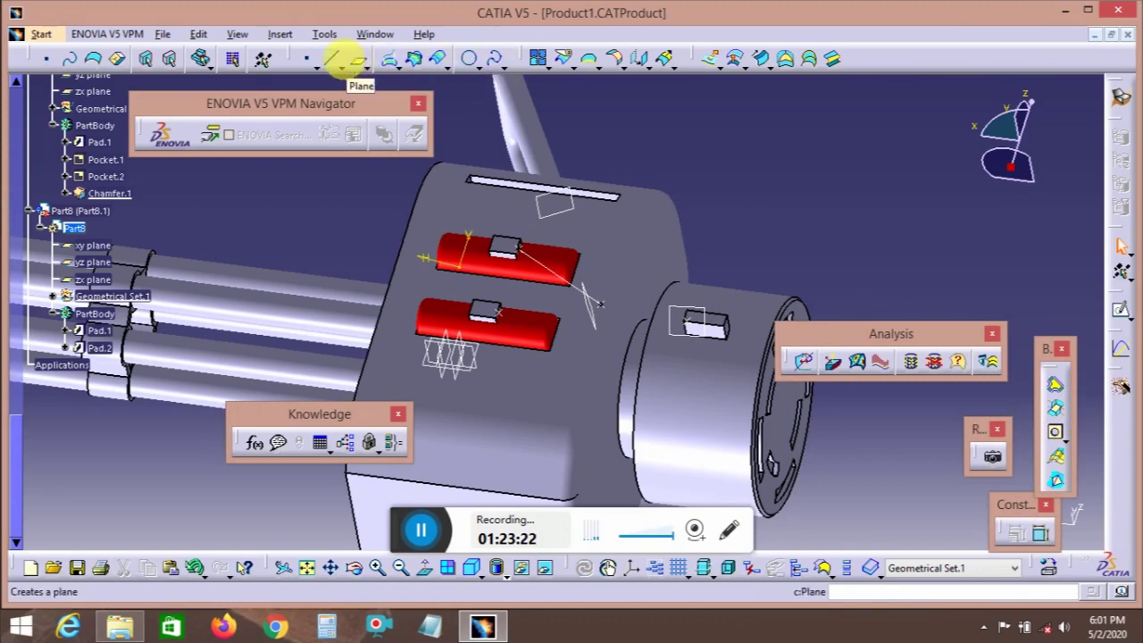
# - Create a point-point line from the sketched point to the rear drum block's point
pyautogui.click(331, 59)
pyautogui.click(601, 305)
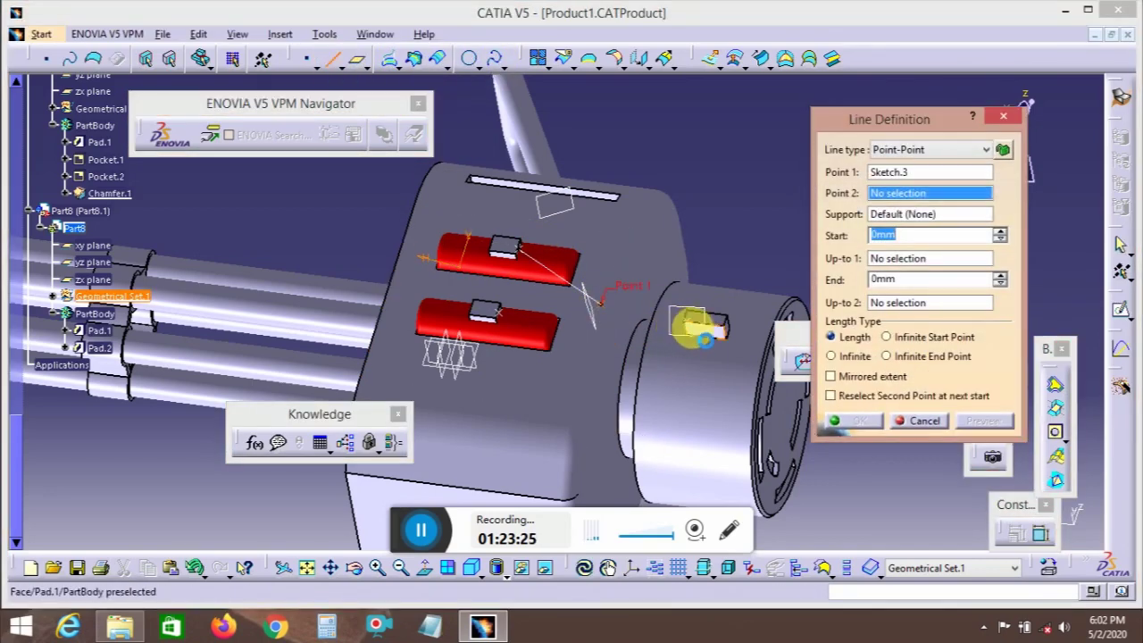
pyautogui.click(694, 331)
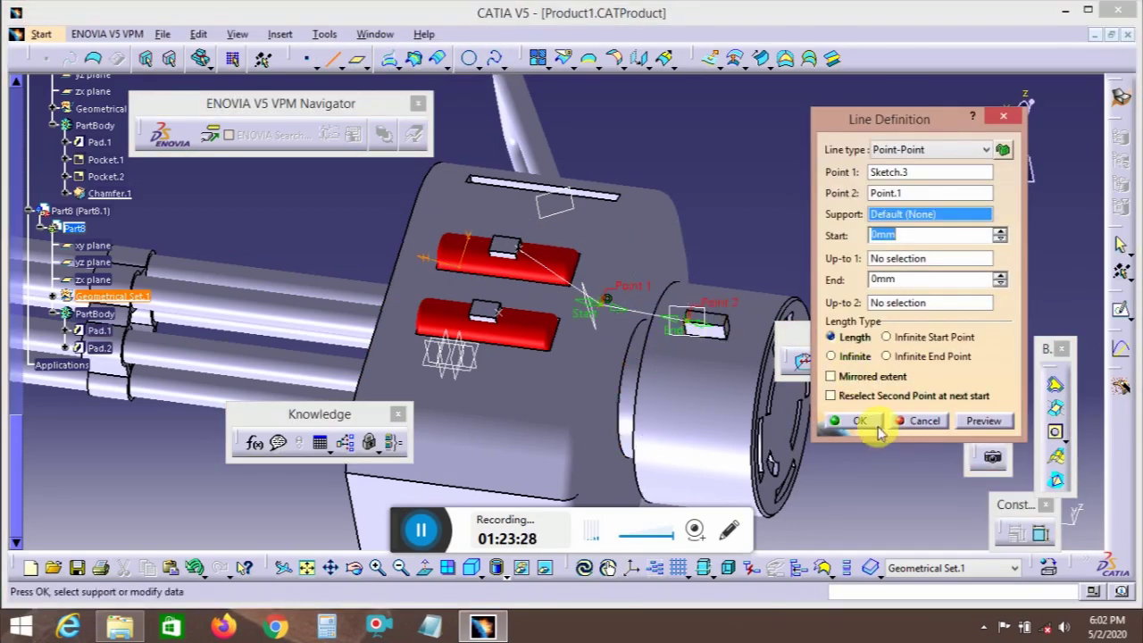
pyautogui.click(853, 420)
# - Create a second point-point line from the sketched point to the lower cylinder block's point, and leave the Line command
pyautogui.click(602, 303)
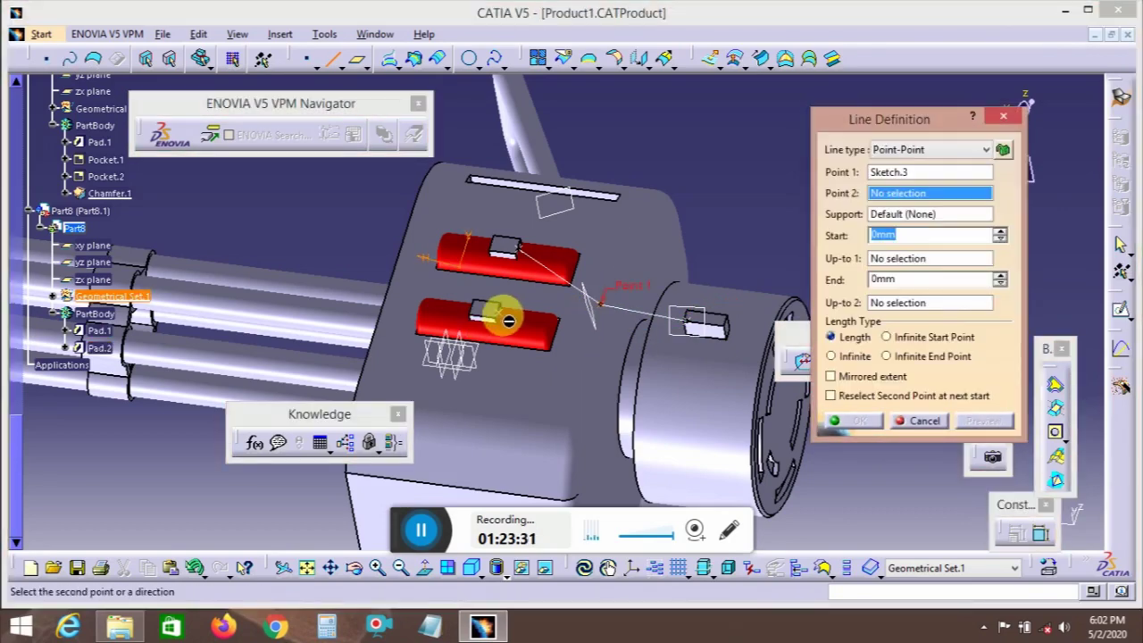
pyautogui.click(498, 307)
pyautogui.click(857, 421)
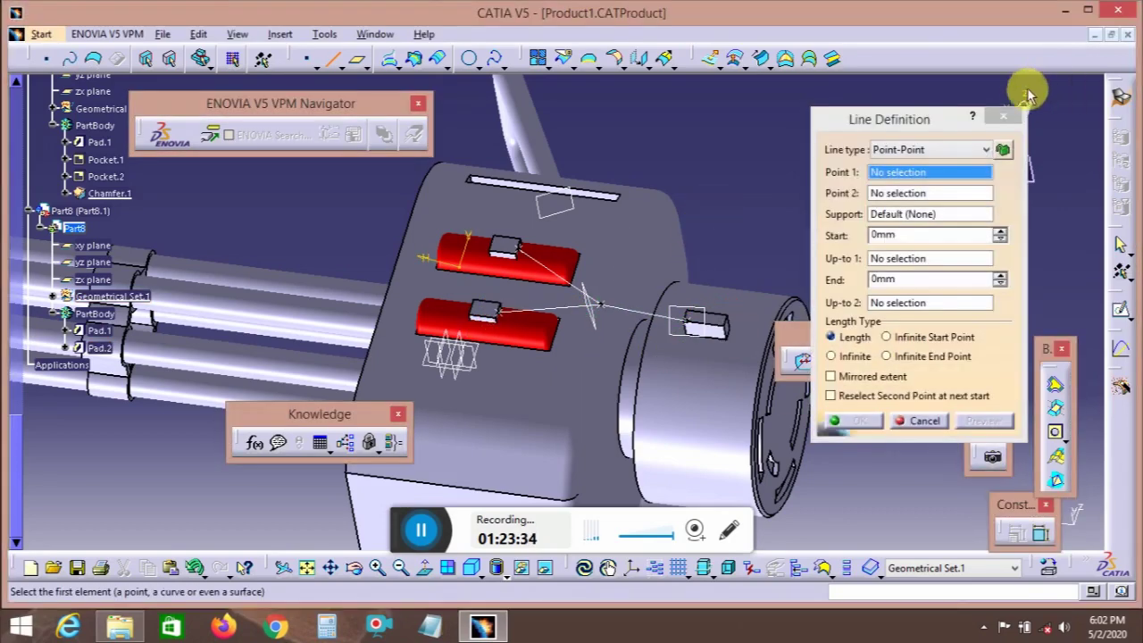
pyautogui.click(1004, 116)
# - Create a plane normal to the line running to the rear drum block, located at that block's point
pyautogui.moveTo(696, 233)
pyautogui.mouseDown(button='middle')
pyautogui.moveTo(669, 309)
pyautogui.moveTo(701, 245)
pyautogui.mouseUp(button='middle')
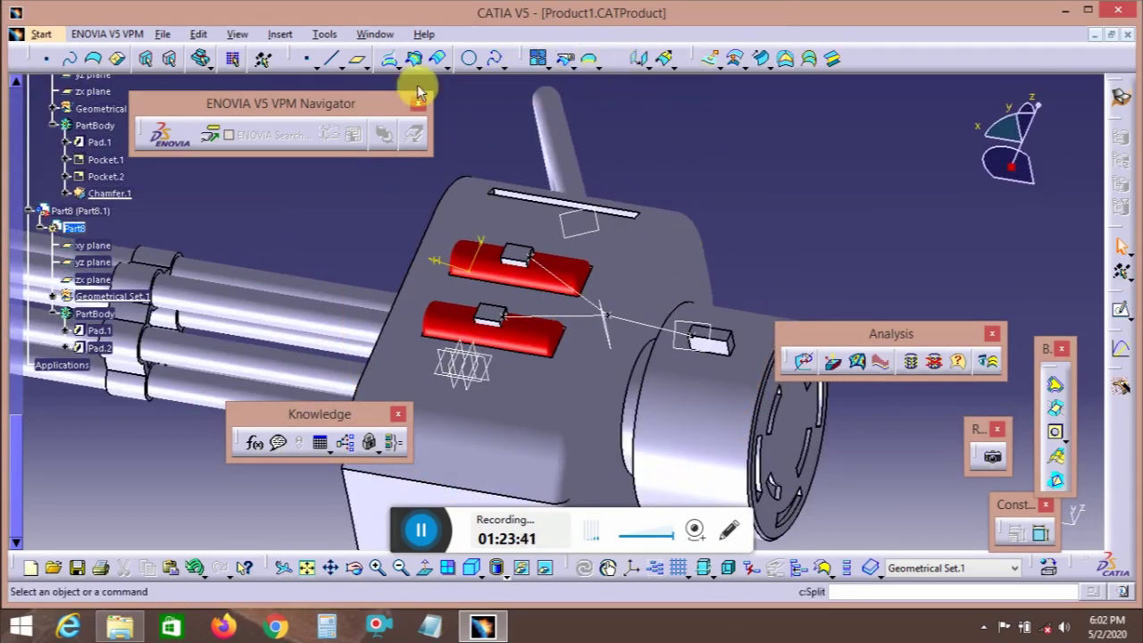
pyautogui.click(358, 58)
pyautogui.click(975, 314)
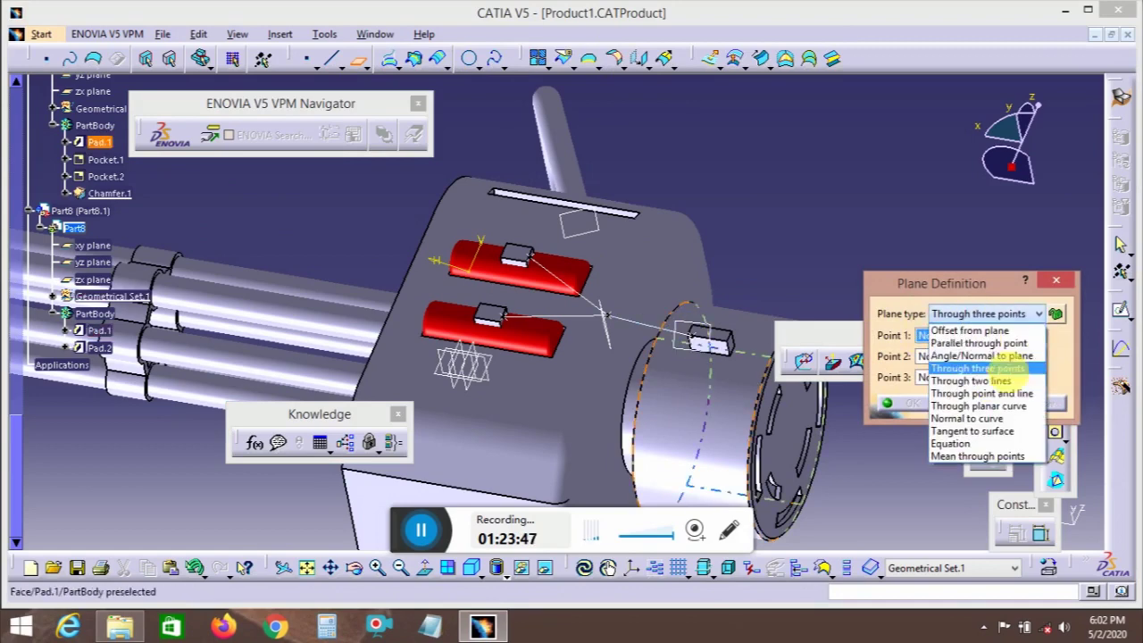
pyautogui.click(991, 421)
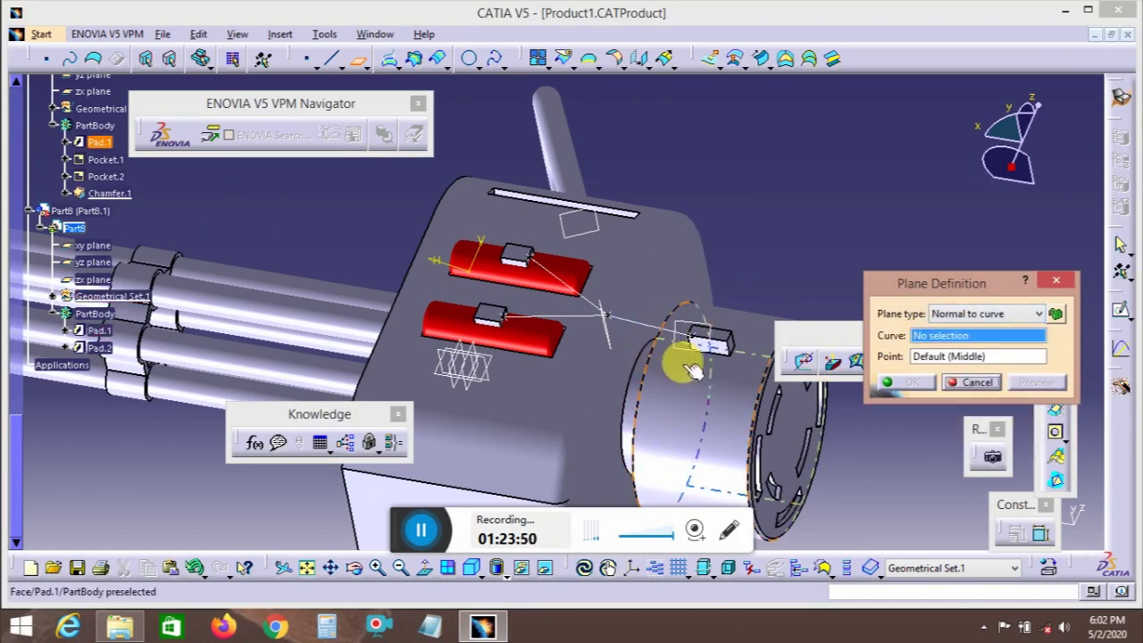
pyautogui.click(676, 333)
pyautogui.click(699, 343)
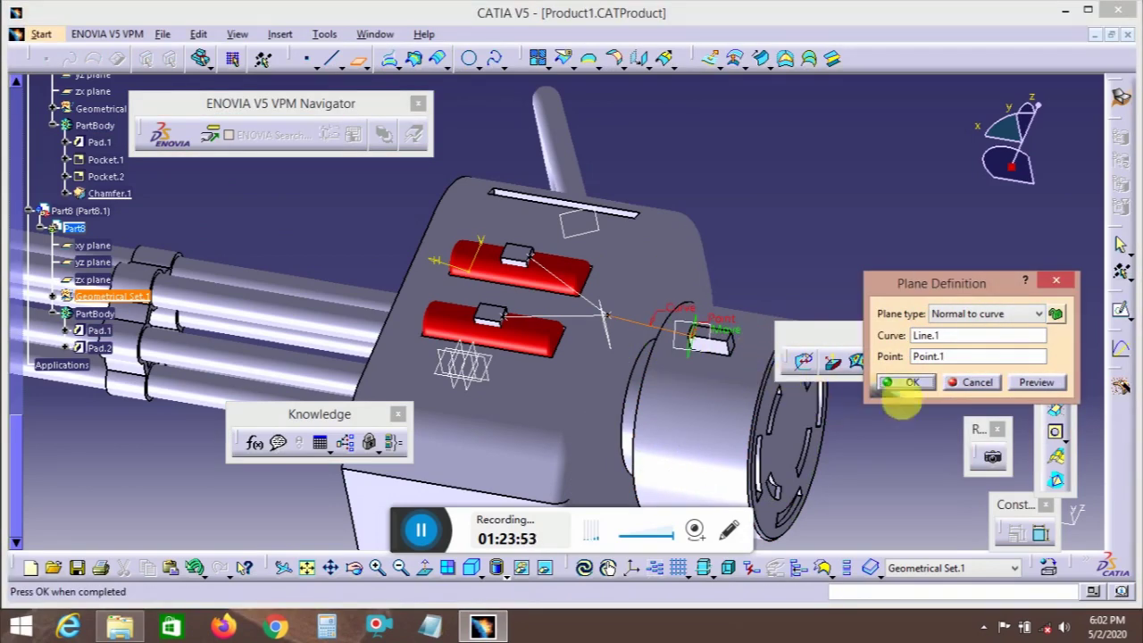
pyautogui.click(911, 382)
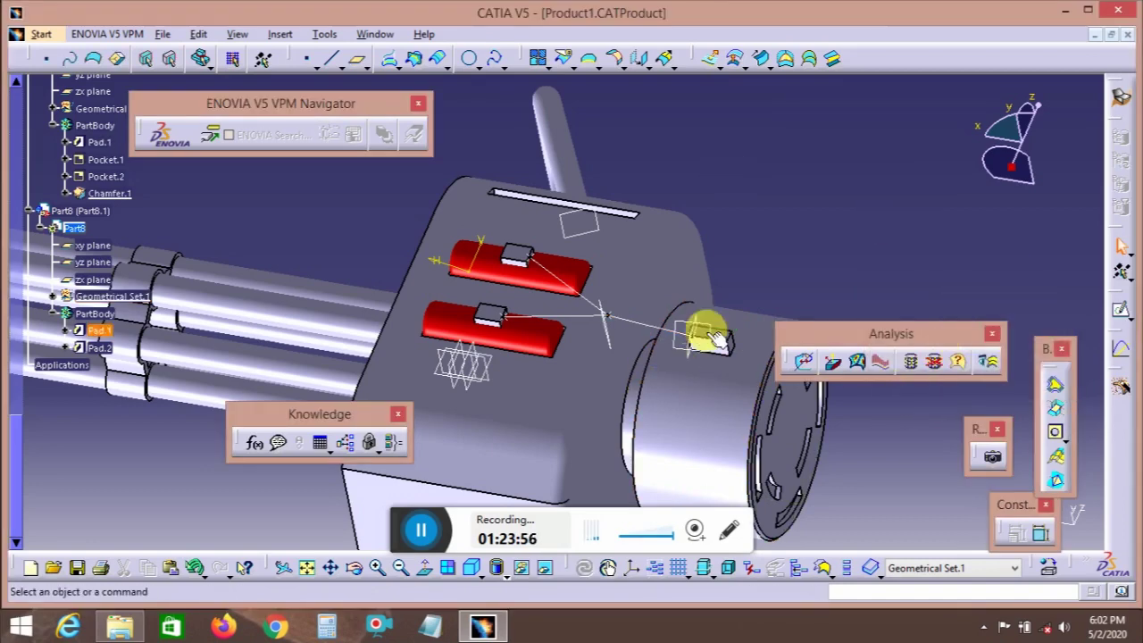
pyautogui.click(470, 59)
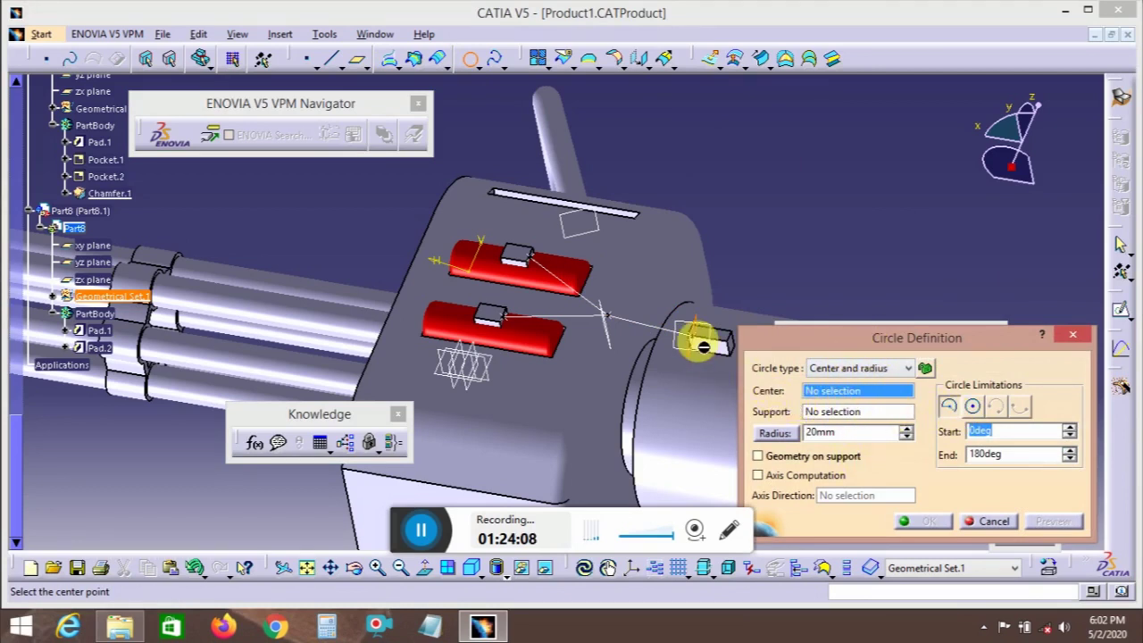
pyautogui.keyDown('ctrl'); pyautogui.moveTo(701, 343); pyautogui.dragTo(595, 351, button='middle'); pyautogui.keyUp('ctrl')
pyautogui.click(629, 359)
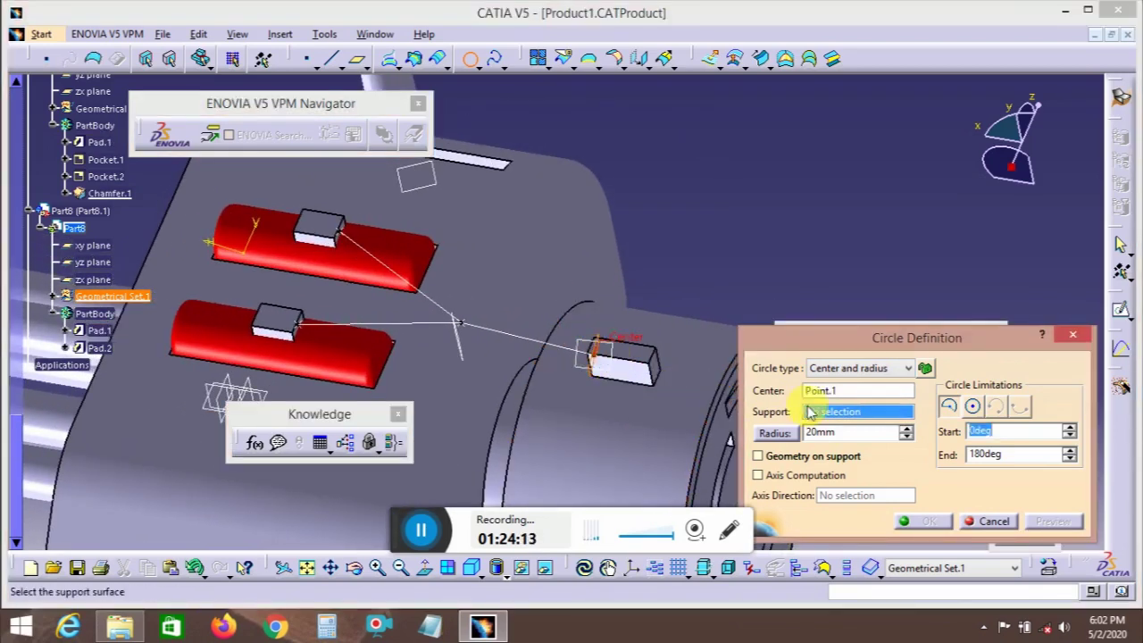
pyautogui.click(598, 379)
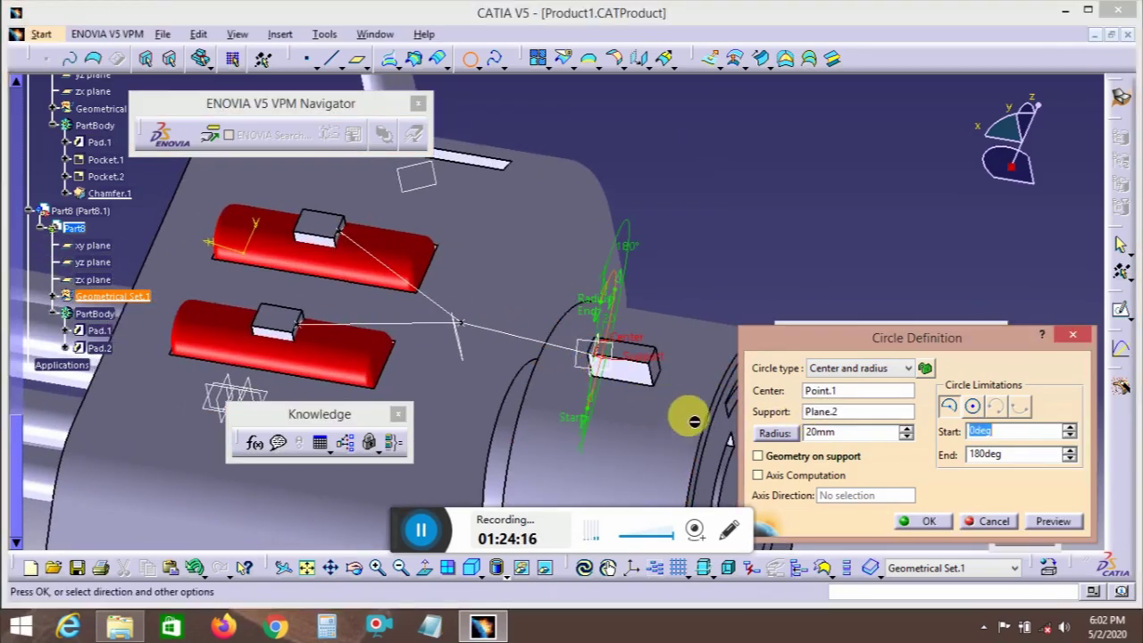
pyautogui.click(1073, 334)
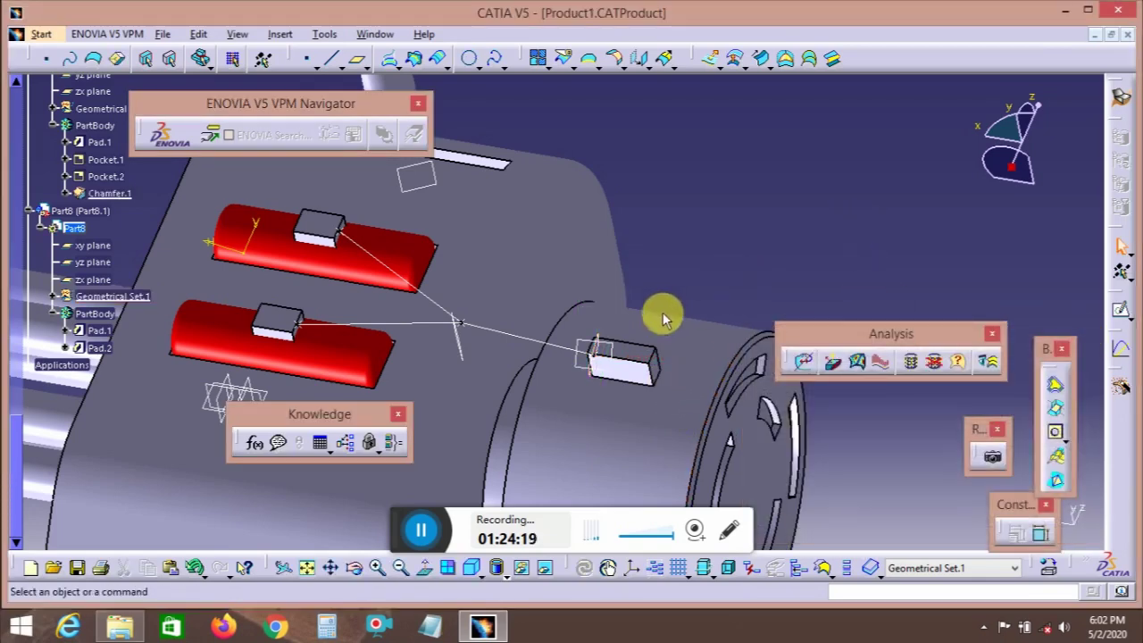
pyautogui.doubleClick(589, 366)
pyautogui.click(1064, 279)
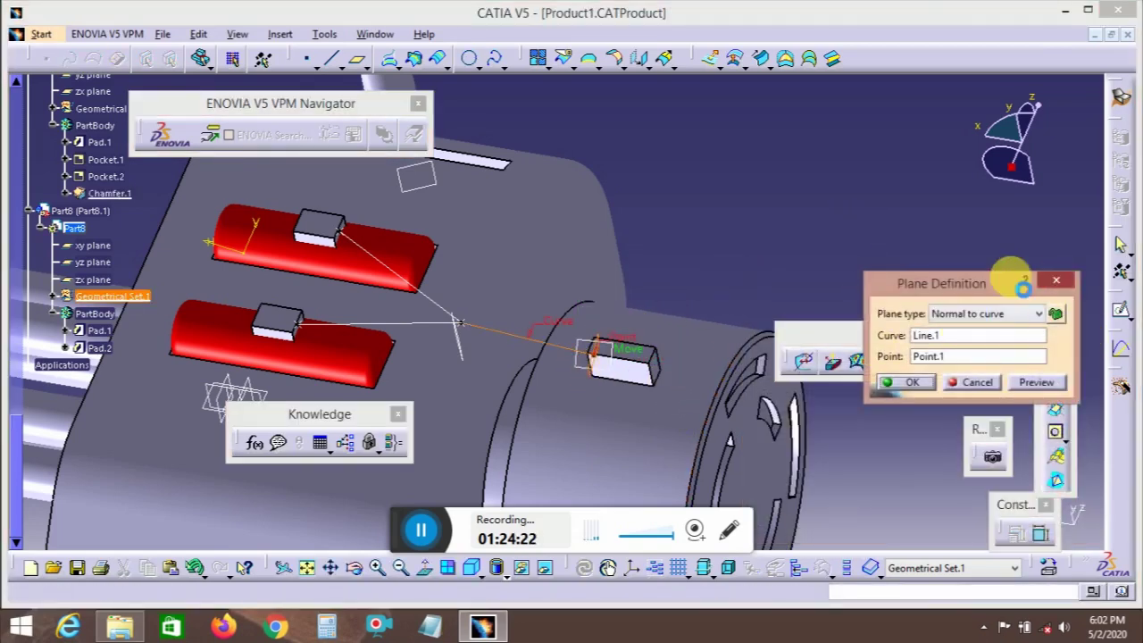
# - Sketch a circle of about 2 mm radius centred on the rear drum block's point on the new normal plane, and leave the sketch
pyautogui.moveTo(658, 381); pyautogui.dragTo(587, 366, button='middle')
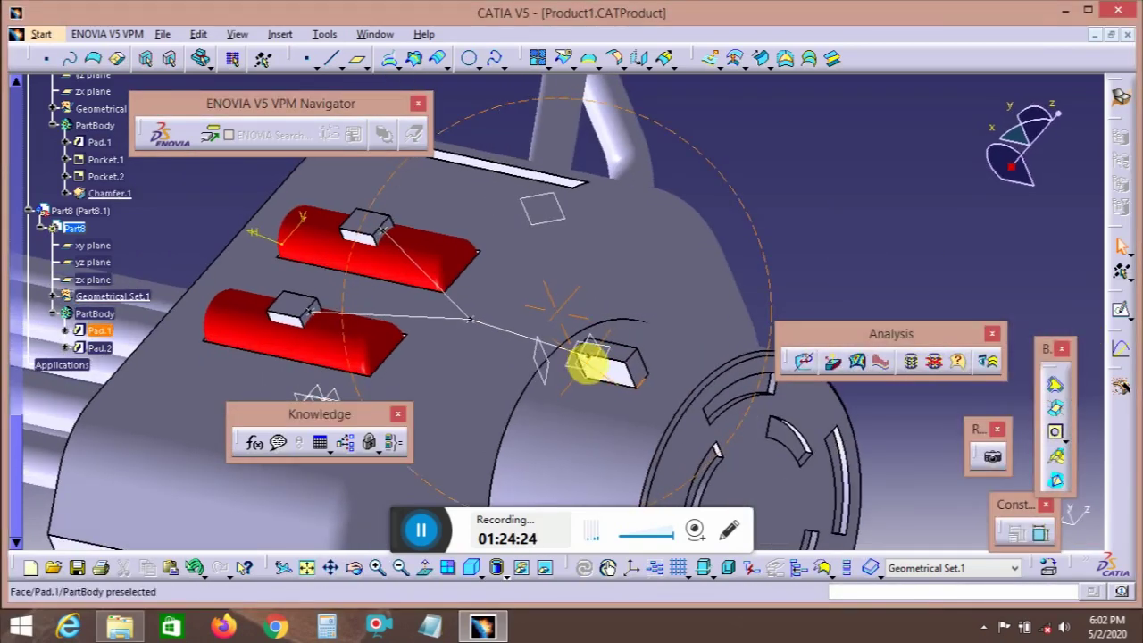
pyautogui.click(1120, 308)
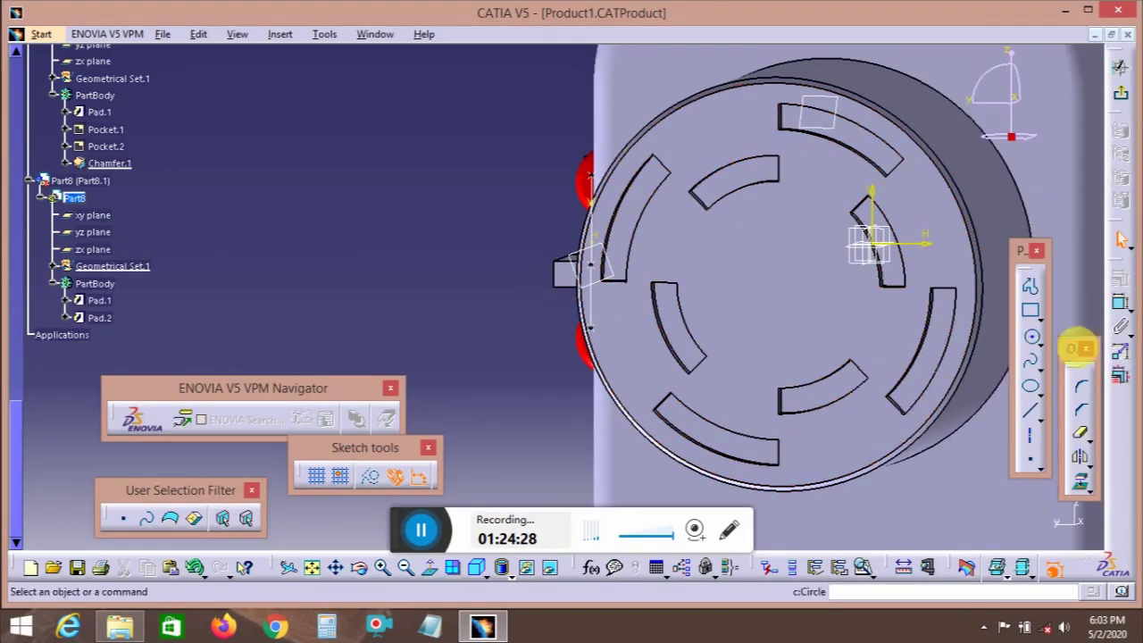
pyautogui.click(1031, 335)
pyautogui.click(591, 262)
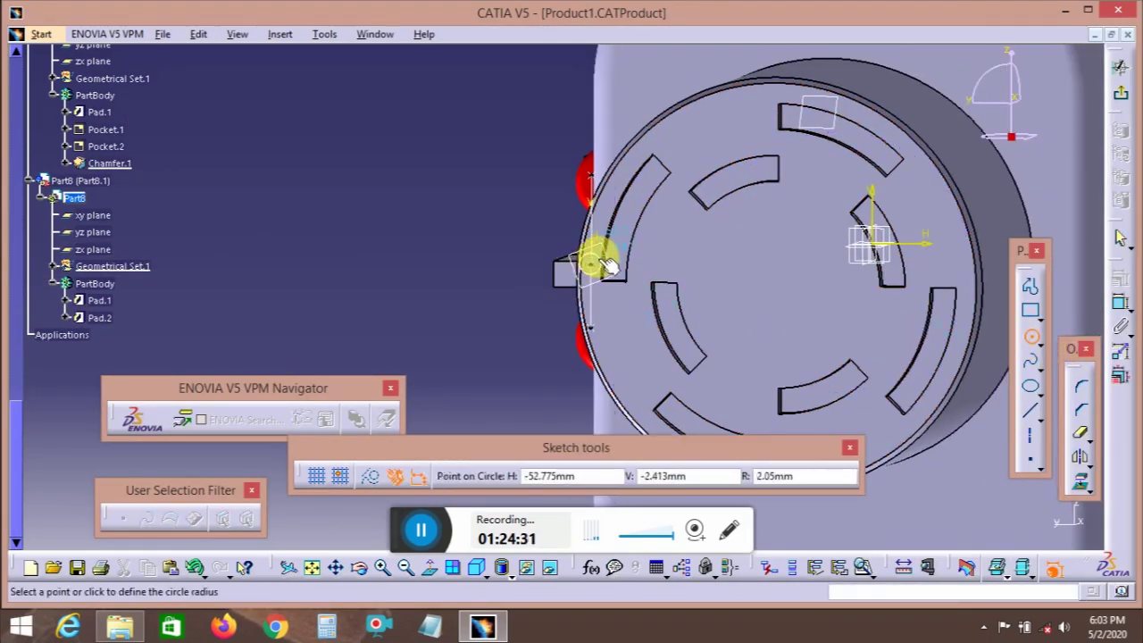
pyautogui.click(595, 260)
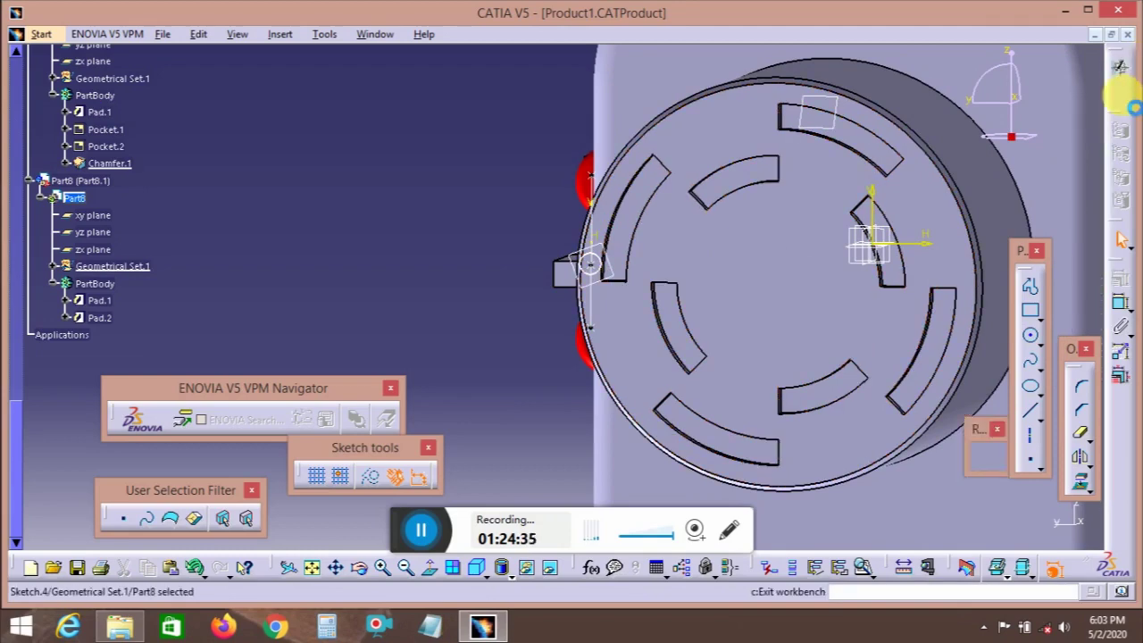
pyautogui.click(1123, 100)
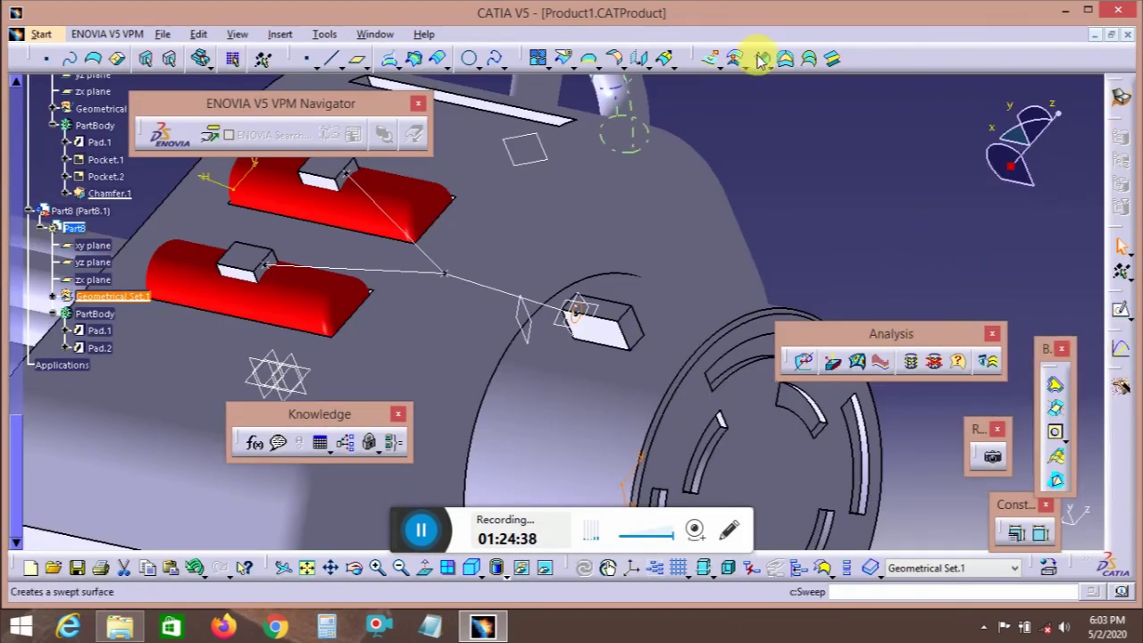
# - Sweep the small circle sketch along the line to the rear drum block, using the reference-surface subtype with the default mean plane
pyautogui.click(759, 57)
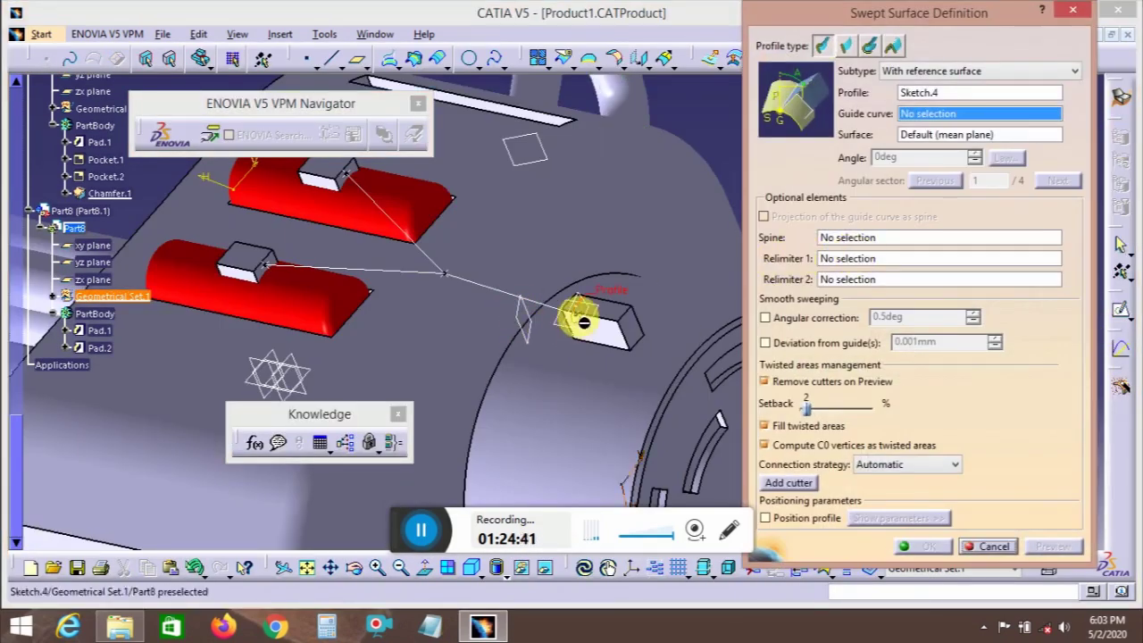
pyautogui.click(925, 79)
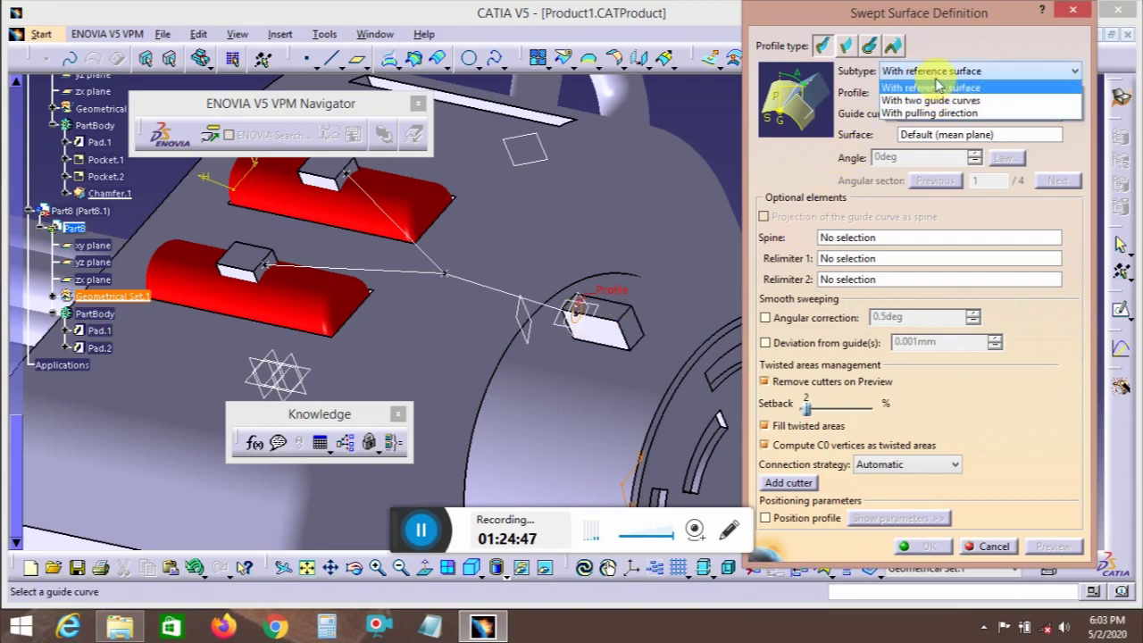
pyautogui.click(937, 83)
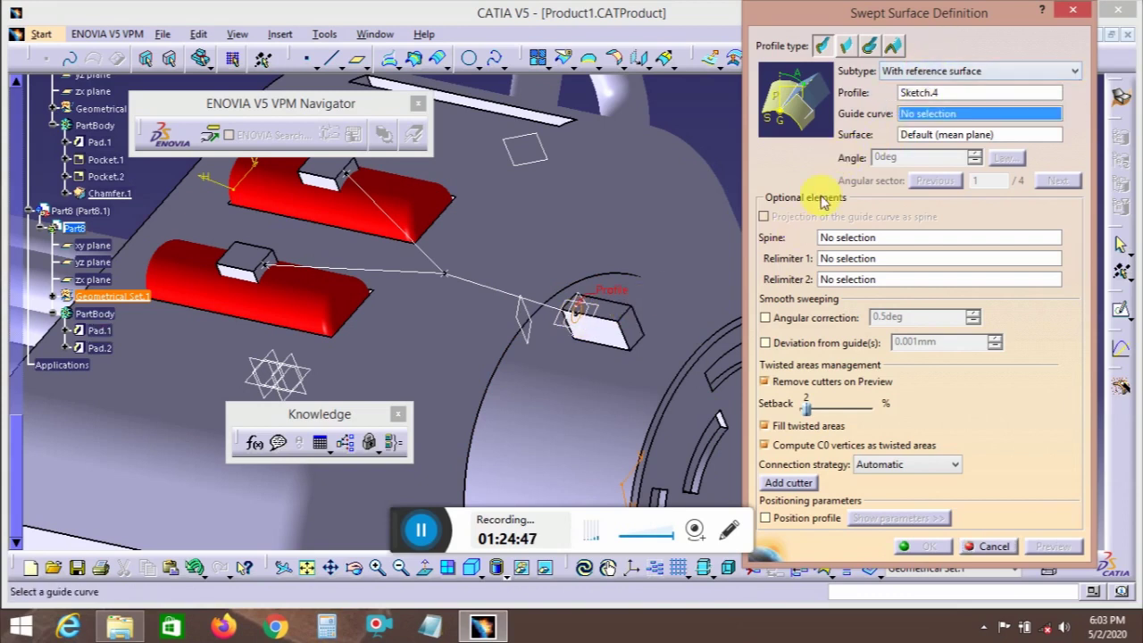
pyautogui.click(566, 312)
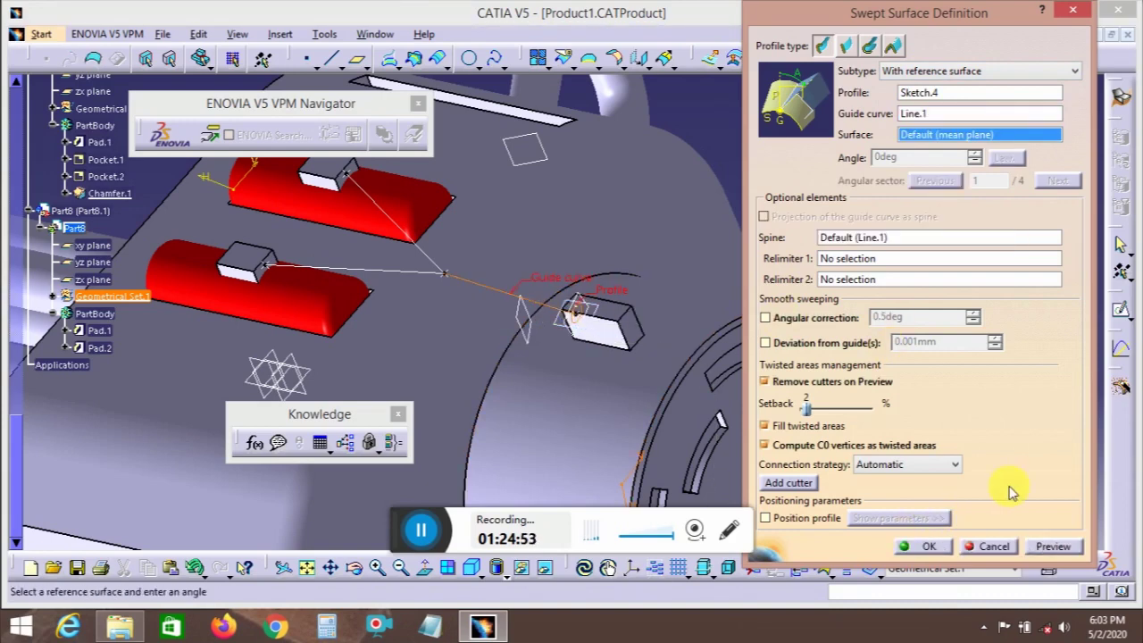
pyautogui.click(1055, 546)
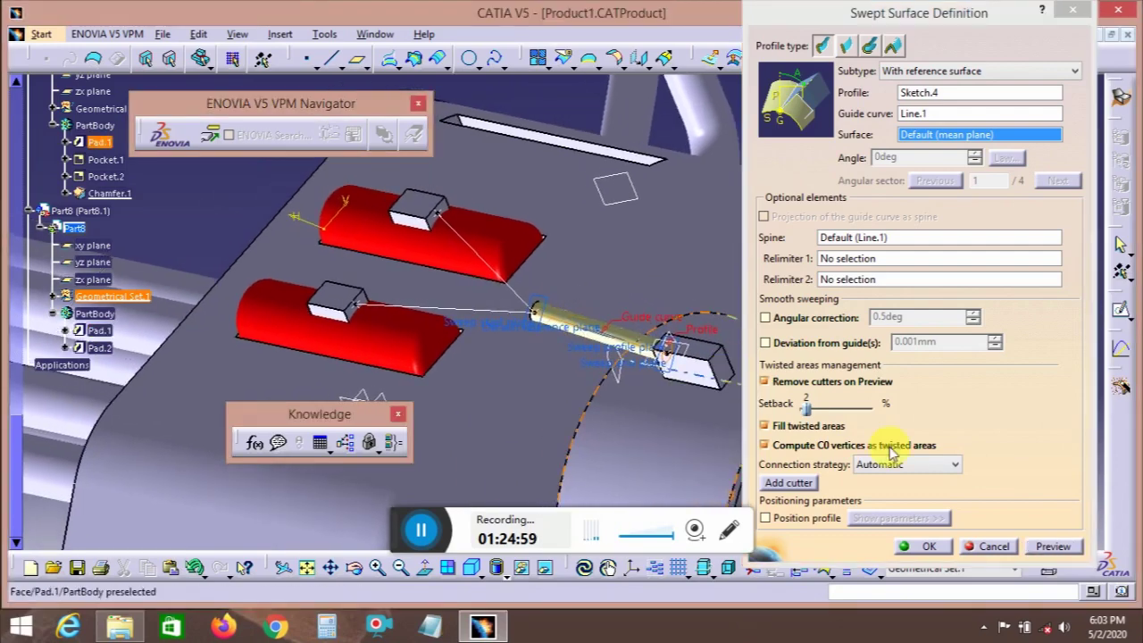
pyautogui.click(929, 546)
# - Replace the two cylinder-block lines with one spline through the upper block's point, the sketched junction point and the lower block's point
pyautogui.moveTo(627, 360); pyautogui.dragTo(721, 379, button='middle')
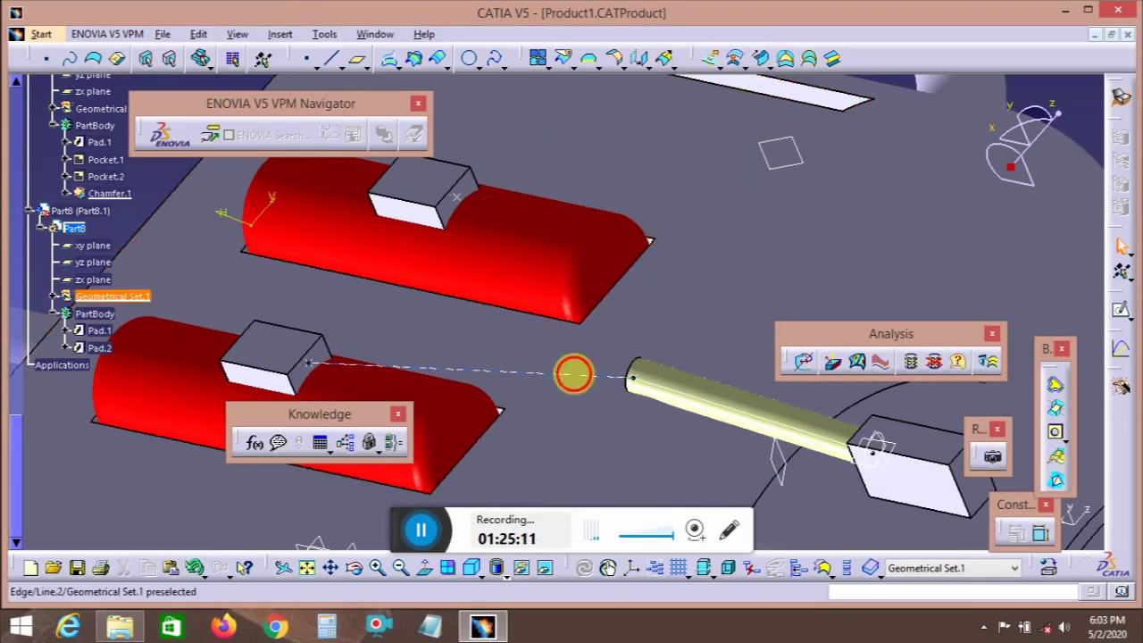
pyautogui.keyDown('ctrl'); pyautogui.moveTo(603, 257); pyautogui.dragTo(656, 362, button='middle'); pyautogui.keyUp('ctrl')
pyautogui.keyDown('ctrl'); pyautogui.moveTo(570, 302); pyautogui.dragTo(615, 240, button='middle'); pyautogui.keyUp('ctrl')
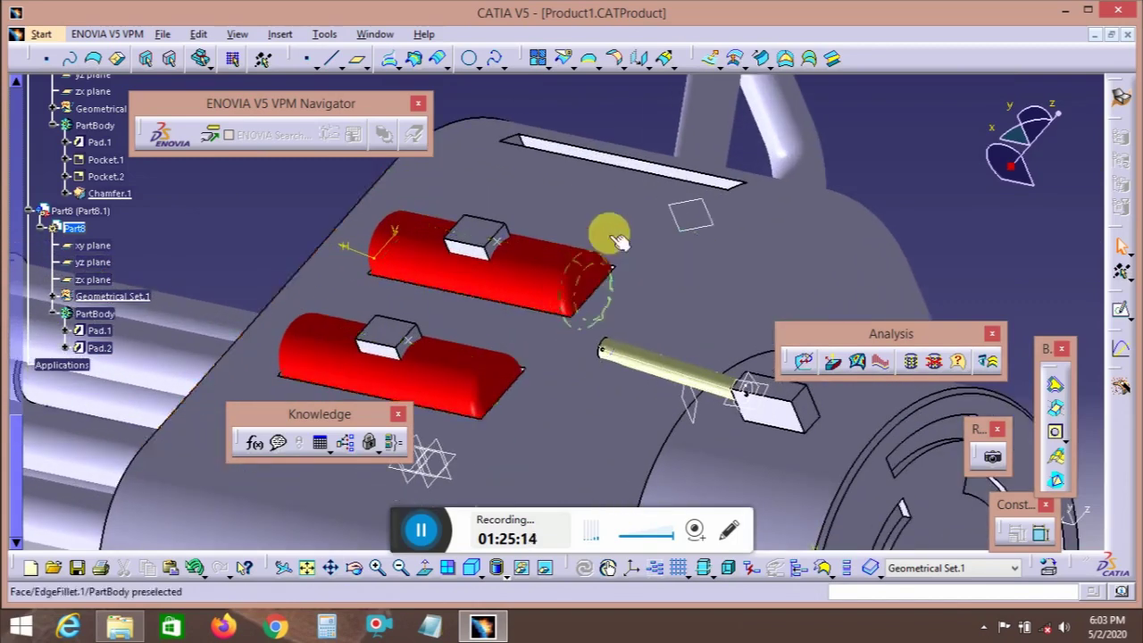
pyautogui.click(494, 58)
pyautogui.click(502, 233)
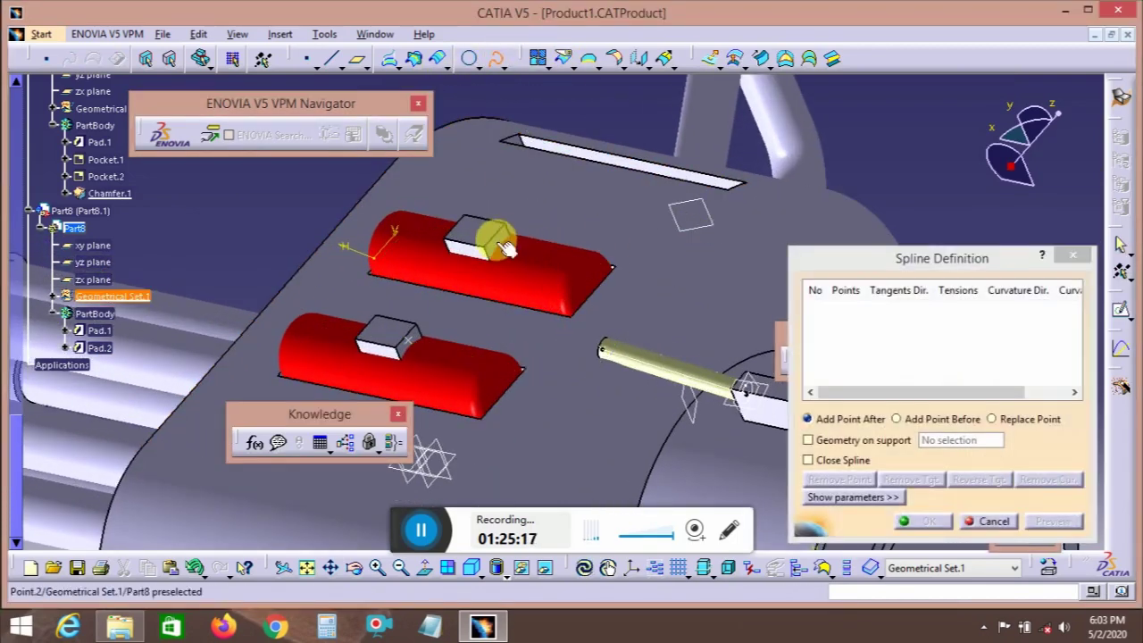
pyautogui.click(607, 348)
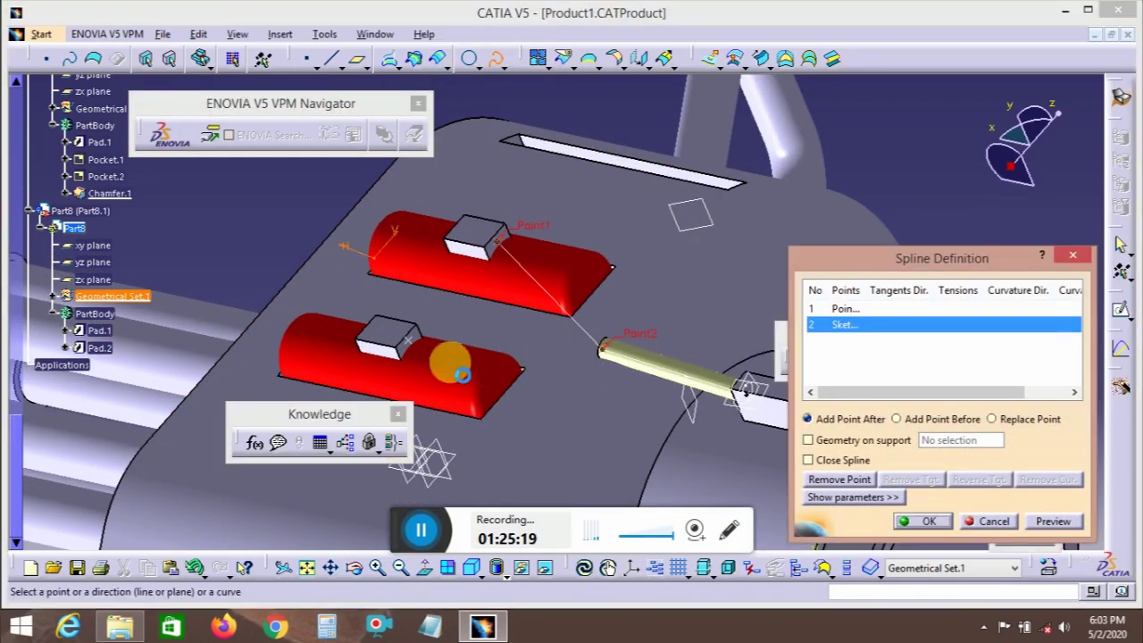
pyautogui.click(414, 345)
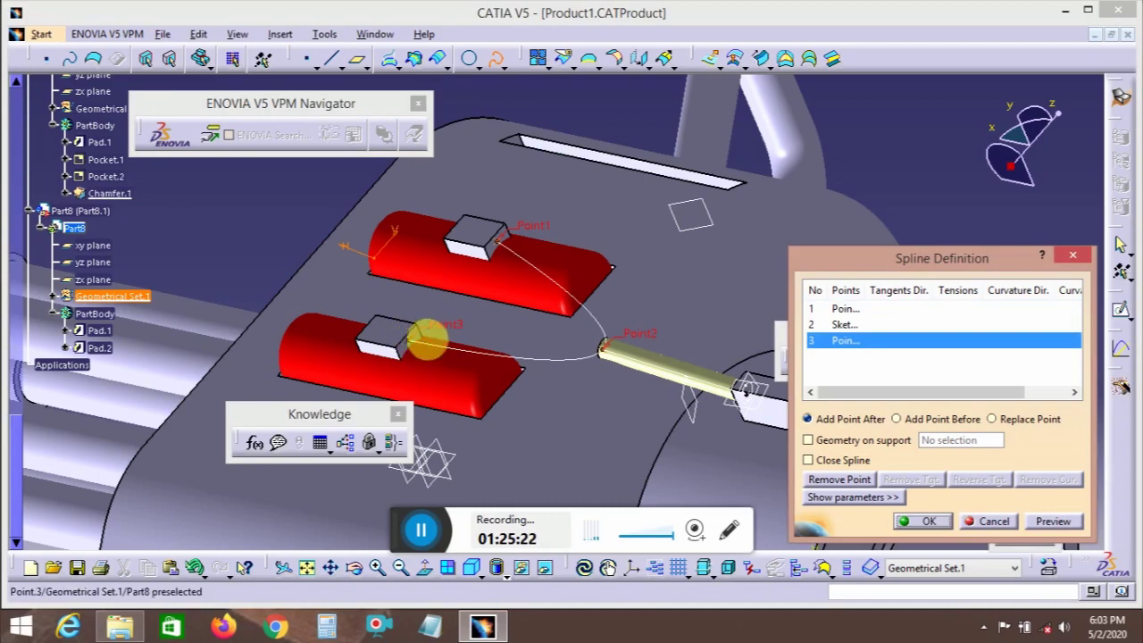
pyautogui.click(925, 521)
pyautogui.click(1070, 258)
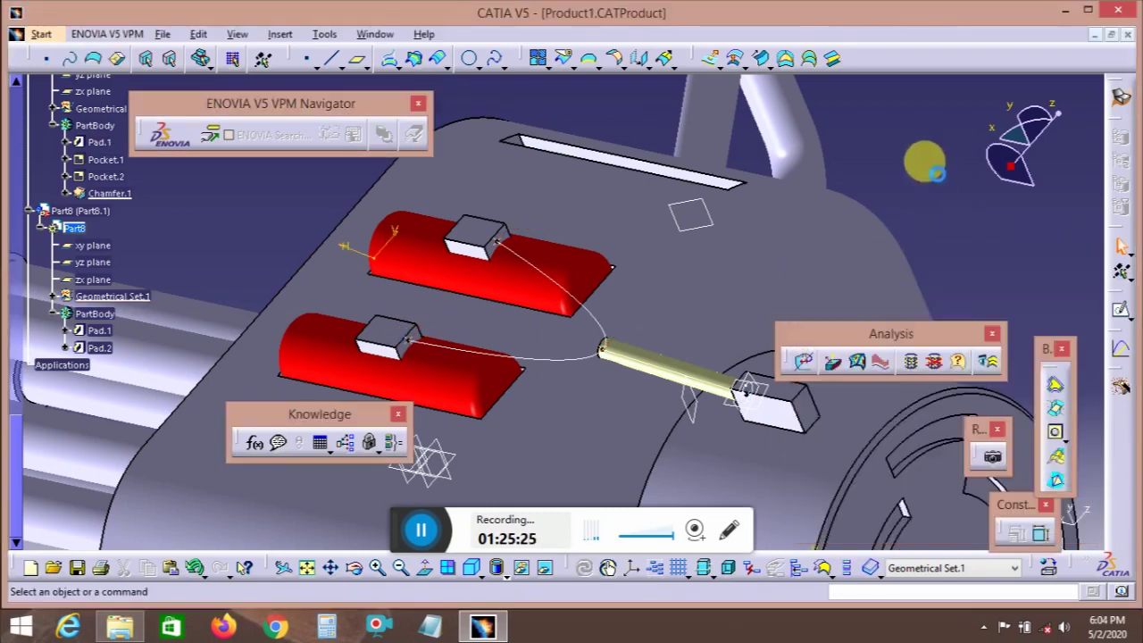
# - Sketch a circle of about 0.48 mm radius centred on the upper cylinder block's point on its end face, and dimension its diameter
pyautogui.click(499, 253)
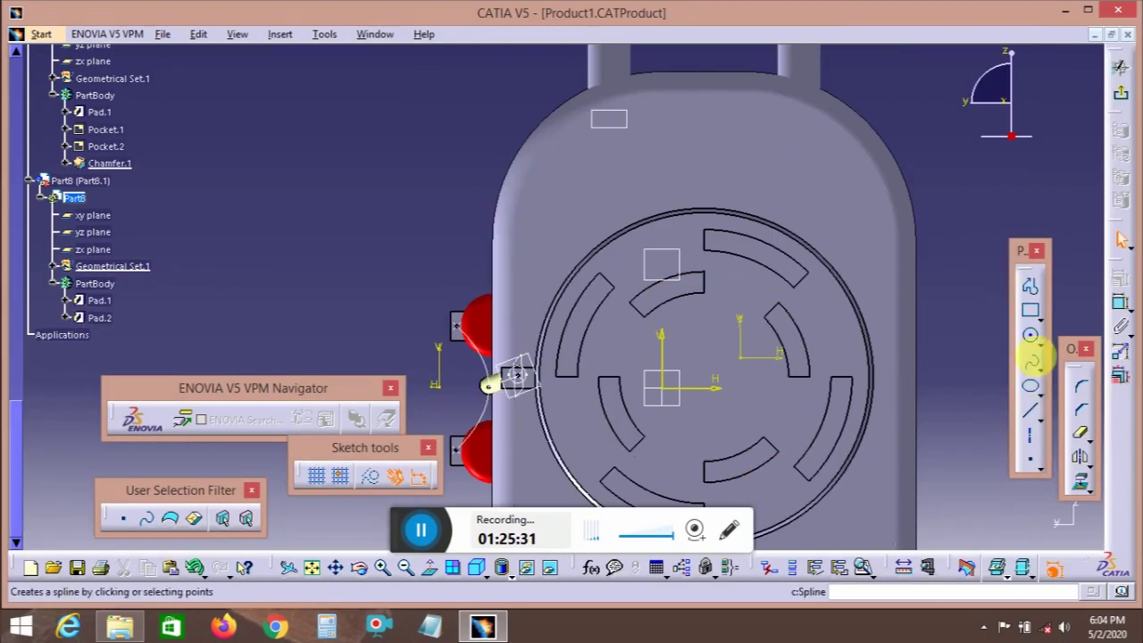
pyautogui.click(1031, 337)
pyautogui.moveTo(510, 377)
pyautogui.mouseDown(button='middle')
pyautogui.moveTo(581, 345)
pyautogui.moveTo(574, 301)
pyautogui.mouseUp(button='middle')
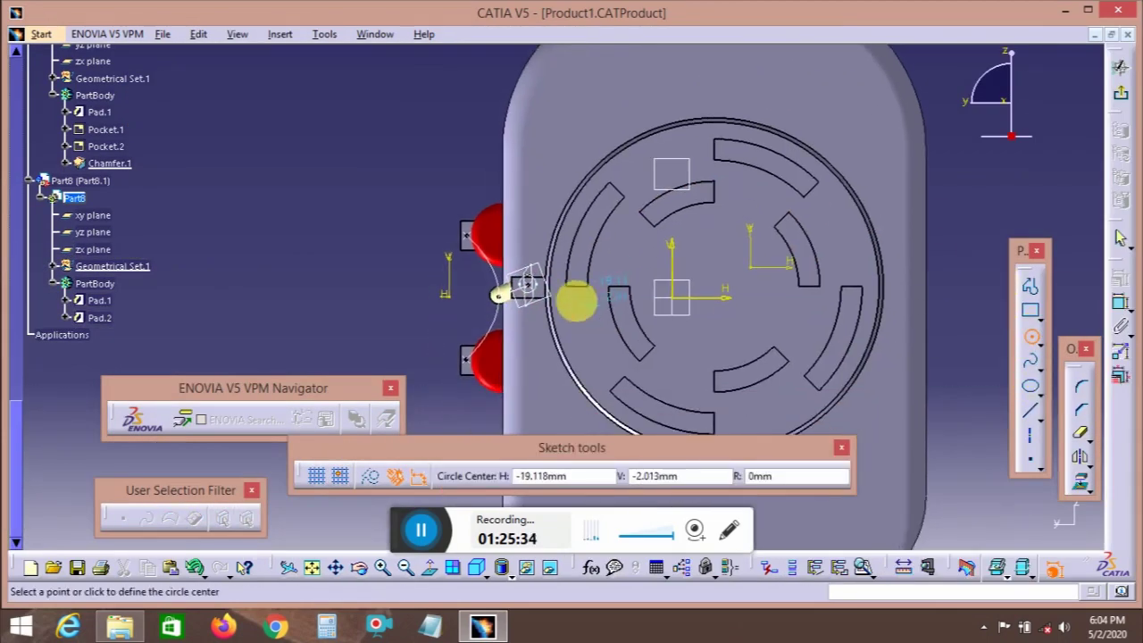
pyautogui.moveTo(544, 286); pyautogui.dragTo(435, 152, button='middle')
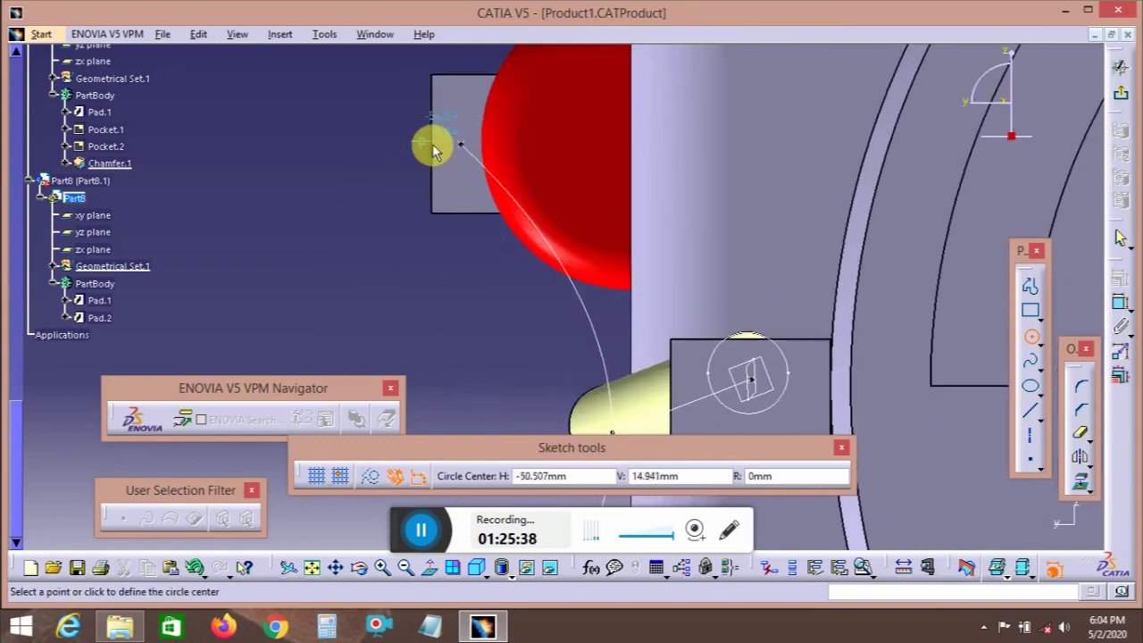
pyautogui.click(461, 144)
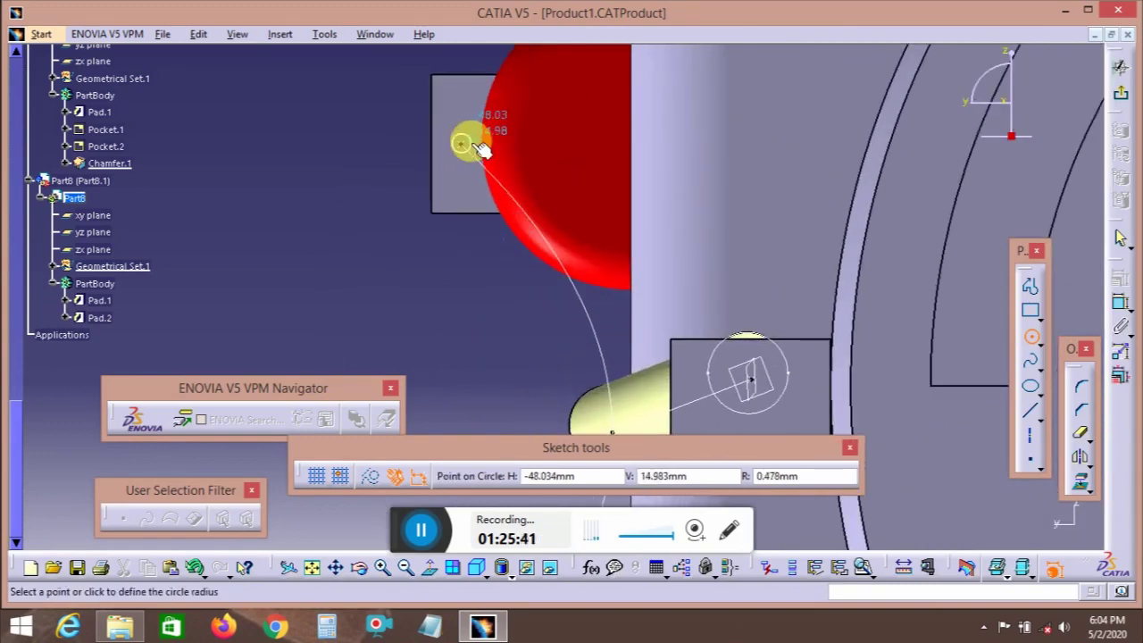
pyautogui.click(471, 144)
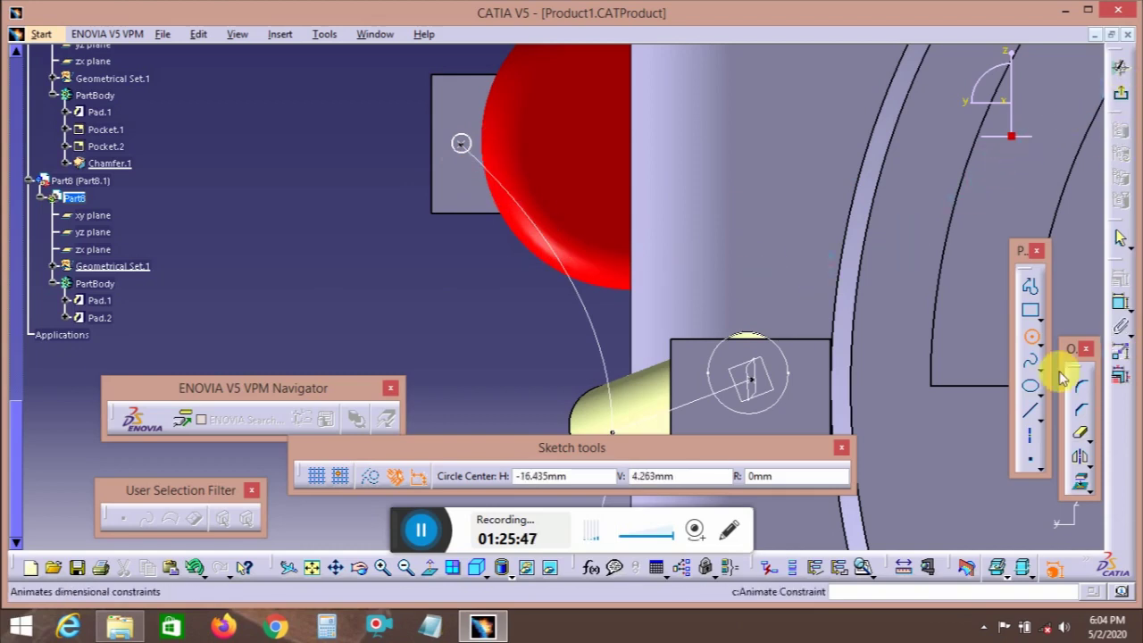
pyautogui.click(1032, 336)
pyautogui.click(1120, 302)
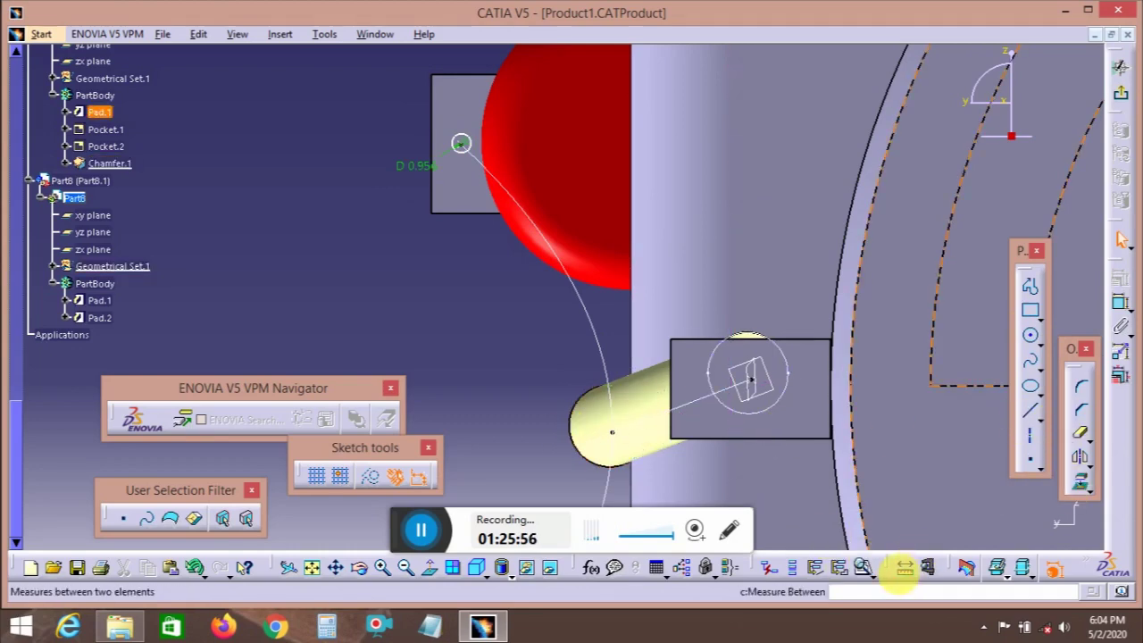
# - Measure the circular end edge of the swept tube at the junction point
pyautogui.click(929, 566)
pyautogui.click(580, 460)
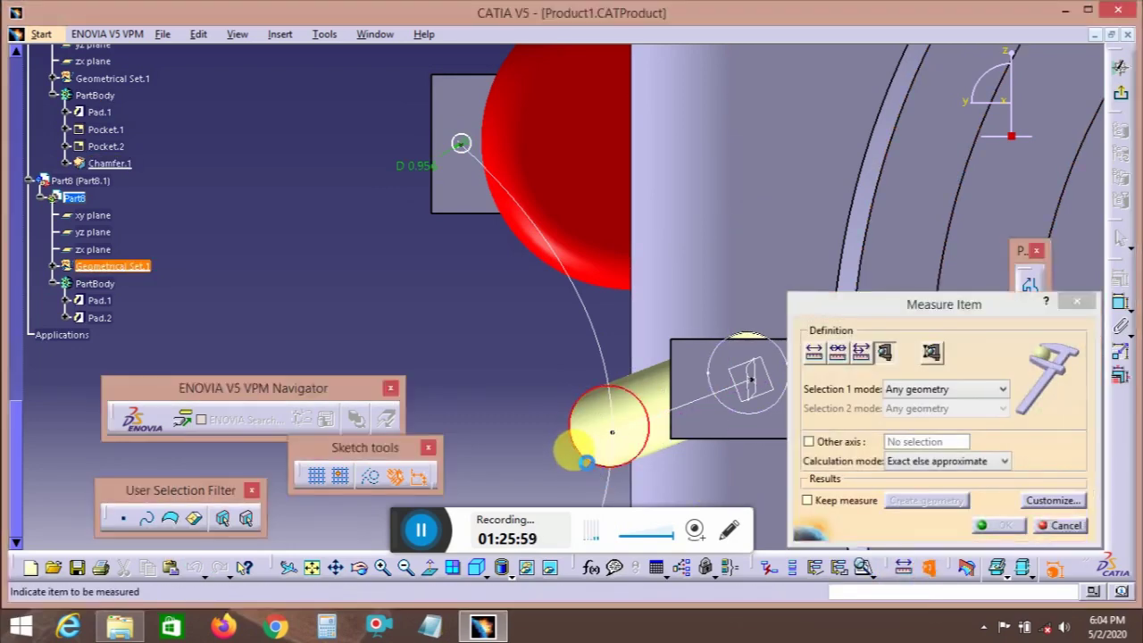
pyautogui.click(1077, 235)
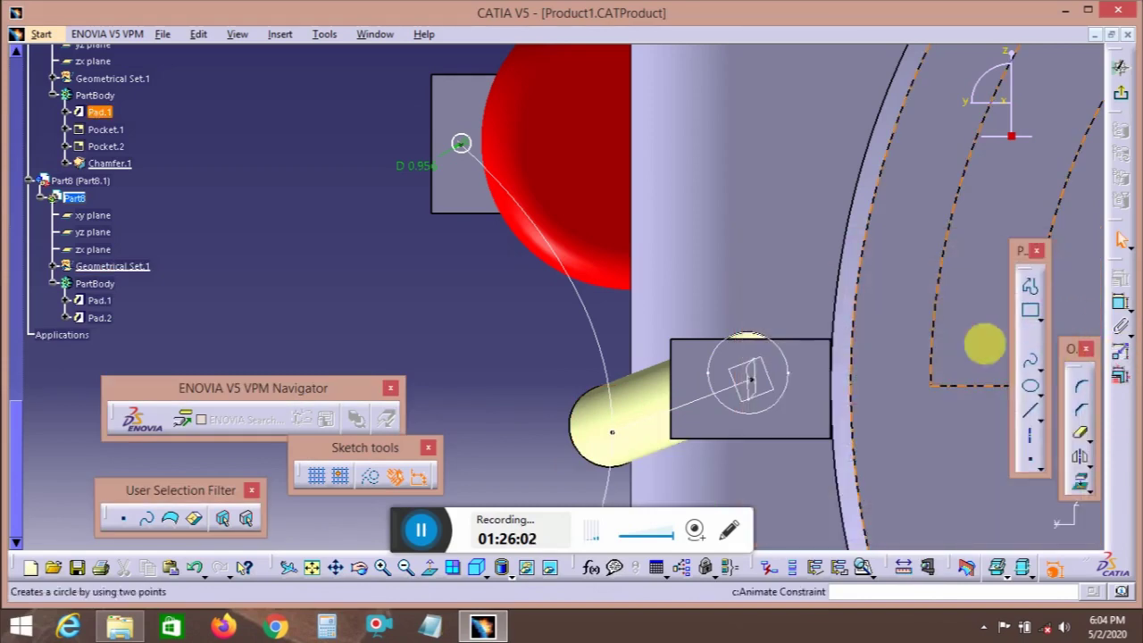
# - Set the new circle's diameter to 2.05 mm and leave the sketch
pyautogui.doubleClick(419, 165)
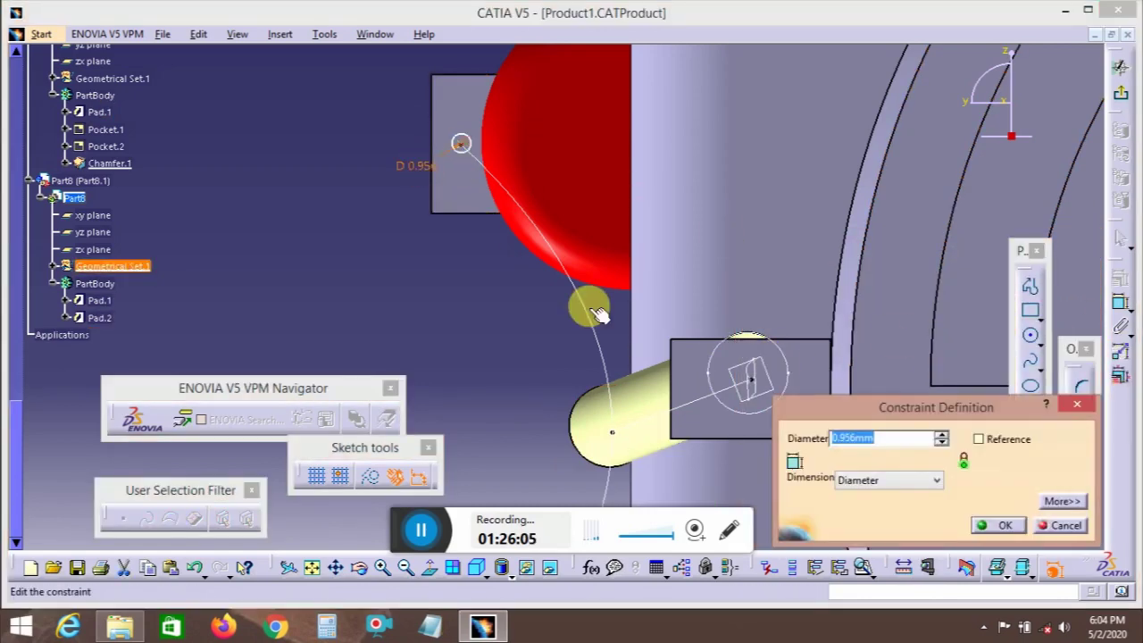
pyautogui.write('2.05')
pyautogui.press('Return')
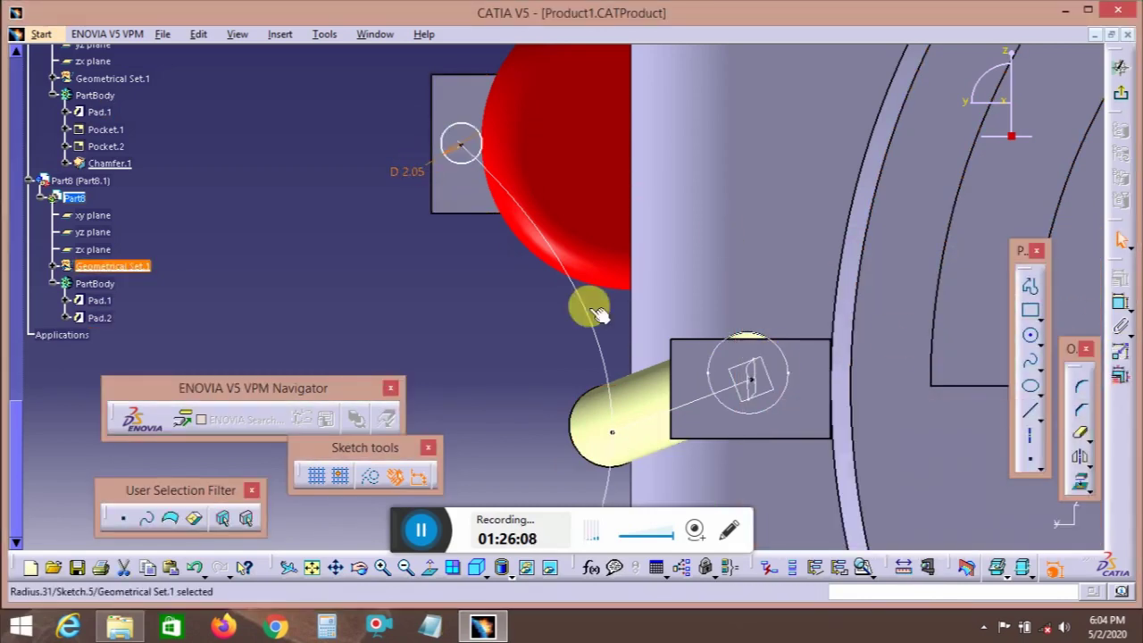
pyautogui.click(1120, 91)
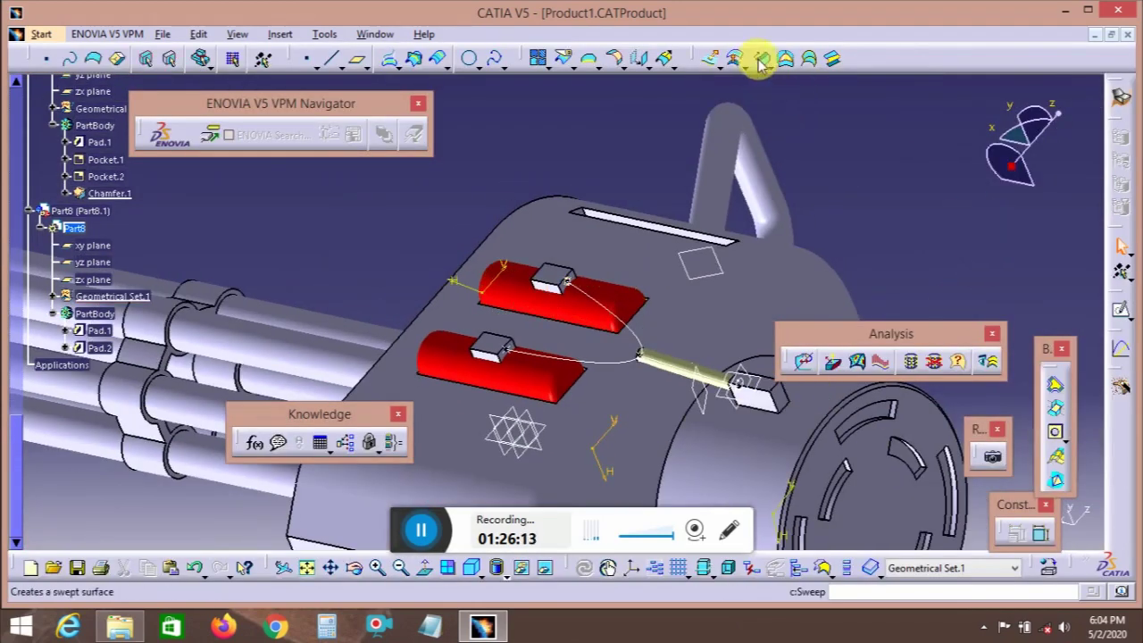
# - Sweep the 2.05 mm circle along the spline joining the two cylinder blocks, using the reference-surface subtype with the default mean plane
pyautogui.click(760, 61)
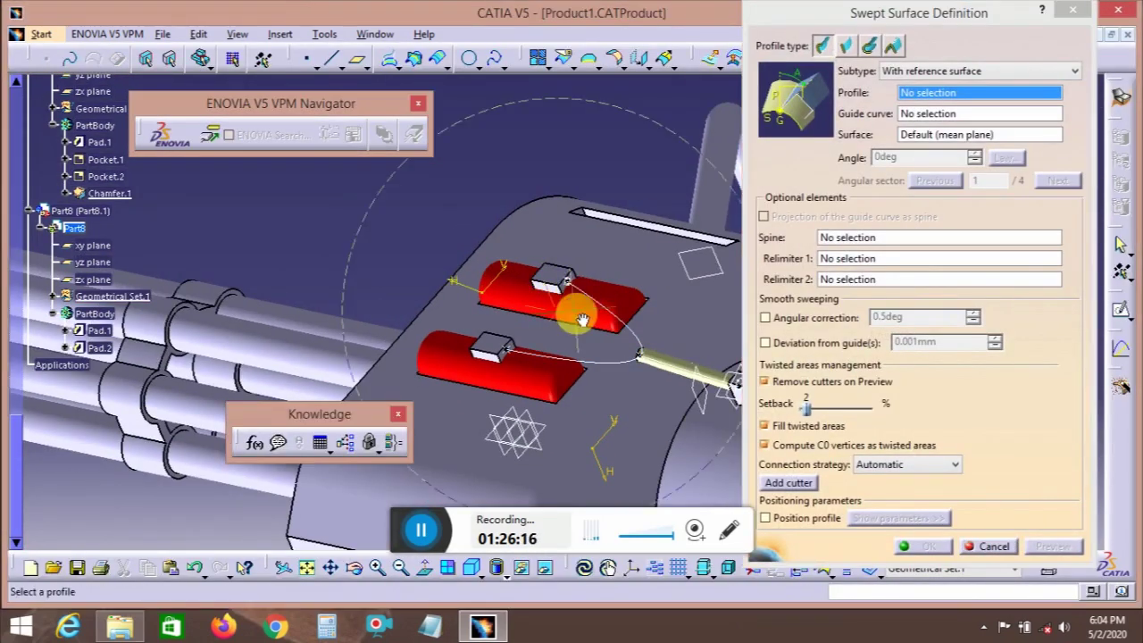
pyautogui.moveTo(574, 306); pyautogui.dragTo(625, 196, button='middle')
pyautogui.click(584, 229)
pyautogui.click(614, 252)
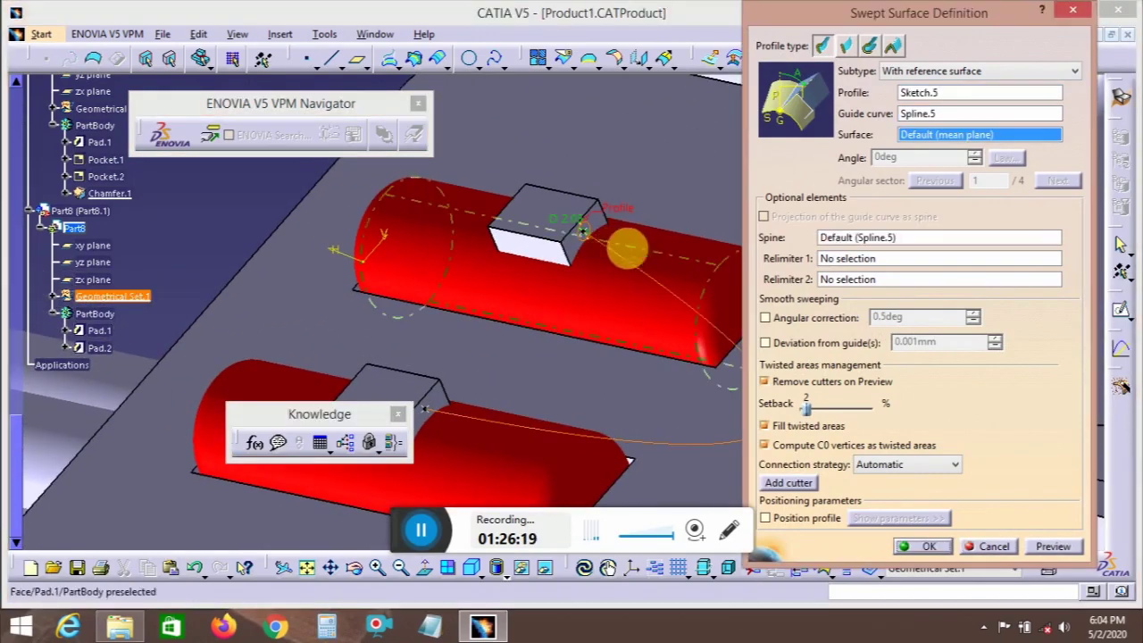
pyautogui.click(1060, 547)
pyautogui.click(929, 545)
# - Reopen the junction point's sketch, delete the constraint on the point, and inspect its point definition
pyautogui.moveTo(804, 446)
pyautogui.mouseDown(button='middle')
pyautogui.moveTo(651, 327)
pyautogui.moveTo(658, 388)
pyautogui.moveTo(565, 486)
pyautogui.moveTo(646, 402)
pyautogui.moveTo(623, 402)
pyautogui.moveTo(601, 365)
pyautogui.moveTo(655, 411)
pyautogui.moveTo(612, 375)
pyautogui.moveTo(680, 308)
pyautogui.mouseUp(button='middle')
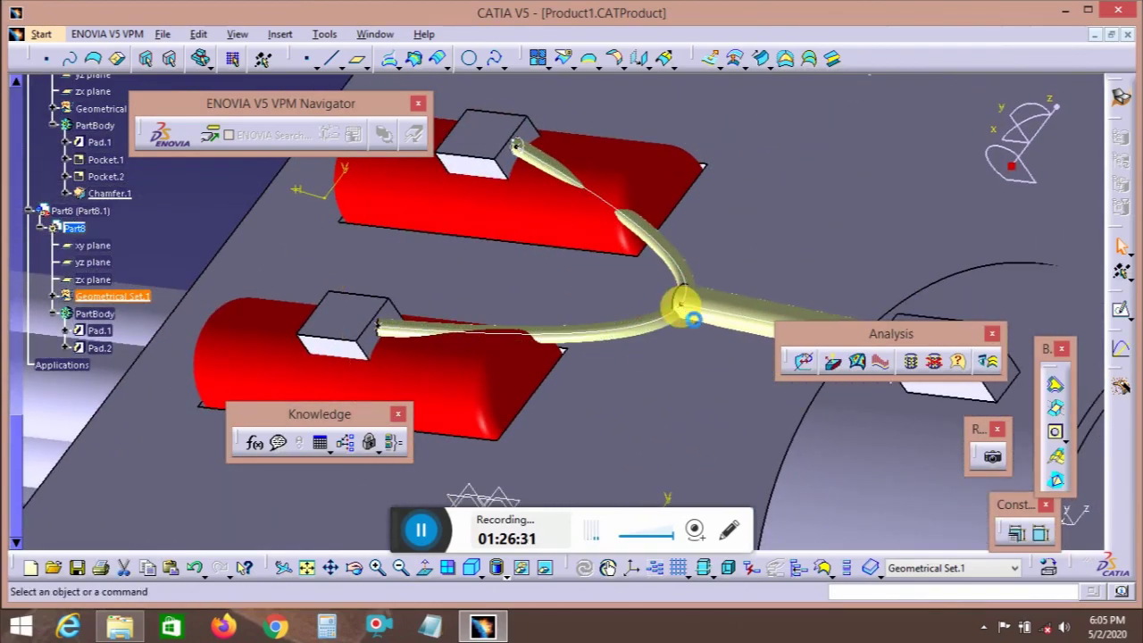
pyautogui.doubleClick(683, 310)
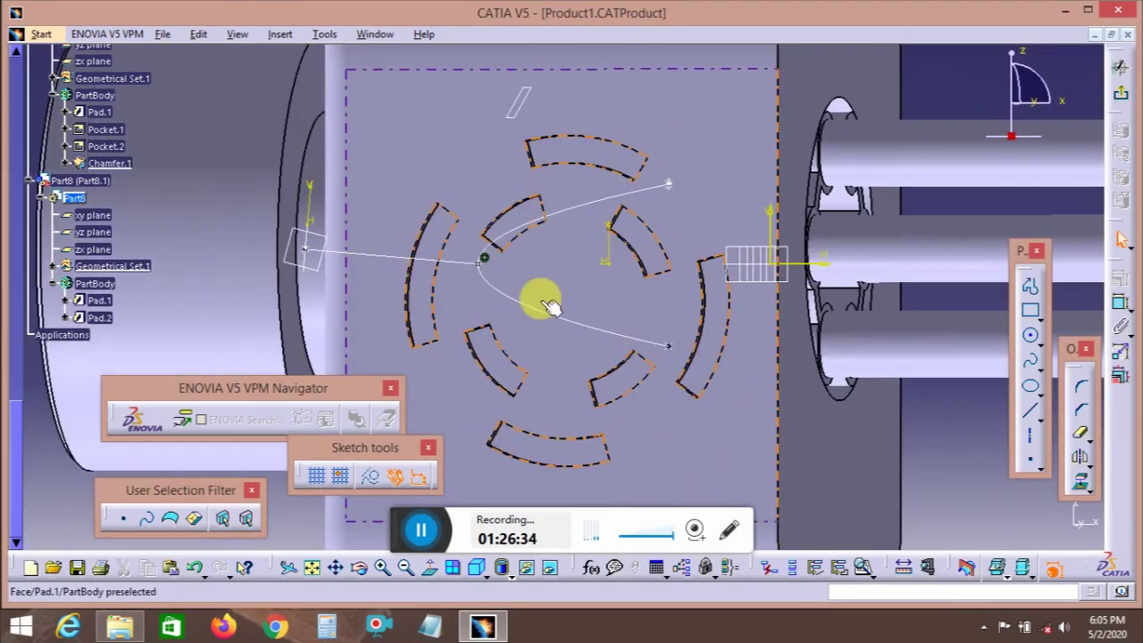
pyautogui.click(483, 258)
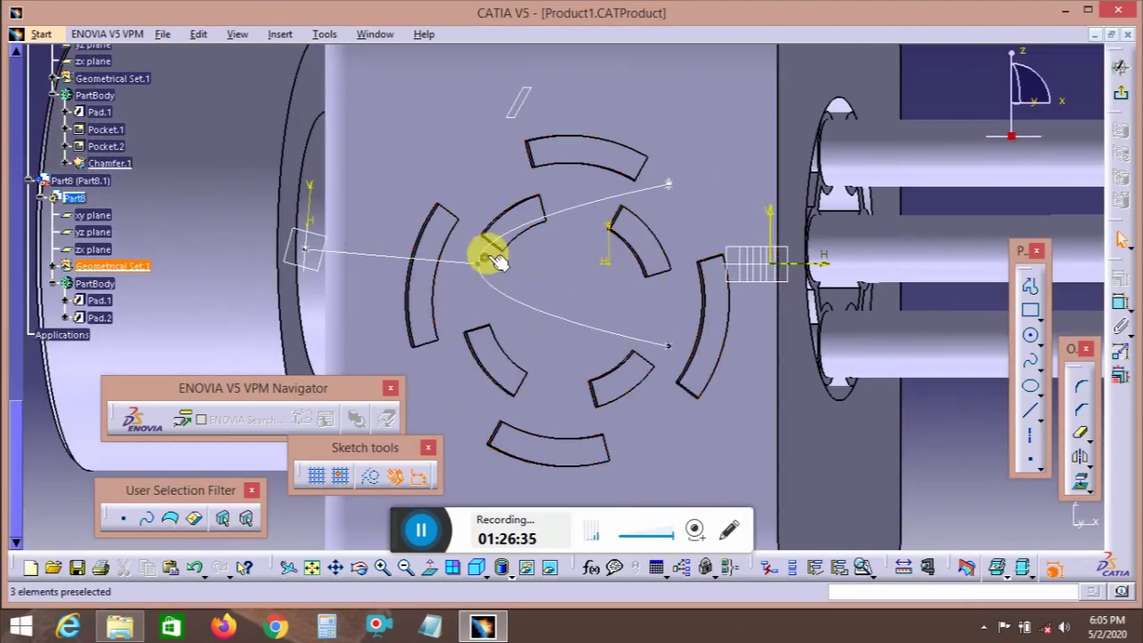
pyautogui.rightClick(483, 258)
pyautogui.click(570, 480)
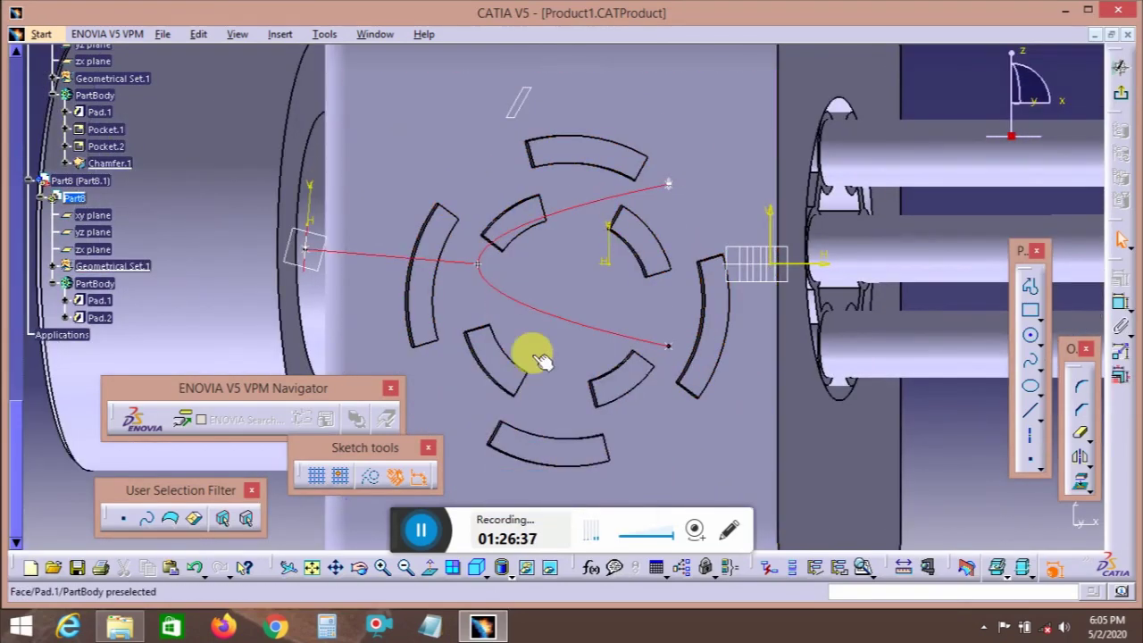
pyautogui.doubleClick(478, 257)
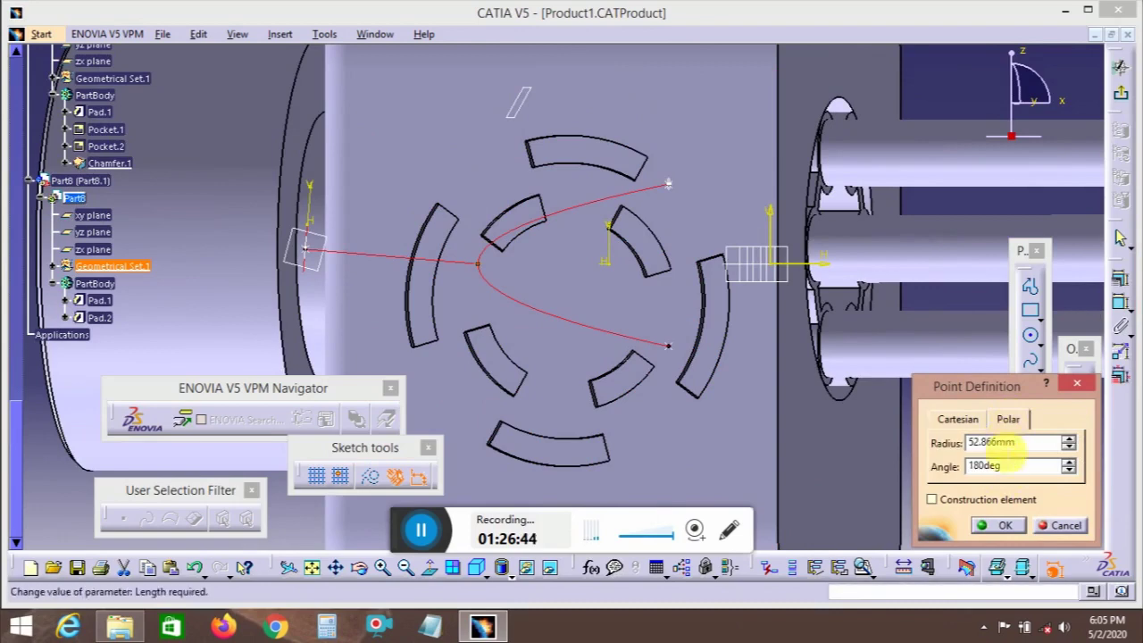
pyautogui.click(1074, 382)
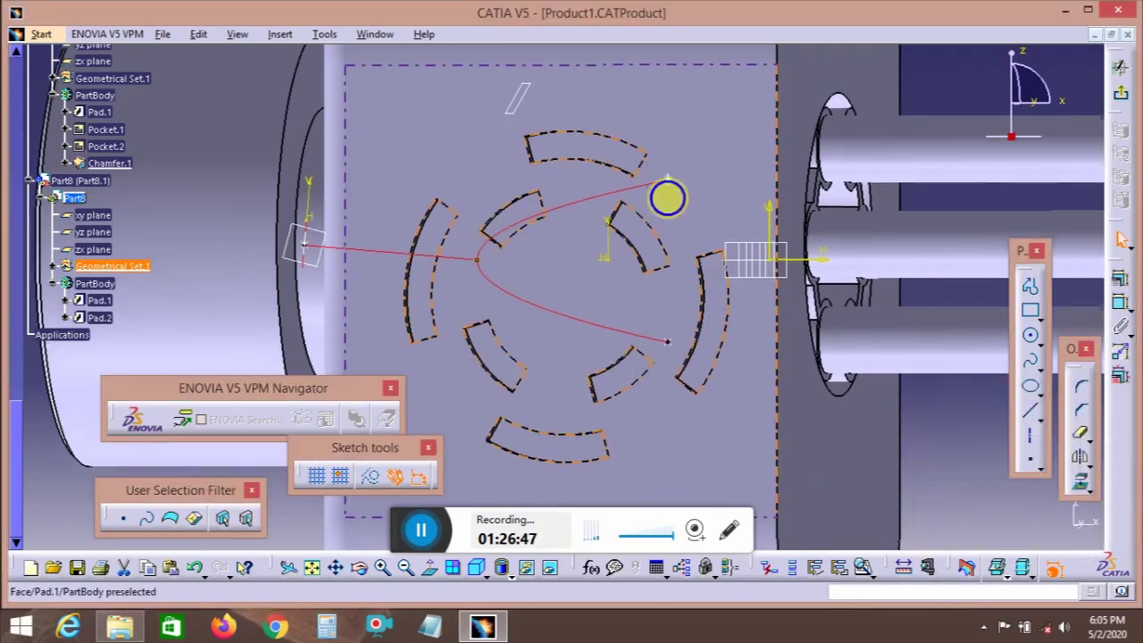
pyautogui.moveTo(666, 197)
pyautogui.mouseDown(button='middle')
pyautogui.moveTo(702, 235)
pyautogui.moveTo(727, 153)
pyautogui.moveTo(773, 198)
pyautogui.moveTo(678, 295)
pyautogui.moveTo(580, 348)
pyautogui.moveTo(584, 402)
pyautogui.moveTo(630, 350)
pyautogui.mouseUp(button='middle')
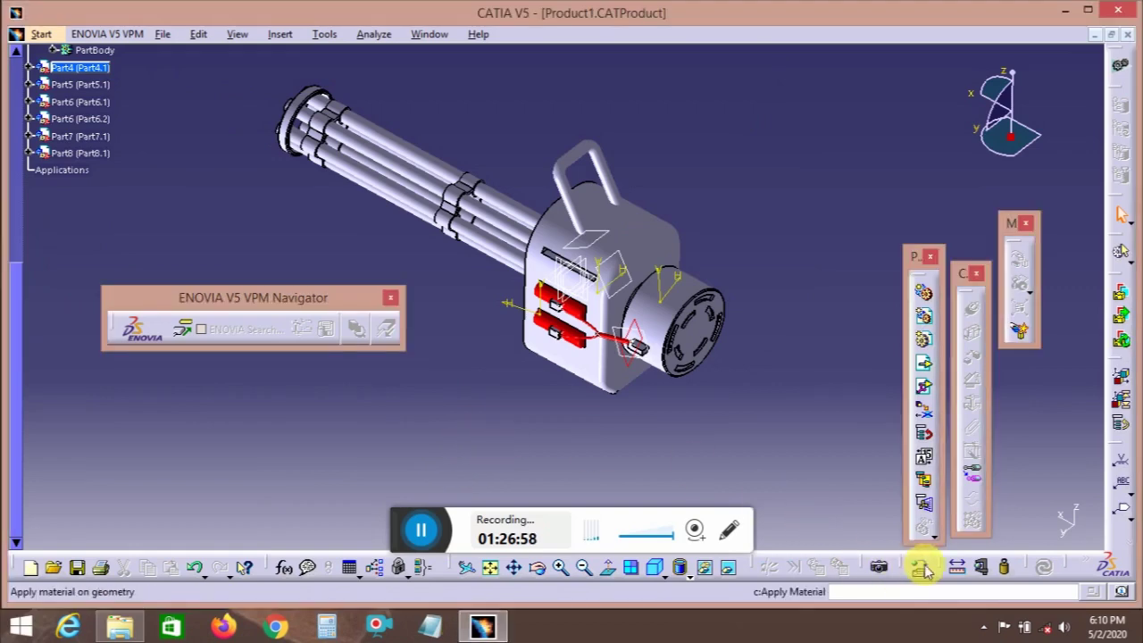
# - Open the material library and switch the display style to shading with material
pyautogui.click(924, 569)
pyautogui.click(691, 576)
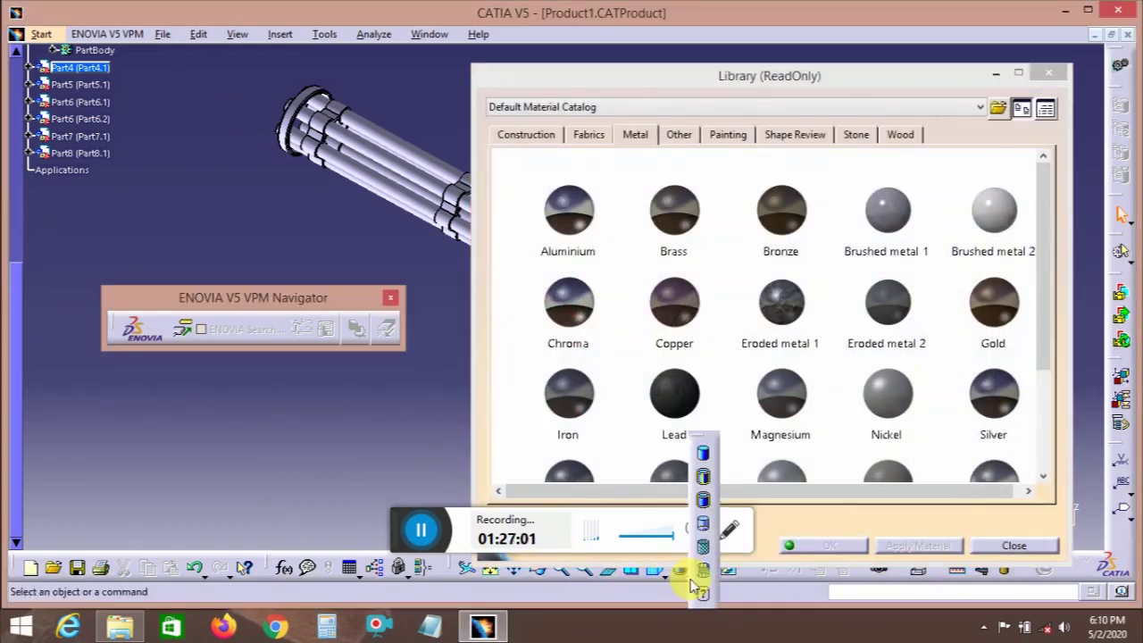
pyautogui.click(703, 565)
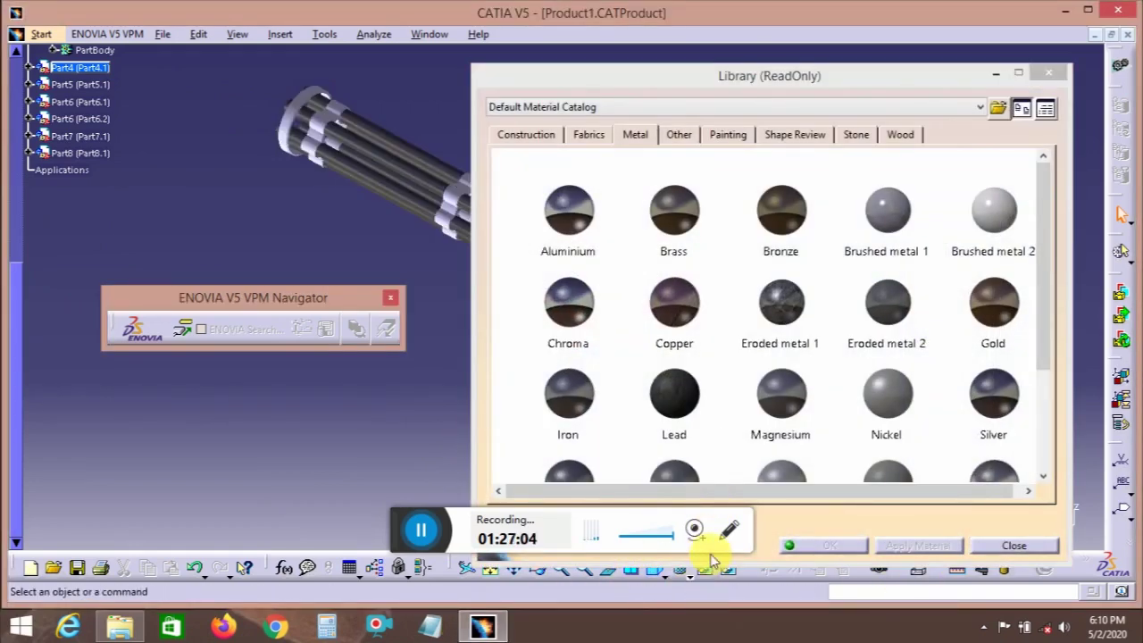
# - Apply Steel from the Metal materials to the gun's main housing
pyautogui.moveTo(420, 258)
pyautogui.mouseDown(button='middle')
pyautogui.moveTo(161, 222)
pyautogui.moveTo(298, 238)
pyautogui.moveTo(405, 217)
pyautogui.mouseUp(button='middle')
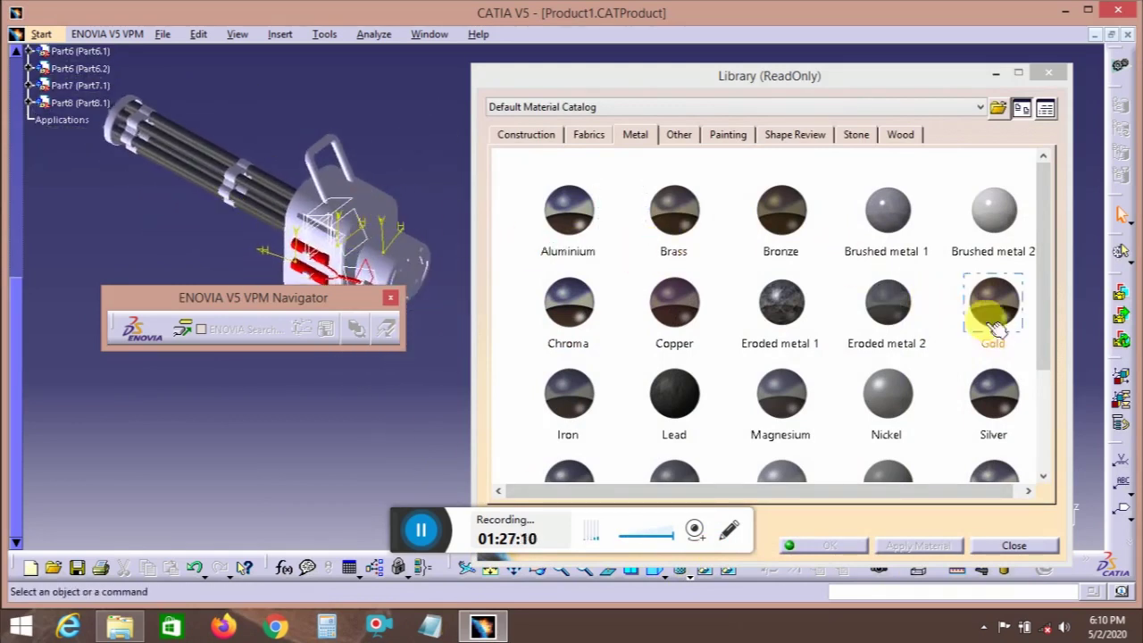
pyautogui.scroll(-2, 1000, 349)
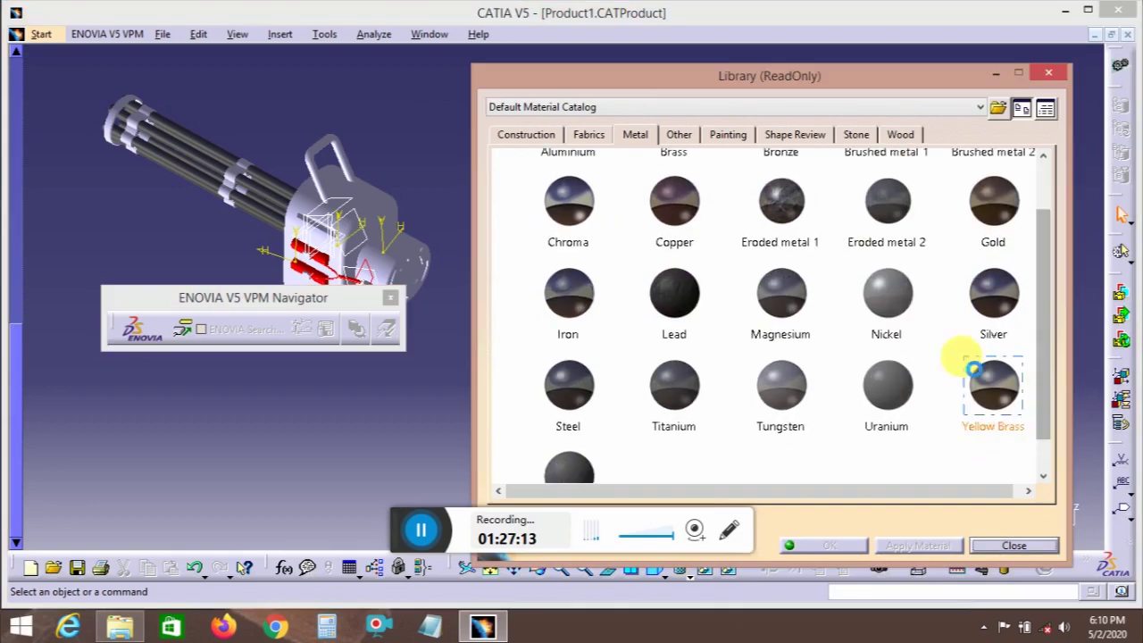
pyautogui.click(581, 390)
pyautogui.click(389, 211)
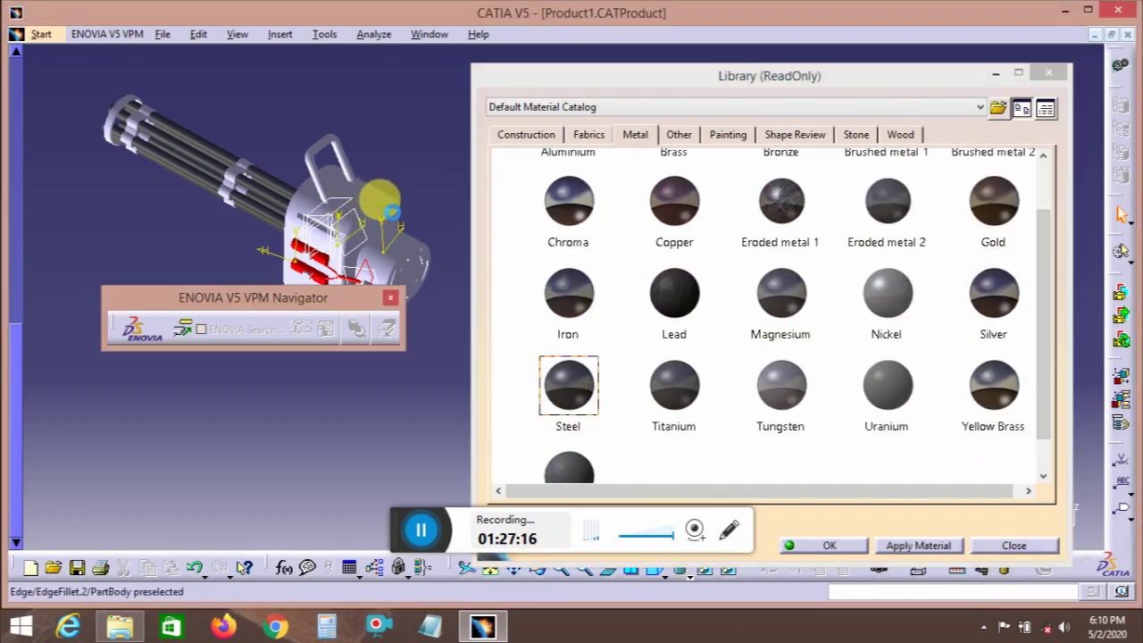
pyautogui.click(893, 545)
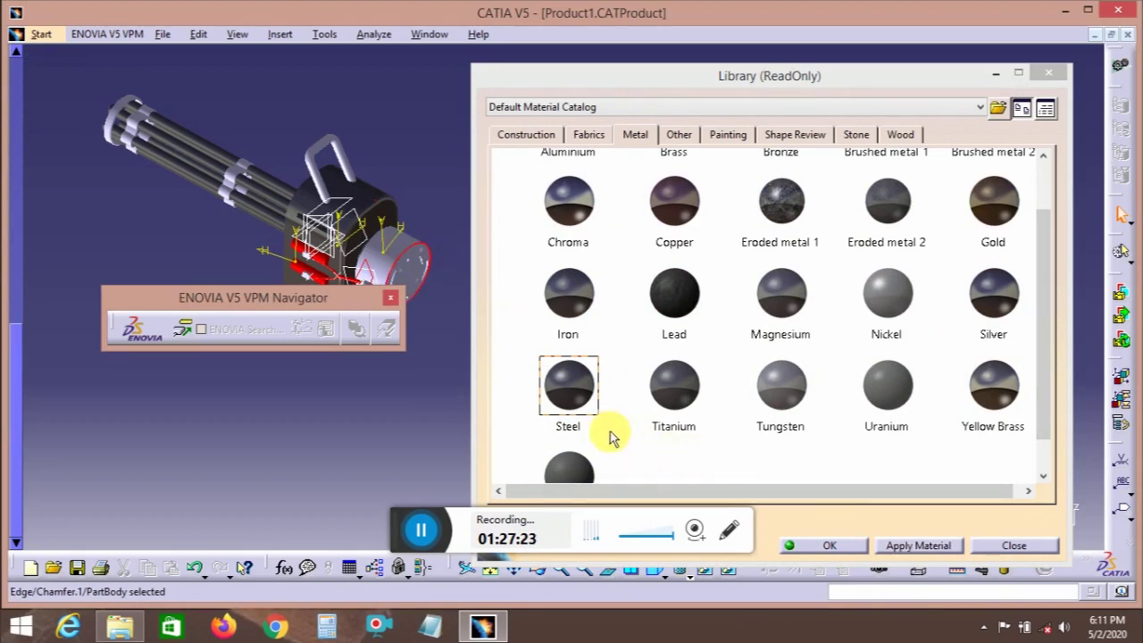
# - Apply Steel to the cylinder behind the housing and to the carrying handle
pyautogui.click(914, 547)
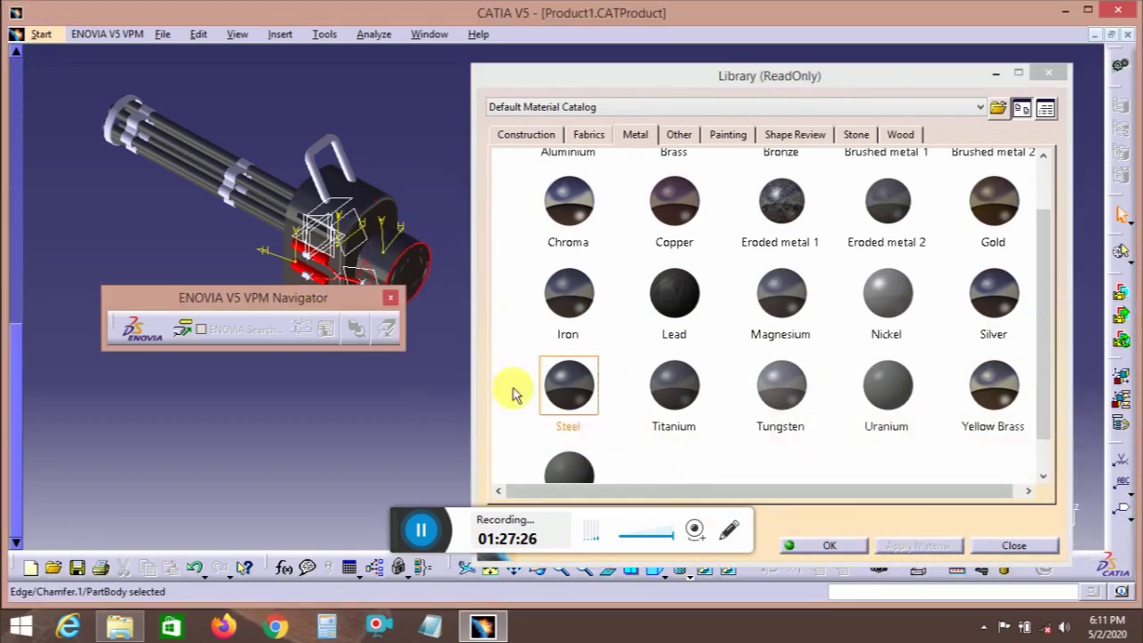
pyautogui.middleClick(416, 388)
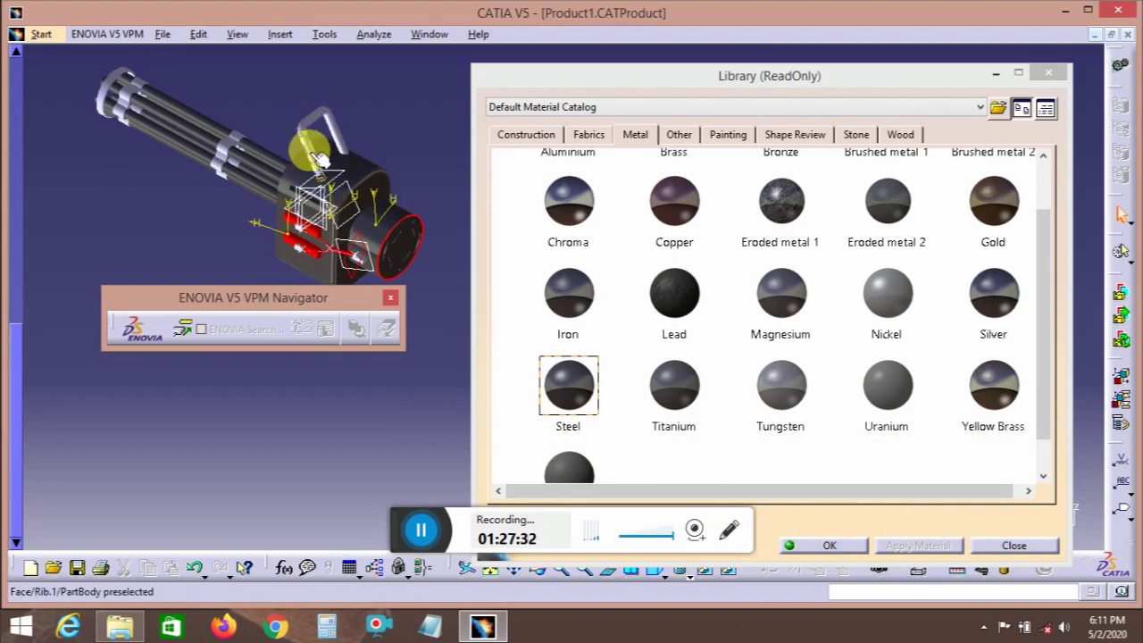
pyautogui.click(954, 547)
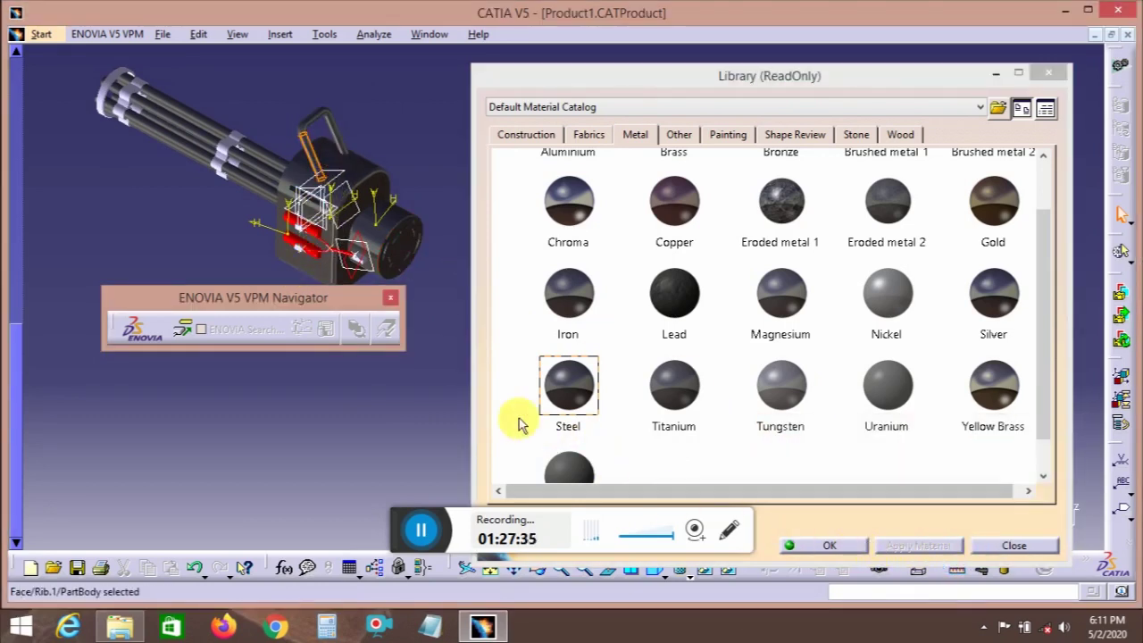
# - Apply Gold to the barrel clamps and the muzzle-end ring, then close the material library
pyautogui.moveTo(212, 223); pyautogui.dragTo(265, 227, button='middle')
pyautogui.click(1005, 218)
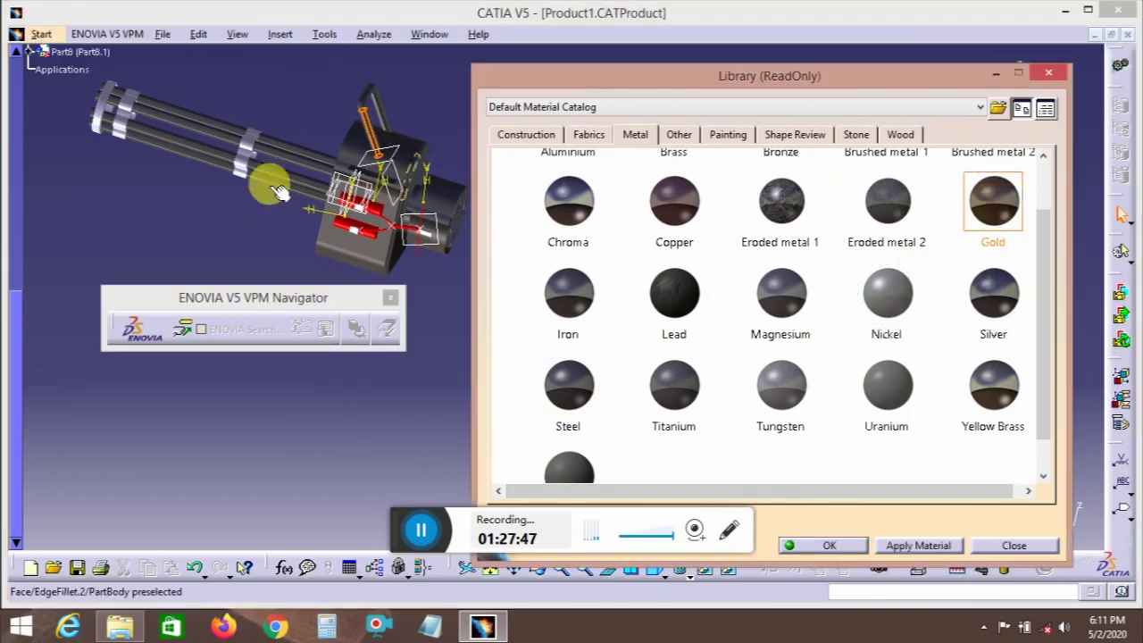
pyautogui.click(268, 184)
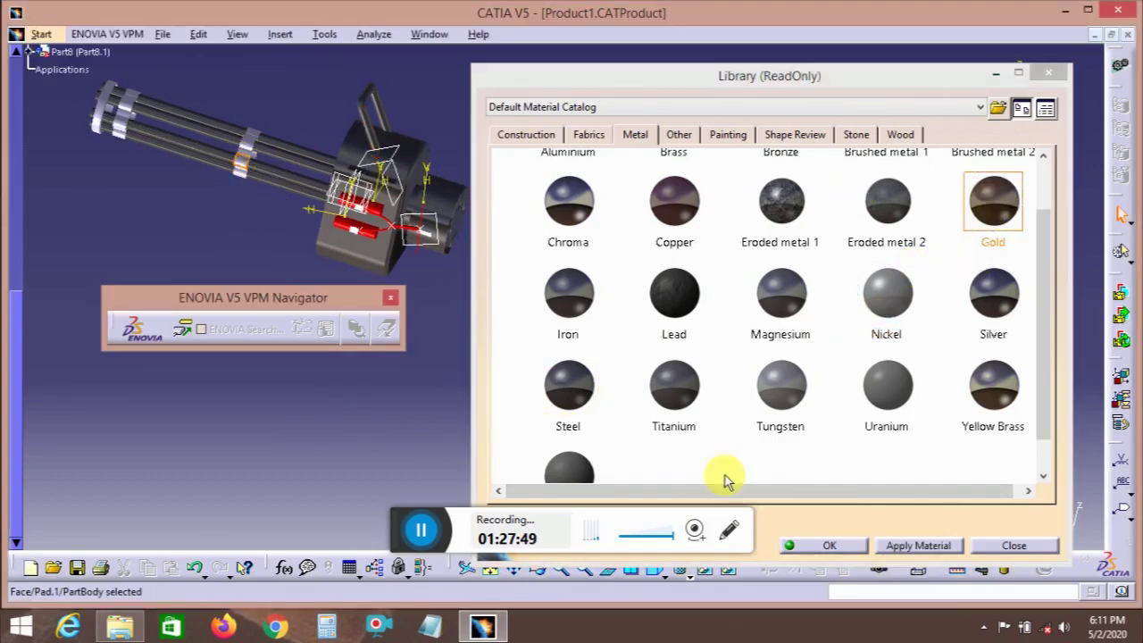
pyautogui.click(920, 546)
pyautogui.moveTo(184, 193); pyautogui.dragTo(402, 266, button='middle')
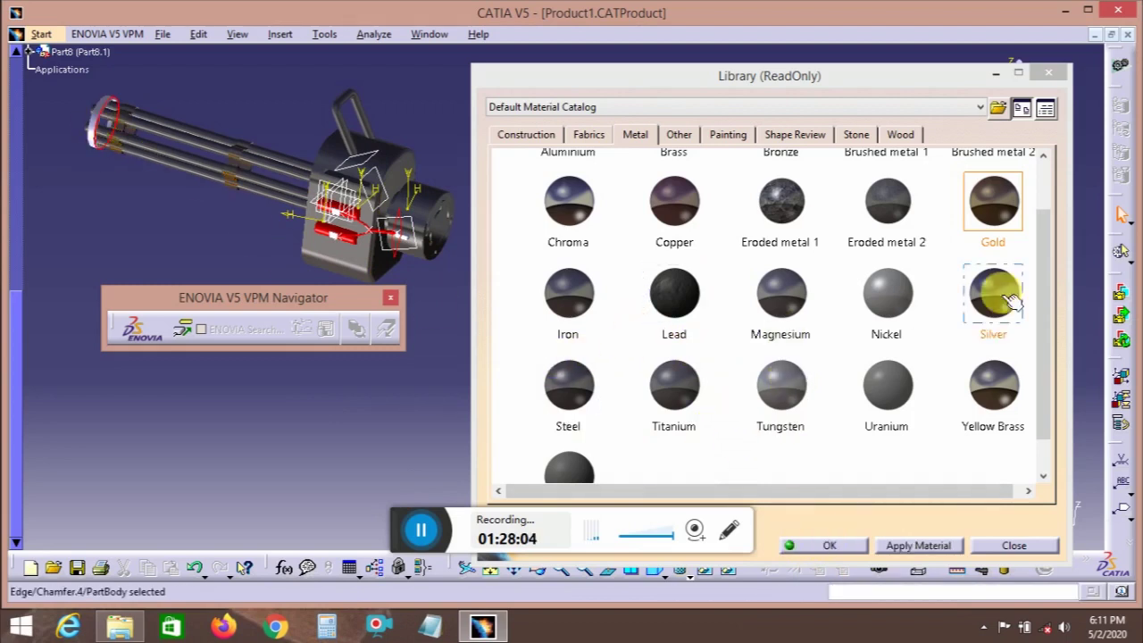
pyautogui.click(927, 544)
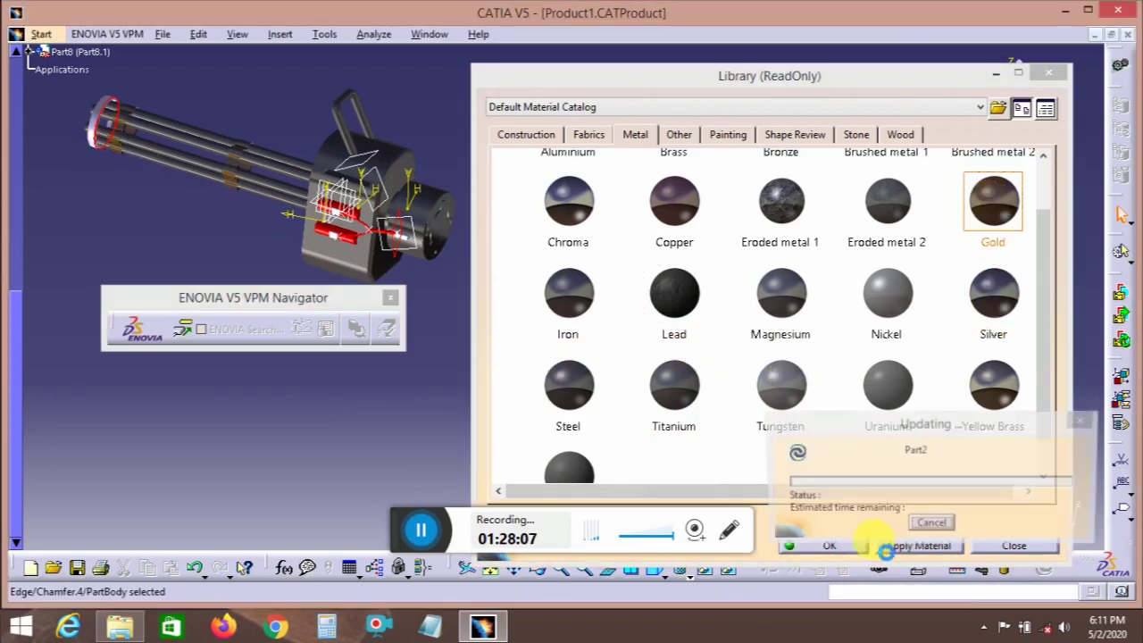
pyautogui.click(842, 543)
# - Locate Part8 and Part7 in the specification tree and hide their xy, yz and zx planes
pyautogui.moveTo(533, 269)
pyautogui.mouseDown(button='middle')
pyautogui.moveTo(485, 258)
pyautogui.moveTo(619, 365)
pyautogui.moveTo(679, 359)
pyautogui.moveTo(592, 316)
pyautogui.moveTo(737, 342)
pyautogui.moveTo(534, 287)
pyautogui.mouseUp(button='middle')
pyautogui.rightClick(535, 278)
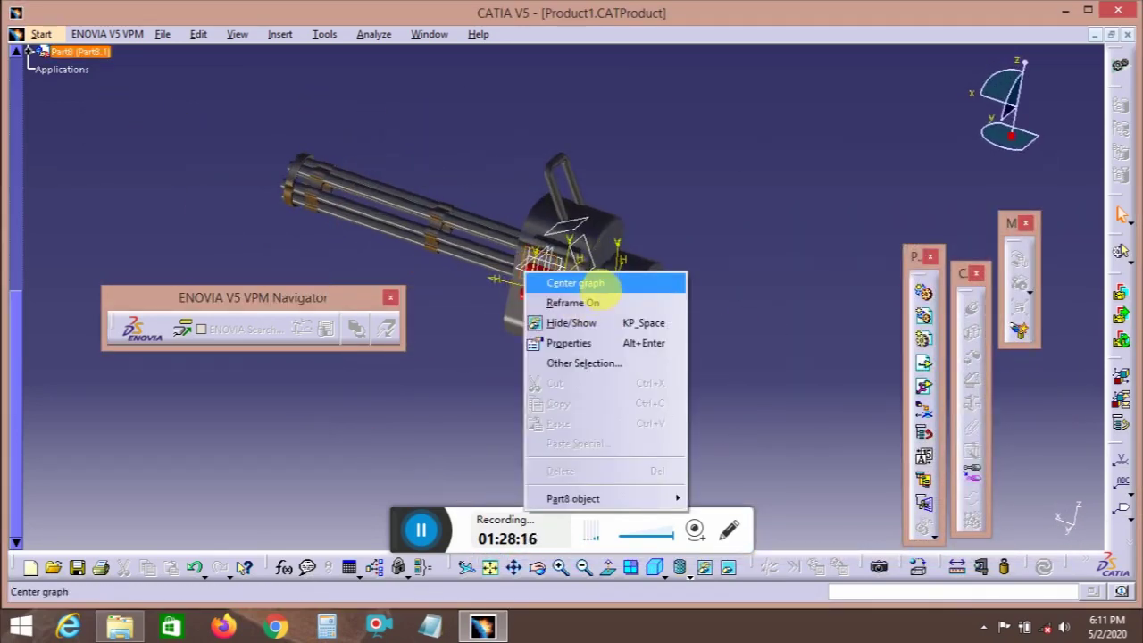
pyautogui.click(576, 279)
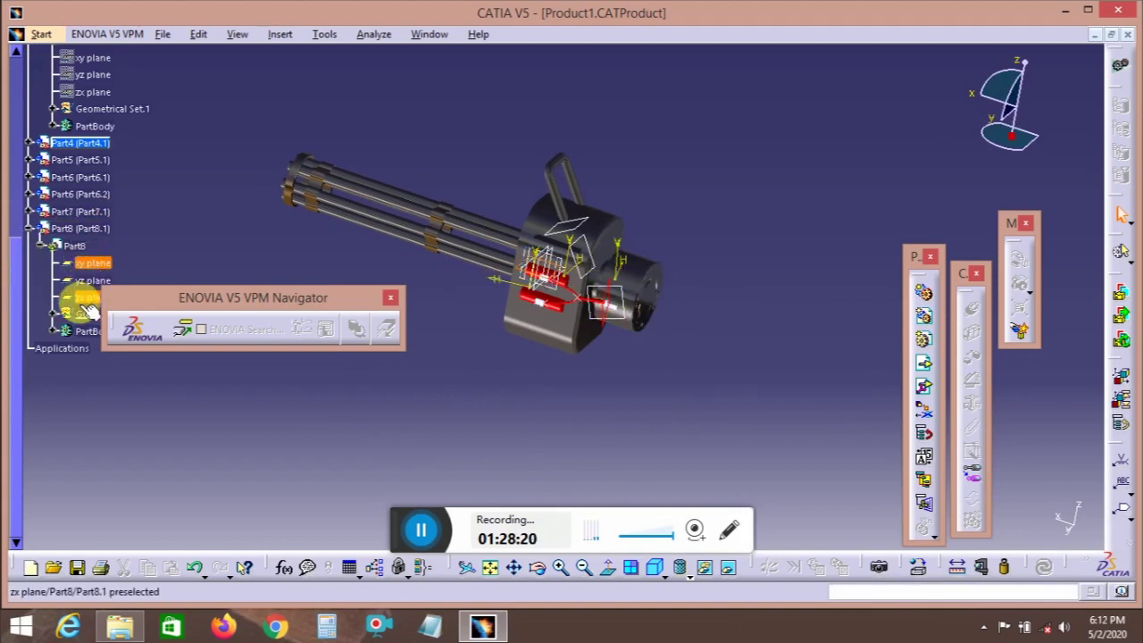
pyautogui.rightClick(556, 293)
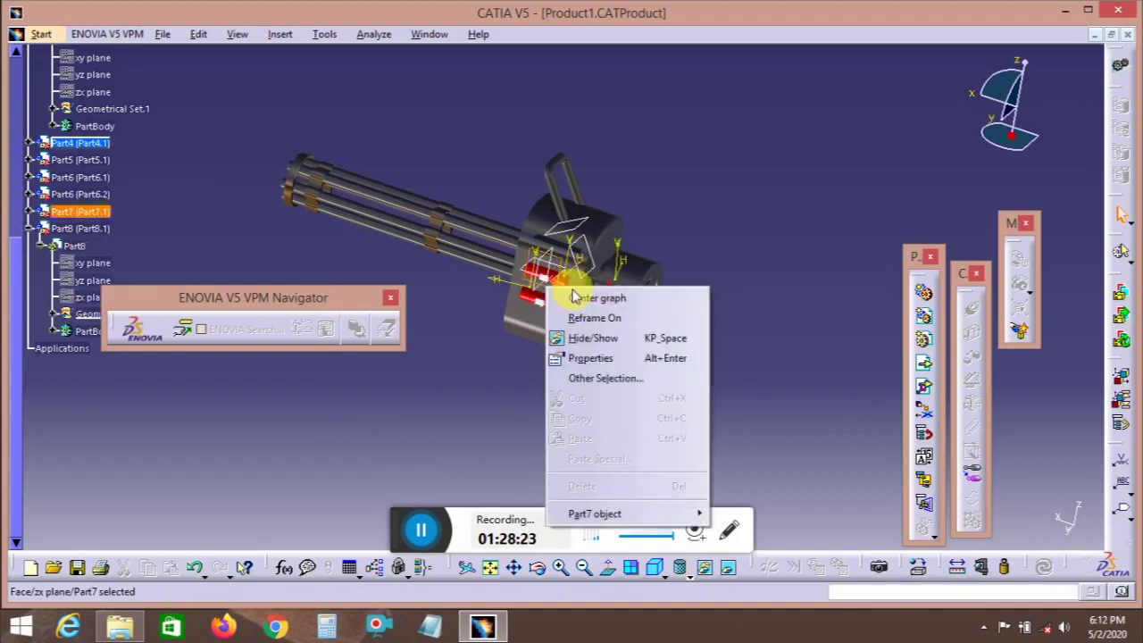
pyautogui.click(575, 294)
pyautogui.click(88, 261)
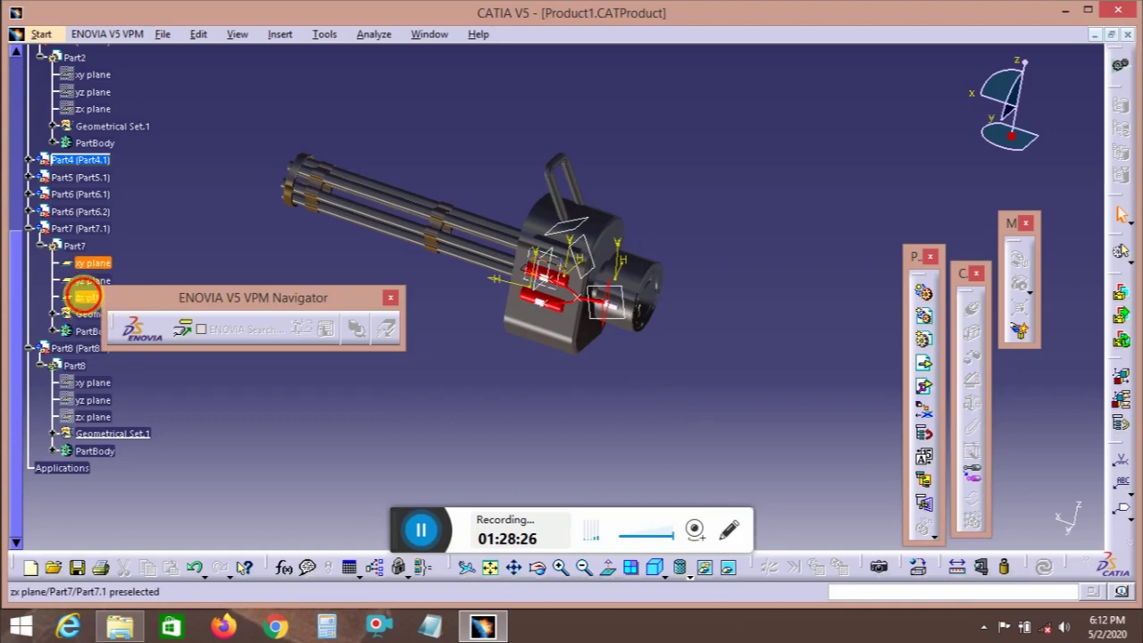
pyautogui.click(502, 379)
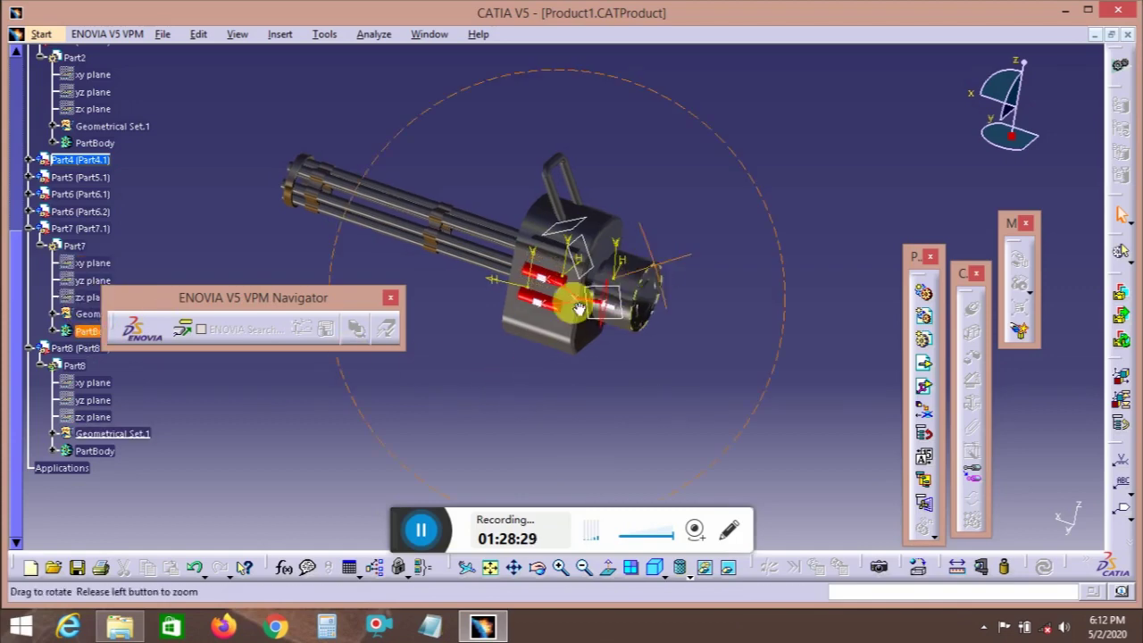